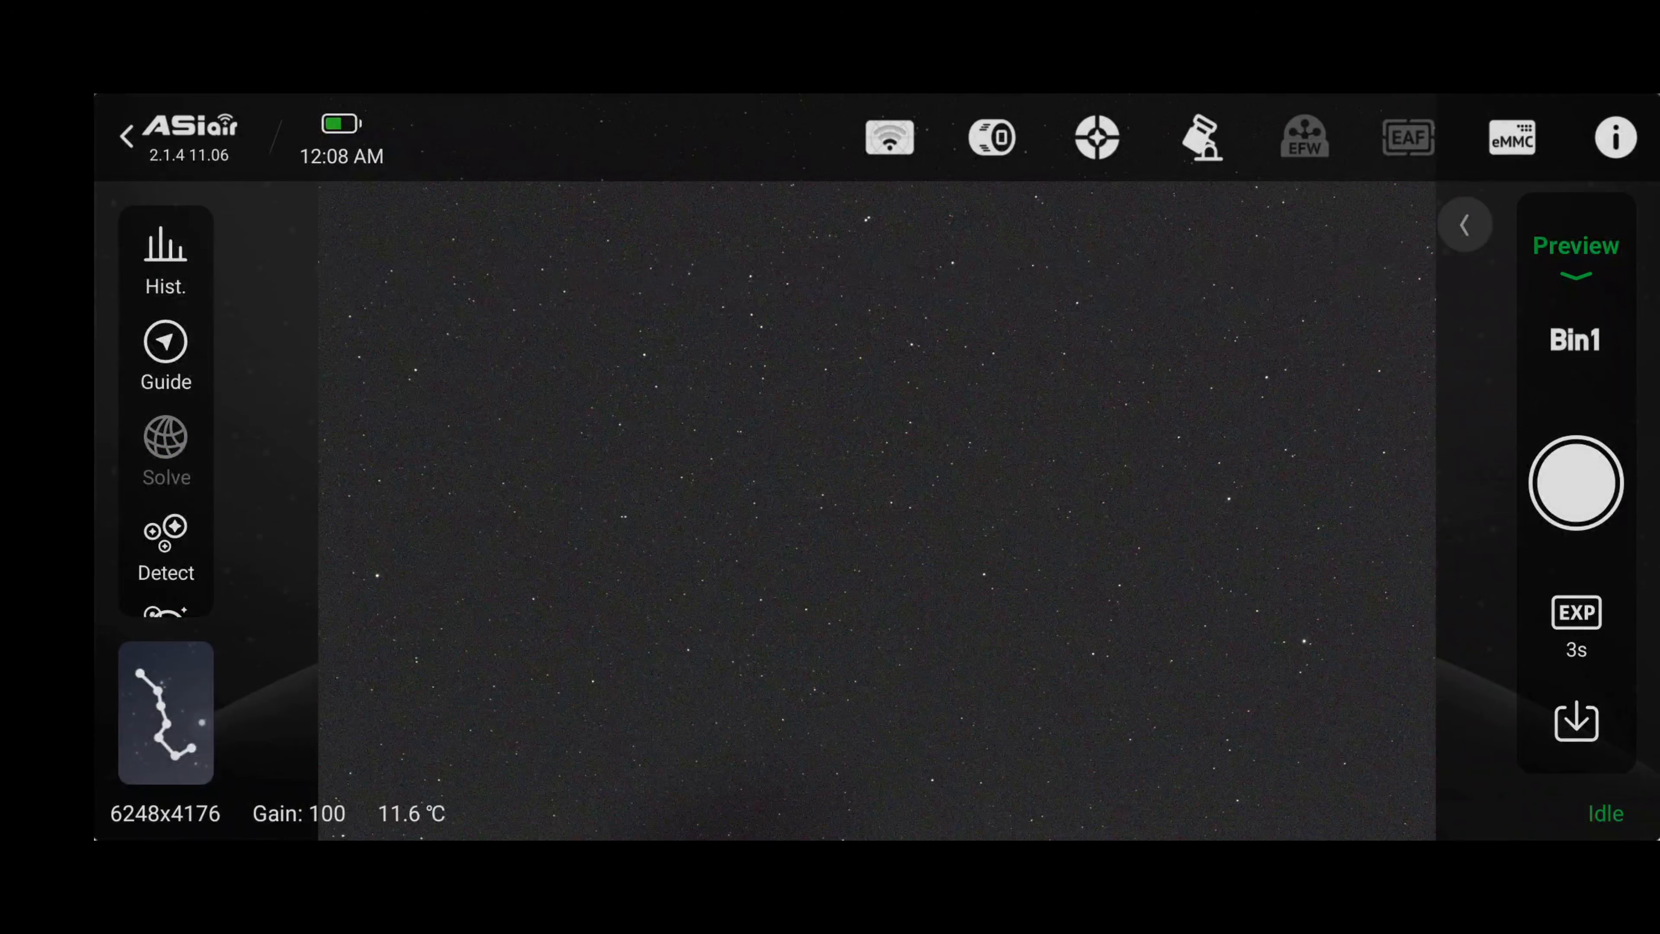
Step: Open the object search in the sky atlas from the Tonight's Best list
click(167, 731)
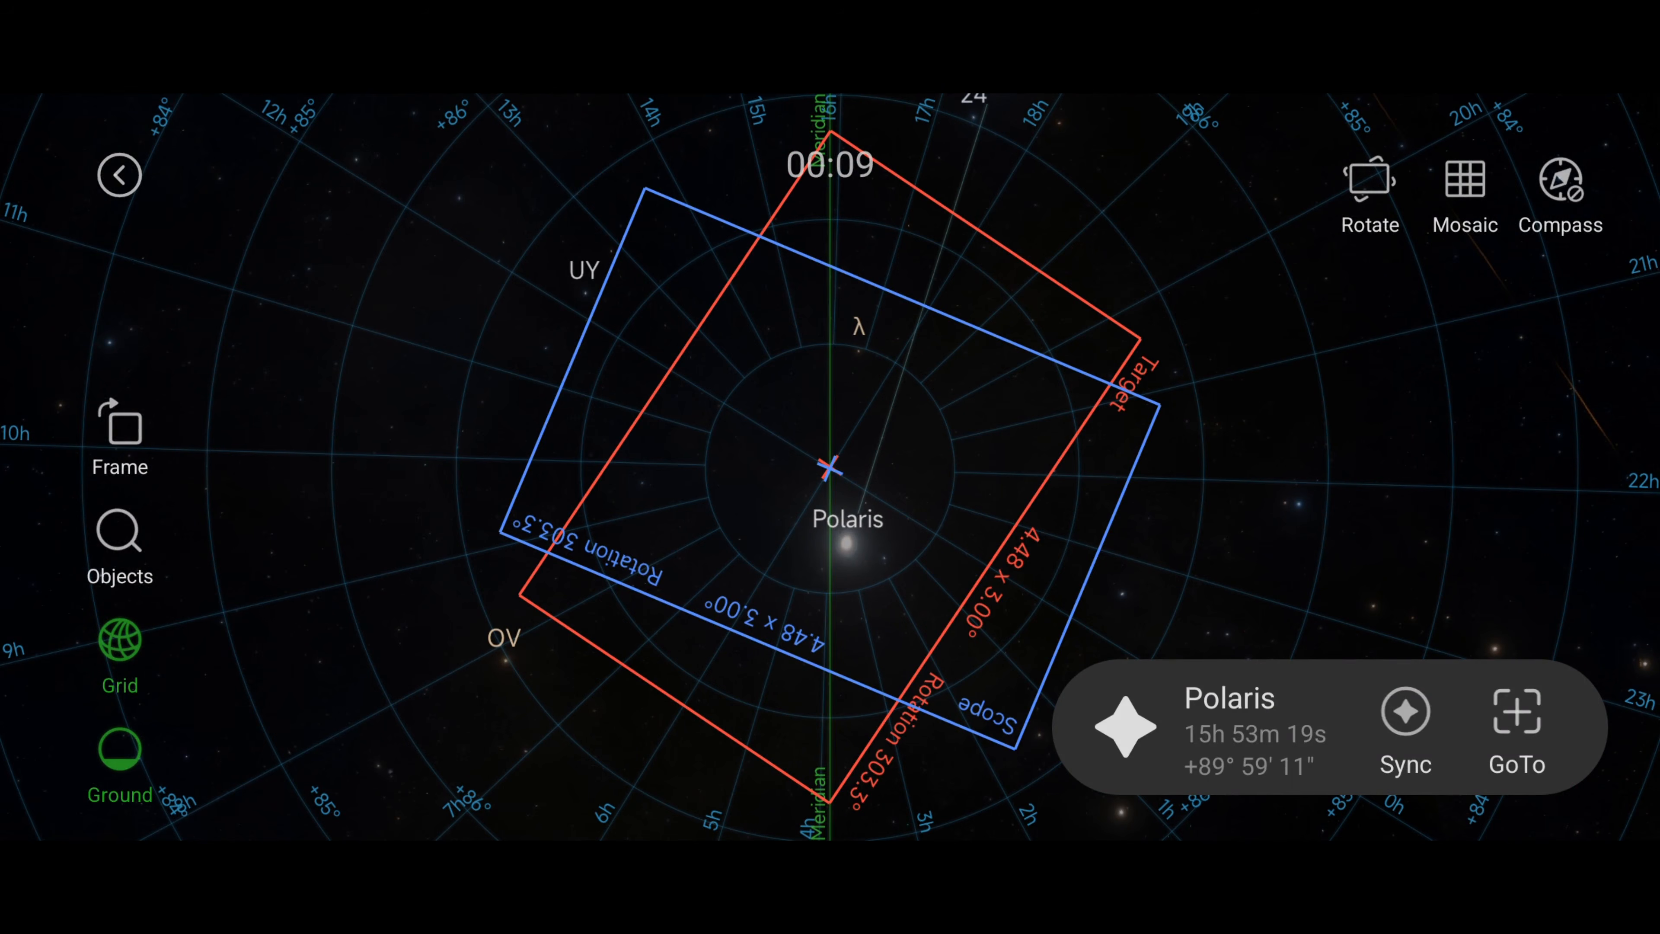
click(136, 495)
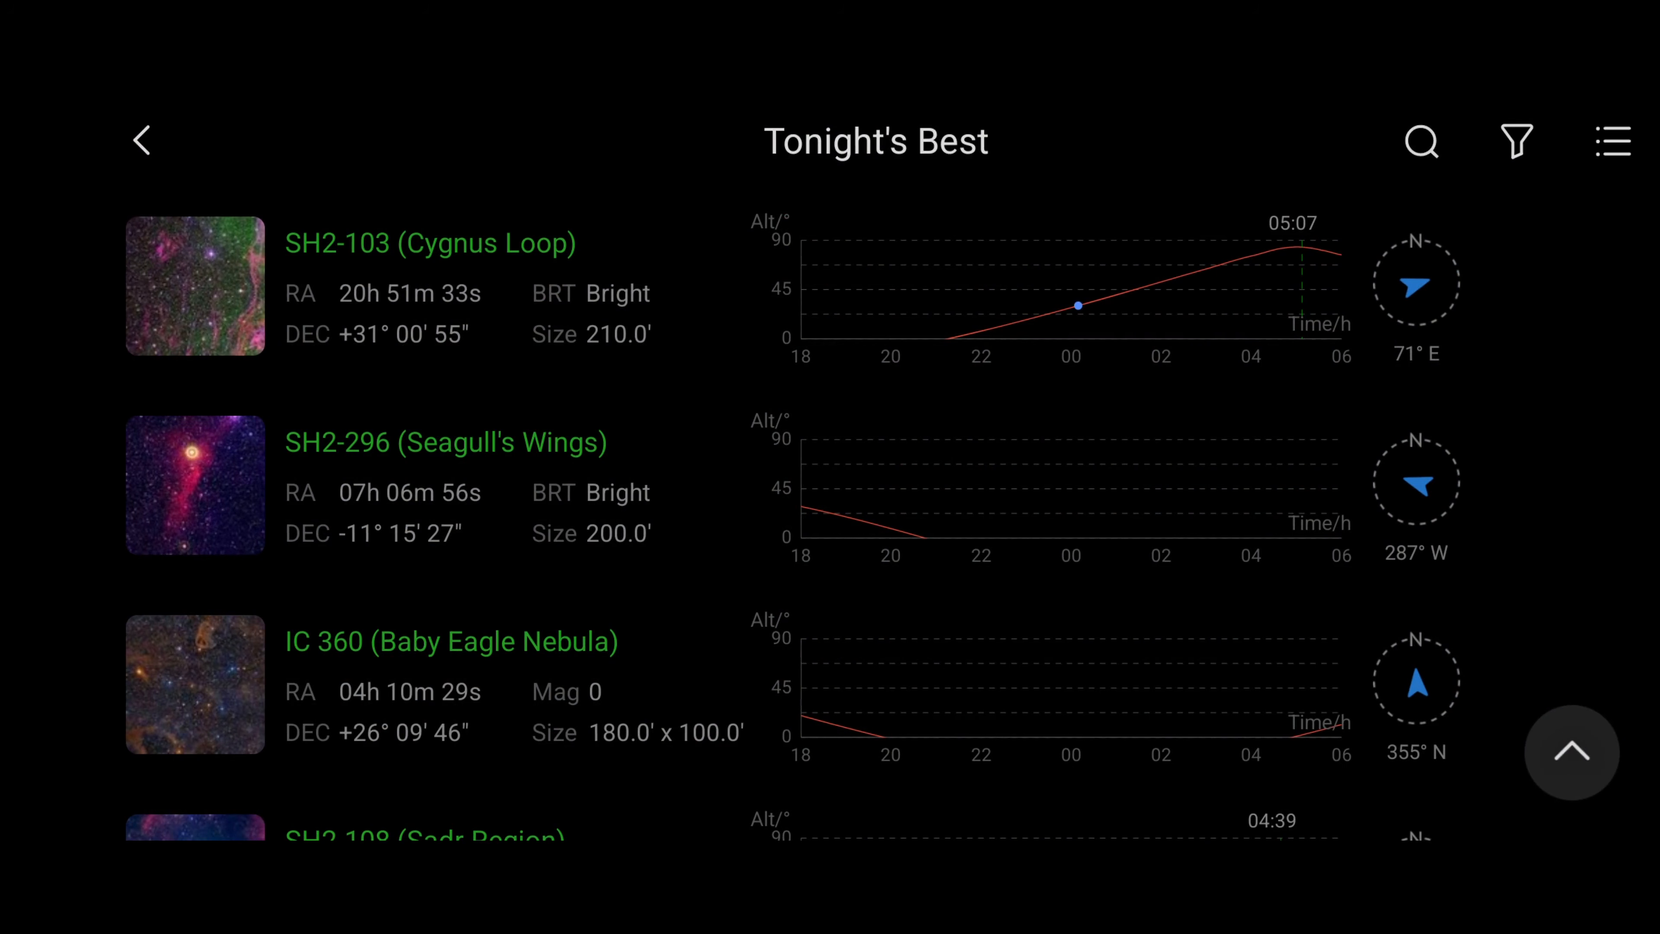
click(1409, 134)
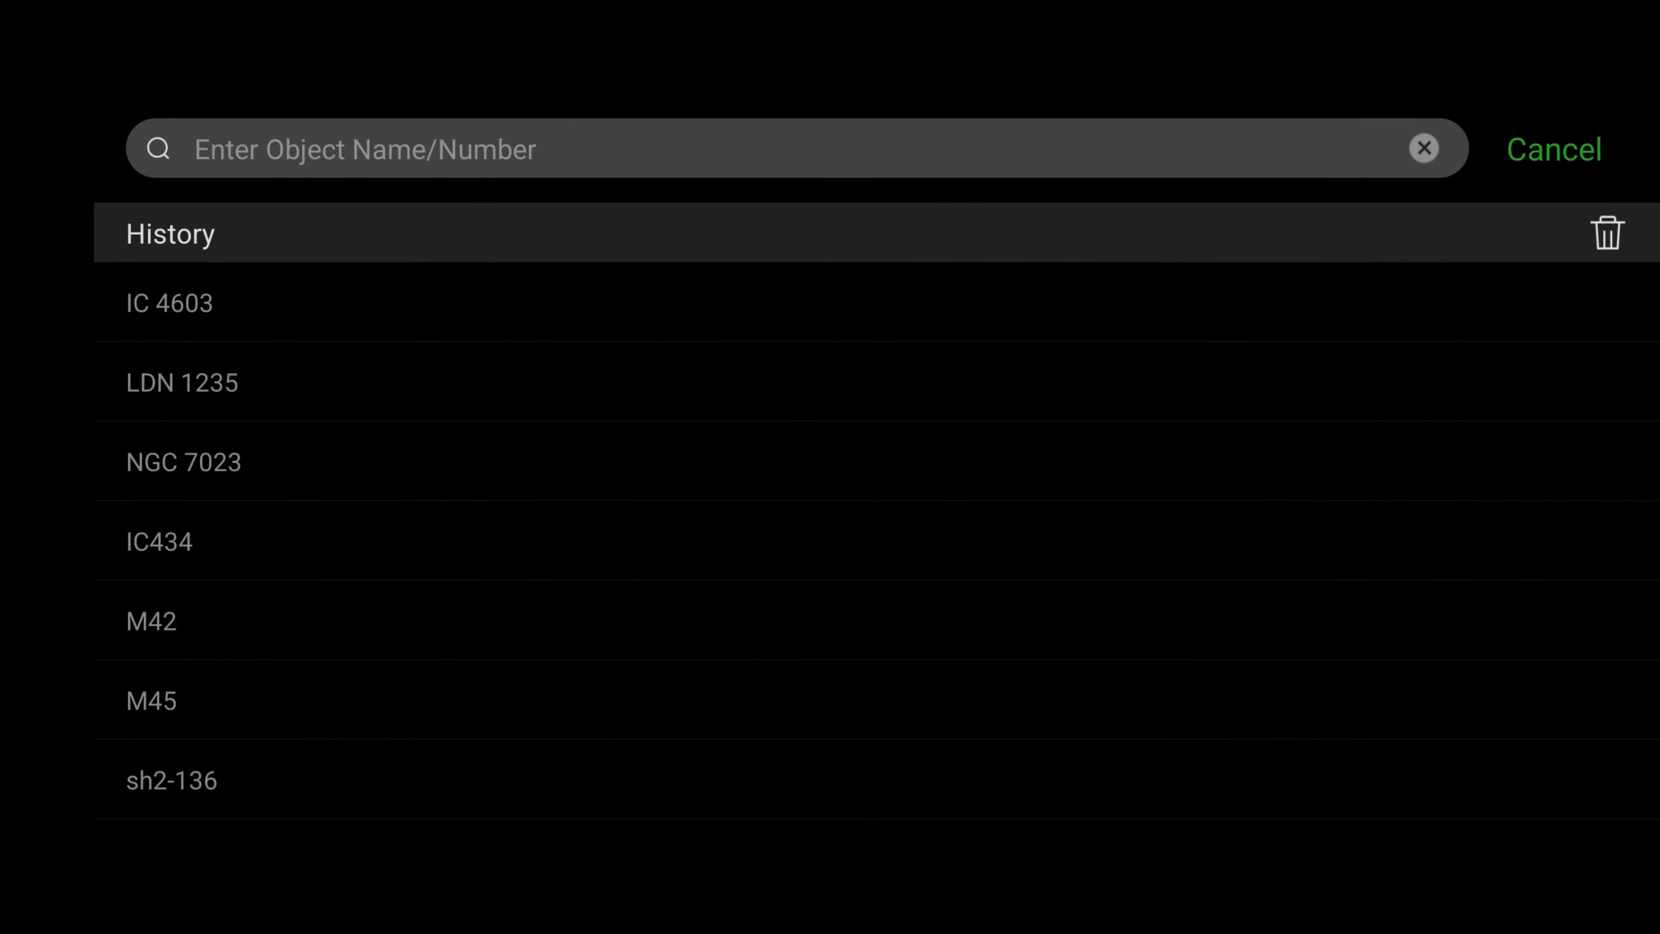
click(867, 166)
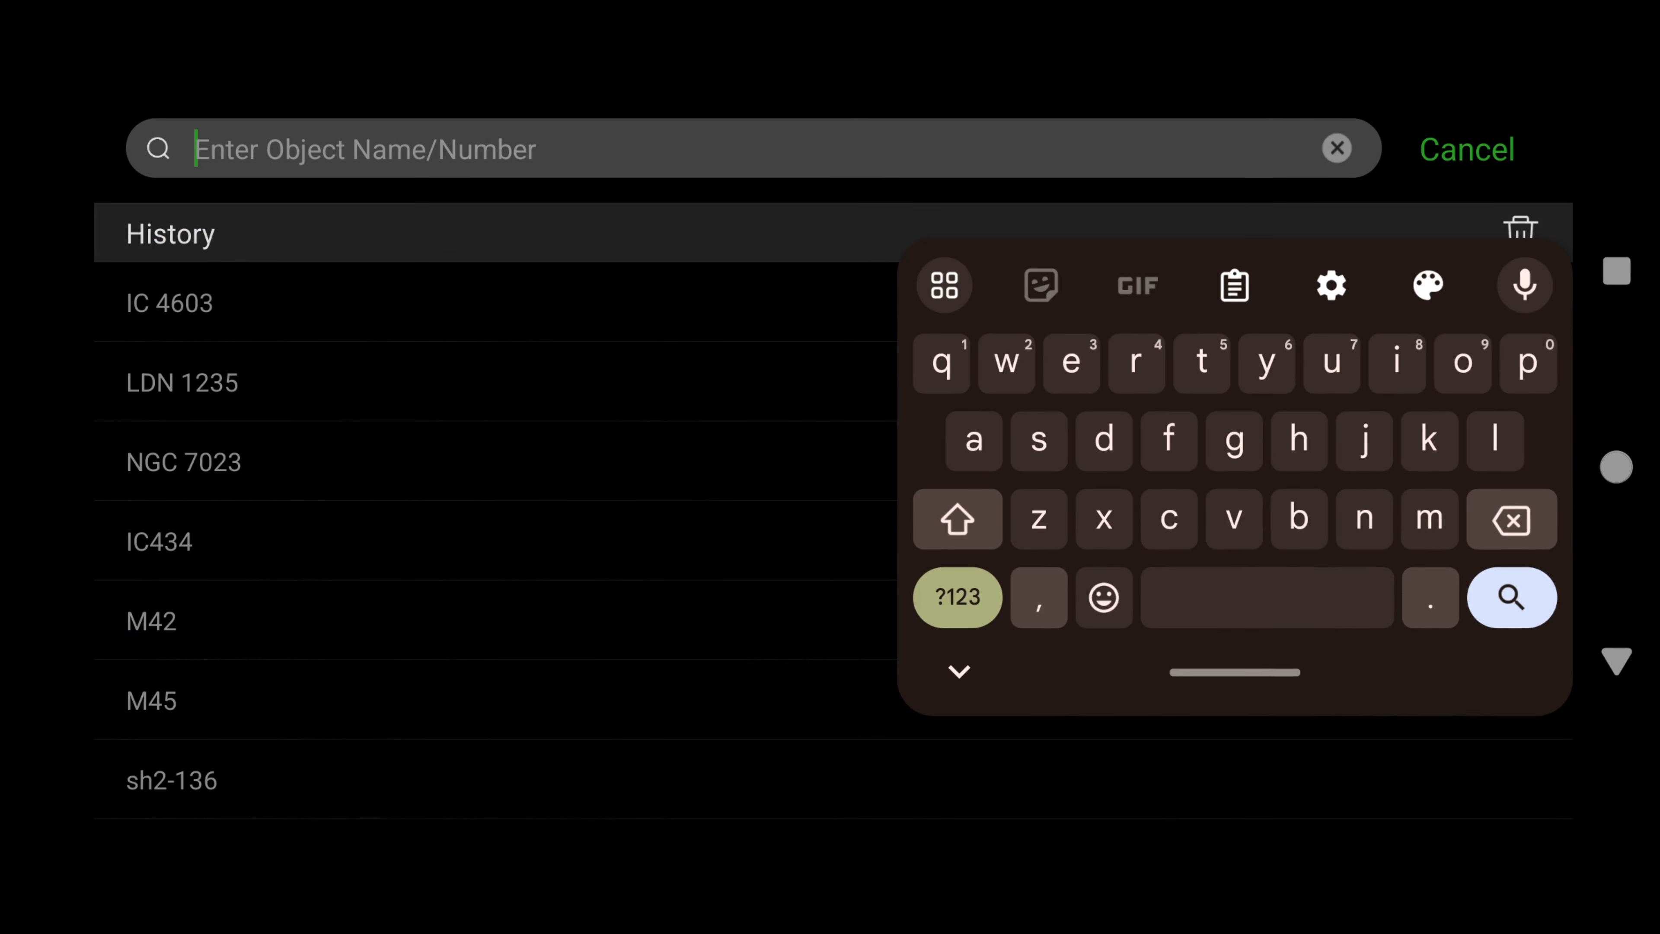
Step: Try to find the target by searching the object catalogue for "rho" and "ori"
text(rho)
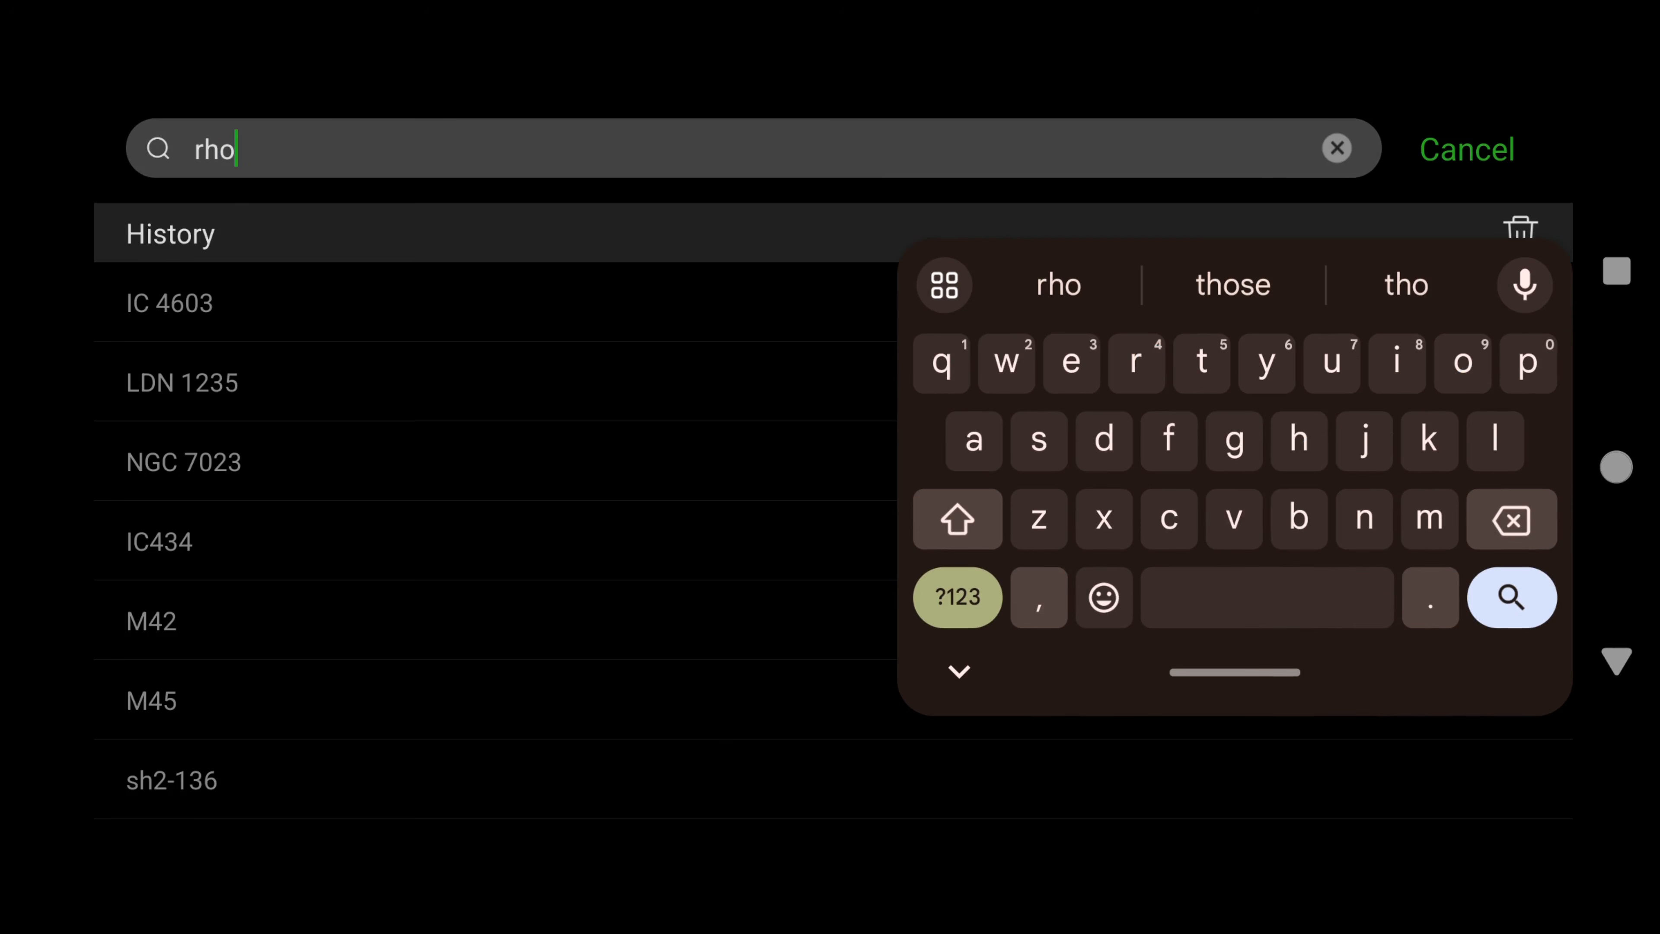
click(1511, 596)
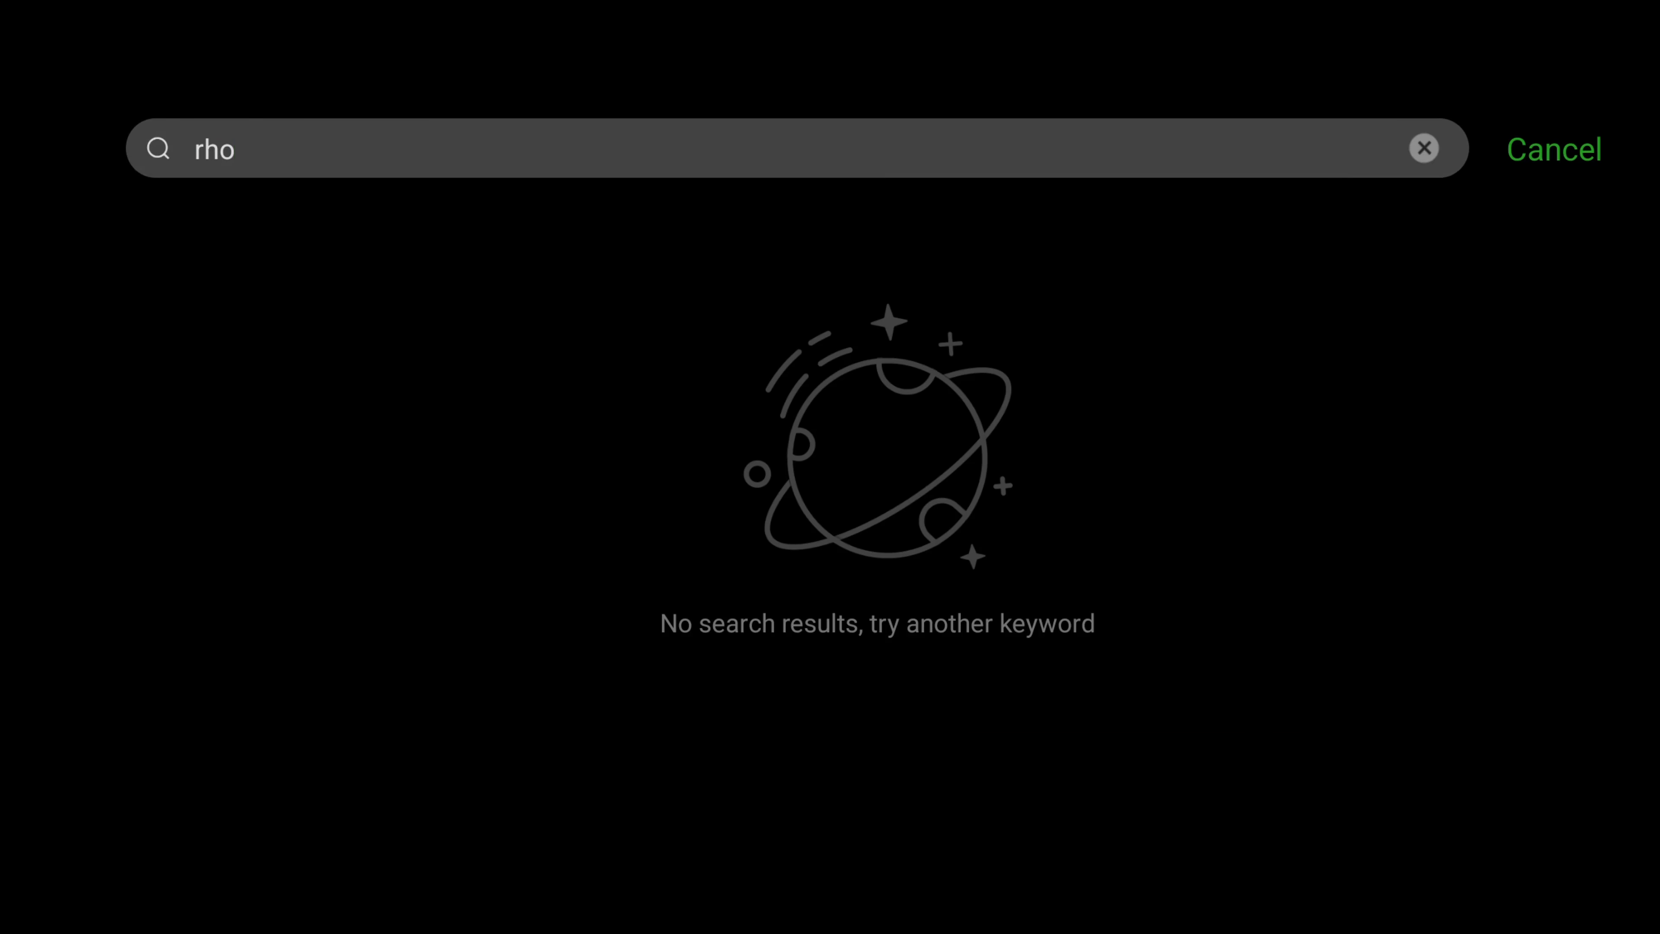
click(1424, 148)
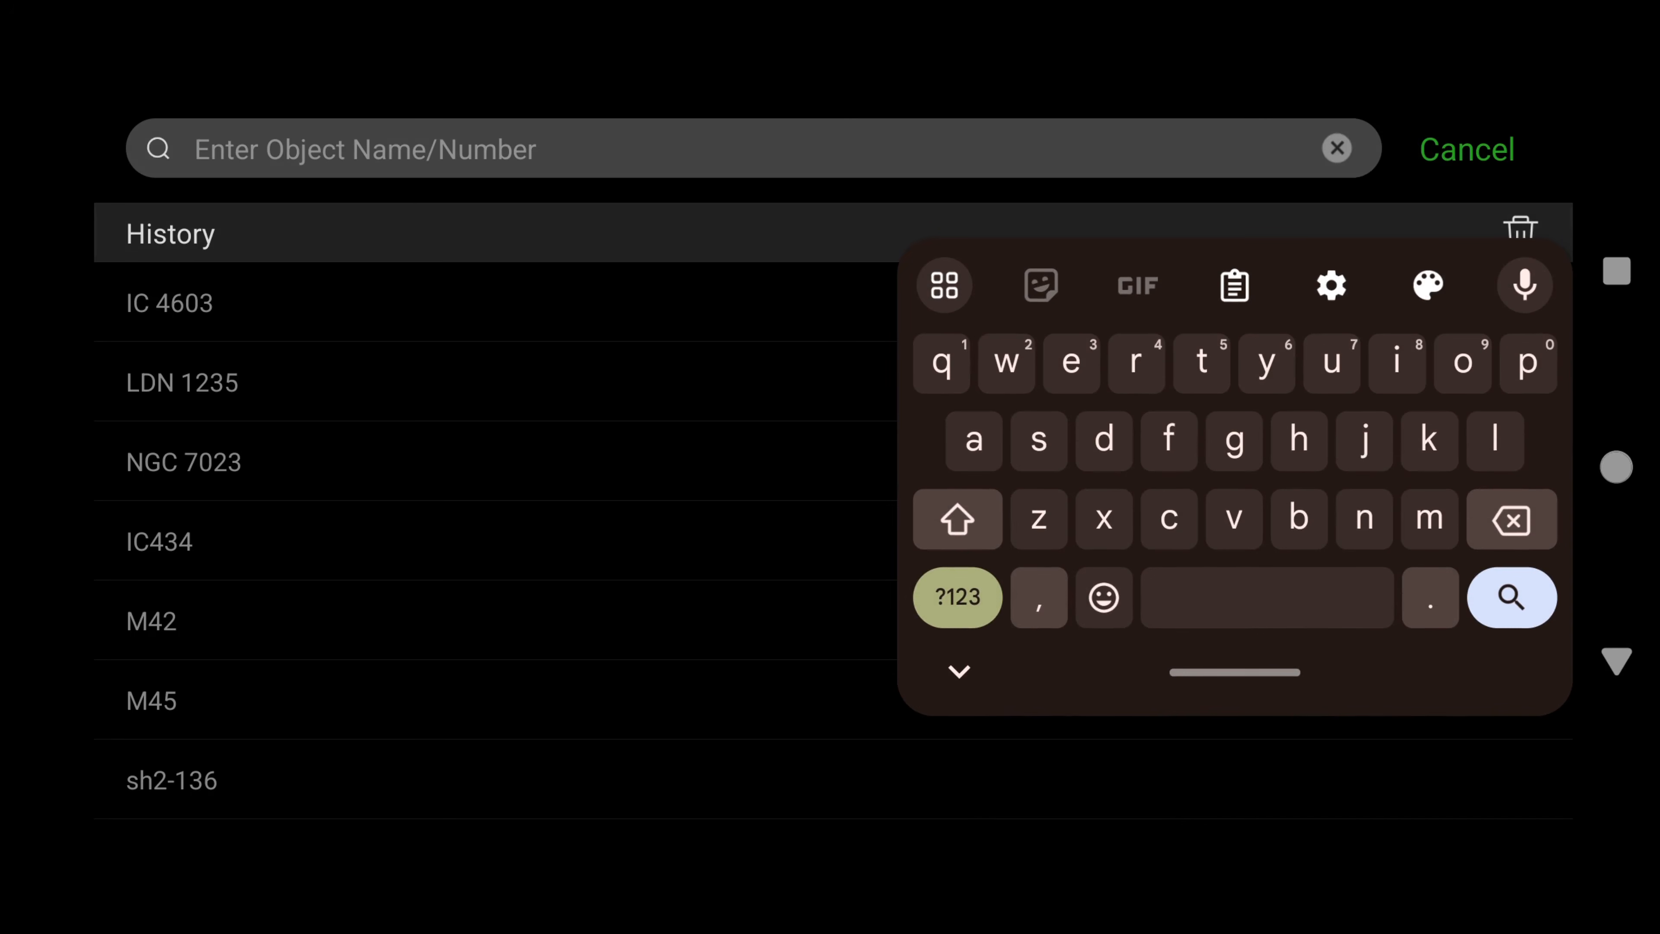
text(or)
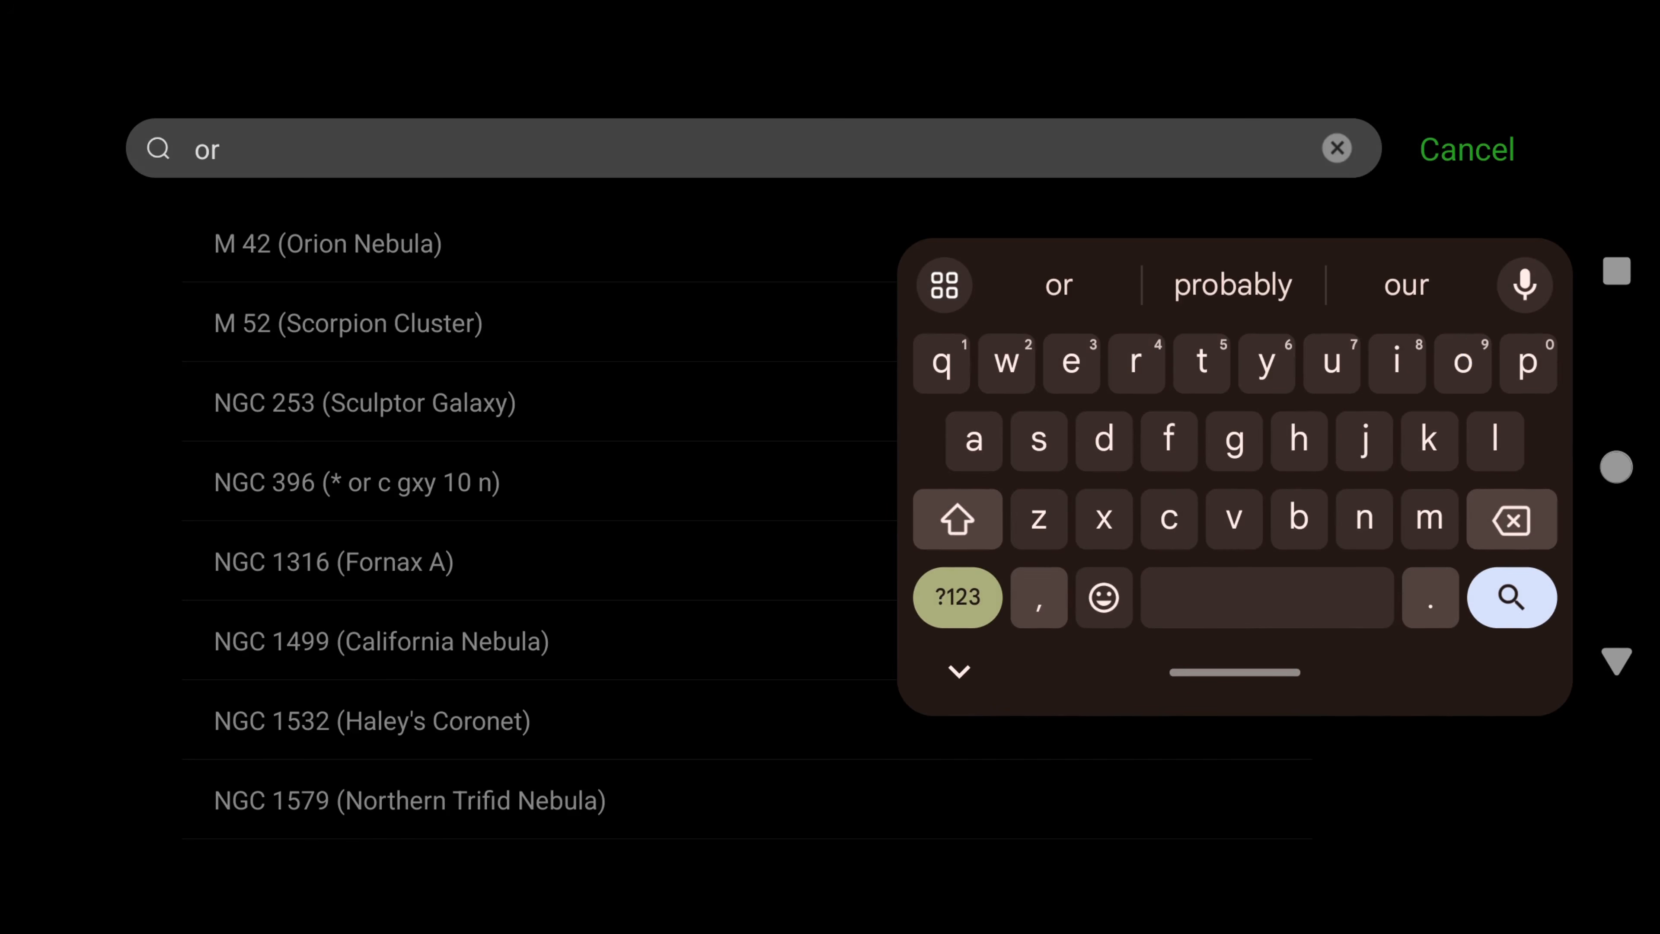
text(i)
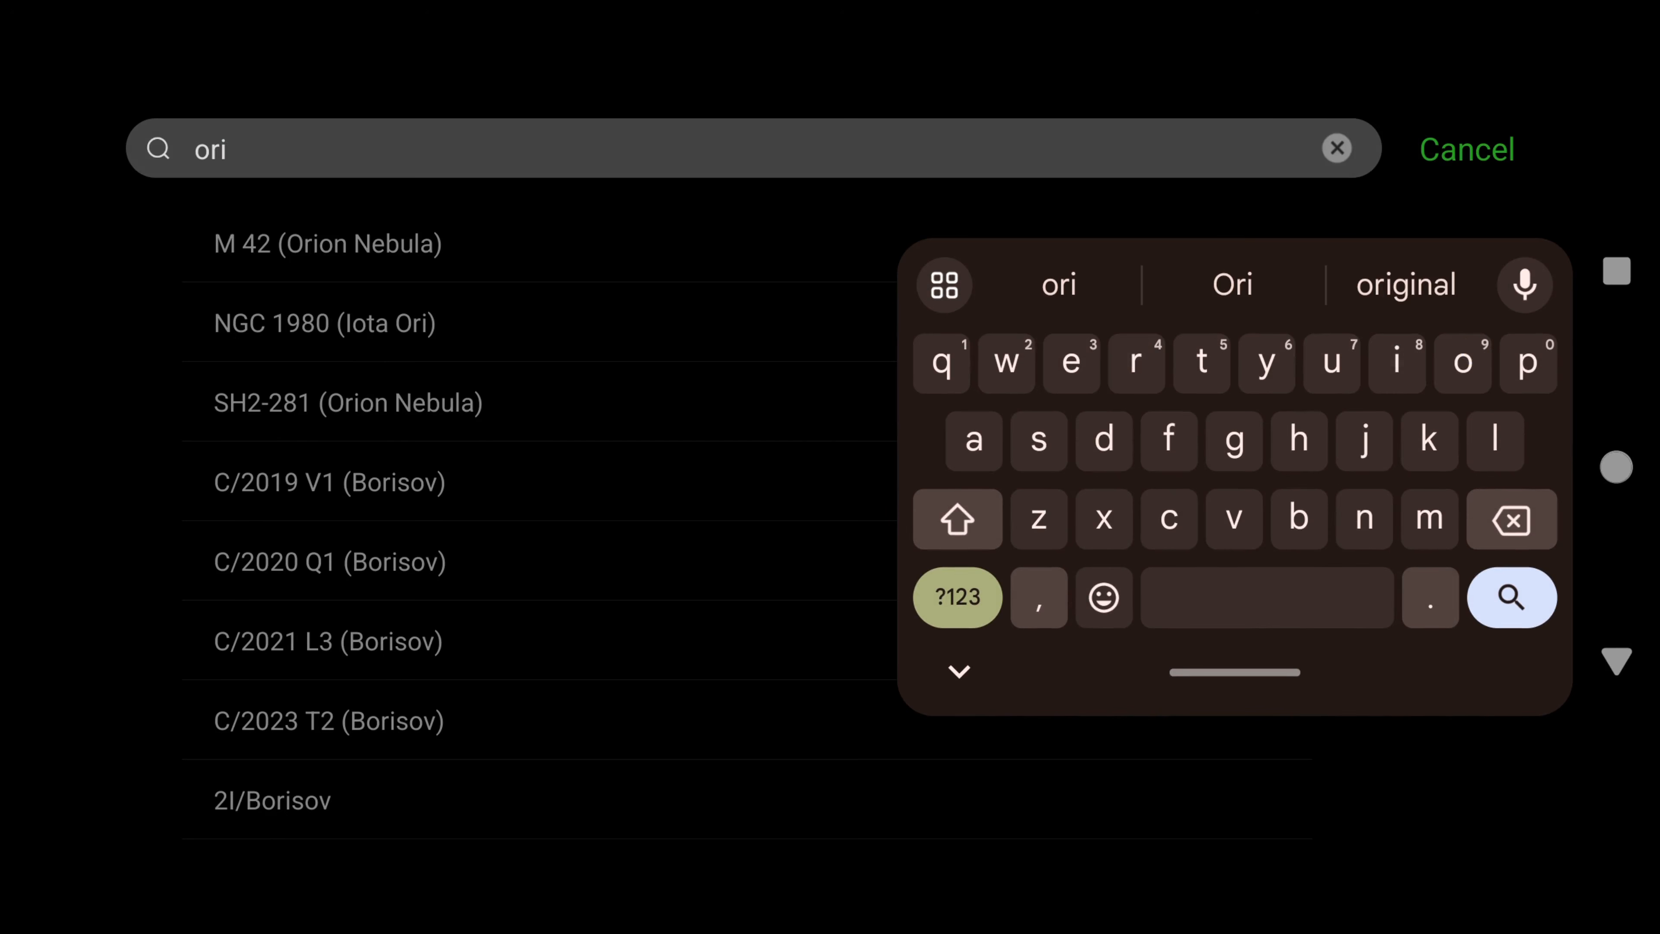
key(BackSpace)
key(BackSpace)
key(BackSpace)
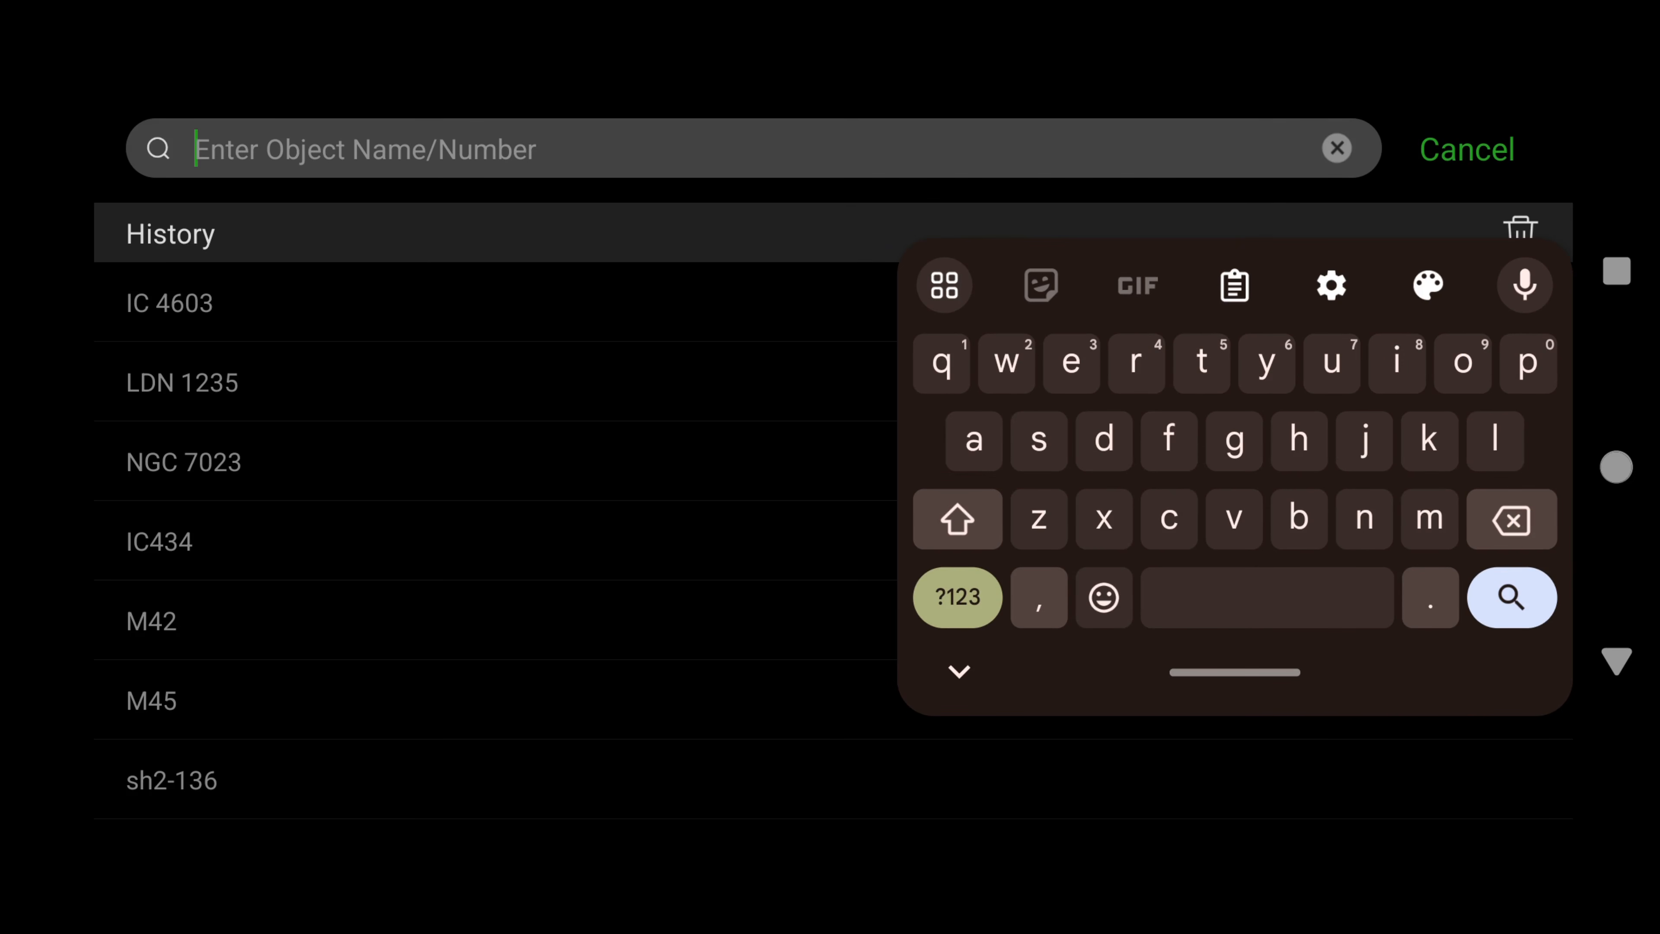
Step: Pick IC 4603 from the search history, center it in the sky atlas and return to the camera preview
click(169, 303)
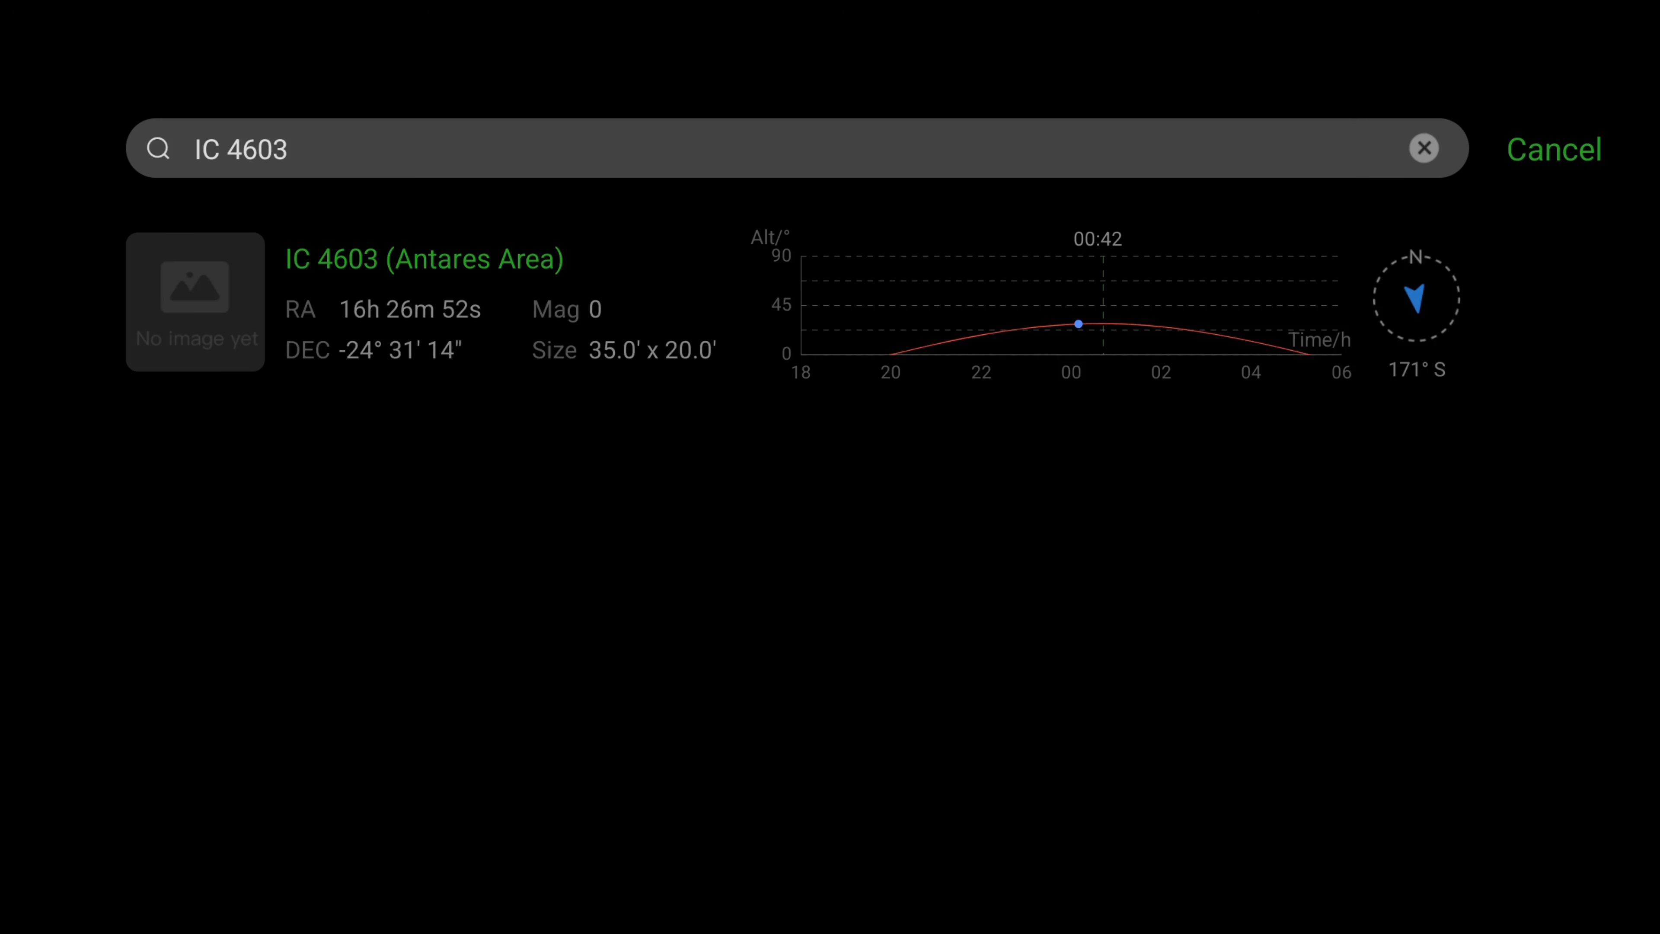
click(595, 316)
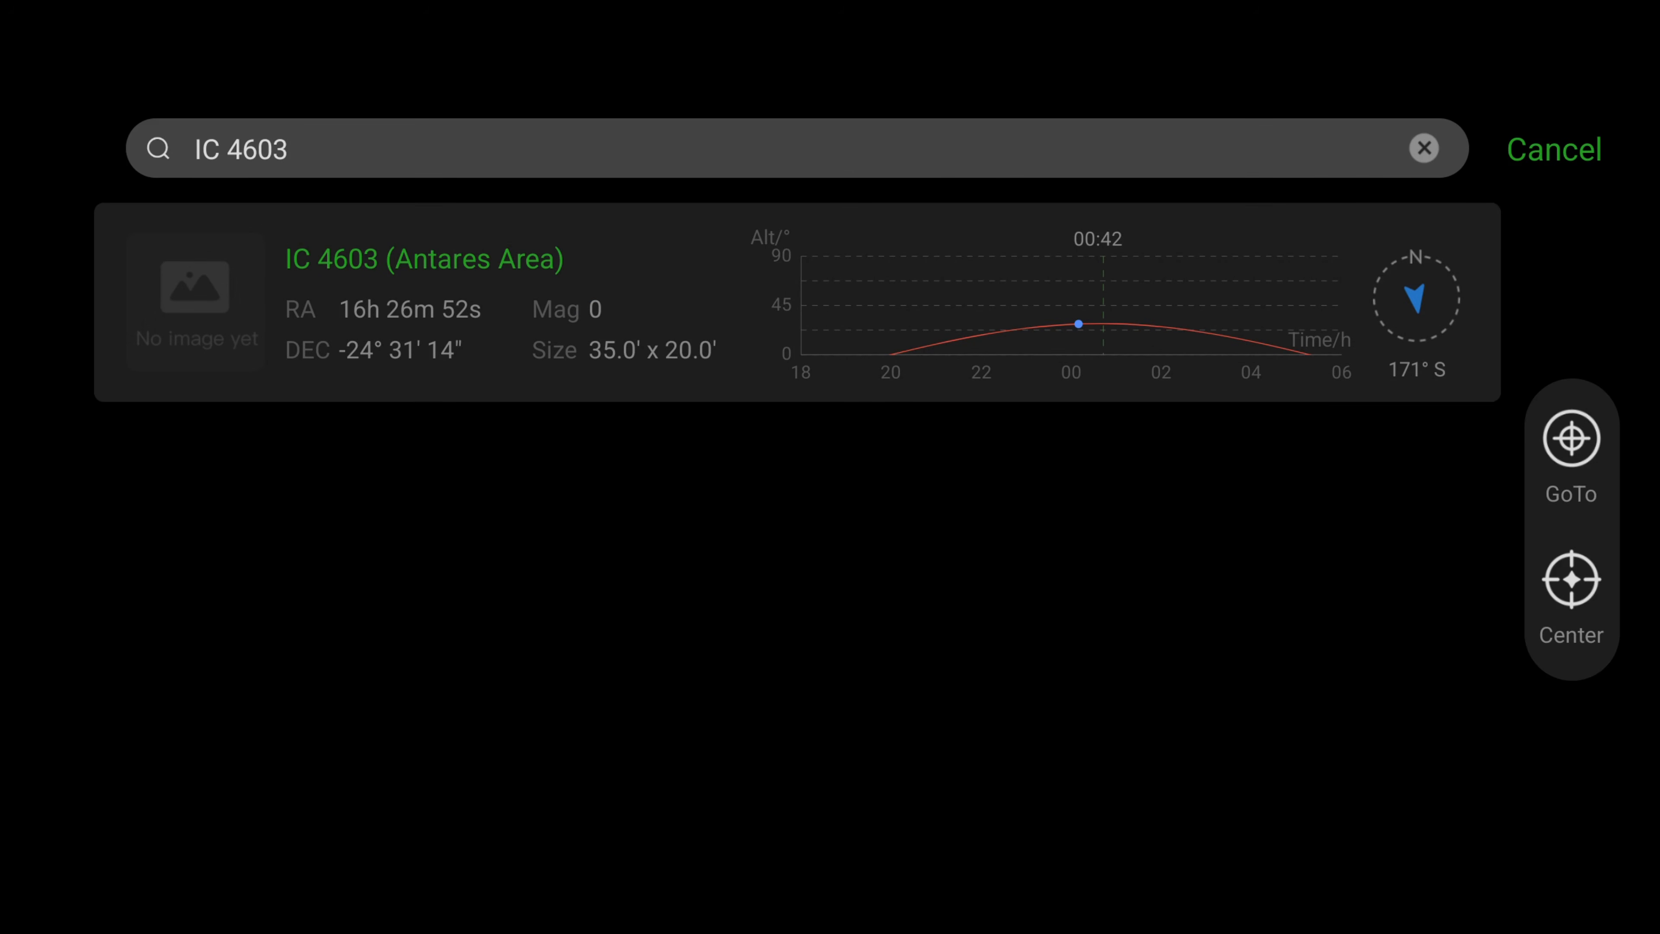
click(1571, 592)
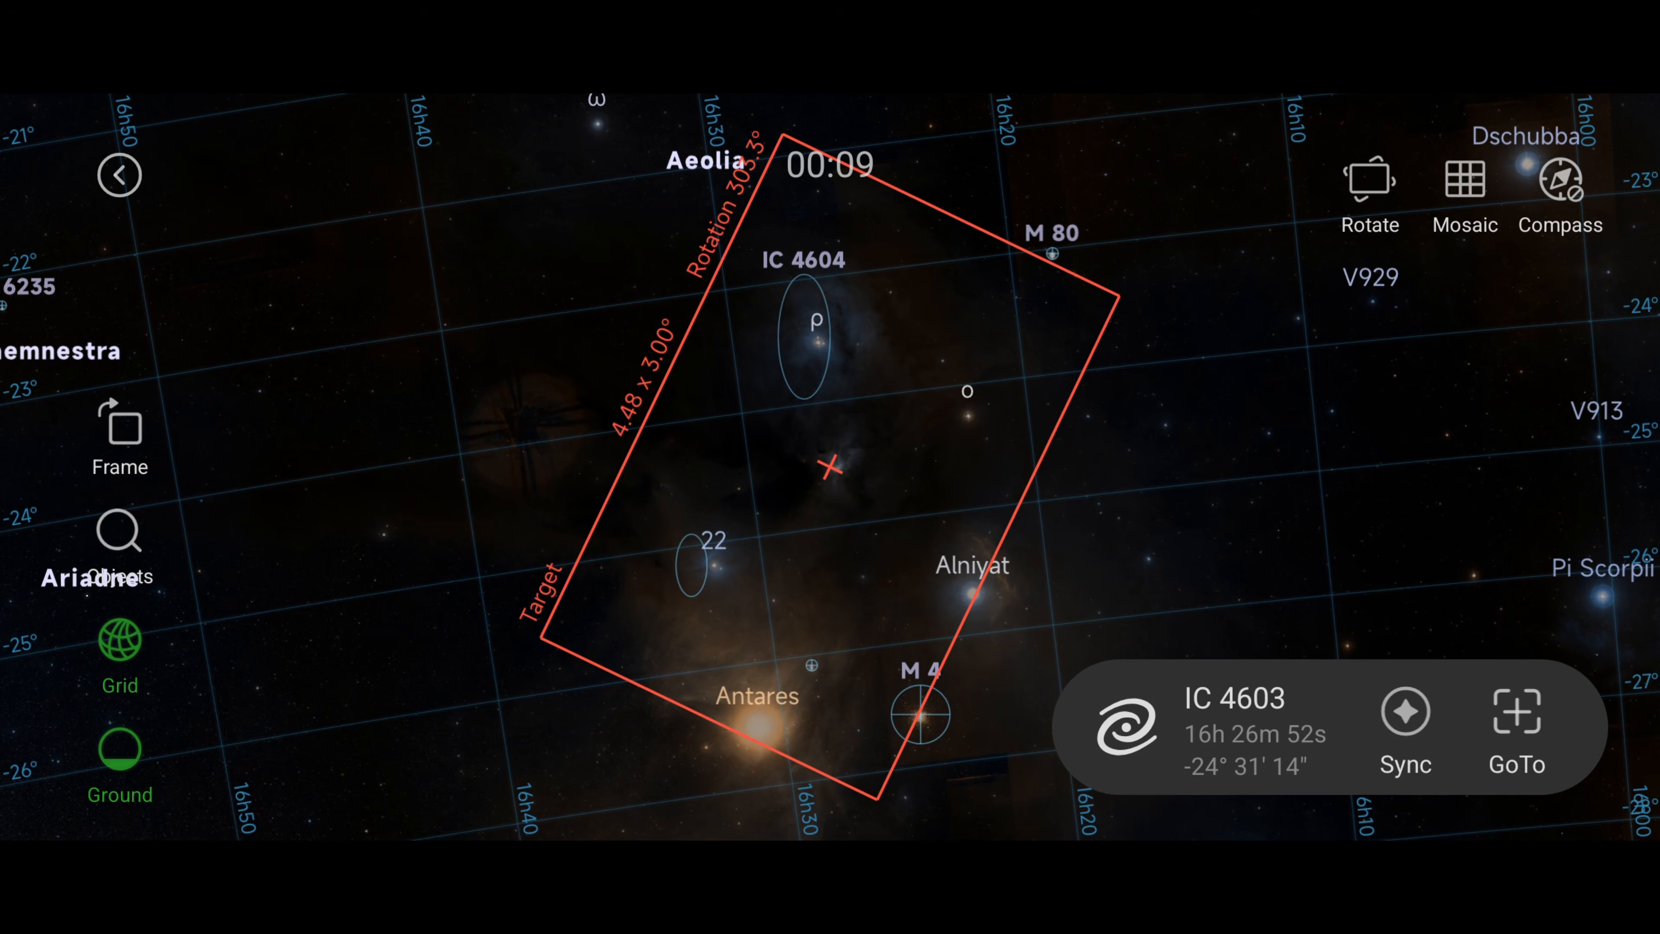
drag(112, 100, 102, 110)
click(118, 185)
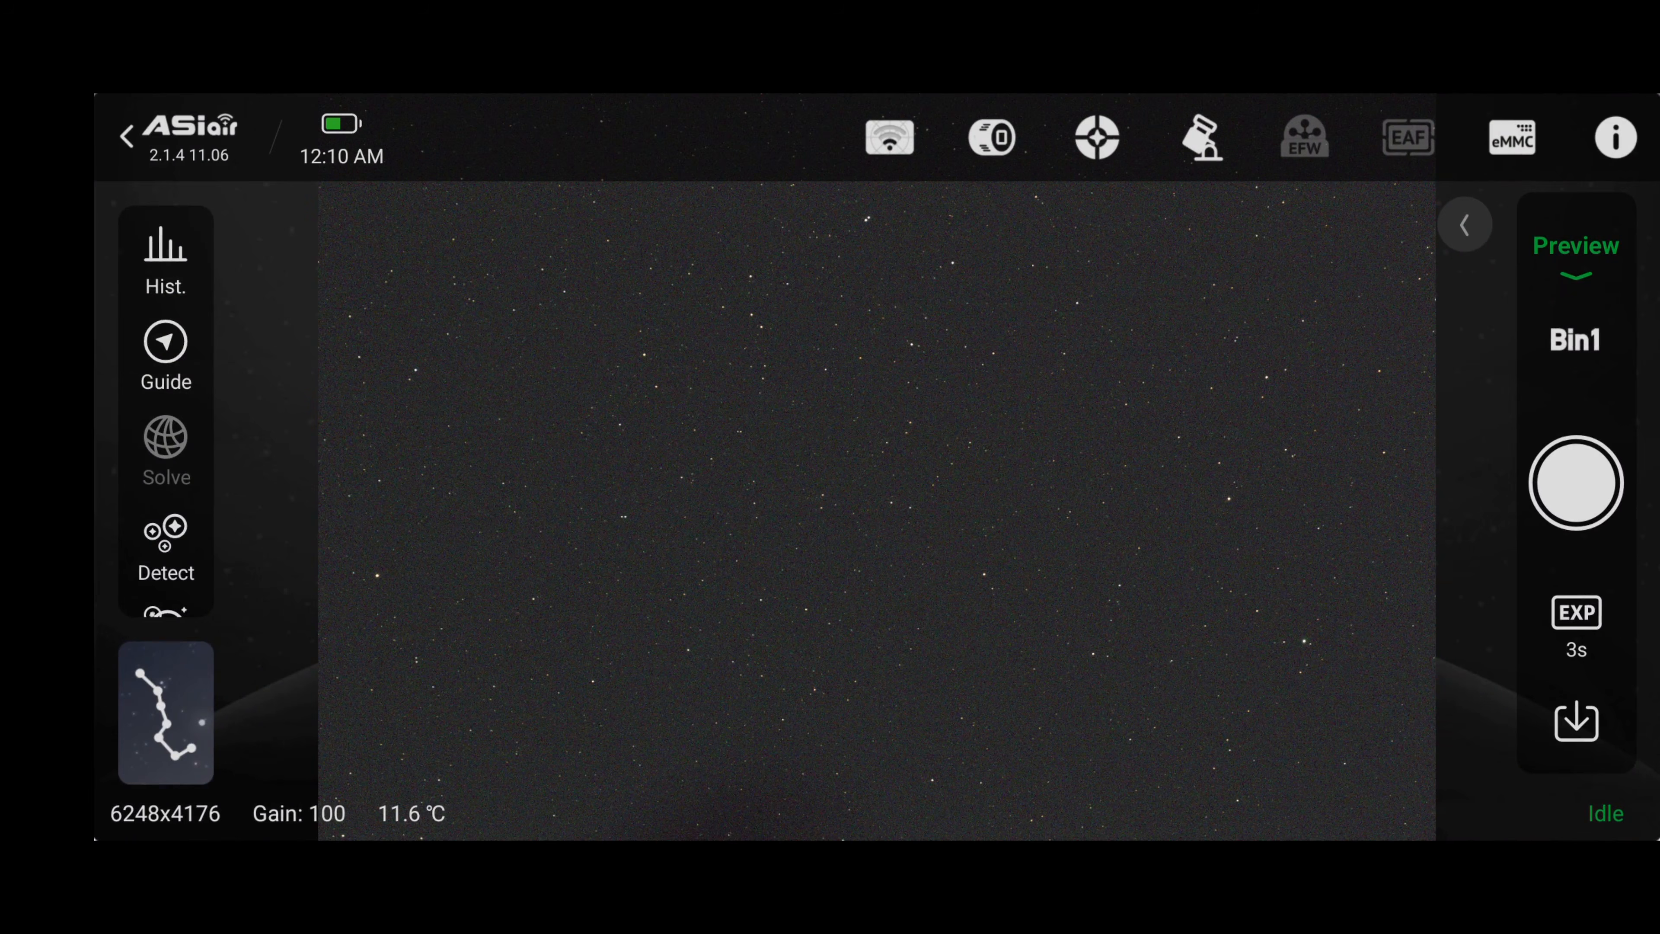
Step: Take a 3 s preview exposure, plate-solve it and sync the mount to the solved position
click(1576, 484)
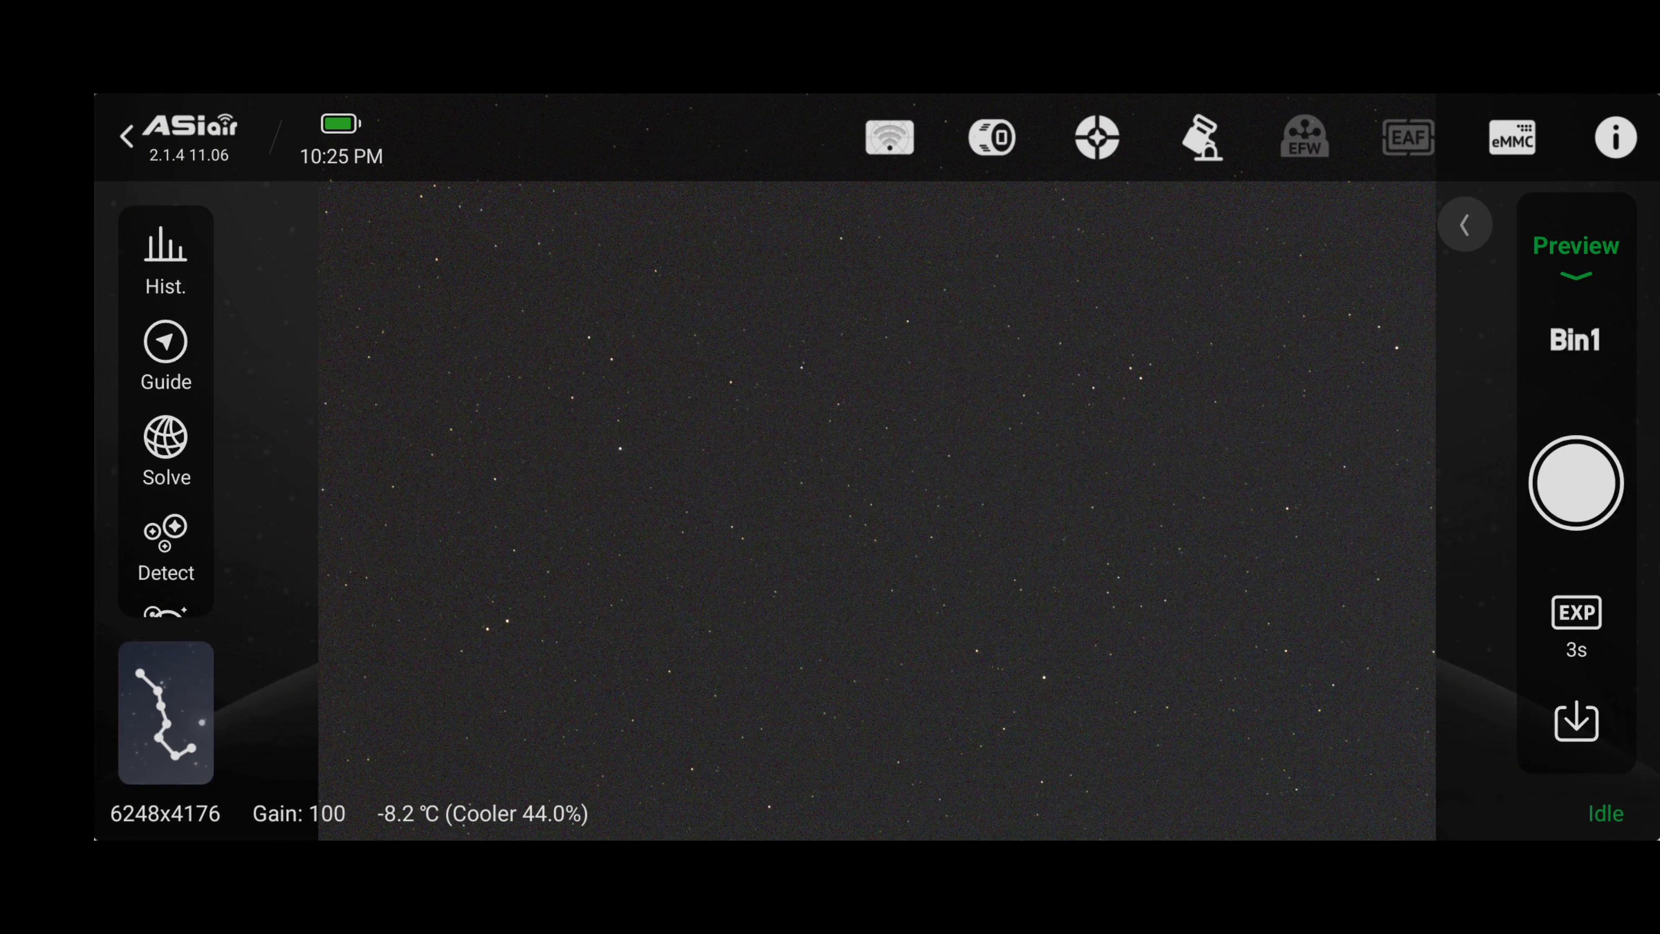
click(166, 451)
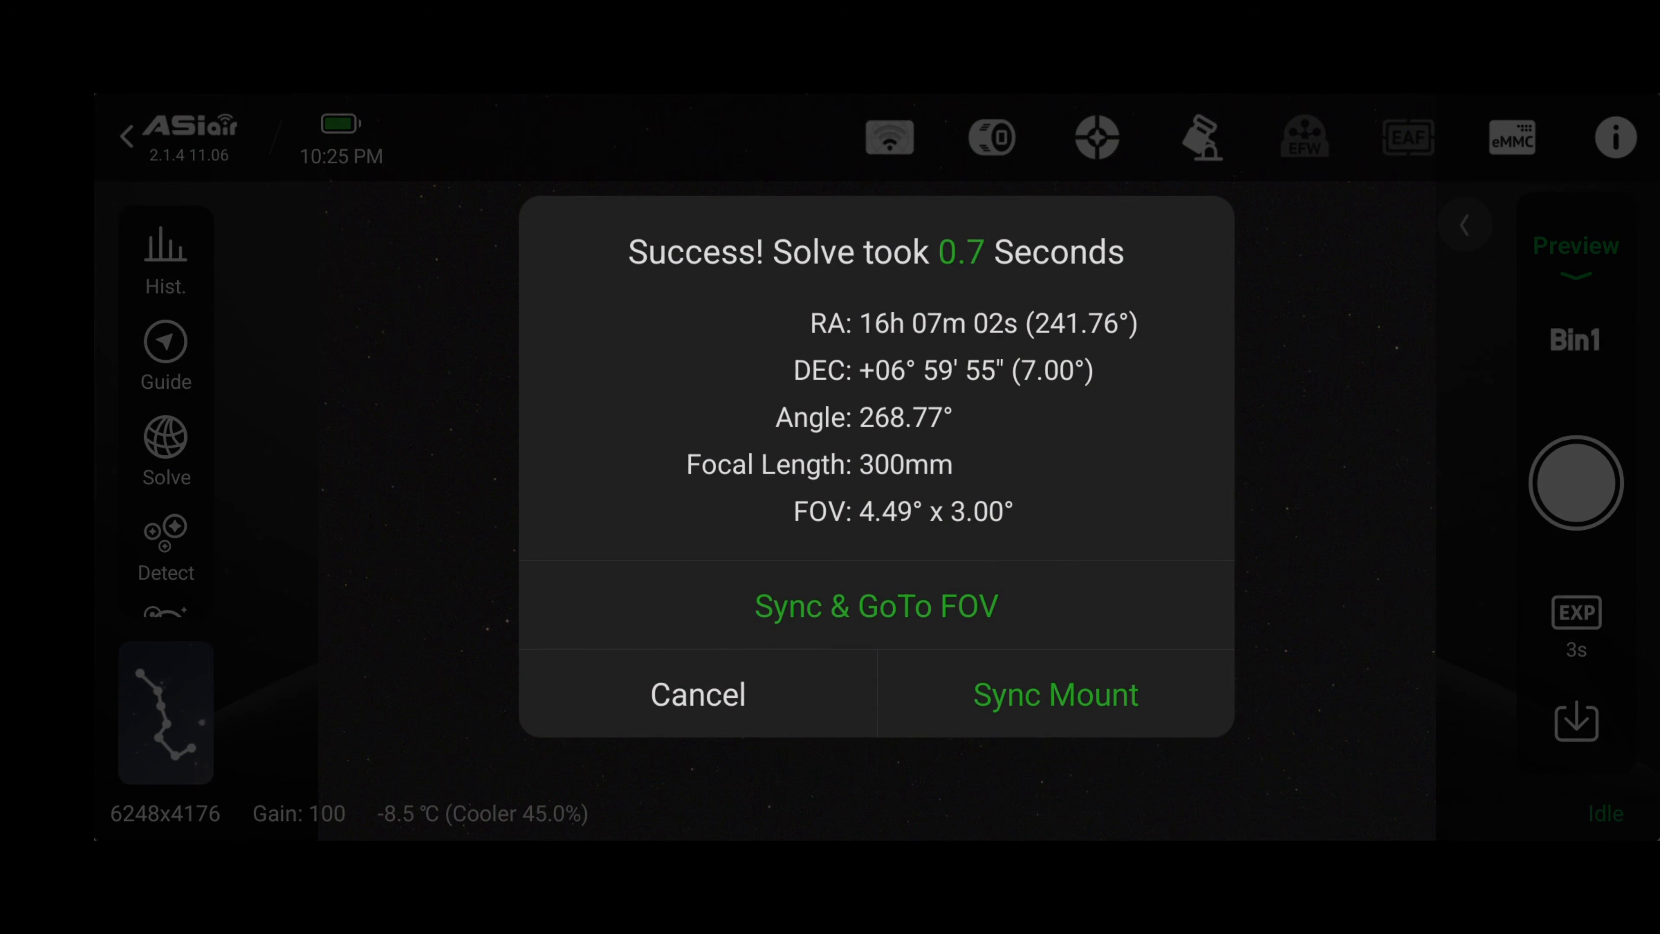
click(1130, 706)
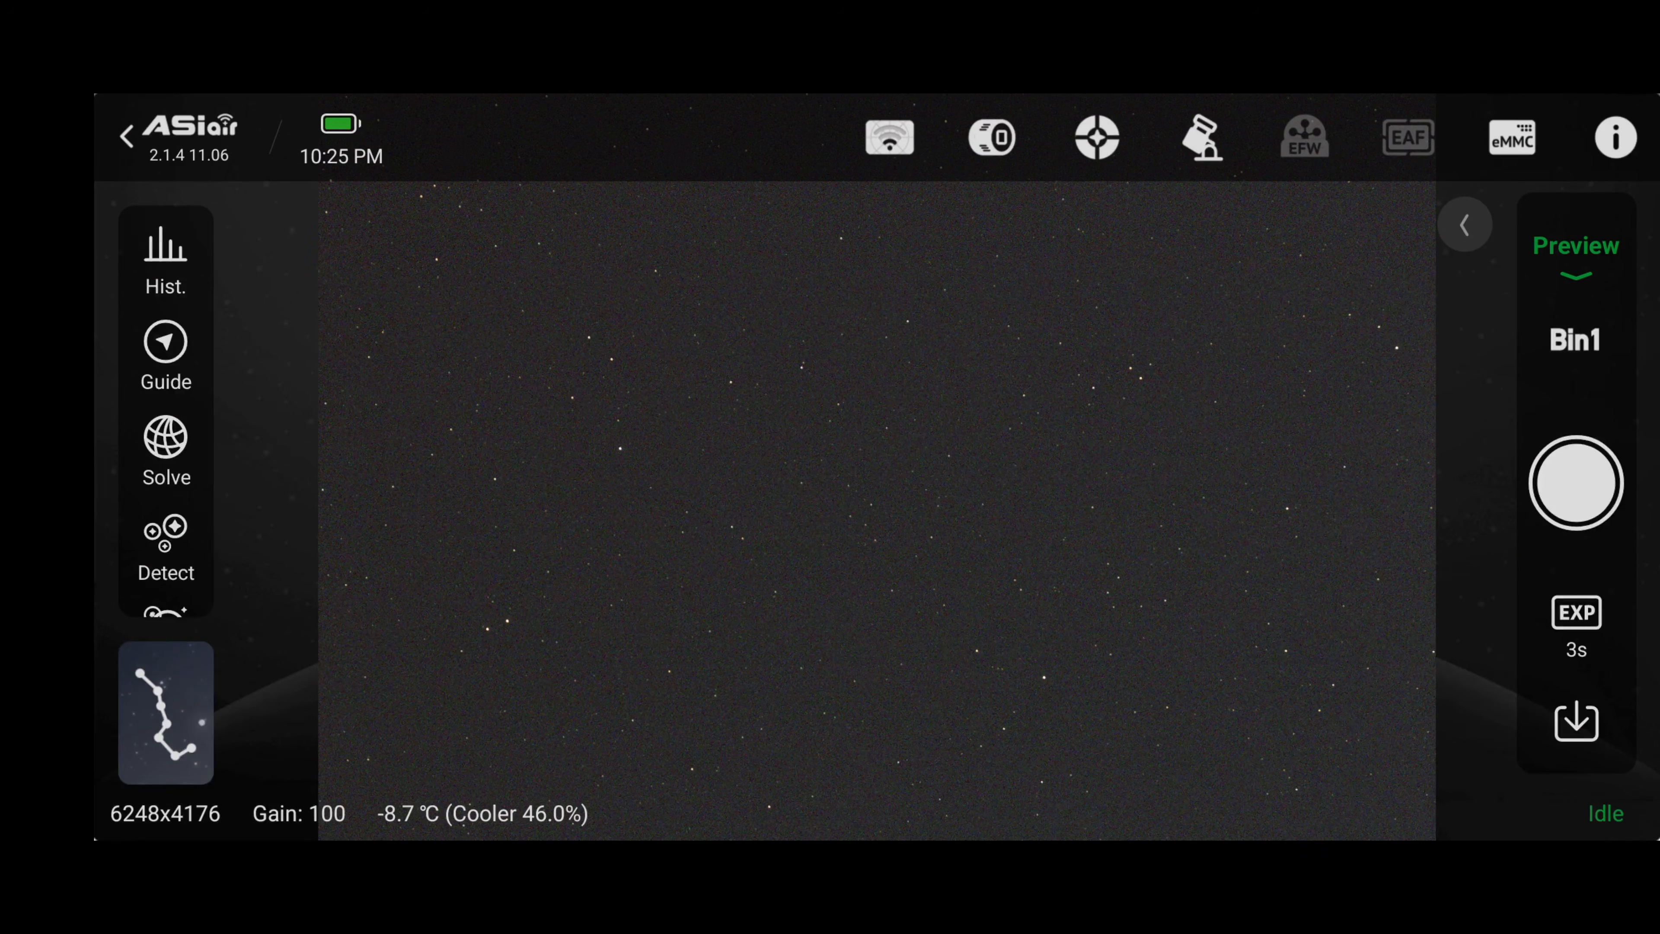
Step: Reframe the sky atlas target around Antares and M 4 with the frame rotated to 38.4°, and return to the preview
click(188, 737)
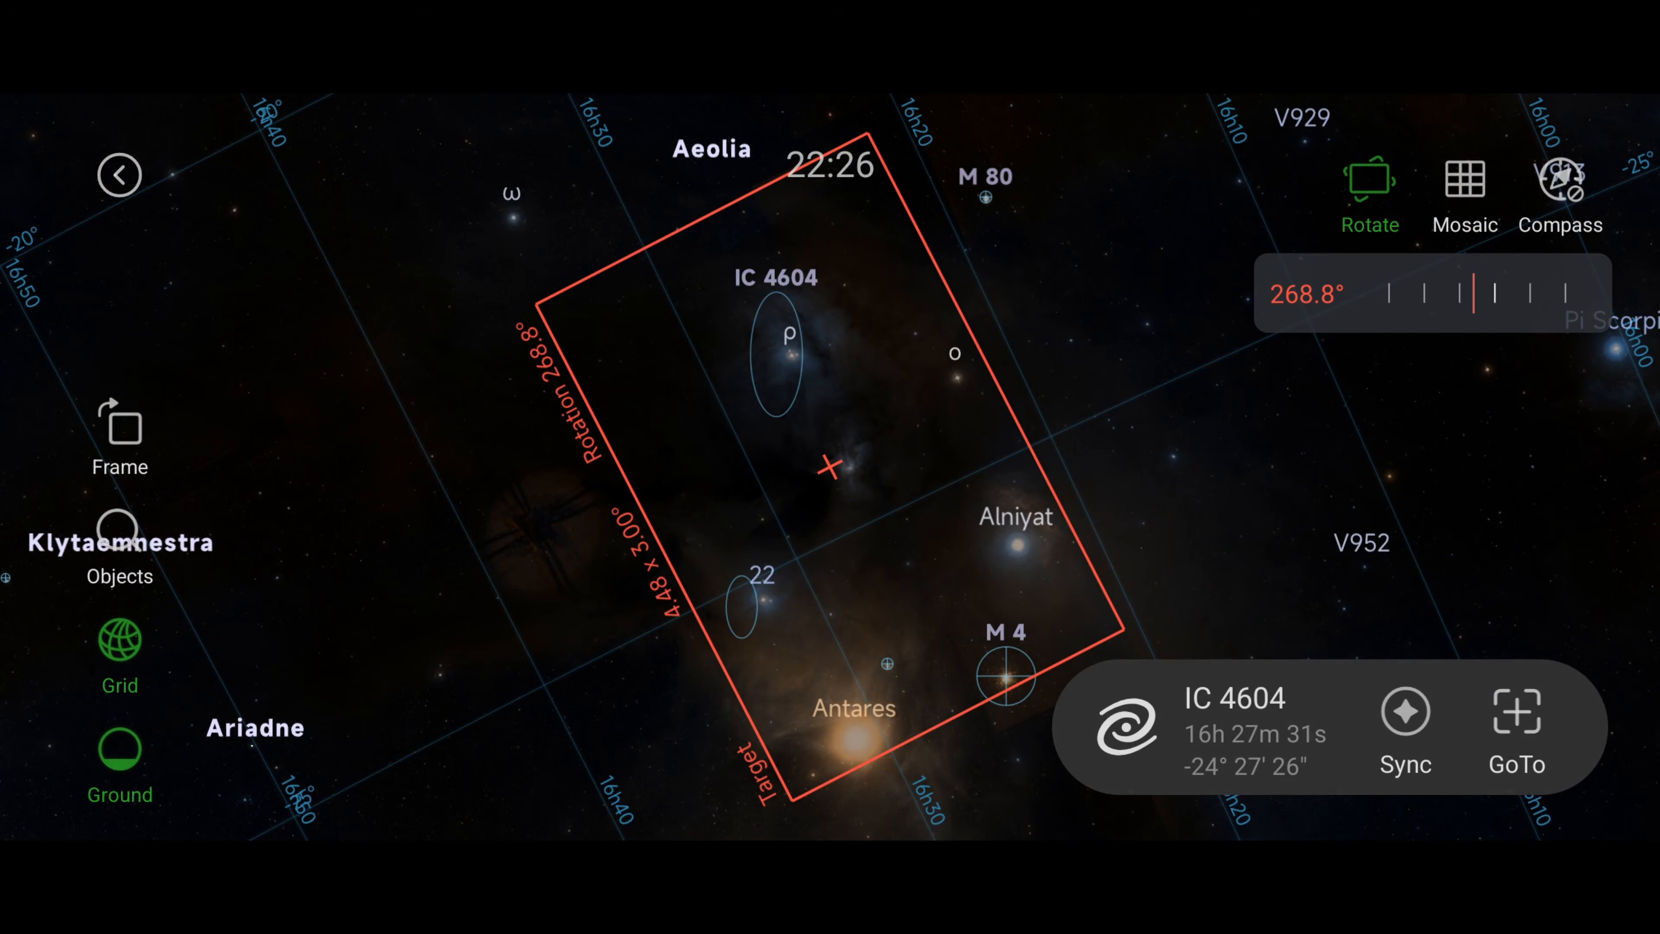
drag(854, 271, 1109, 446)
drag(1432, 356, 937, 419)
drag(1036, 519, 1352, 360)
drag(1471, 304, 1263, 348)
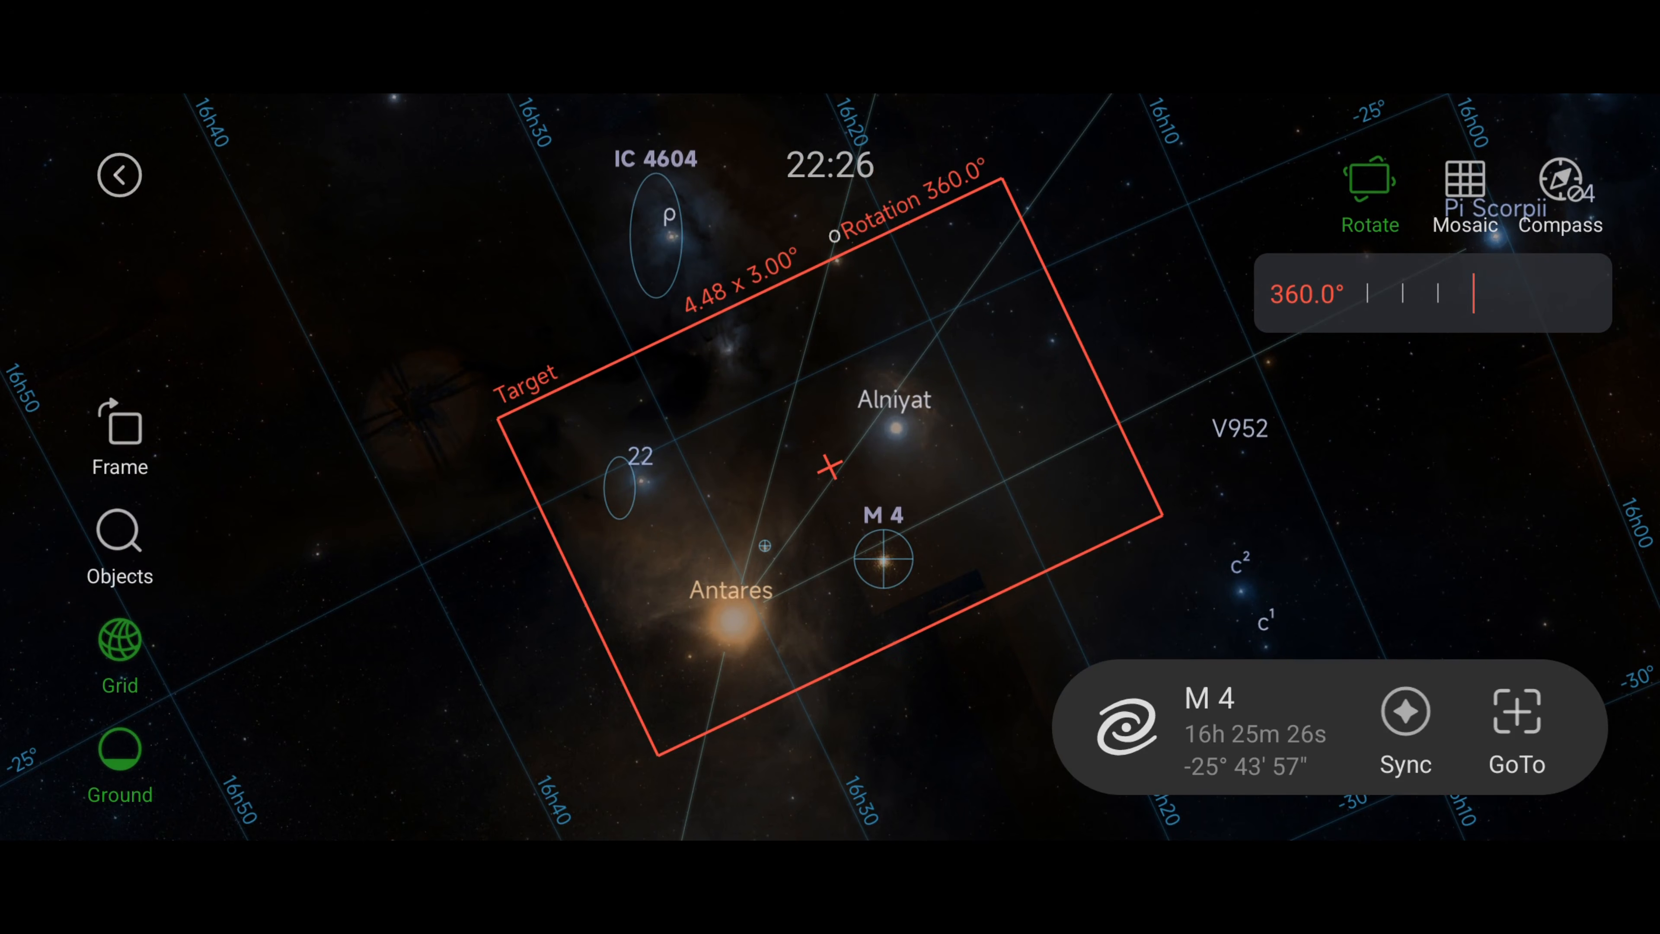
drag(1389, 321, 1643, 288)
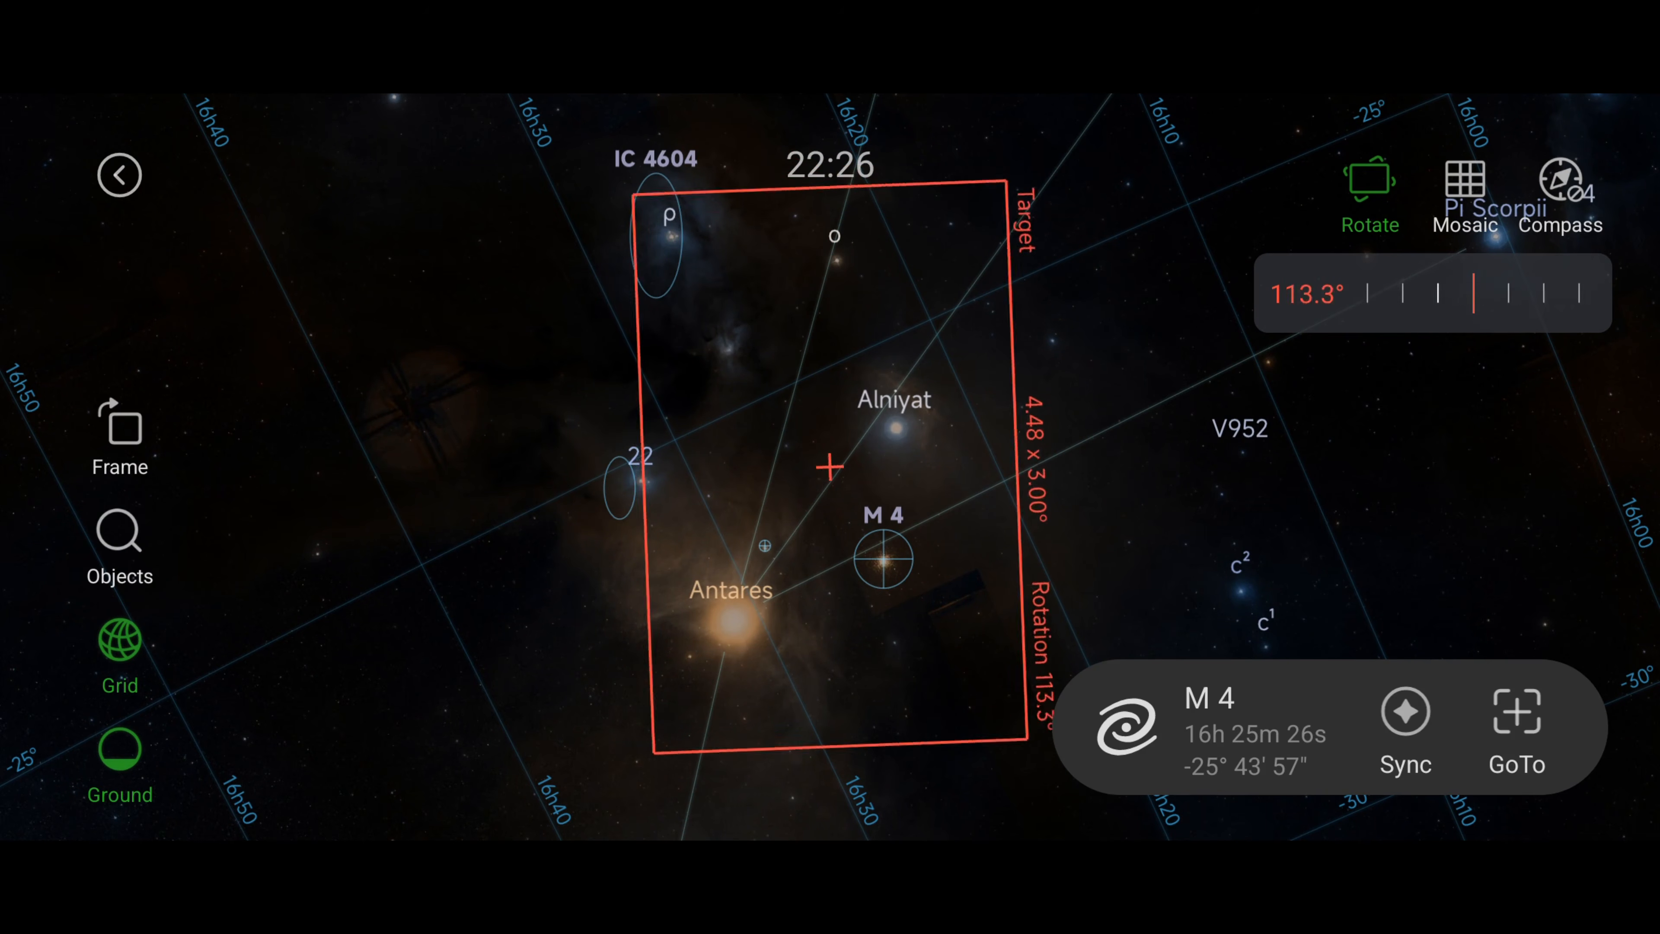
drag(1497, 310, 1652, 304)
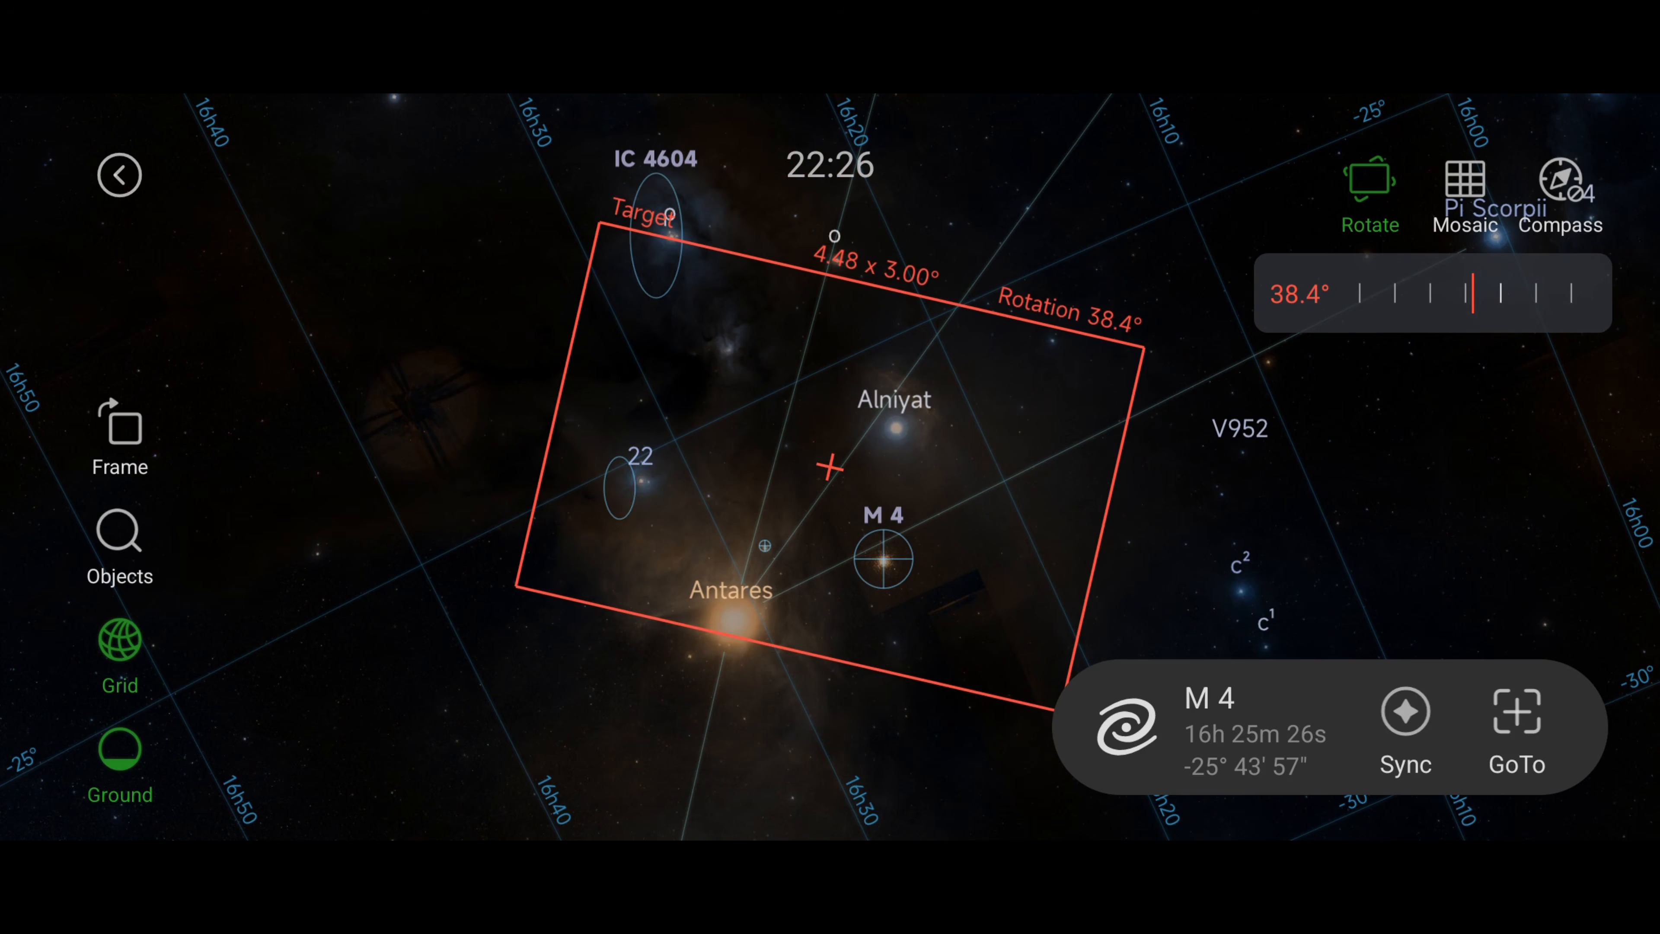
drag(1225, 515, 1258, 337)
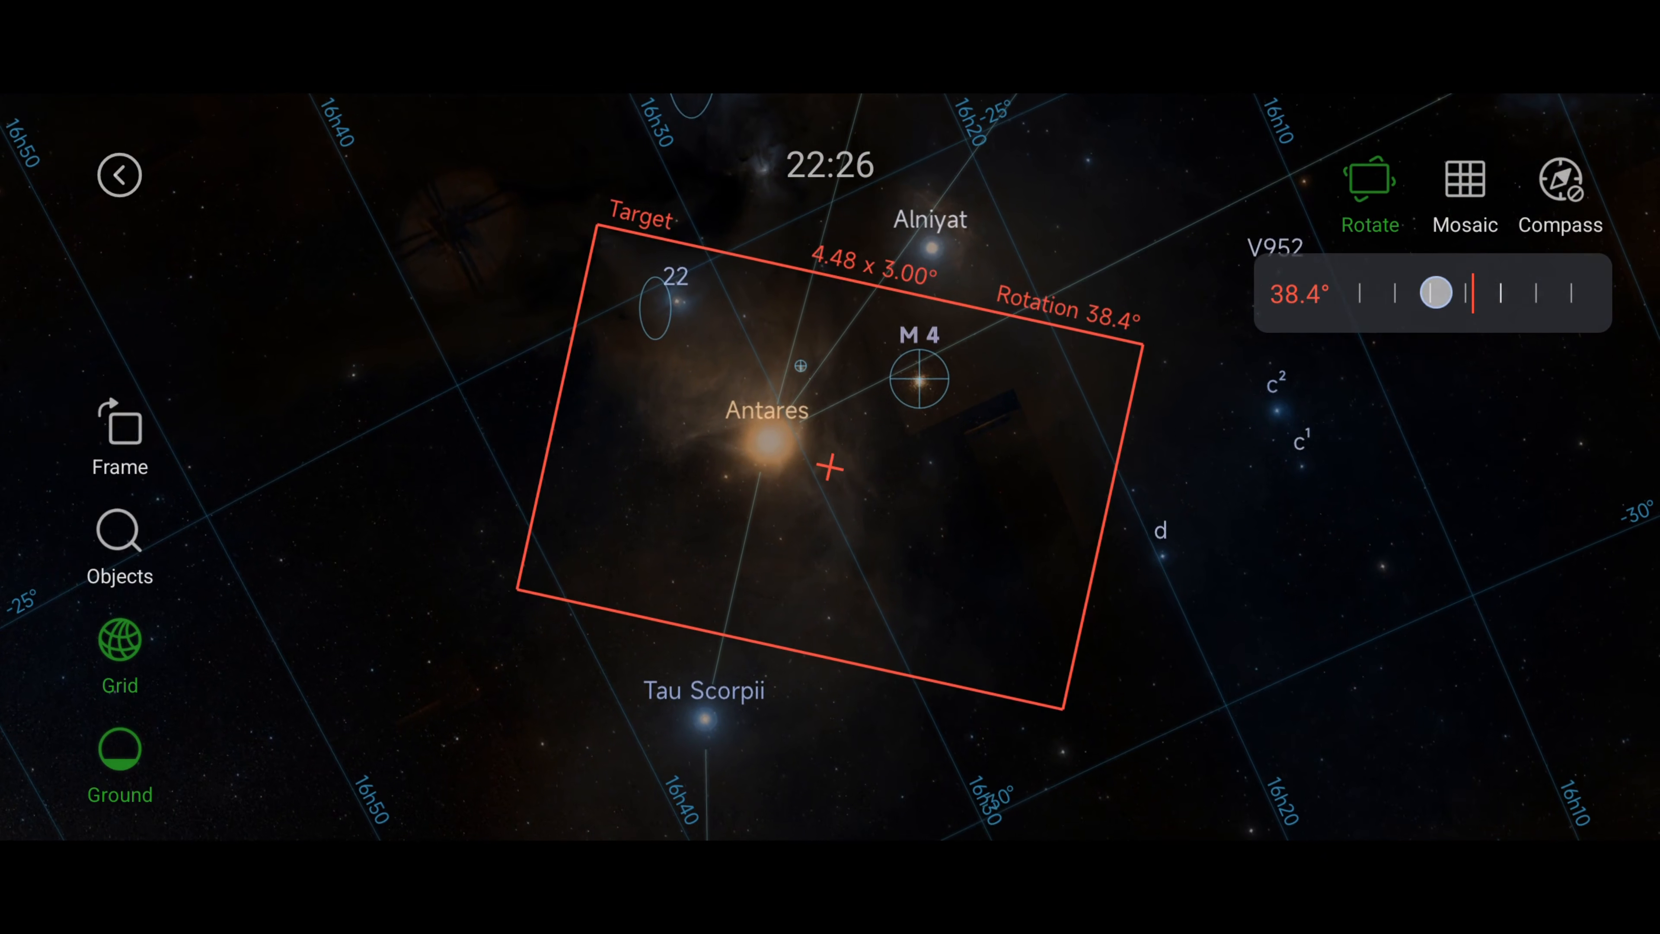
drag(1435, 292, 1454, 328)
drag(1307, 486, 1360, 548)
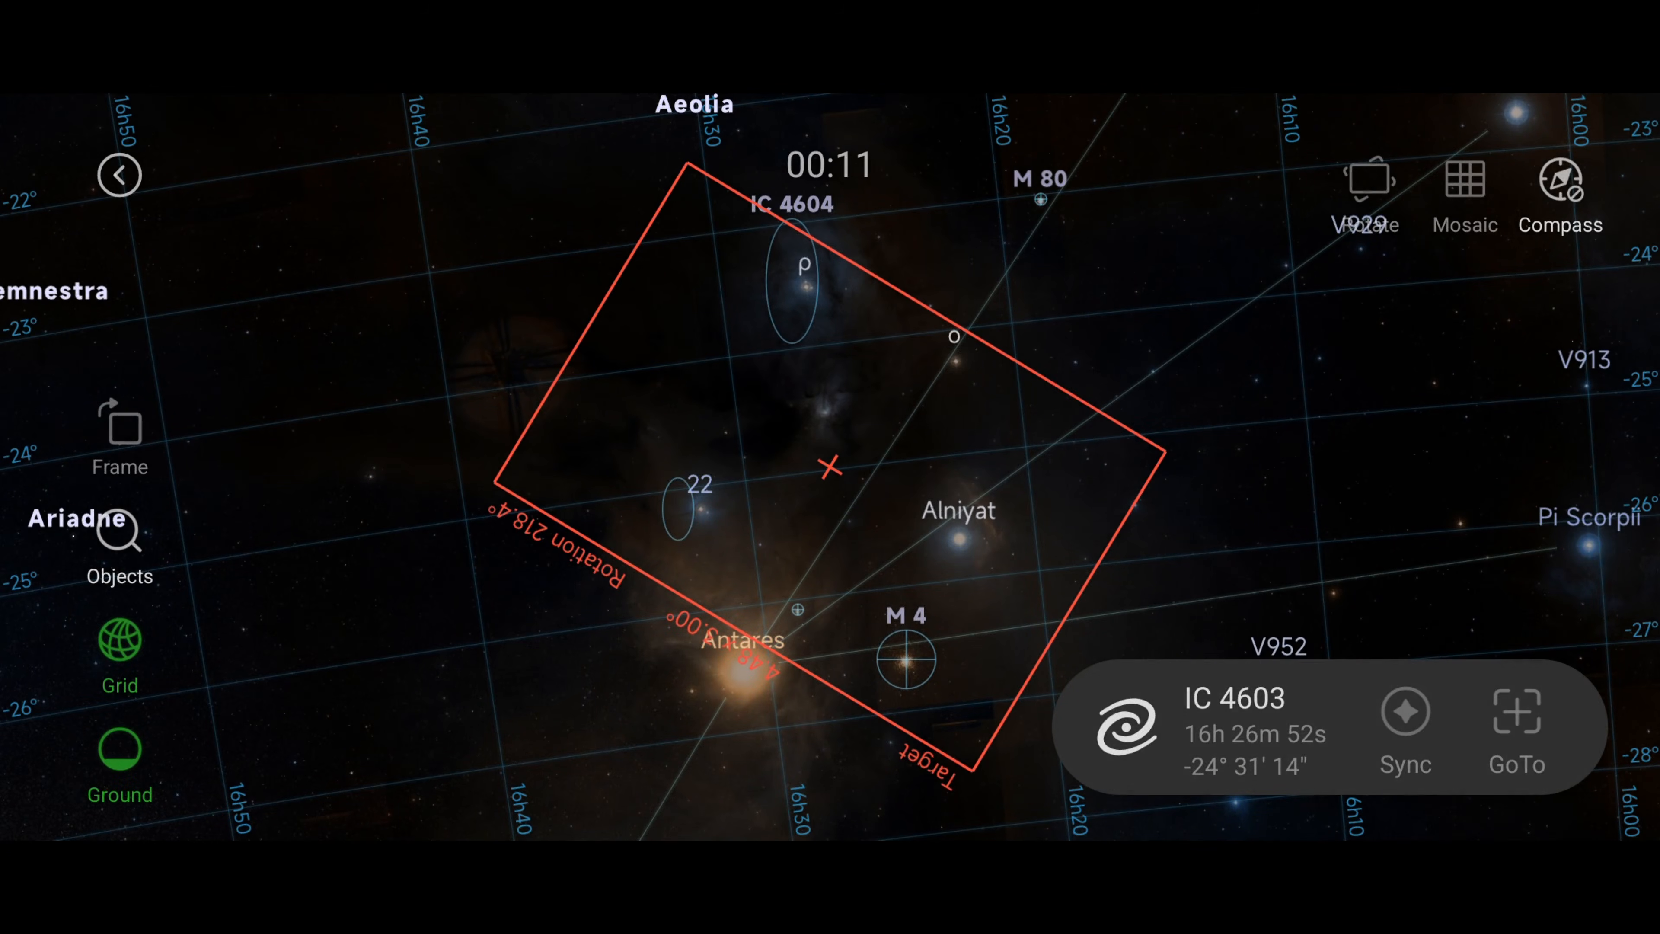
click(119, 174)
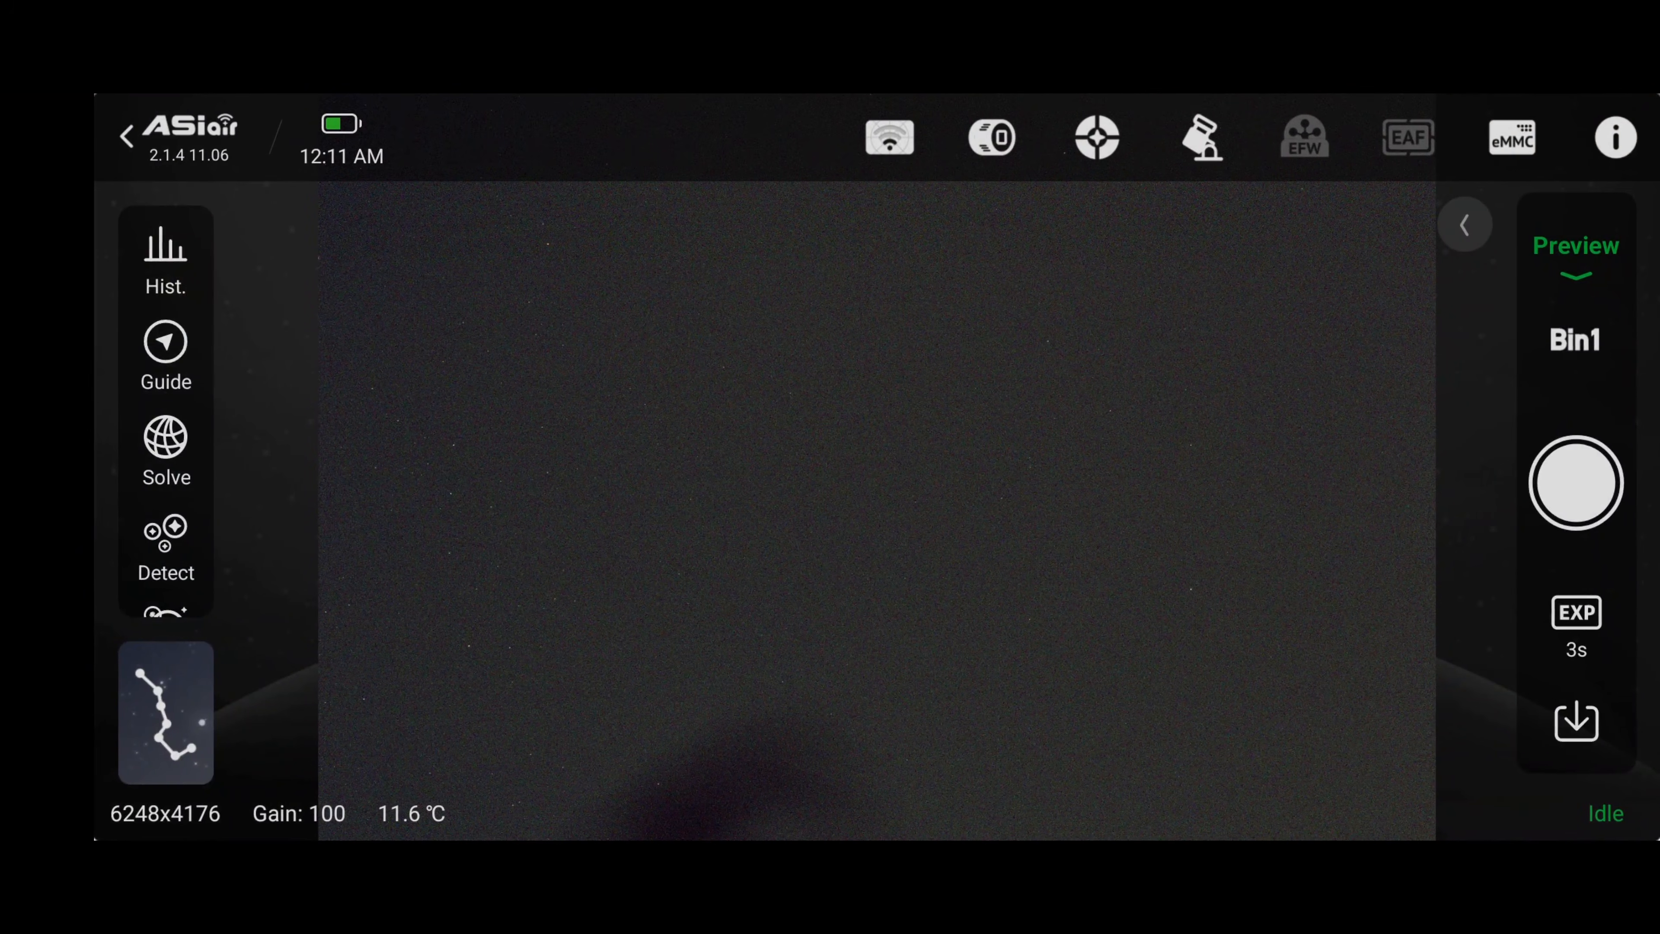
Step: Switch from Preview to Plan mode and show the list of saved plans
click(1575, 252)
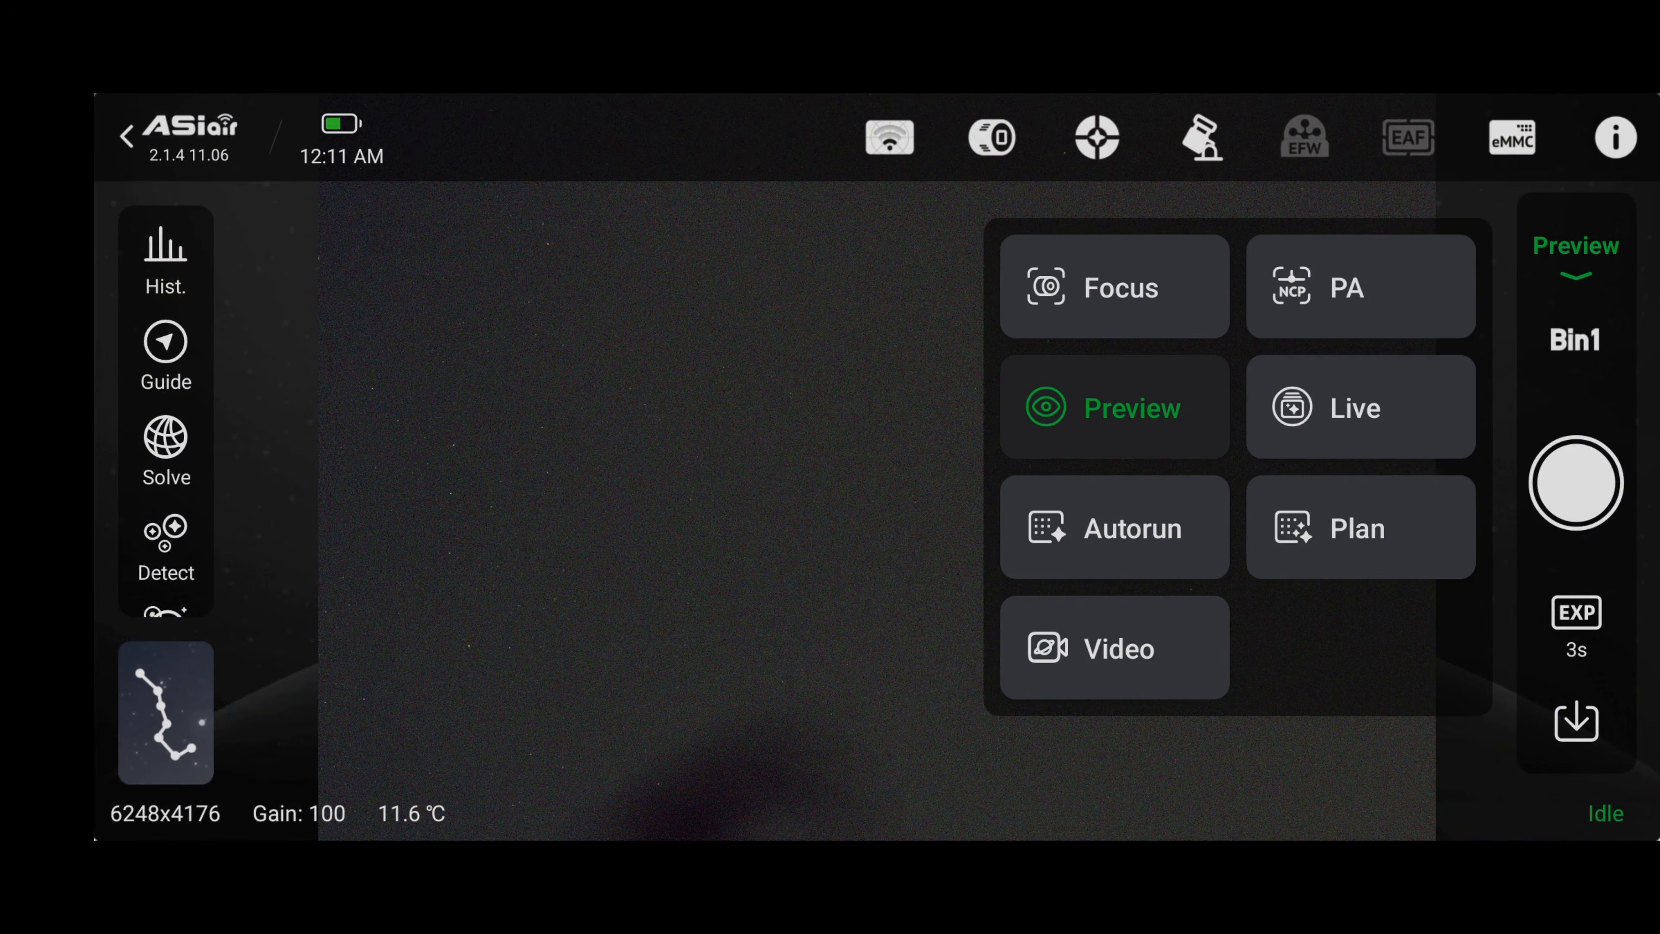
click(1354, 523)
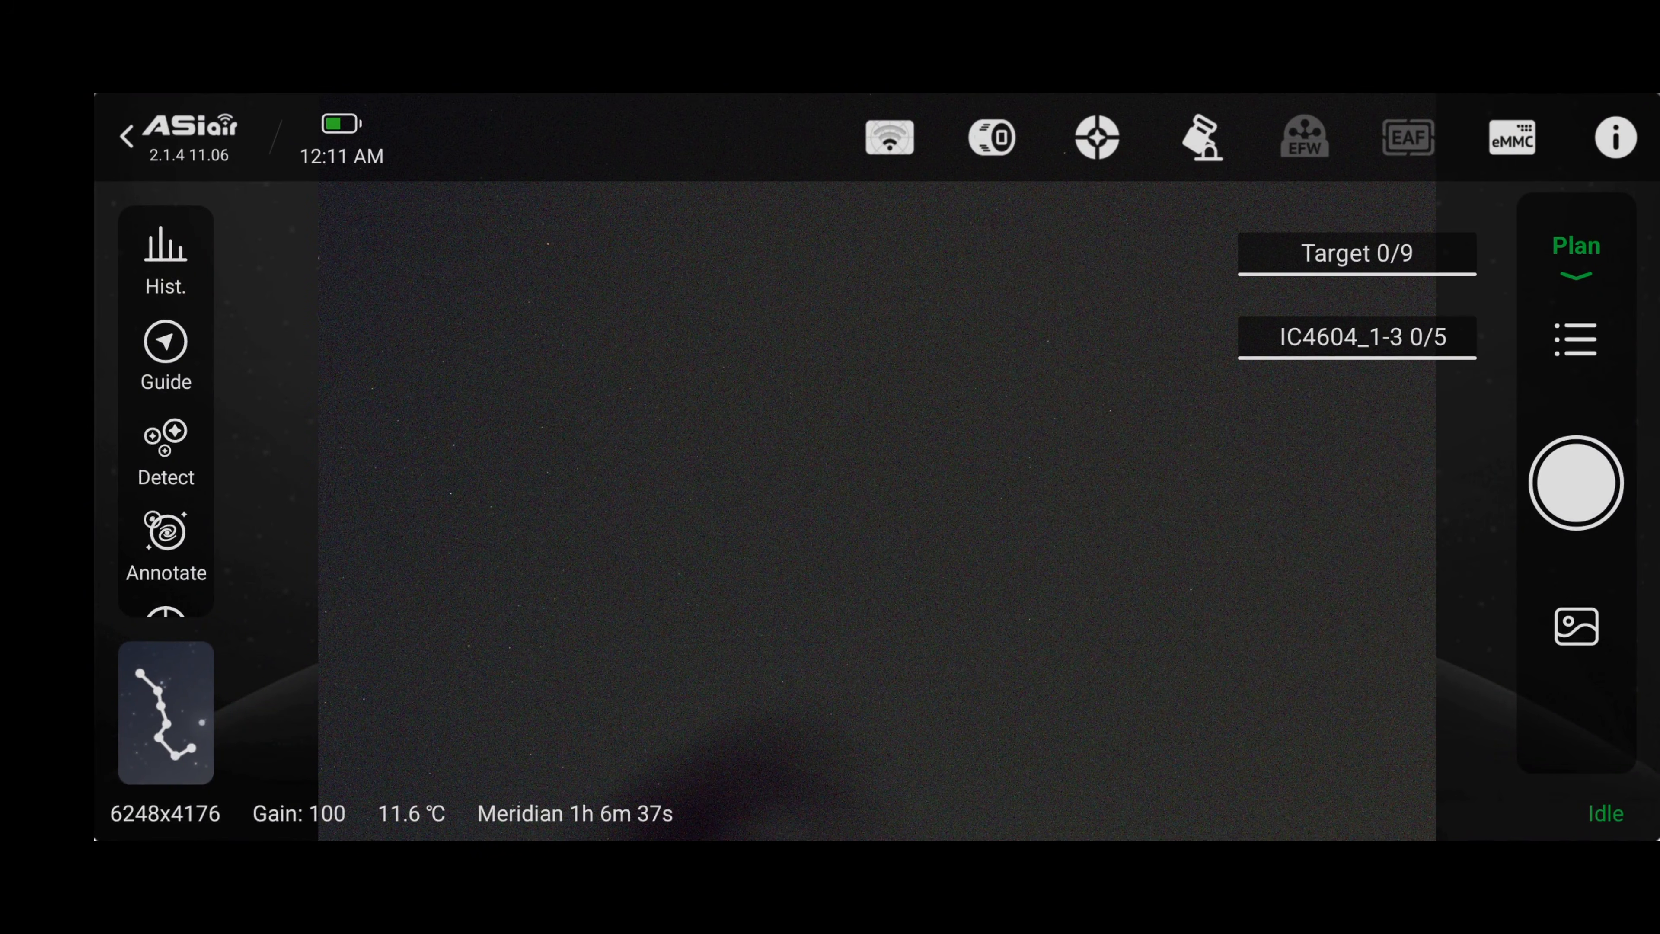
click(1575, 339)
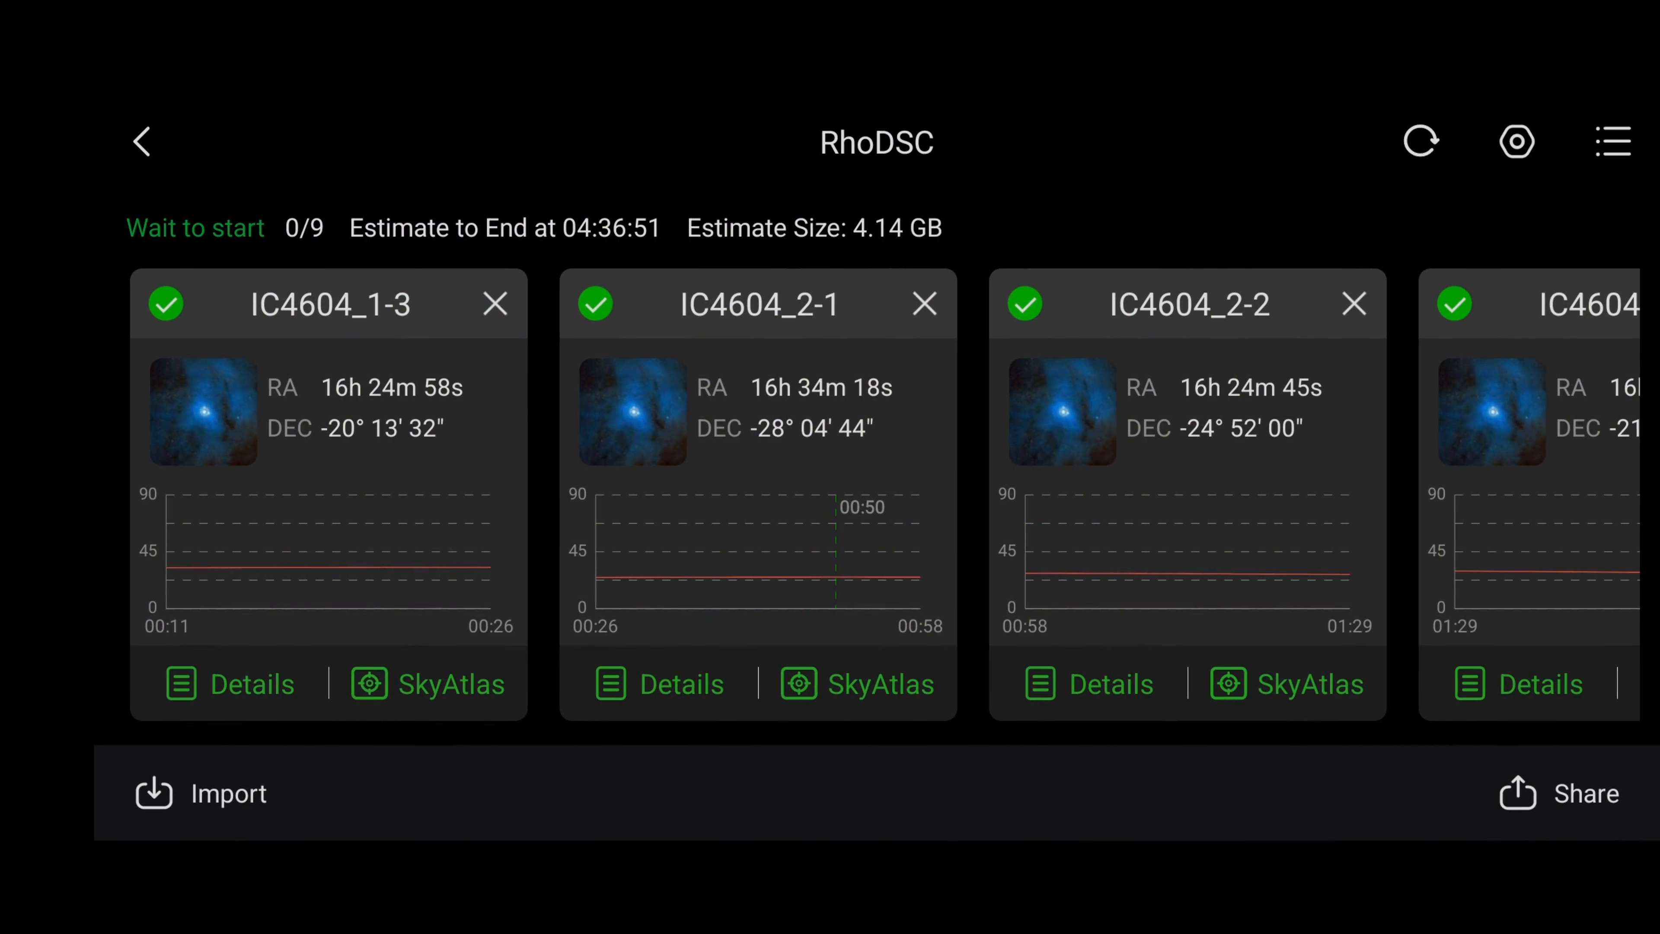
click(1620, 116)
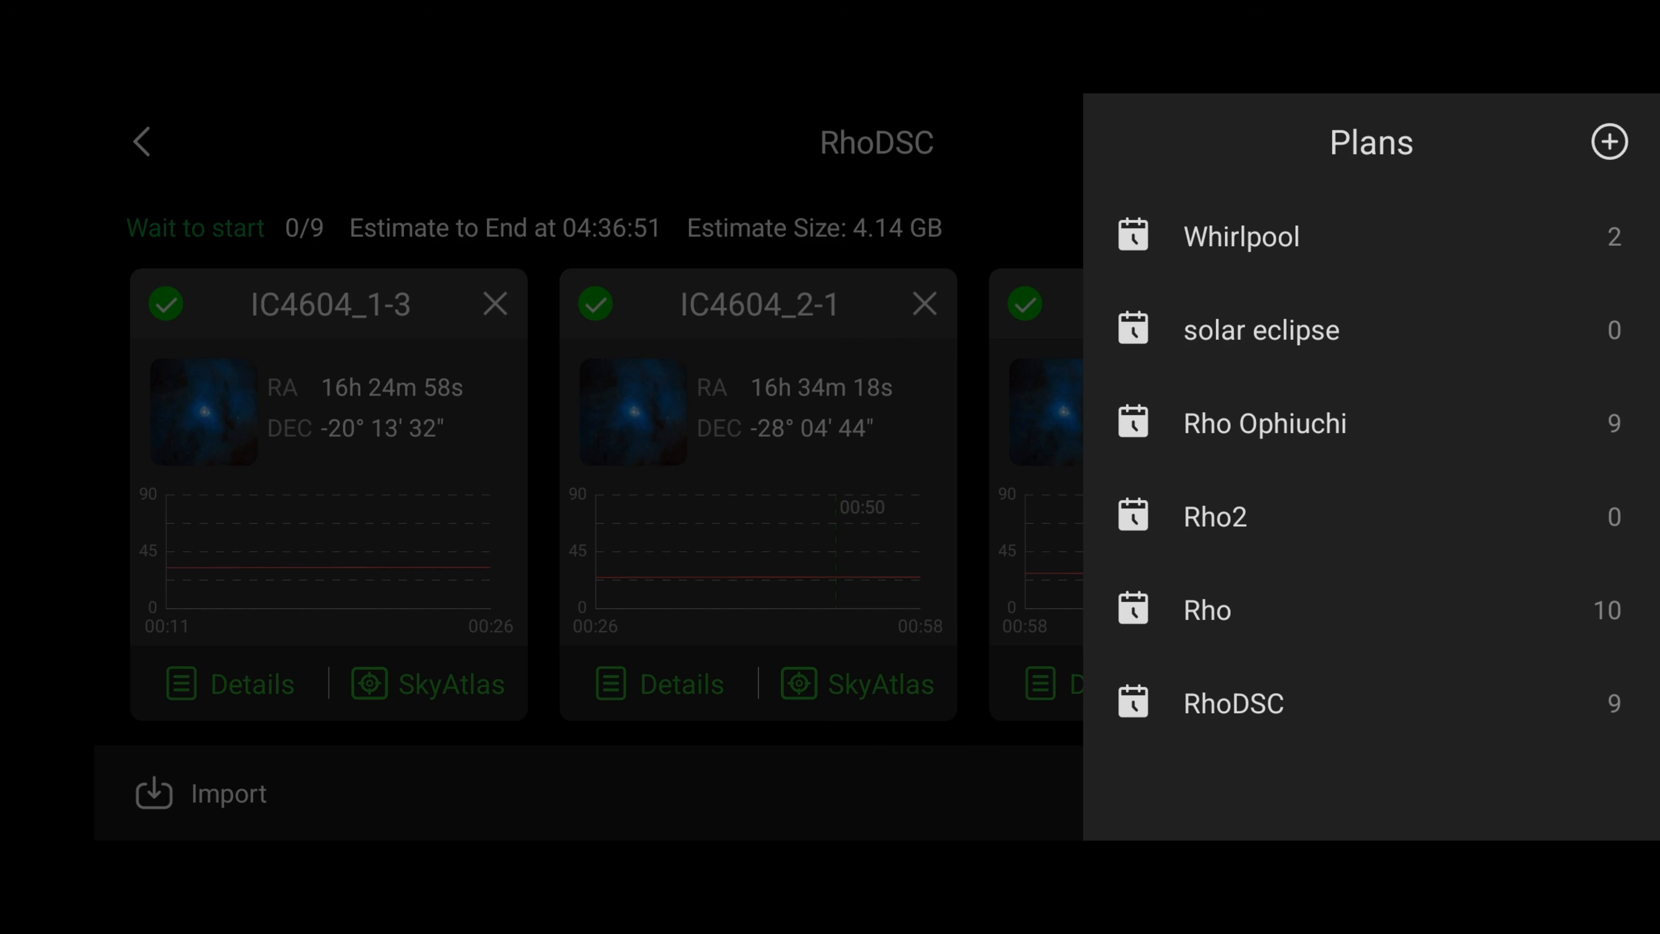
Step: Start a new plan and name it "rhodeepspace"
click(1609, 141)
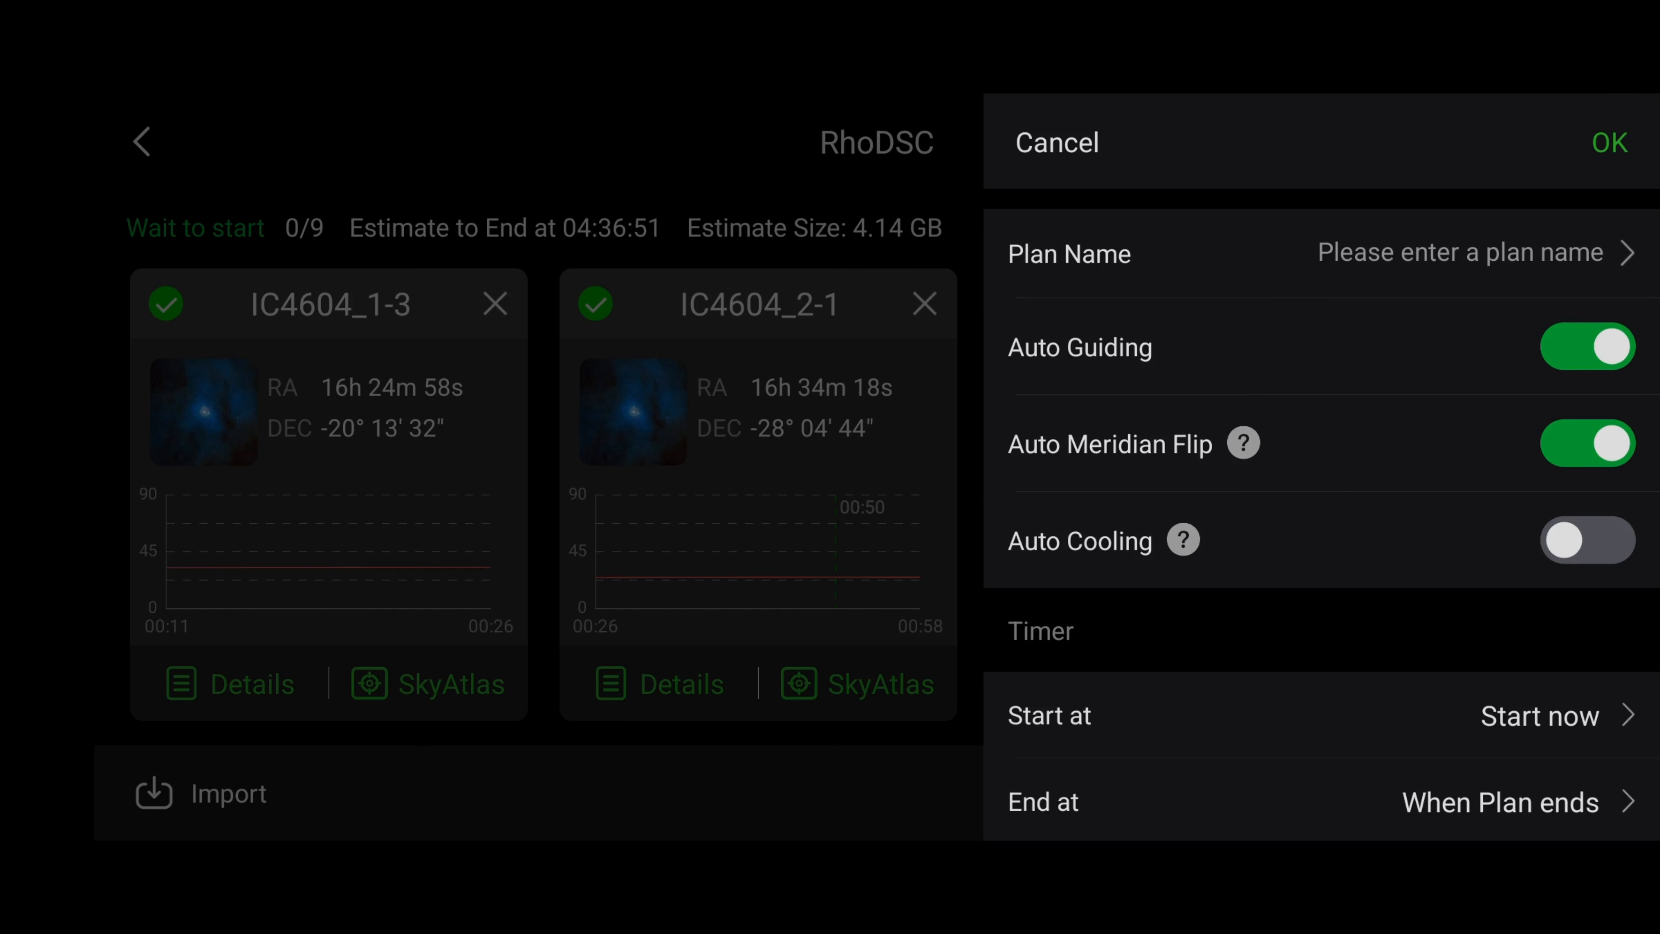
click(1477, 248)
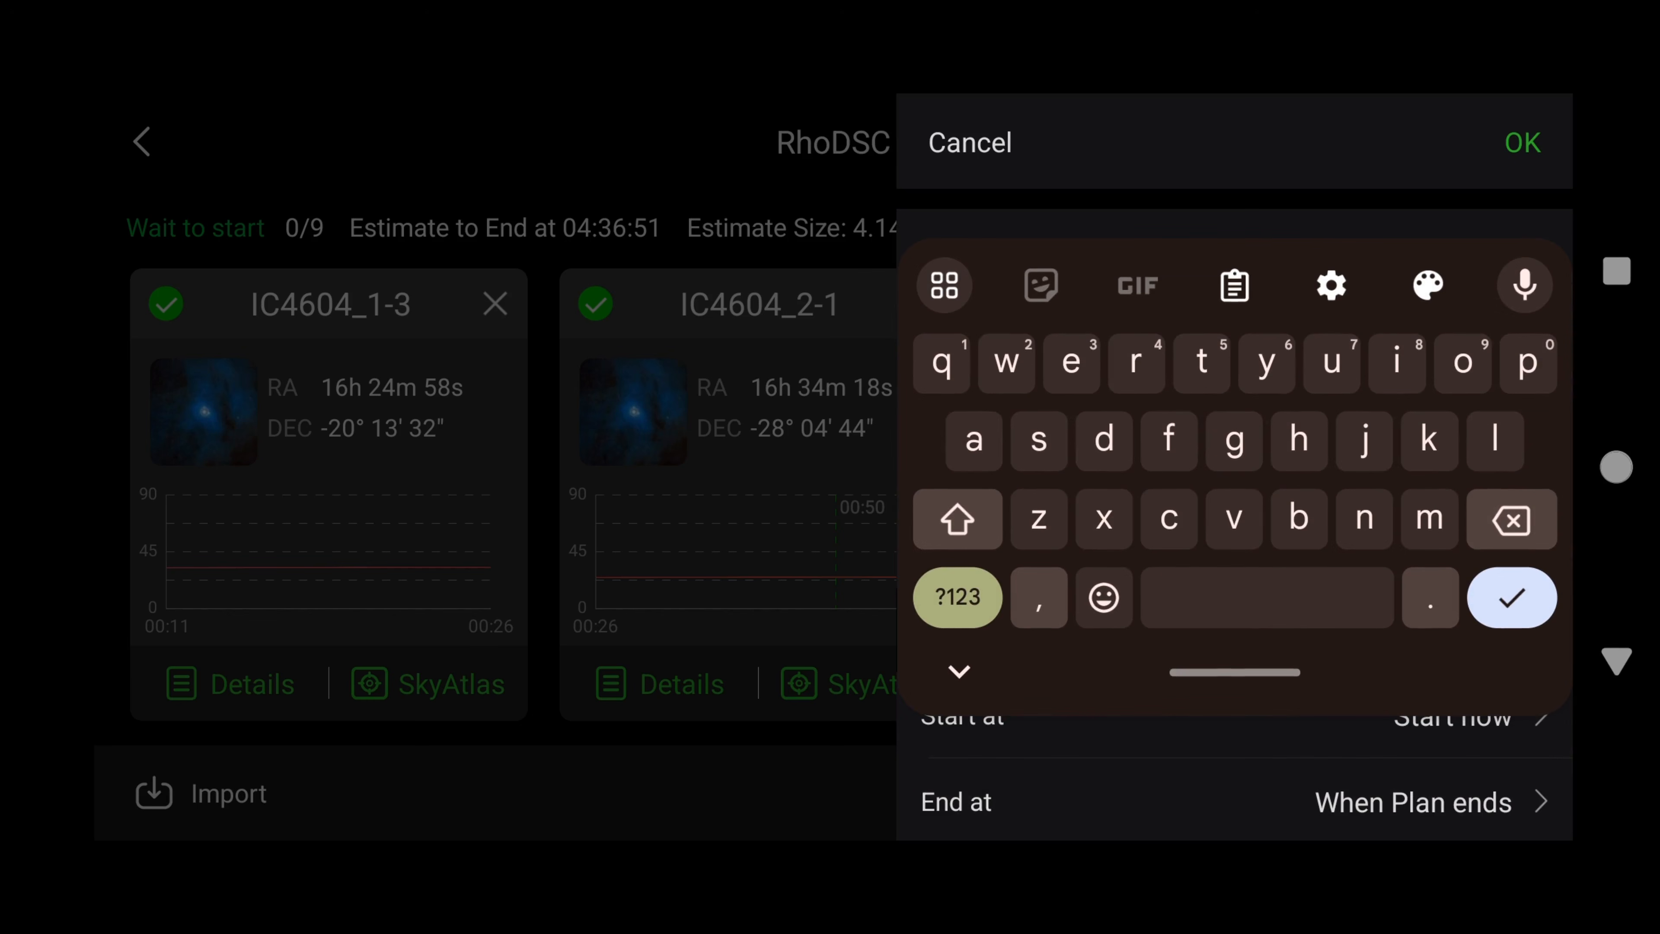
text(rho)
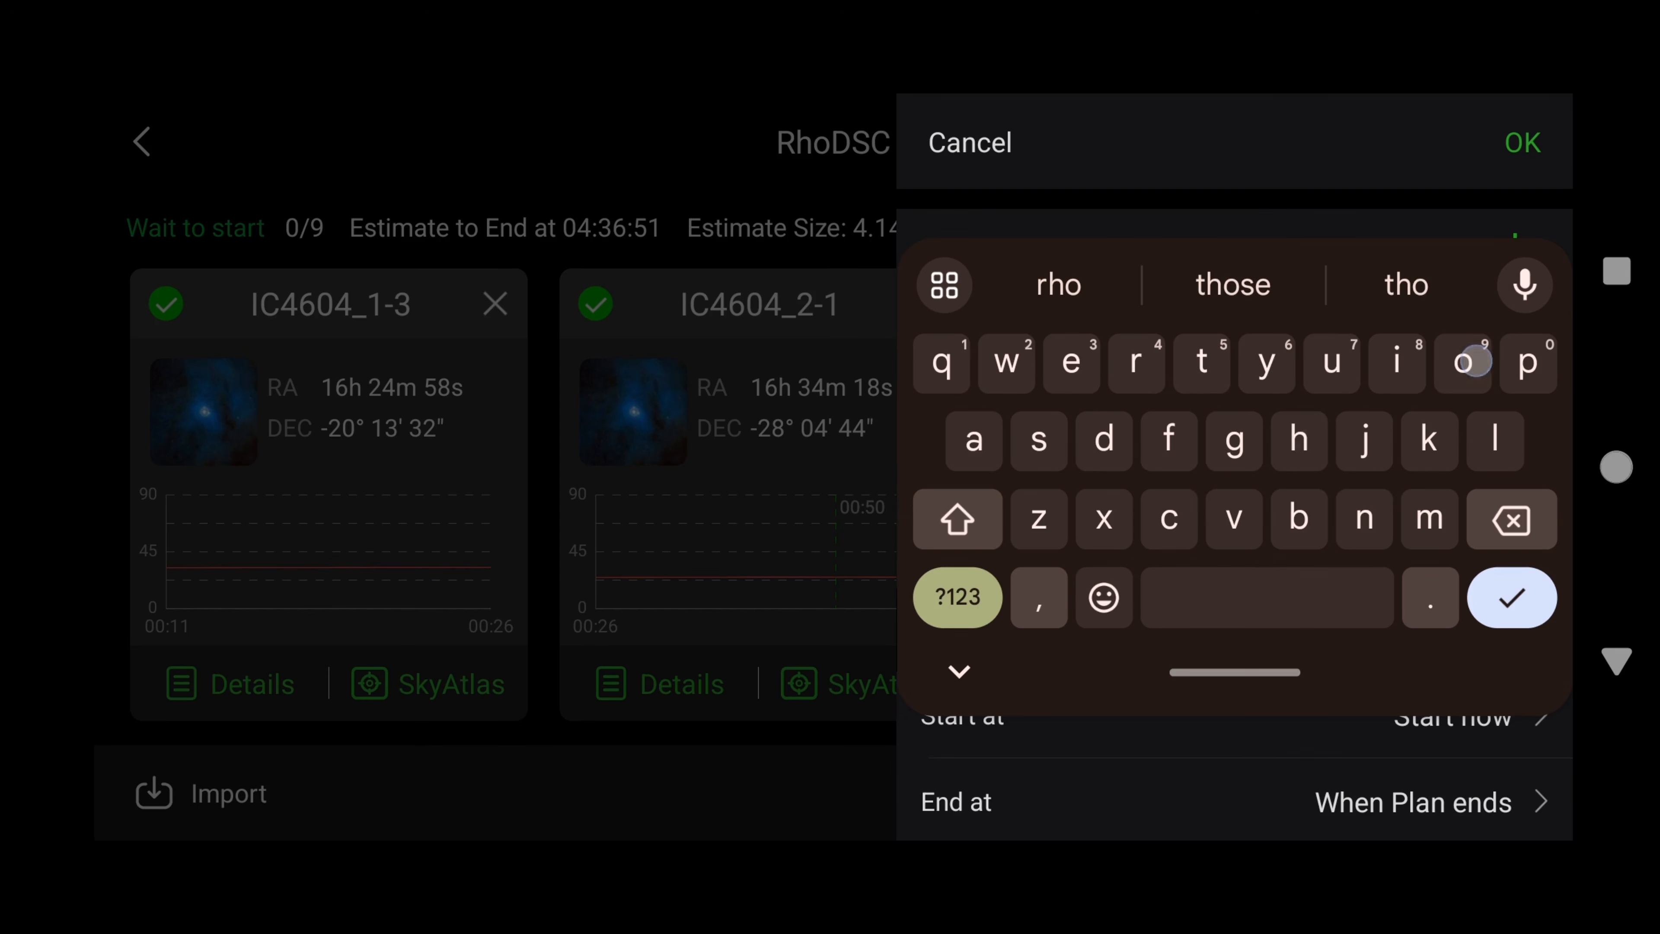
text(deep)
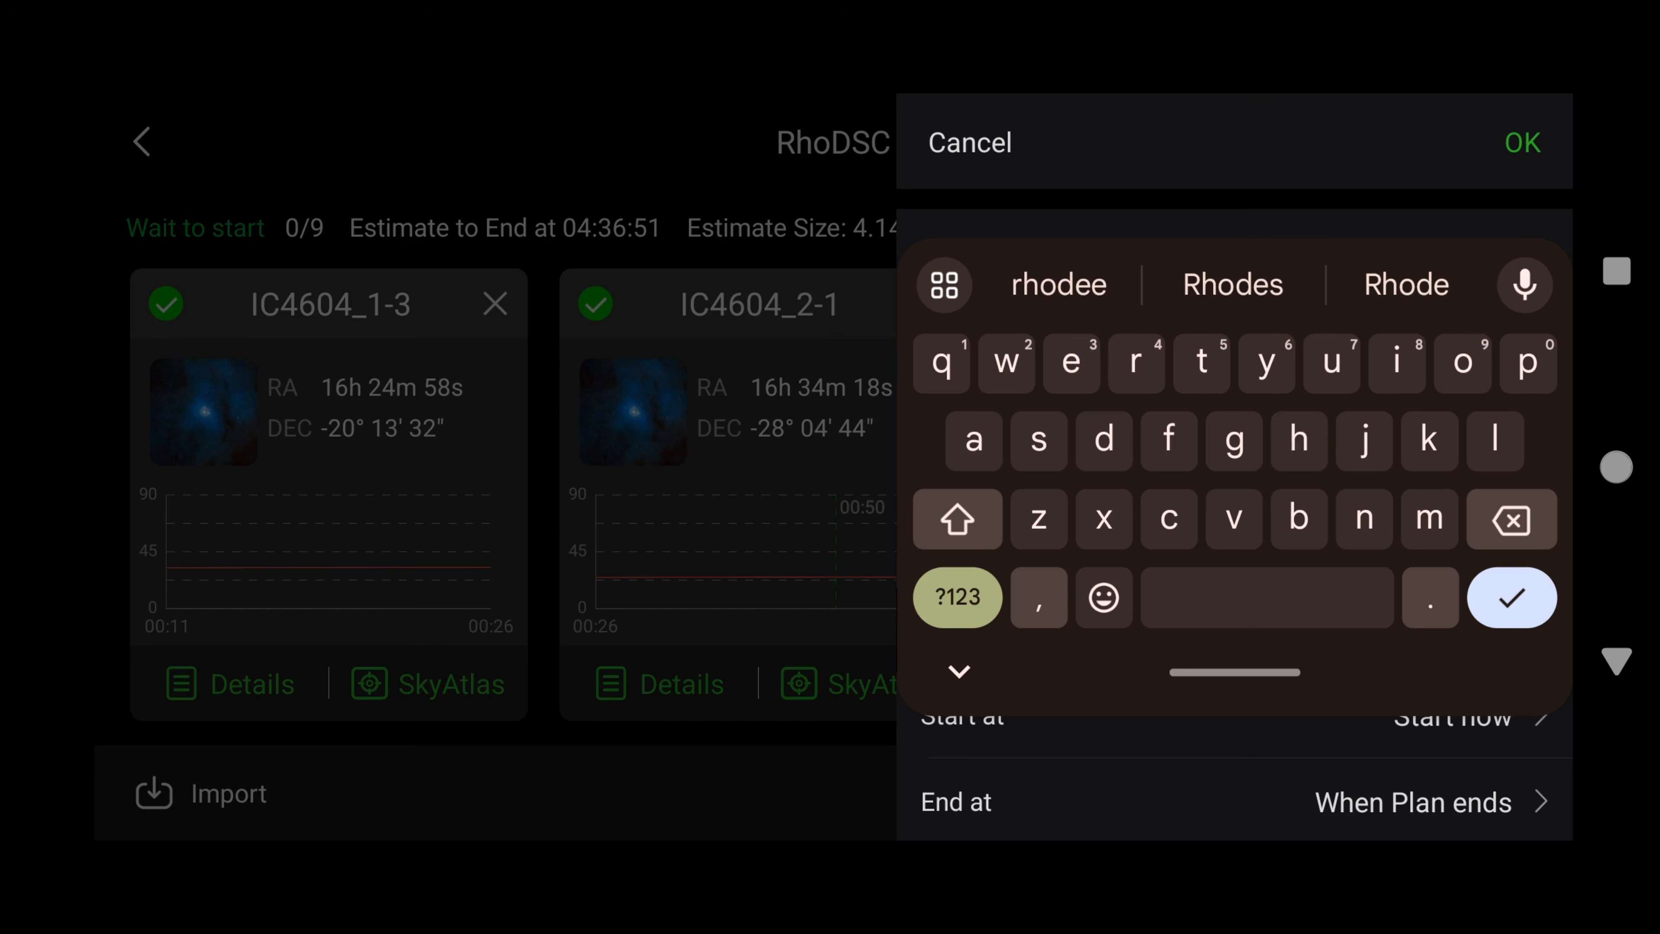
text(sp)
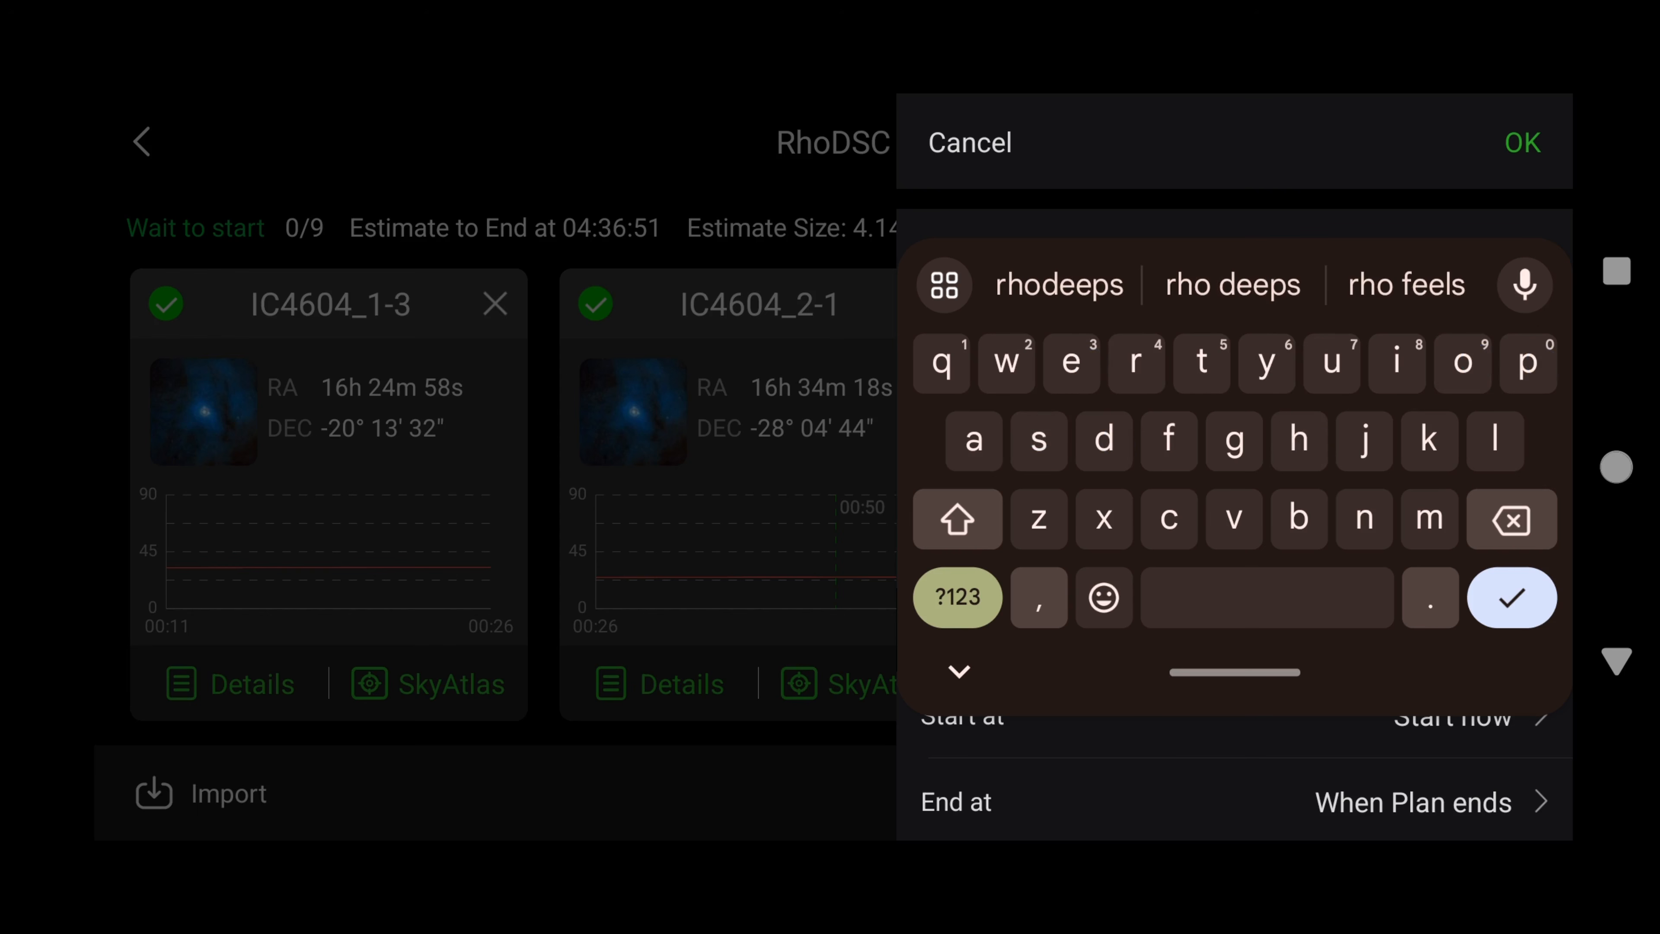
text(ace)
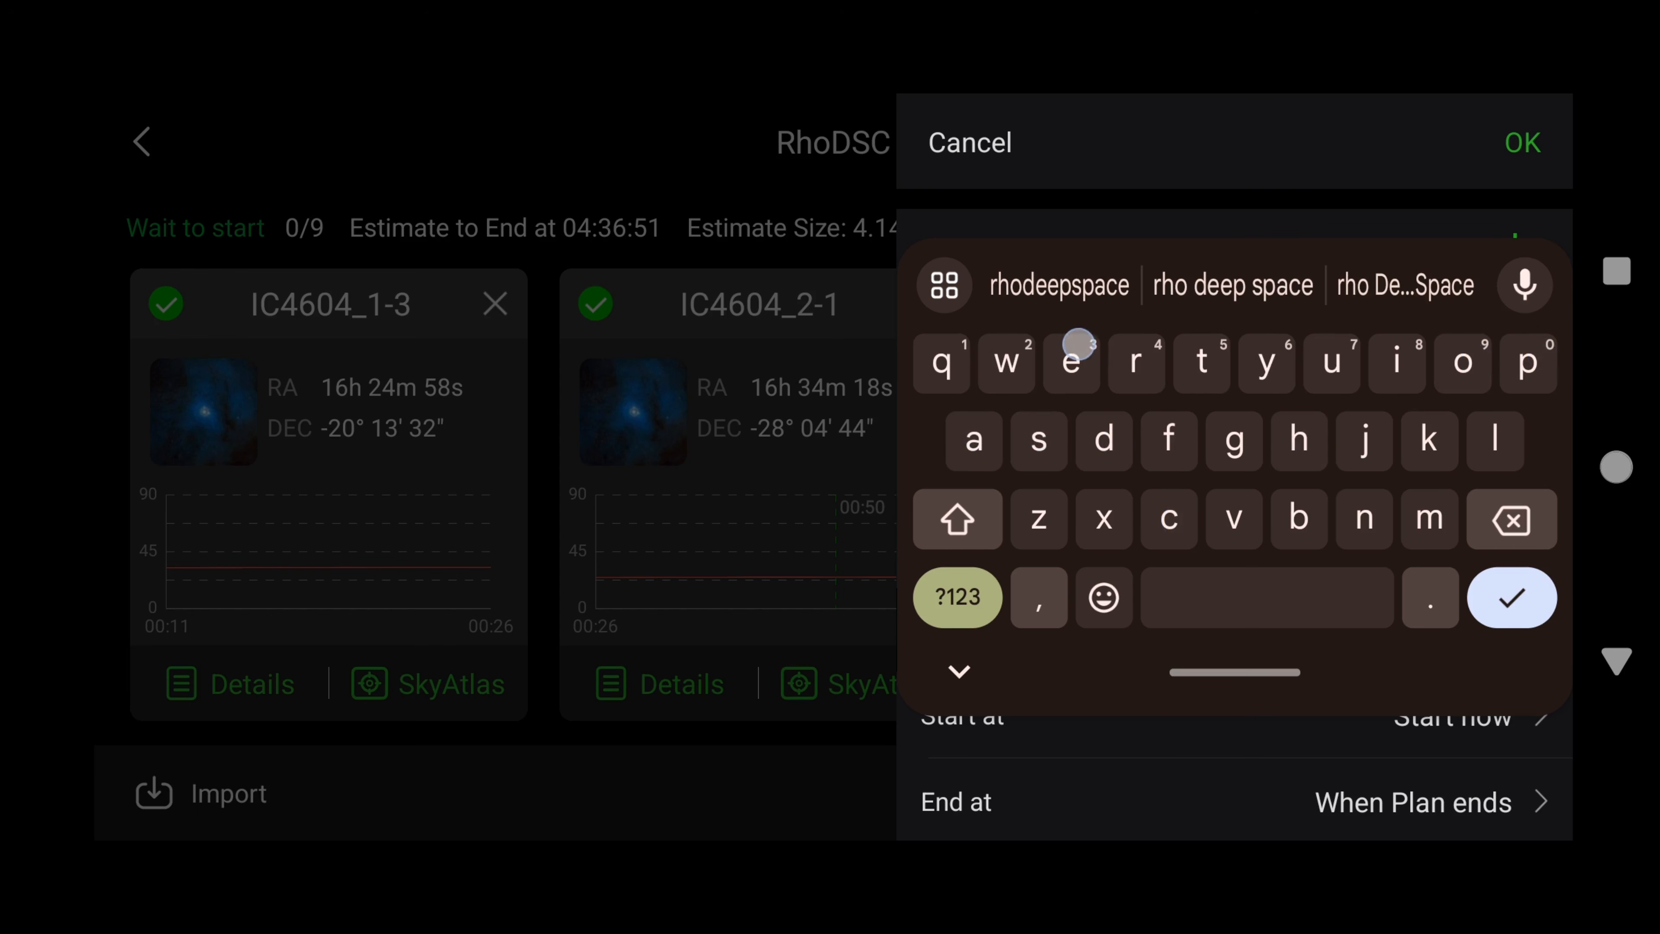
click(1512, 597)
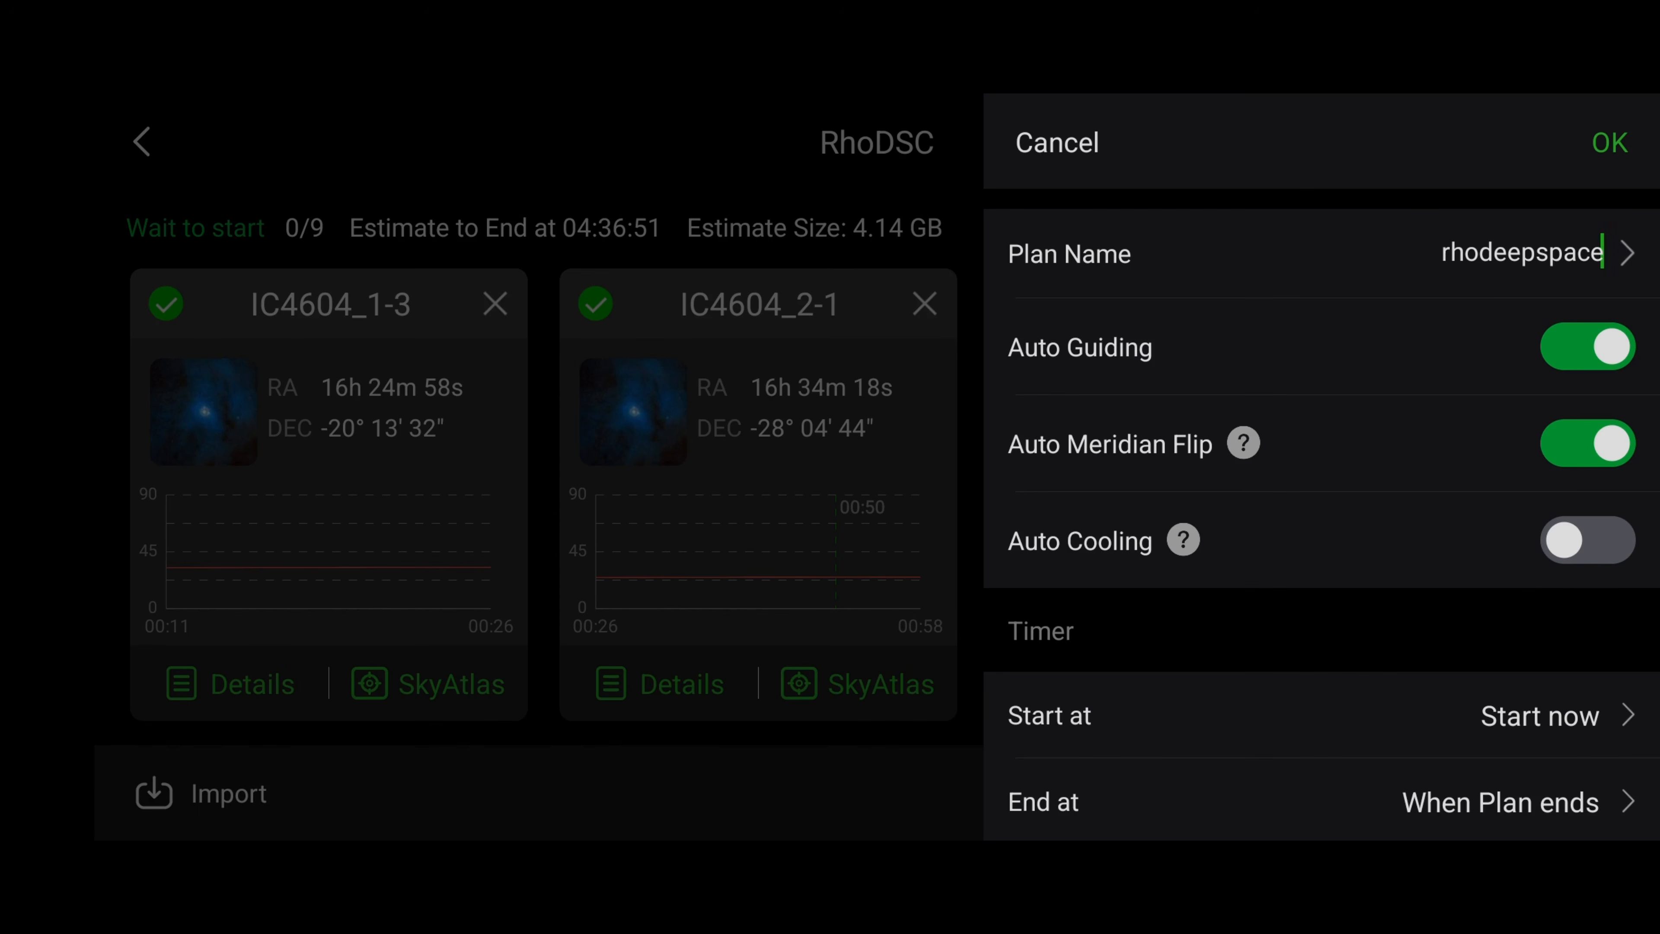
Step: Enable Auto Cooling and Shutdown ASIAIR at the end for the new plan, and save its settings
click(1588, 540)
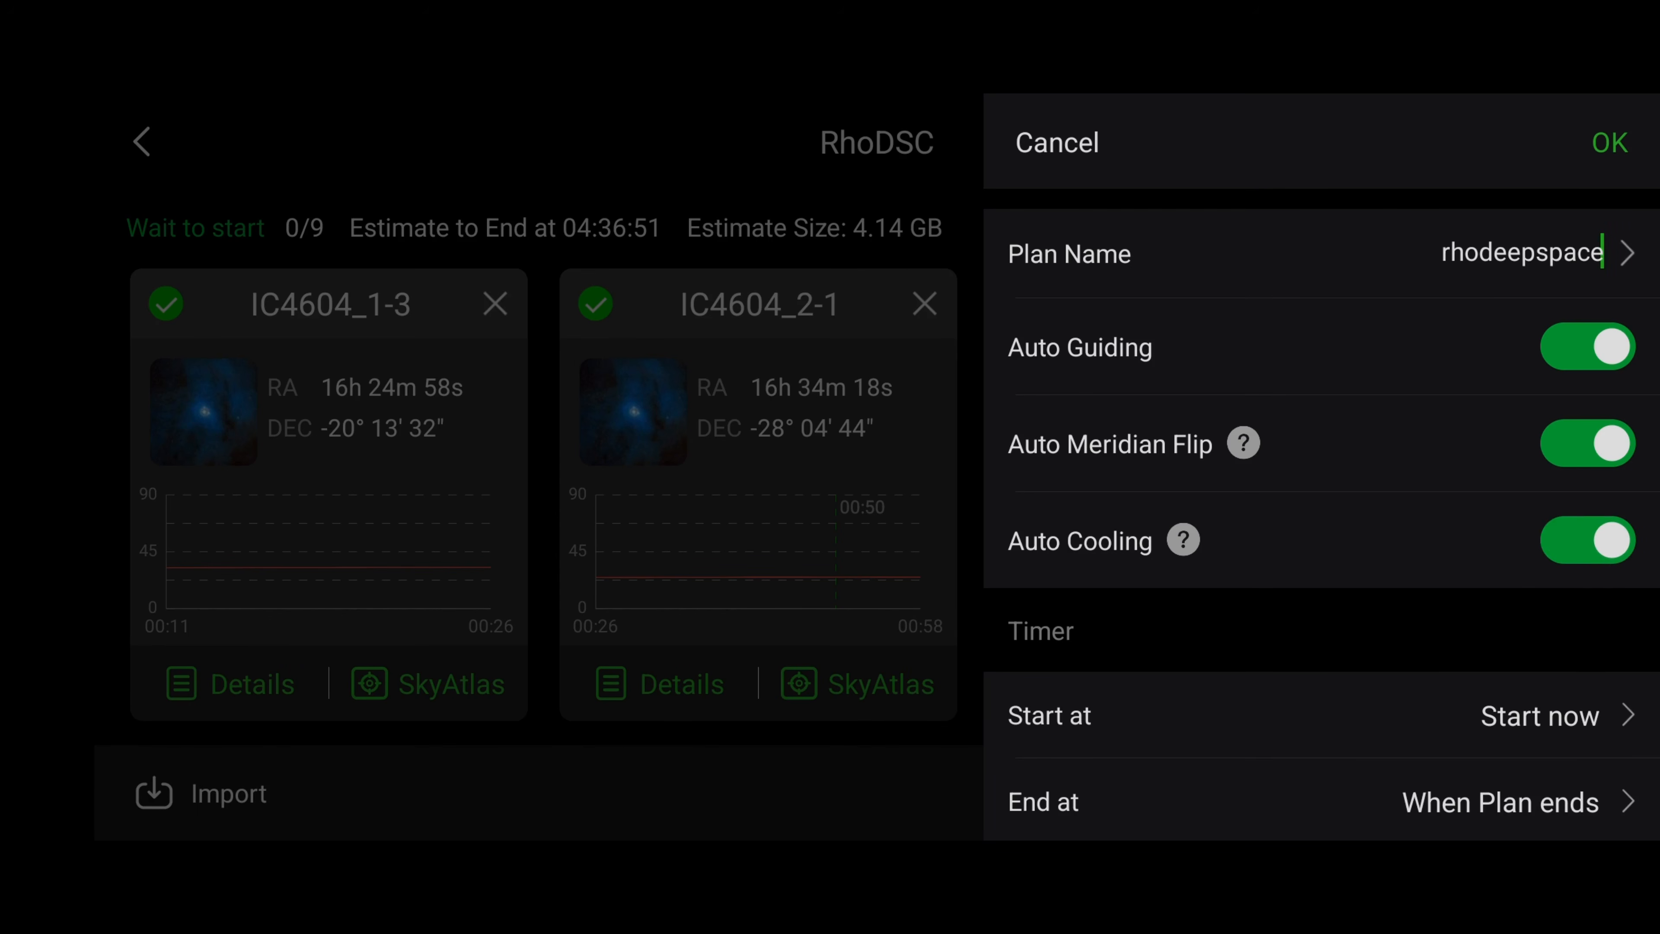
drag(1422, 734, 1481, 379)
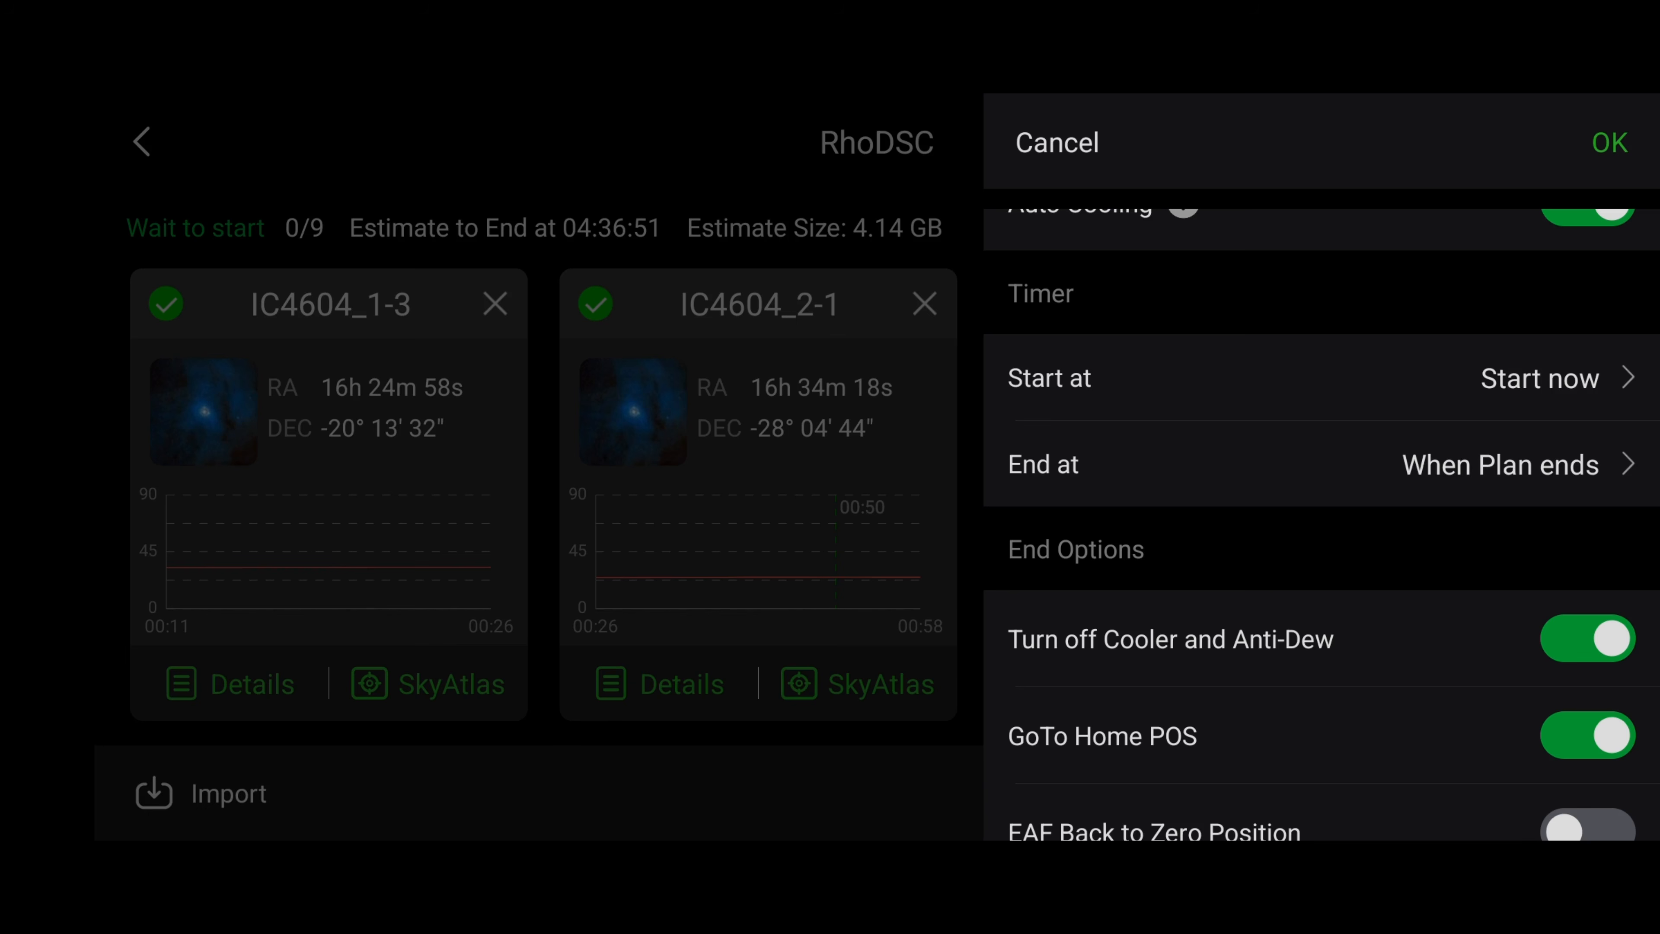
drag(1359, 770, 1434, 471)
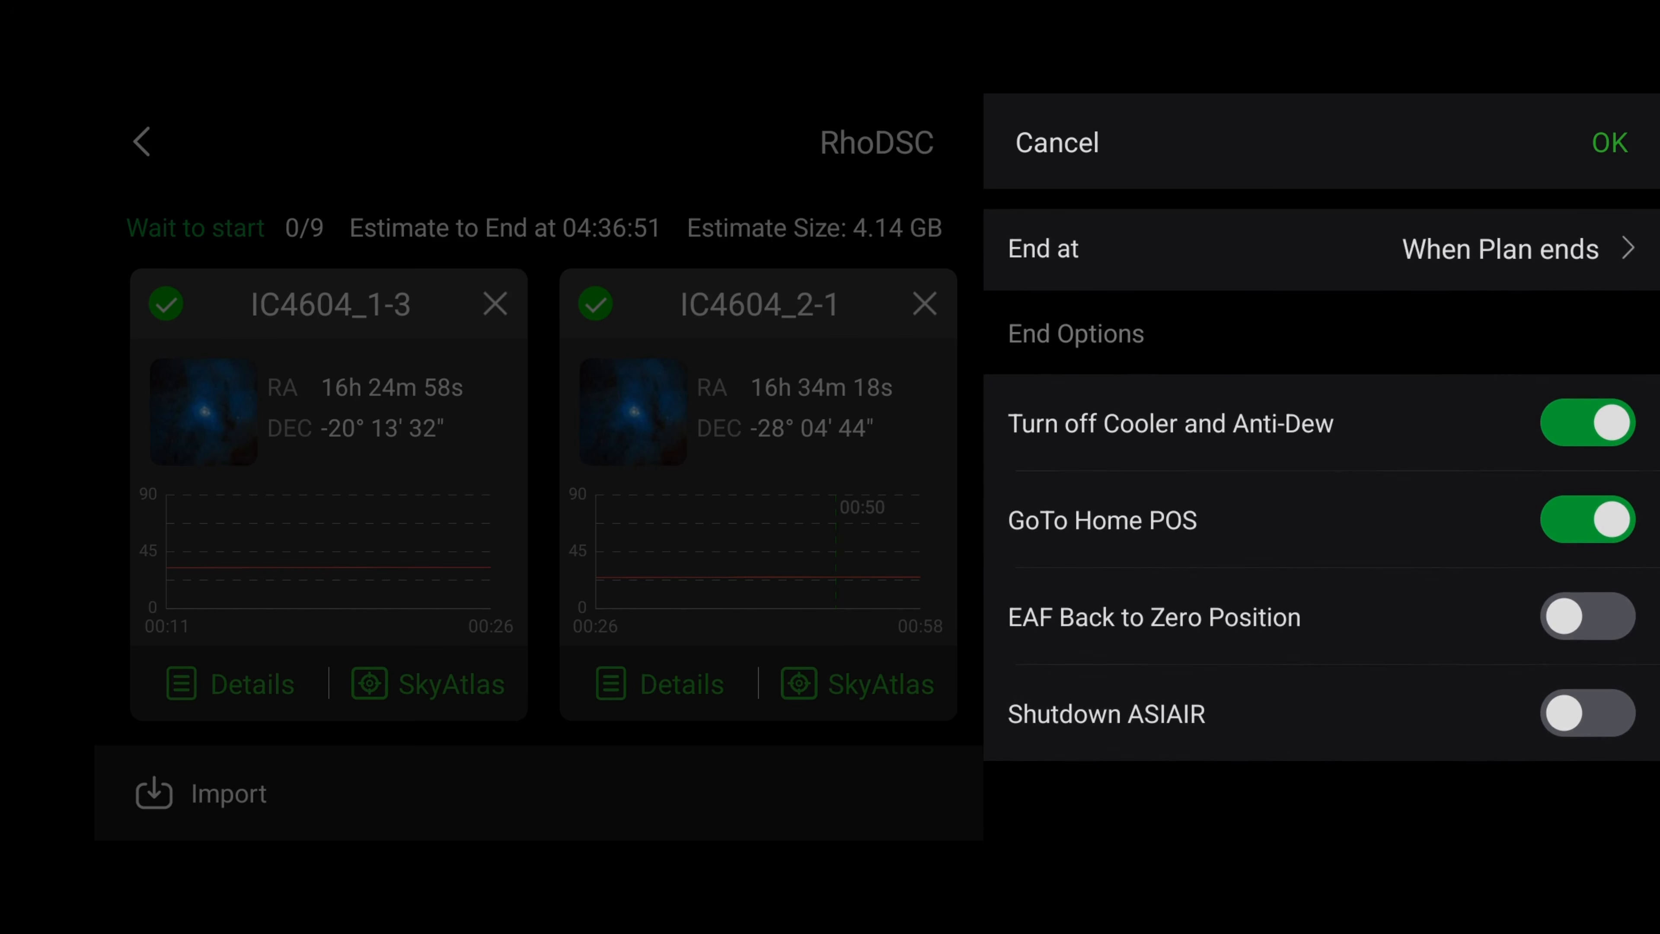
click(1588, 713)
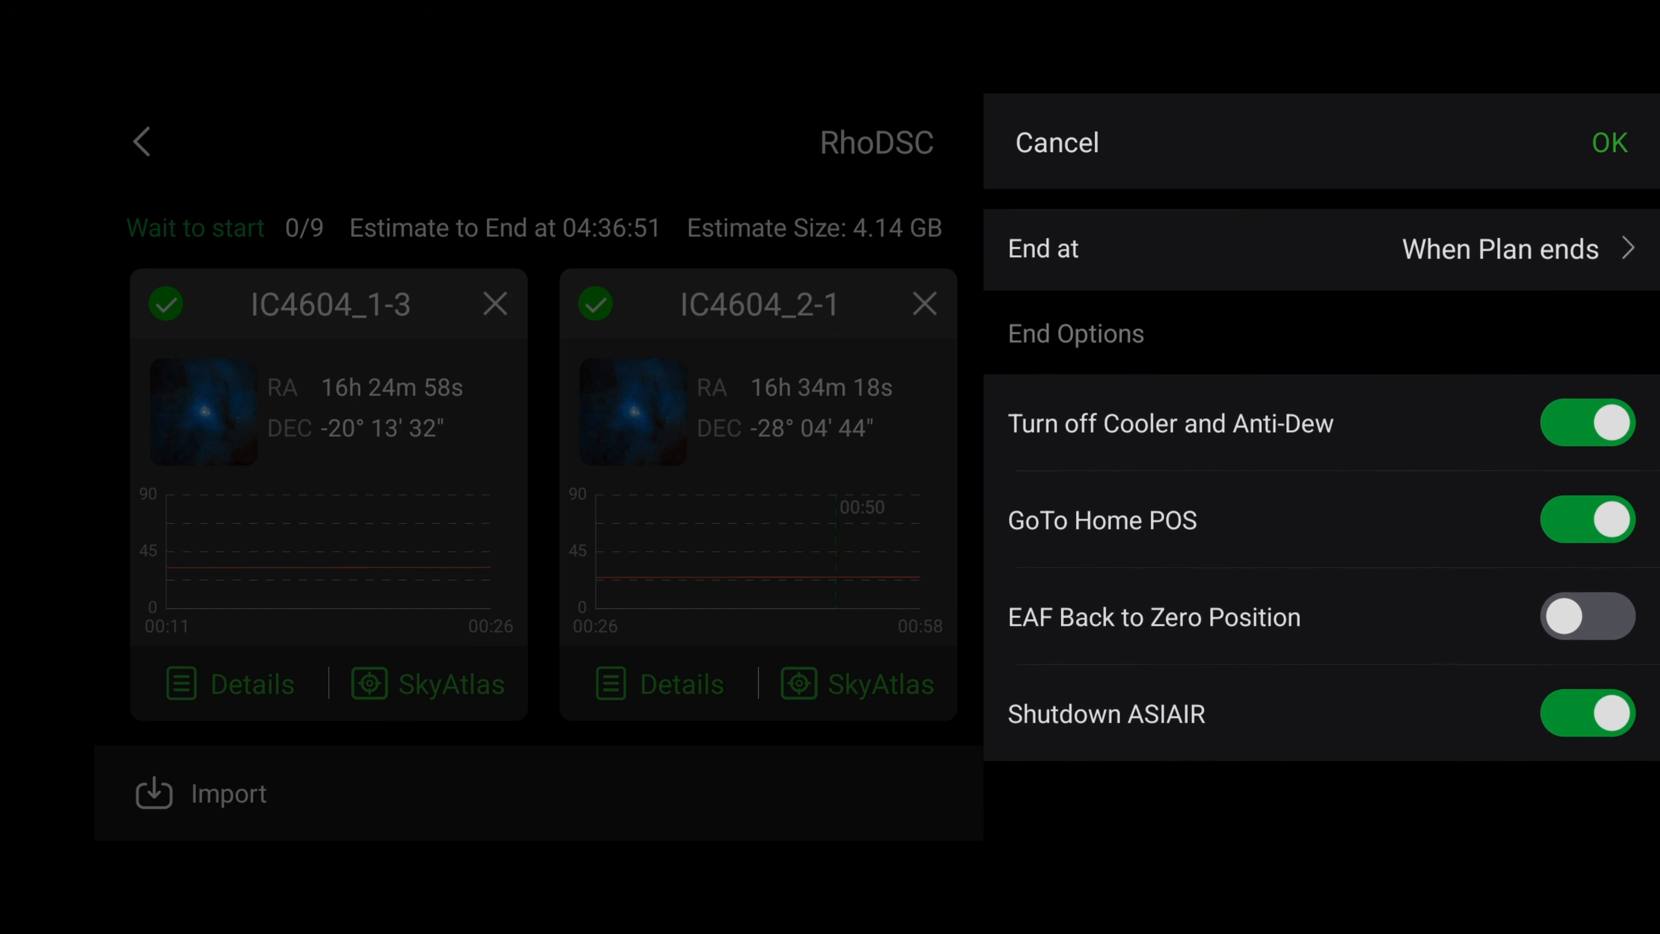
click(1609, 143)
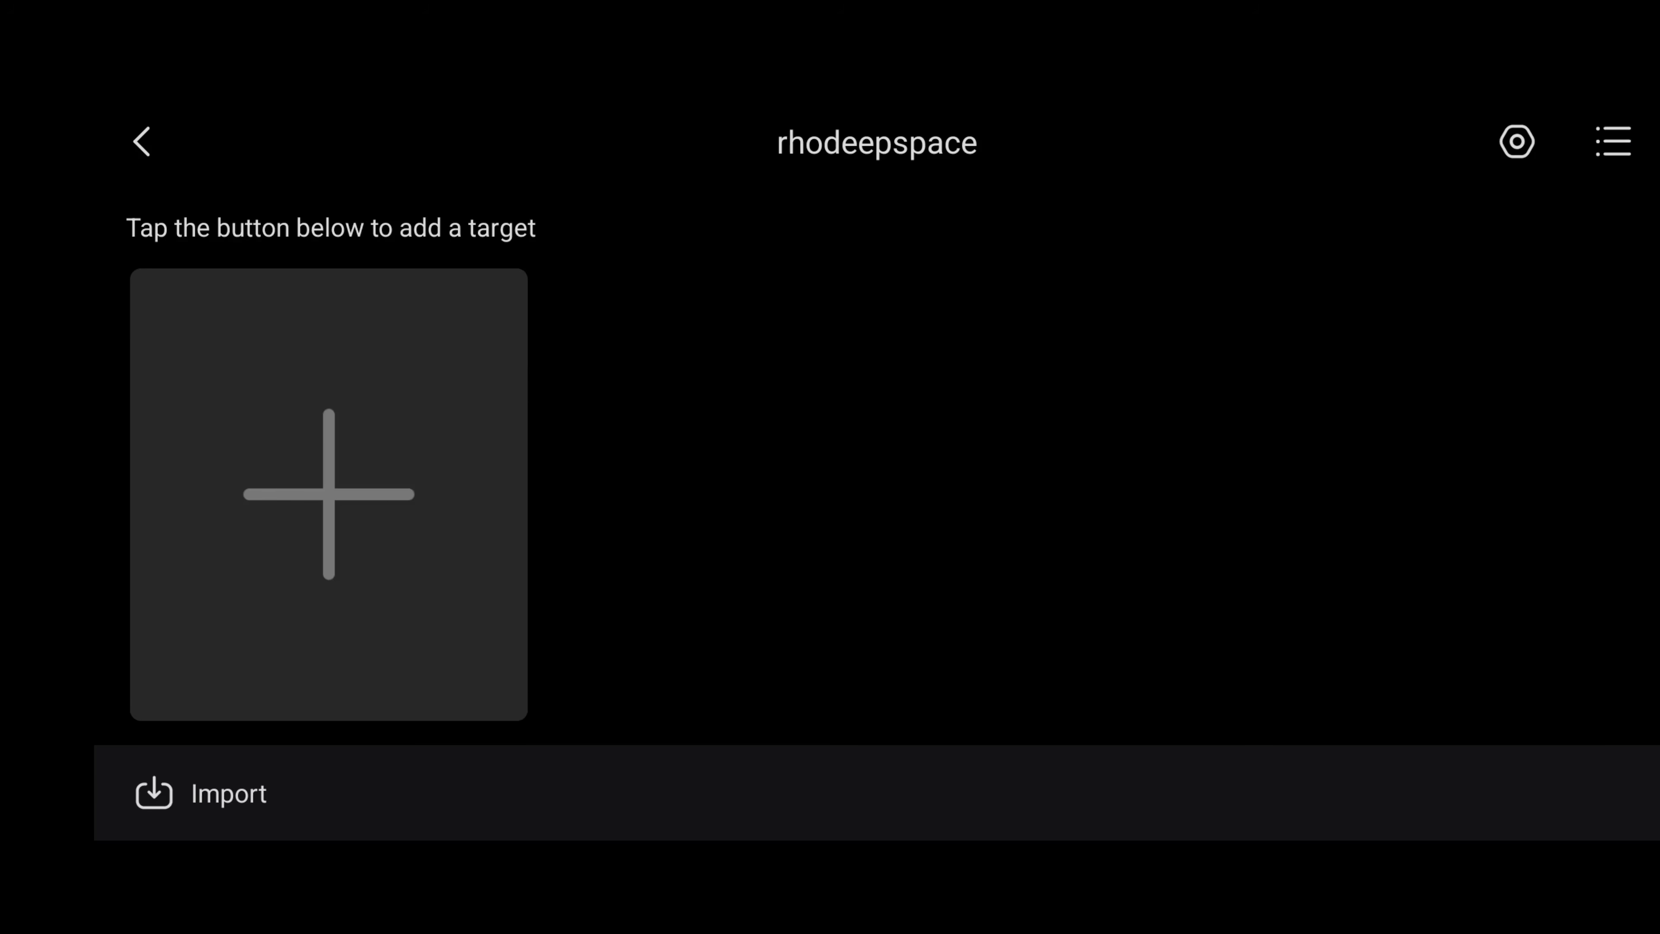
Step: Add IC 4603 (Antares Area) from the search history as the plan's target
click(329, 494)
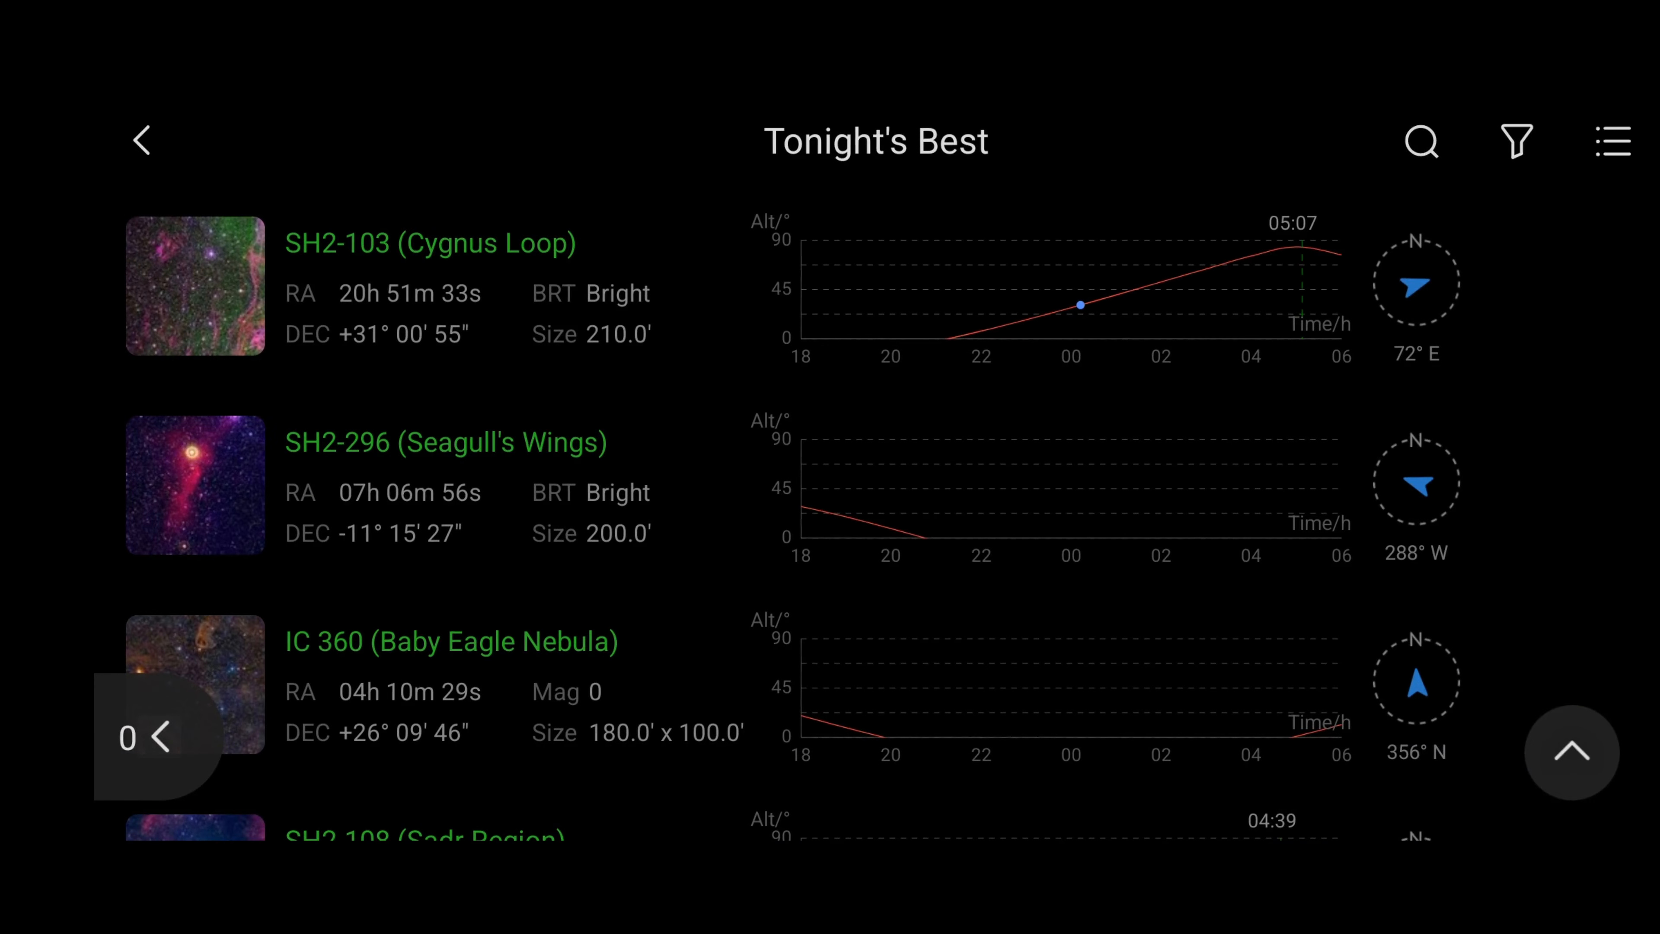
click(1421, 142)
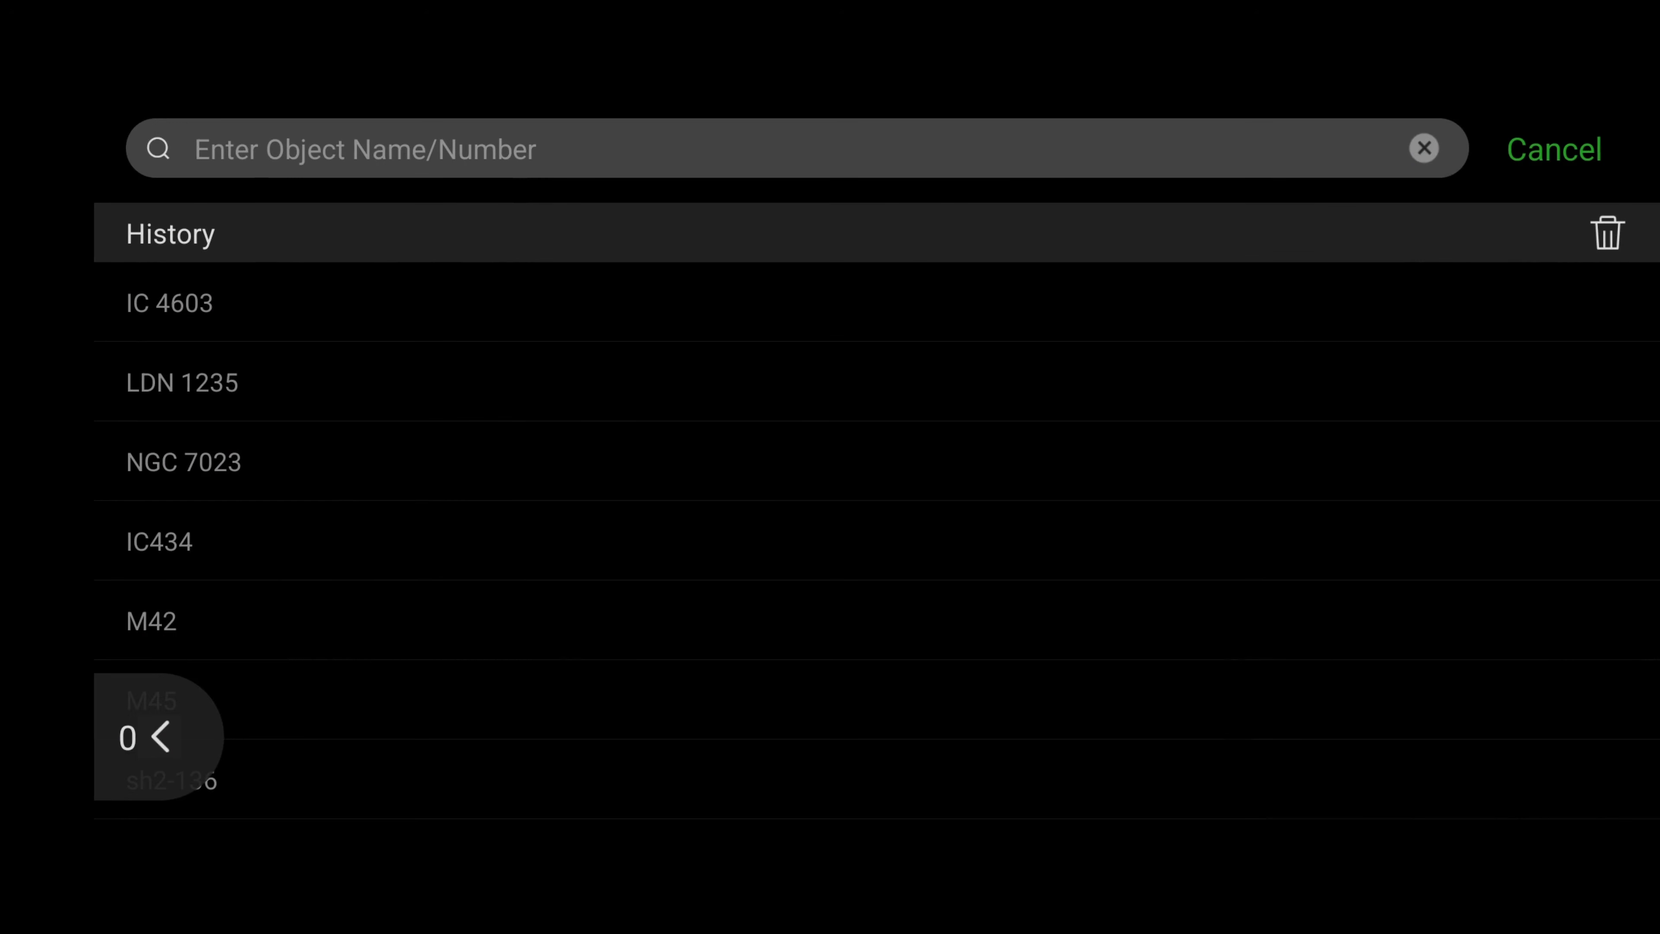
click(227, 278)
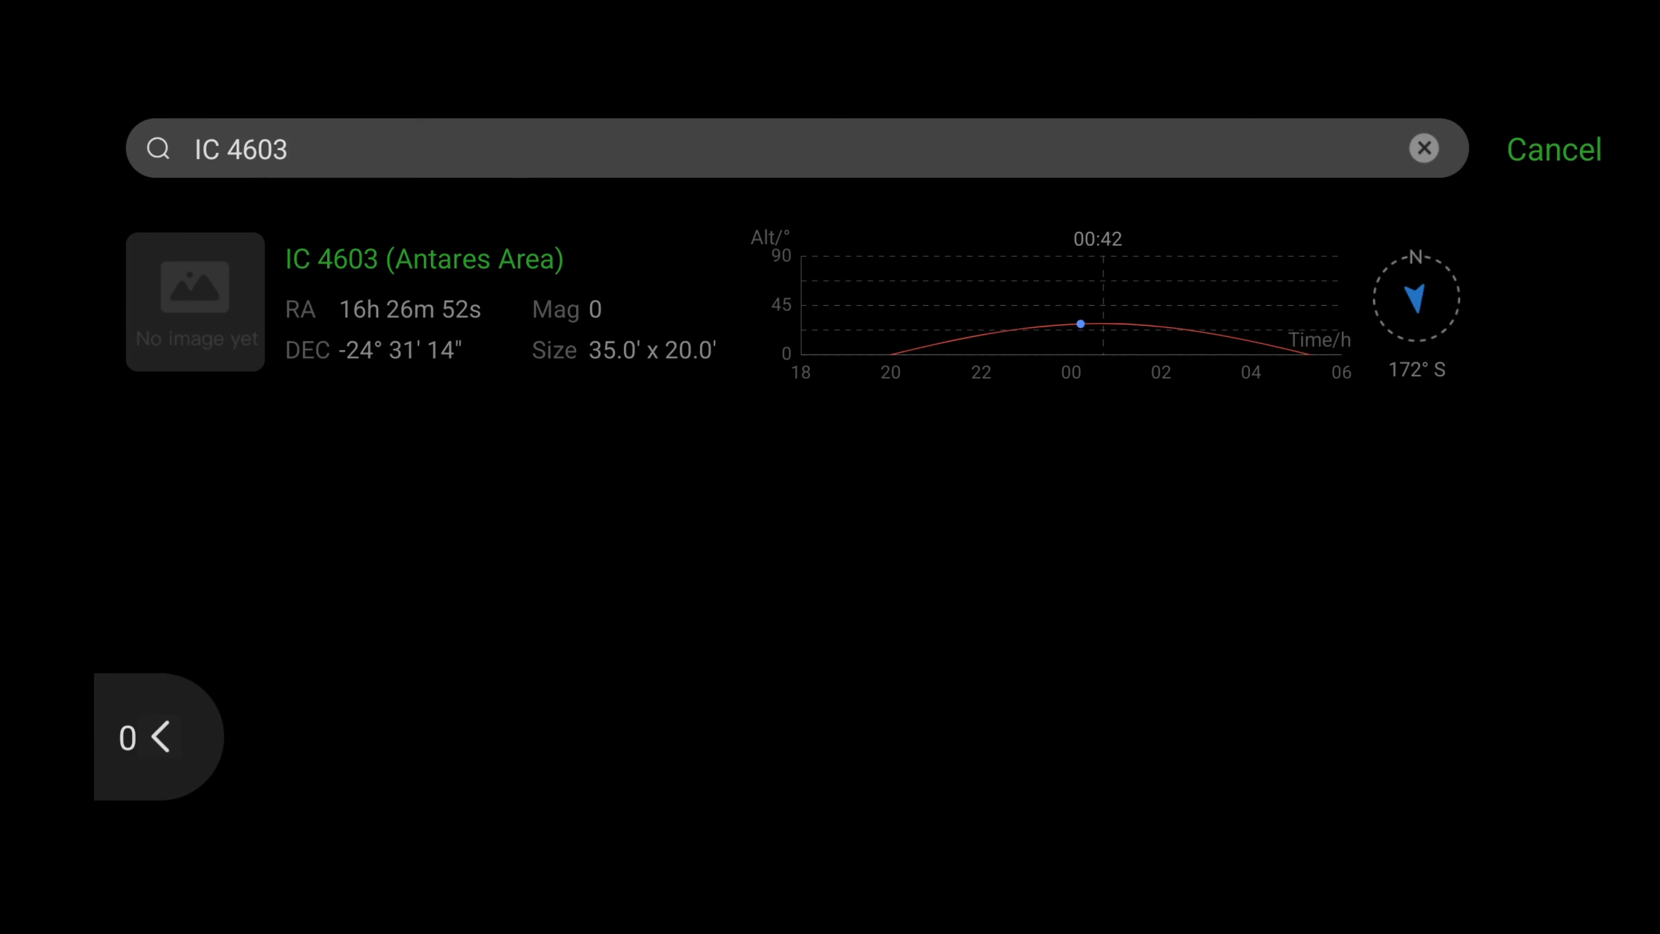
click(797, 301)
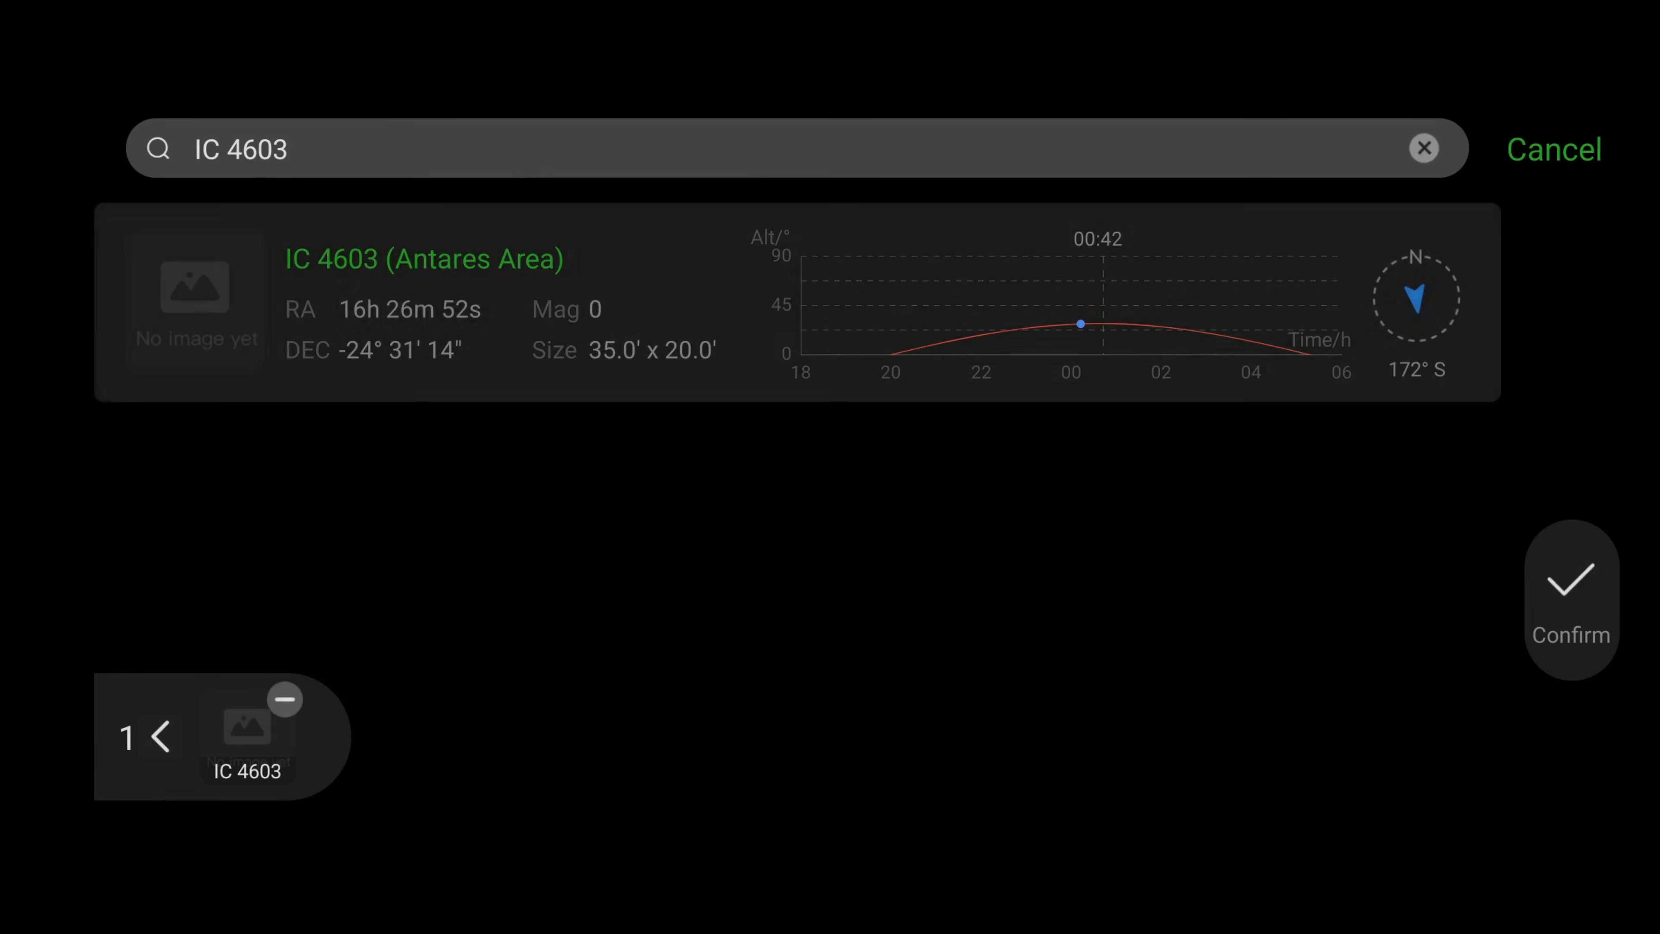
click(1589, 593)
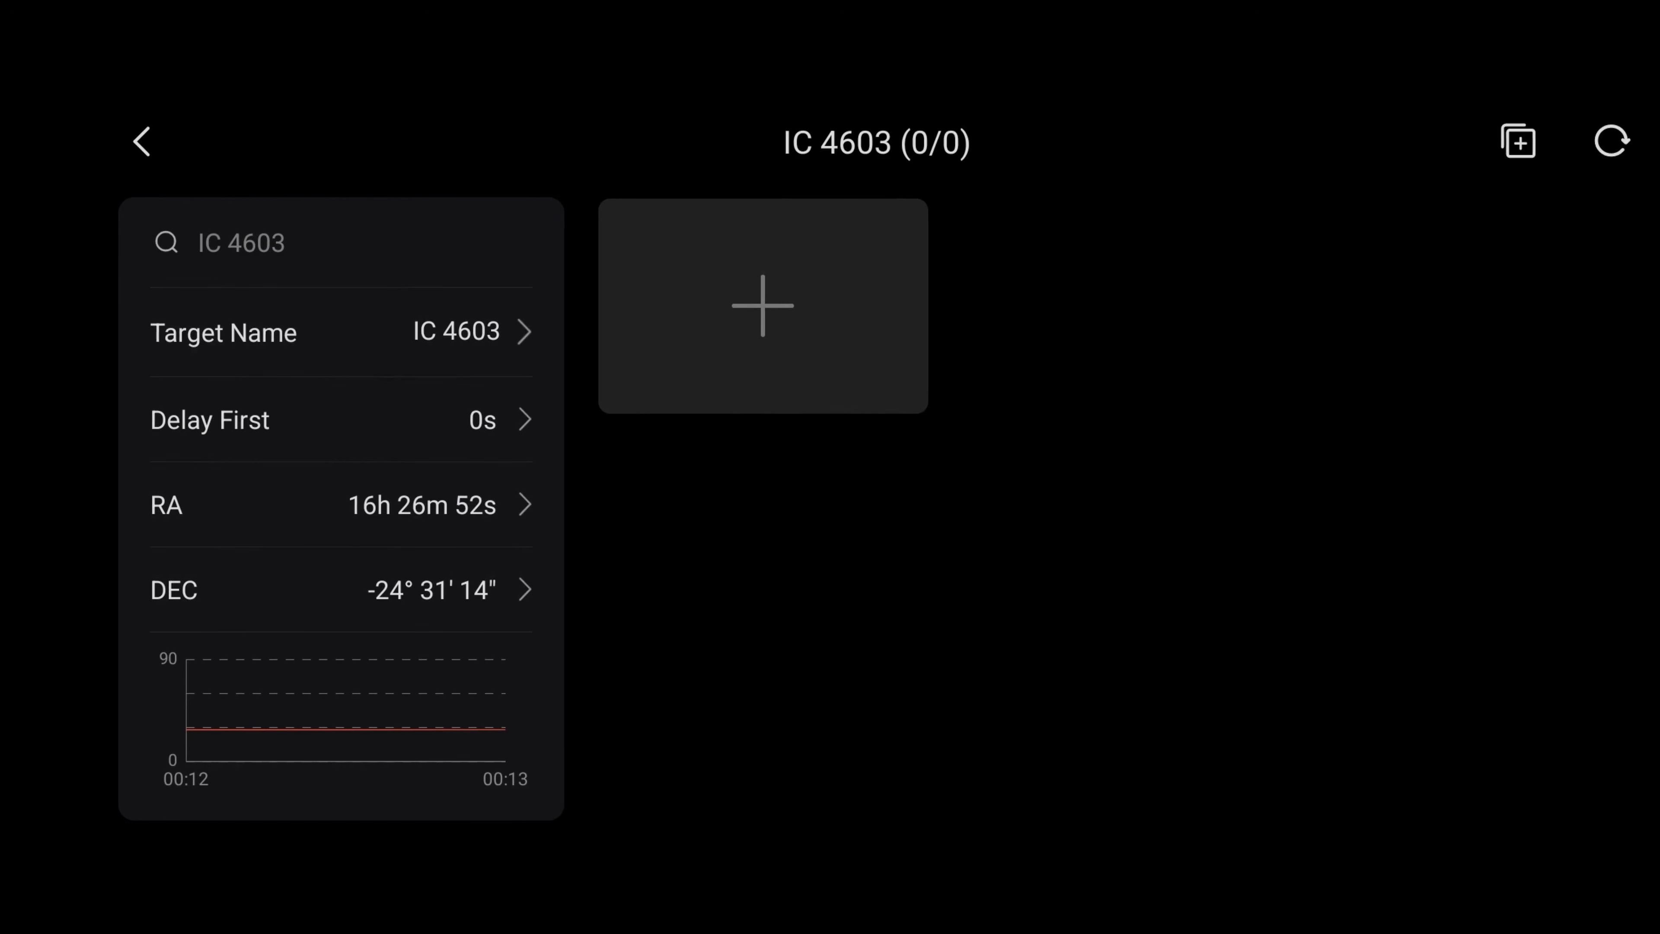
Step: Create a Light sequence for IC 4603 with 180 s exposures, default gain, 10 repeats and Bin1, and return to the plan
click(770, 318)
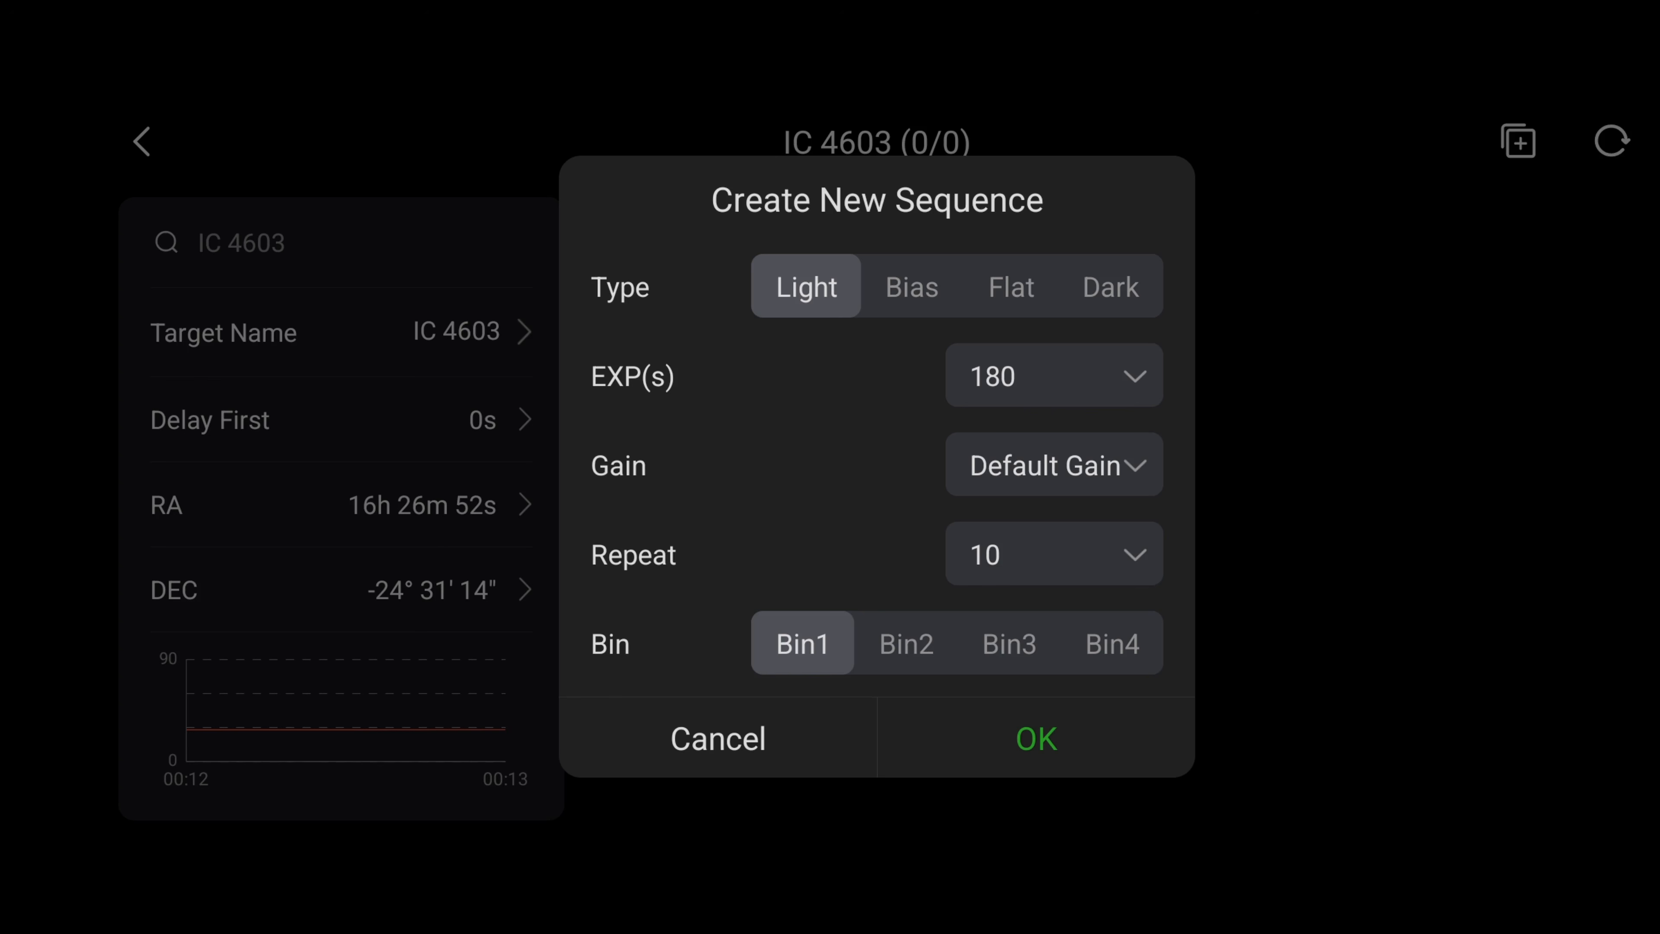
click(1071, 727)
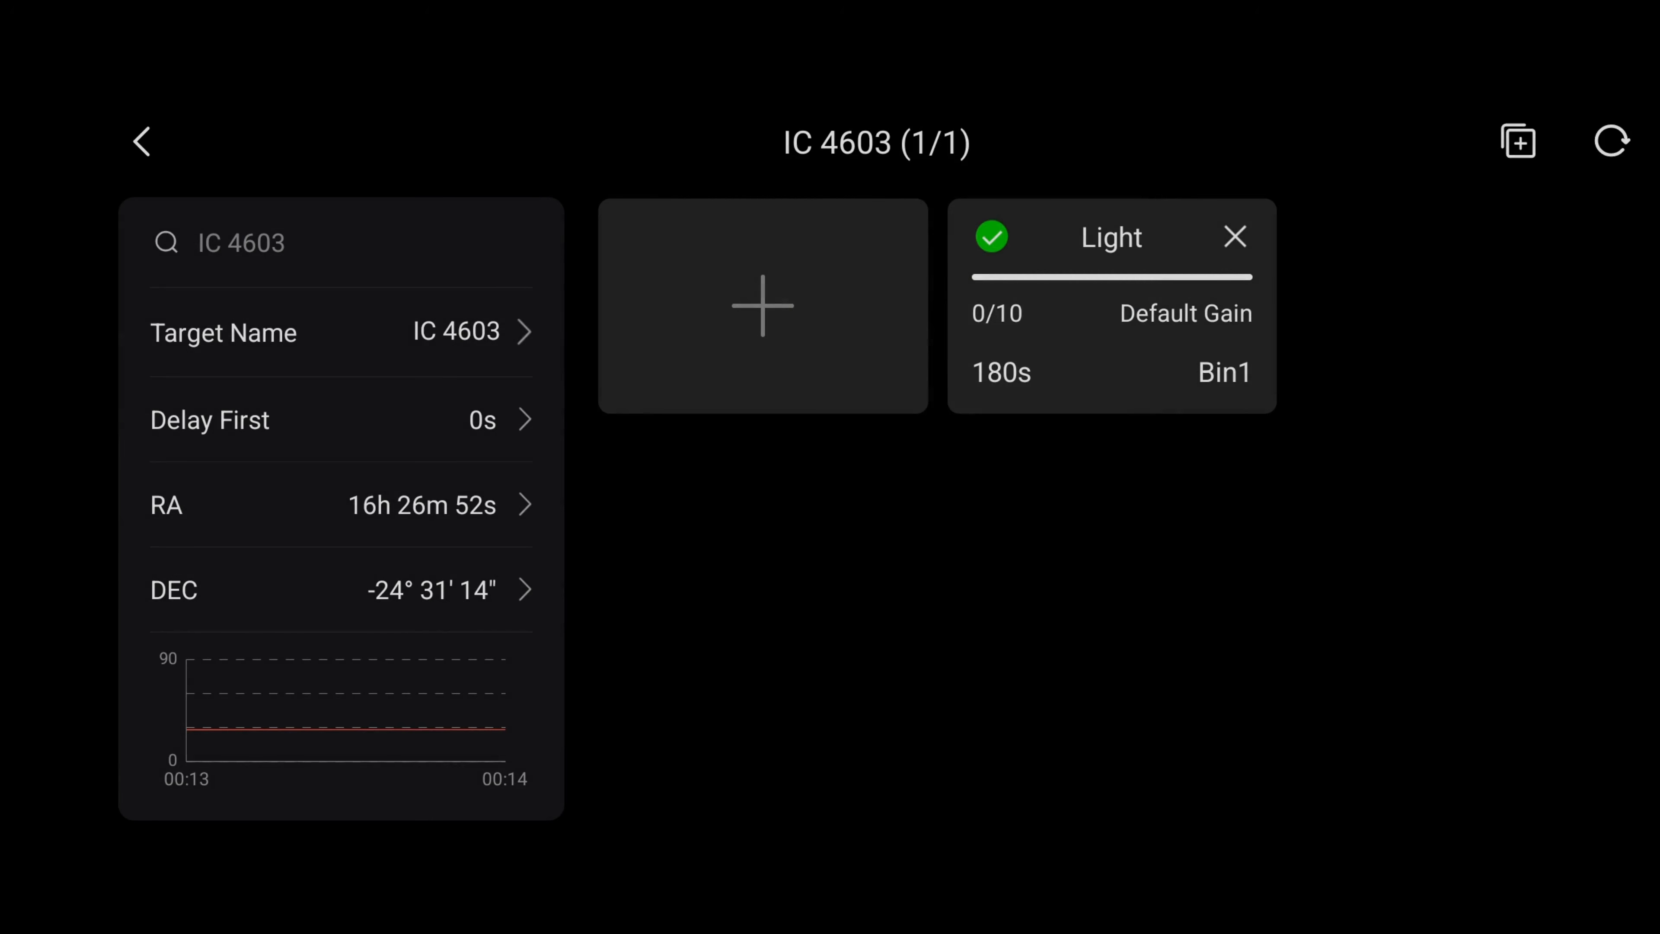
click(138, 138)
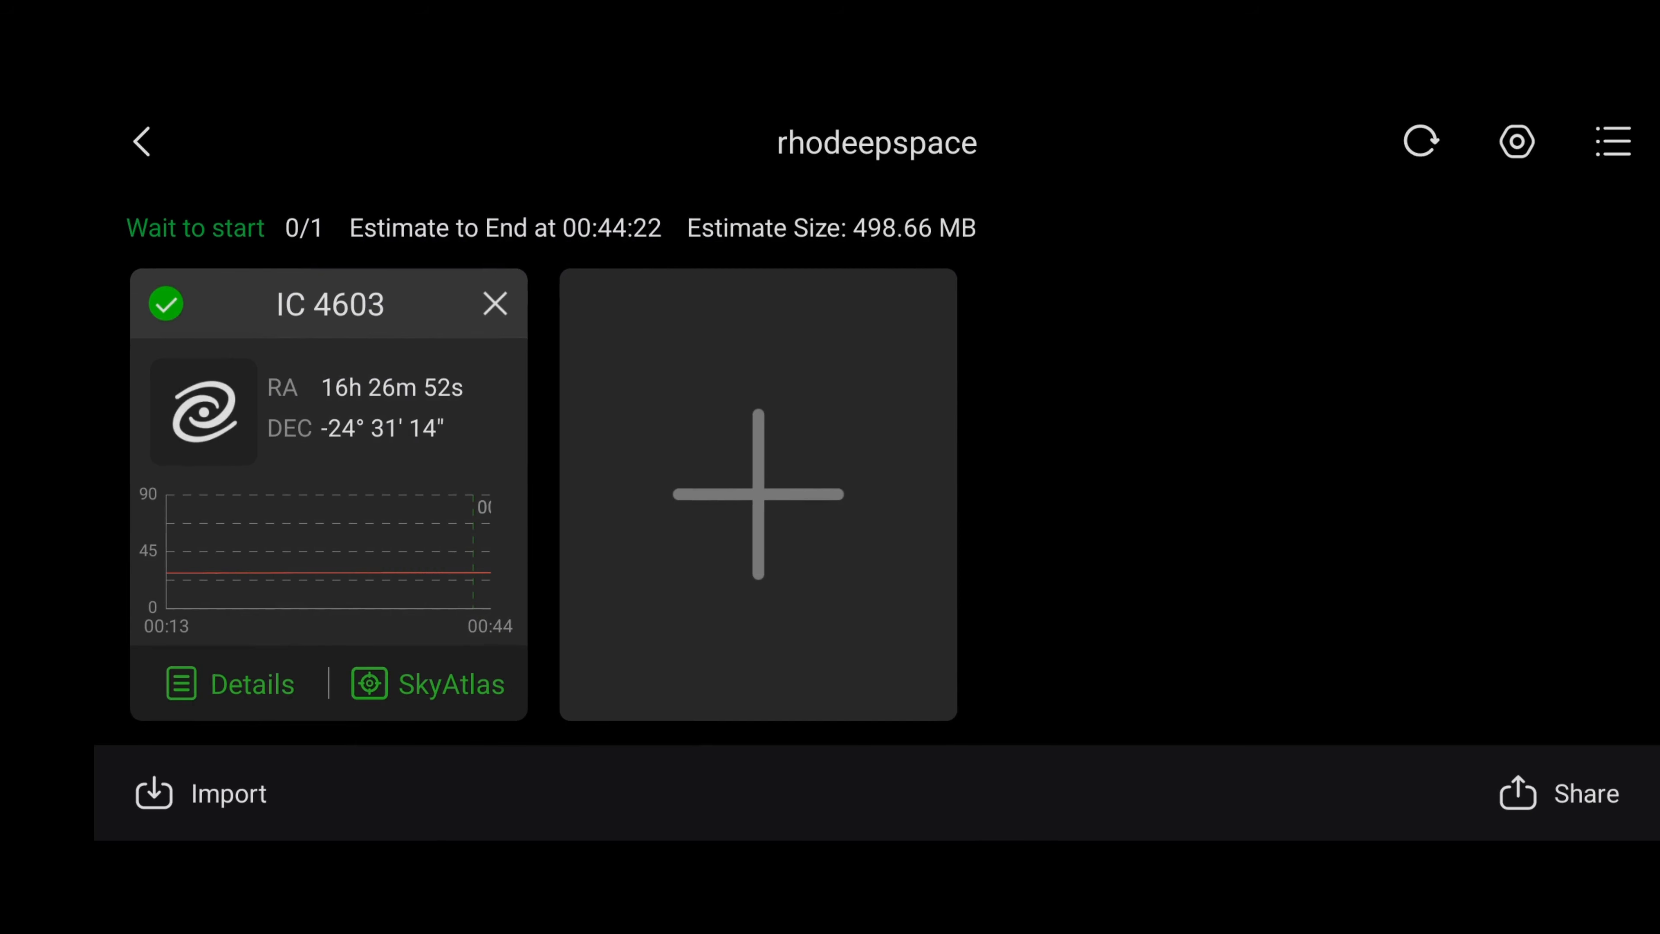
Step: View the IC 4603 target in the sky atlas and lay out a mosaic of 3 by 3 panes
click(449, 654)
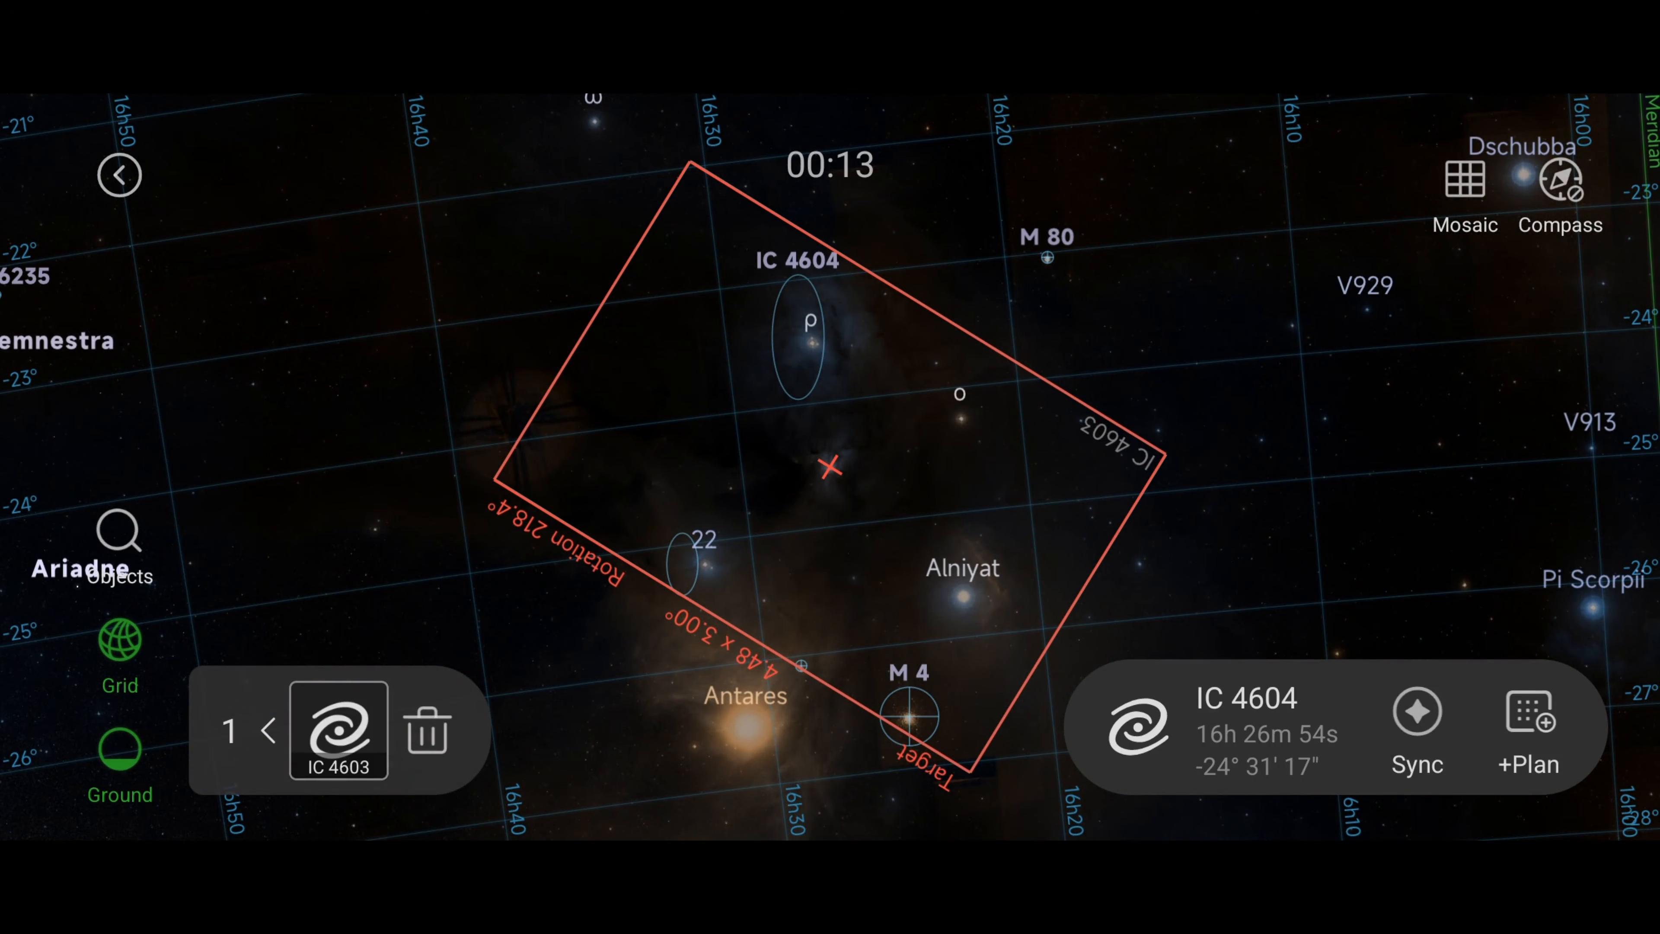
scroll(982, 577, down, 5)
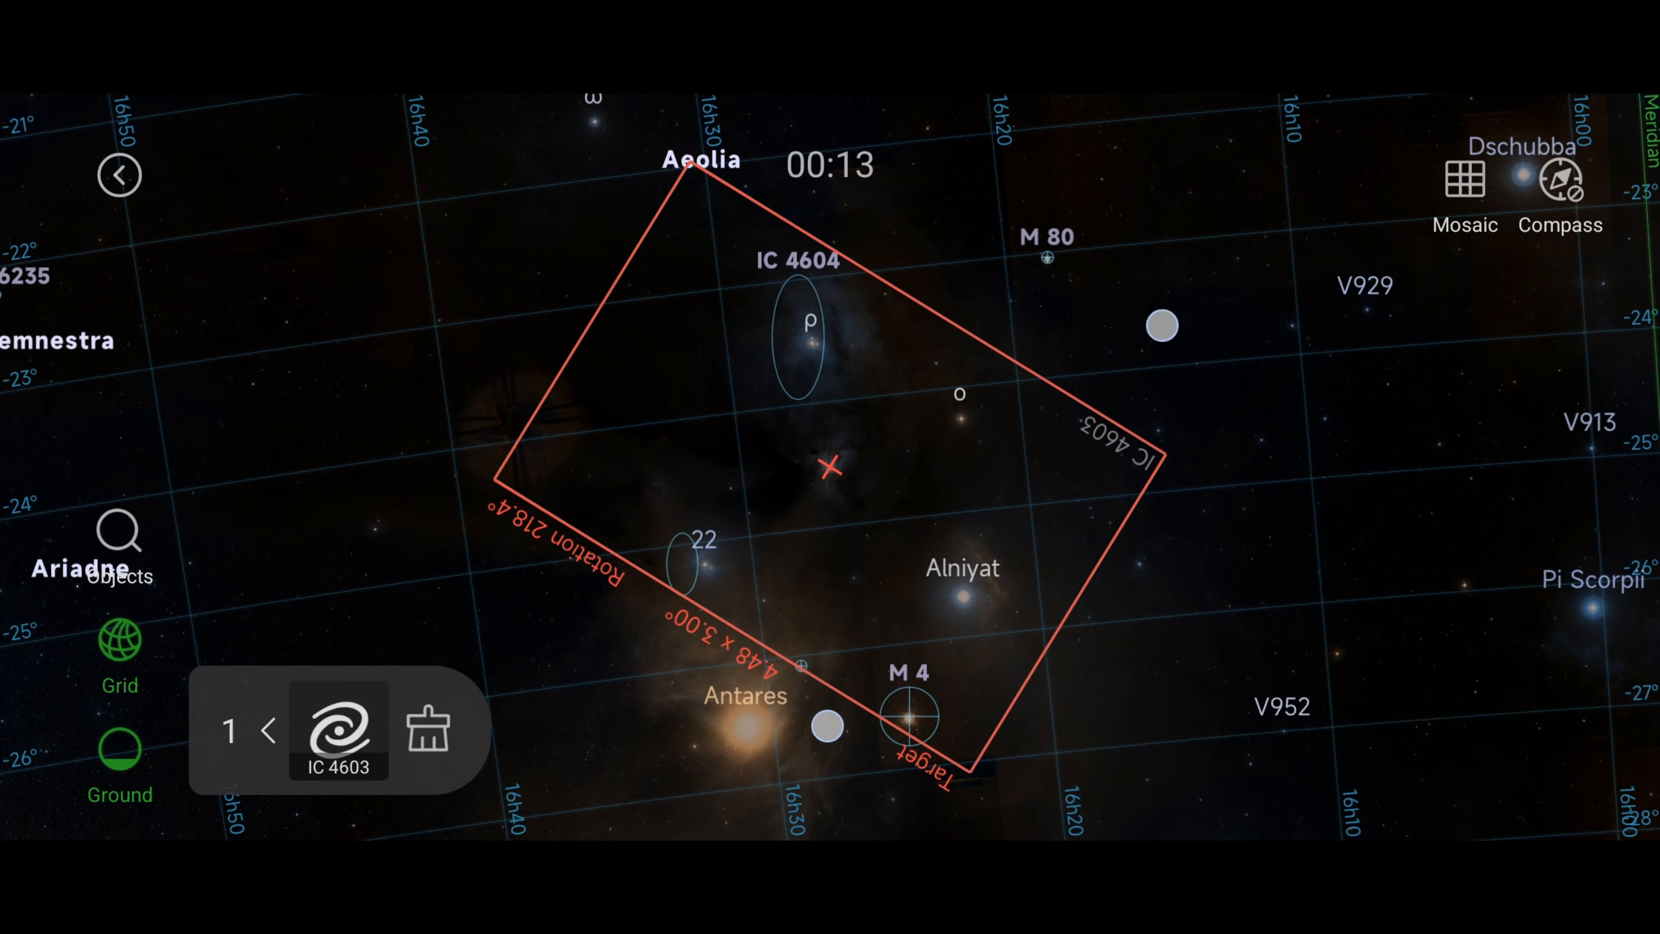
scroll(983, 578, down, 2)
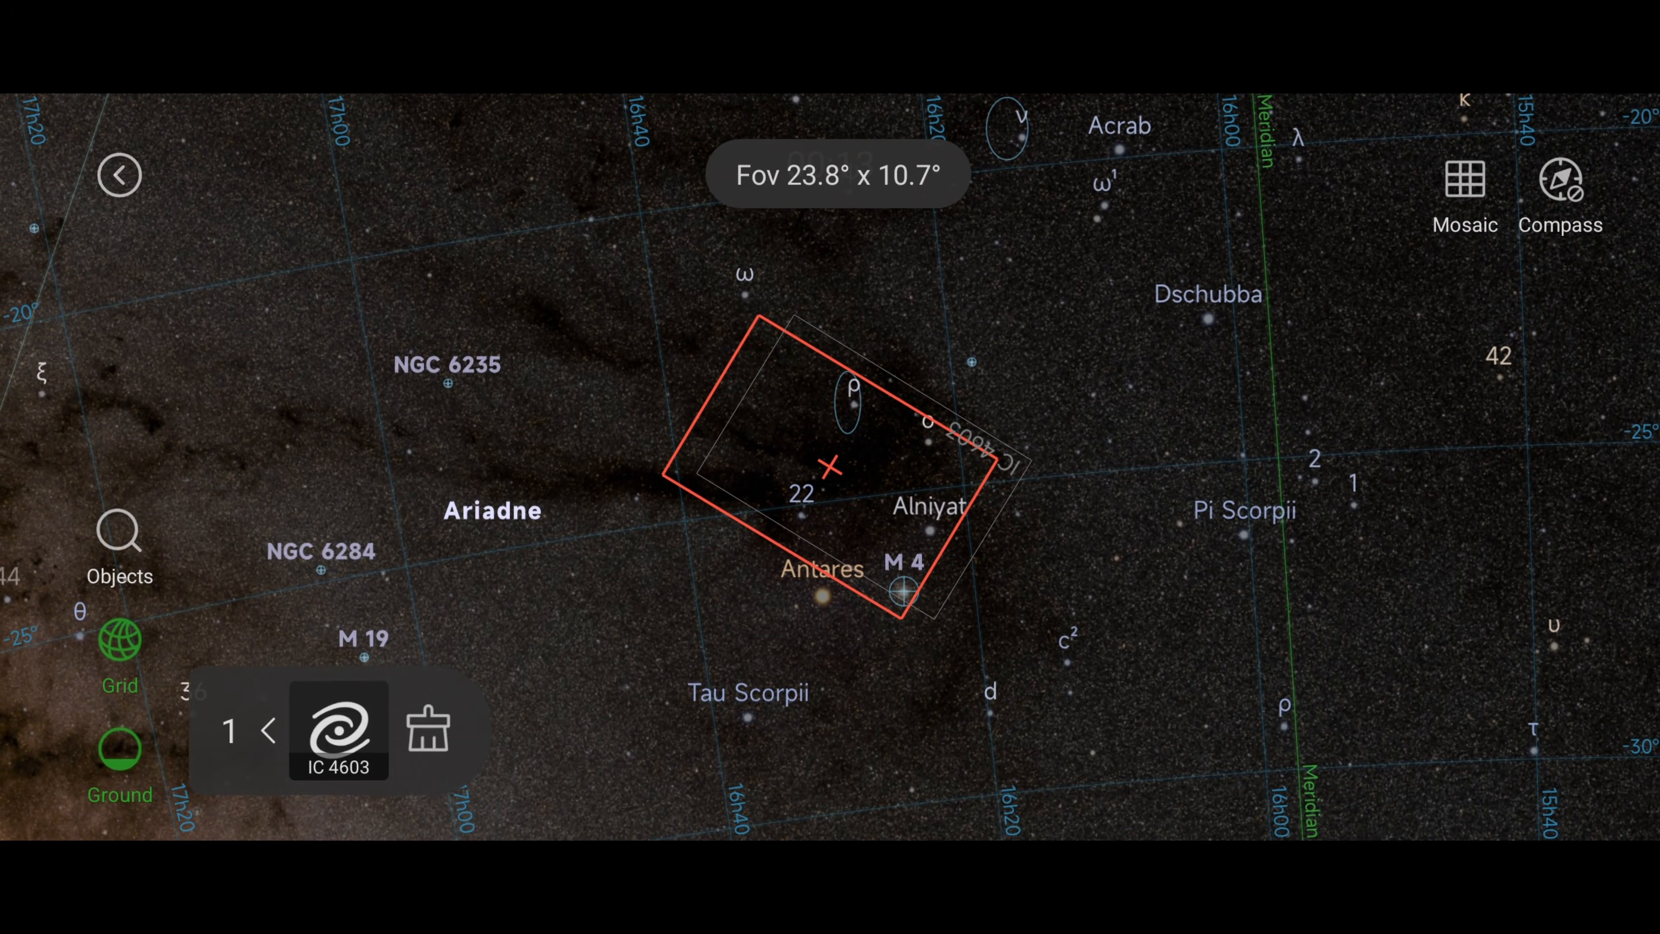
mouse_move(1259, 599)
mouse_down()
mouse_move(1213, 610)
mouse_move(1207, 593)
mouse_move(1368, 460)
mouse_move(1350, 554)
mouse_move(1253, 641)
mouse_move(1230, 630)
mouse_move(1281, 599)
mouse_up()
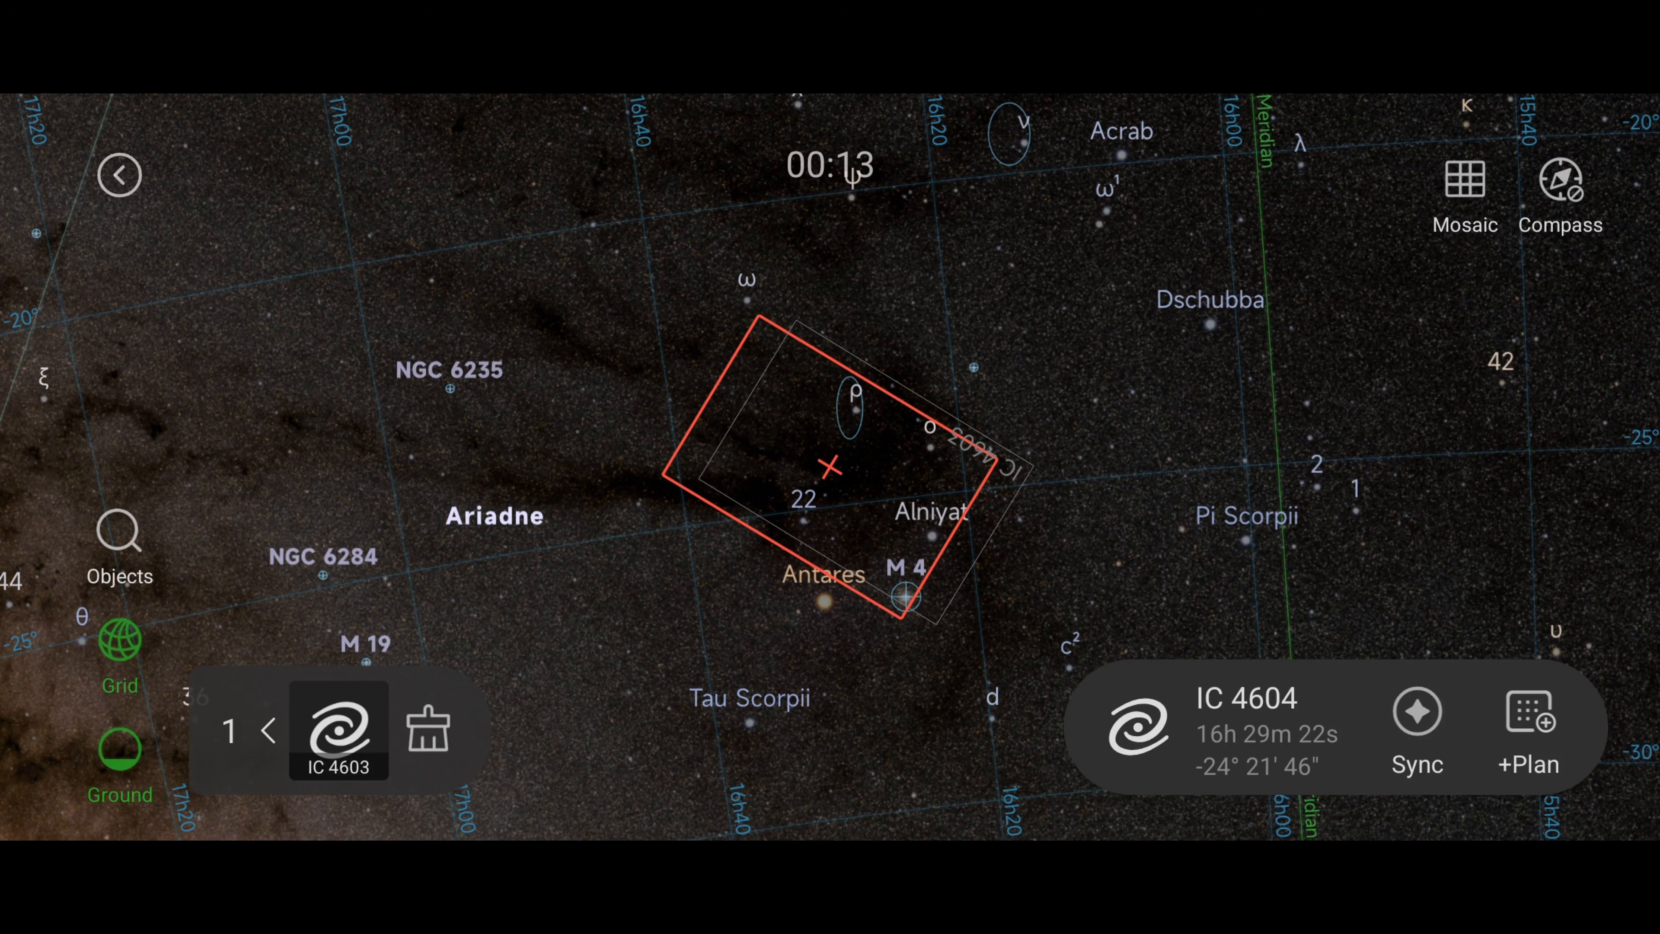
click(1465, 190)
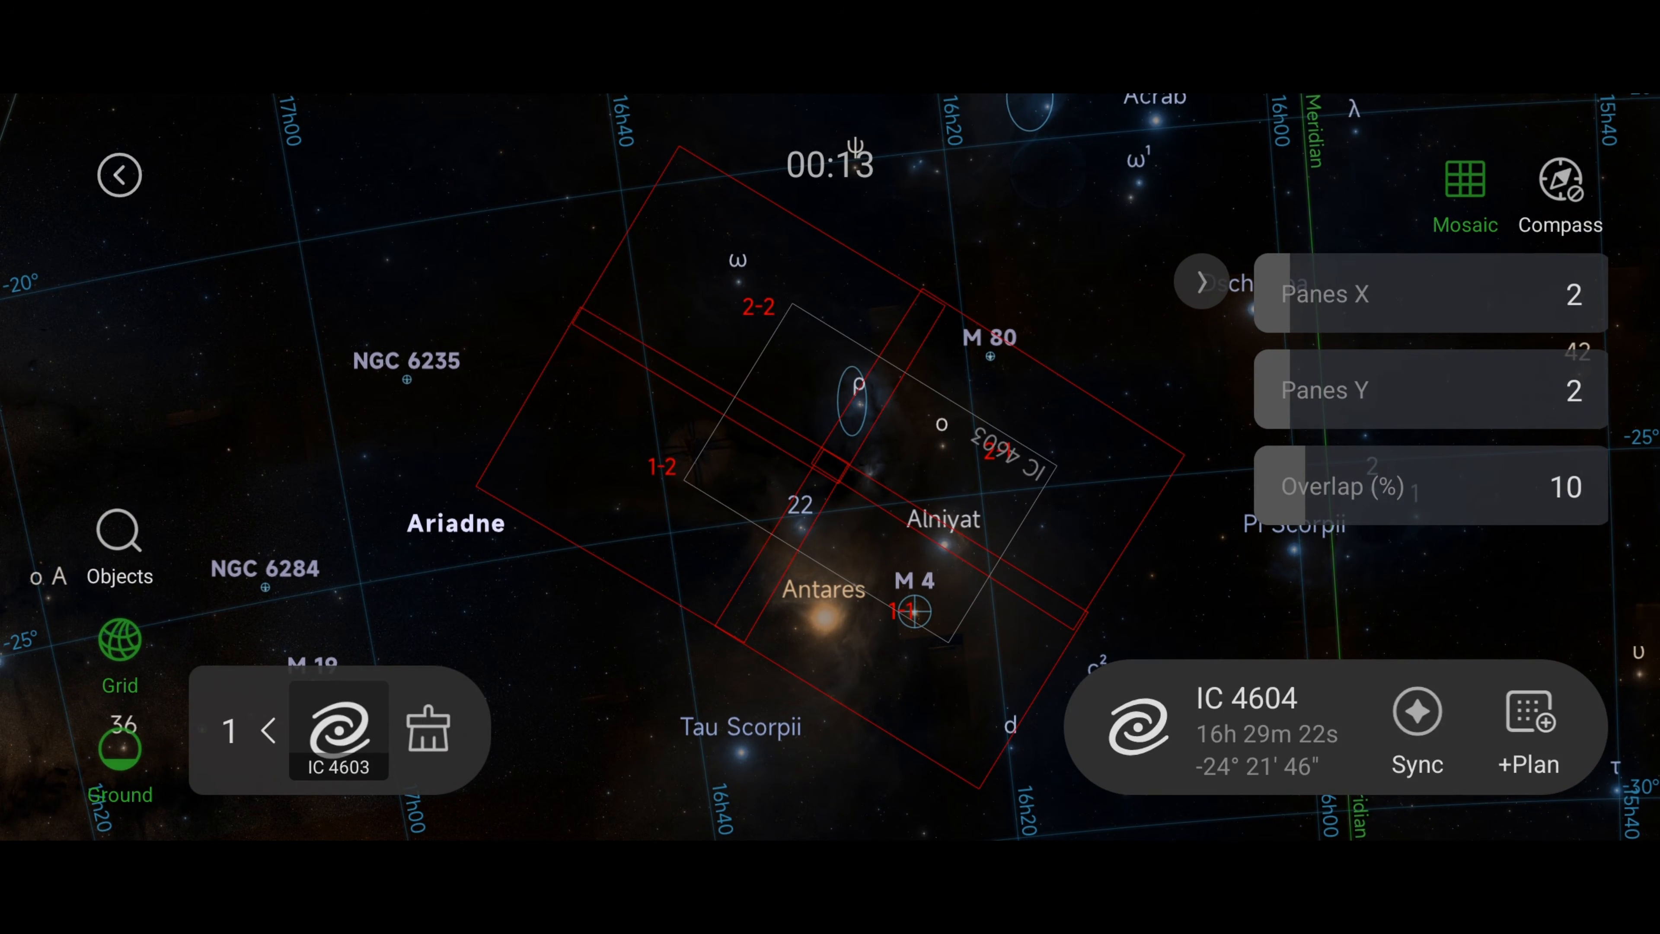
mouse_move(1292, 293)
mouse_down()
mouse_move(1400, 293)
mouse_move(1316, 279)
mouse_up()
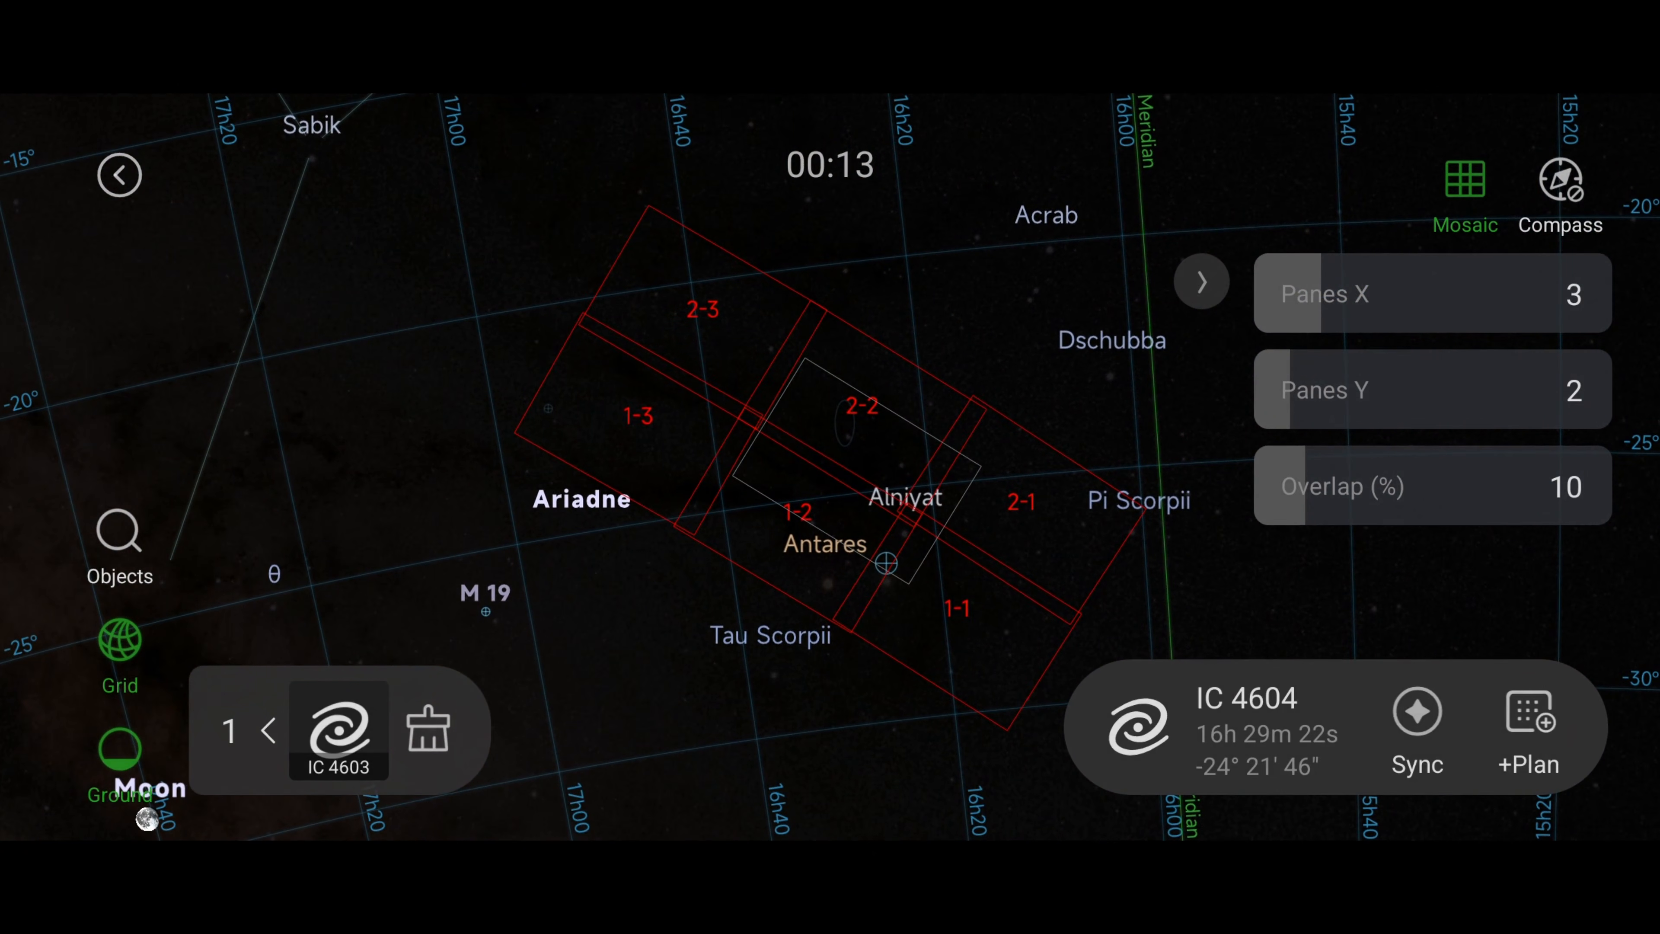
mouse_move(1293, 390)
mouse_down()
mouse_move(1344, 387)
mouse_move(1322, 387)
mouse_up()
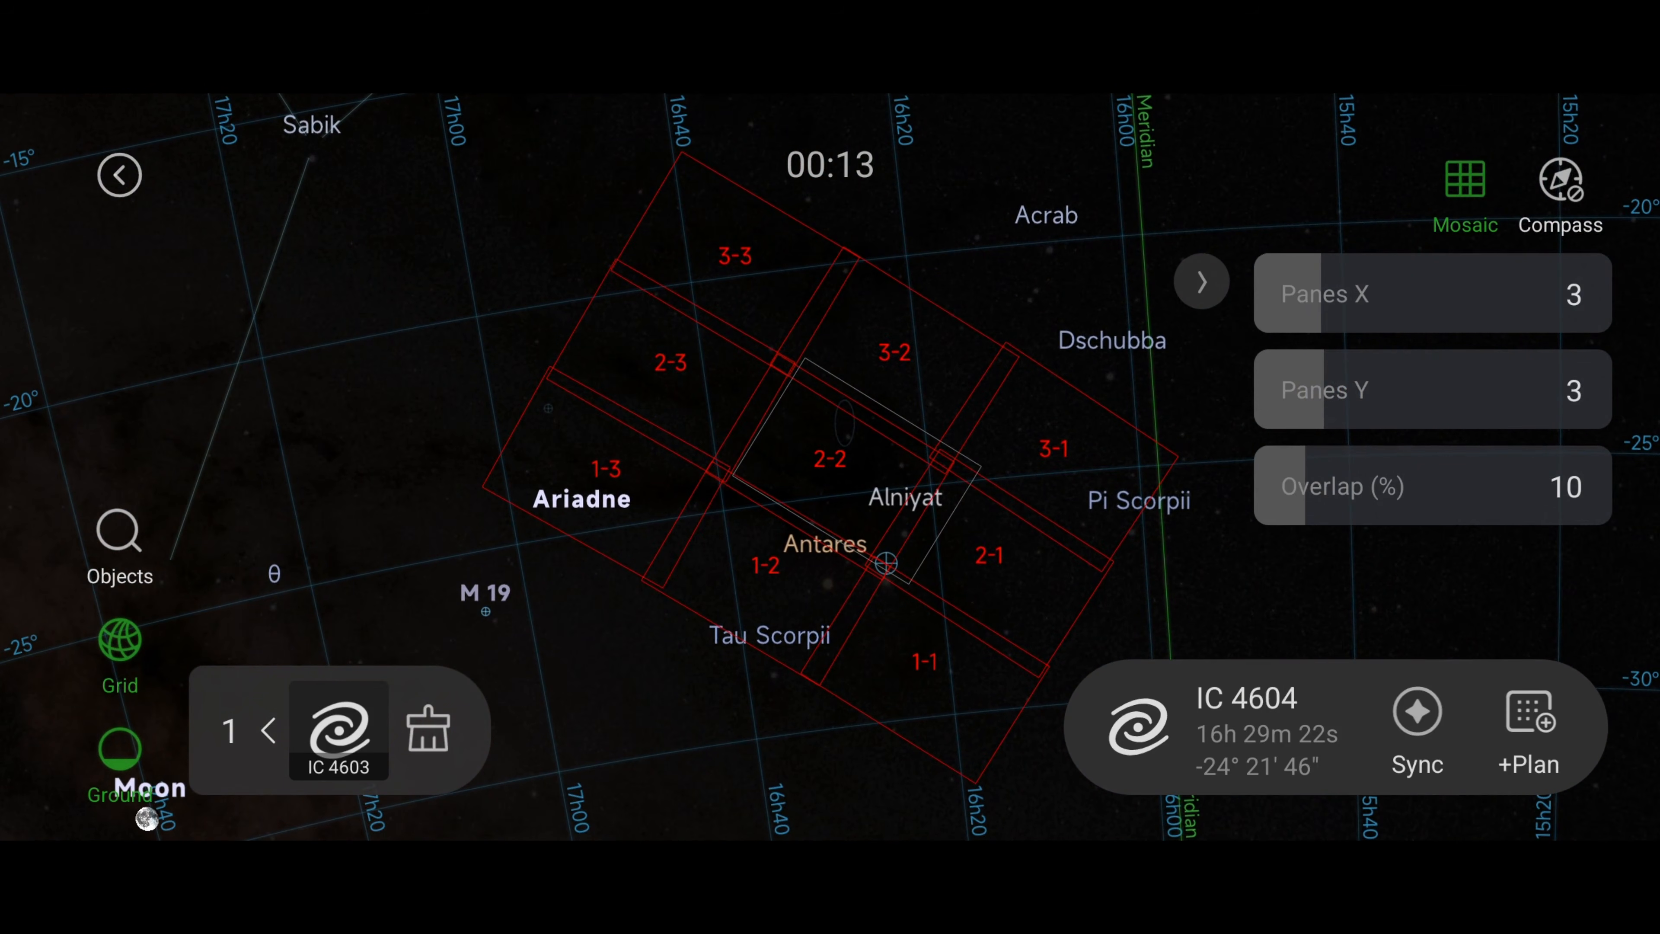
Step: Recentre the 3 by 3 mosaic closer to Antares, at about 16h 31m 04s, -25° 10' 06", and leave the atlas without adding it
mouse_move(1041, 596)
mouse_down()
mouse_move(1082, 544)
mouse_move(1094, 596)
mouse_move(1045, 589)
mouse_up()
scroll(1039, 563, up, 5)
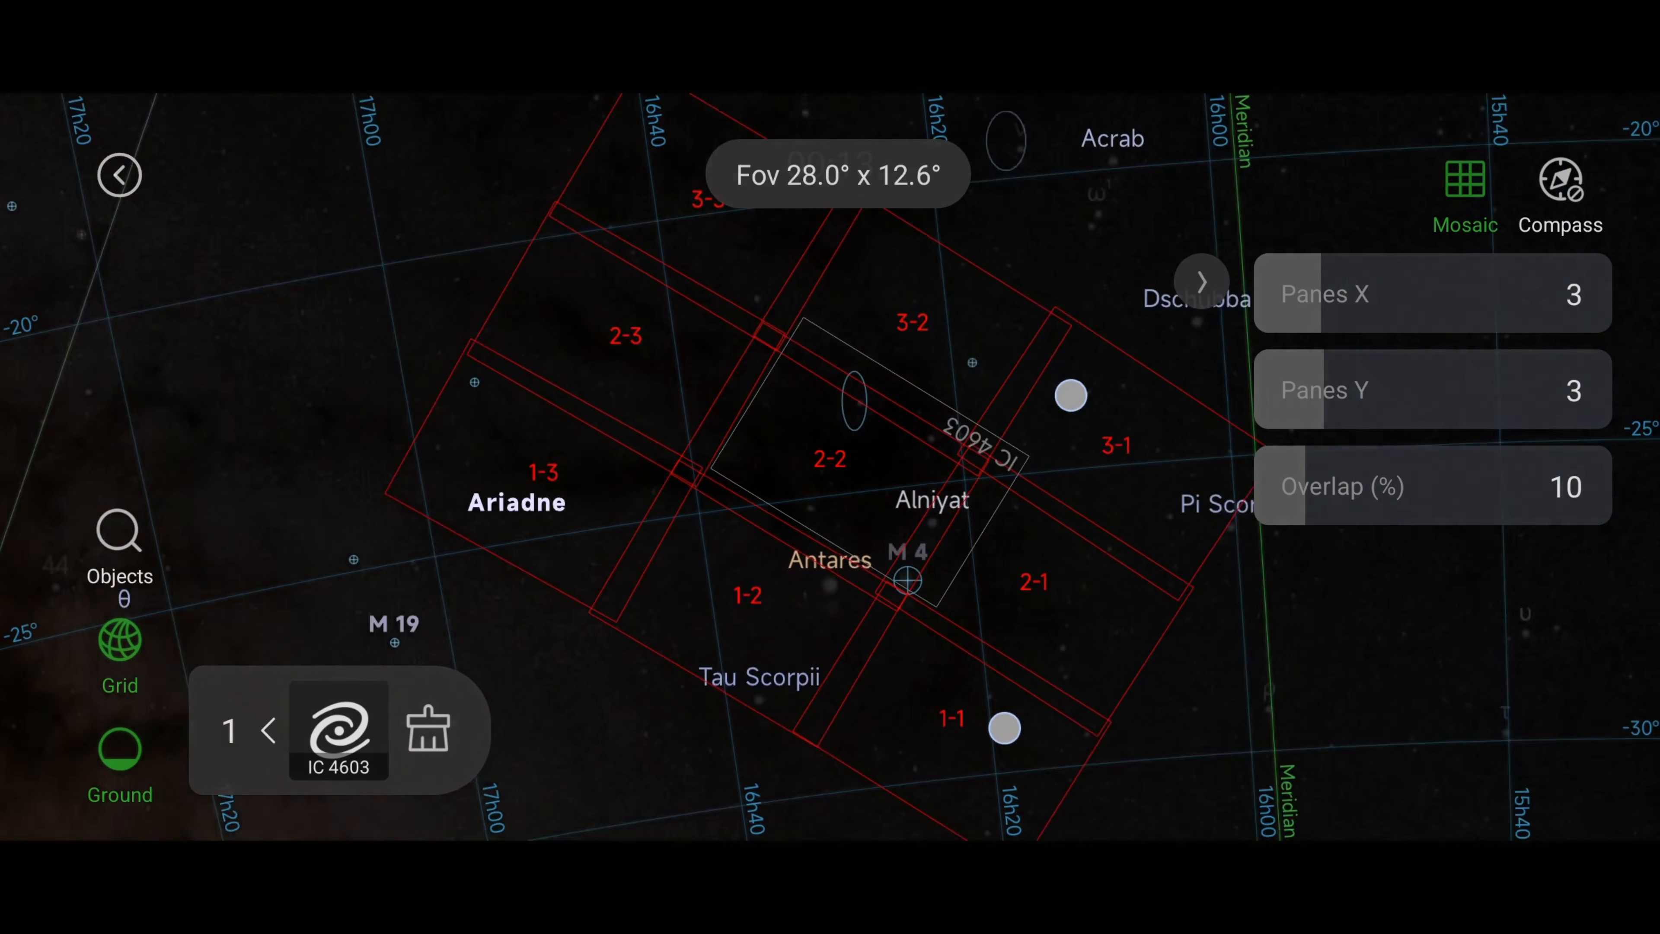
drag(1186, 497, 1074, 389)
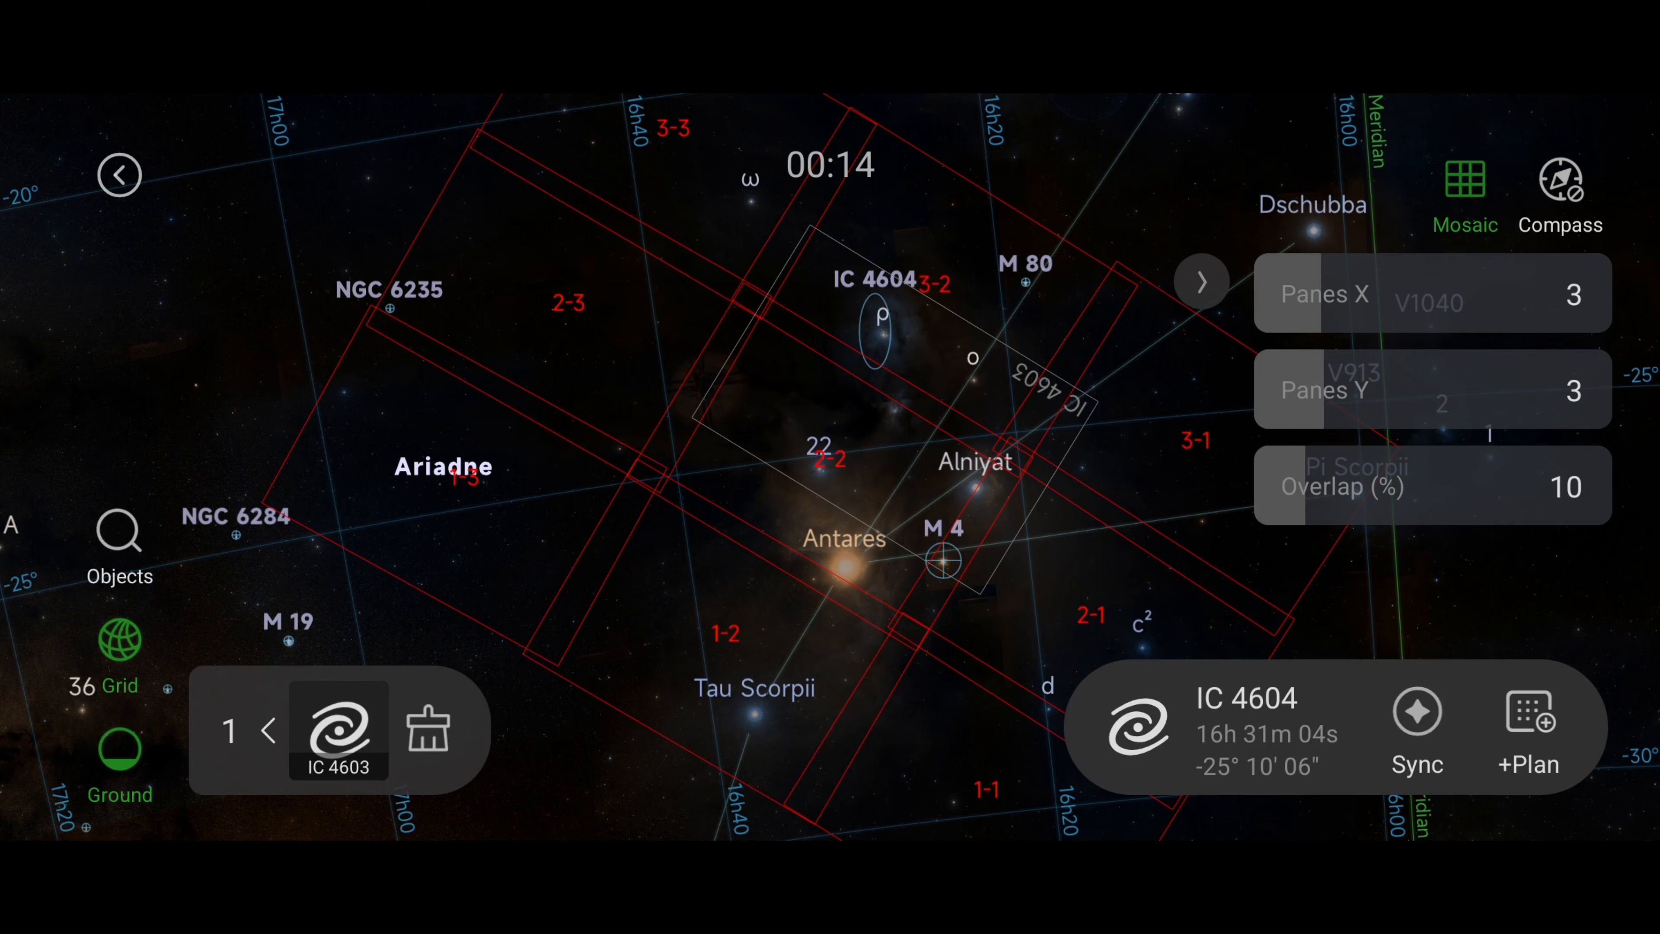
click(119, 175)
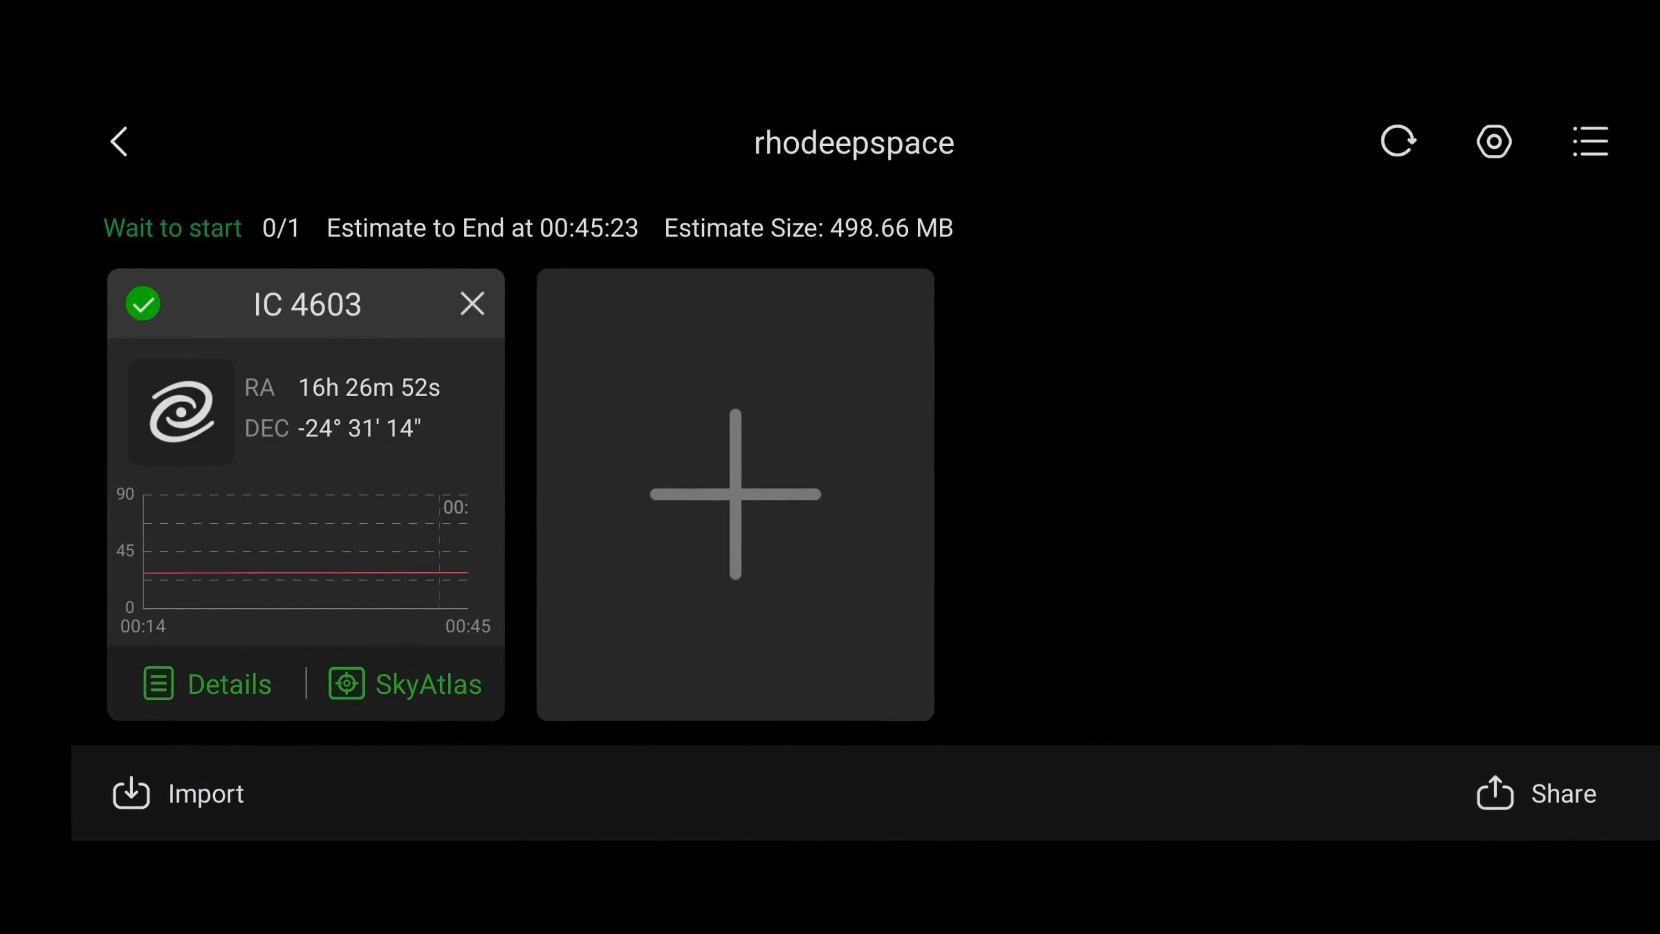
Step: Switch from Plan to Preview mode and rotate the target frame in the sky atlas to 188.9°
click(141, 142)
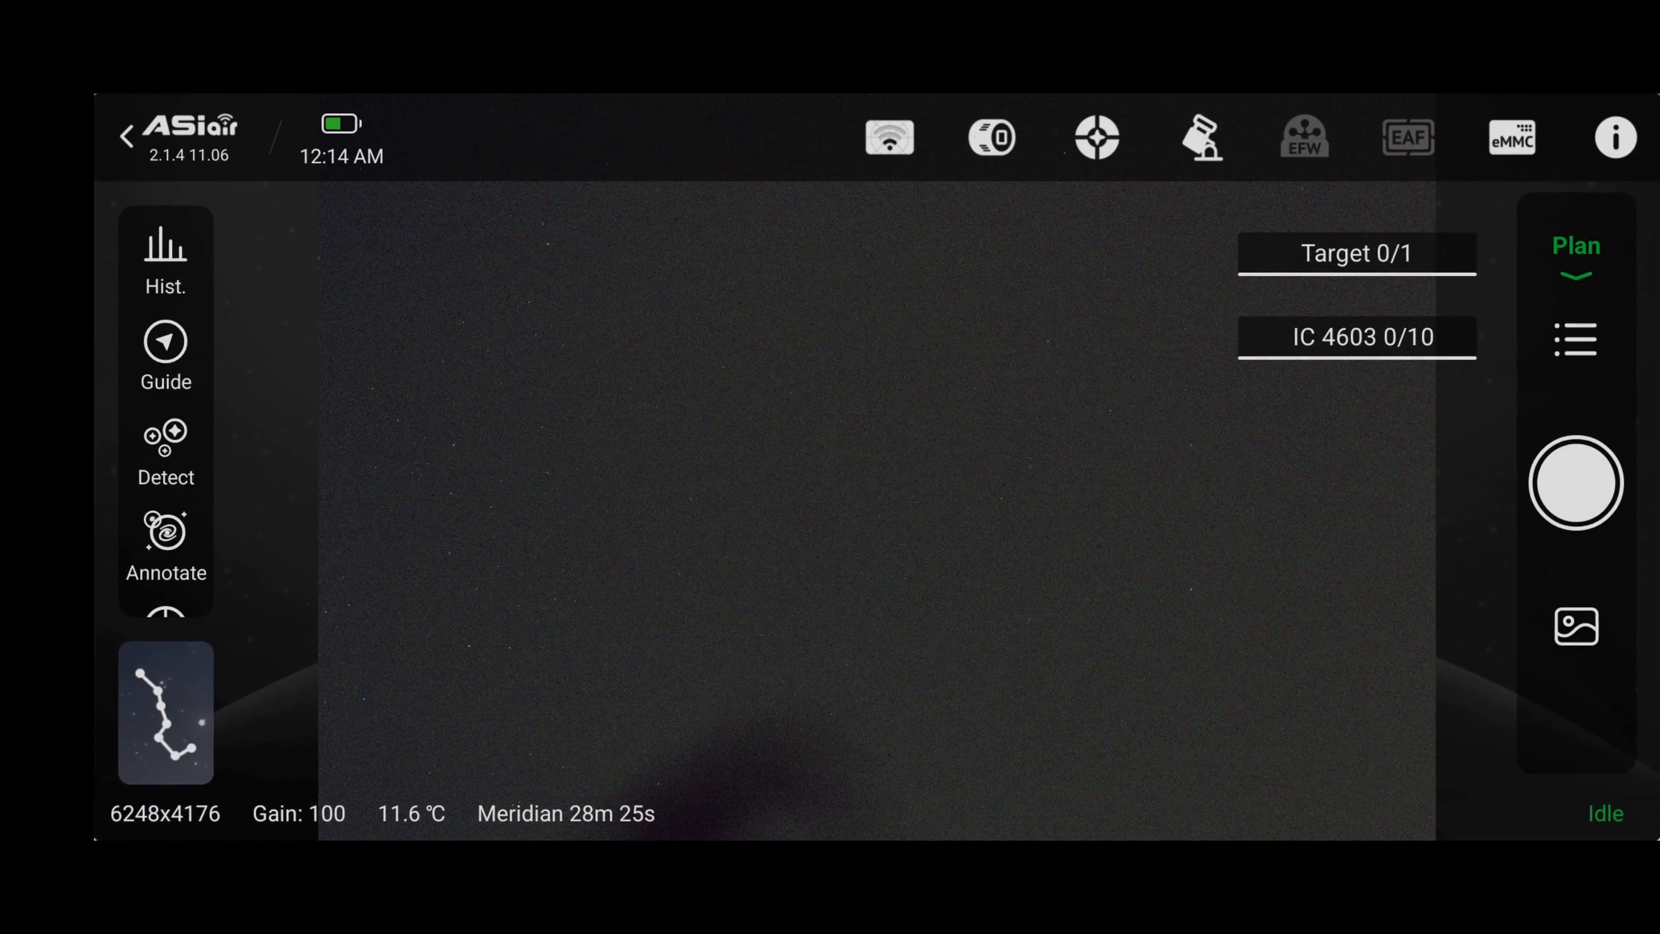
click(1576, 252)
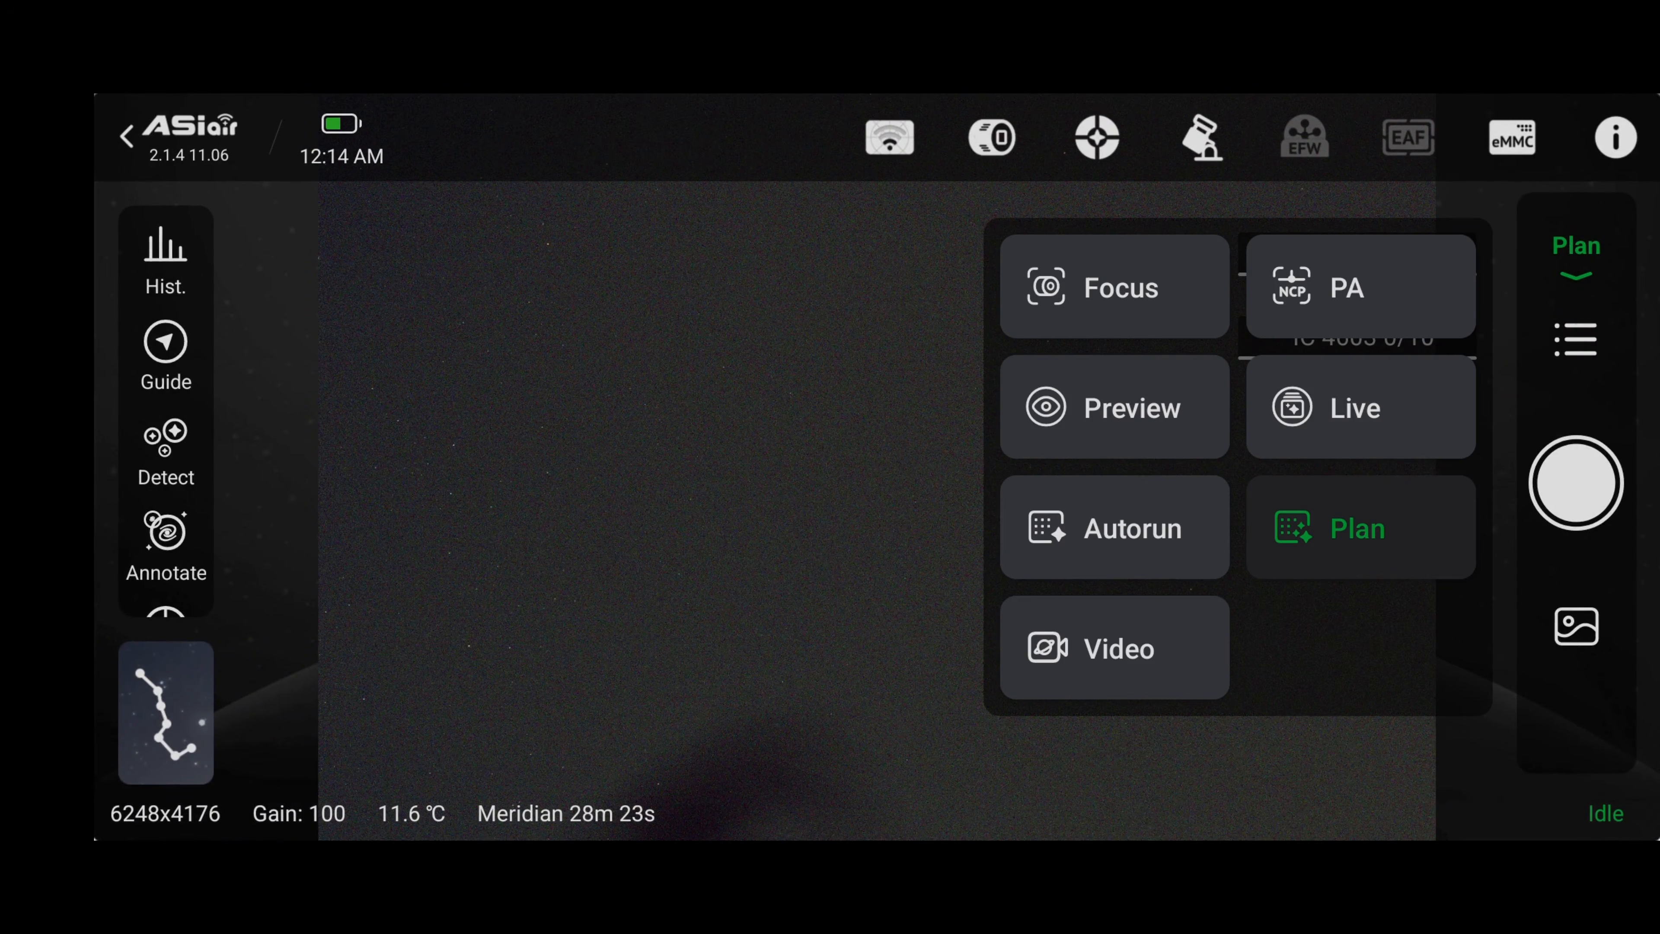
click(1114, 407)
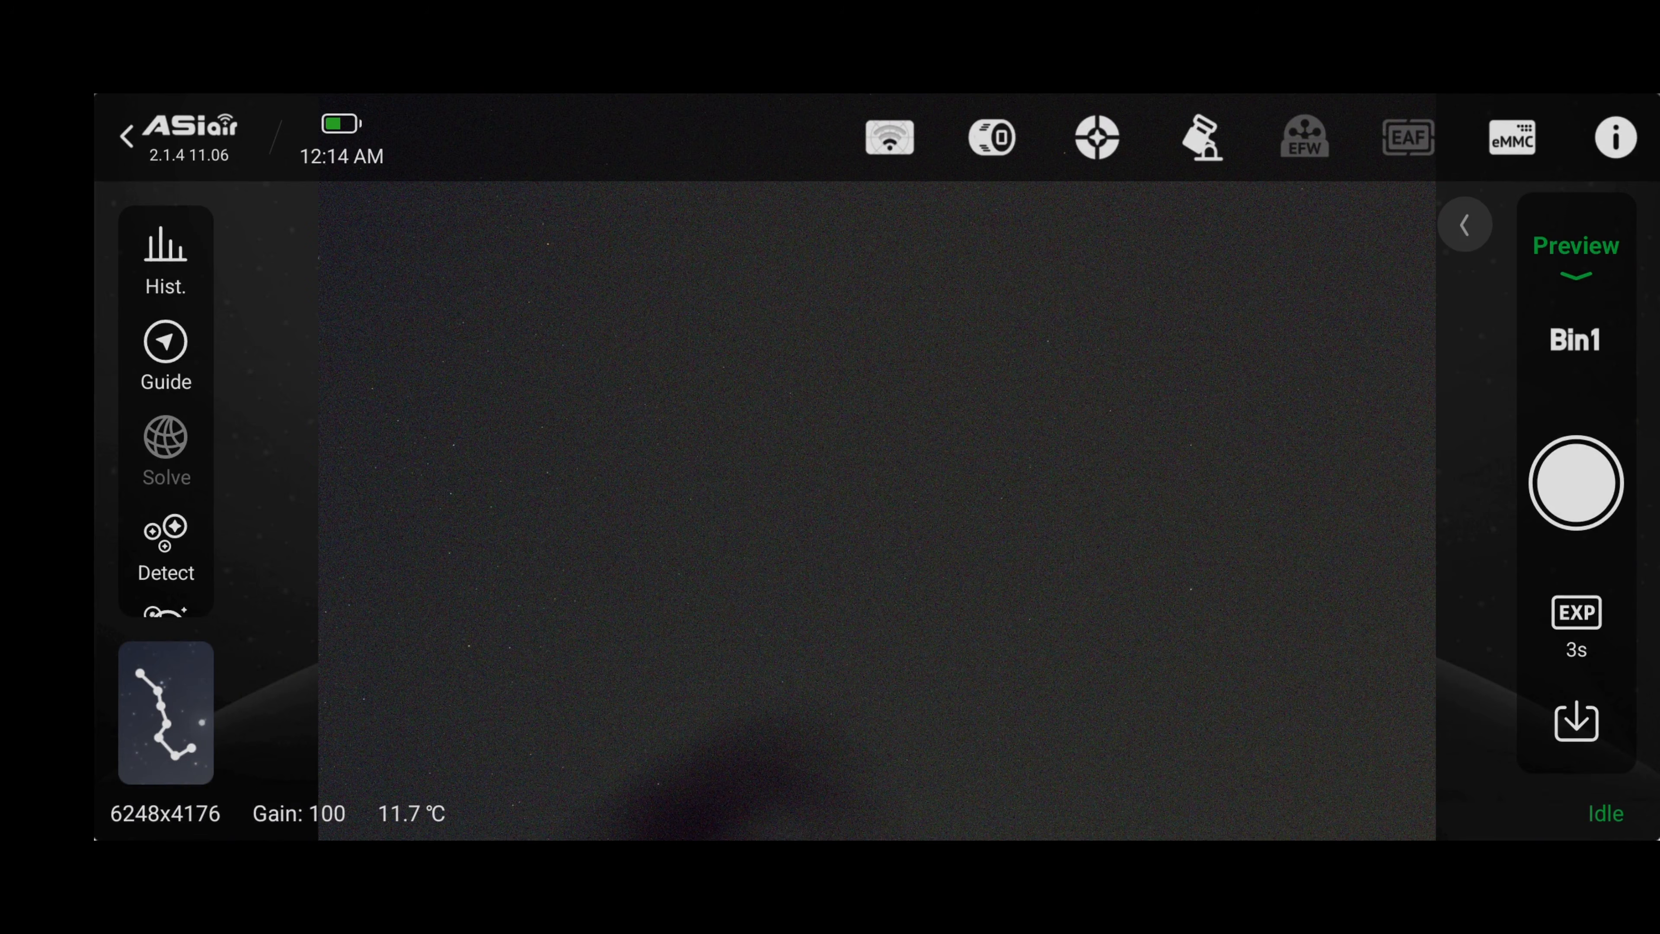
click(166, 713)
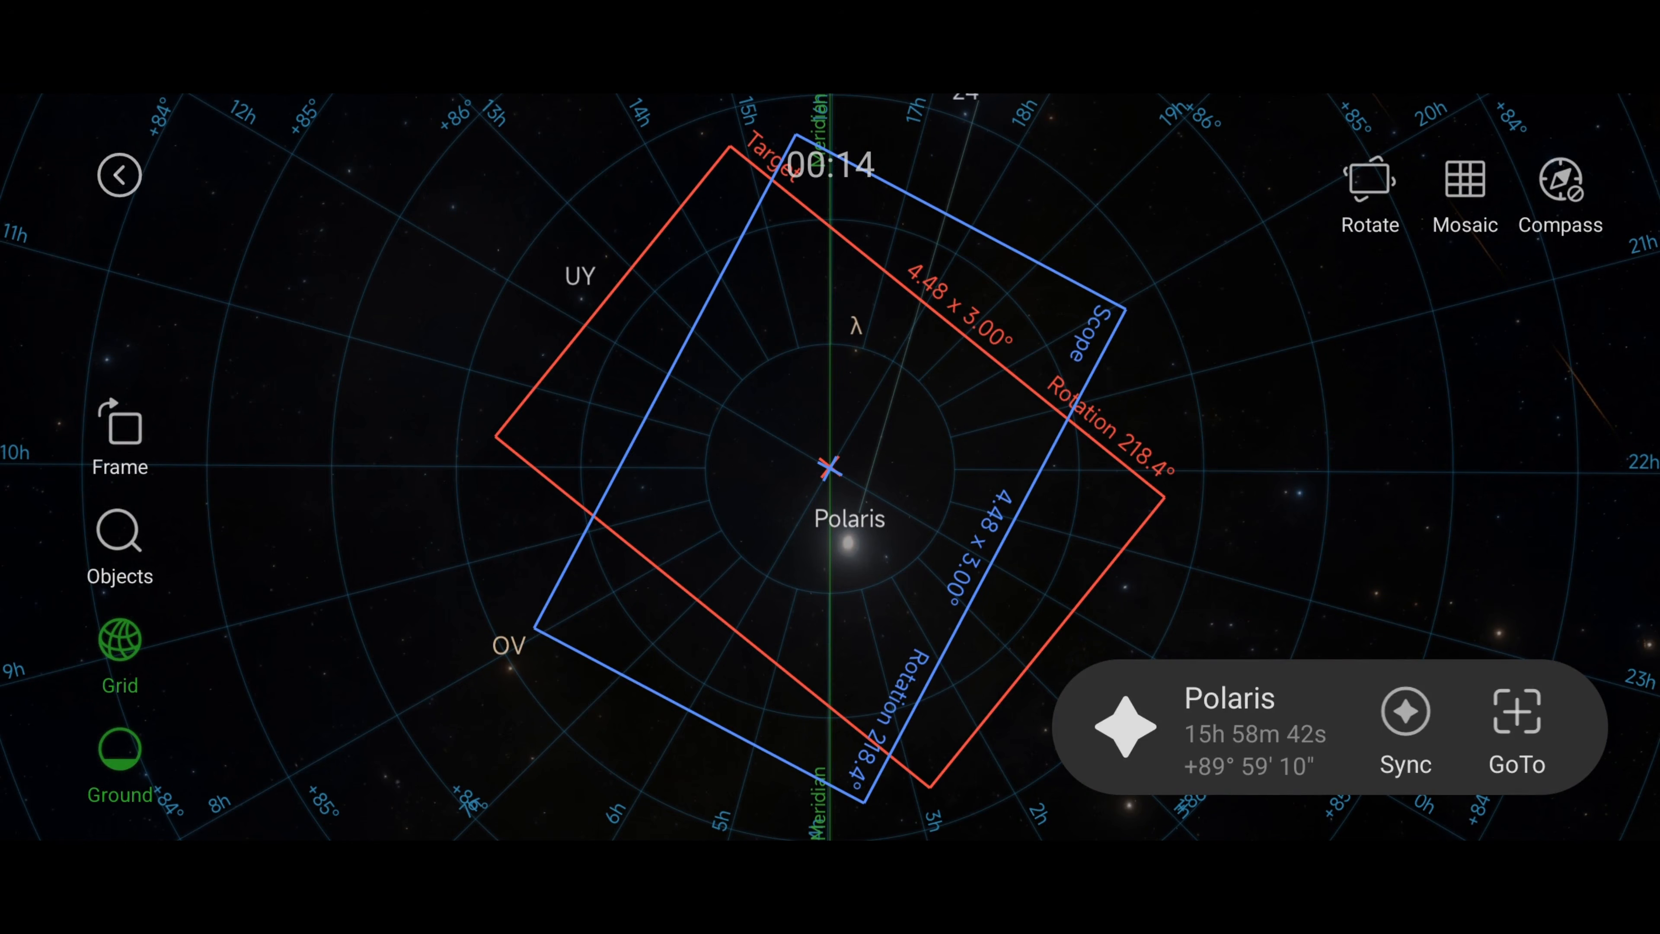
click(1359, 214)
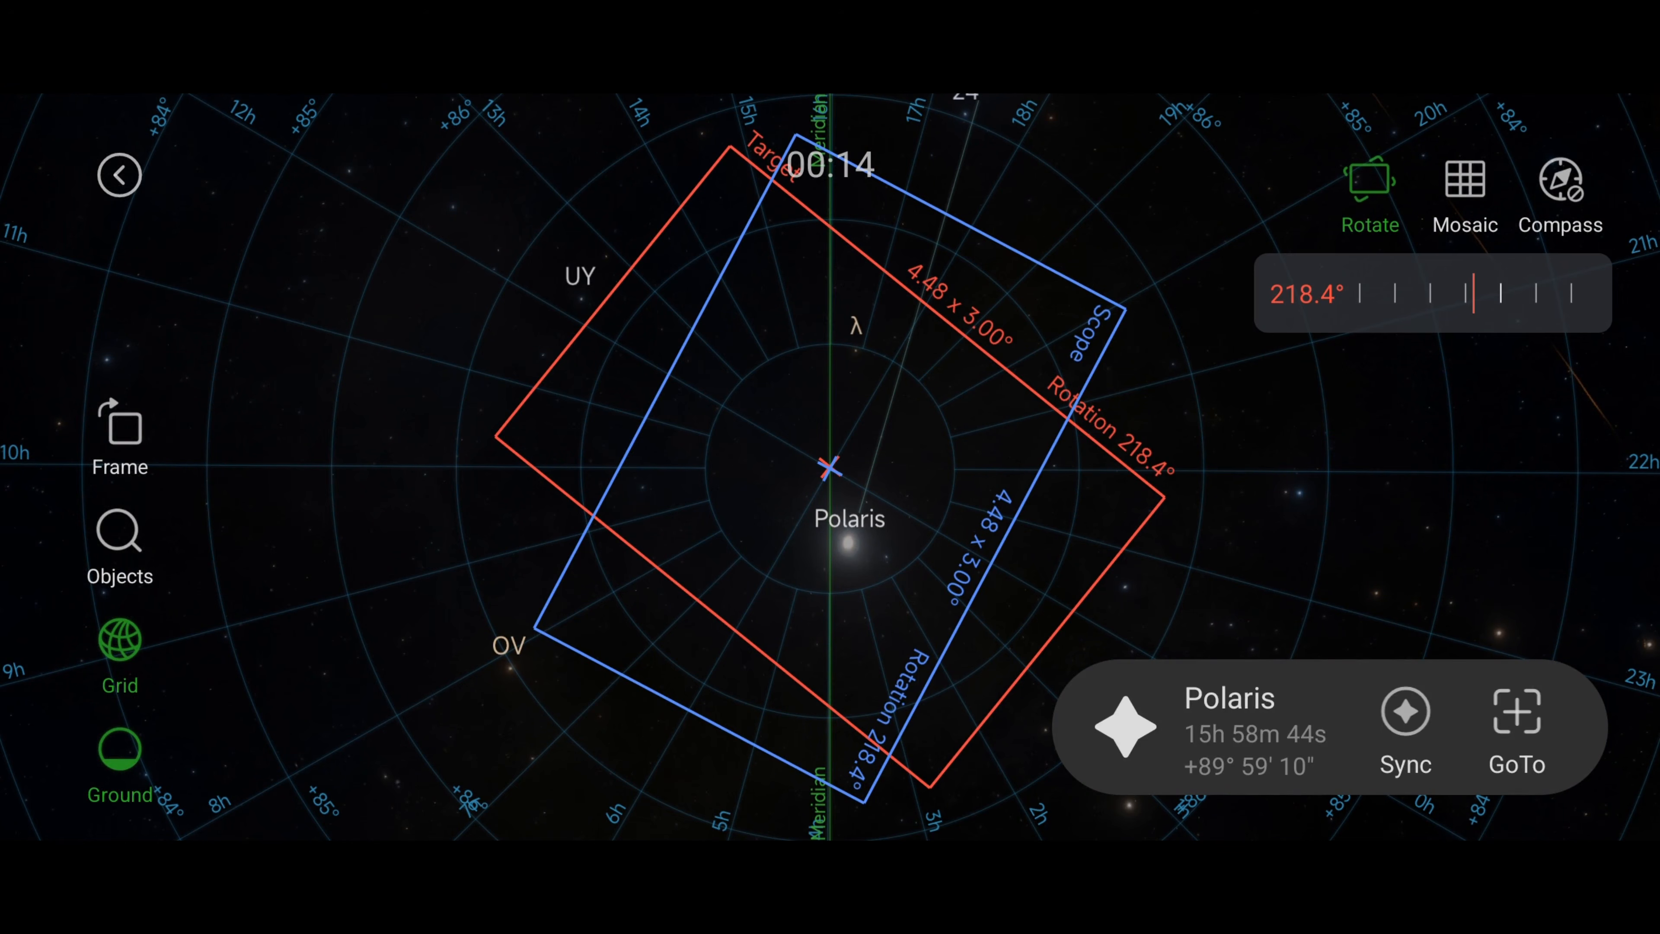
drag(1400, 291, 1516, 290)
drag(1413, 301, 1523, 299)
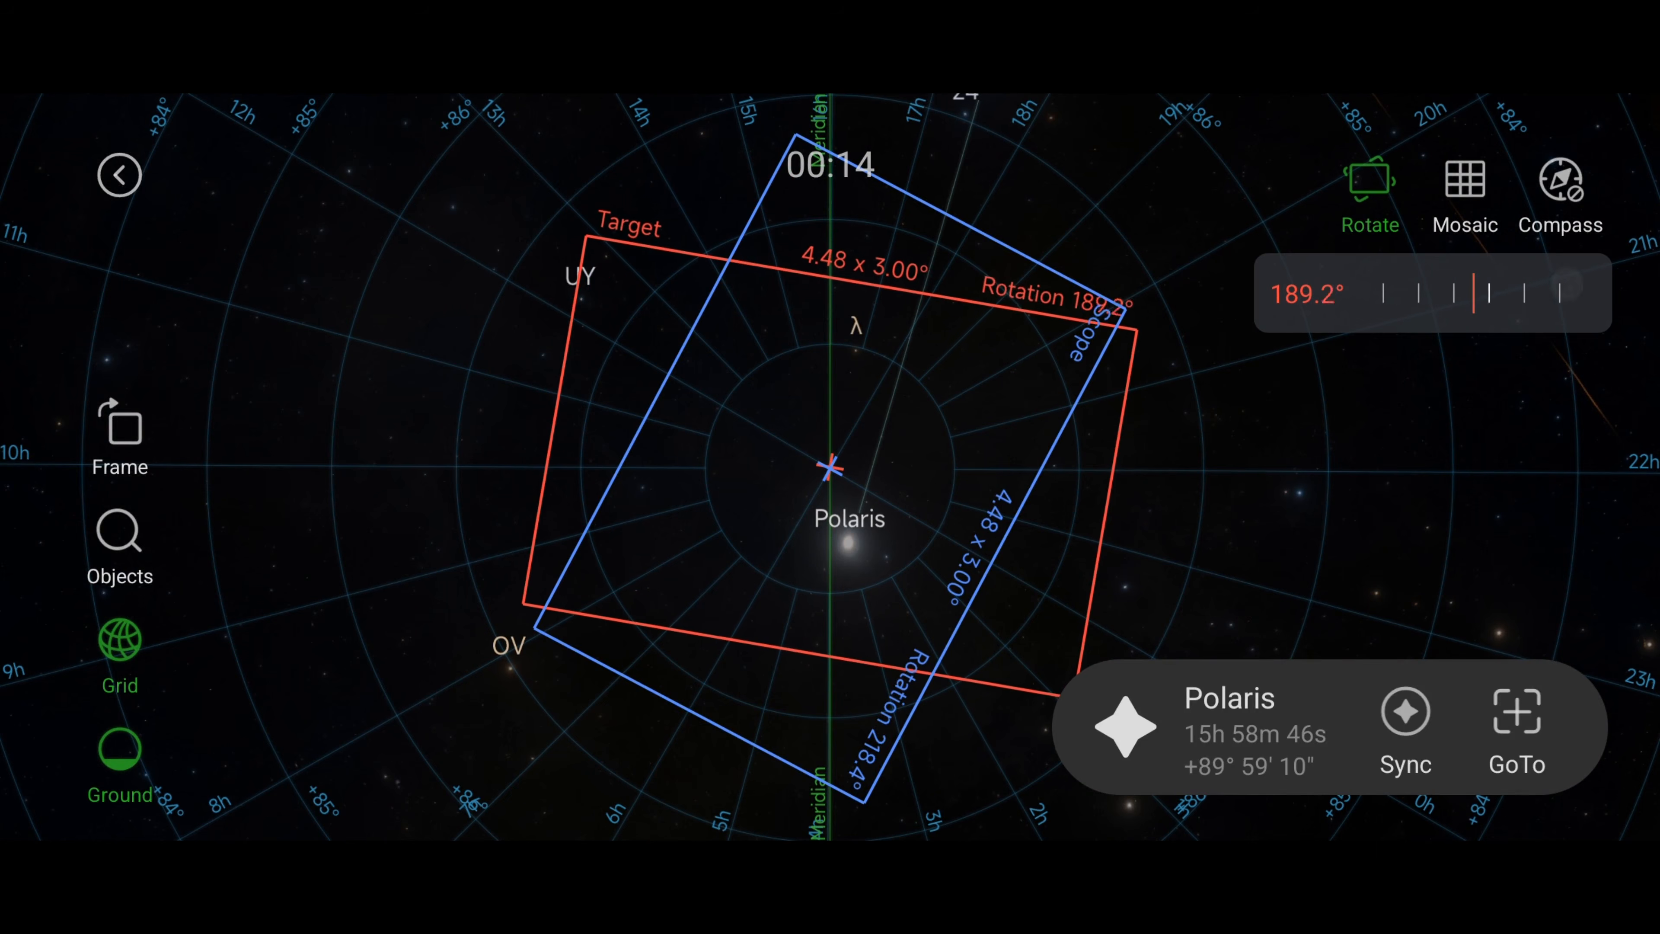
click(1395, 512)
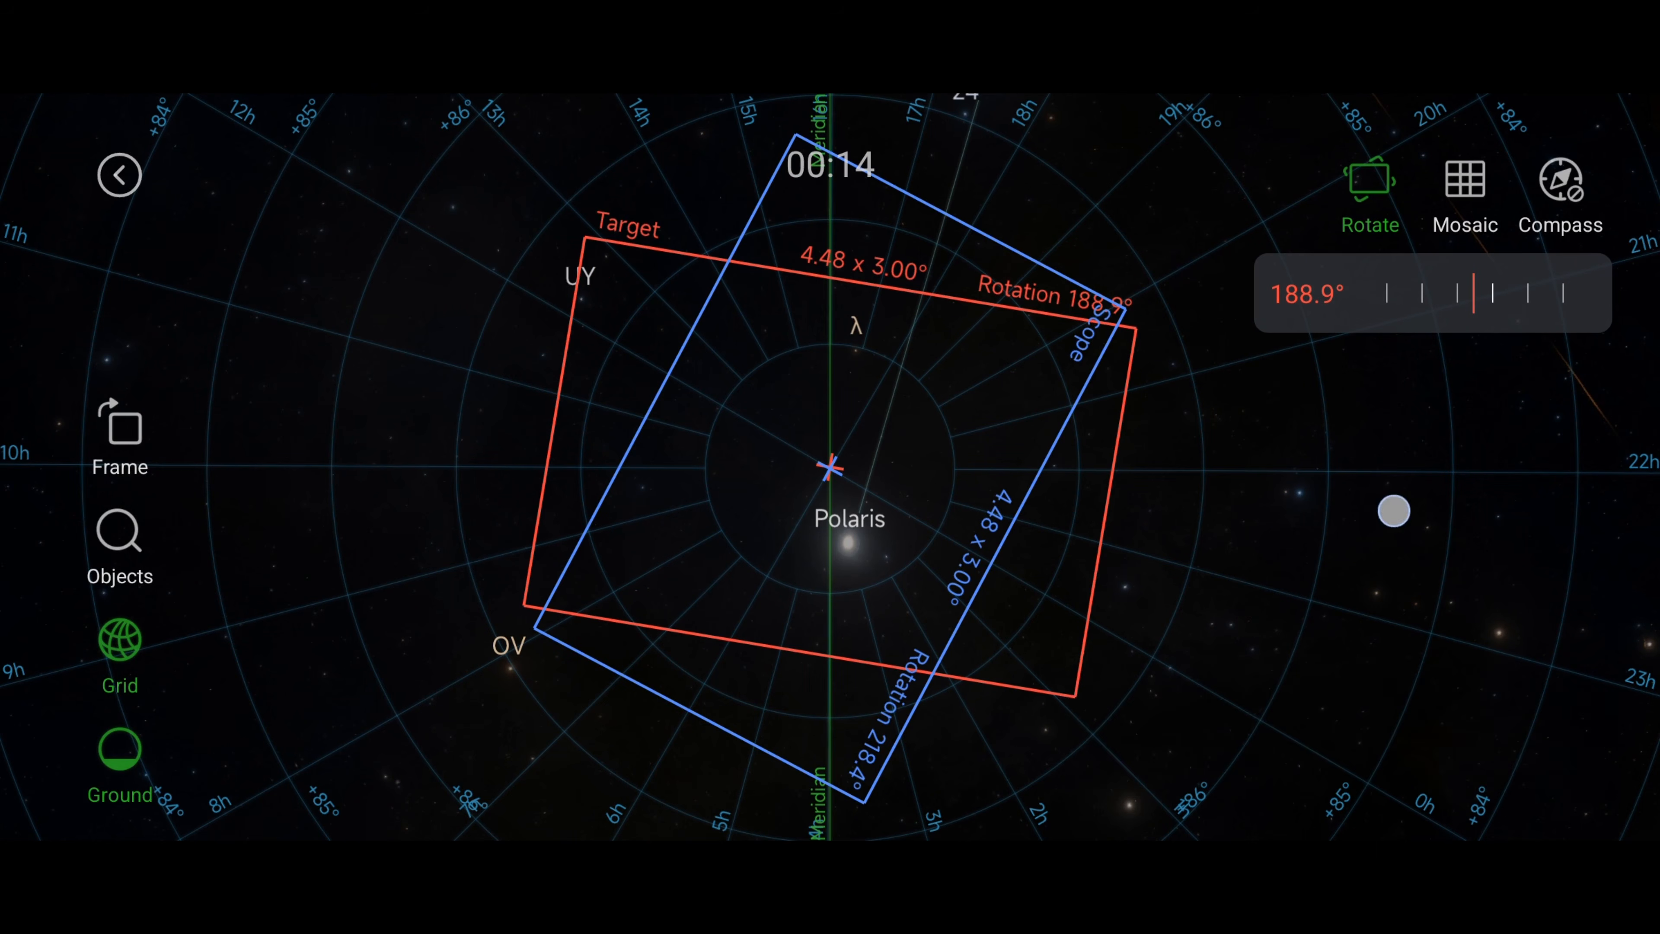
Step: Turn on the mosaic around Polaris with 4 panes in X and 2 in Y, and return to the preview
click(1464, 190)
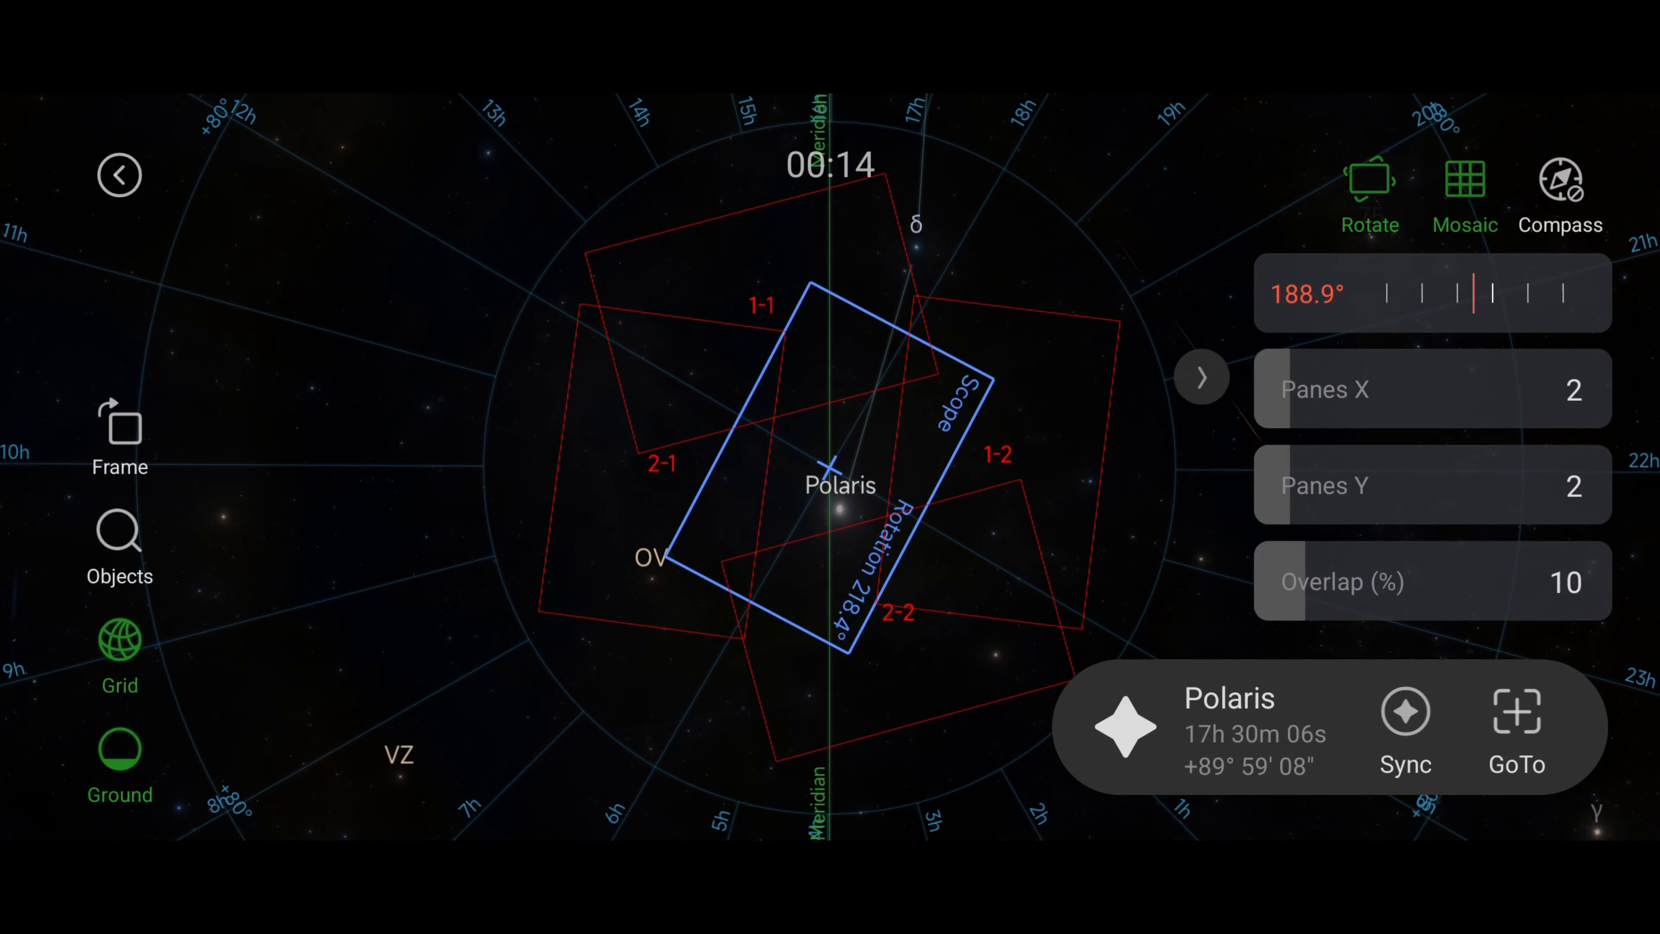
drag(1291, 389, 1342, 389)
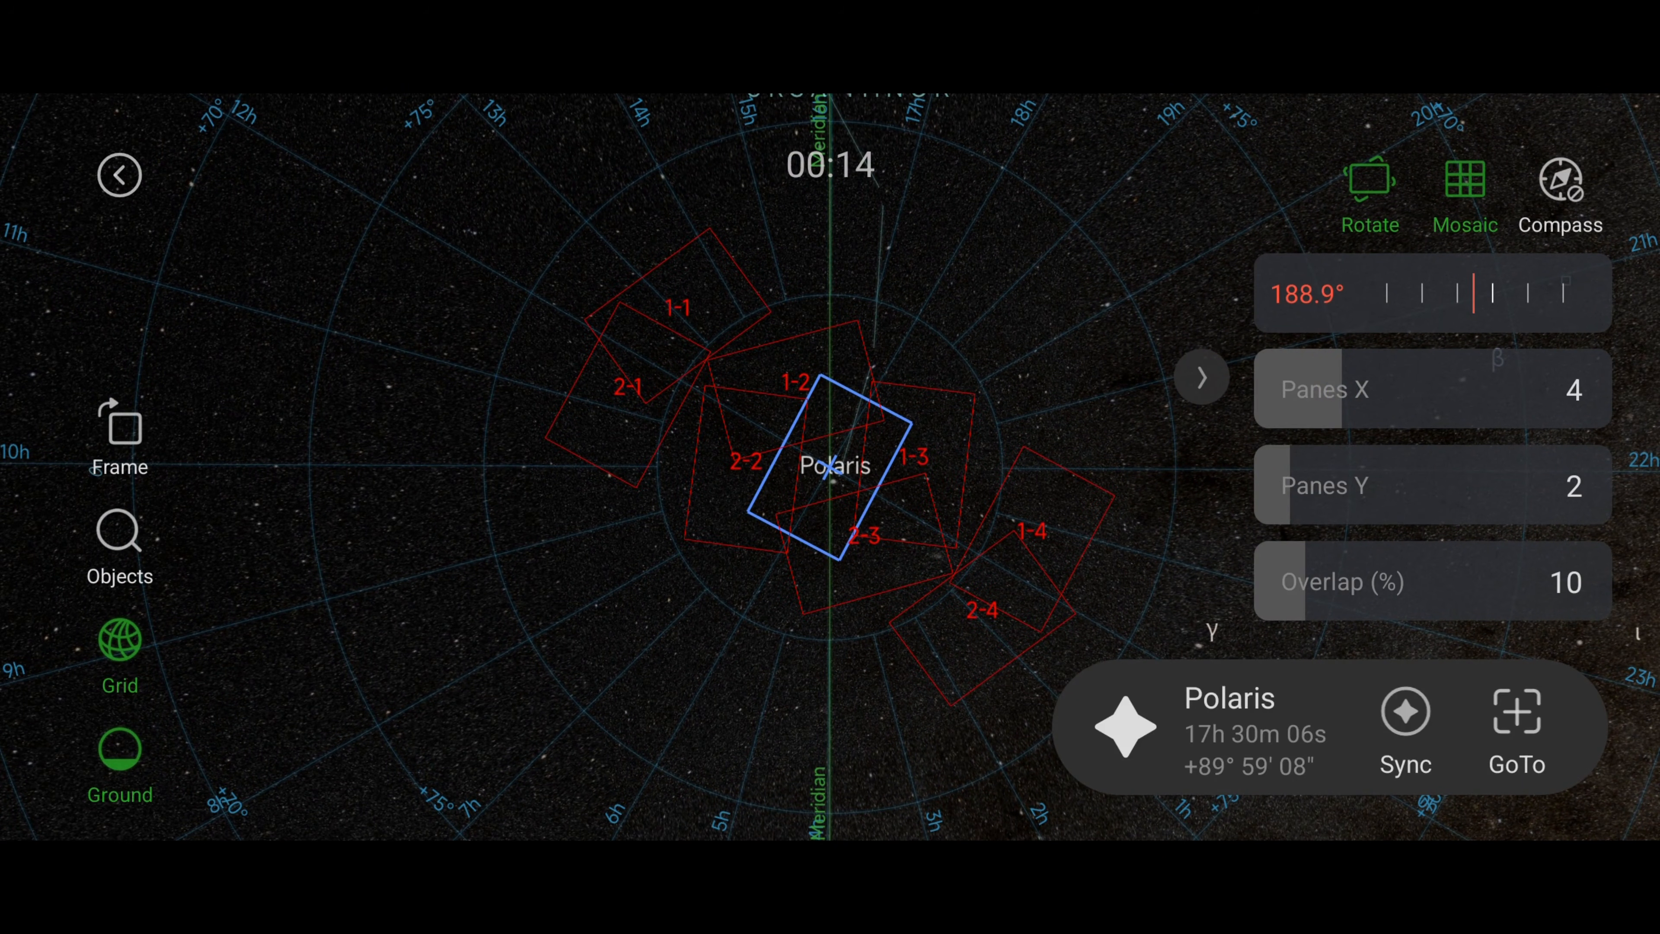
click(118, 175)
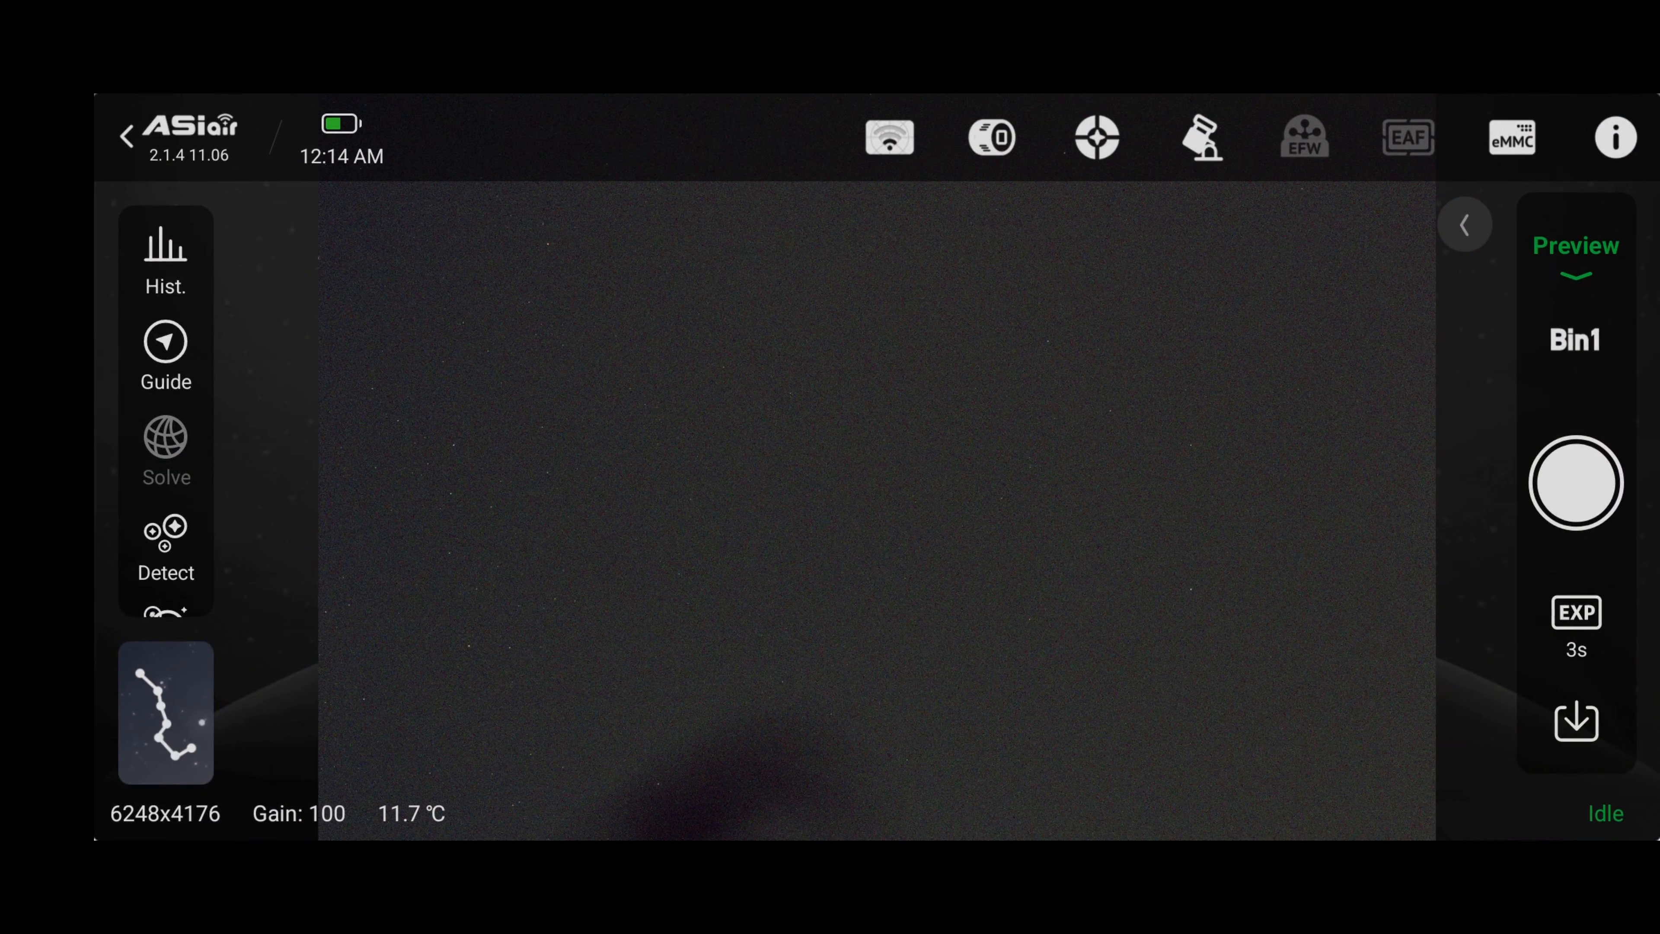
Step: Switch back to Plan mode and open the target overview of the "rhodeepspace" plan
click(1576, 251)
click(1360, 527)
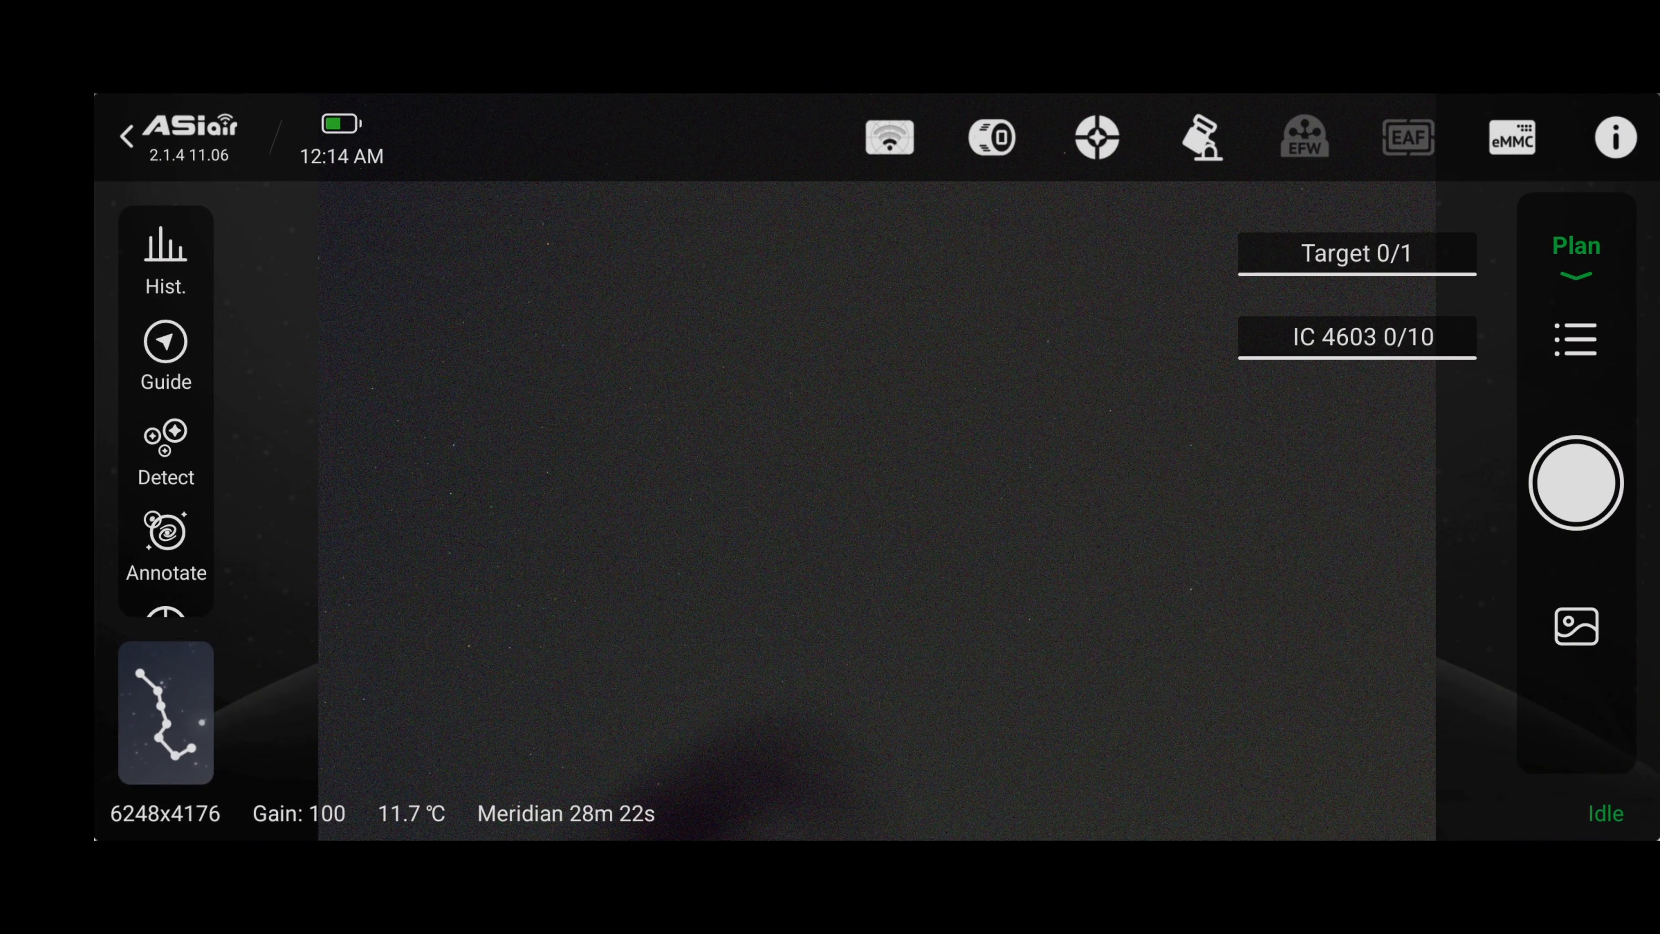
click(1576, 339)
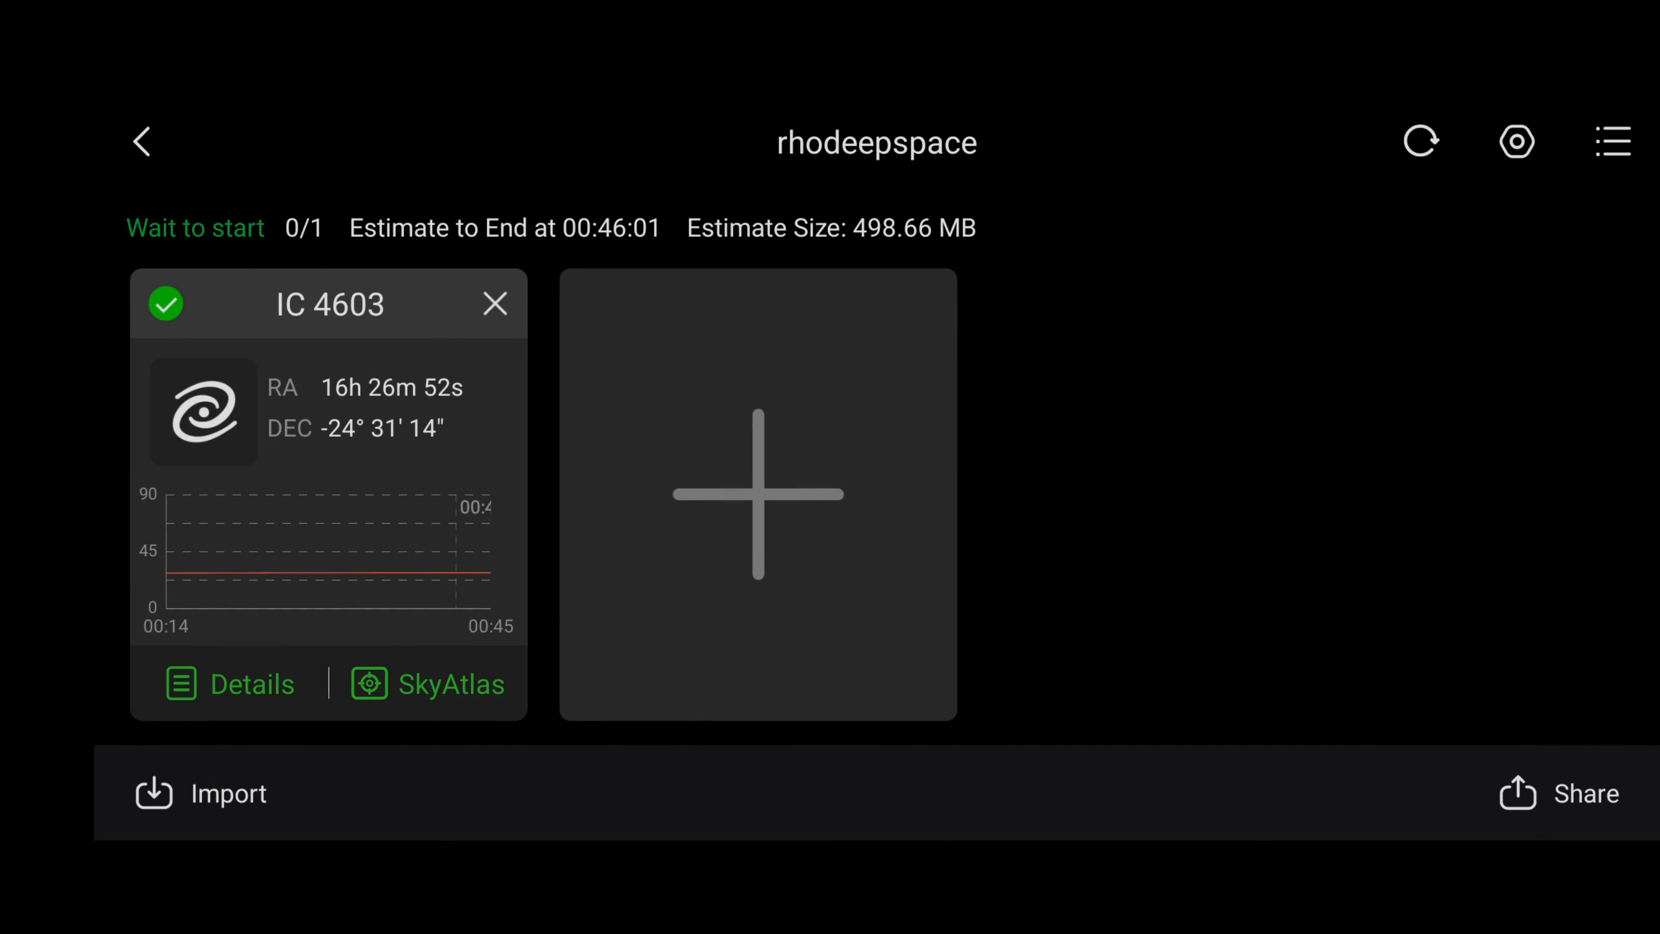
Step: Open the IC 4603 target in the sky atlas and set up a mosaic of 3 by 3 panes with 15% overlap
click(421, 667)
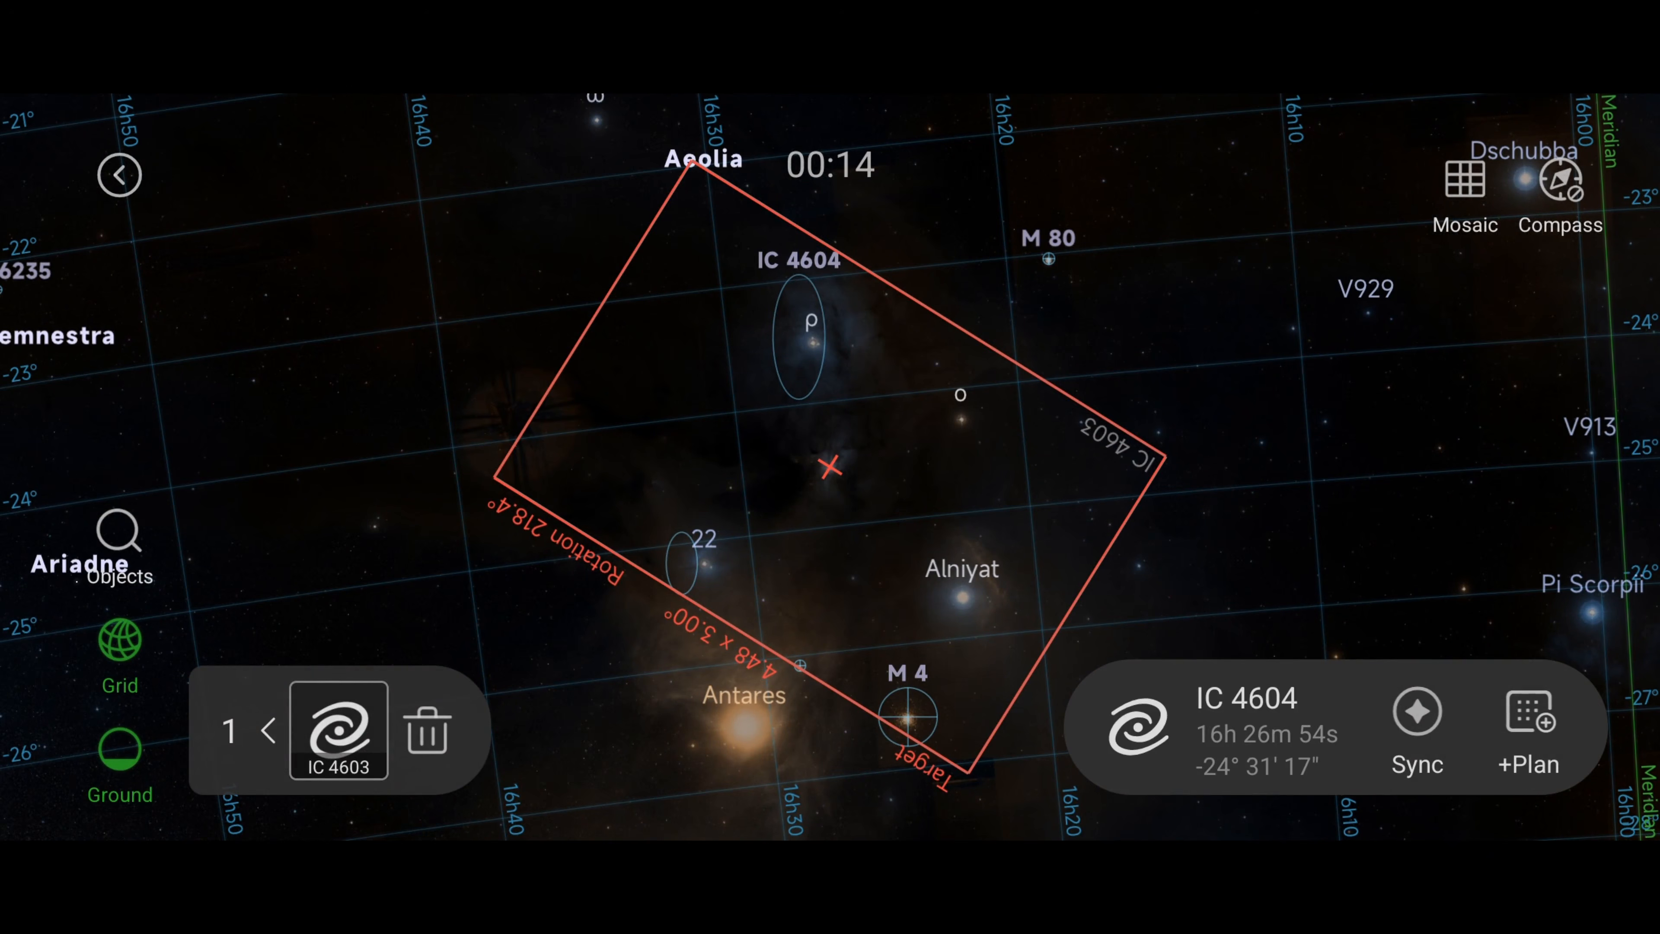
click(1464, 179)
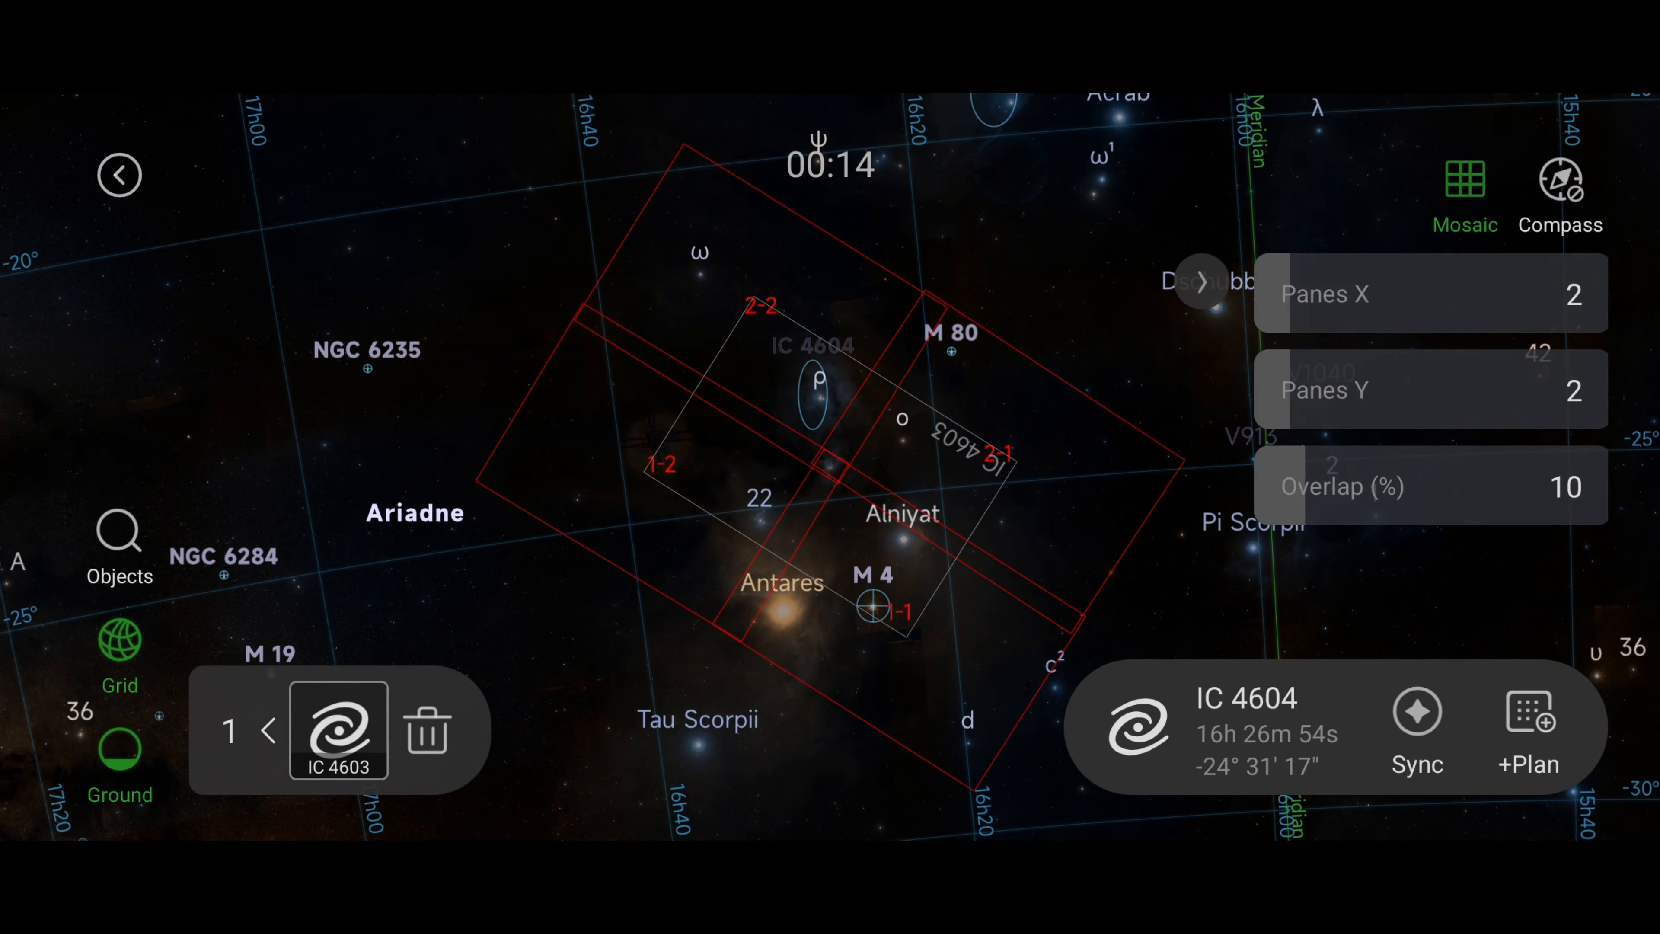
drag(1292, 293, 1310, 294)
drag(1291, 392, 1307, 396)
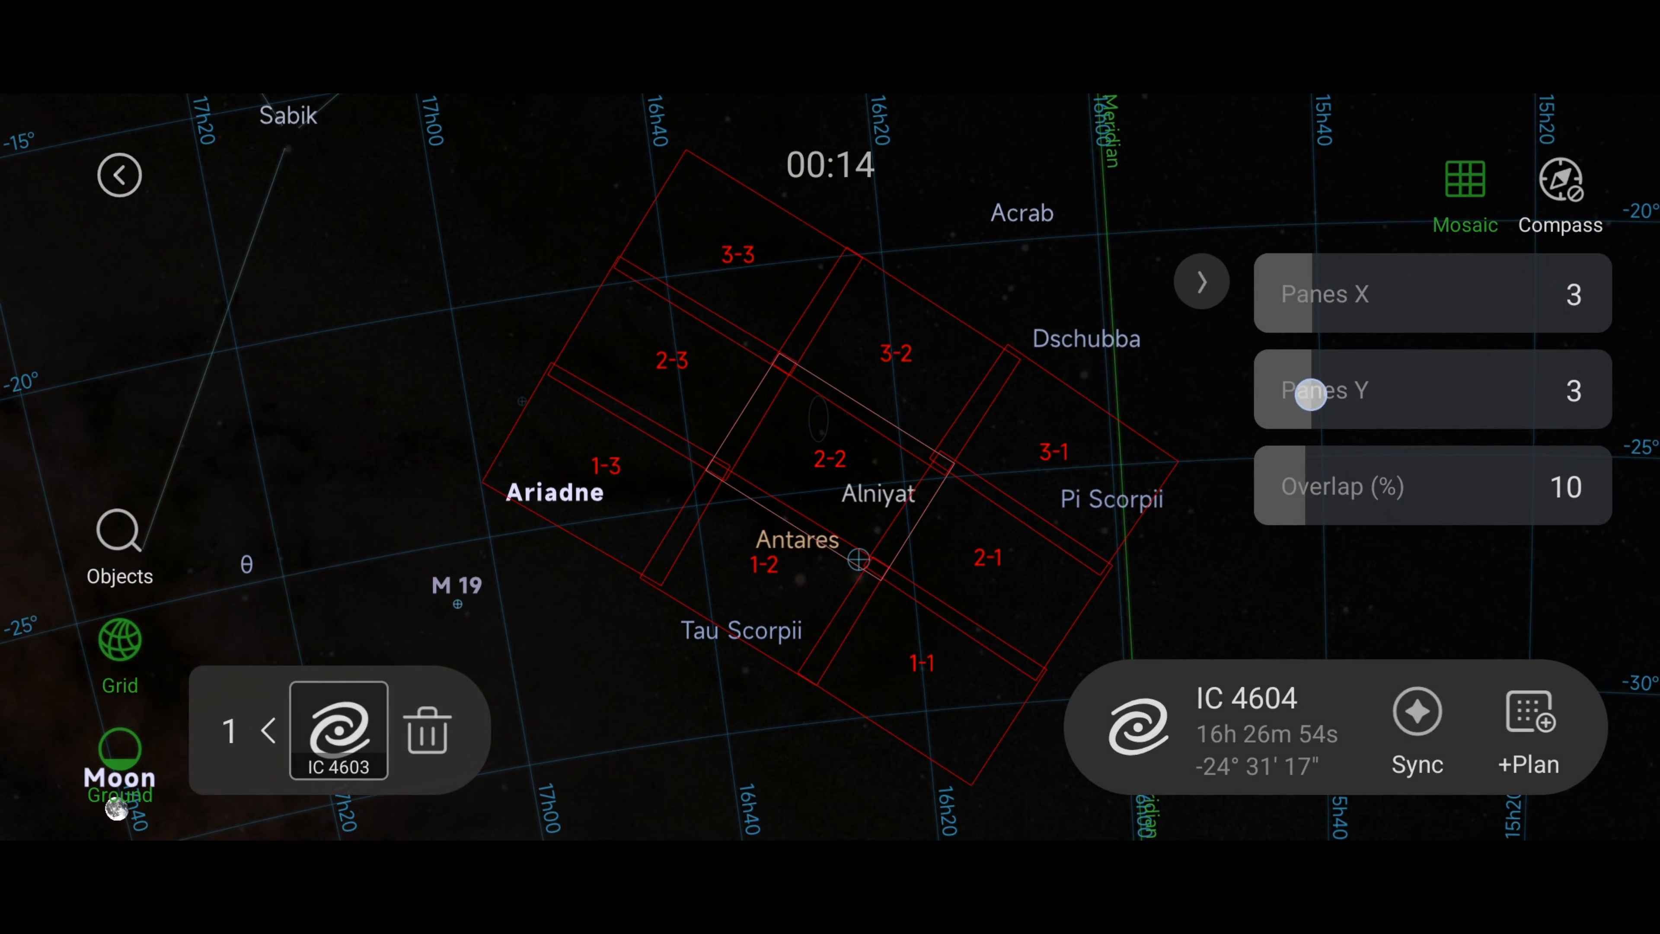
mouse_move(1304, 487)
mouse_down()
mouse_move(1517, 459)
mouse_move(1314, 514)
mouse_move(1331, 485)
mouse_up()
click(1327, 477)
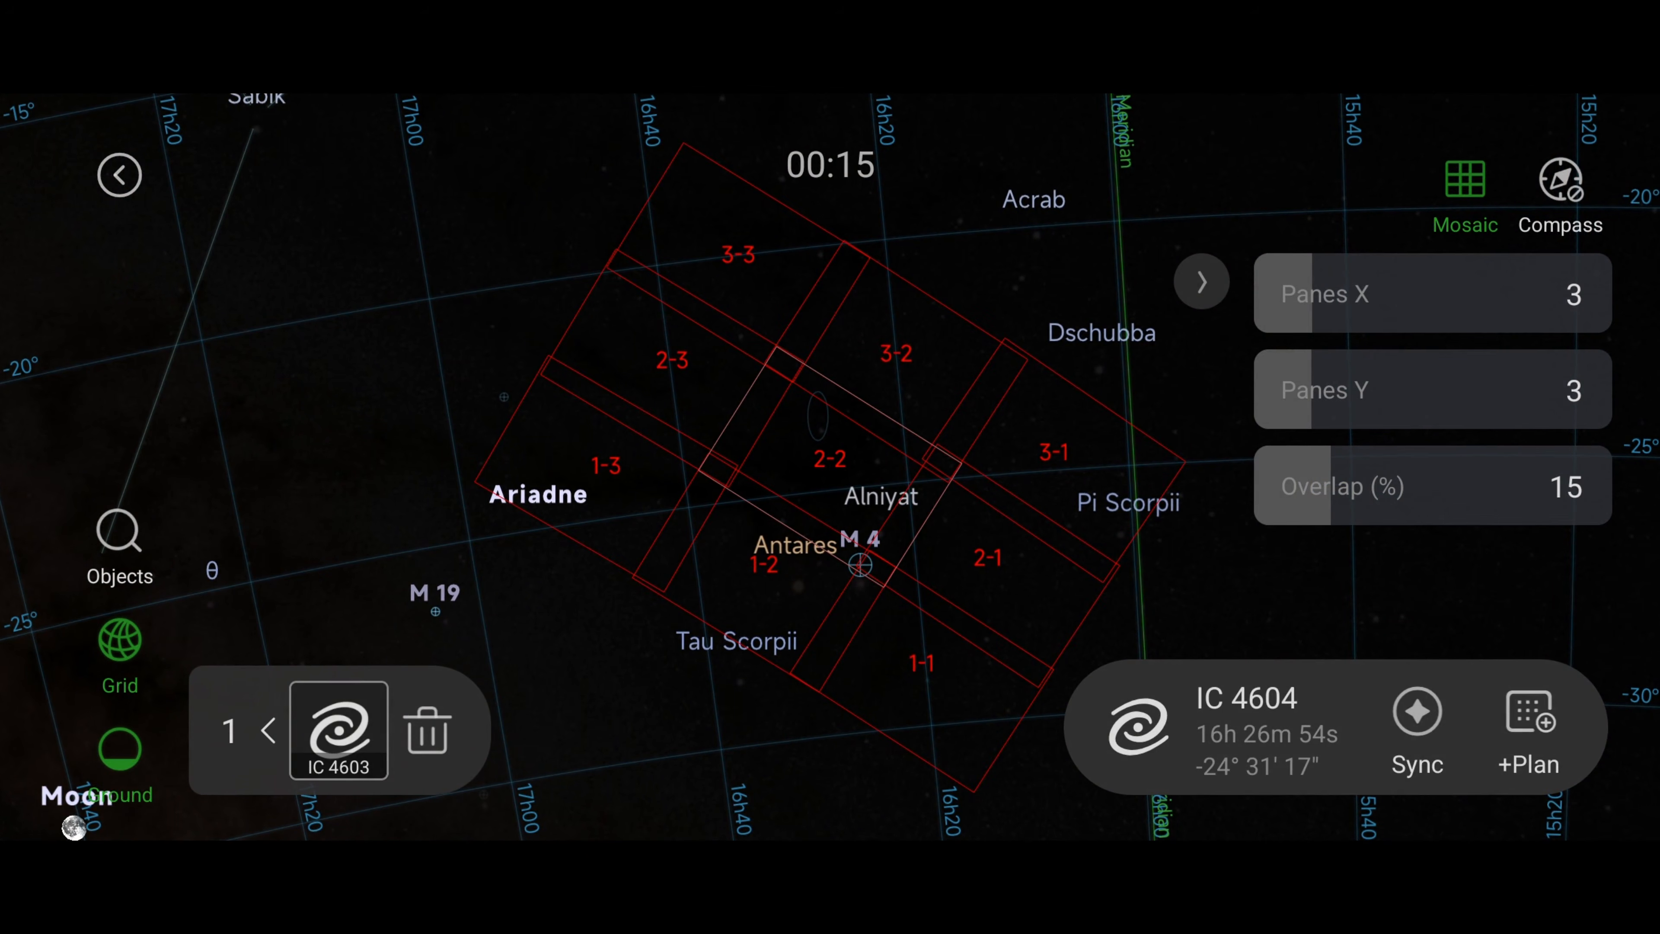
Step: Recentre the mosaic at about 16h 27m 37s, -24° 42' 52", add its panes to the plan and return to the target overview
mouse_move(1059, 511)
mouse_down()
mouse_move(1082, 482)
mouse_move(1037, 457)
mouse_move(1041, 491)
mouse_up()
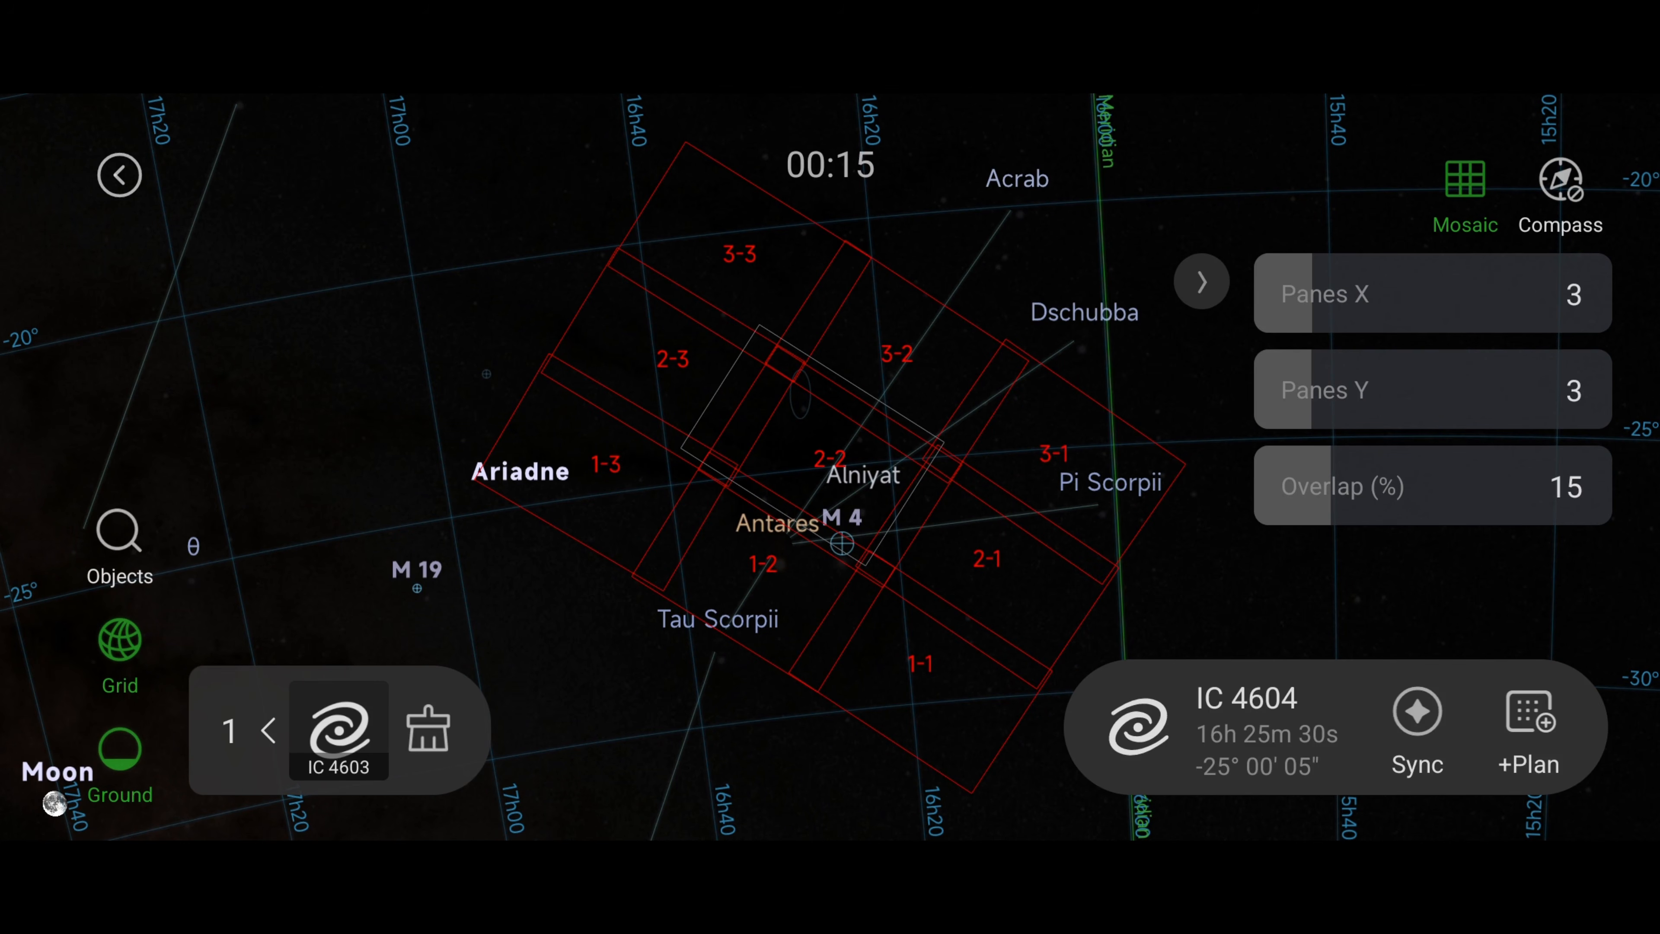
scroll(963, 555, down, 5)
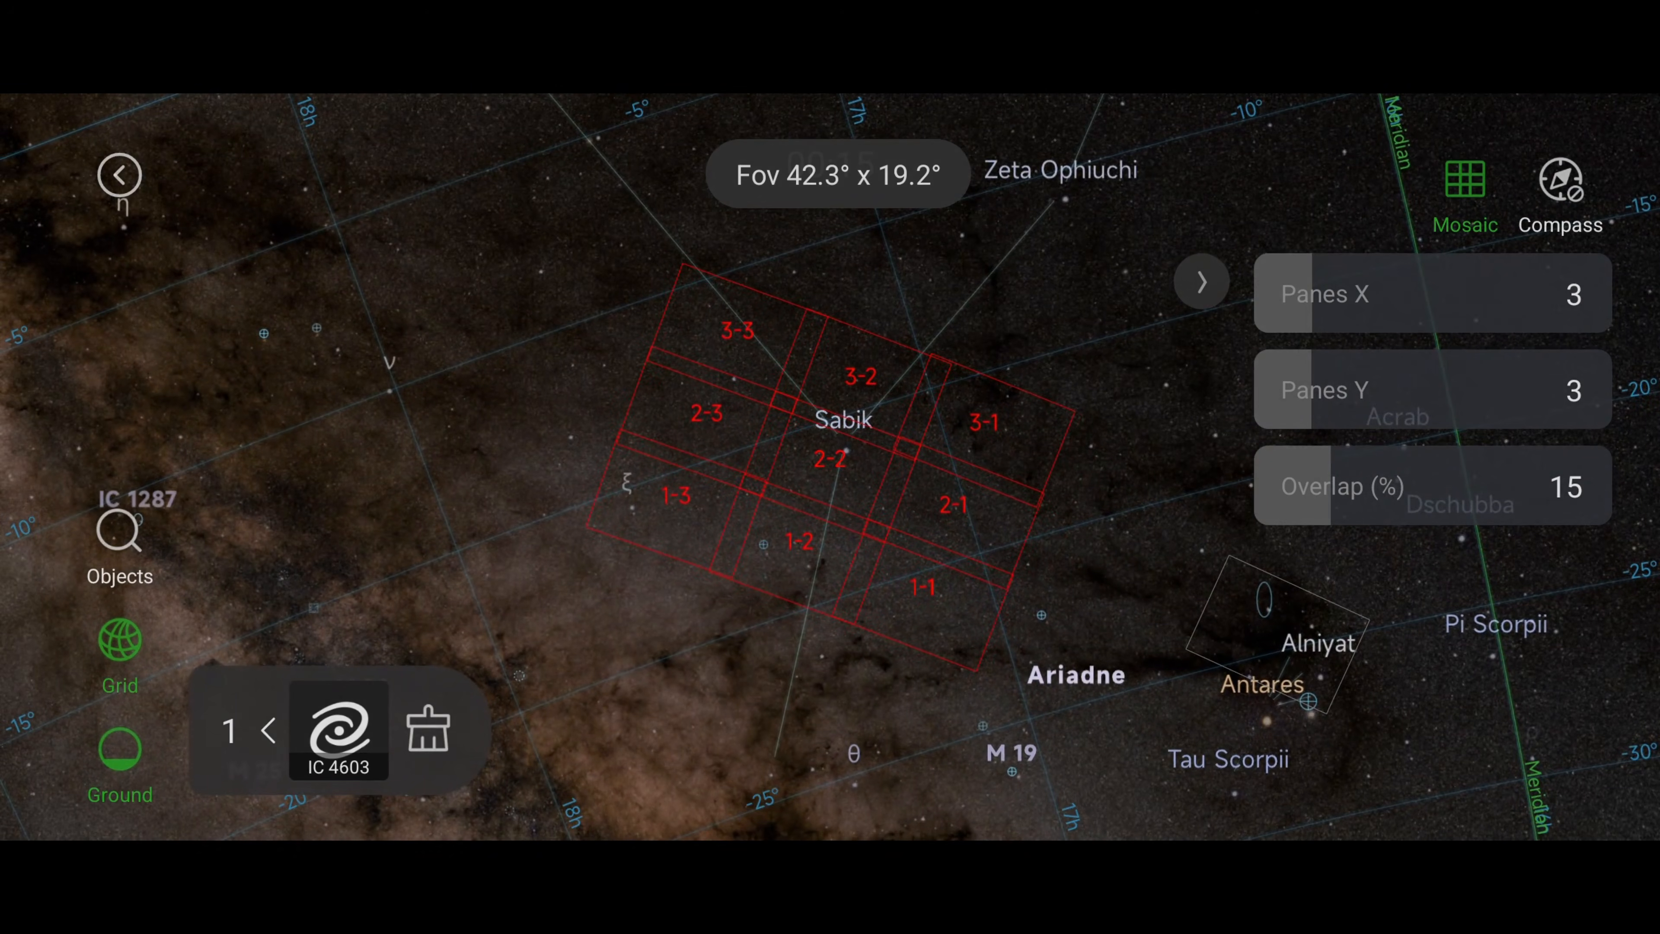
drag(1019, 524, 801, 451)
drag(974, 471, 834, 428)
drag(1019, 482, 1044, 428)
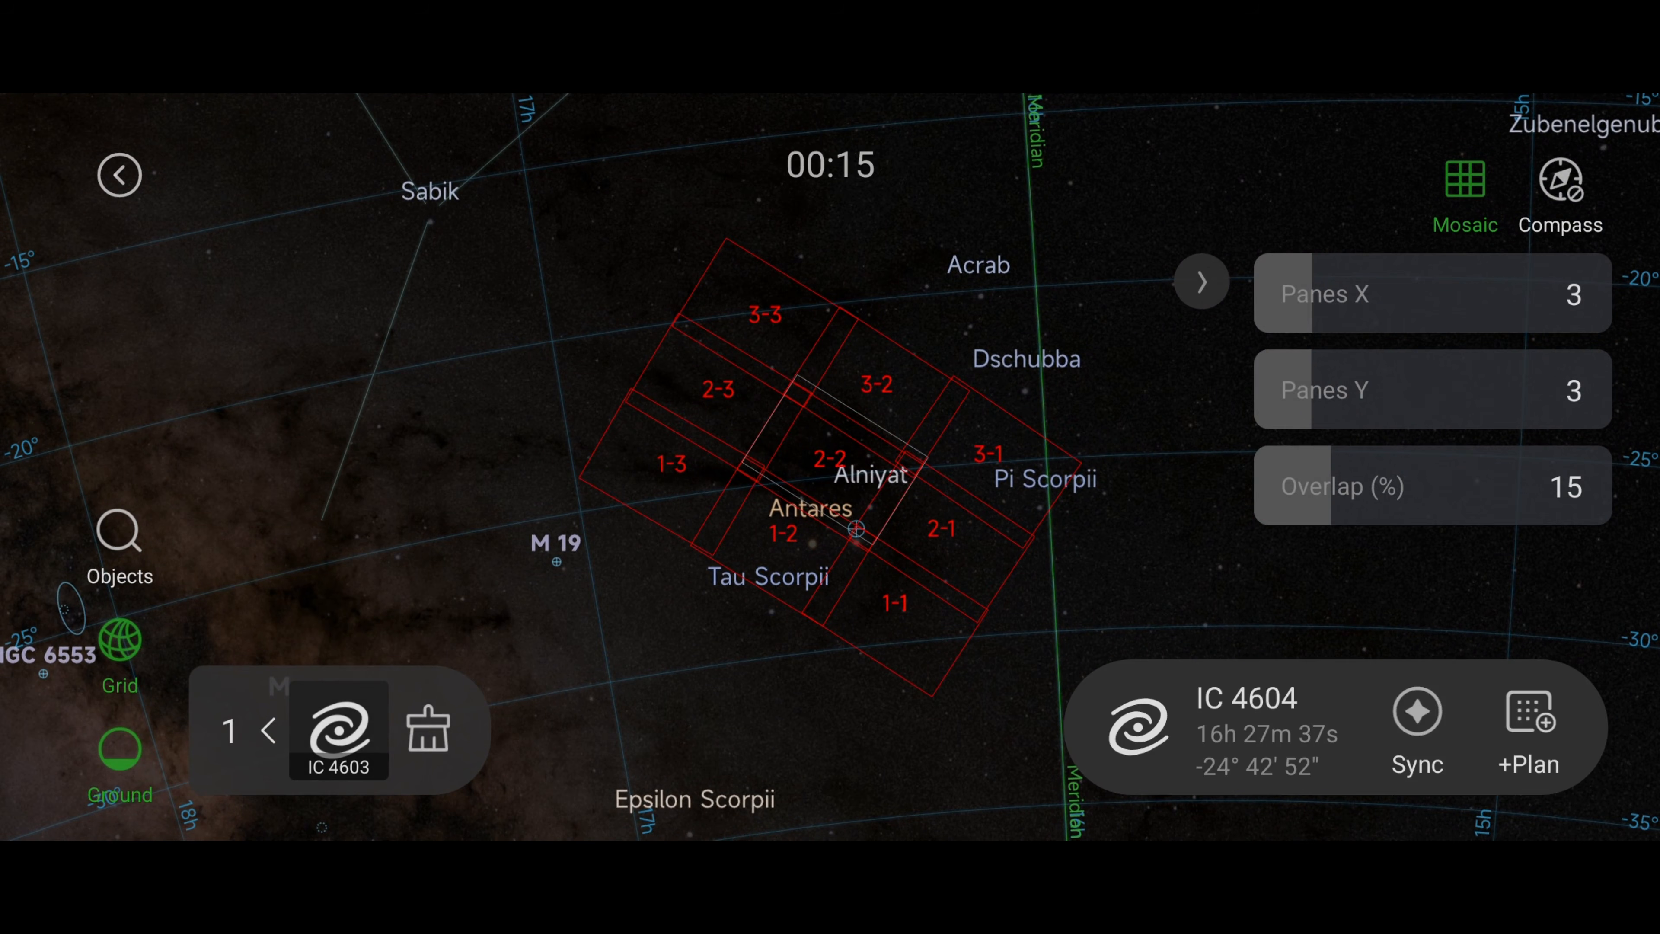
click(1530, 716)
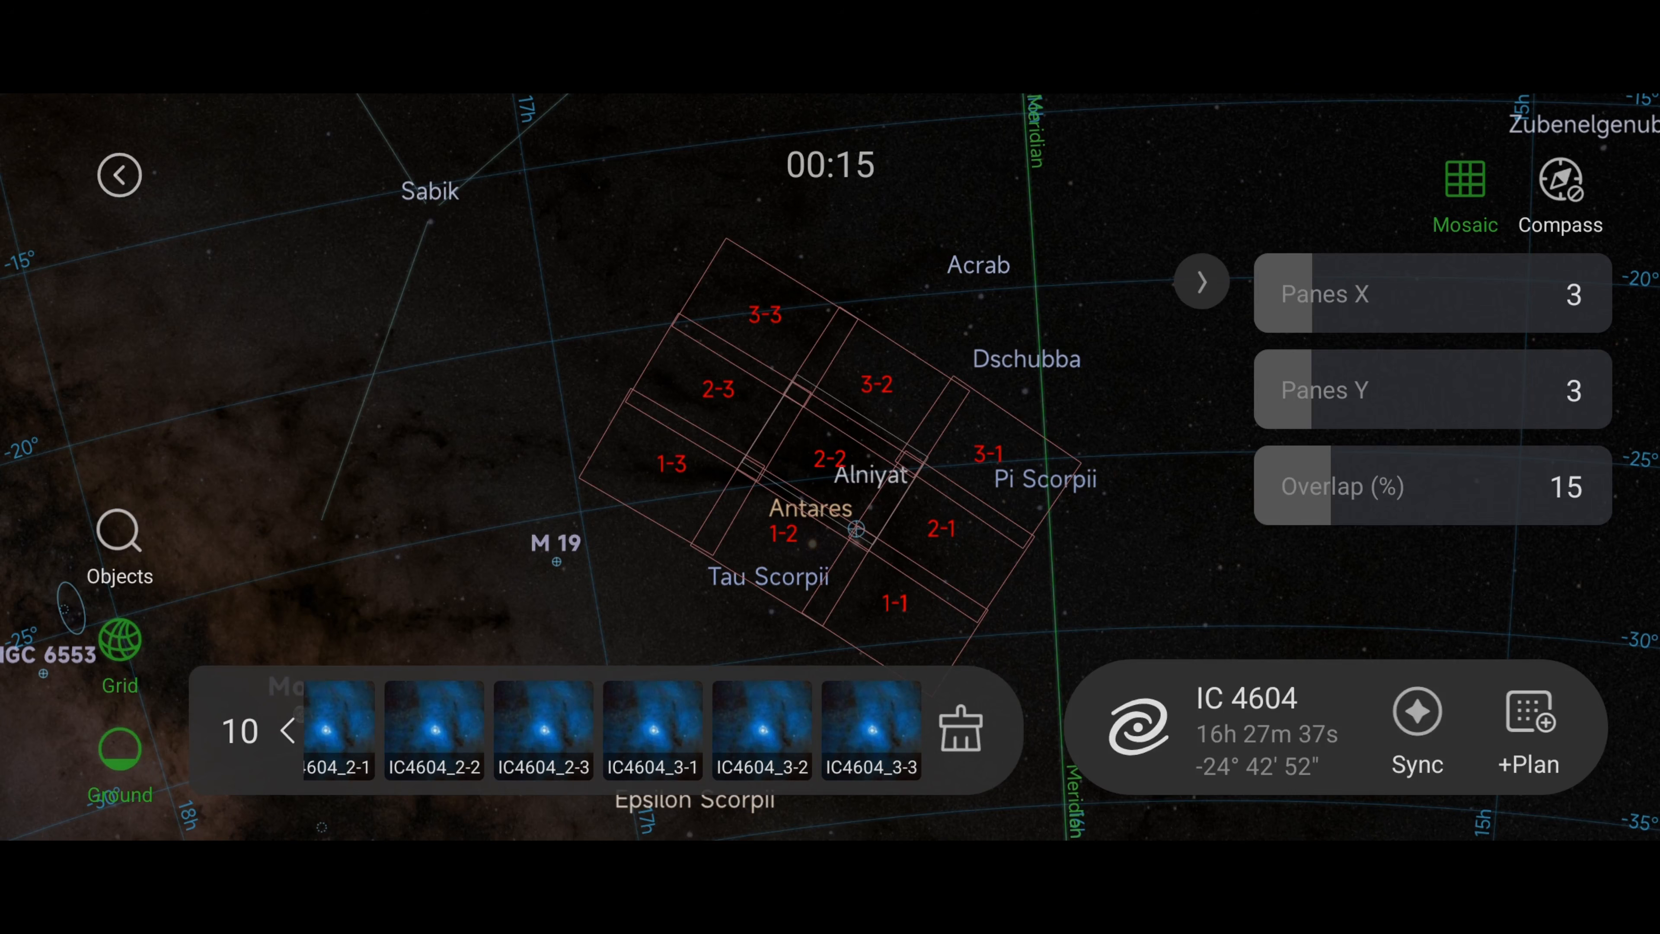
drag(526, 743, 784, 743)
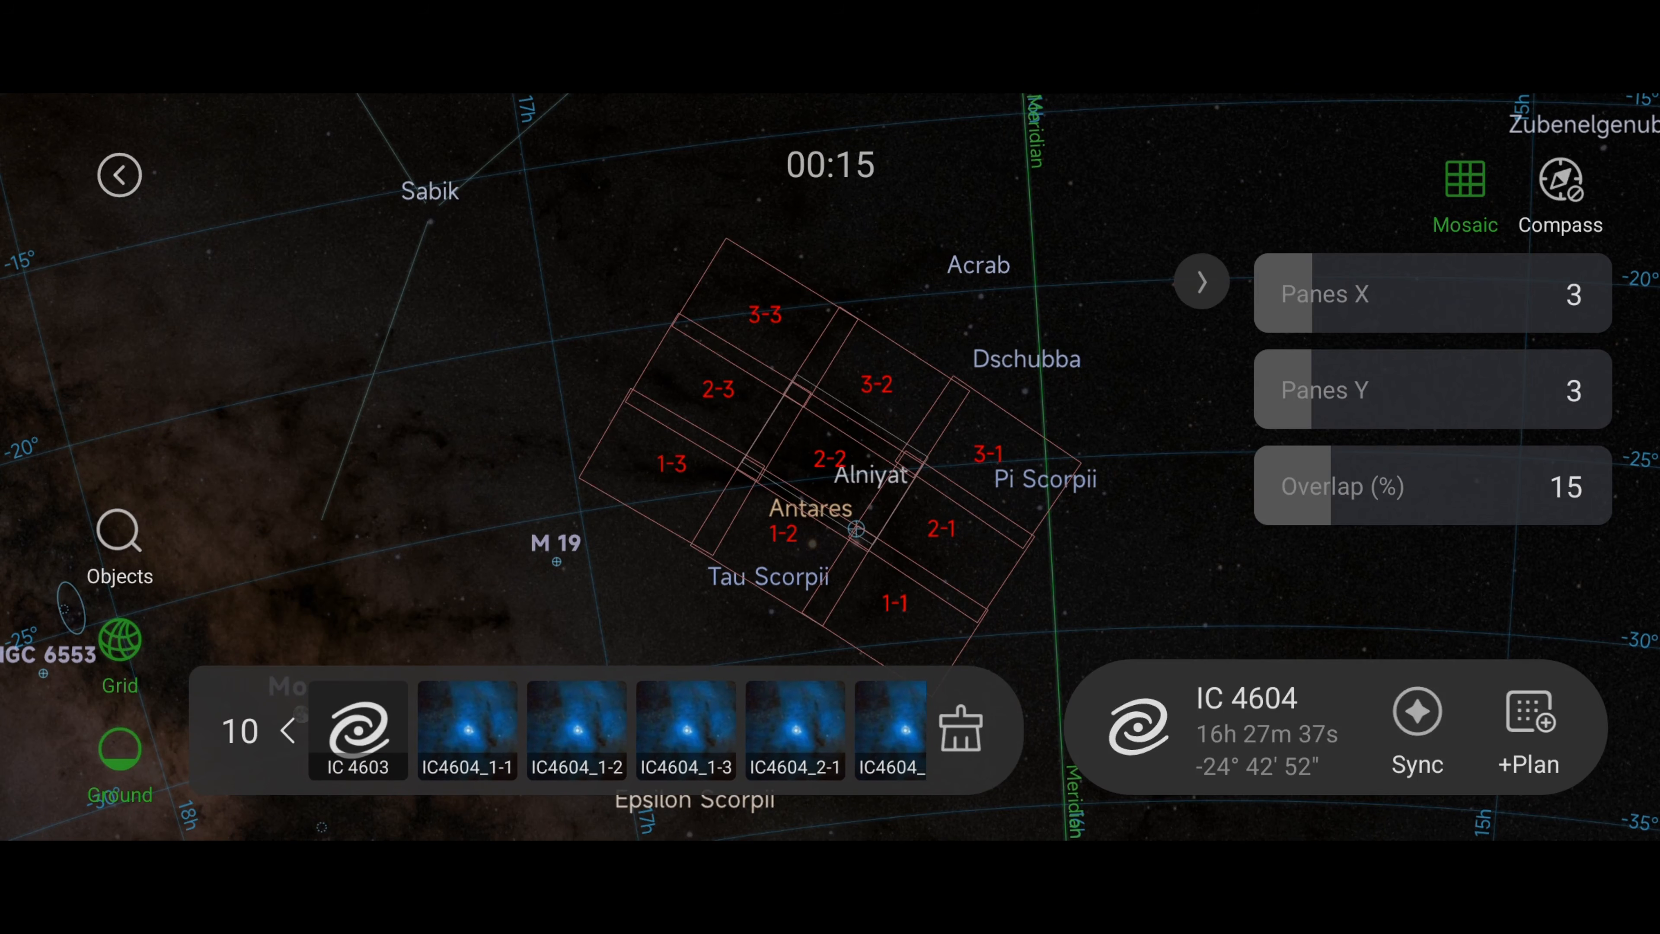
click(118, 171)
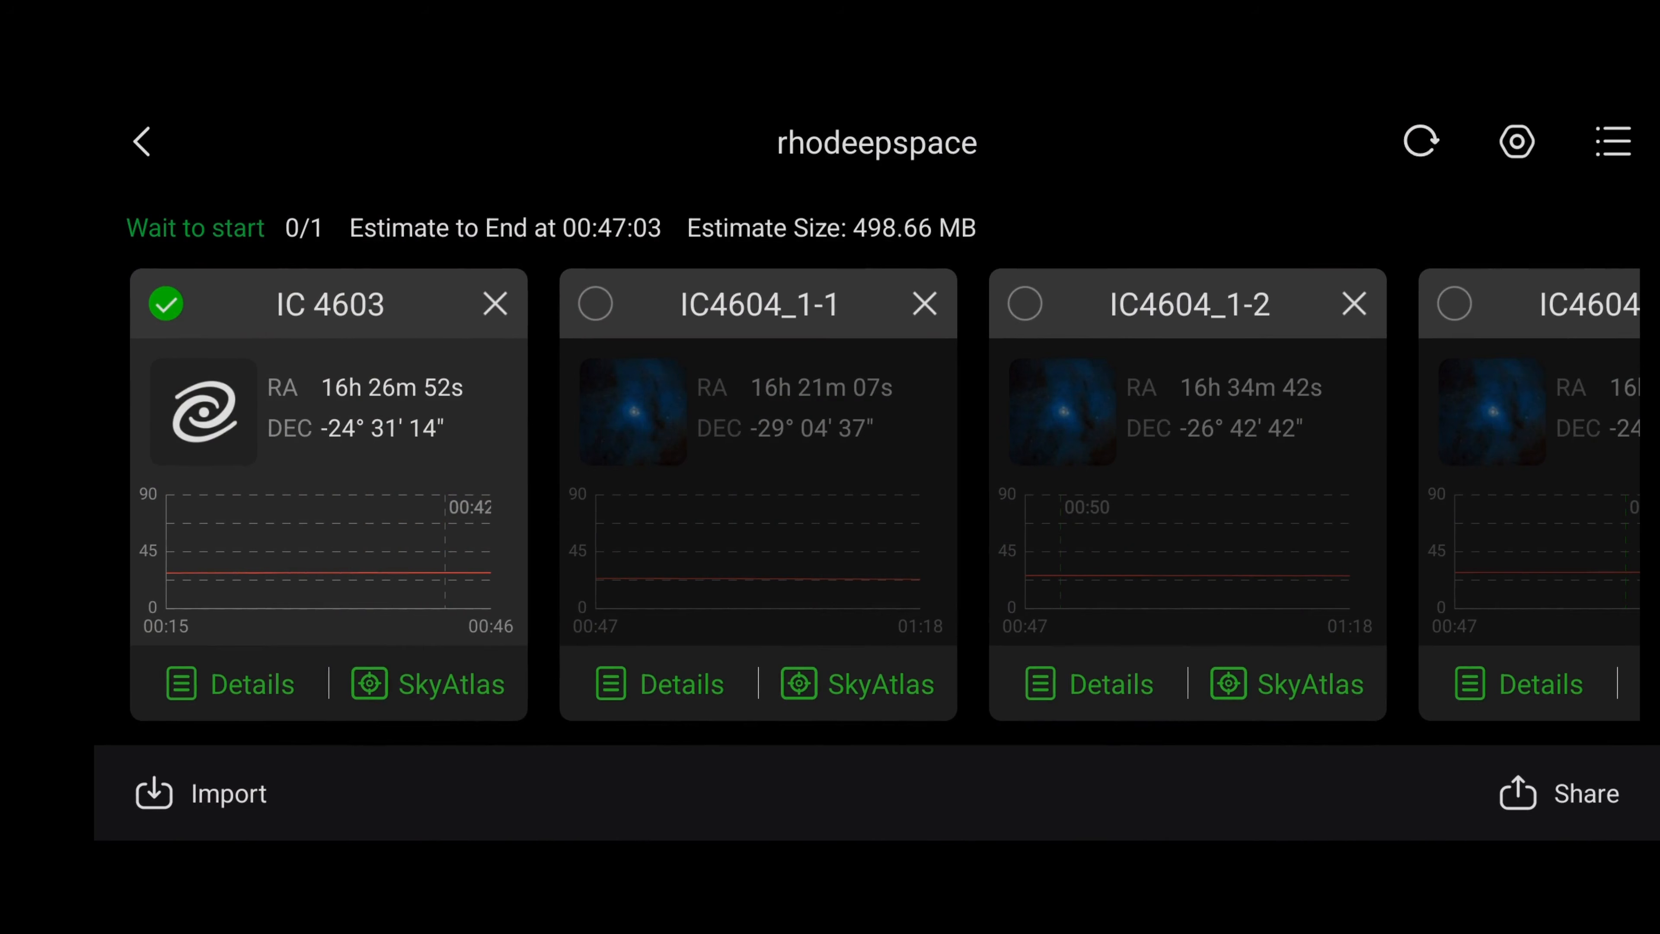
Step: Delete the single IC 4603 target from the "rhodeepspace" plan
click(481, 335)
click(495, 304)
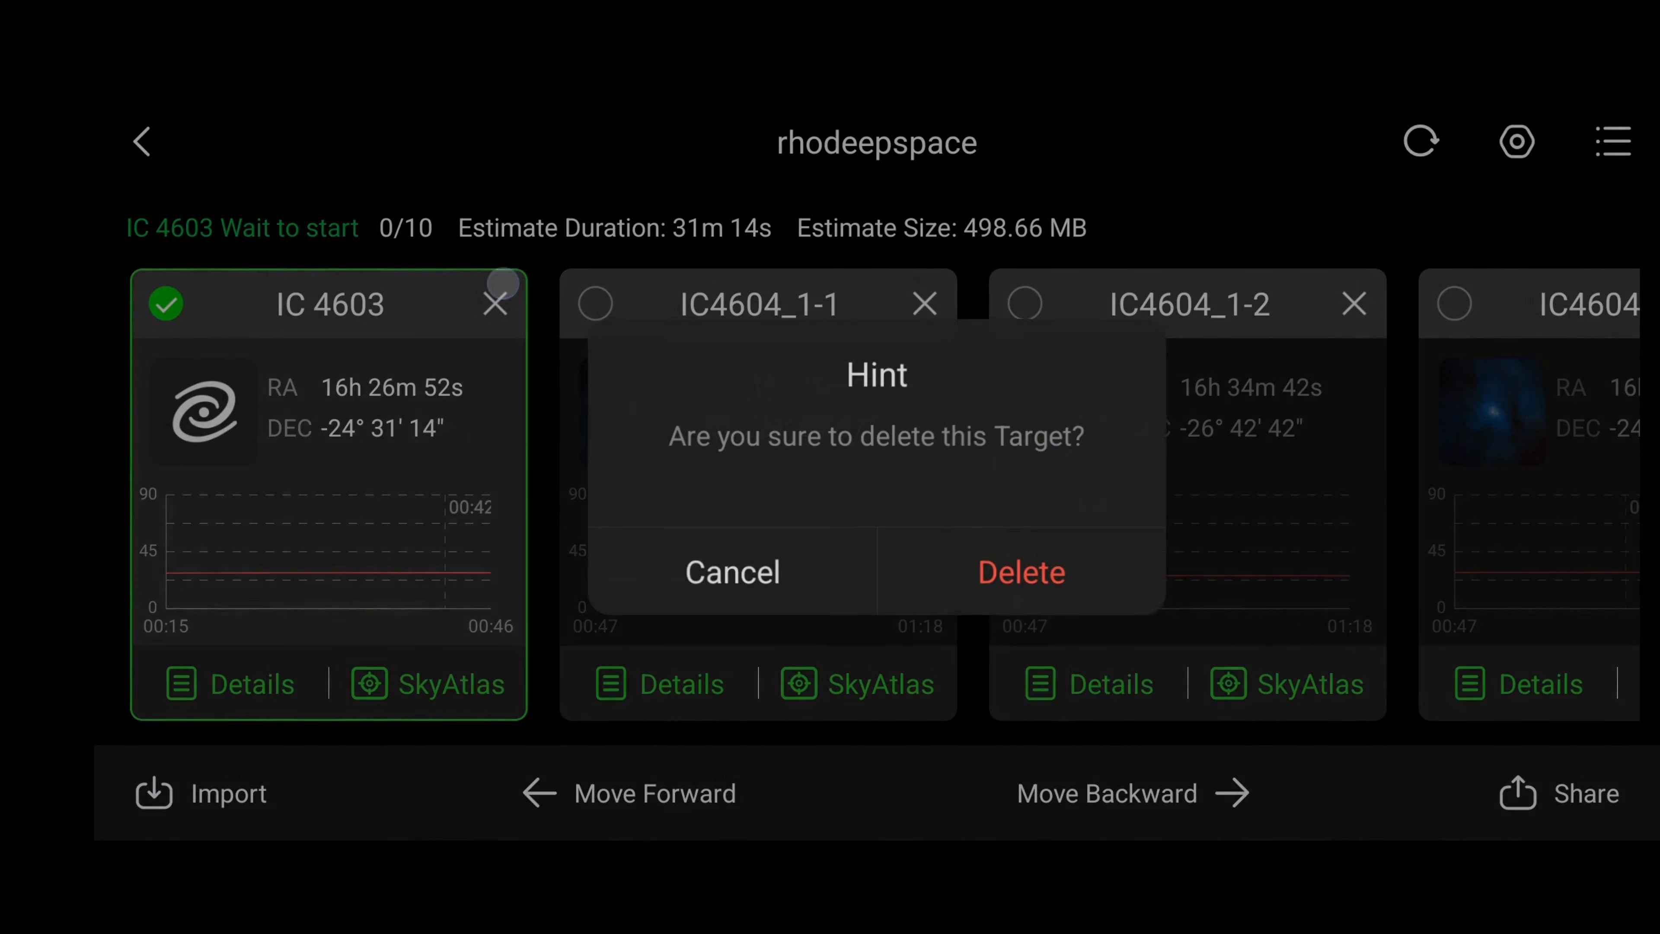
click(1062, 593)
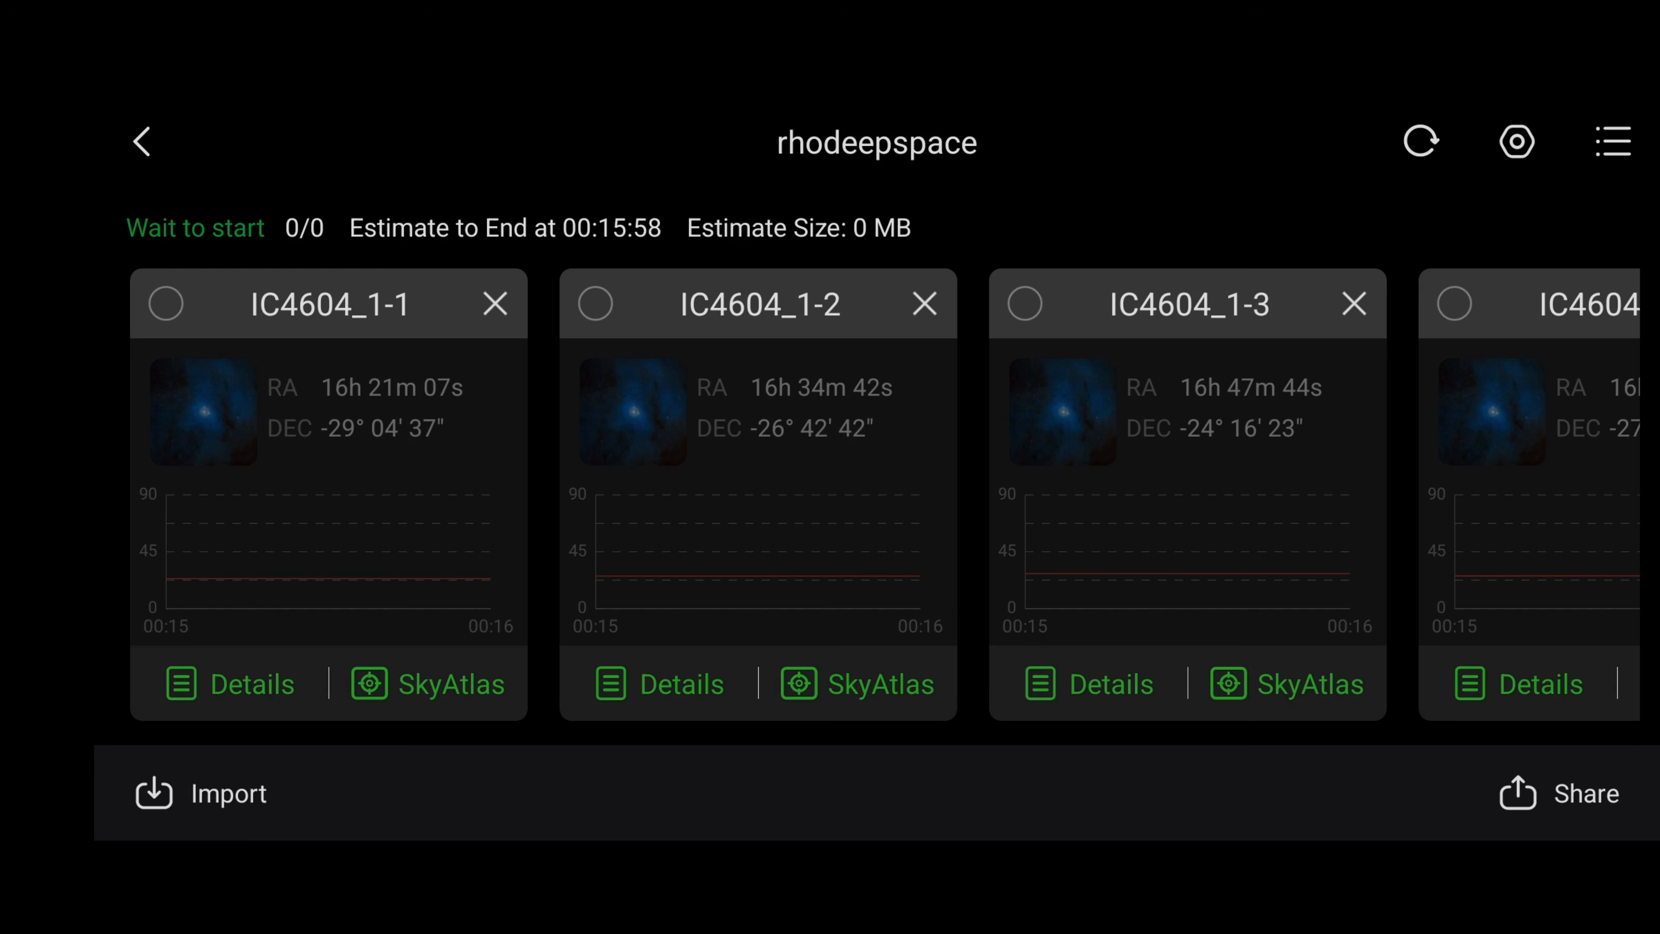
Step: Review the mosaic targets and give IC4604_1-1 a Light sequence of 10 exposures of 180 s, Default Gain, Bin1
drag(1460, 561, 259, 636)
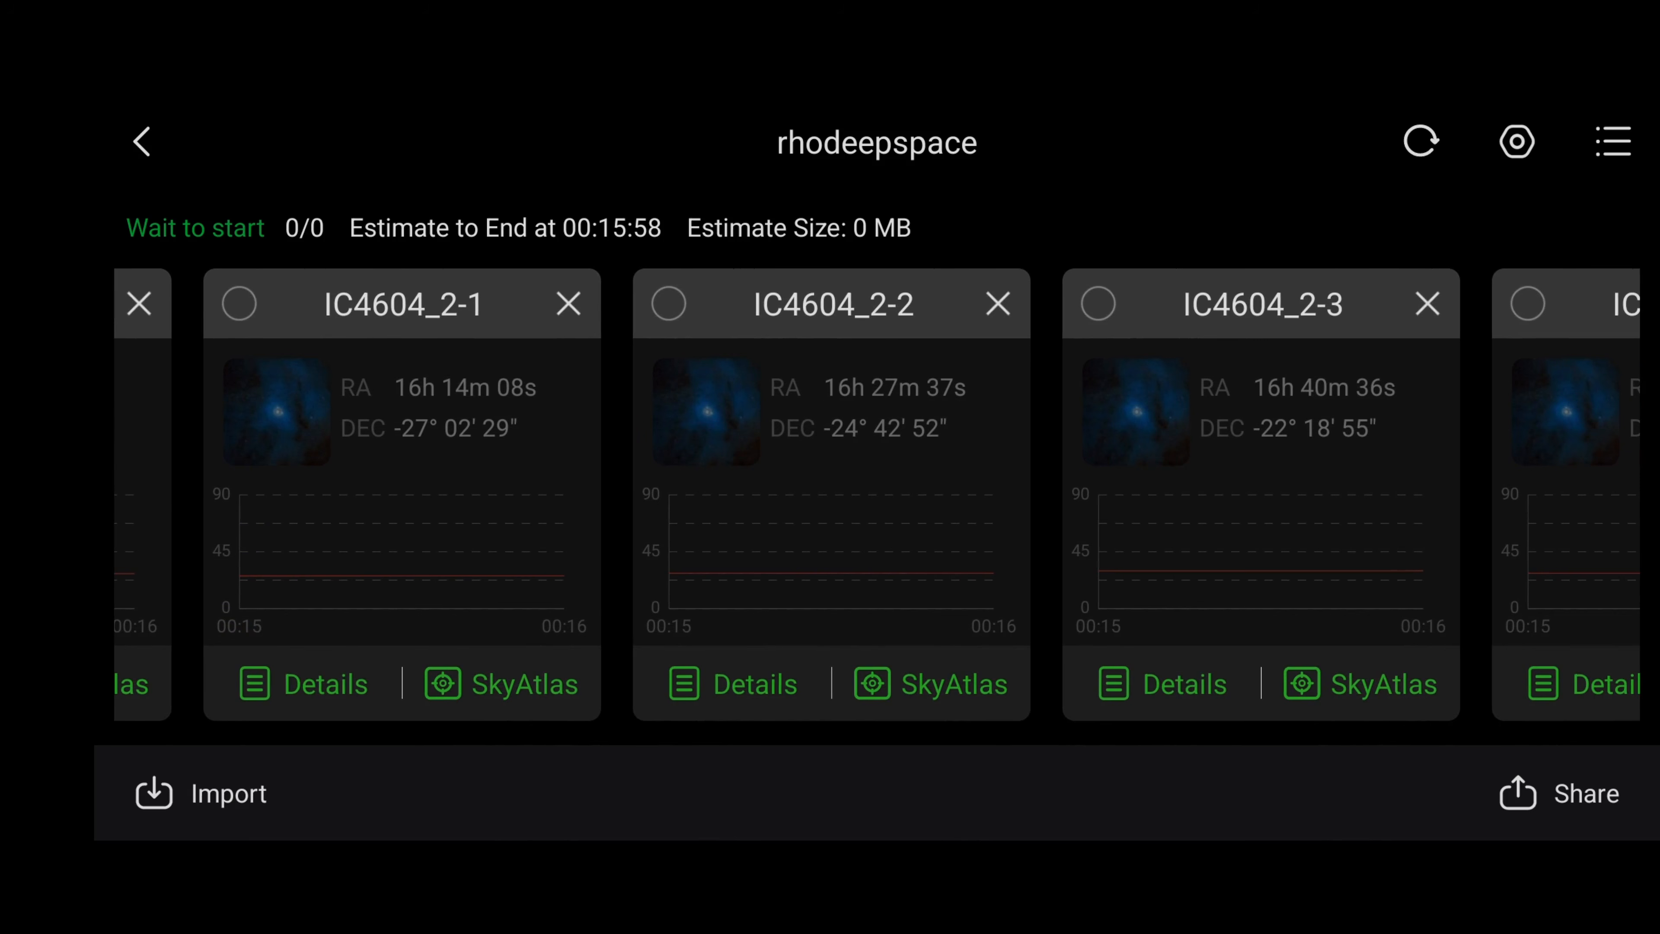
drag(1350, 627, 98, 667)
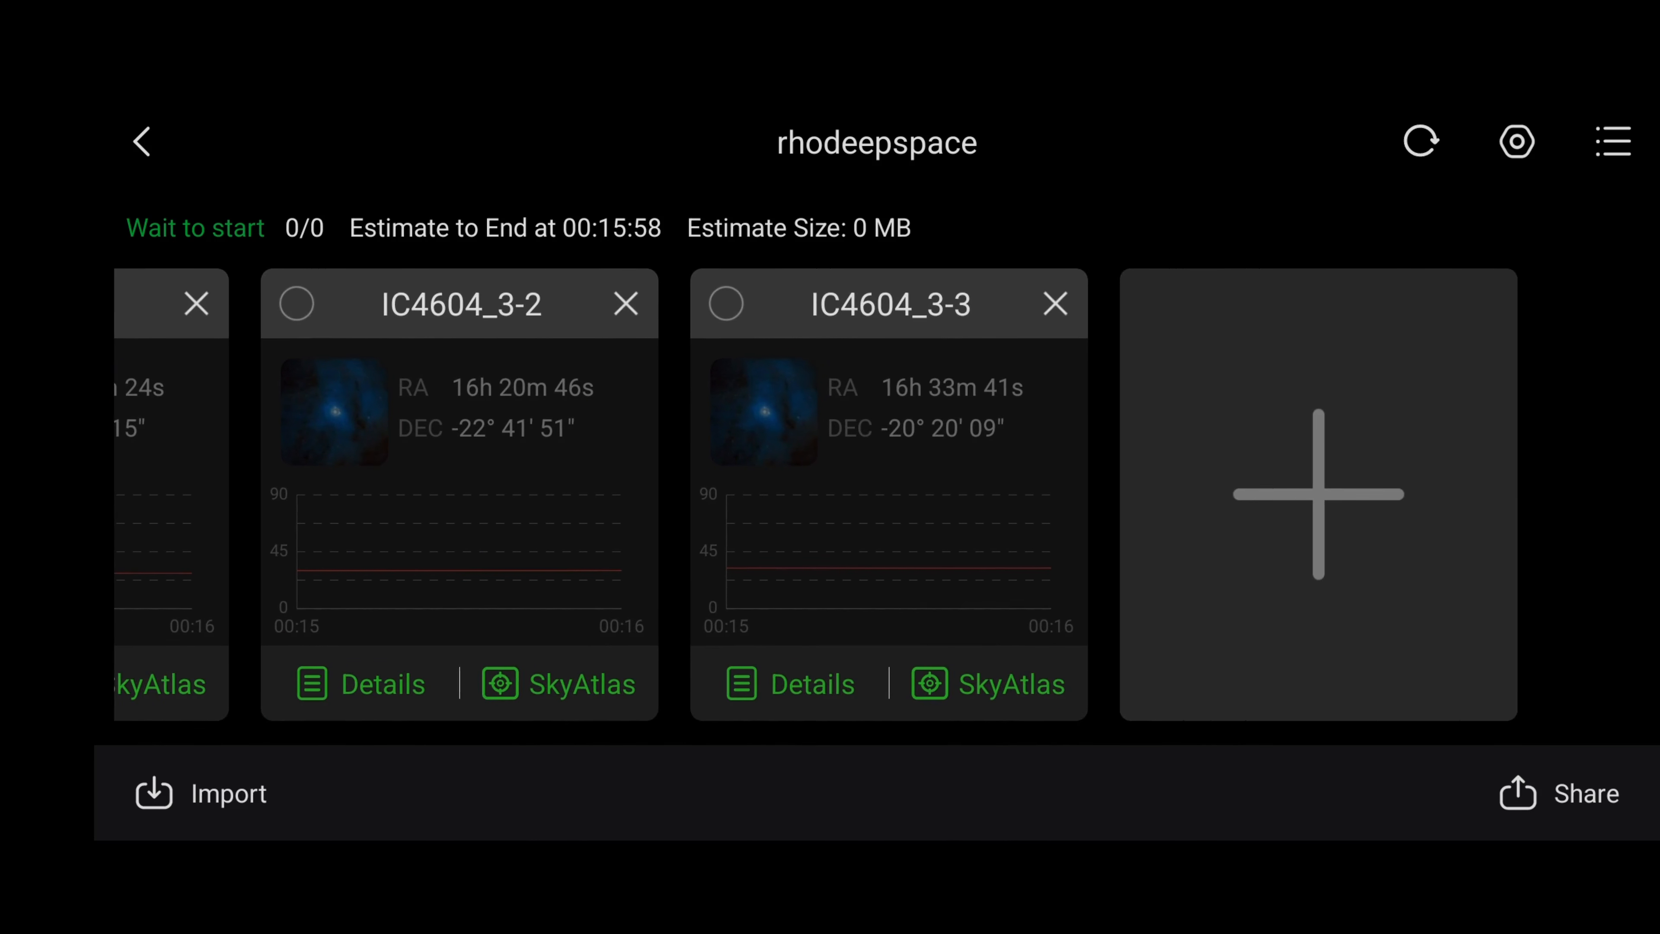
drag(705, 631, 949, 630)
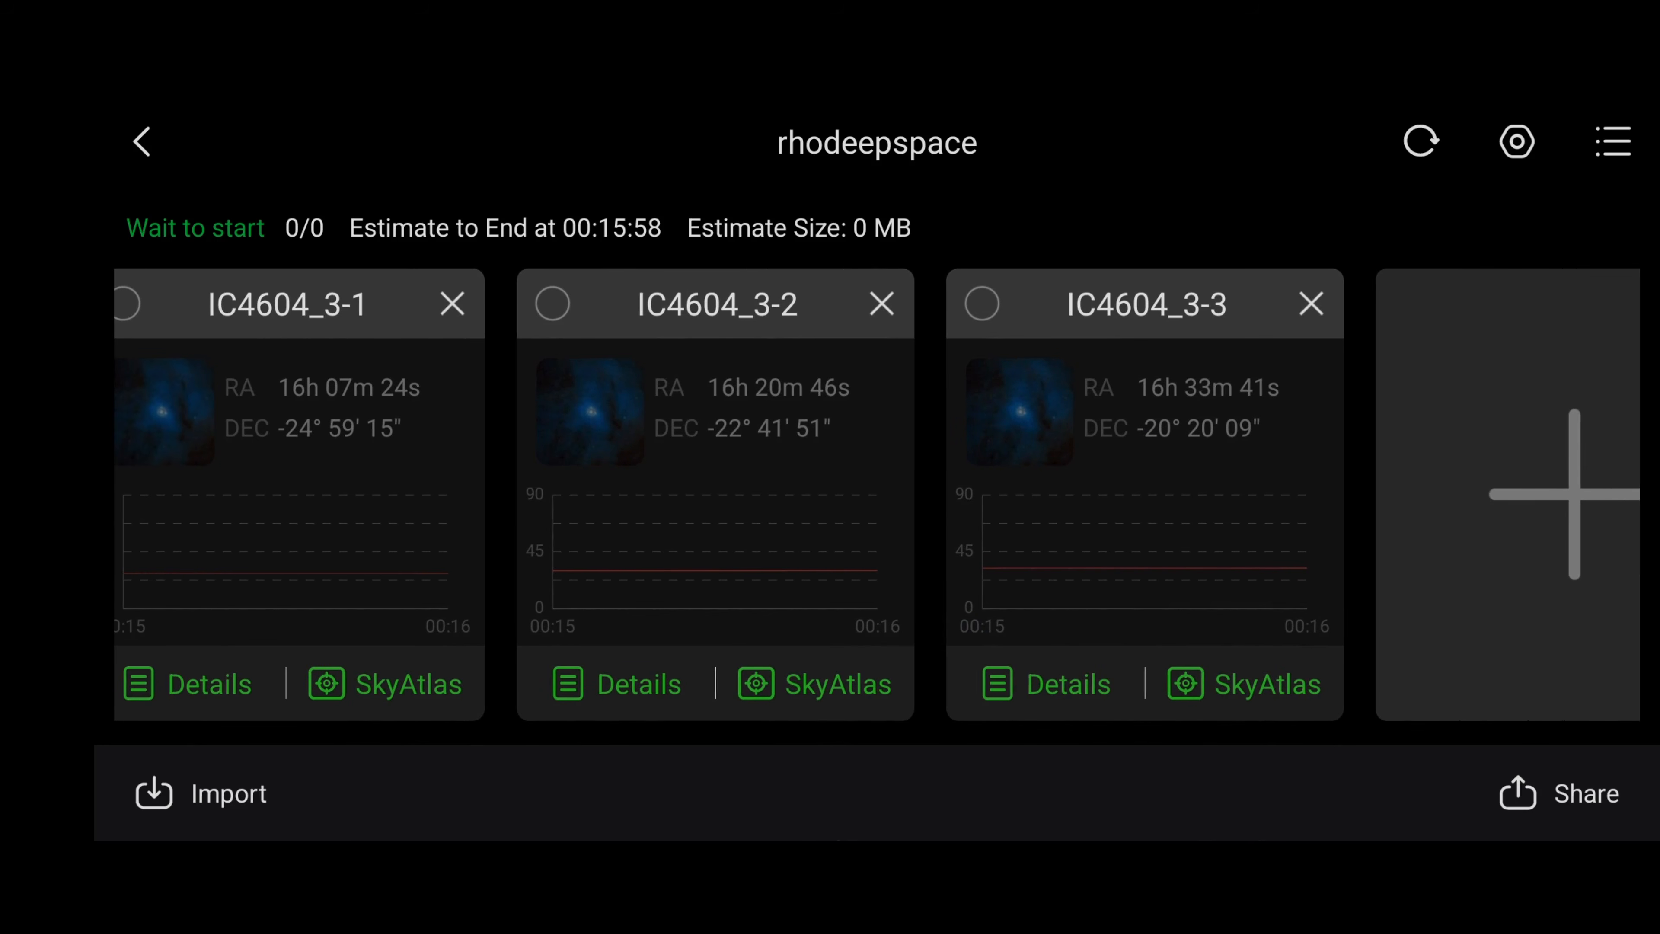
drag(693, 526, 1046, 527)
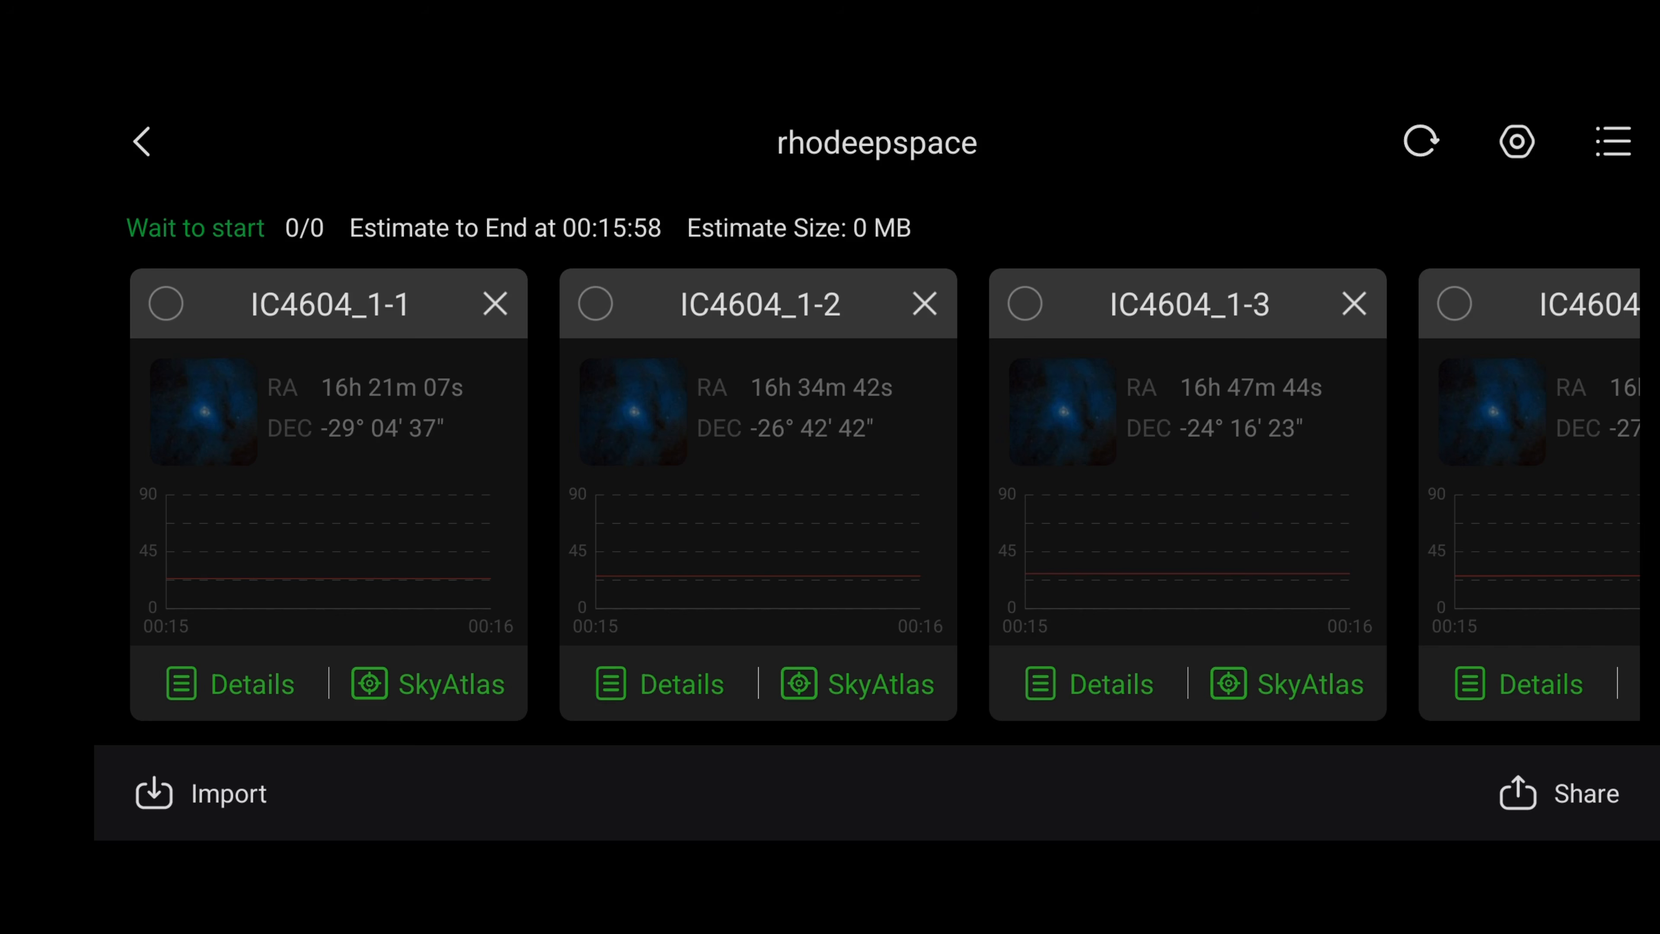
click(252, 684)
click(849, 328)
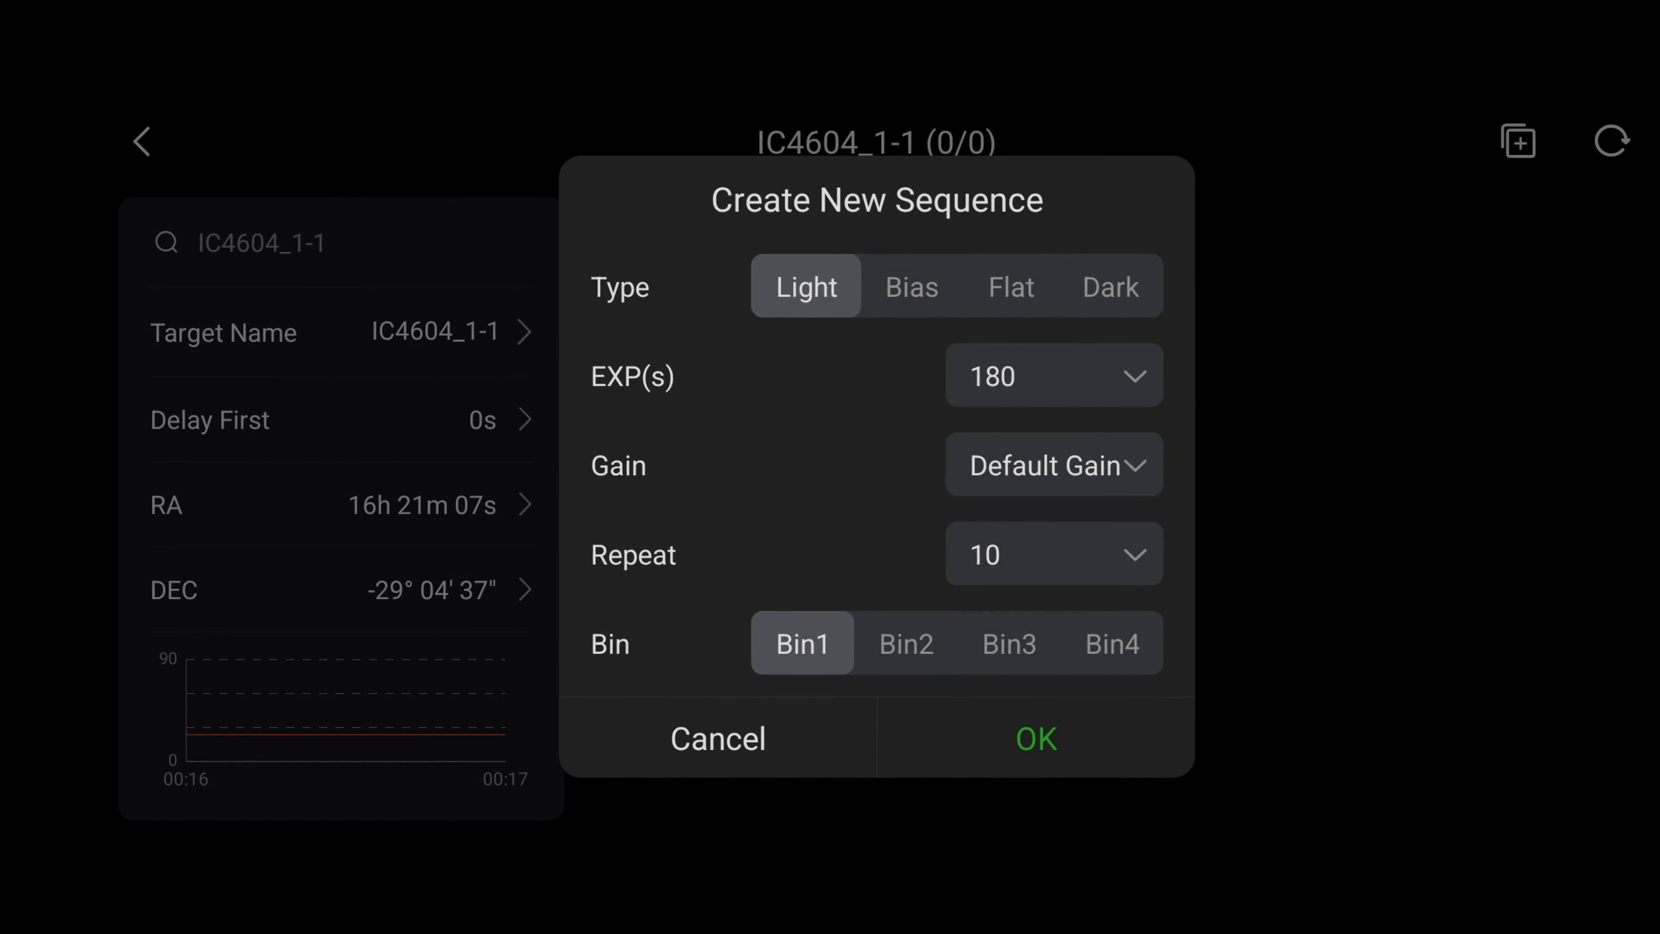
click(1122, 729)
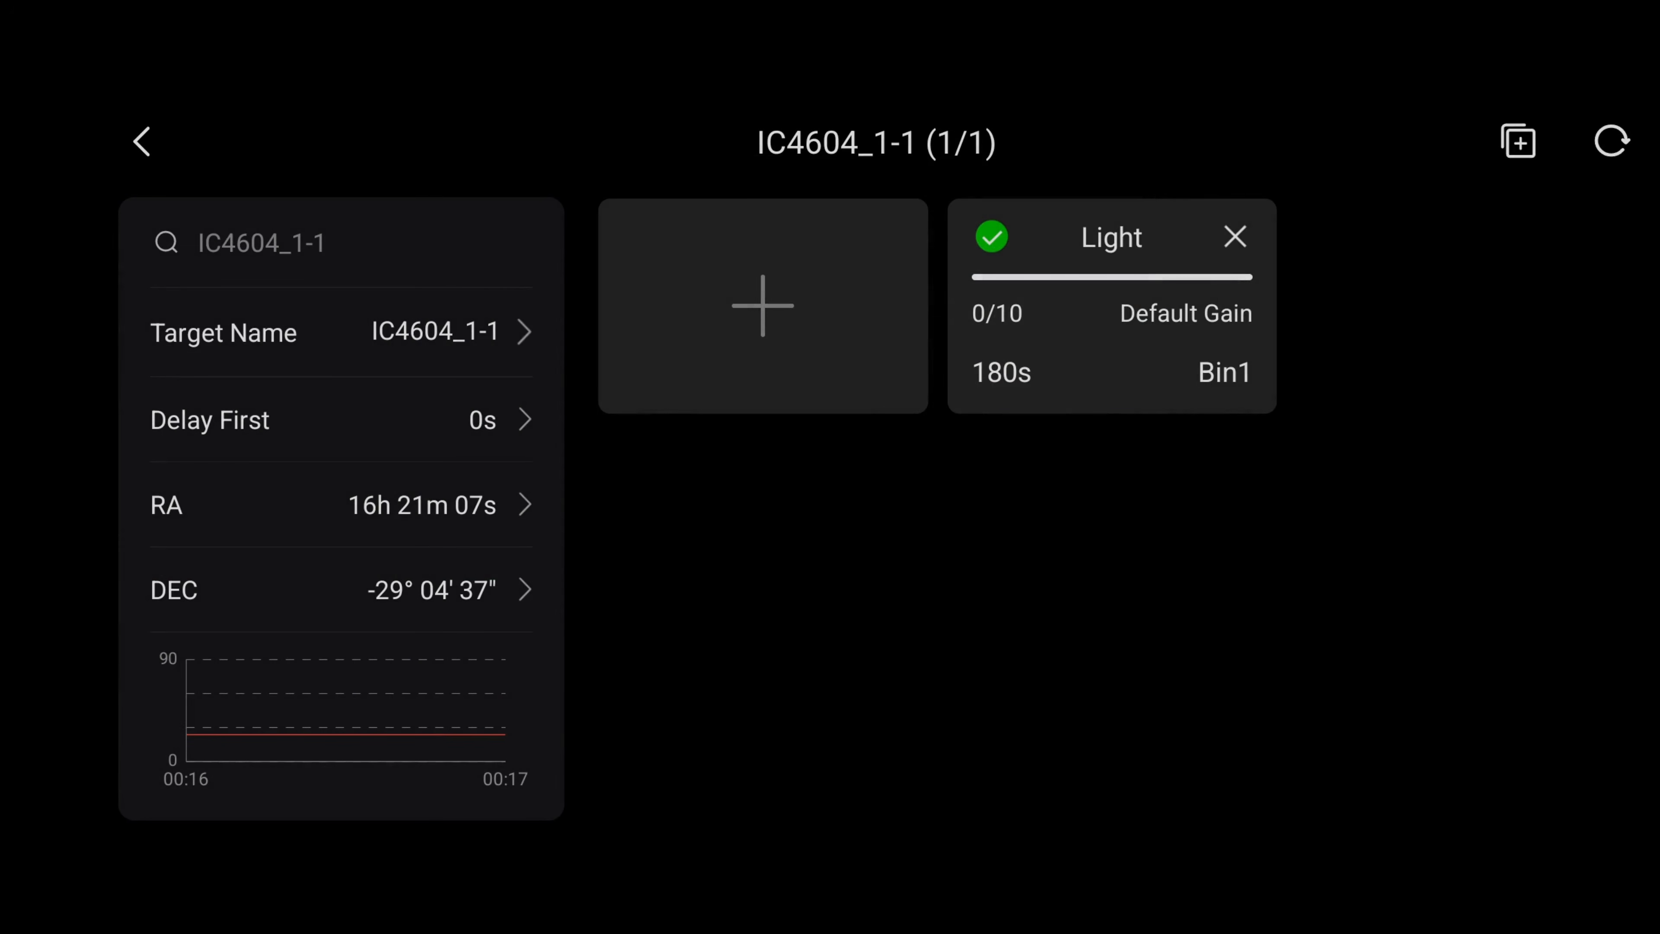
click(137, 139)
Step: Add a Light sequence of 10 exposures of 180 s with Default Gain and Bin1 to target IC4604_1-2
click(668, 685)
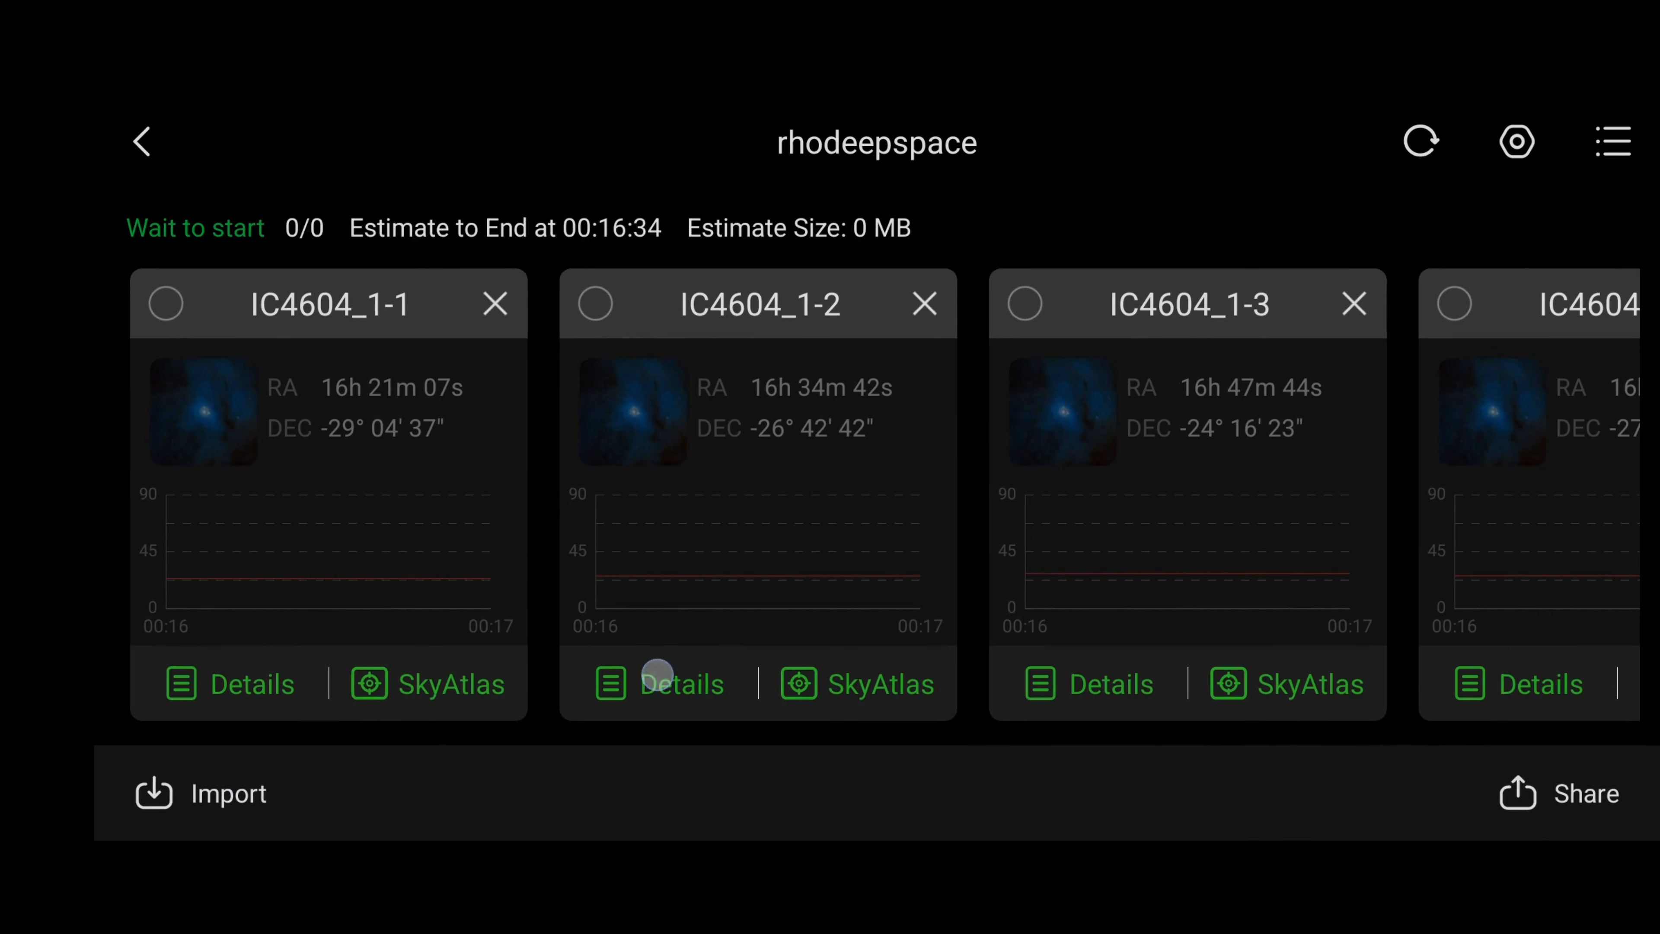
click(855, 312)
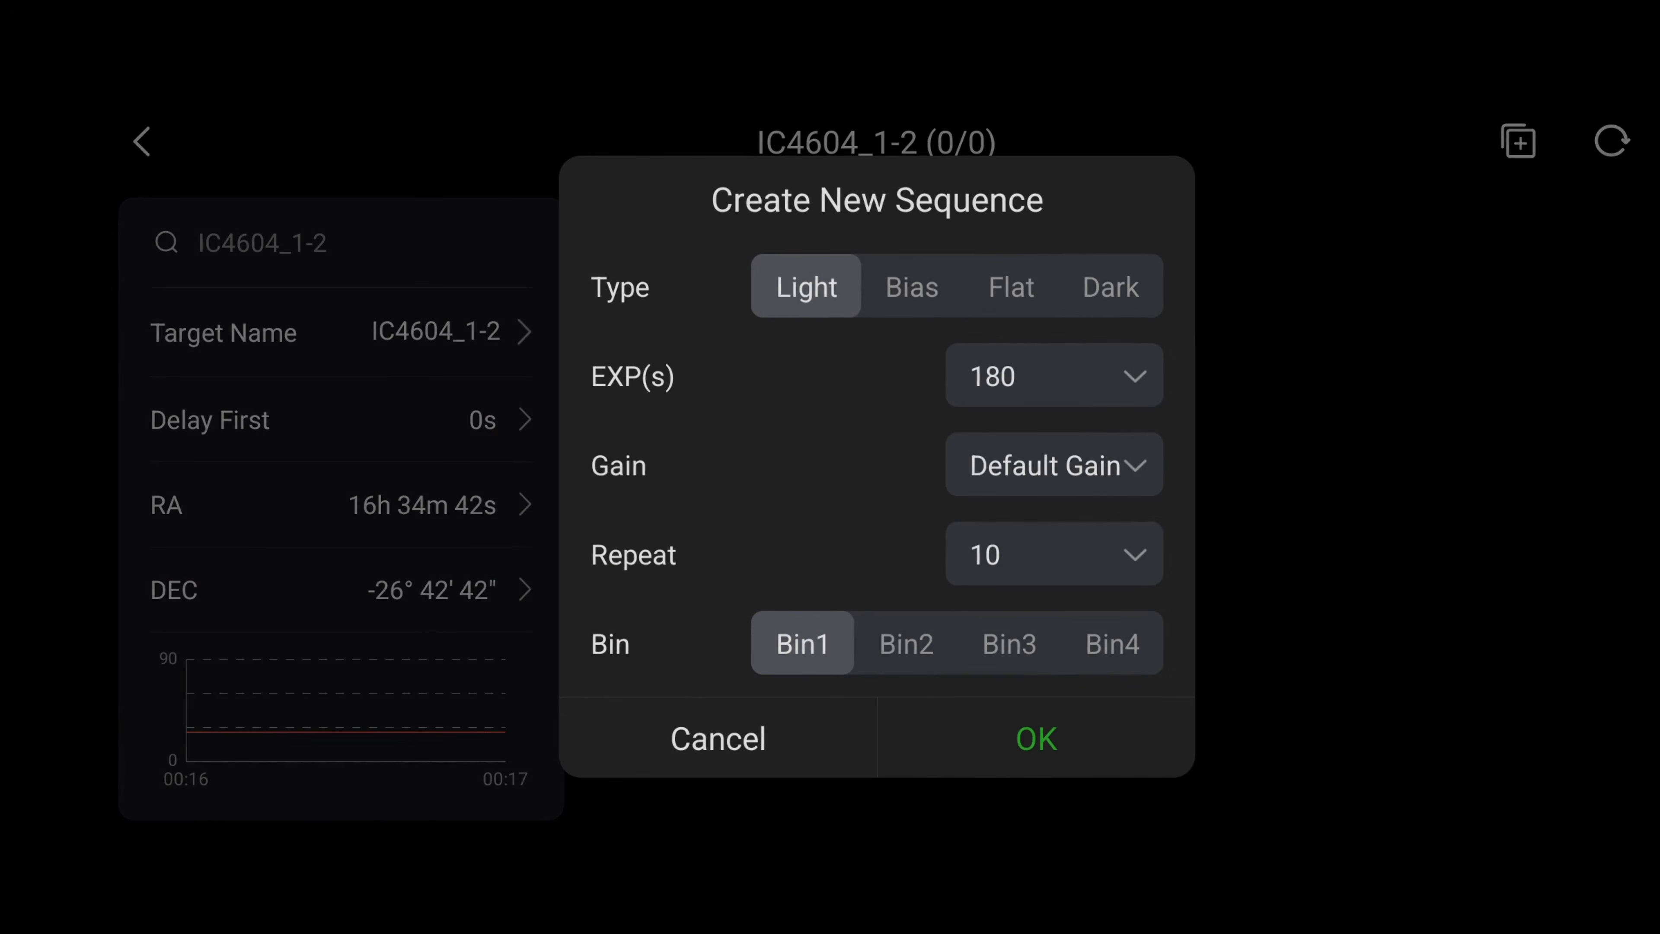
click(1133, 747)
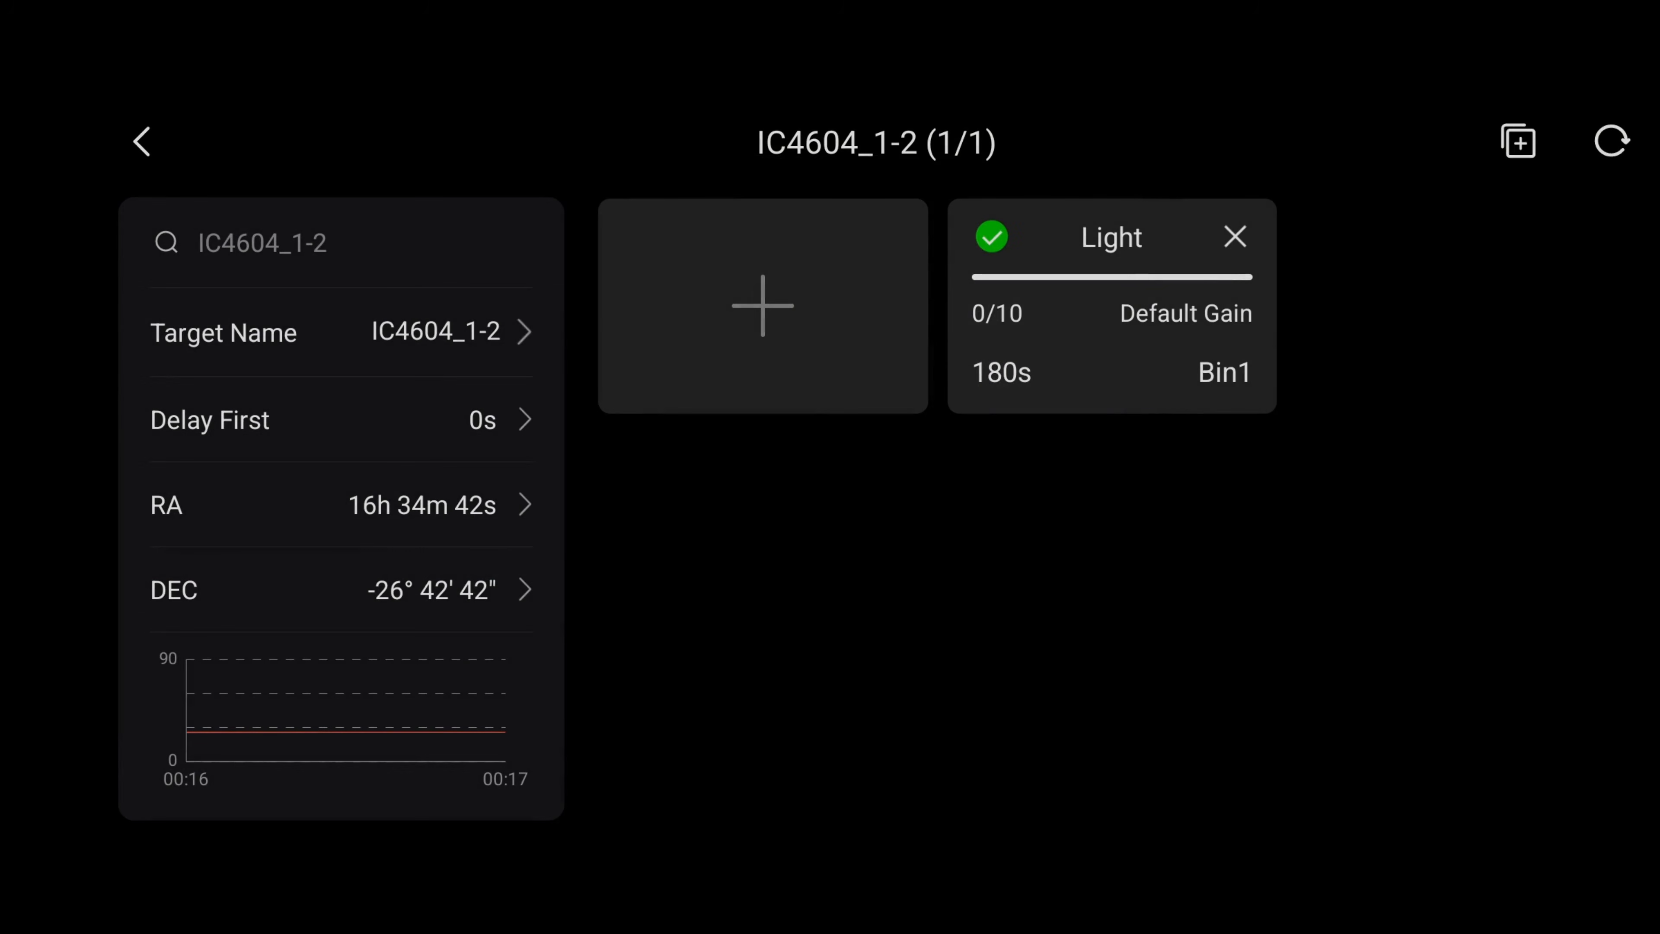
click(142, 140)
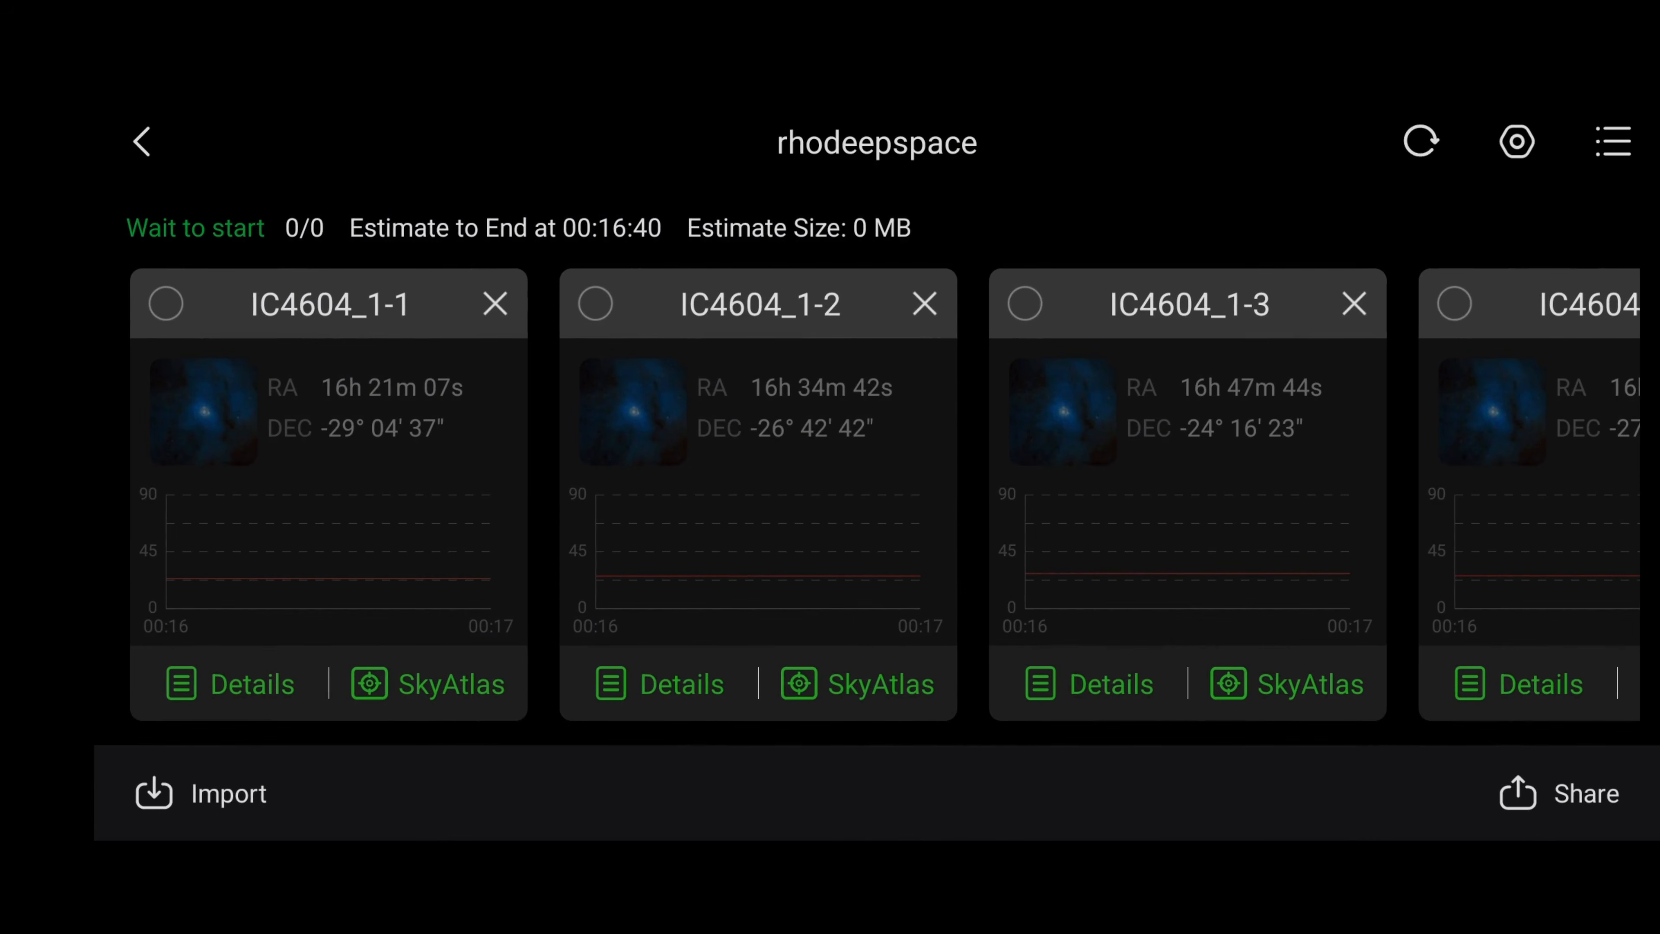
Step: Add a Light sequence of 10 exposures of 180 s with Default Gain and Bin1 to target IC4604_1-3
click(1088, 700)
click(820, 374)
click(1167, 727)
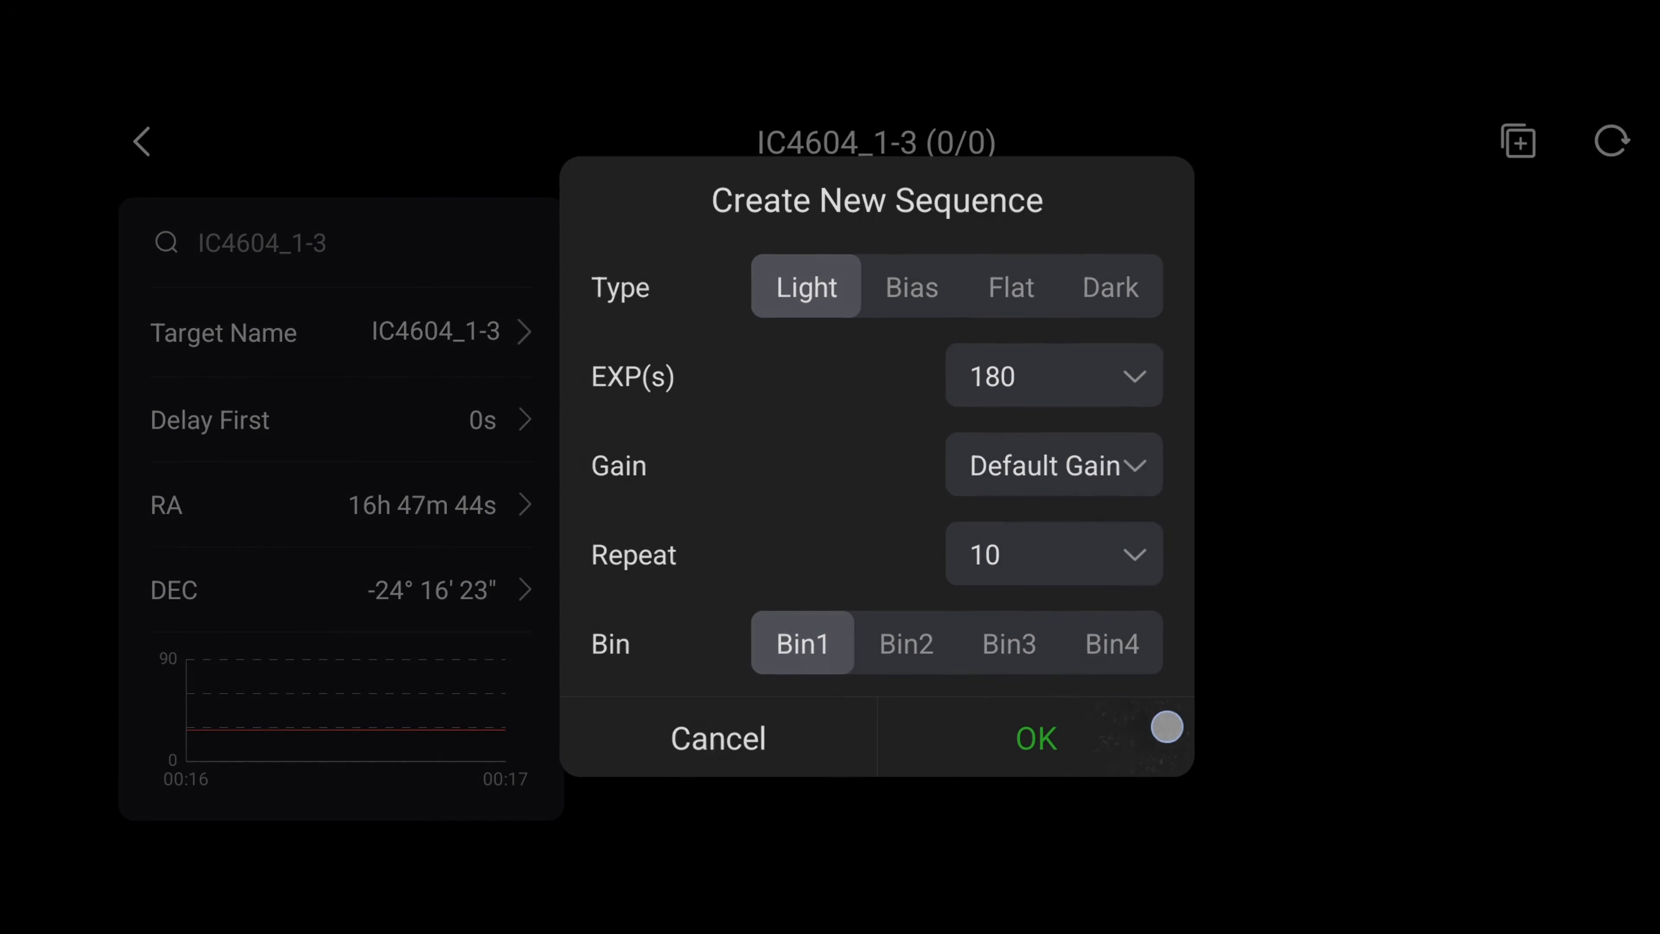
click(142, 141)
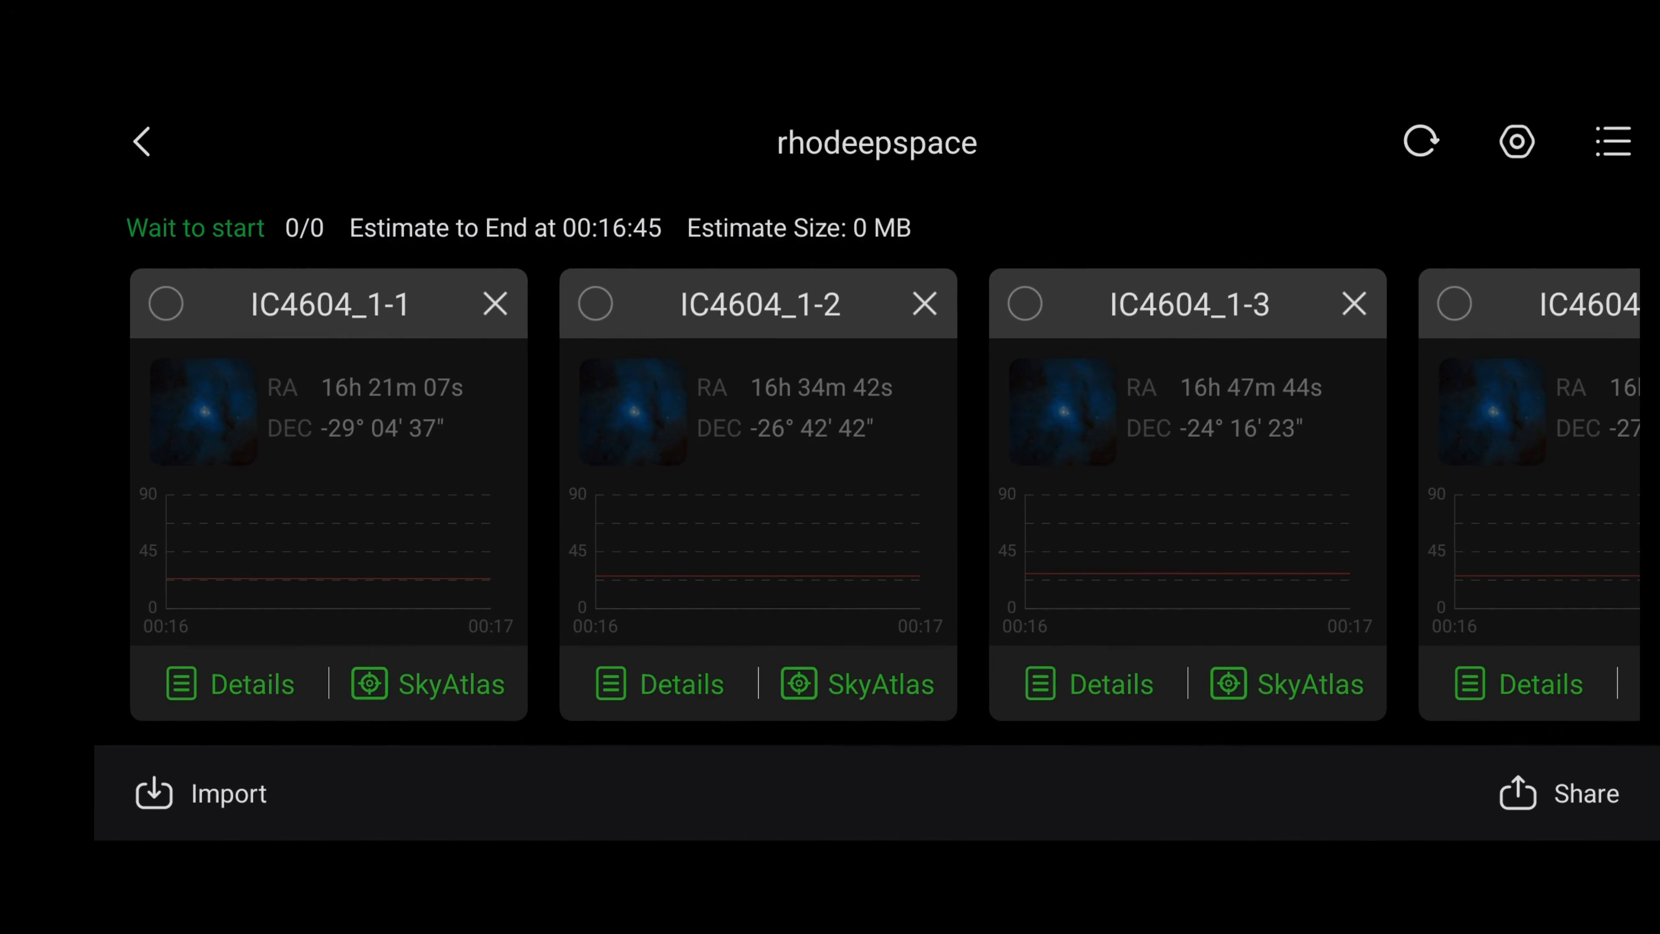
Step: Add a Light sequence with the same default exposure settings to target IC4604_2-1
drag(1289, 572, 467, 571)
click(661, 684)
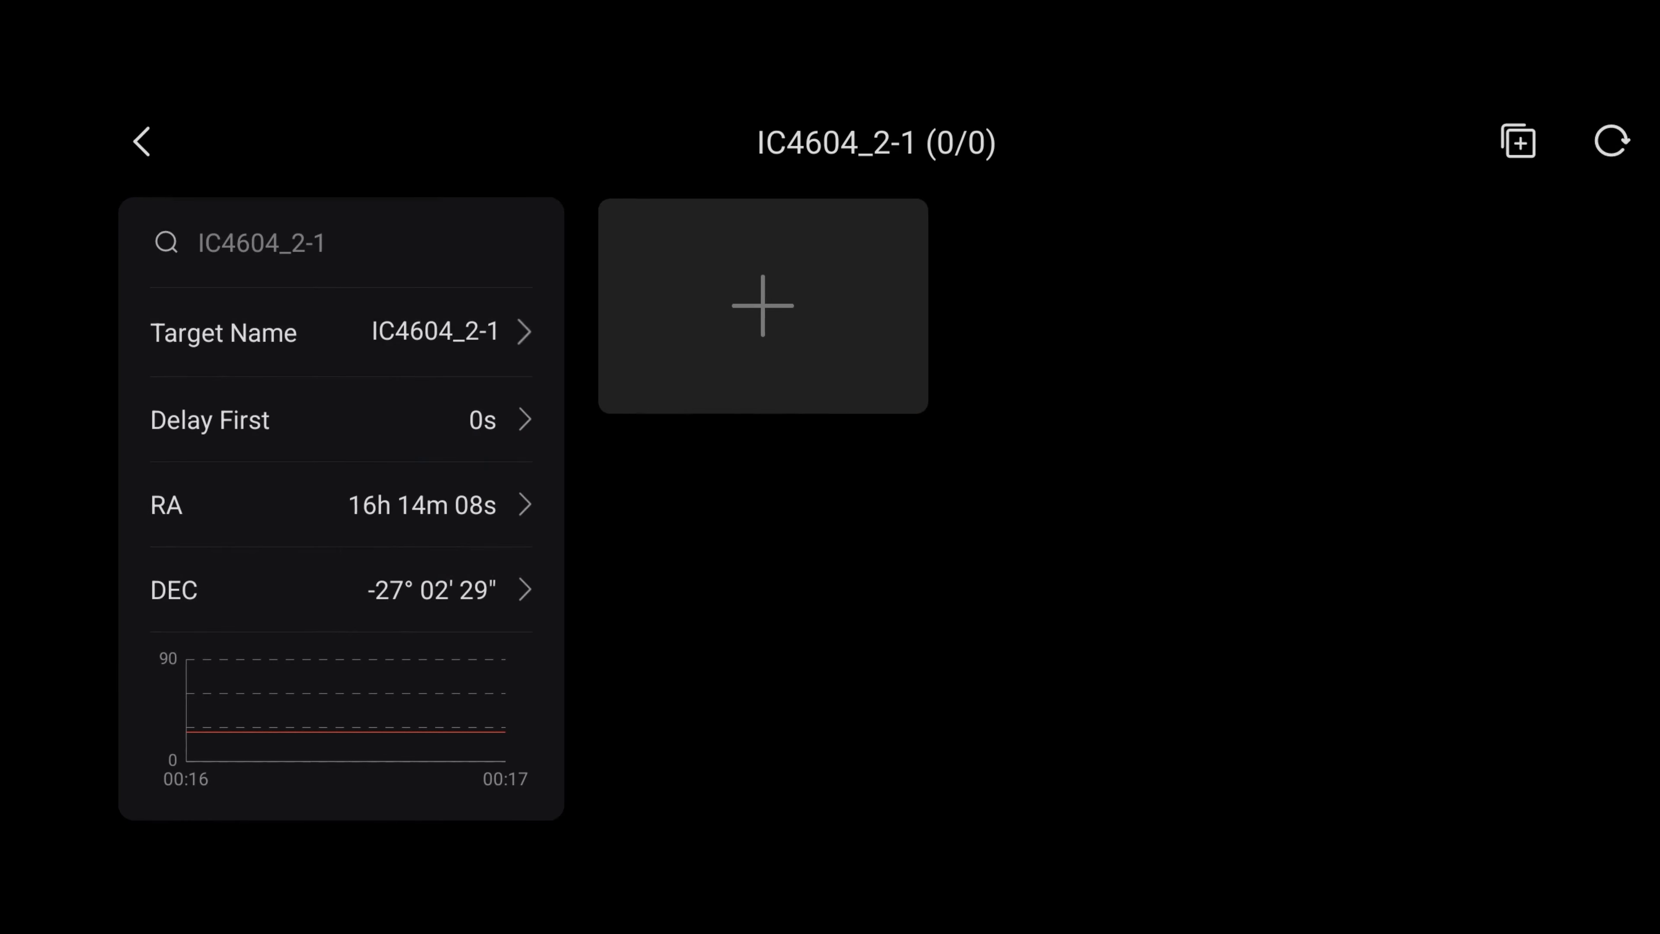
click(819, 363)
click(1036, 739)
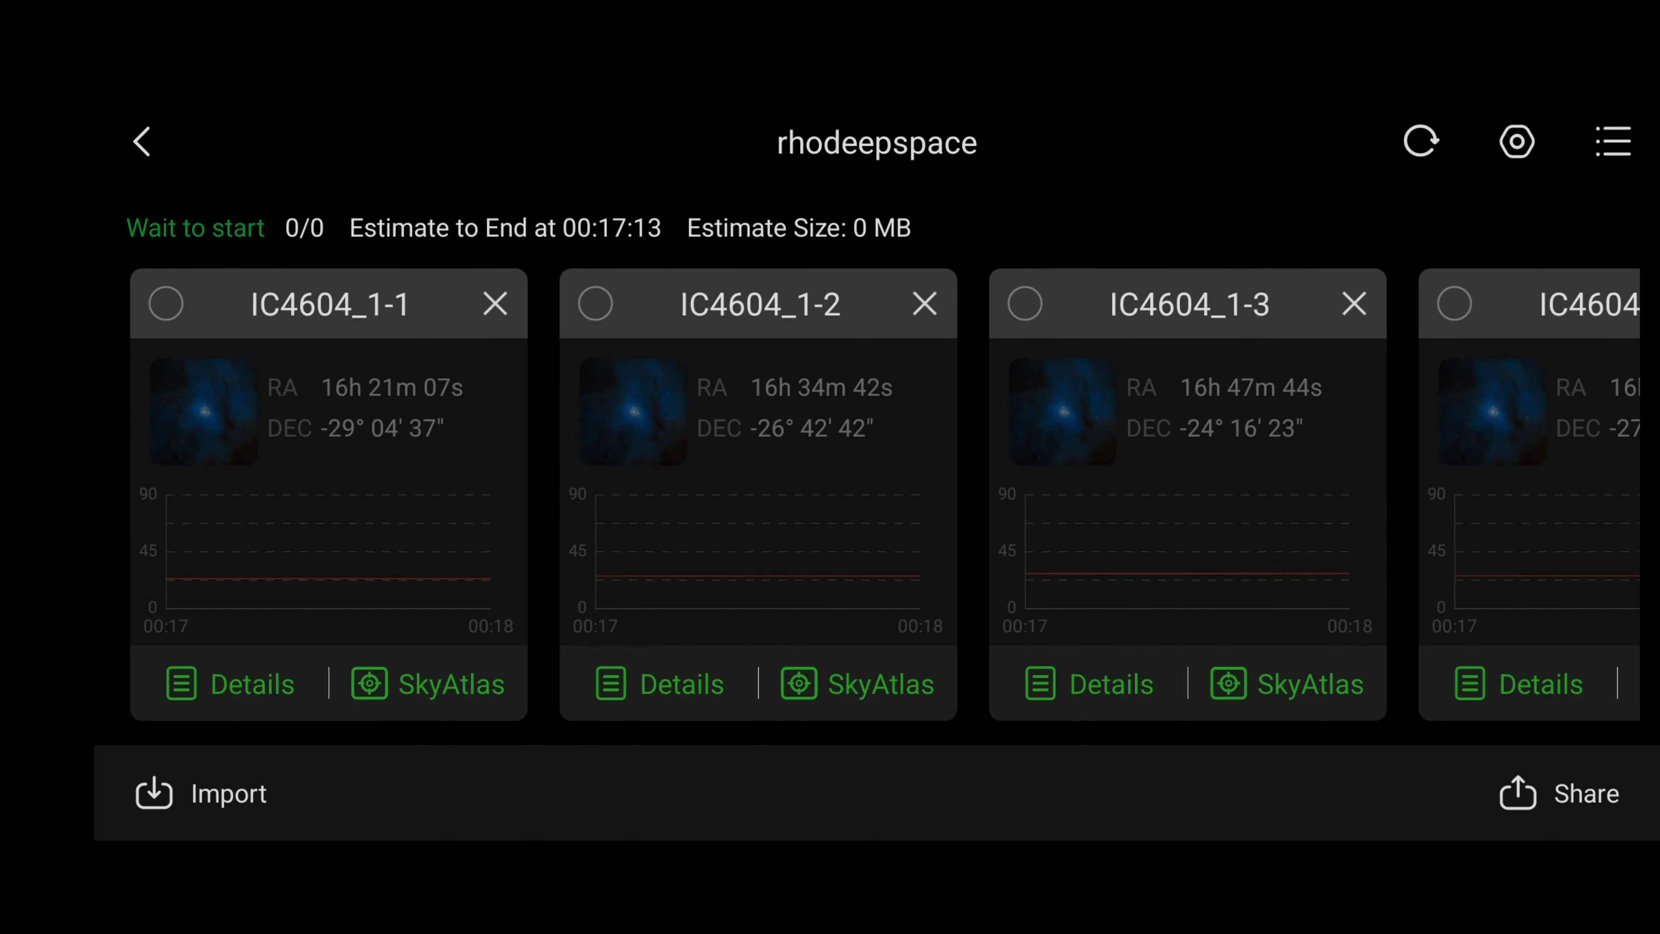
Step: Enable all nine mosaic targets of the plan, from IC4604_1-1 through IC4604_3-3
click(167, 300)
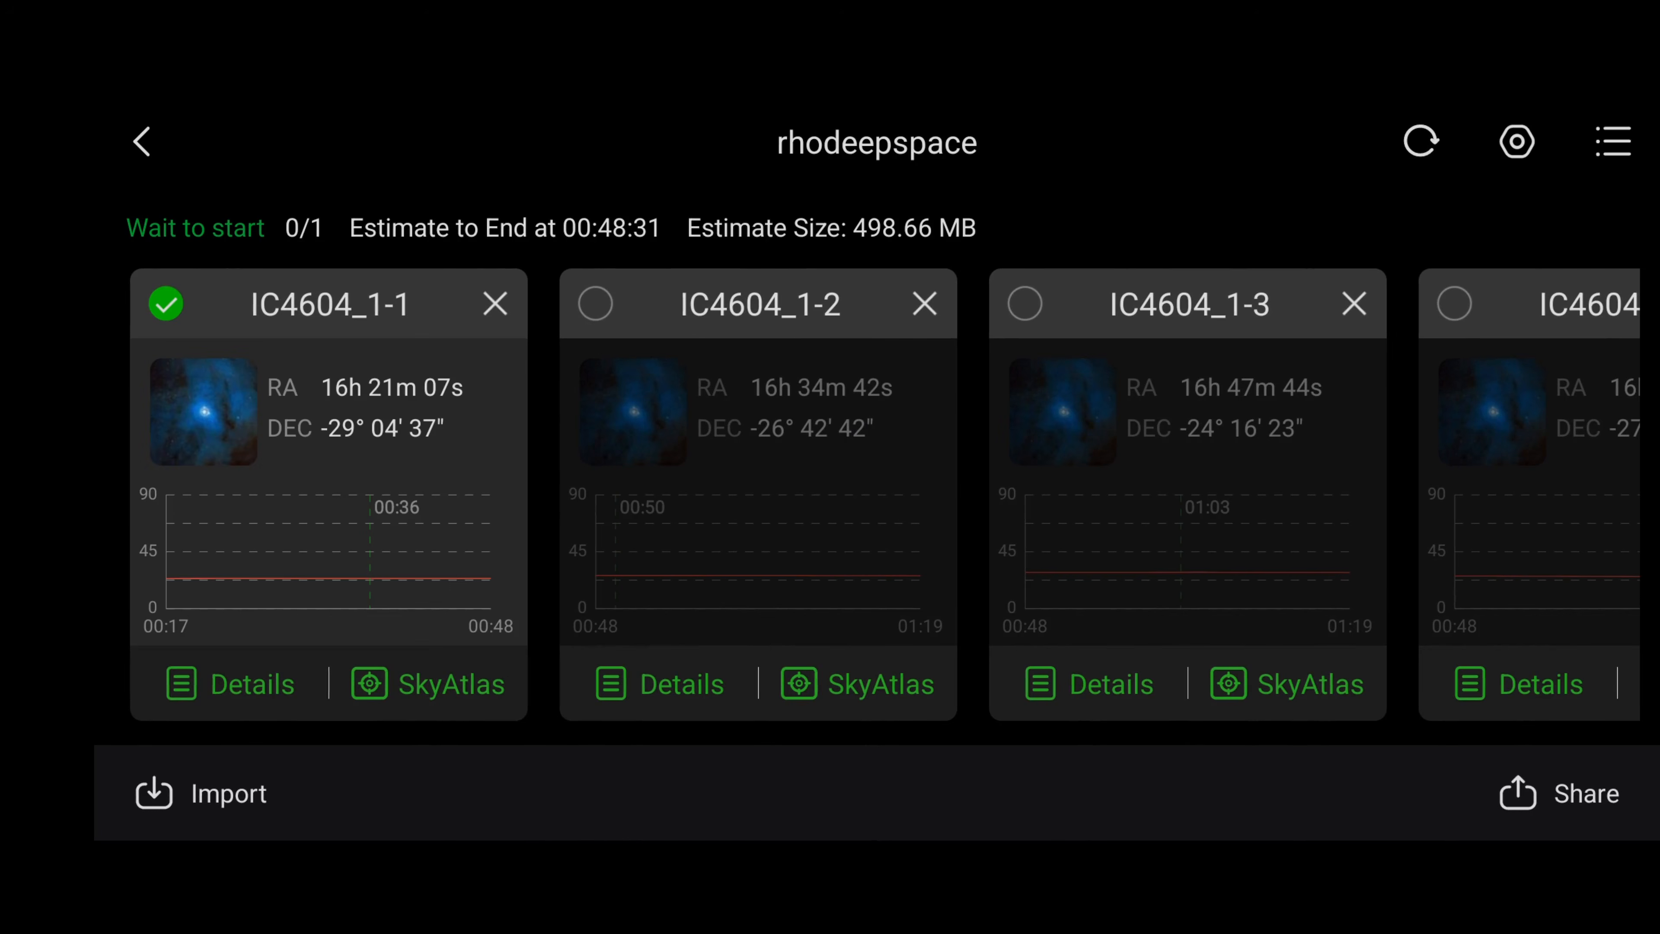
click(593, 306)
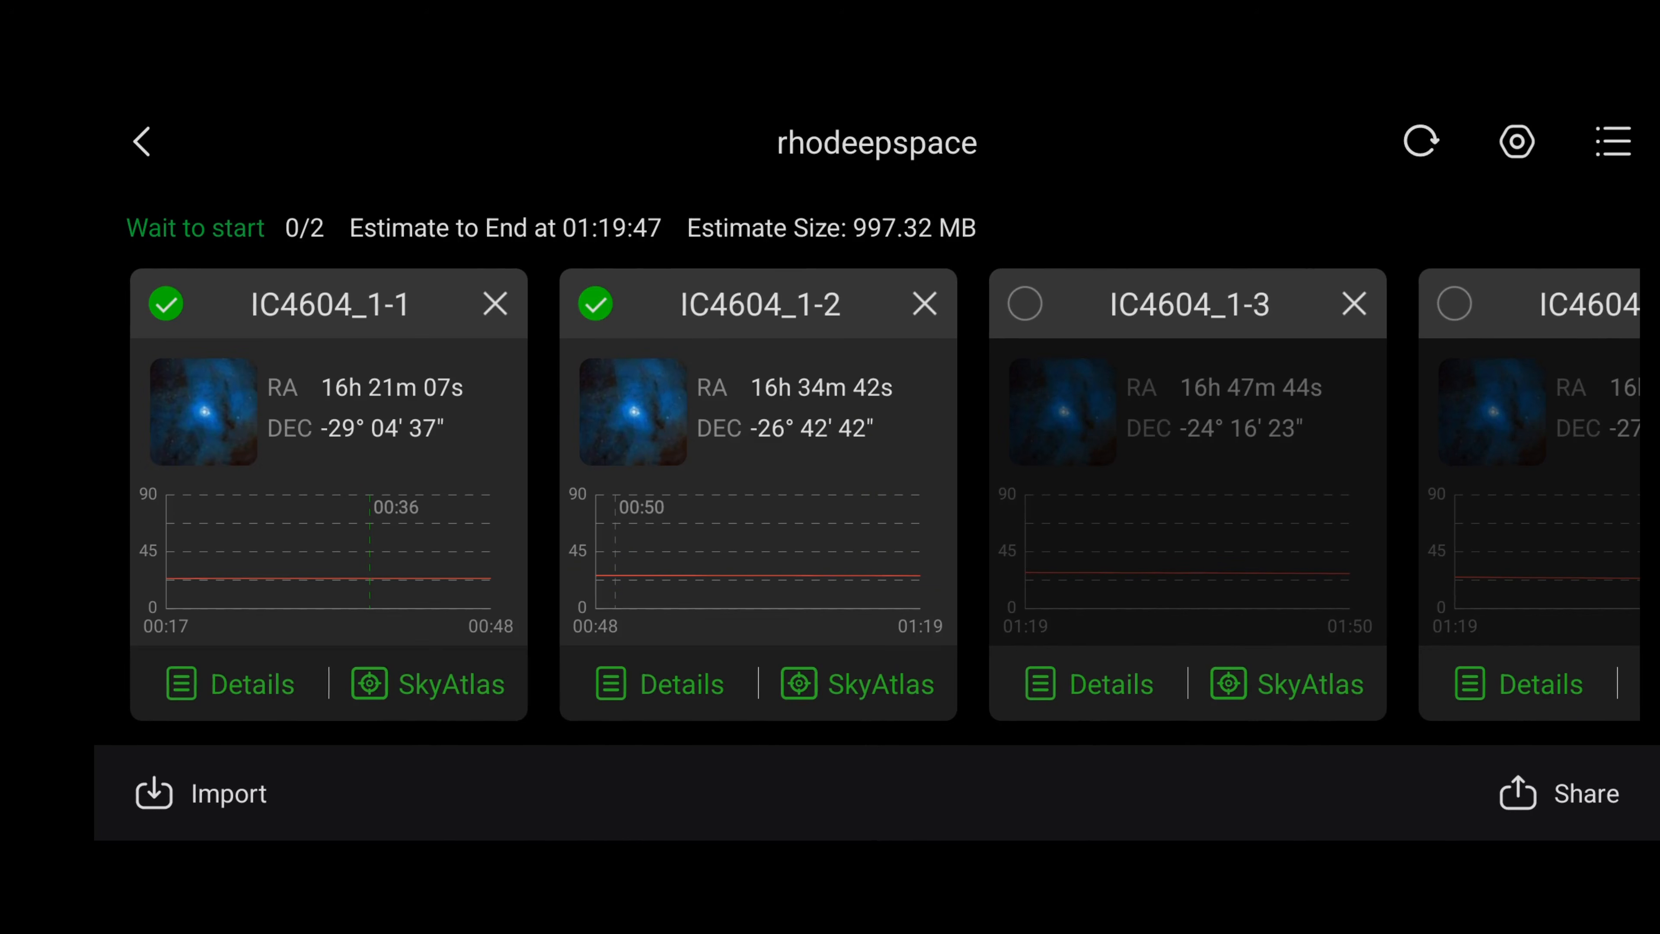
click(1048, 291)
click(1481, 289)
drag(1487, 453, 660, 571)
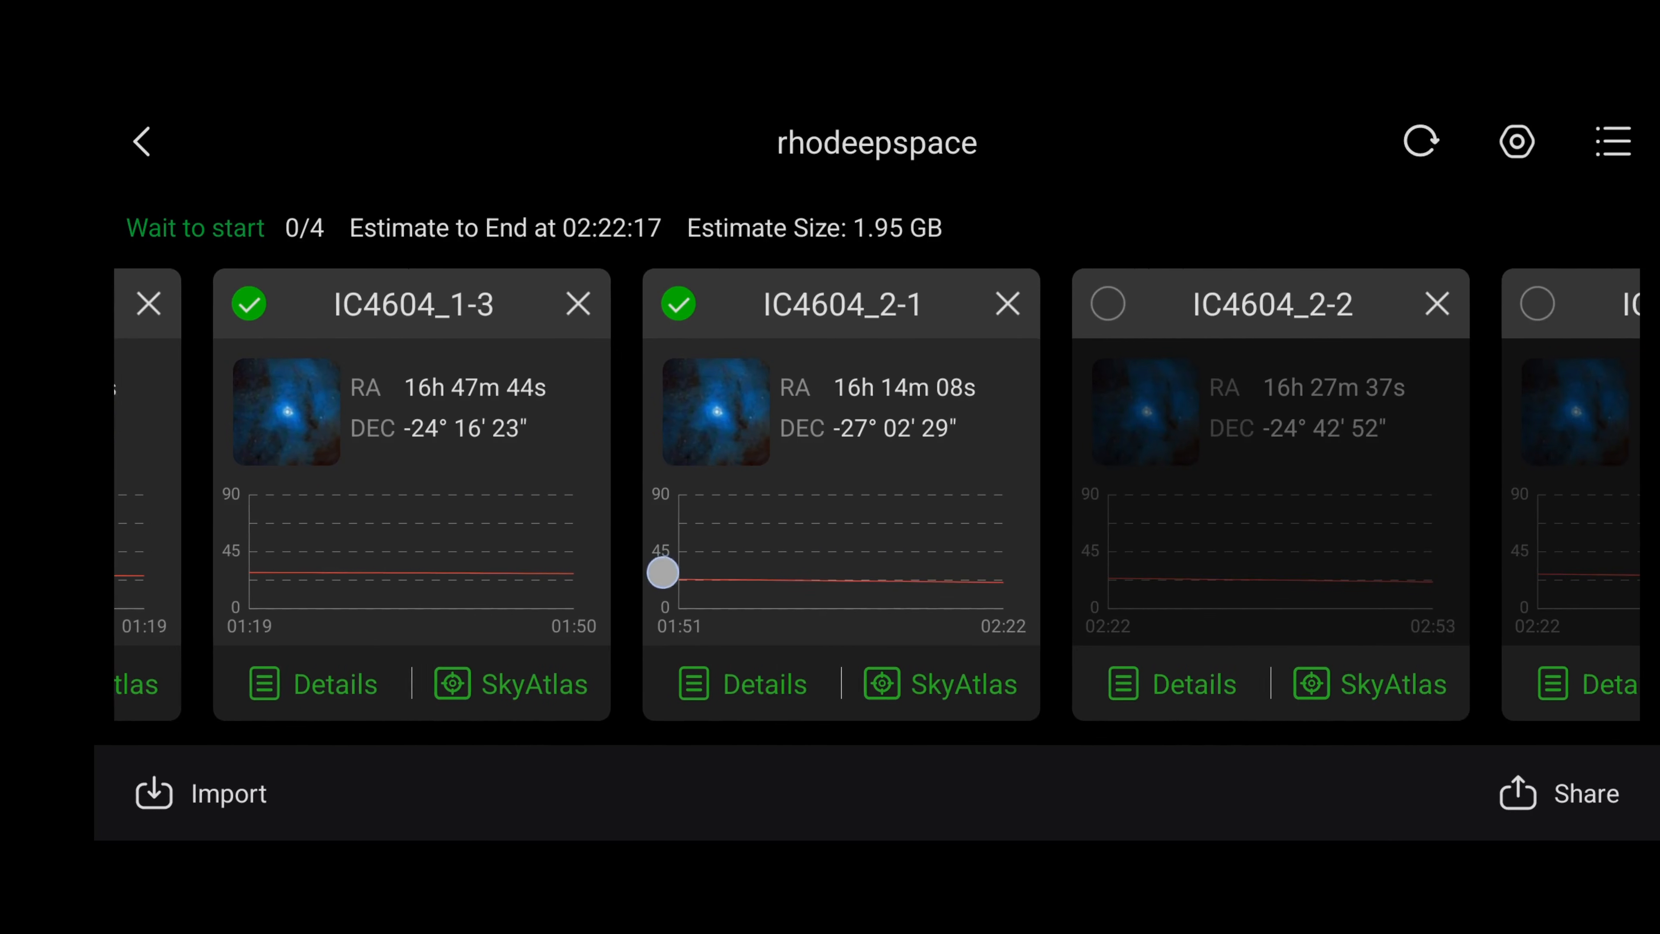
click(1370, 587)
drag(1370, 587, 222, 578)
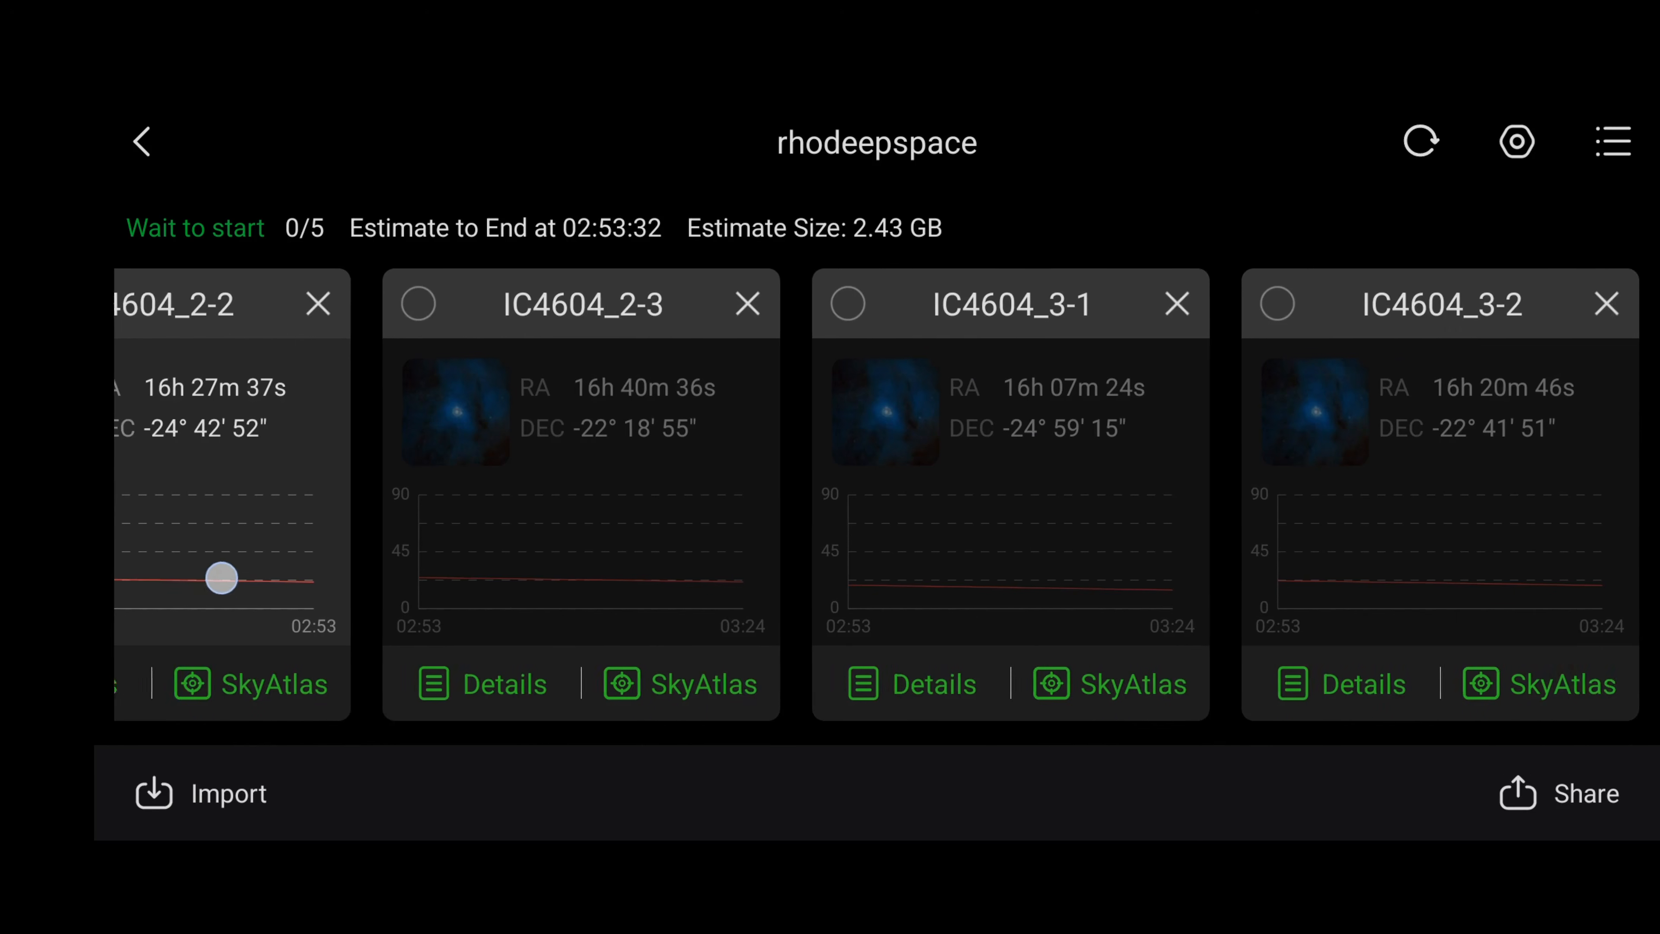
click(340, 303)
drag(775, 282, 834, 285)
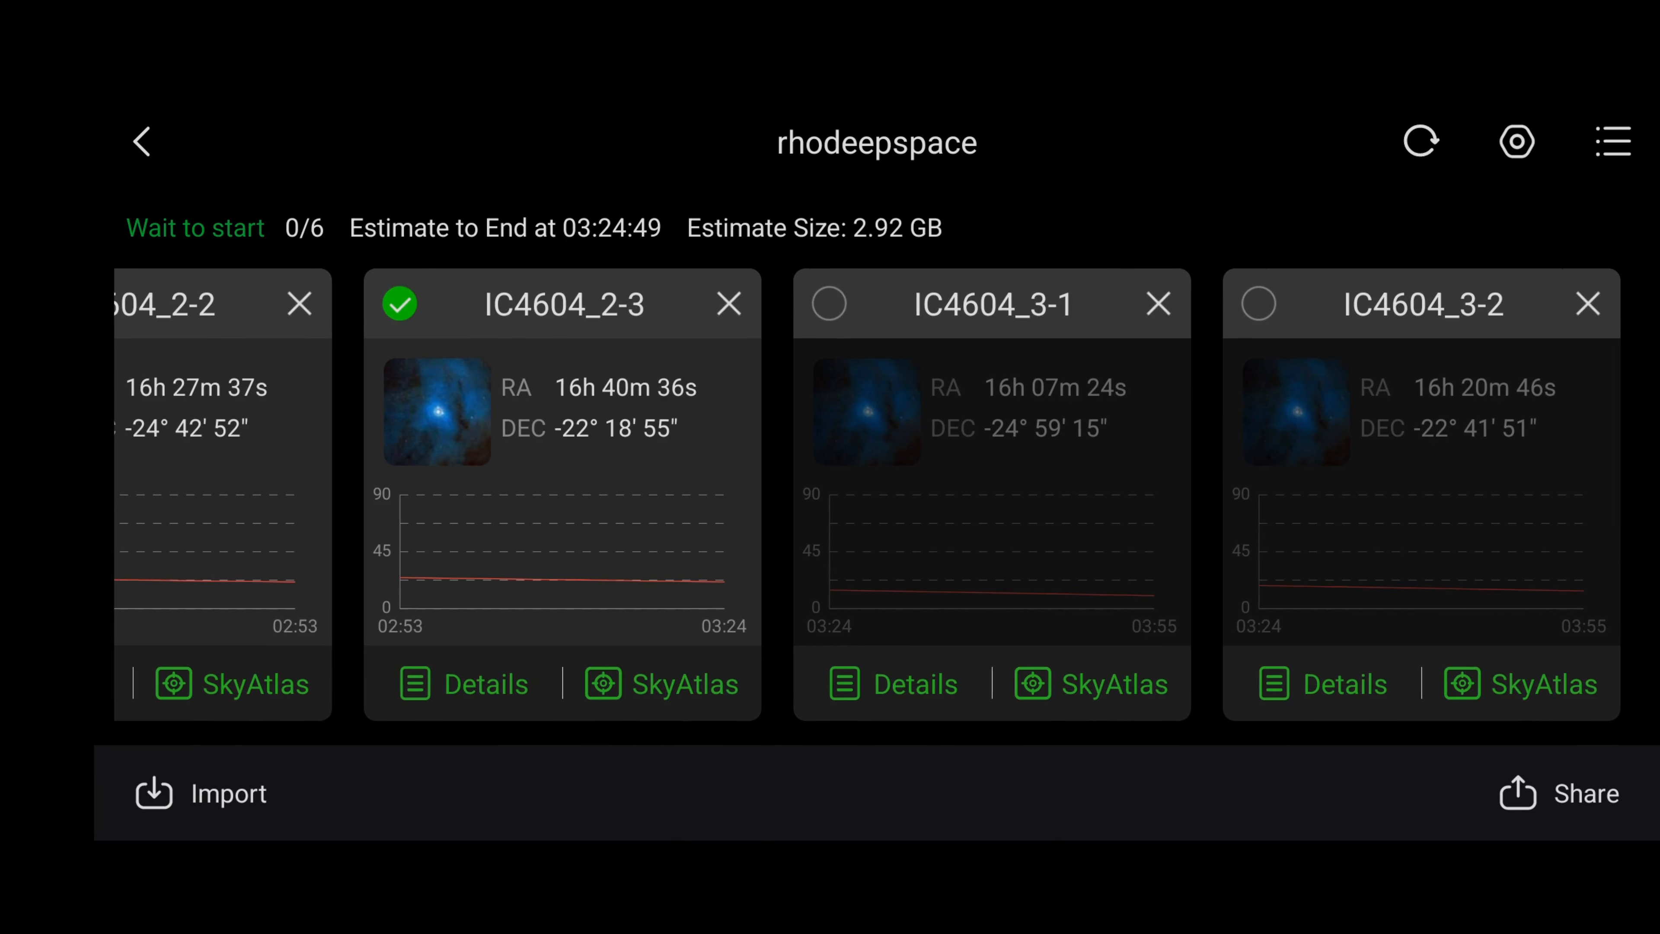
click(825, 306)
click(1268, 311)
drag(1360, 564, 845, 564)
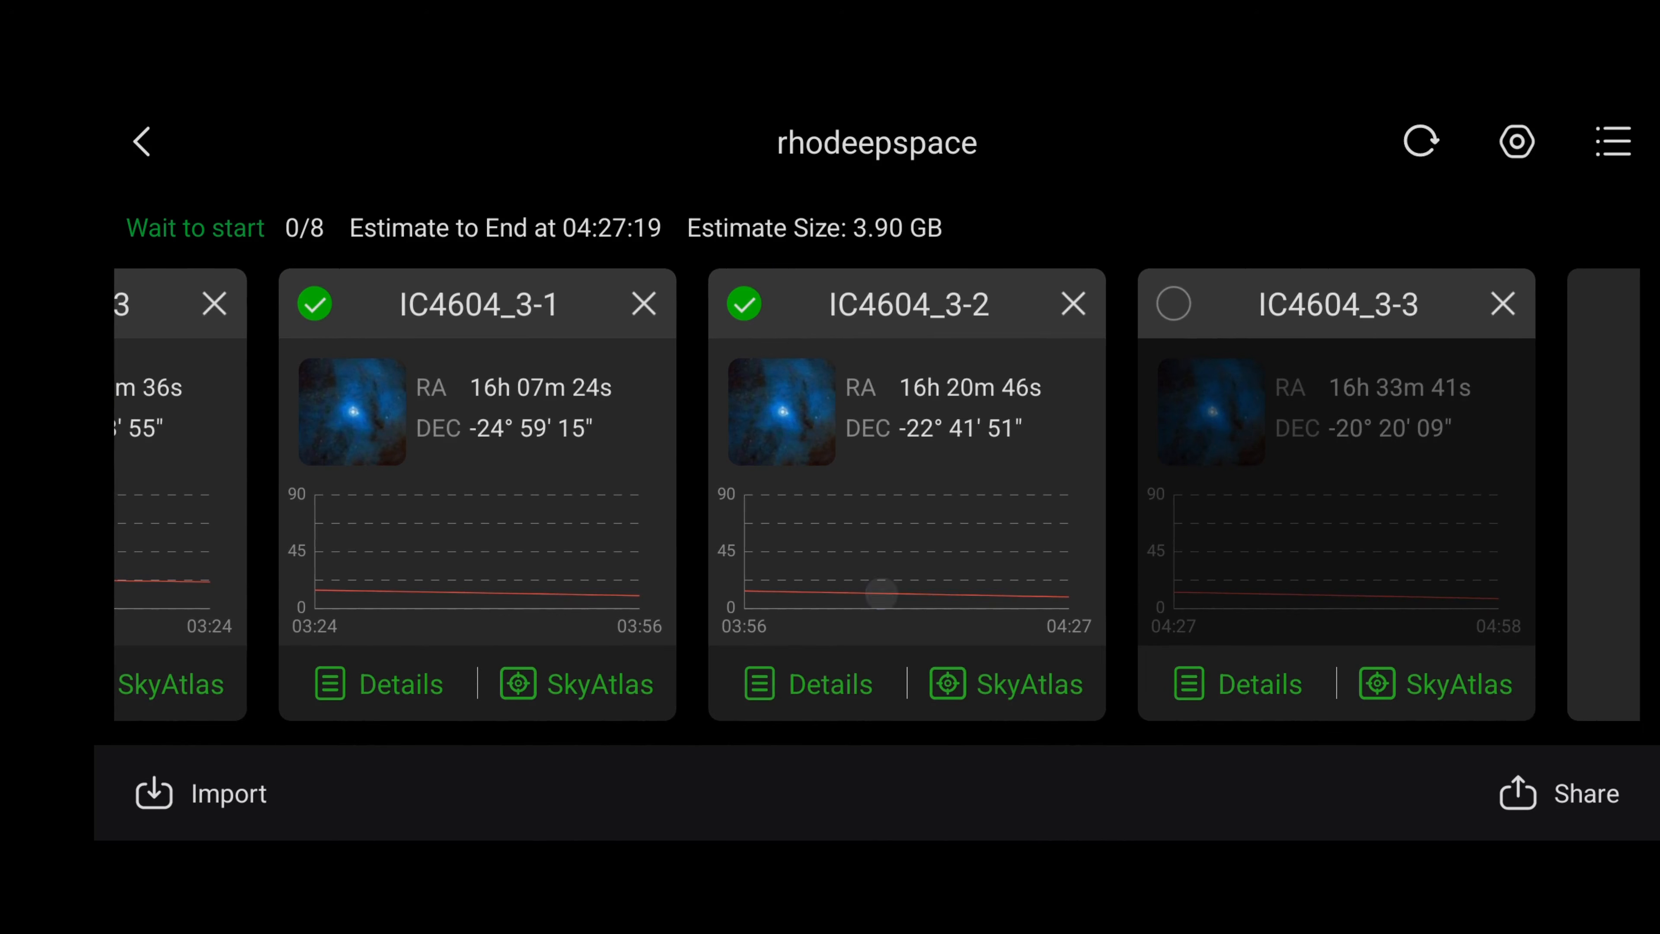
click(1178, 300)
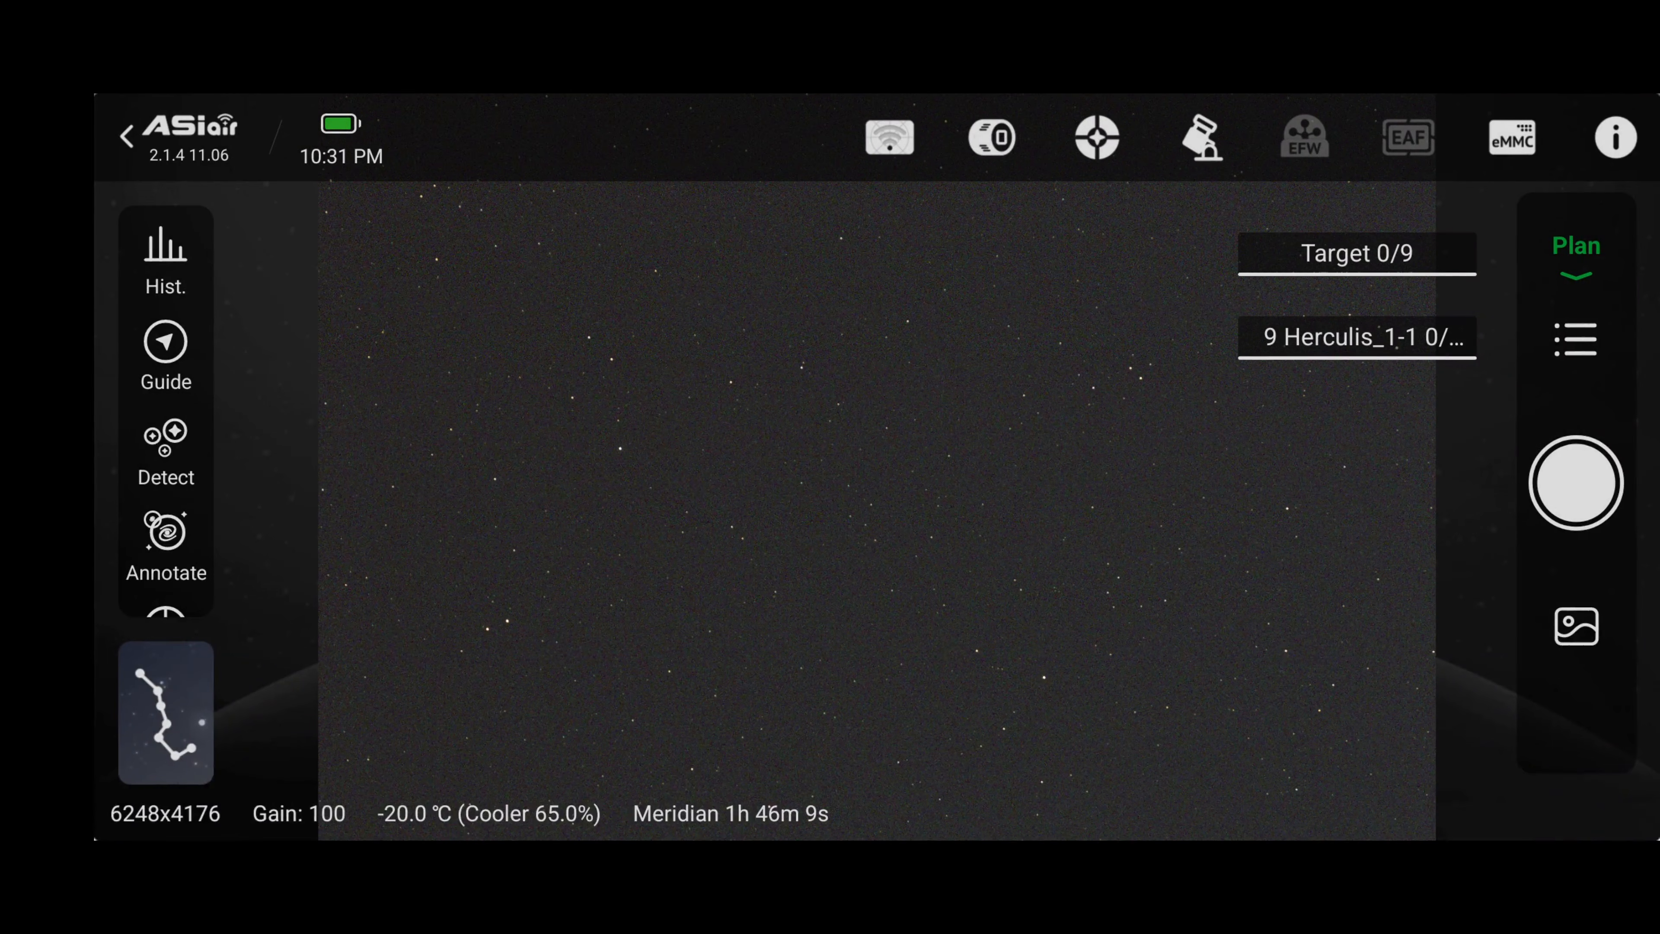
Step: Review the plan's guiding, meridian flip, cooling and end options, and start the plan
click(1575, 484)
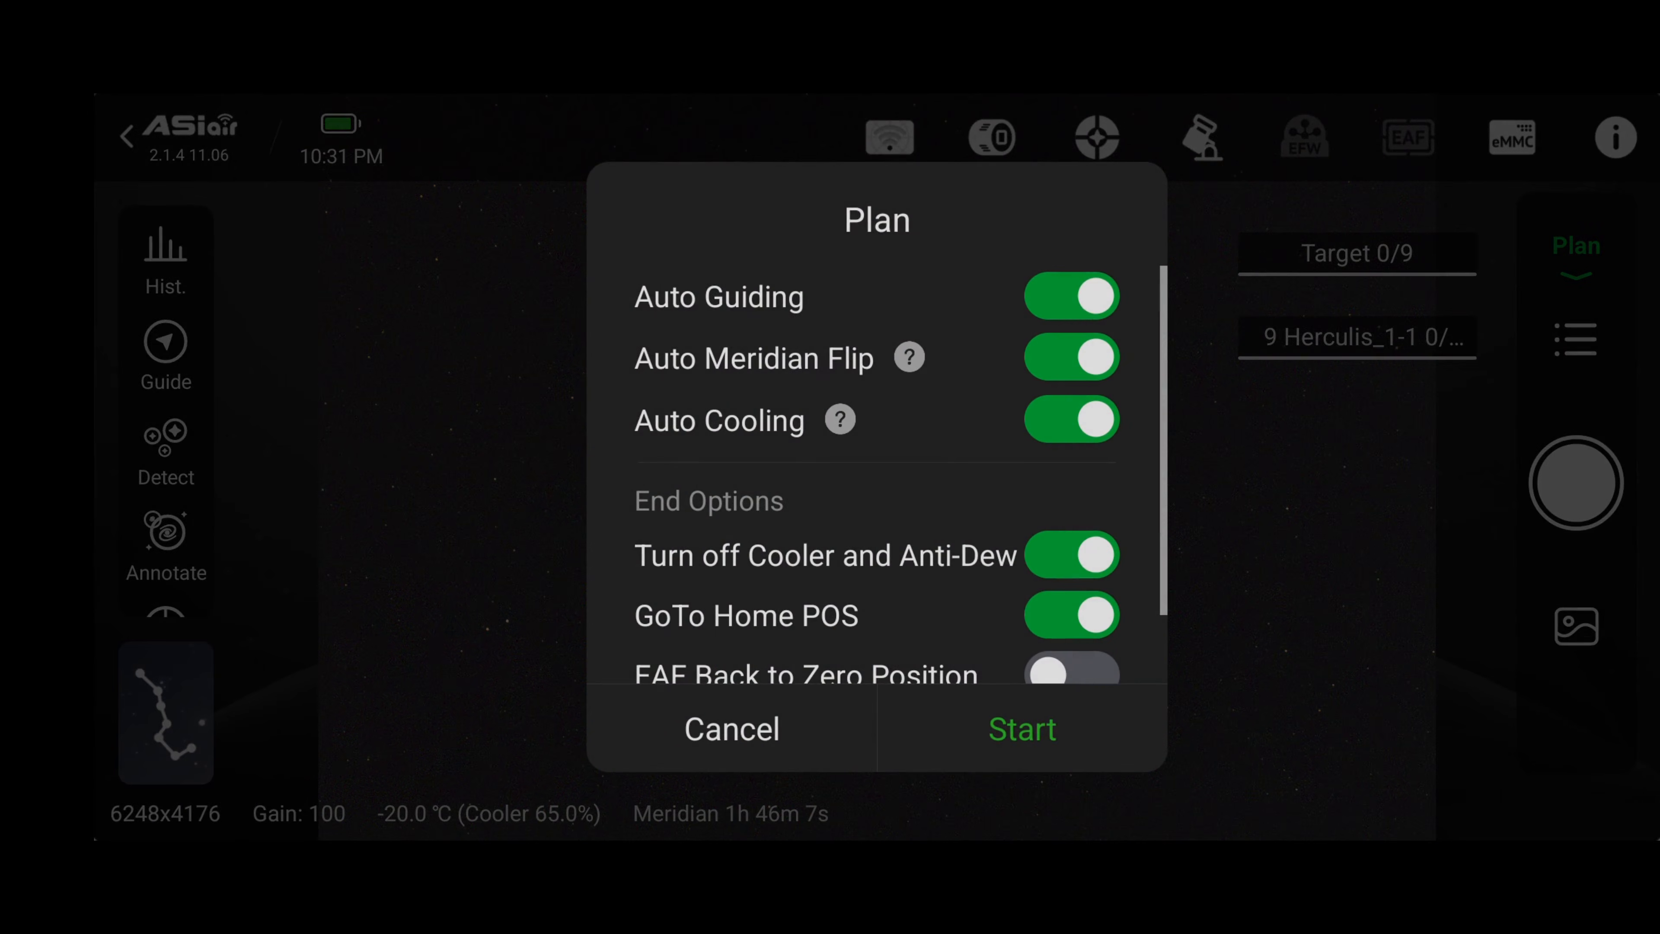
drag(1130, 575, 1152, 433)
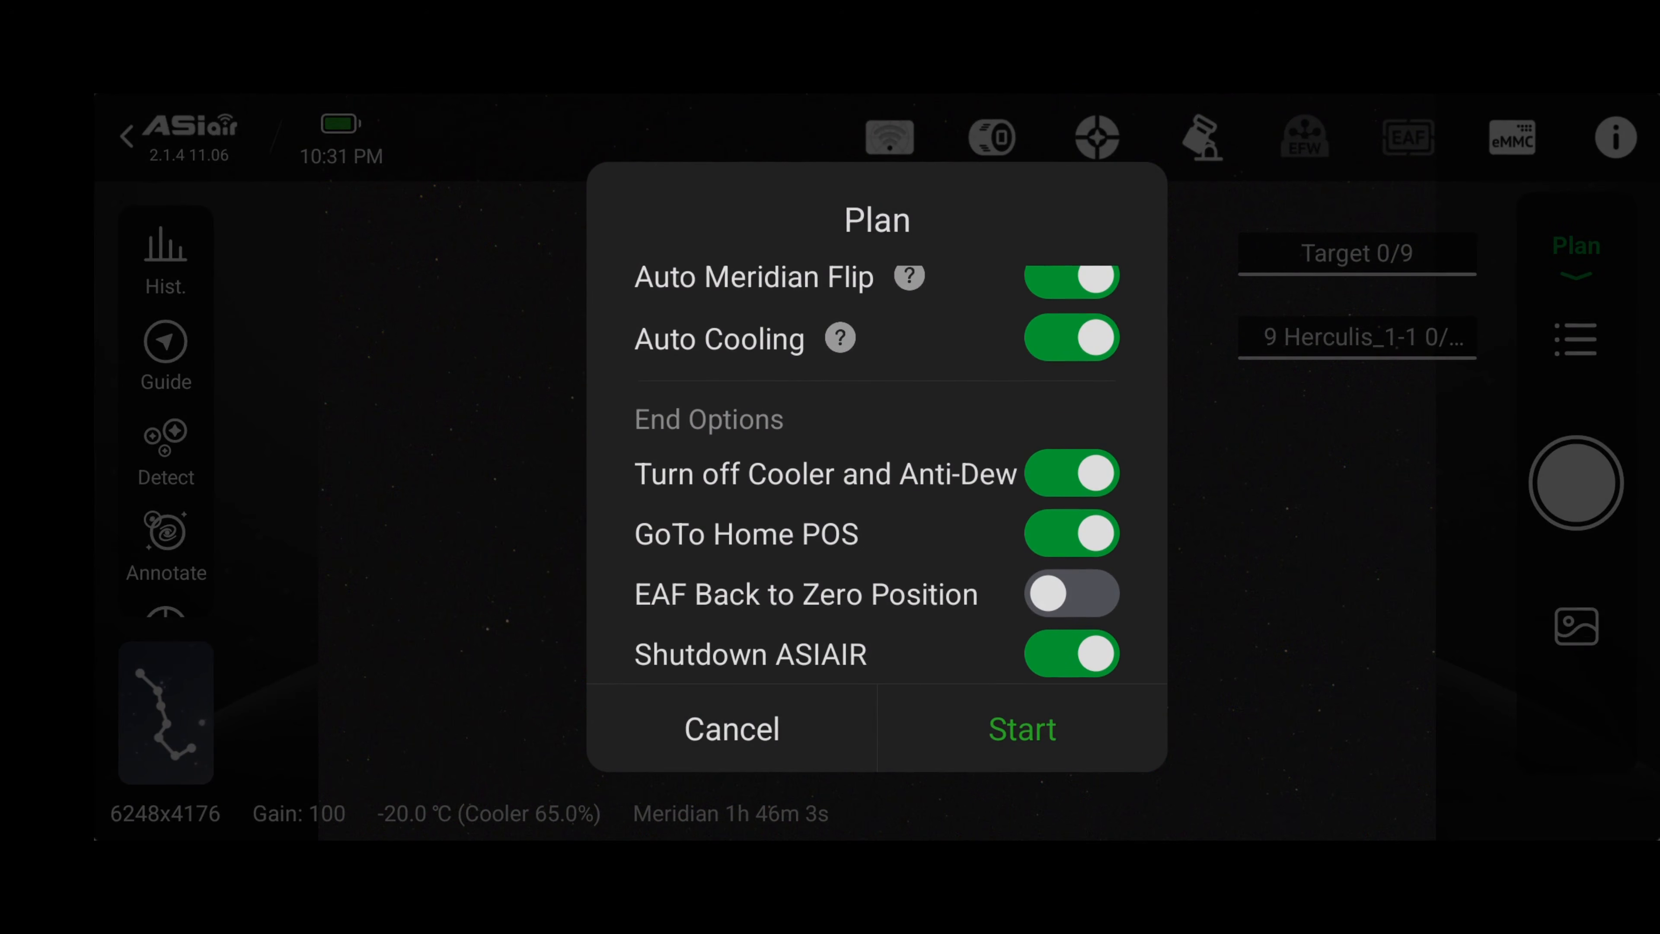
drag(1058, 477, 1058, 558)
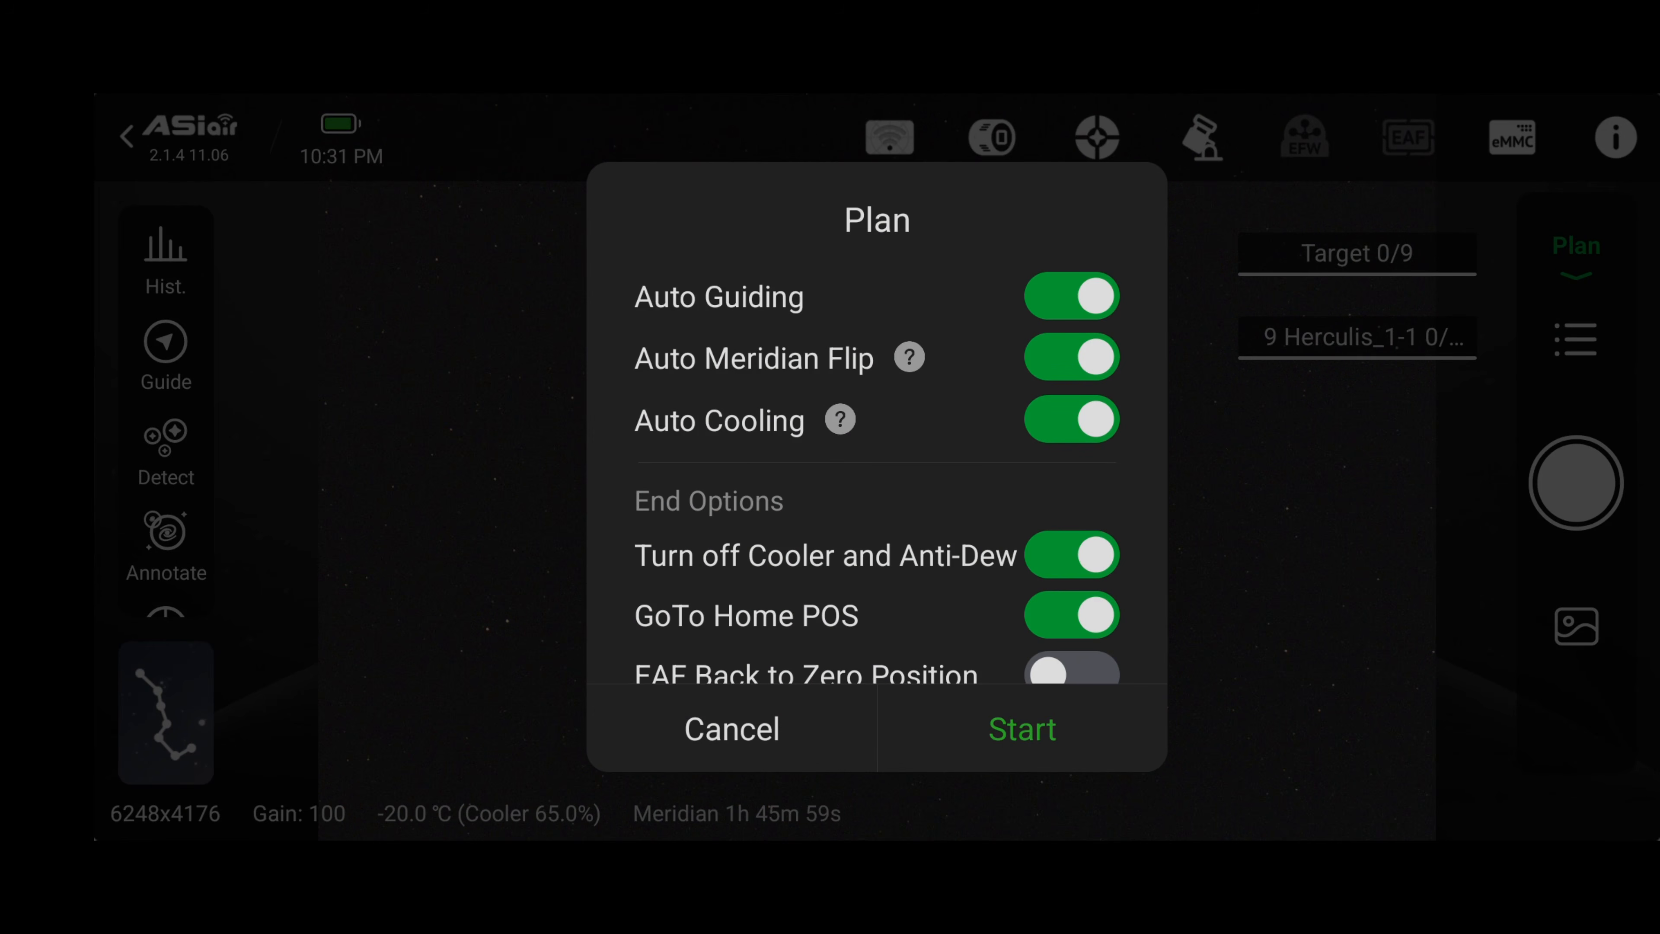
click(1046, 745)
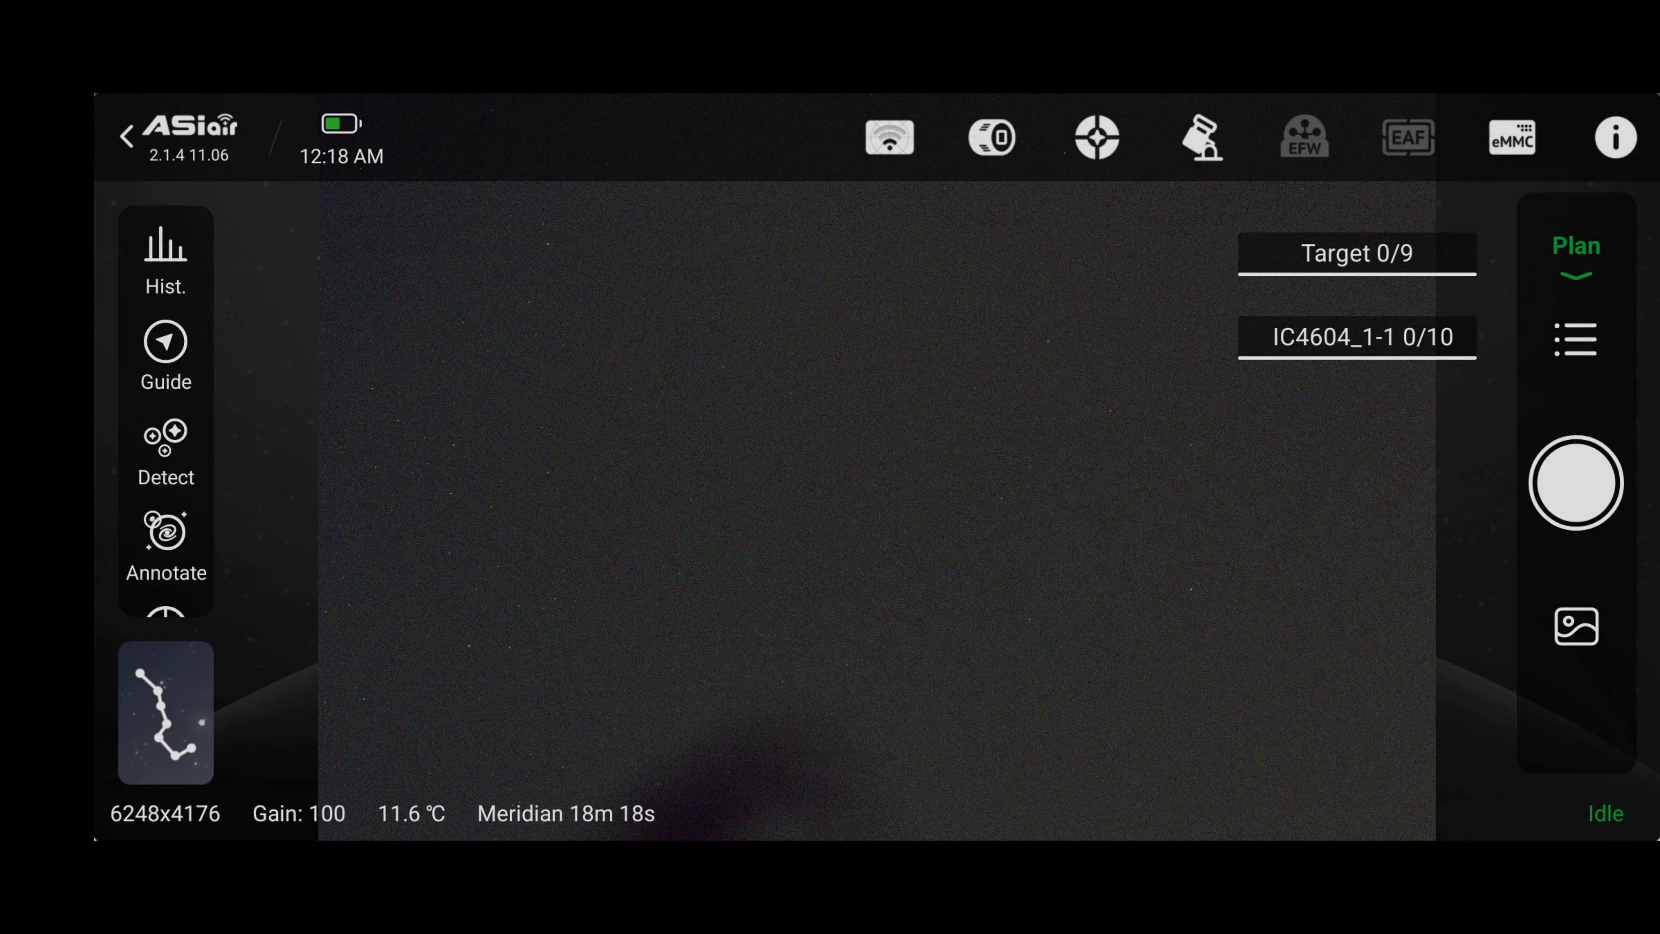
Step: Reset the progress of the rhodeepspace plan
click(1576, 339)
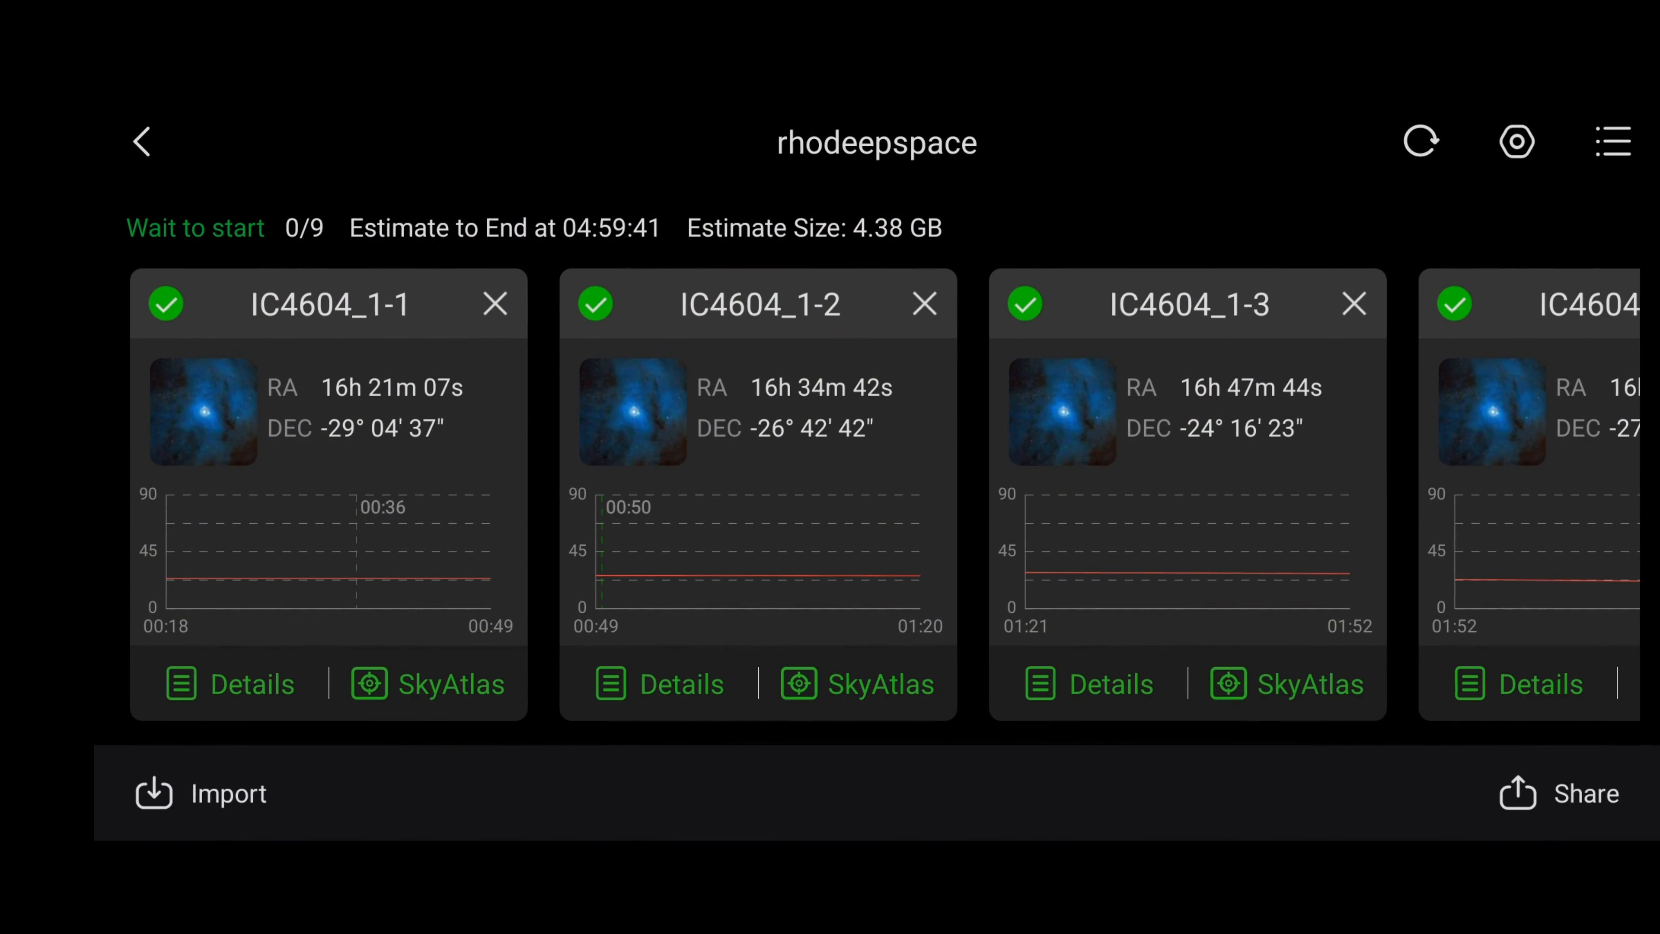
click(1420, 142)
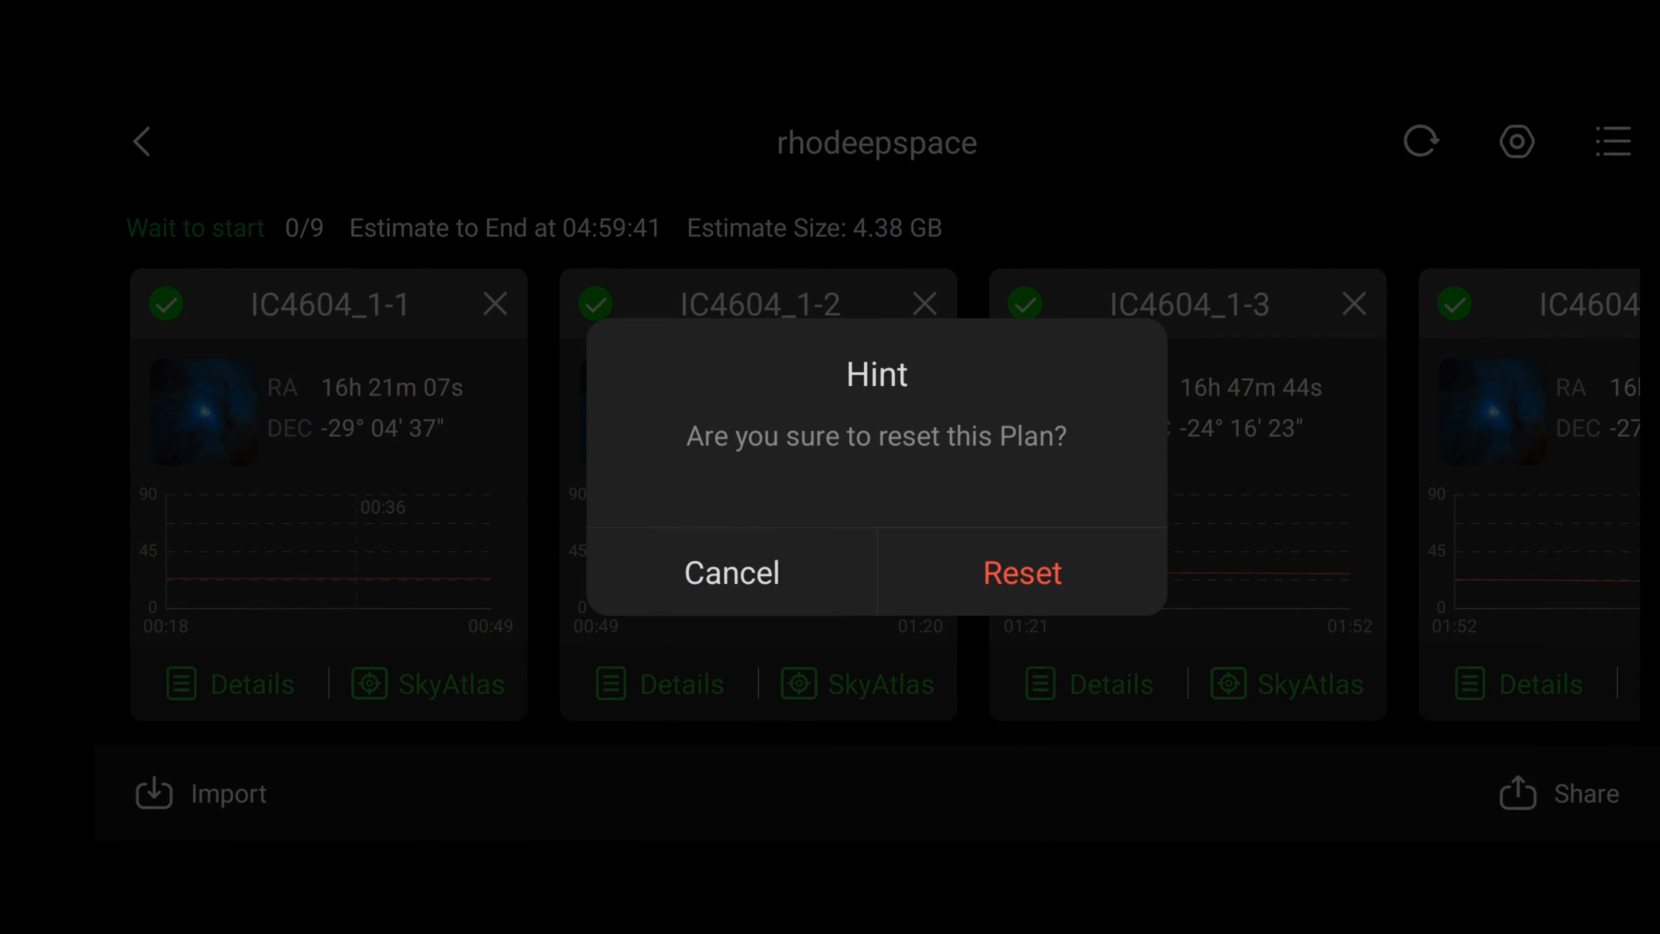
click(1022, 572)
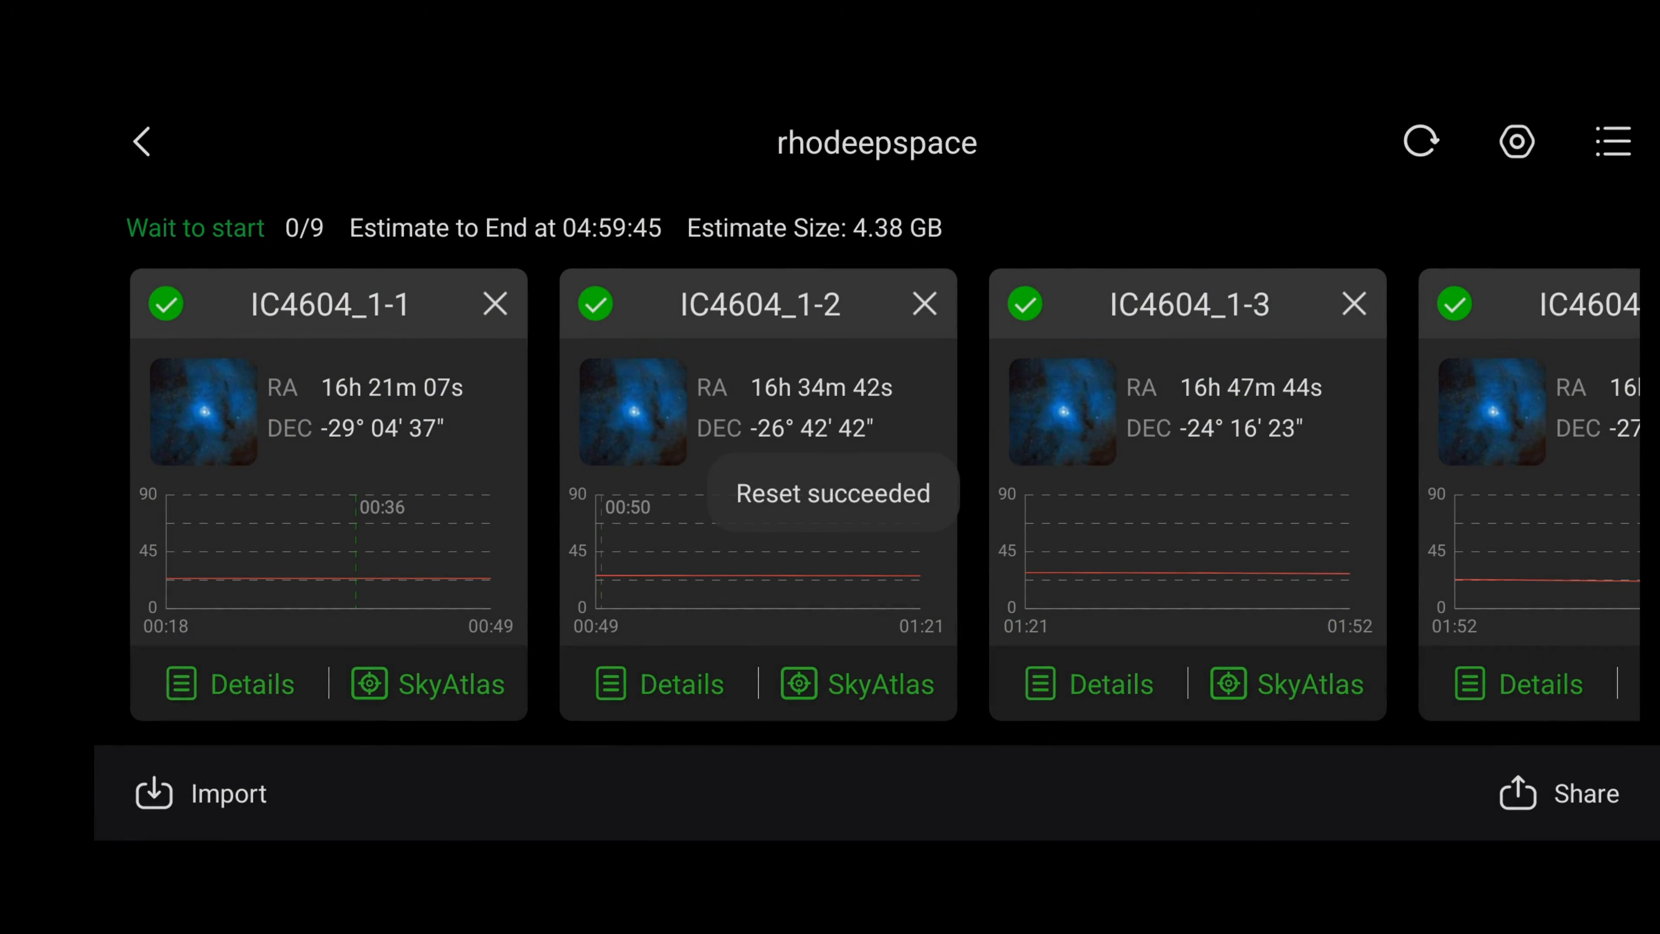
Step: Reorder the plan so that target IC4604_1-1 comes last
click(376, 429)
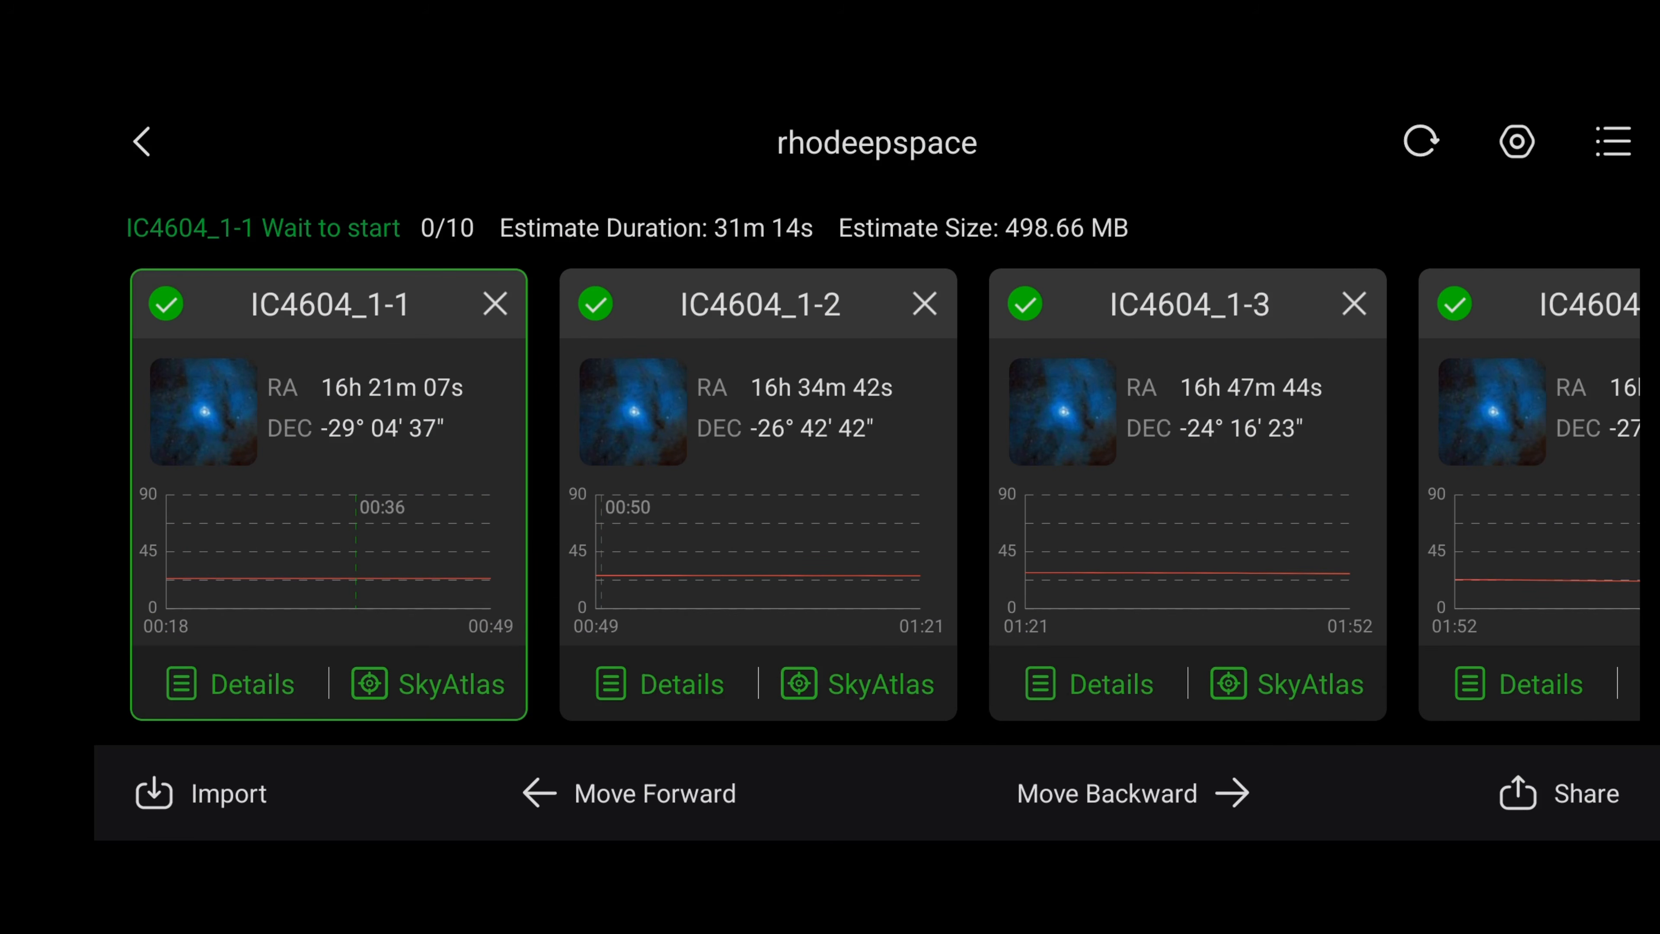
click(1221, 792)
click(1226, 789)
click(1230, 785)
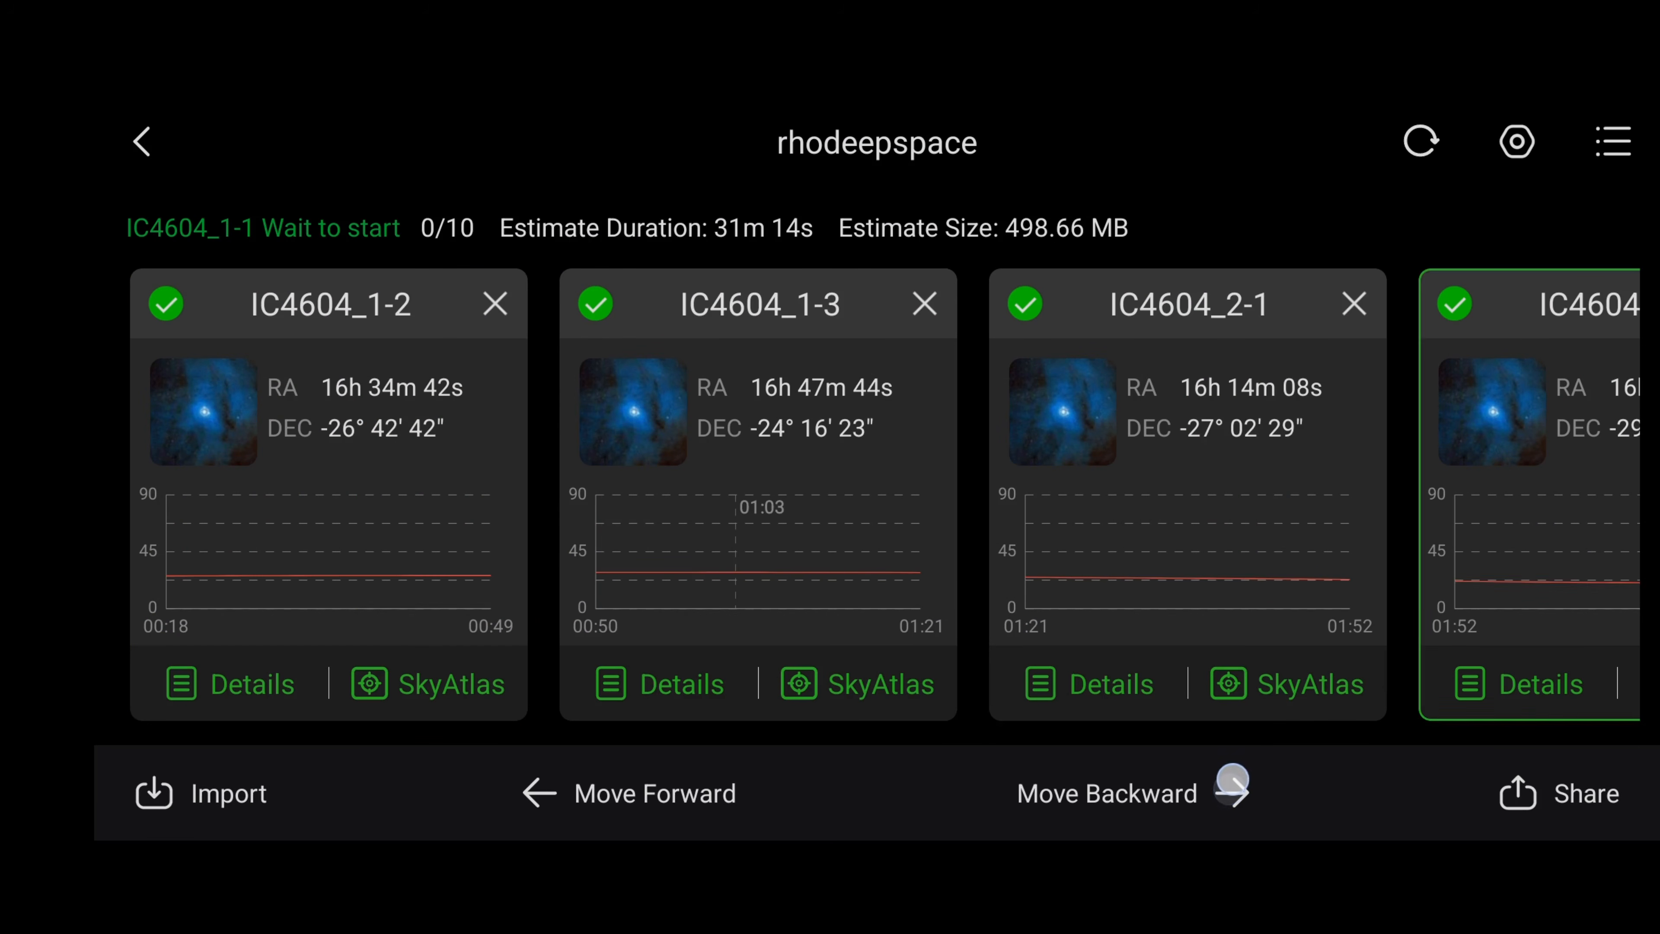
click(1229, 783)
click(1227, 780)
click(1225, 779)
click(1224, 781)
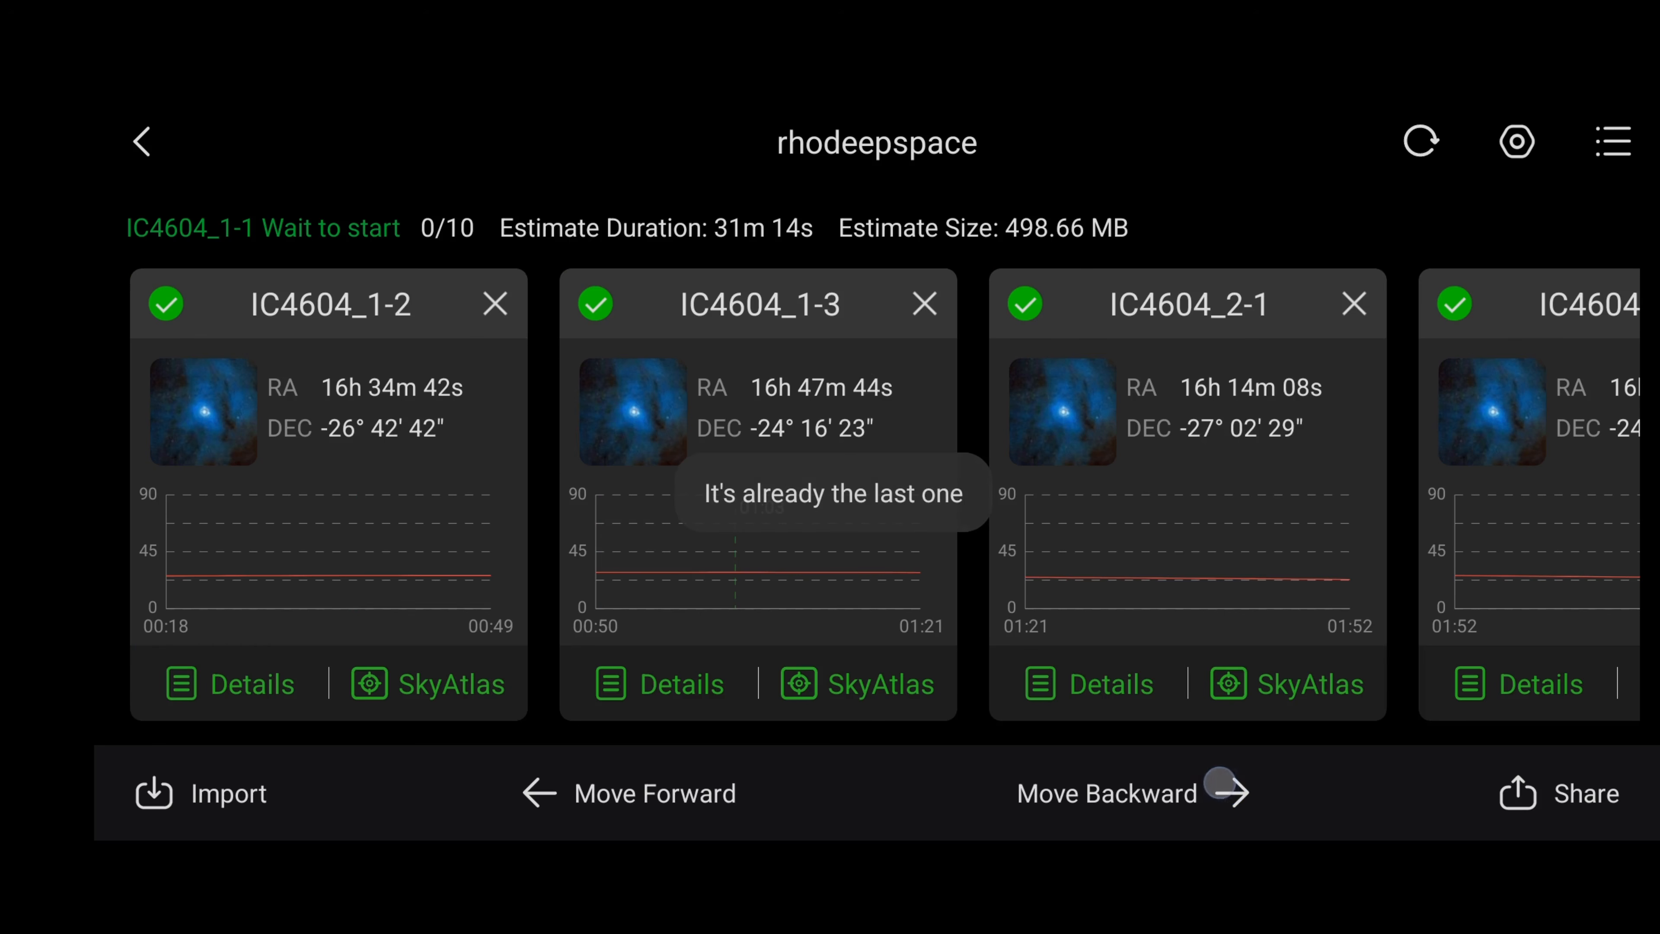
Step: Reorder the plan so that target IC4604_1-2 comes last, after IC4604_1-1
click(381, 426)
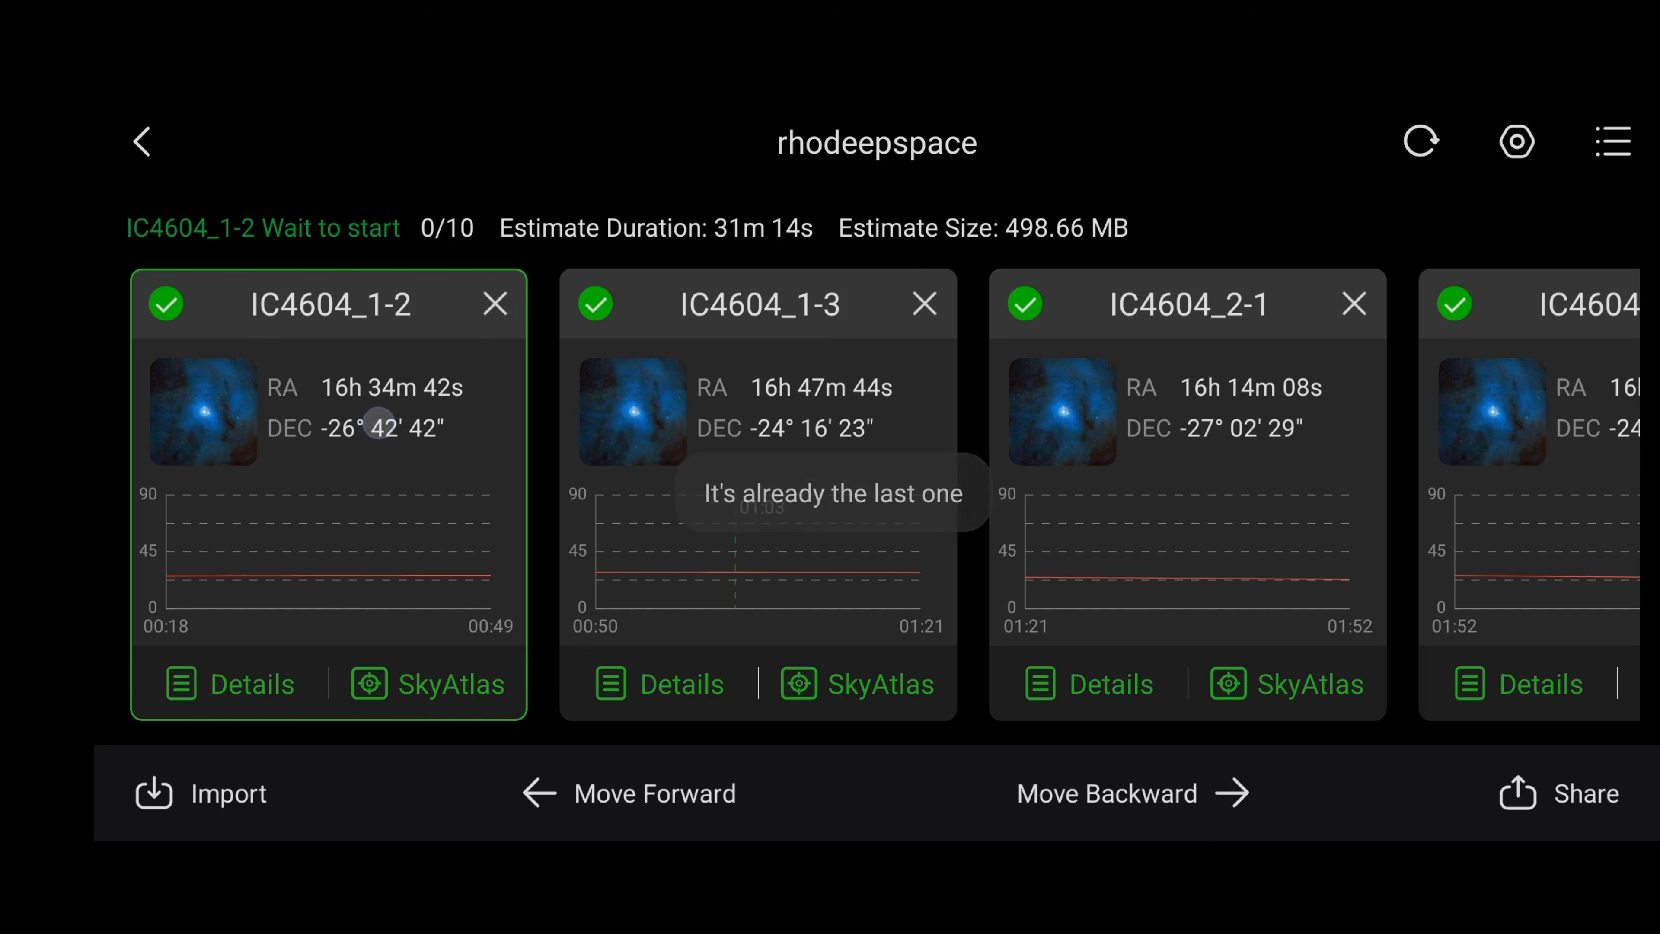
click(1201, 788)
click(1217, 777)
click(1234, 763)
click(1233, 764)
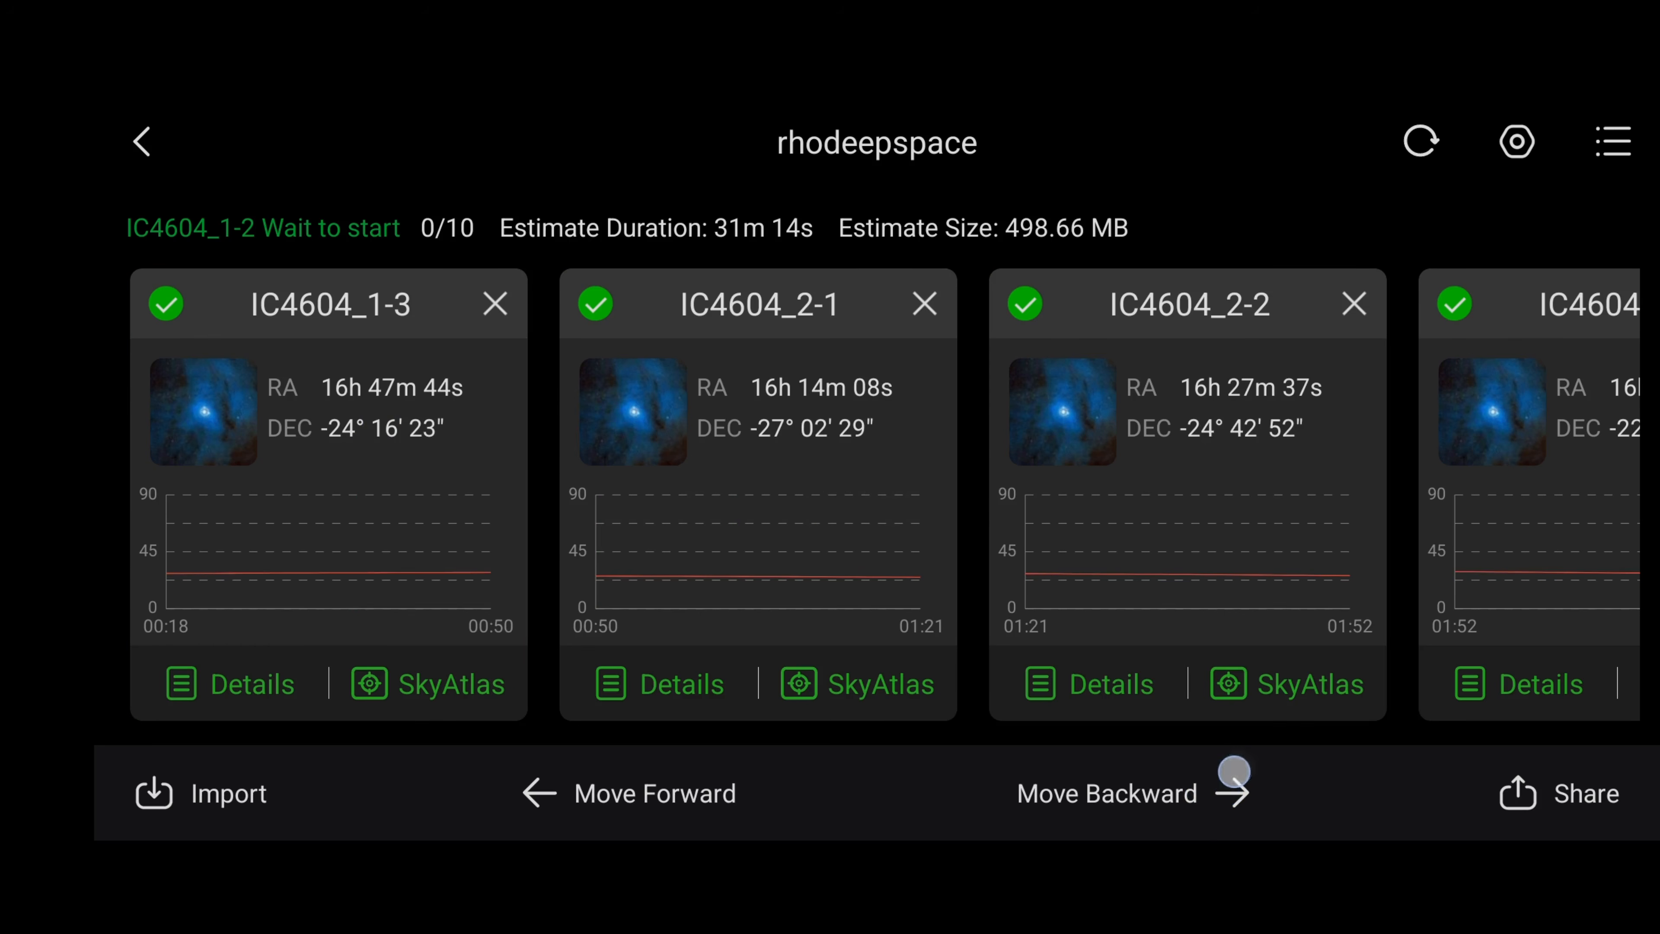
click(1233, 772)
click(1239, 766)
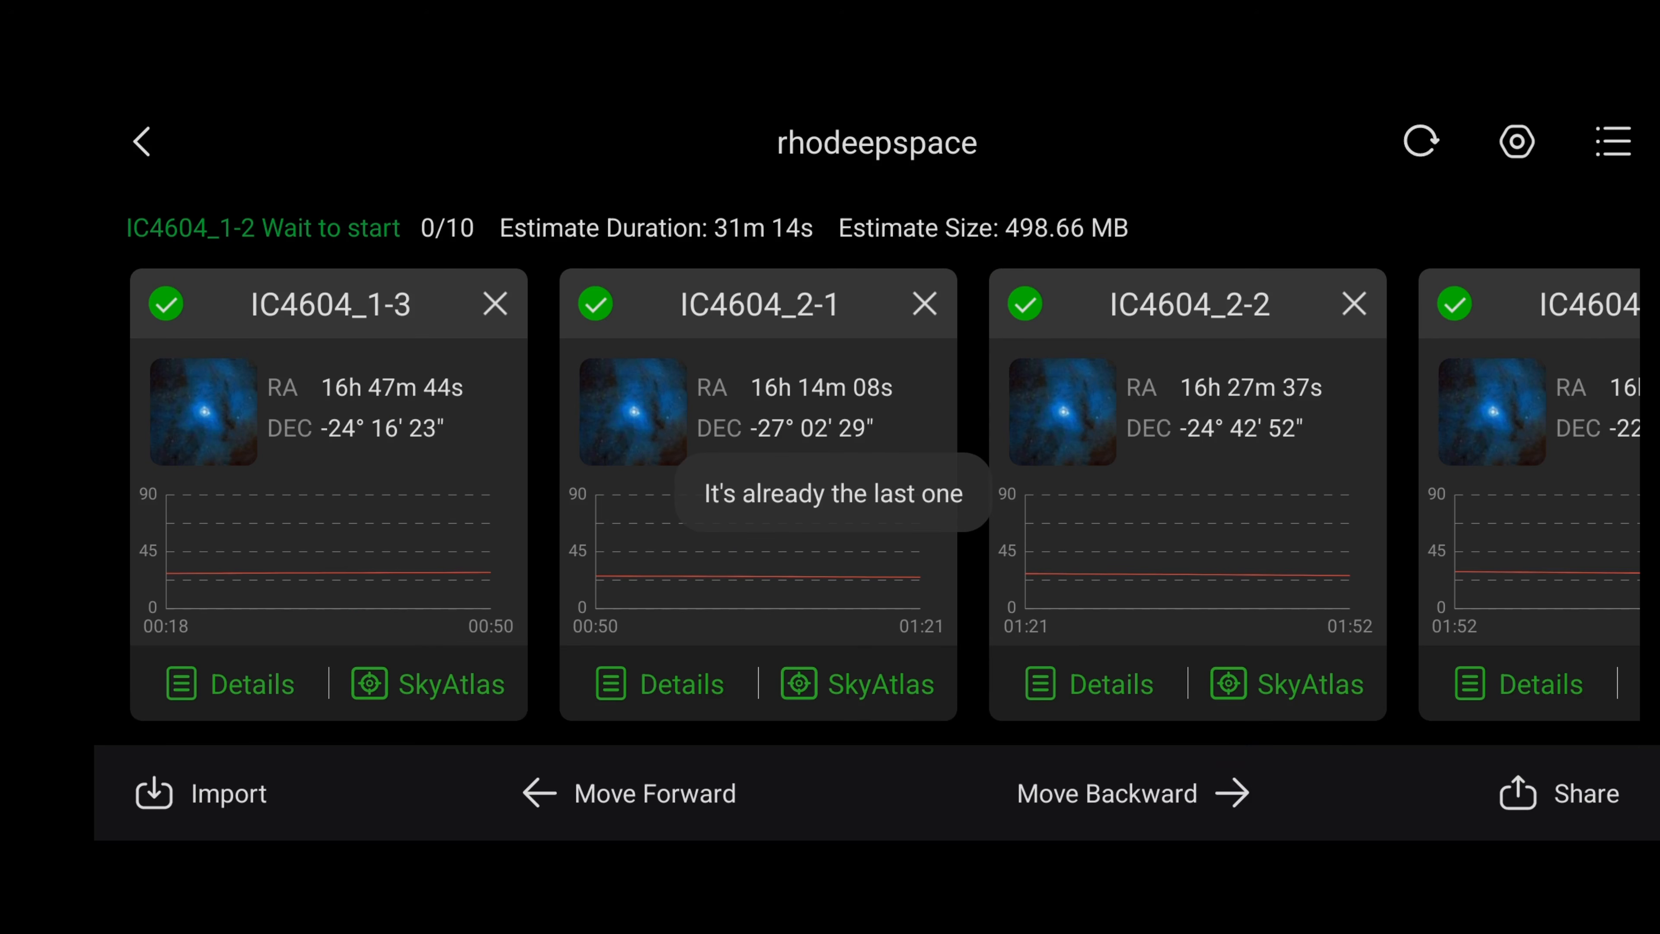
Step: Set the Light sequence of target IC4604_1-3 to 5 repeats and return to the imaging view
click(423, 450)
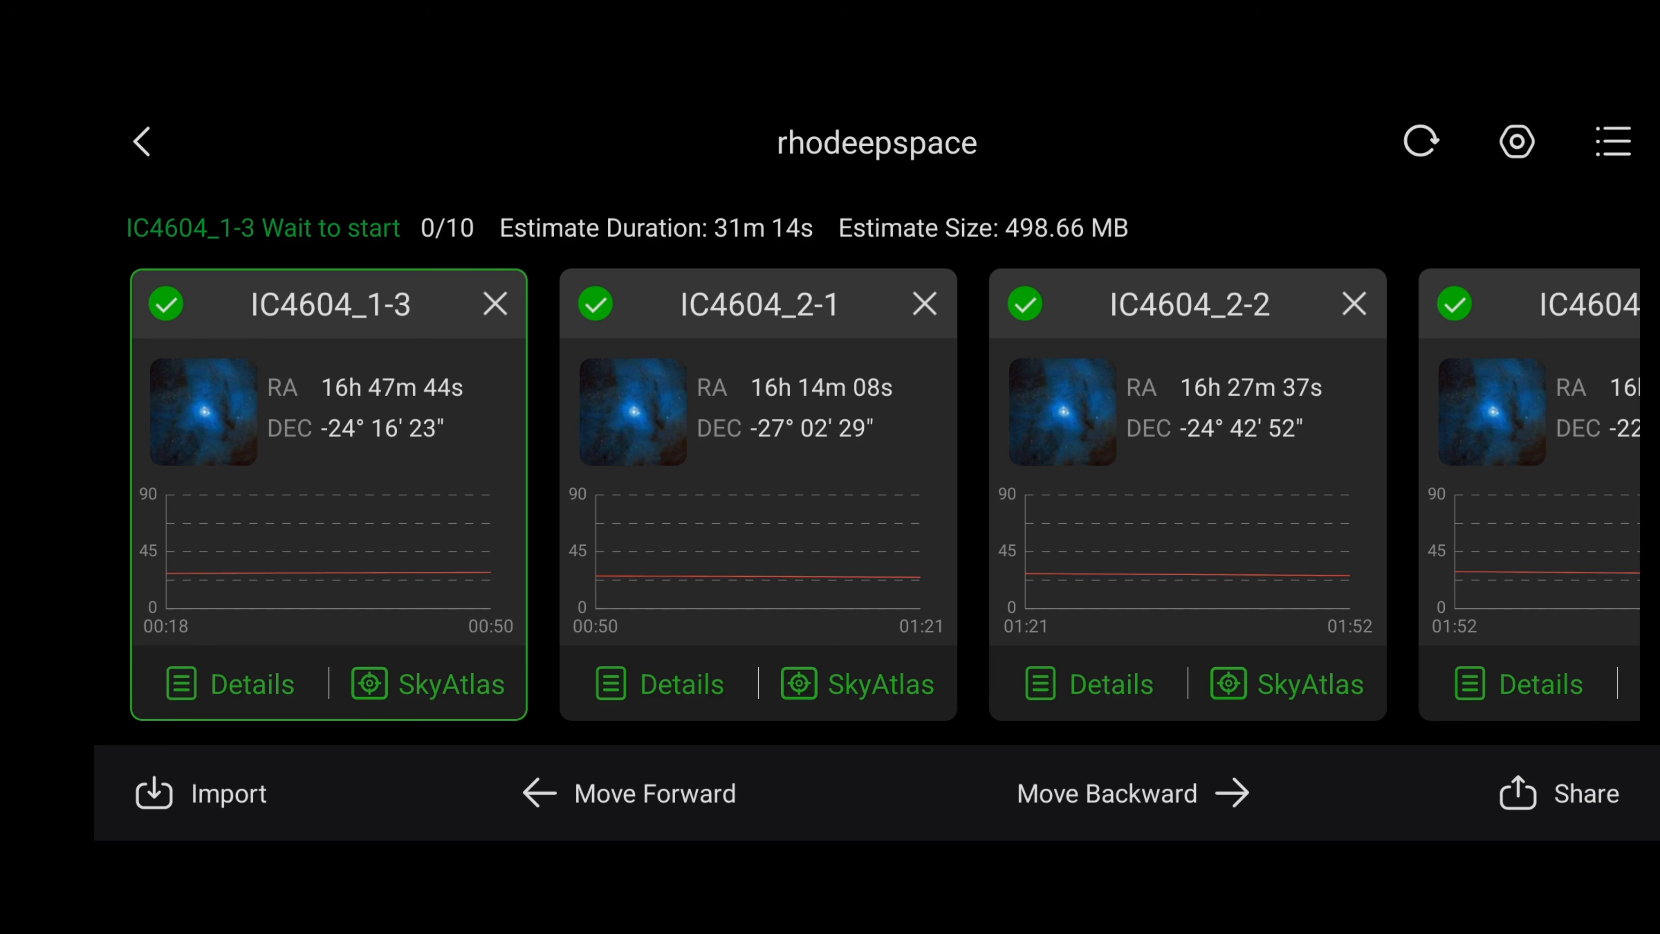
click(250, 684)
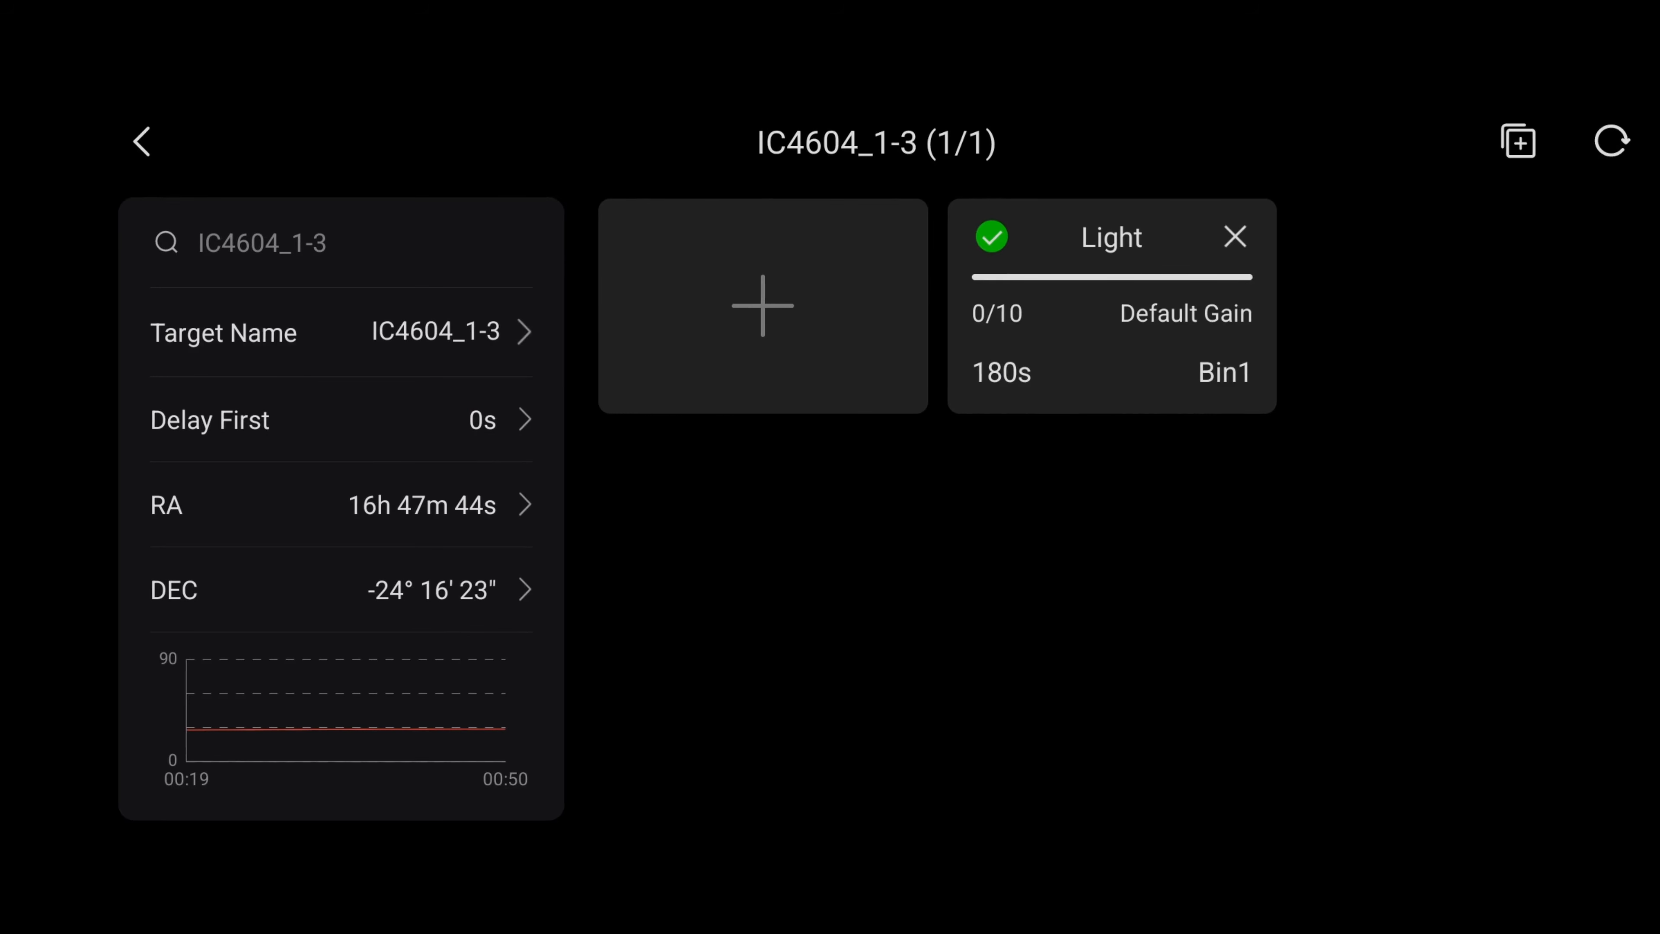
click(1102, 339)
click(1121, 536)
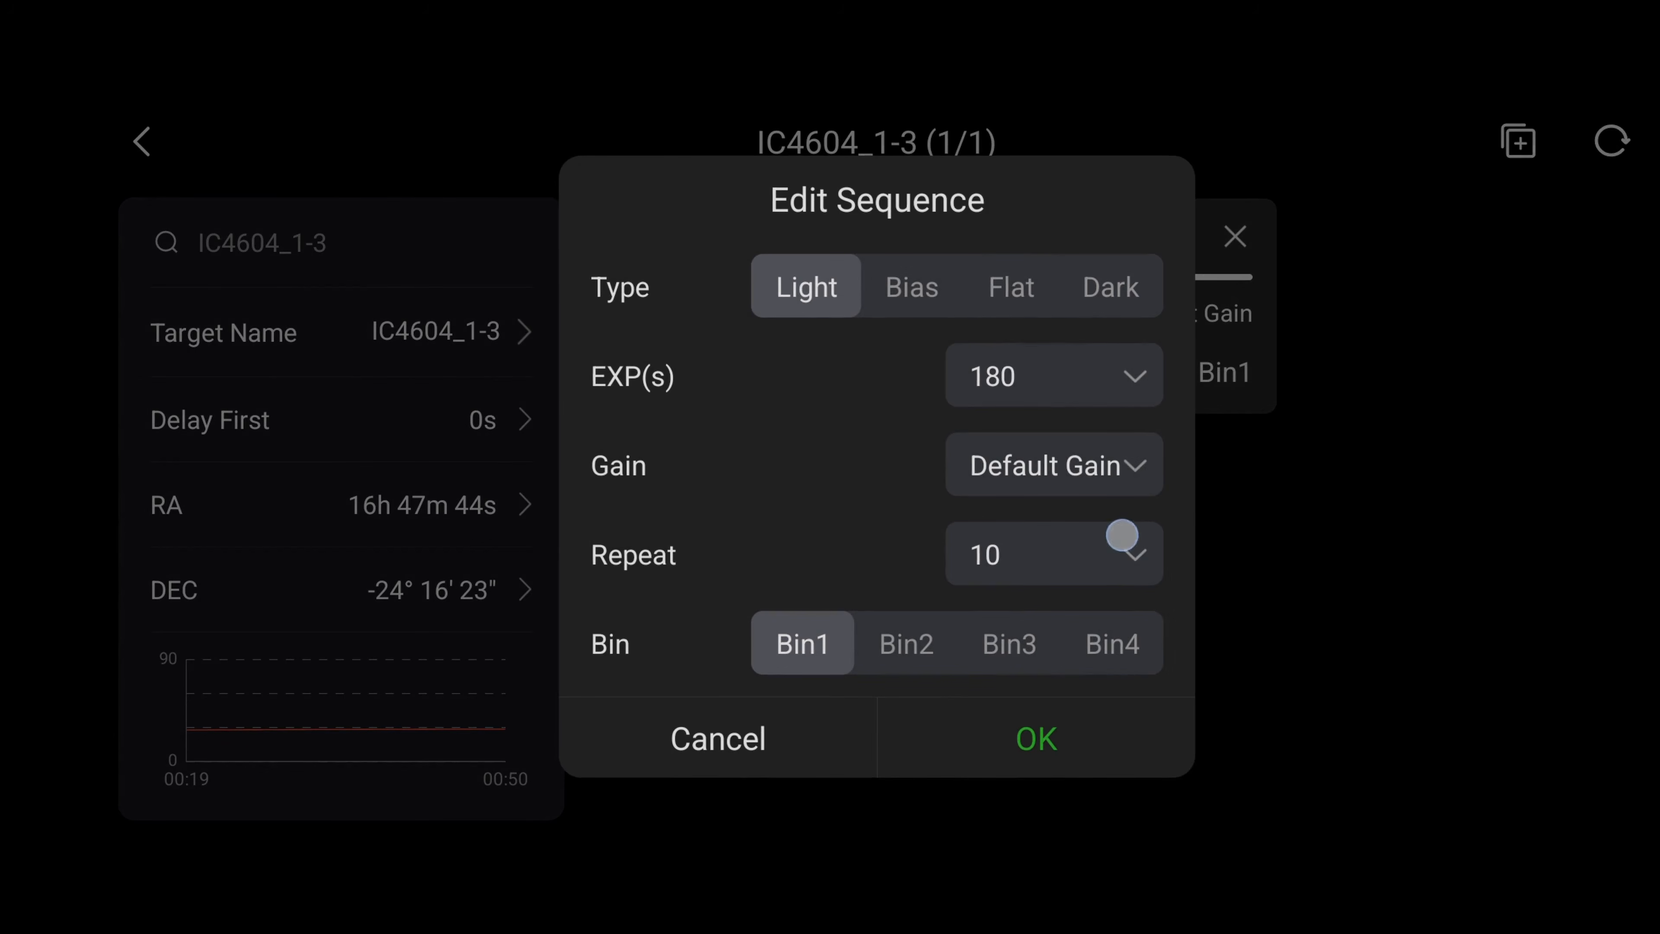
click(1099, 342)
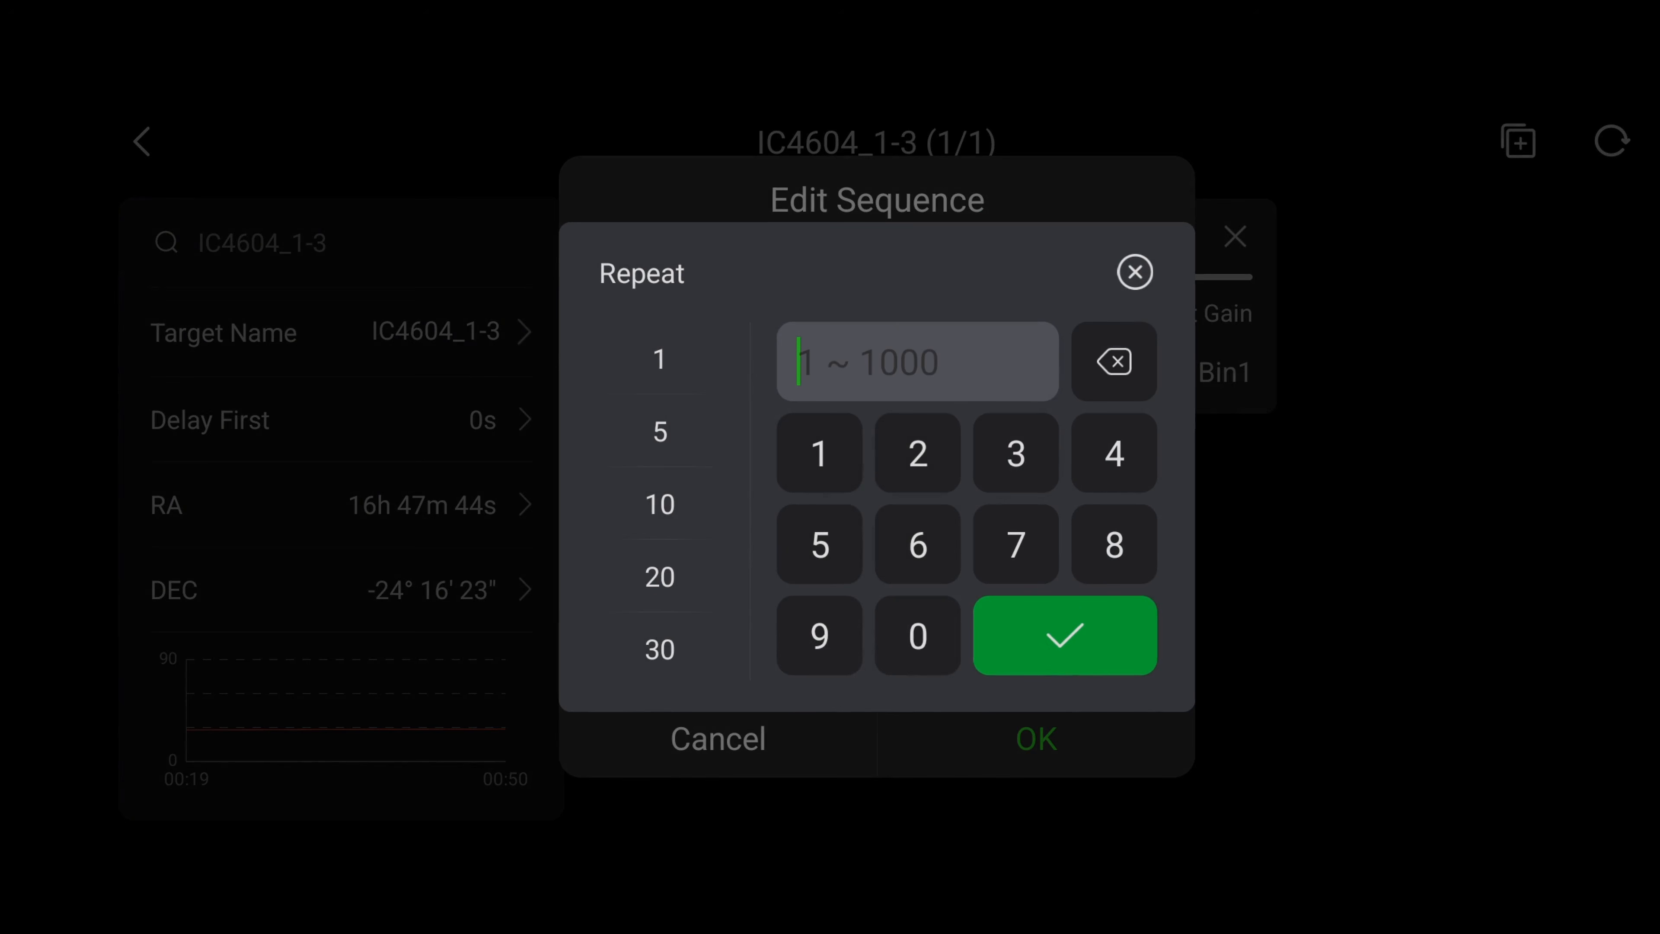
click(839, 530)
click(1080, 658)
click(1093, 759)
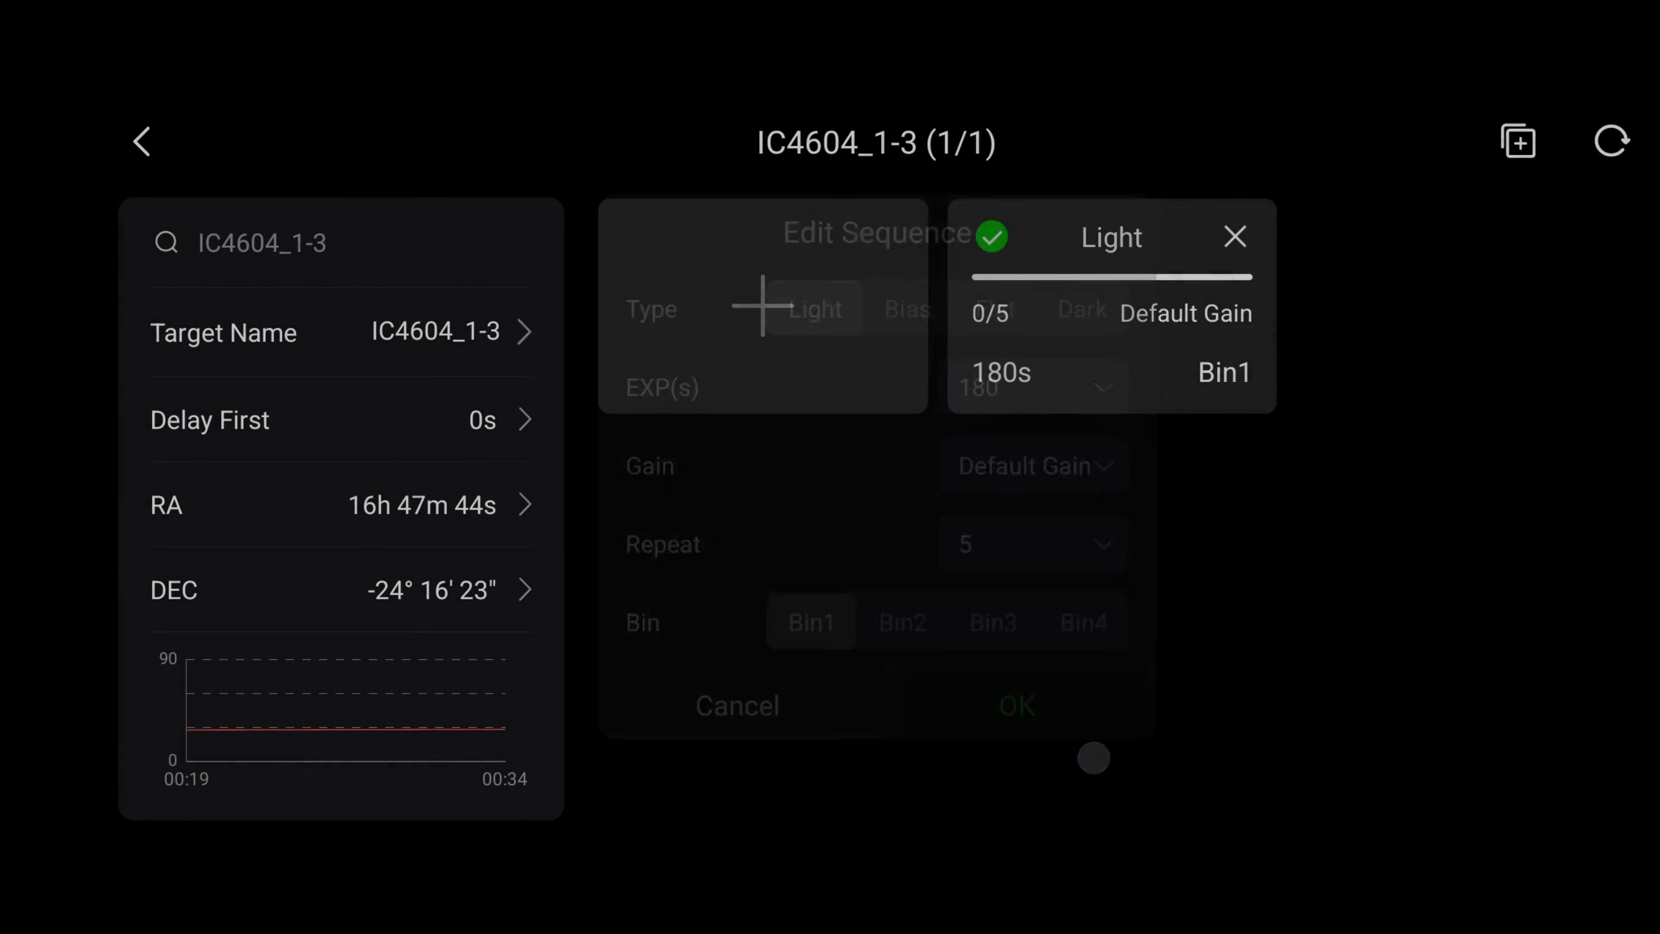
click(164, 121)
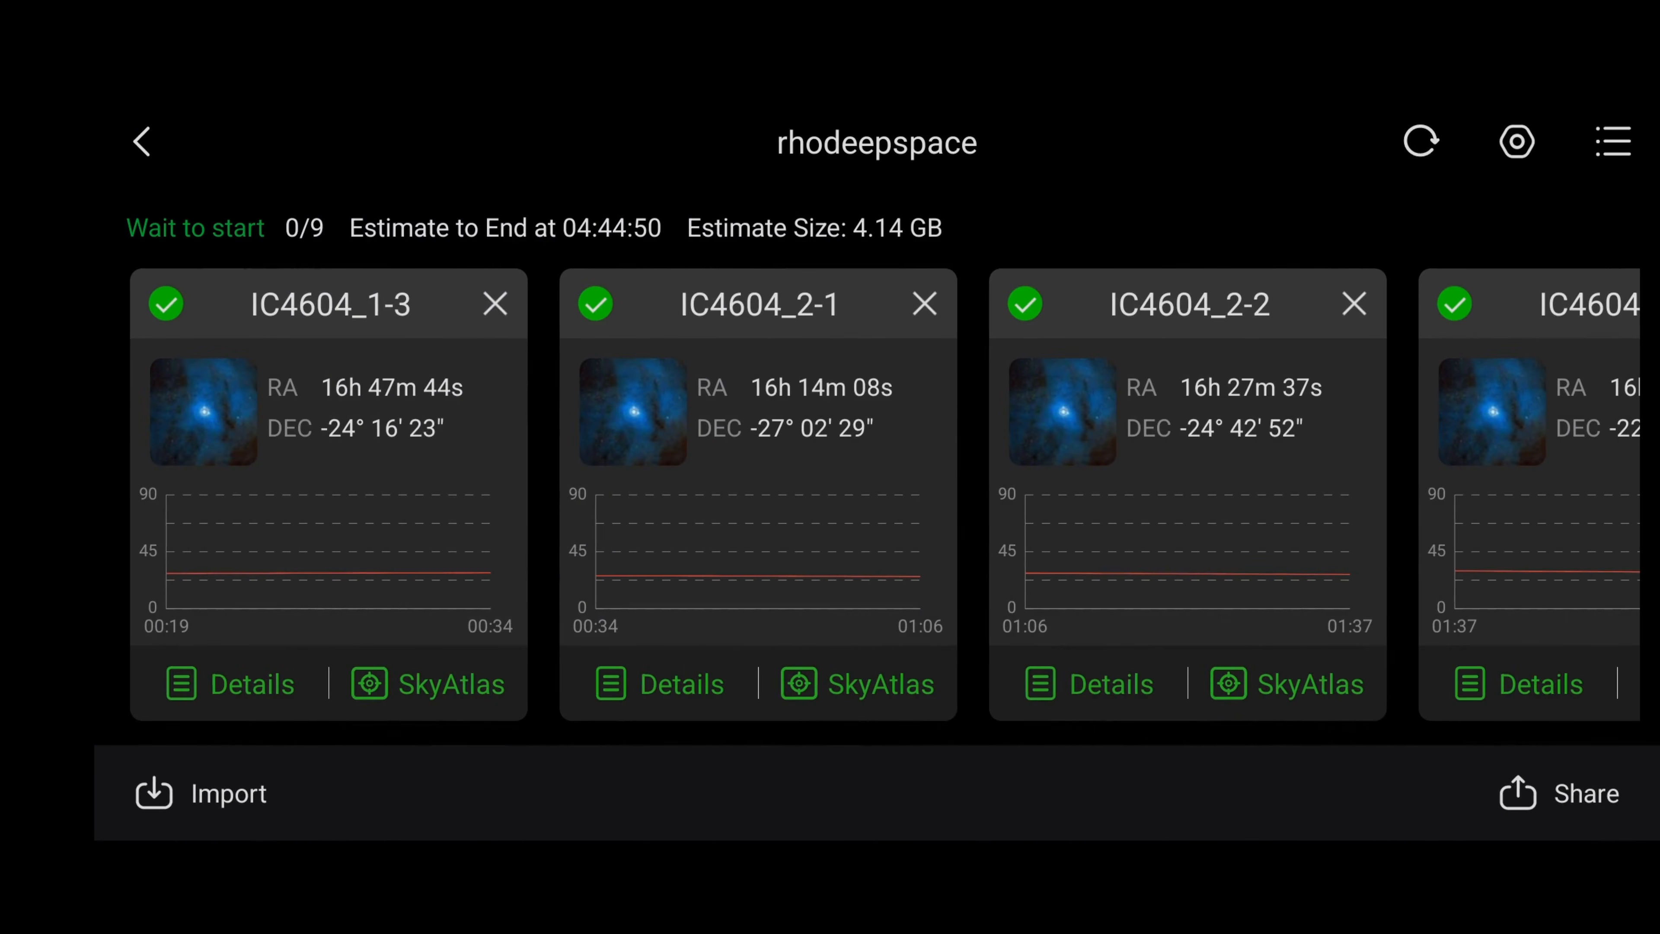
click(147, 129)
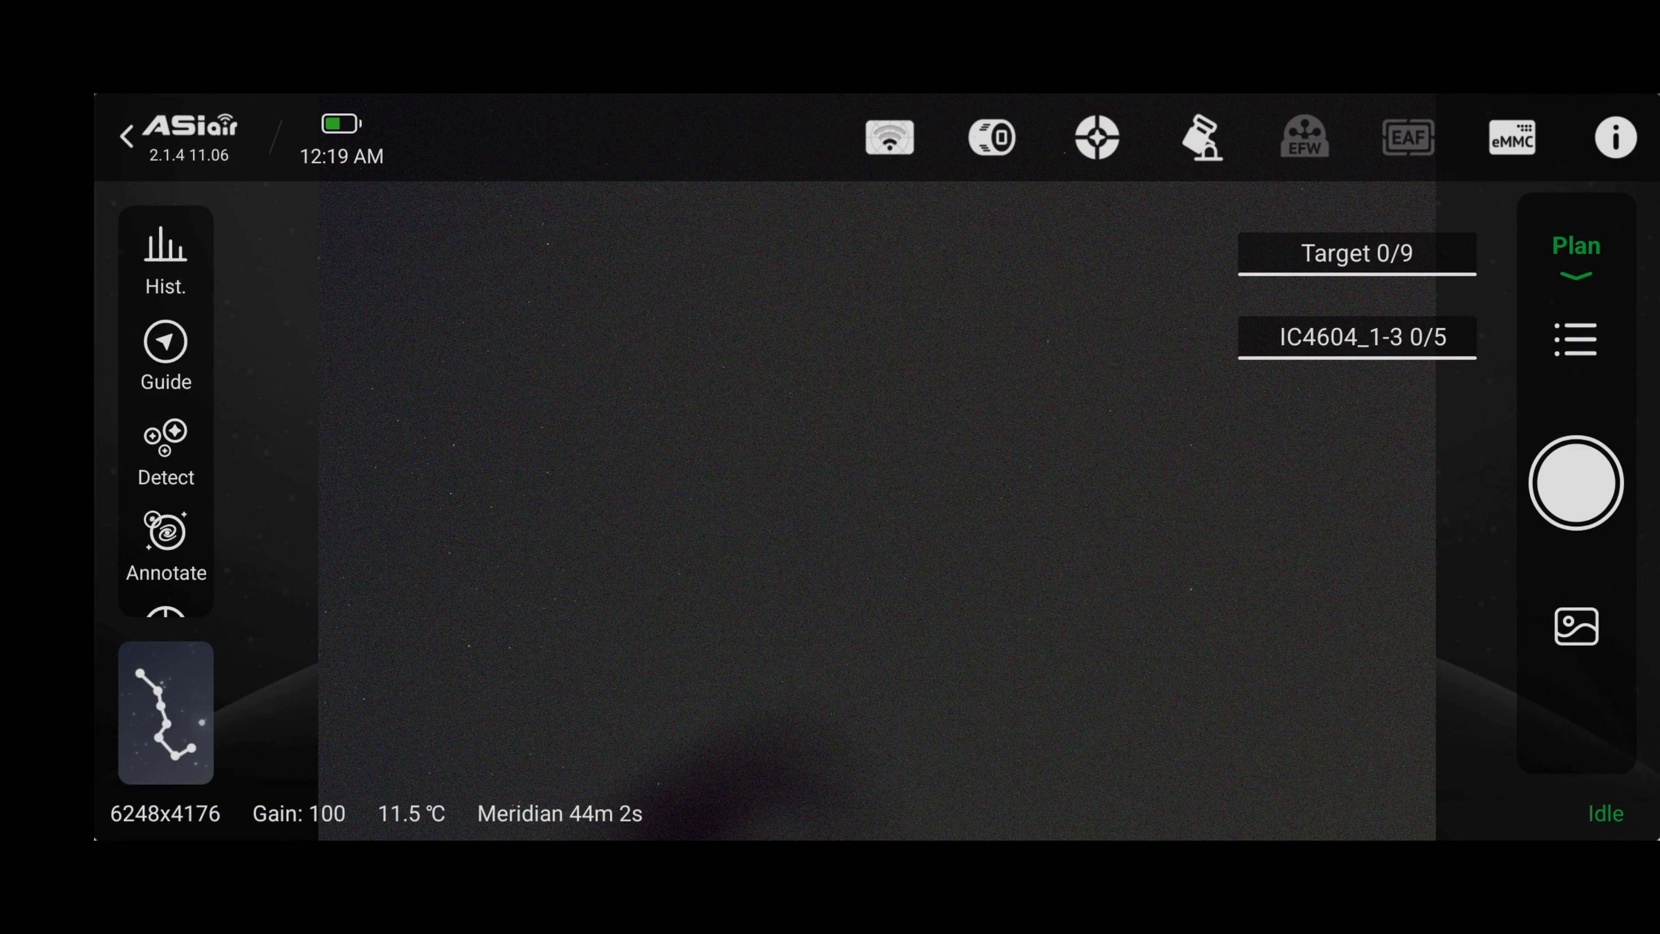
Step: Examine the per-pane image folders stored under Plan and Light on the eMMC storage
click(1530, 124)
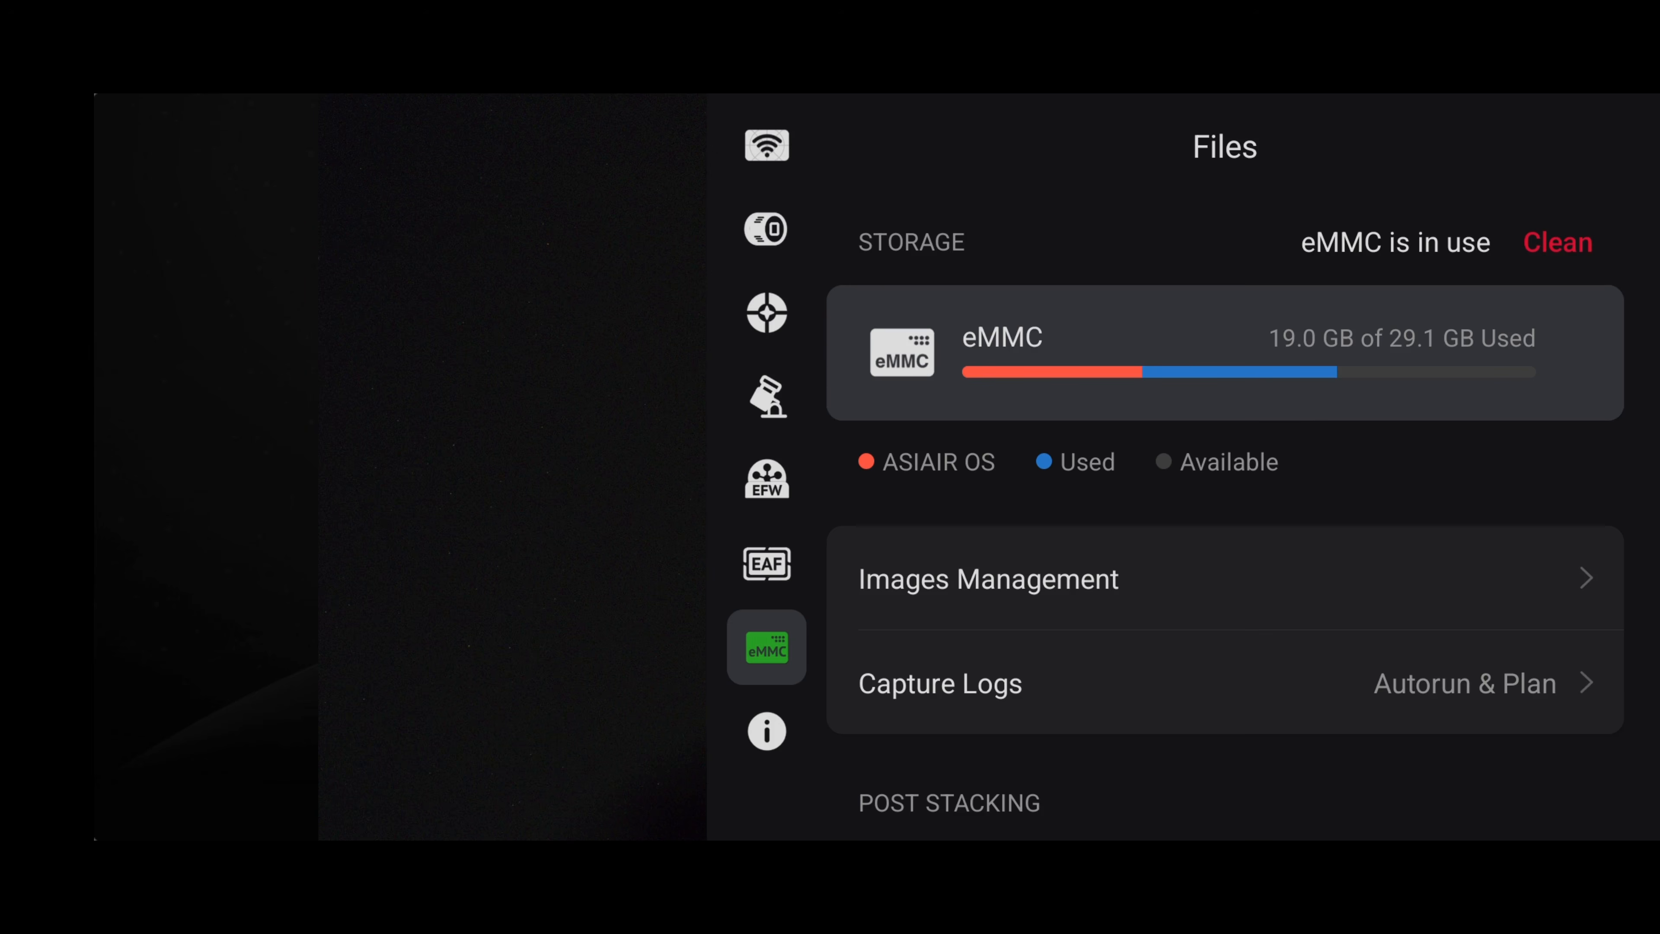
click(1390, 564)
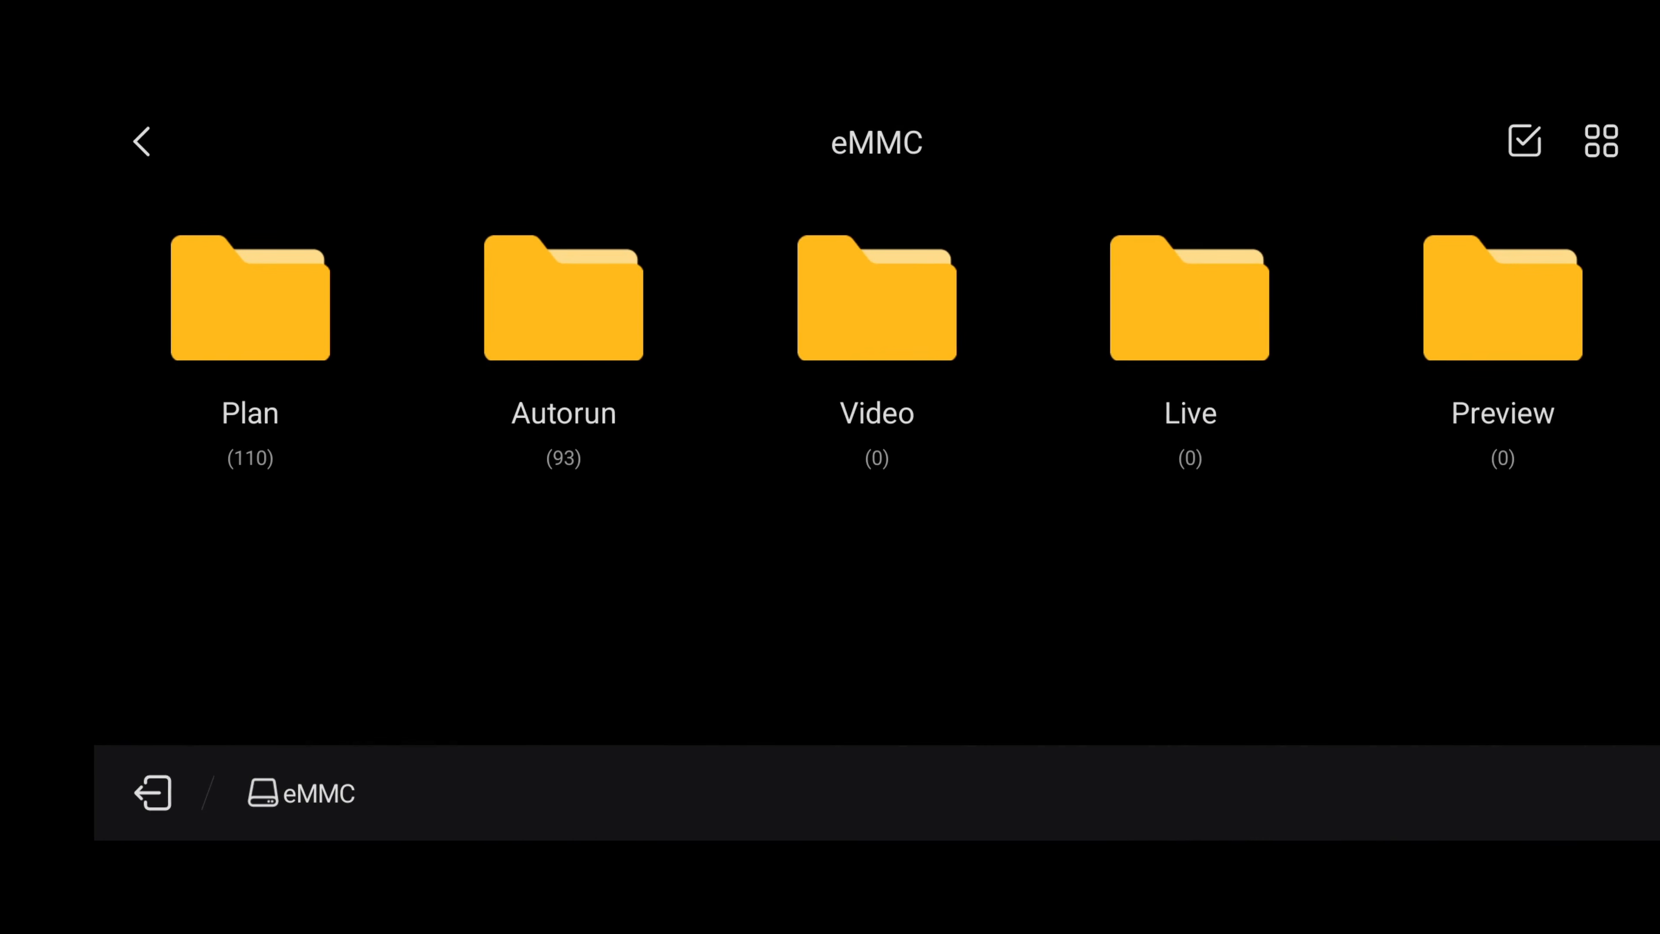
click(264, 300)
click(279, 306)
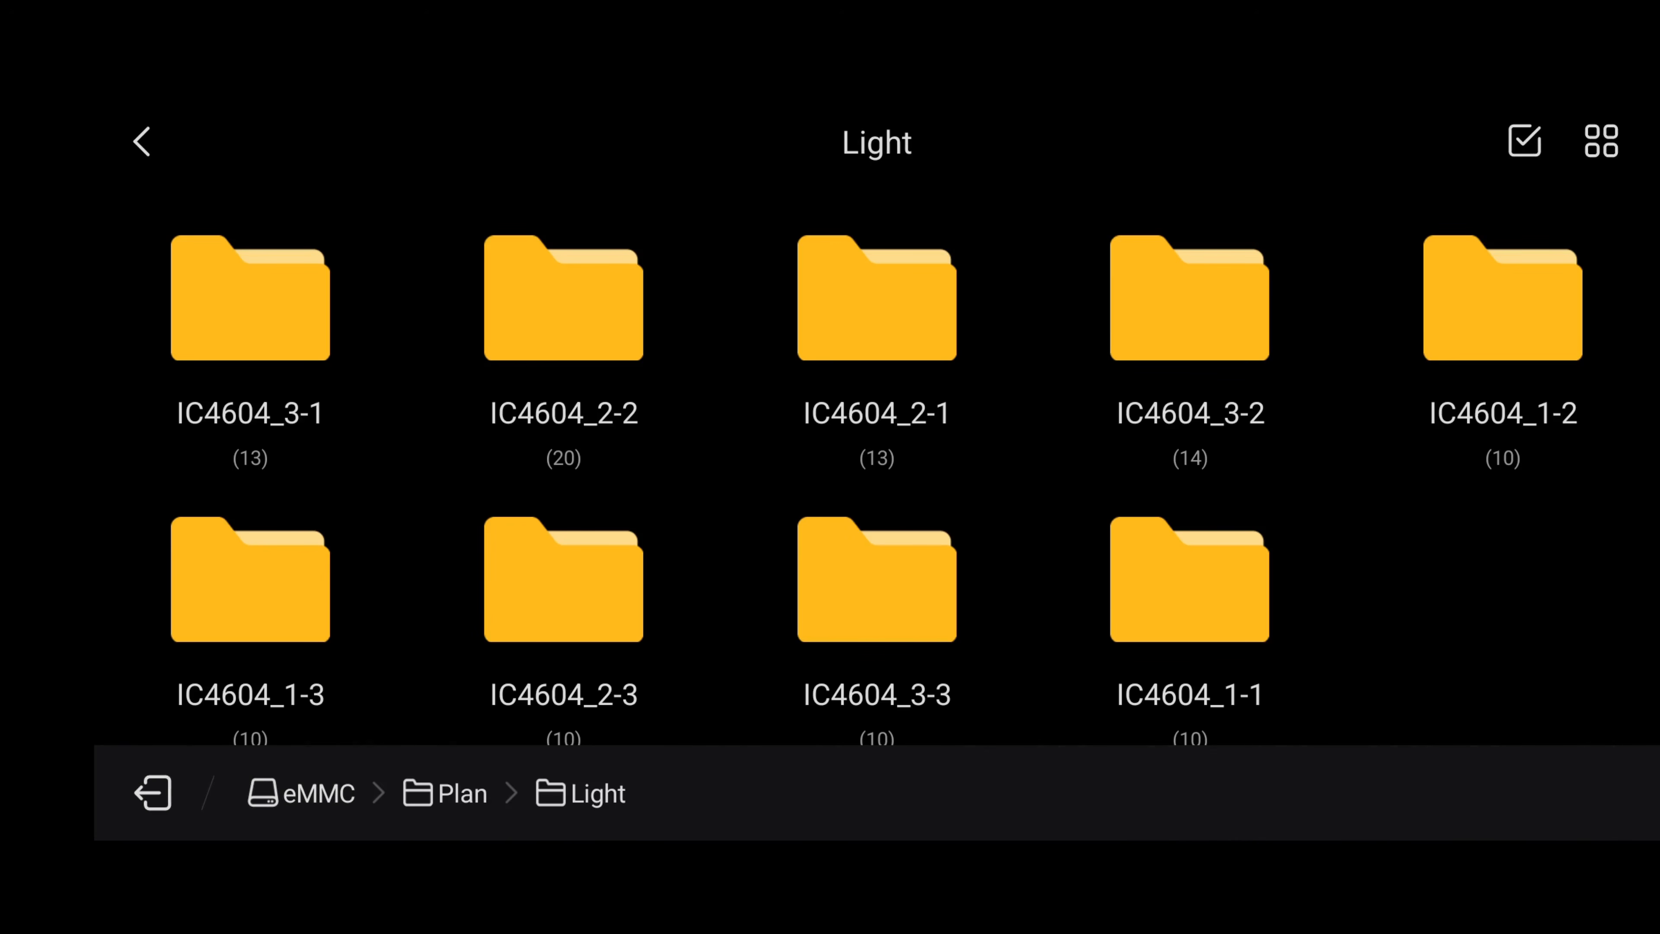
drag(1485, 427, 1486, 422)
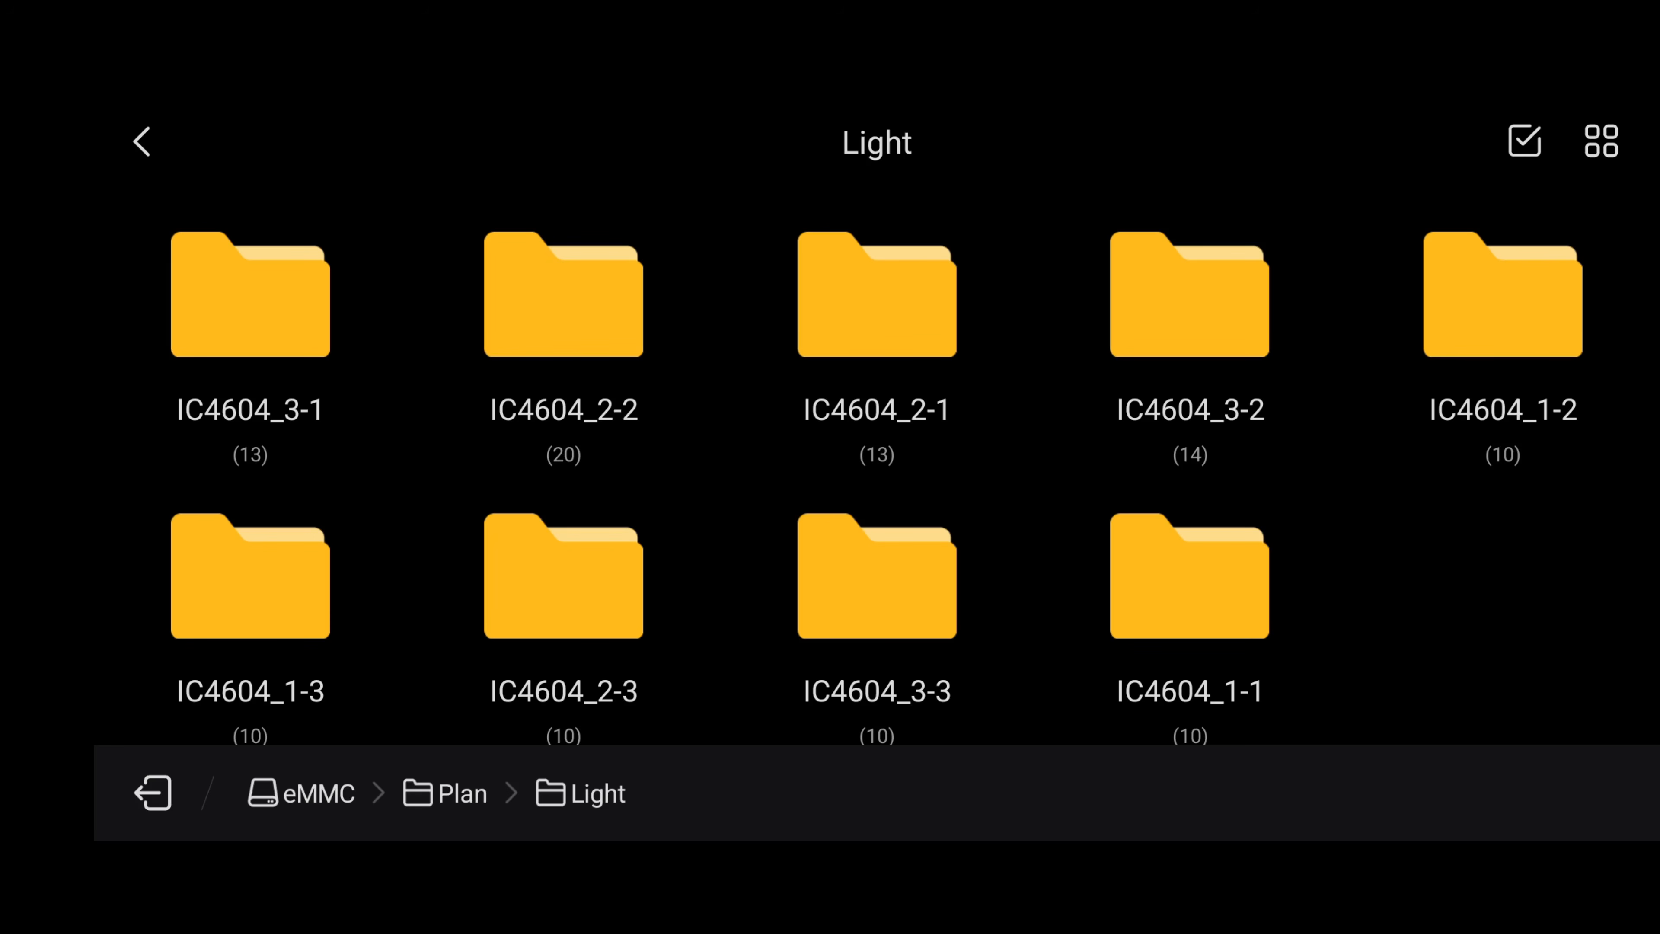
Step: Look through the captured light frames in the IC4604_1-1 folder and leave the image management
click(1190, 577)
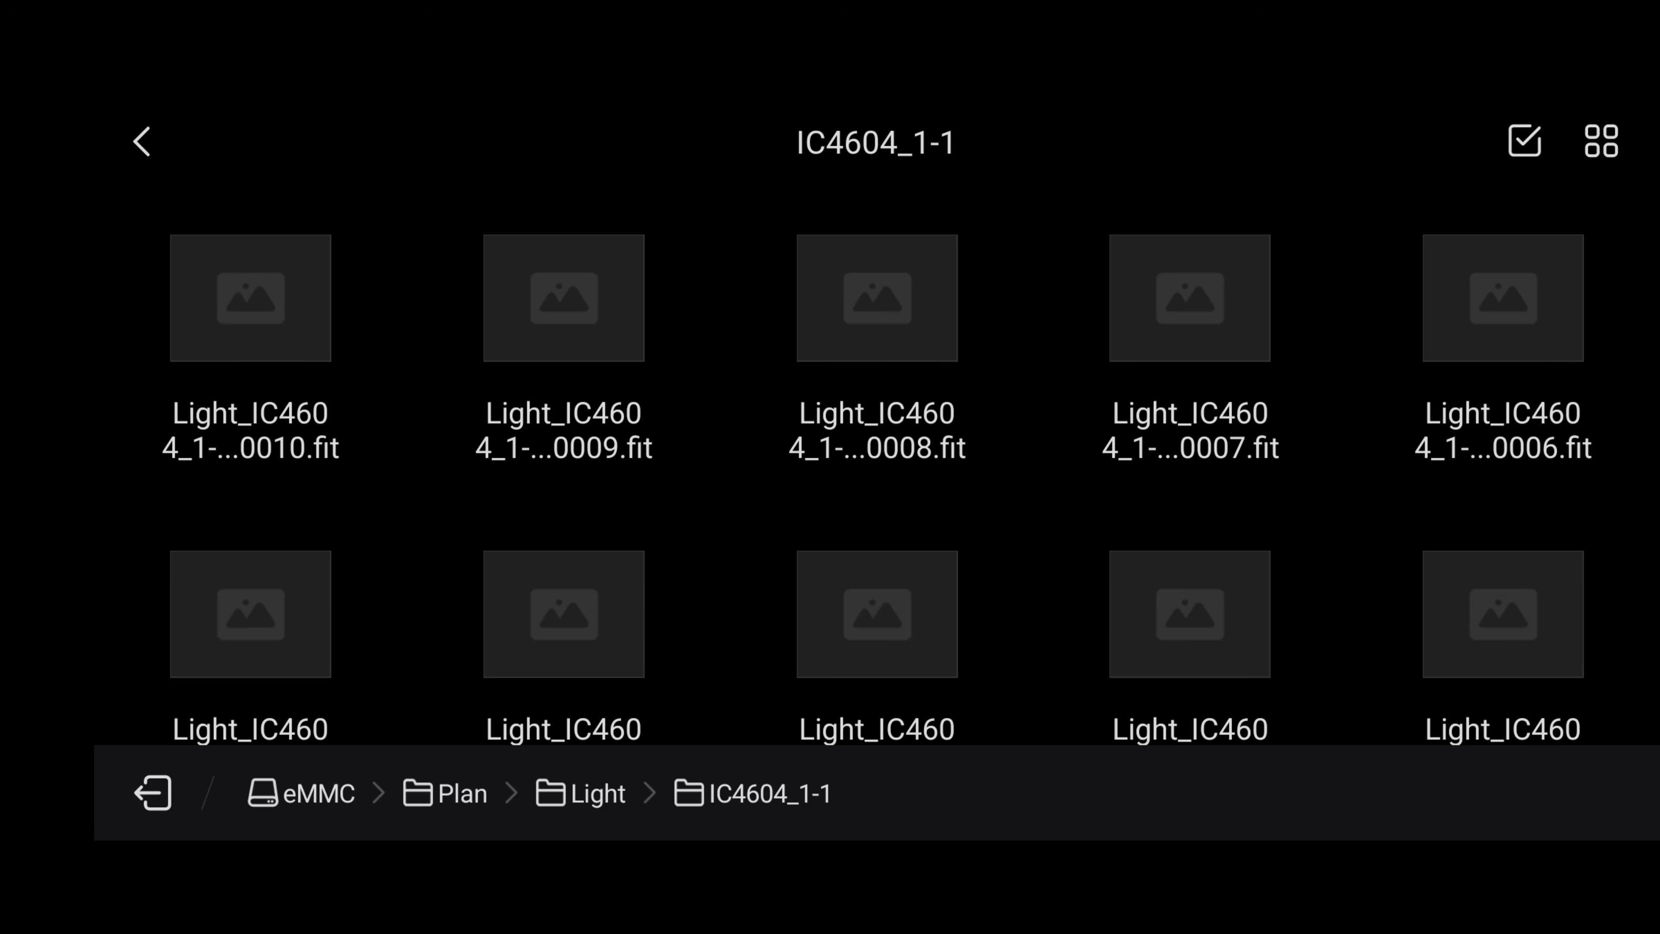
drag(1245, 601, 1245, 451)
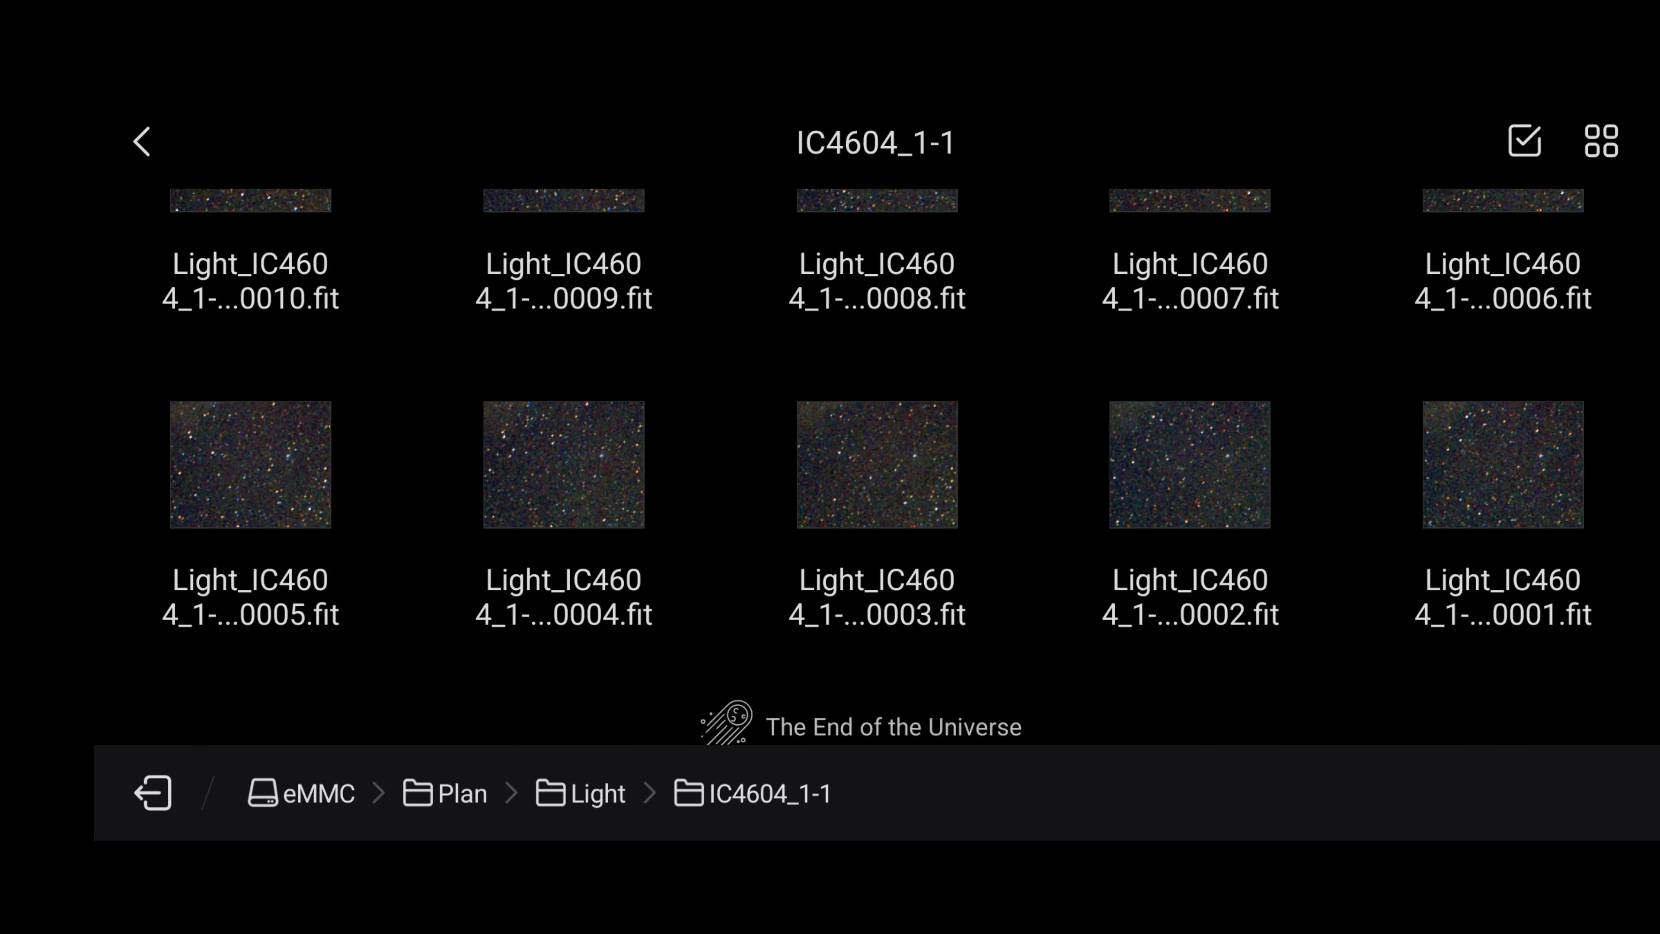
click(145, 139)
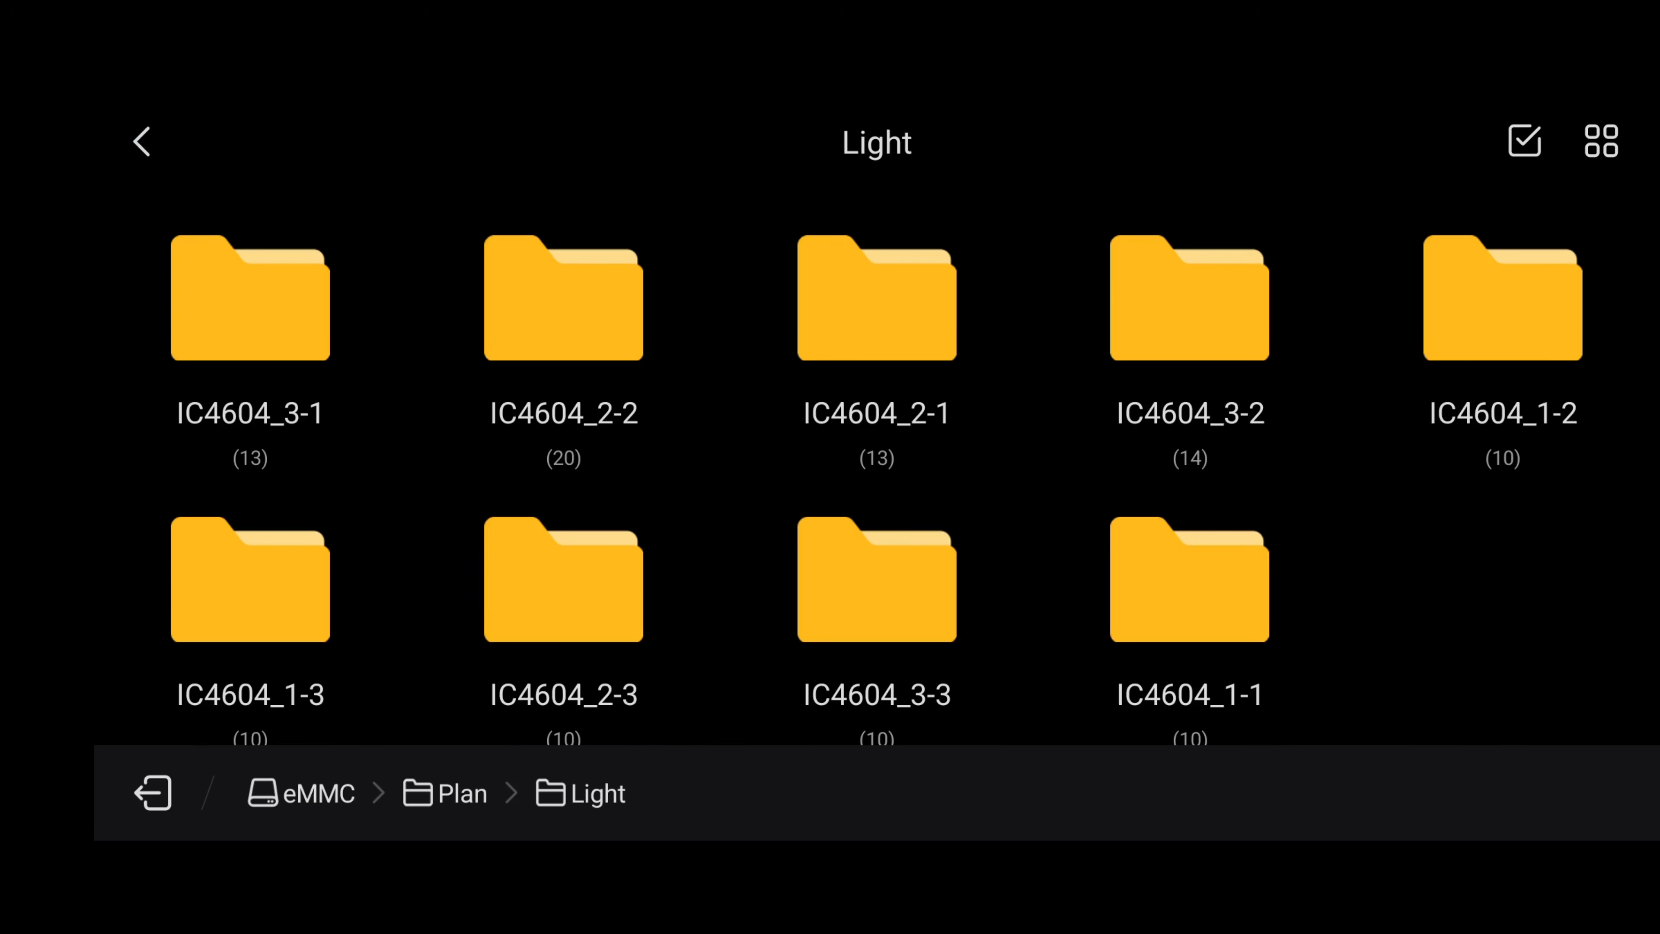
click(142, 141)
click(142, 141)
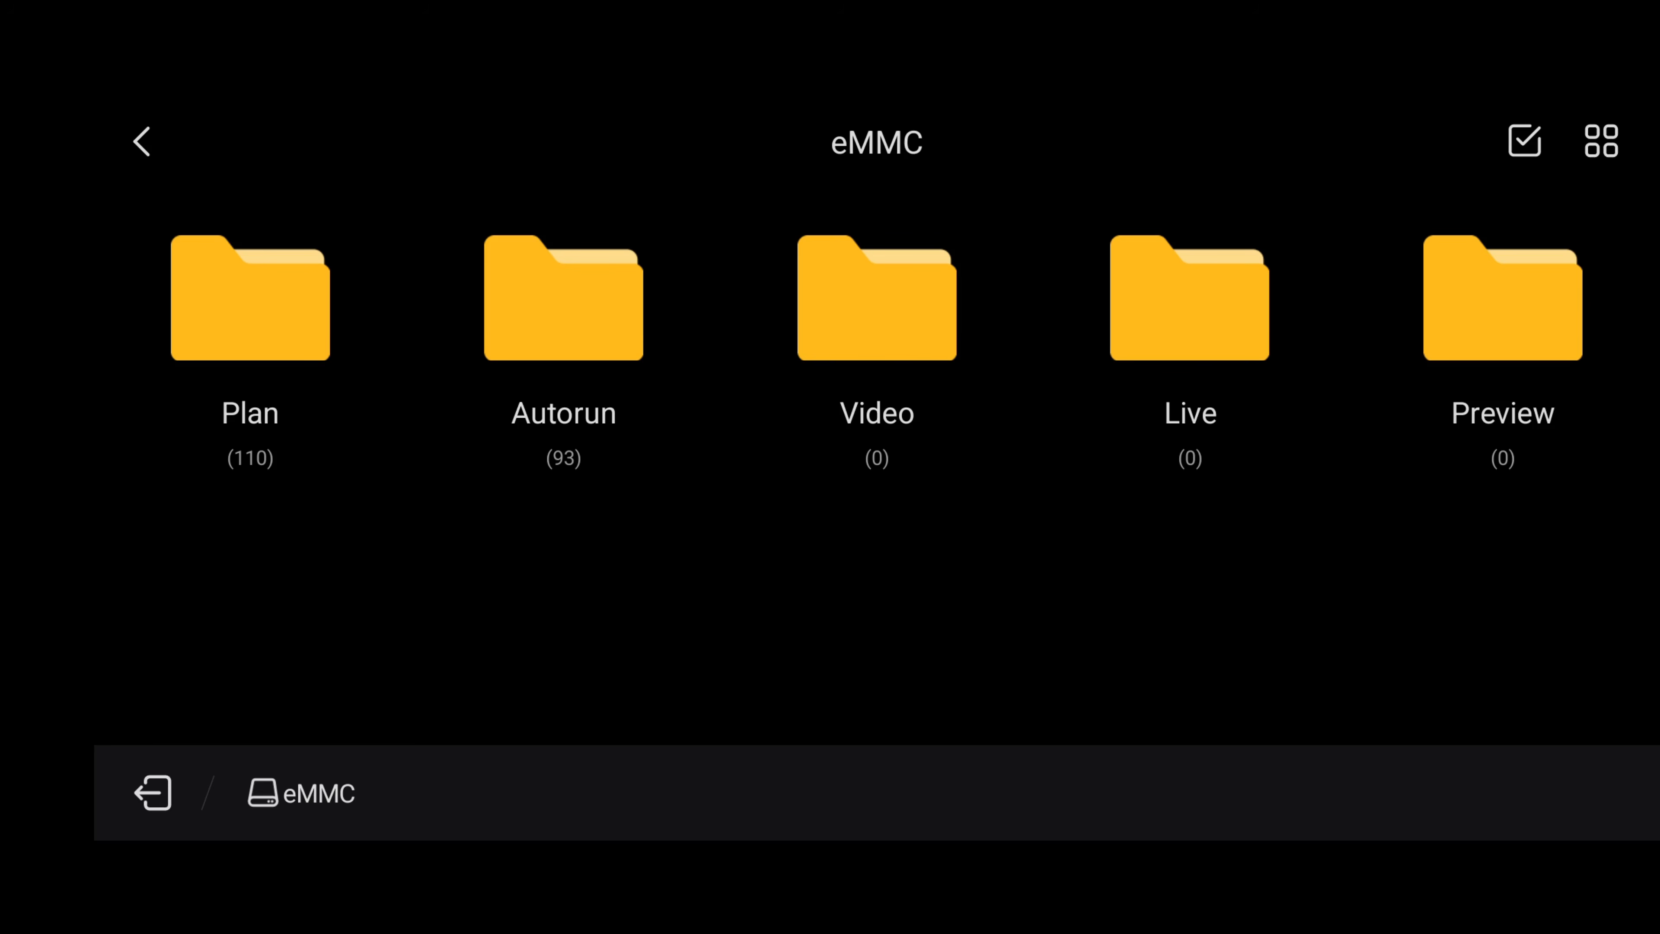
click(142, 140)
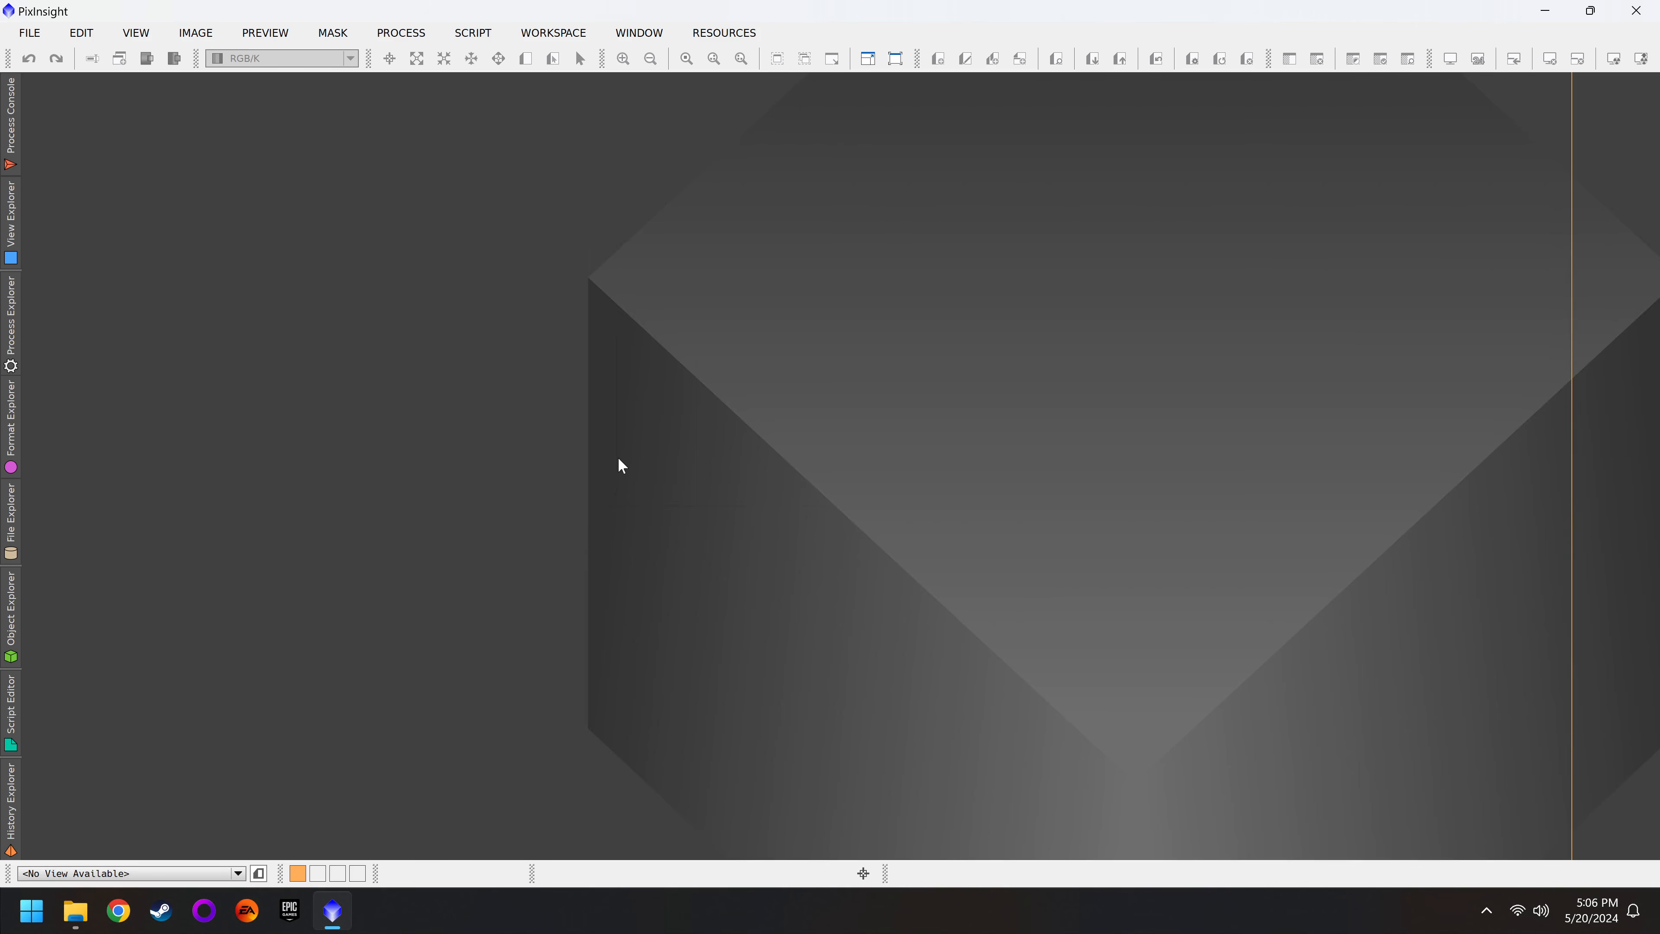
Step: Switch to PixInsight, search the processes for "cosm", open CosmeticCorrection and check its Hot Sigma setting for auto detection
click(9, 340)
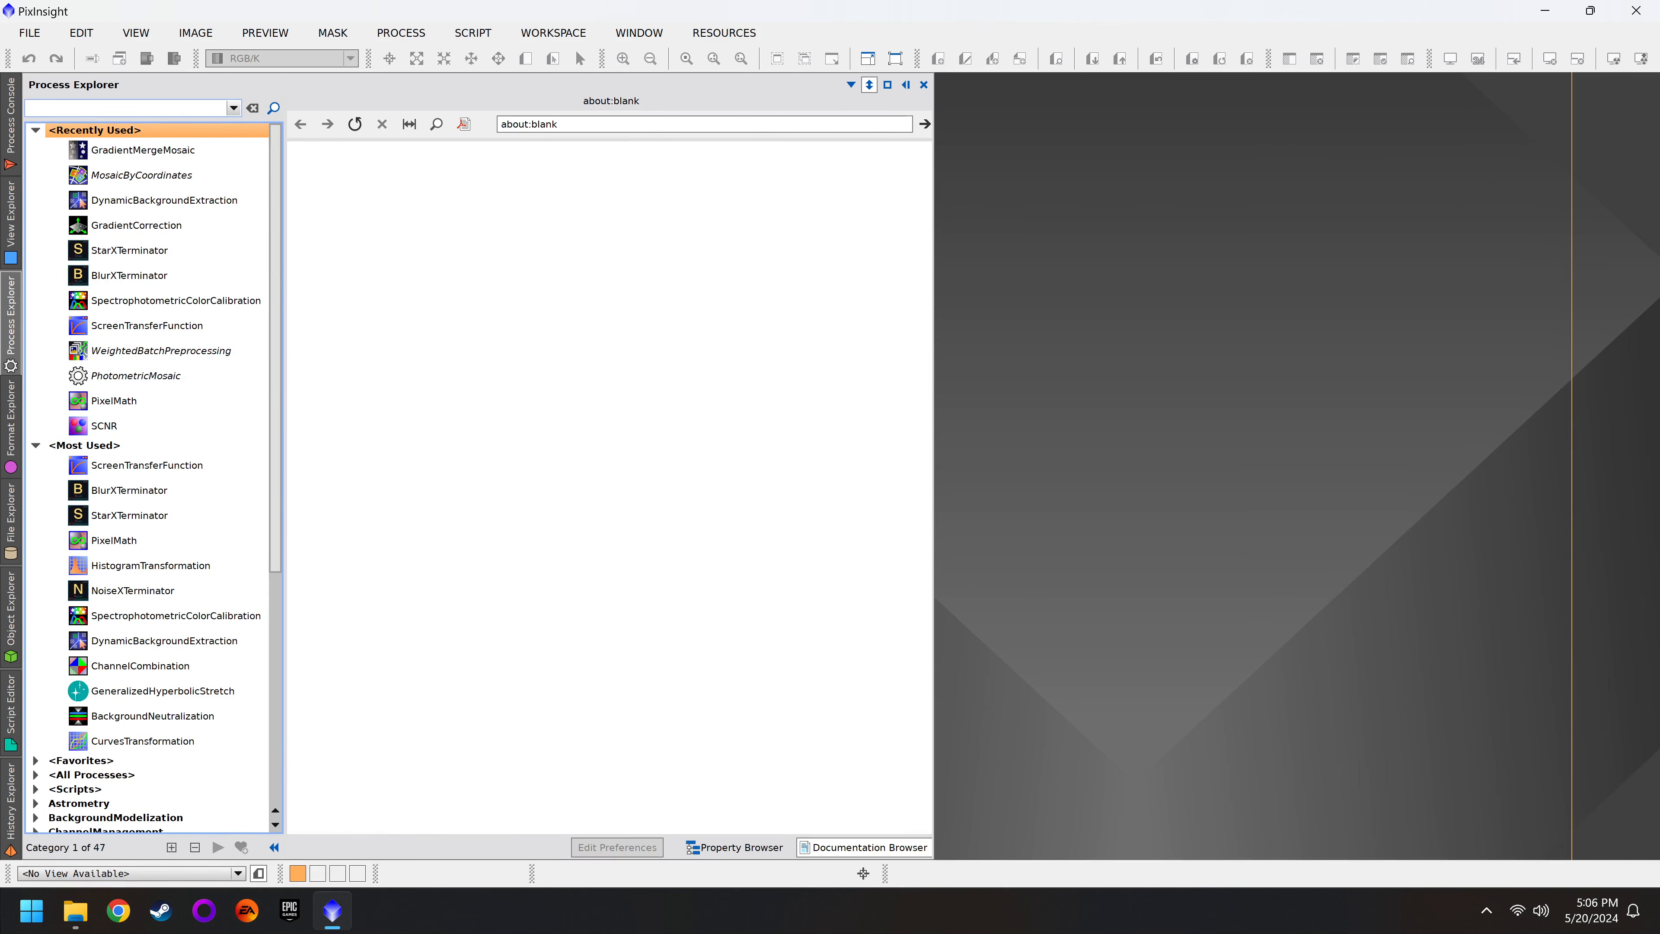
click(124, 108)
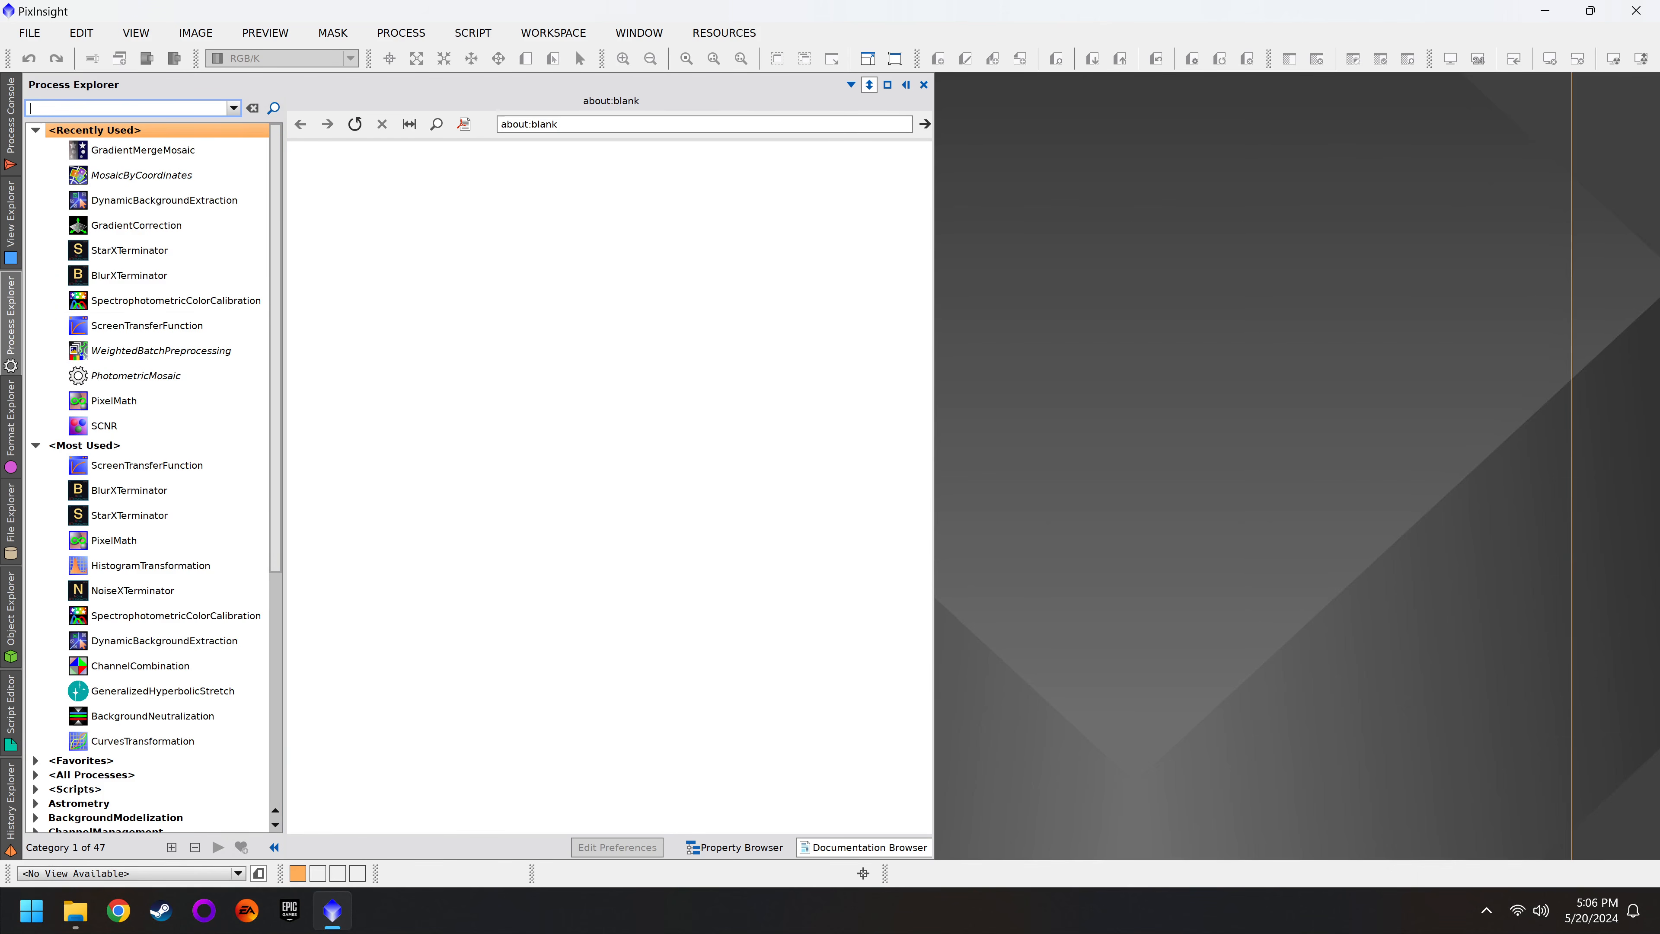
text(cosm)
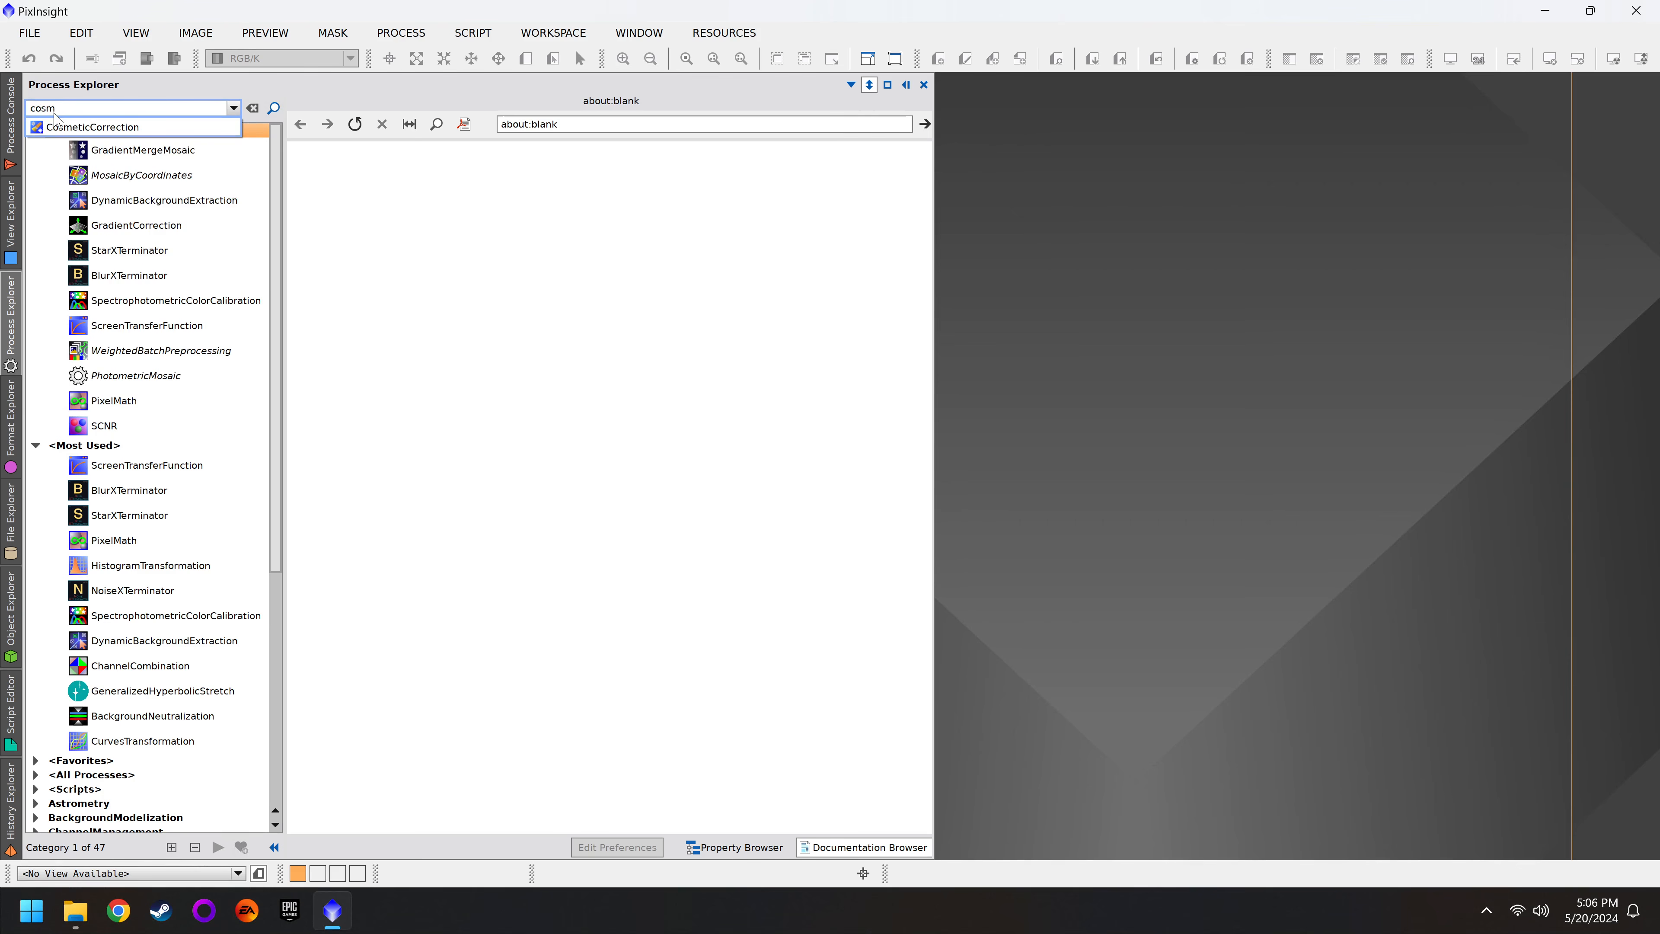
click(58, 127)
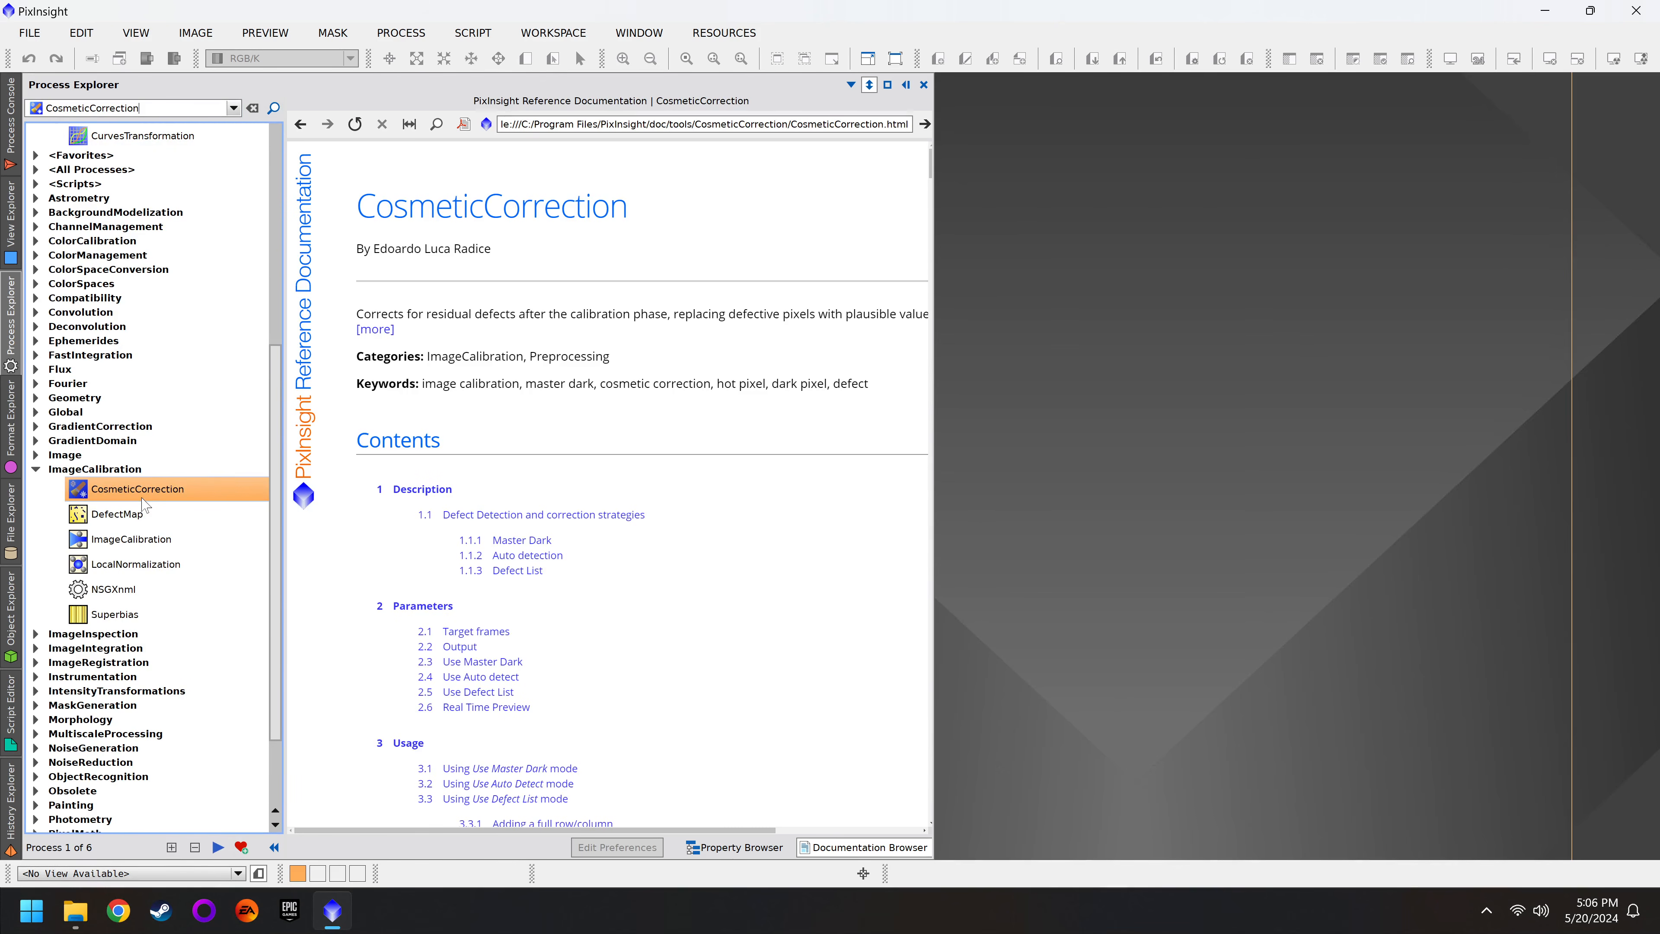
double_click(141, 492)
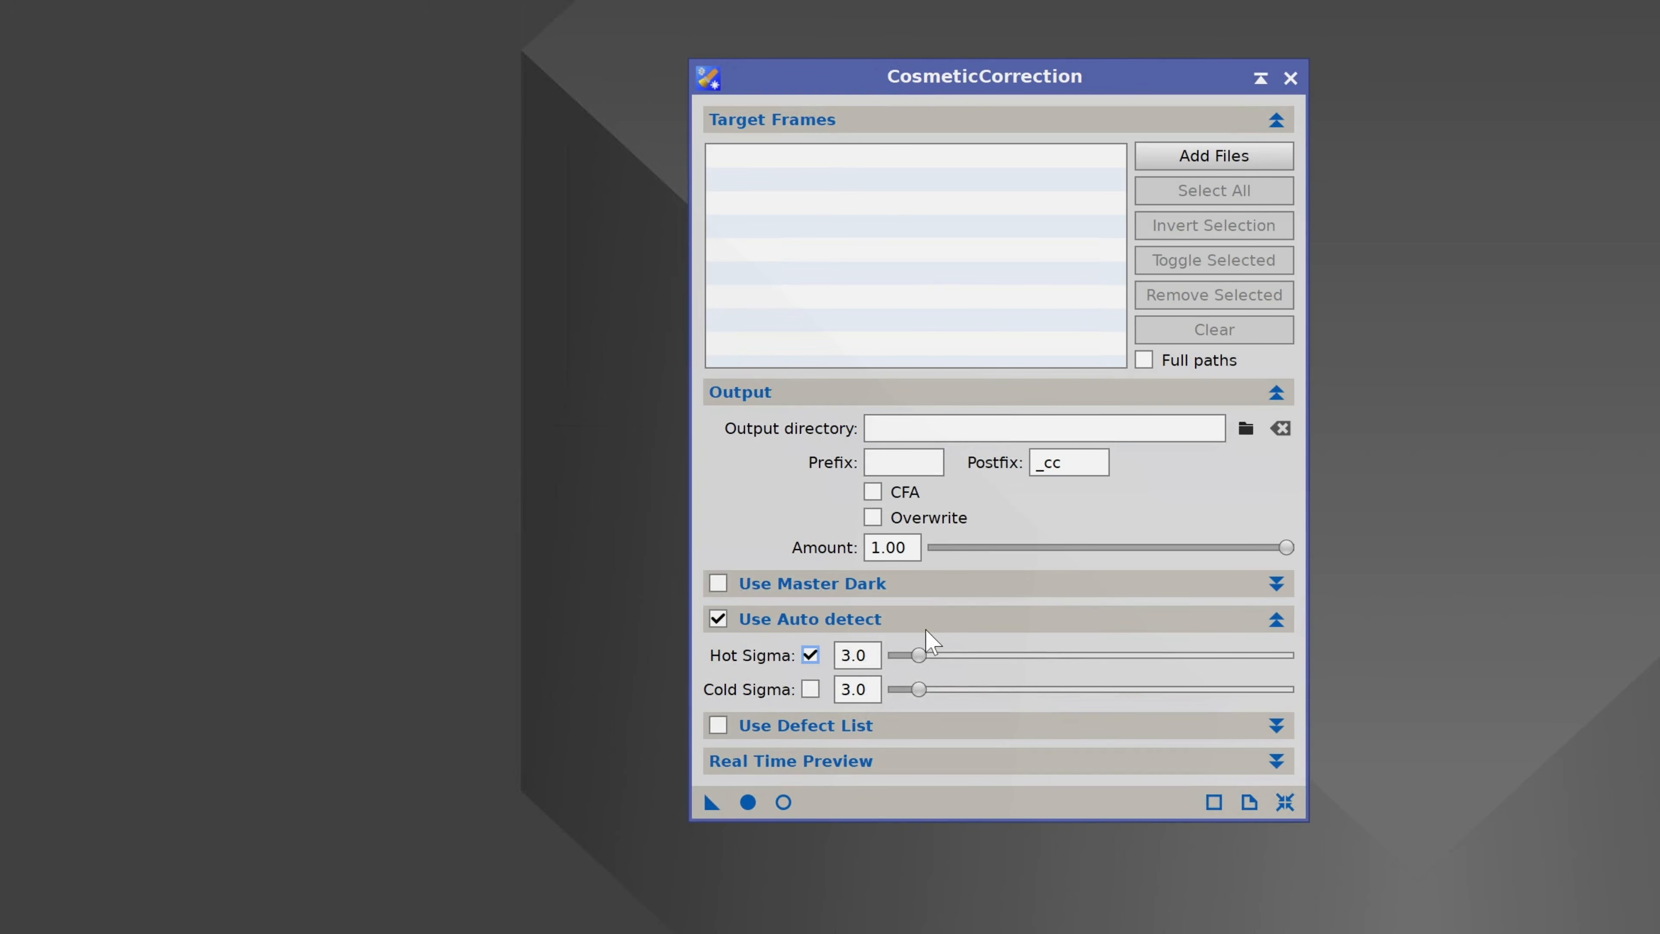
mouse_move(833, 663)
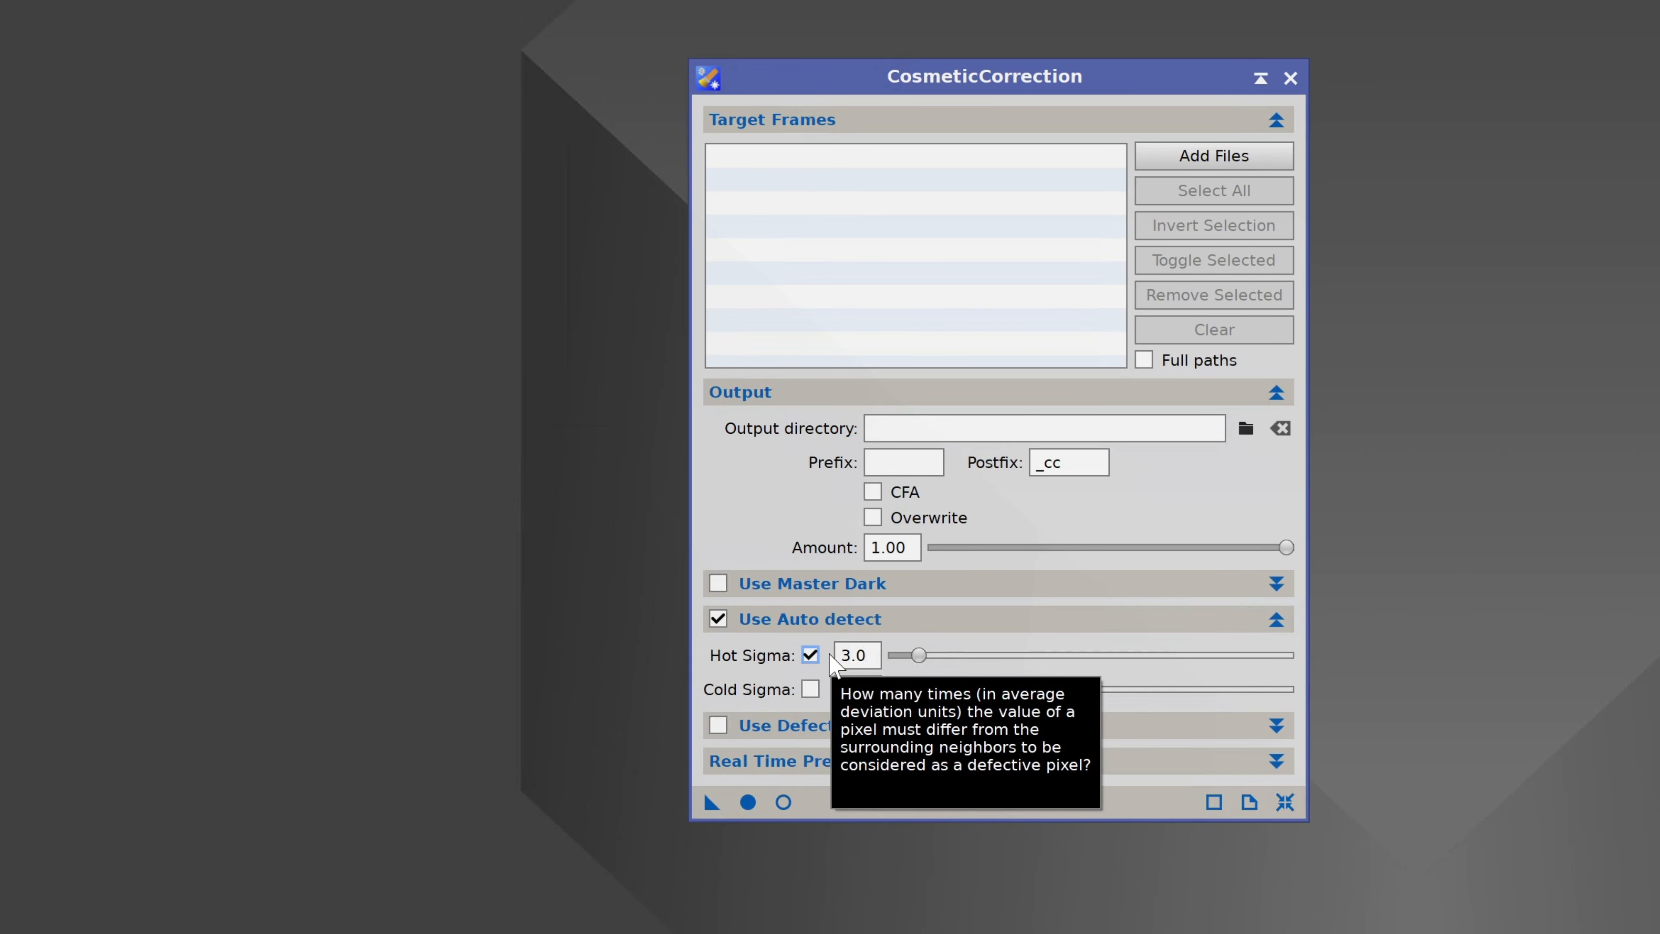
Step: Save the CosmeticCorrection settings as a workspace process icon named CC and close the CosmeticCorrection window
drag(709, 799, 611, 838)
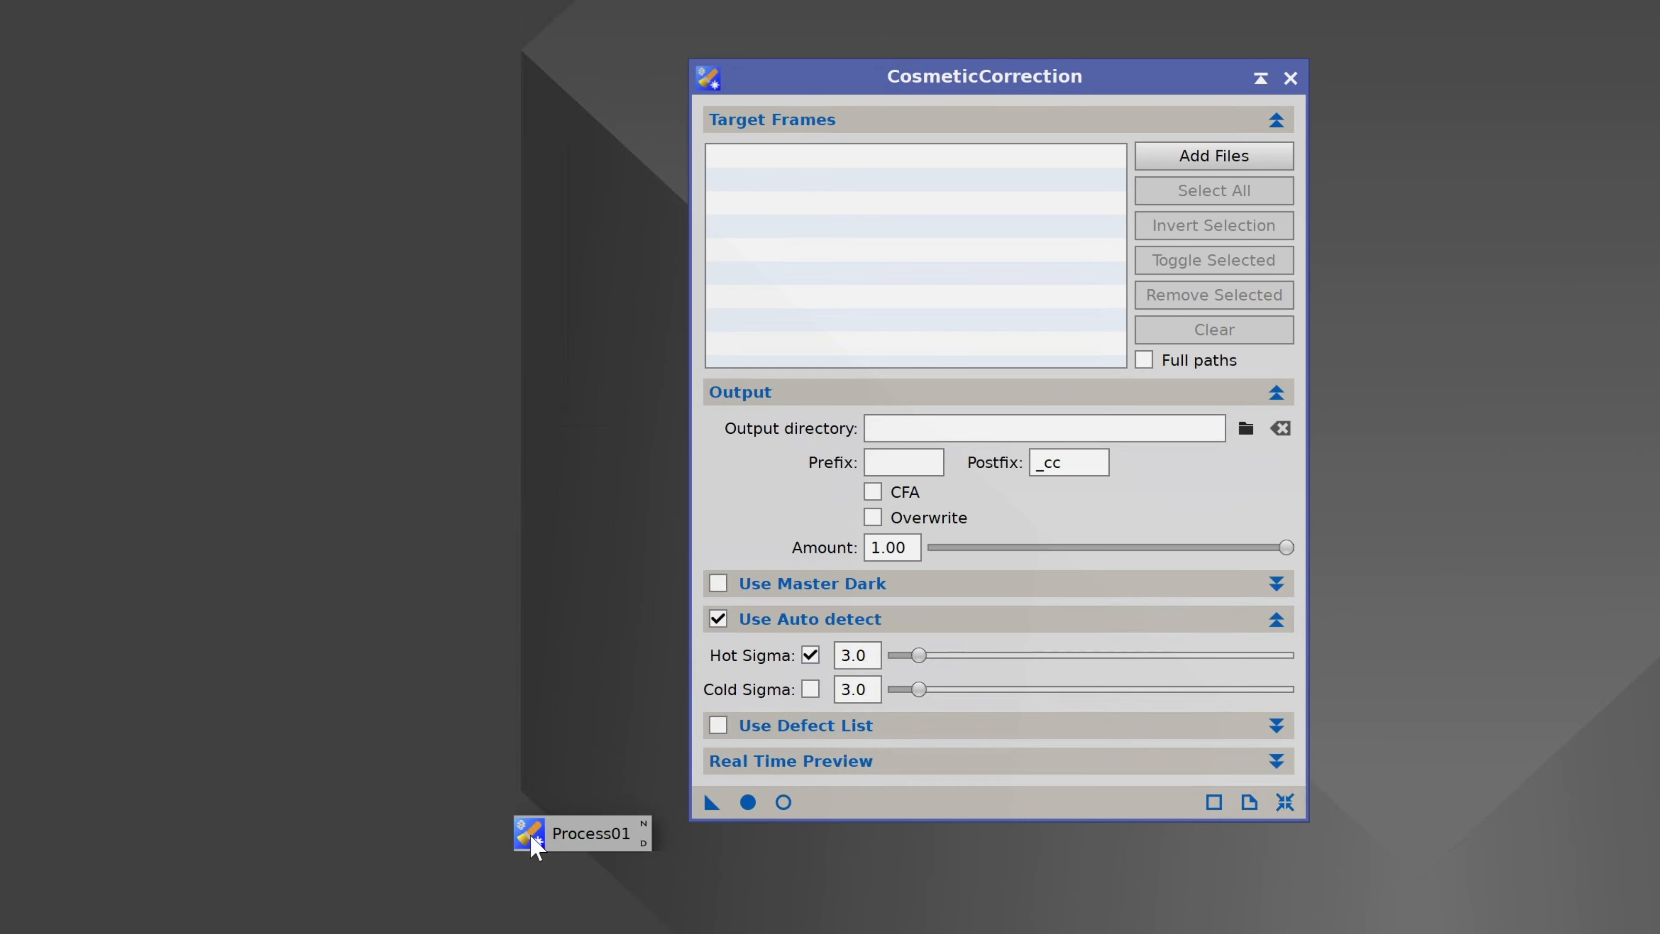
double_click(632, 834)
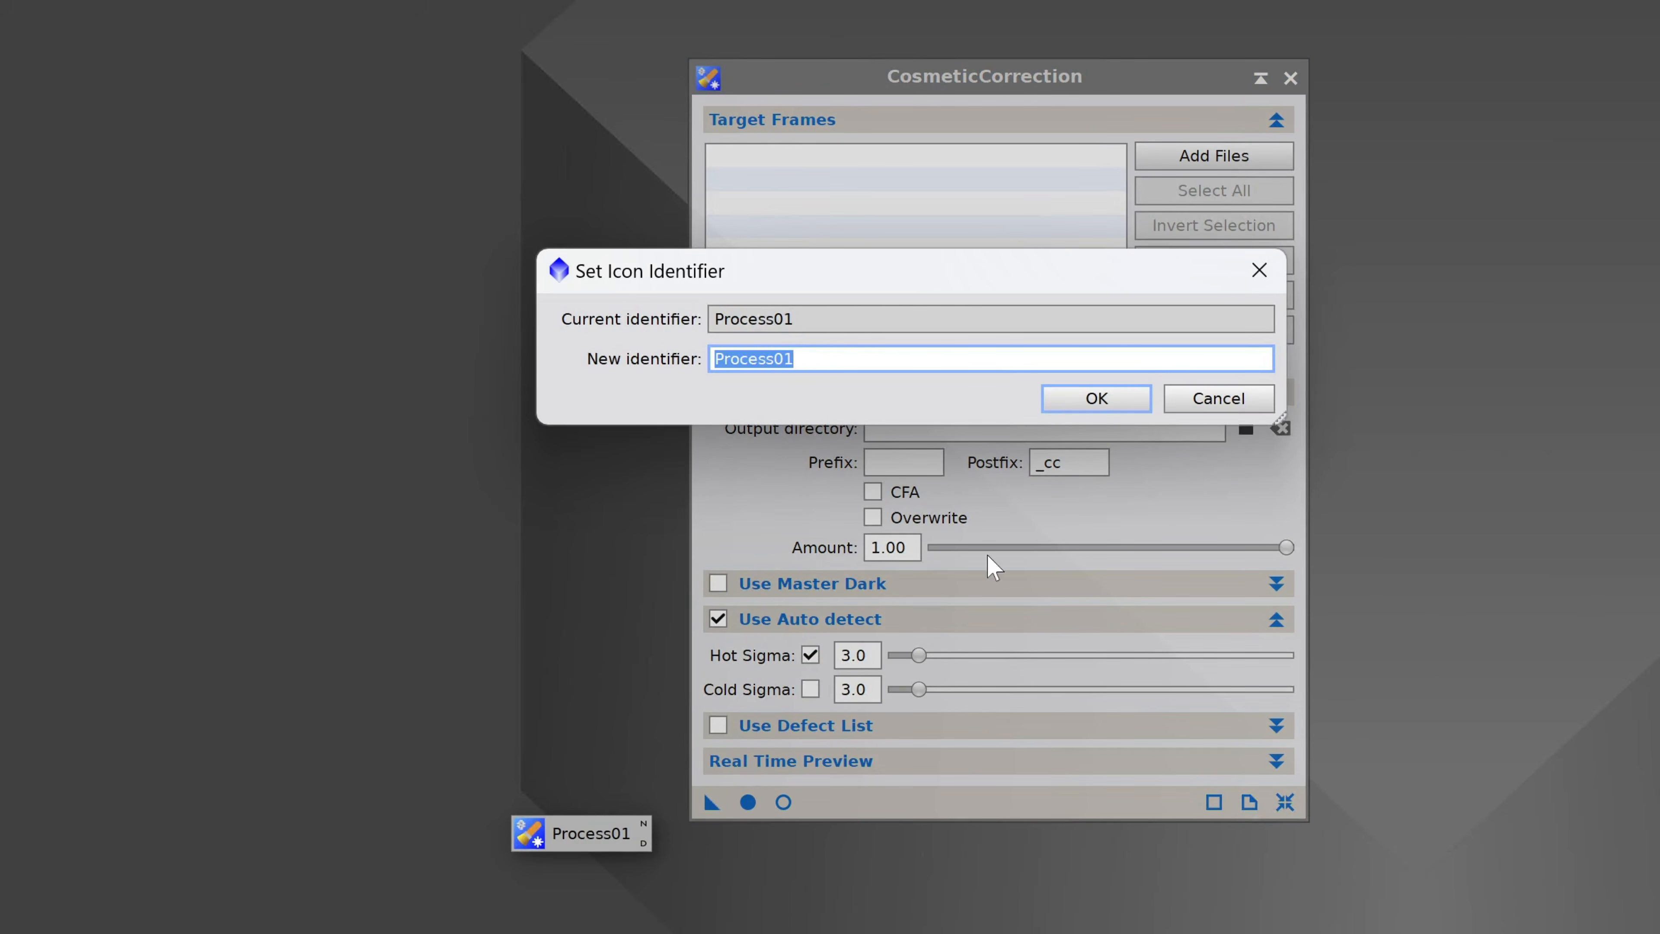
text(CC)
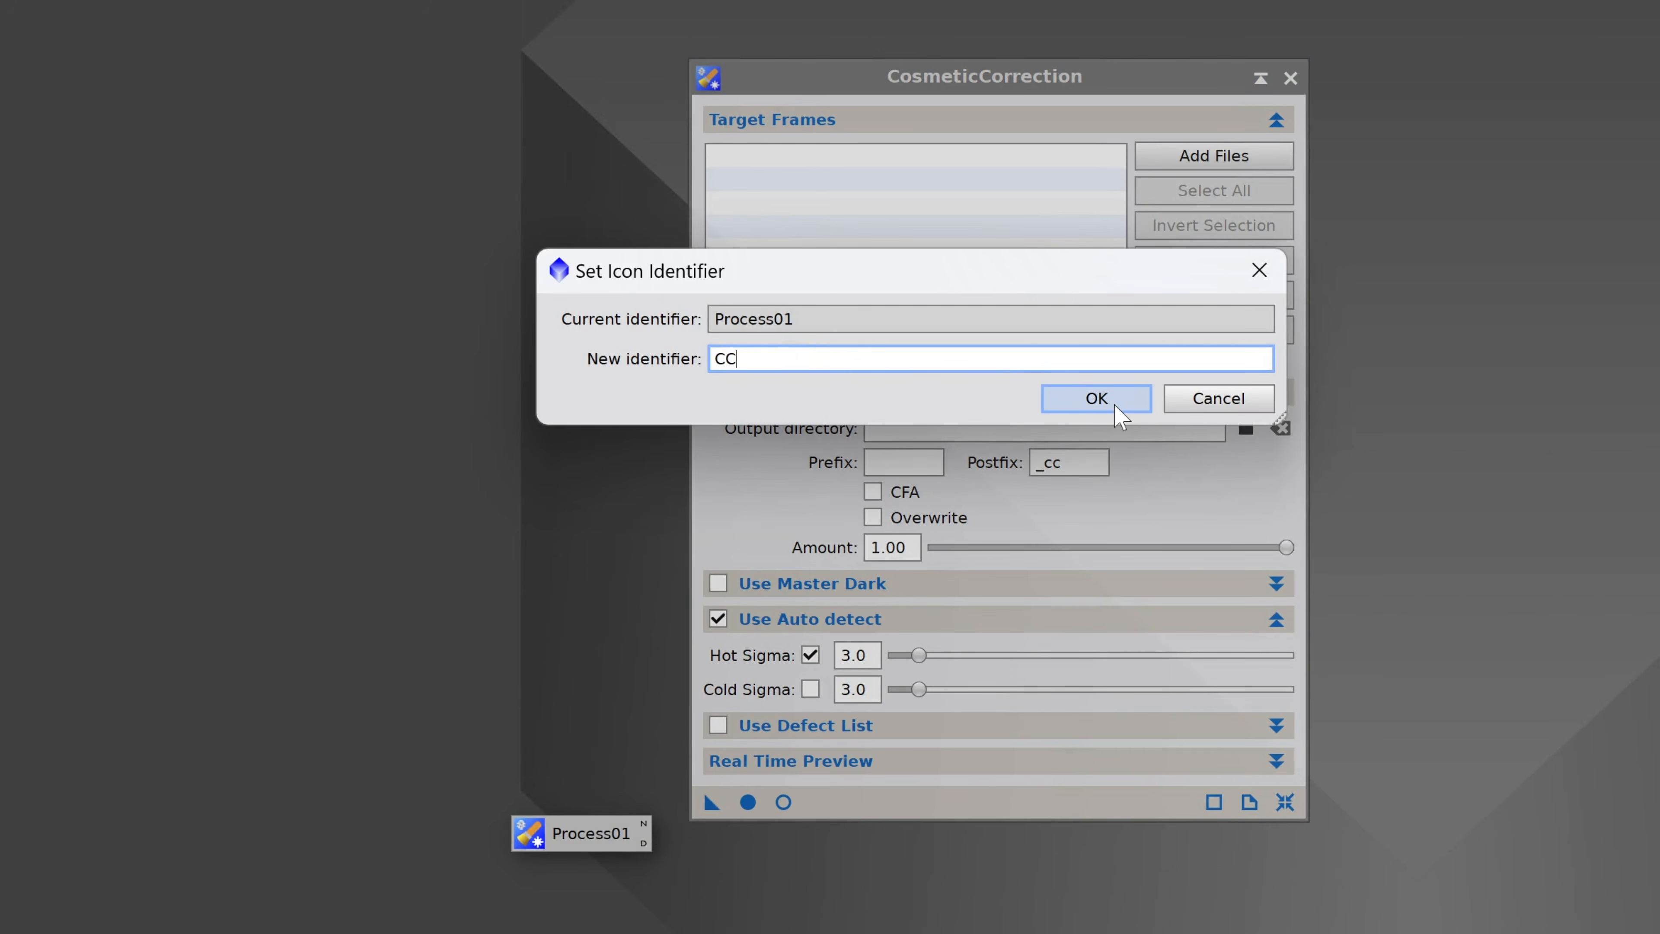
click(1096, 400)
click(1290, 77)
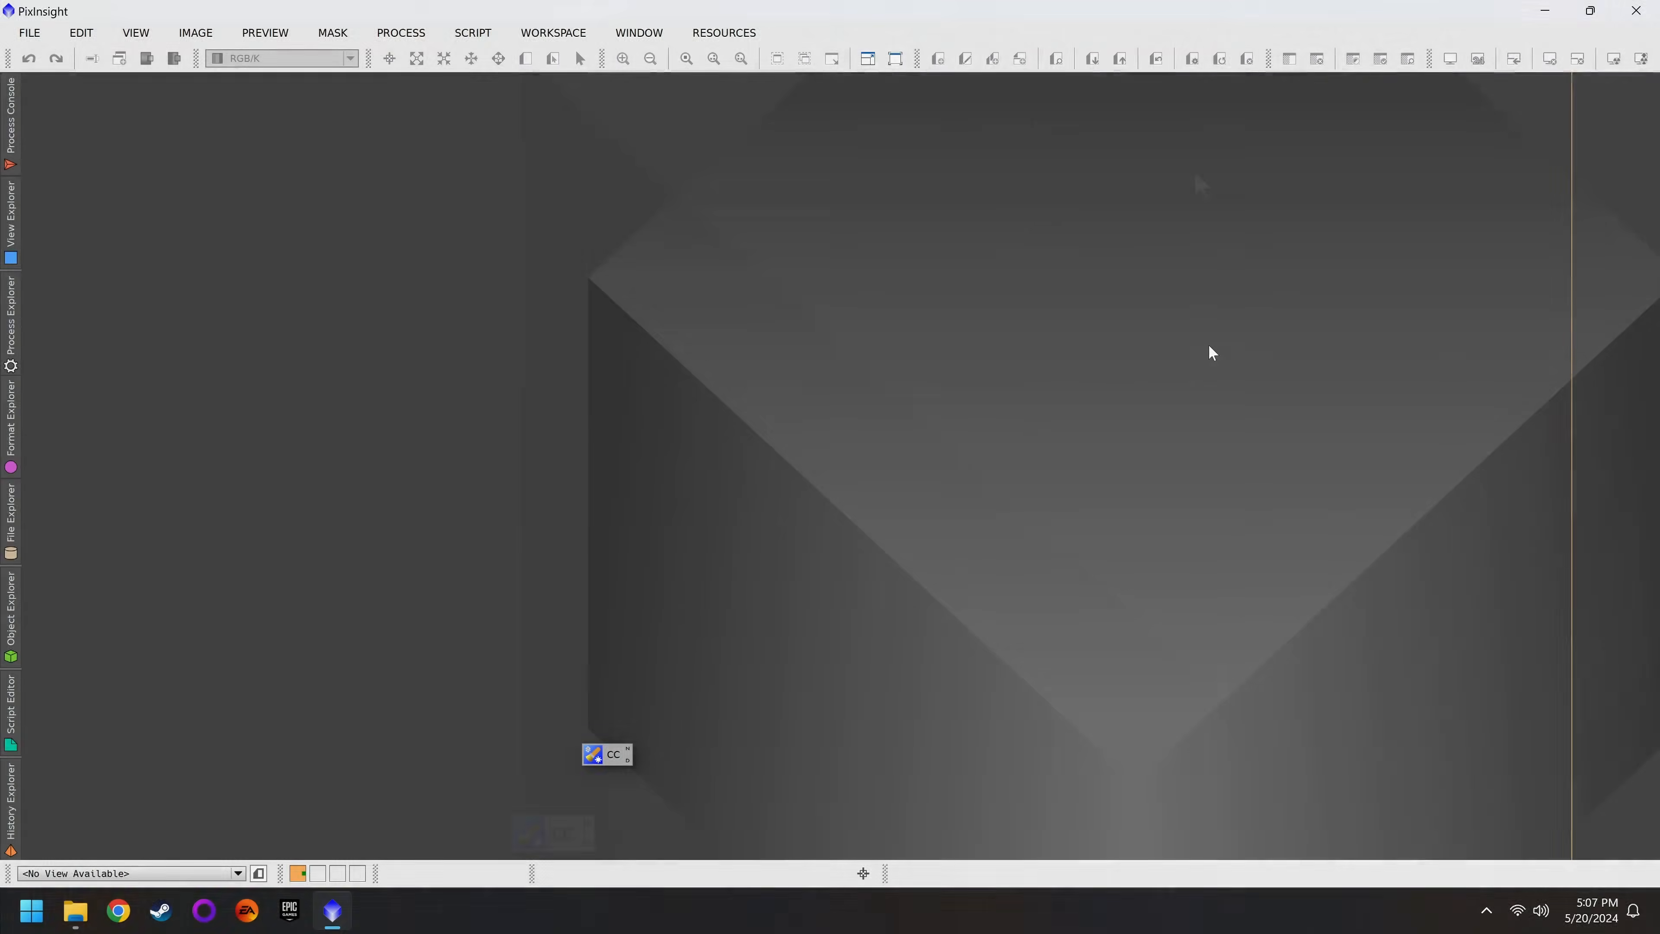
Step: Search the processes for "blink" and open the Blink process
click(8, 347)
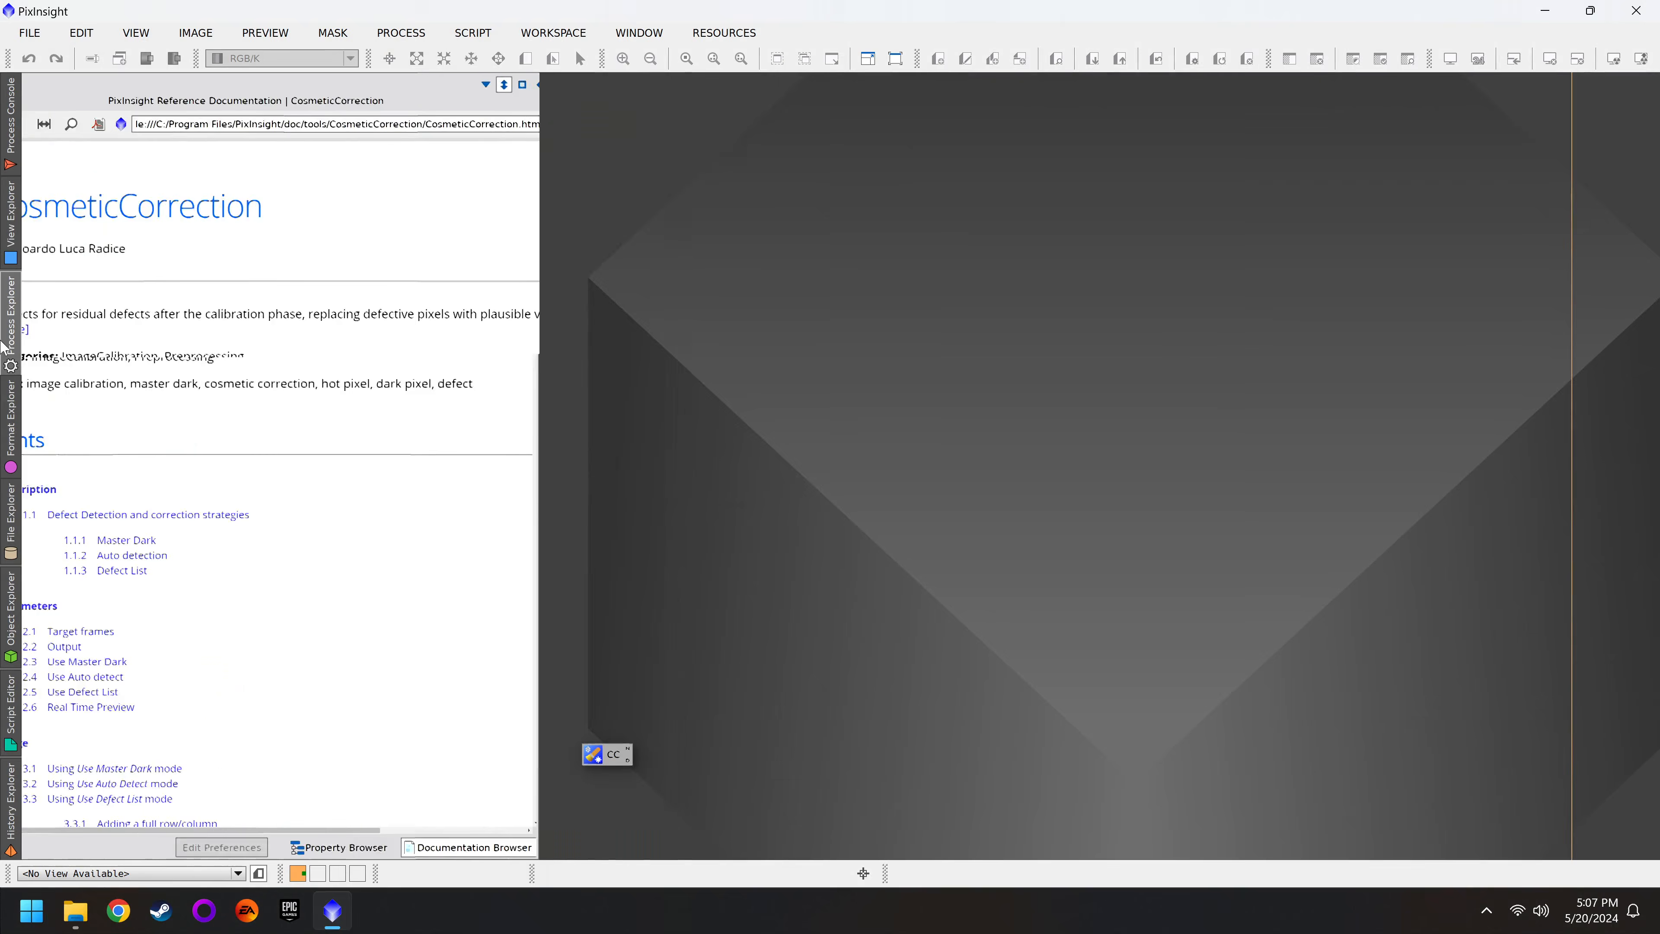
double_click(93, 108)
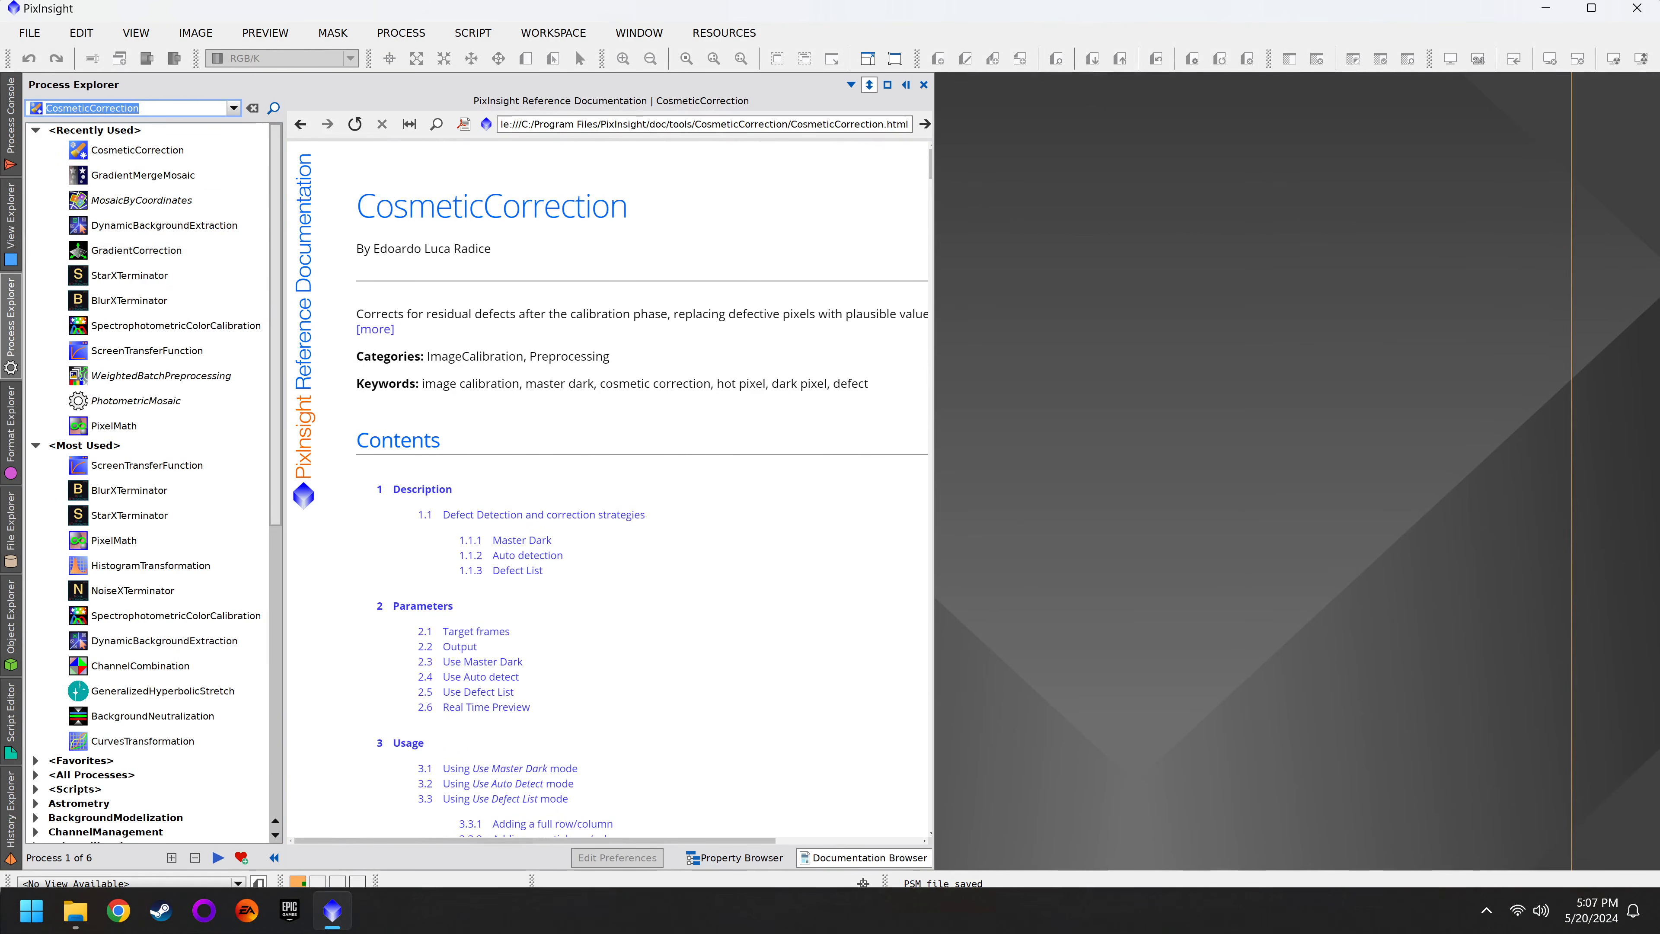
text(blink)
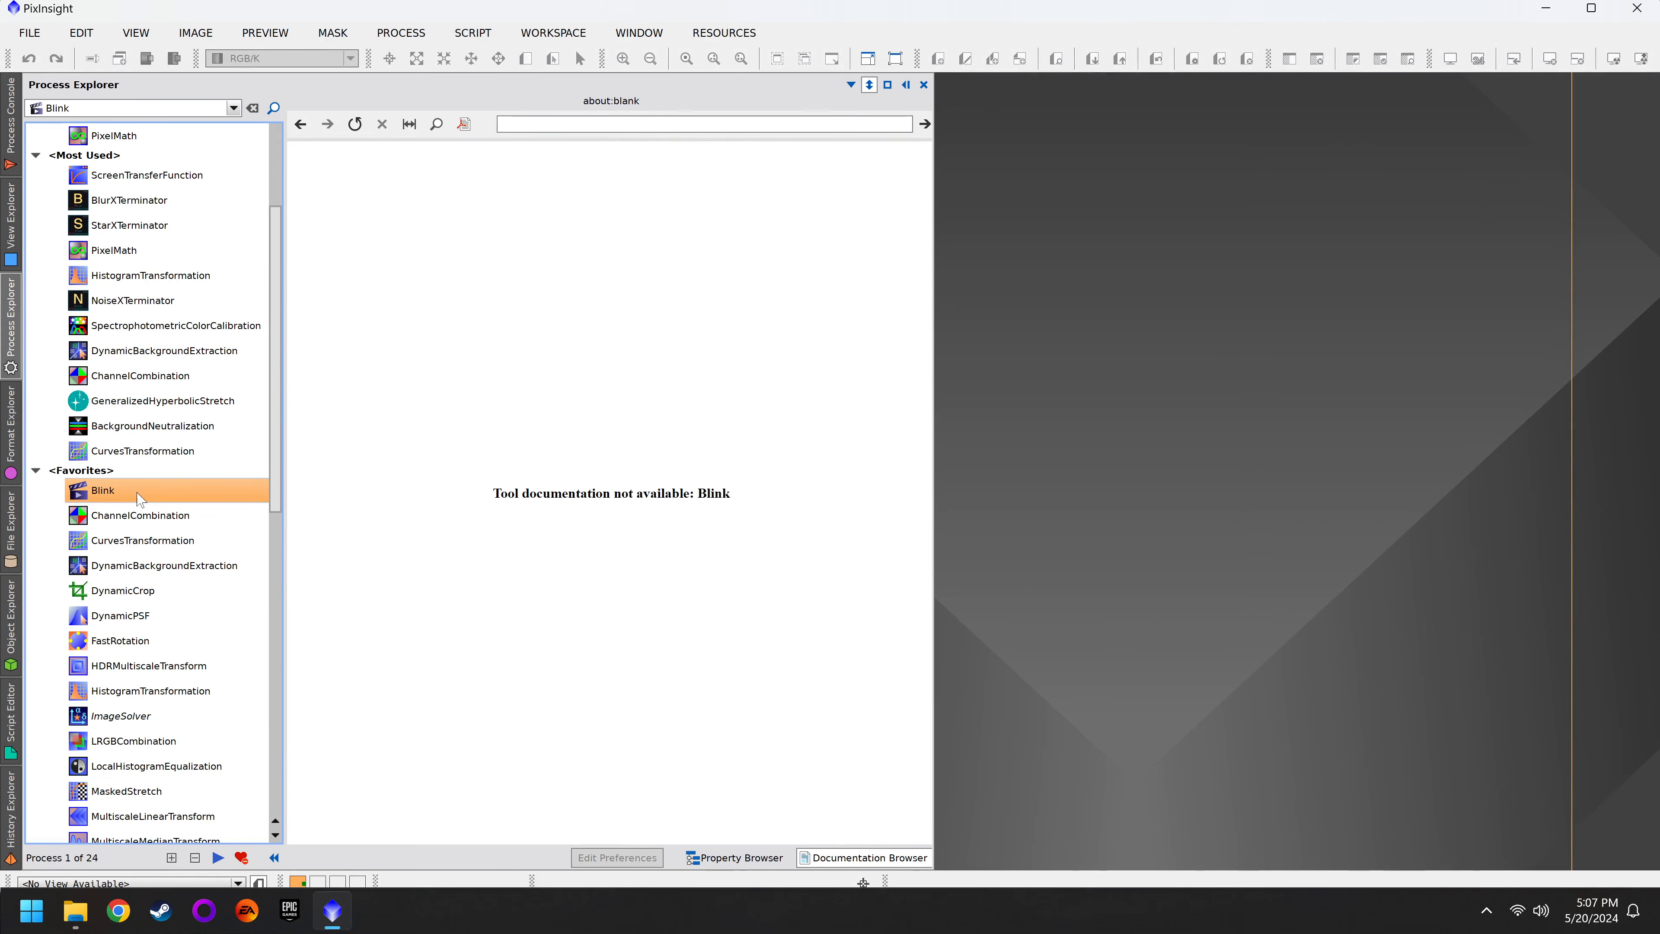
double_click(139, 495)
Step: Load all the FIT light frames from the RhoPano folder IC4604_1-1 into Blink
click(1021, 573)
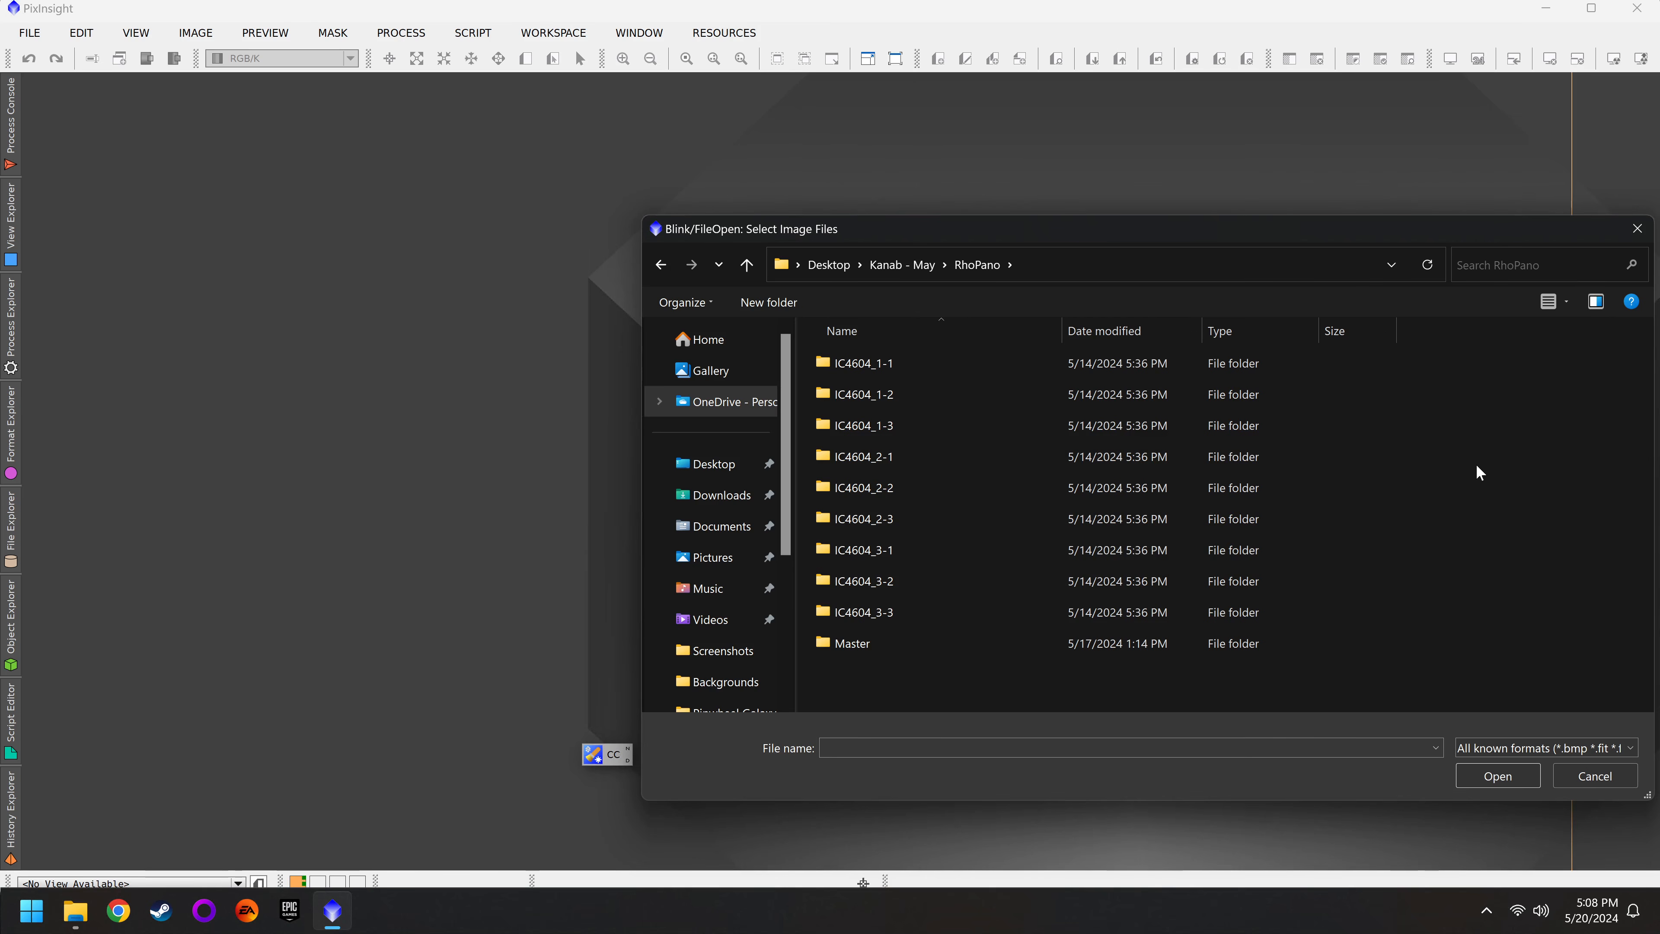
double_click(936, 366)
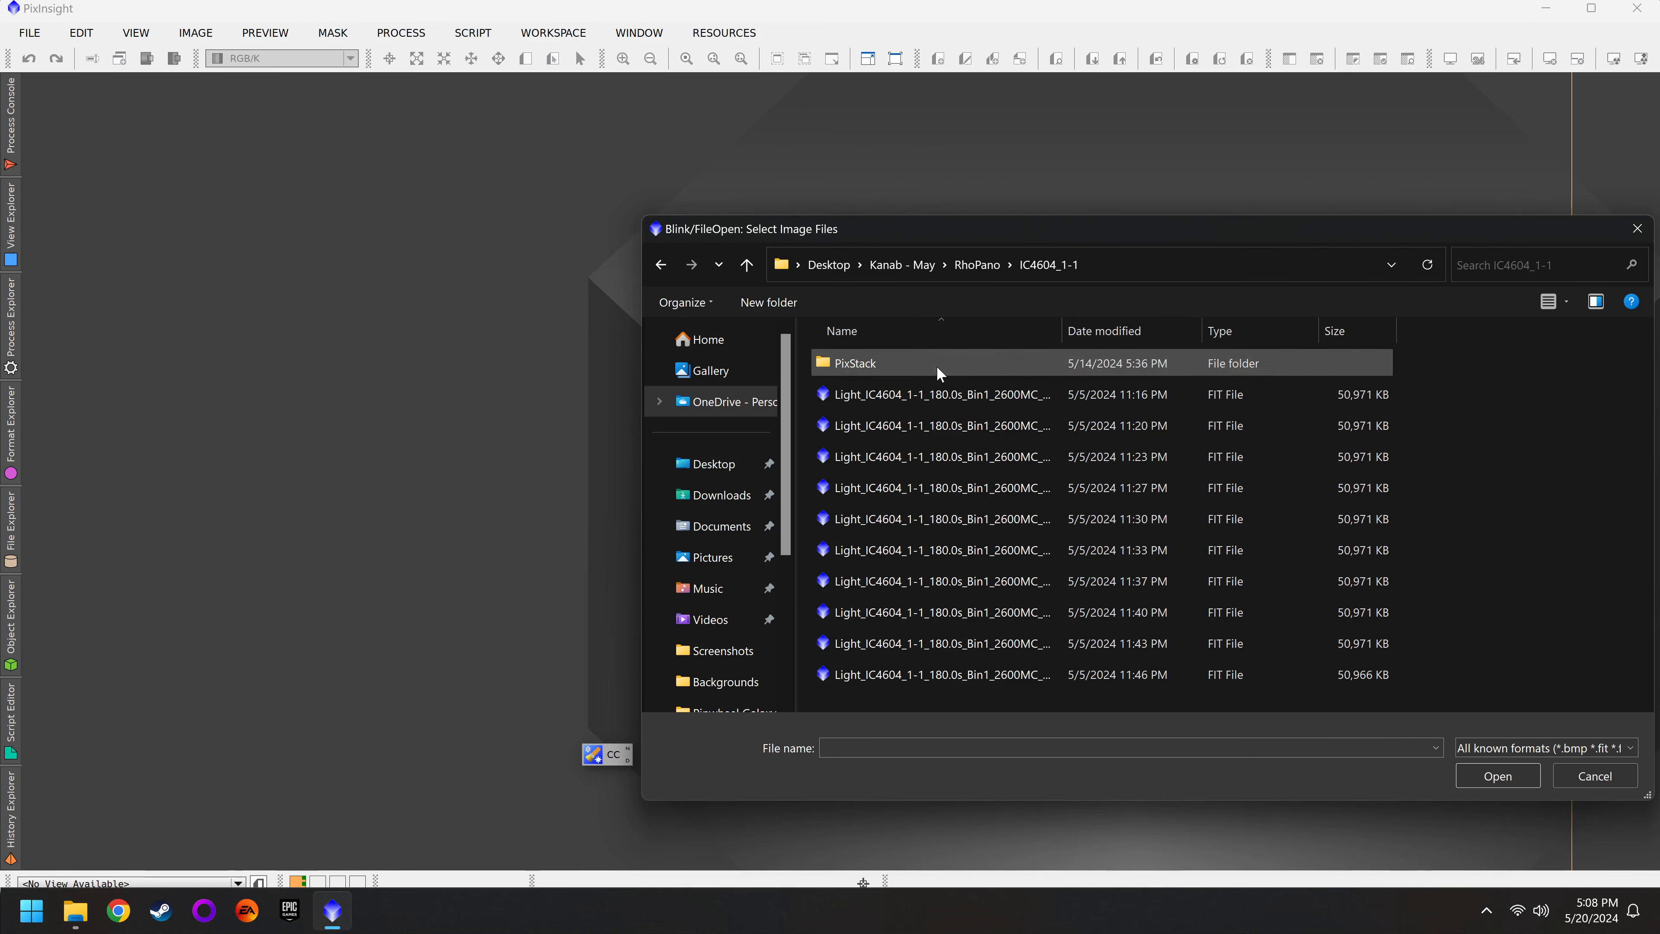
click(983, 398)
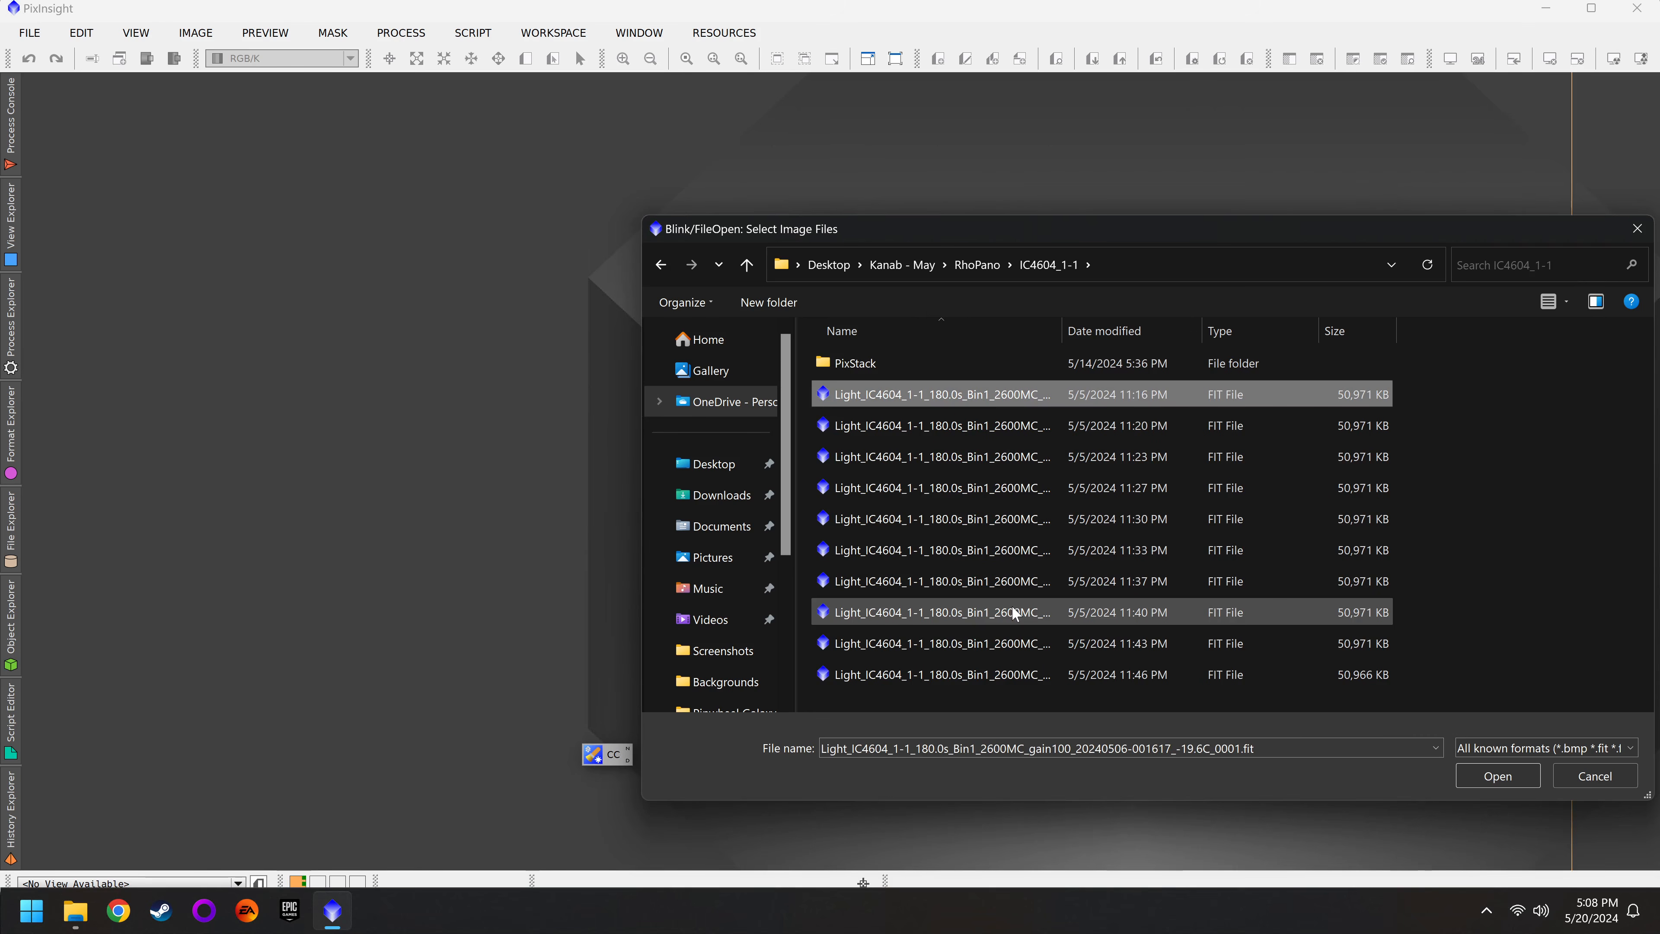
shift+click(1042, 666)
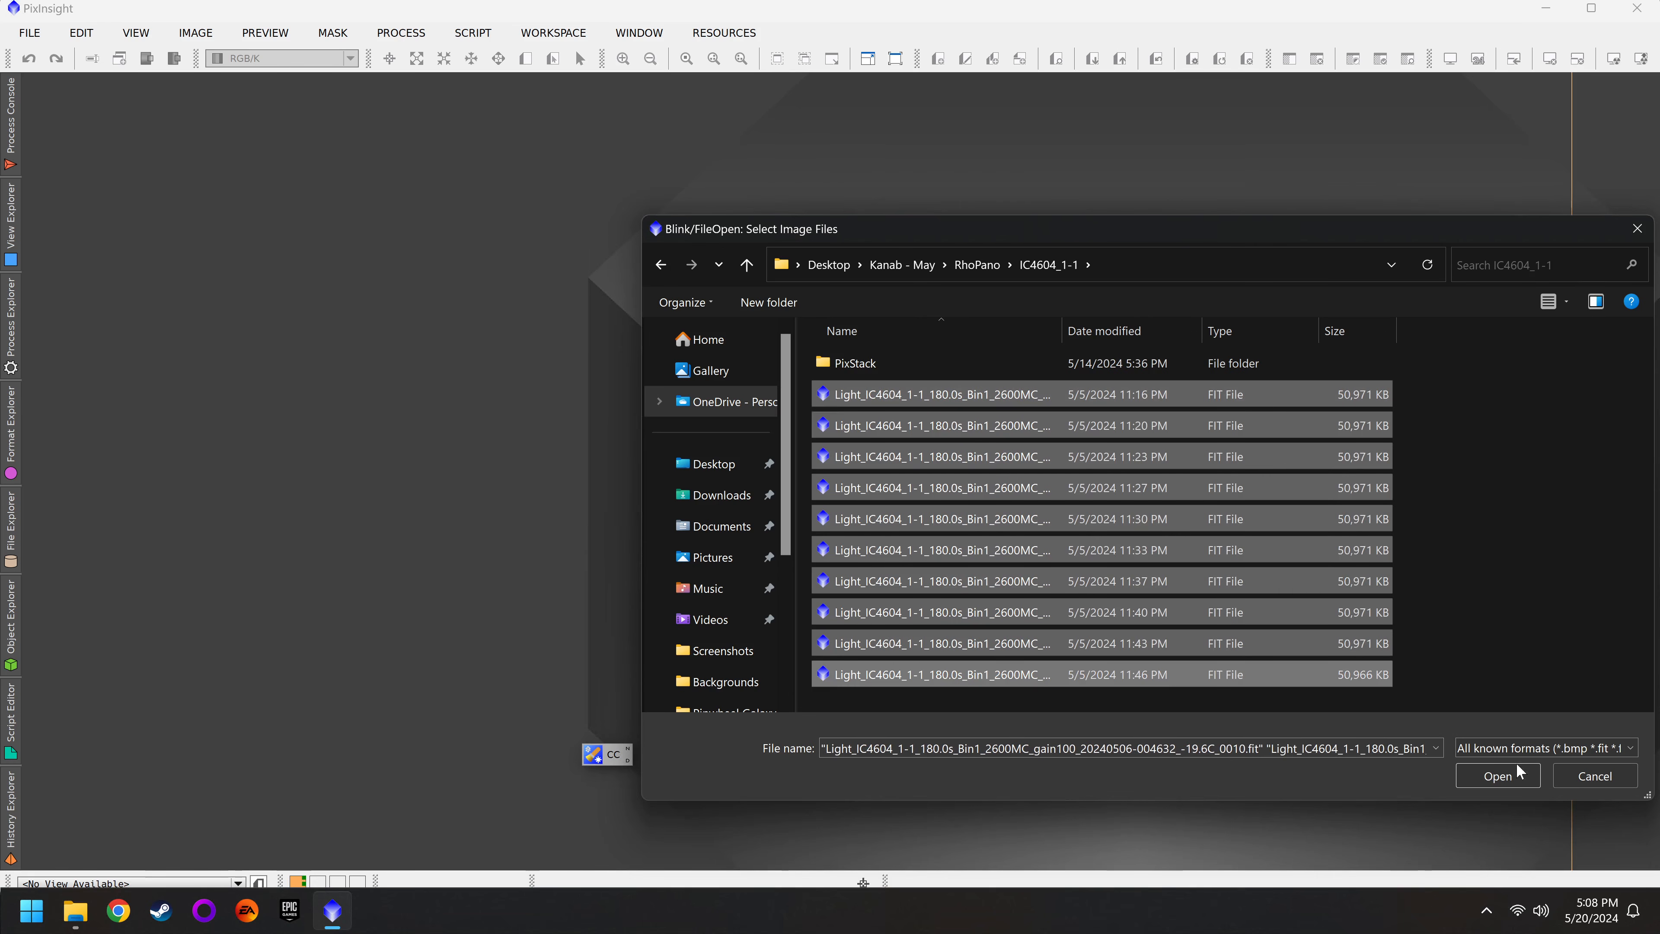
click(1481, 779)
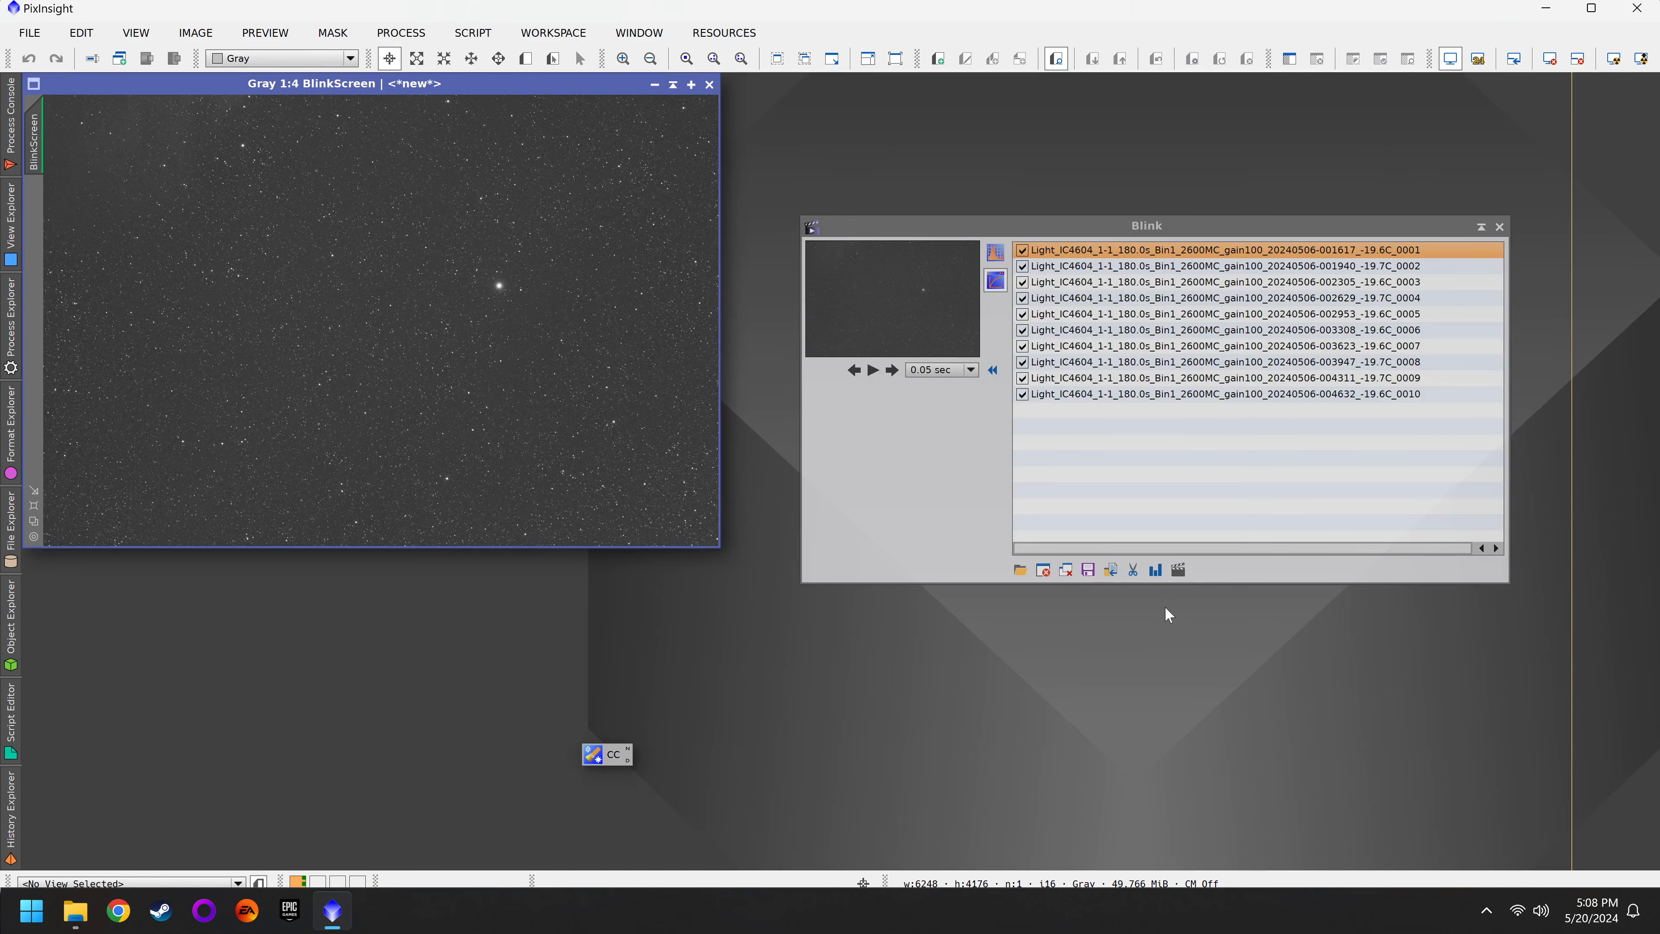
Step: Step through the loaded IC4604_1-1 frames one by one up to frame 0010 to check their quality
click(891, 370)
click(892, 370)
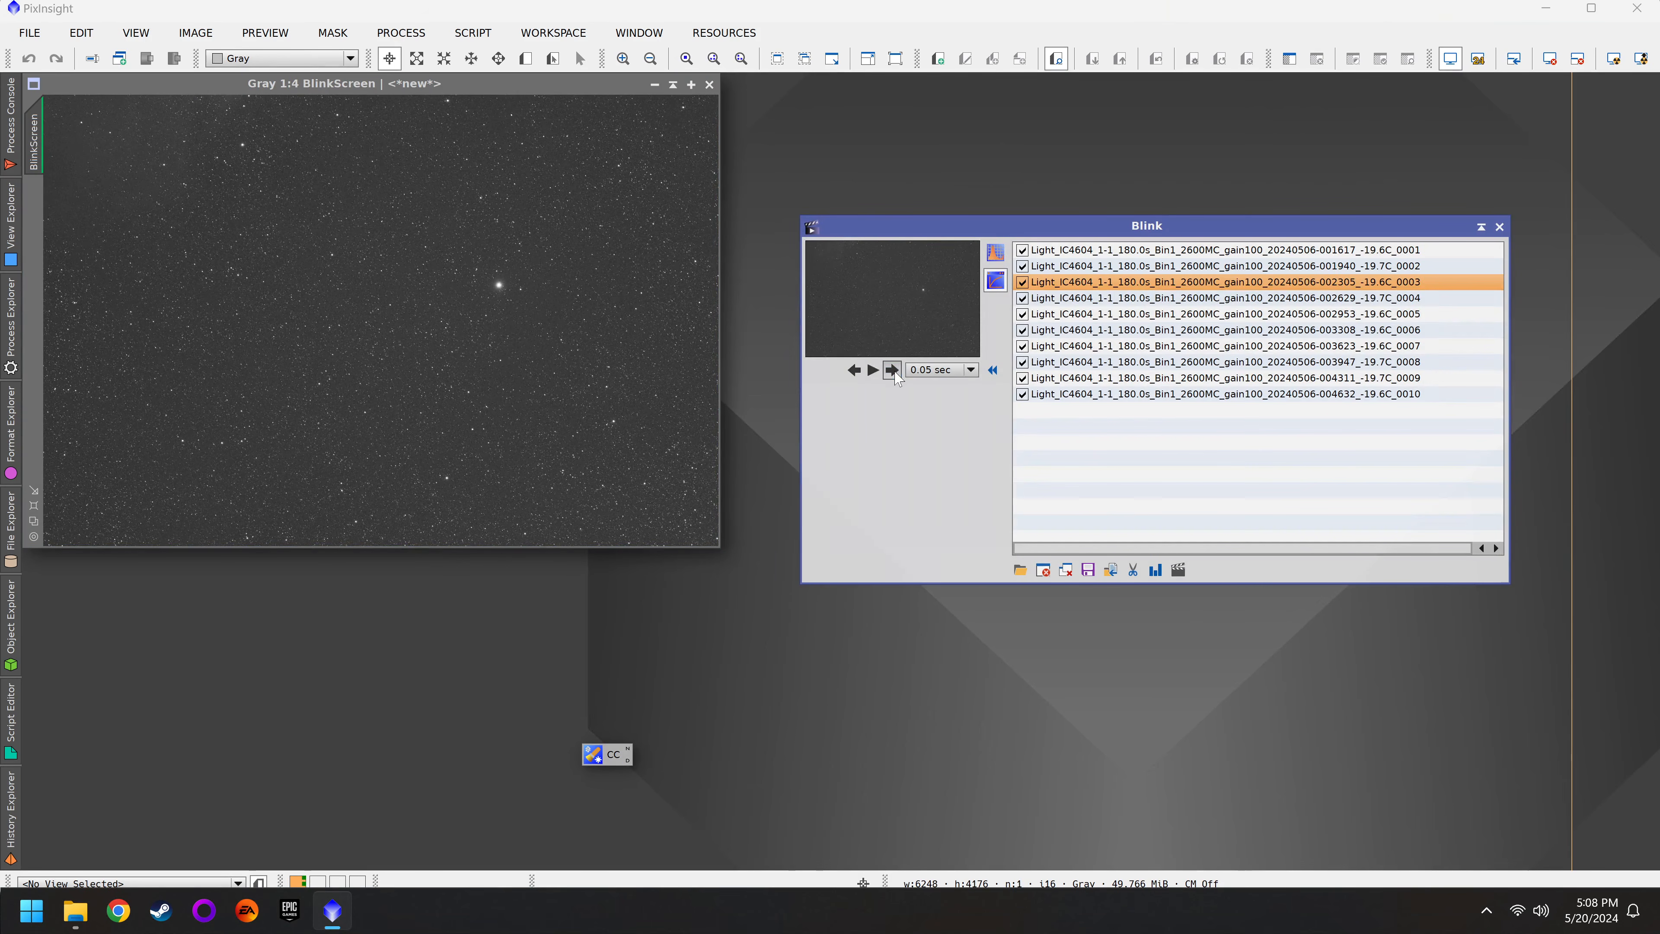
click(891, 370)
click(891, 370)
click(891, 370)
click(892, 370)
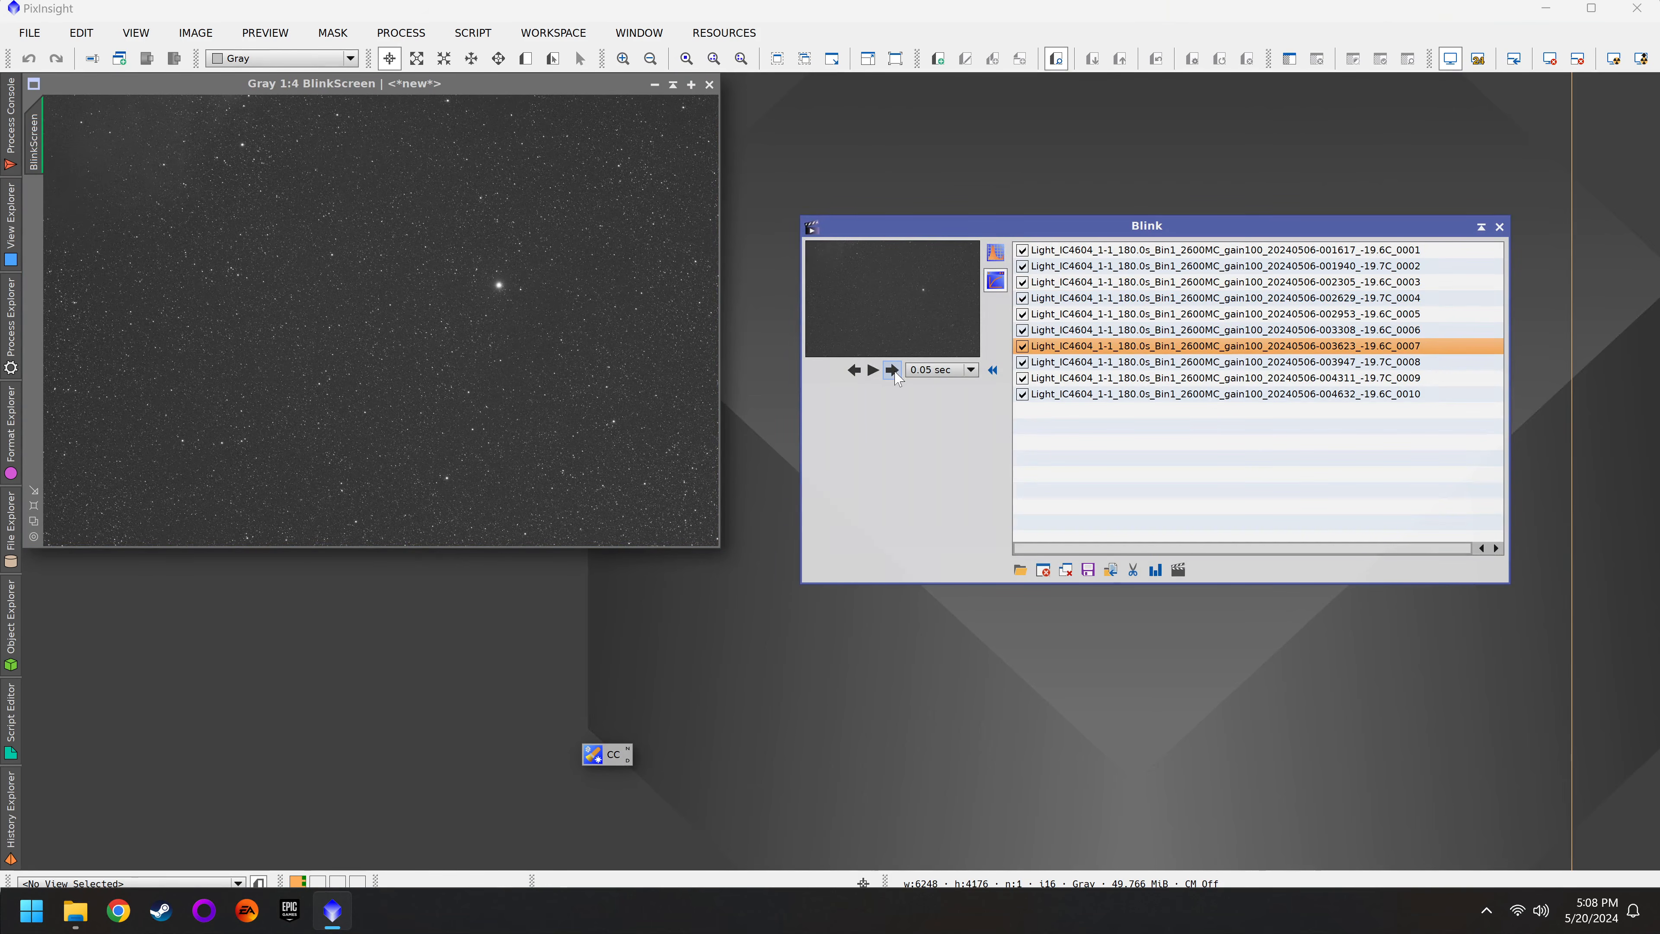
click(891, 370)
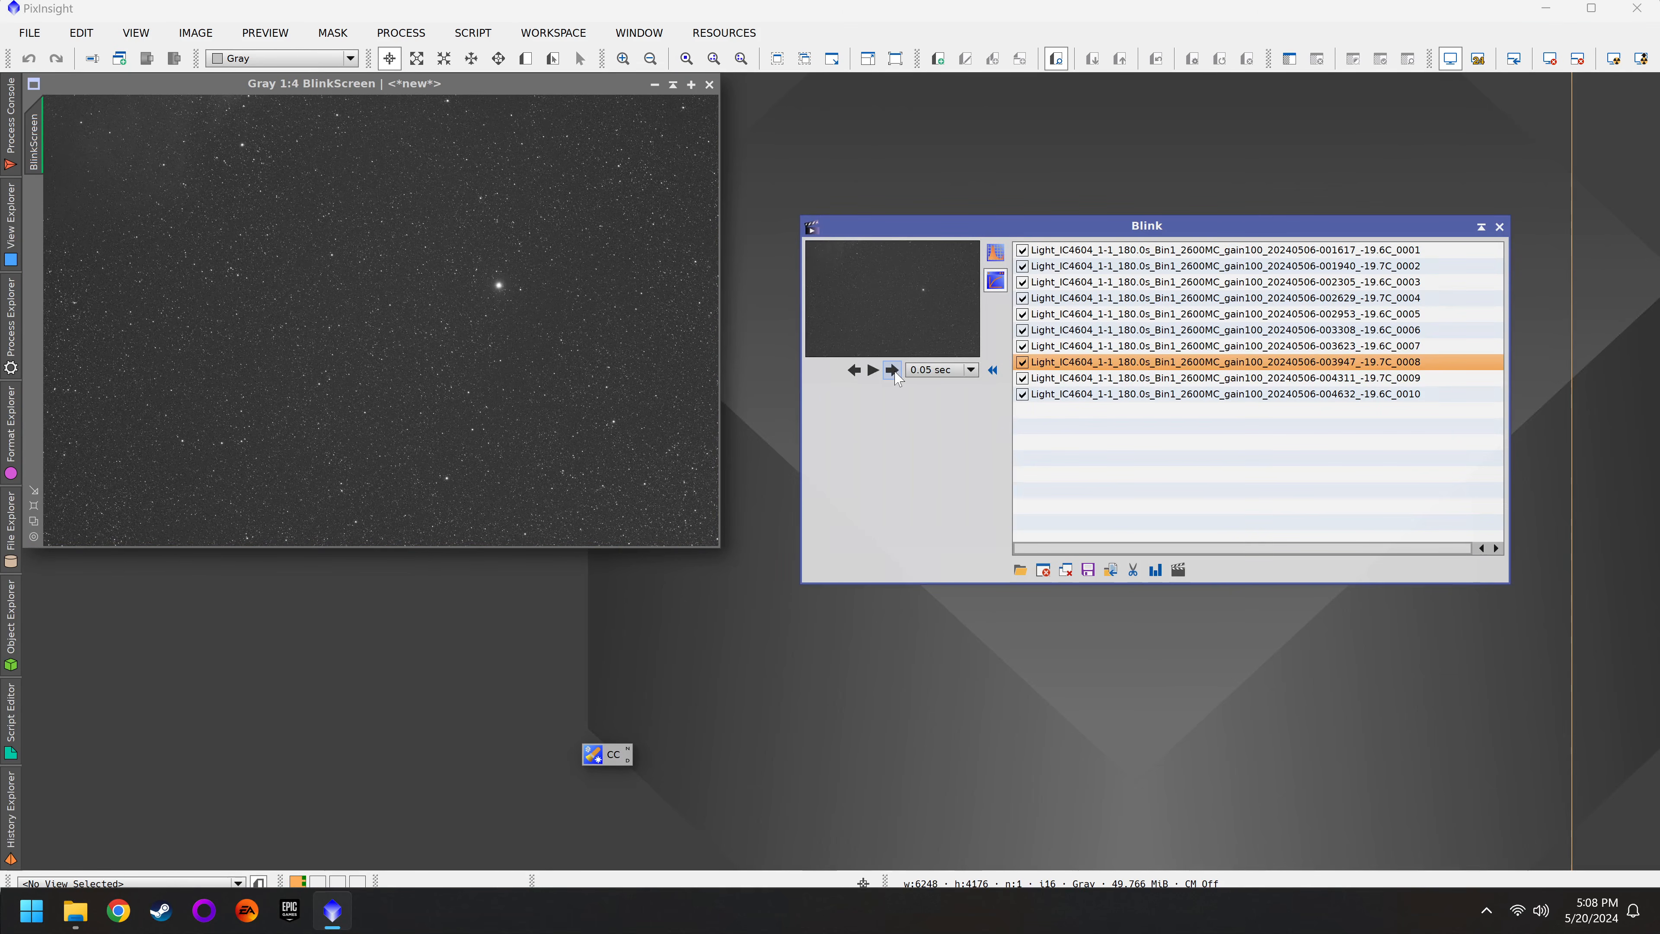
click(891, 370)
click(891, 370)
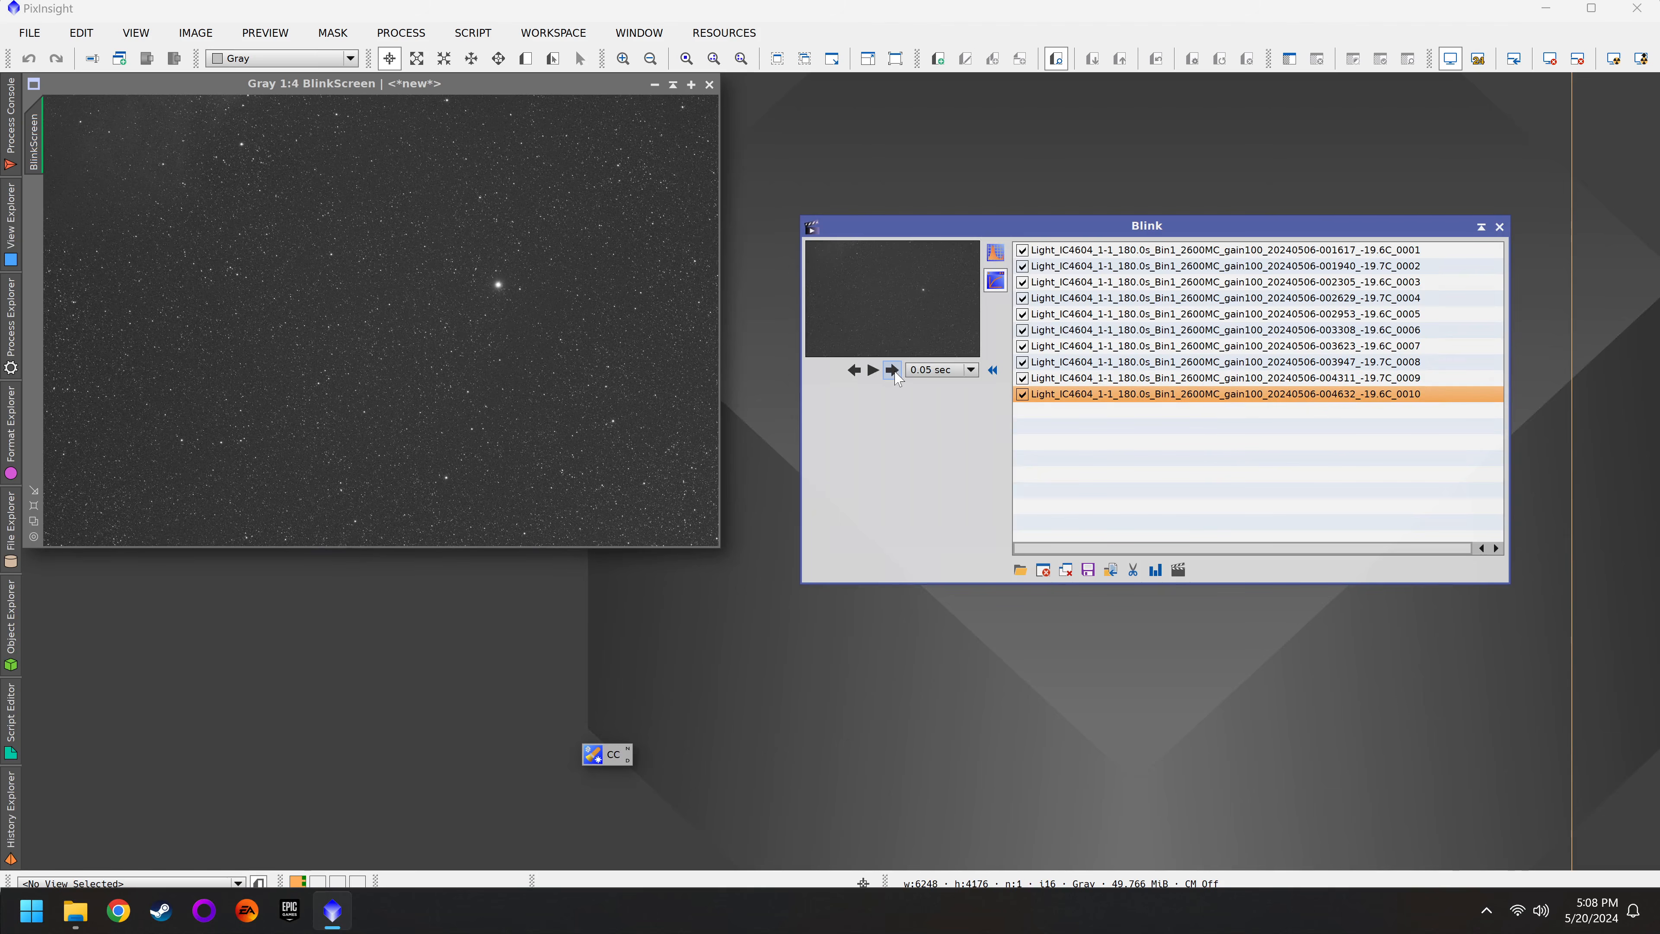
Step: Play the IC4604_1-1 frames as an animation, at full view and close up on the stars, to check for movement and defects
click(872, 370)
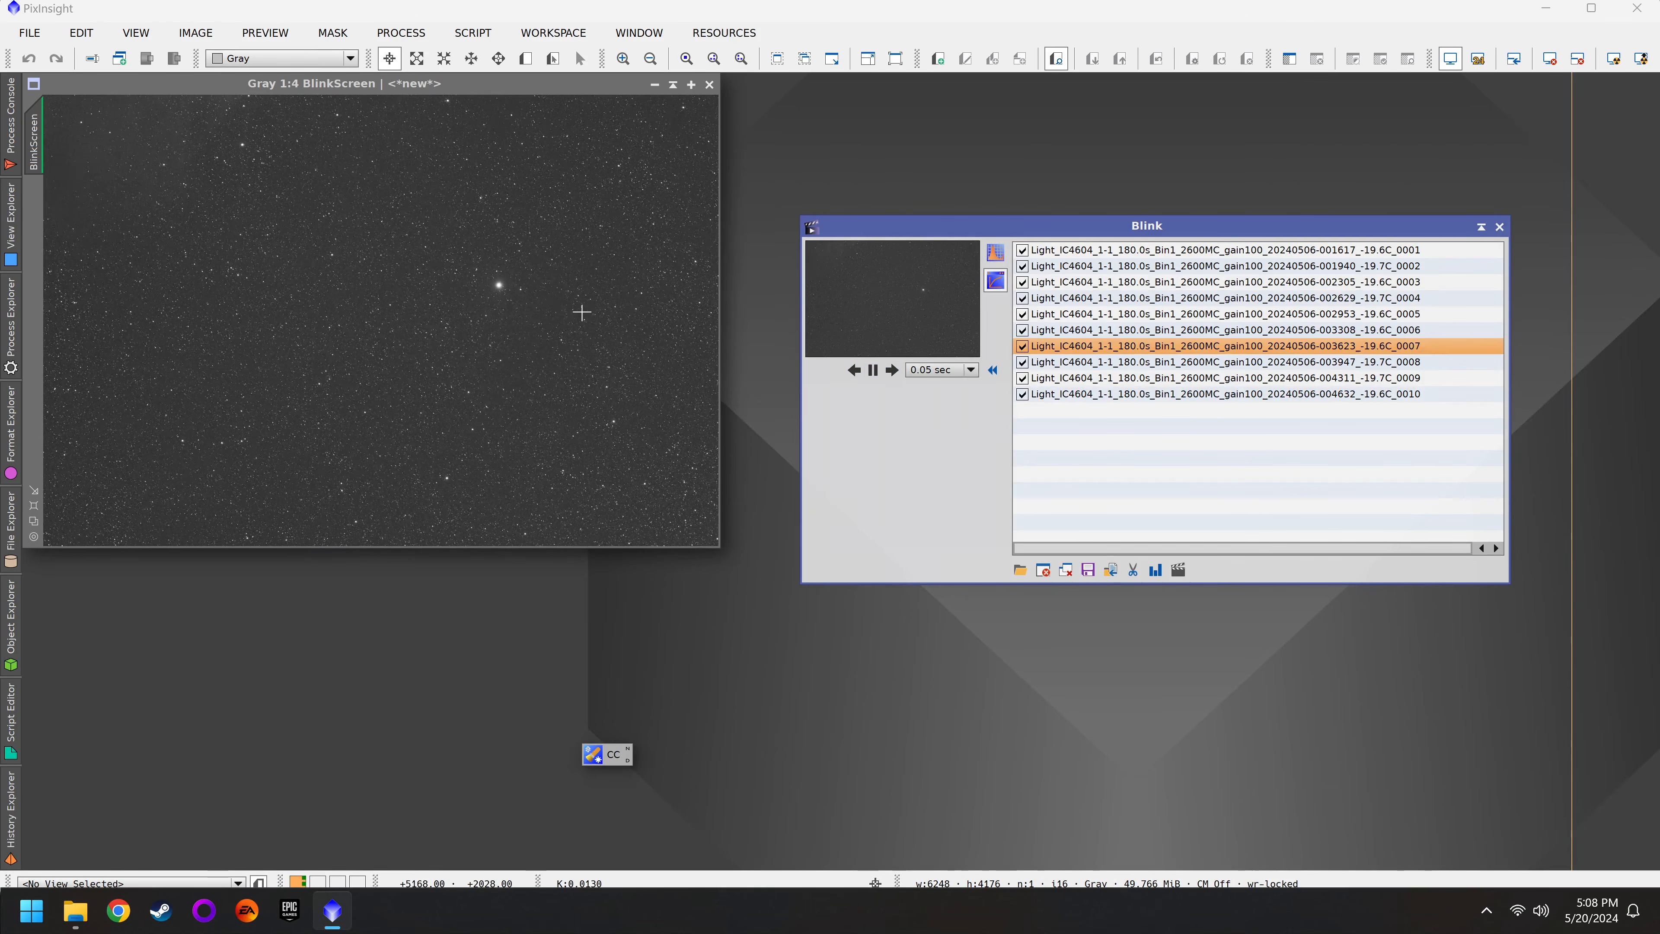
click(879, 372)
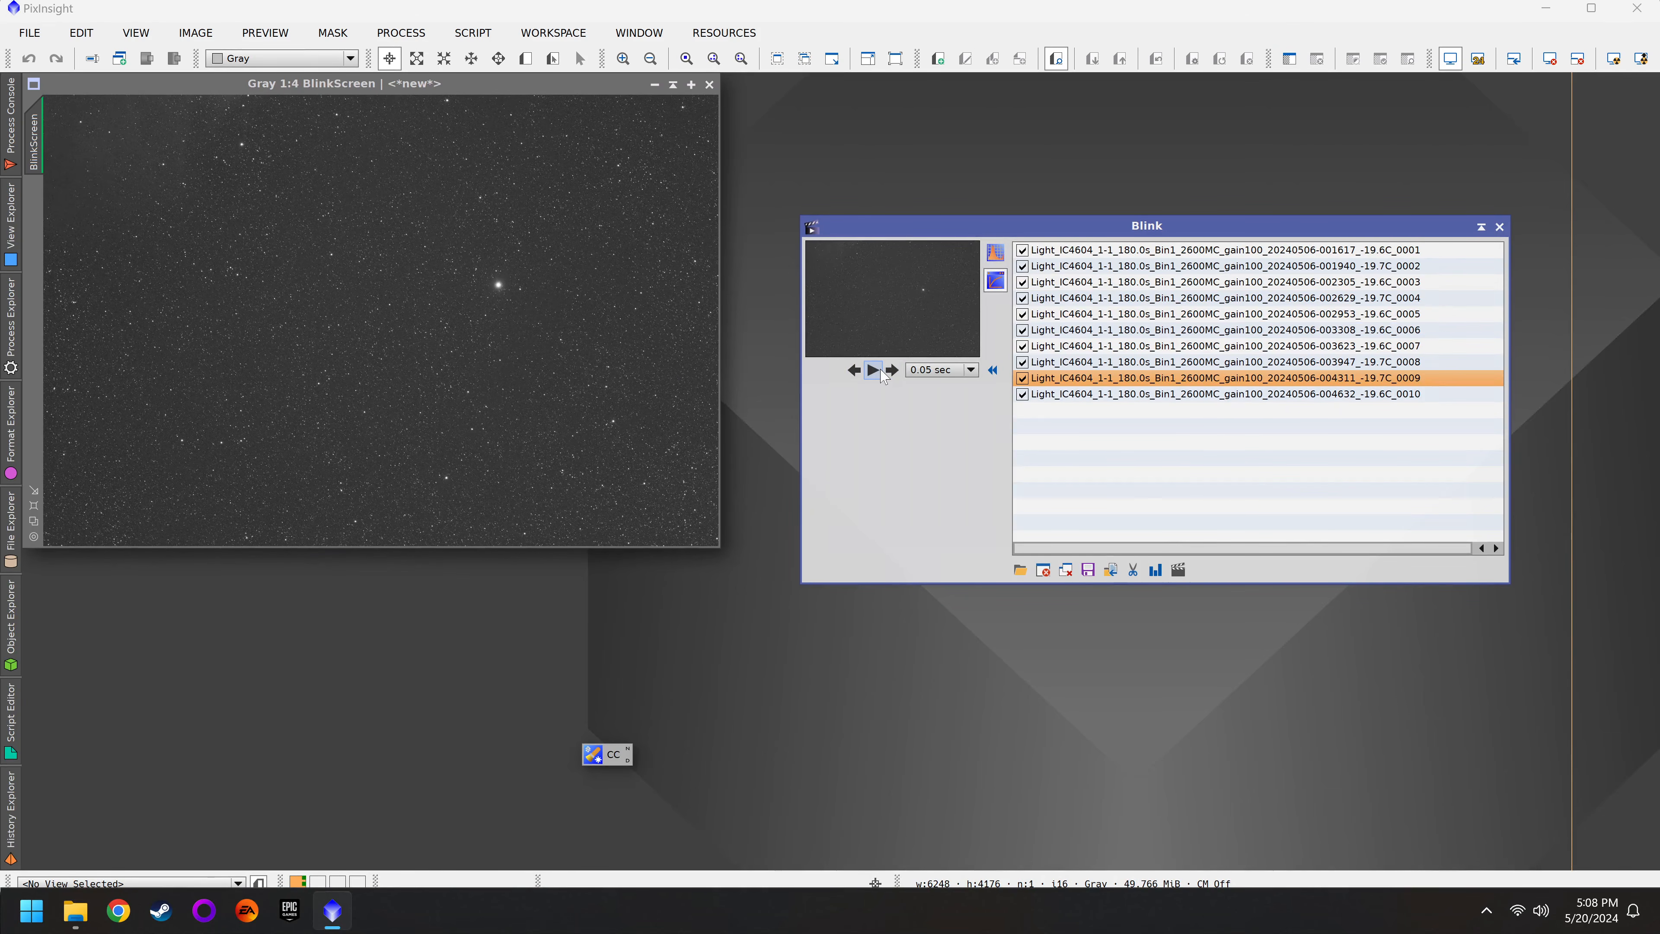
click(872, 372)
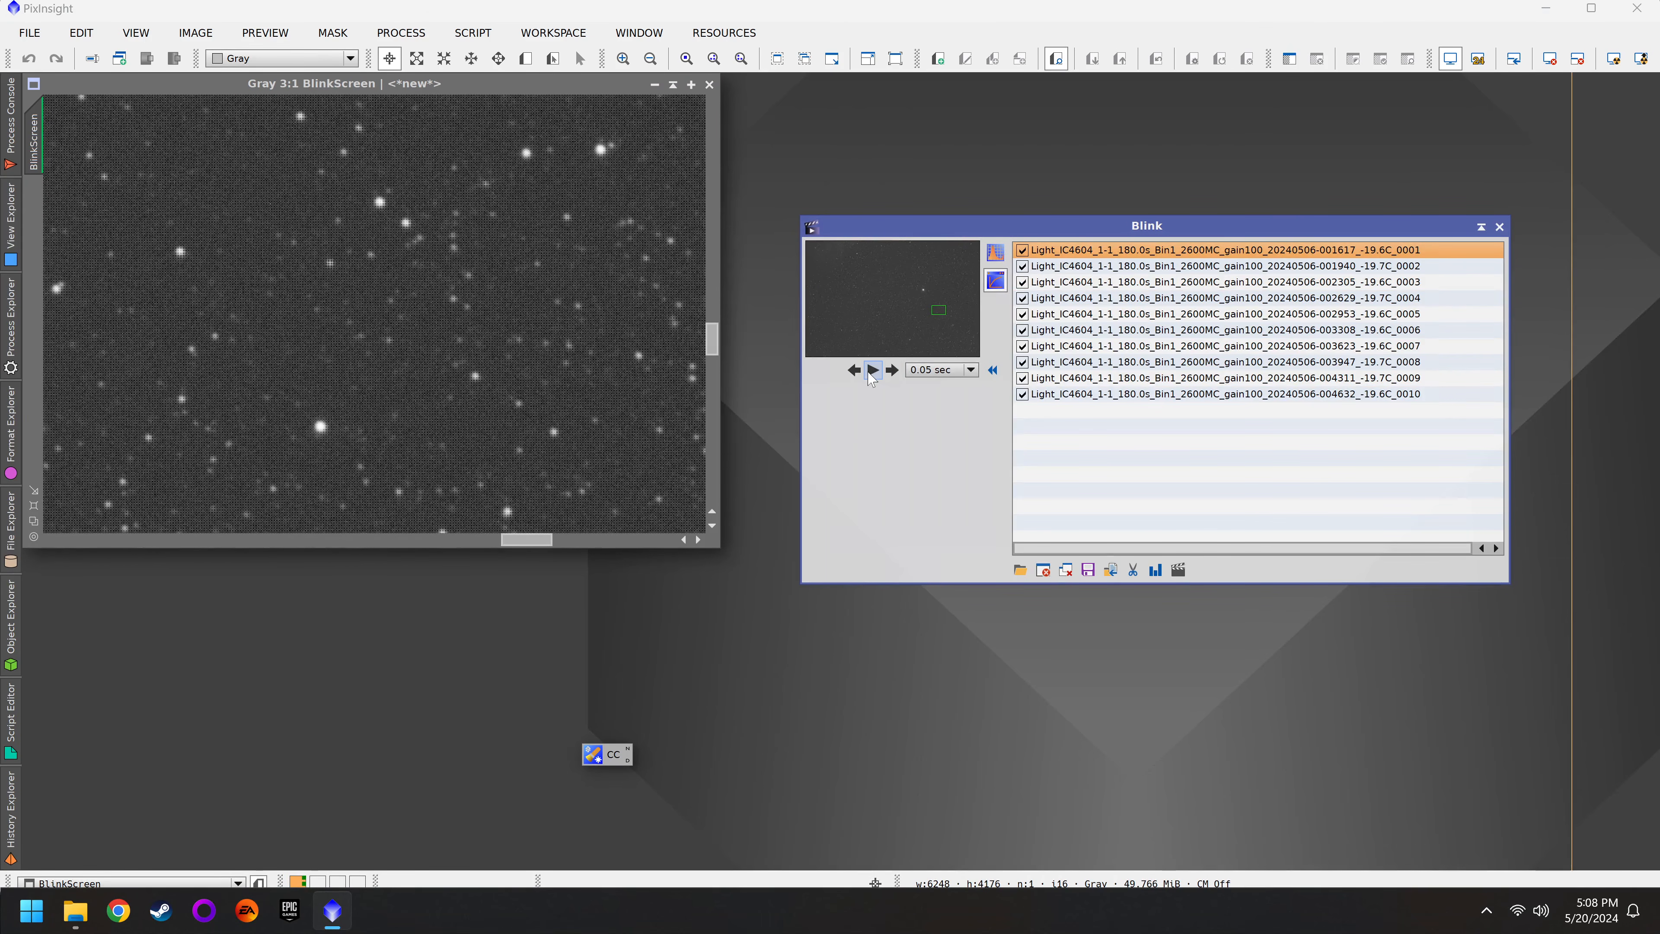
click(873, 372)
click(606, 389)
scroll(607, 389, down, 6)
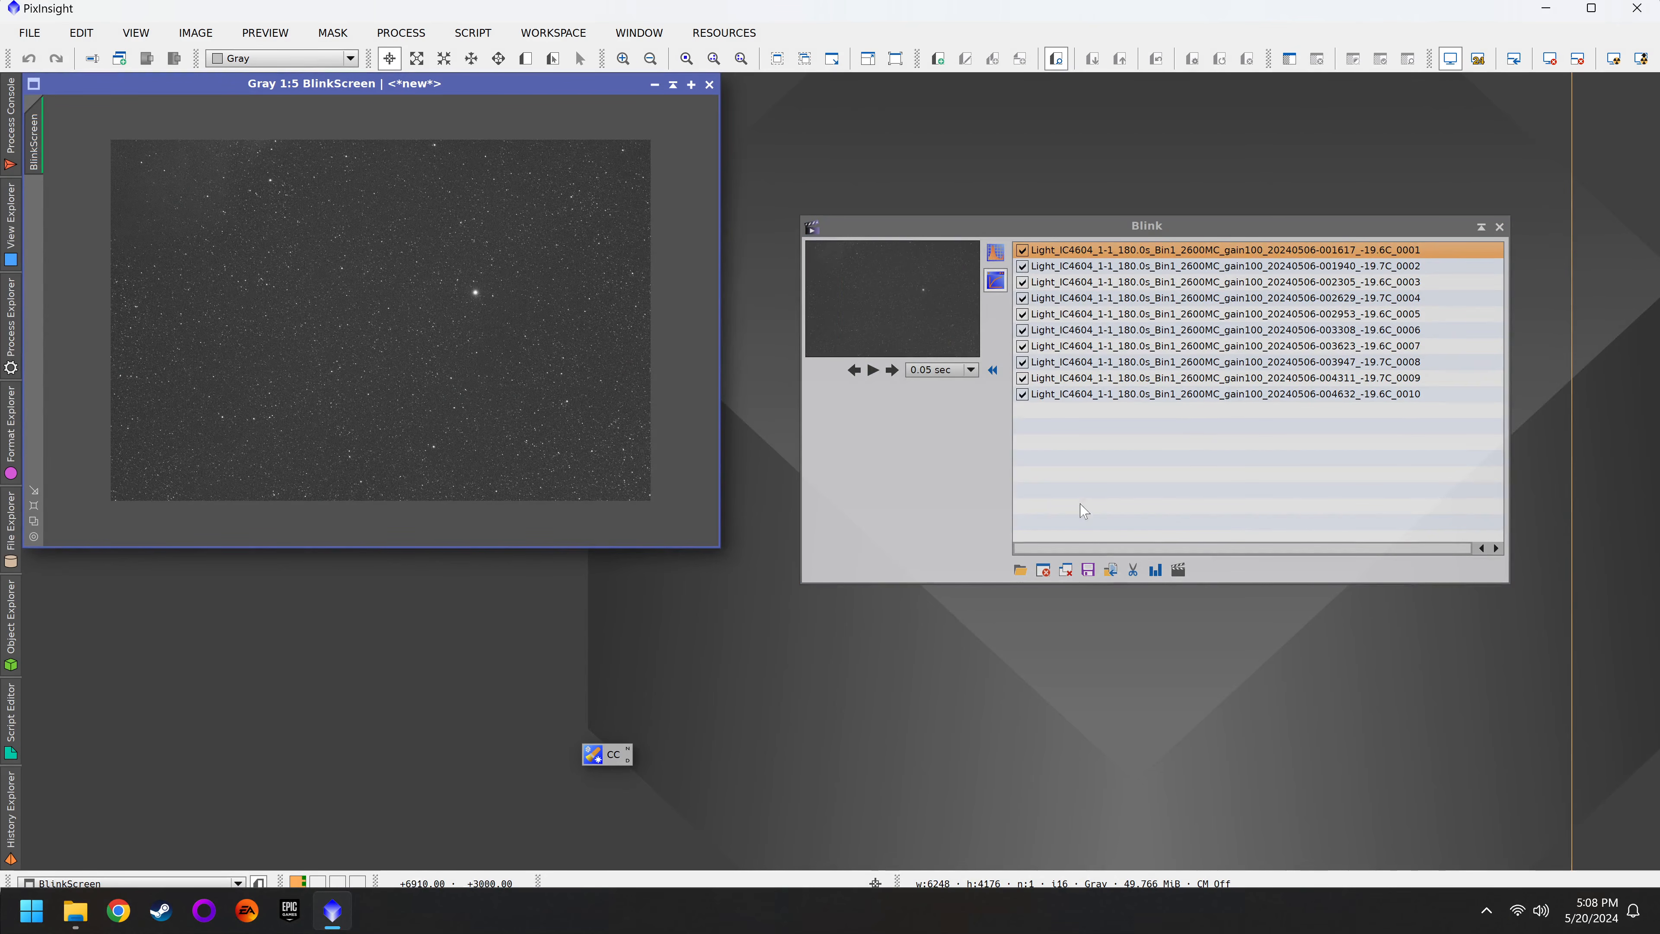
Step: Clear the frames from Blink, look into the IC4604_1-2 folder without loading any files, and close Blink
click(1065, 569)
click(1020, 569)
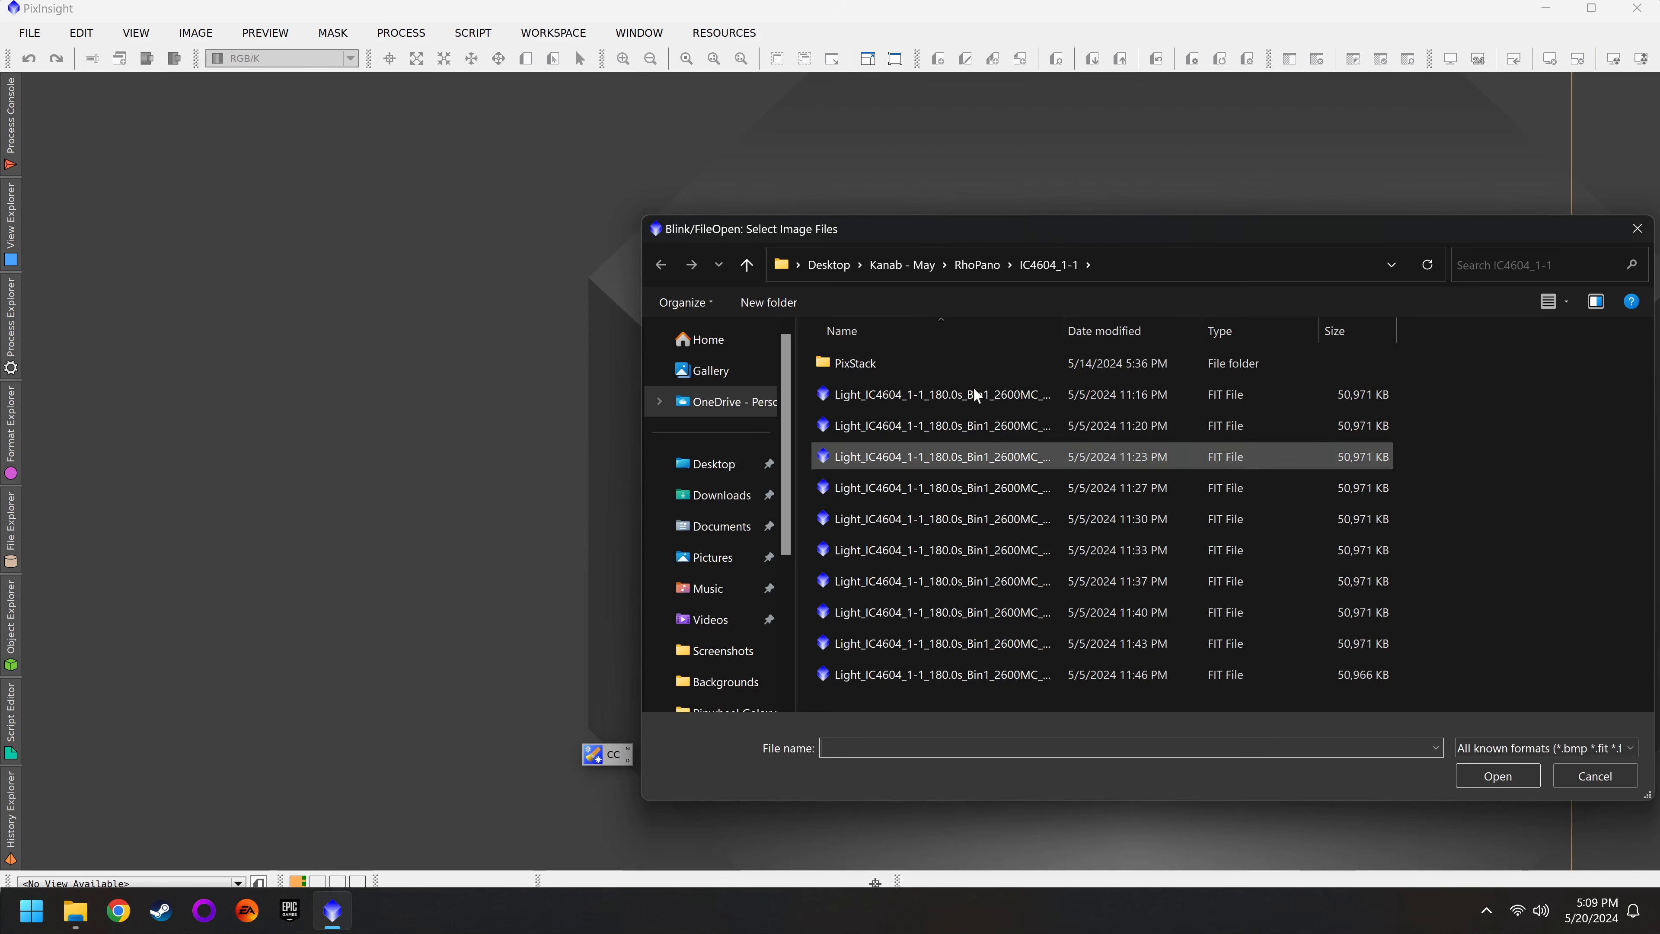
click(974, 261)
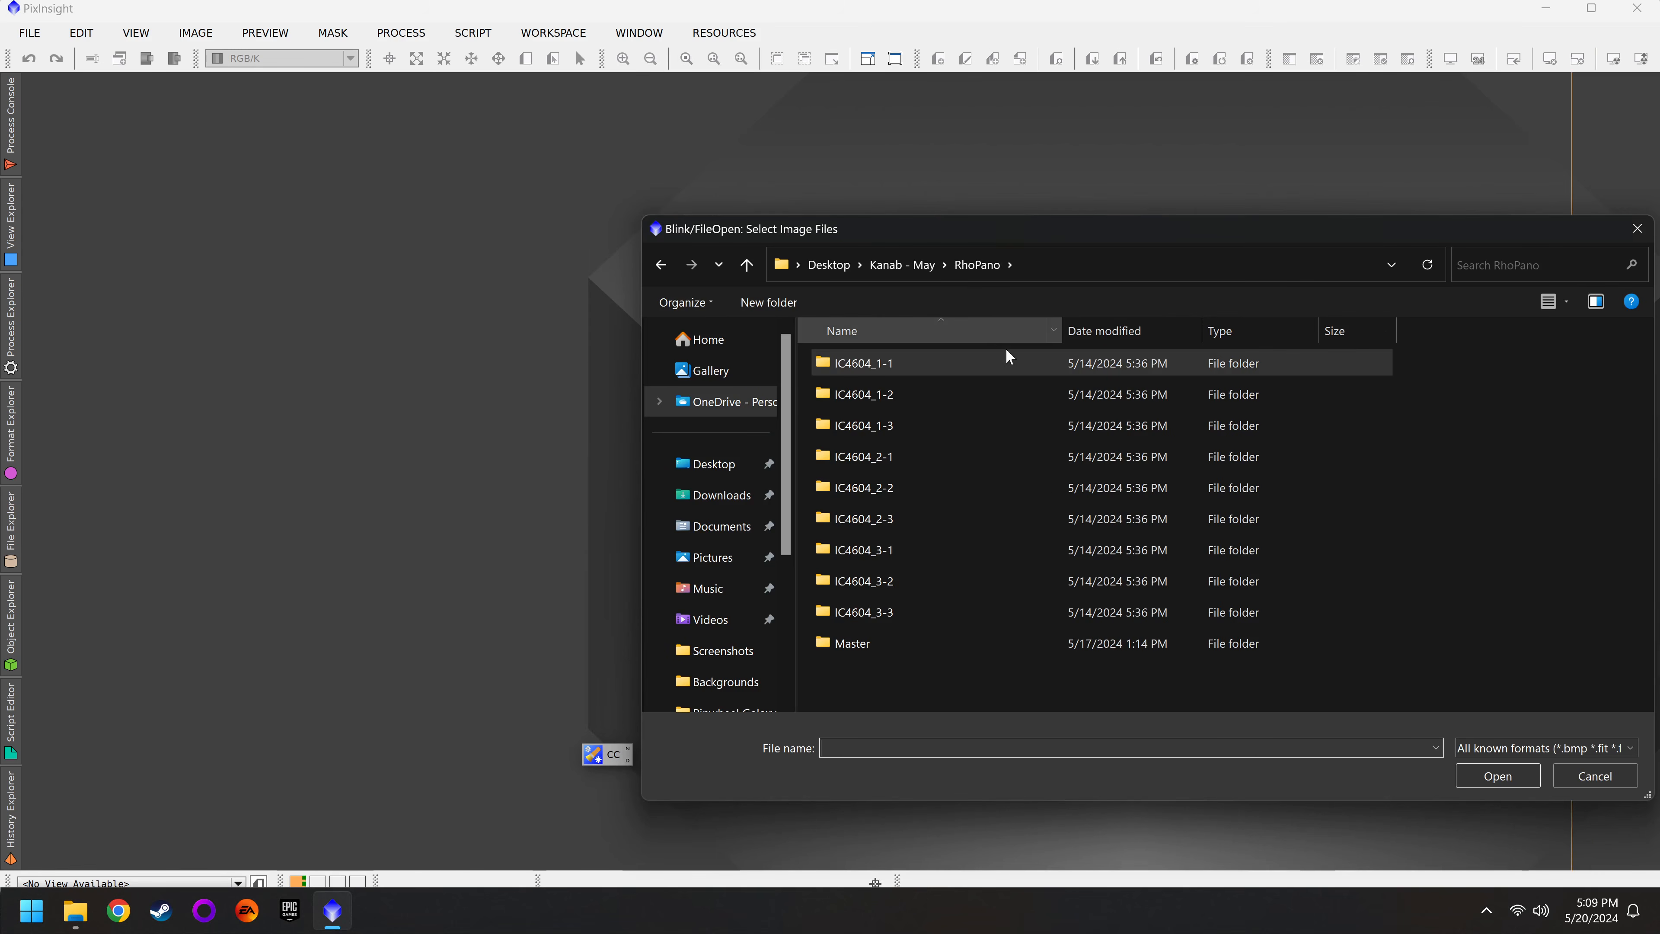
double_click(1034, 406)
click(1019, 404)
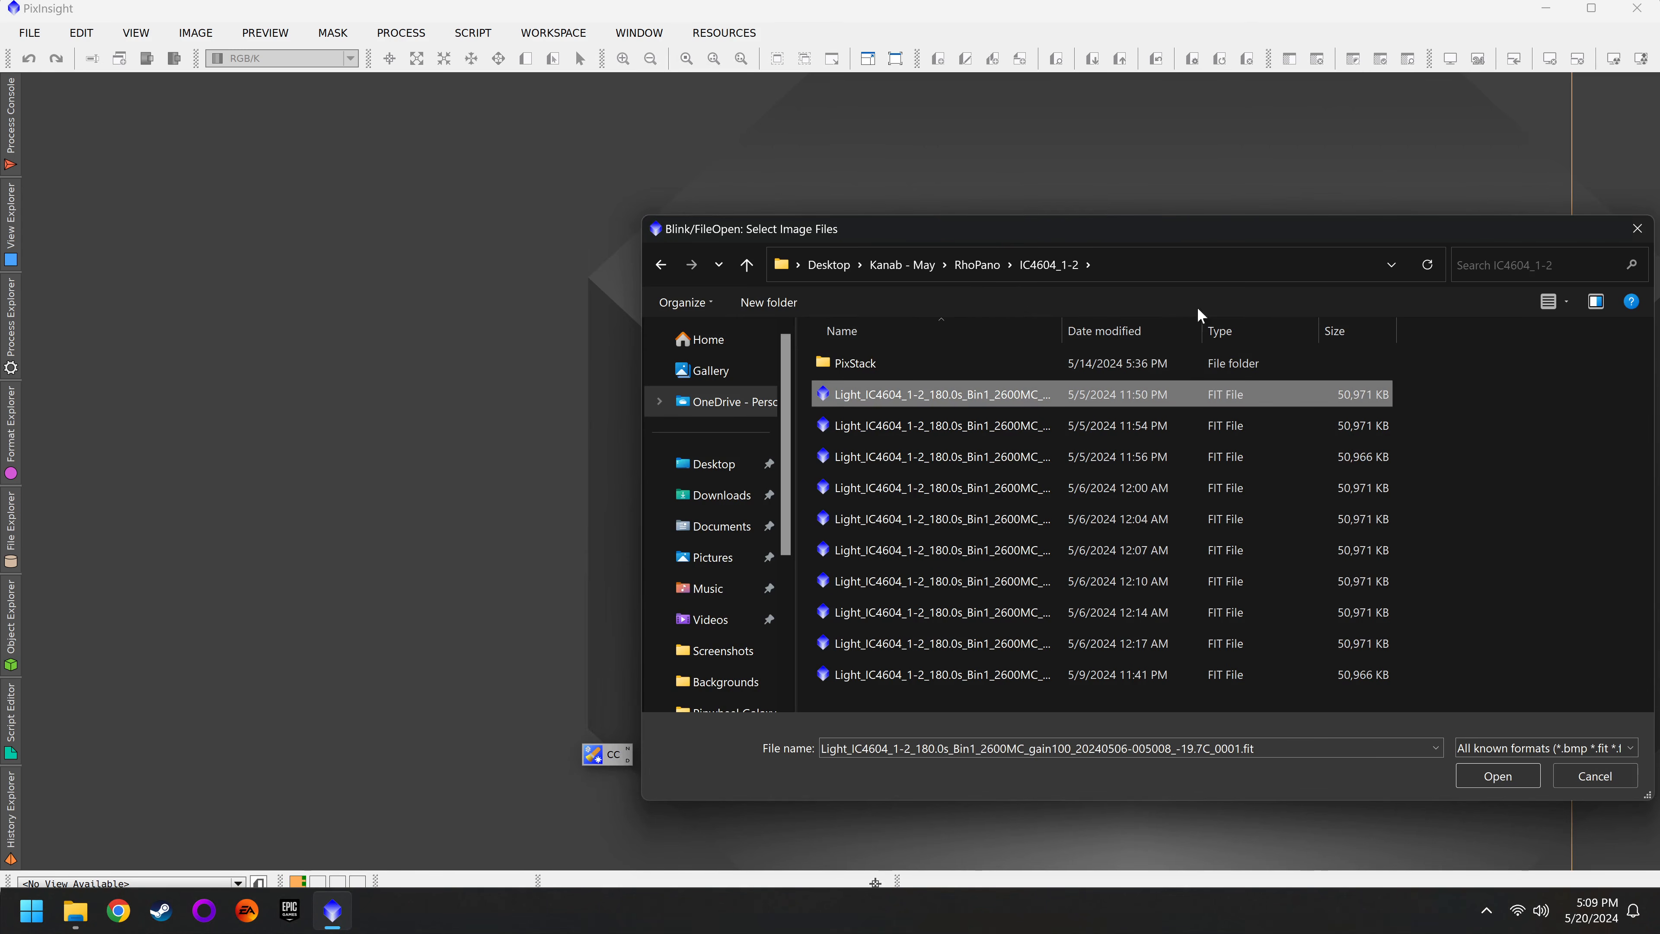
click(1588, 776)
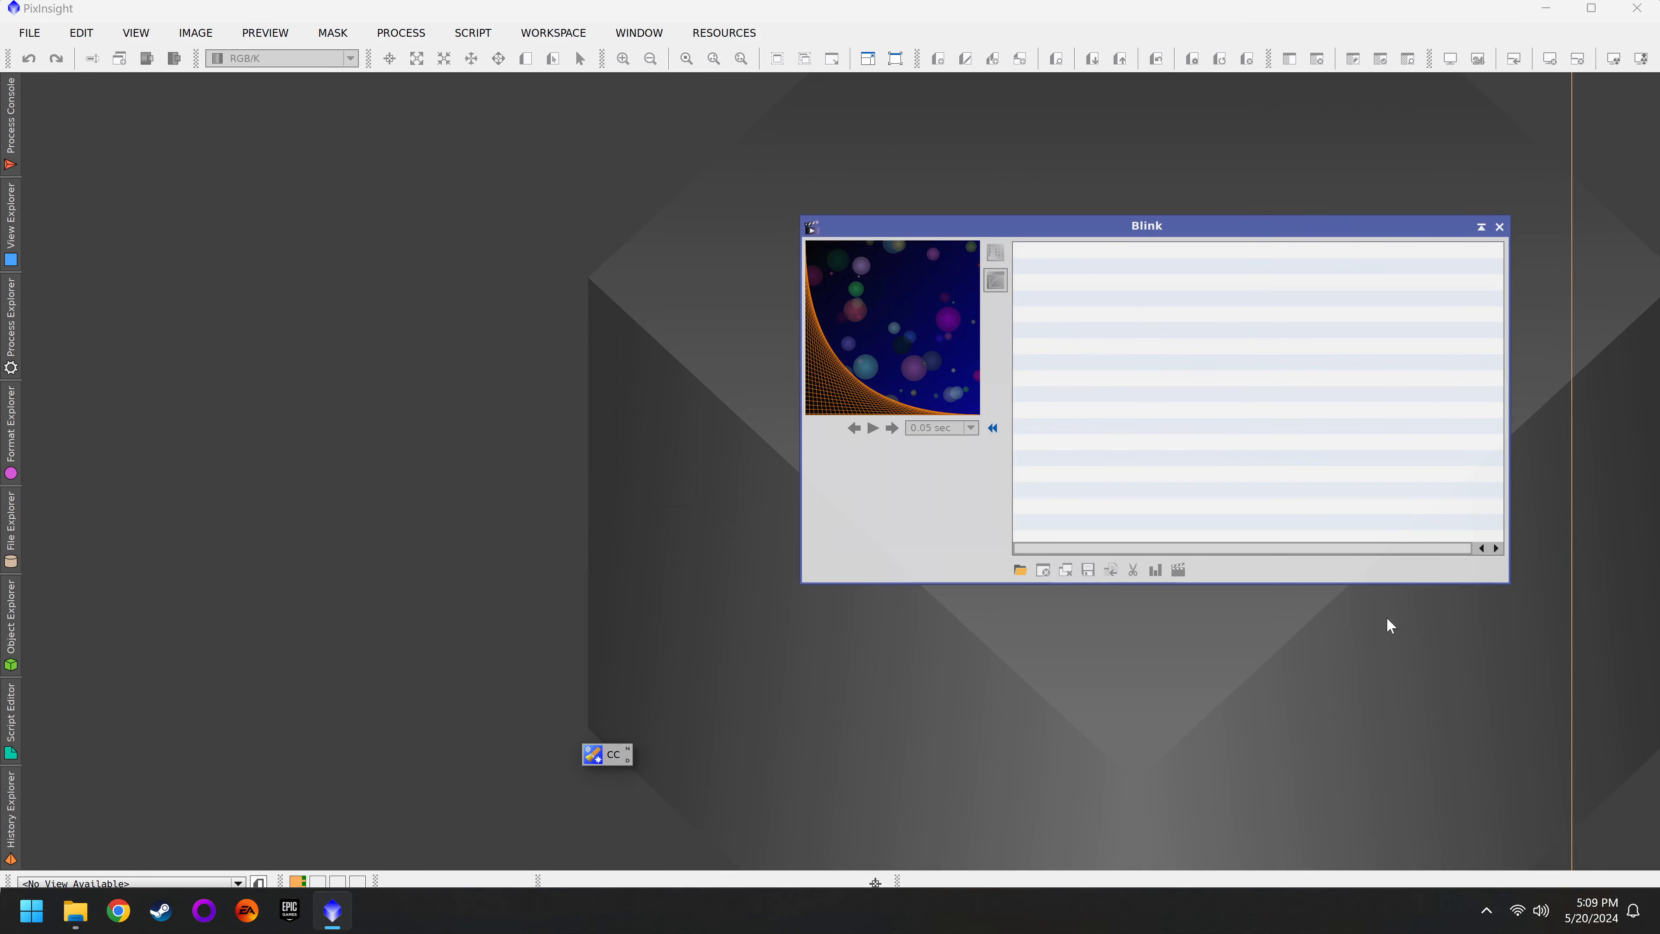
click(1499, 227)
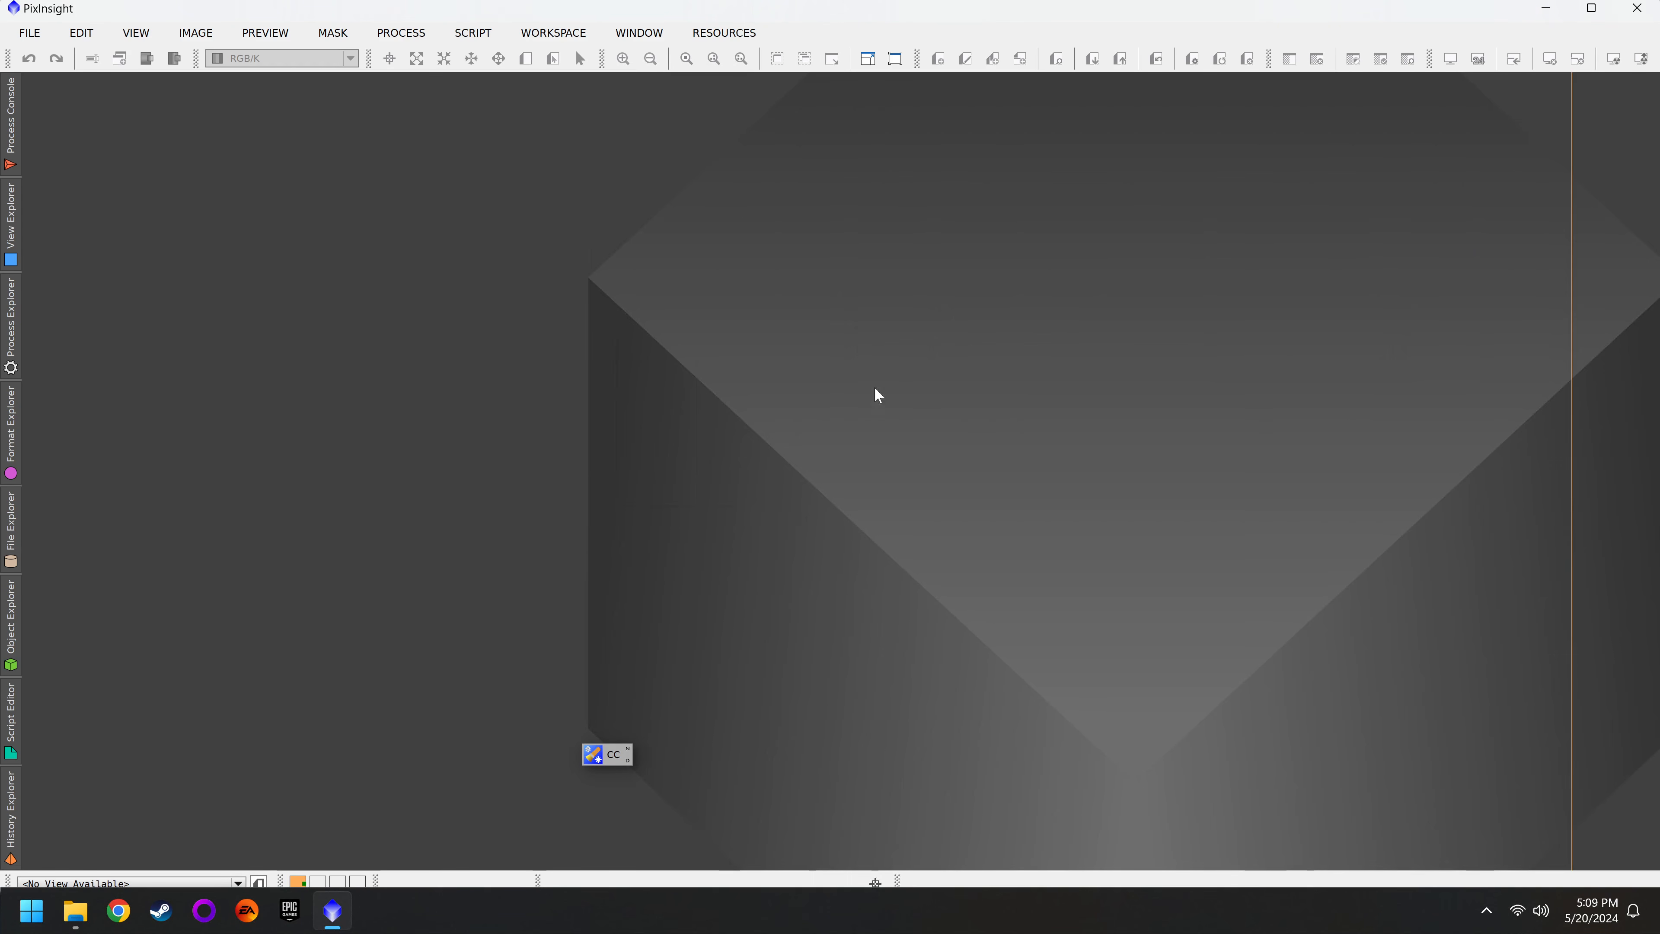
Step: Open the WeightedBatchPreprocessing script from the recently used processes
click(2, 312)
scroll(90, 222, up, 4)
click(186, 402)
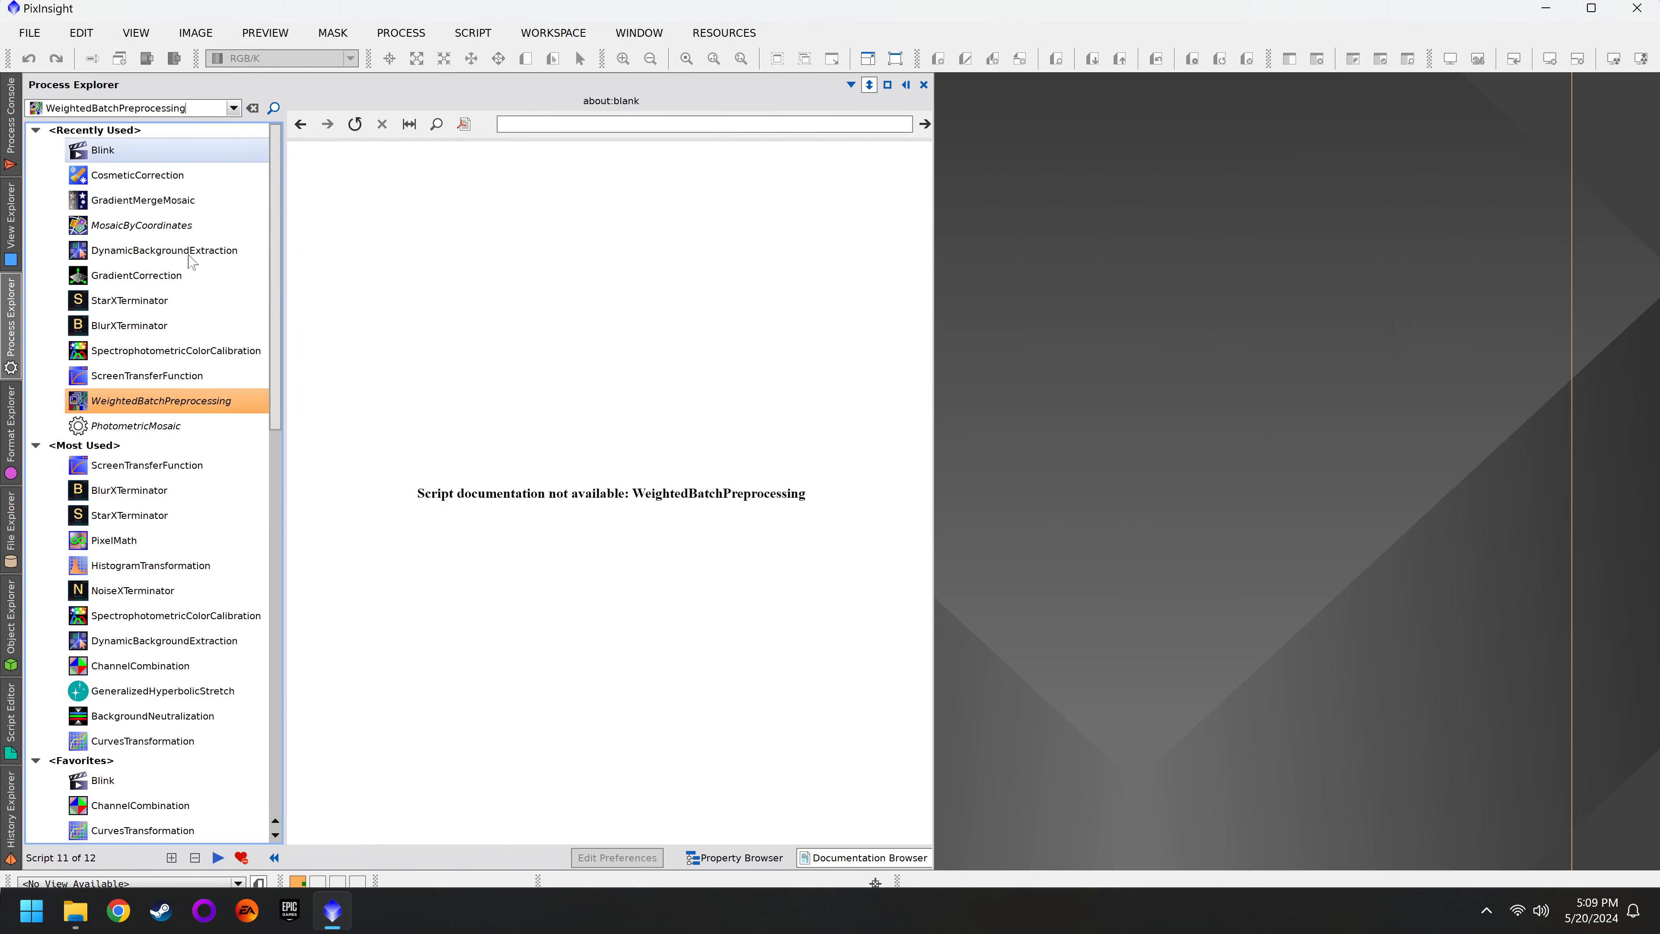
double_click(187, 400)
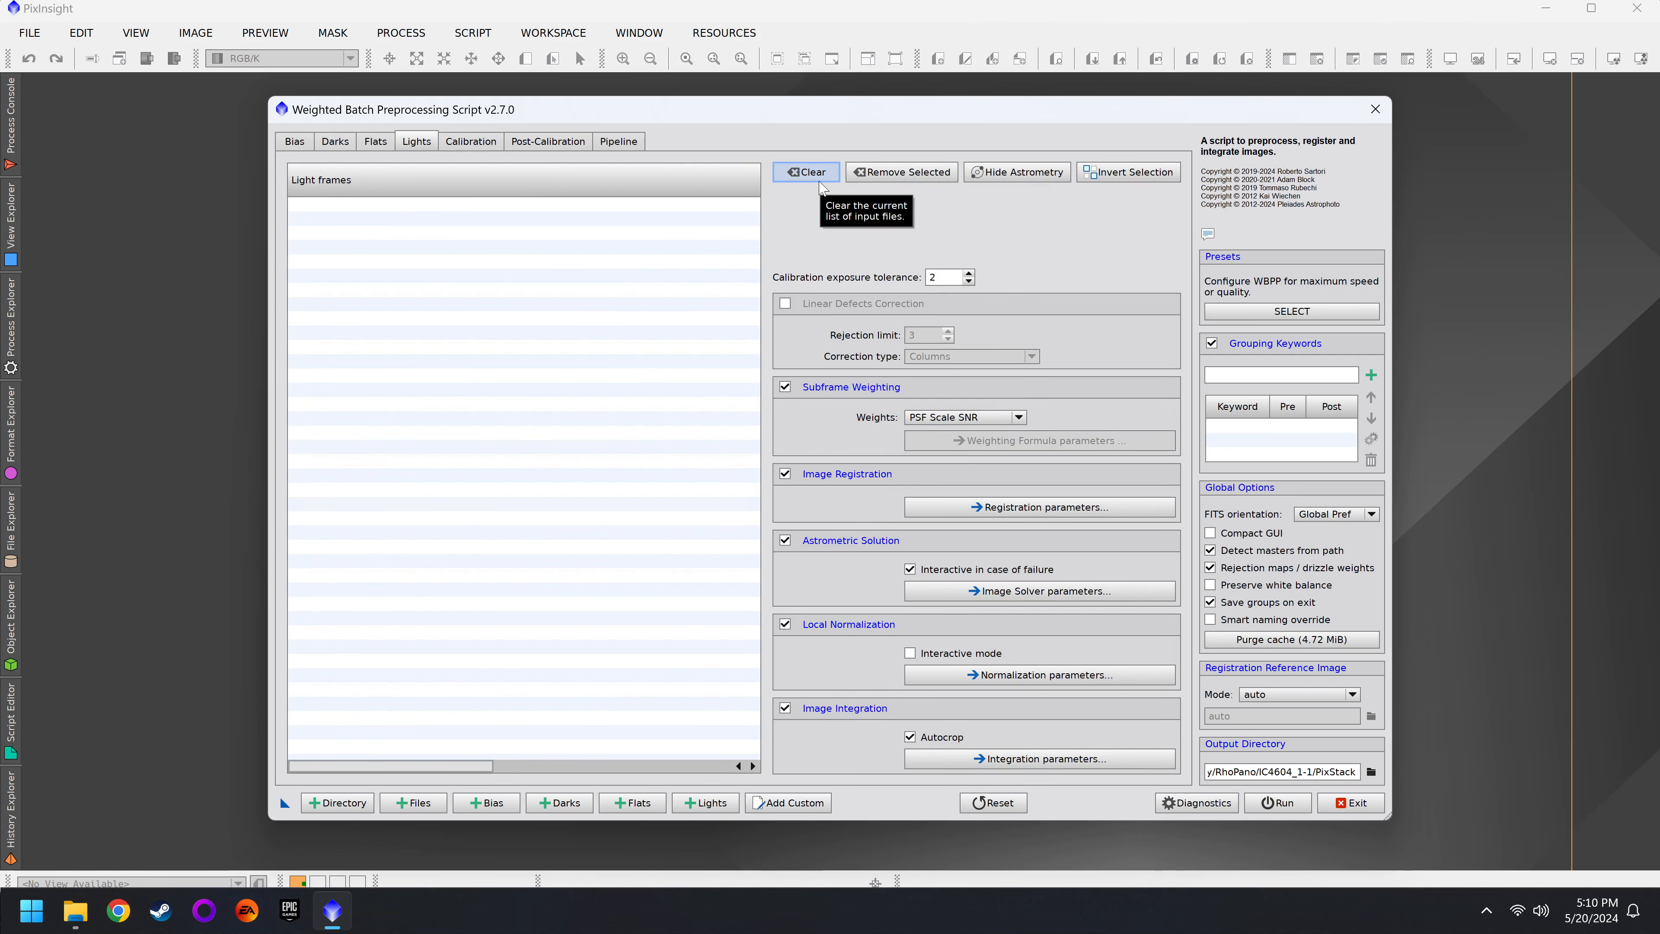
Step: Add all the FIT light frames from the IC4604_1-1 folder to the preprocessing script as lights
click(706, 802)
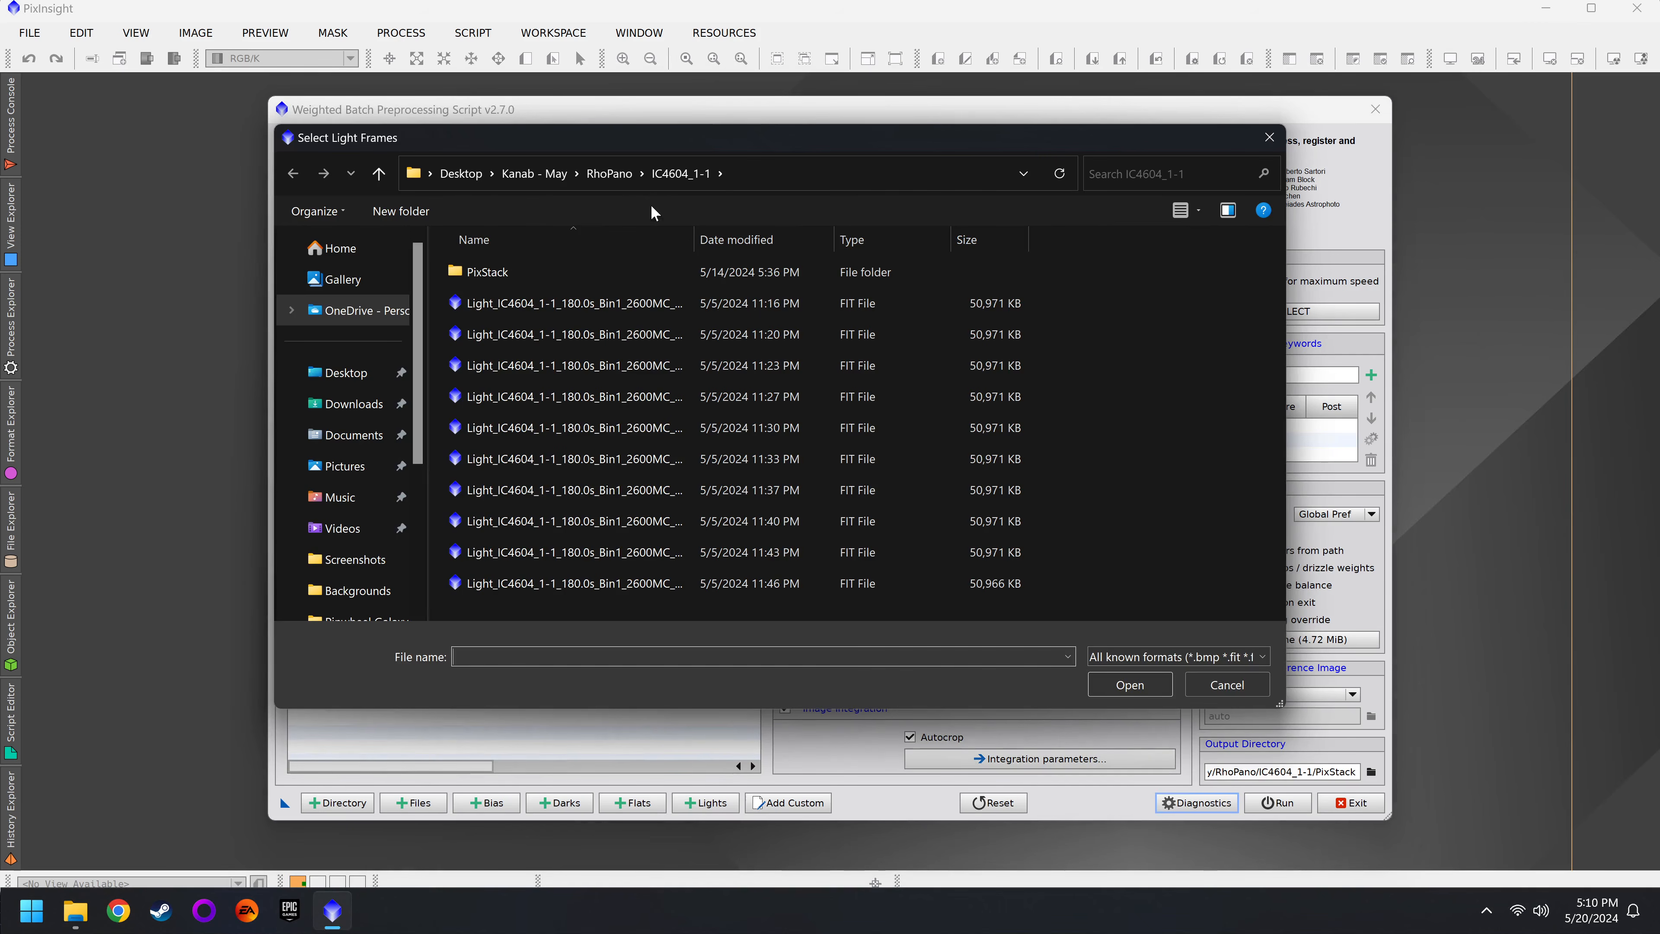
click(676, 303)
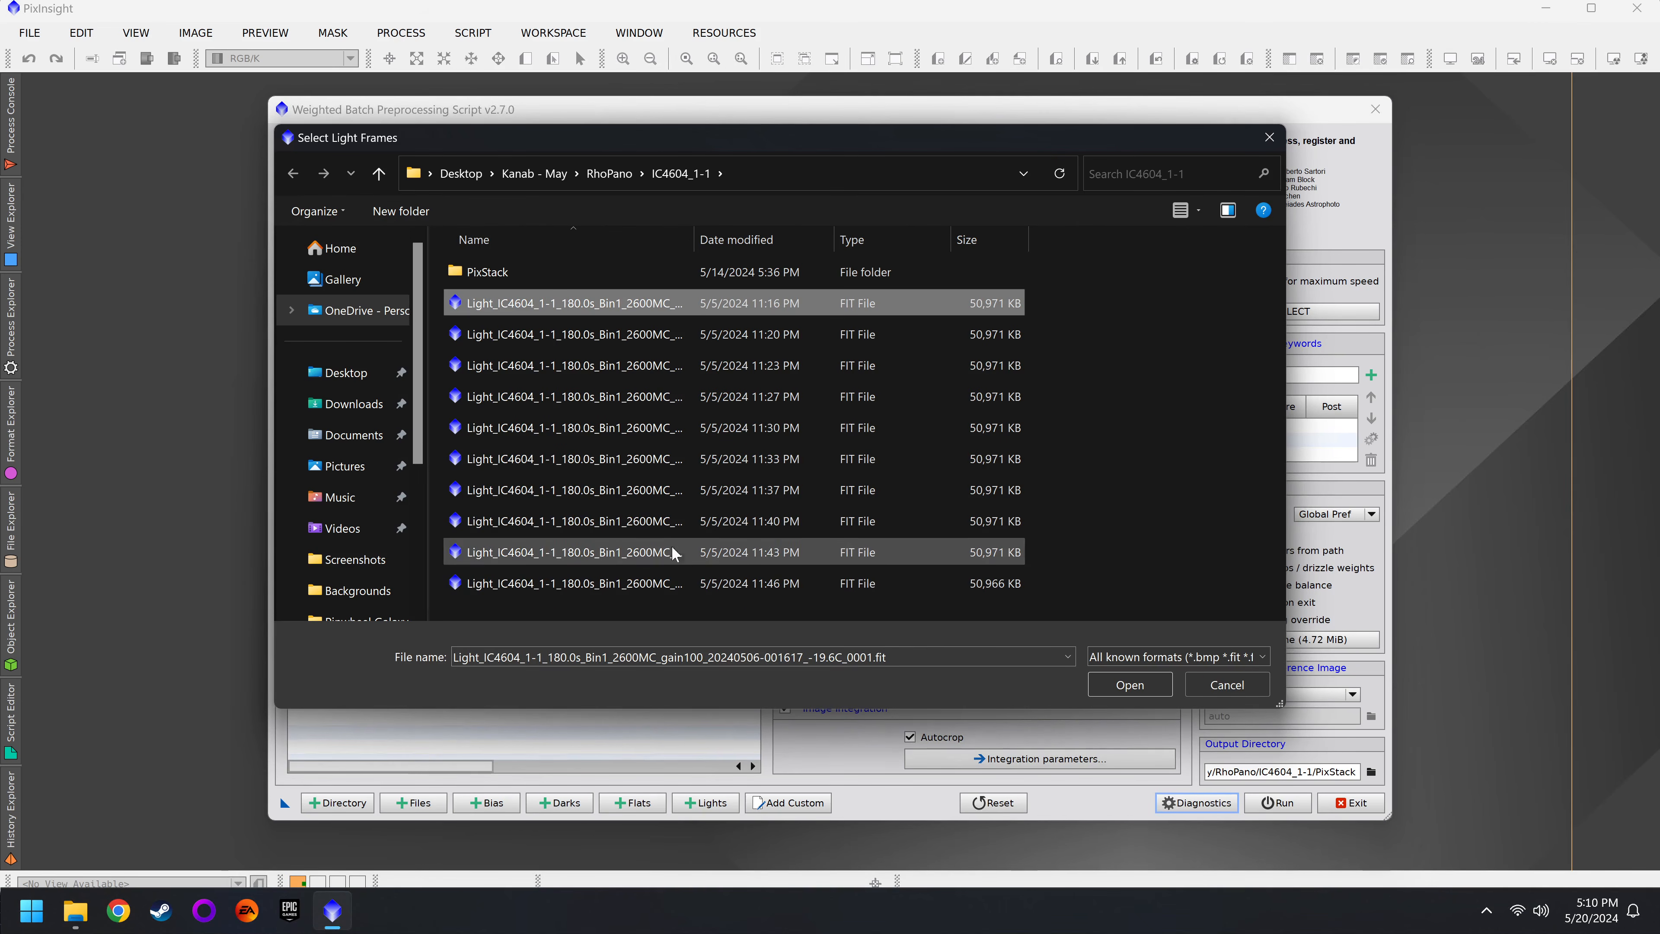
shift+click(687, 593)
click(1129, 684)
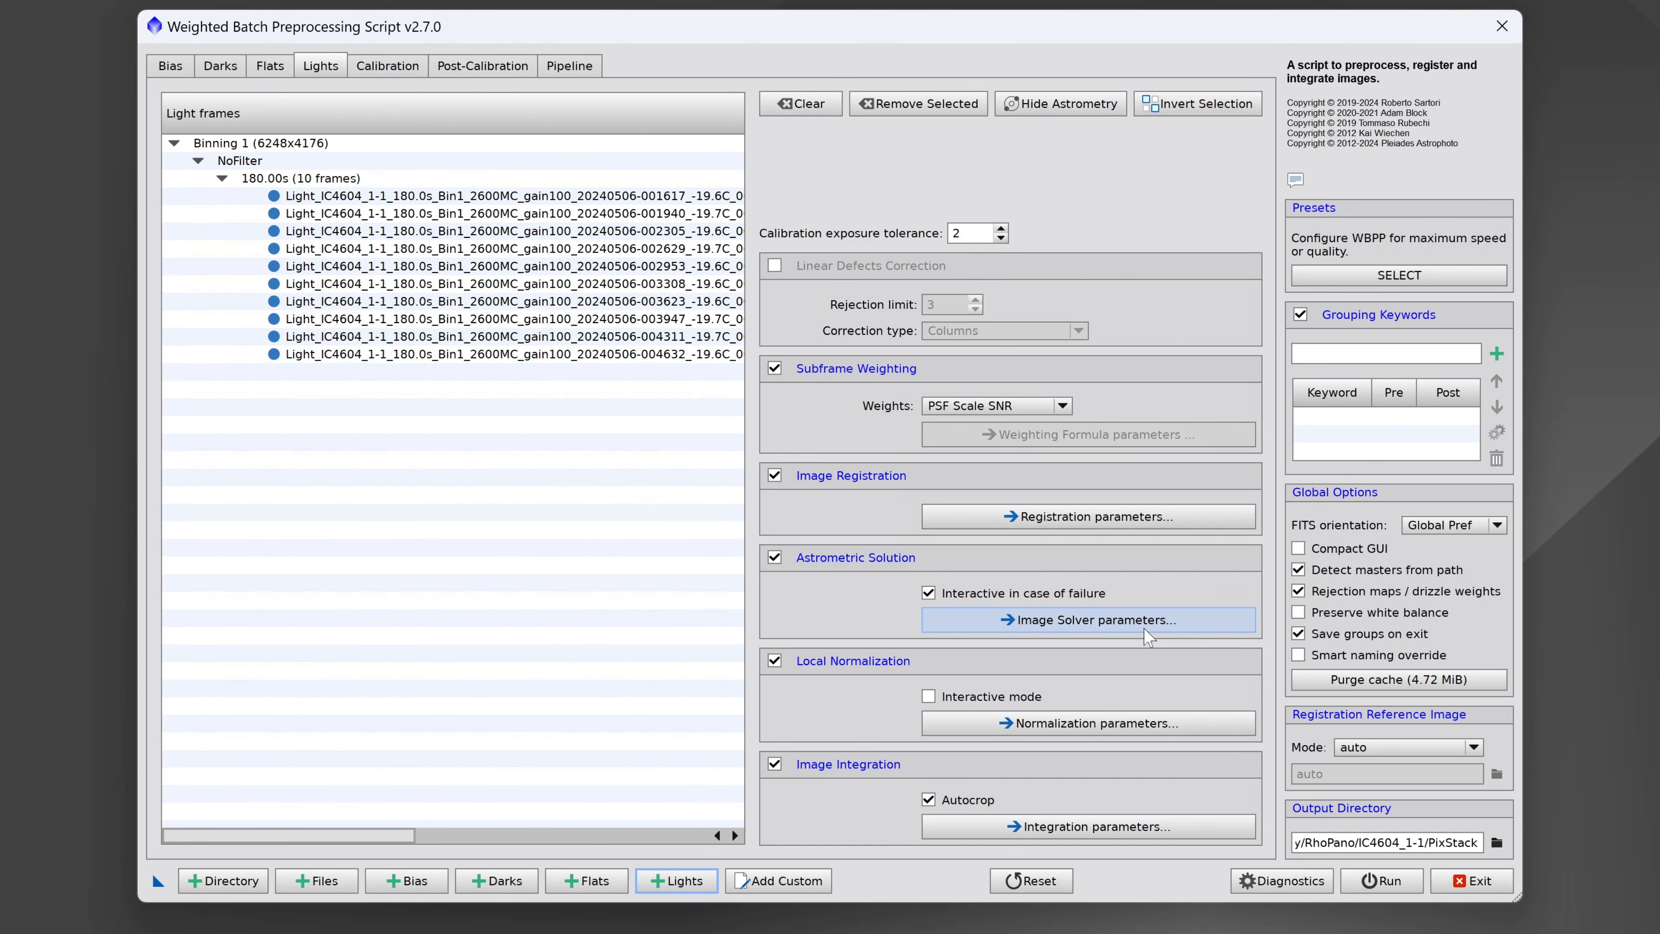
Step: Open the Image Solver parameters and set the default right ascension to 16 h 38 m 16 s
click(1023, 626)
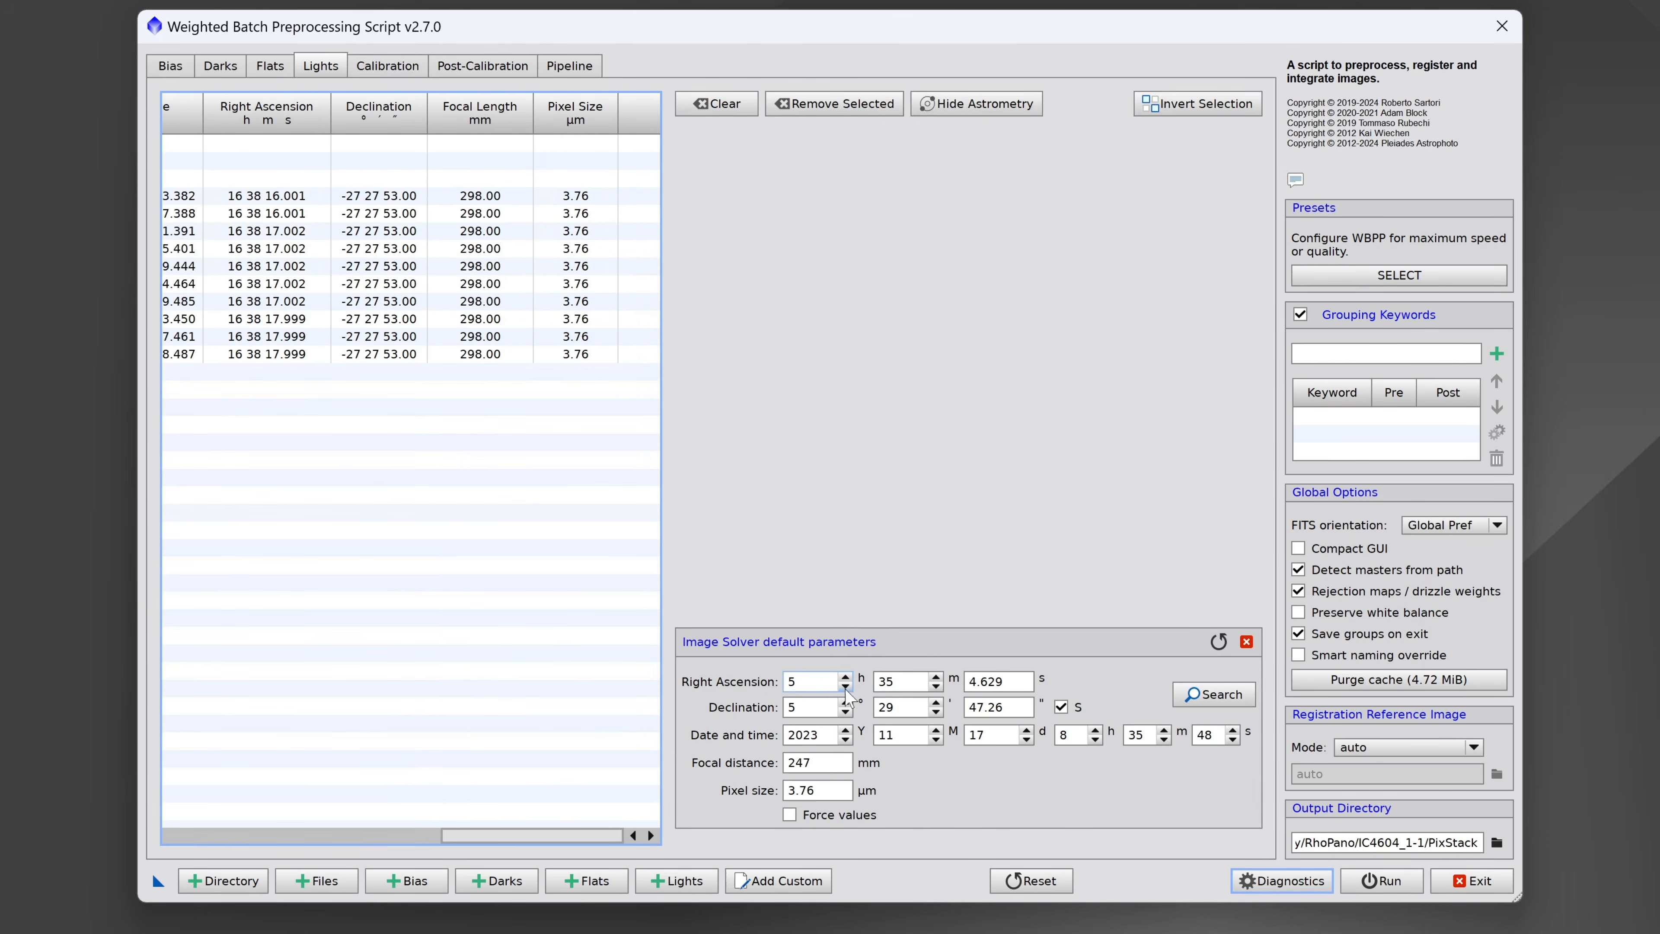
drag(807, 682, 706, 684)
text(16)
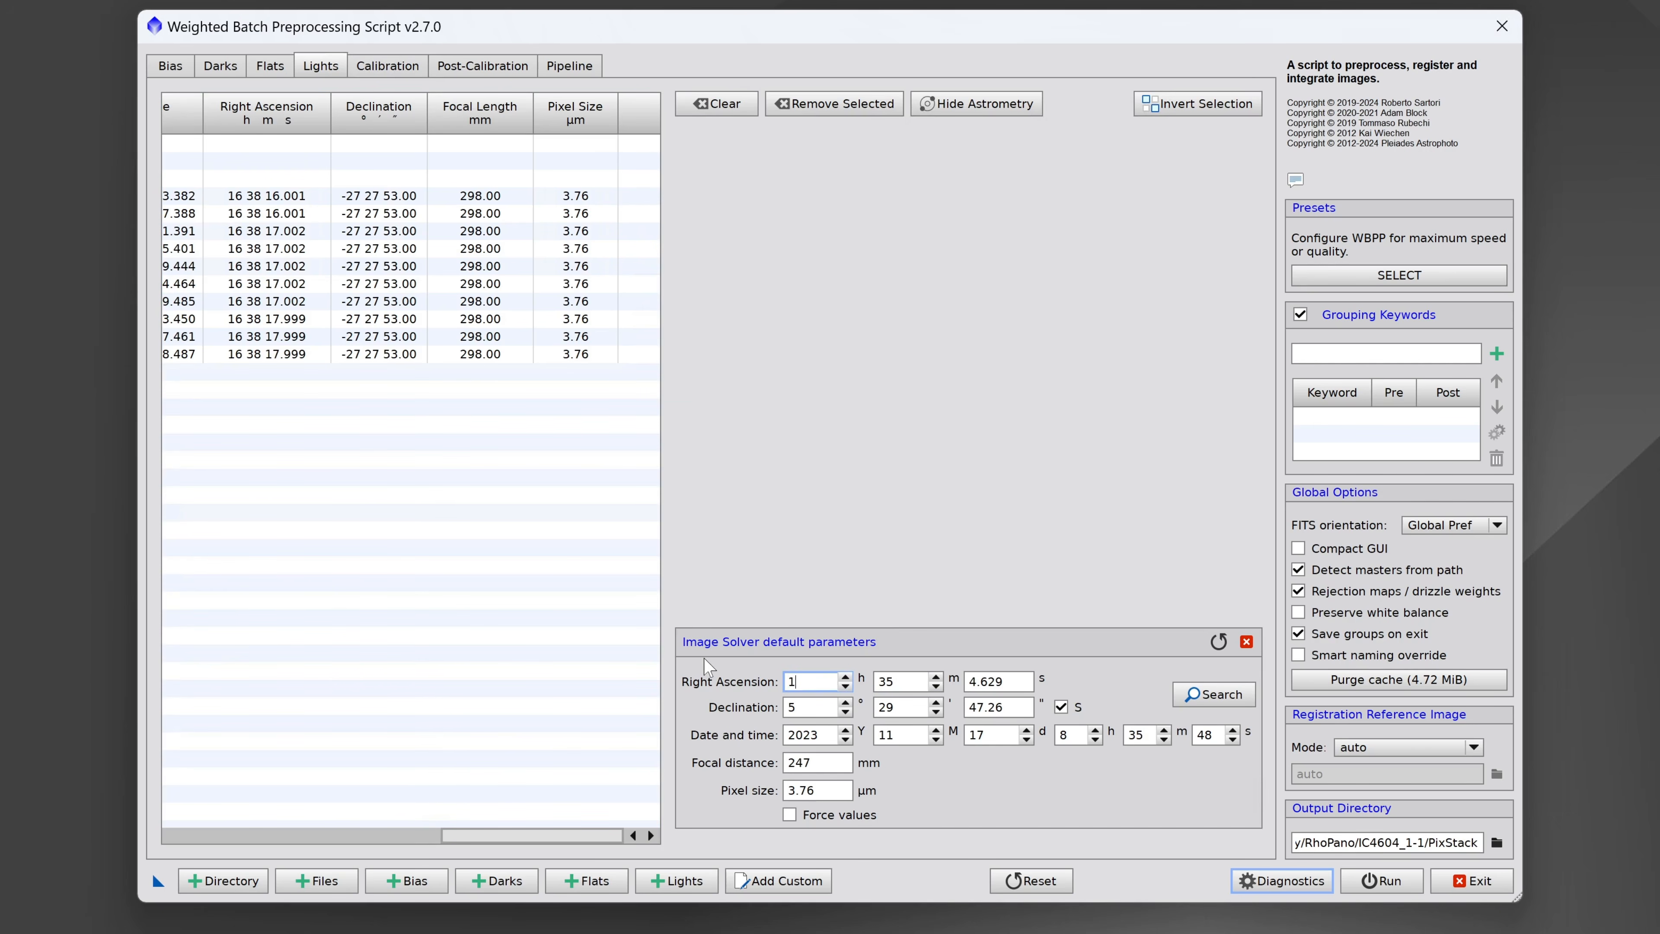
key(Tab)
text(38)
key(Tab)
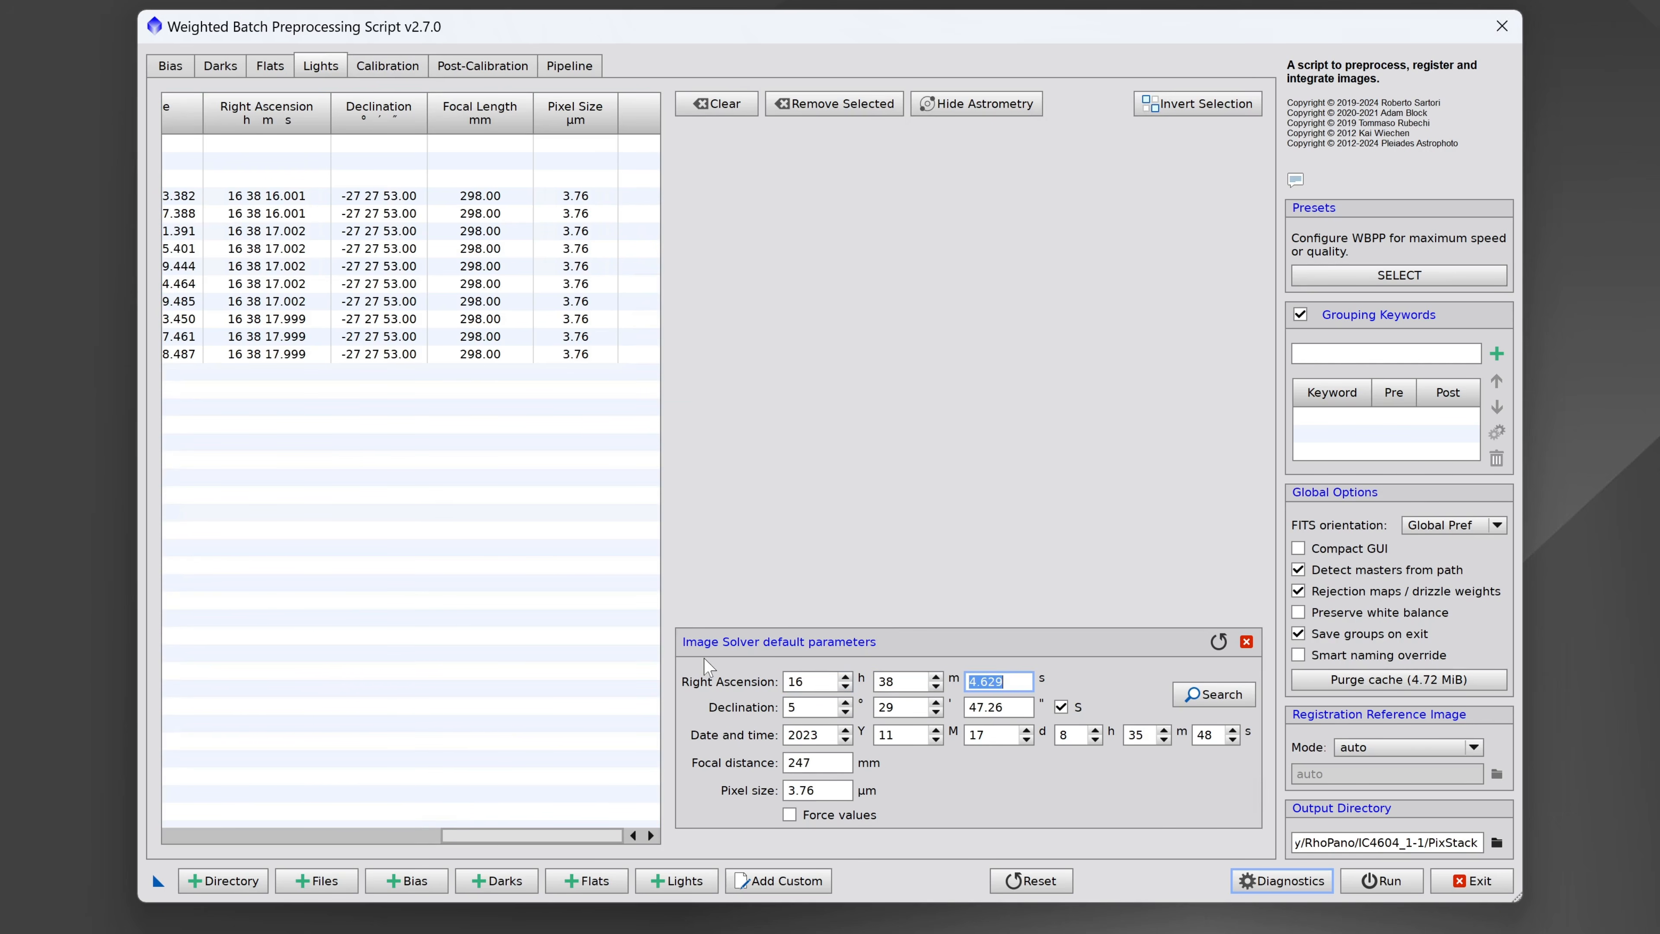
text(16)
key(Tab)
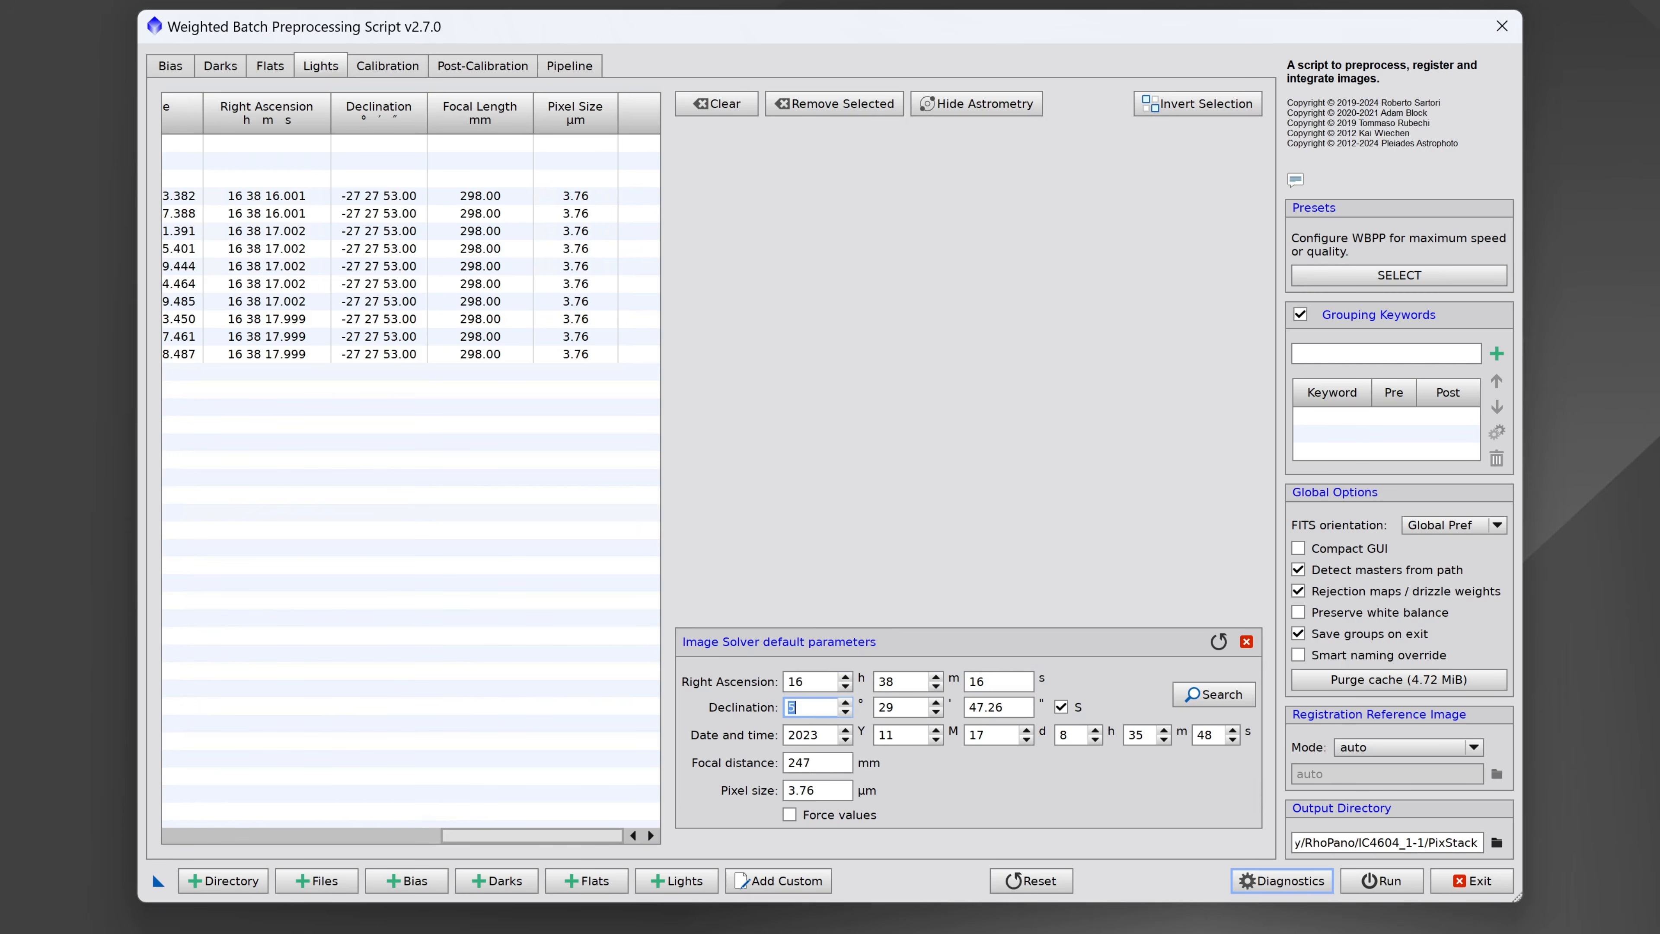
Step: Set the Image Solver's default declination to 27° 27' 53" south
text(27)
key(Tab)
text(27)
key(Tab)
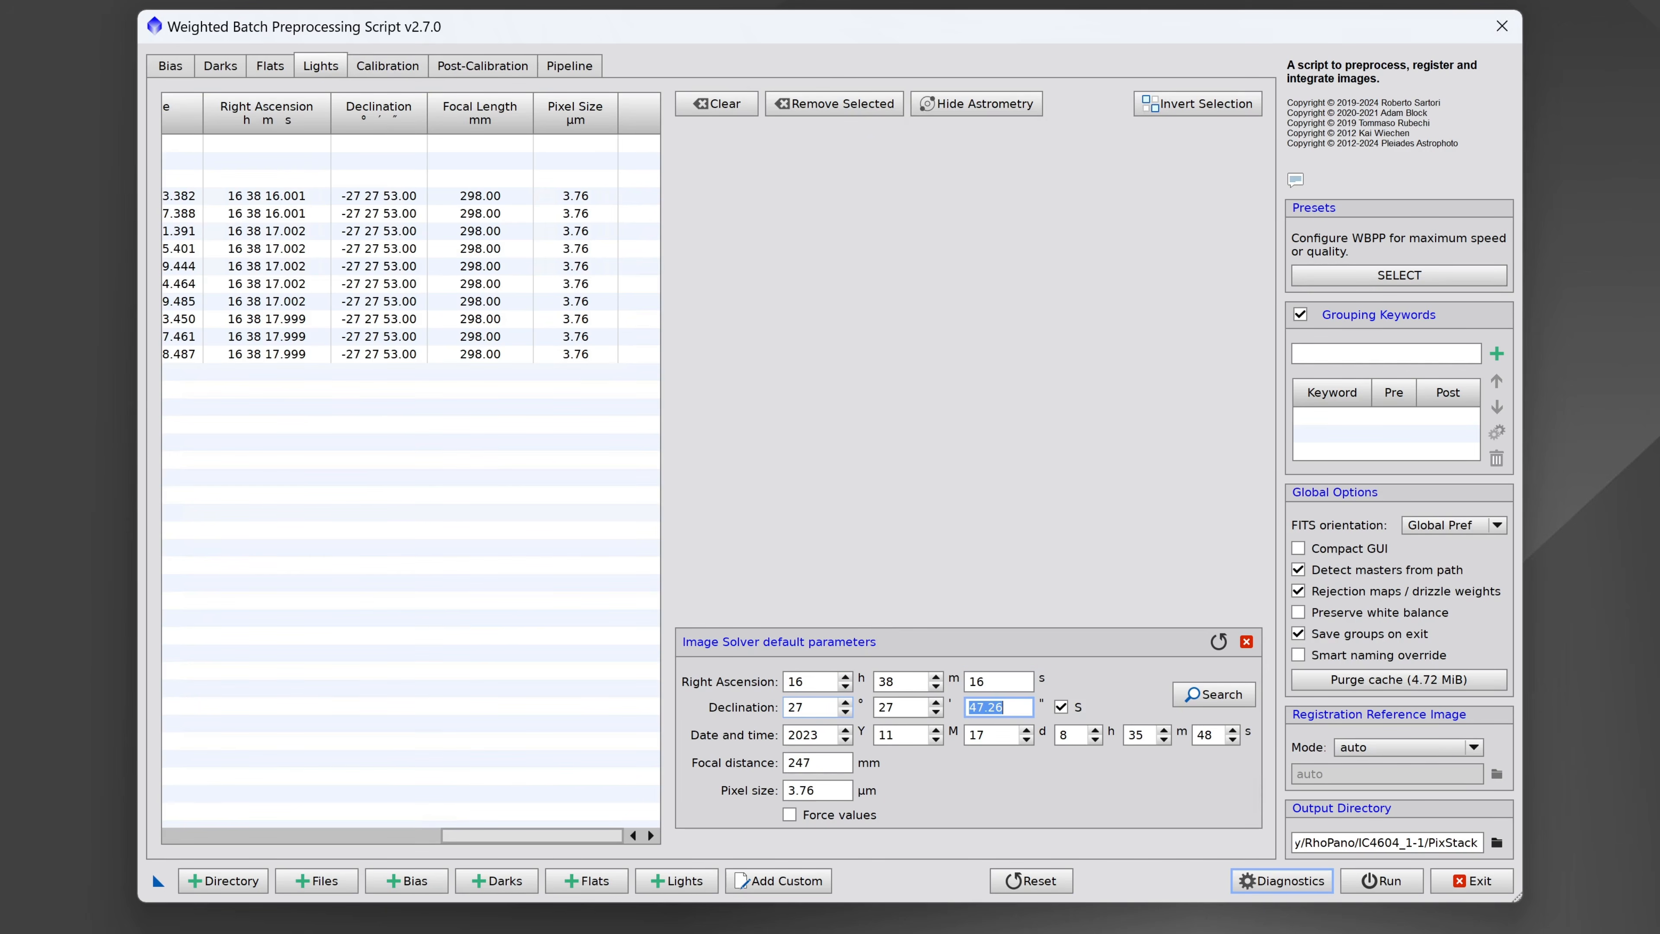
text(53)
Step: Set the Image Solver's default observation date to month 5 and day 6, with the hour at 0
drag(495, 834, 439, 837)
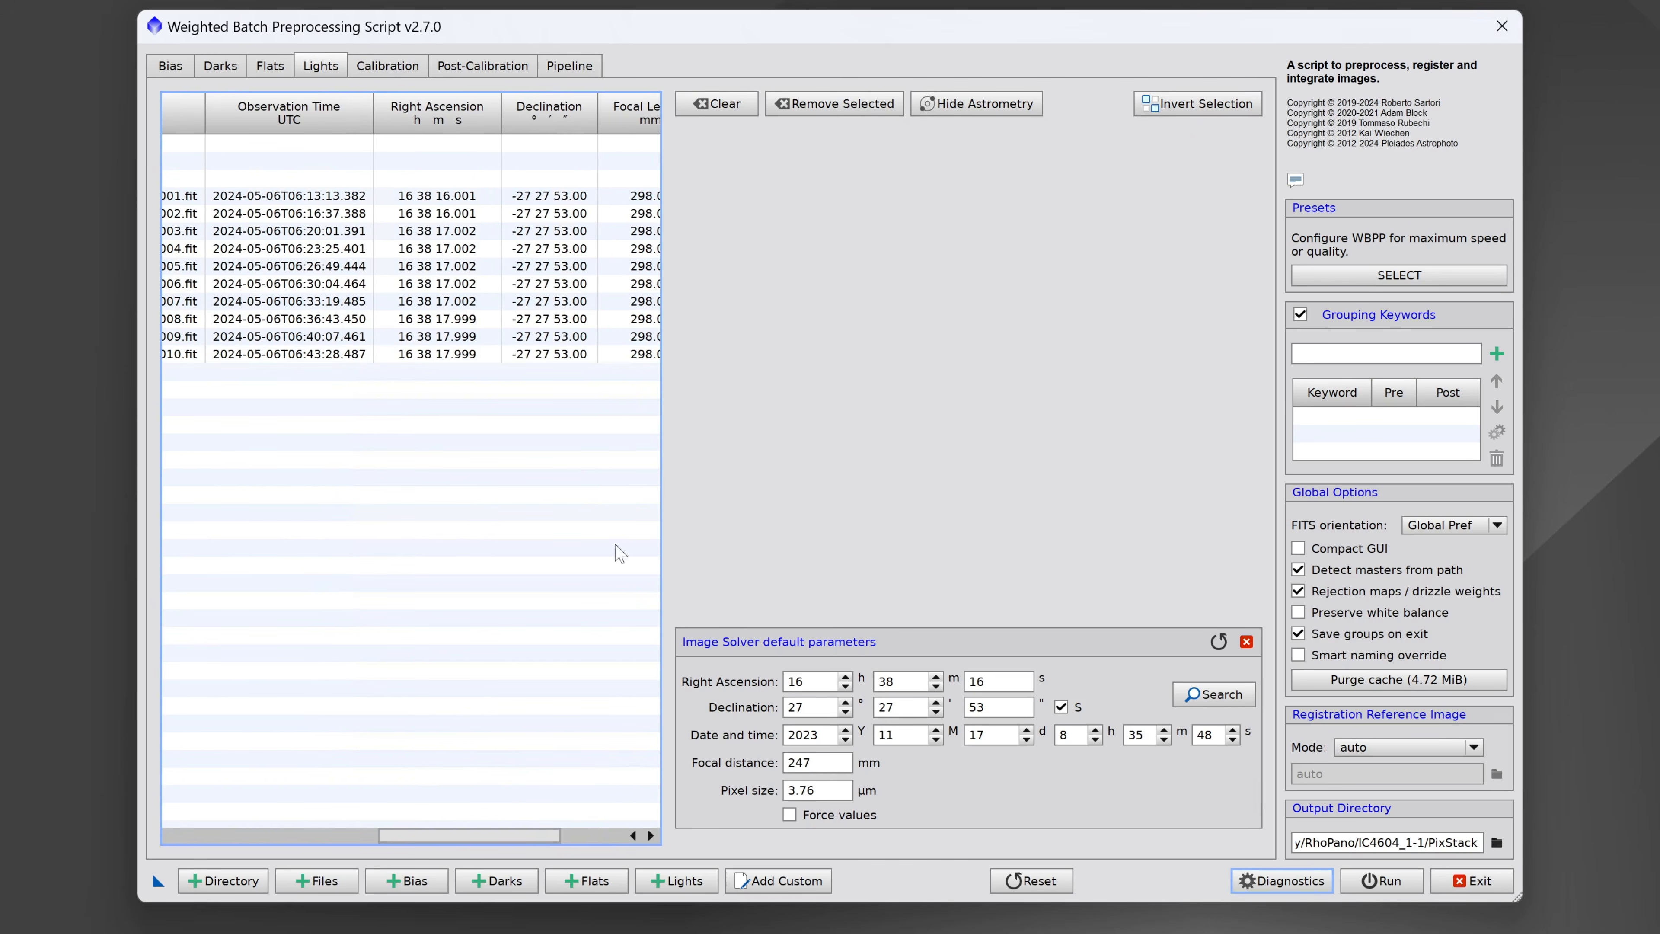
double_click(890, 735)
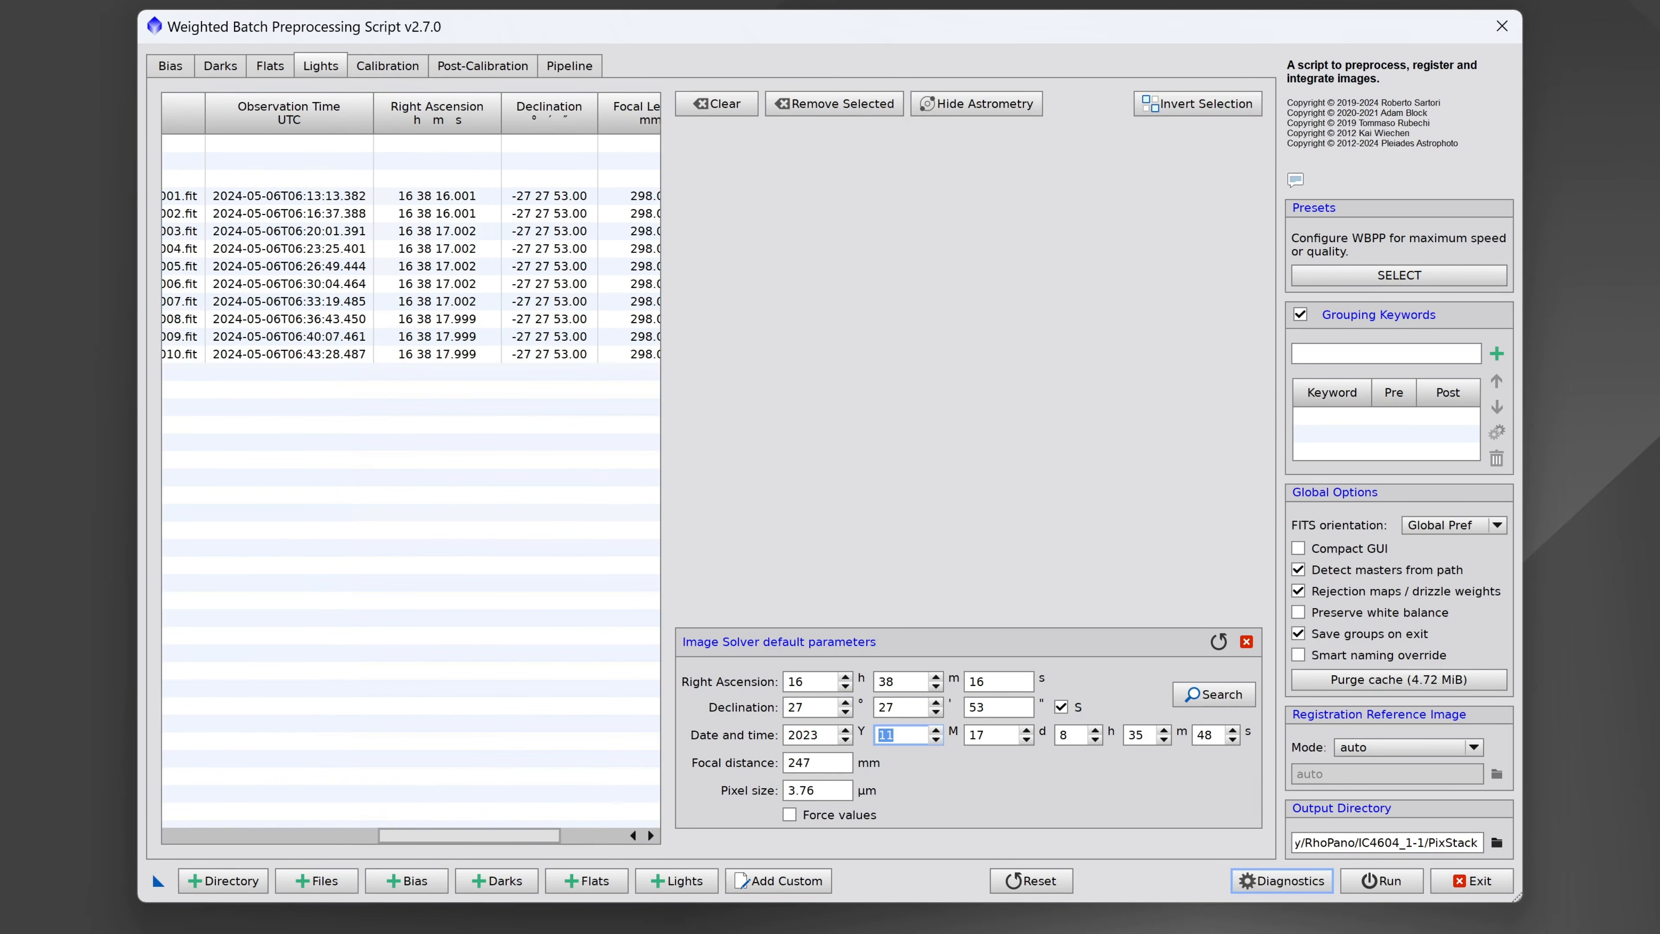
text(05)
double_click(992, 733)
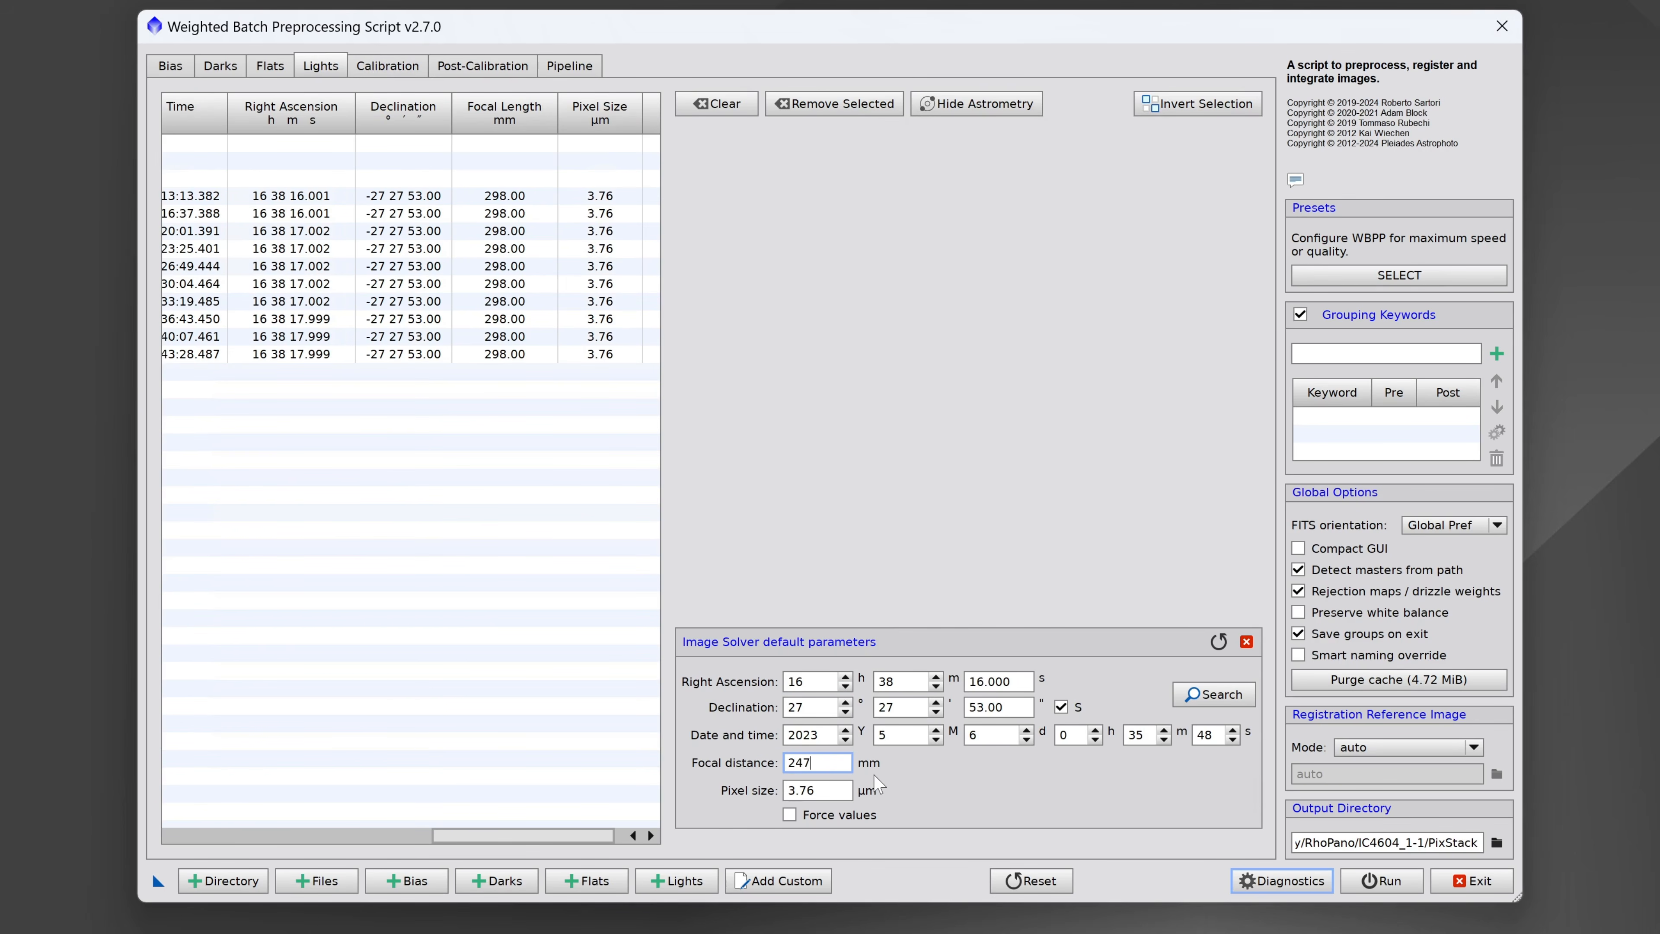
Step: Set the default focal distance to 298 mm and close the Image Solver parameters
drag(818, 763, 774, 767)
click(817, 790)
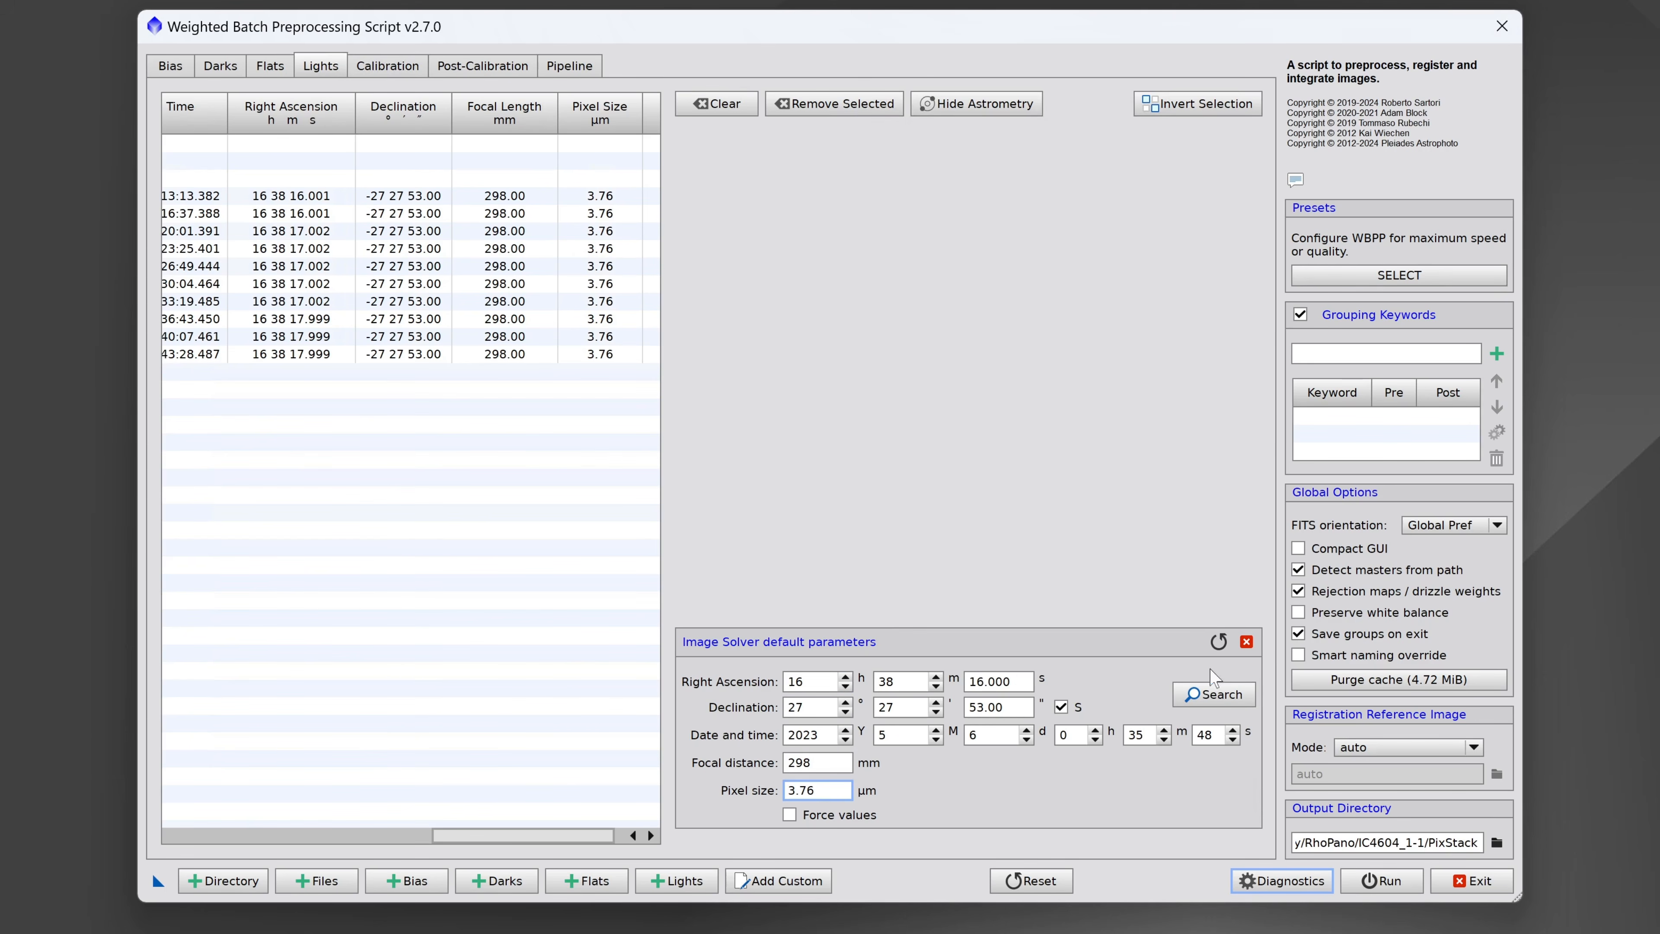
click(1246, 642)
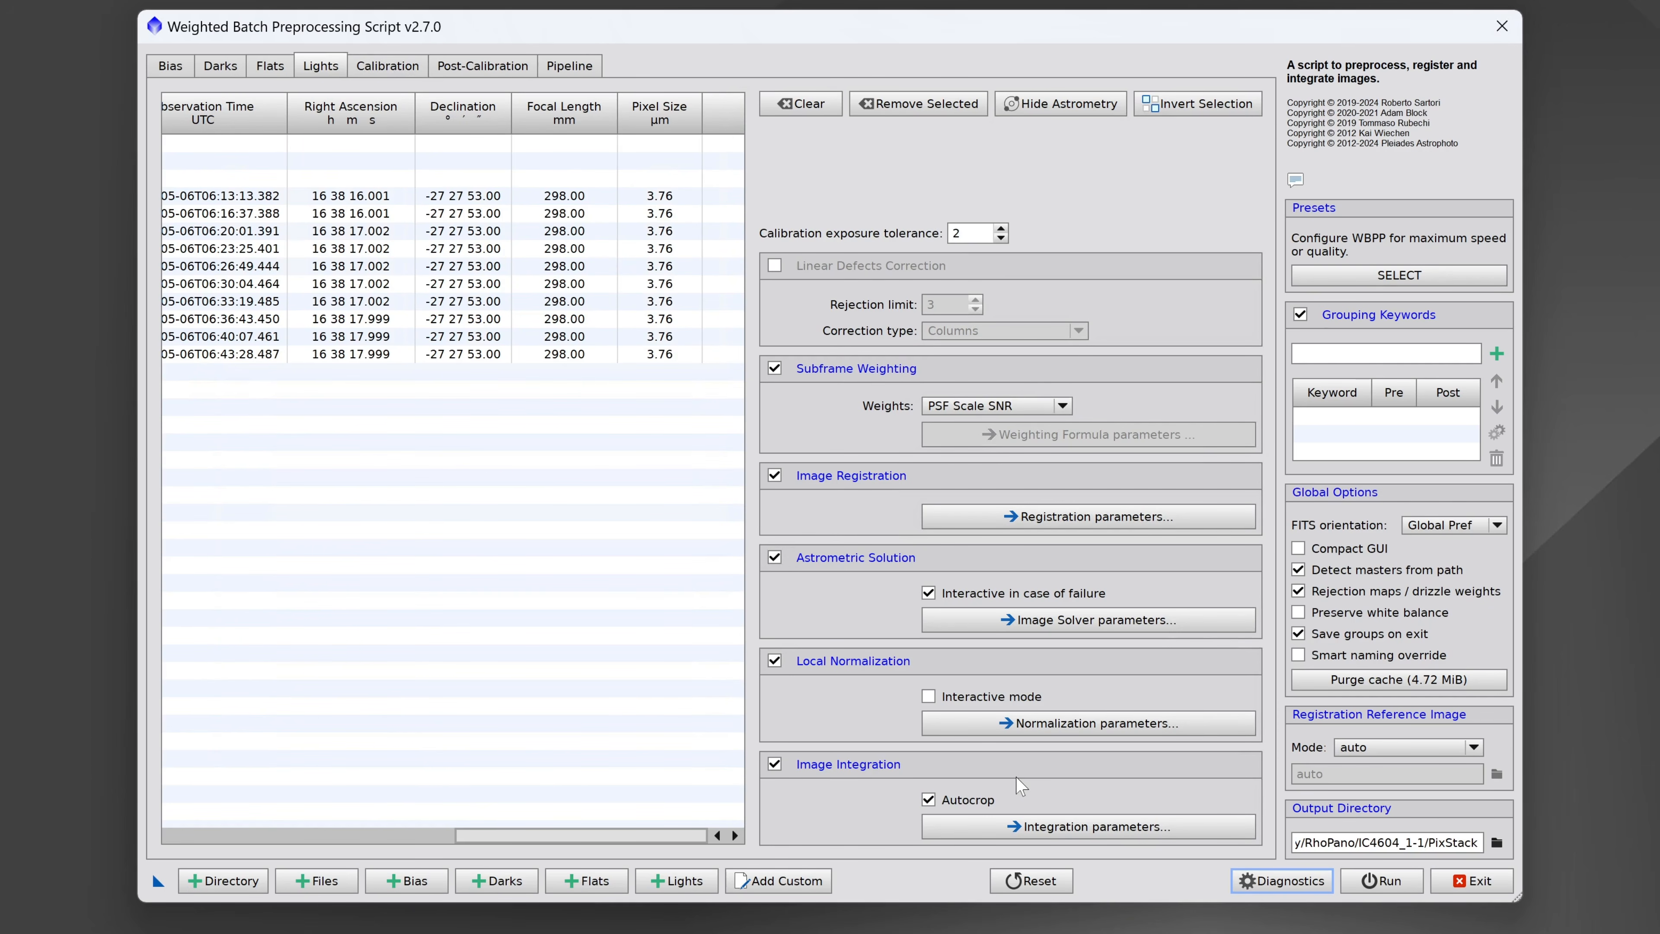
Step: Choose the PixStack folder inside RhoPano/IC4604_1-1 as the output directory
click(1496, 842)
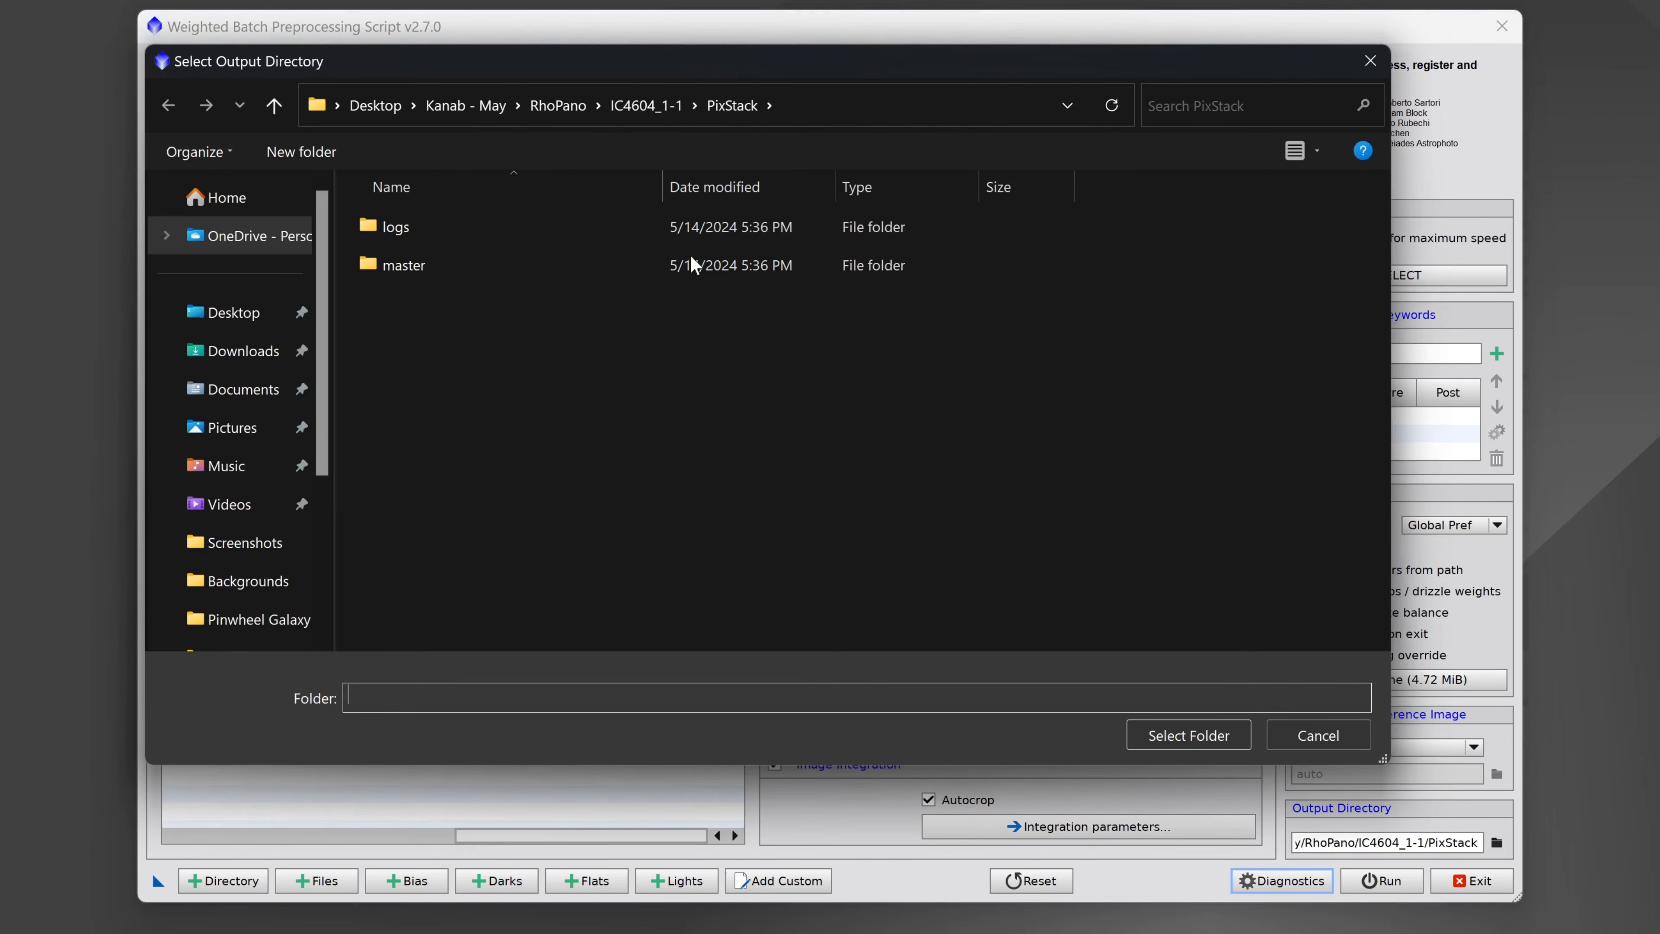
click(618, 111)
click(559, 105)
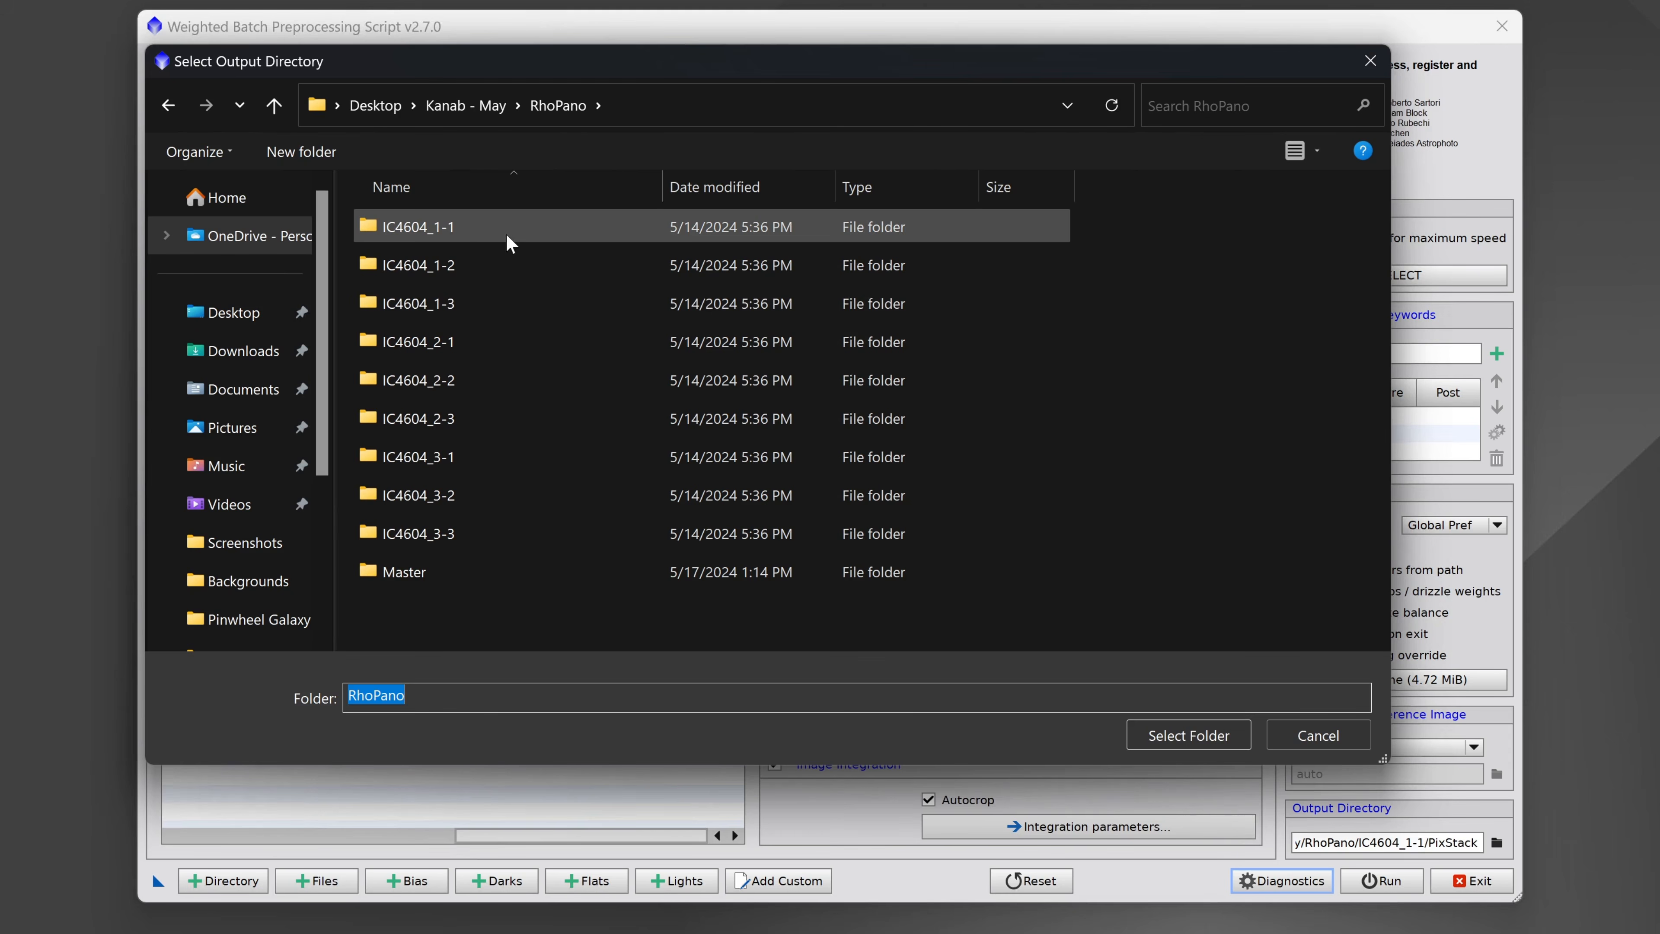
double_click(416, 230)
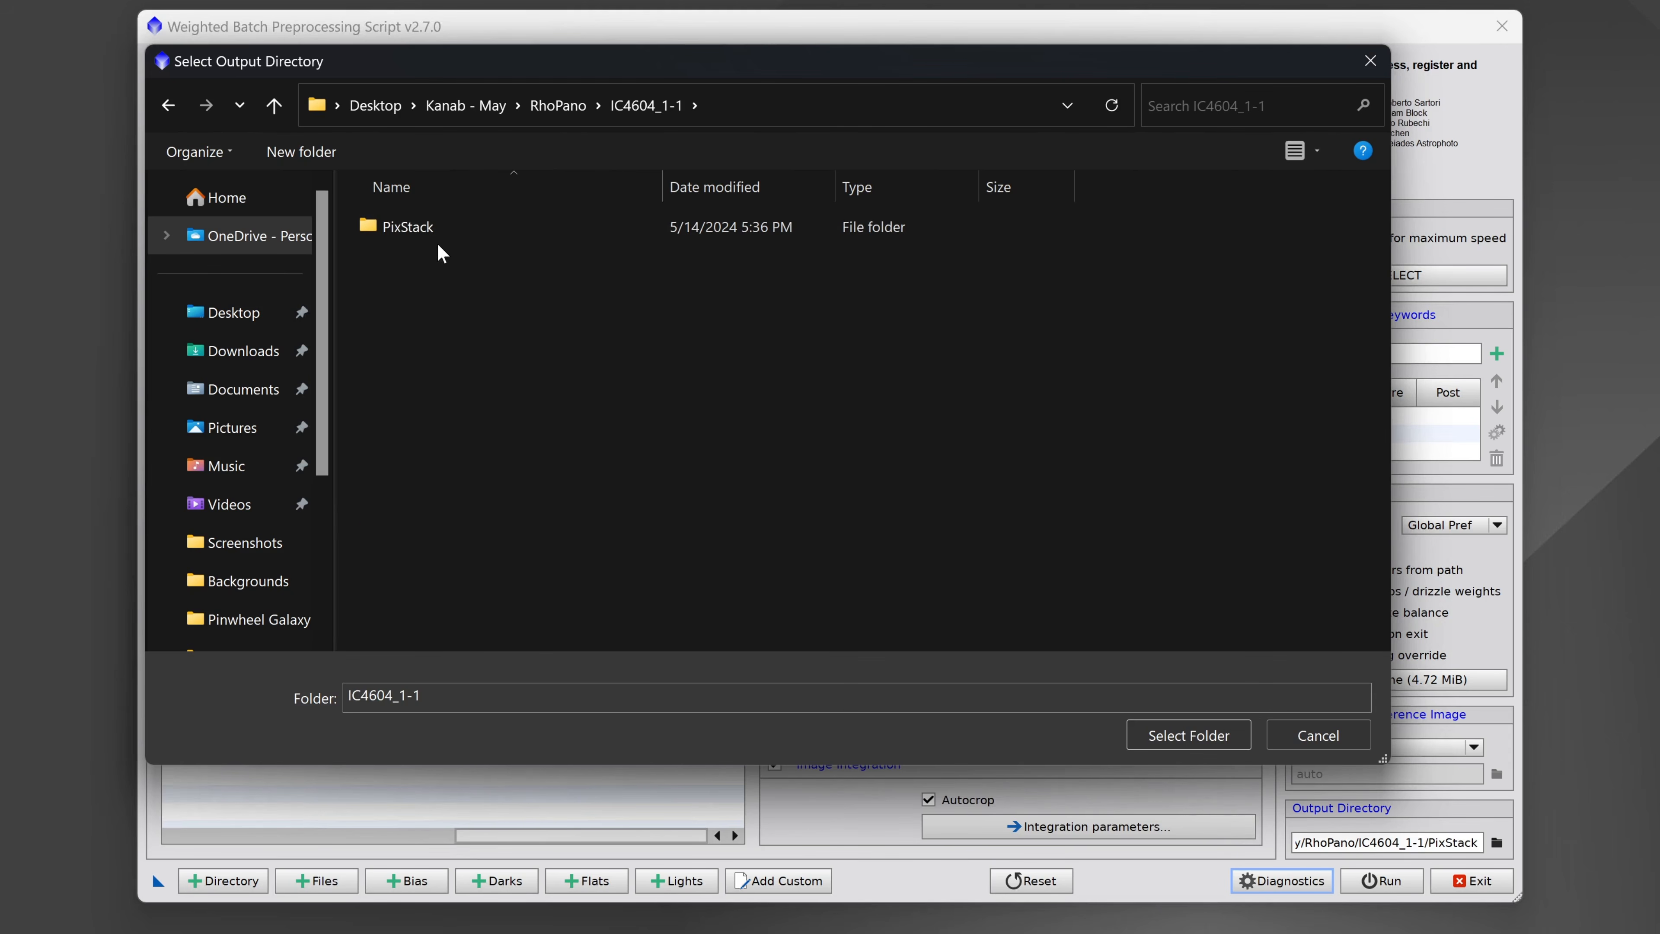
double_click(412, 225)
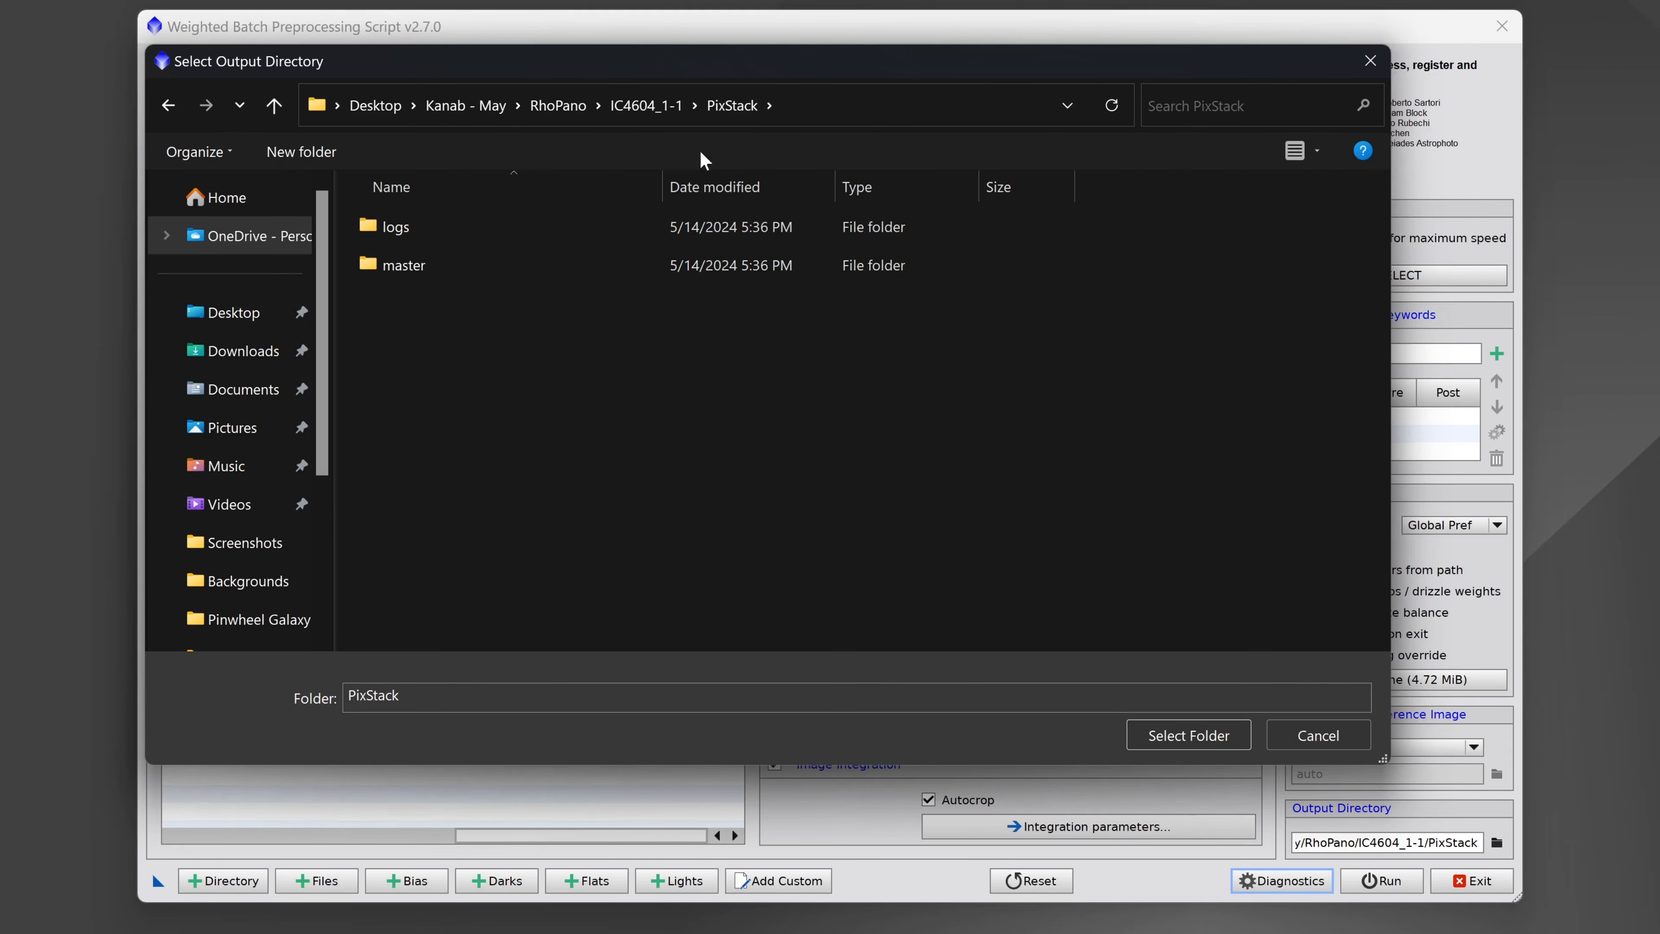
click(661, 108)
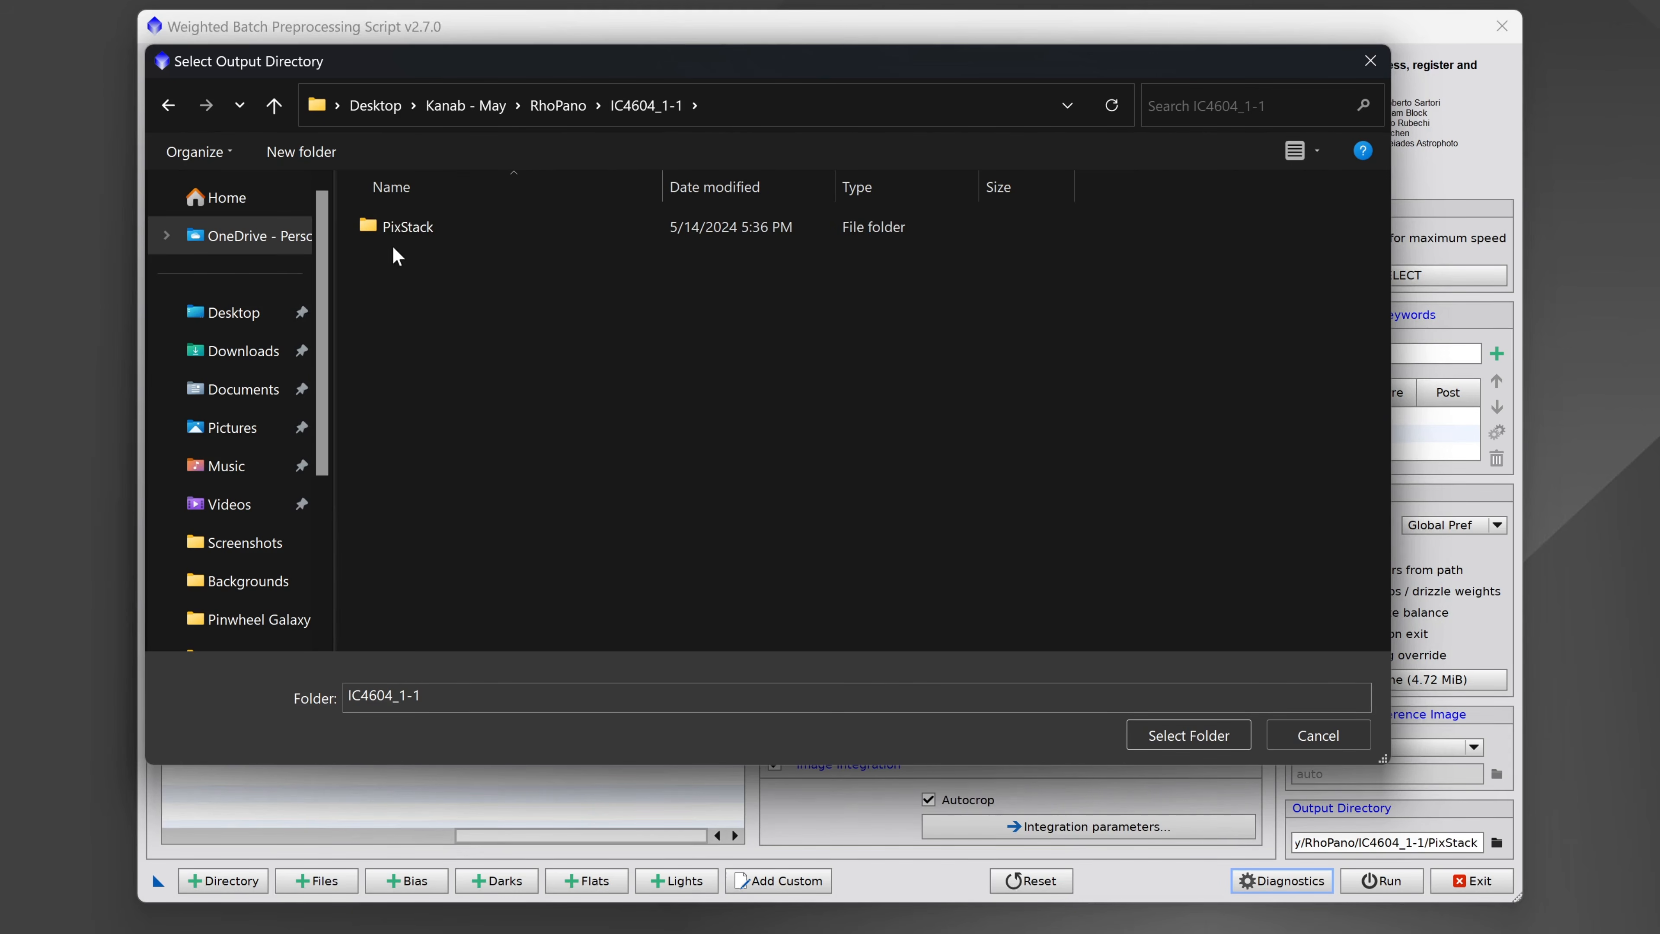
click(438, 228)
double_click(407, 227)
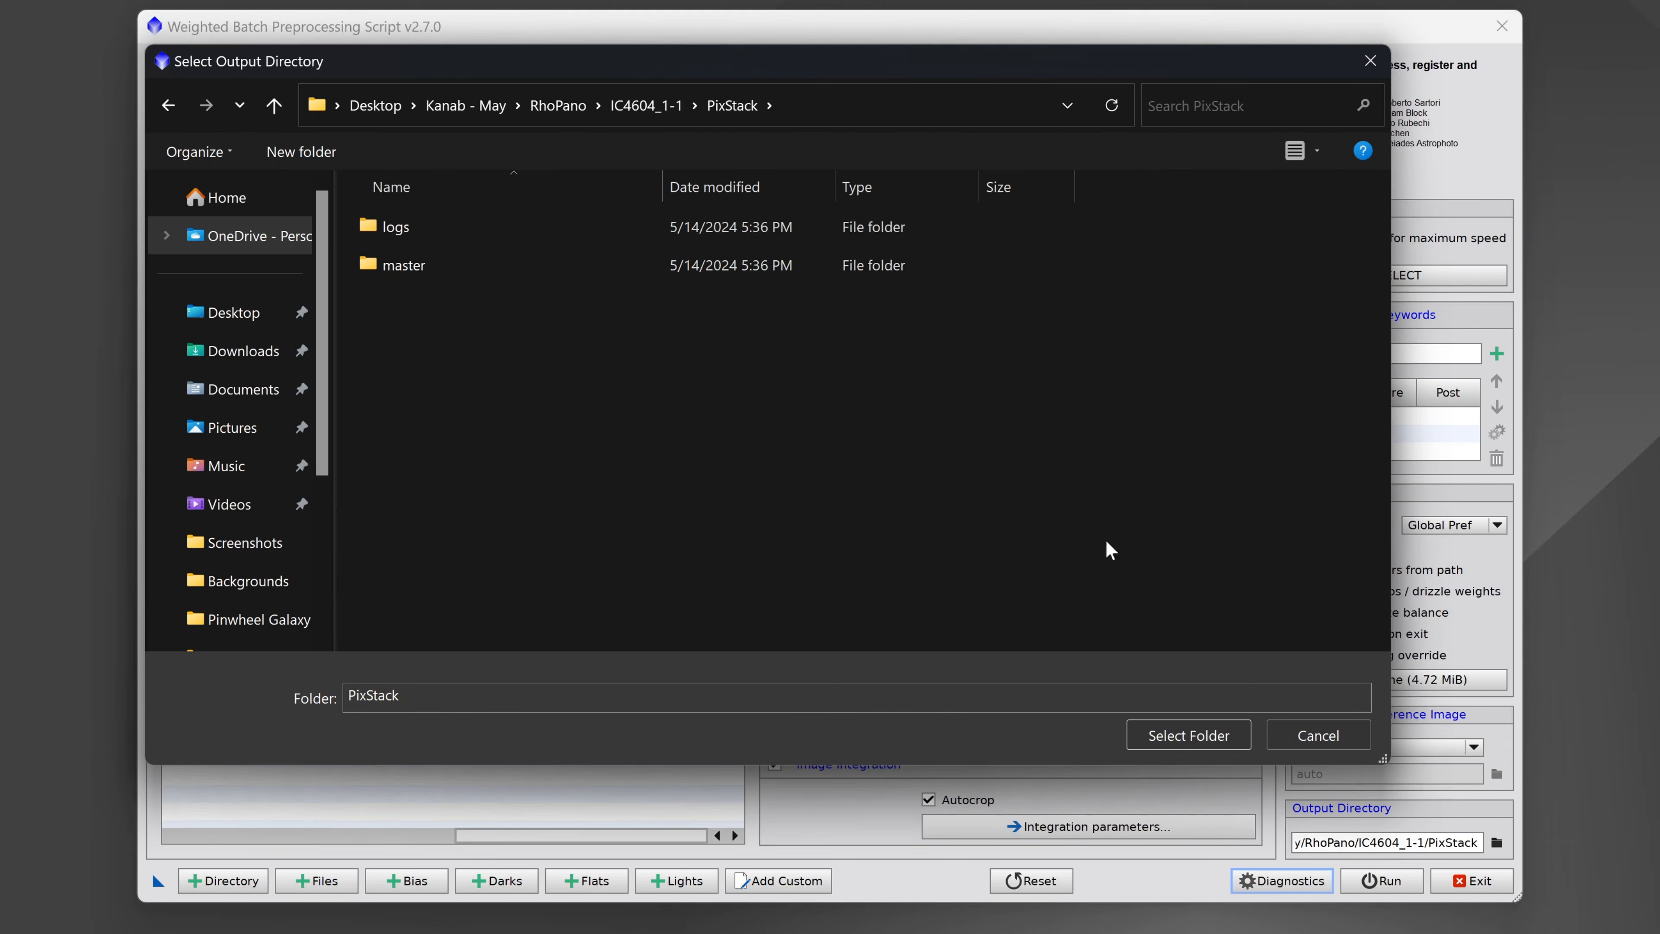
click(1188, 735)
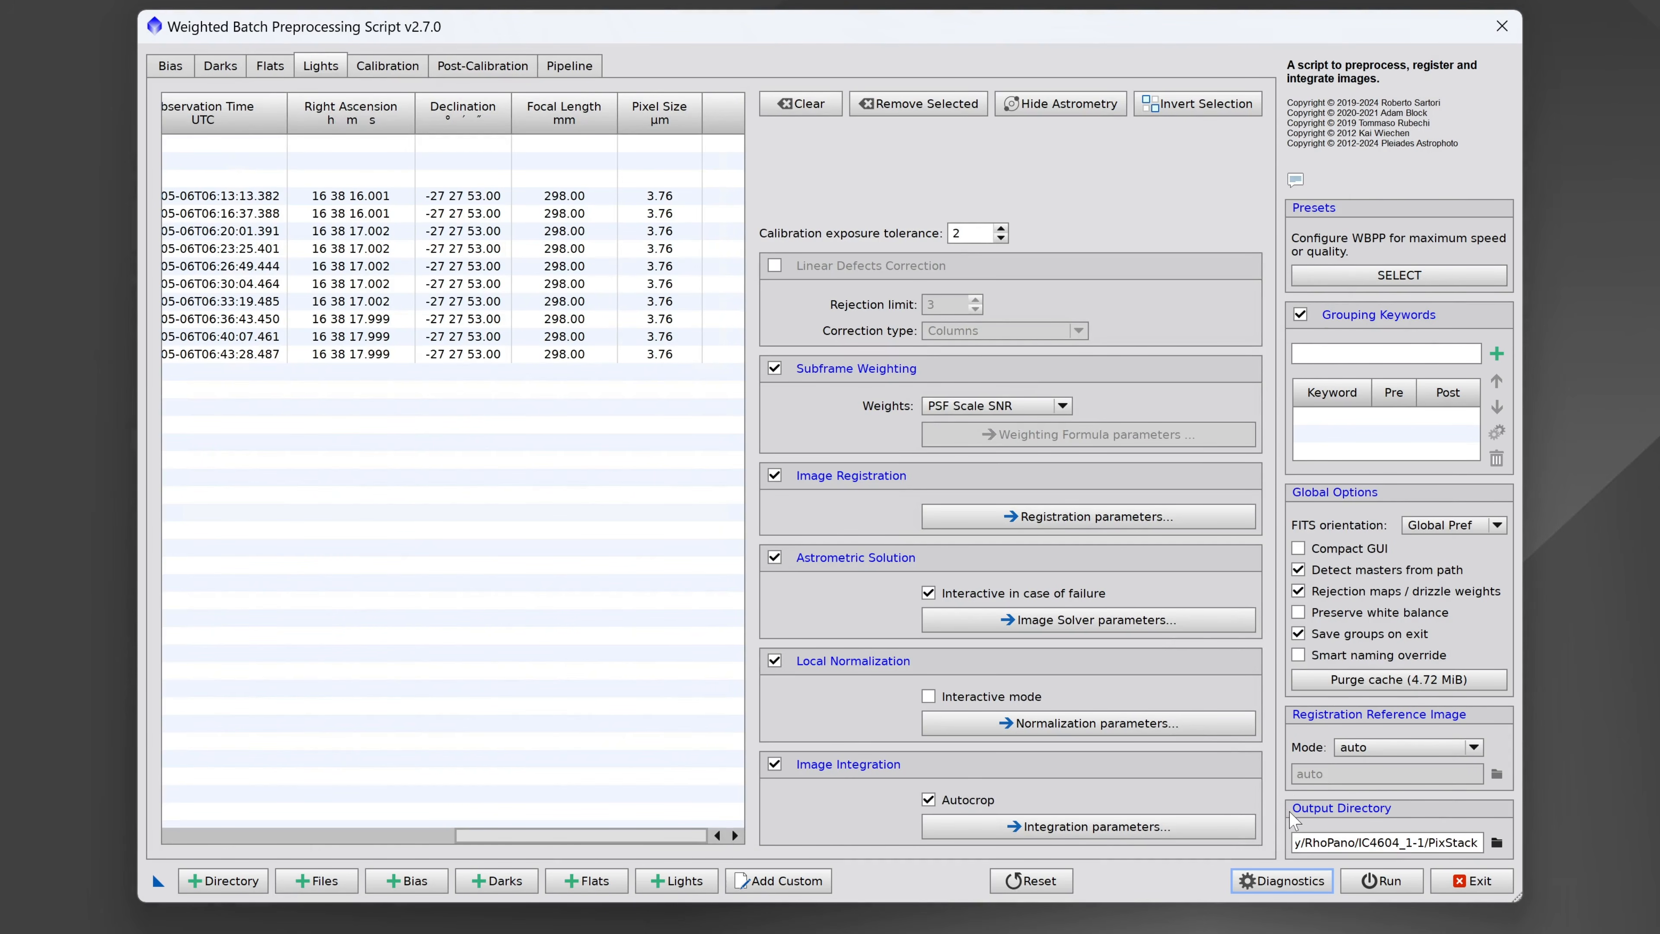
Step: Assign the CC cosmetic correction template to the 180 s light group and apply it to all light frames
click(393, 64)
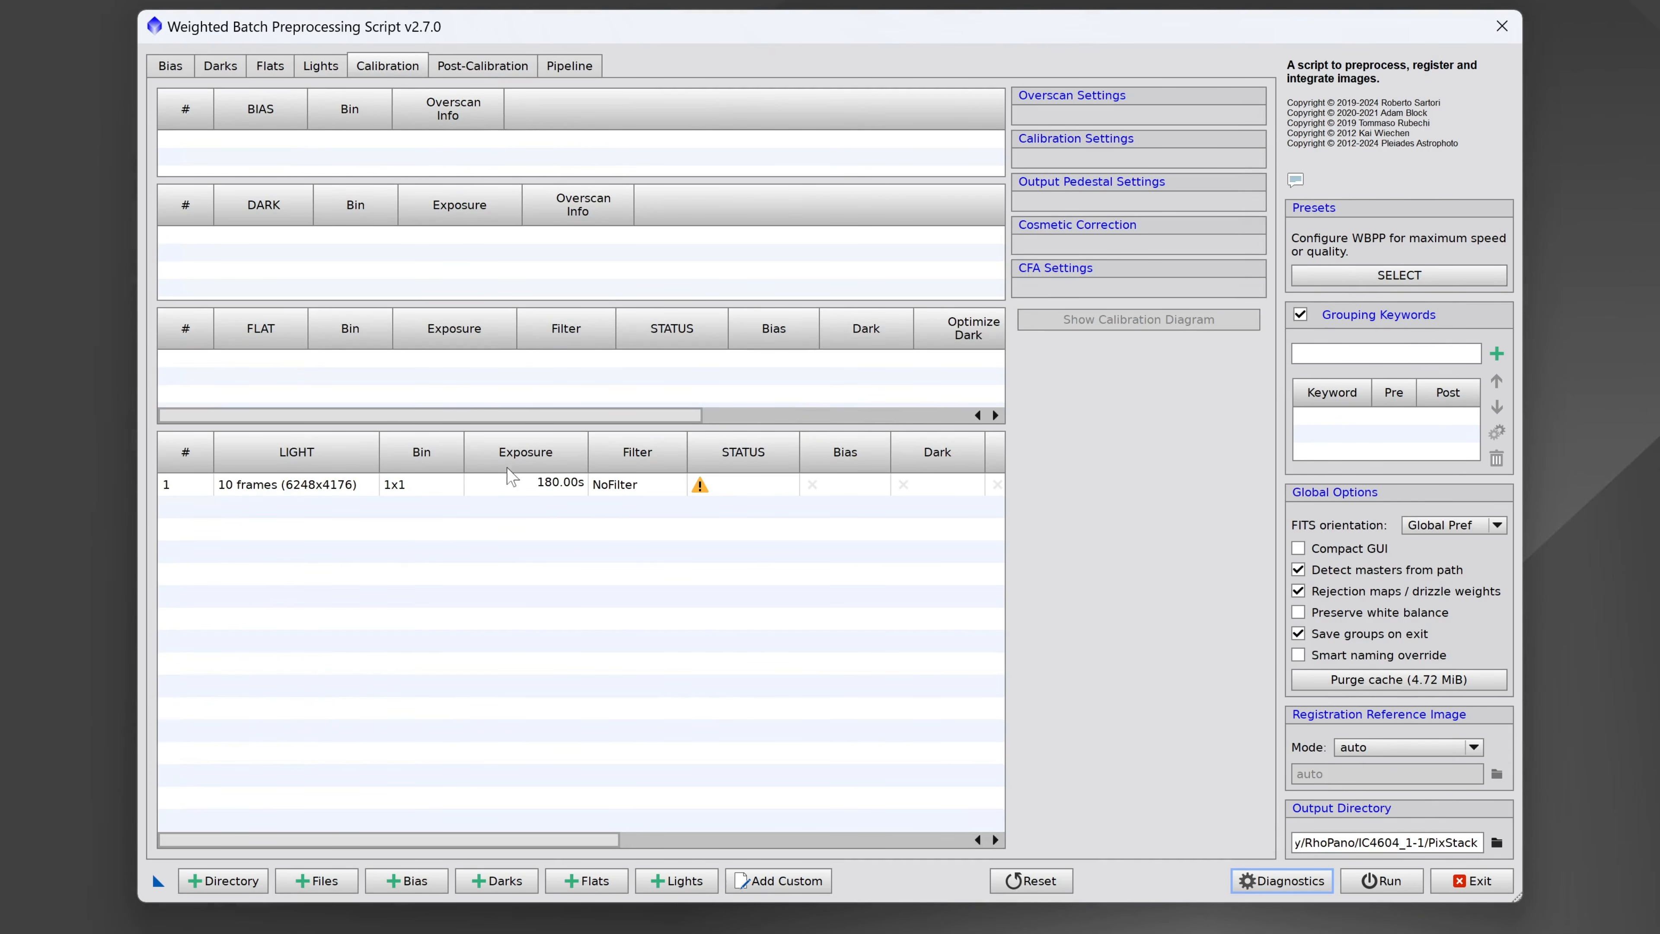
click(357, 484)
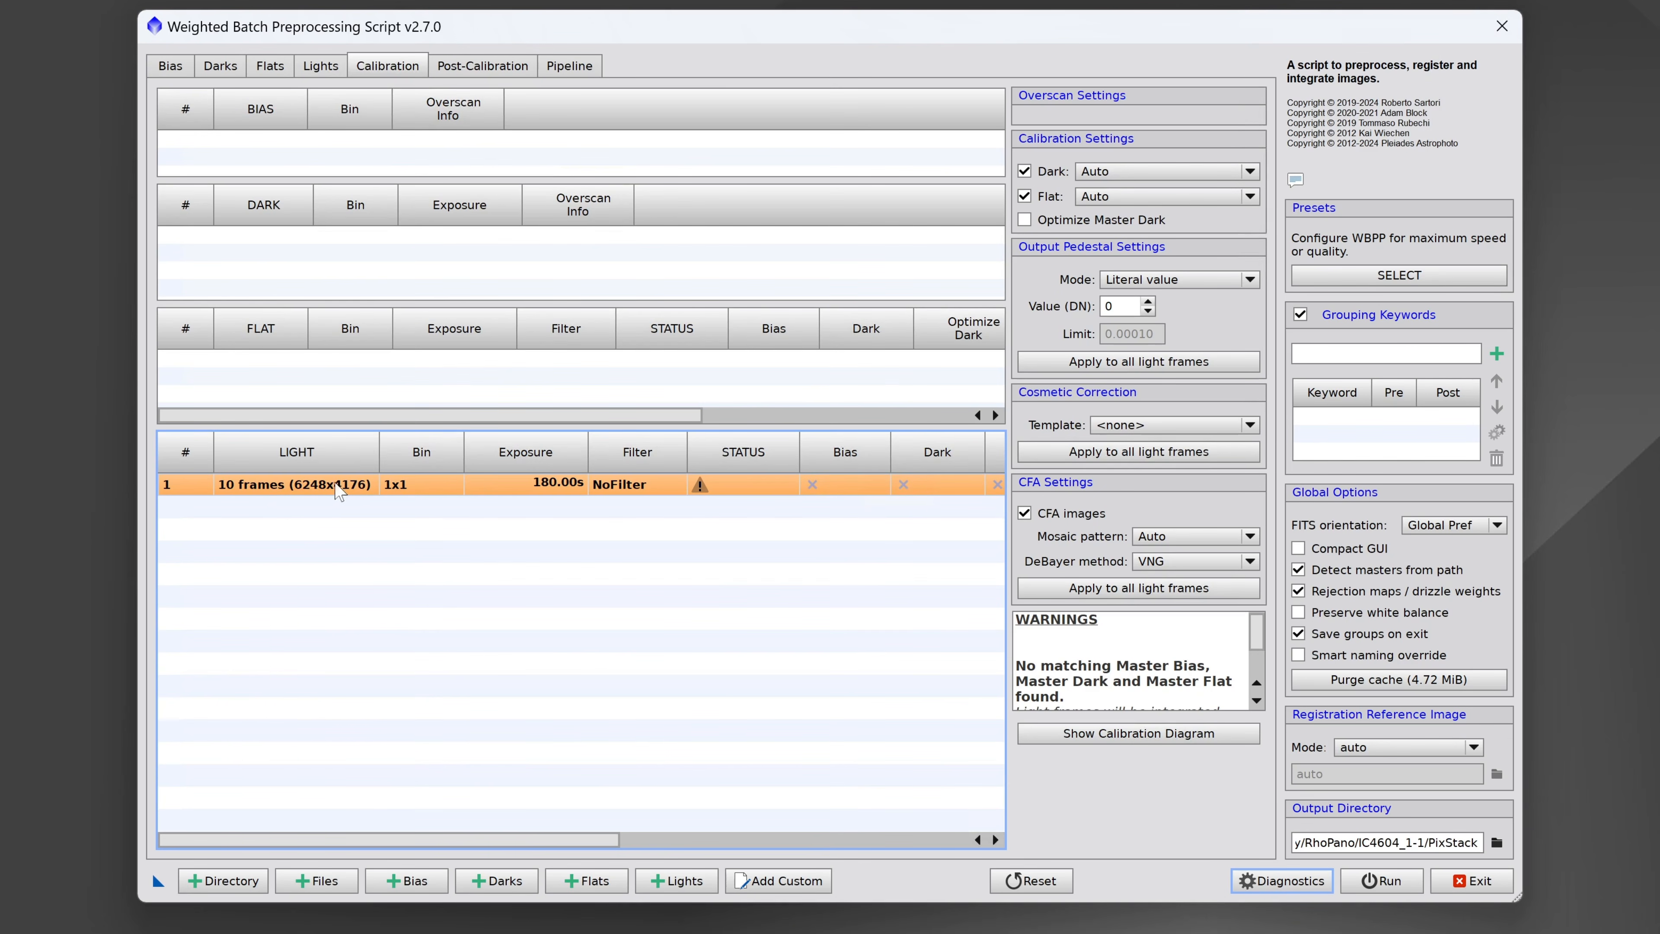
click(1154, 431)
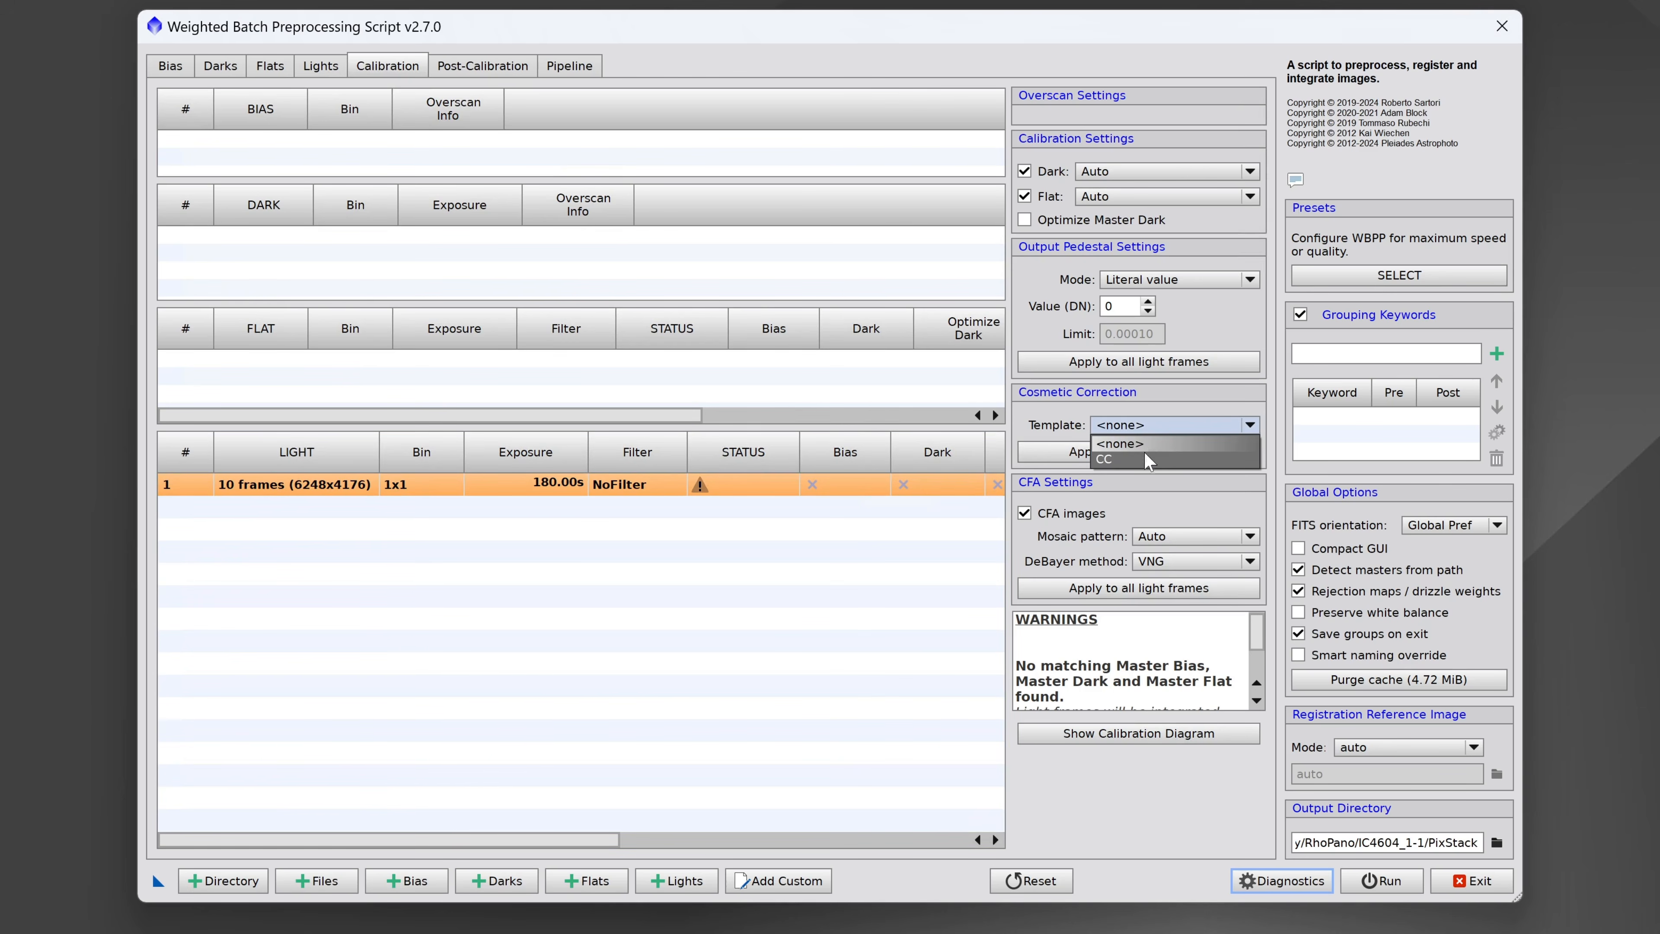
click(1143, 457)
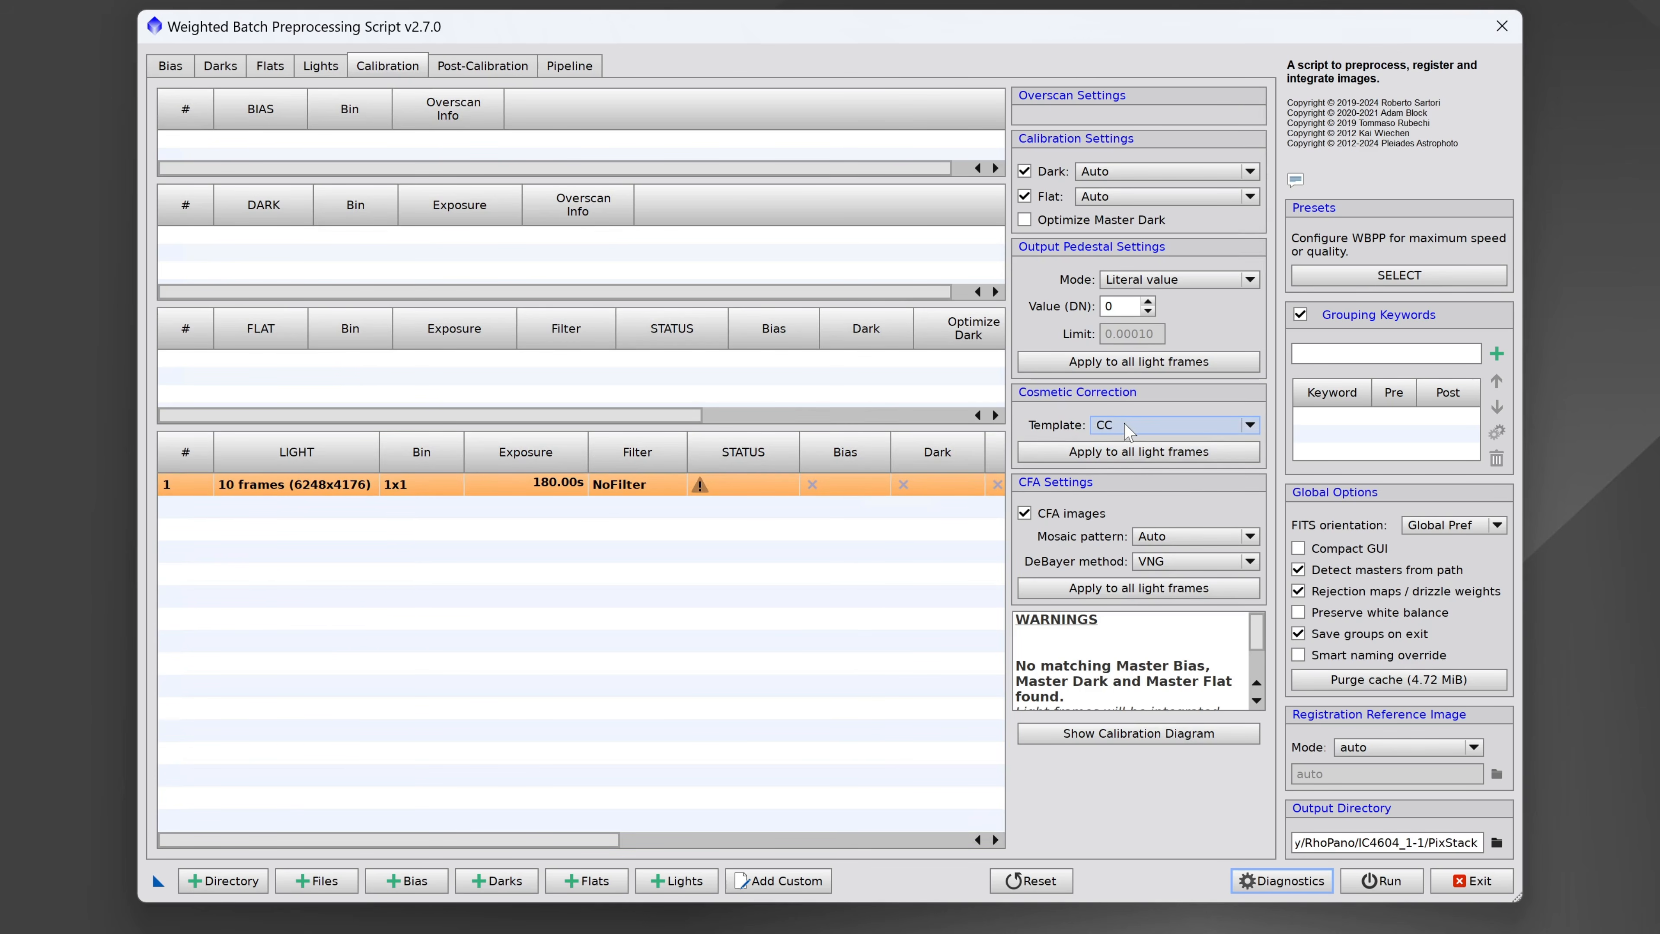
drag(823, 29, 1054, 35)
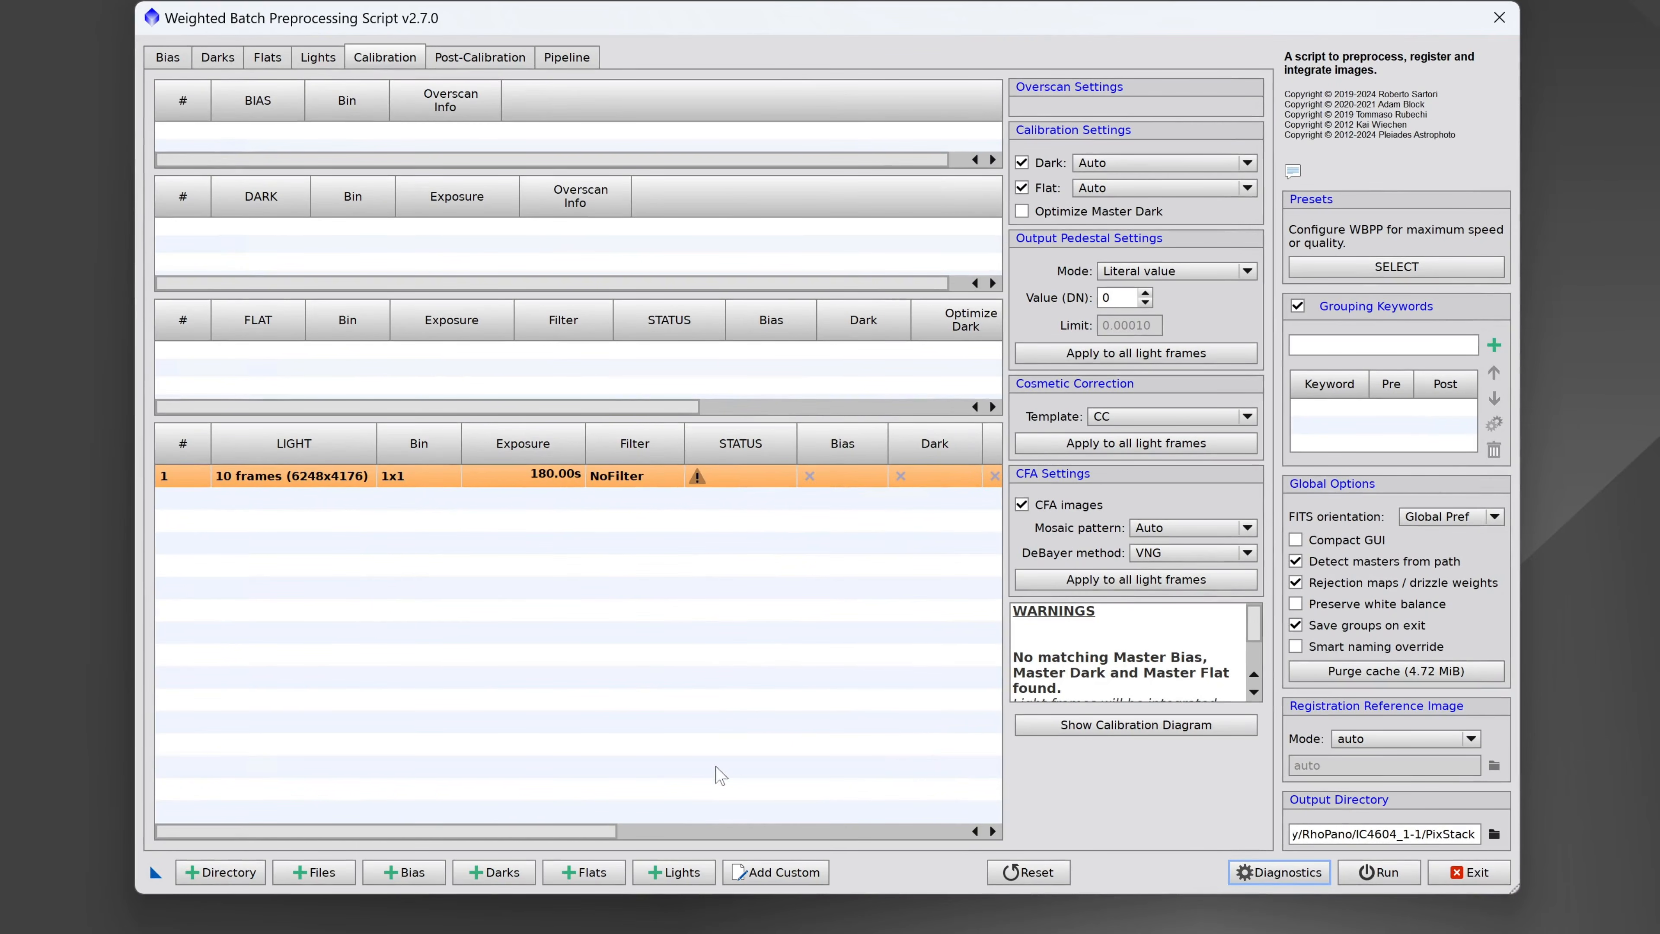
click(1126, 452)
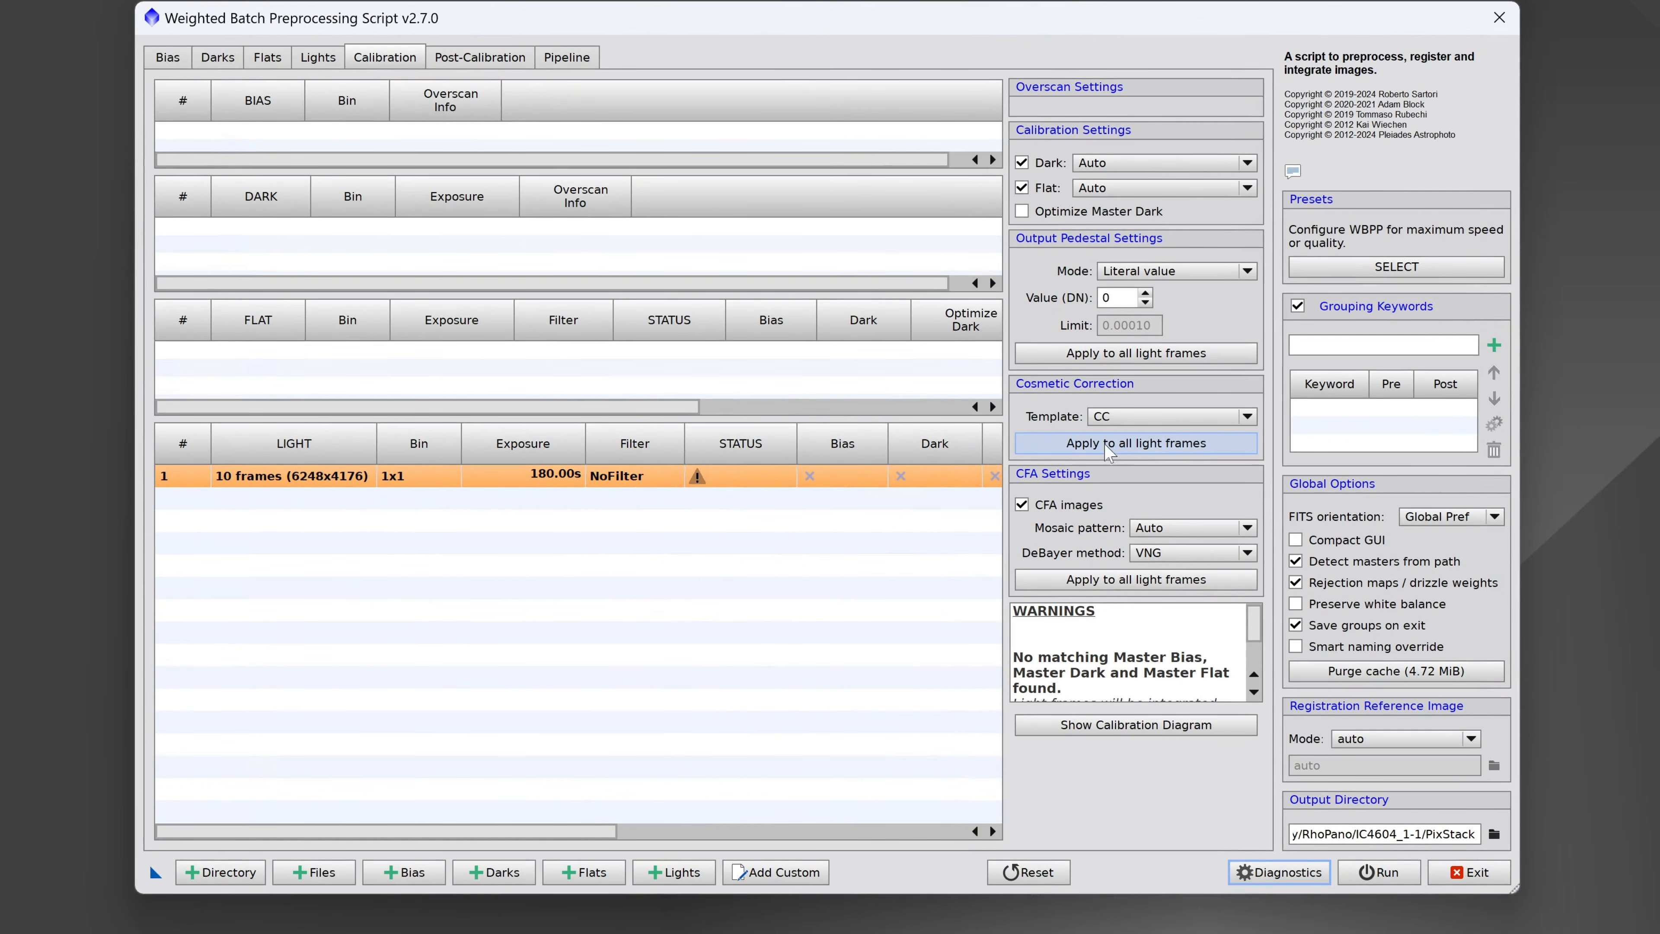
drag(611, 832, 988, 829)
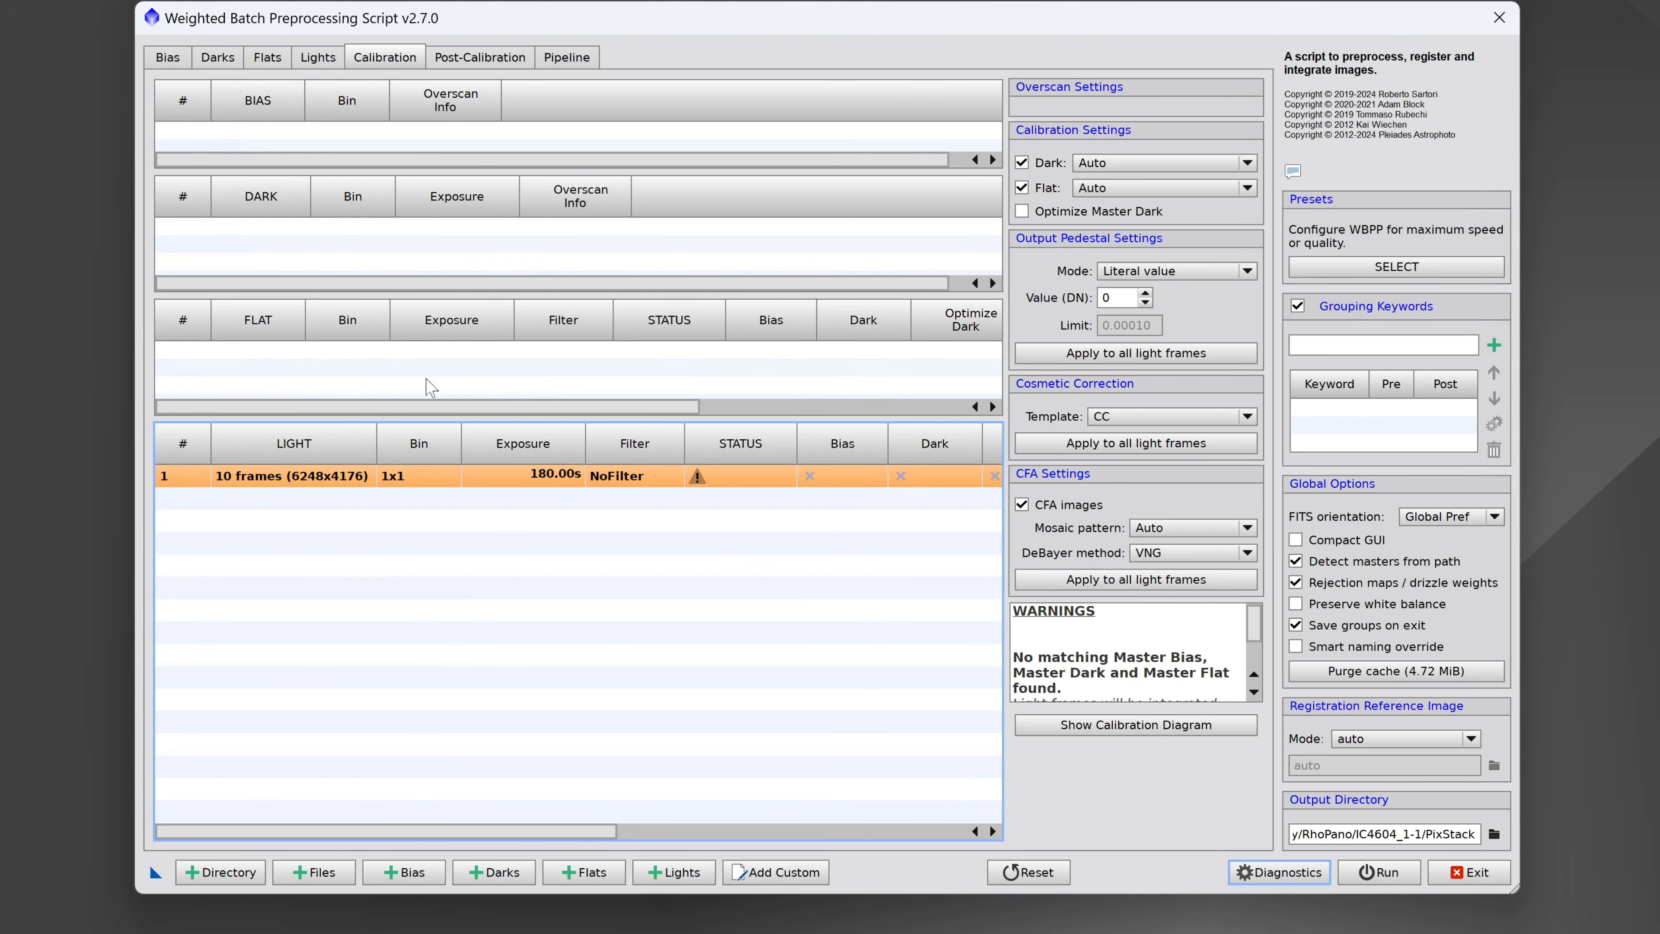
Step: Check the post-calibration settings, start the preprocessing run, and cancel it at the diagnostic messages
click(481, 61)
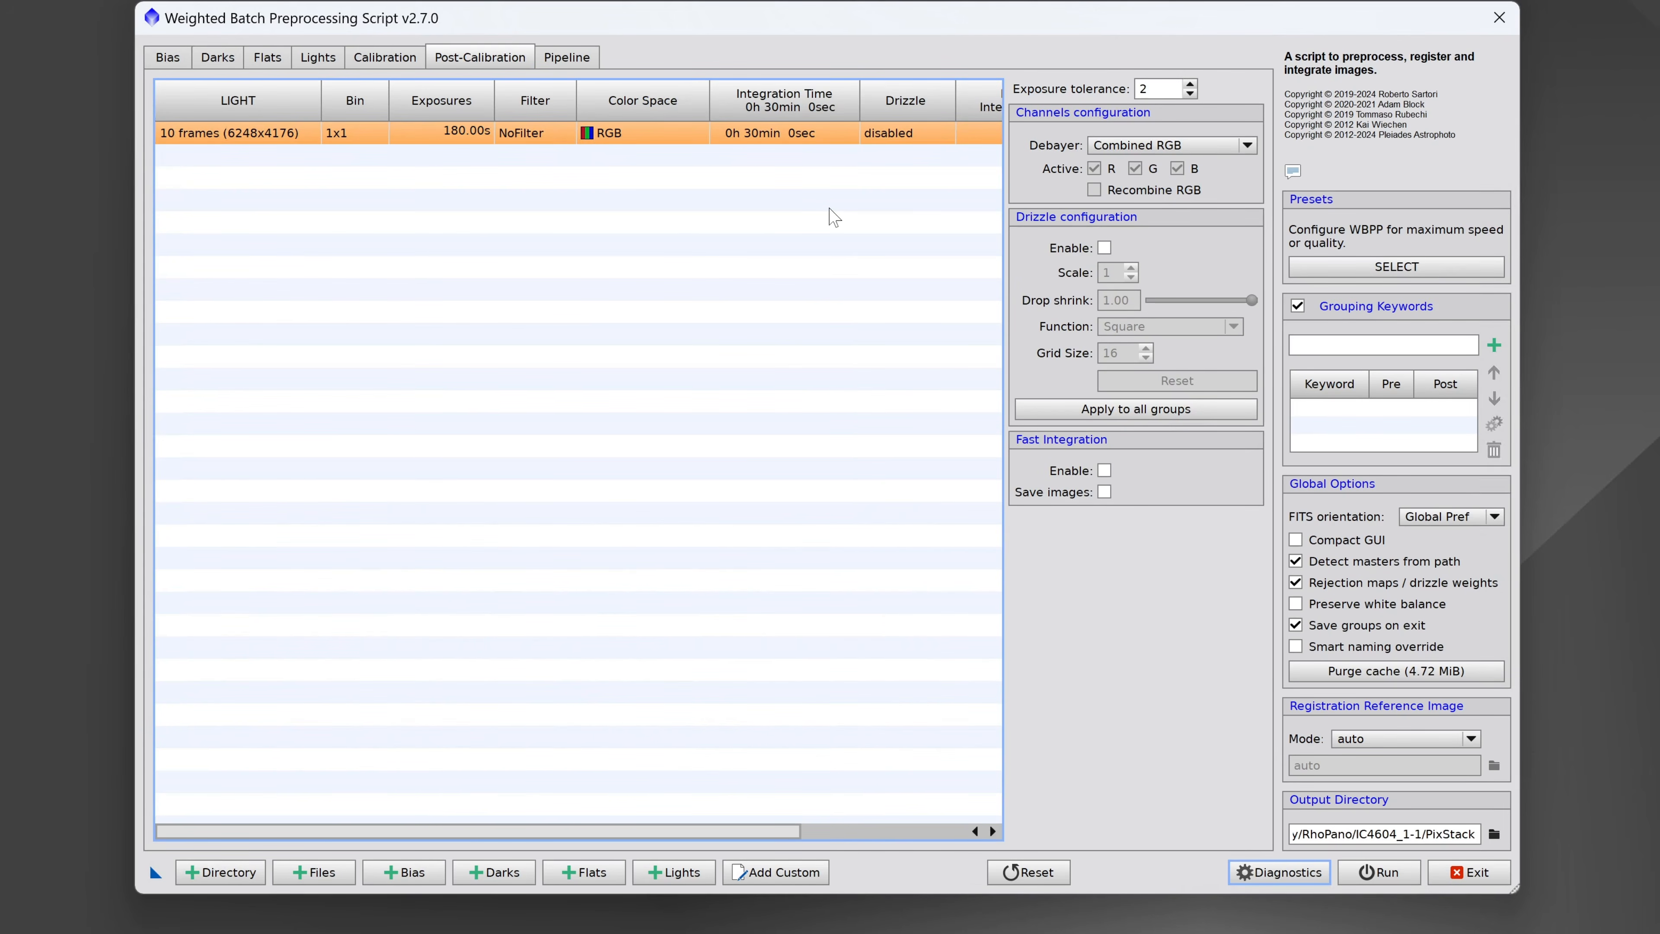
click(1379, 872)
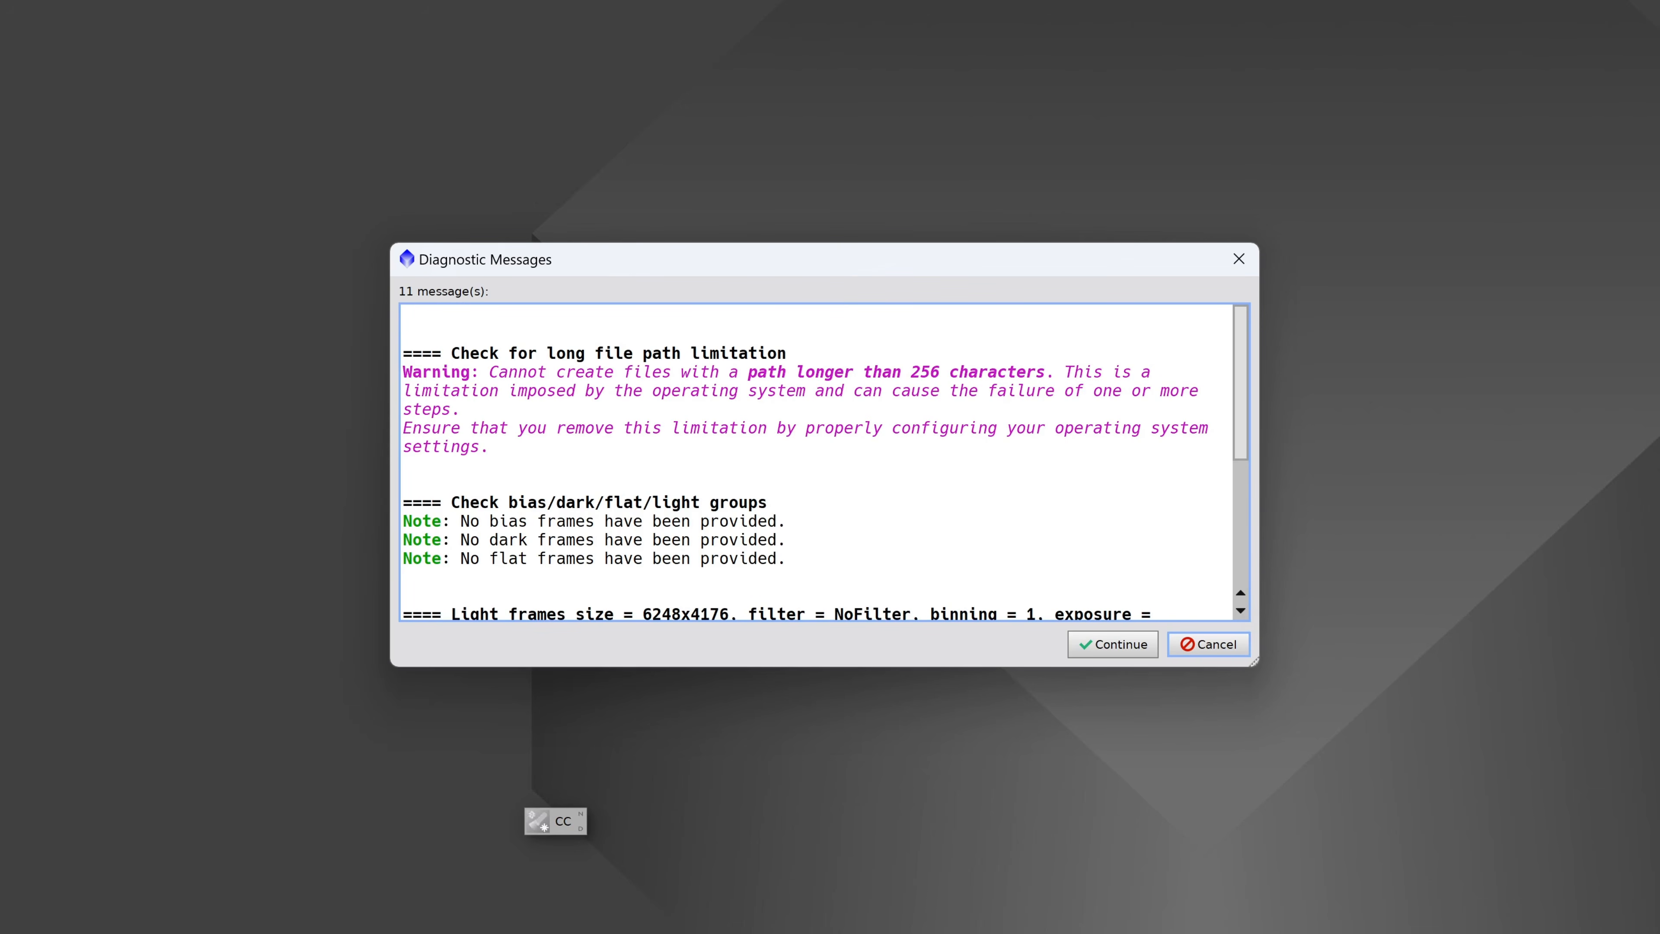
click(1200, 645)
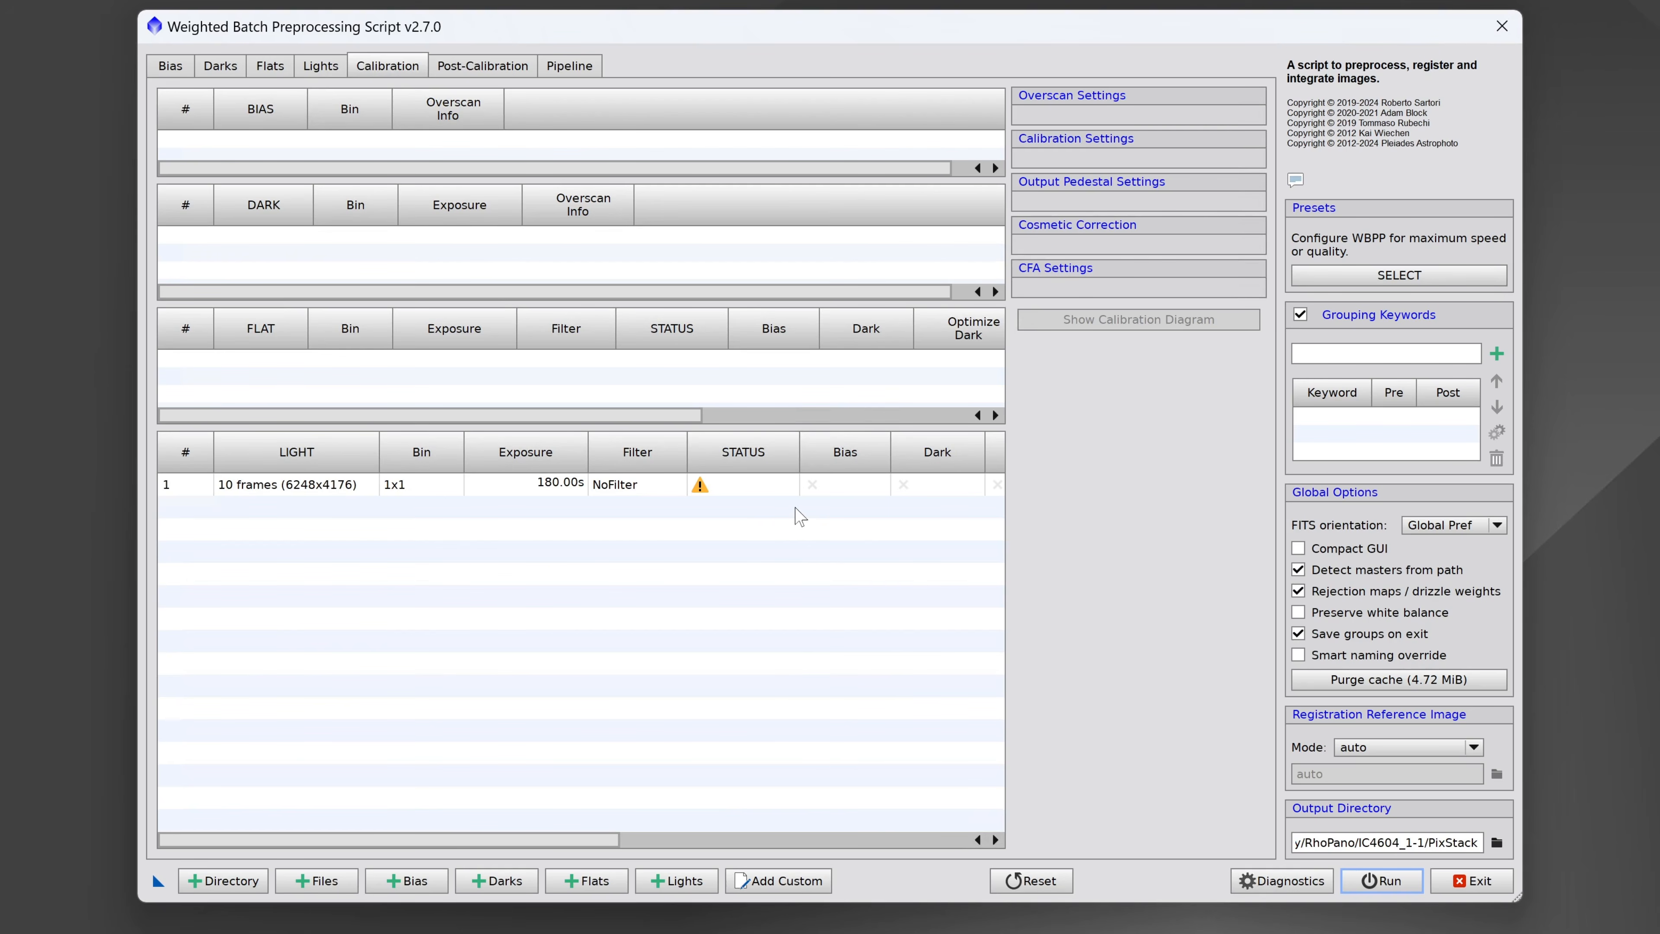
Step: Clear all IC4604_1-1 light frames from the preprocessing script
click(323, 65)
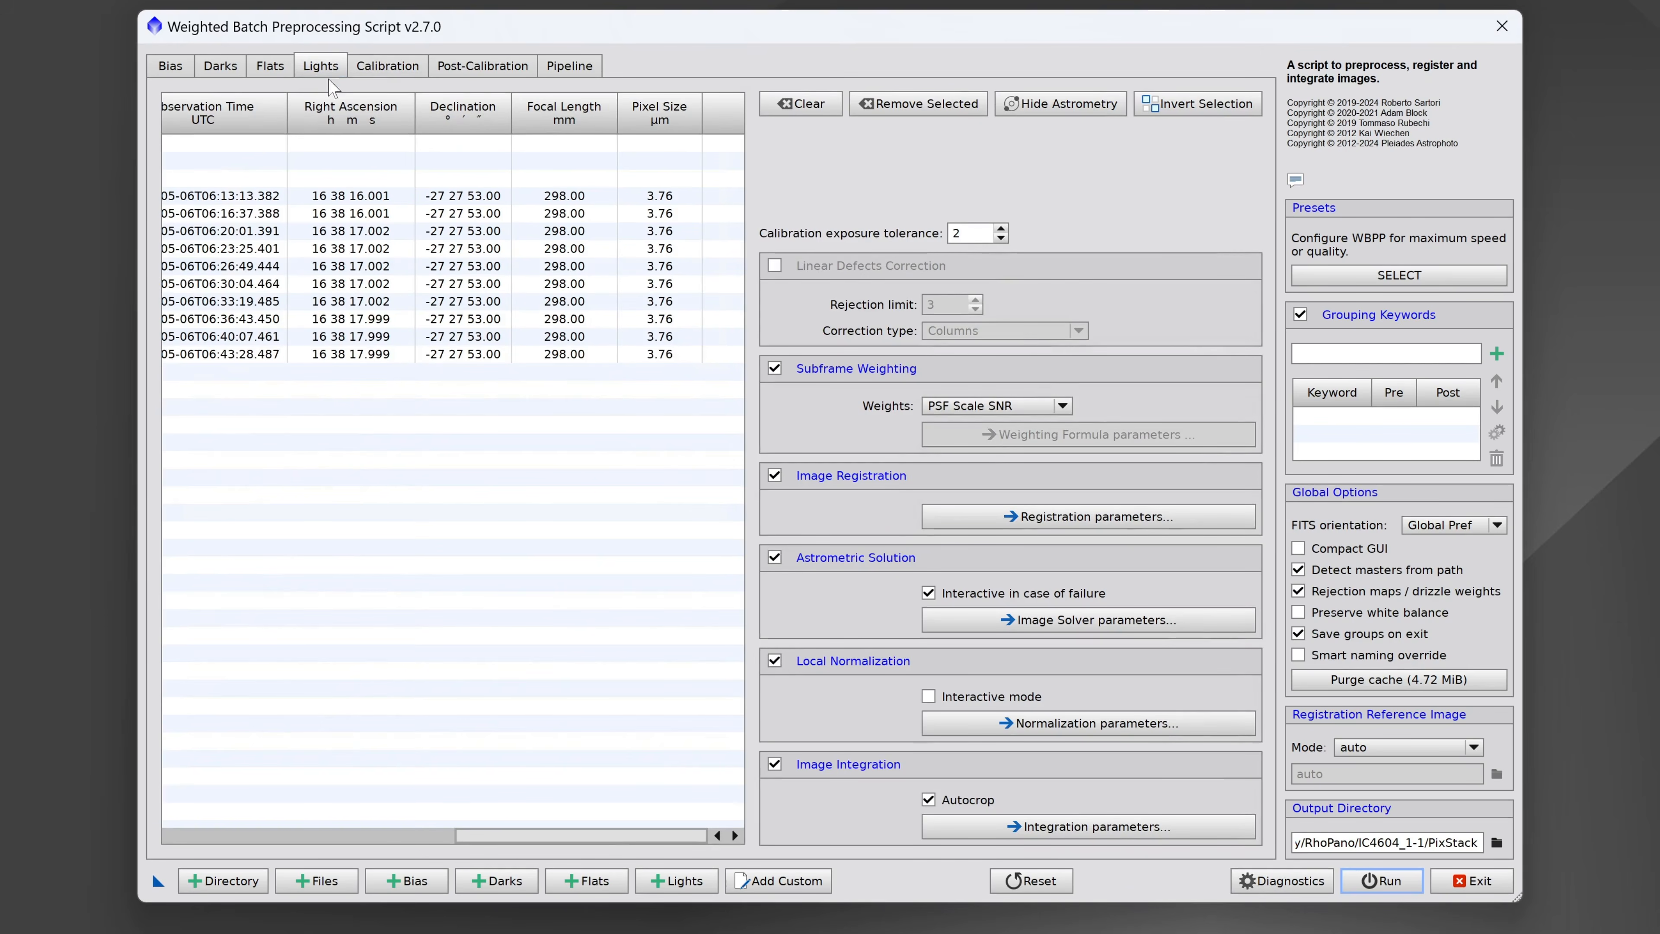
drag(516, 835, 224, 835)
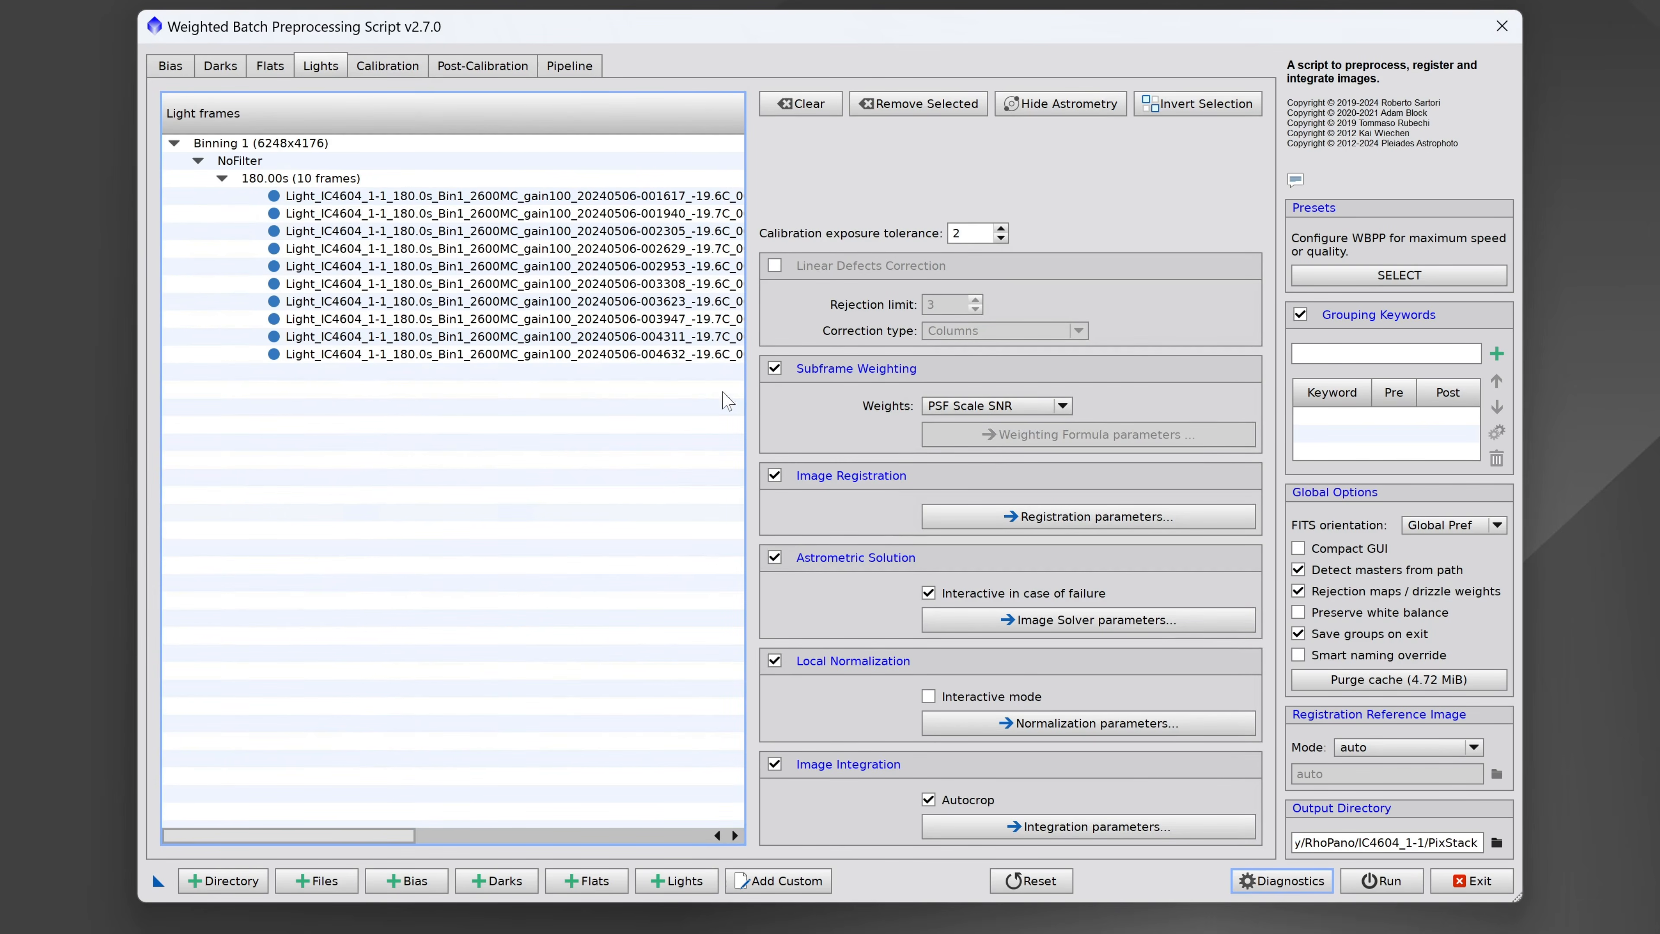
click(794, 105)
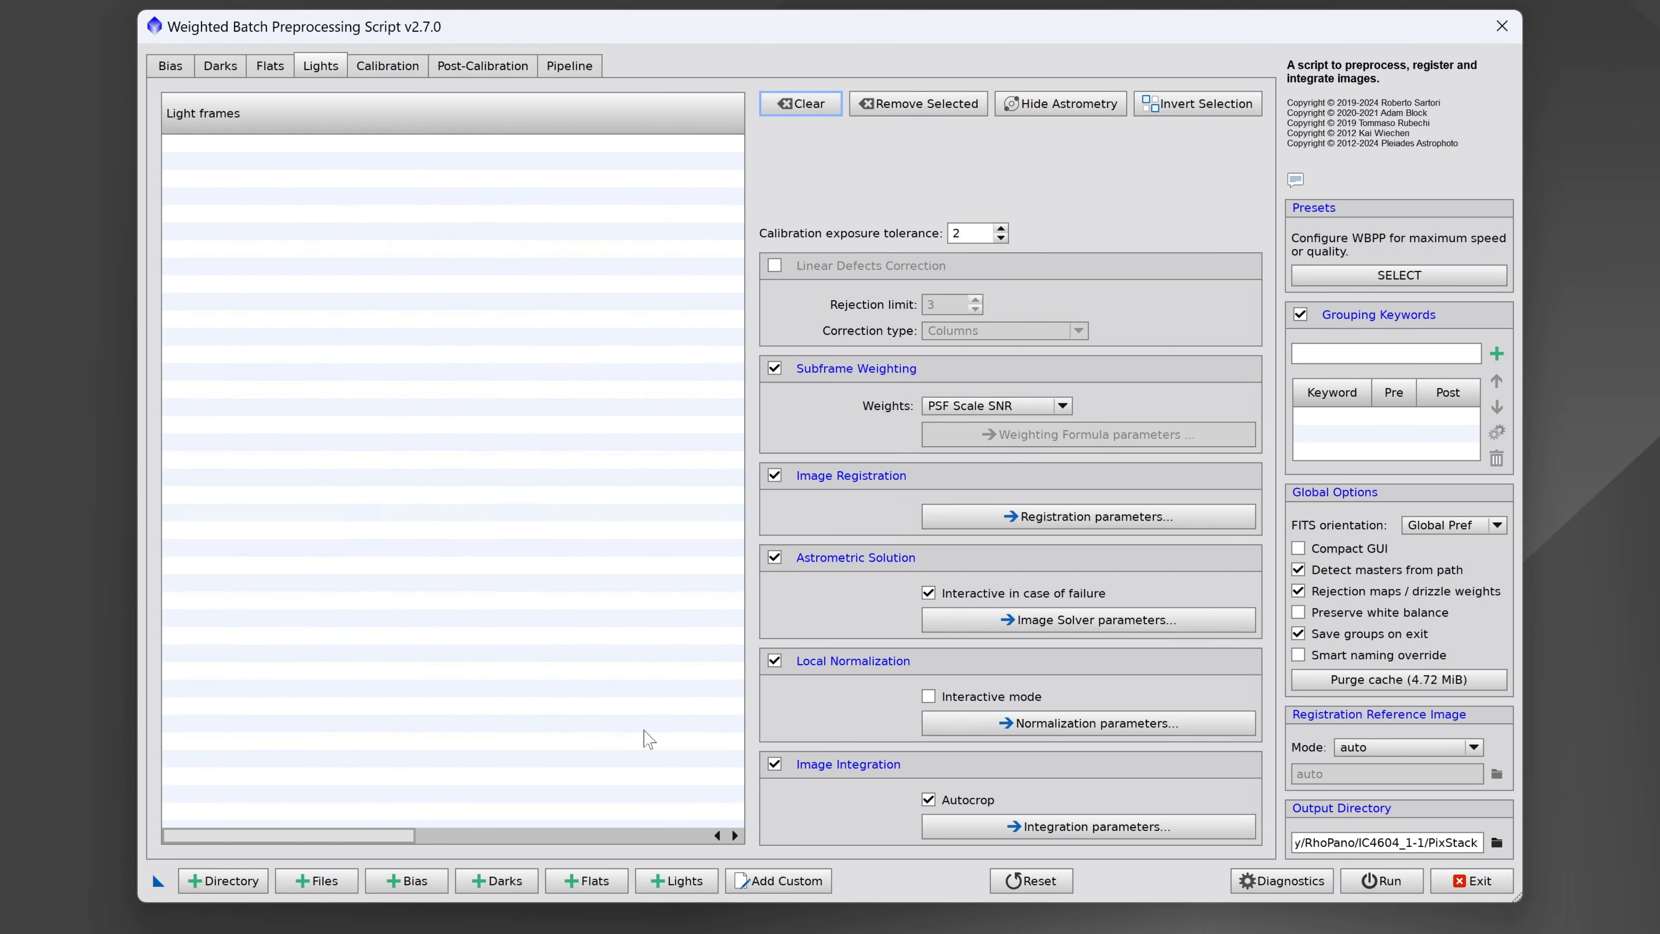
Step: Add all the FIT light frames from the IC4604_1-2 folder to the preprocessing script as lights
click(673, 881)
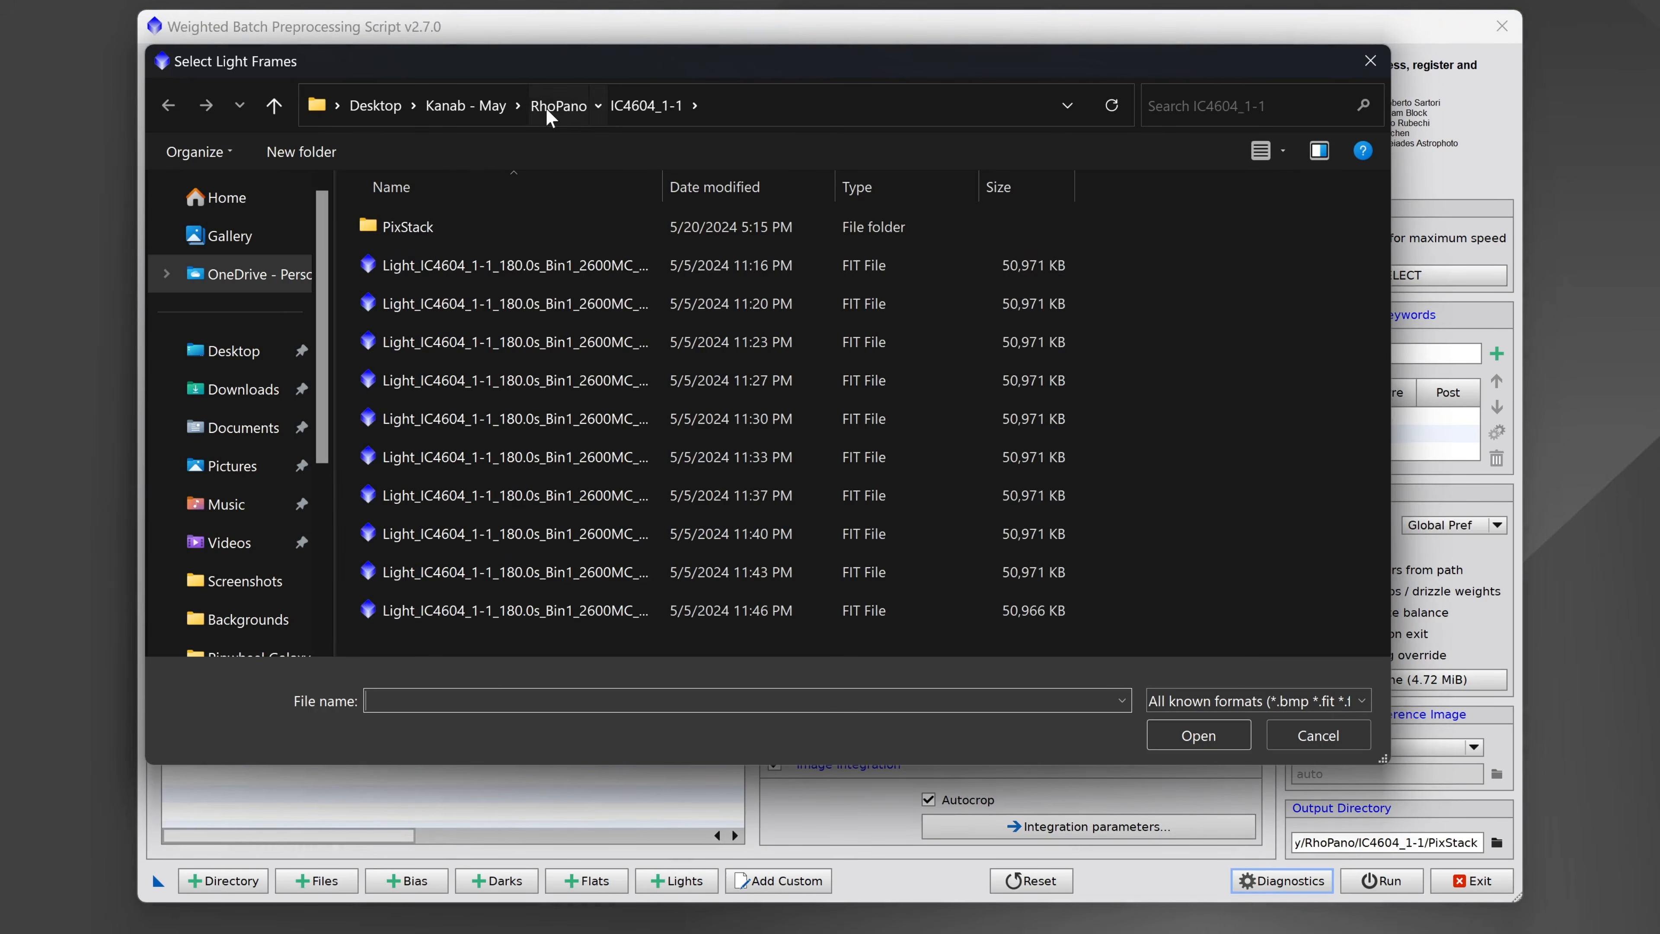
click(549, 117)
double_click(484, 269)
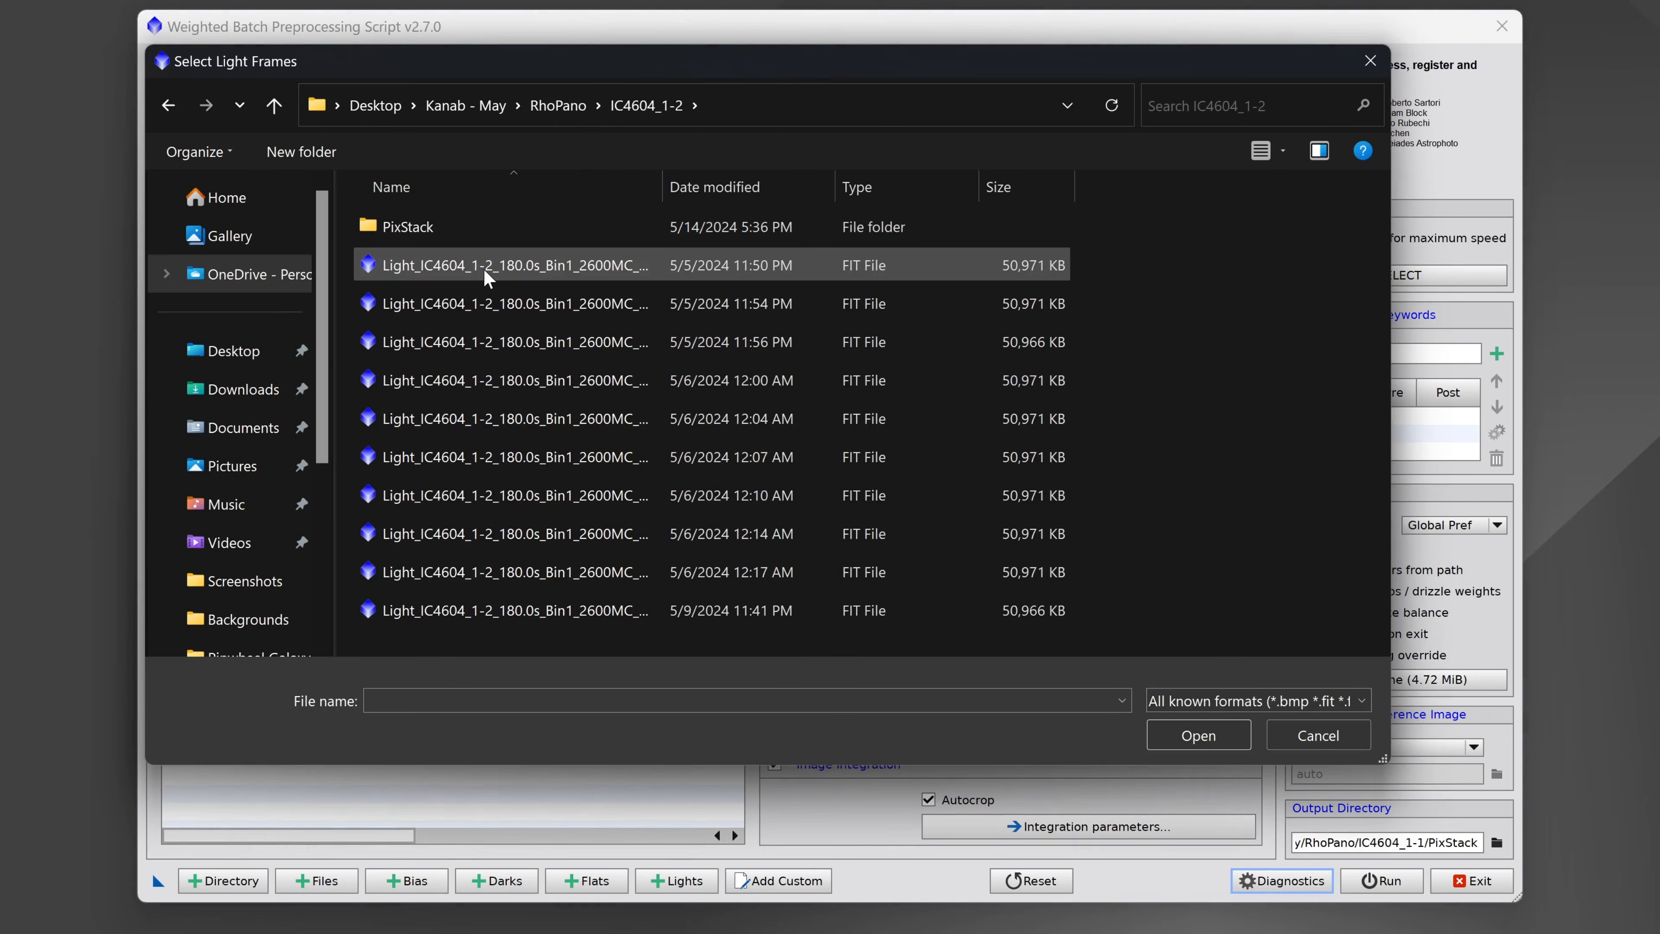
click(487, 275)
shift+click(611, 618)
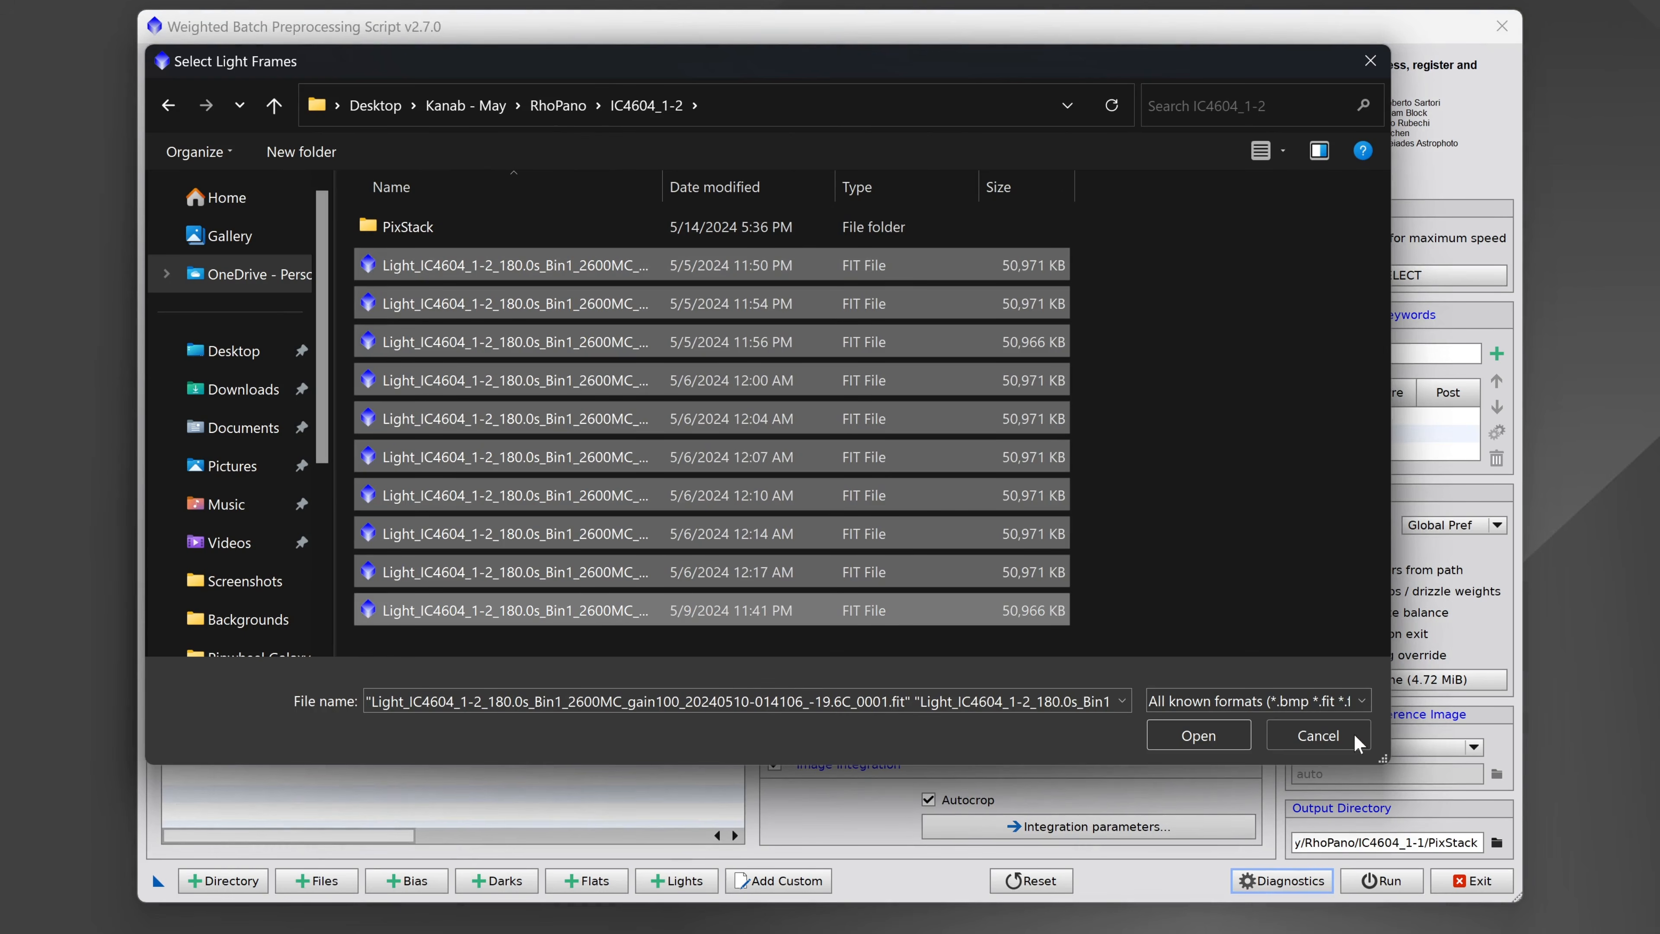
click(1199, 736)
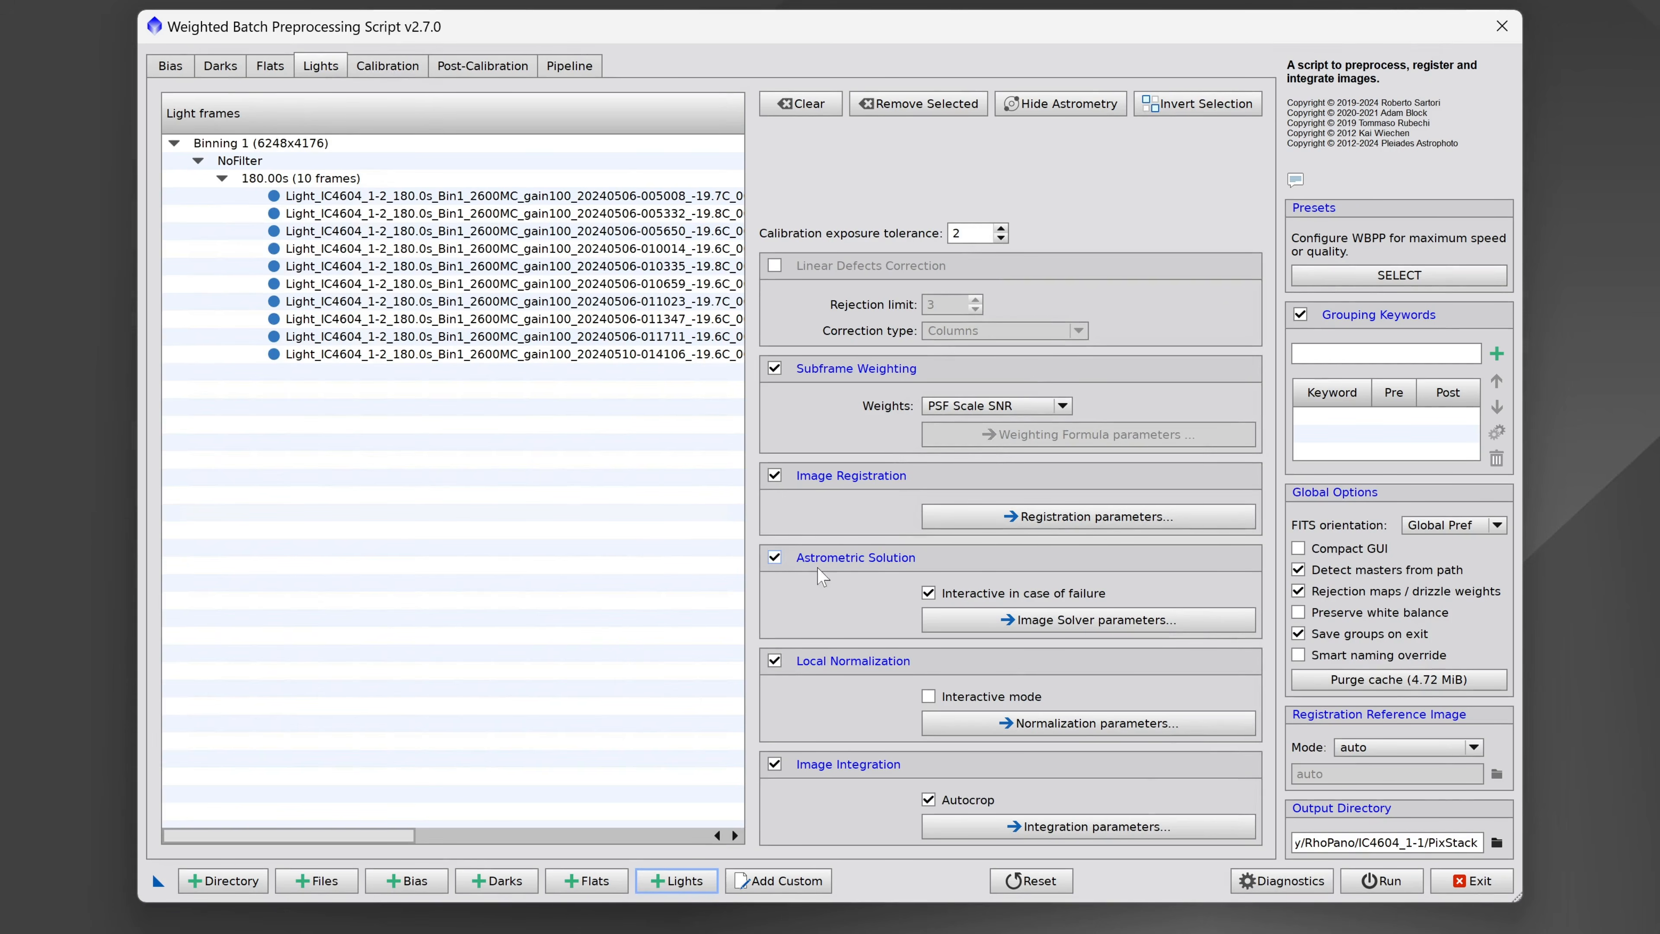
Step: Open the Image Solver parameters and set the default right ascension to 16 h 37 m 14 s
click(987, 617)
drag(310, 835, 563, 811)
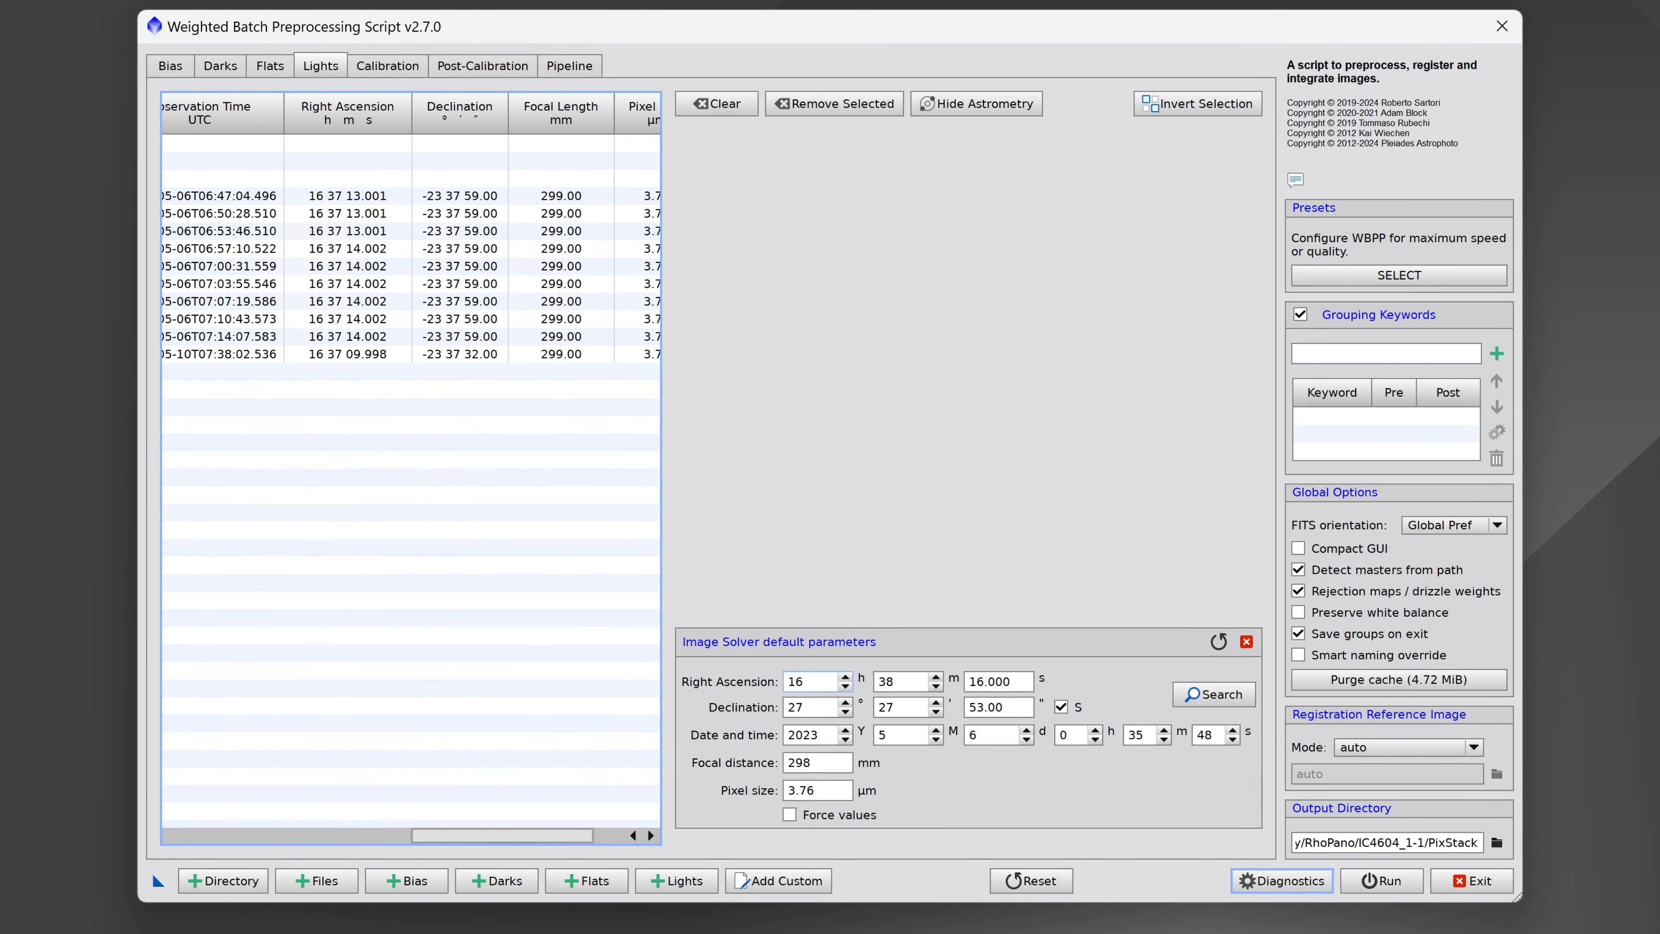
click(809, 681)
key(Tab)
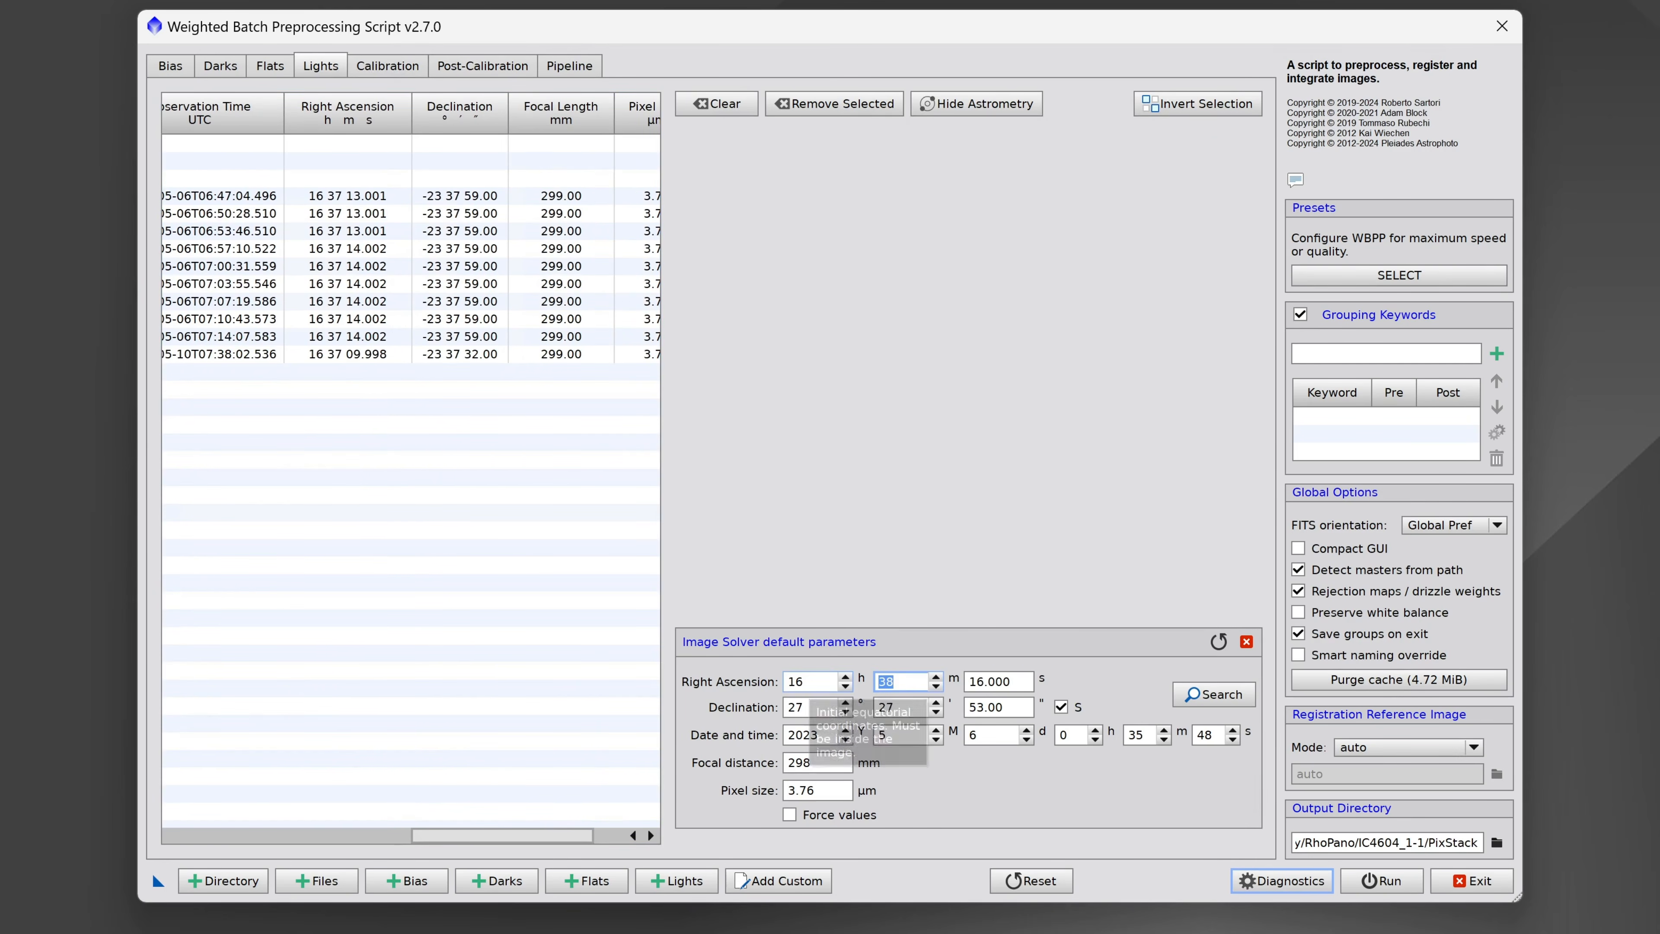
text(37)
key(Tab)
text(14)
key(Tab)
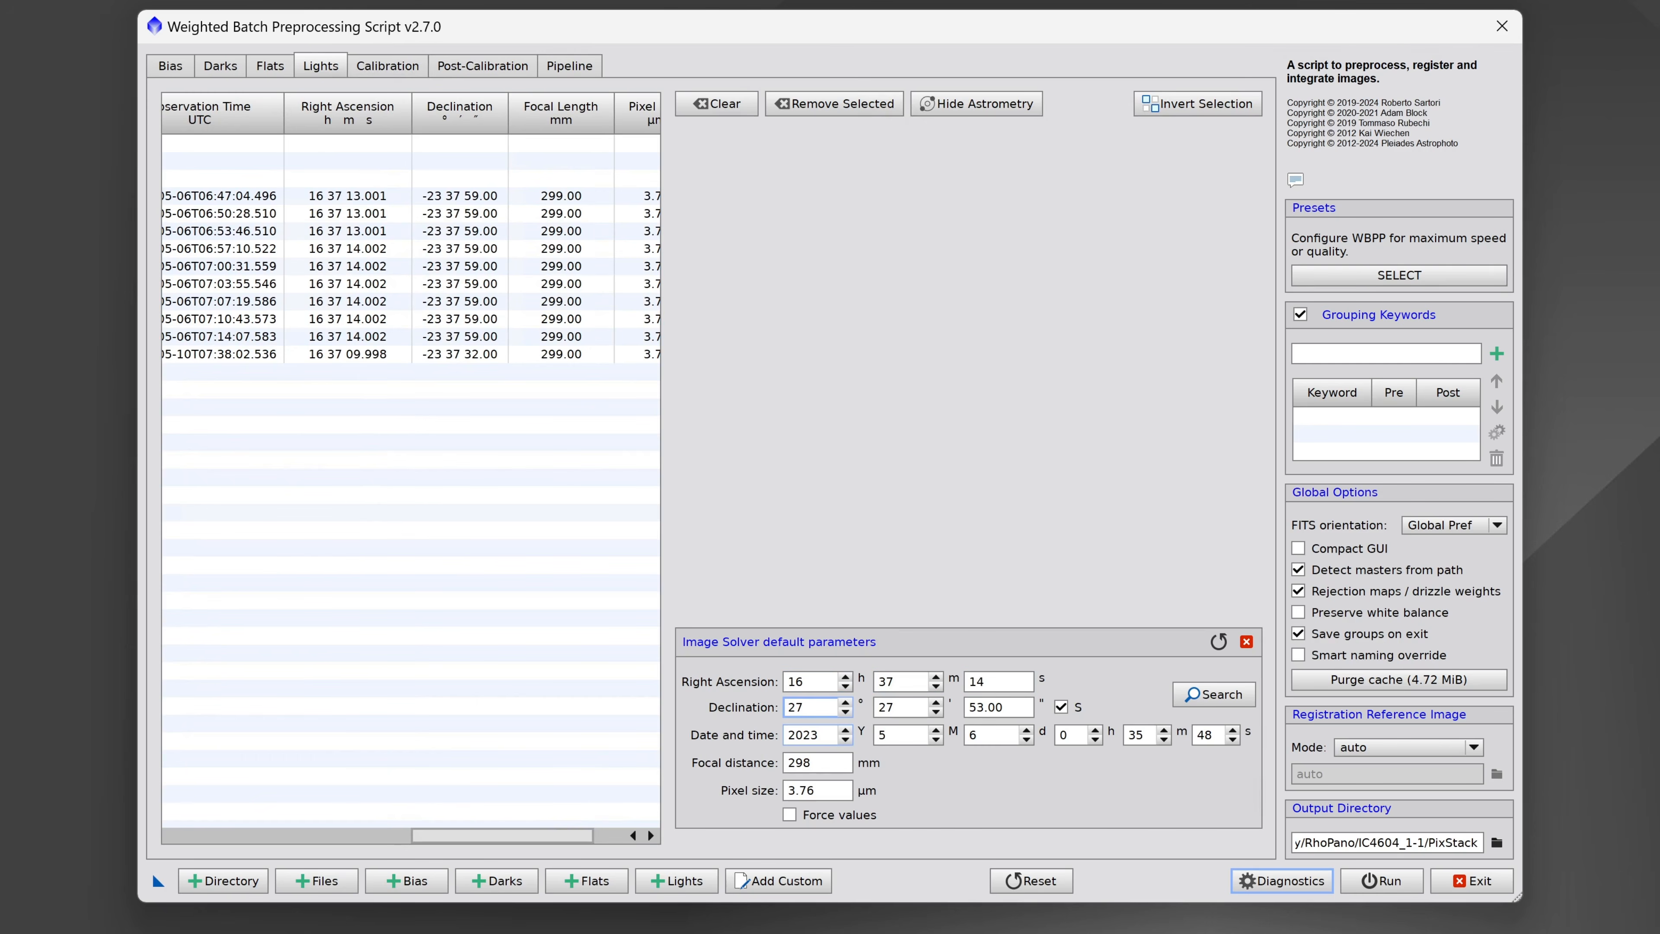
Step: Set the Image Solver's default declination to 23° 37' 59" south for the IC4604_1-2 frames
key(BackSpace)
text(3)
key(Tab)
text(37)
key(Tab)
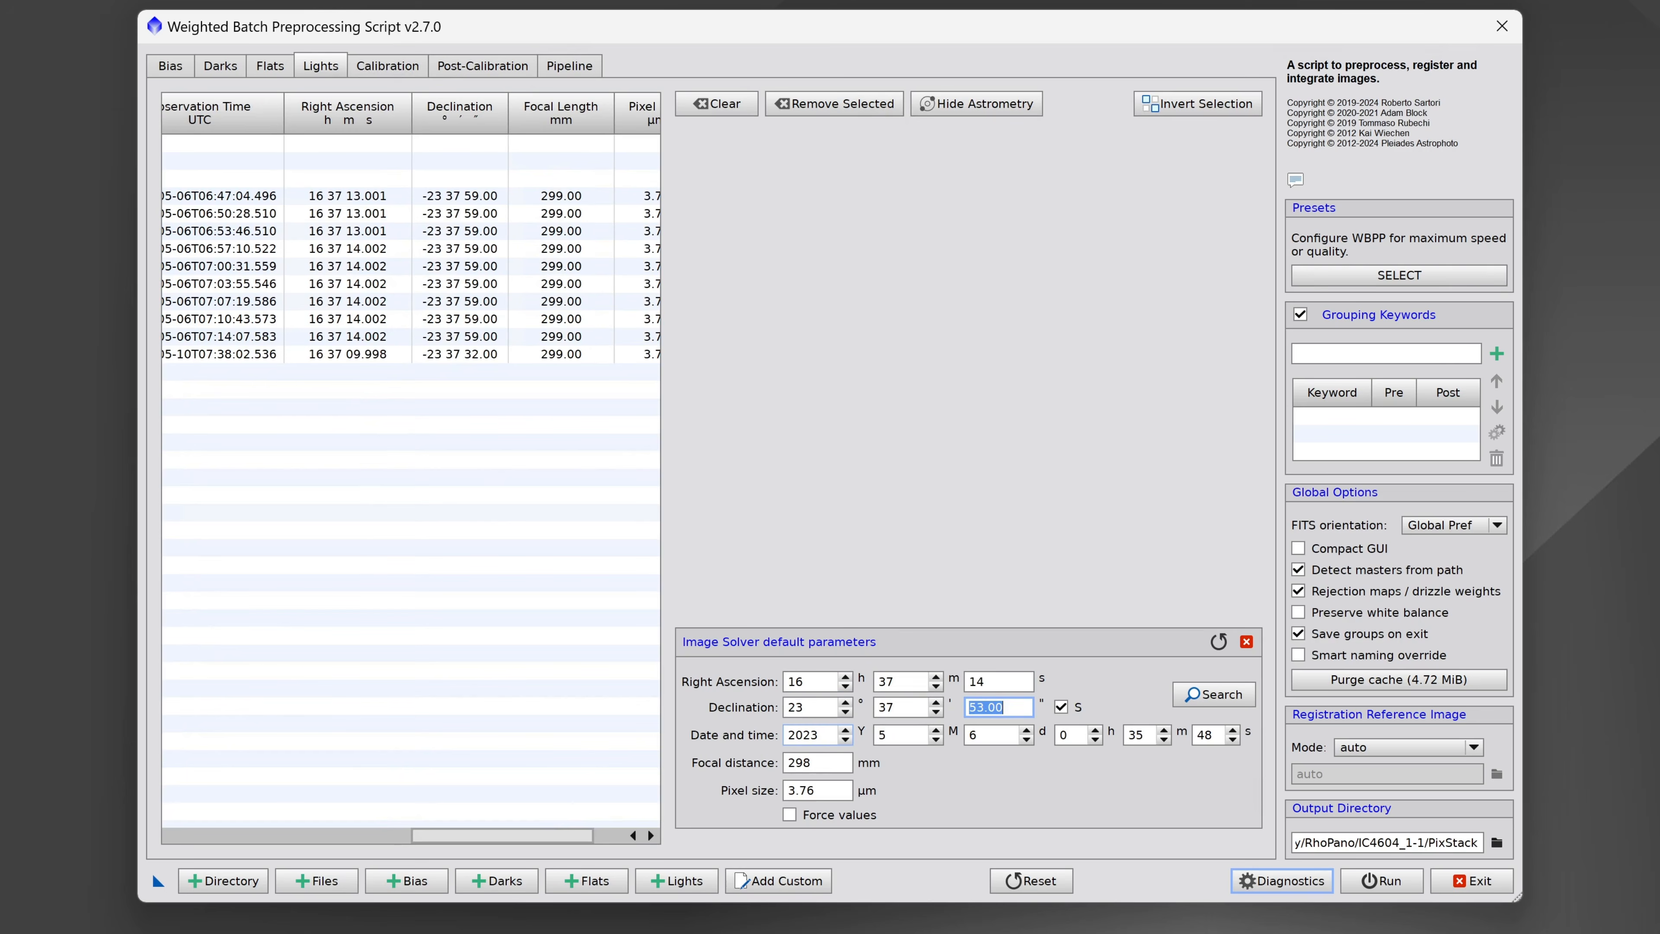
text(59)
double_click(980, 734)
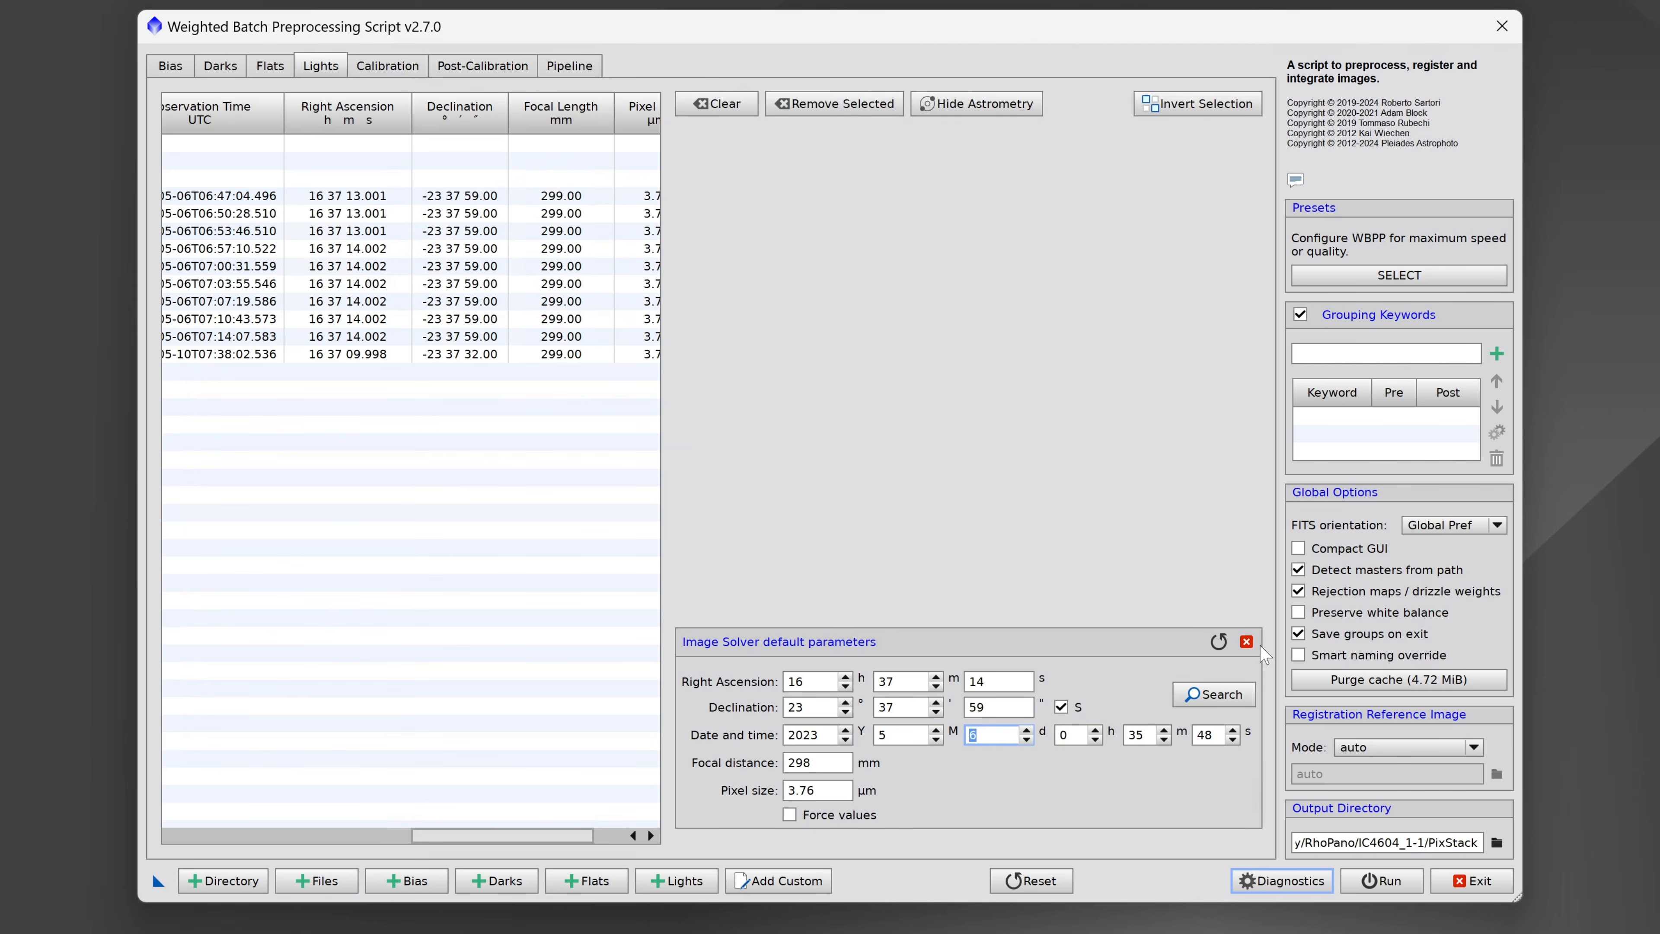
Step: Close the Image Solver parameters and set the output directory to the PixStack folder inside IC4604_1-2
click(1247, 642)
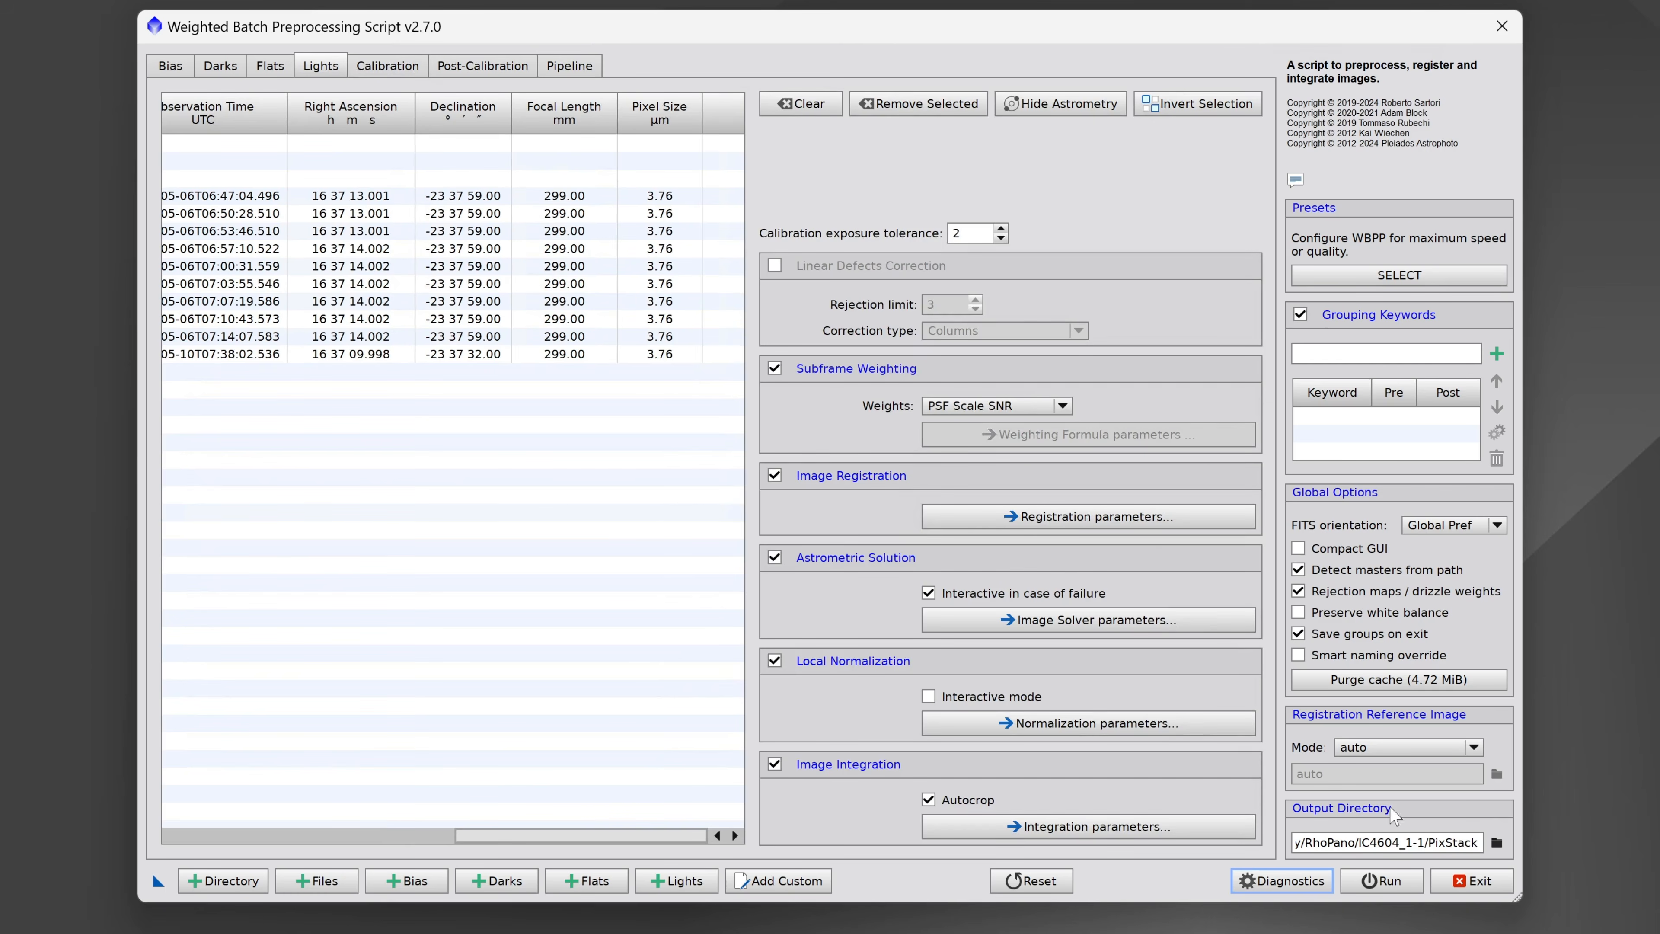
click(1496, 843)
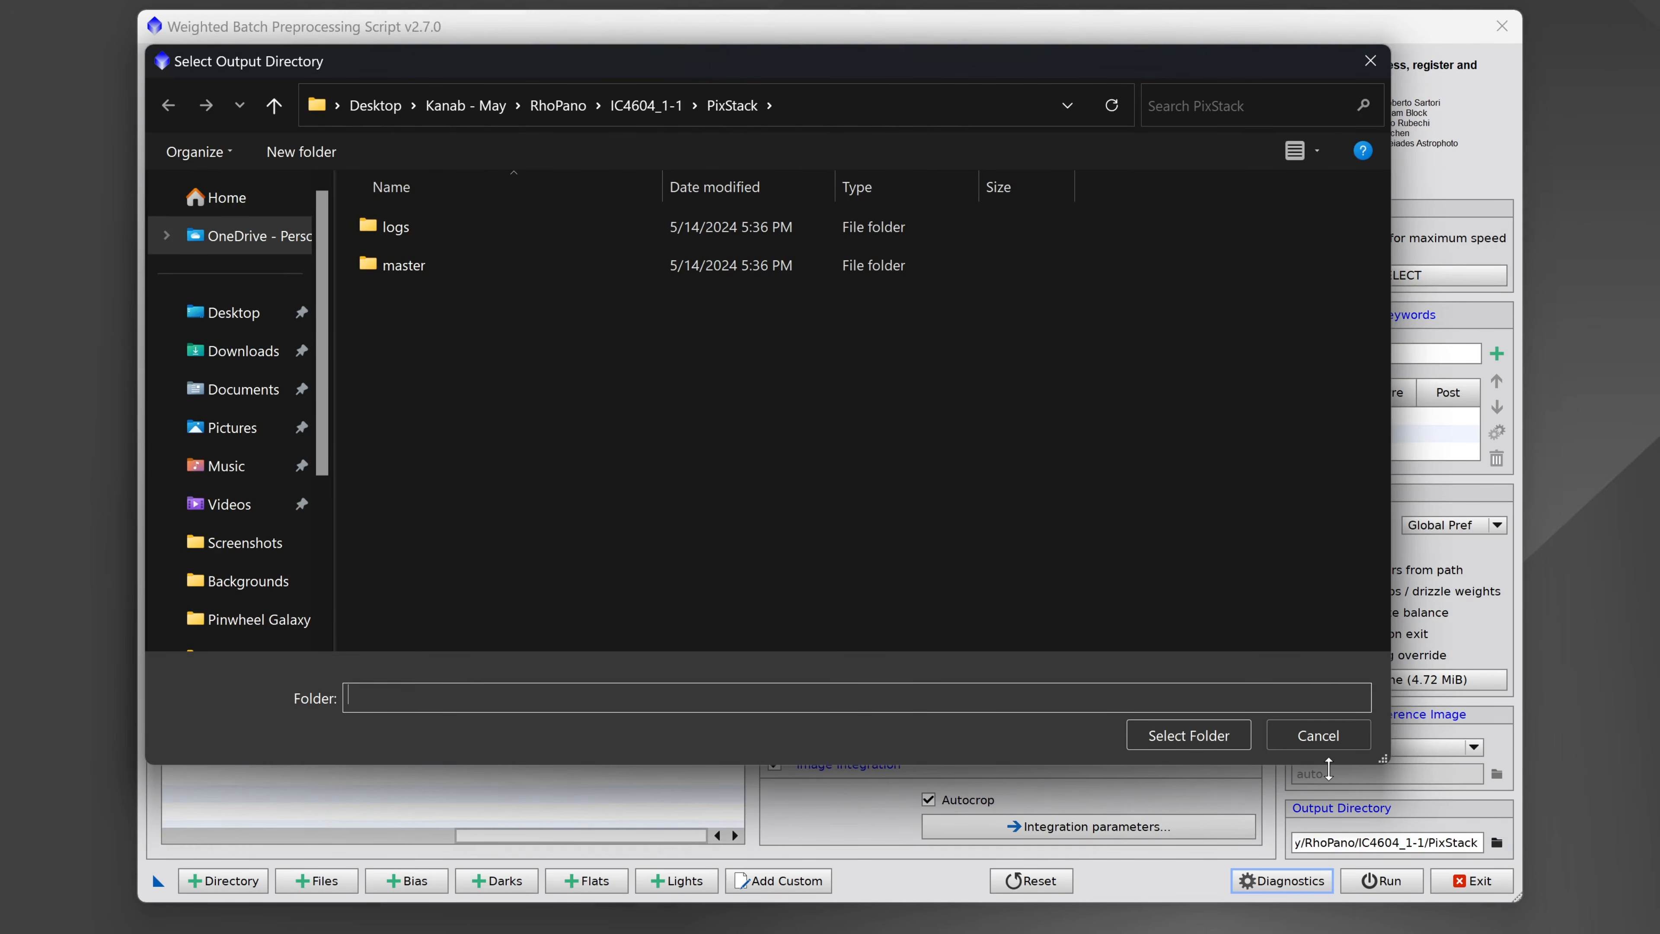
click(647, 105)
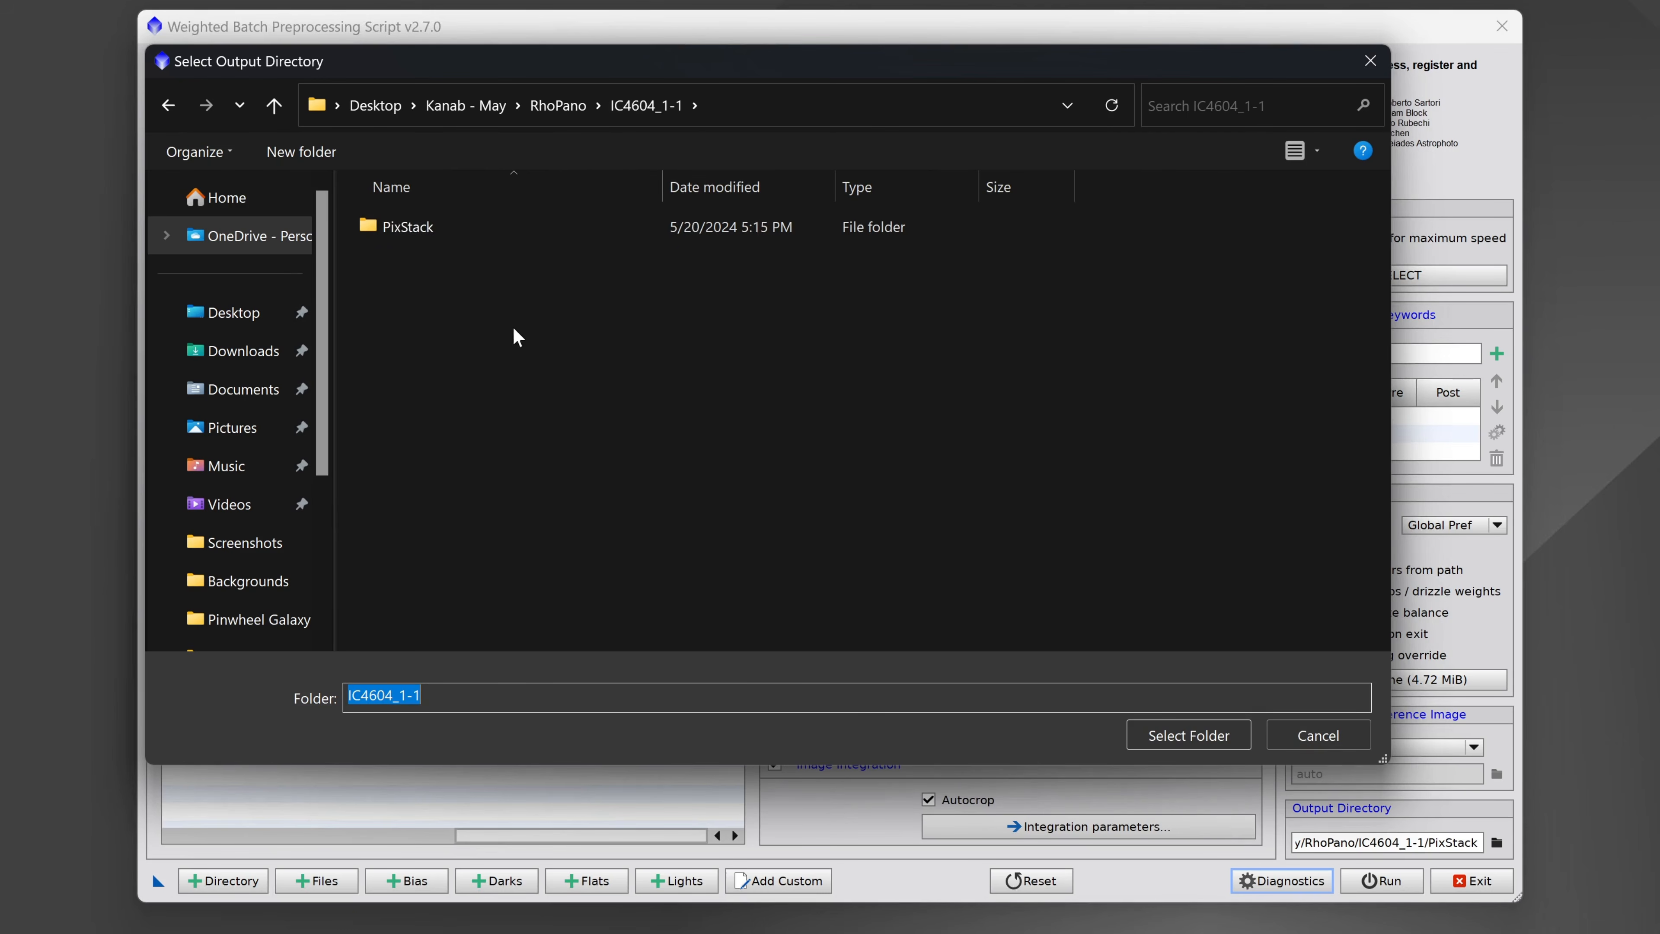
click(557, 105)
click(504, 270)
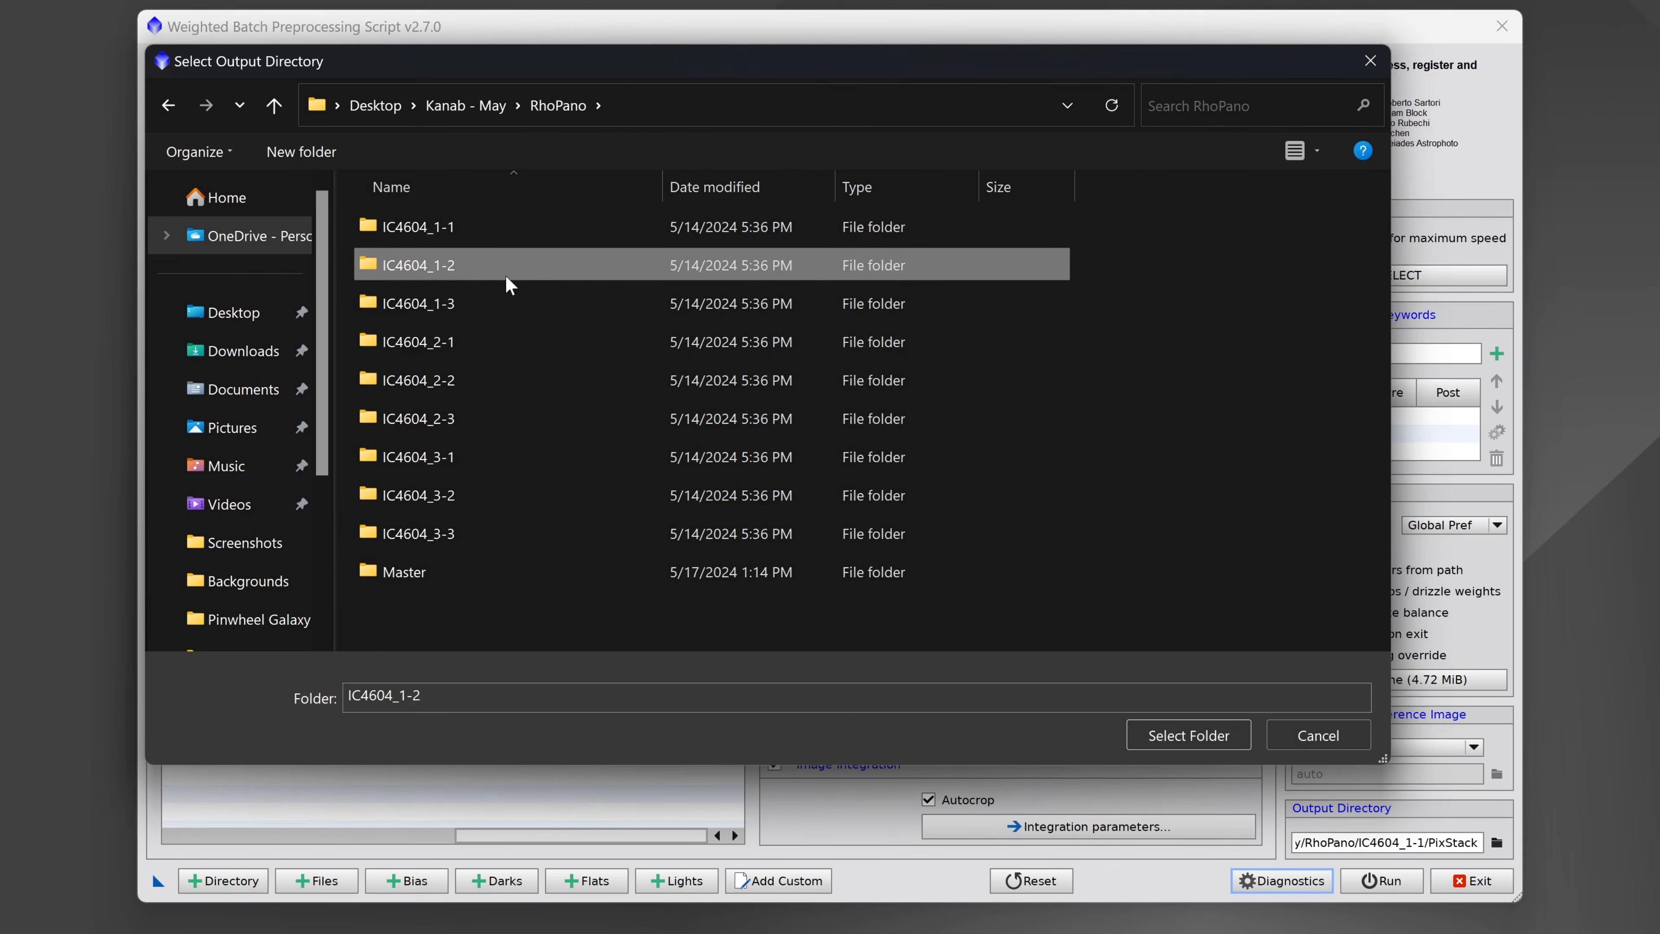
double_click(476, 268)
double_click(406, 226)
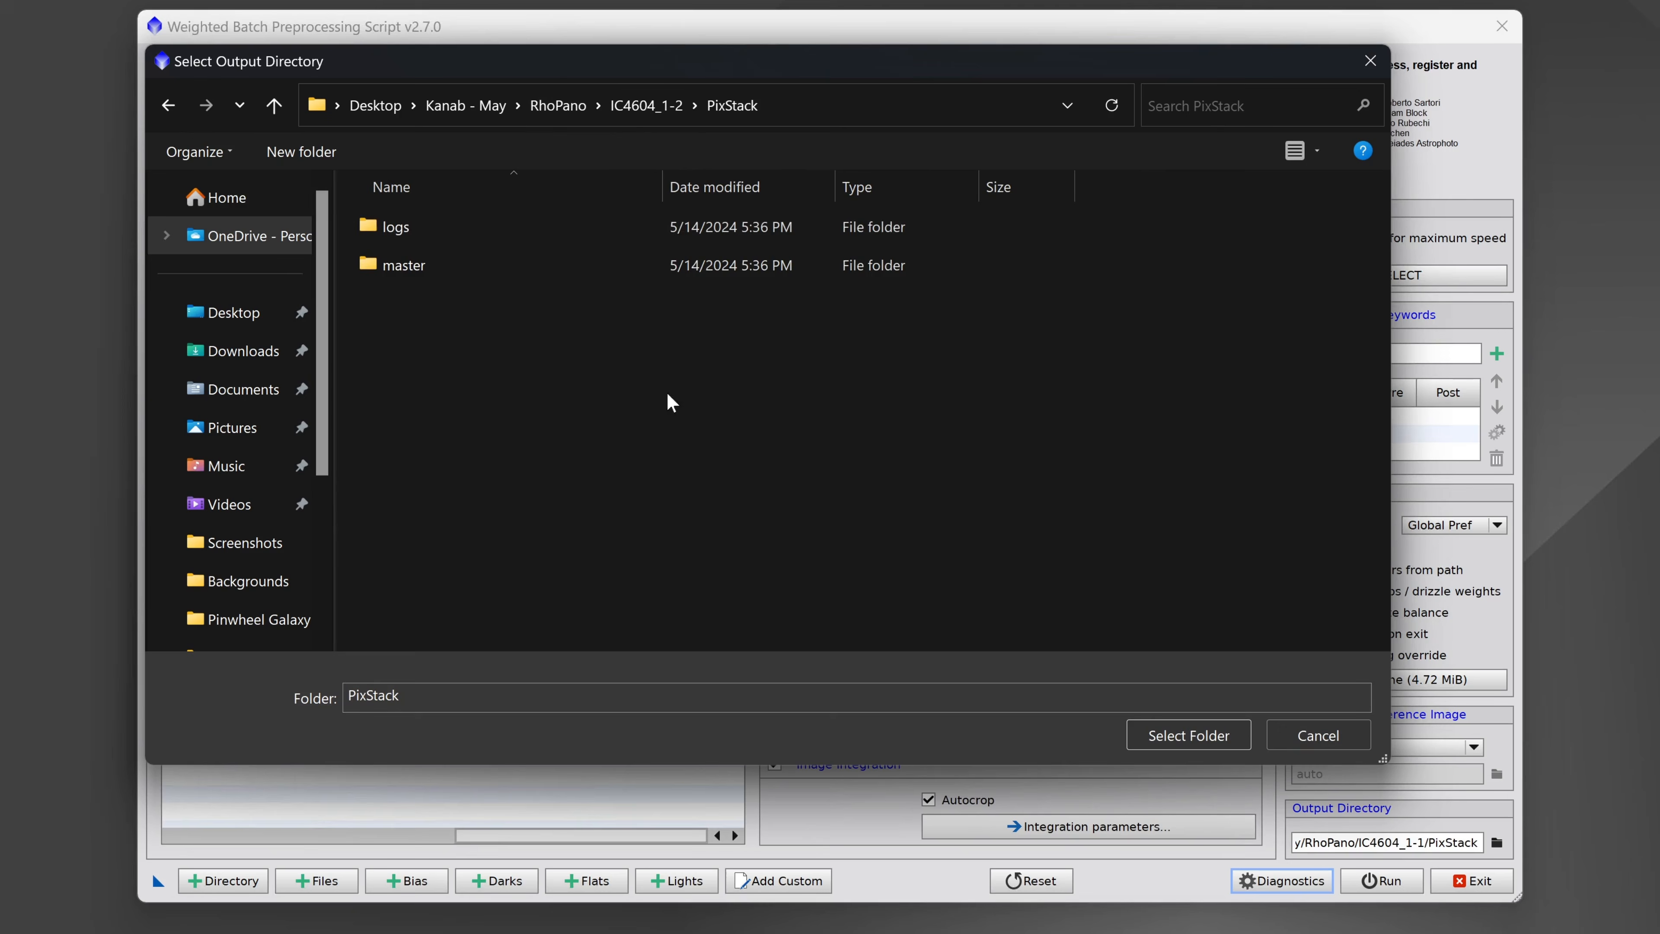
click(1242, 745)
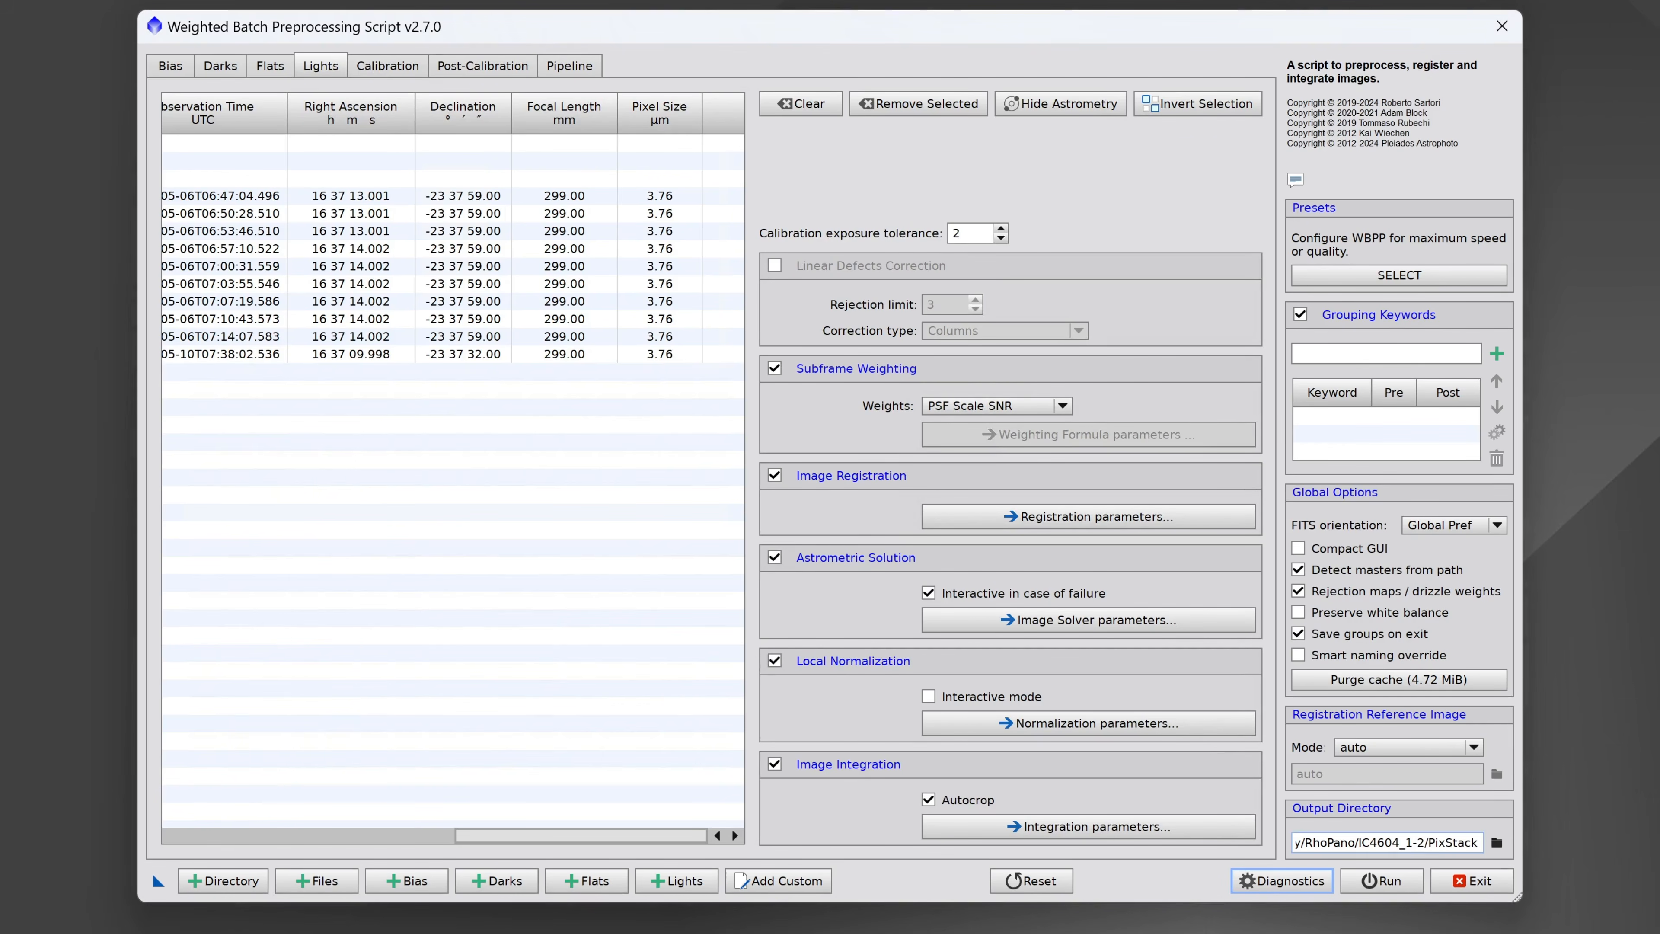
Step: Set the cosmetic correction template to CC for the 180-second light frames in the calibration settings
click(386, 65)
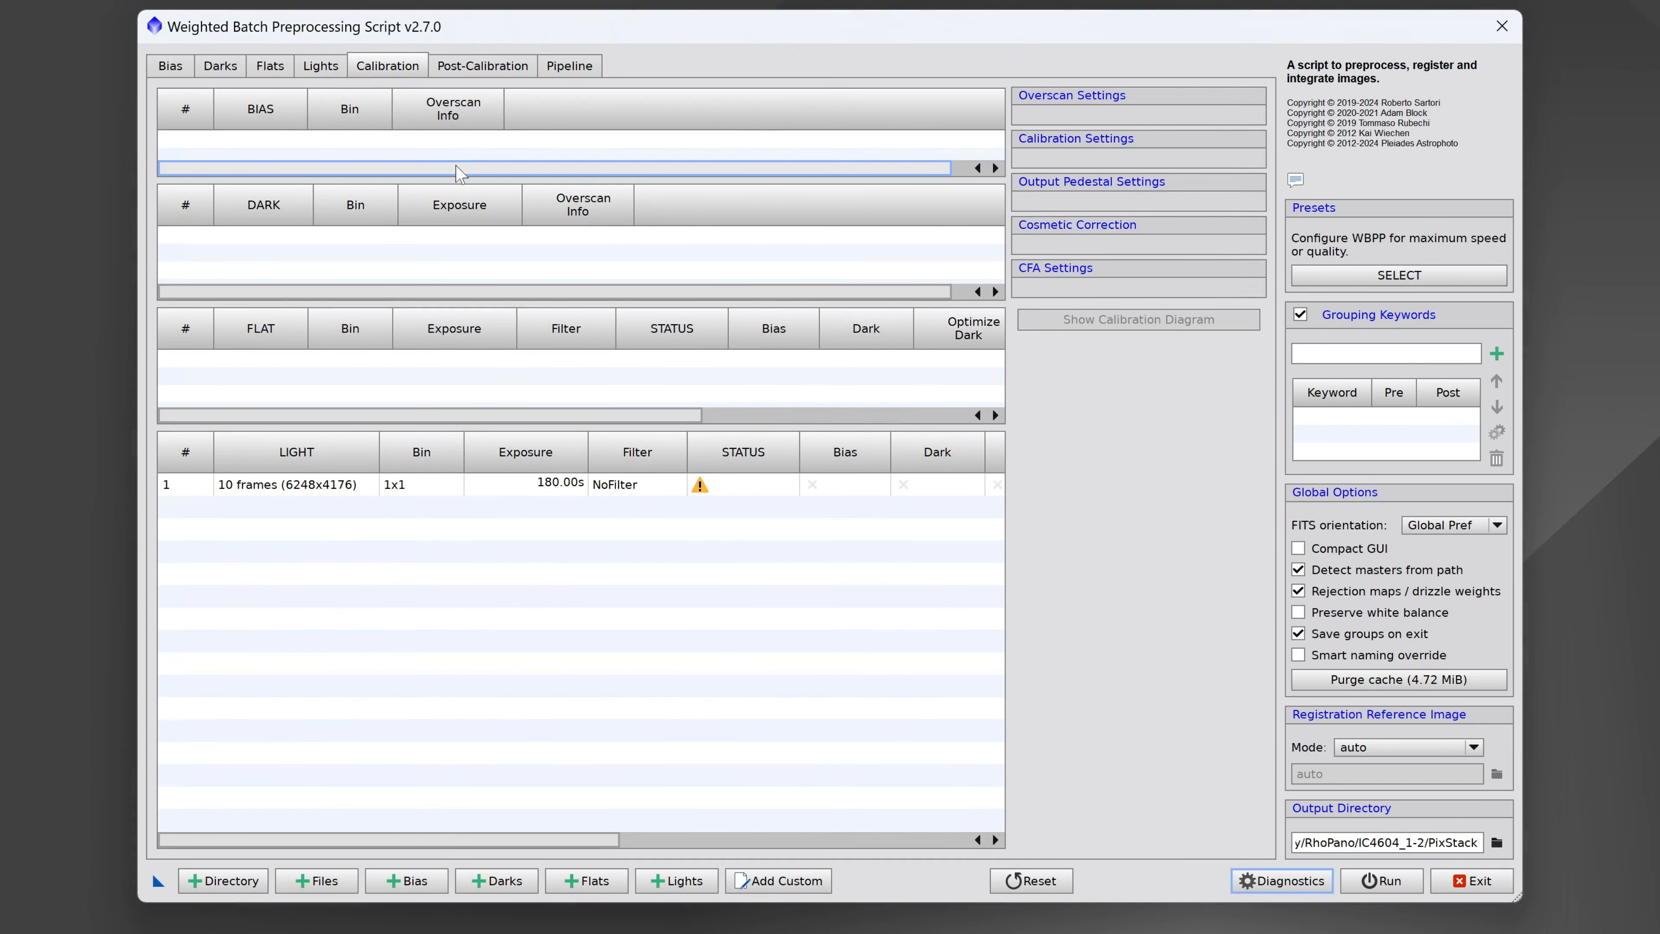
click(348, 495)
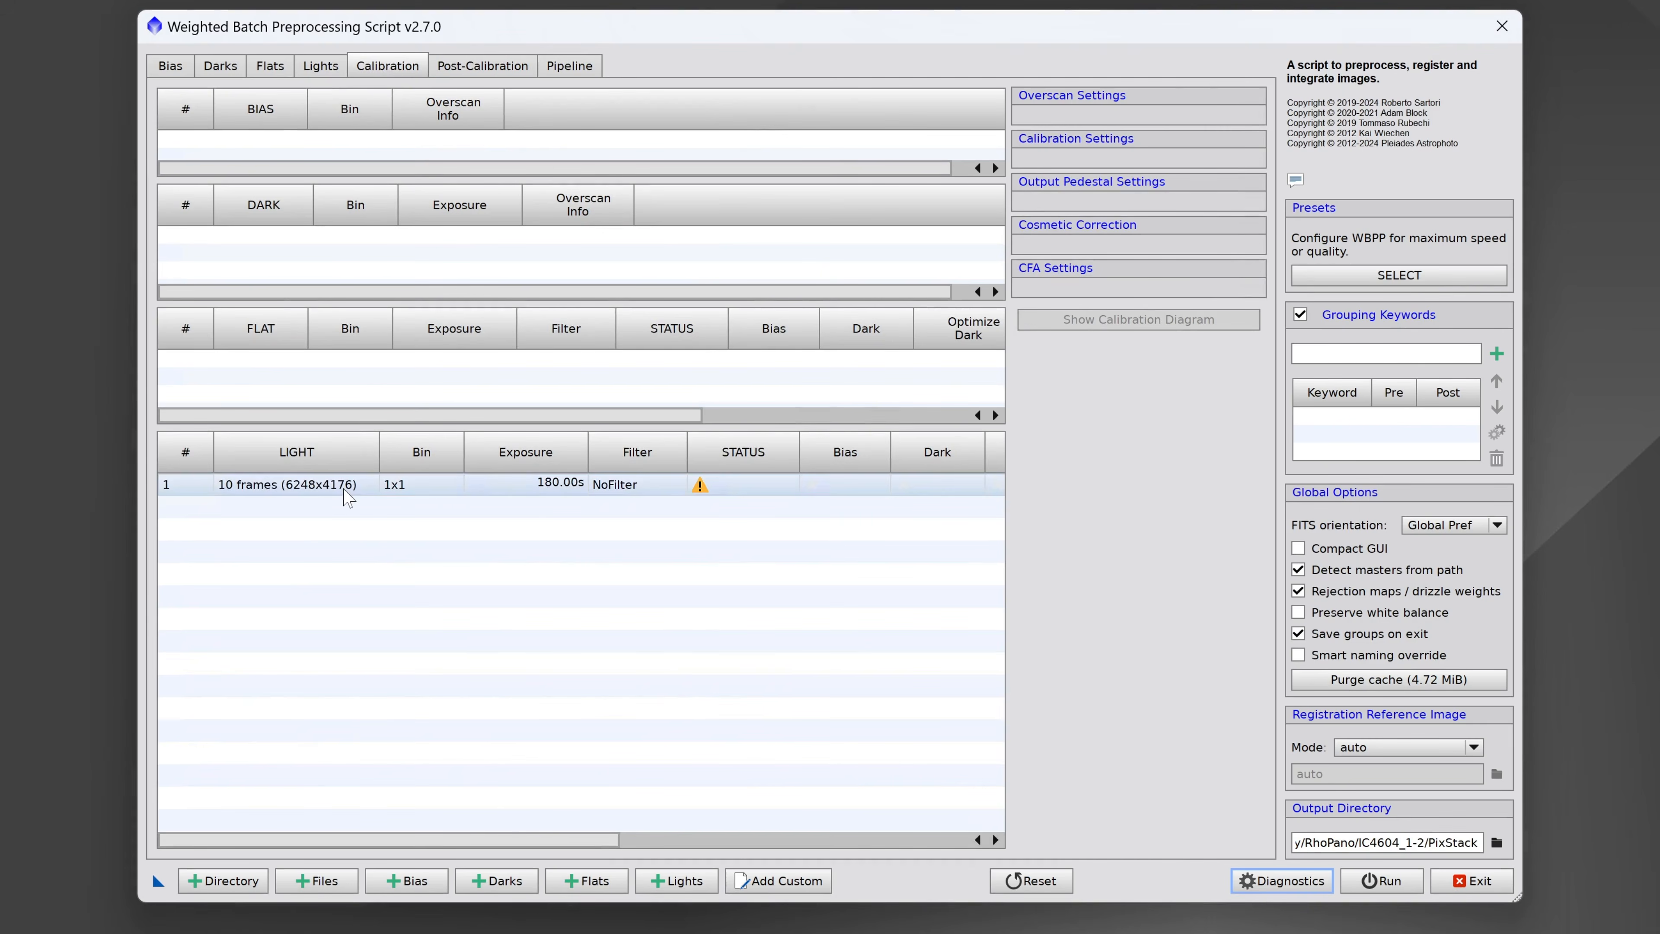
click(1111, 426)
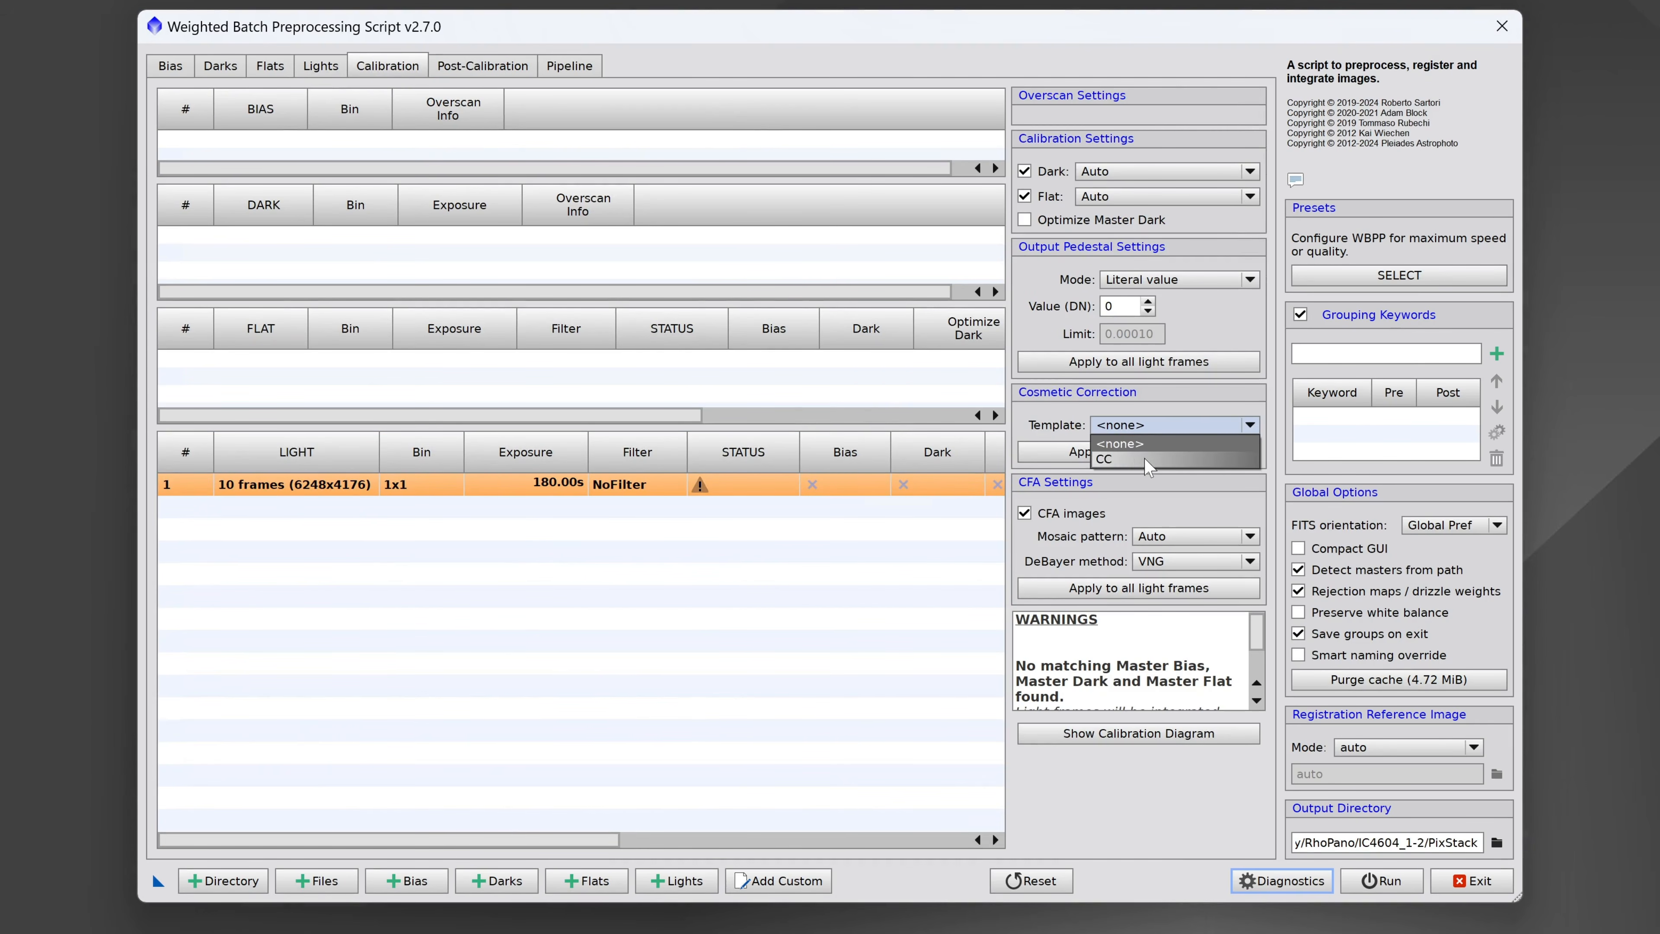
click(1111, 461)
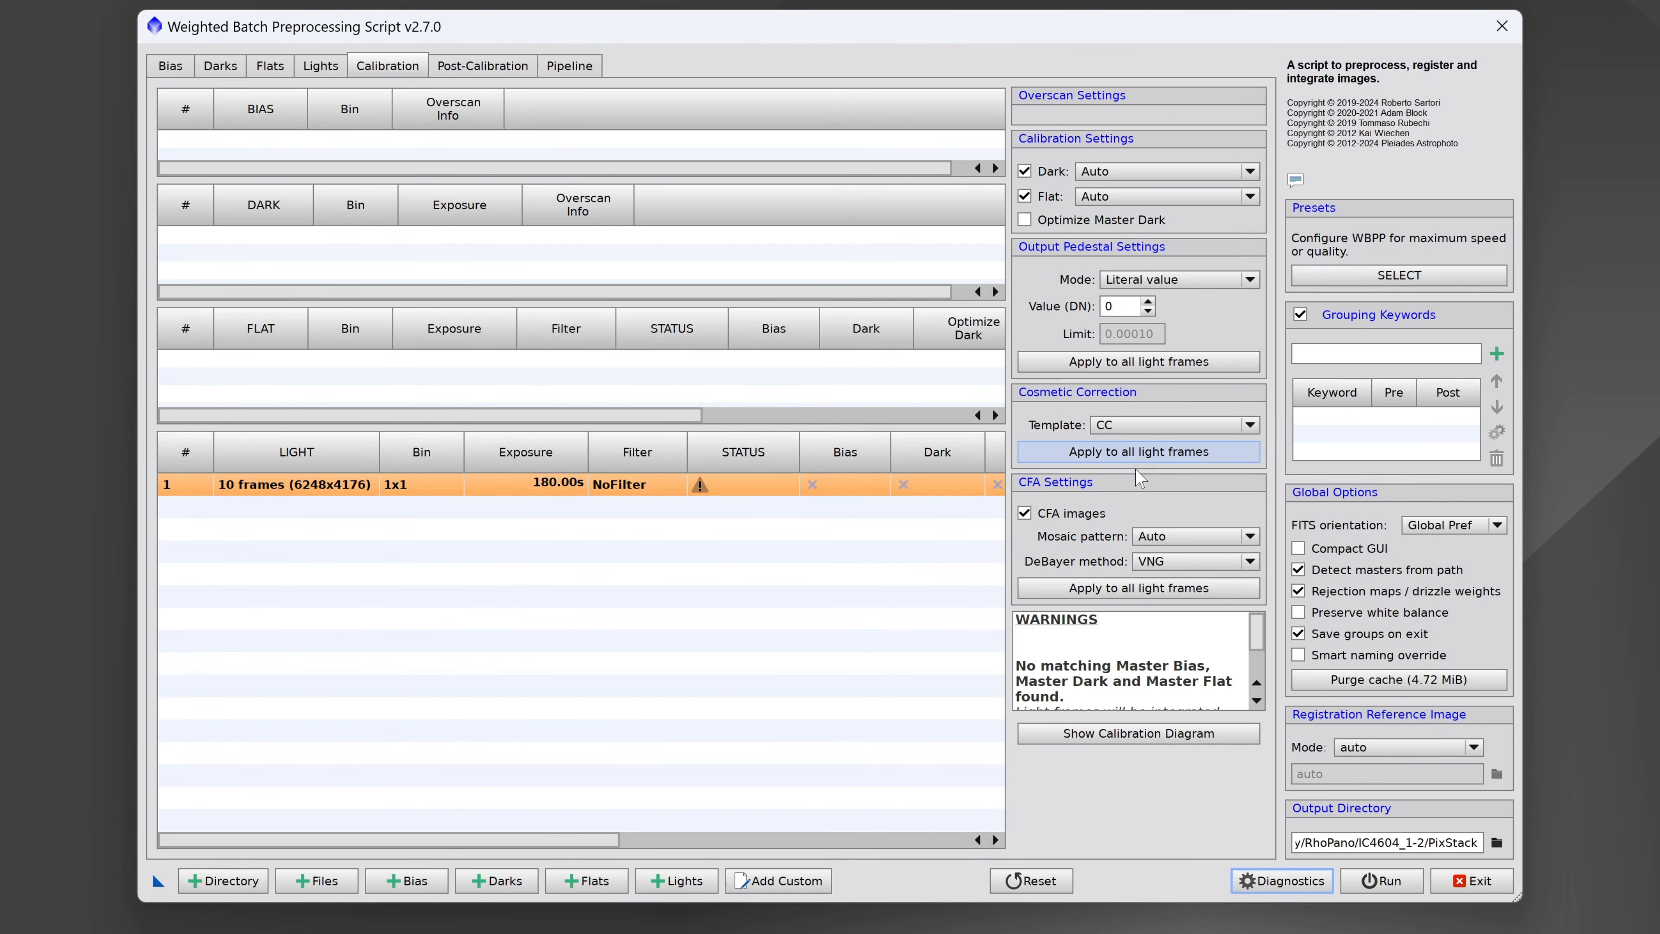
Step: Bring up the run's diagnostic messages, cancel the run, and exit the preprocessing script
click(1387, 883)
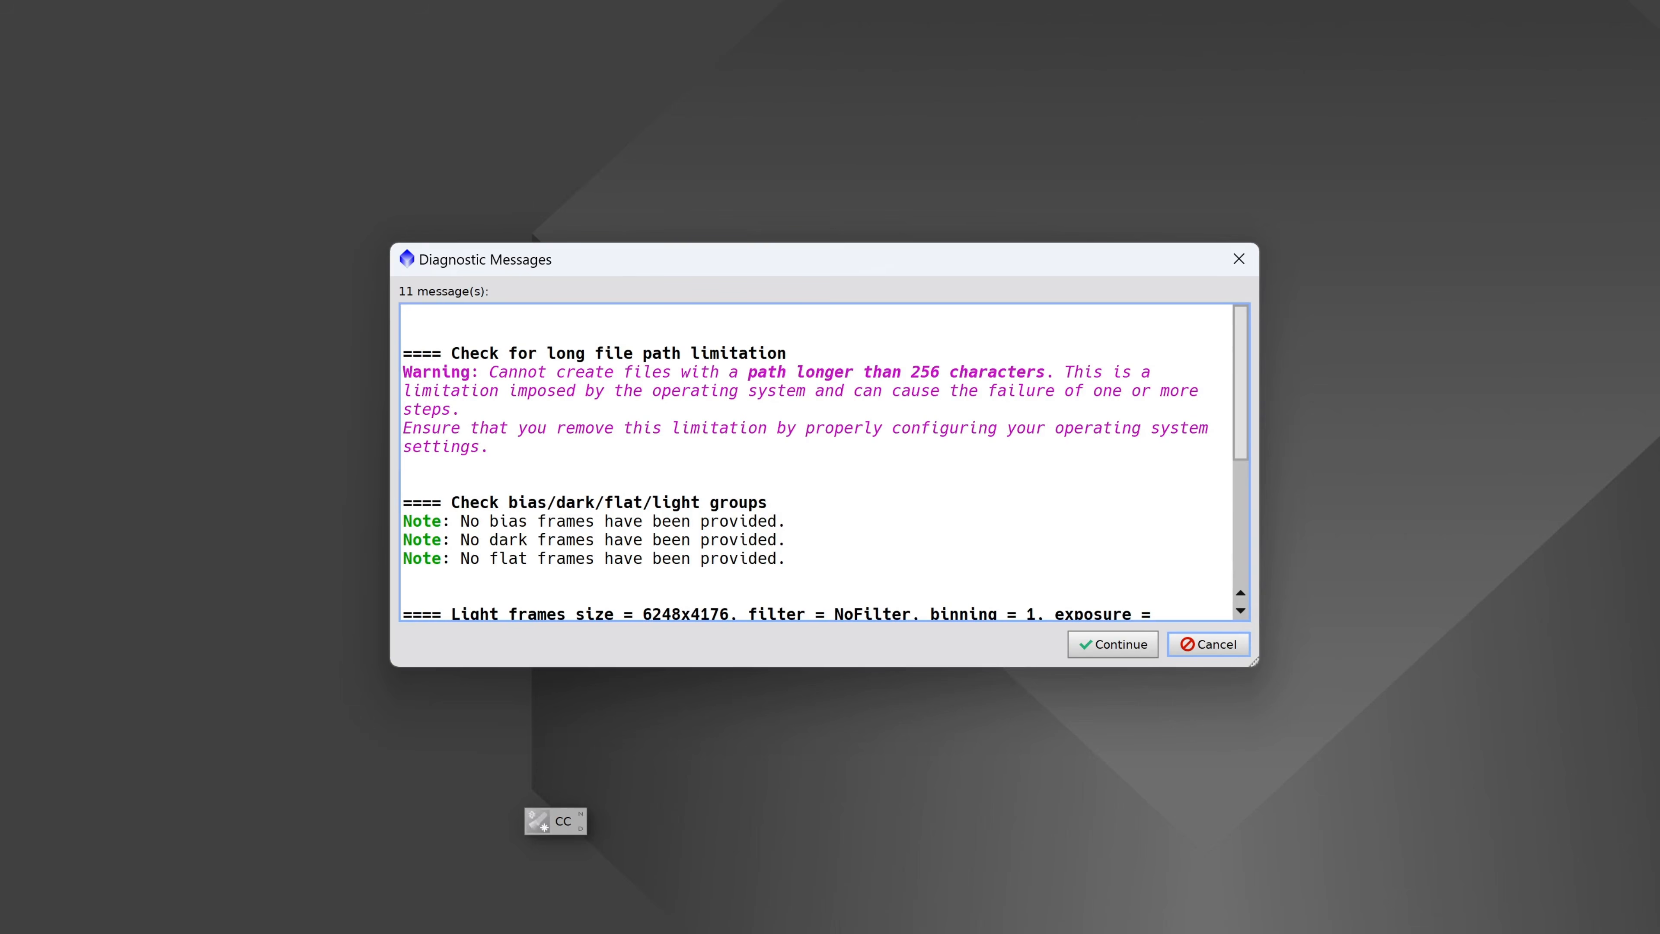
click(1209, 644)
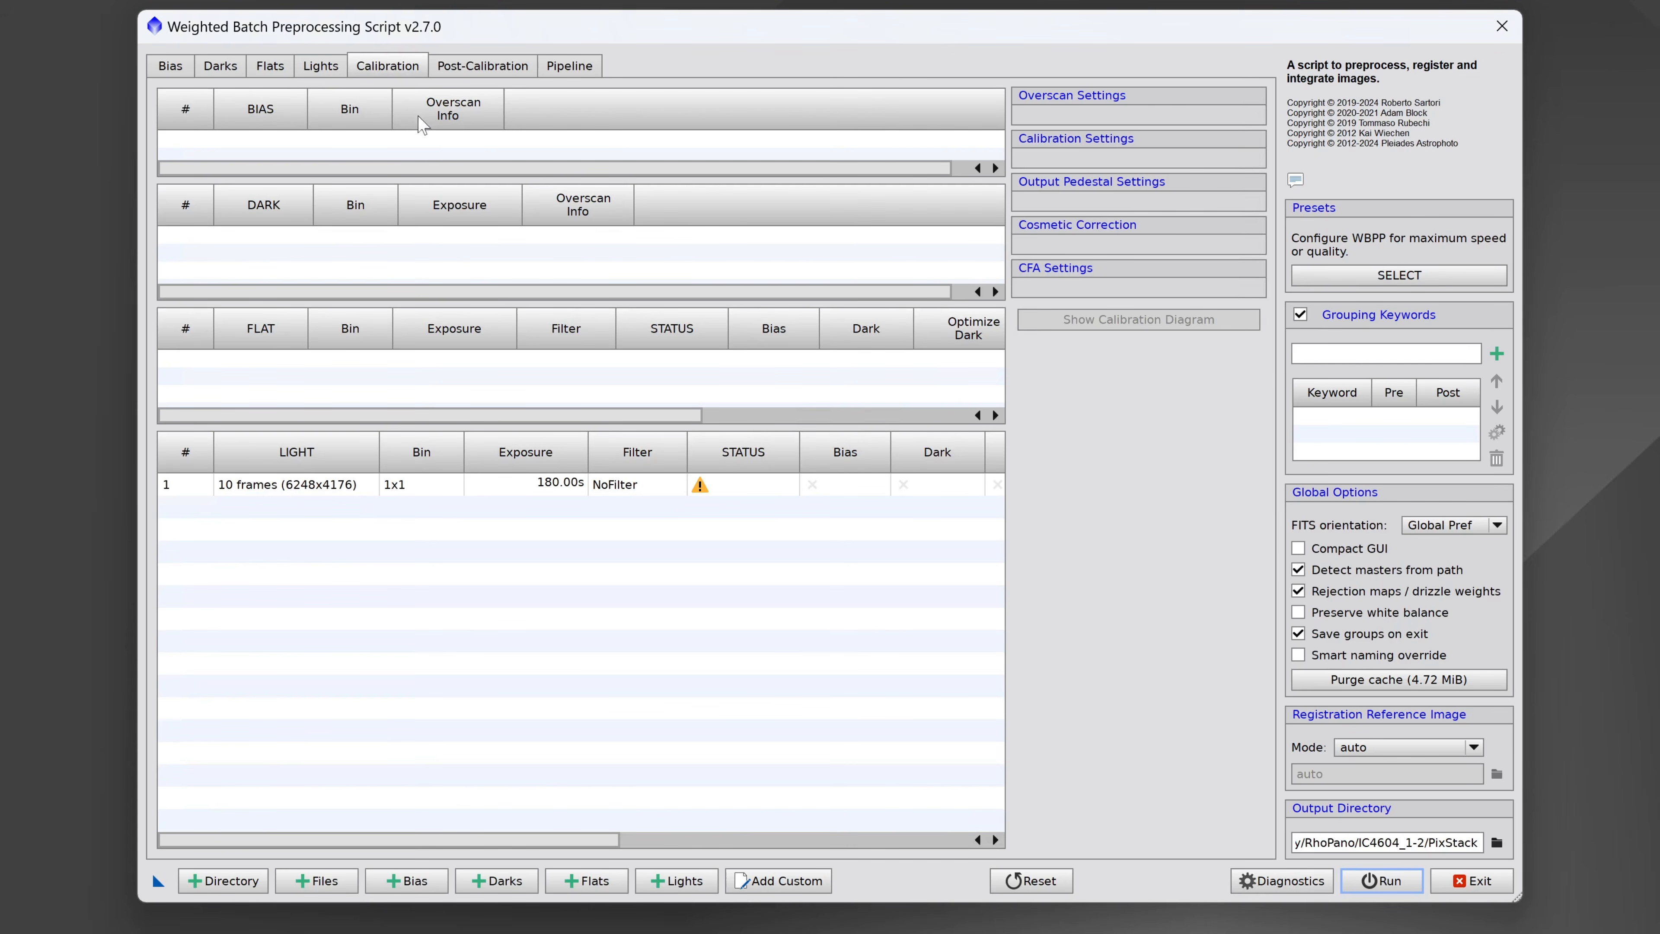
click(334, 67)
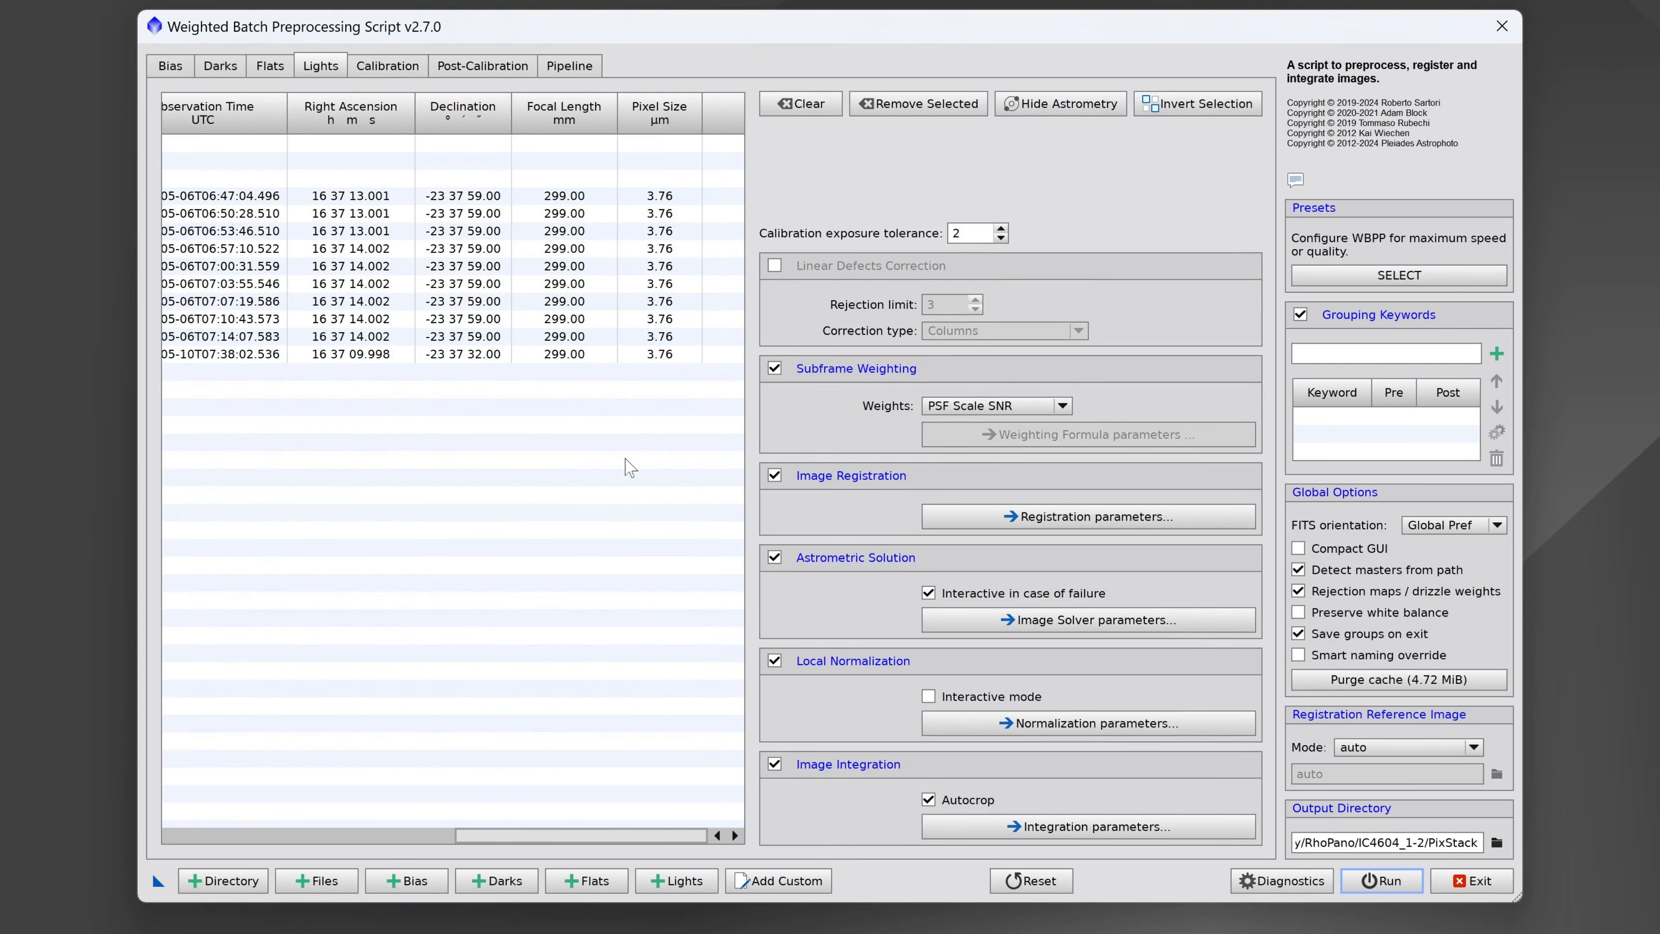
click(1449, 893)
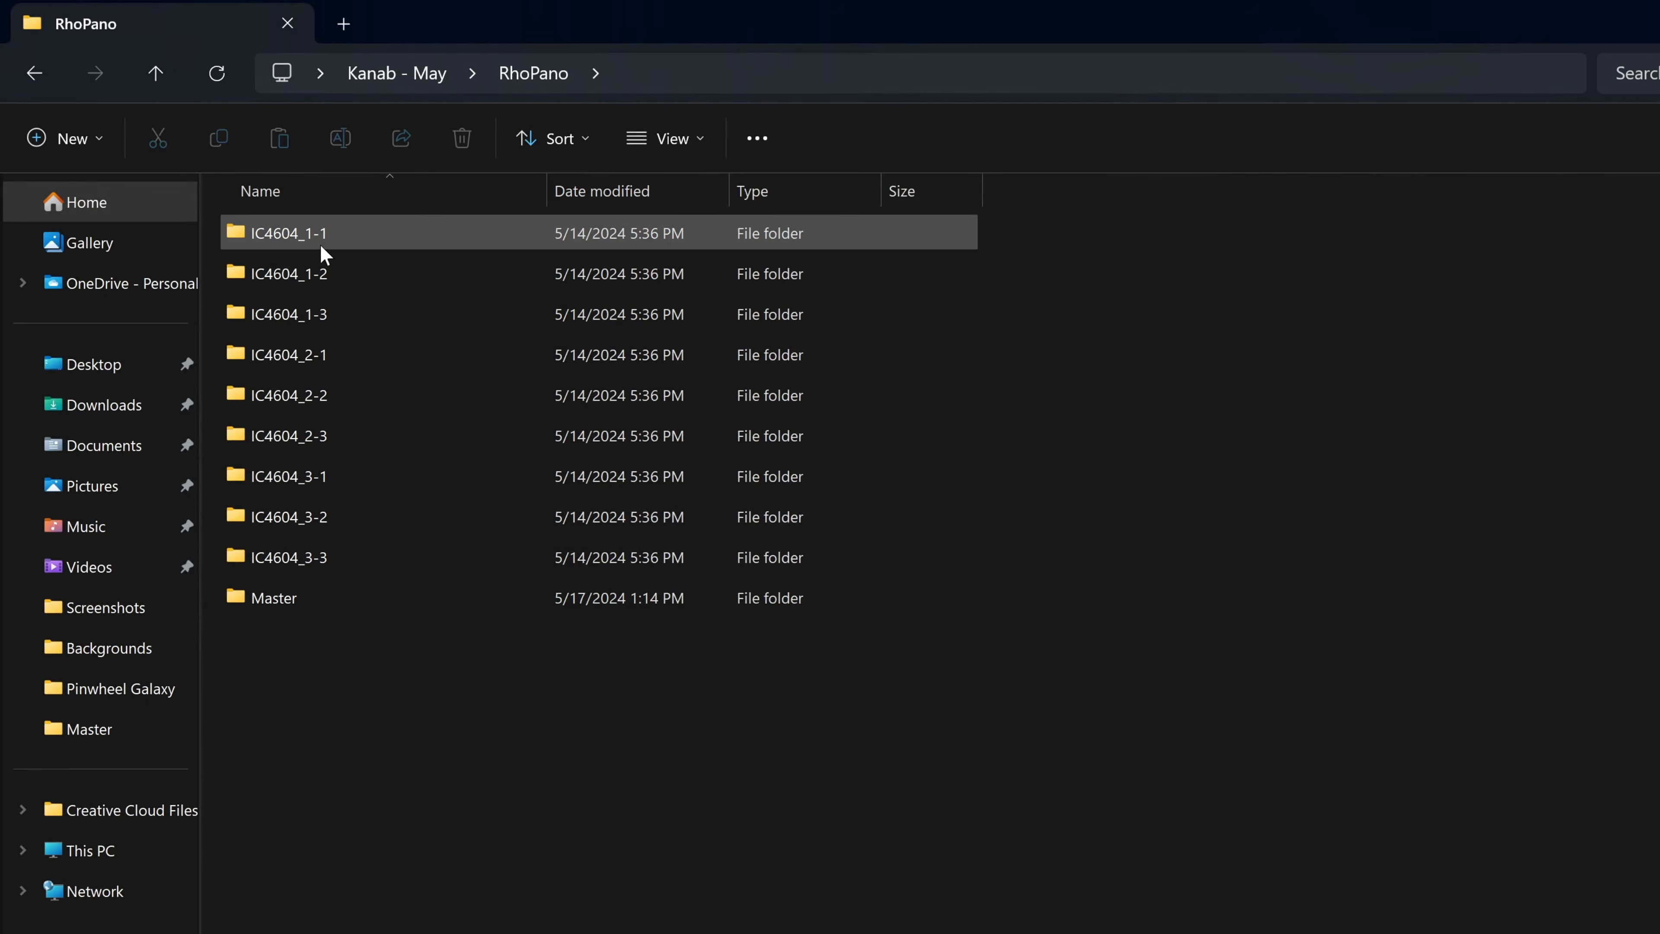
Step: Look through the IC4604_1-1 folder and its PixStack output folder in File Explorer
double_click(296, 233)
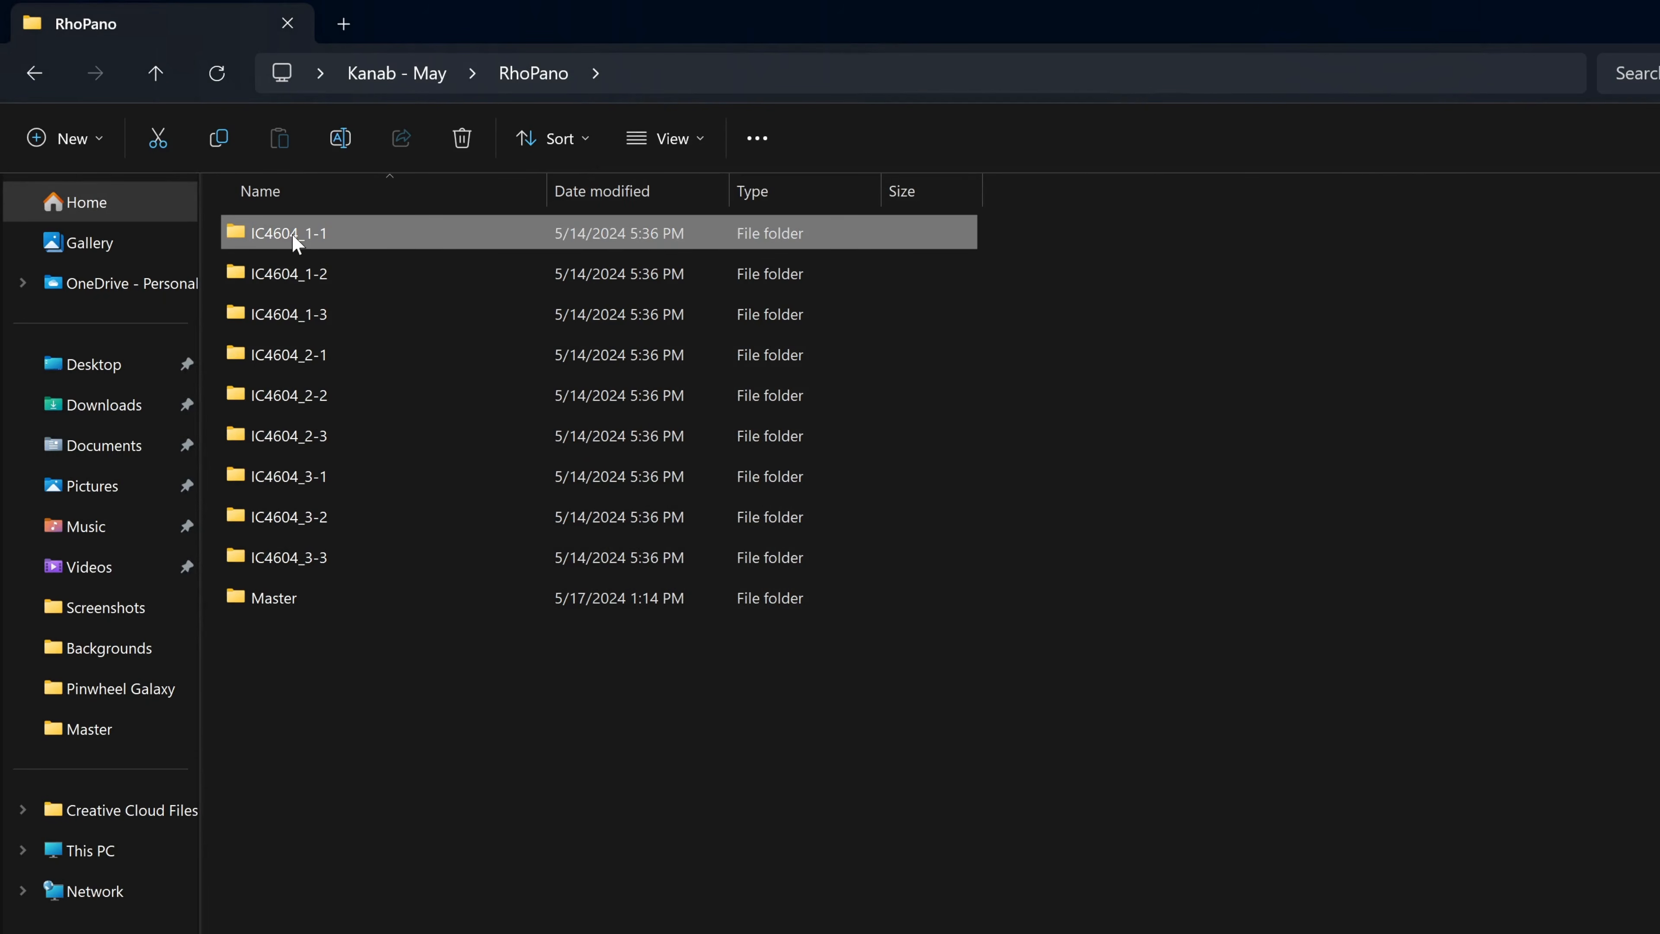
double_click(296, 233)
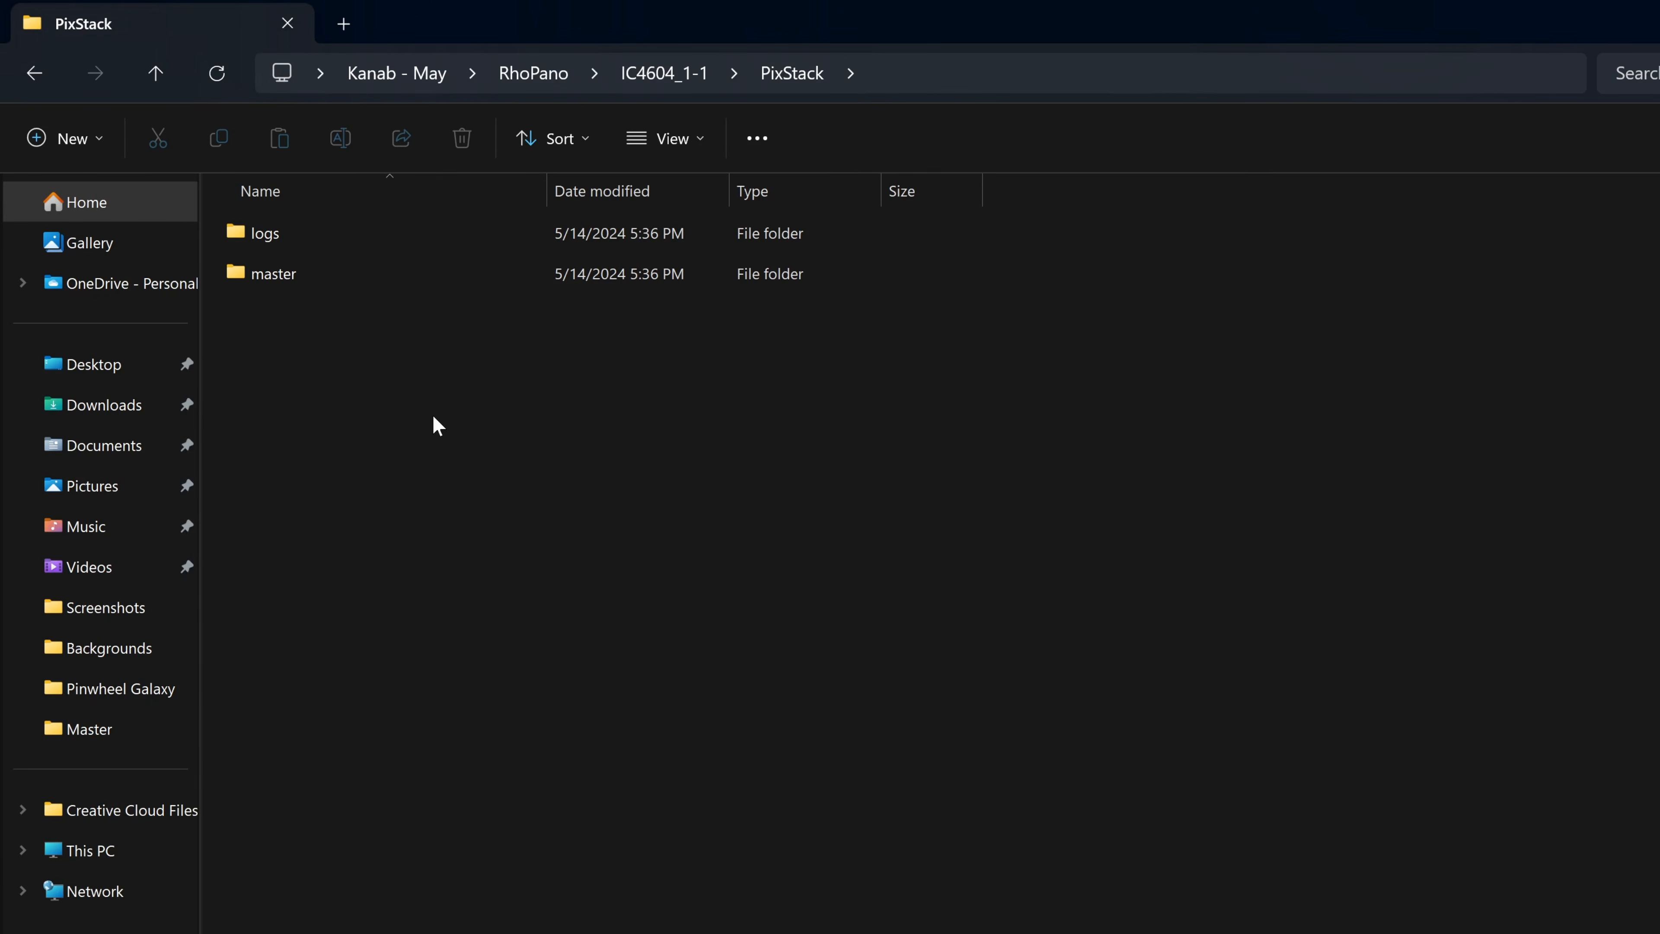
click(155, 73)
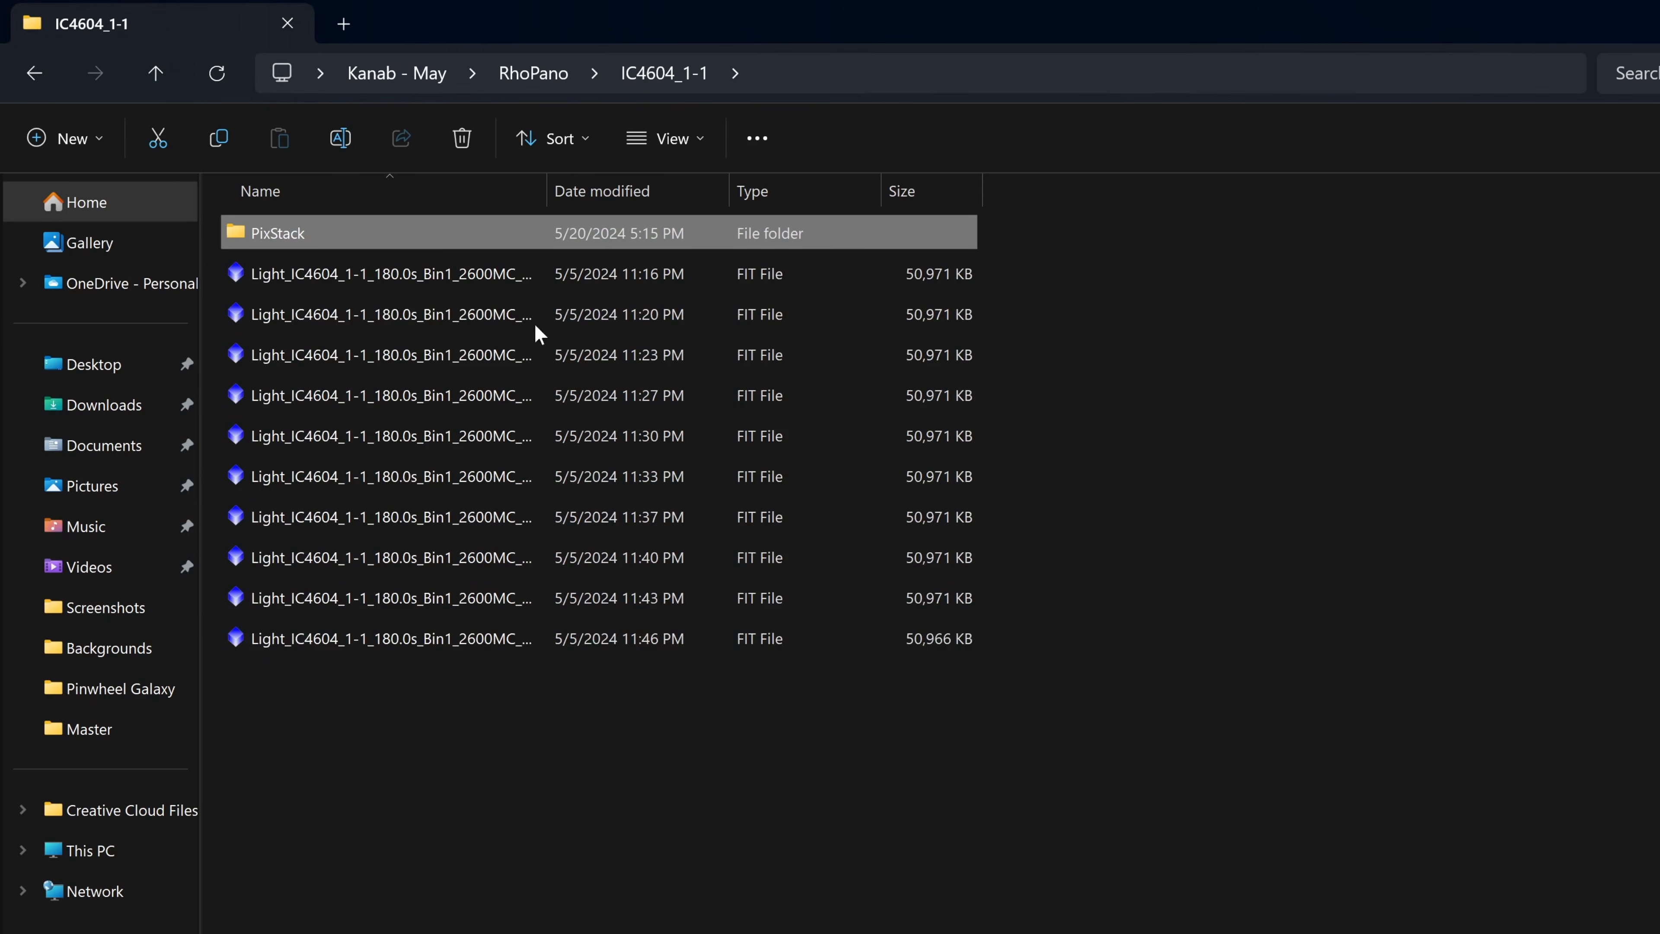
click(156, 73)
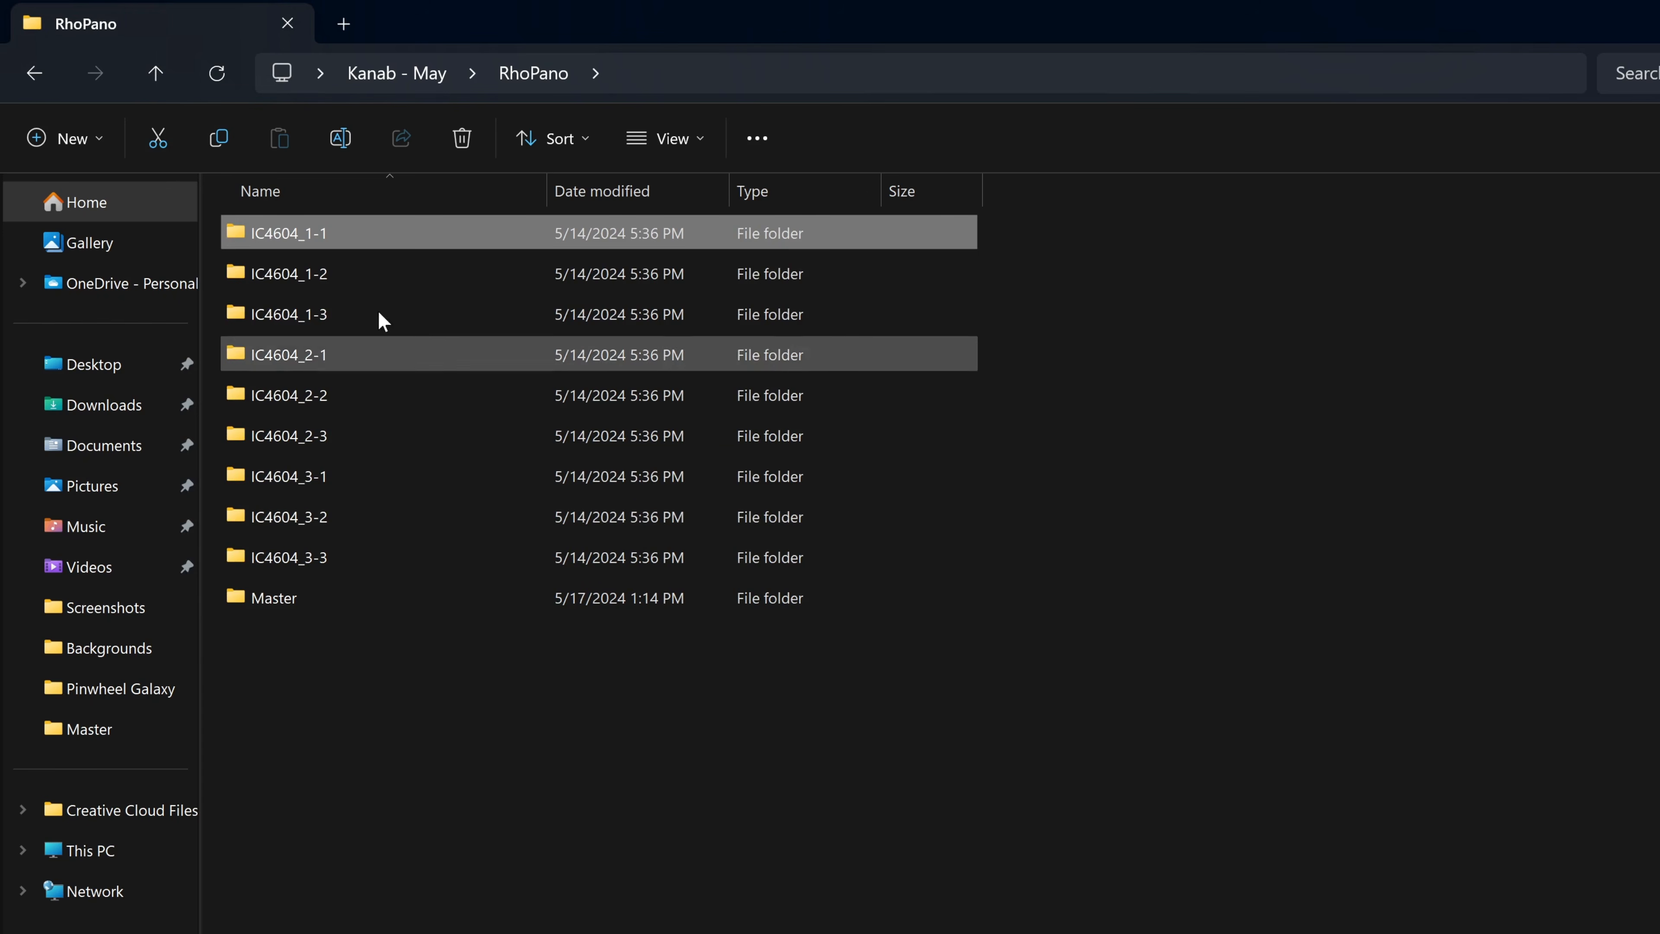
Step: Open the autocrop RGB master light XISF file from the IC4604_1-1 PixStack master folder in PixInsight
double_click(337, 242)
double_click(312, 233)
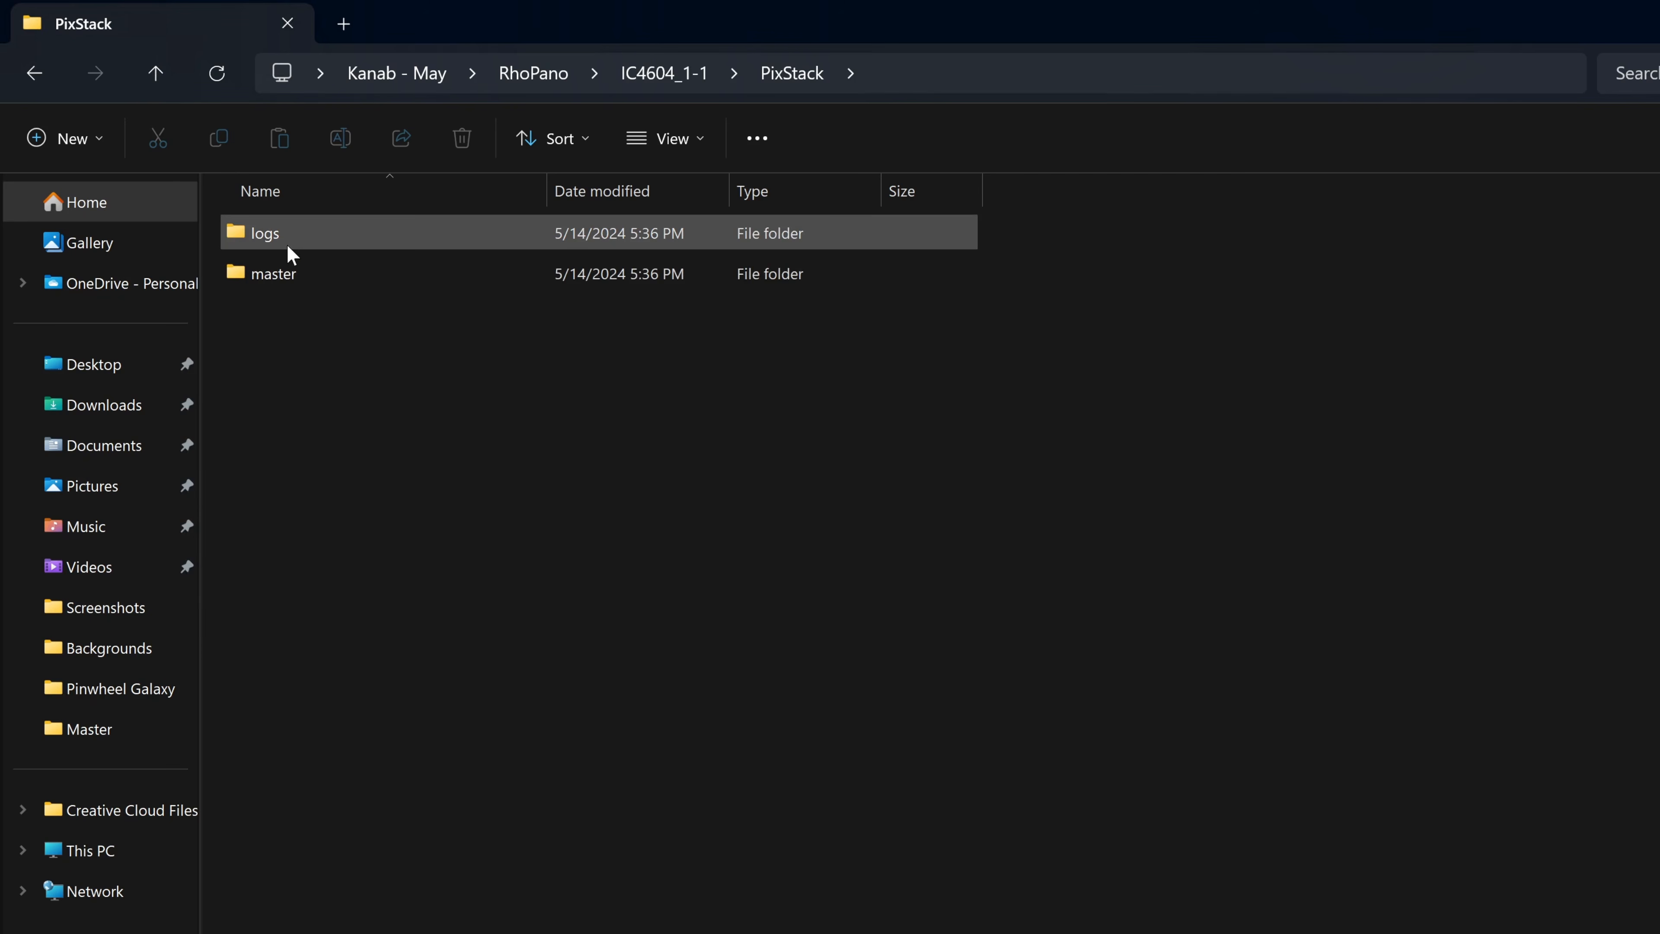
mouse_move(286, 243)
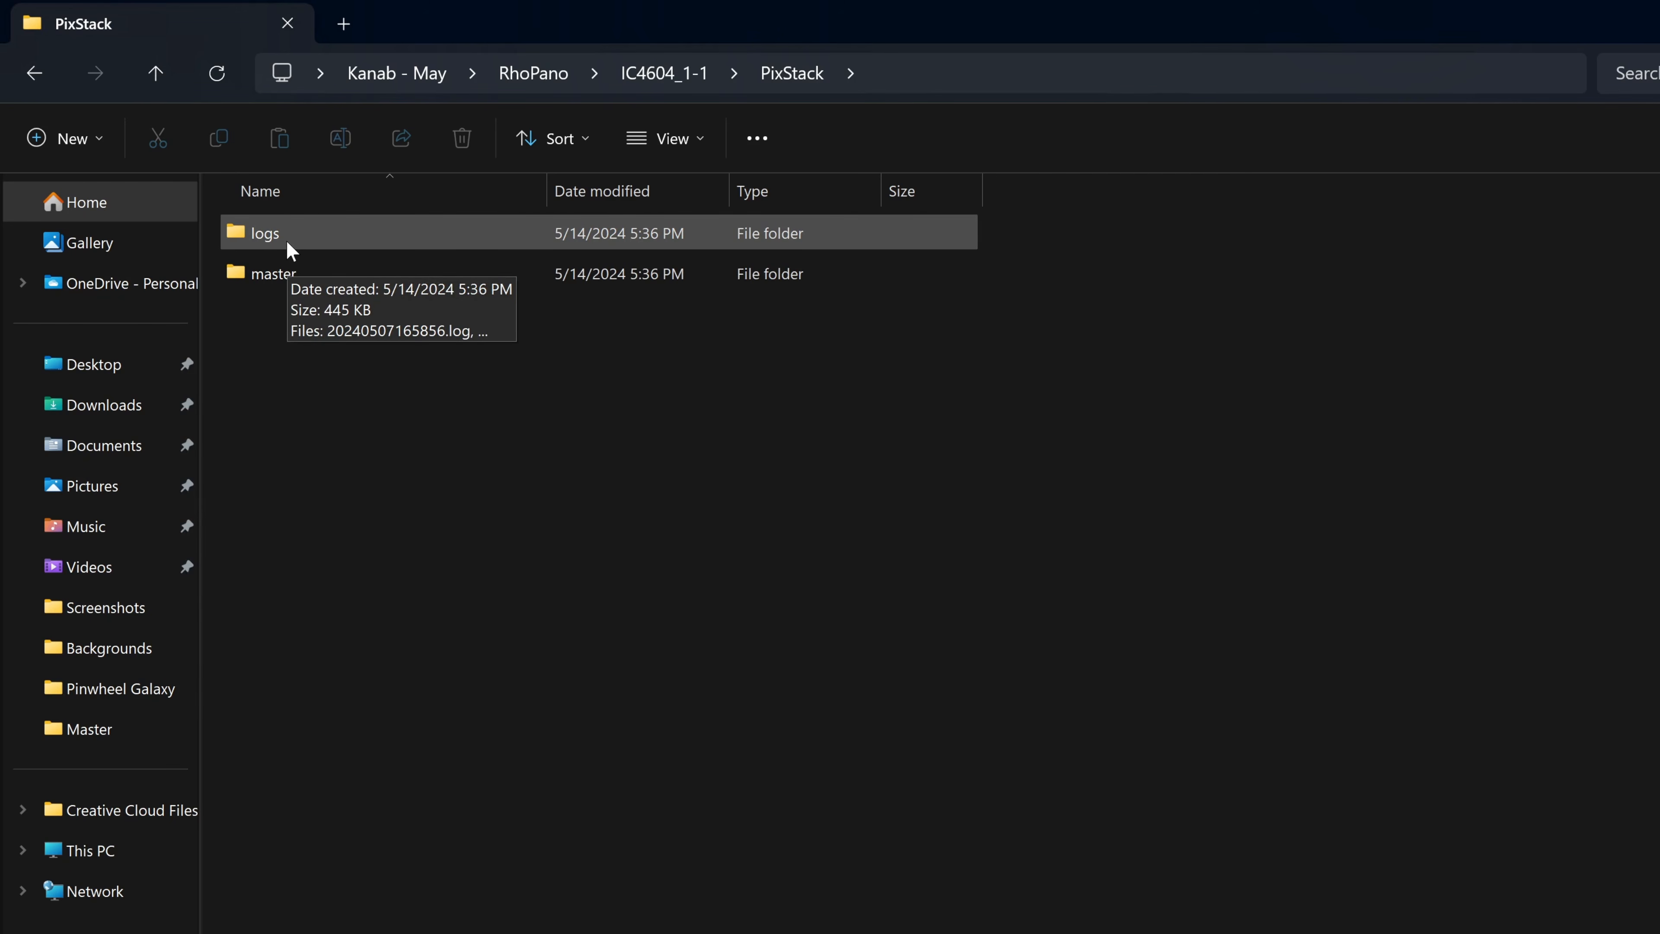
double_click(303, 272)
drag(551, 192, 1008, 192)
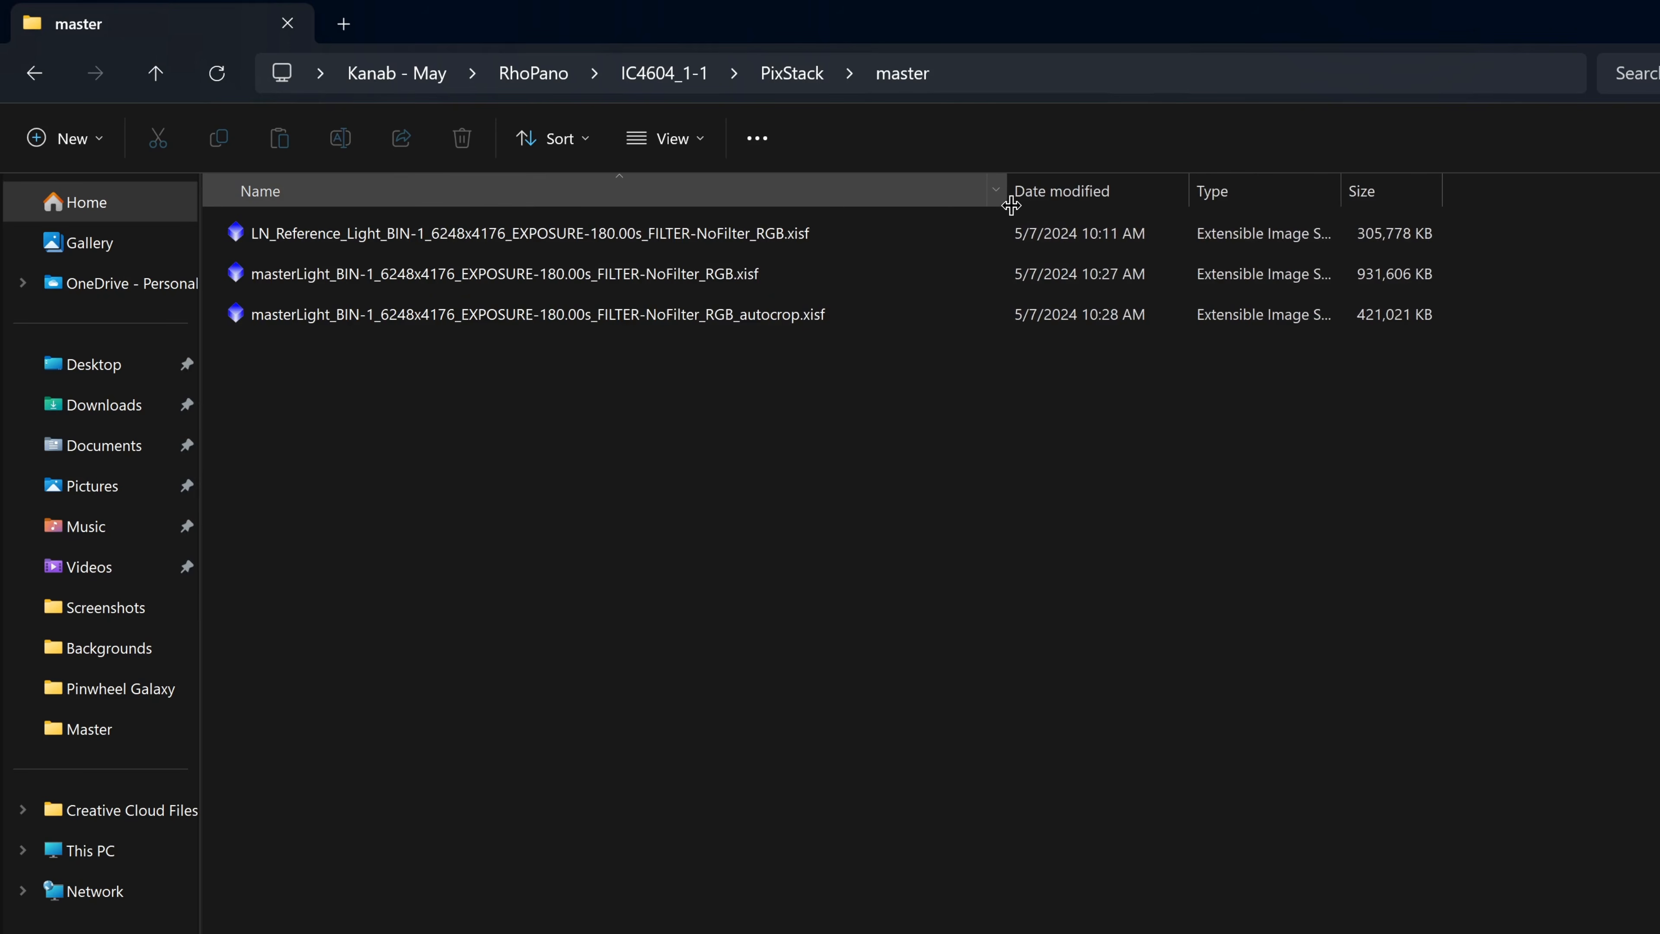
mouse_move(768, 319)
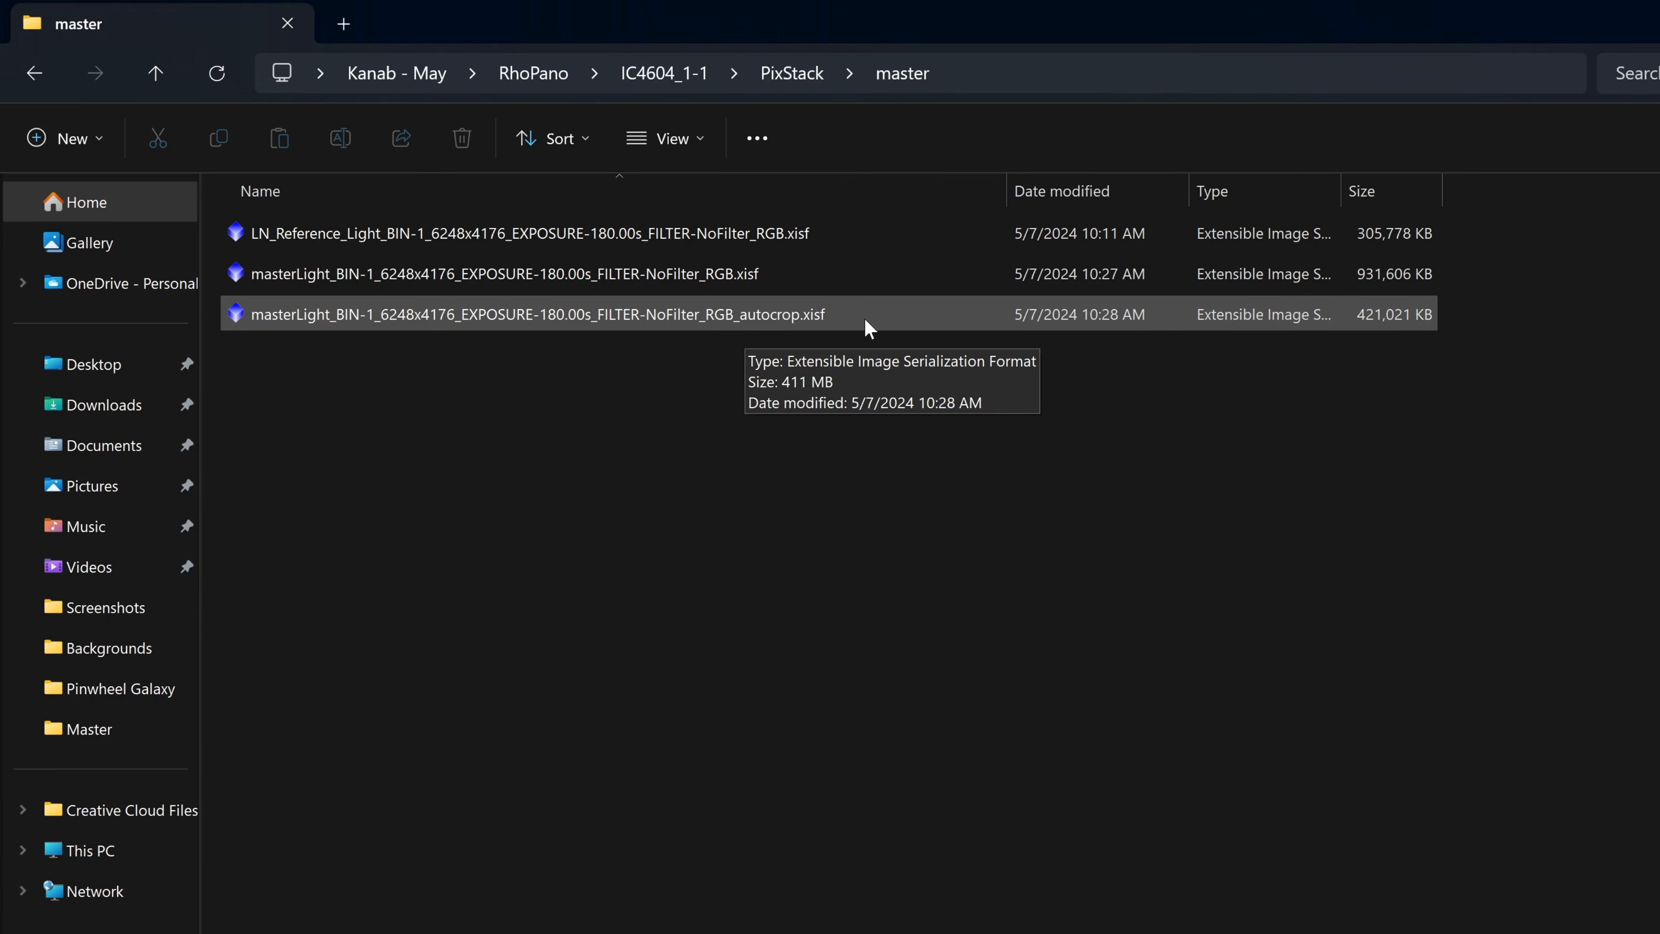
double_click(801, 320)
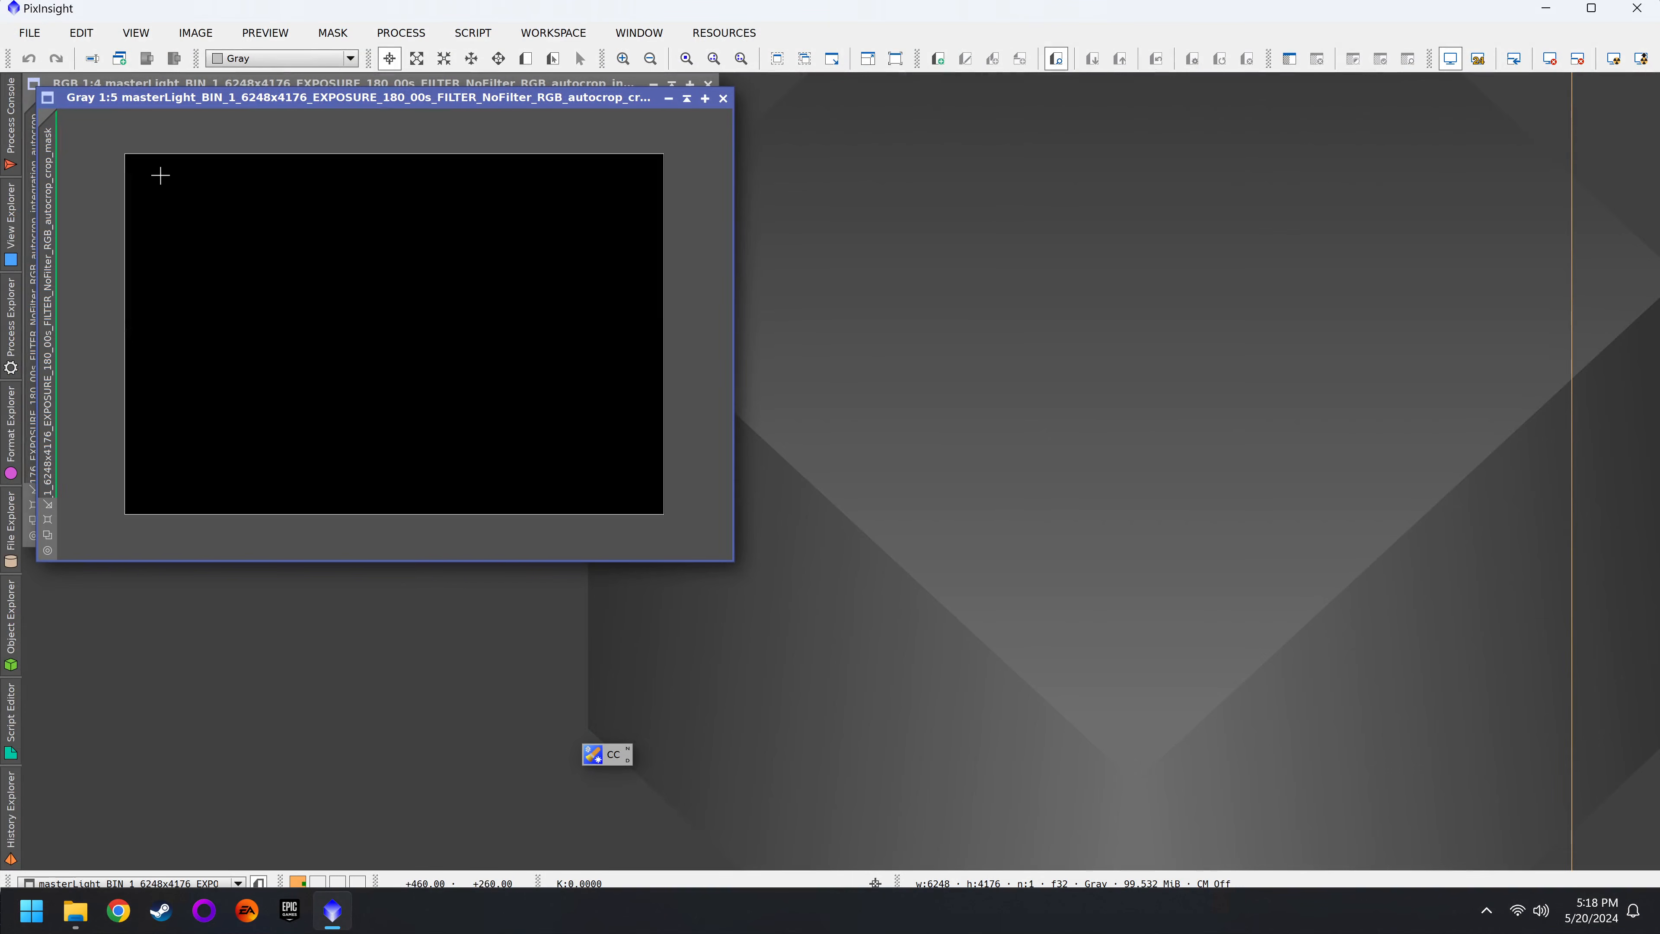
Step: Close the grayscale crop mask image and auto-stretch the IC4604_1-1 RGB master light
scroll(610, 390, up, 1)
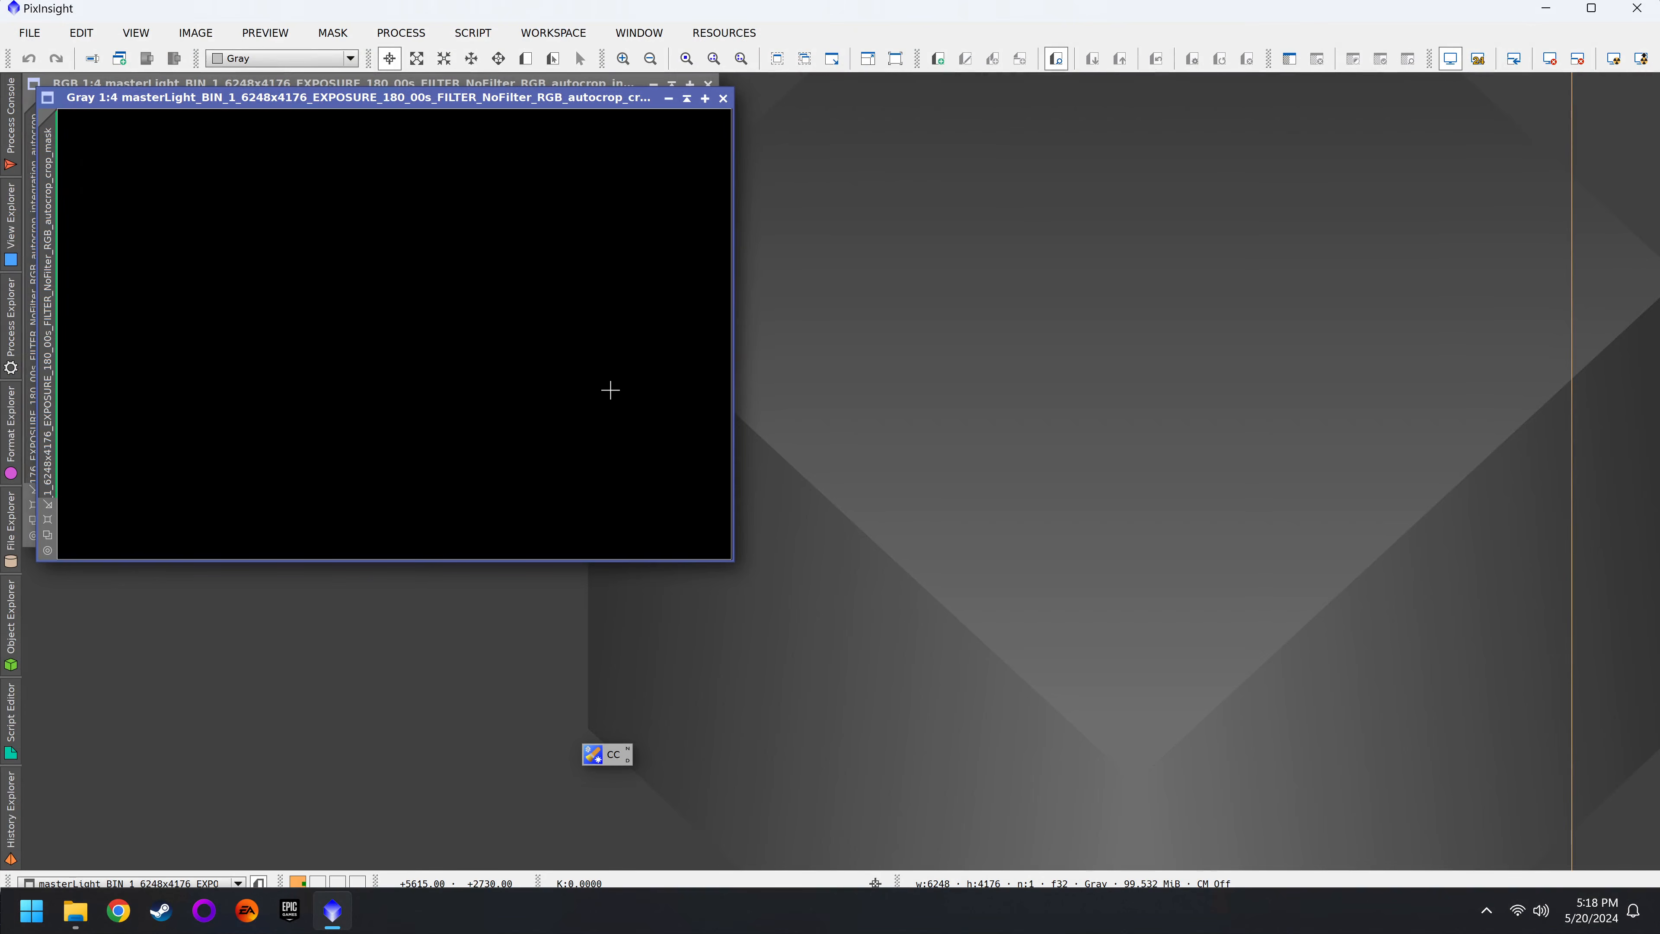
scroll(610, 390, down, 1)
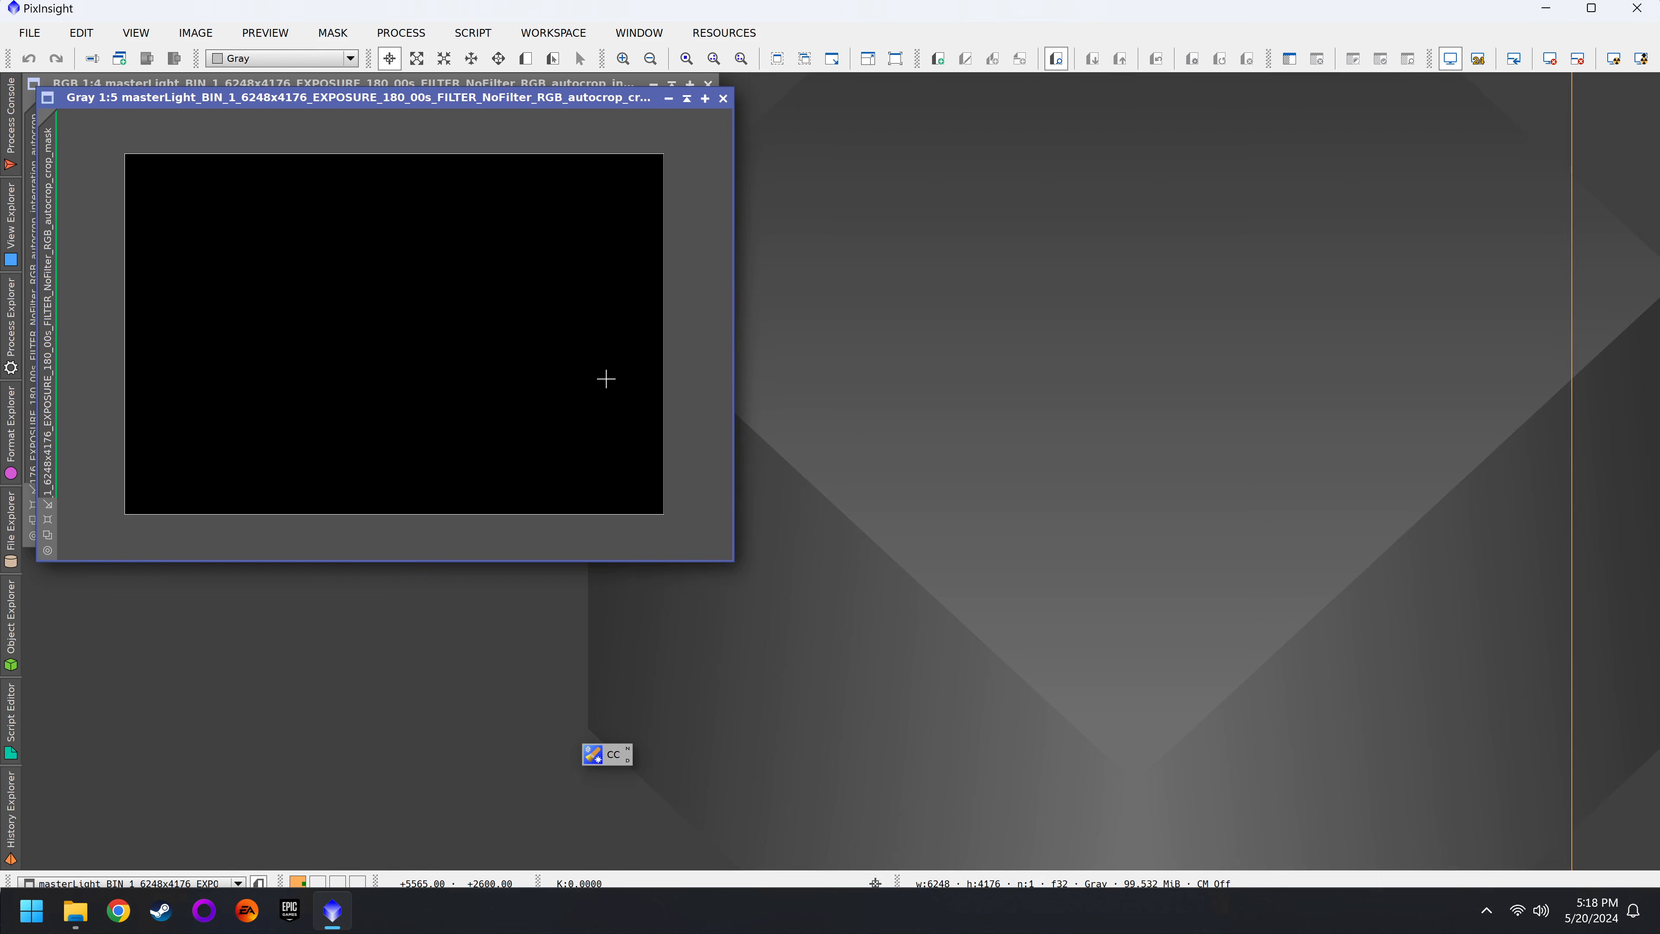
click(722, 98)
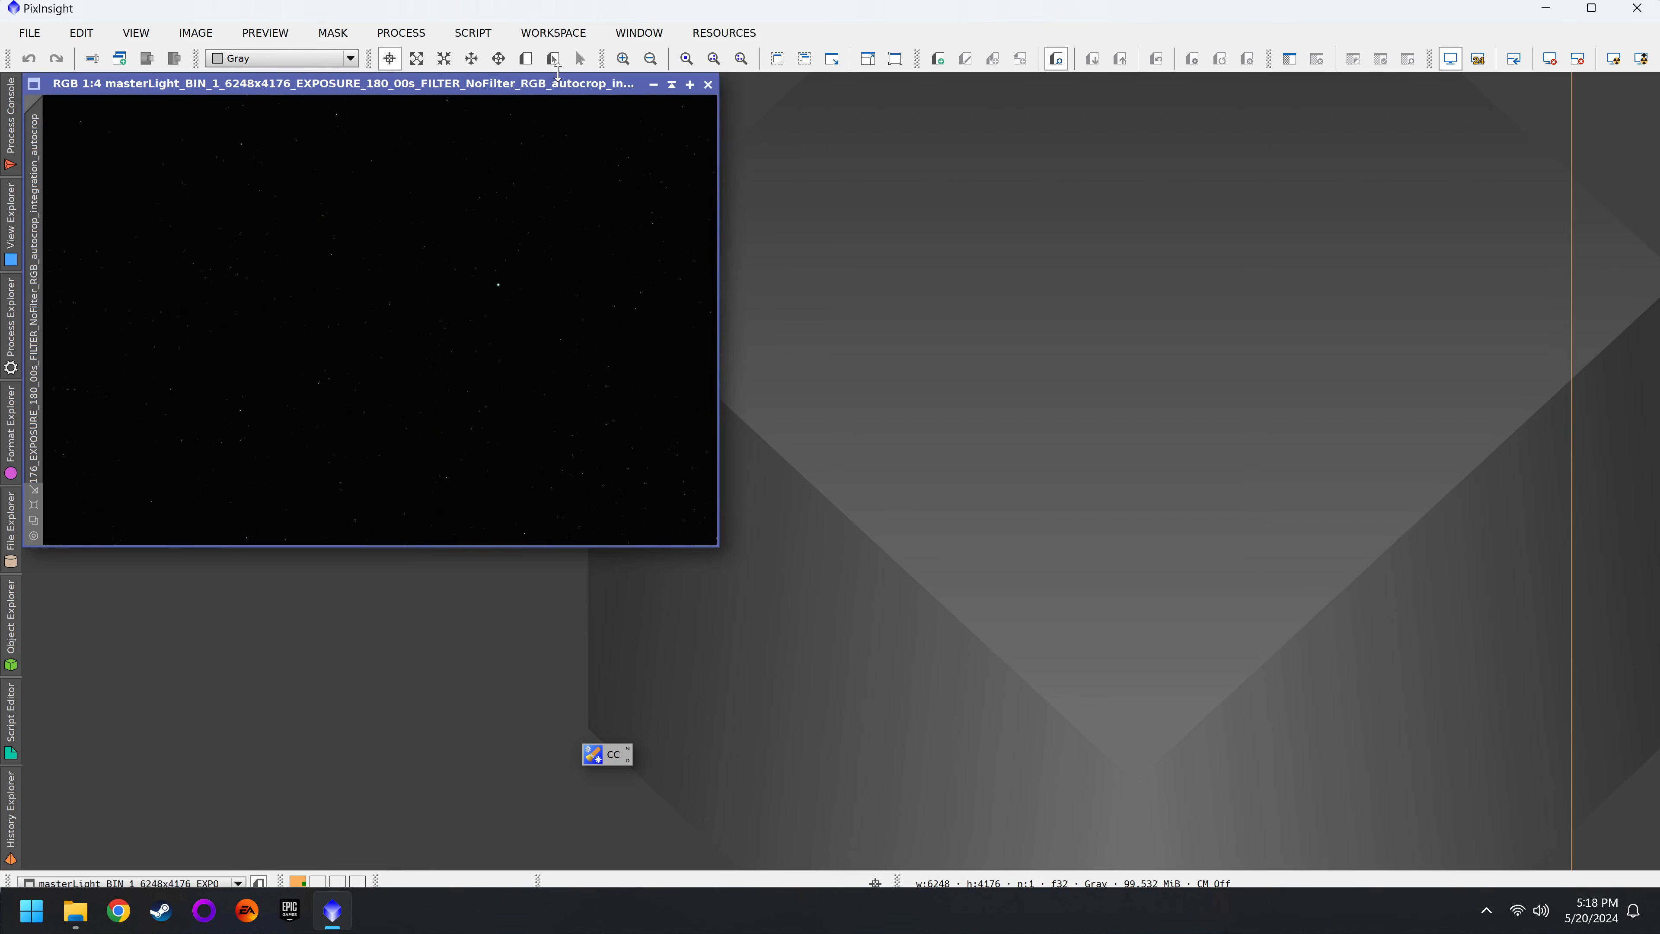
key(ctrl+a)
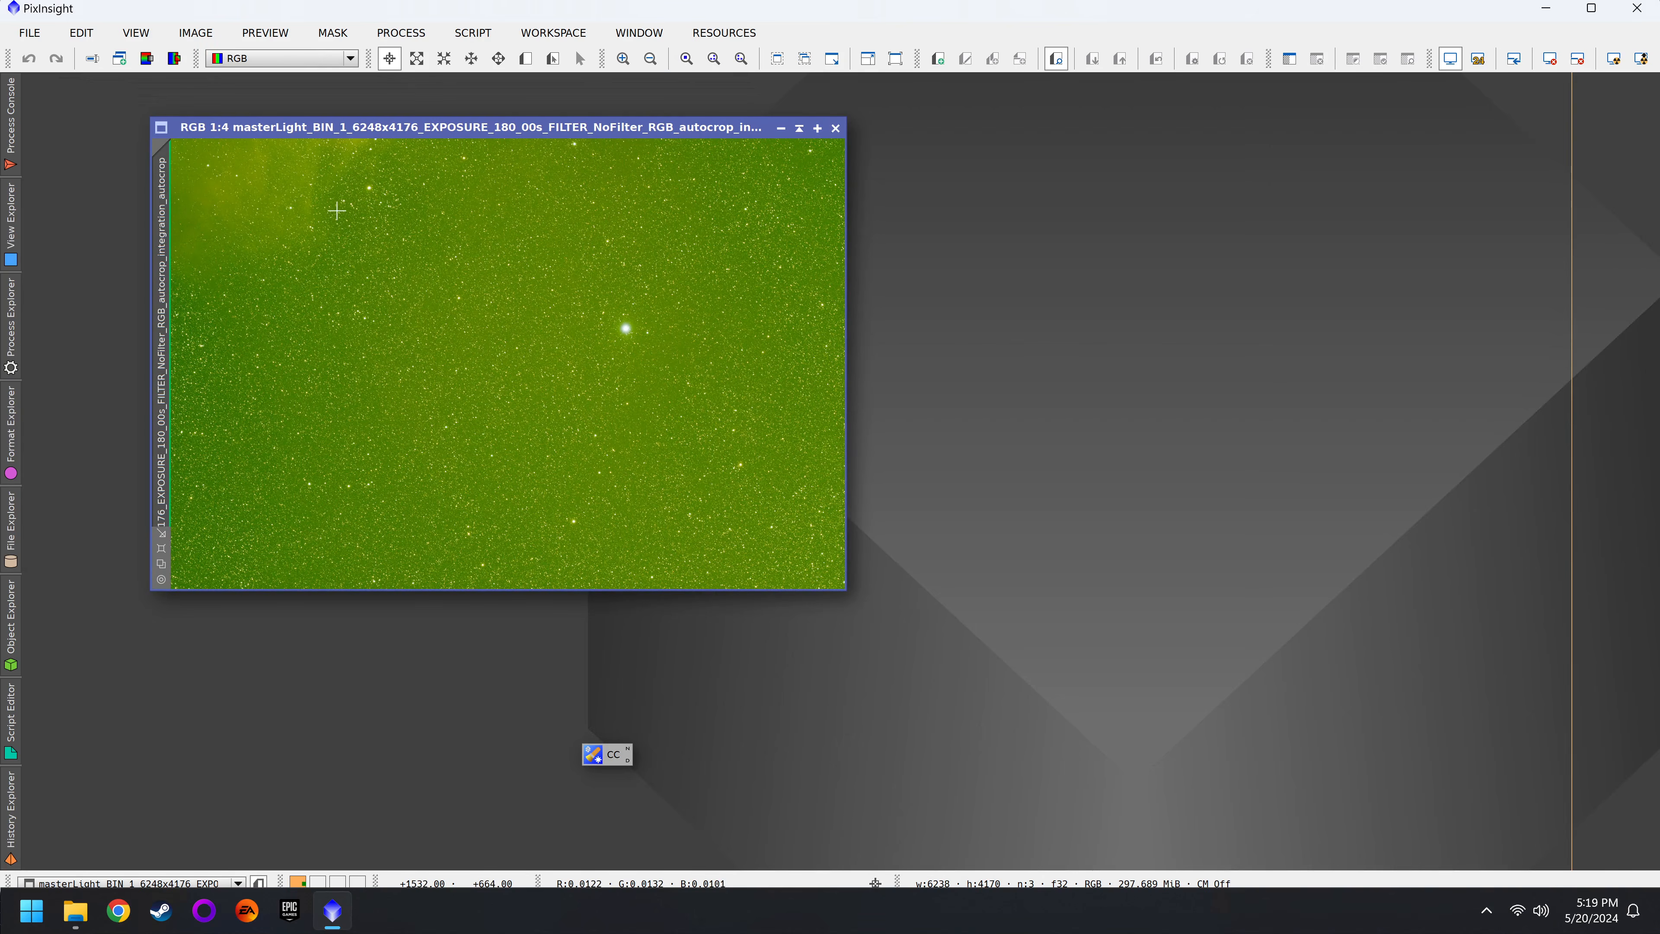
Step: Open the autocrop RGB master light from the master folder in IC4604_1-2's PixStack folder
click(4, 334)
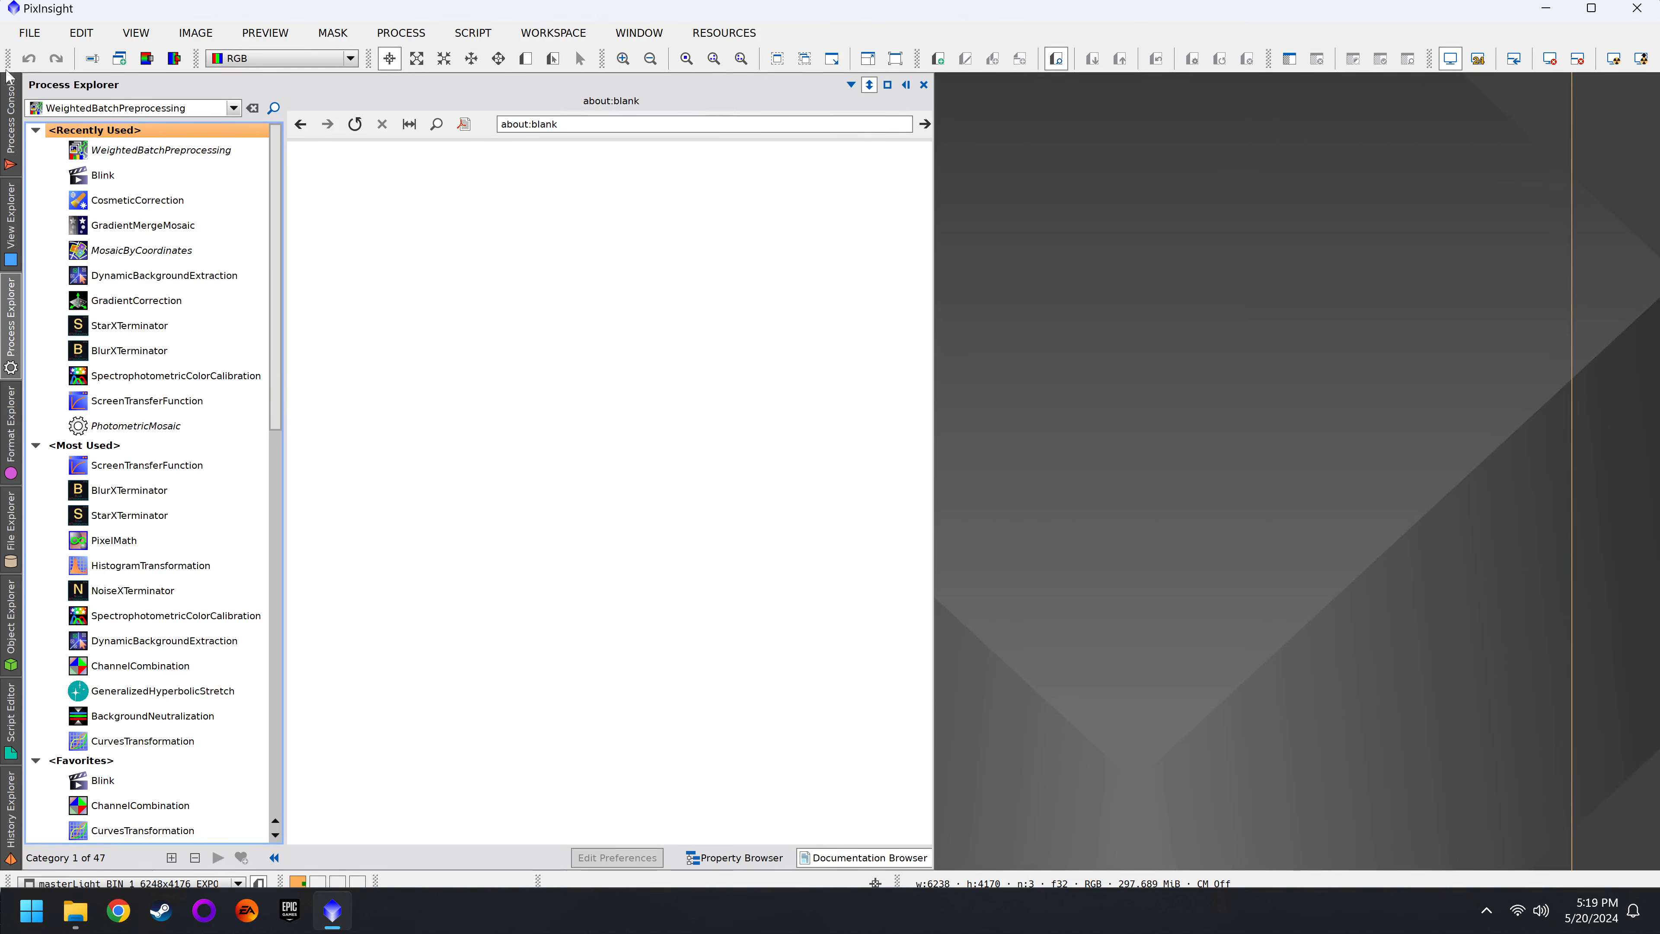
click(27, 34)
click(65, 59)
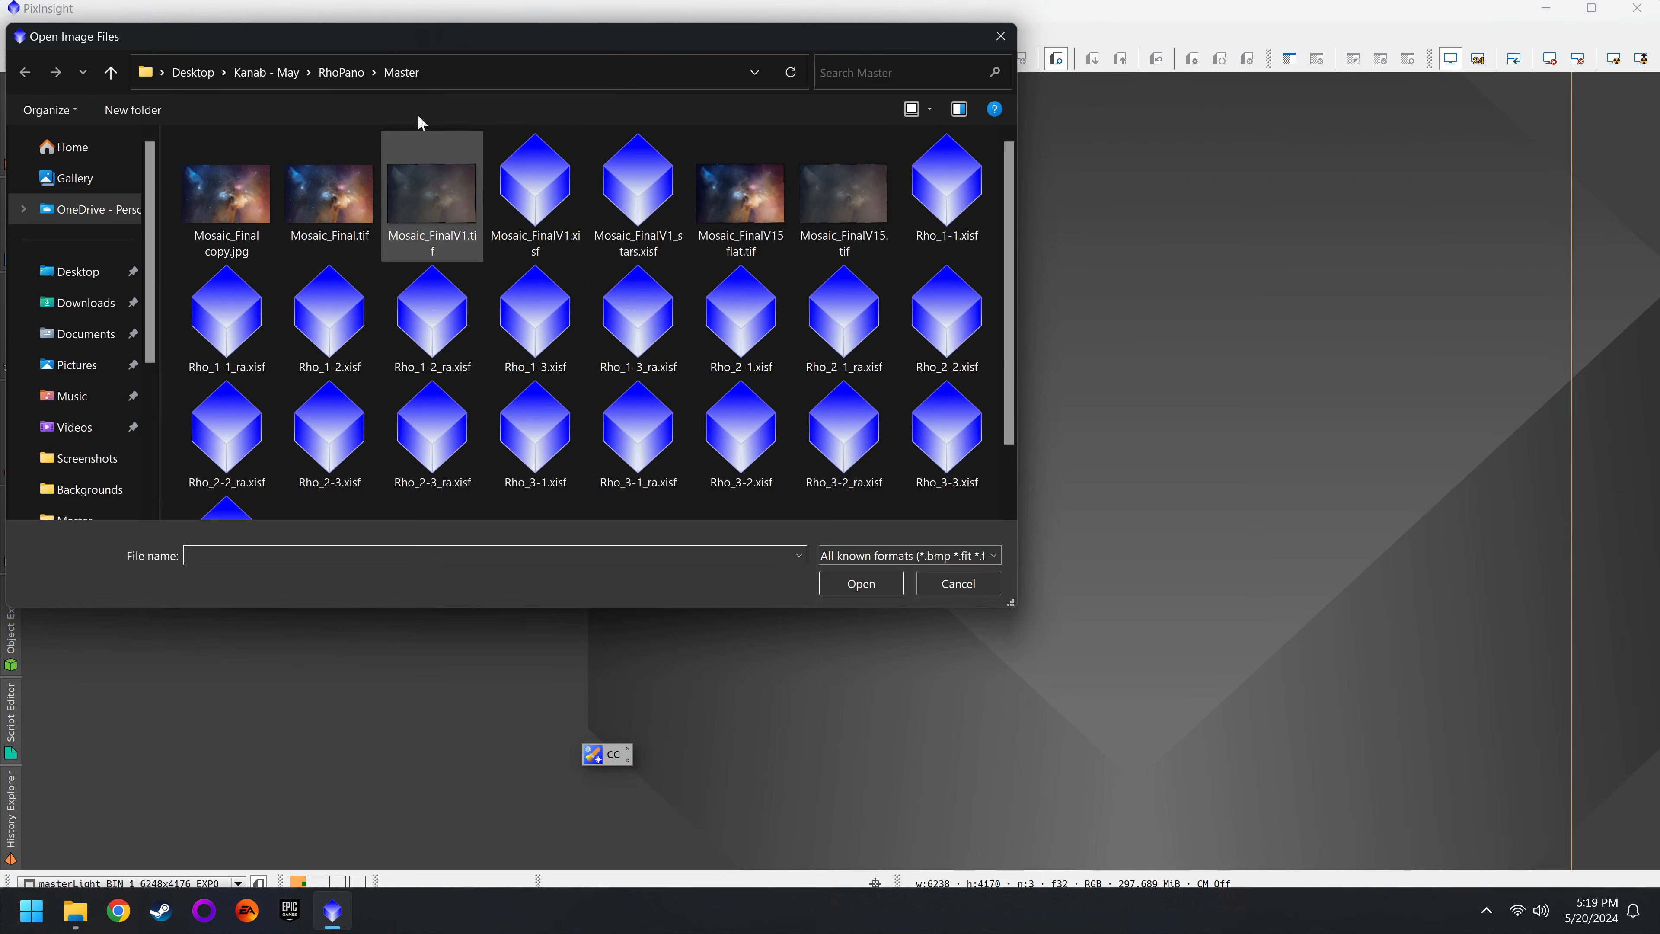
click(335, 71)
double_click(308, 199)
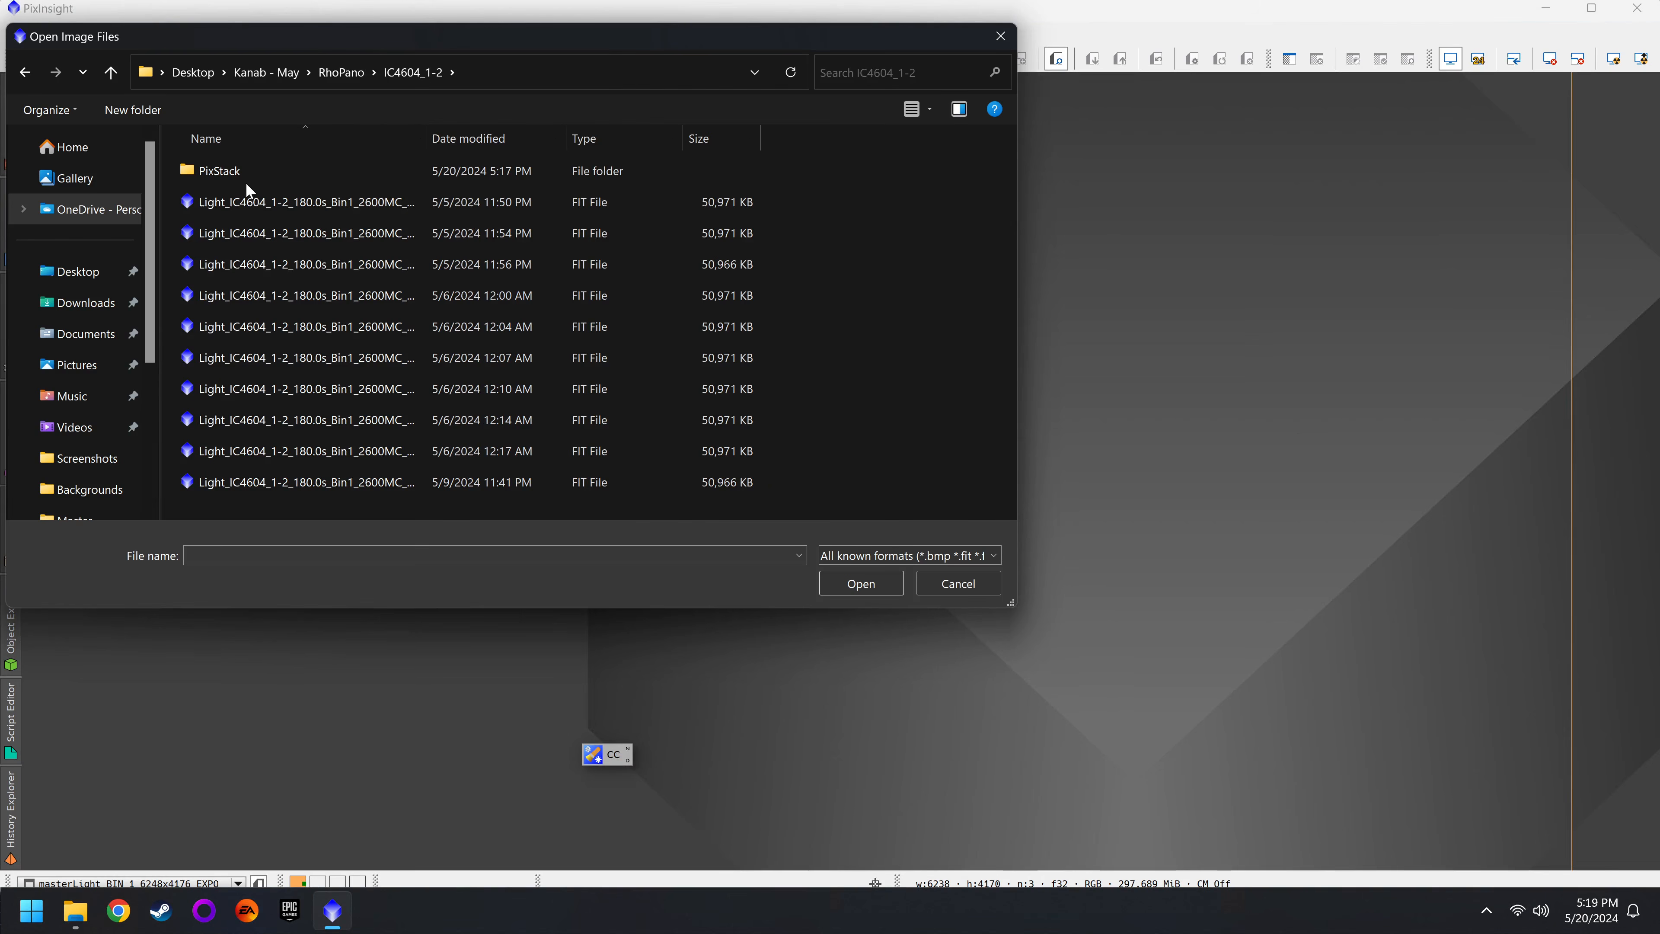
double_click(245, 182)
double_click(301, 197)
double_click(294, 197)
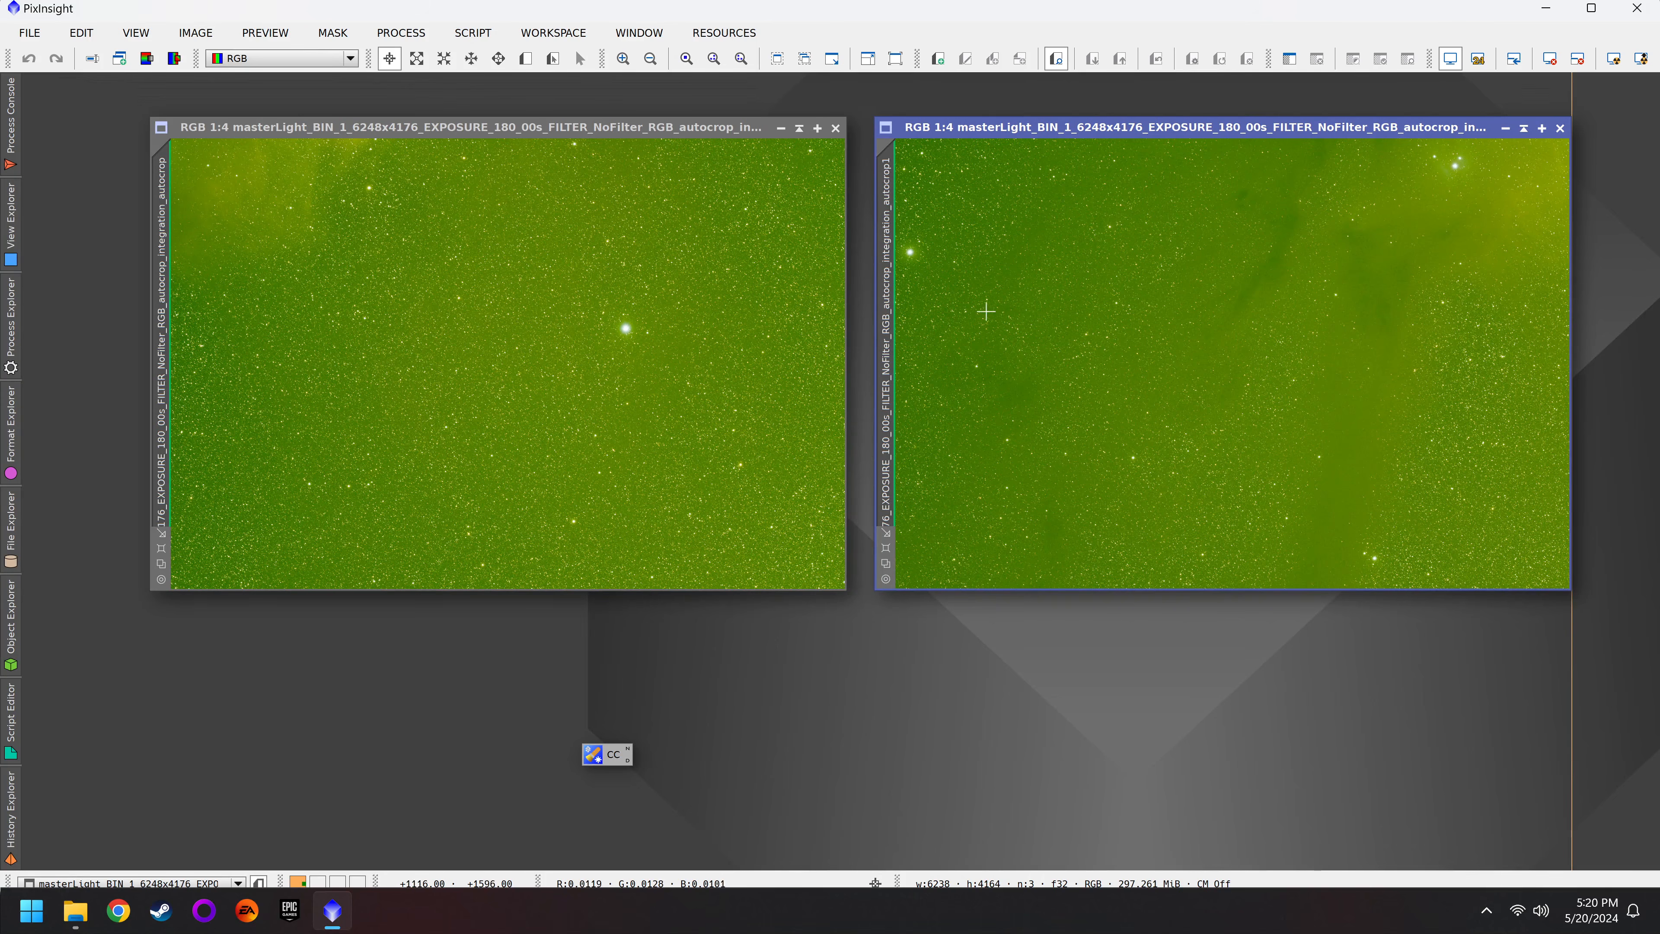
Step: Apply SpectrophotometricColorCalibration to the IC4604_1-1 master light, and make the IC4604_1-2 image active
click(9, 363)
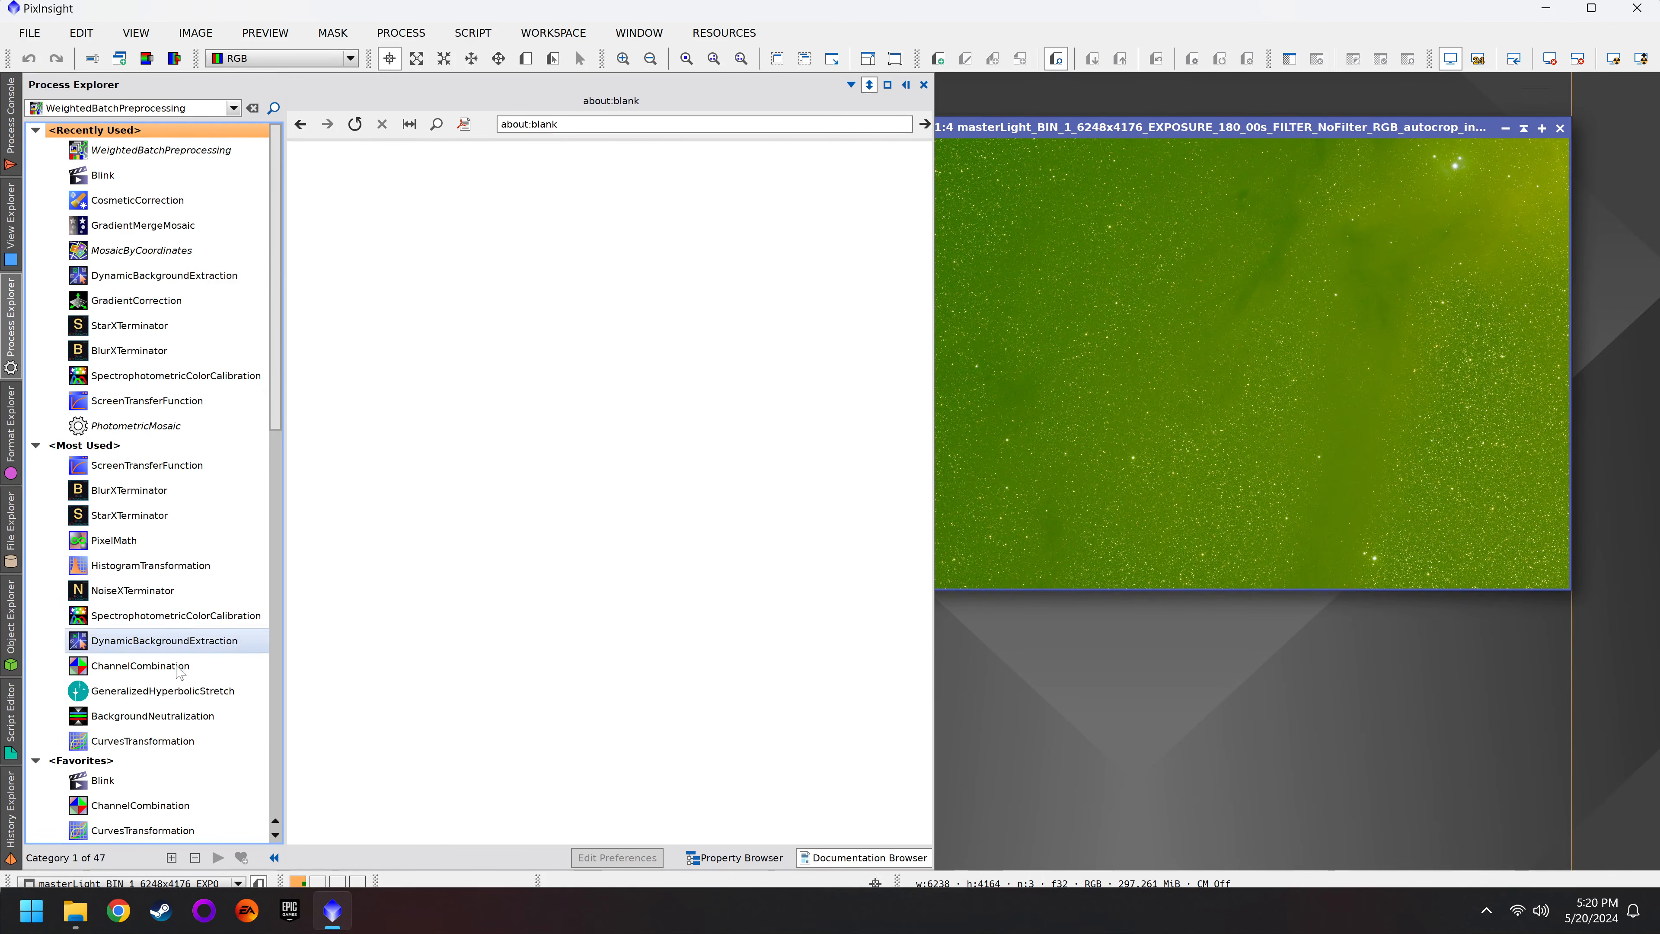
drag(185, 617, 187, 622)
double_click(186, 621)
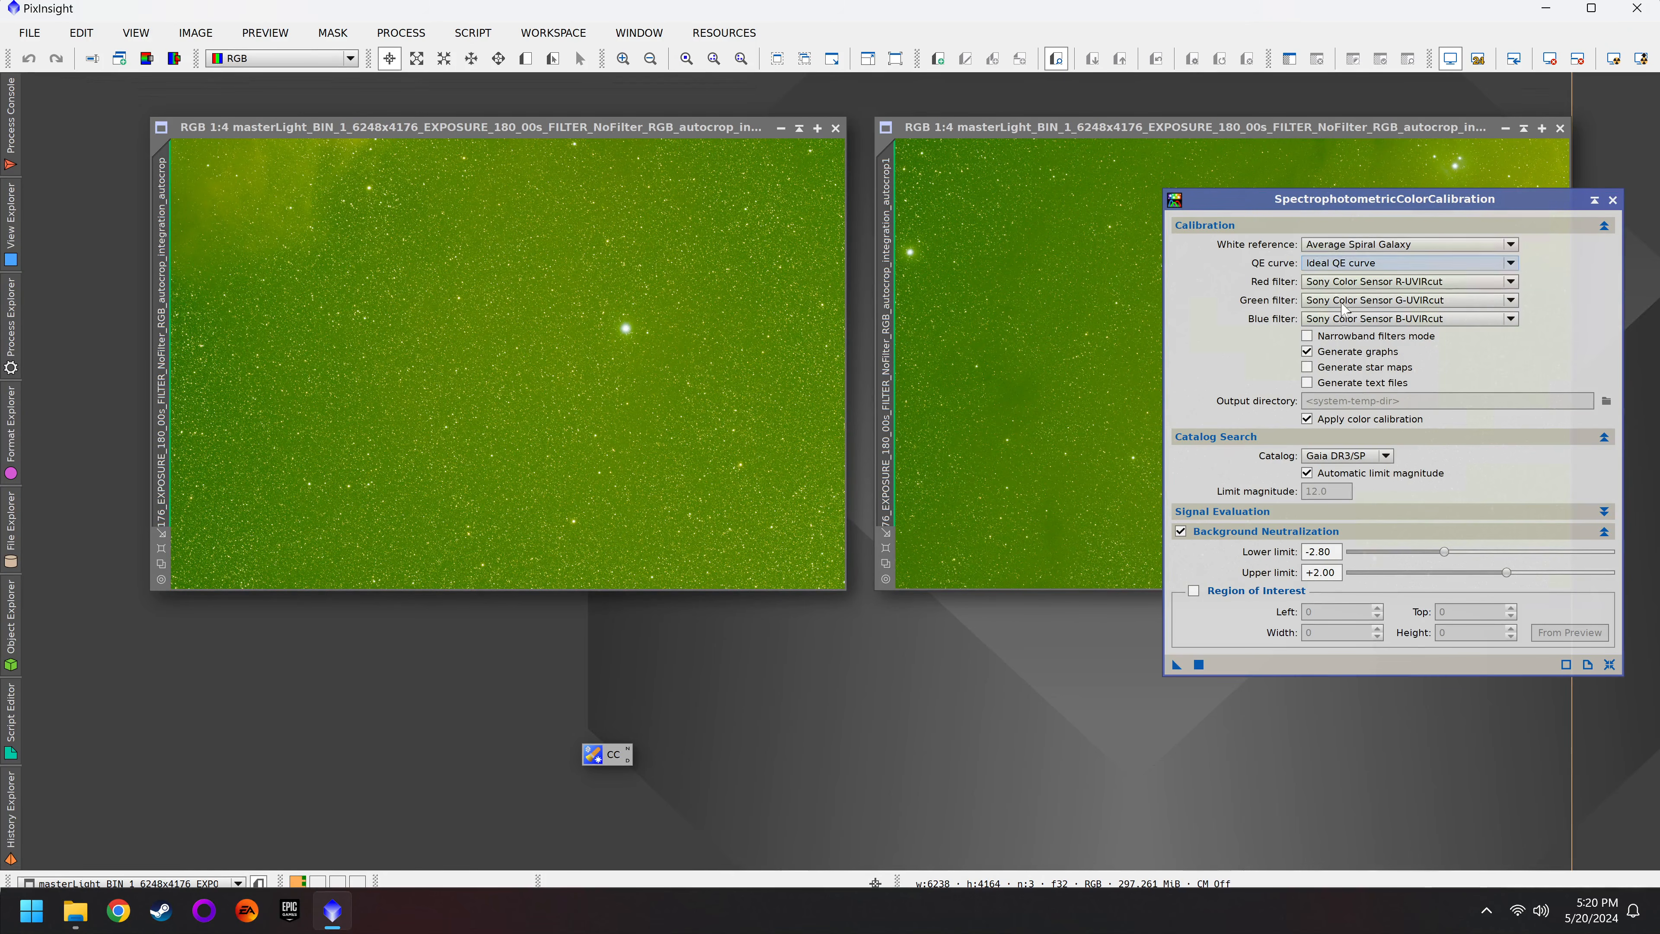
drag(1176, 664, 682, 434)
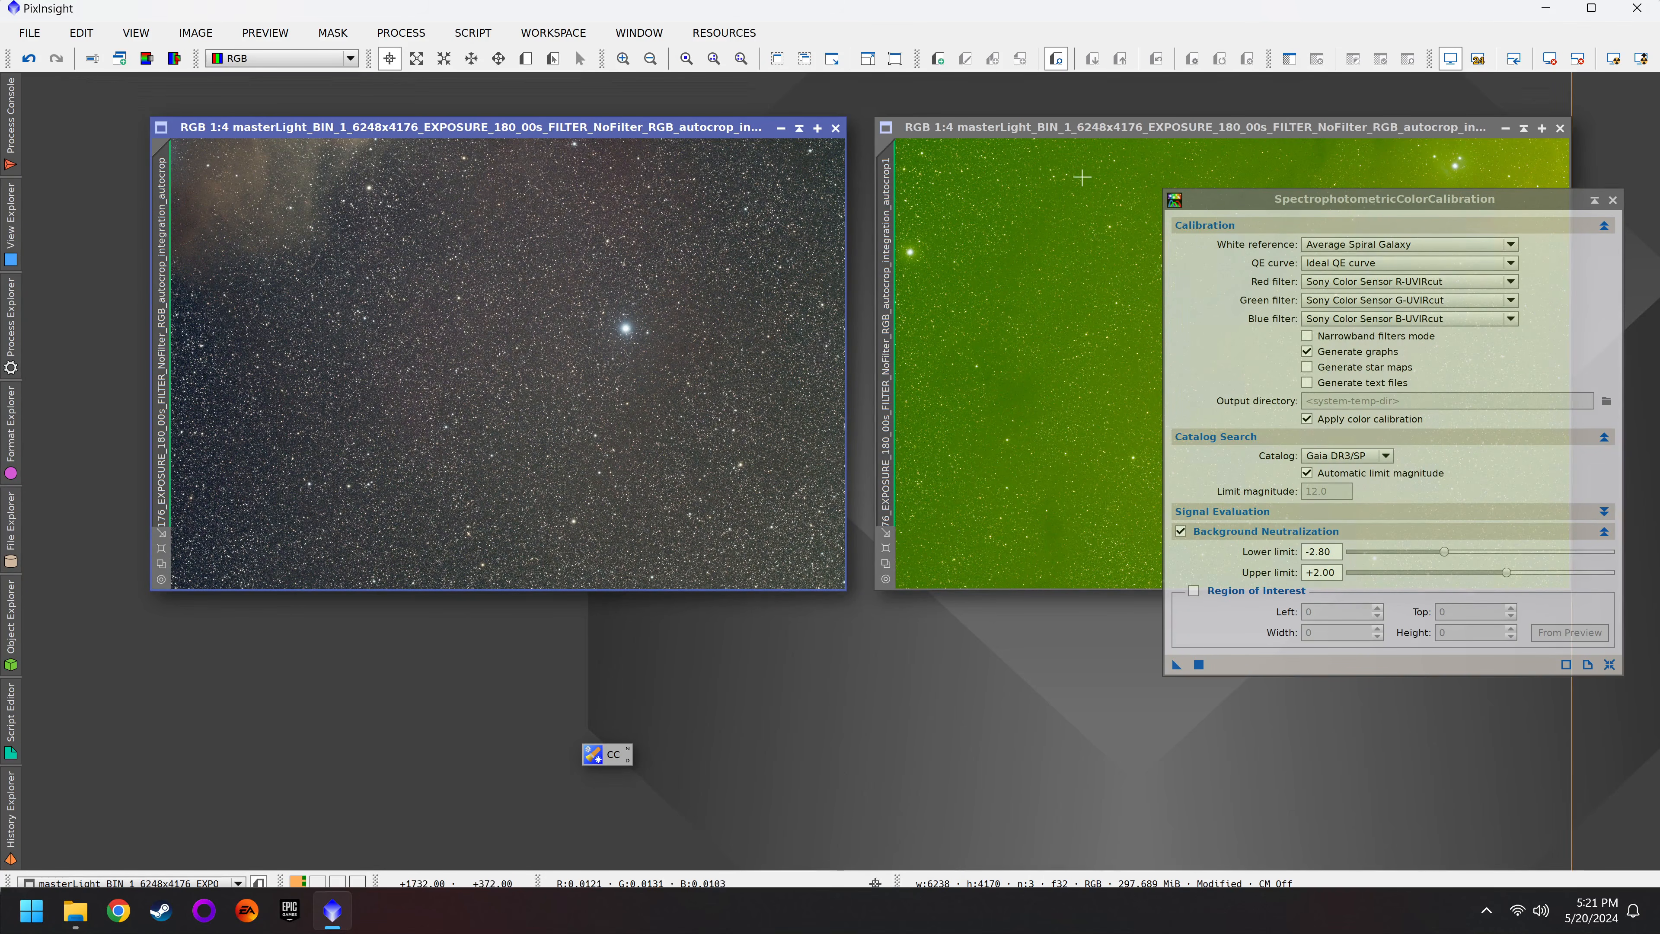
click(1055, 203)
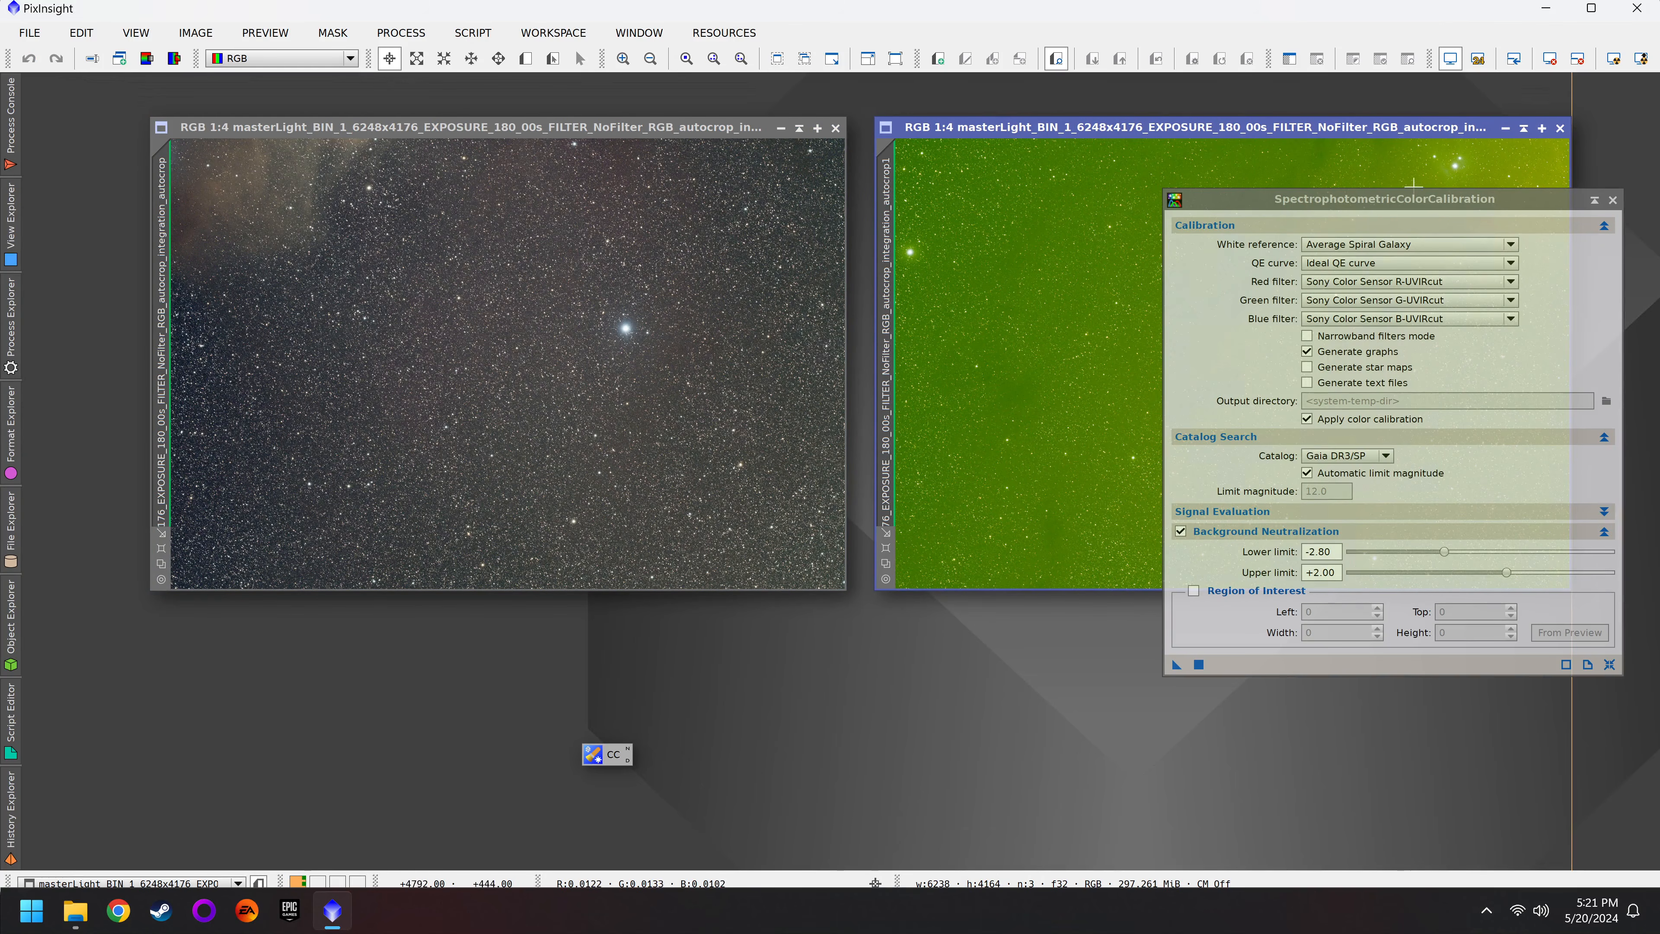
Step: Close the uncalibrated green IC4604_1-2 master light and the SpectrophotometricColorCalibration process, keeping the calibrated IC4604_1-1 image open
click(1560, 131)
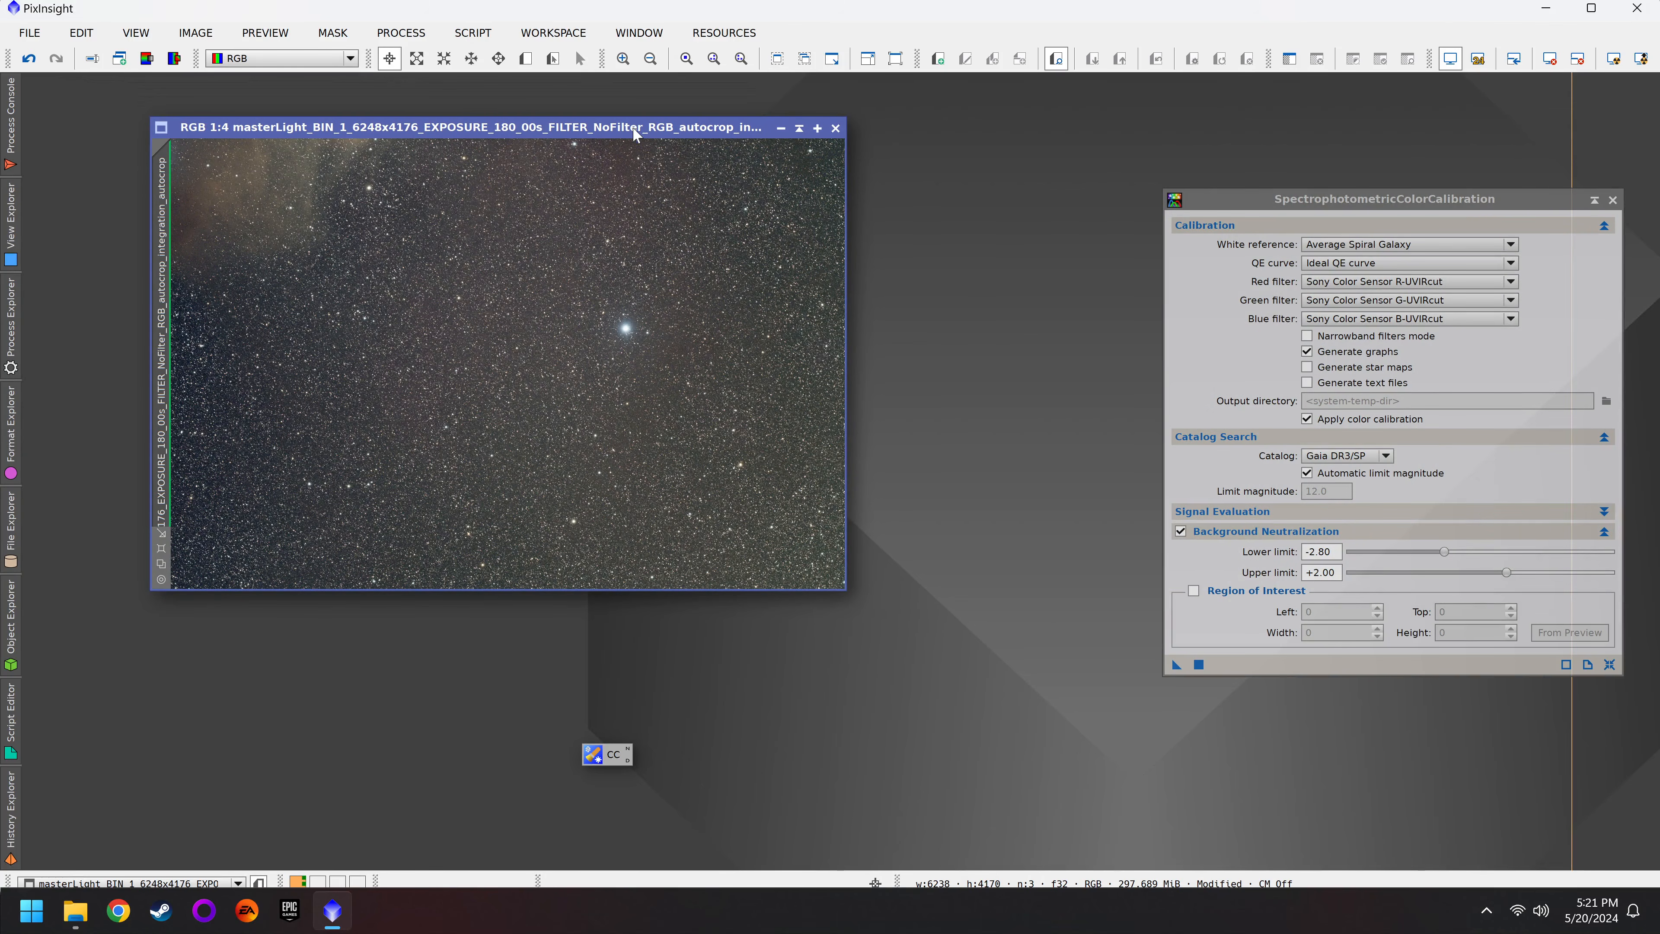
drag(625, 129, 713, 147)
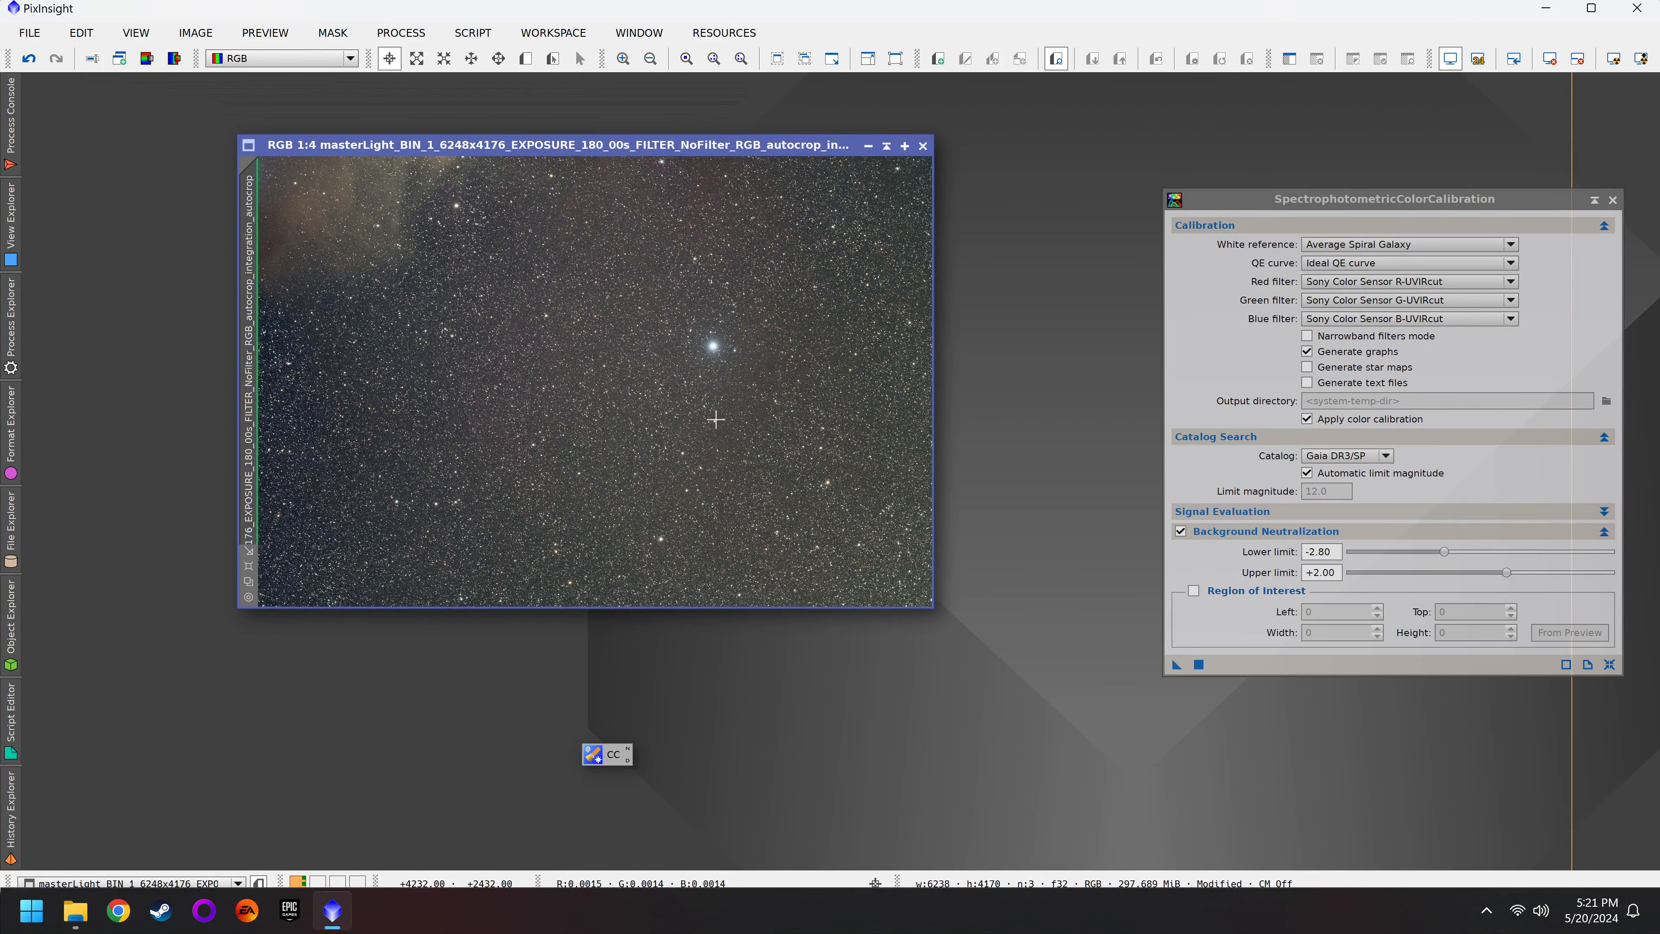
click(1408, 222)
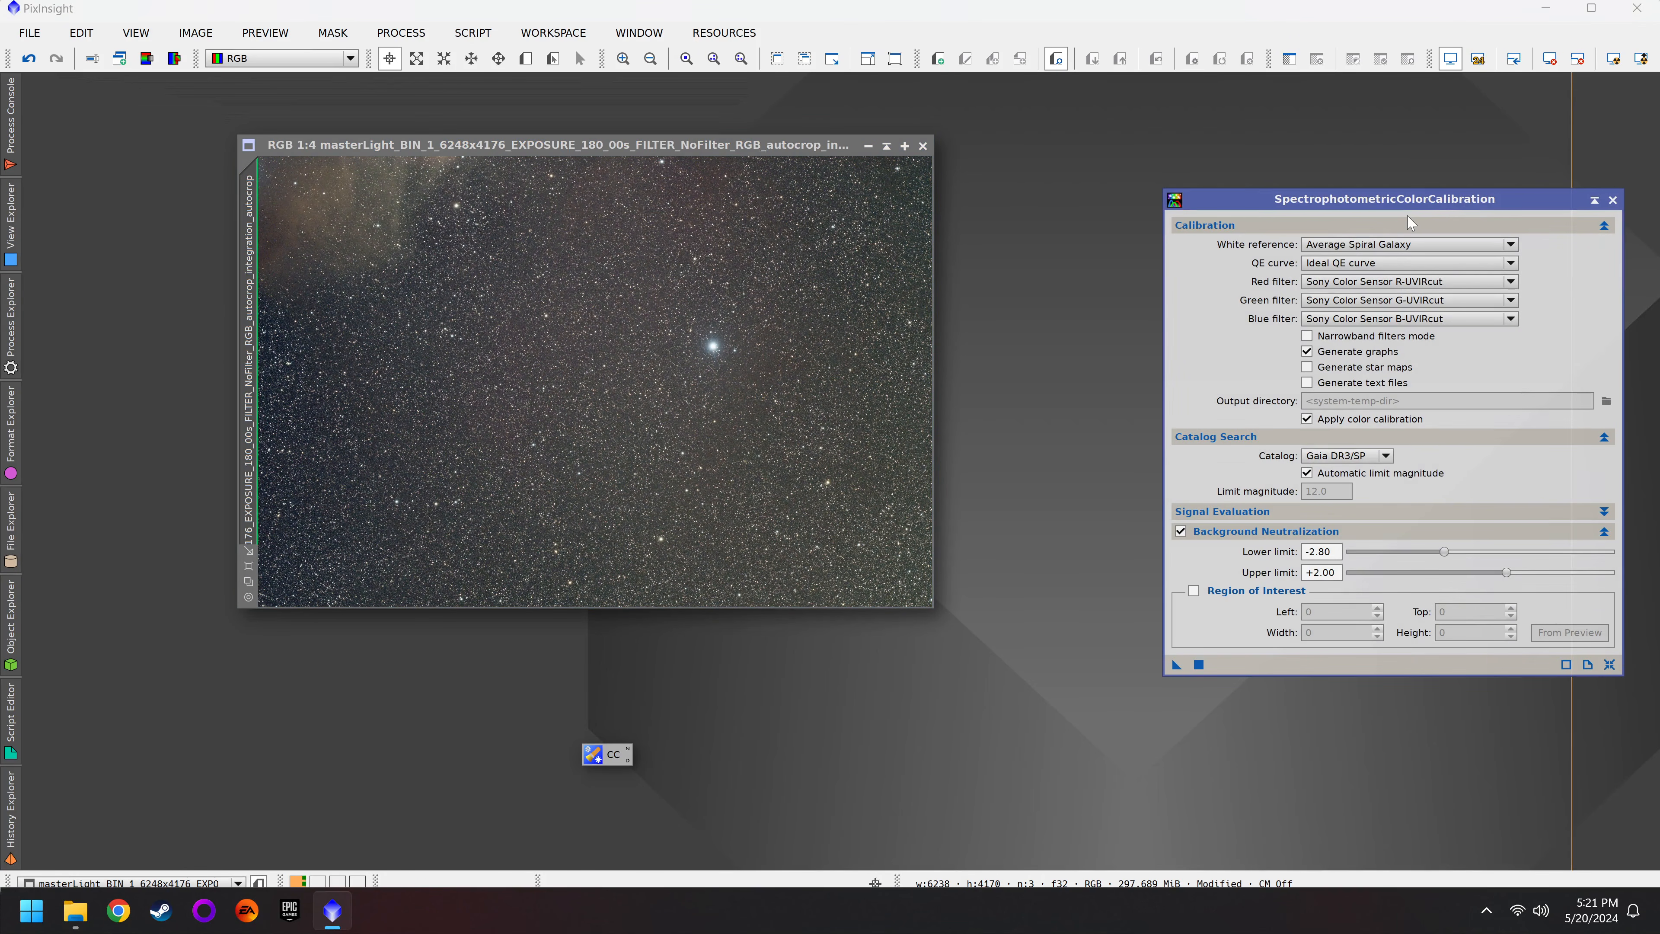
click(1613, 200)
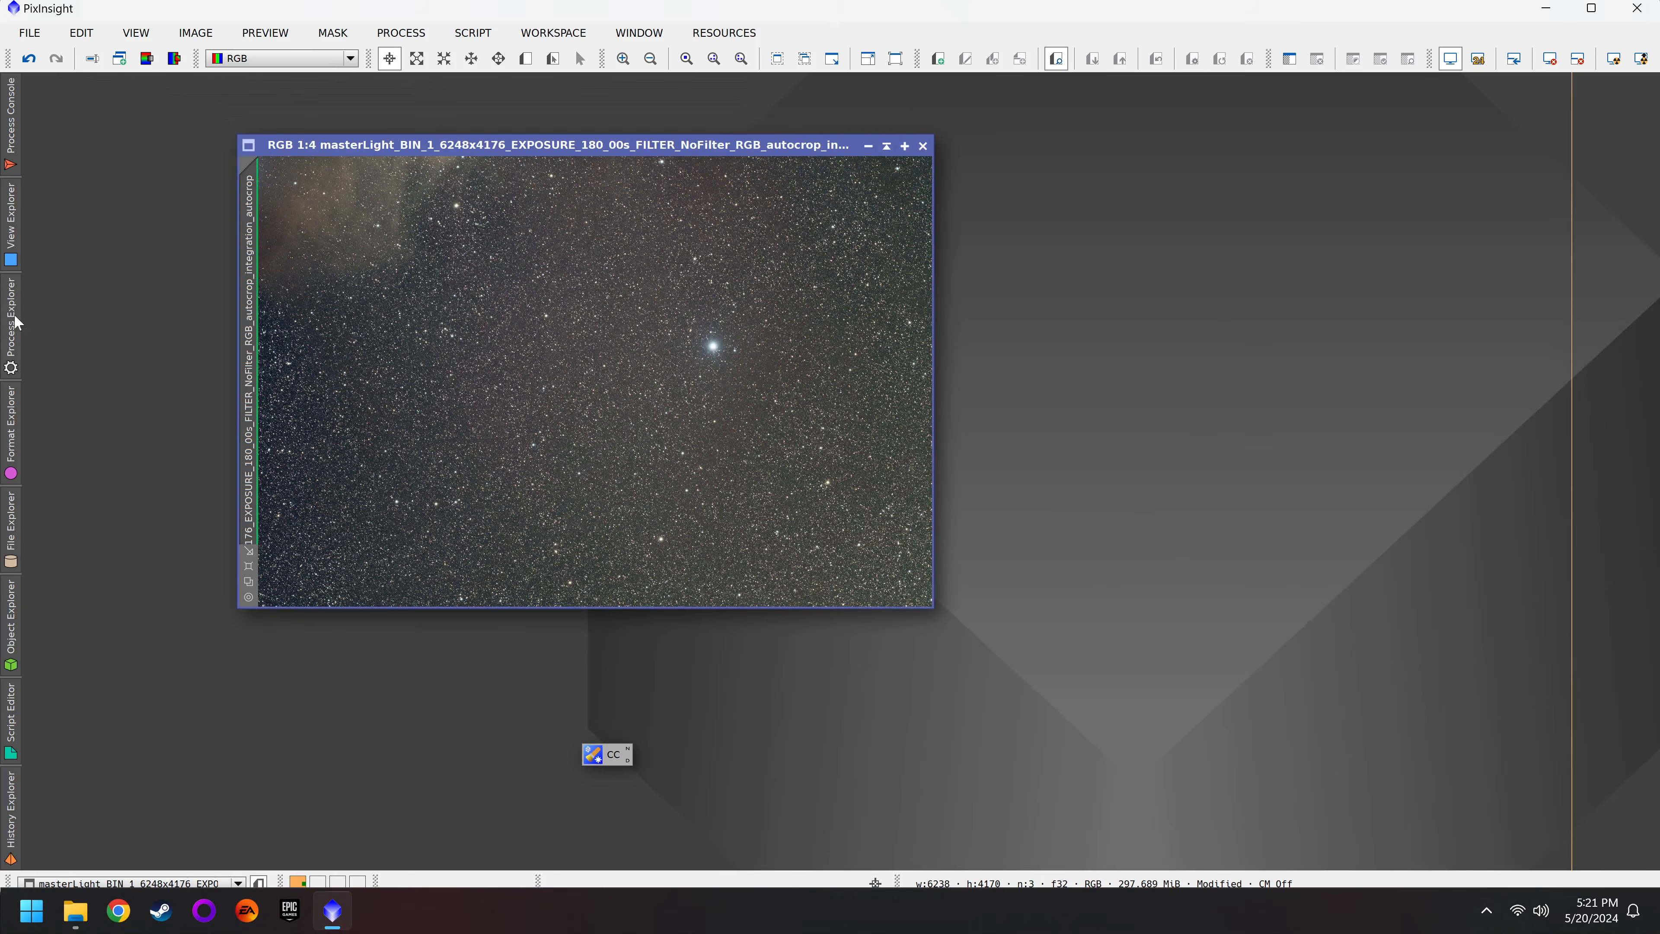
Step: Apply BlurXTerminator to the IC4604_1-1 master light with Correct Only enabled
click(11, 321)
double_click(118, 376)
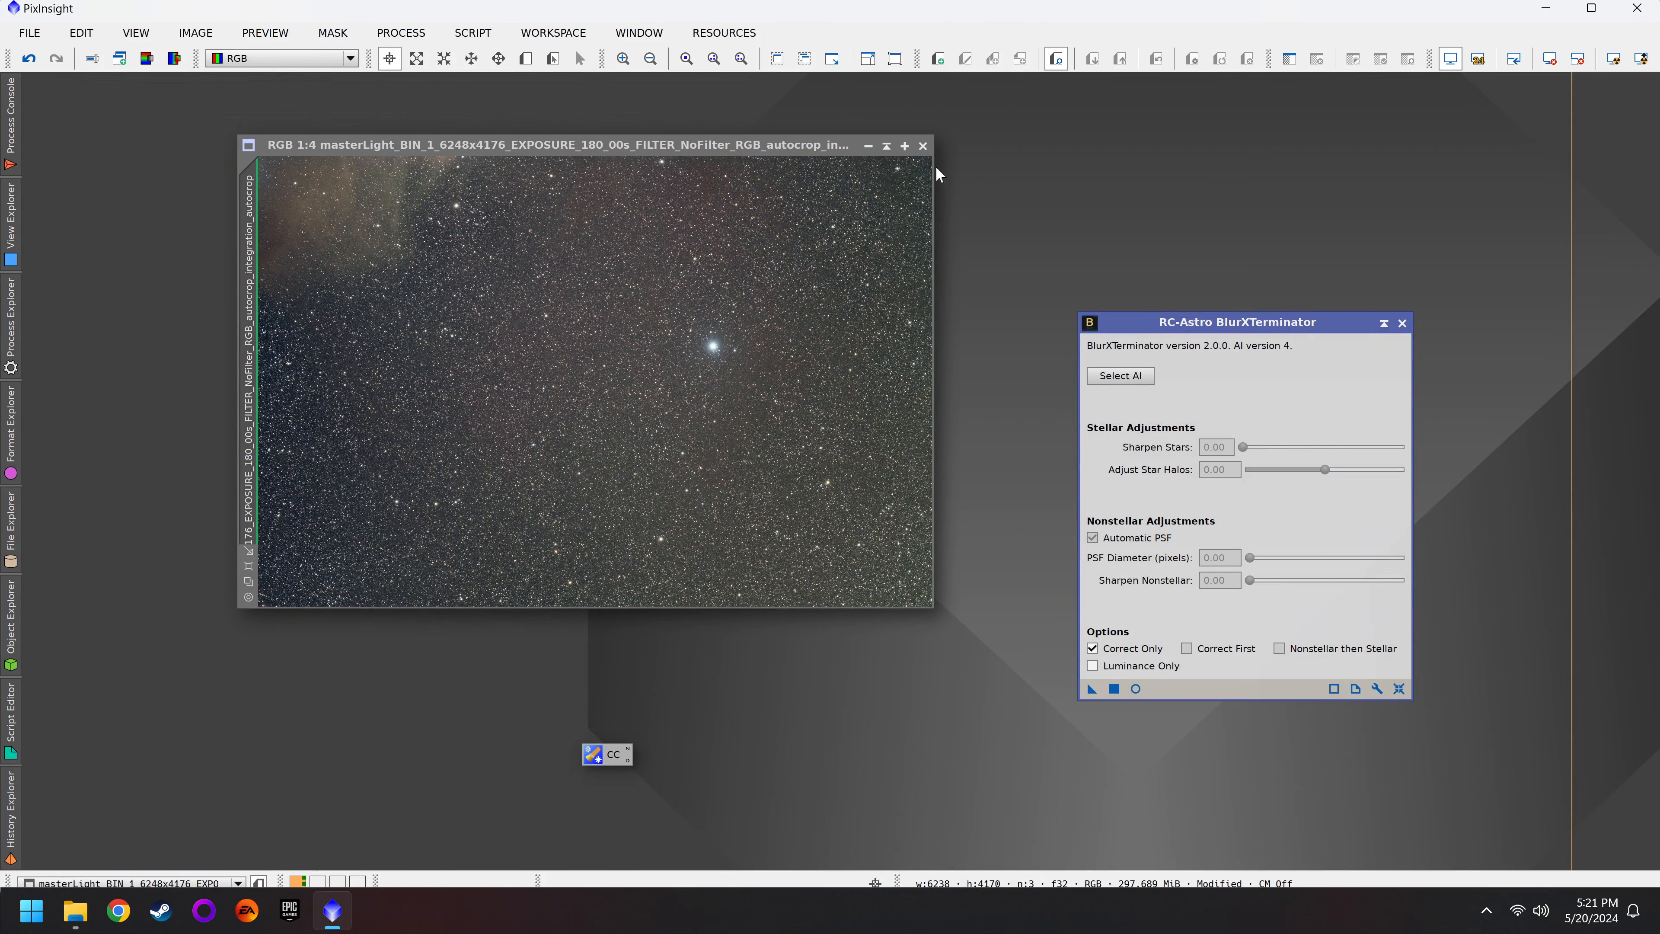
scroll(925, 169, up, 7)
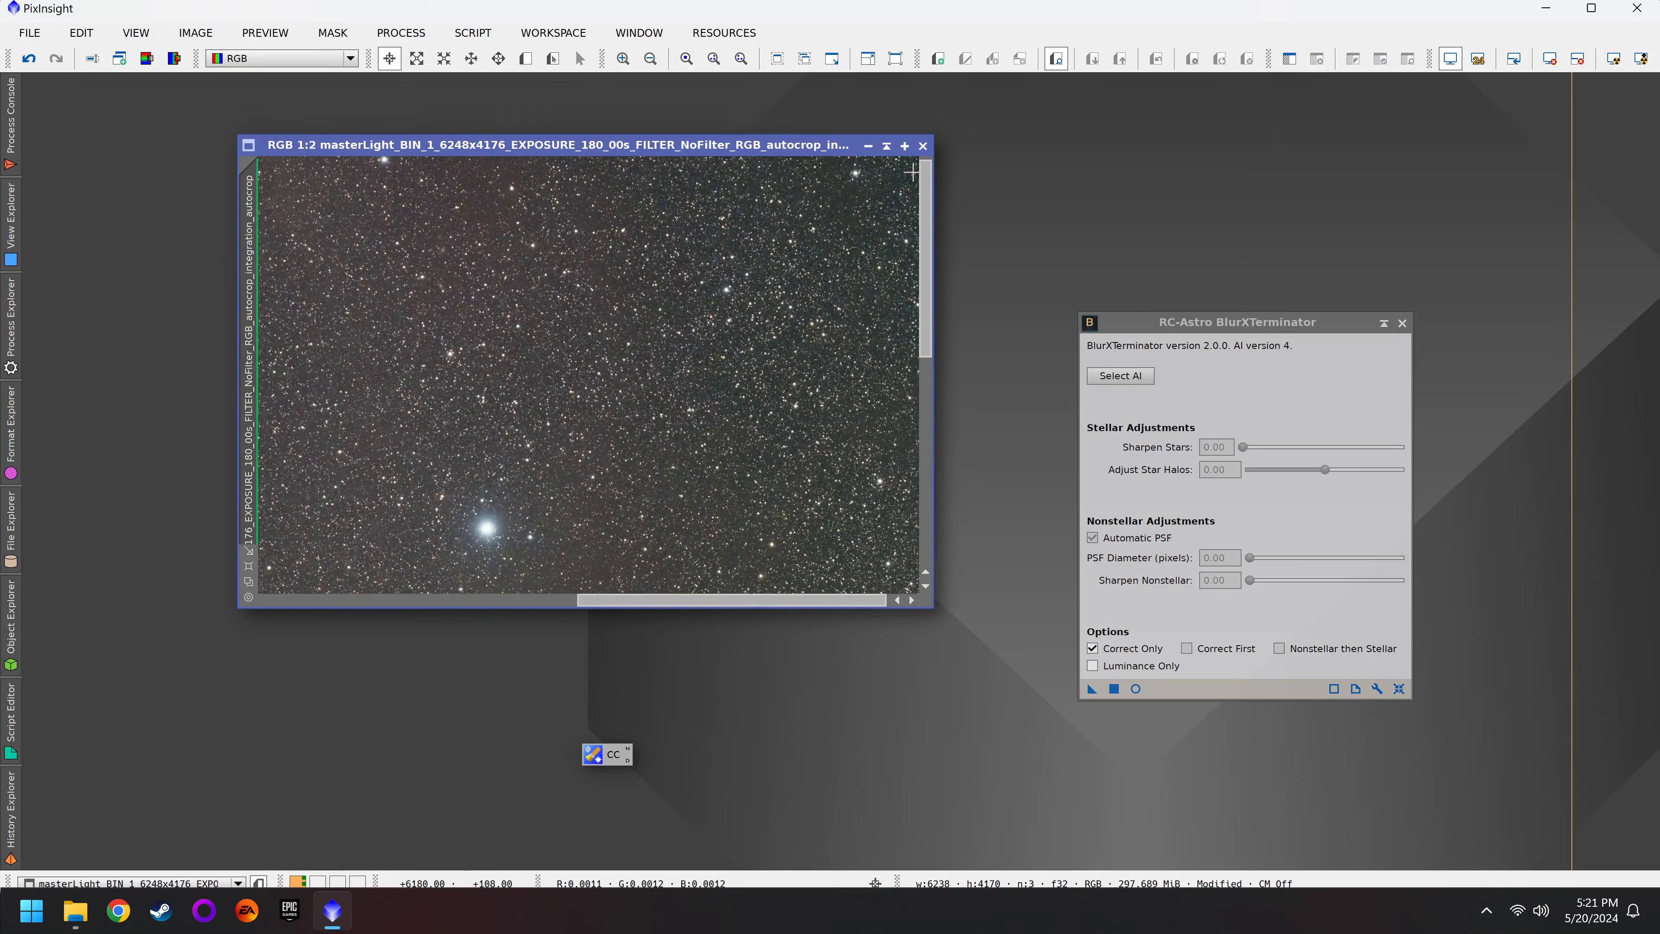
scroll(911, 175, down, 1)
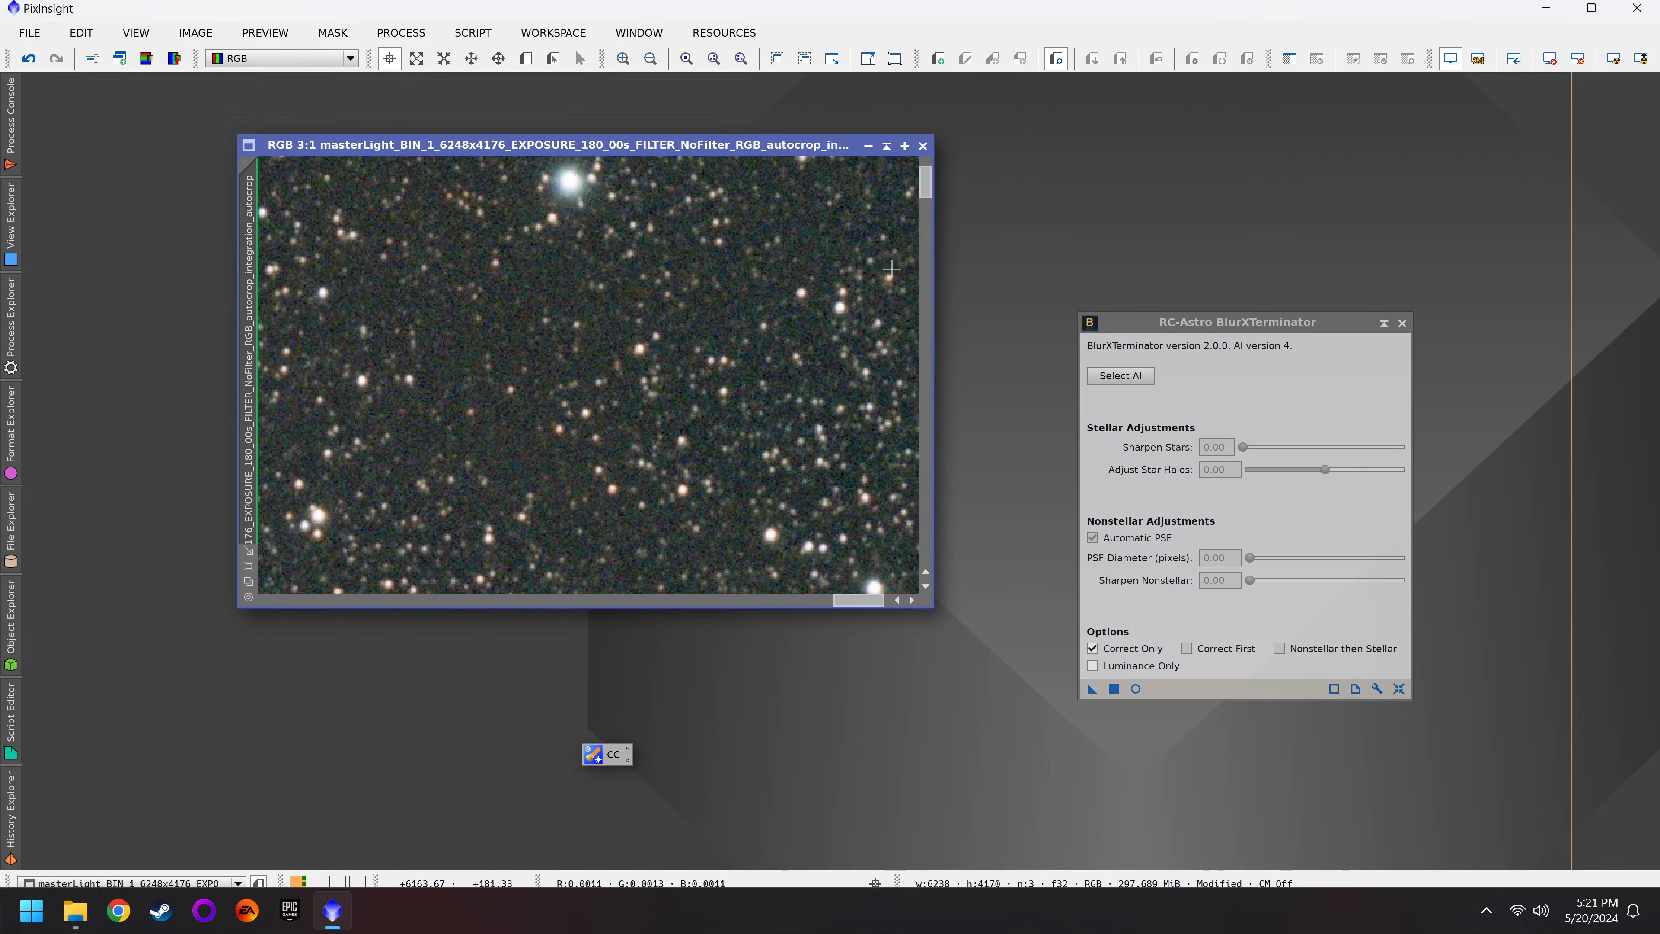
scroll(886, 392, down, 2)
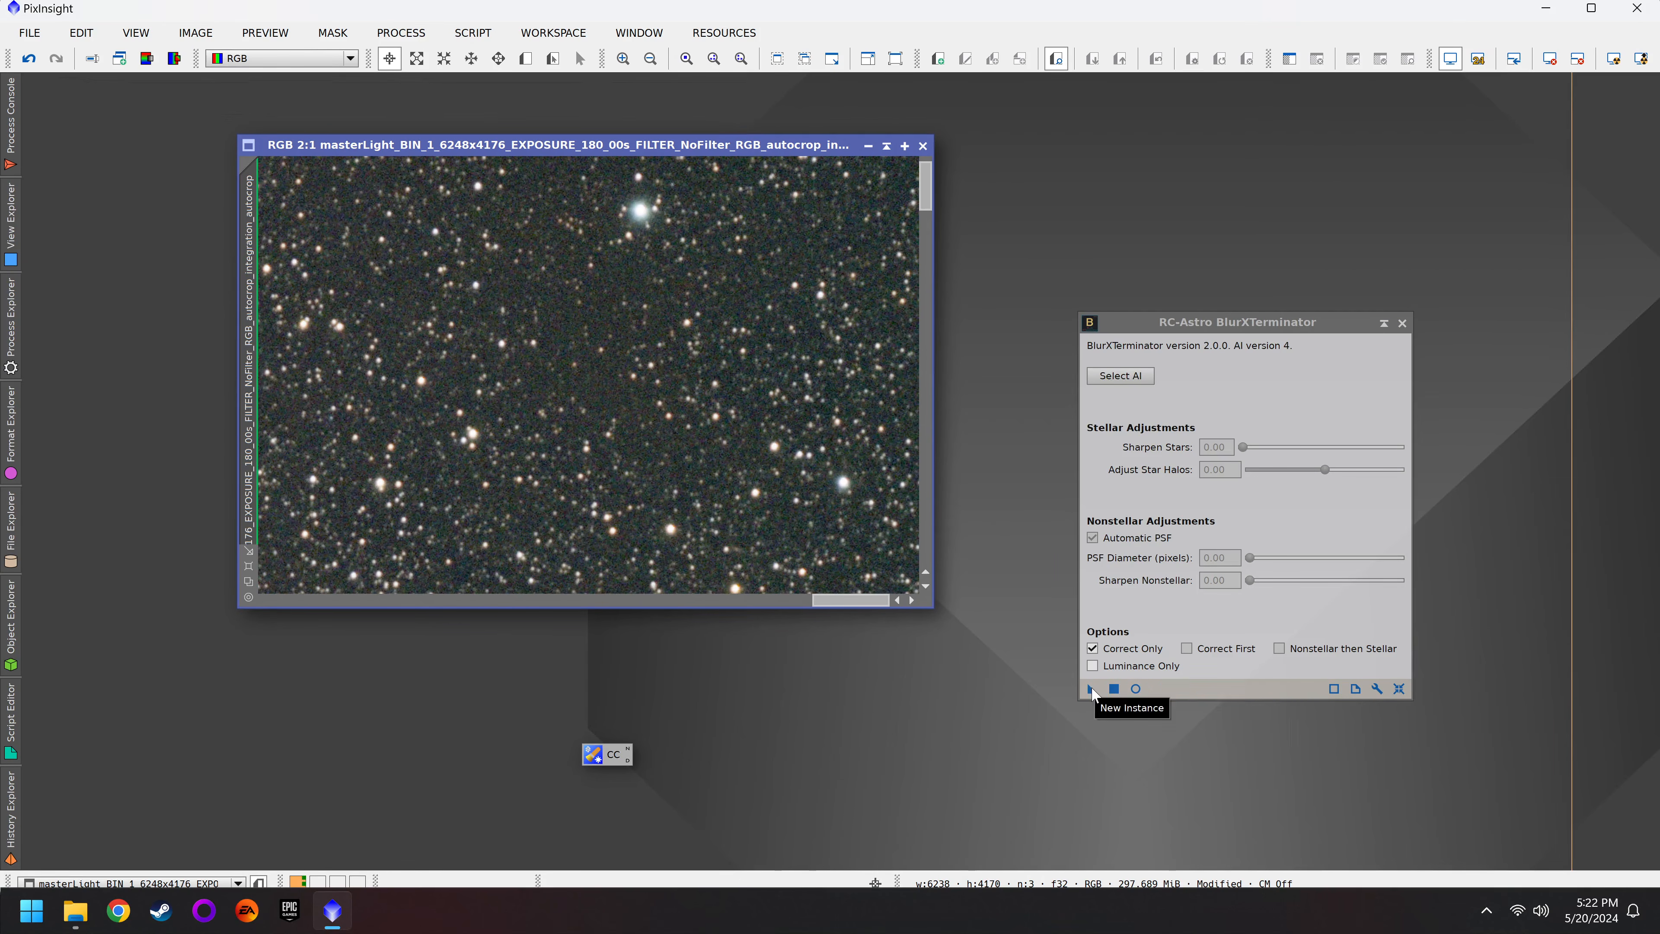
drag(1093, 692, 811, 523)
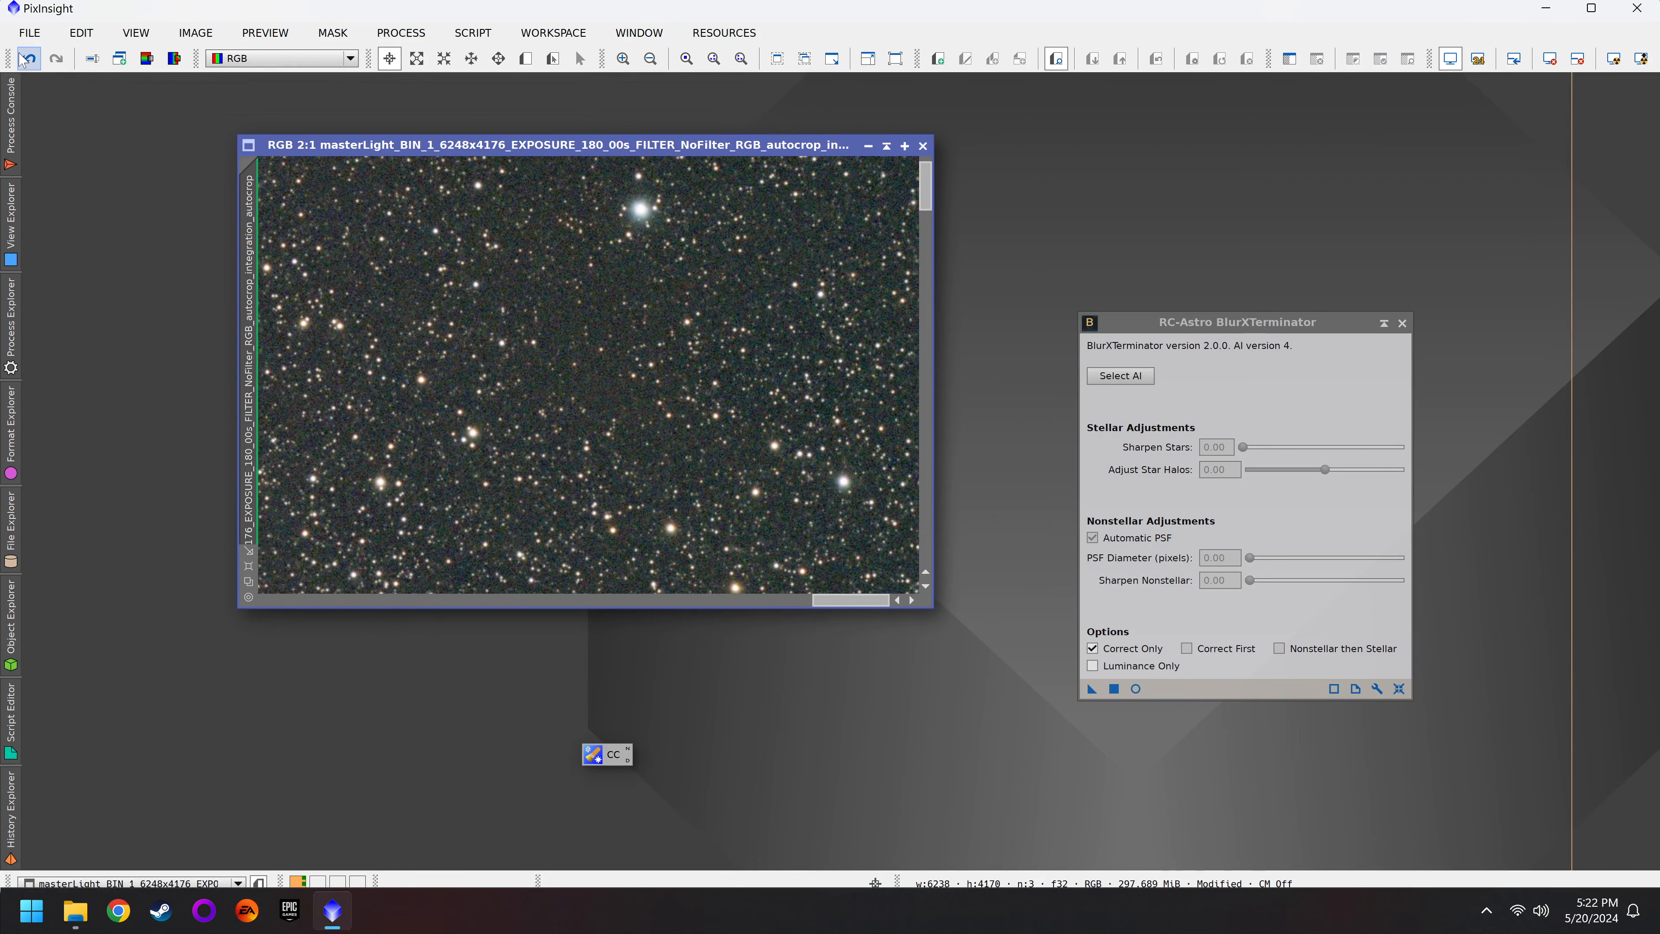
Step: Compare the star shapes before and after BlurXTerminator by undoing and redoing the correction at close zoom
click(28, 58)
scroll(626, 252, up, 1)
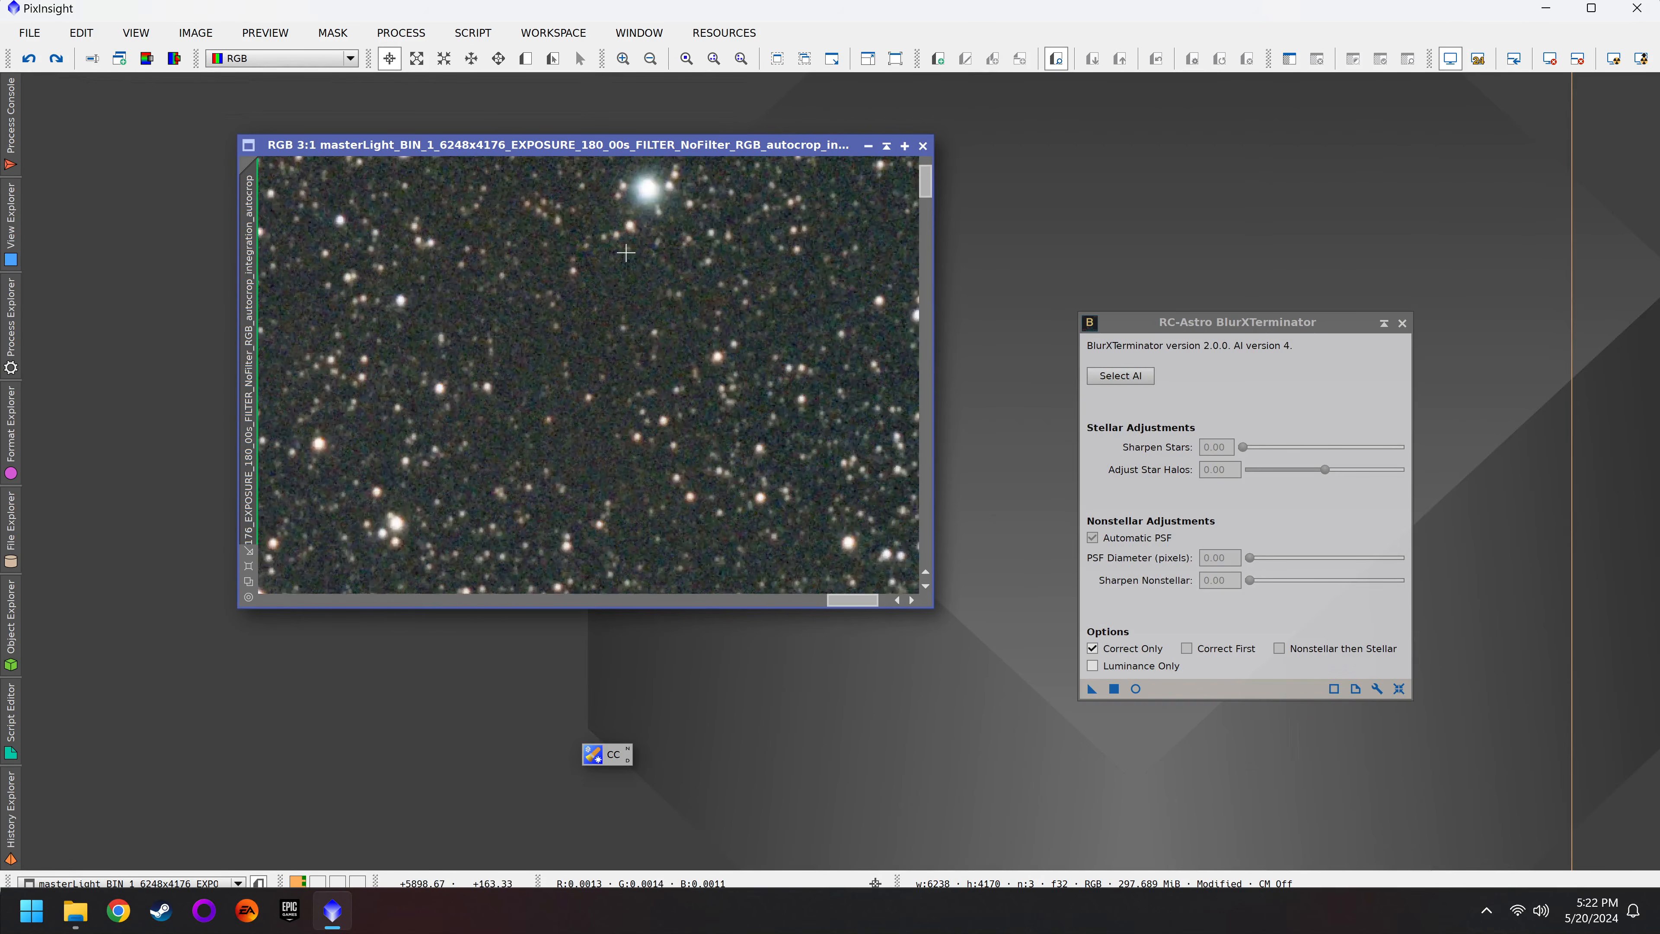
scroll(626, 253, up, 1)
click(56, 58)
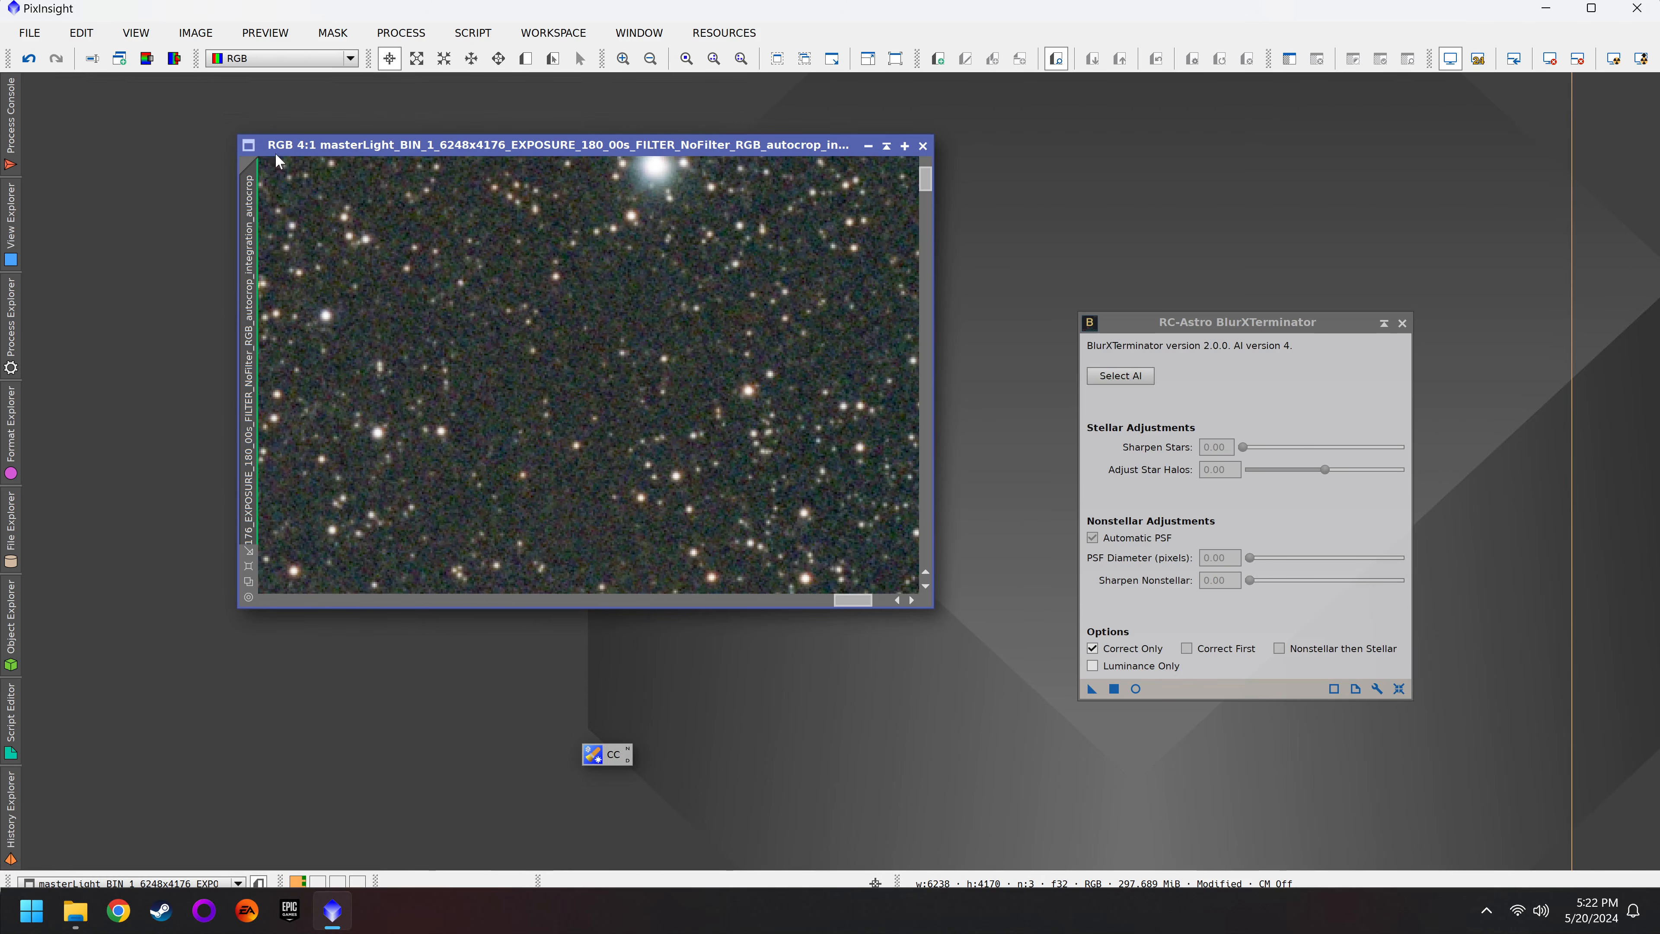
Step: Turn off Correct Only in BlurXTerminator to view its sharpening settings, and close the process without applying it
click(1336, 350)
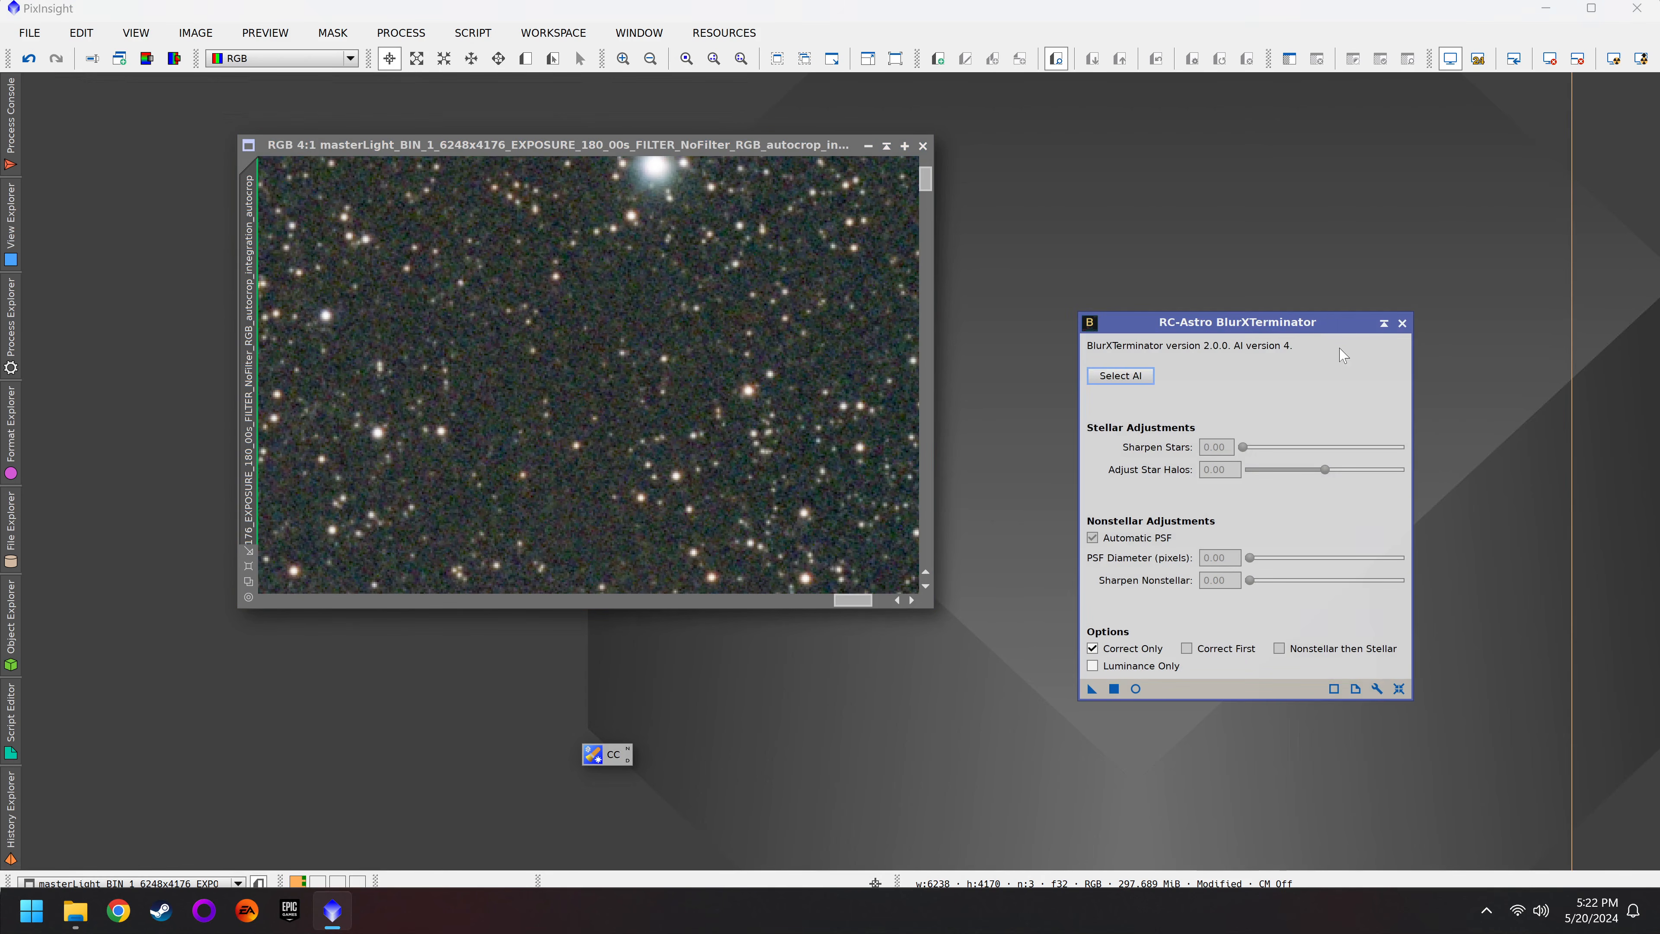
click(1137, 648)
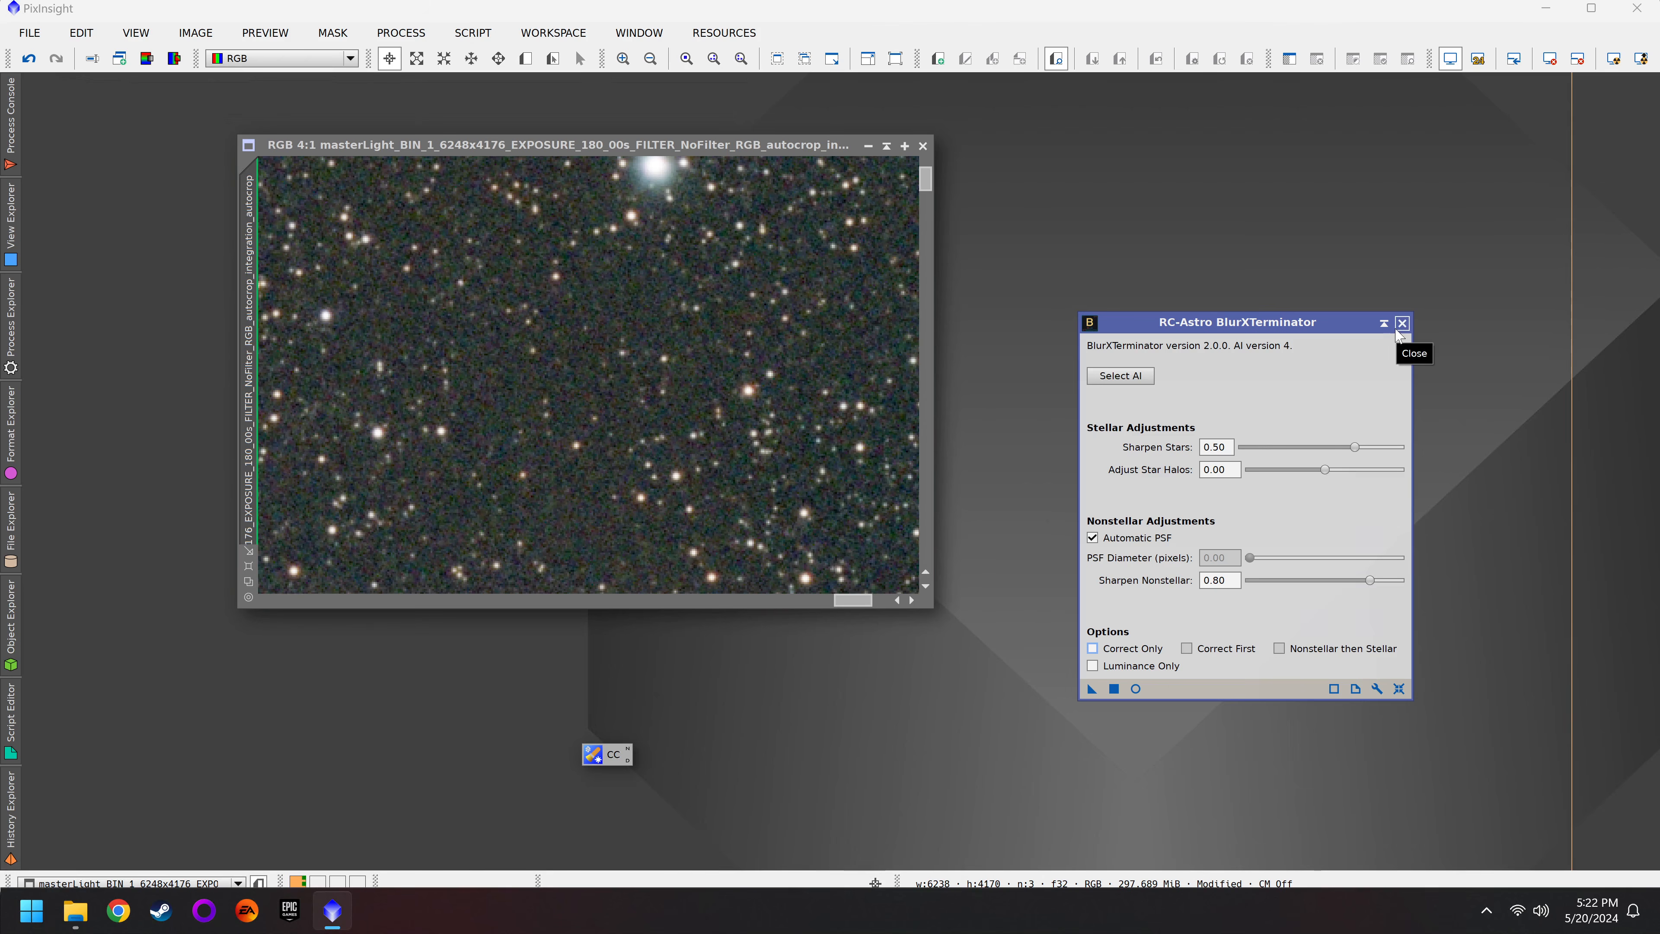
click(1157, 644)
click(1402, 324)
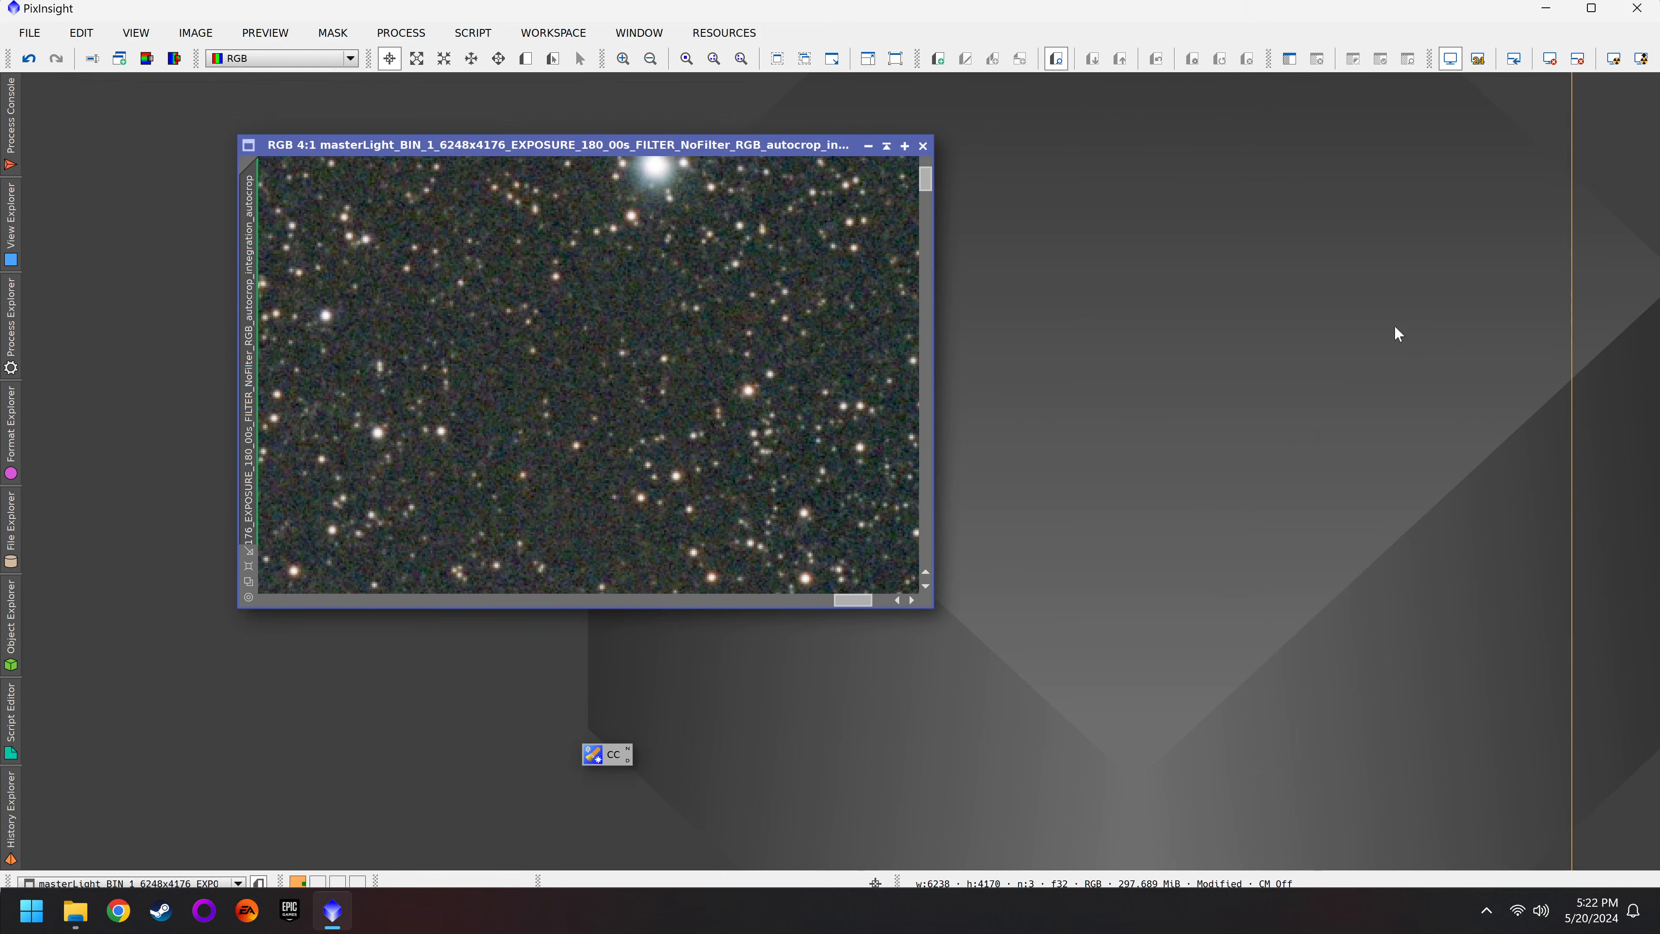
Step: Apply StarXTerminator to the IC4604_1-1 master light with Generate Star Image enabled
scroll(685, 366, down, 5)
scroll(684, 366, down, 2)
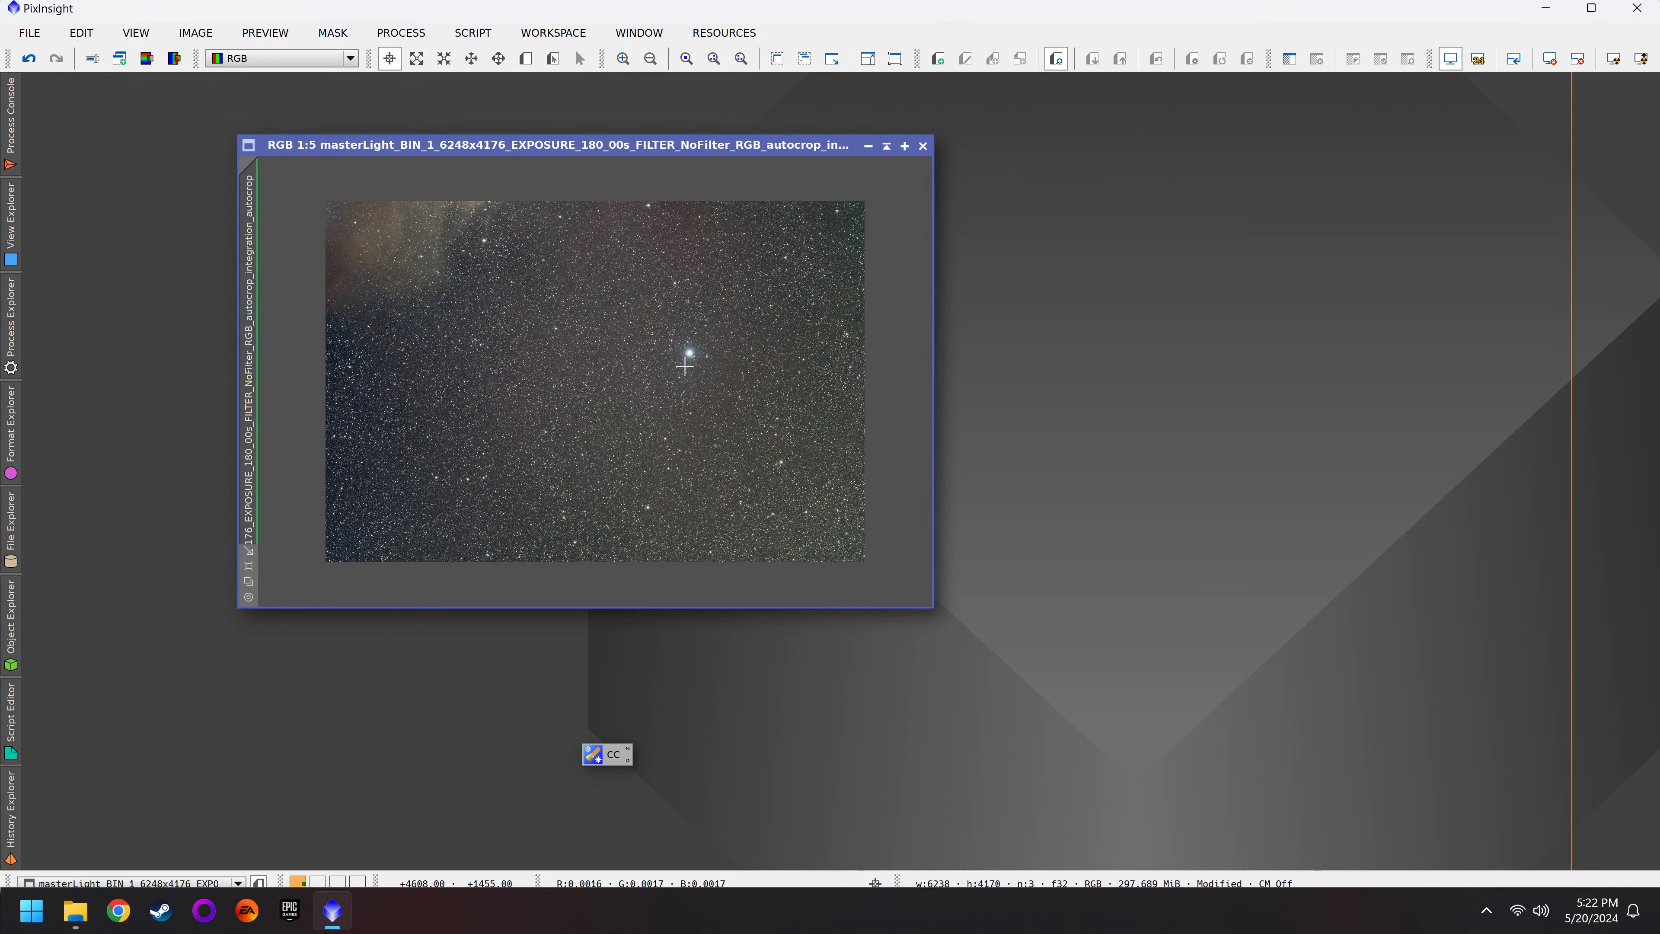
scroll(685, 366, up, 1)
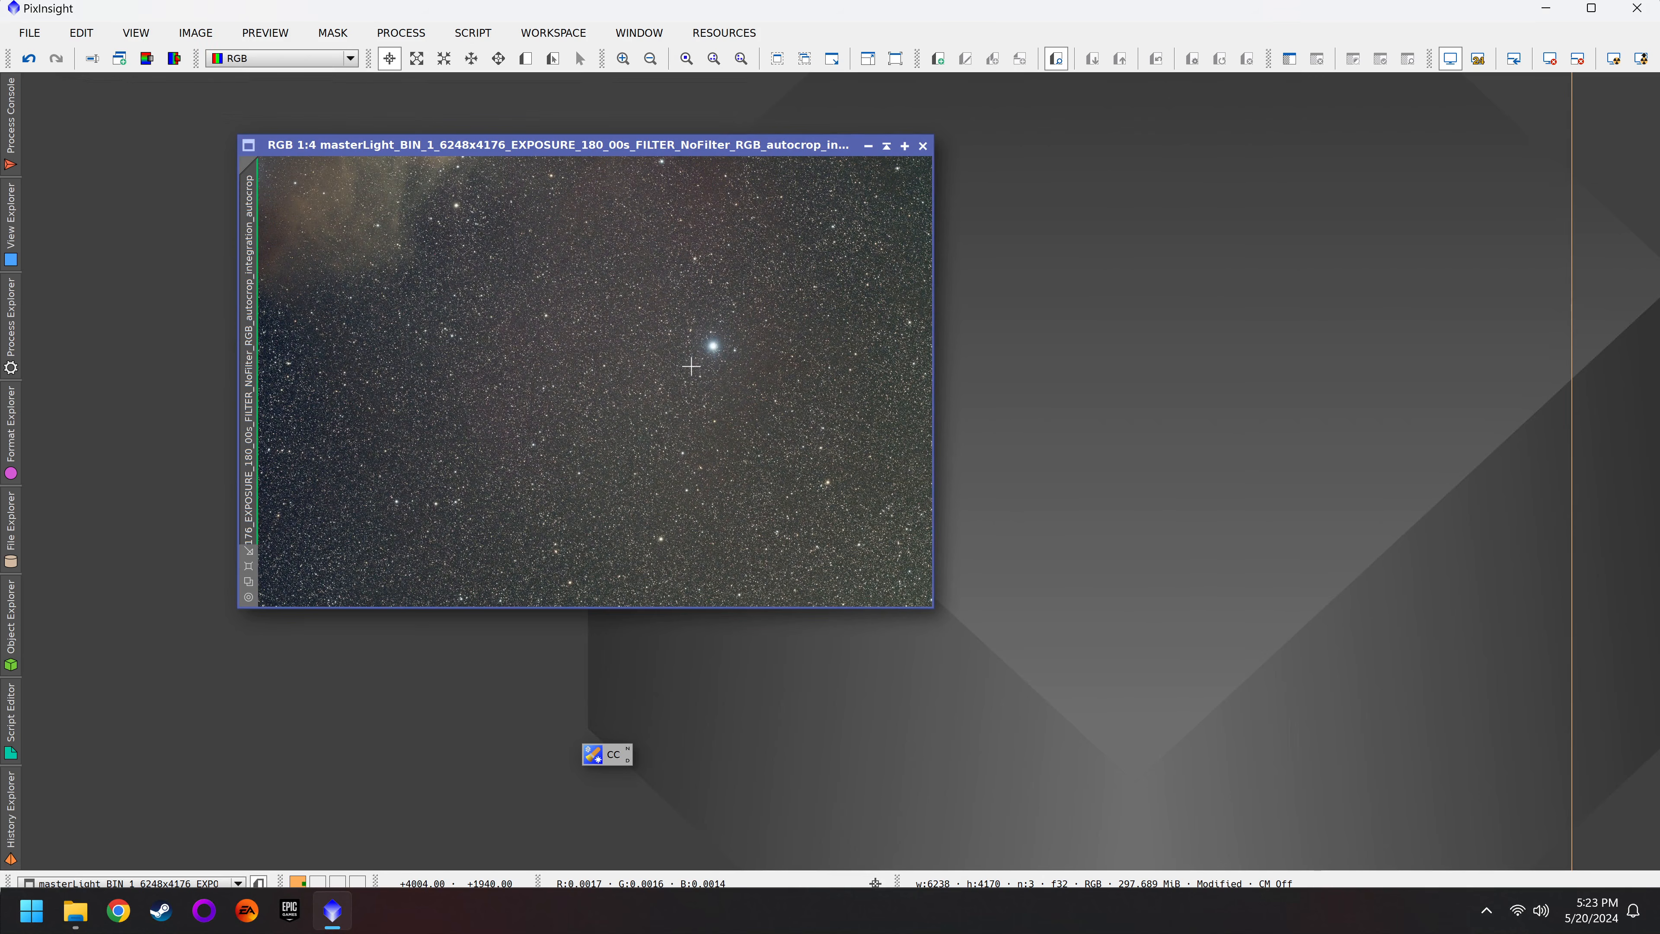
click(5, 363)
click(150, 382)
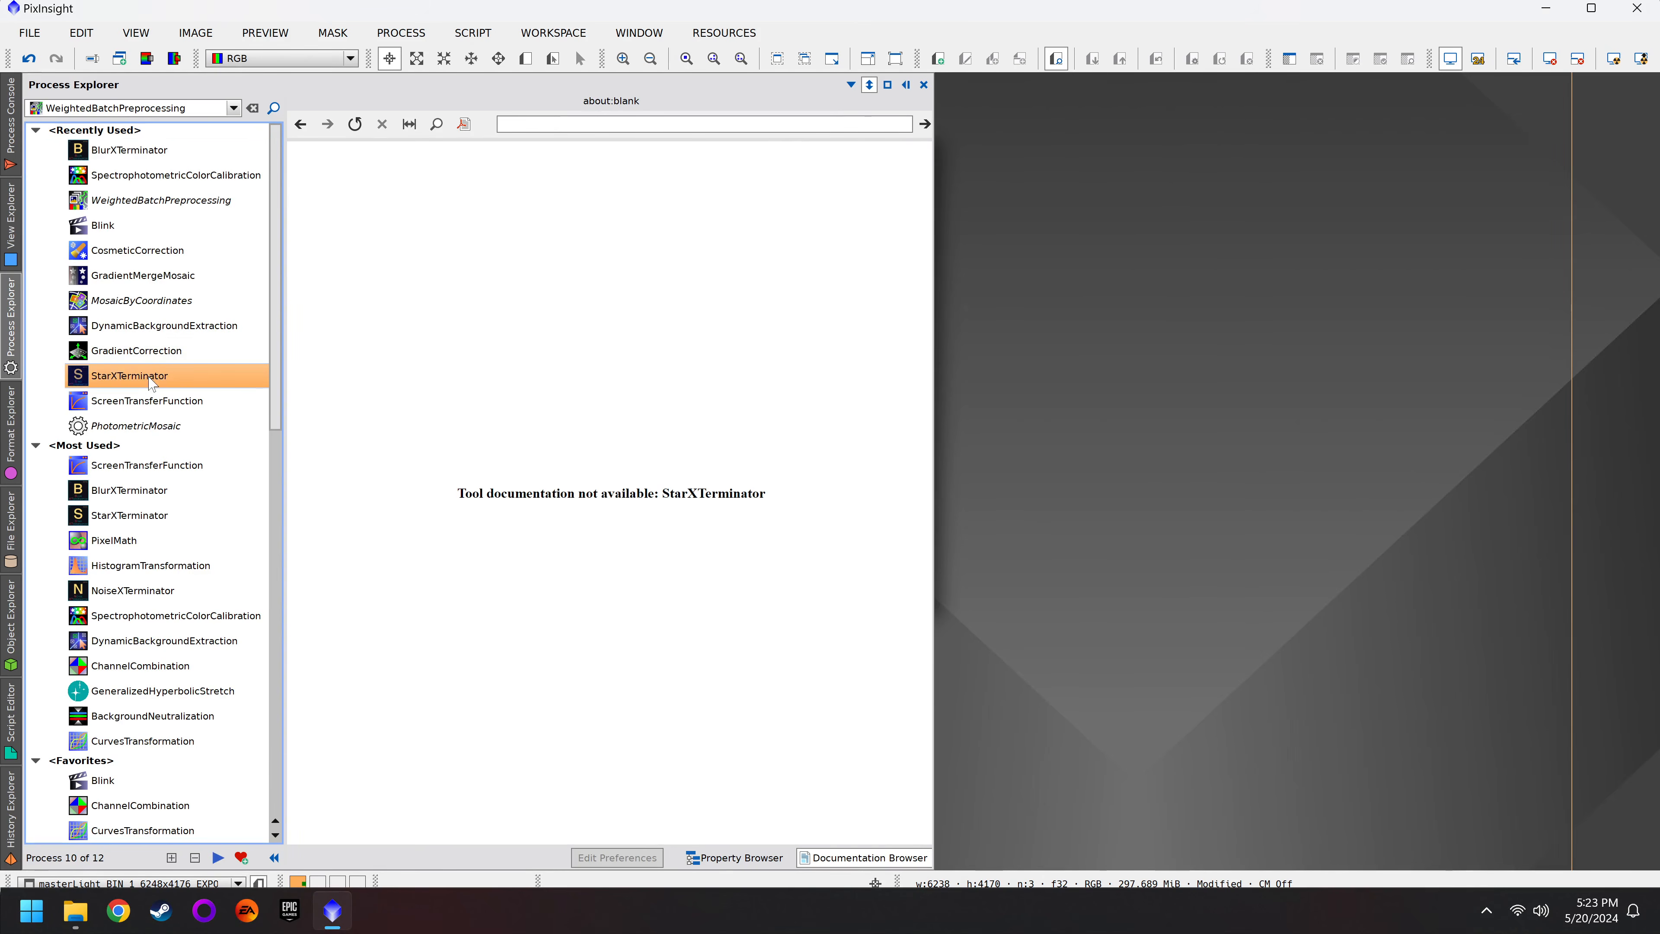
double_click(150, 382)
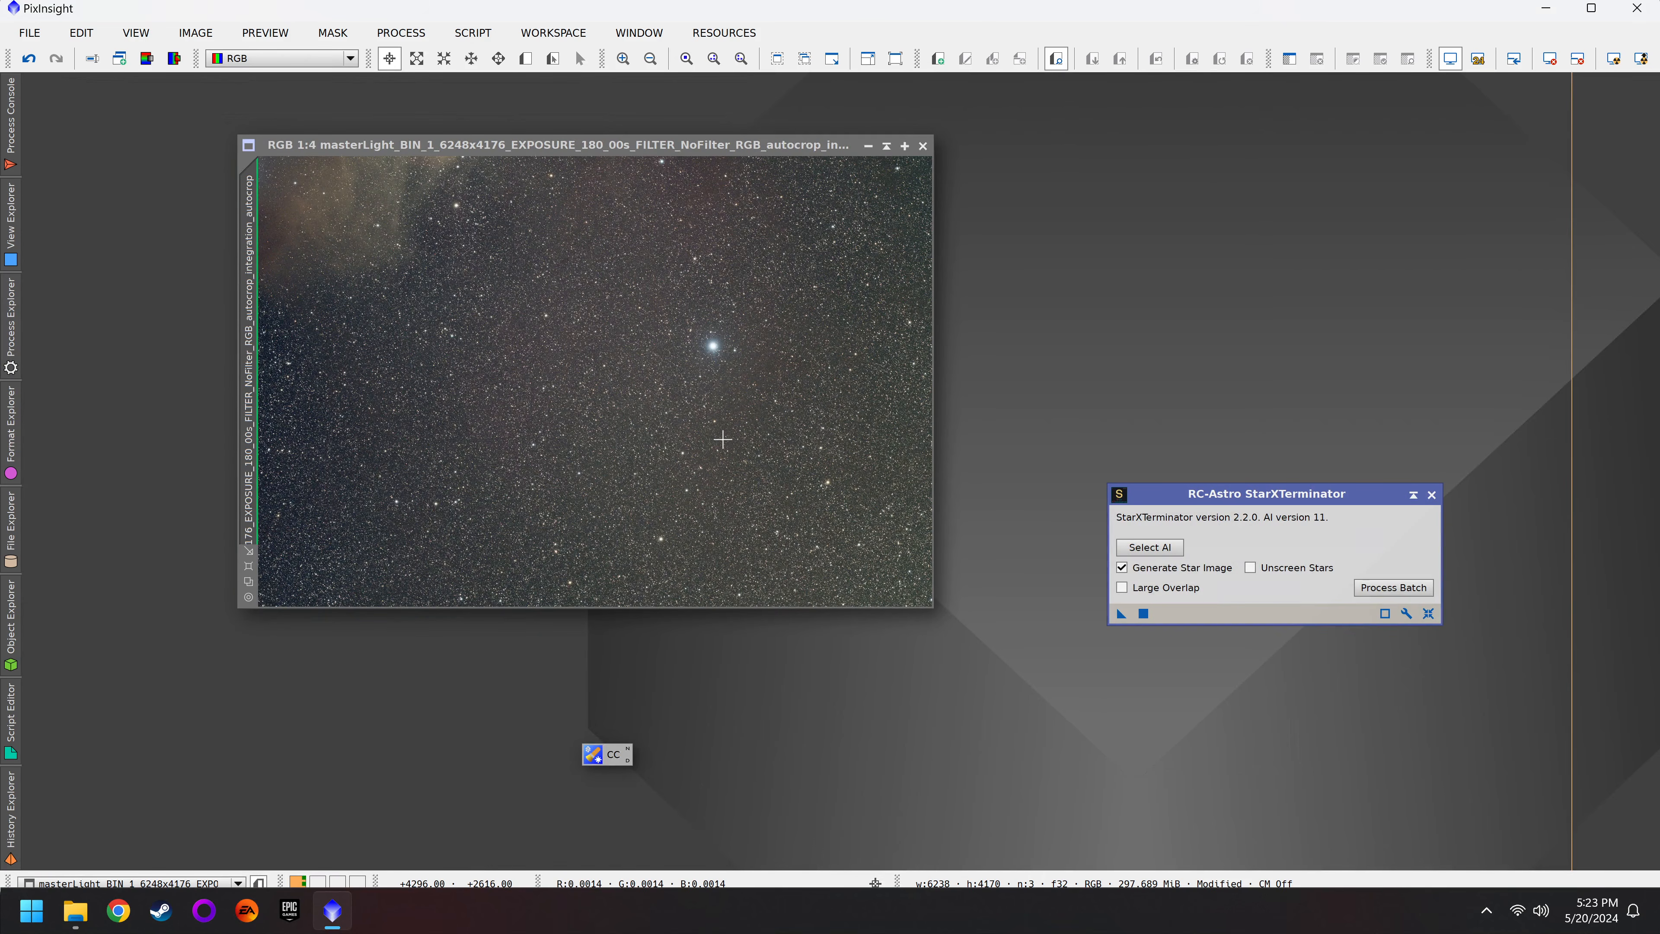
drag(1121, 614, 693, 436)
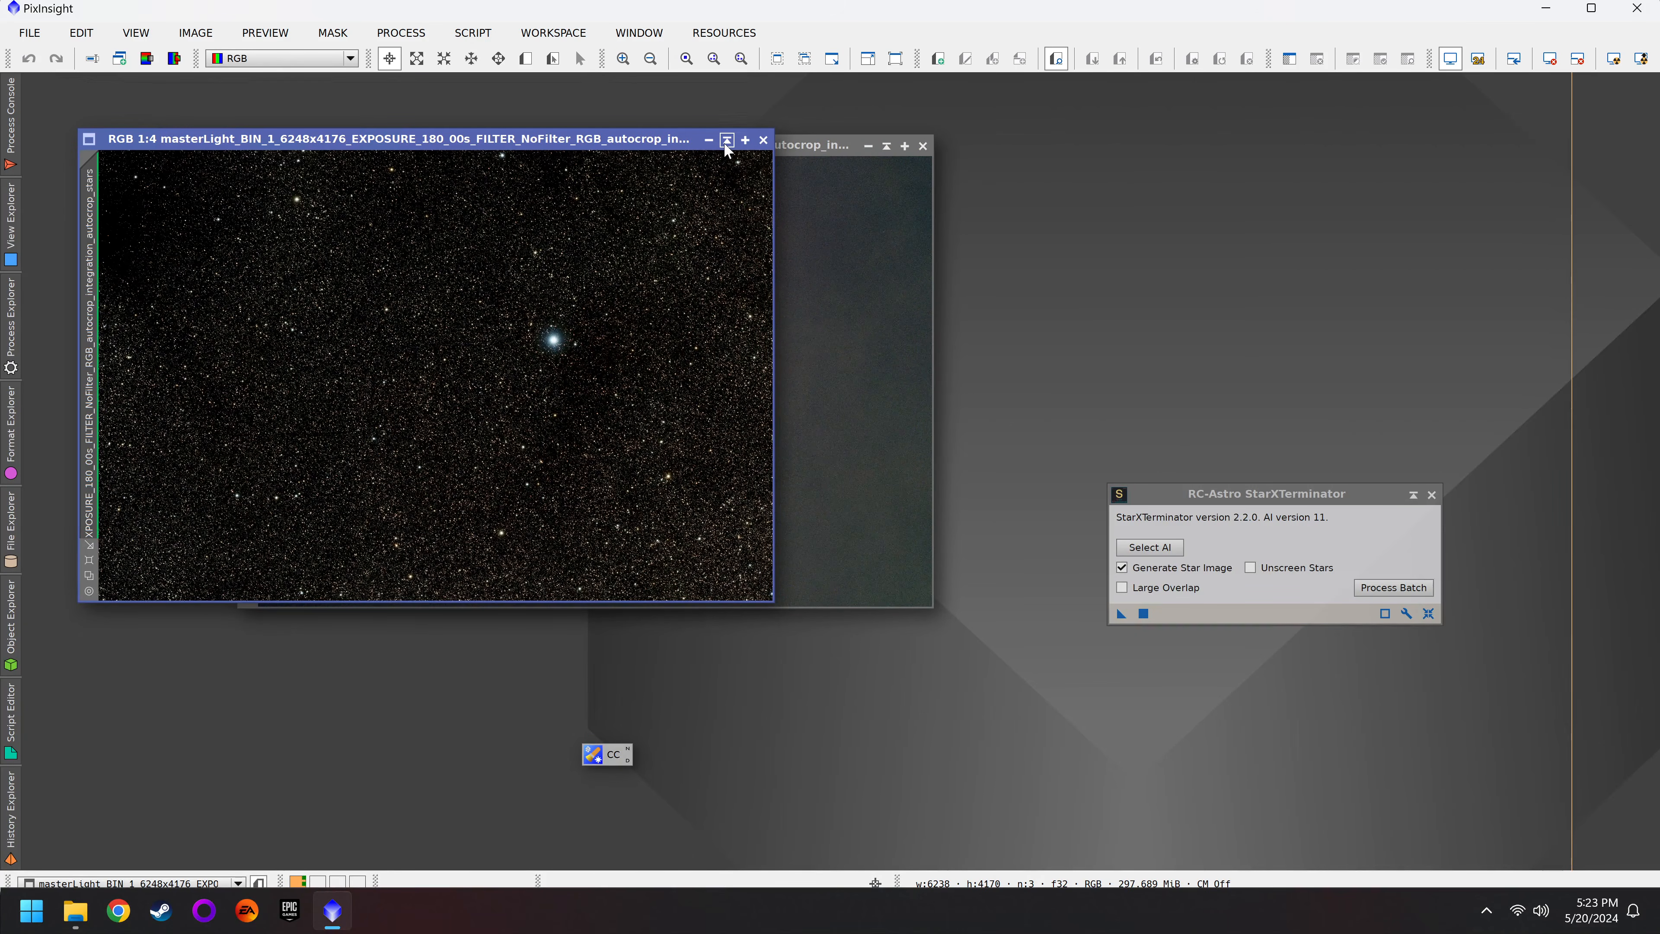
Step: Collapse the extracted stars image and move it clear of the starless image
click(726, 140)
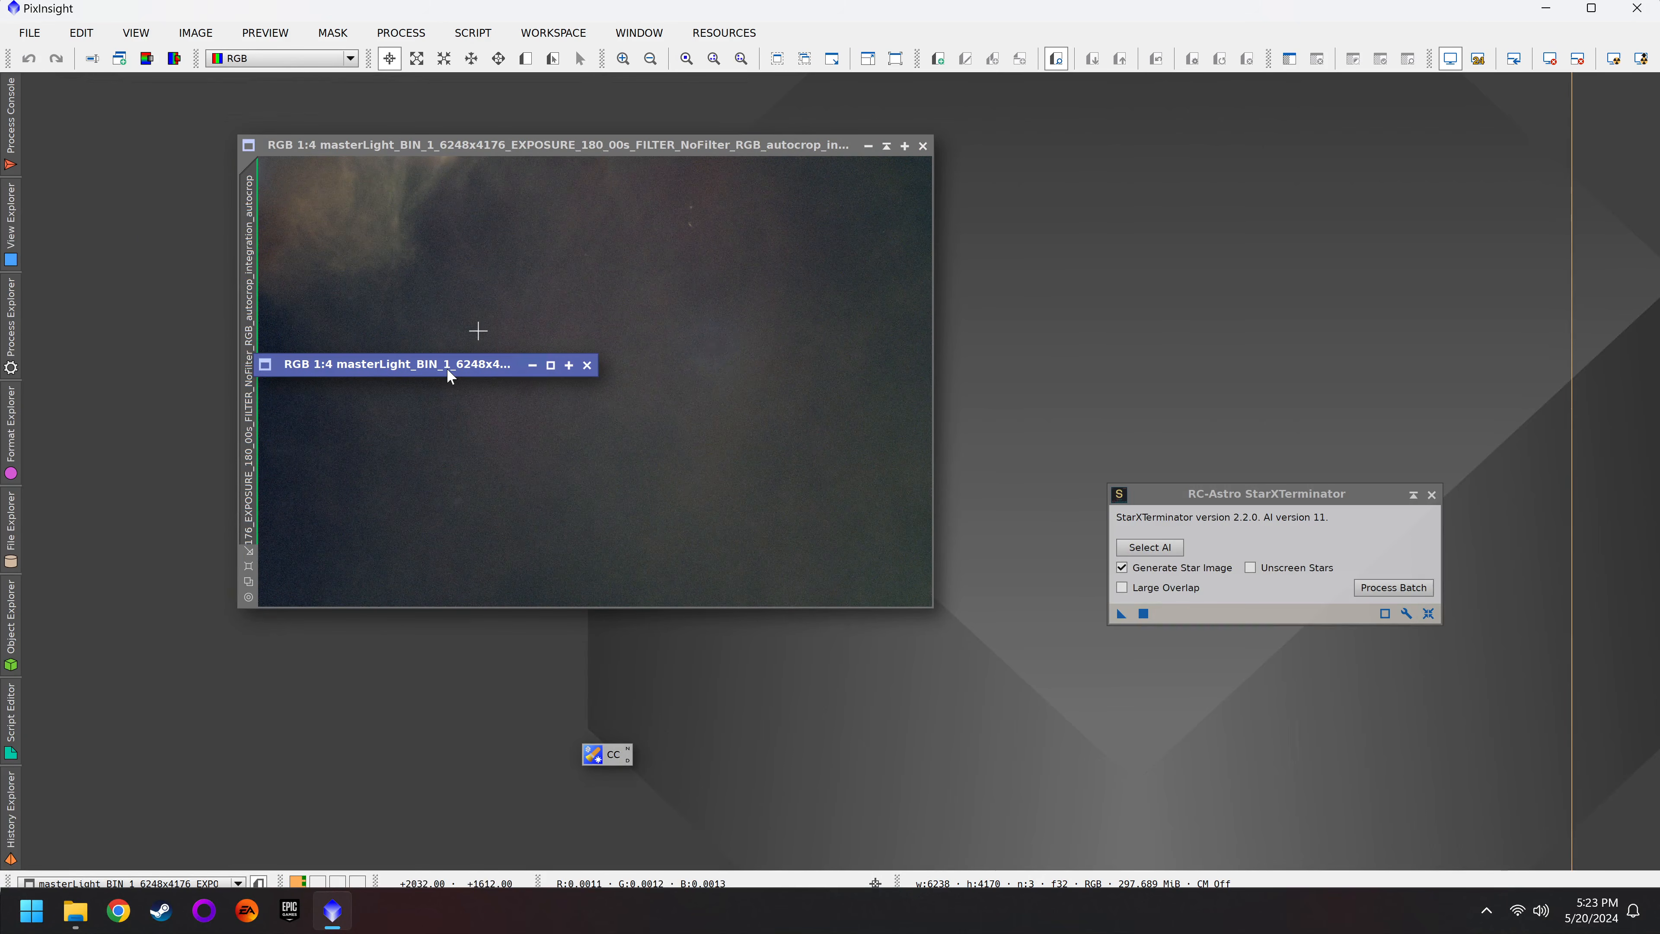
drag(446, 367, 1358, 179)
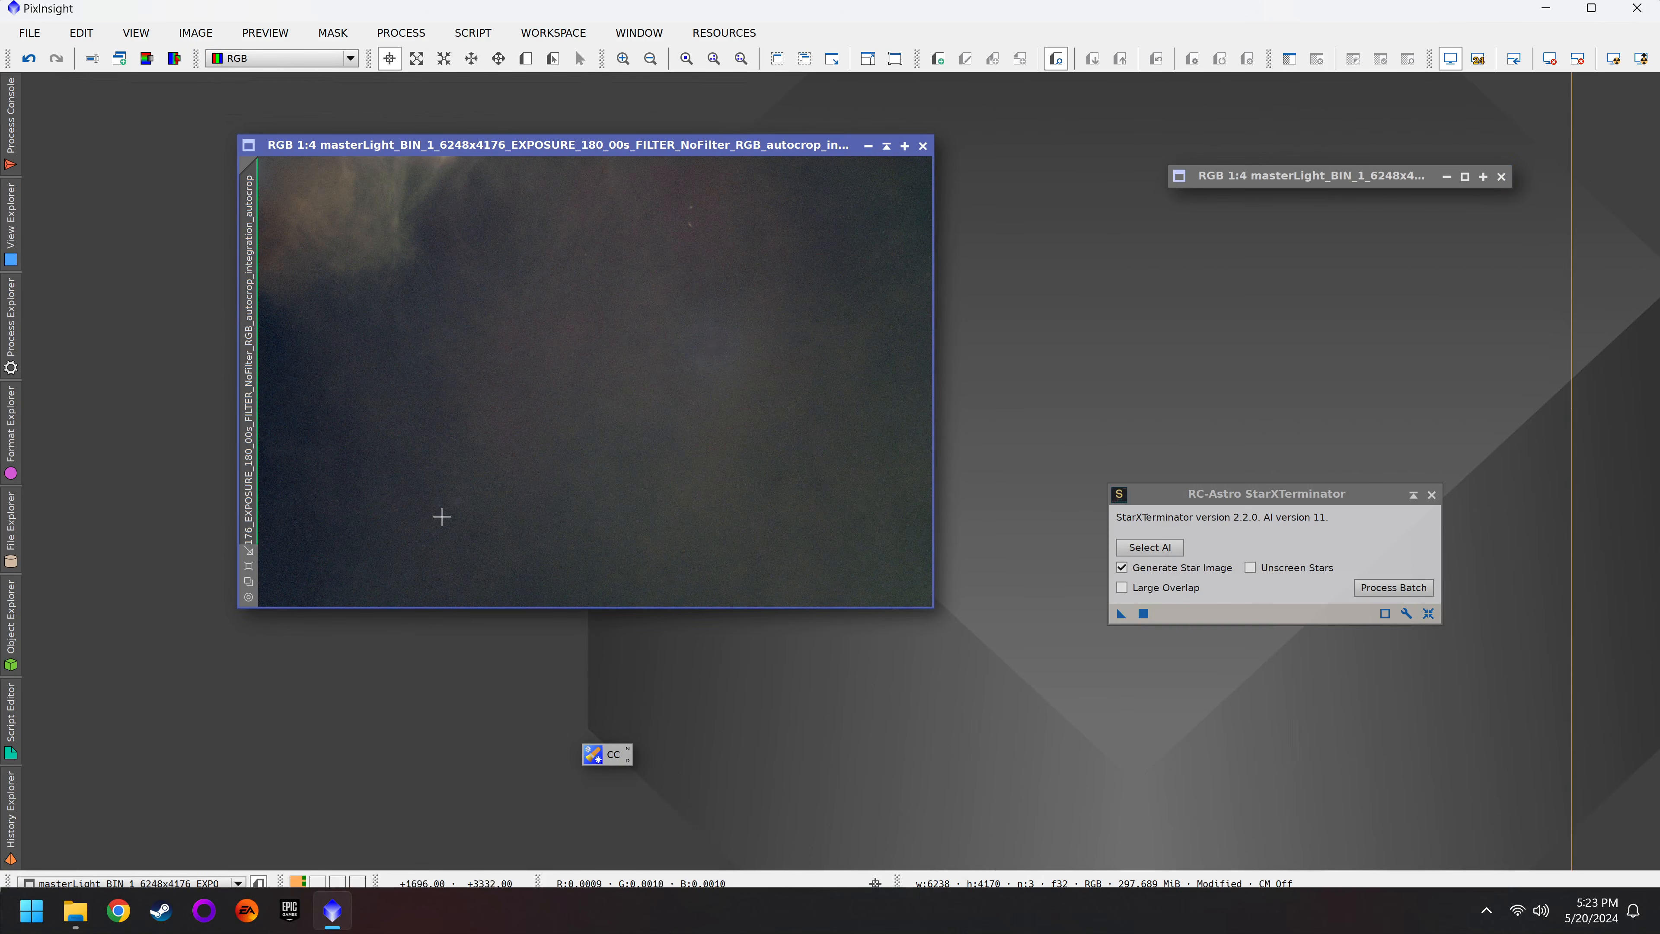
scroll(845, 363, down, 1)
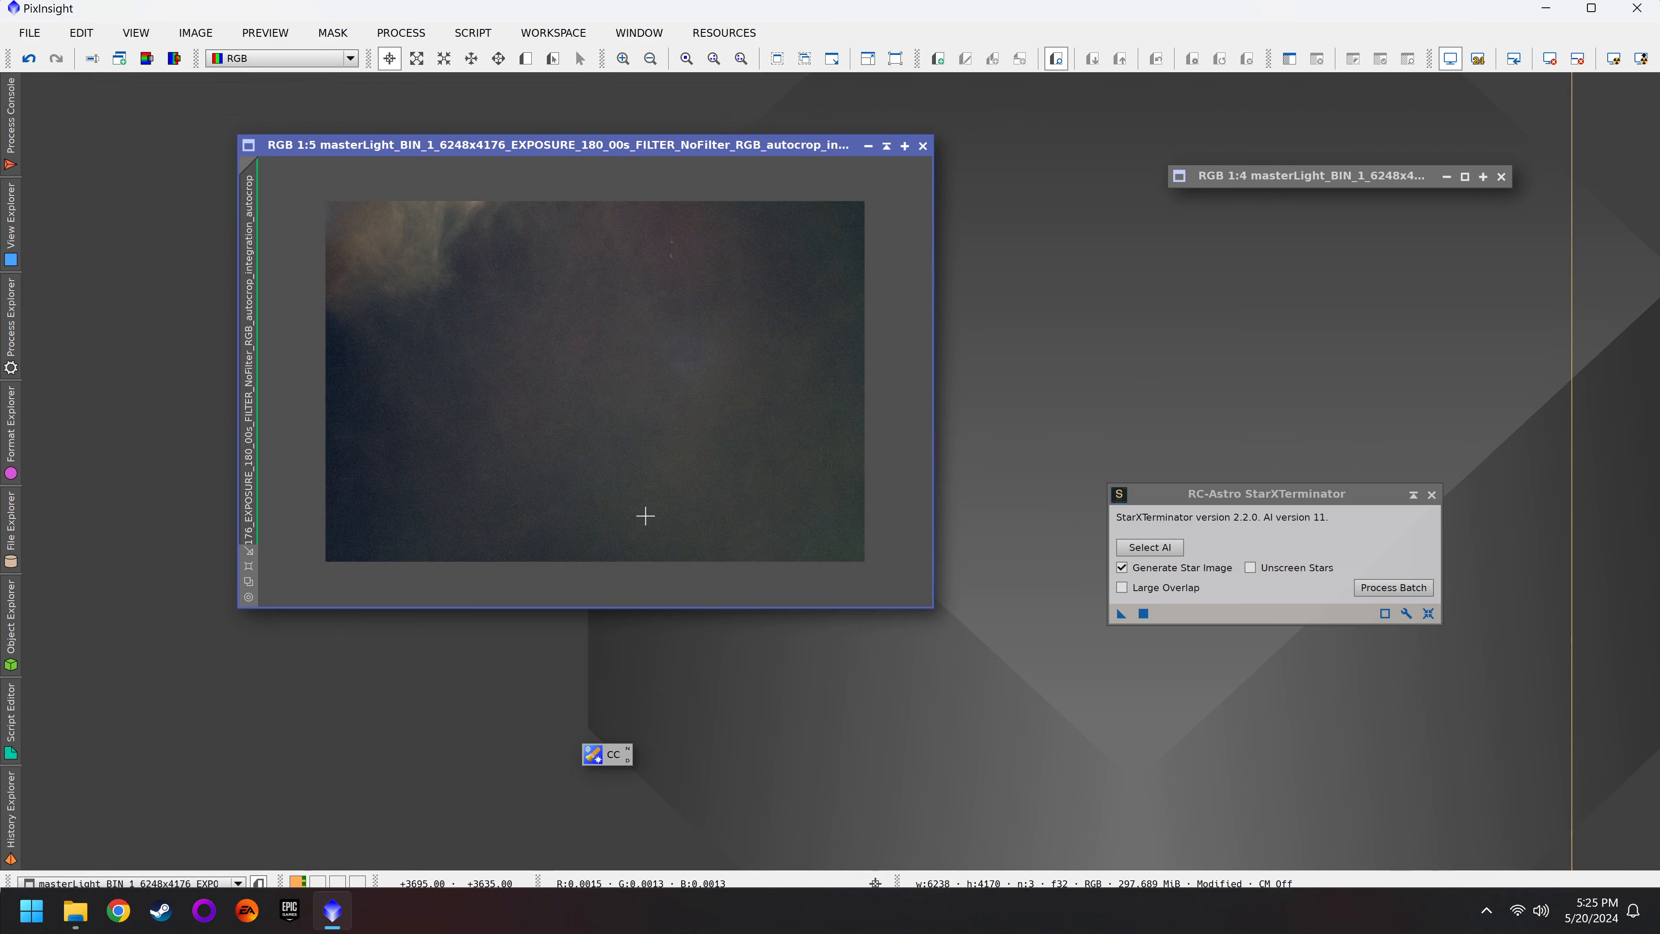
Step: Compare the image with and without stars by undoing and redoing the star removal
click(6, 343)
click(29, 59)
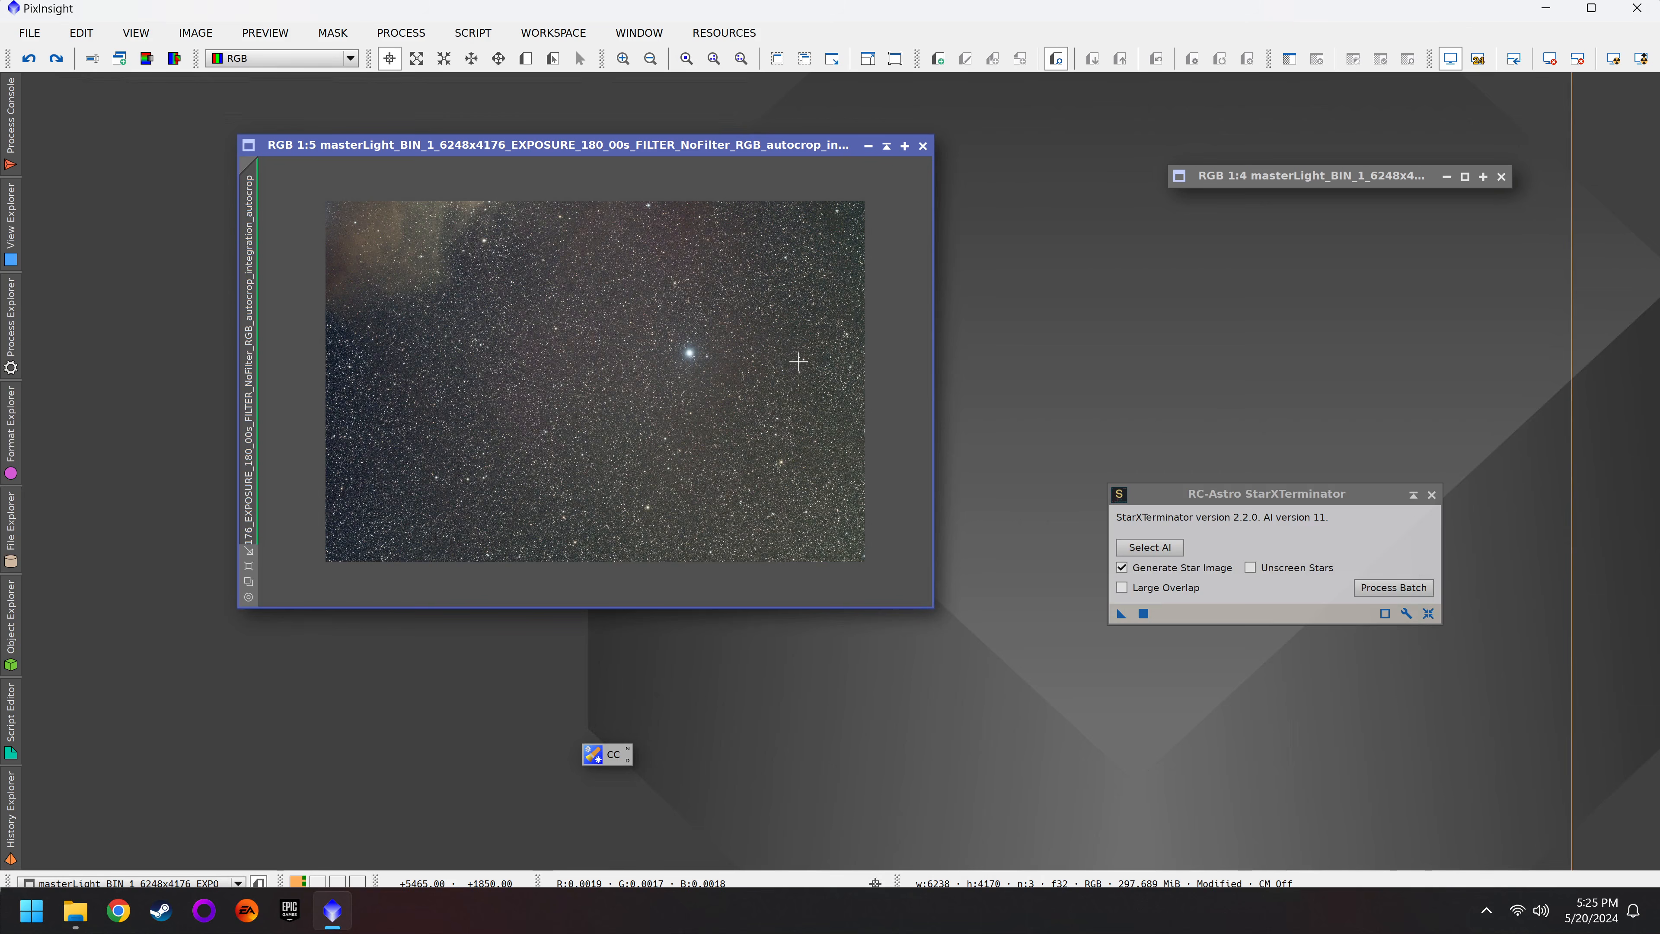
click(56, 58)
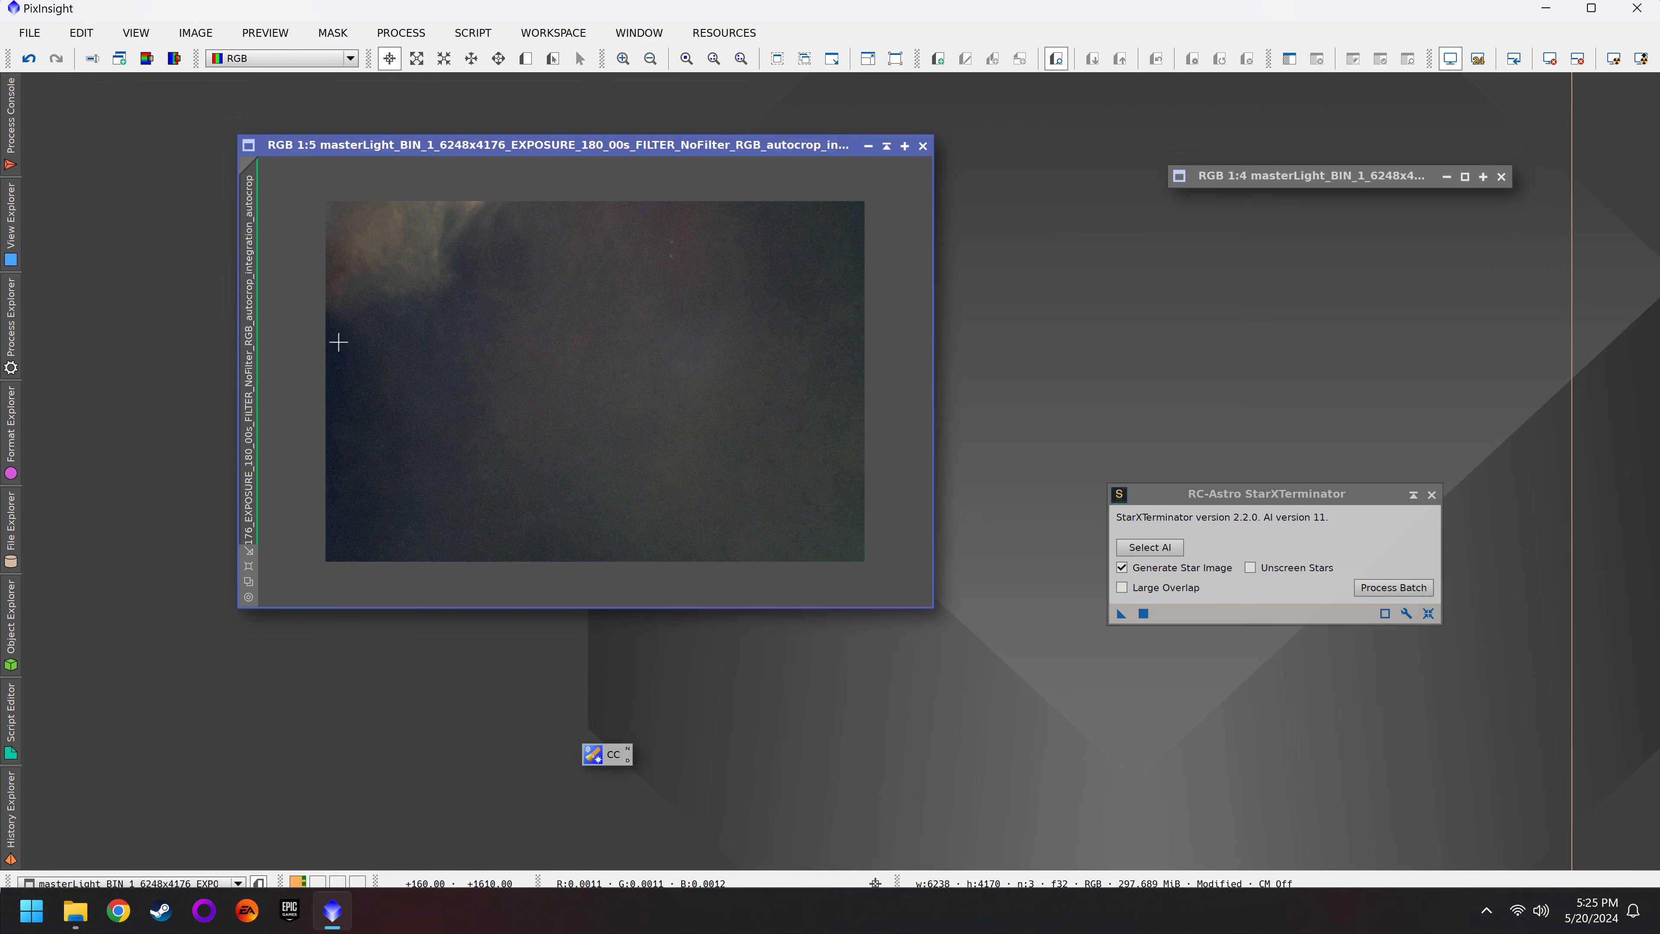
Step: Change the starless image's identifier to rho1
double_click(250, 361)
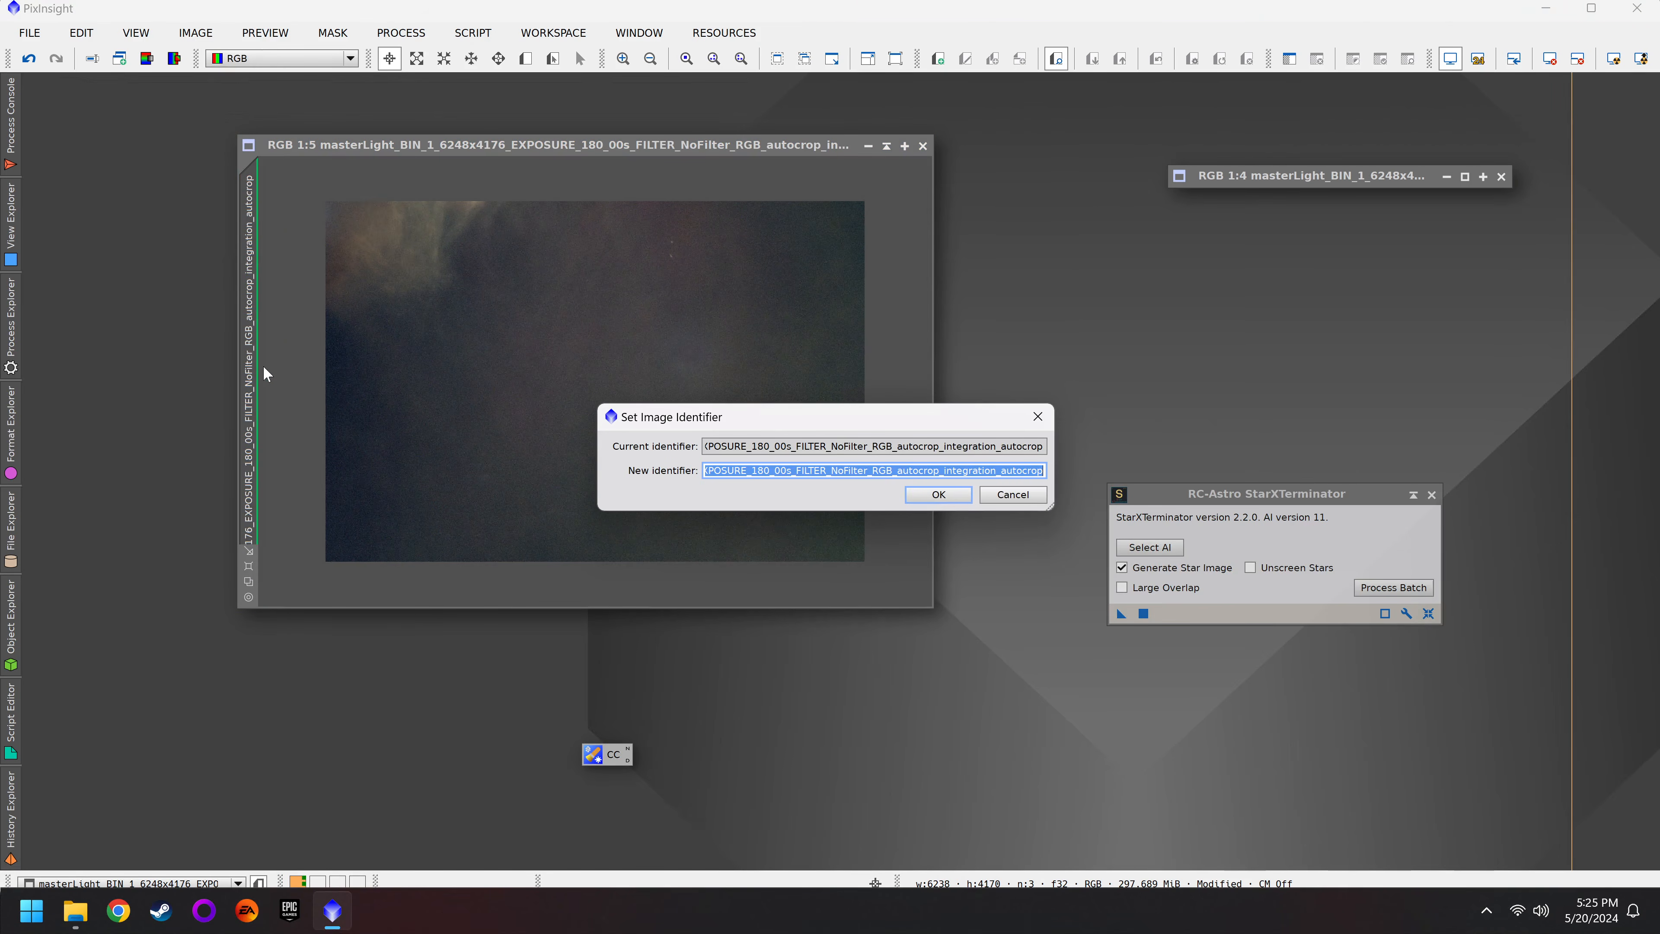
text(rho1)
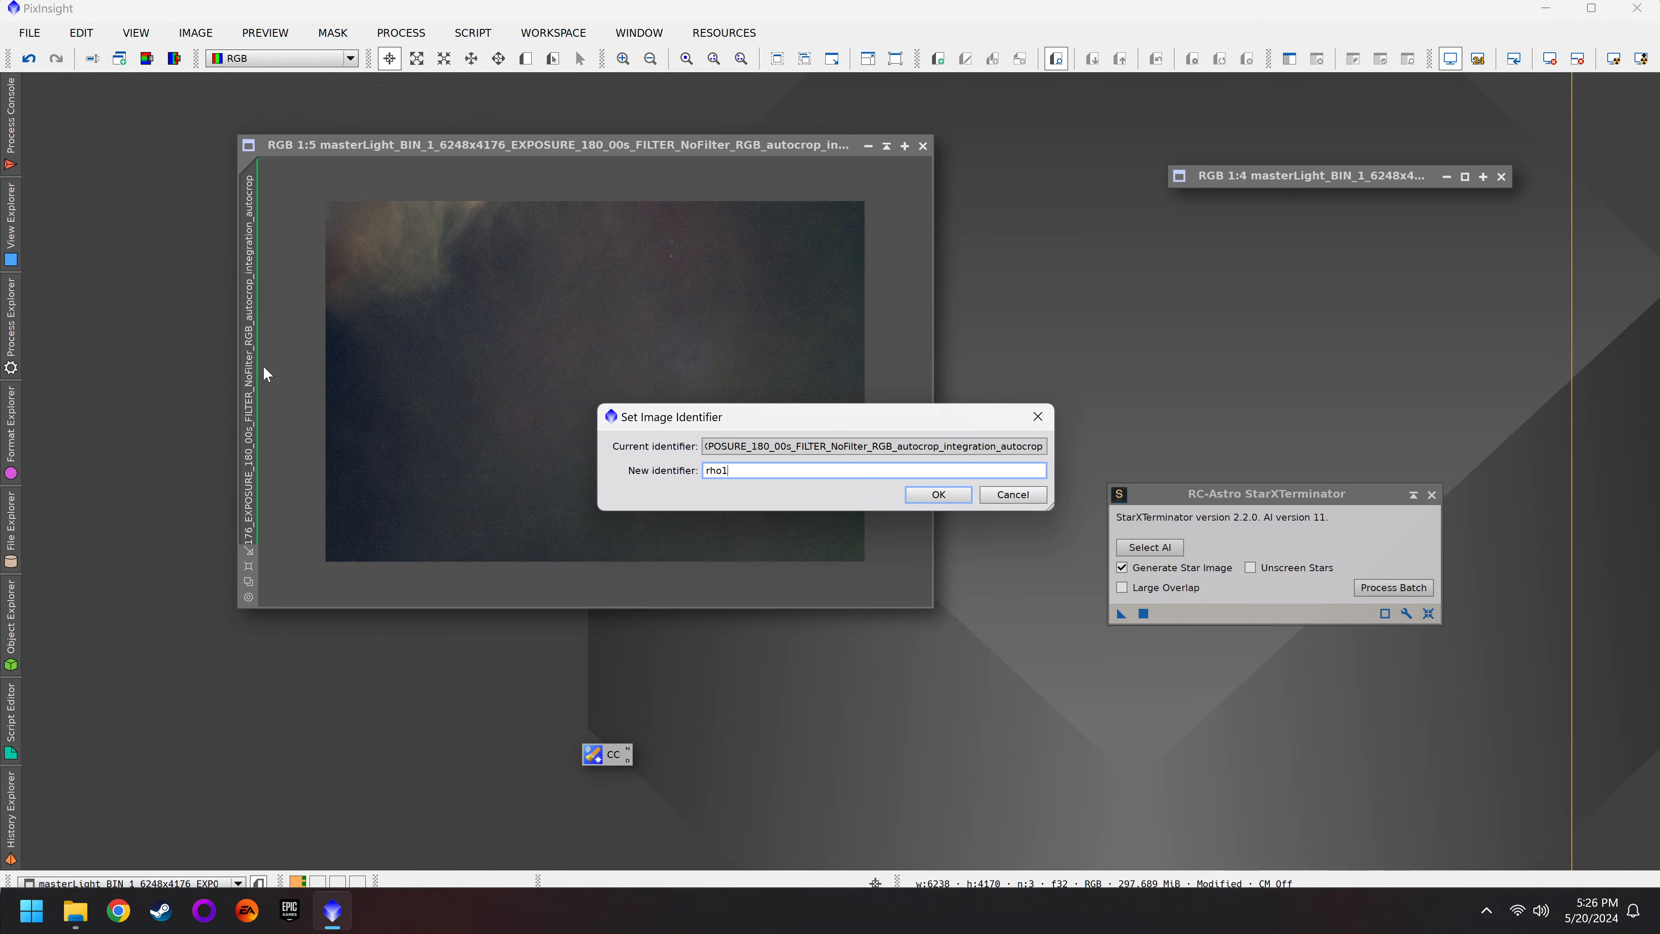
Step: Name the starless image rho1 and the extracted star image stars, and collapse the stars window
key(Return)
double_click(1305, 174)
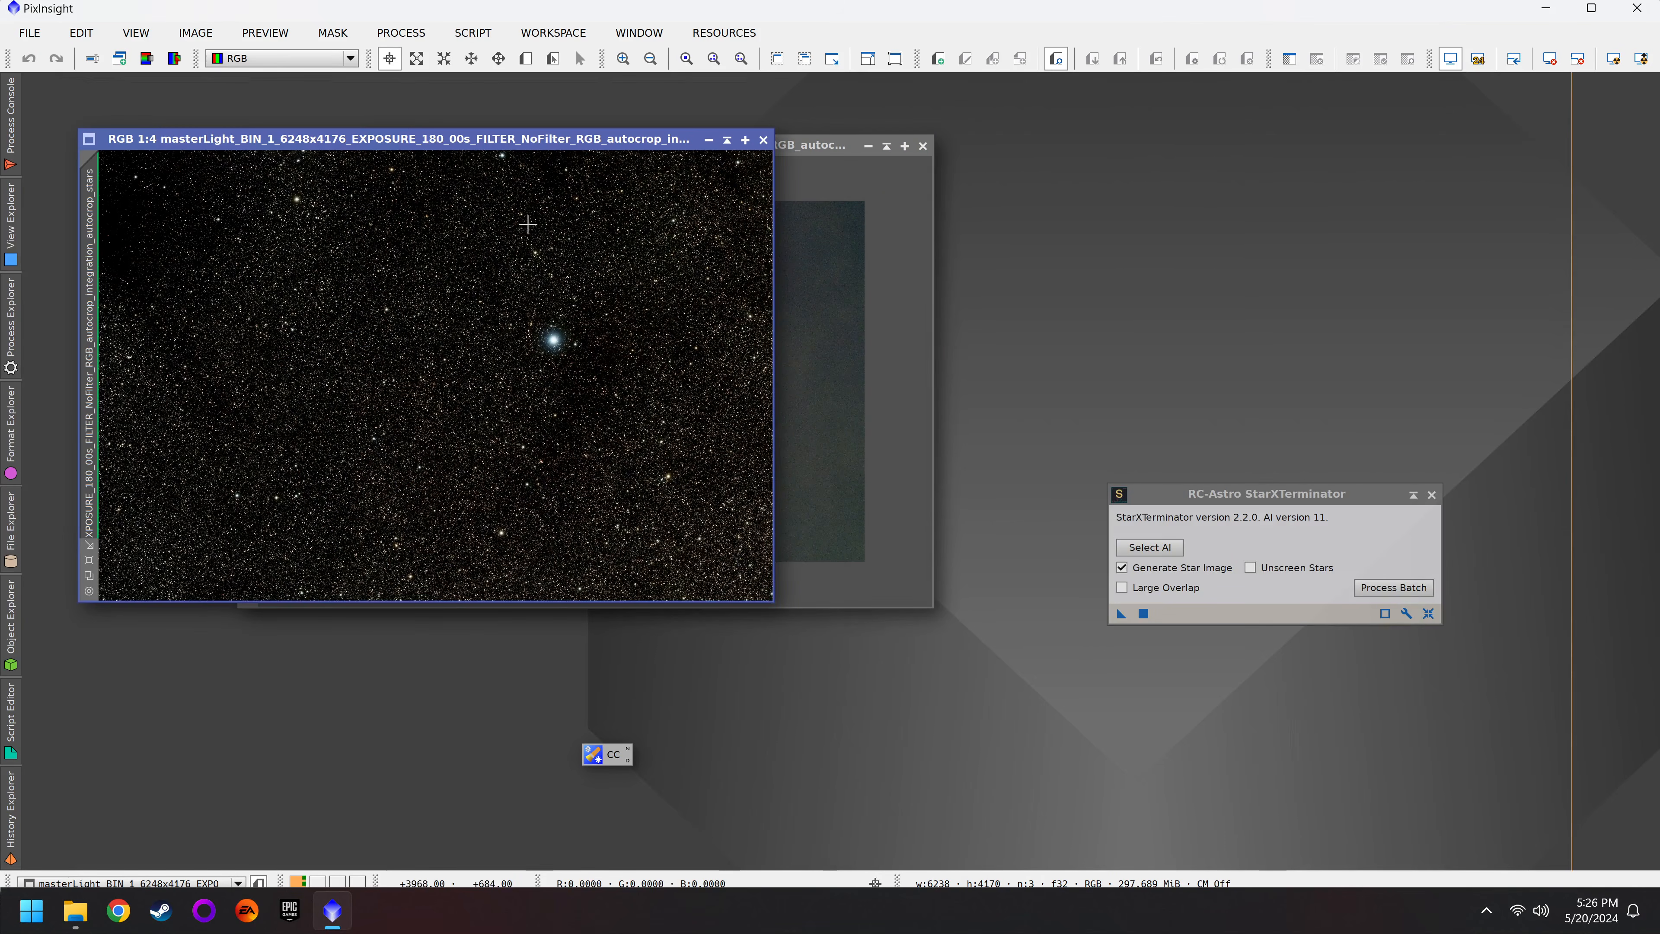
double_click(96, 290)
text(stars)
click(928, 495)
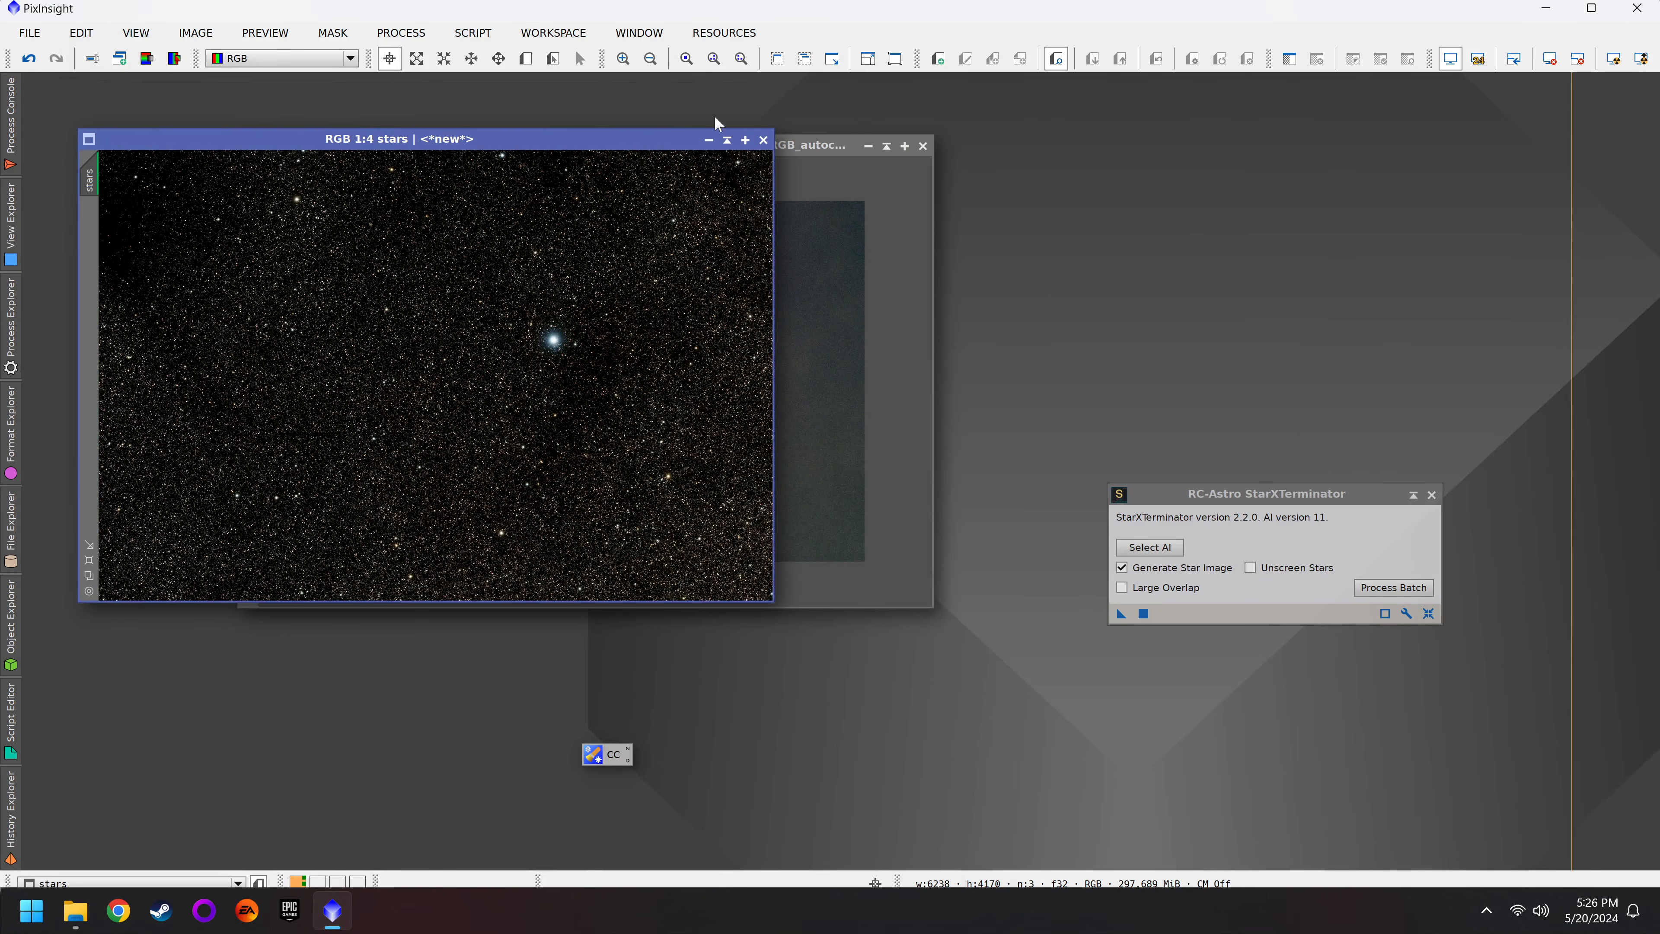
click(726, 140)
Step: Apply the PixelMath expression rho1 + stars to the stars image and auto-stretch its display
click(8, 335)
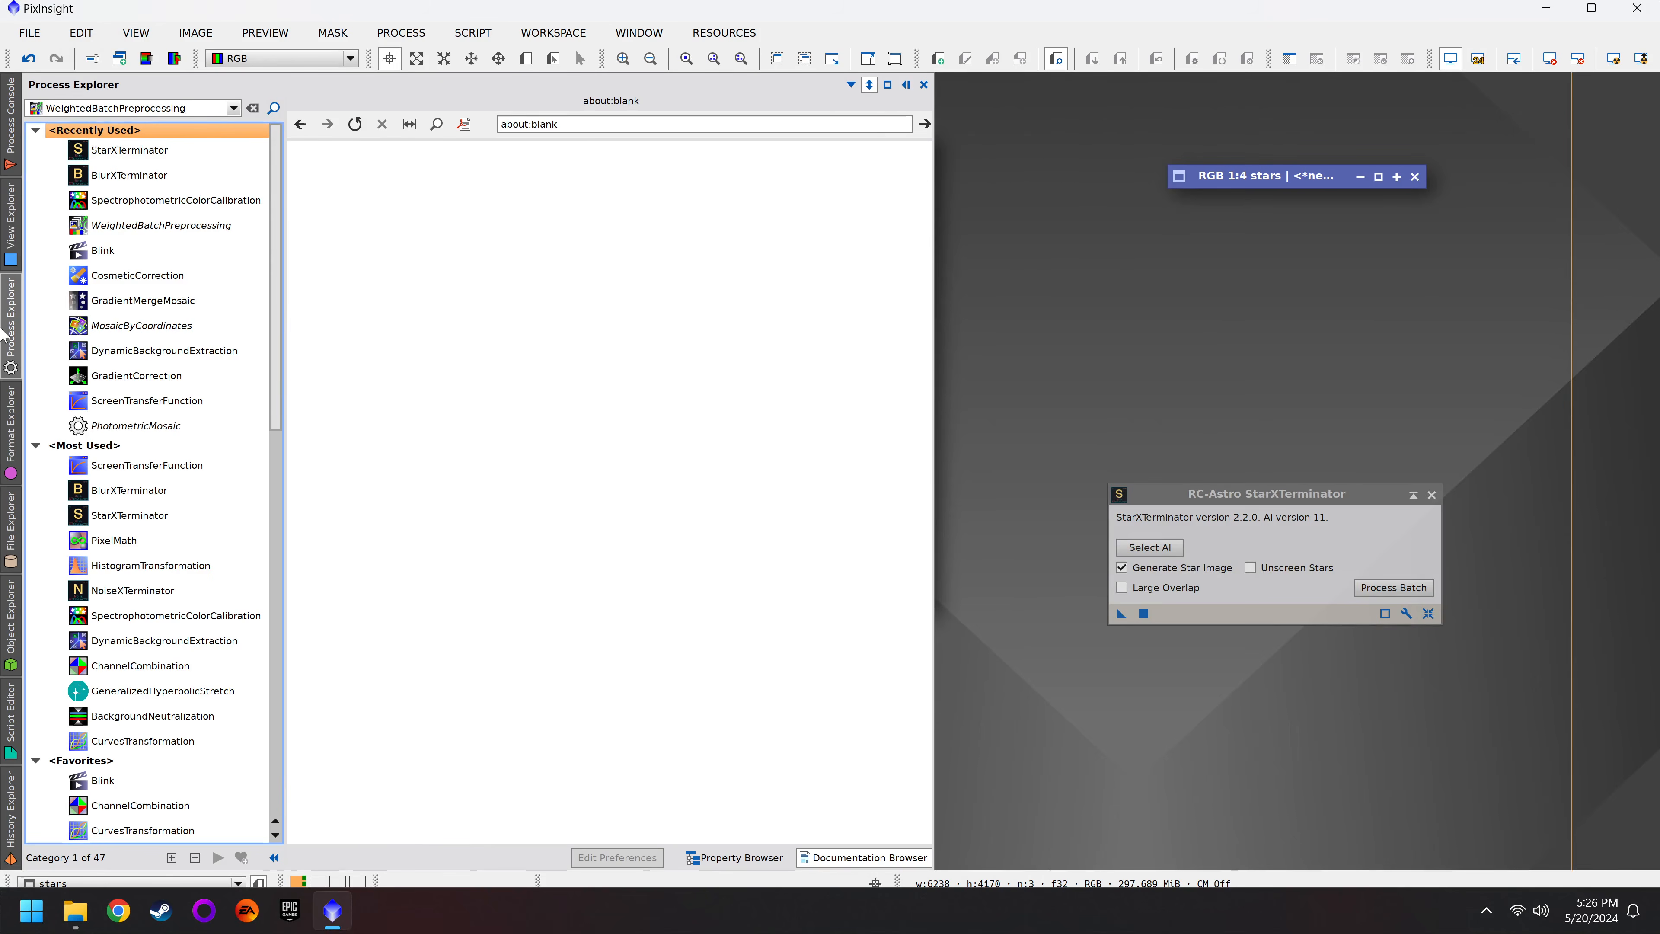
double_click(121, 542)
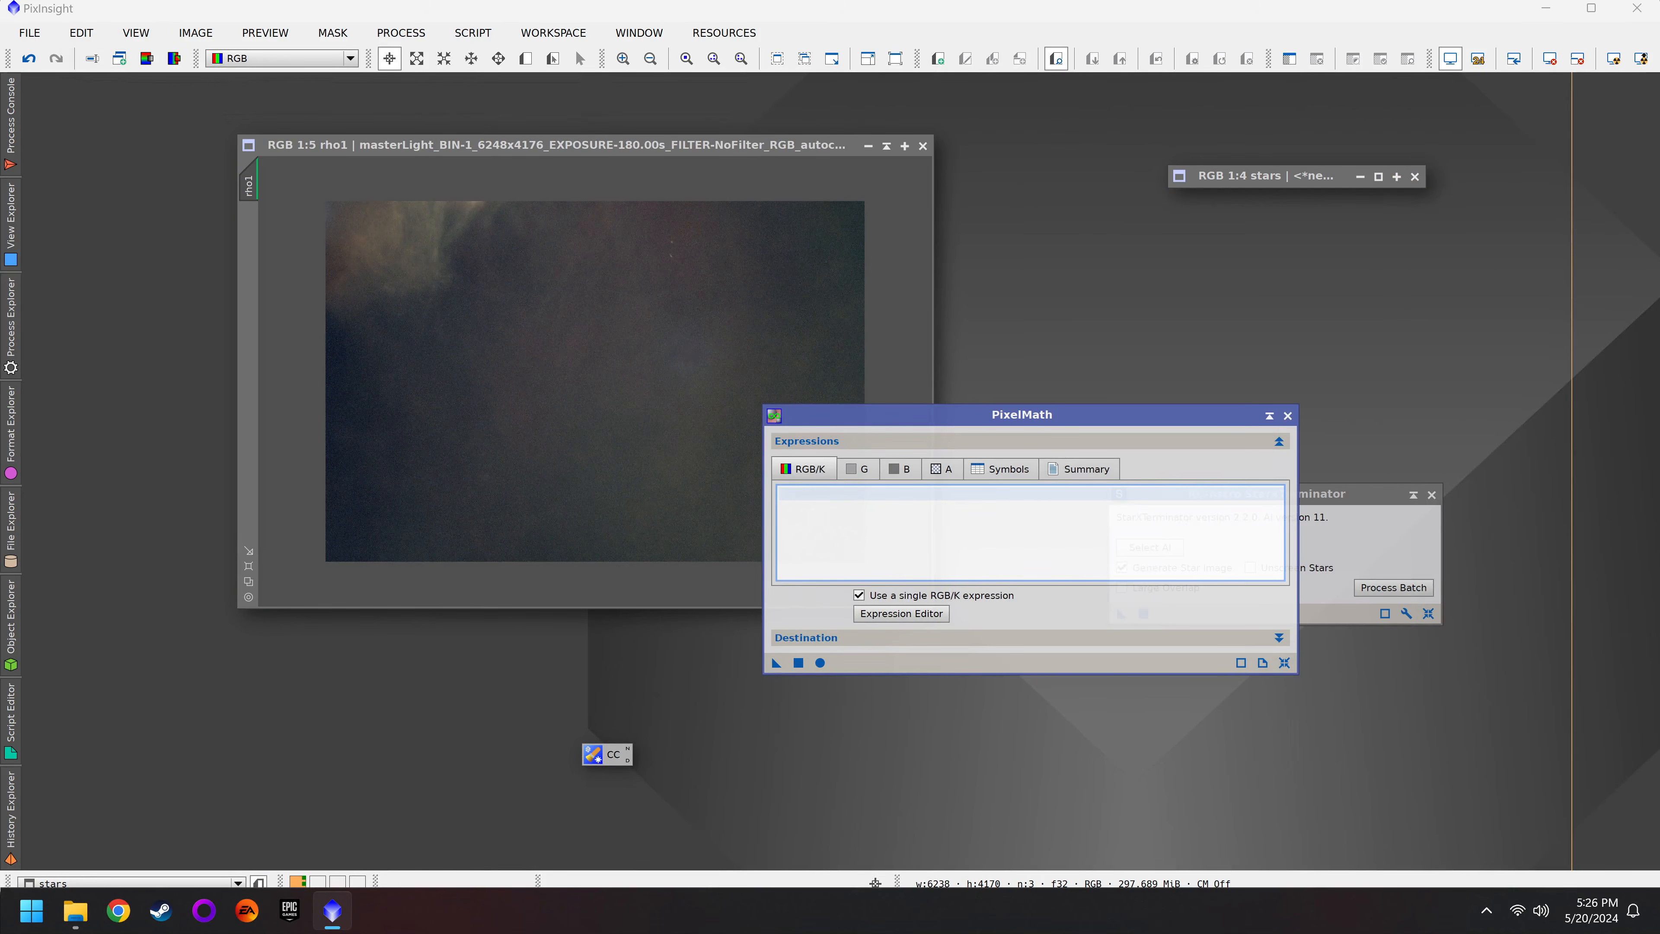
text(rho1 + stars)
click(798, 662)
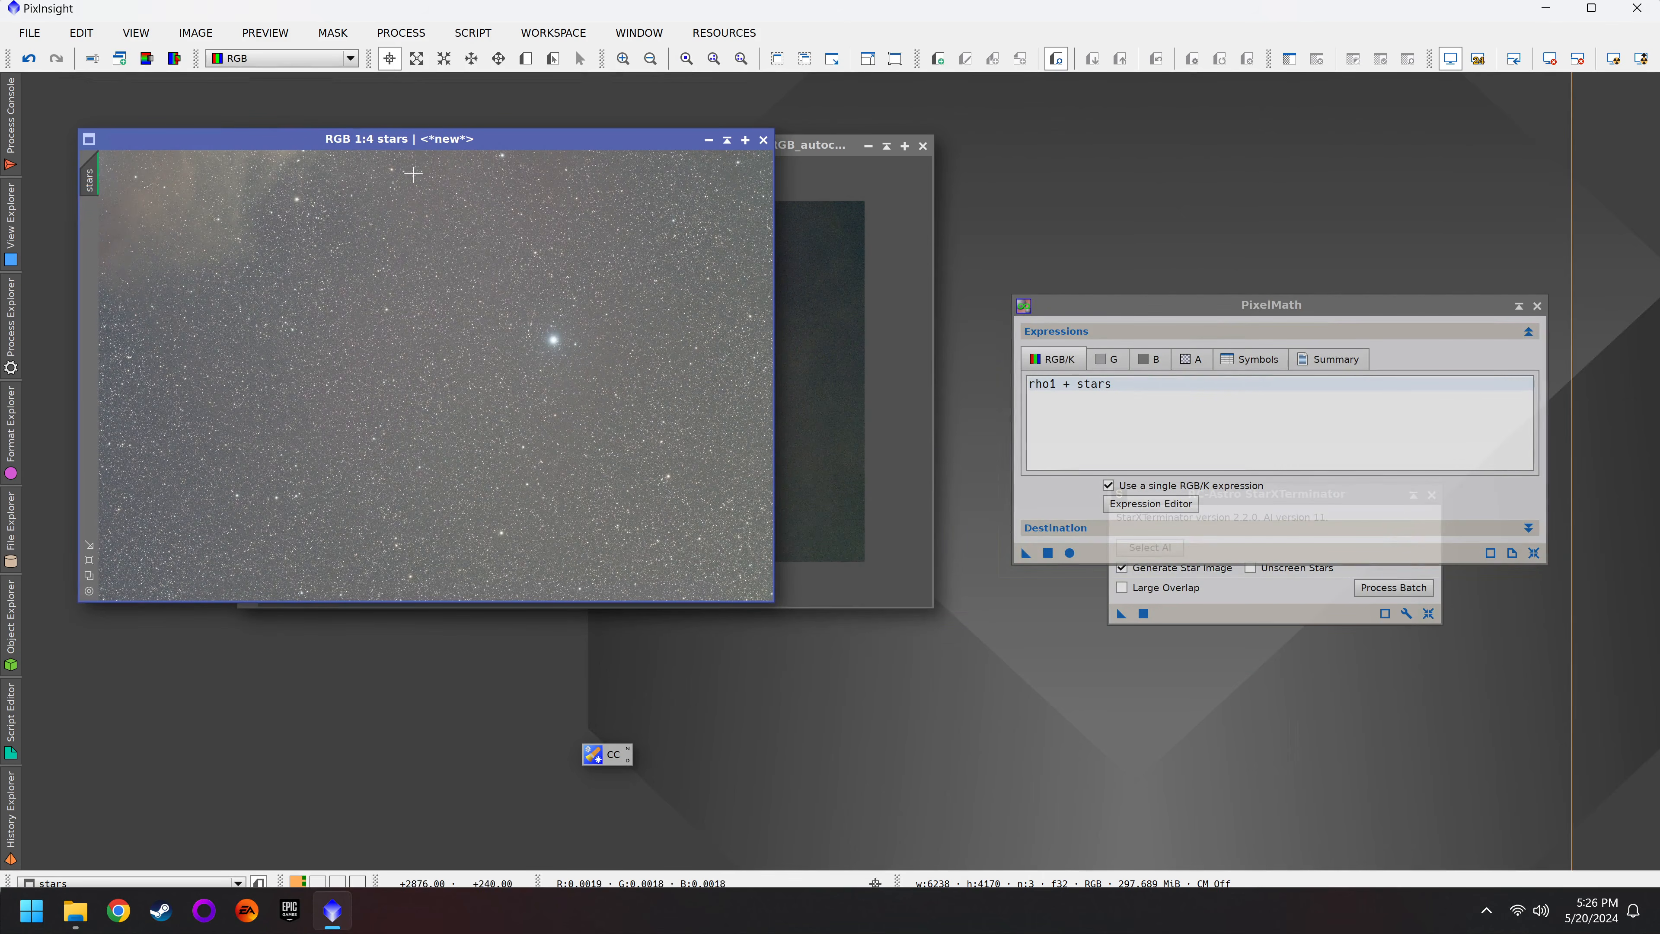
key(ctrl+a)
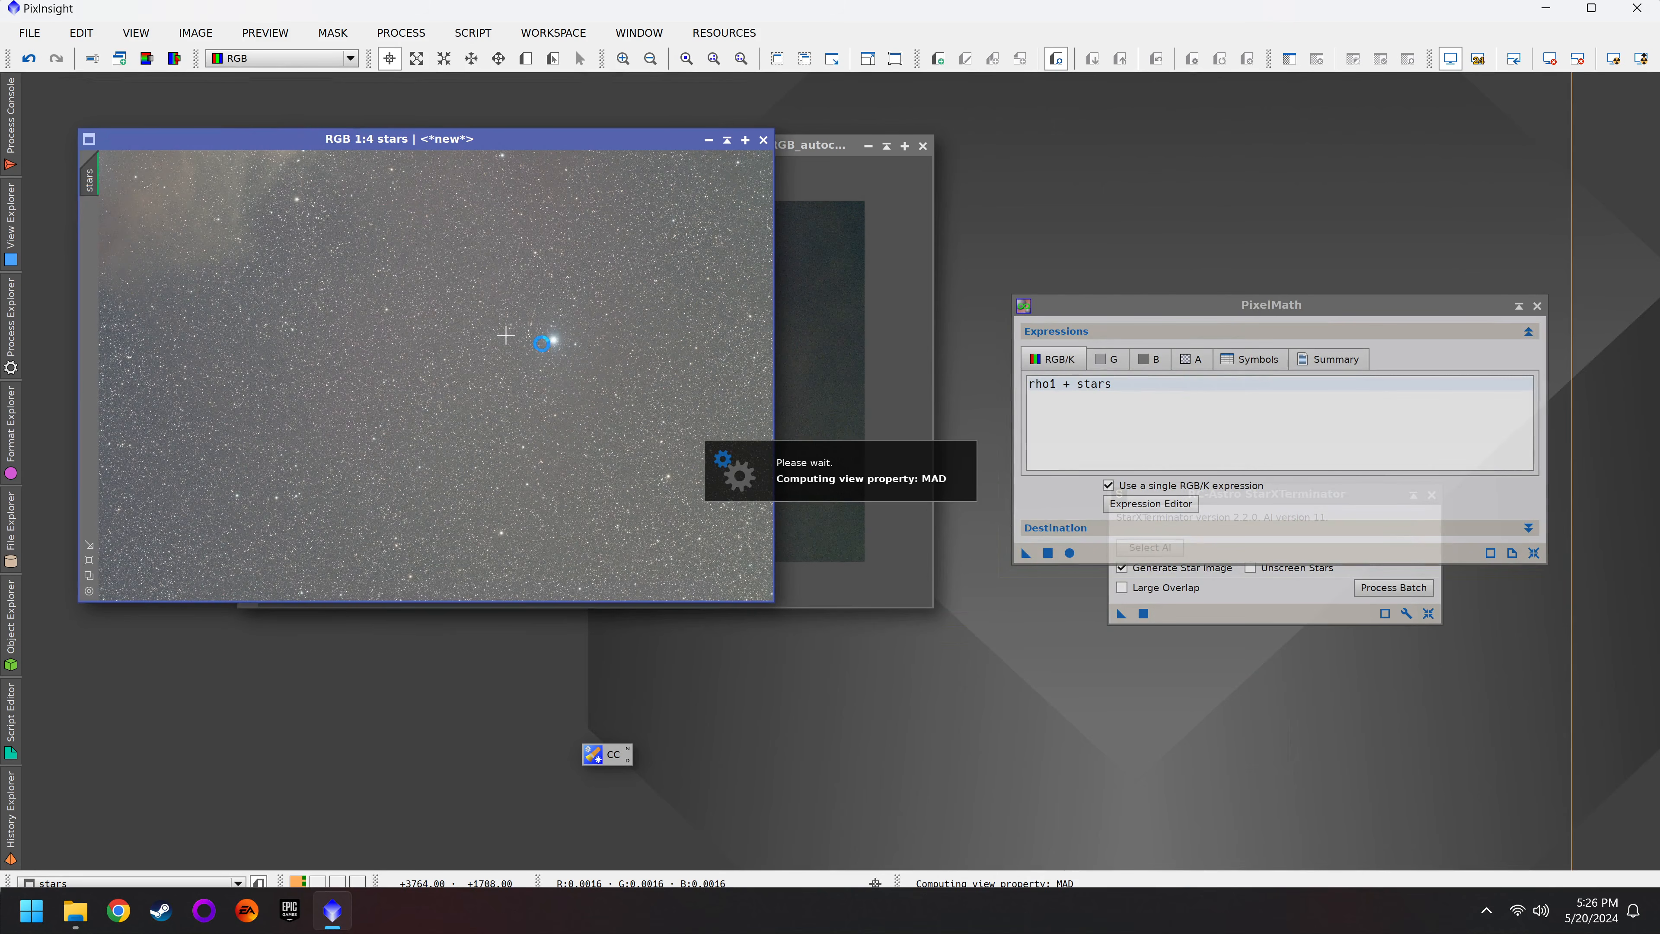
Step: Set the PixelMath destination to create a new image and apply the expression again
click(1262, 528)
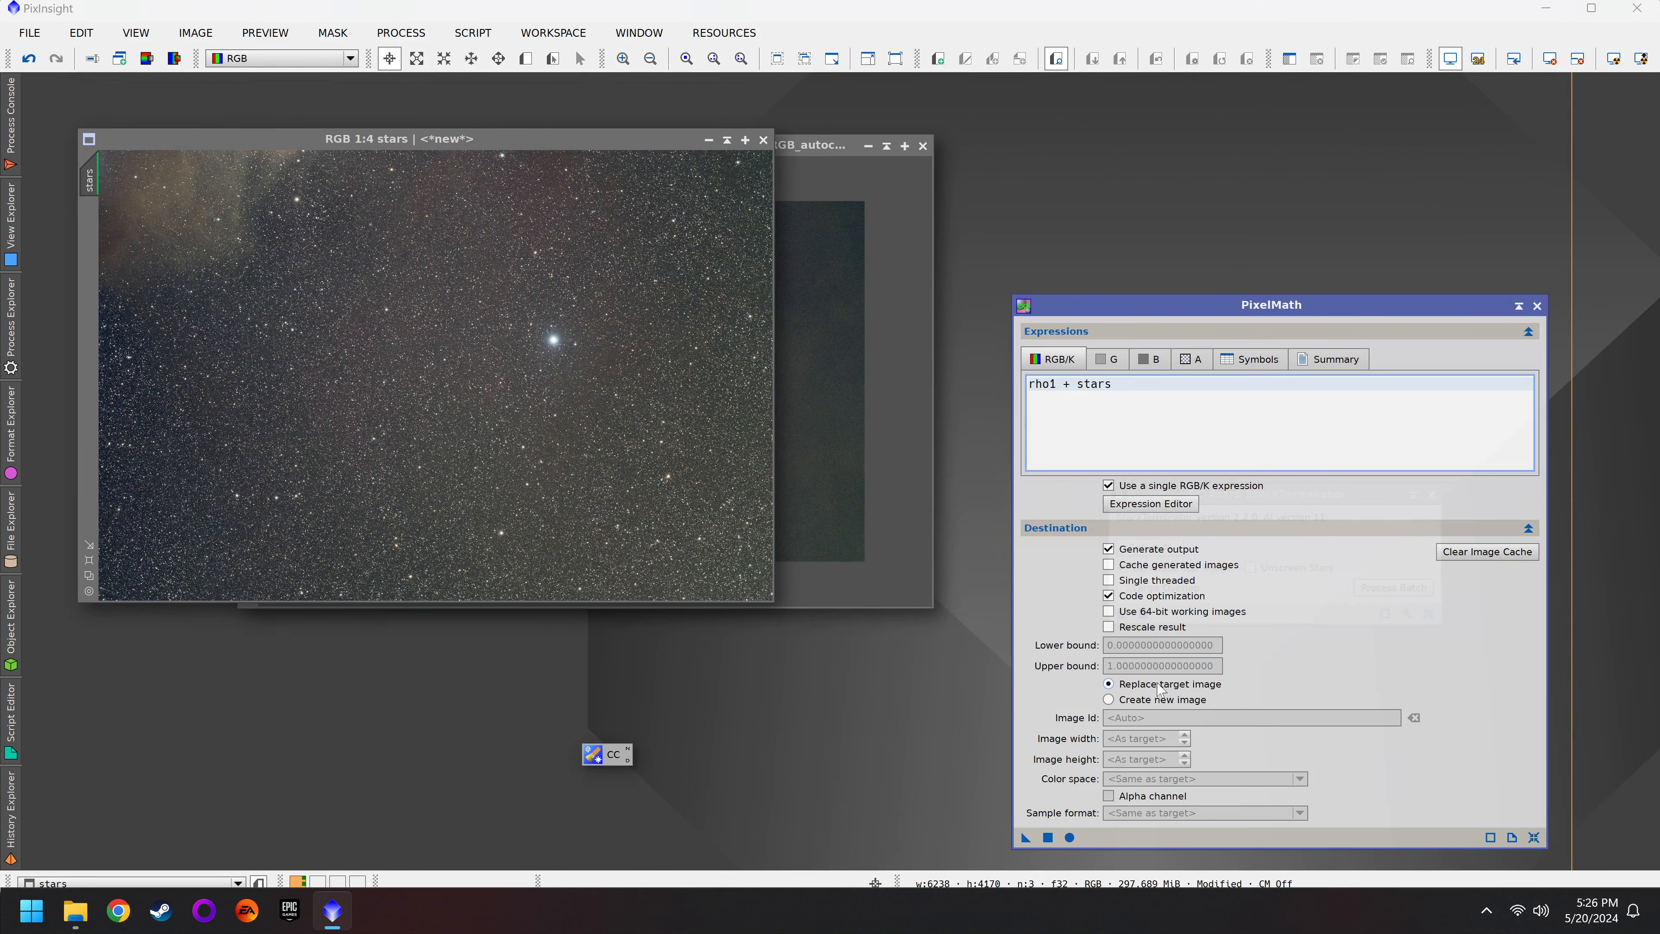
click(1156, 699)
click(1047, 837)
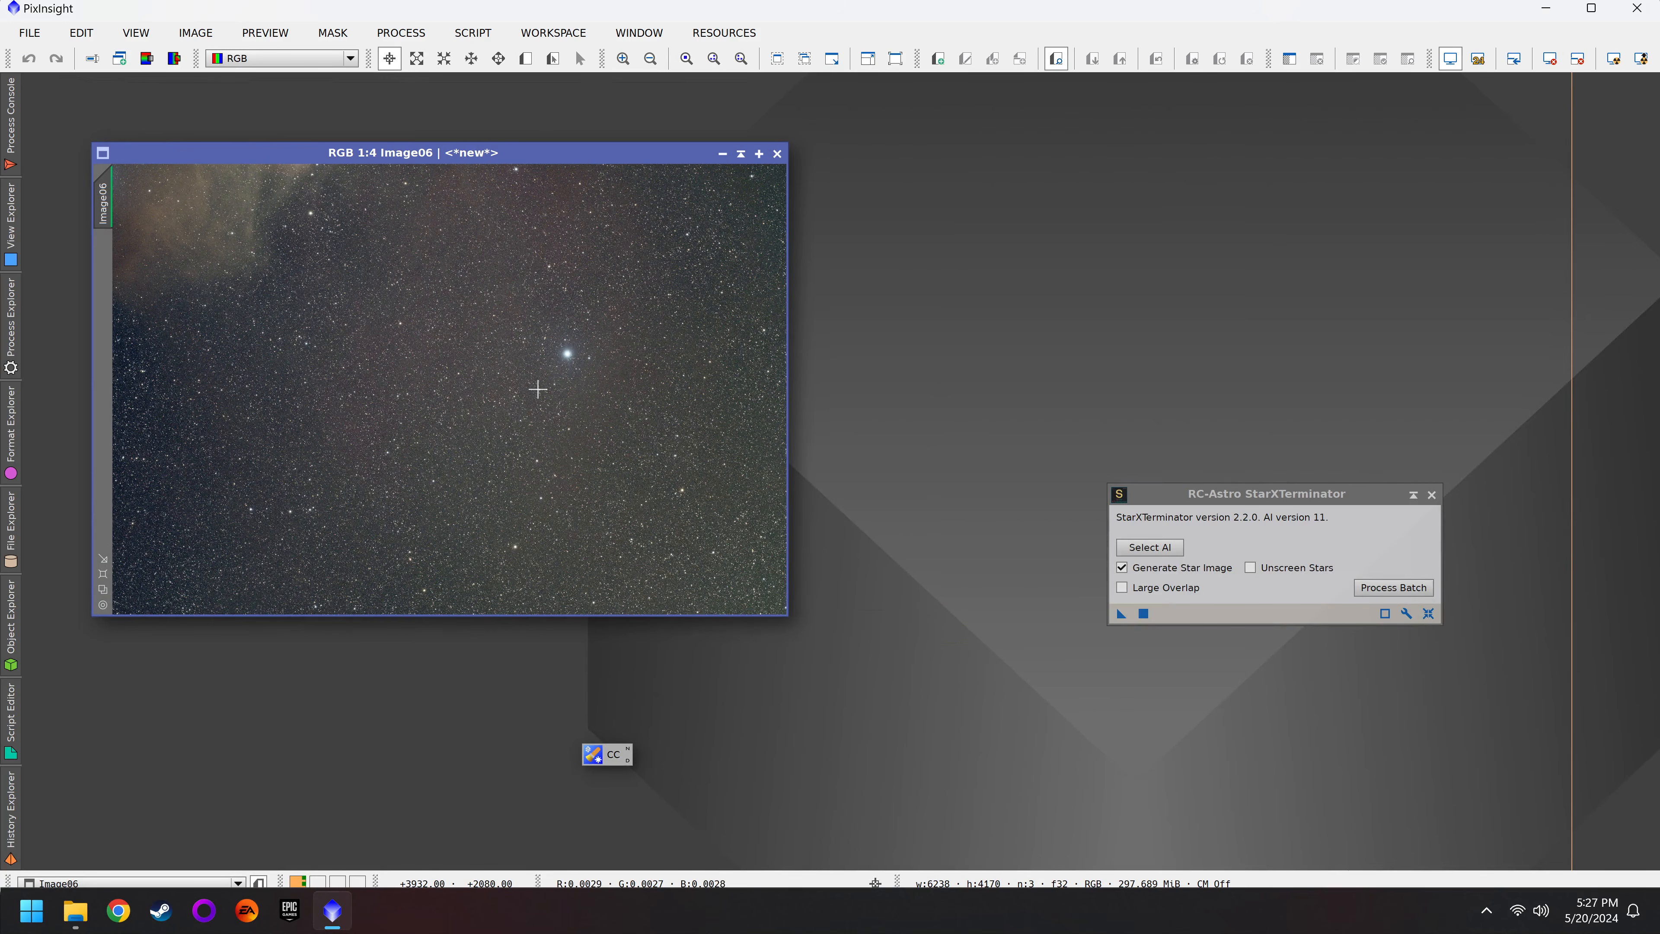
Step: Set up saving the combined image in XISF format as Rho_1-1.xisf in RhoPano's Master folder, and cancel the save
click(15, 34)
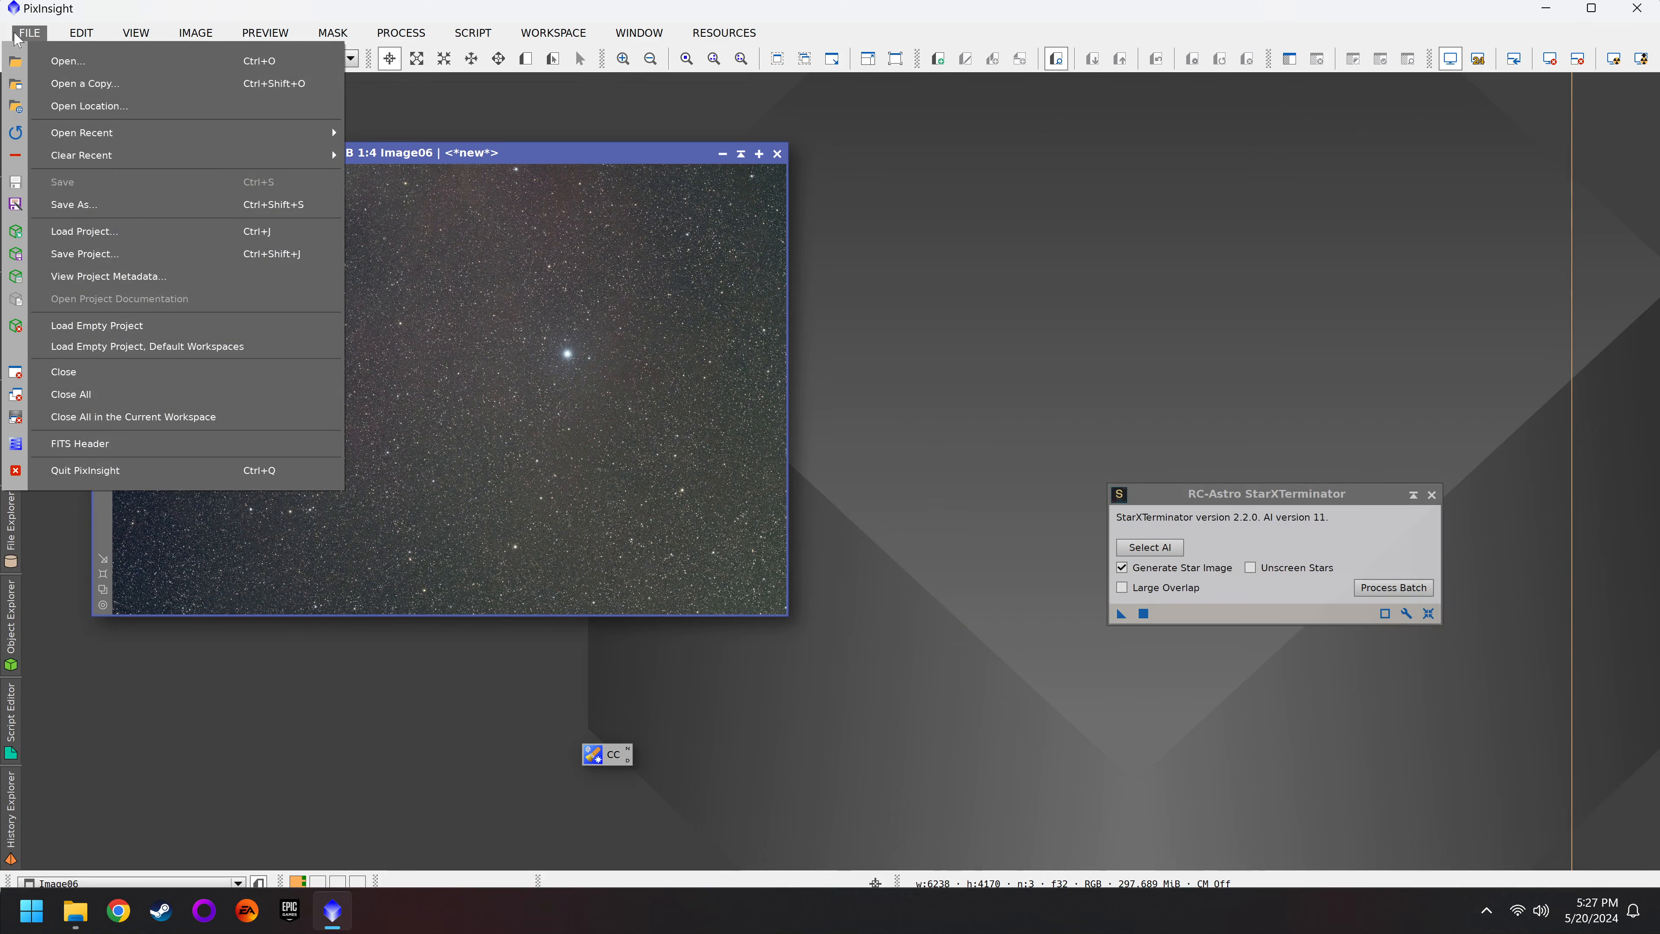
click(73, 204)
click(341, 73)
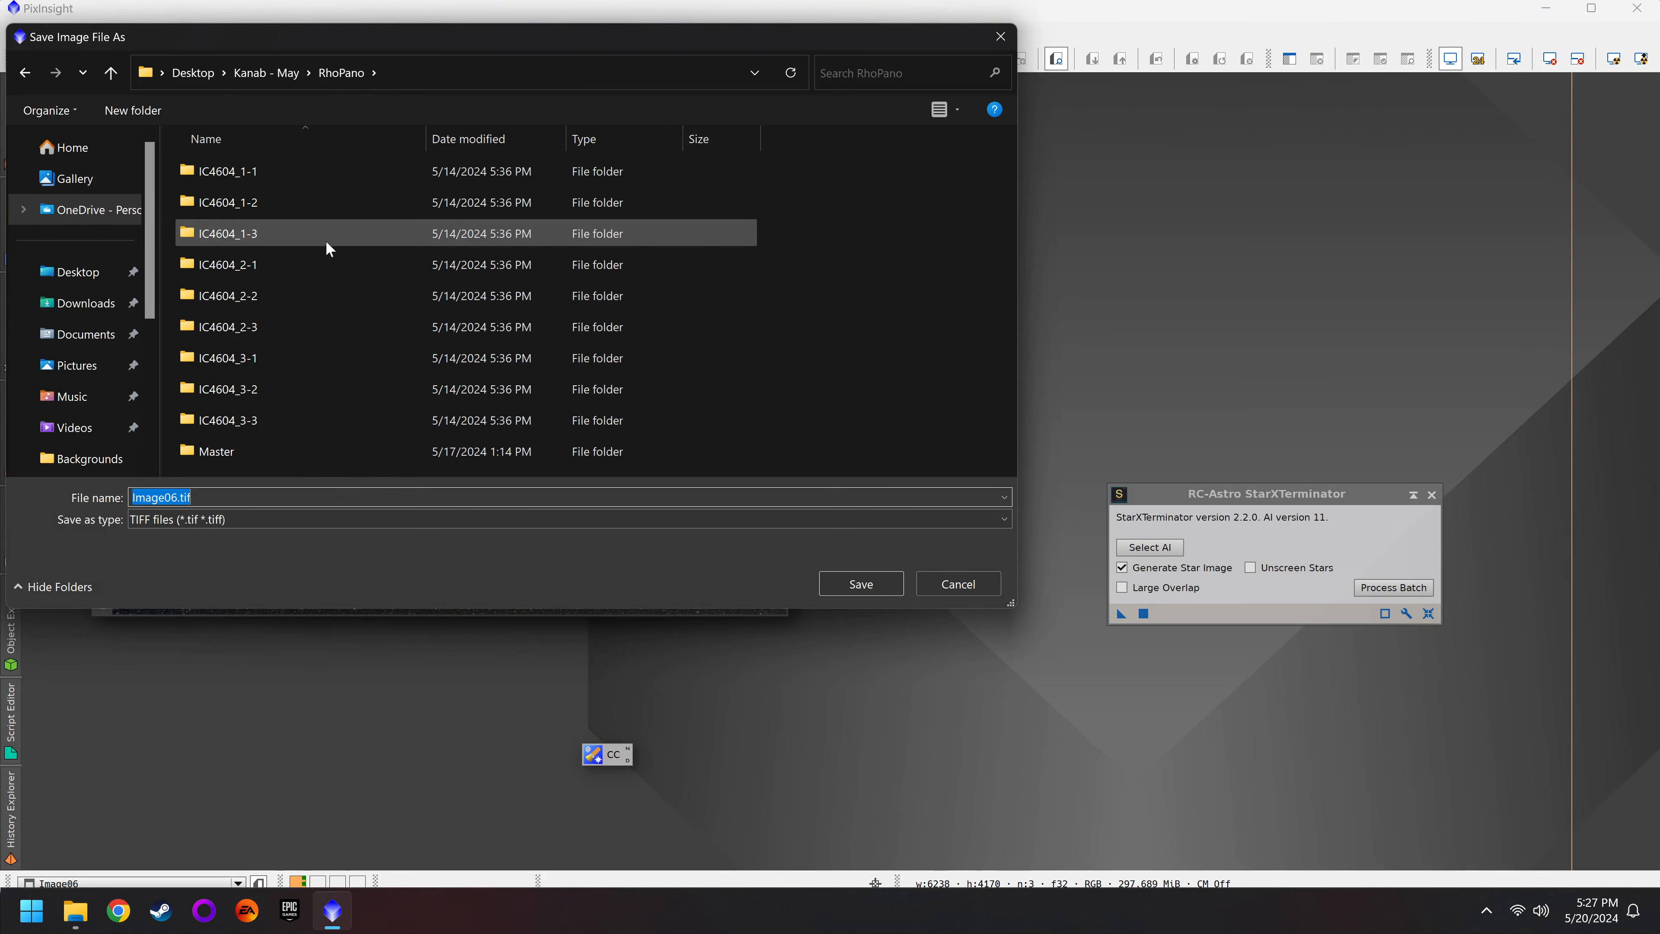
double_click(325, 454)
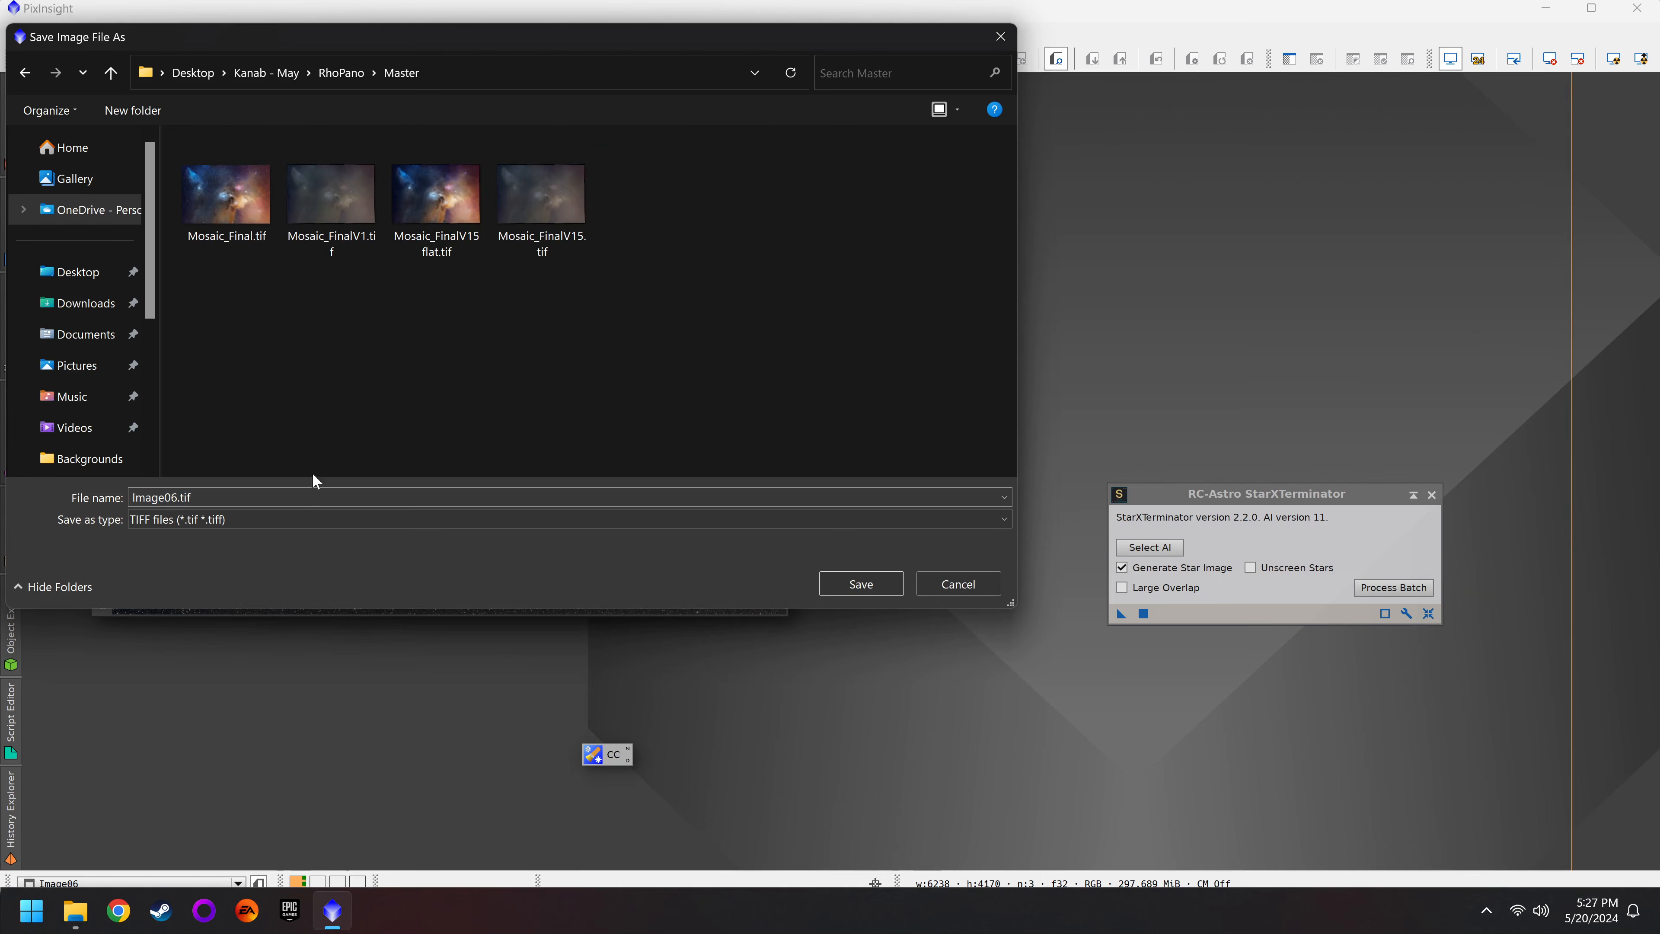
click(212, 519)
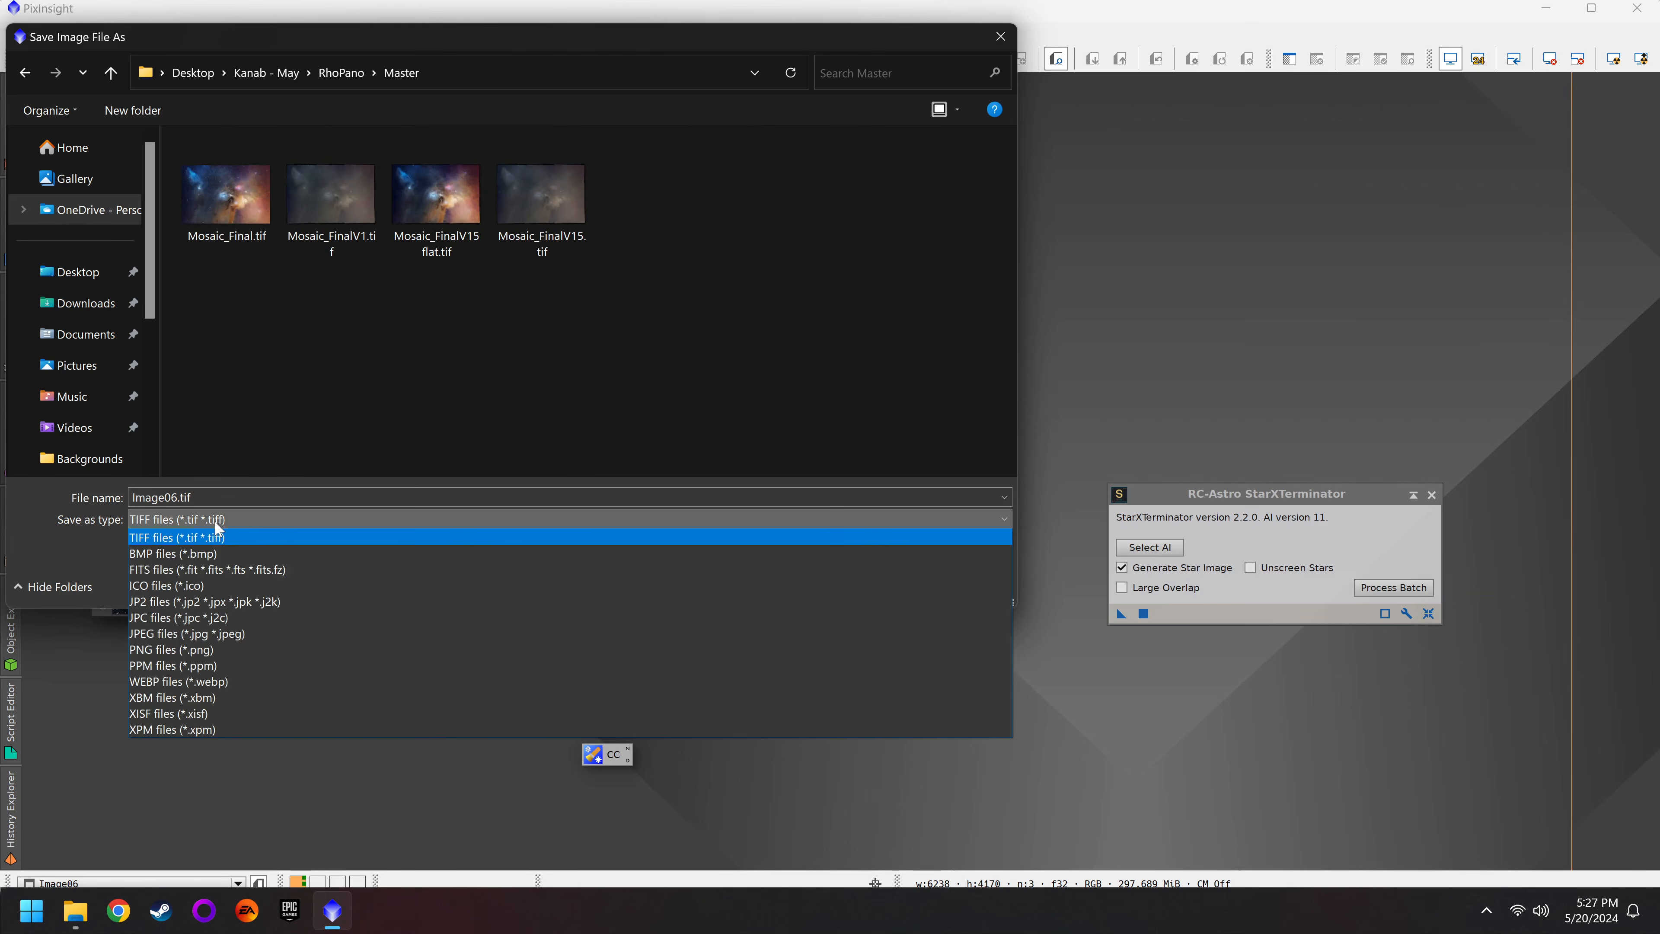
click(143, 714)
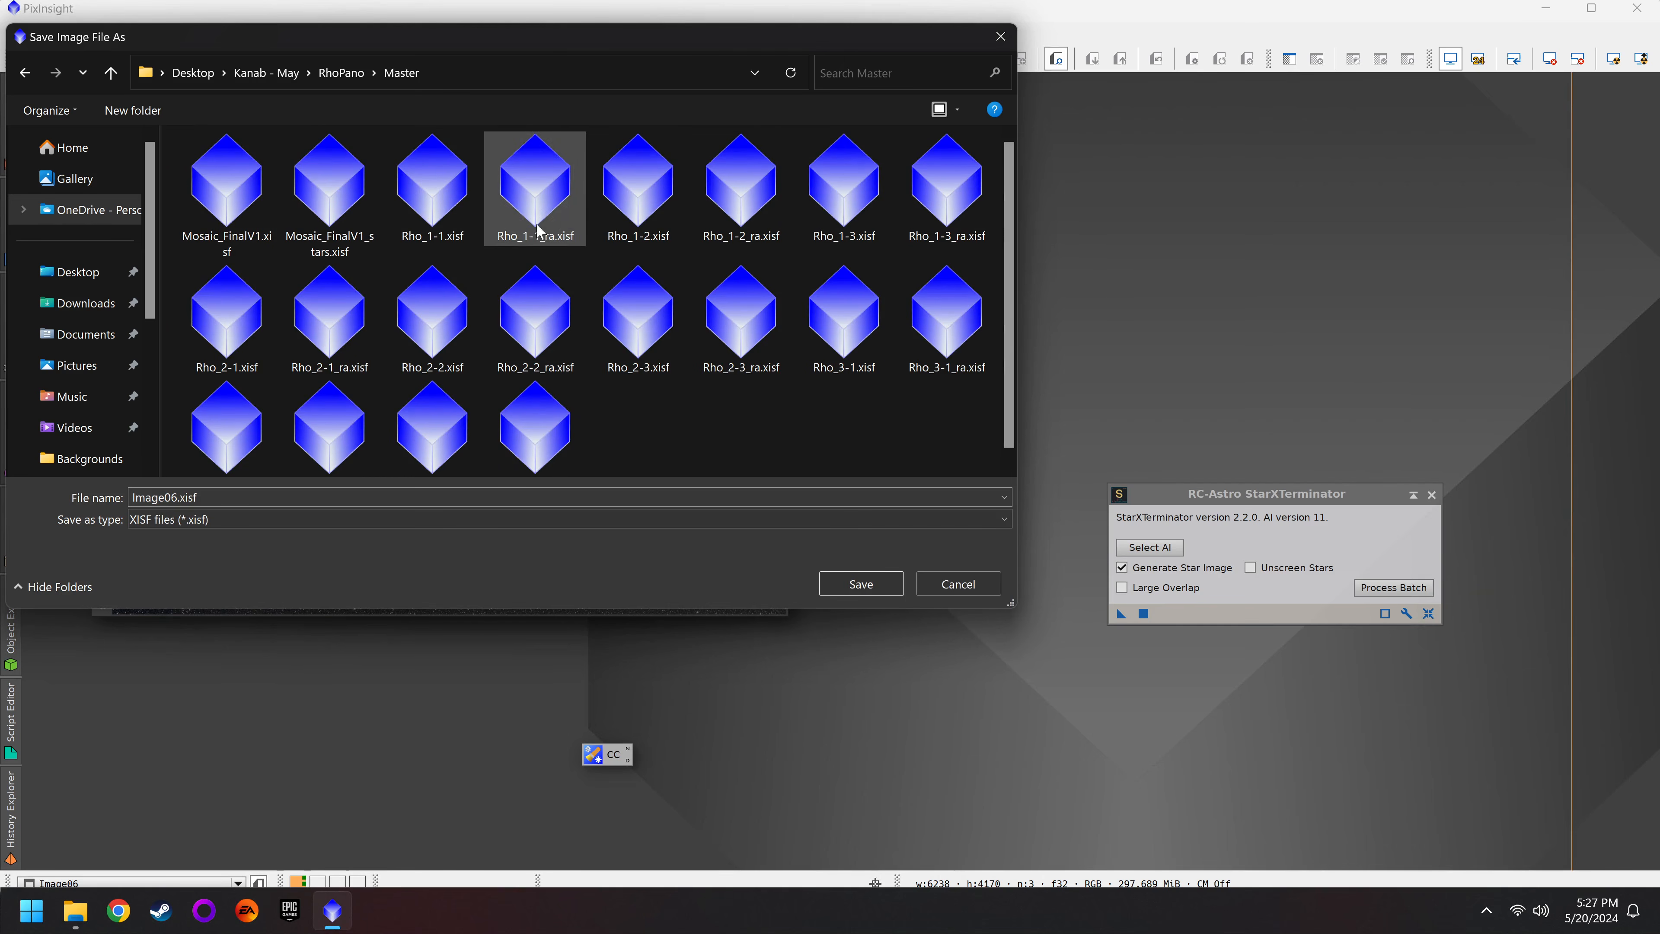
click(458, 233)
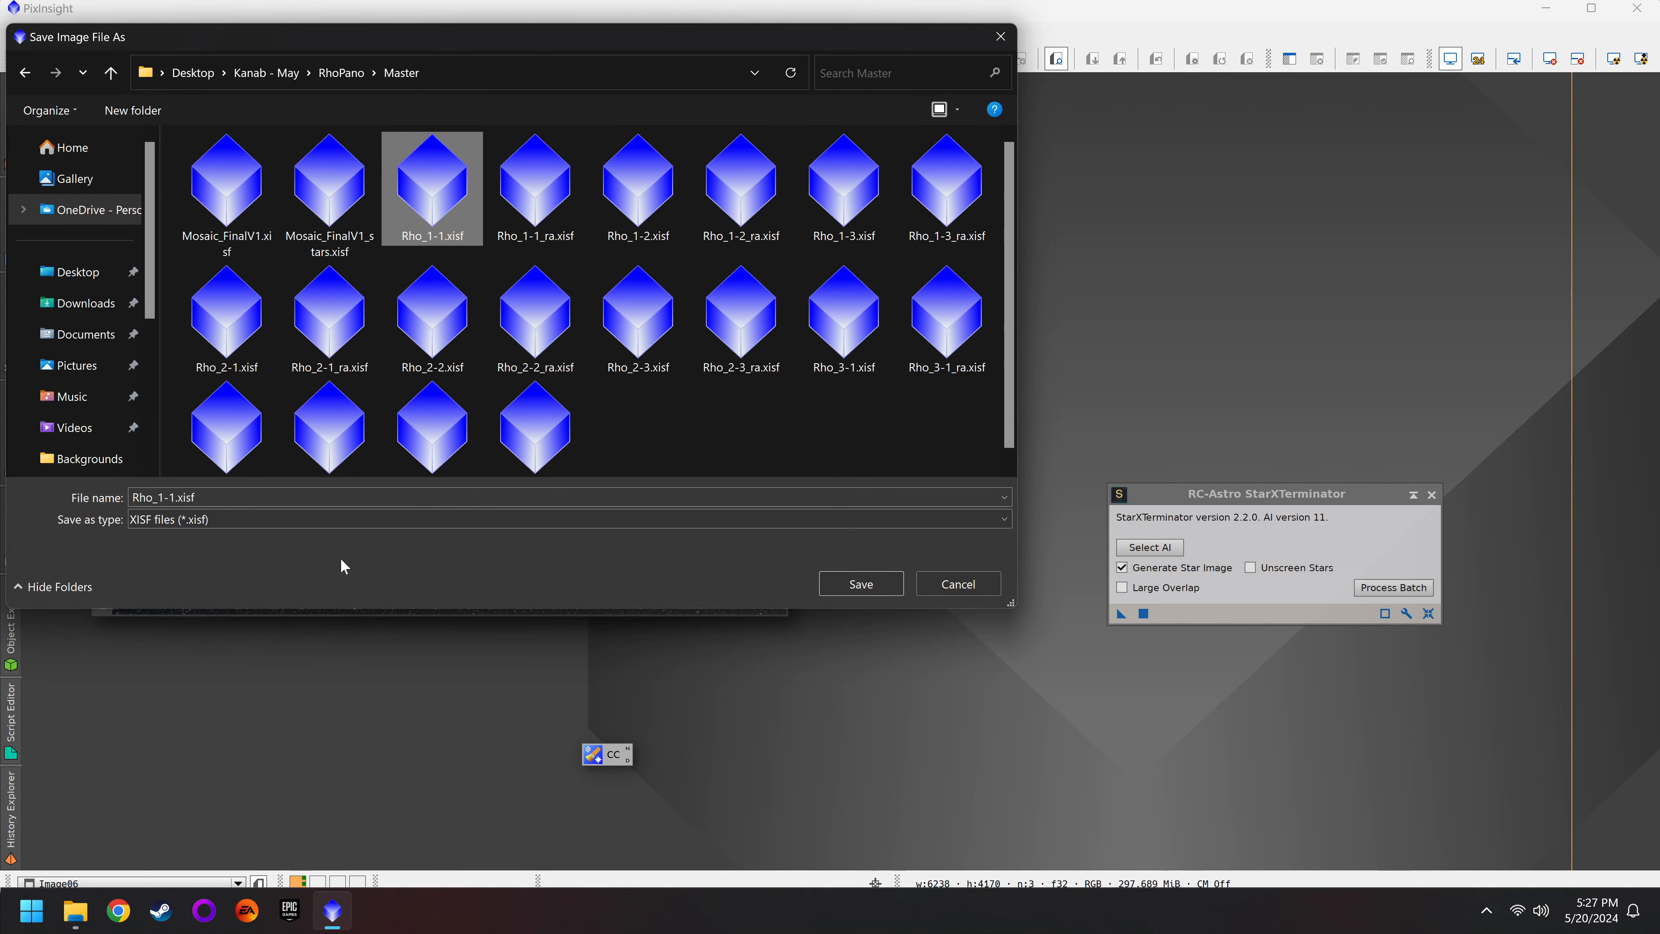
click(947, 584)
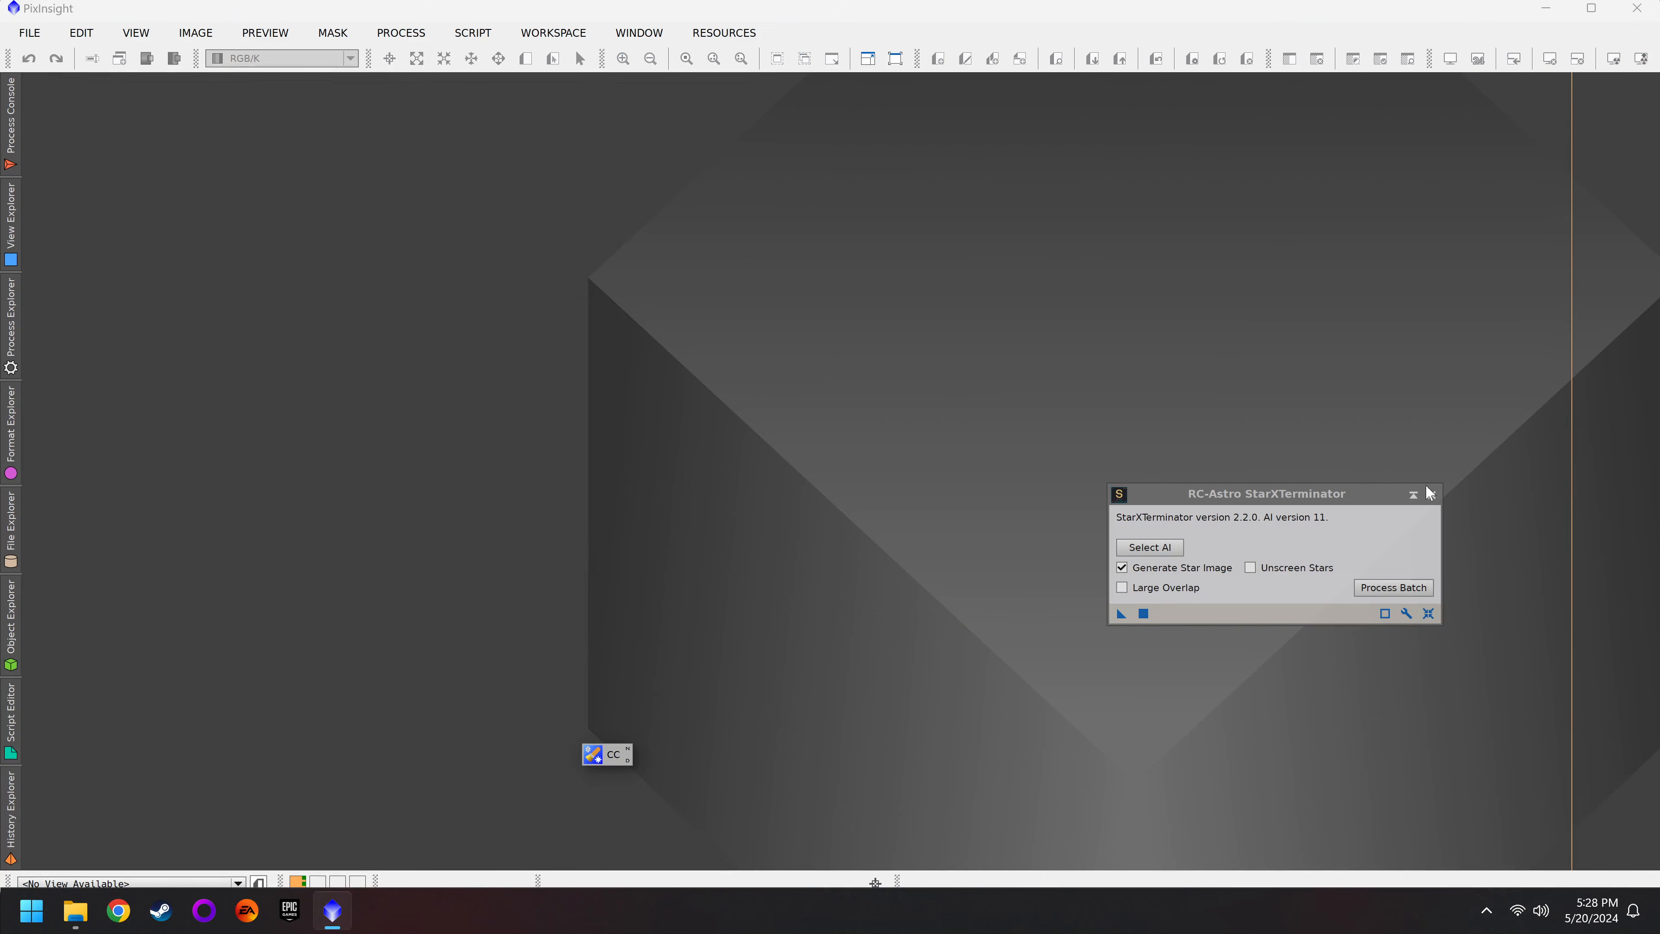
Step: Close StarXTerminator, open the autocropped master light from RhoPano's IC4604_1-2/PixStack/master folder, and close its crop mask image
click(1432, 495)
click(30, 33)
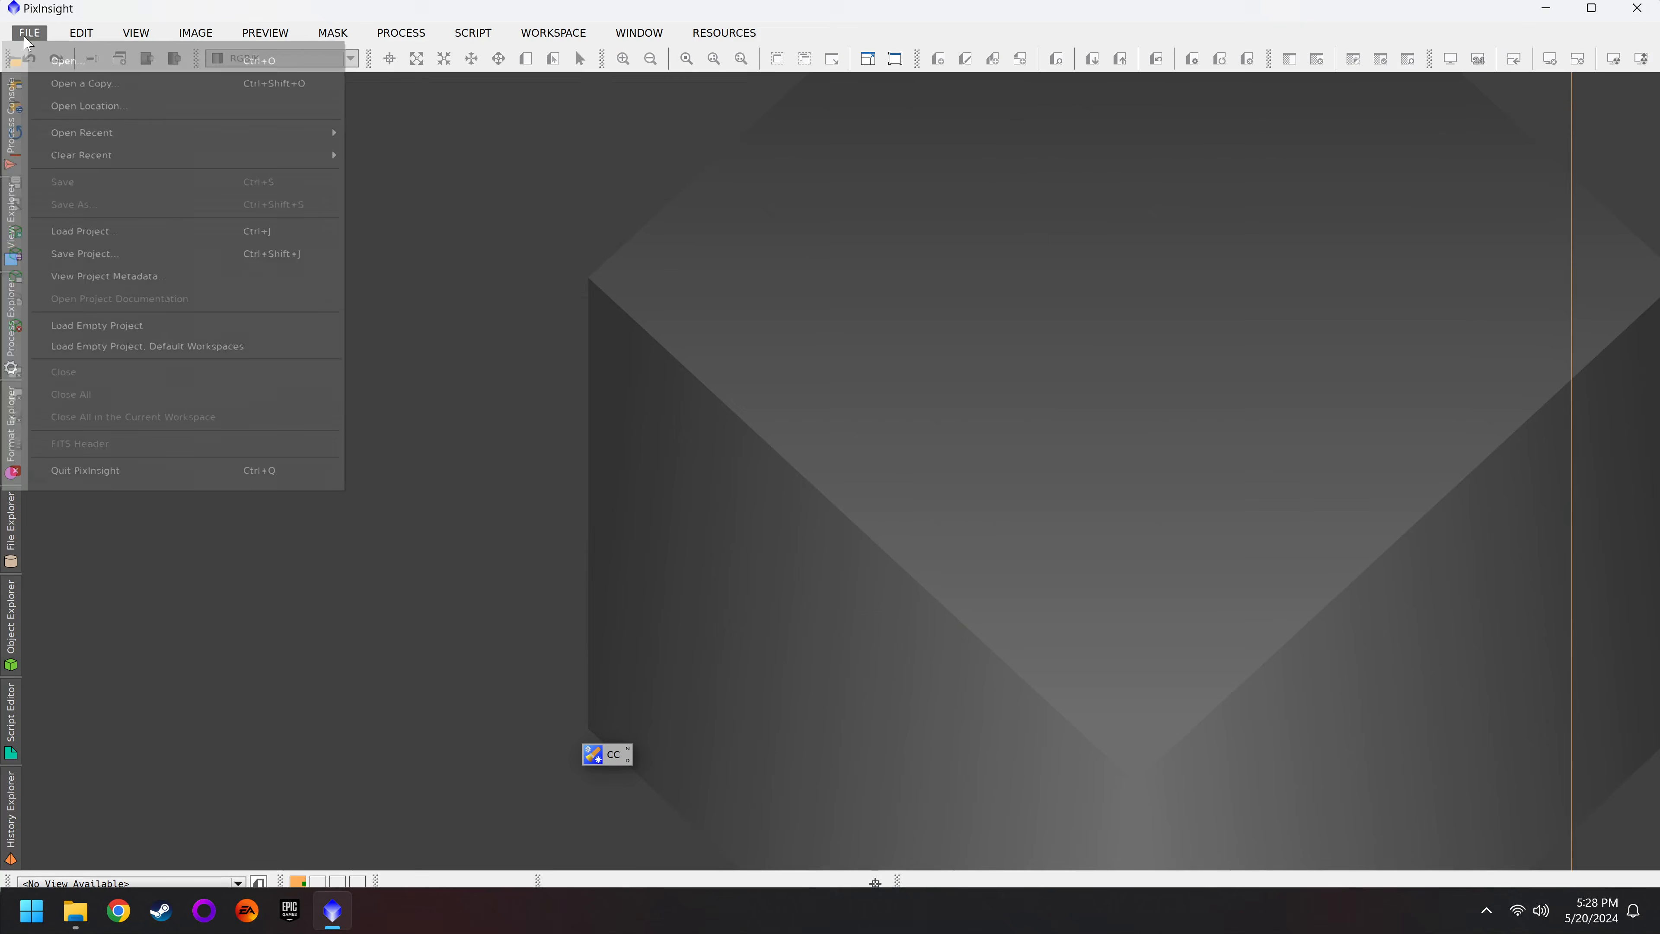
click(43, 63)
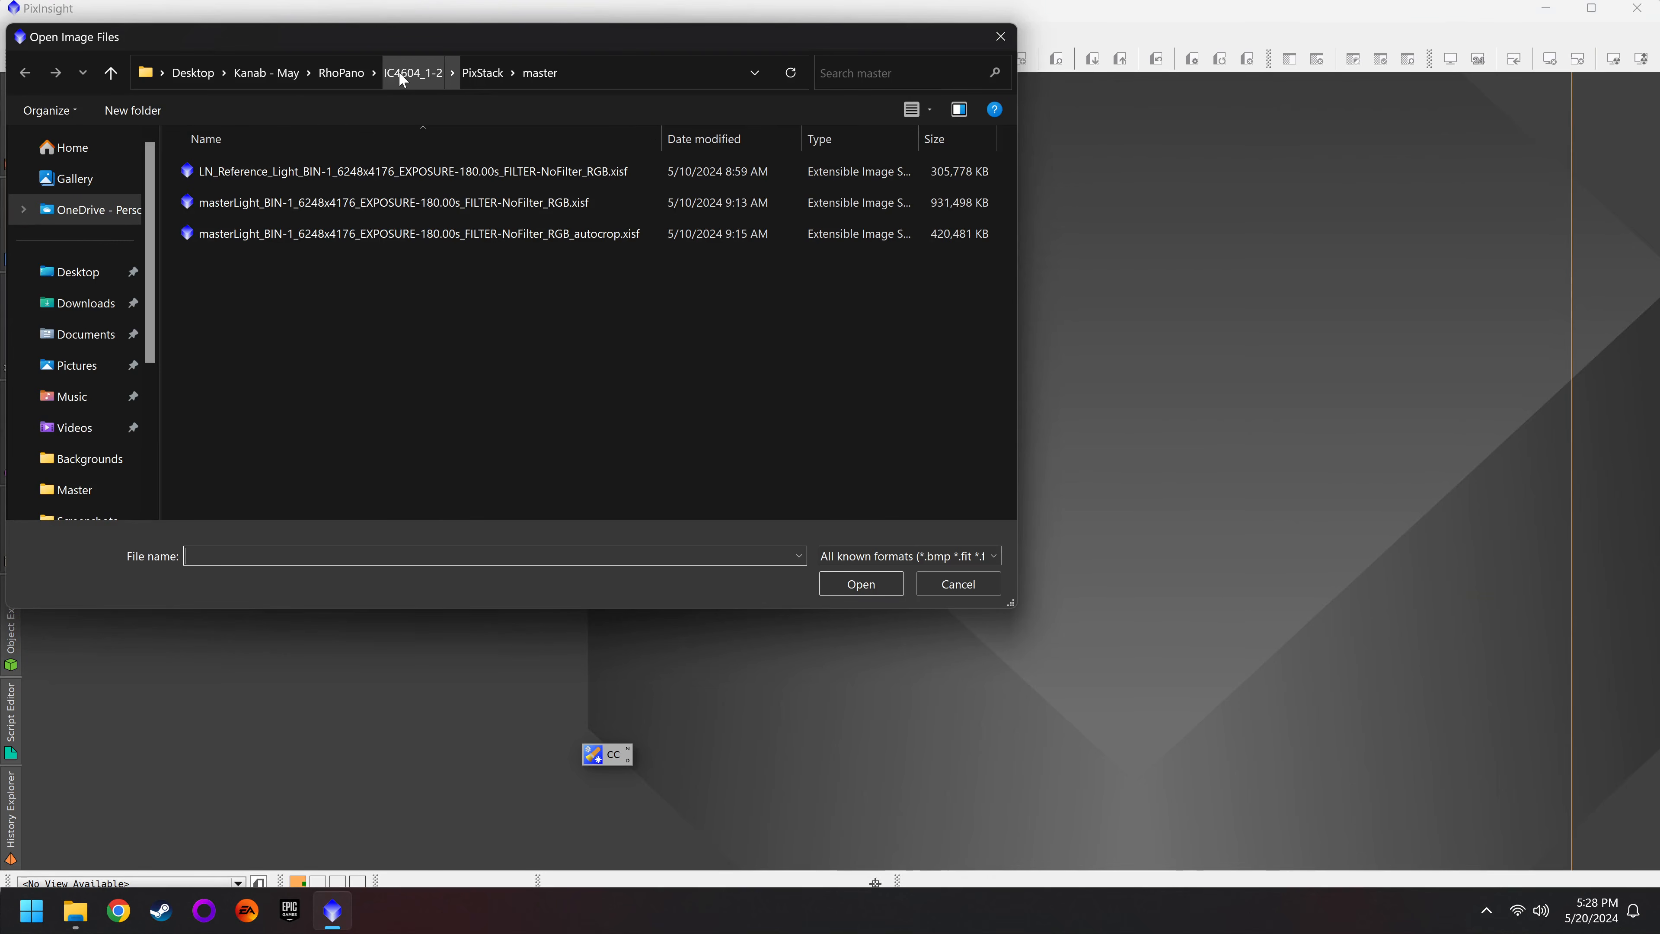
click(339, 72)
double_click(256, 200)
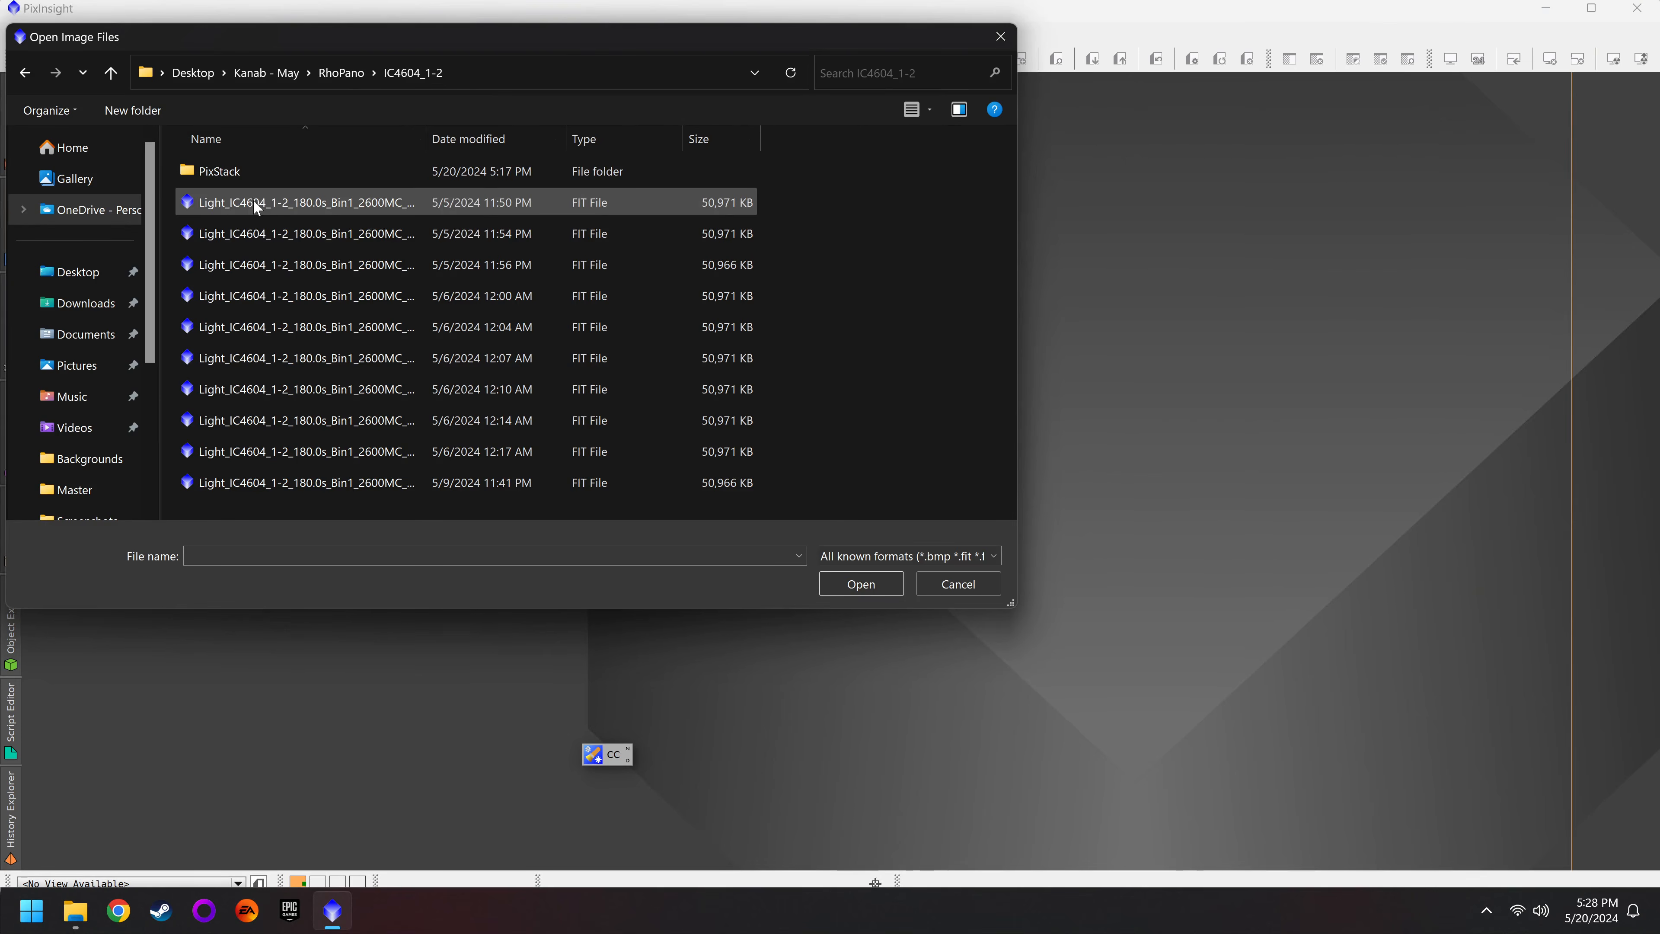
double_click(239, 171)
double_click(248, 196)
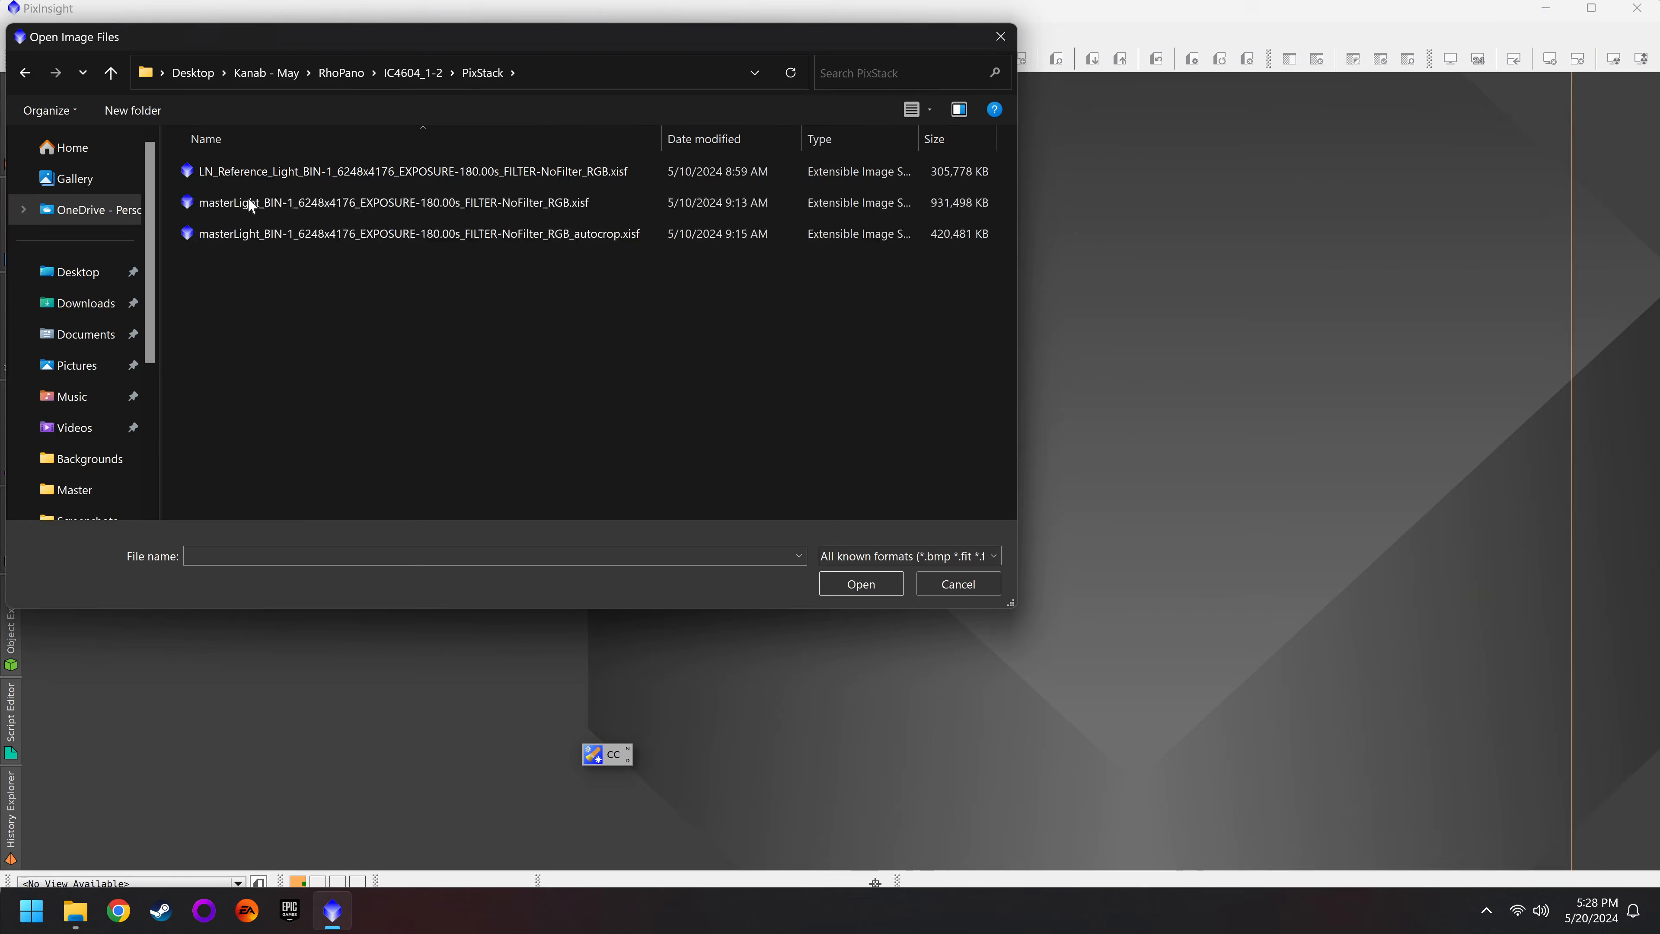
double_click(523, 235)
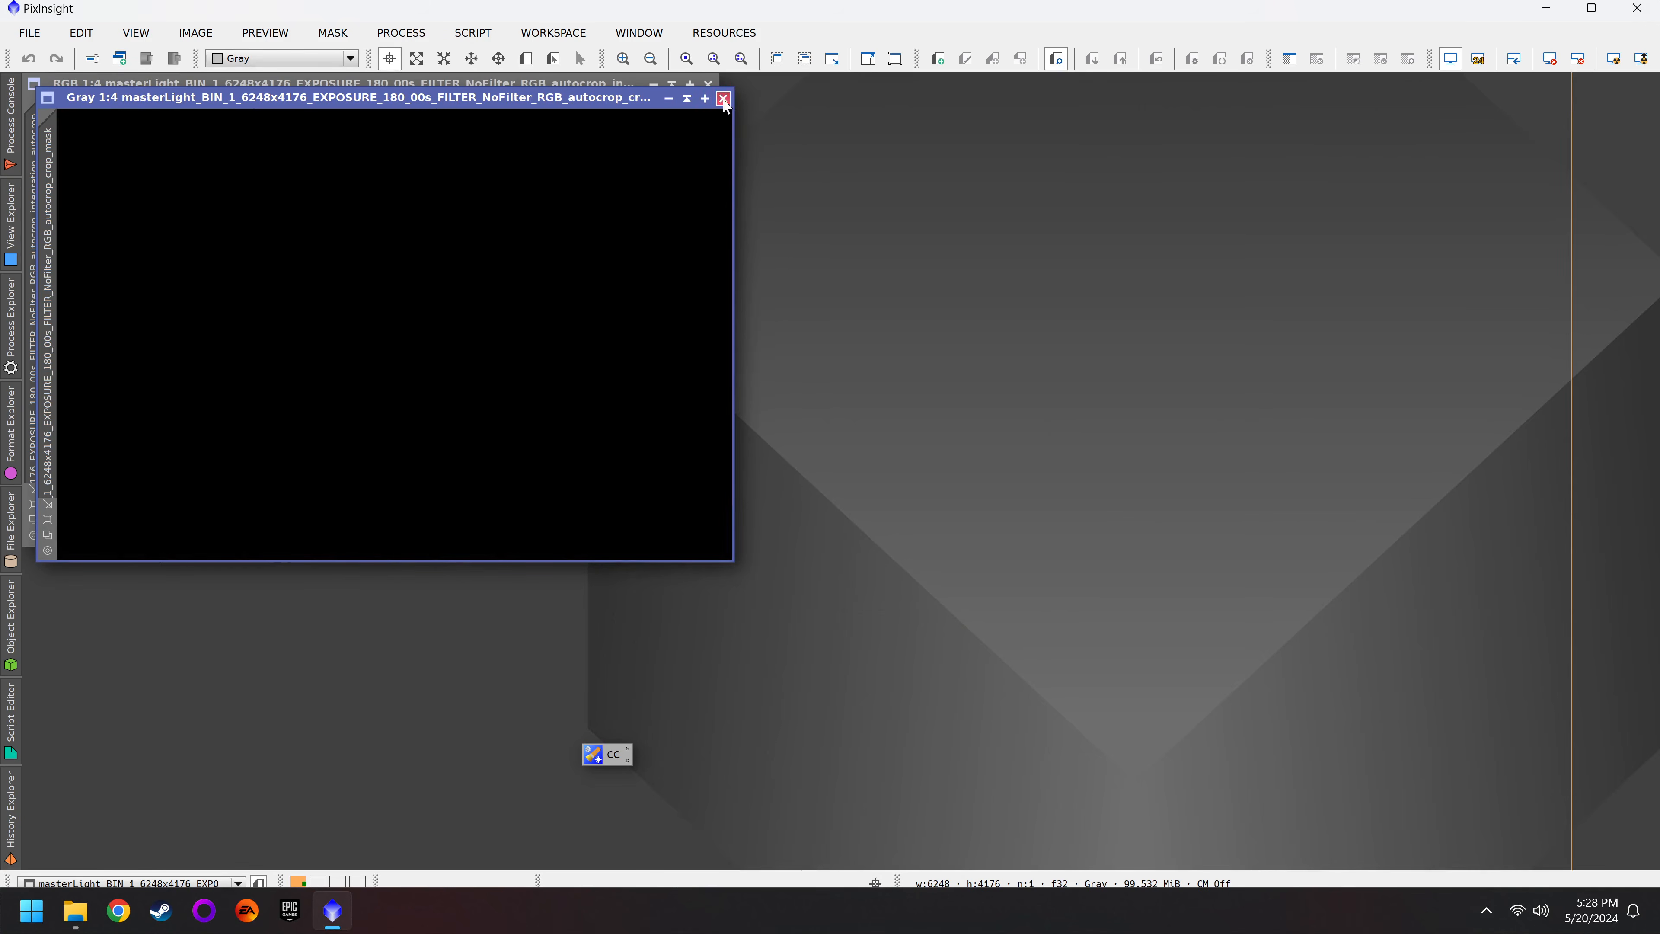
click(722, 98)
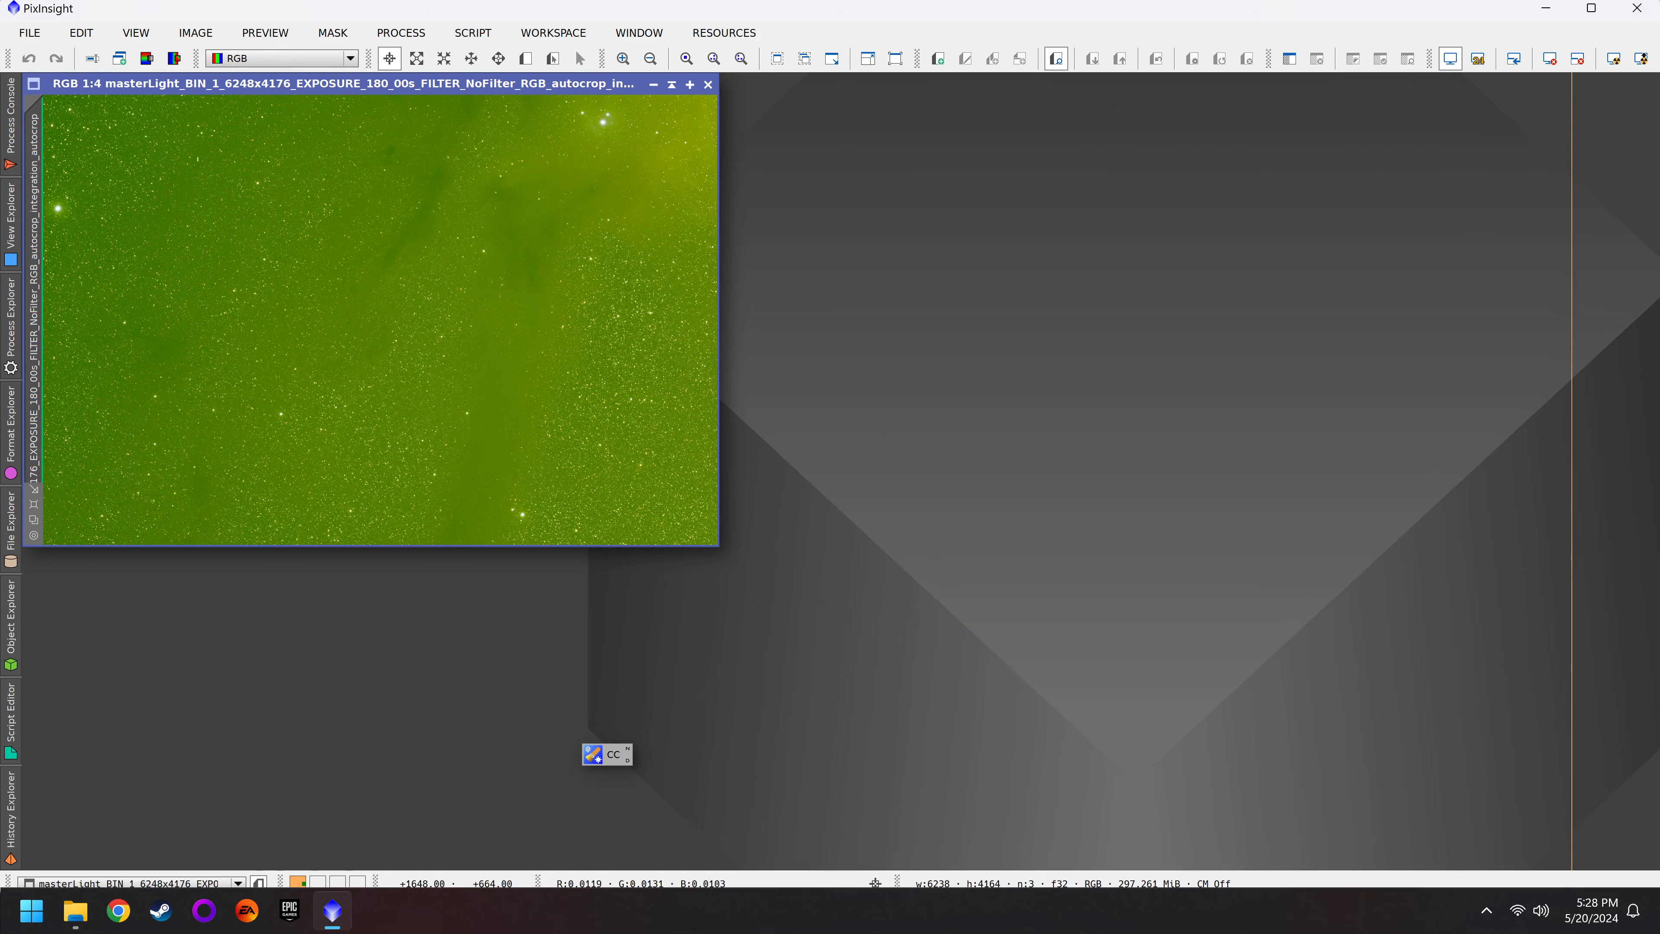
Step: Set up saving the opened image as Rho_1-2.xisf in RhoPano's Master folder, cancel the save, and close the image
click(30, 35)
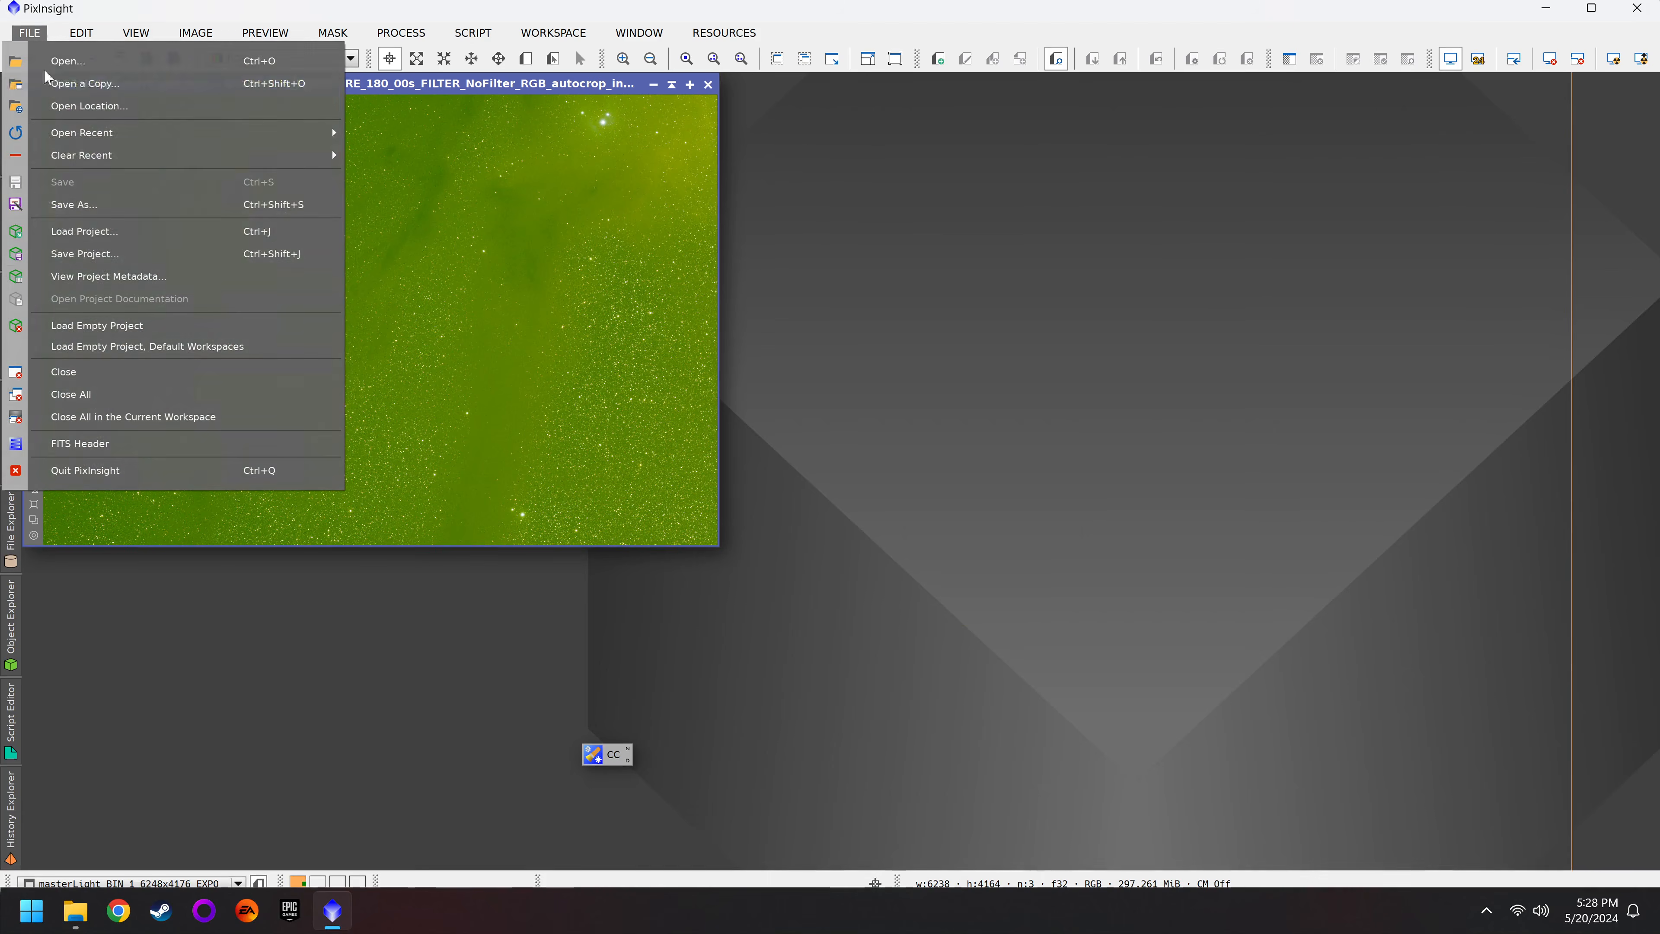
click(97, 208)
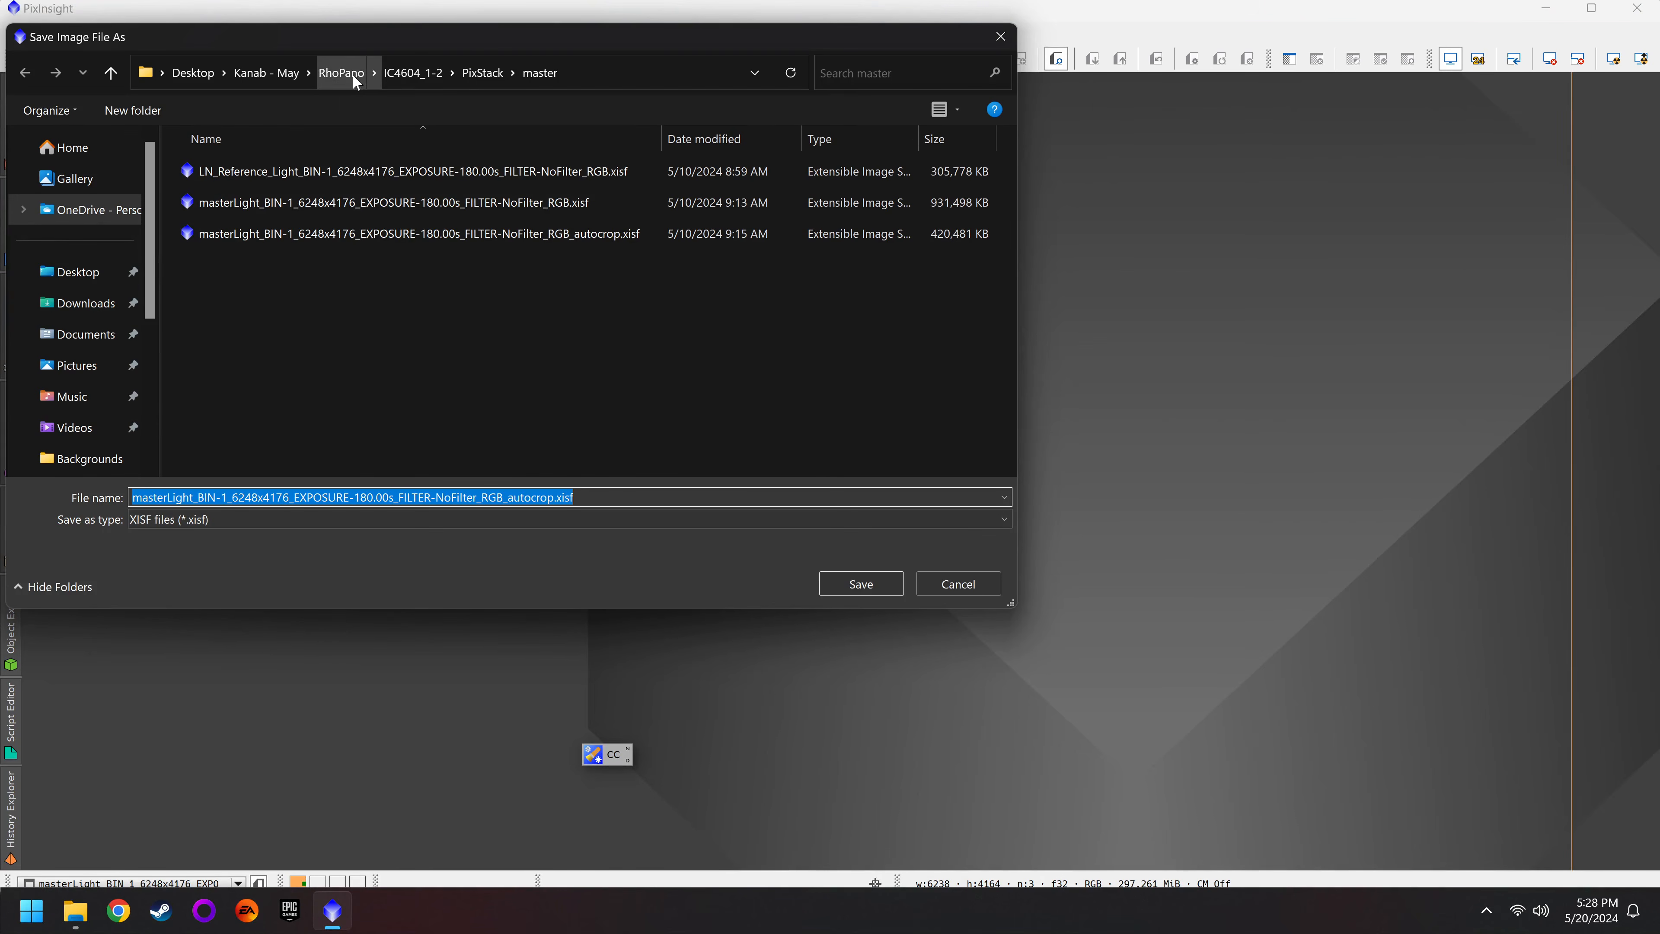
click(339, 73)
double_click(238, 446)
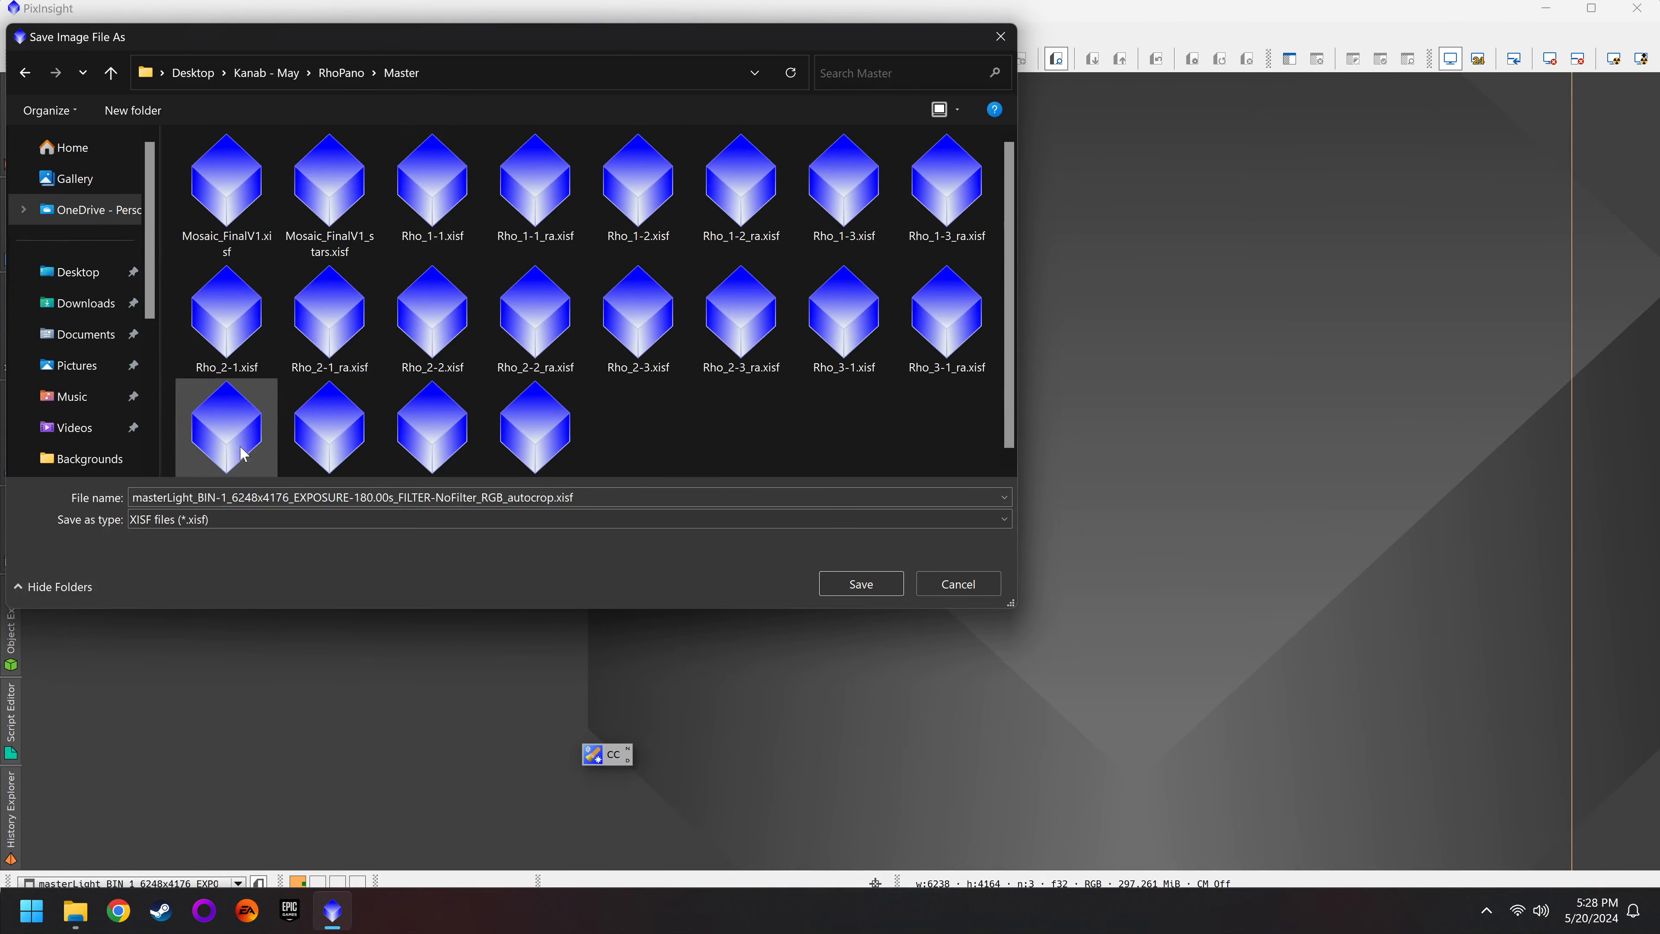
click(663, 219)
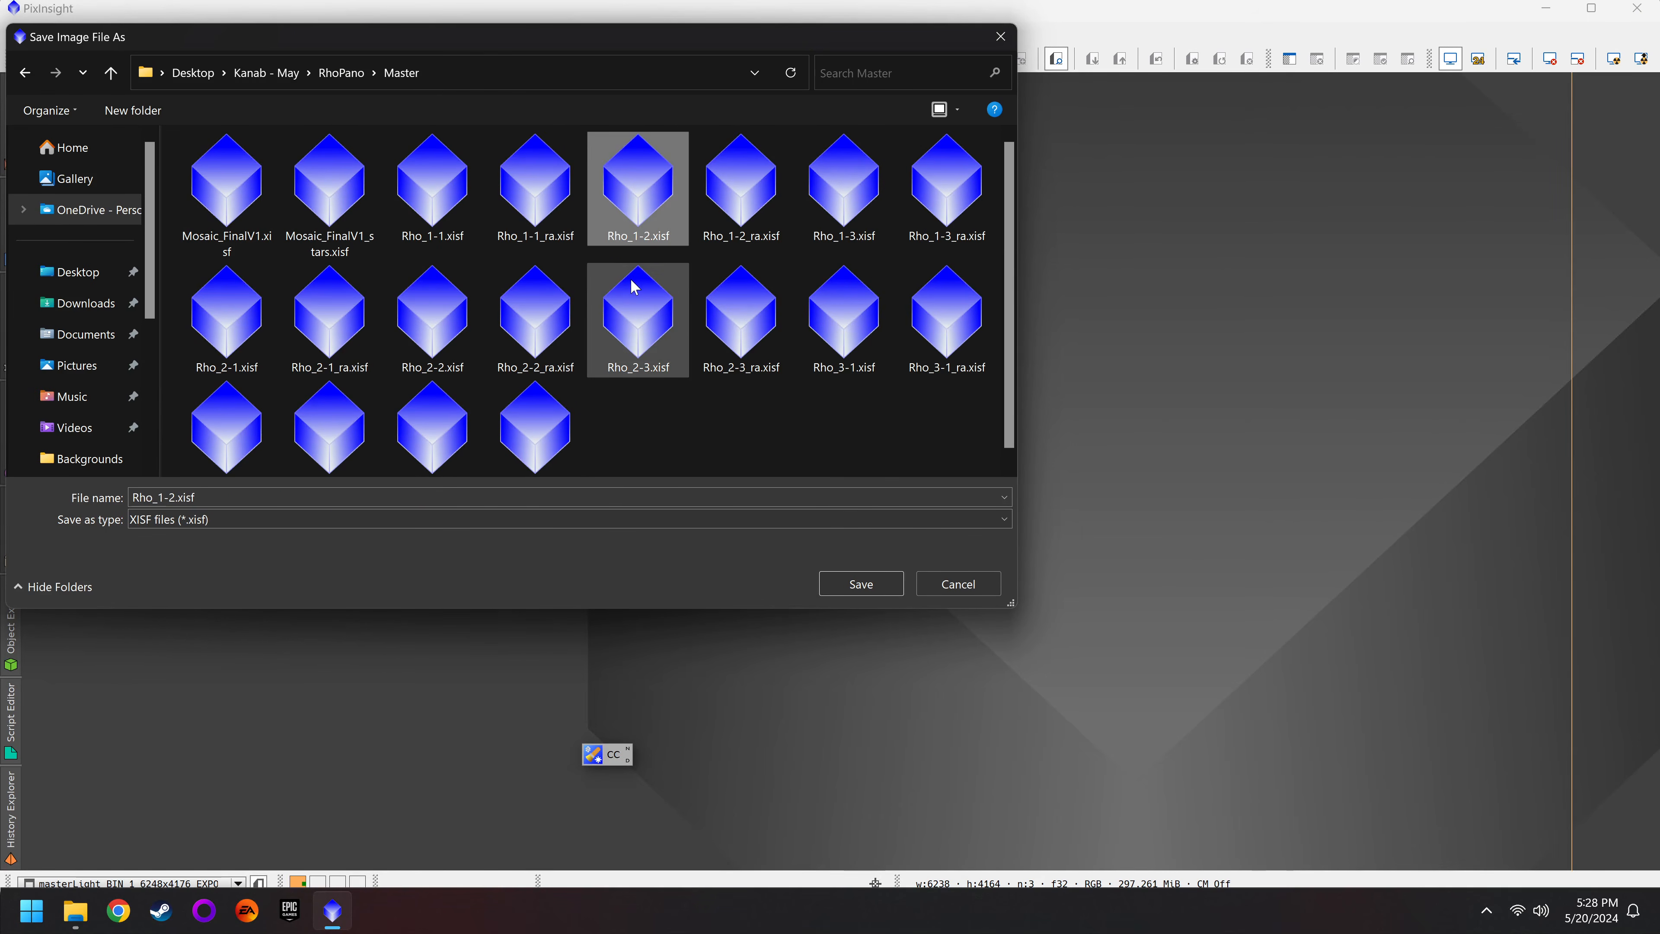
click(959, 592)
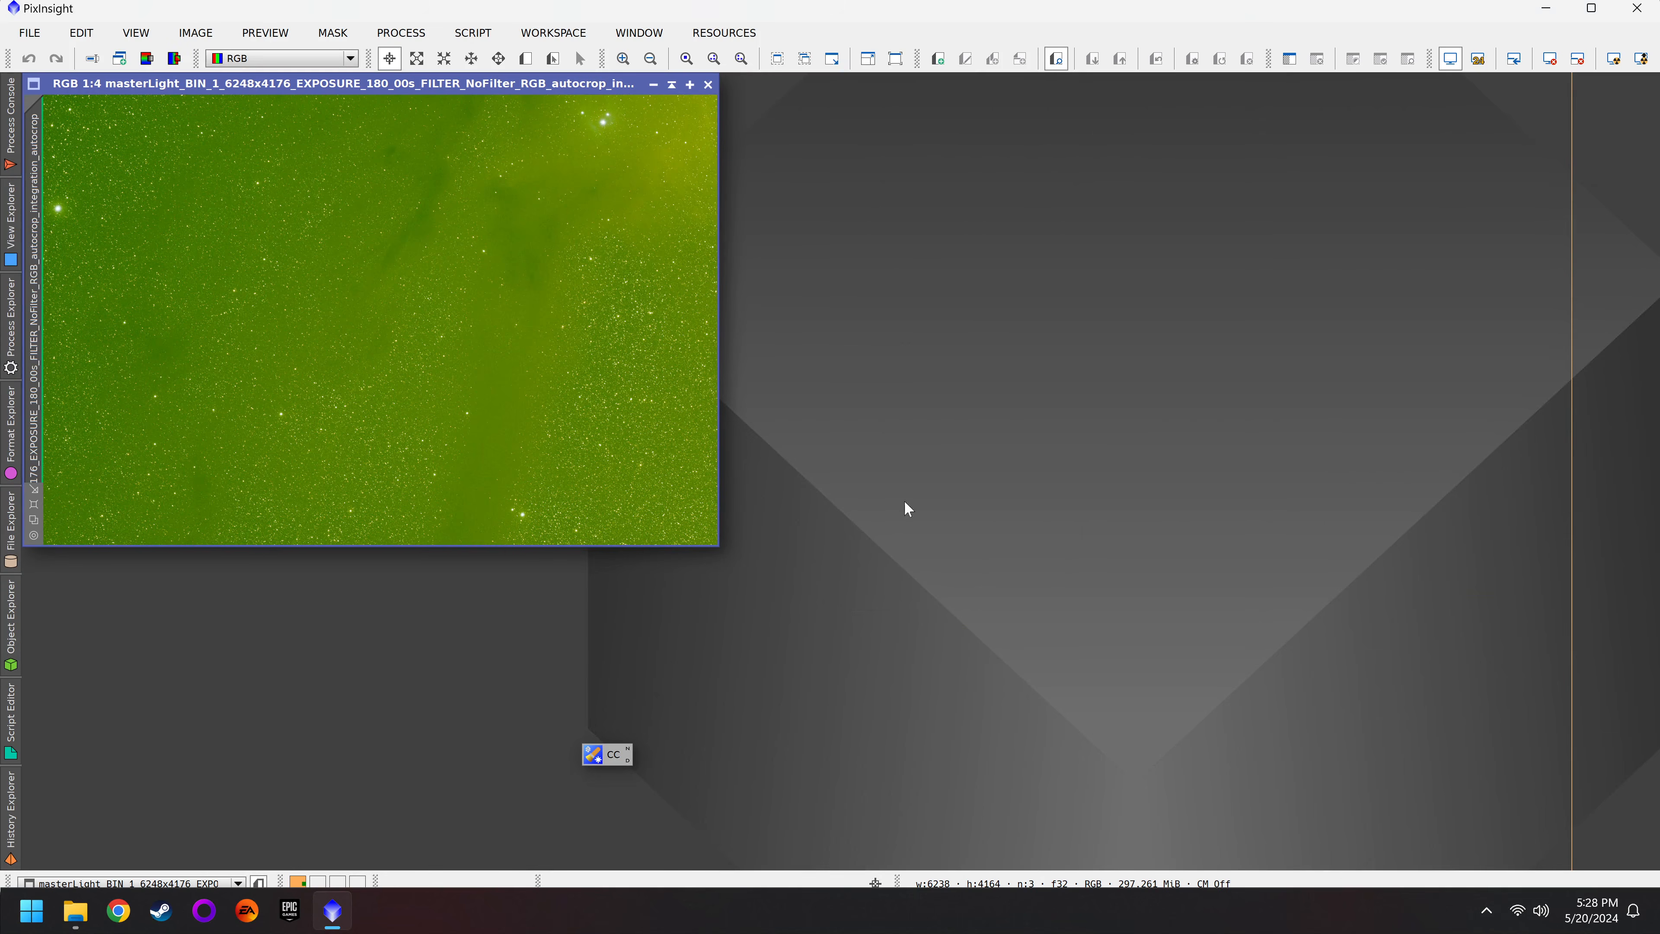
click(708, 84)
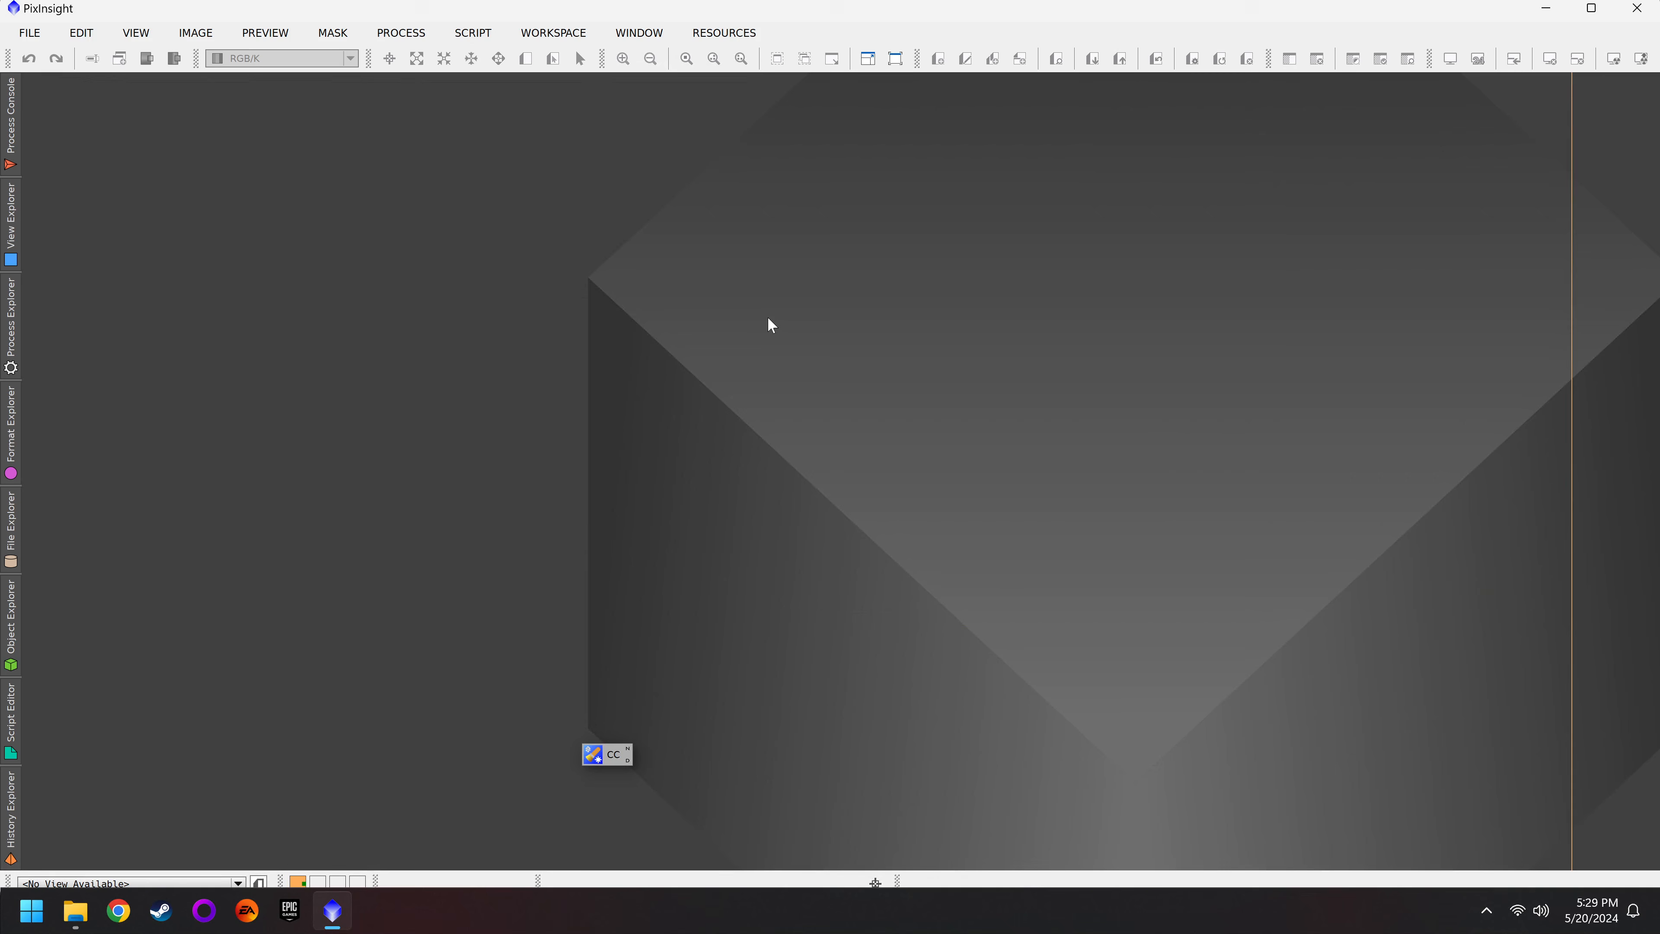
Step: Search the processes for mosaic and launch the MosaicByCoordinates script
click(7, 336)
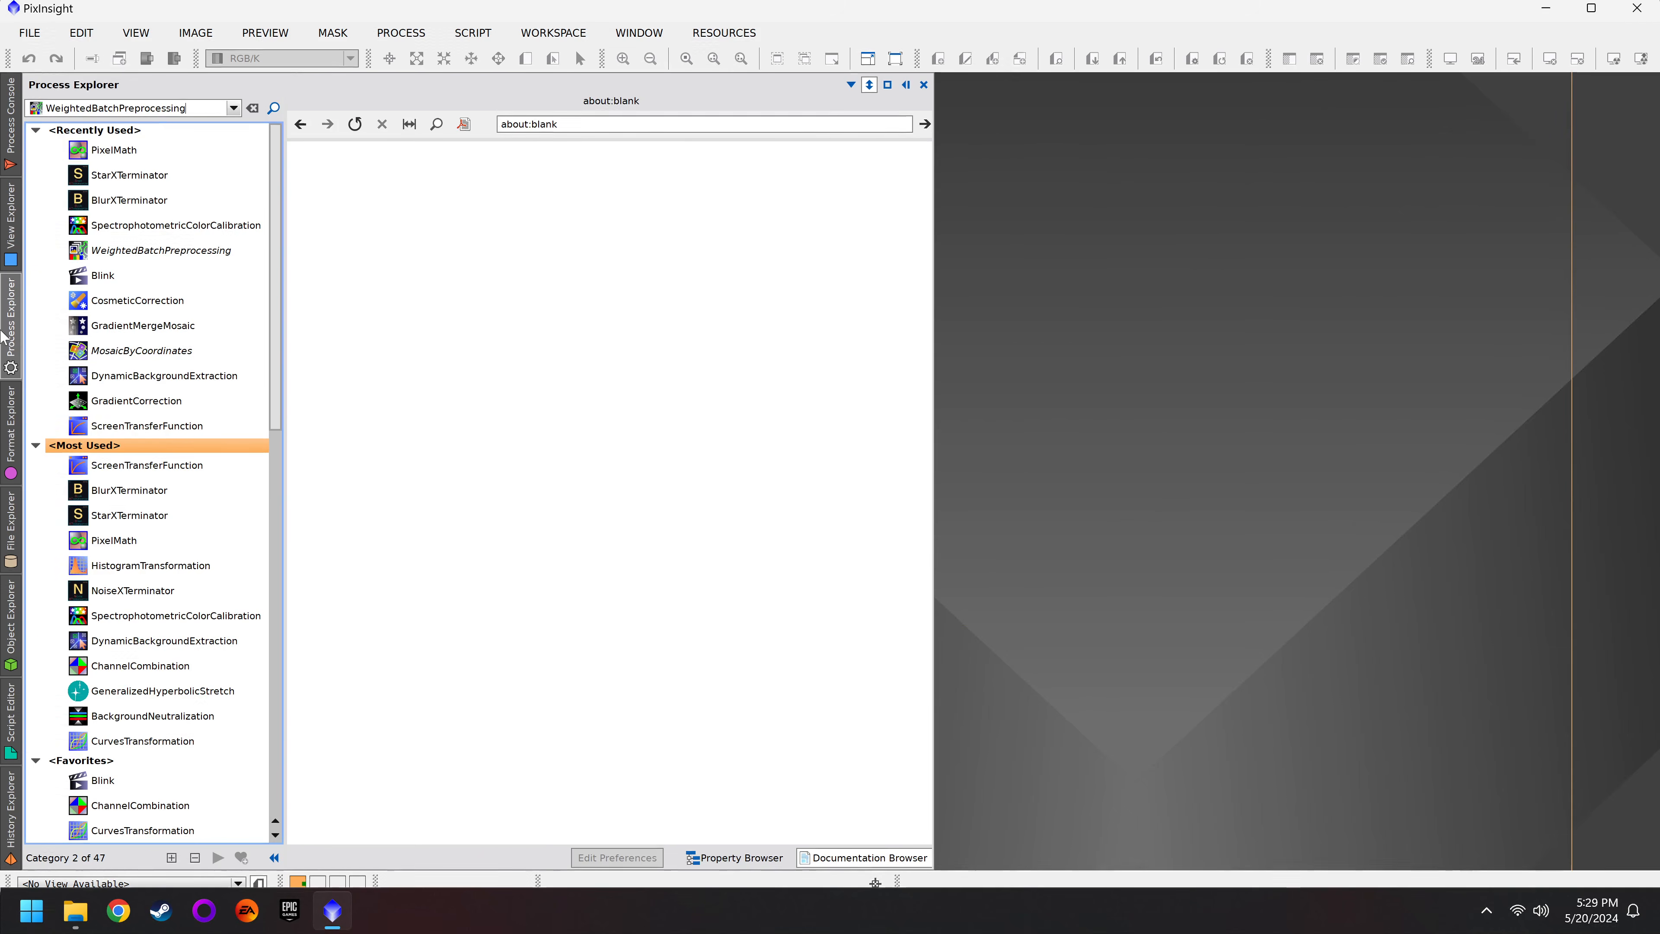
click(160, 356)
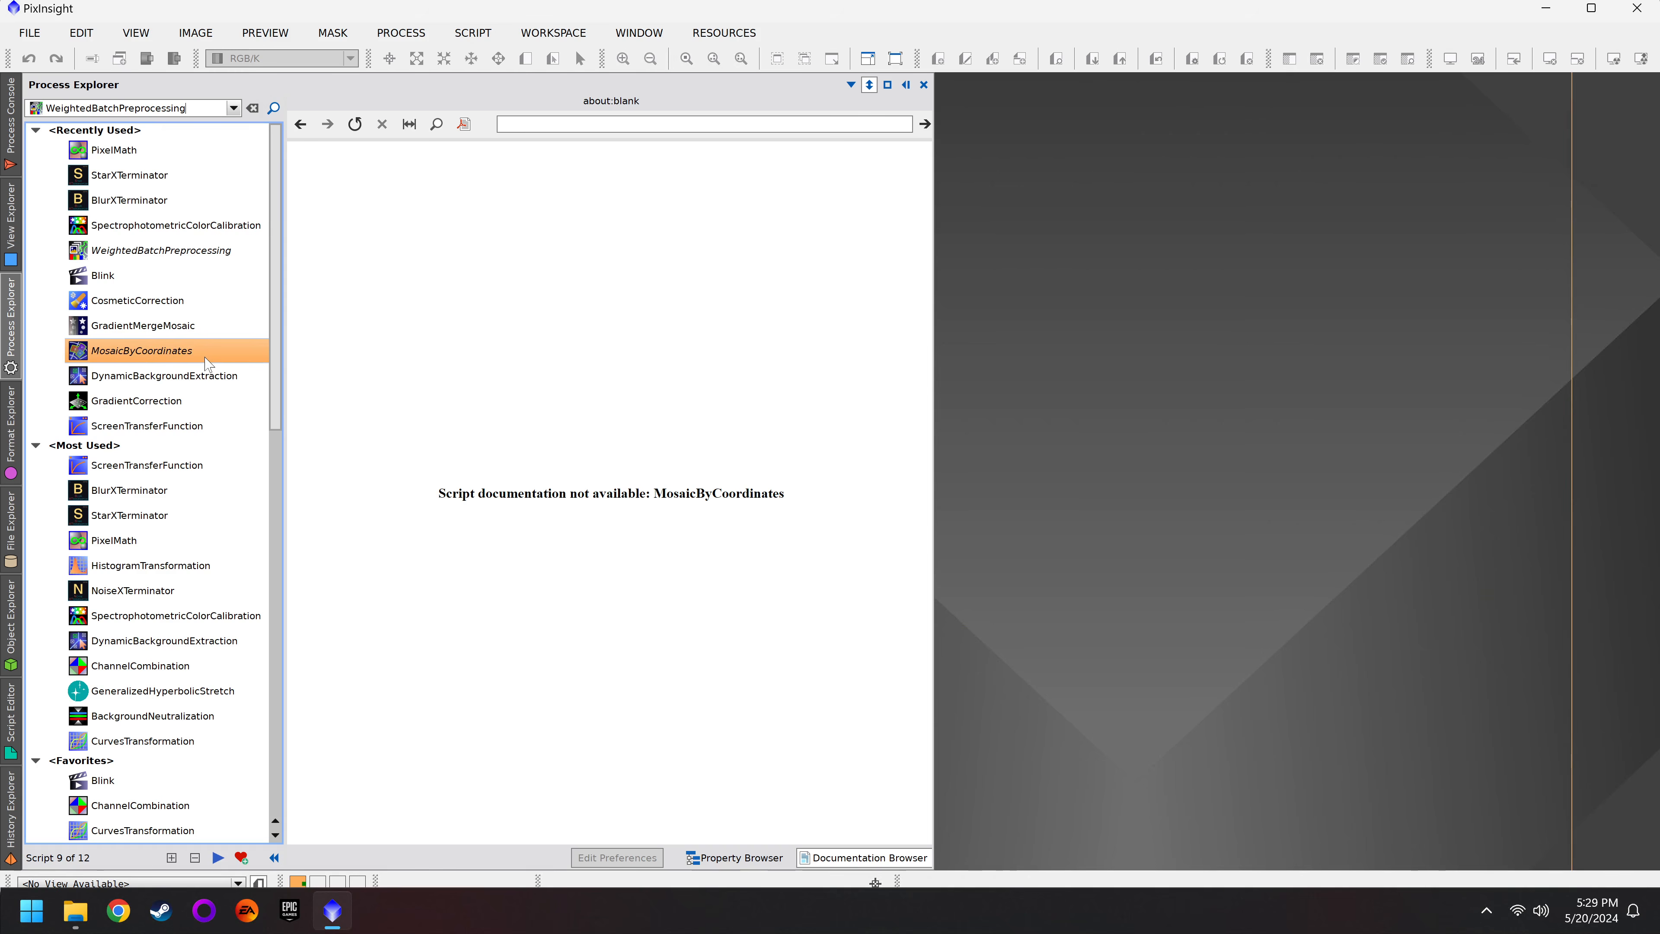
double_click(157, 108)
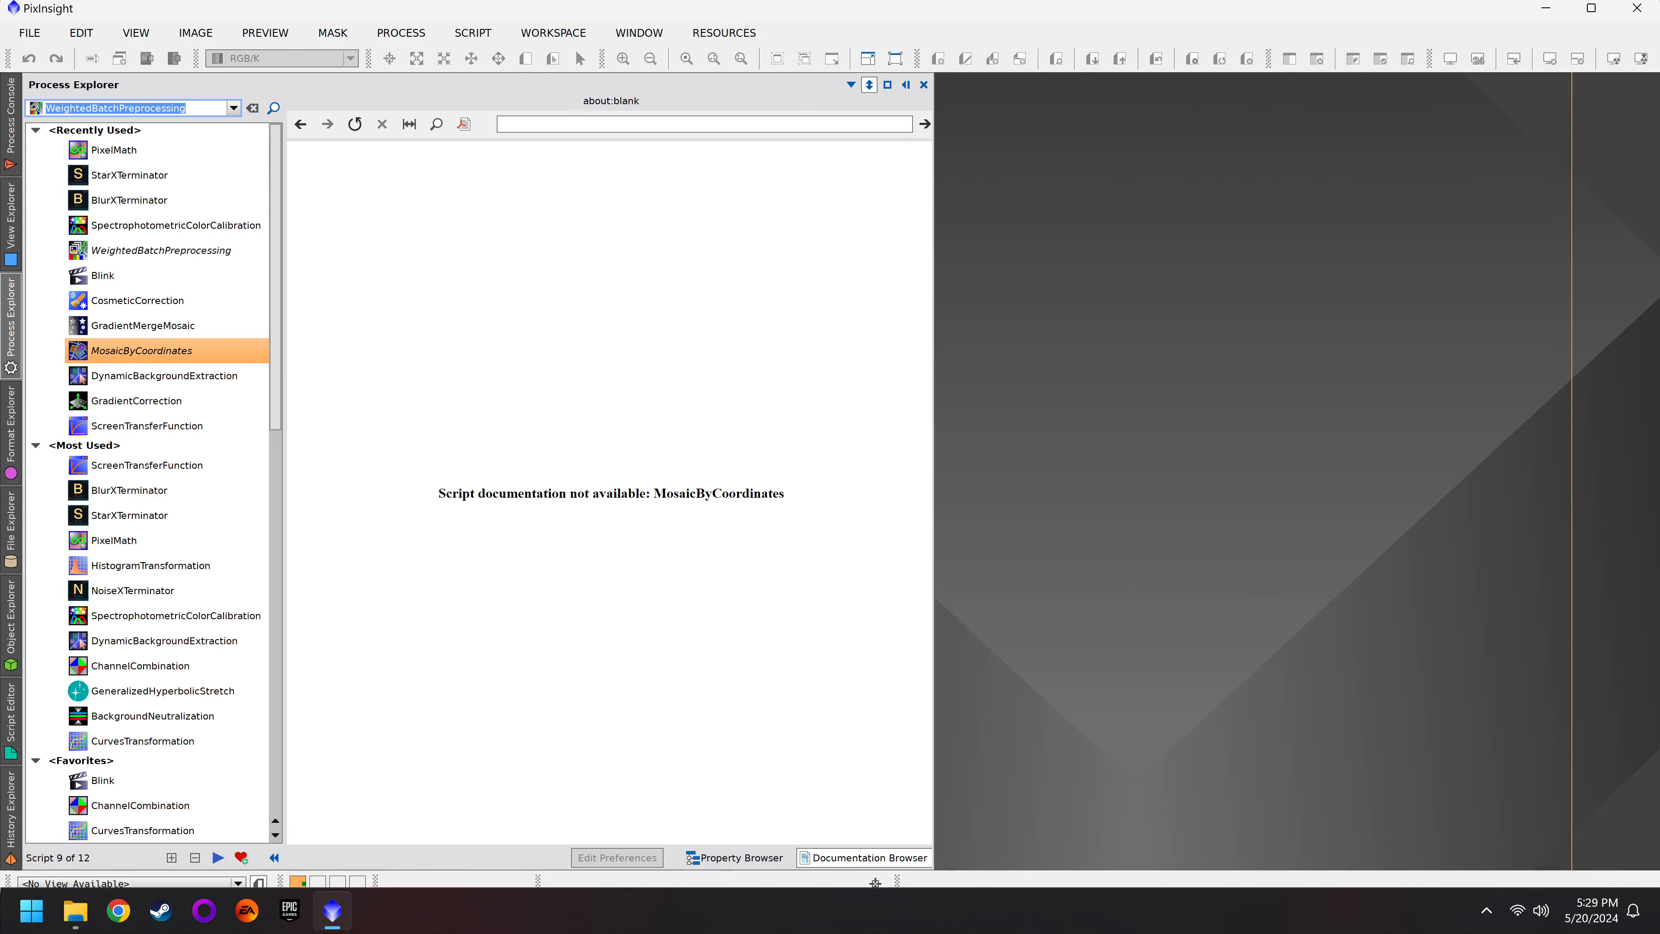
text(mosaic)
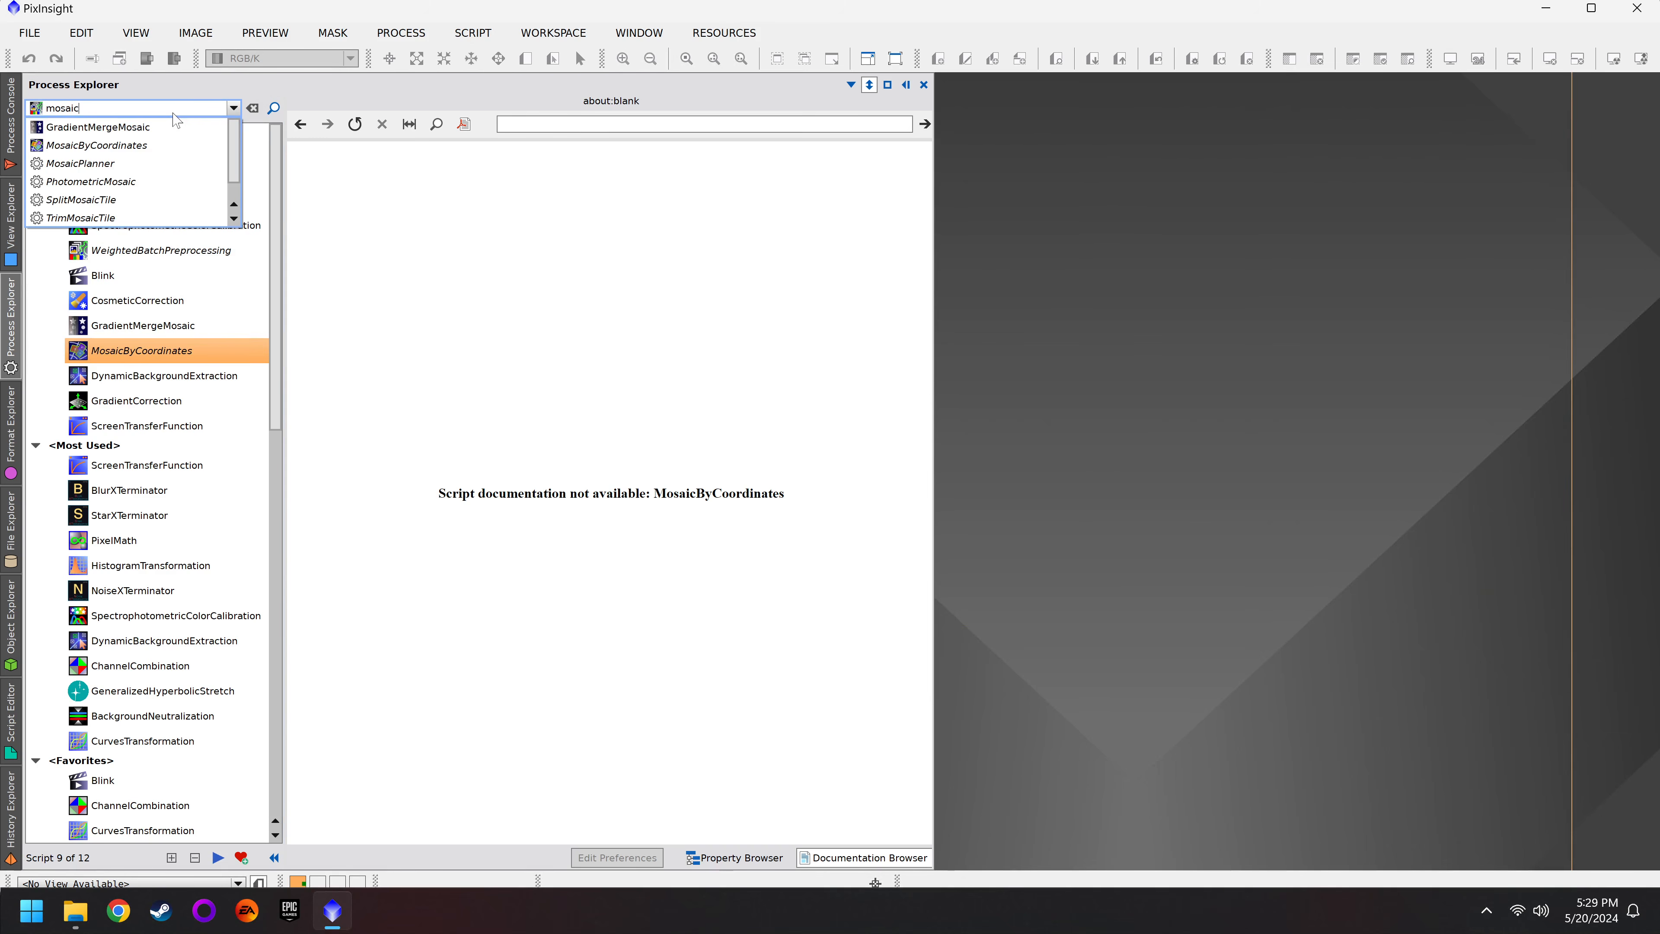
click(131, 145)
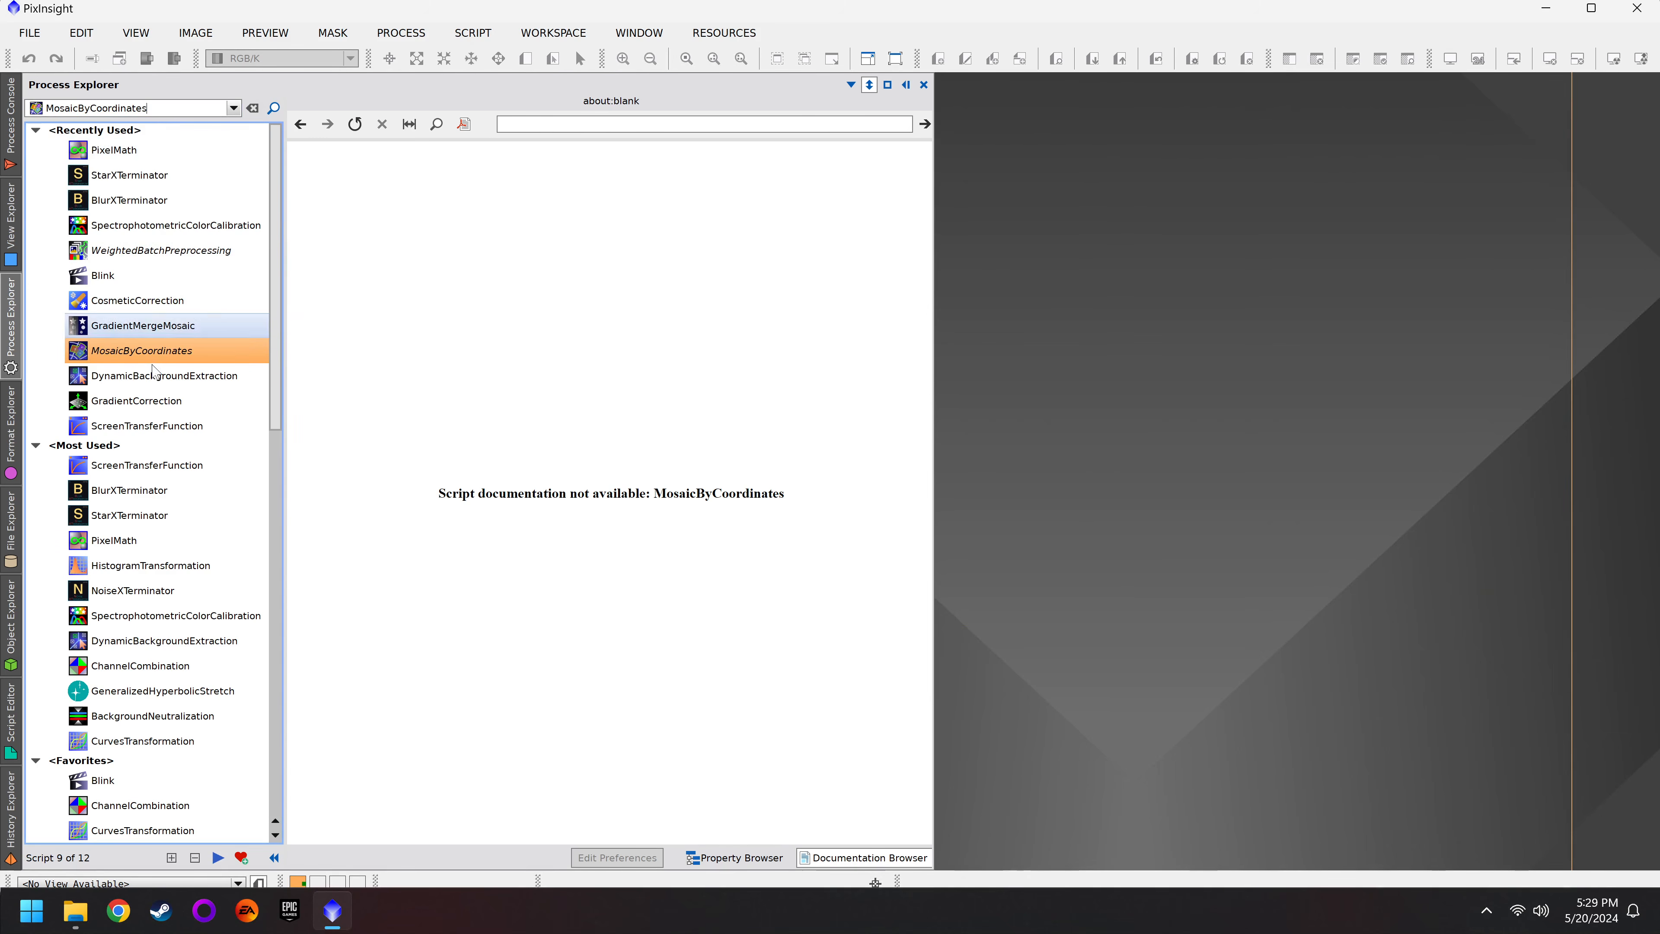
double_click(141, 350)
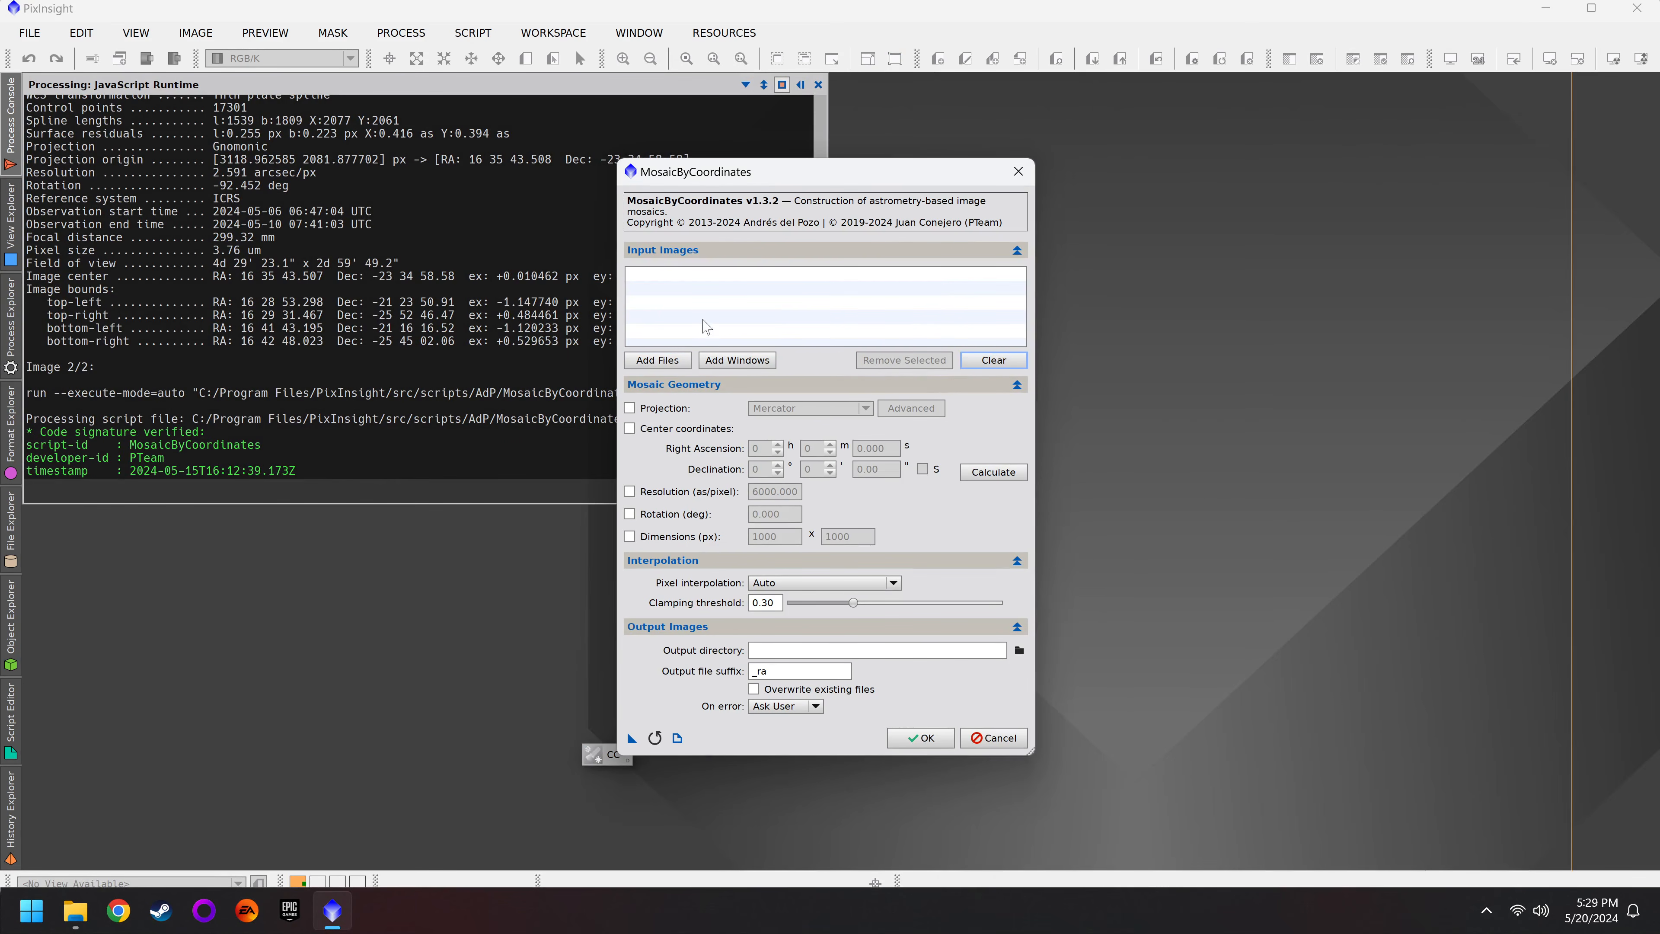
Step: Add the nine panels Rho_1-1.xisf through Rho_3-3.xisf, without the _ra versions, from RhoPano's Master folder as the mosaic's input images
click(678, 361)
click(879, 235)
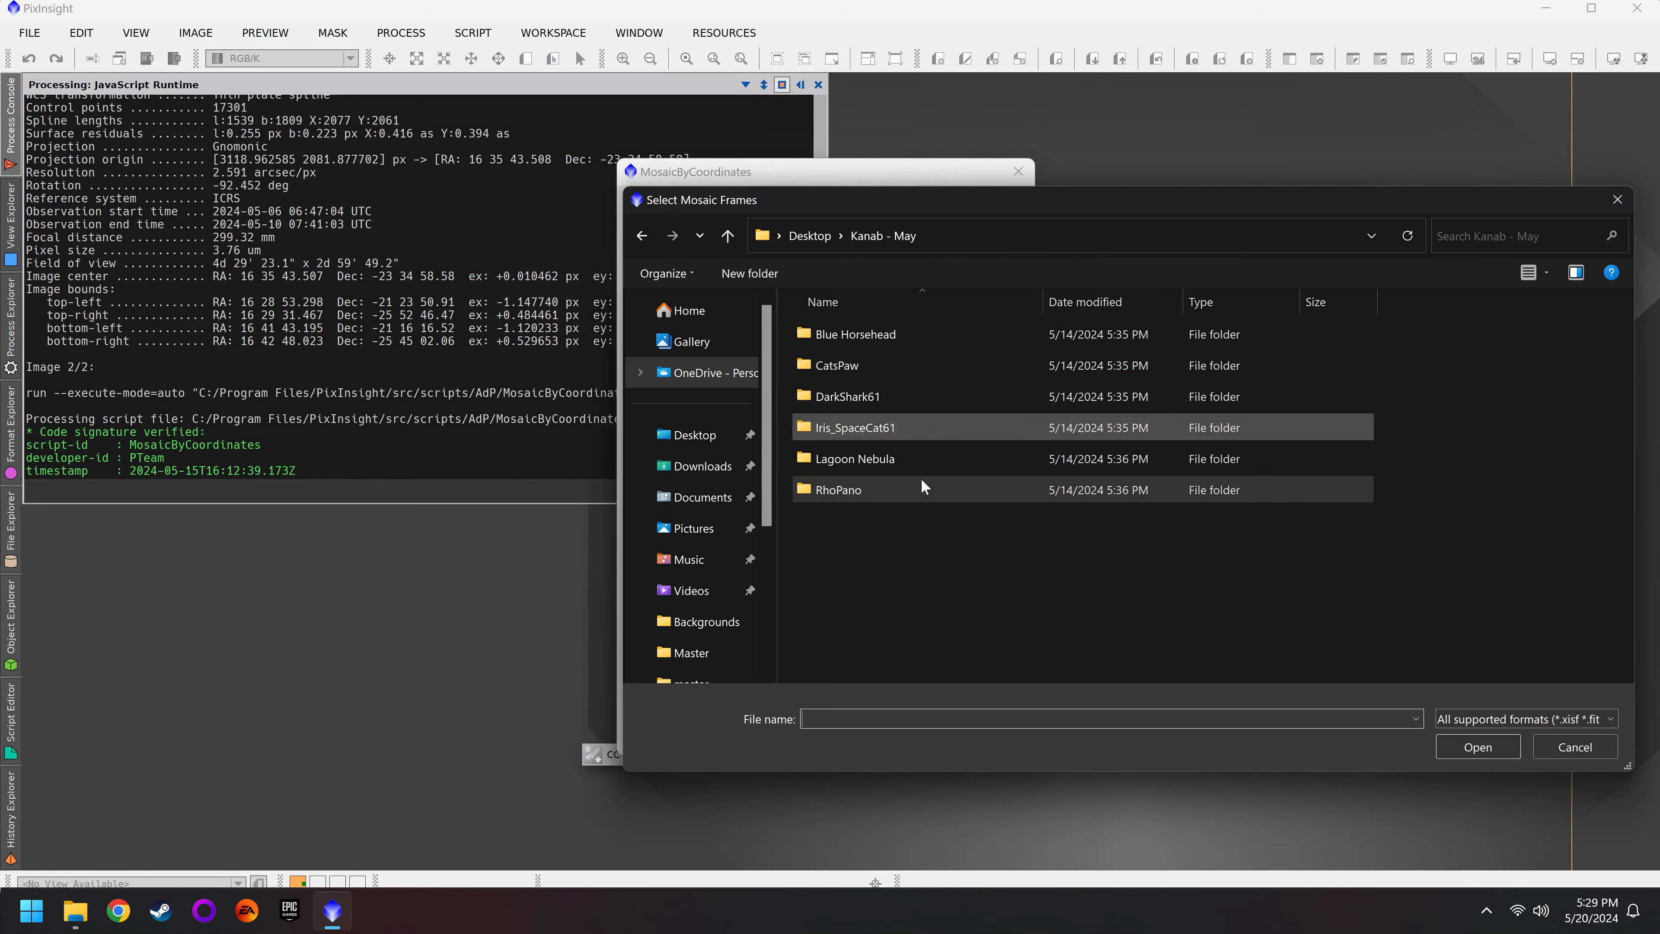
double_click(854, 489)
double_click(854, 614)
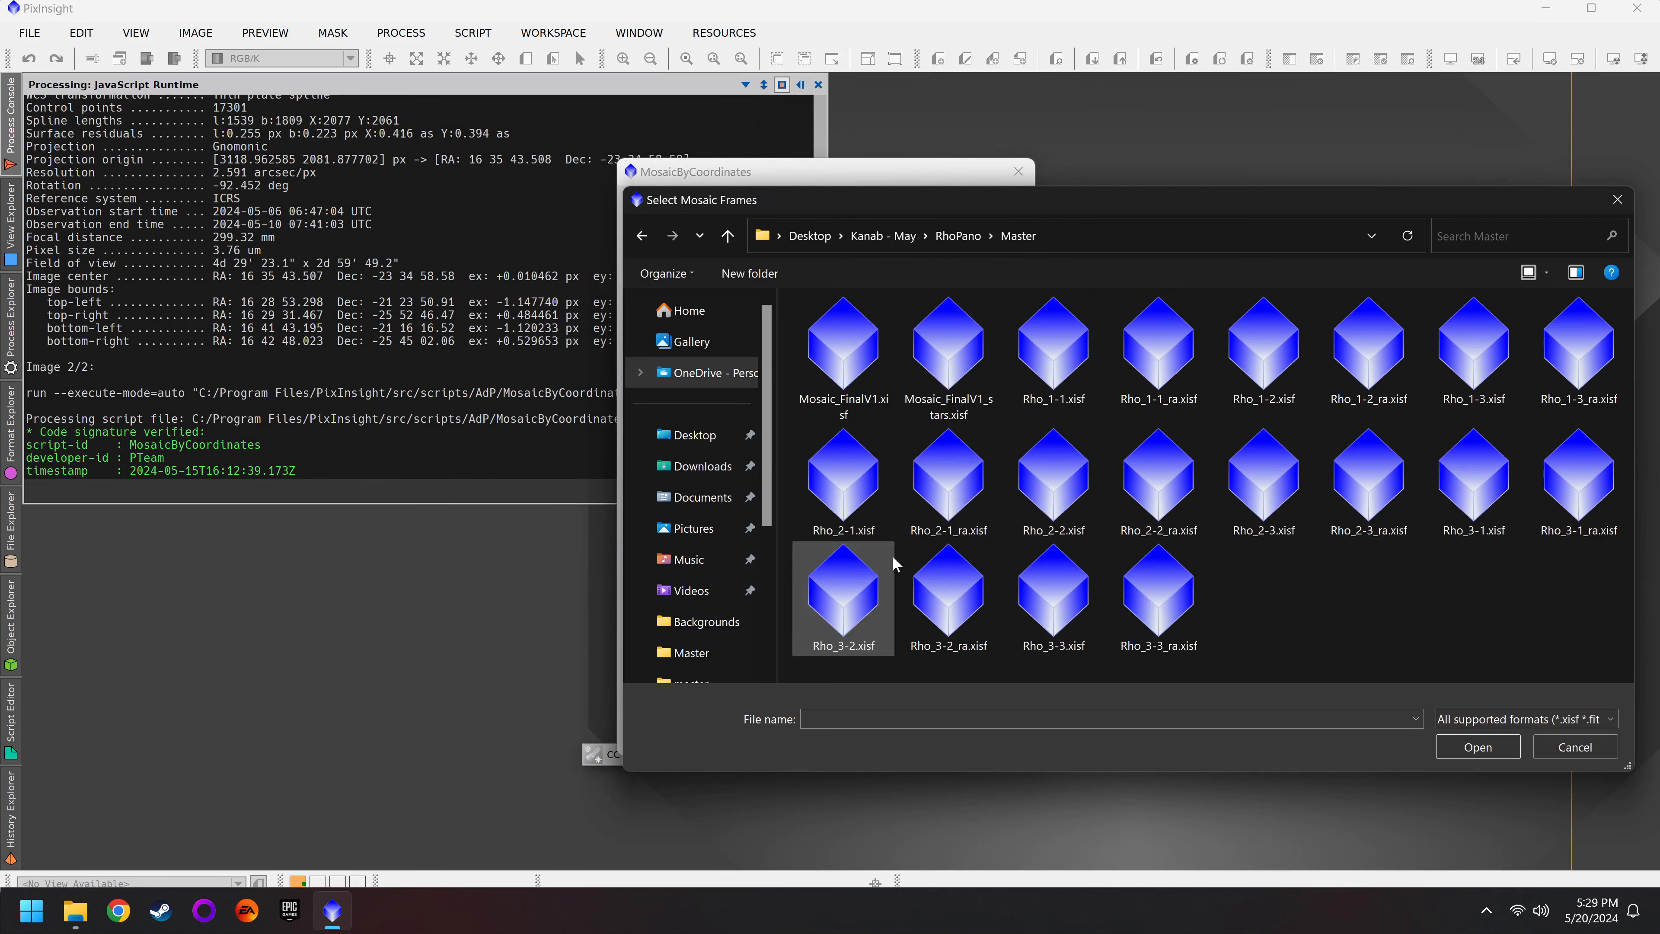
click(1065, 360)
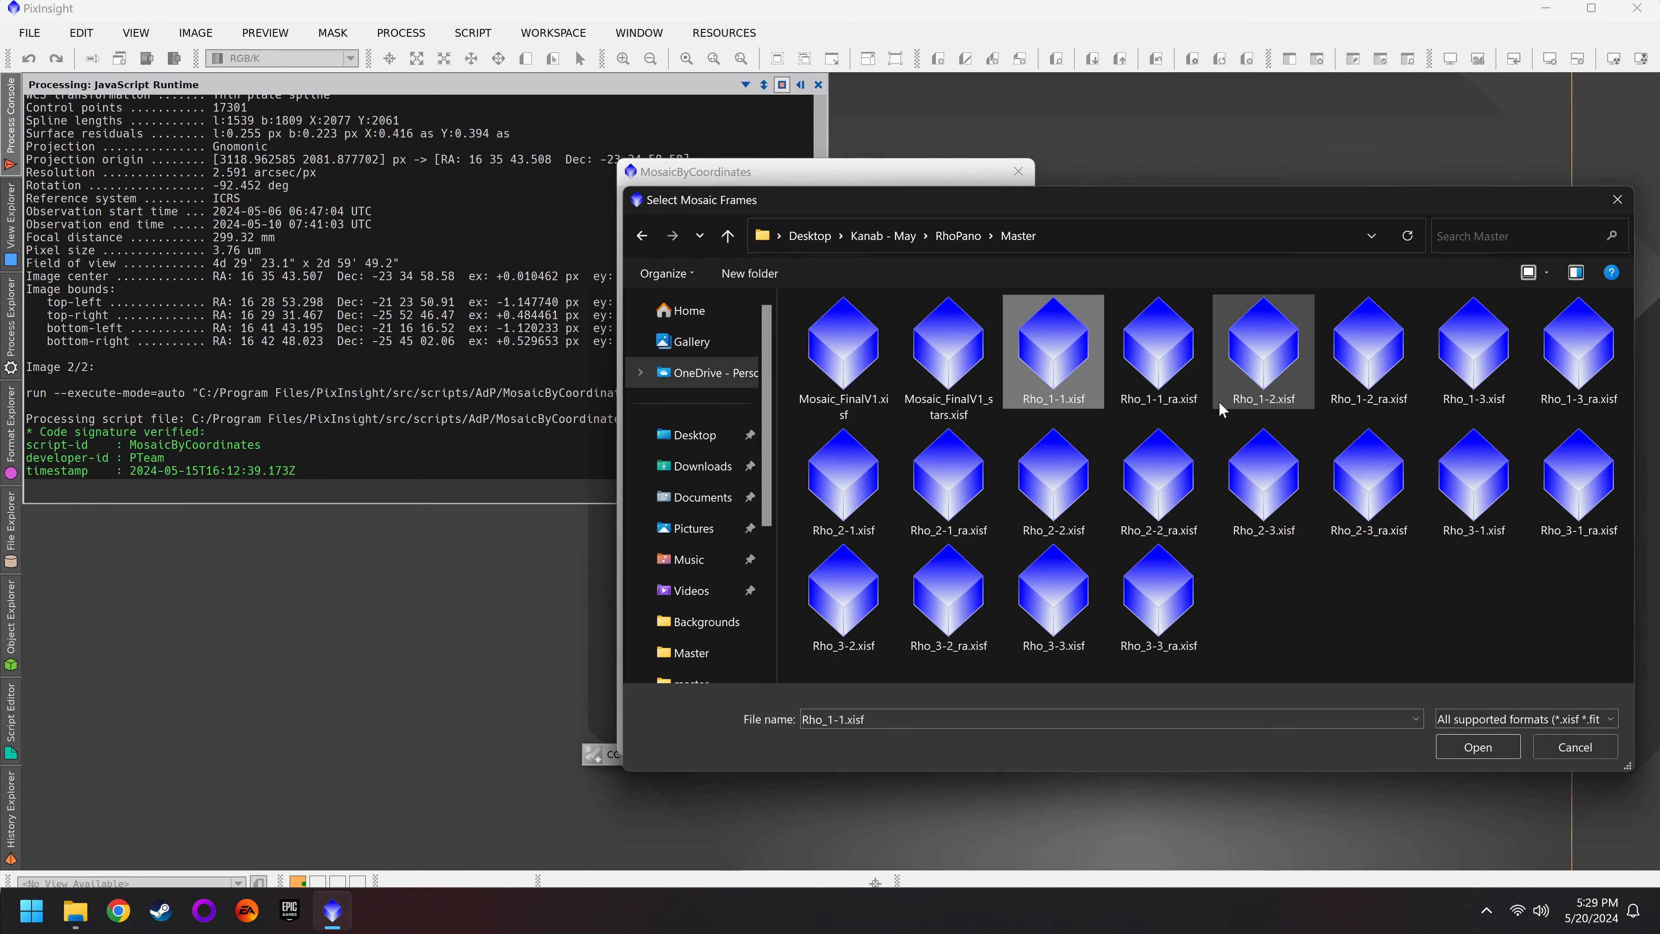
ctrl+click(1279, 387)
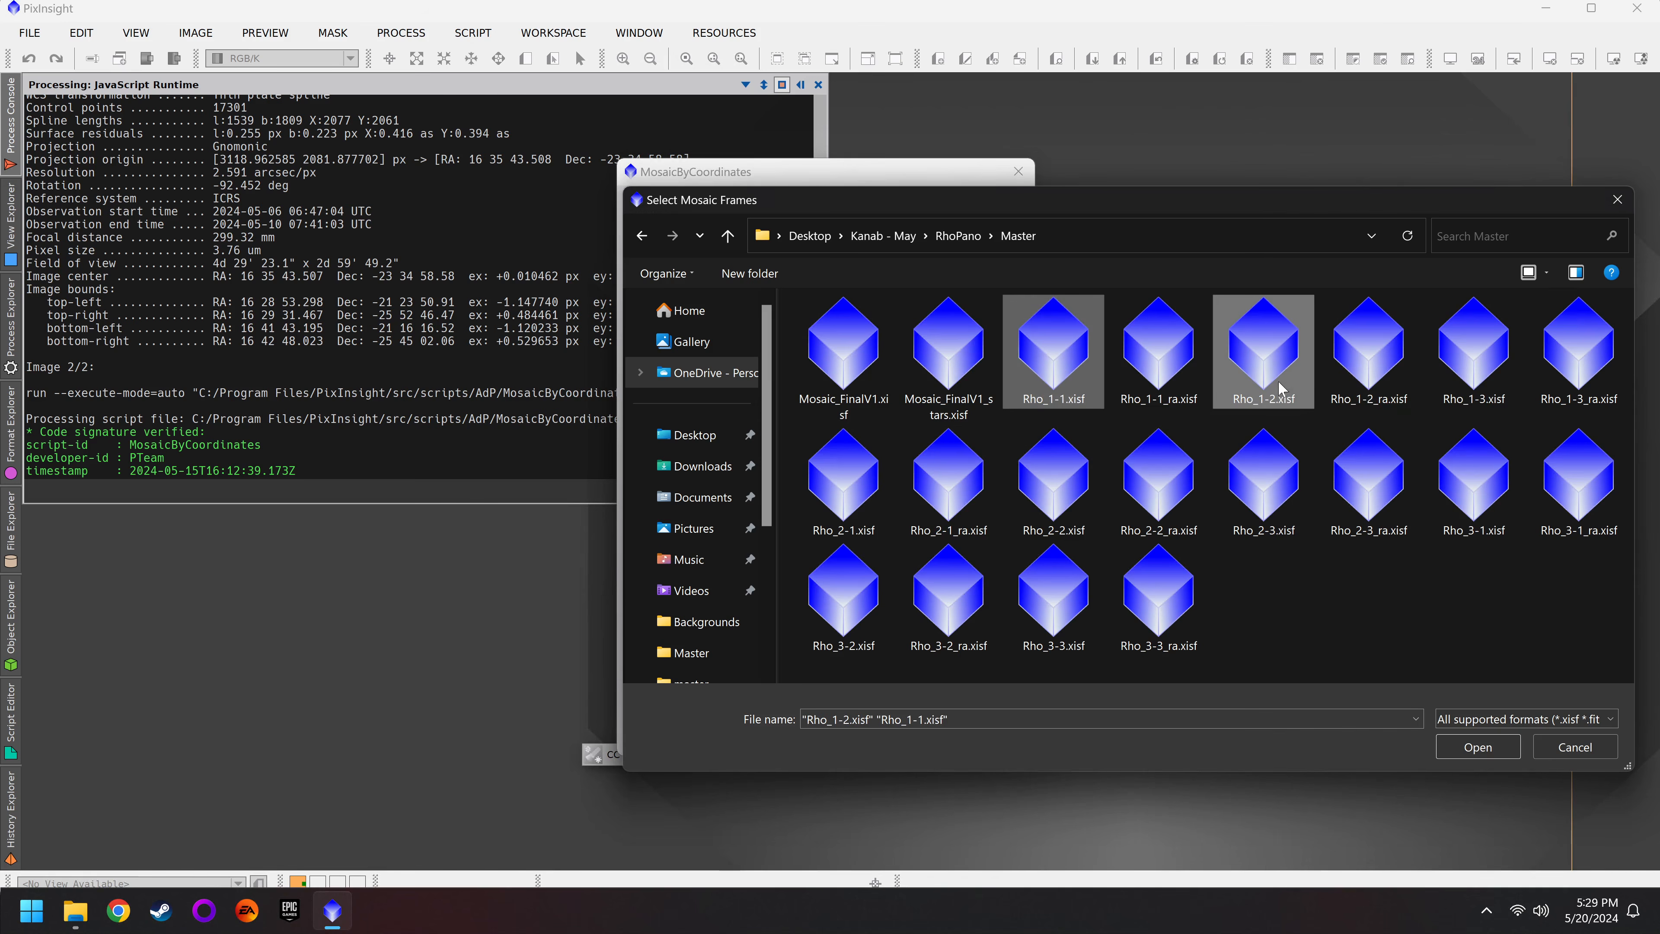
ctrl+click(1493, 391)
ctrl+click(845, 503)
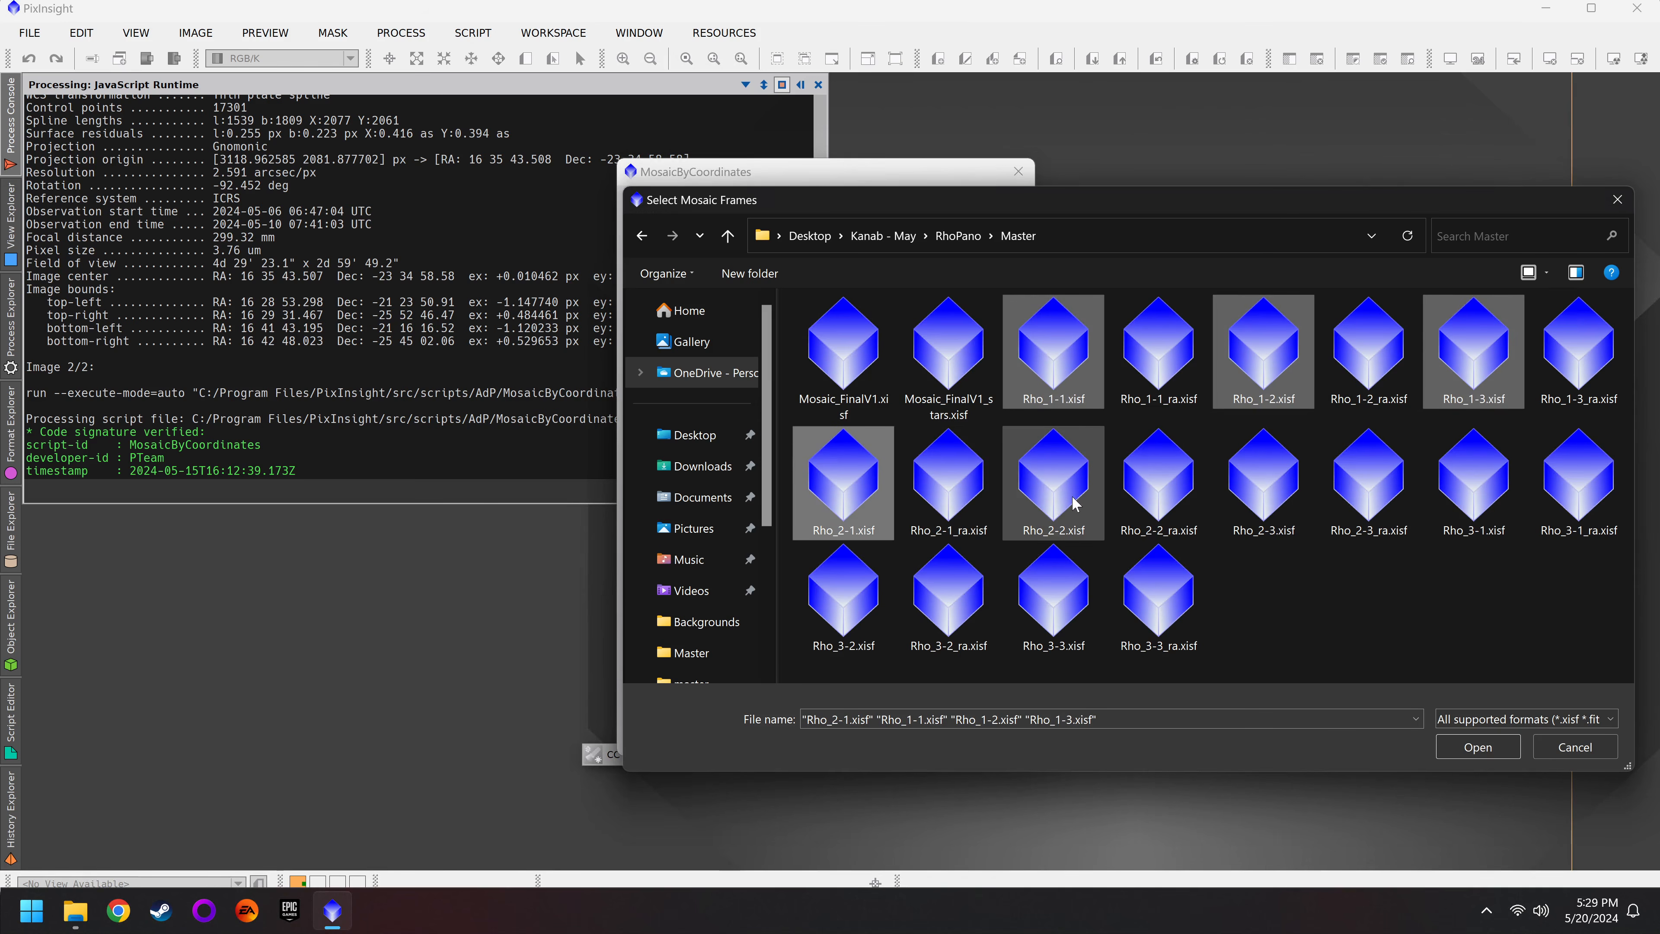
ctrl+click(1075, 502)
ctrl+click(1298, 509)
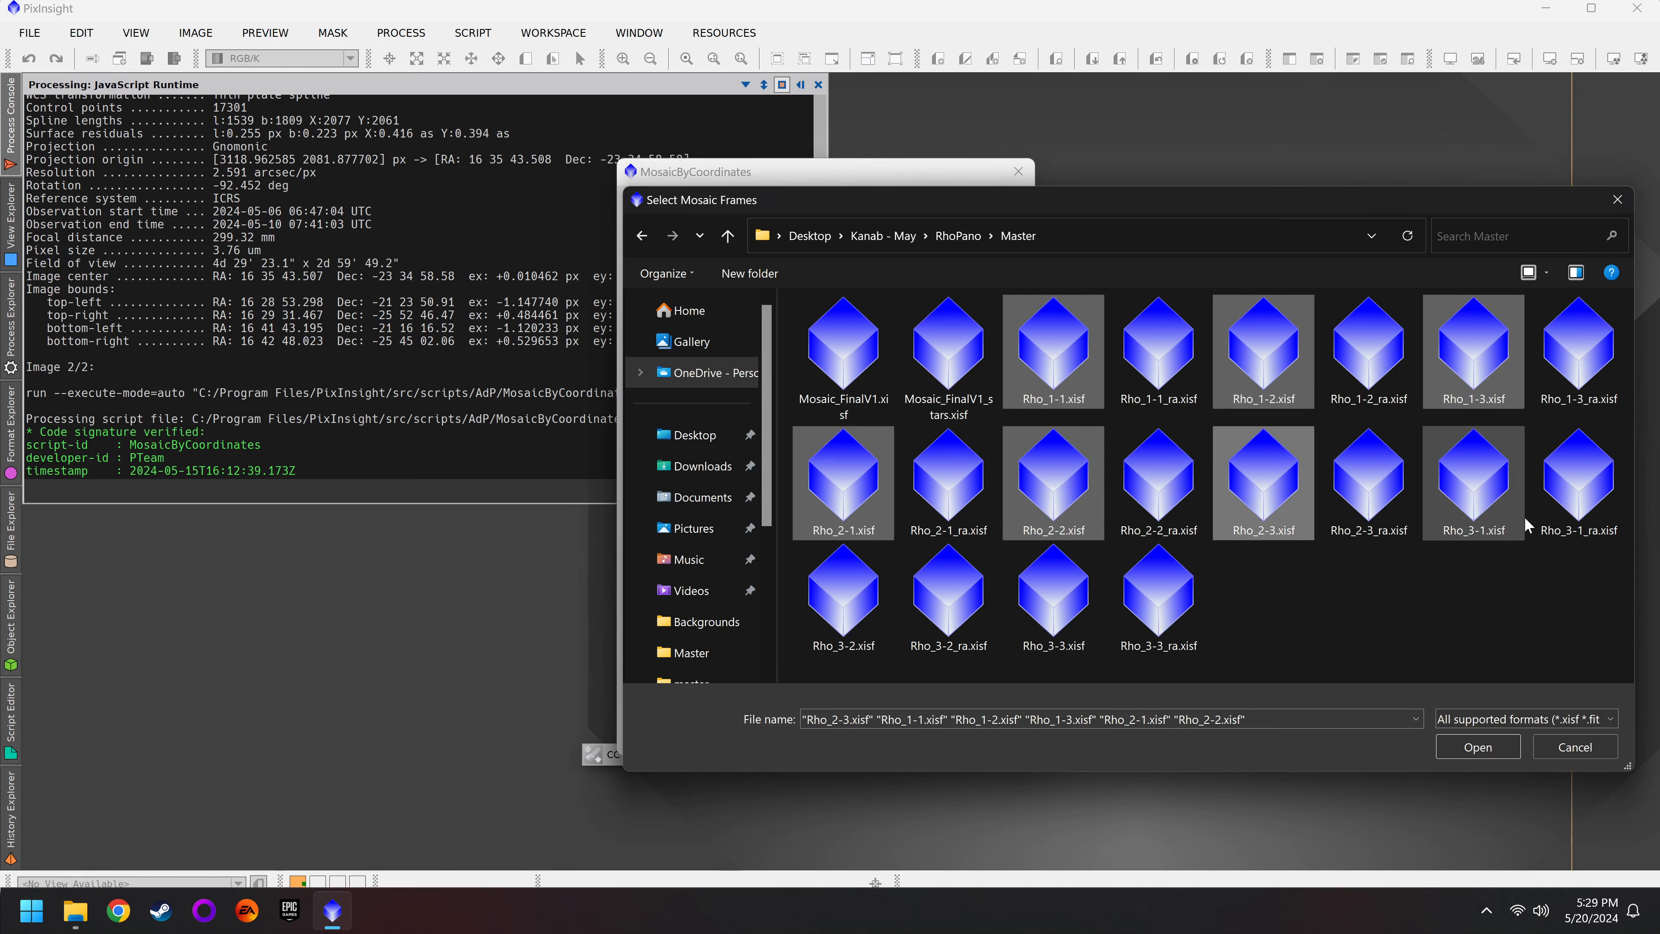
ctrl+click(1498, 509)
ctrl+click(843, 592)
ctrl+click(1053, 592)
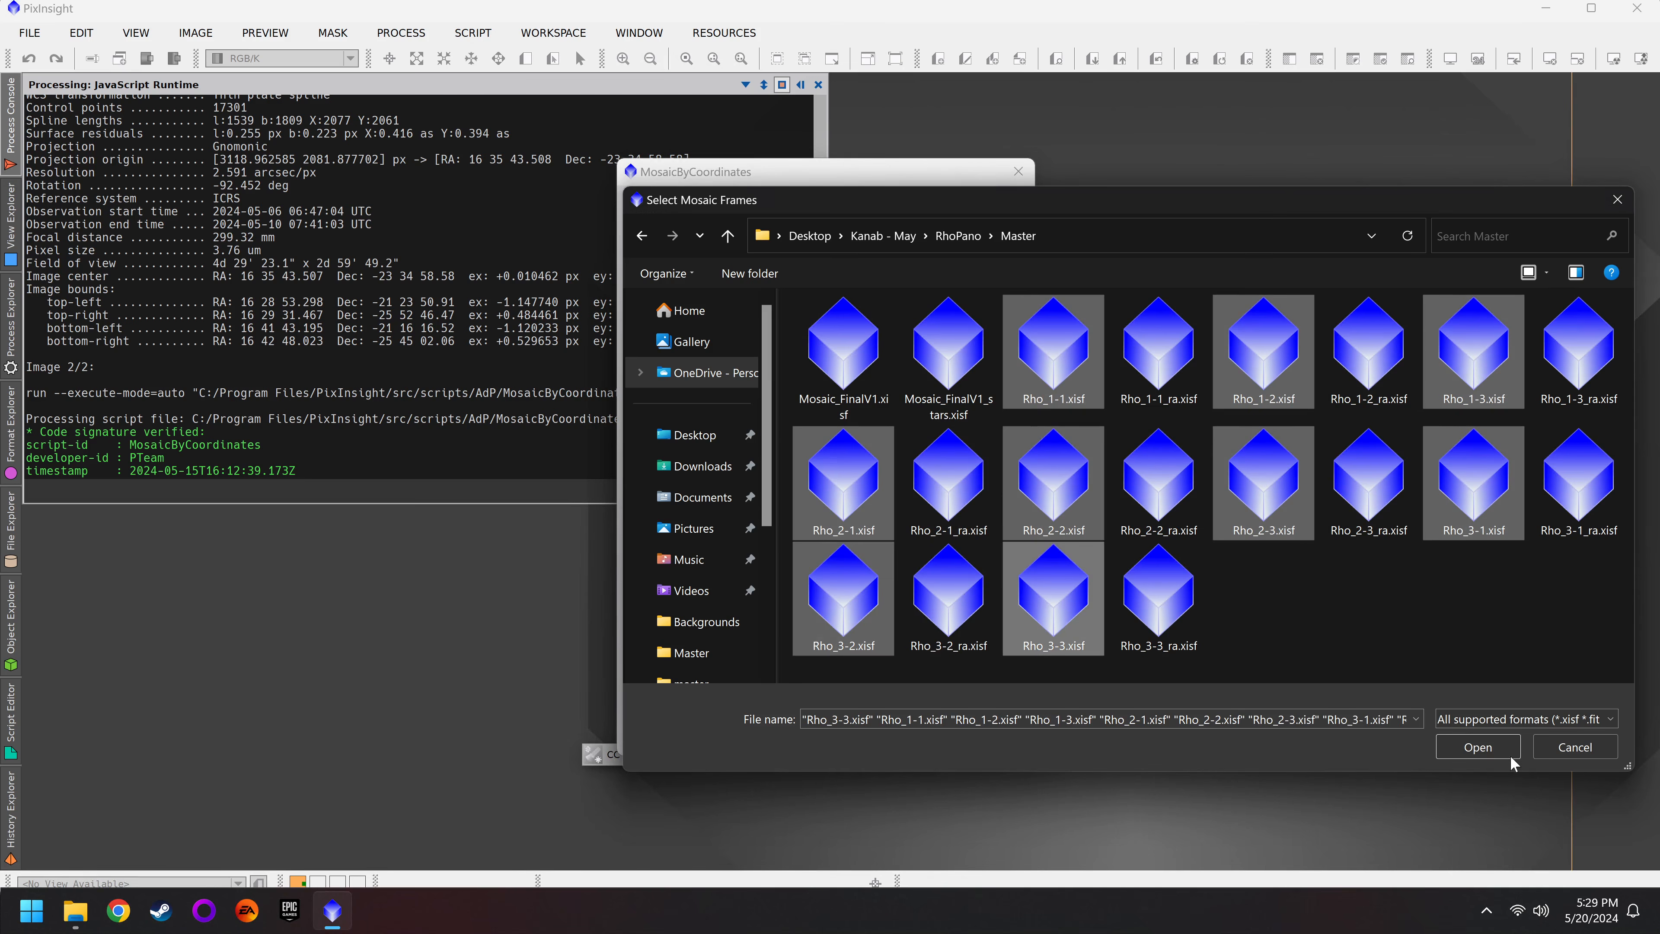
click(1484, 749)
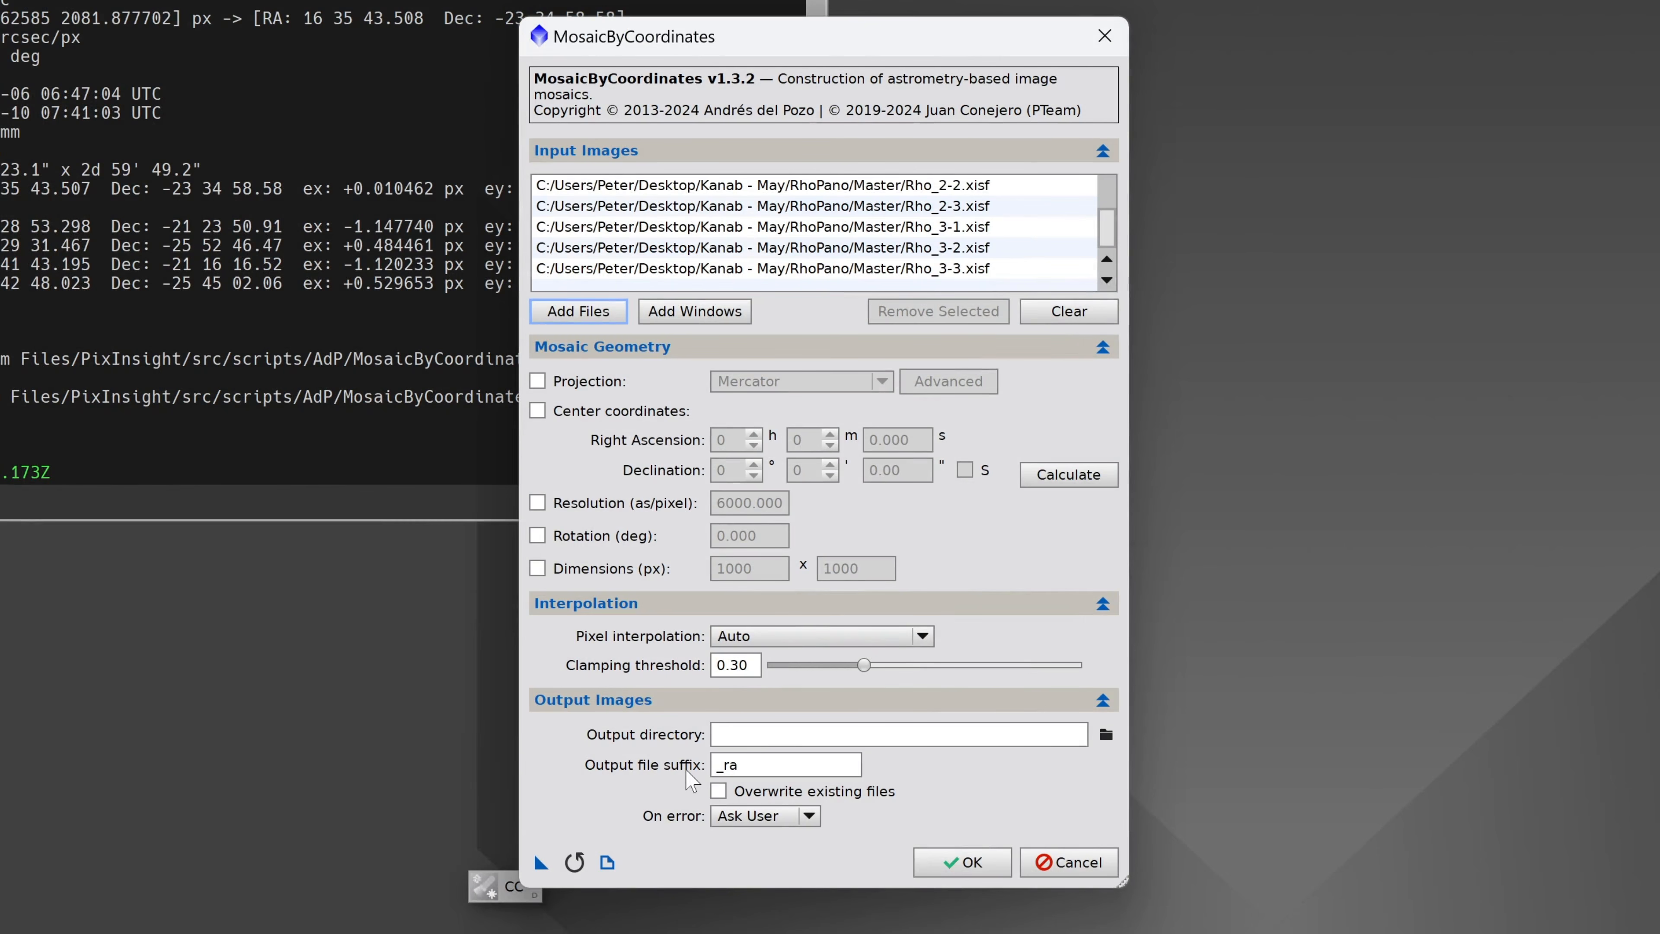
Step: Review the output file suffix and the list of input images, and cancel the MosaicByCoordinates script
click(784, 765)
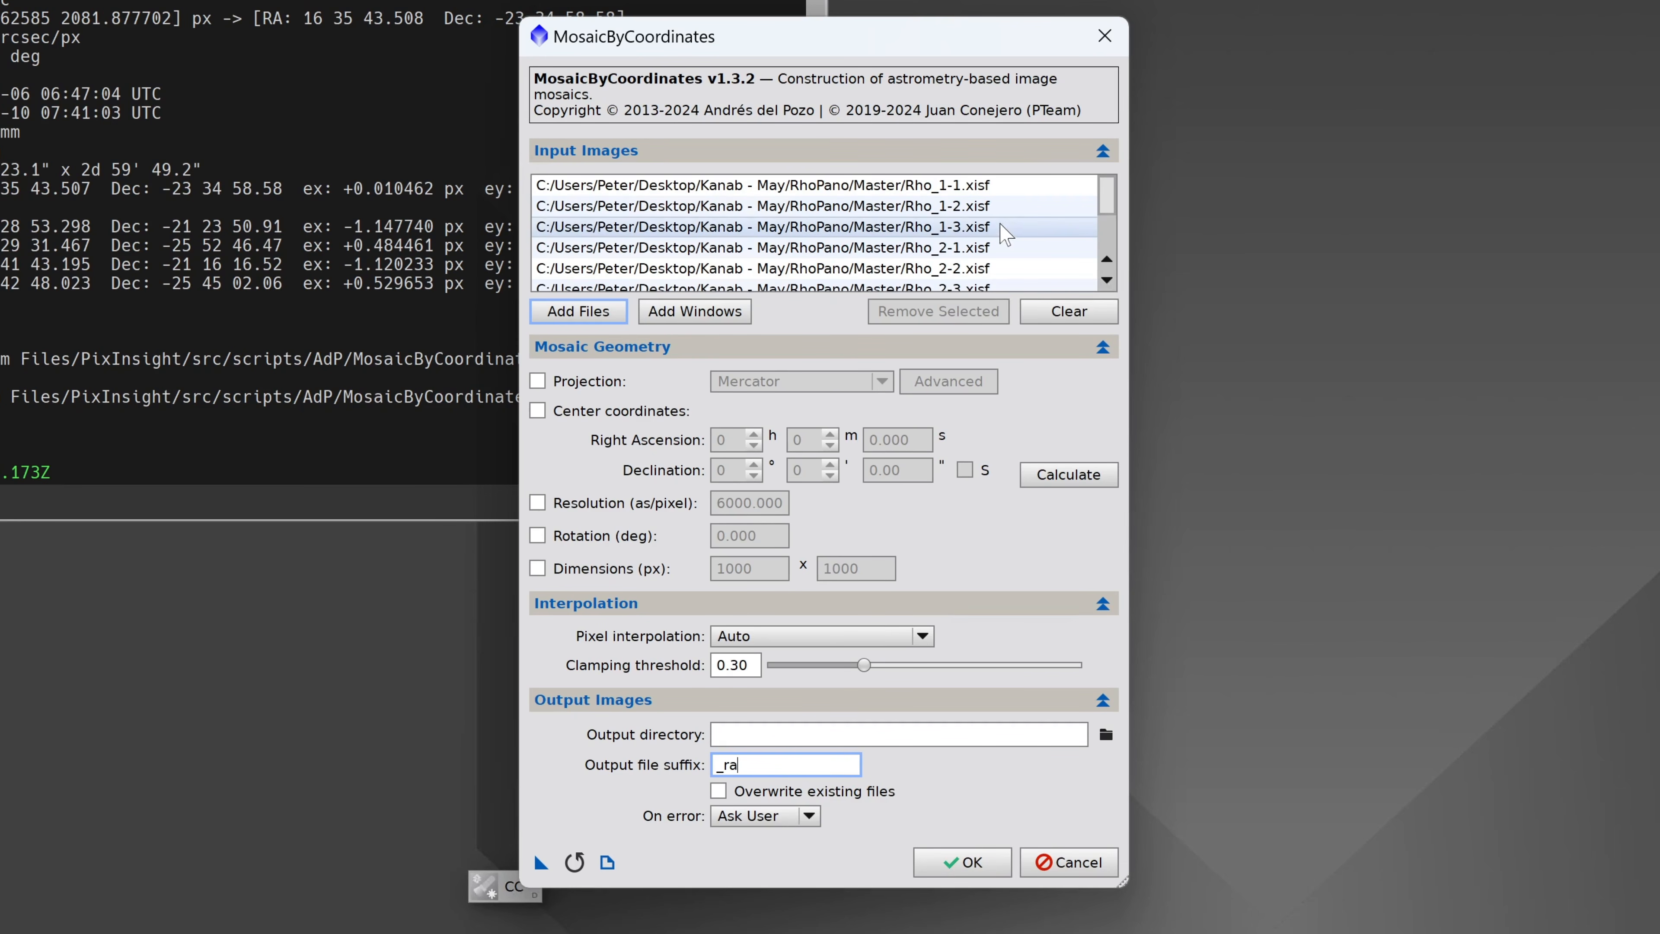
scroll(994, 229, up, 2)
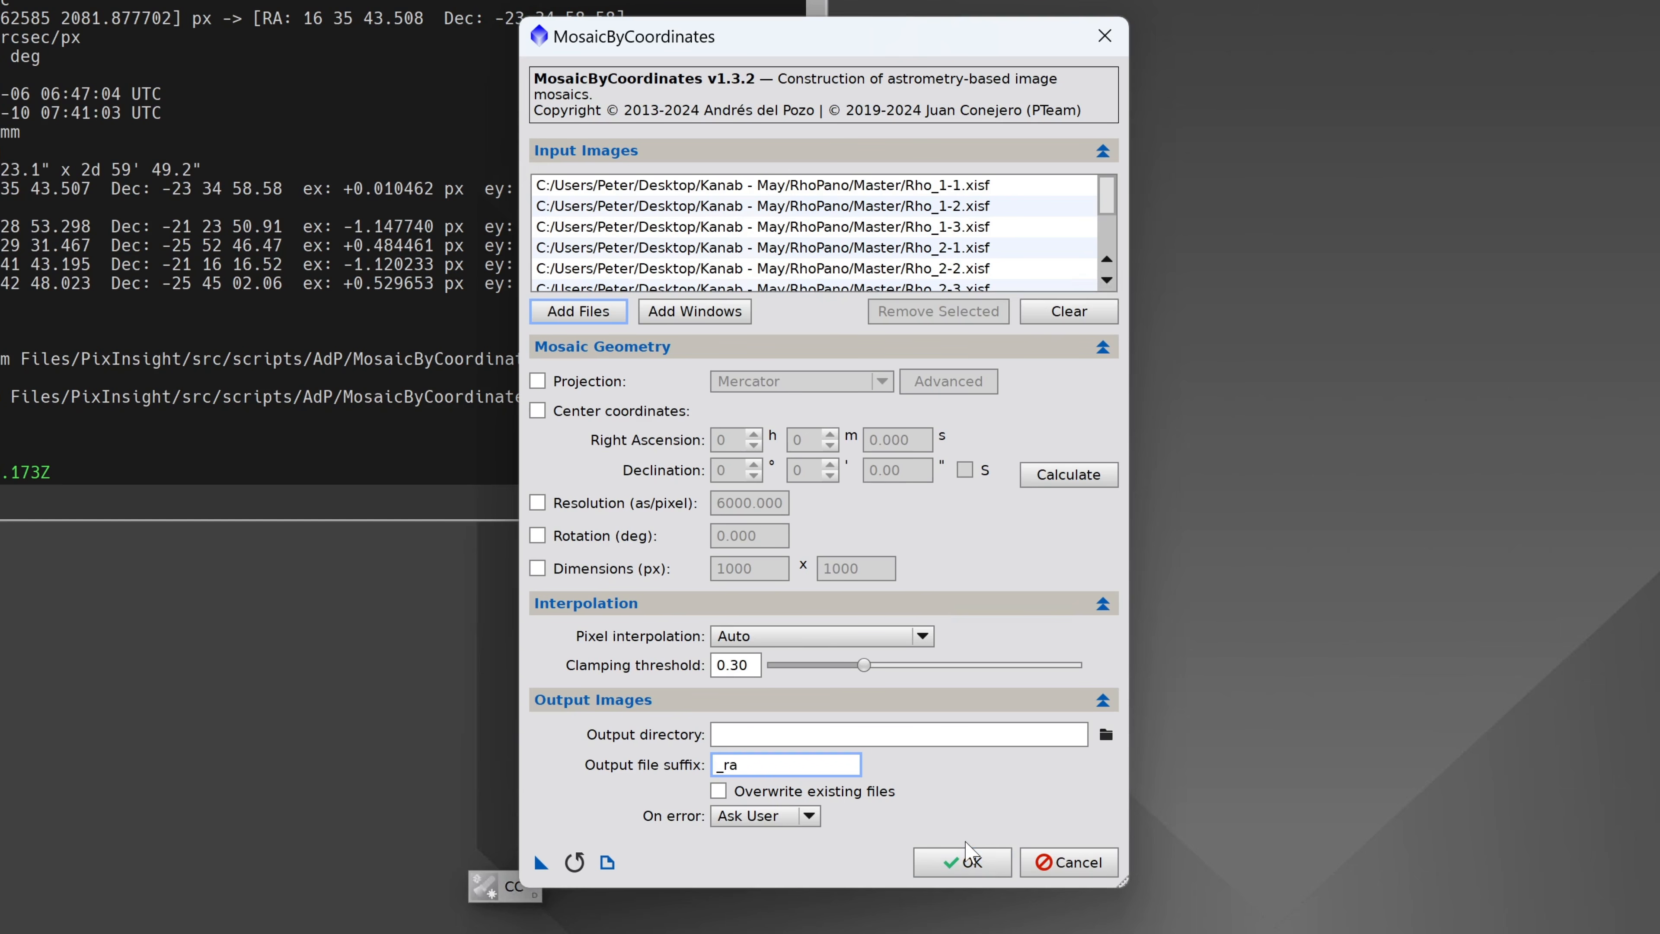
click(1103, 868)
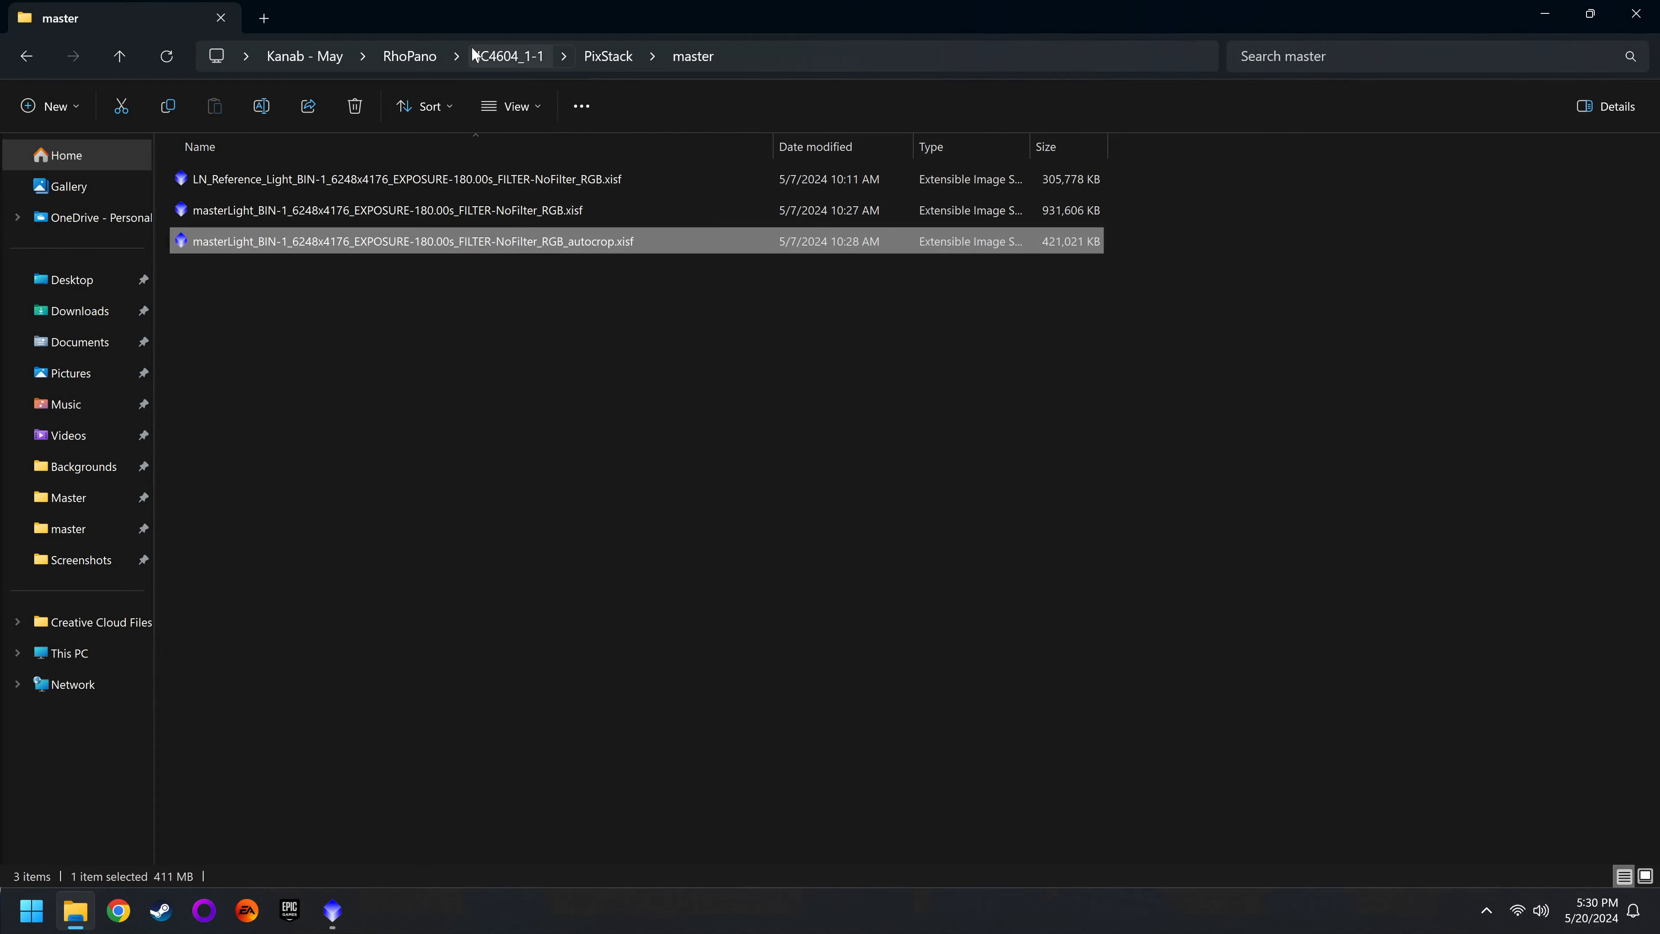
Step: In File Explorer, go to RhoPano's Master folder, open Rho_1-1_ra.xisf in PixInsight, and auto-stretch its display
click(481, 54)
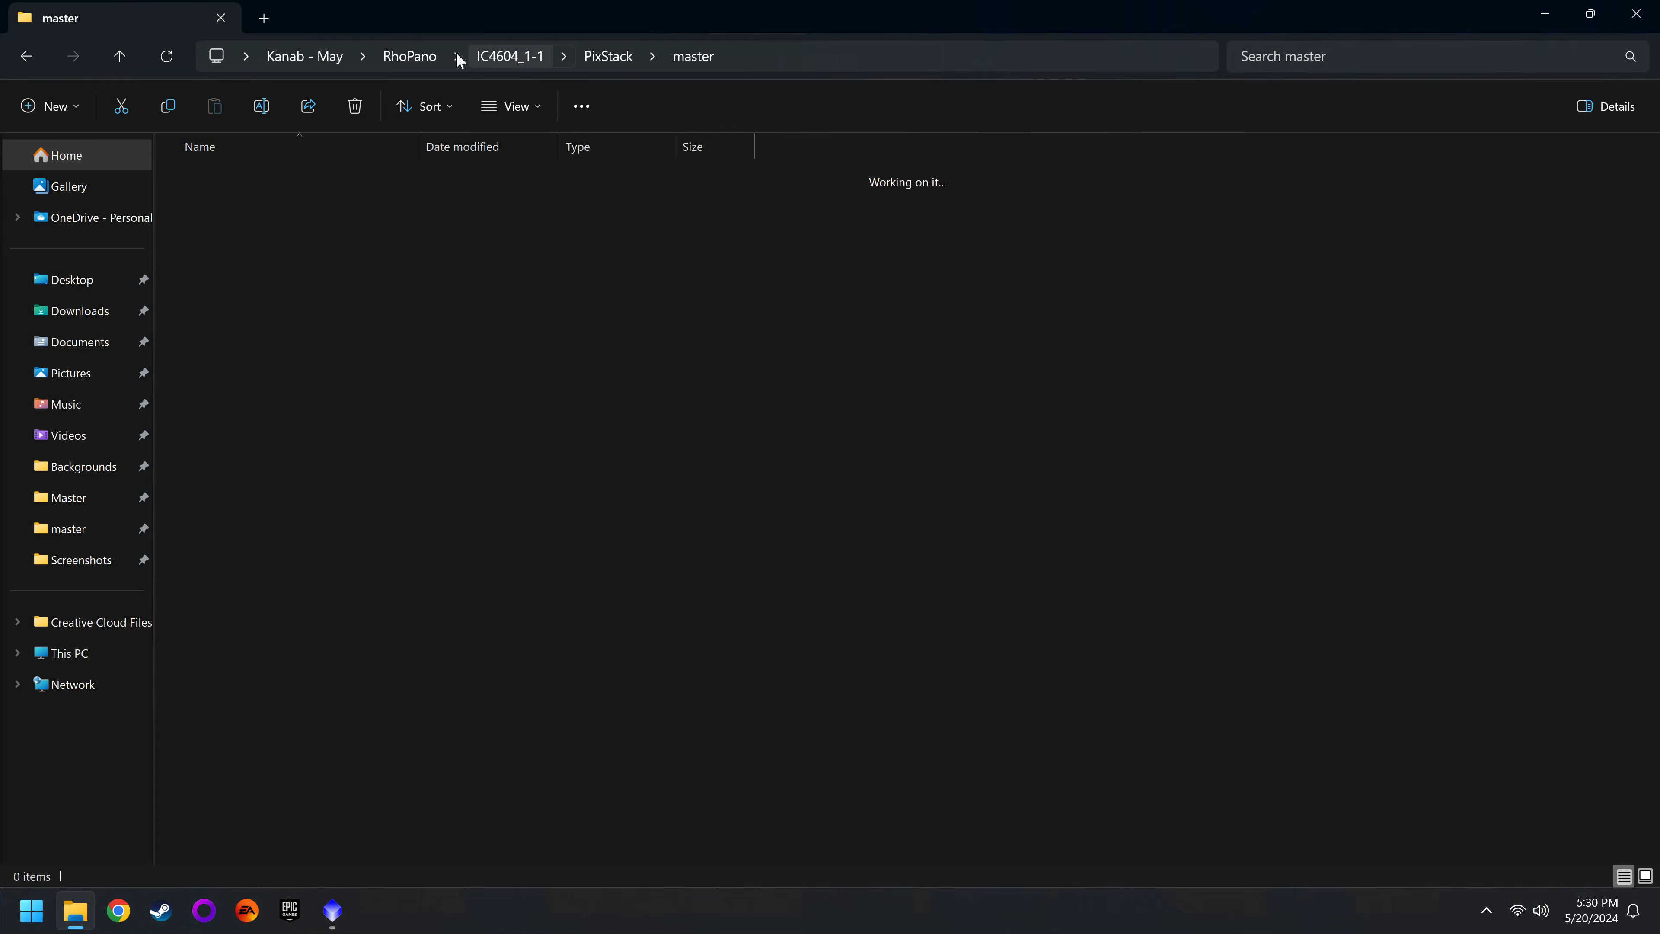
double_click(222, 467)
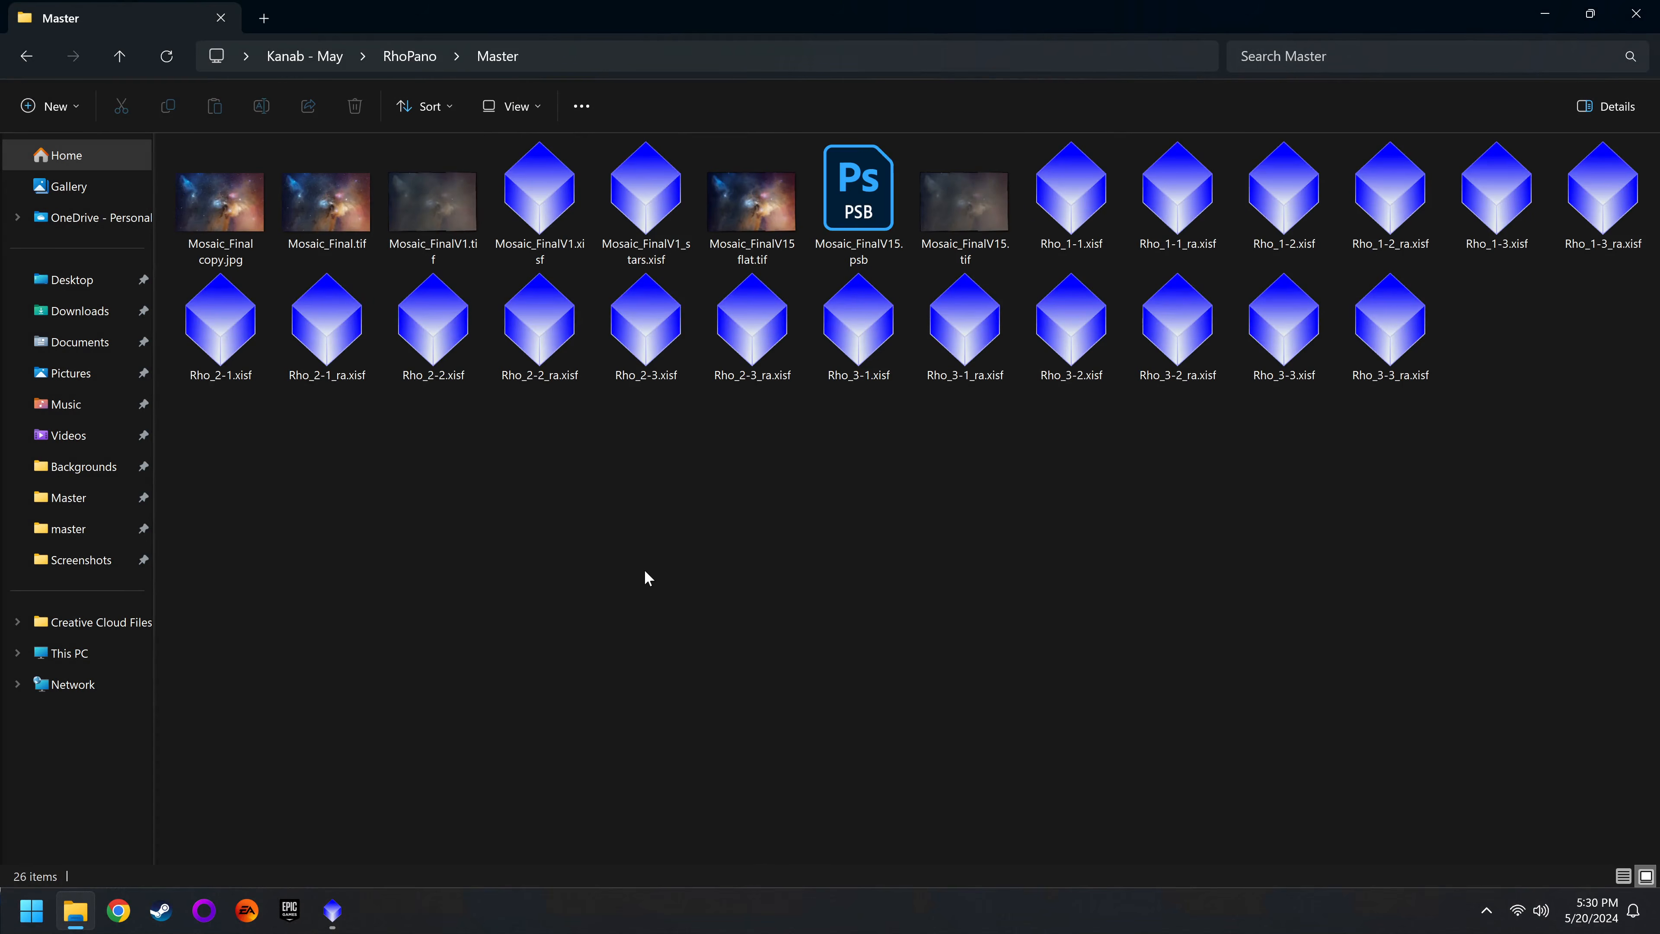
click(1206, 247)
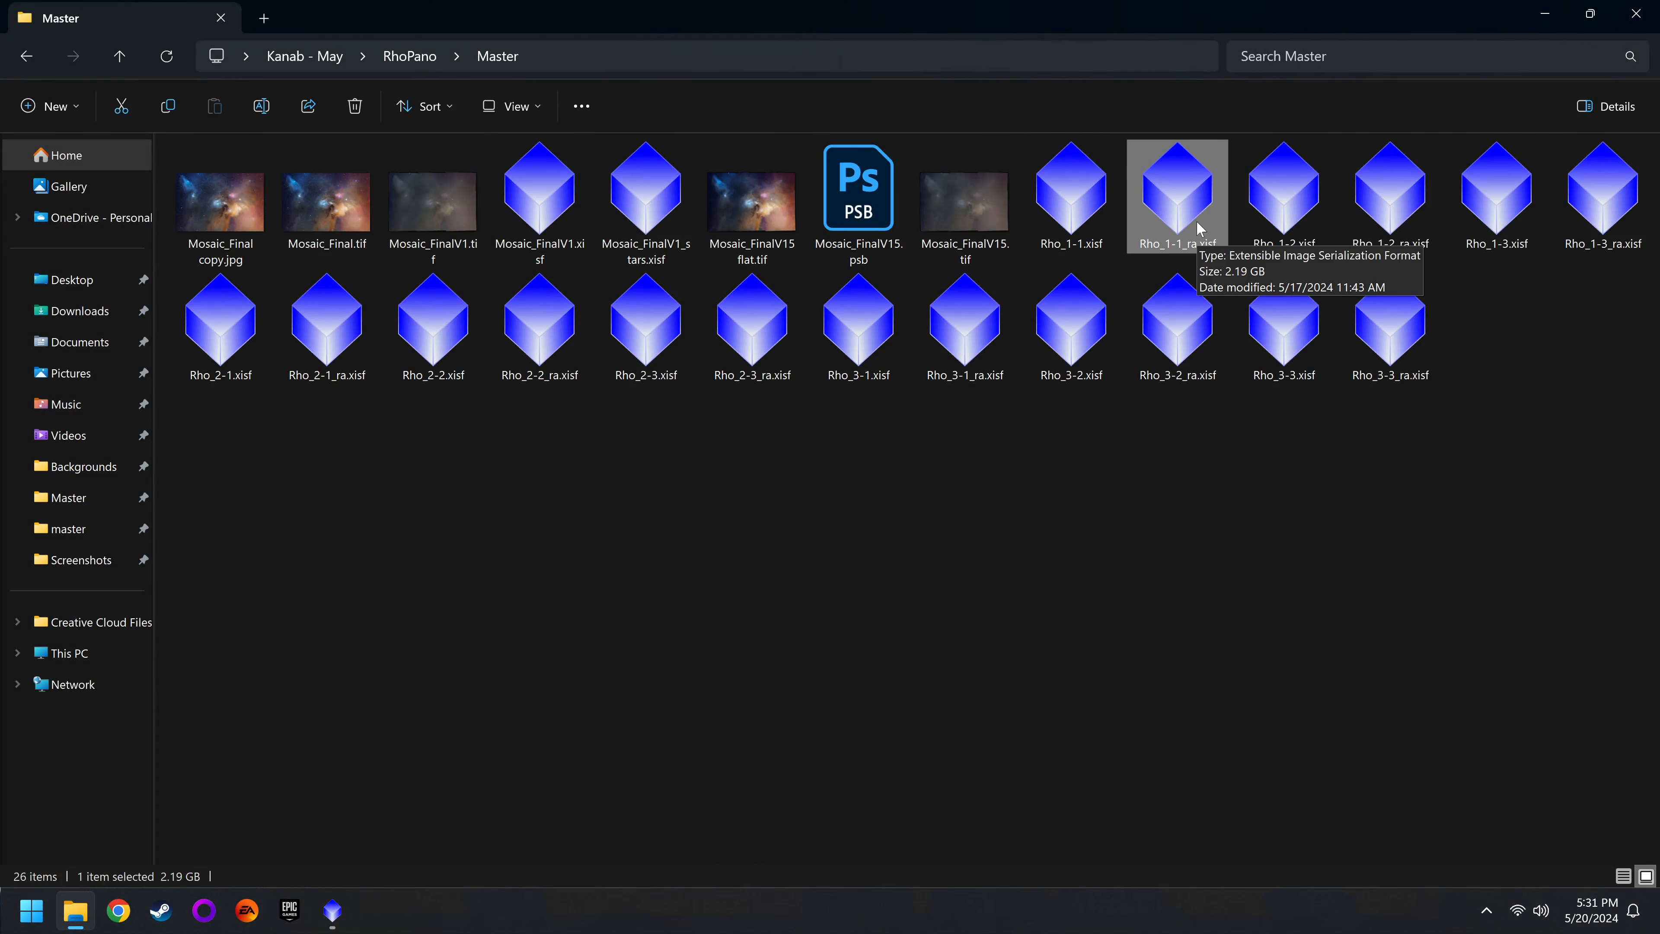
double_click(1200, 229)
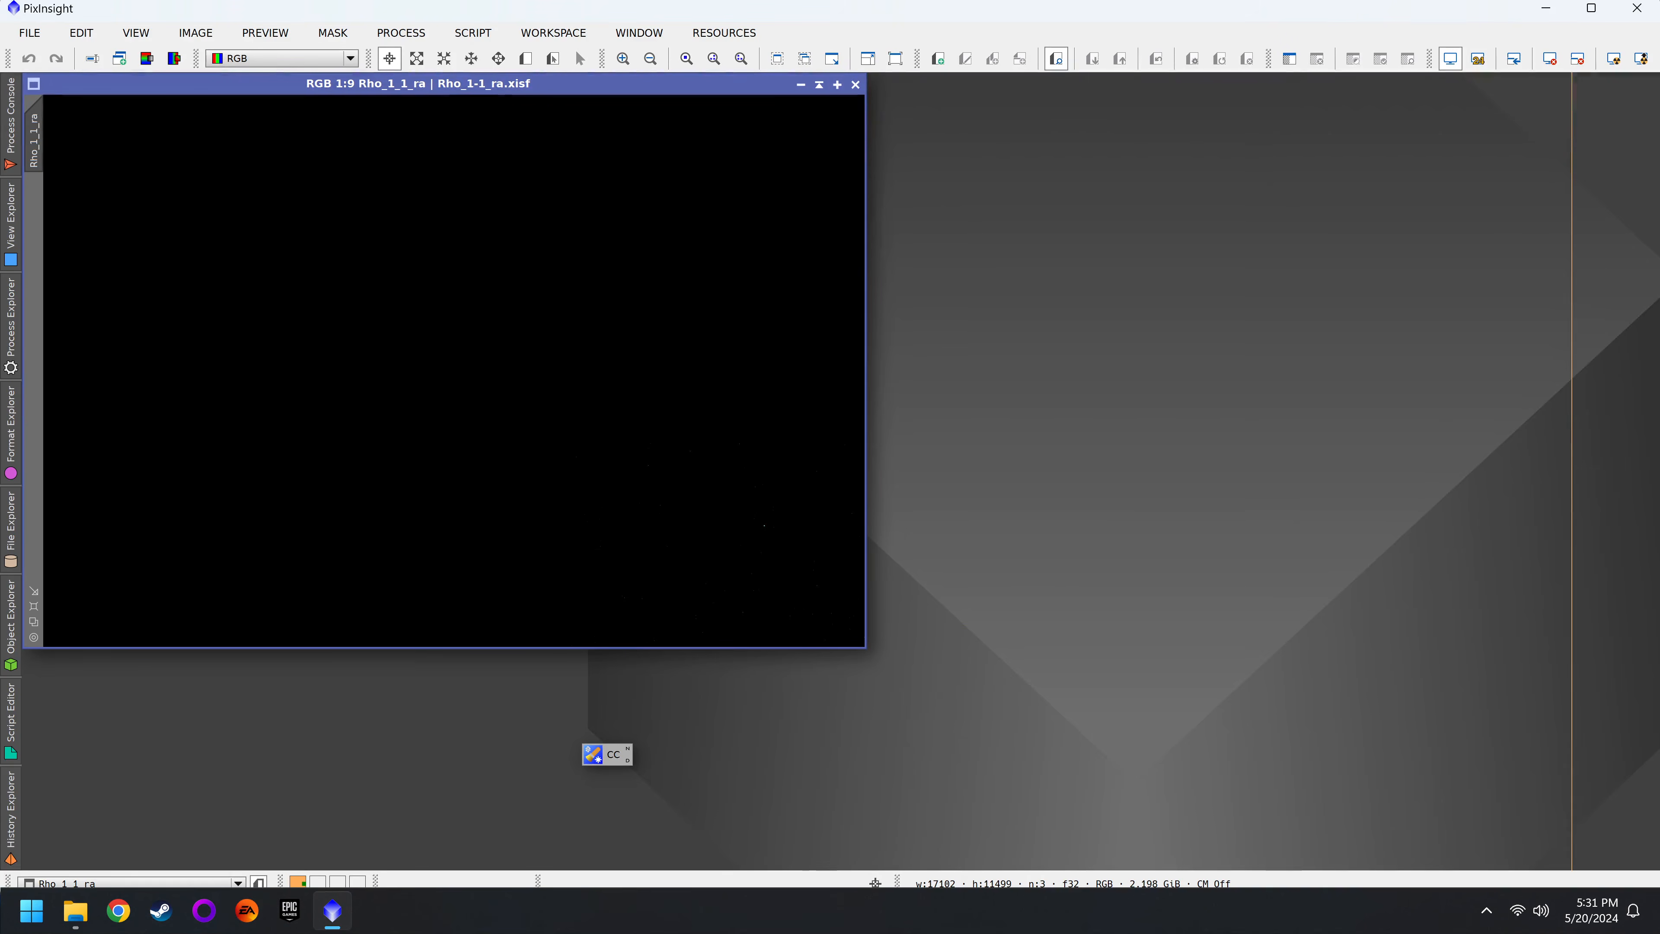
key(ctrl+a)
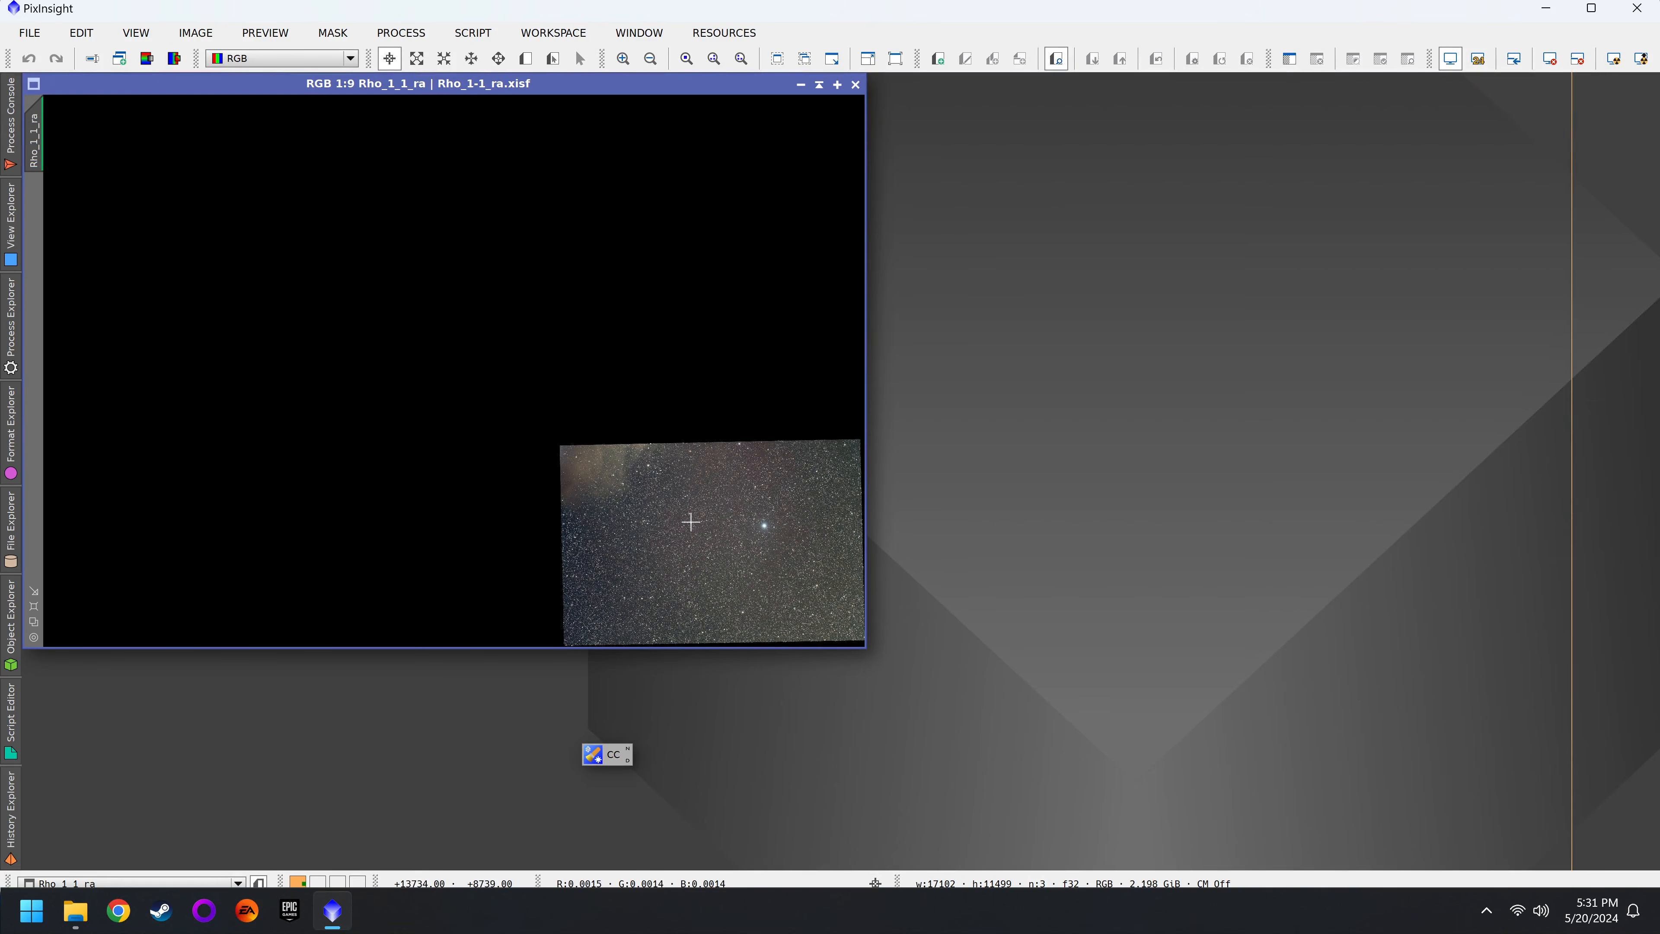
Step: Open Rho_1-2_ra.xisf from the Master folder in File Explorer and align its window over the Rho_1-1_ra image
click(75, 910)
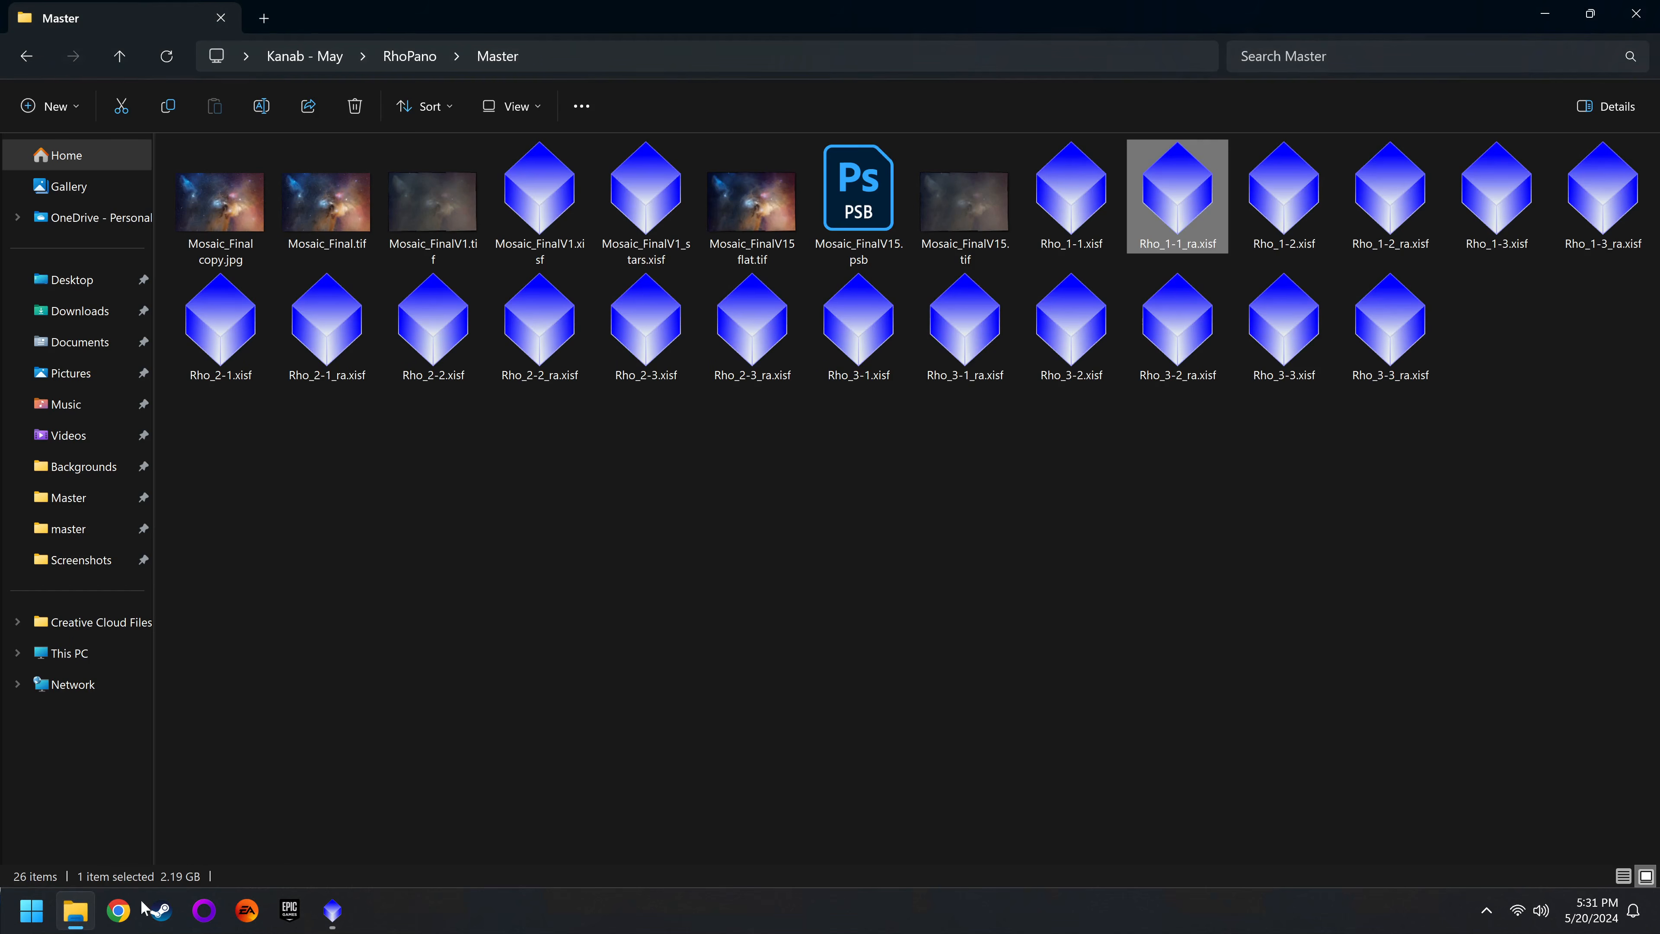
click(1397, 243)
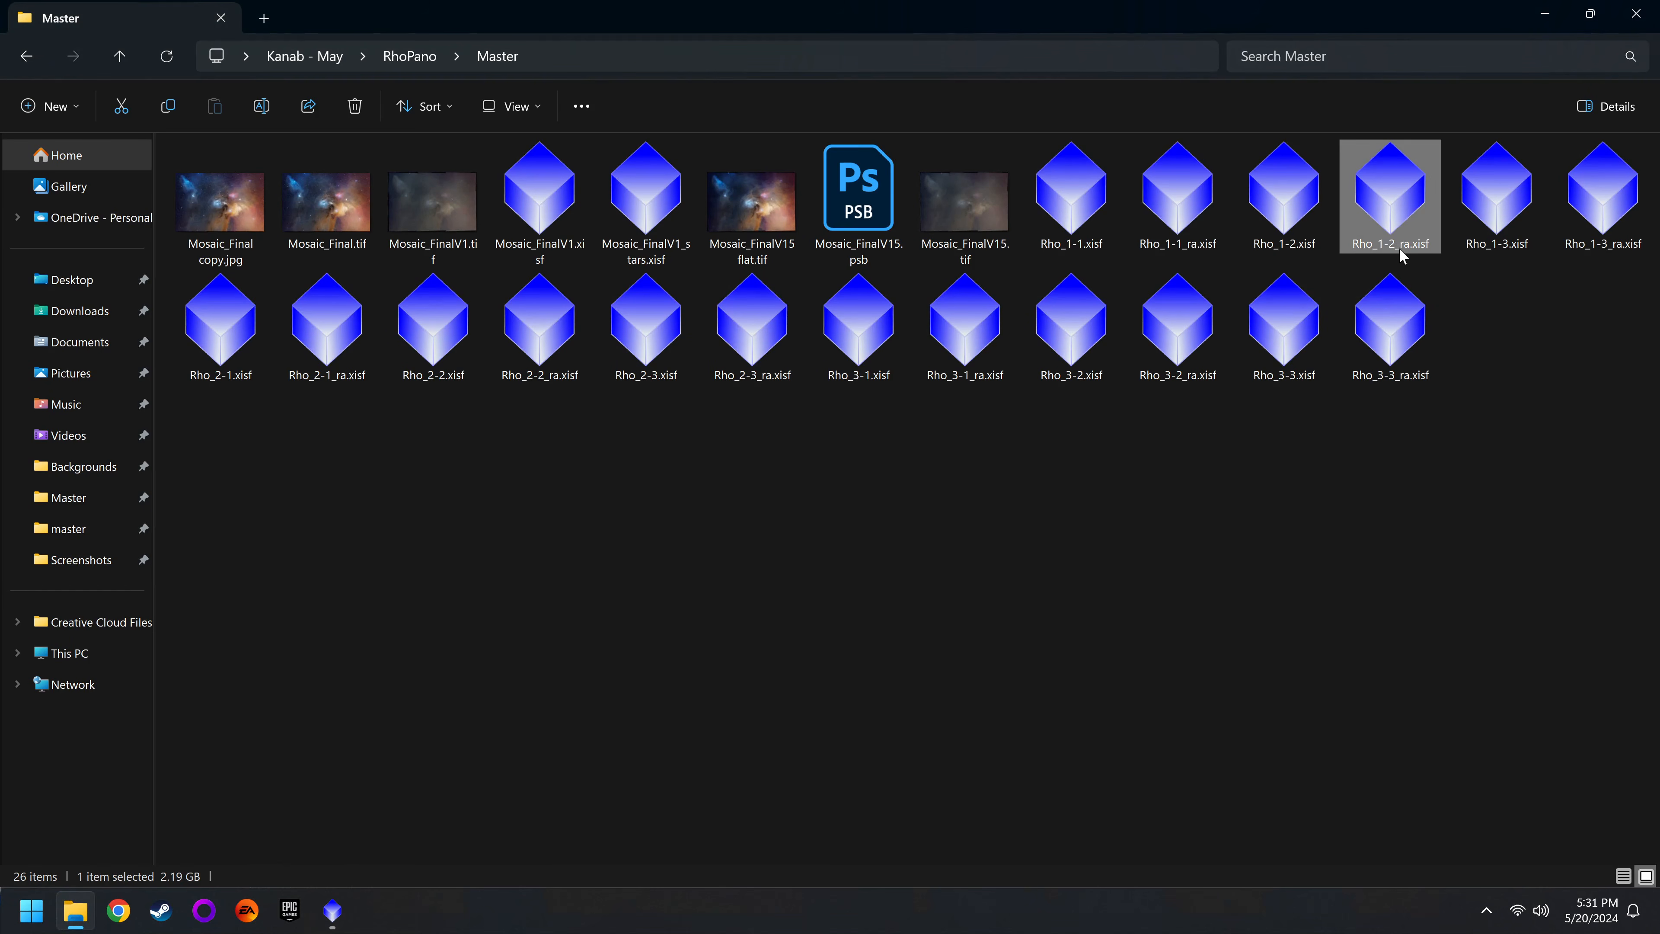
right_click(1395, 240)
double_click(1384, 224)
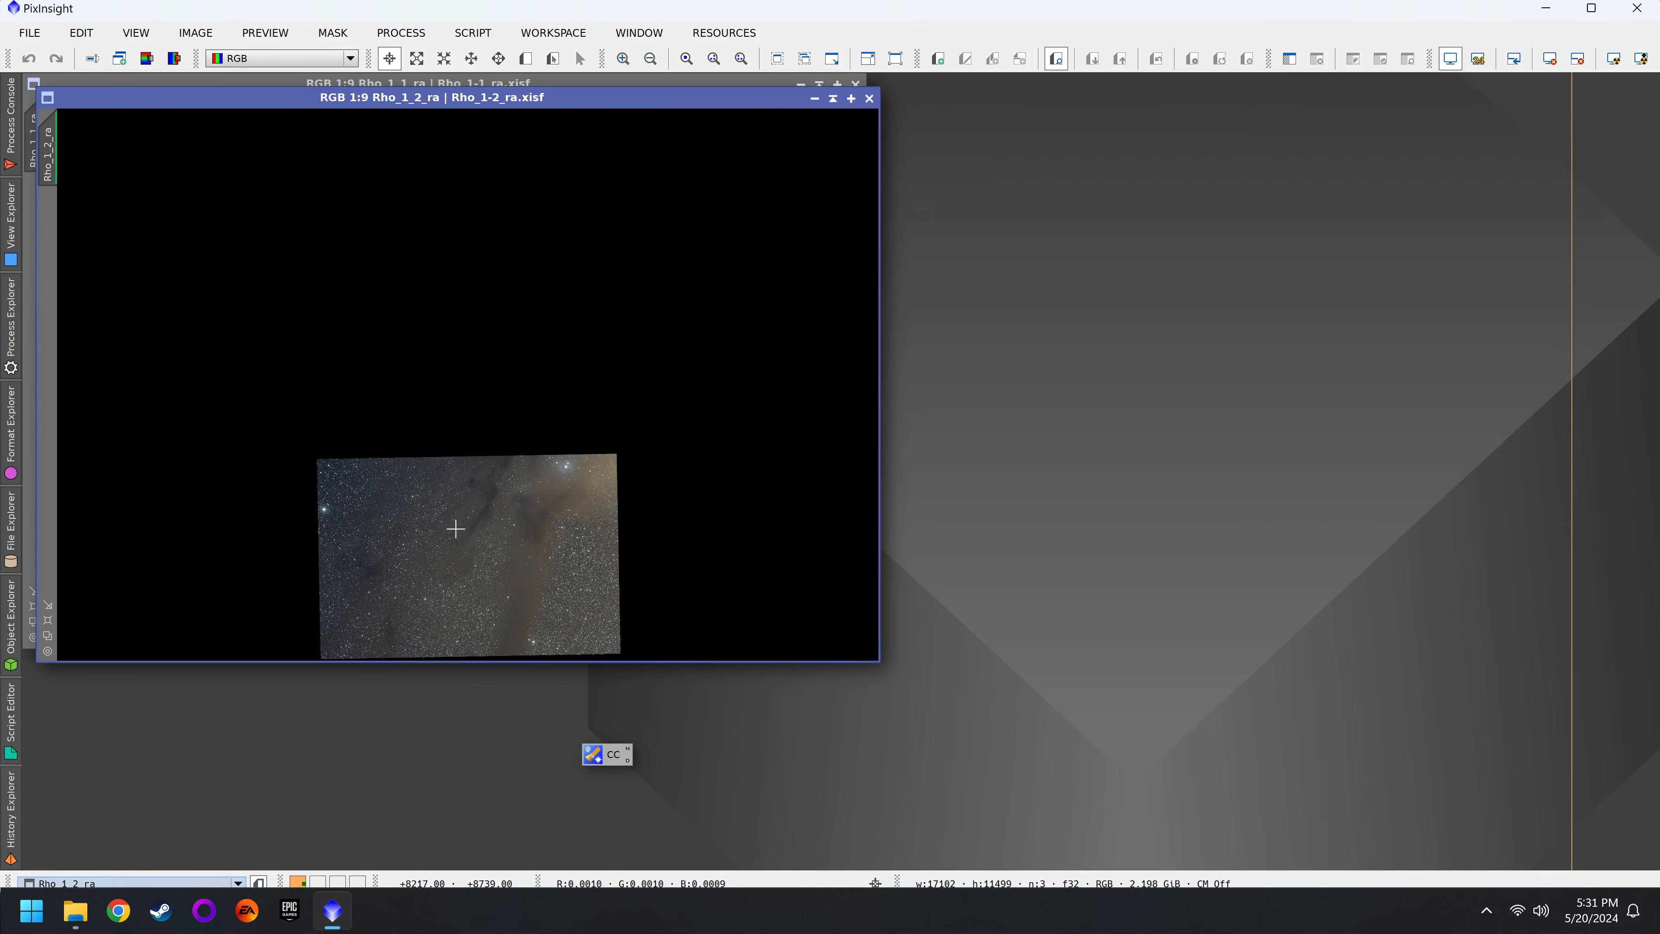
mouse_move(498, 109)
mouse_down()
mouse_move(860, 133)
mouse_move(690, 137)
mouse_move(382, 104)
mouse_move(512, 97)
mouse_move(489, 86)
mouse_up()
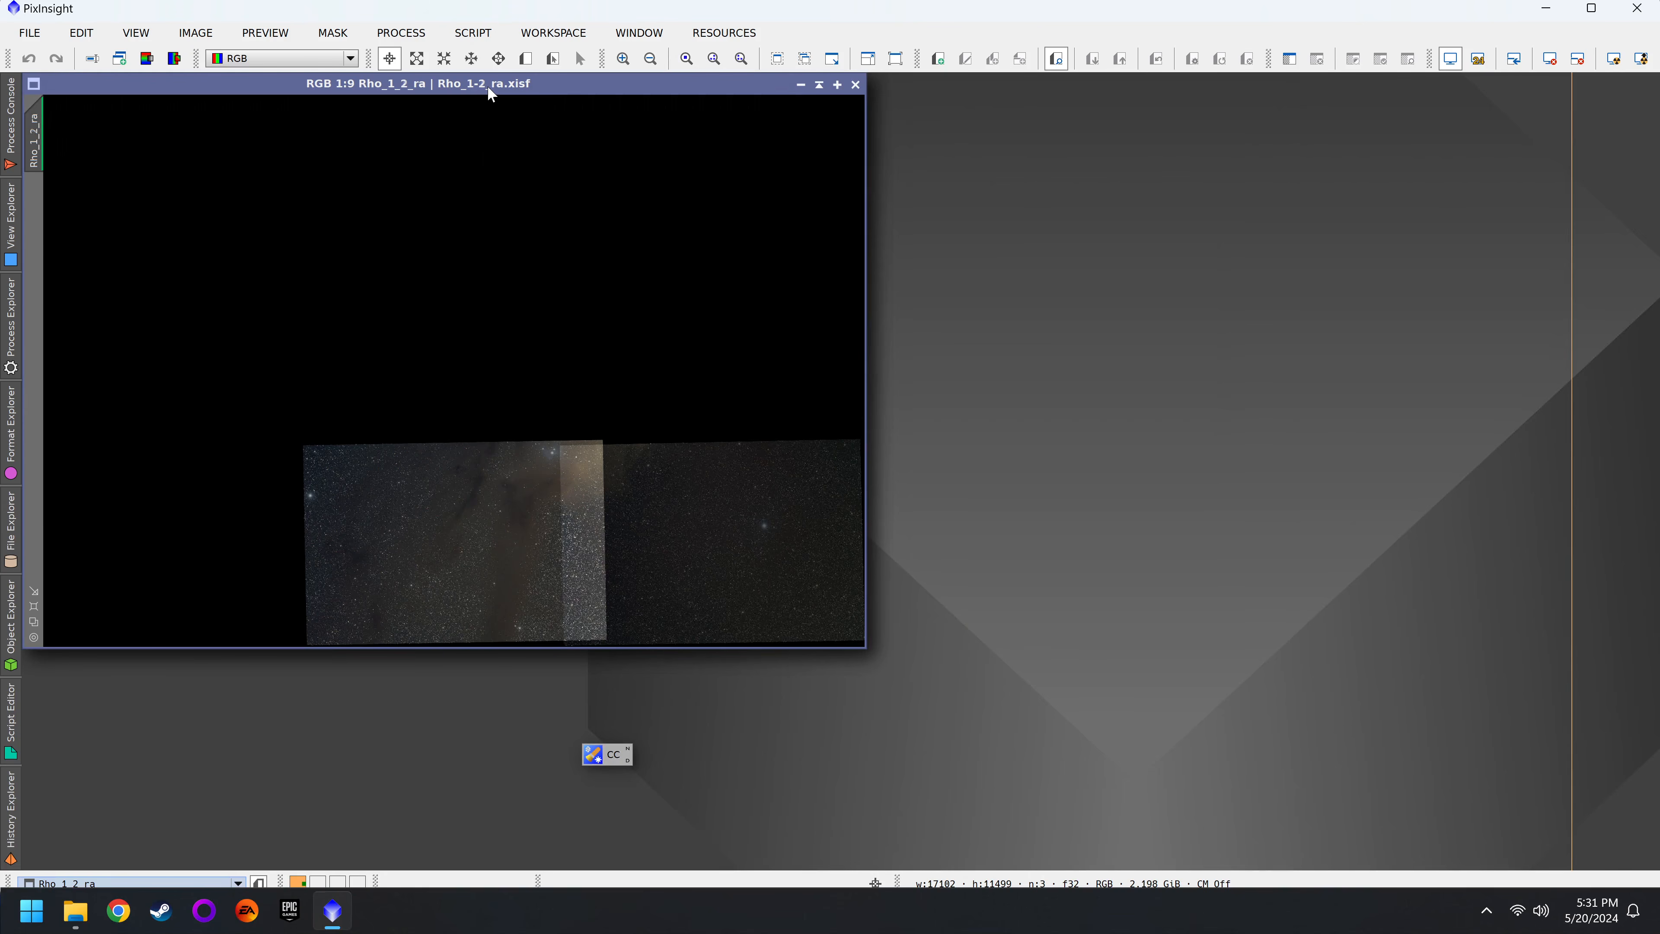
Step: Open the registered panel Rho_1-3_ra.xisf from RhoPano's Master folder
click(29, 33)
click(39, 60)
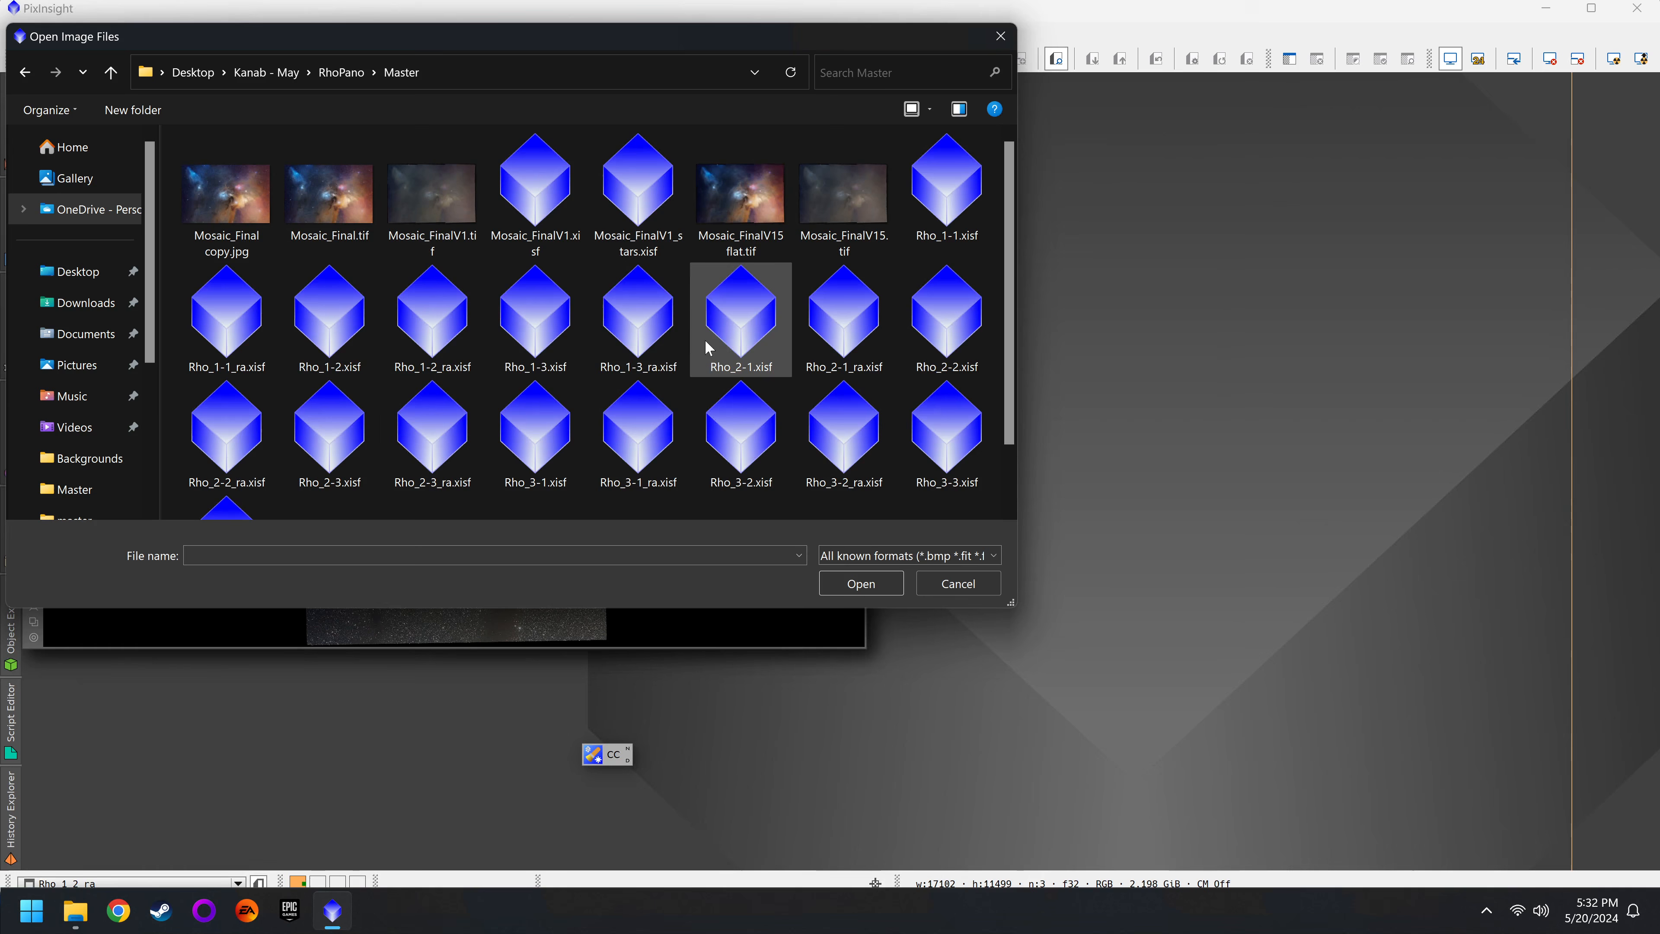
double_click(648, 340)
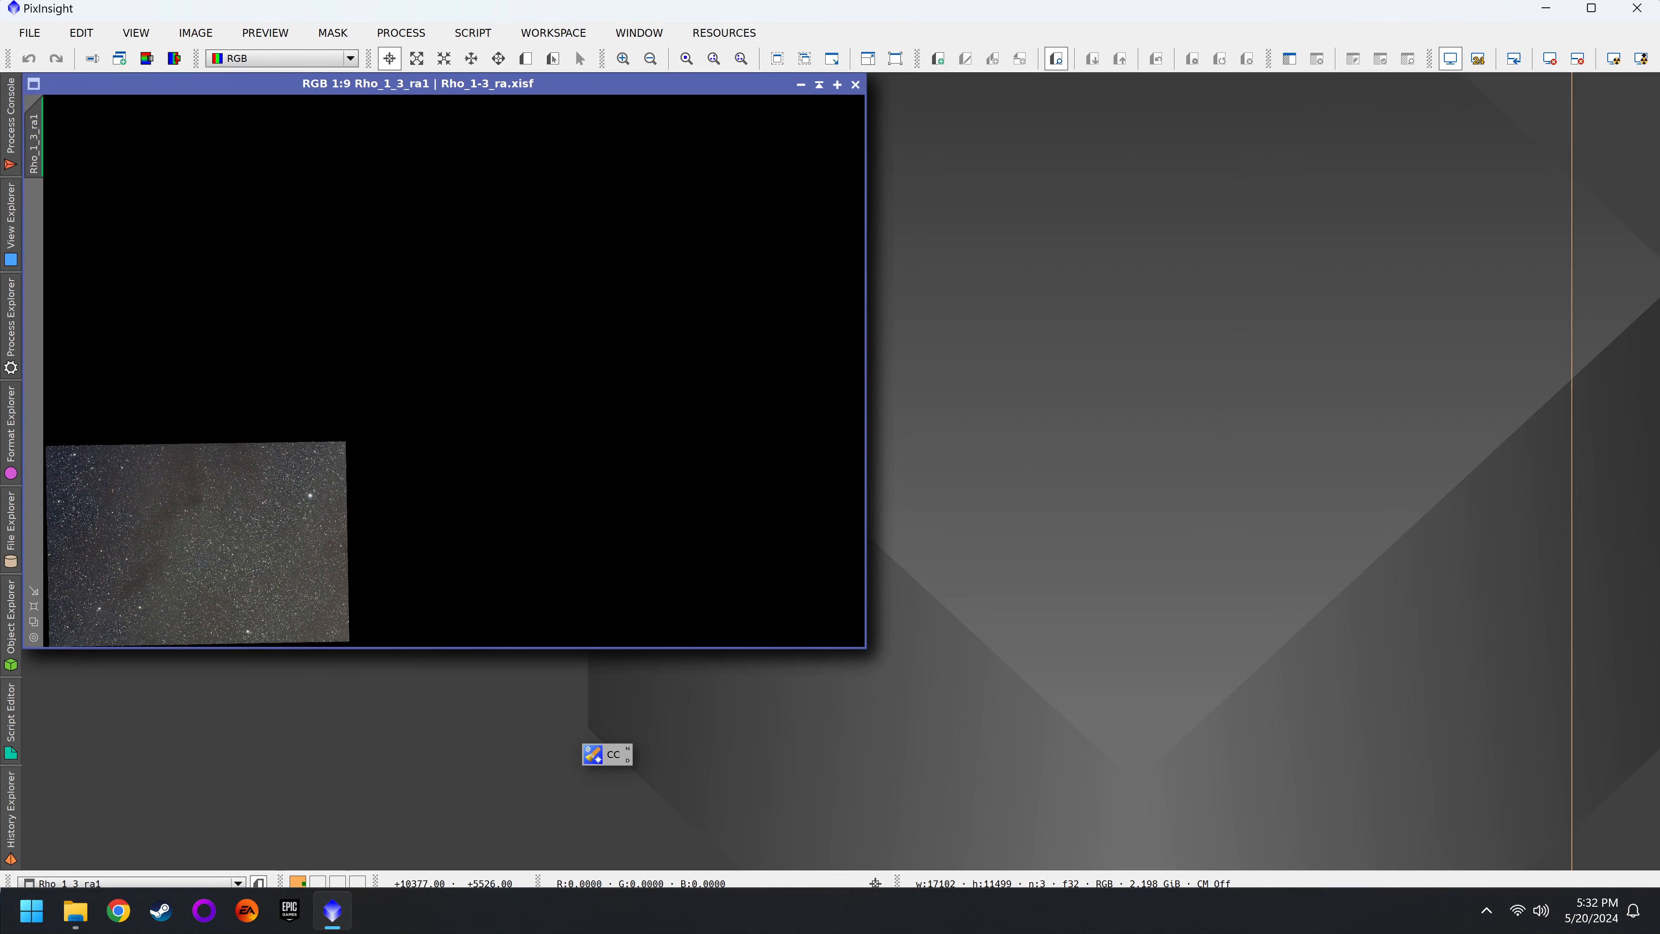
Step: Separate the three registered panel windows and stack them exactly over one another to examine how neighbouring panels overlap
drag(444, 83, 955, 139)
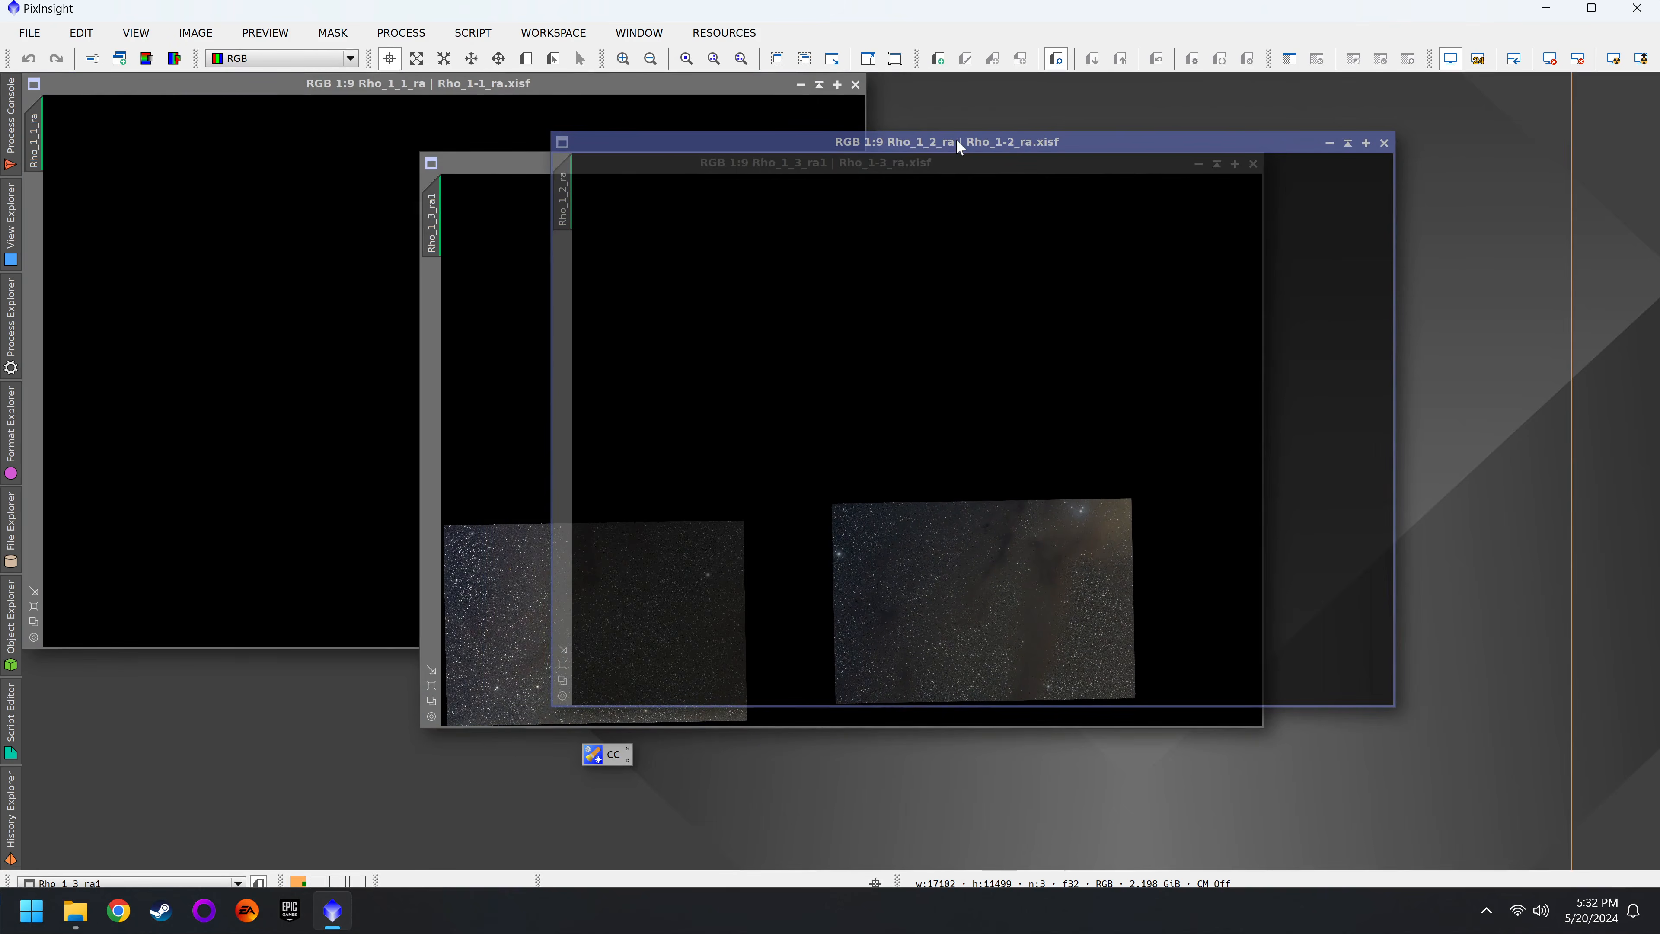
drag(351, 83, 842, 163)
mouse_move(485, 171)
mouse_down()
mouse_move(433, 165)
mouse_move(468, 169)
mouse_up()
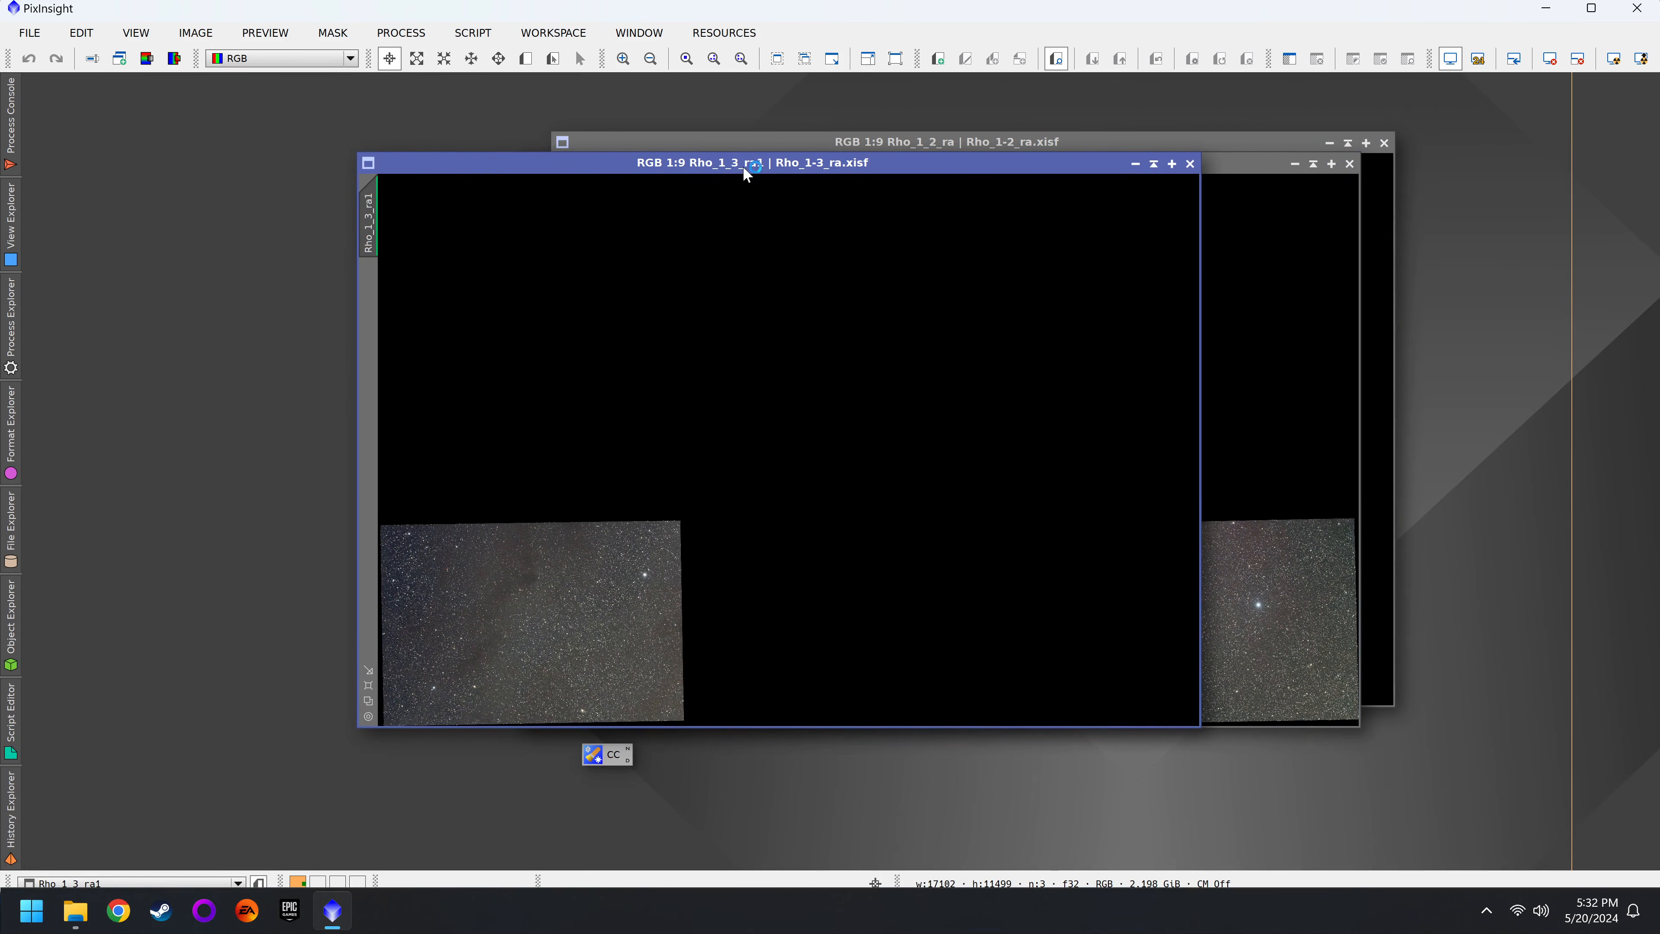
click(1216, 168)
drag(1218, 170, 1076, 172)
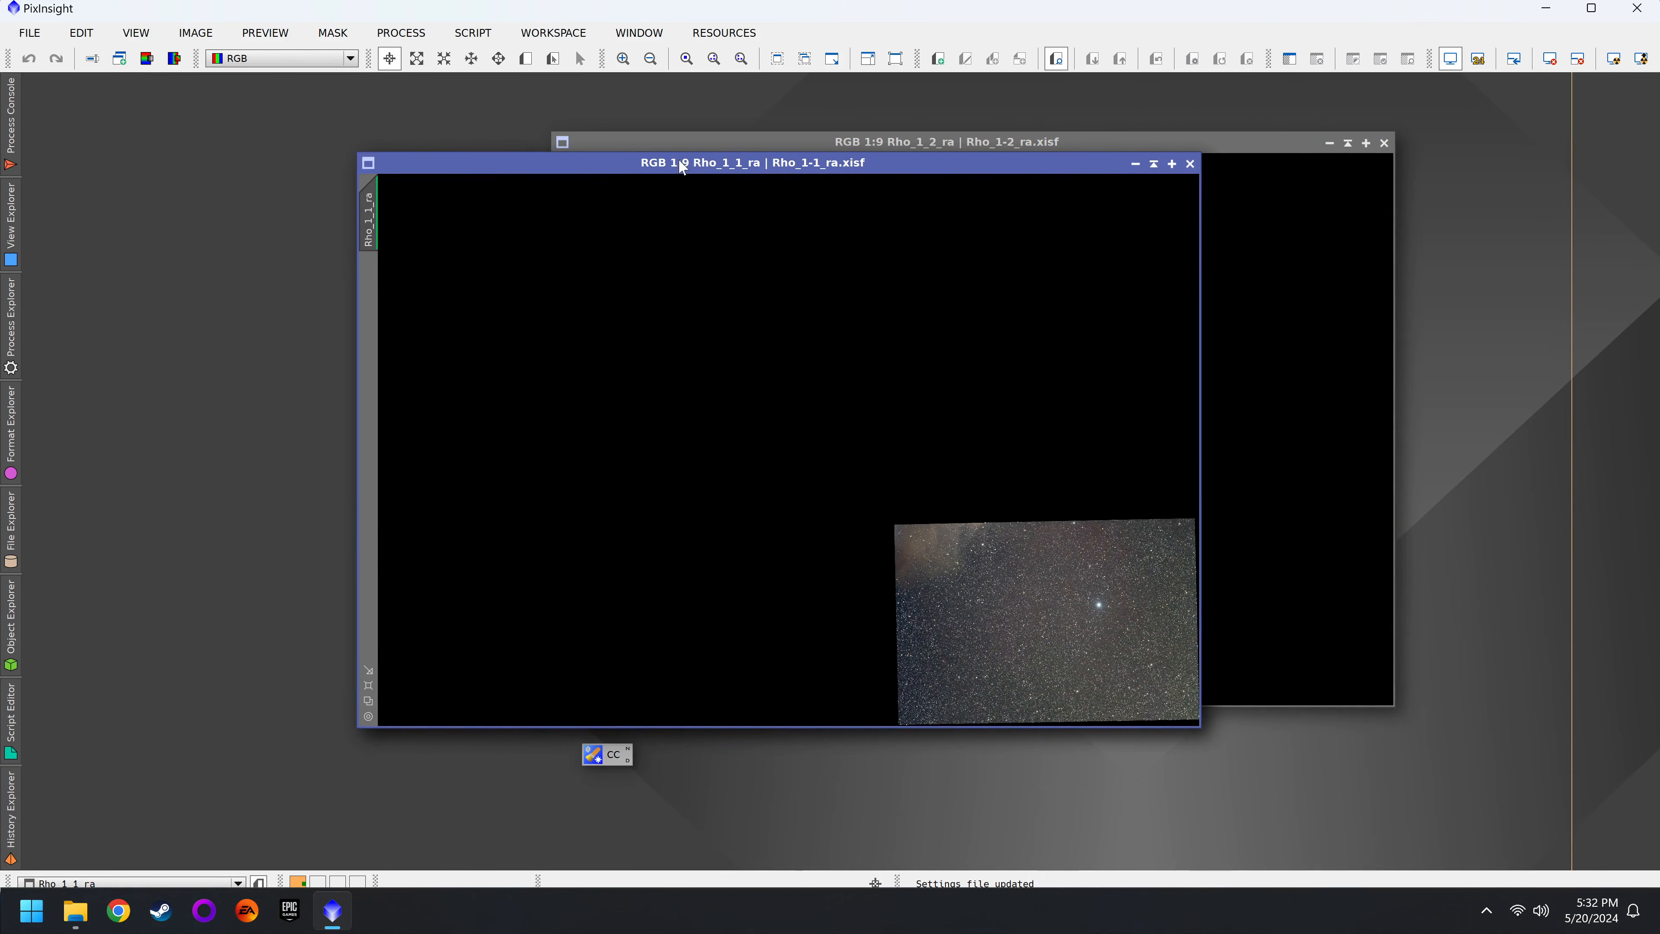
click(753, 165)
drag(923, 140, 732, 155)
click(737, 169)
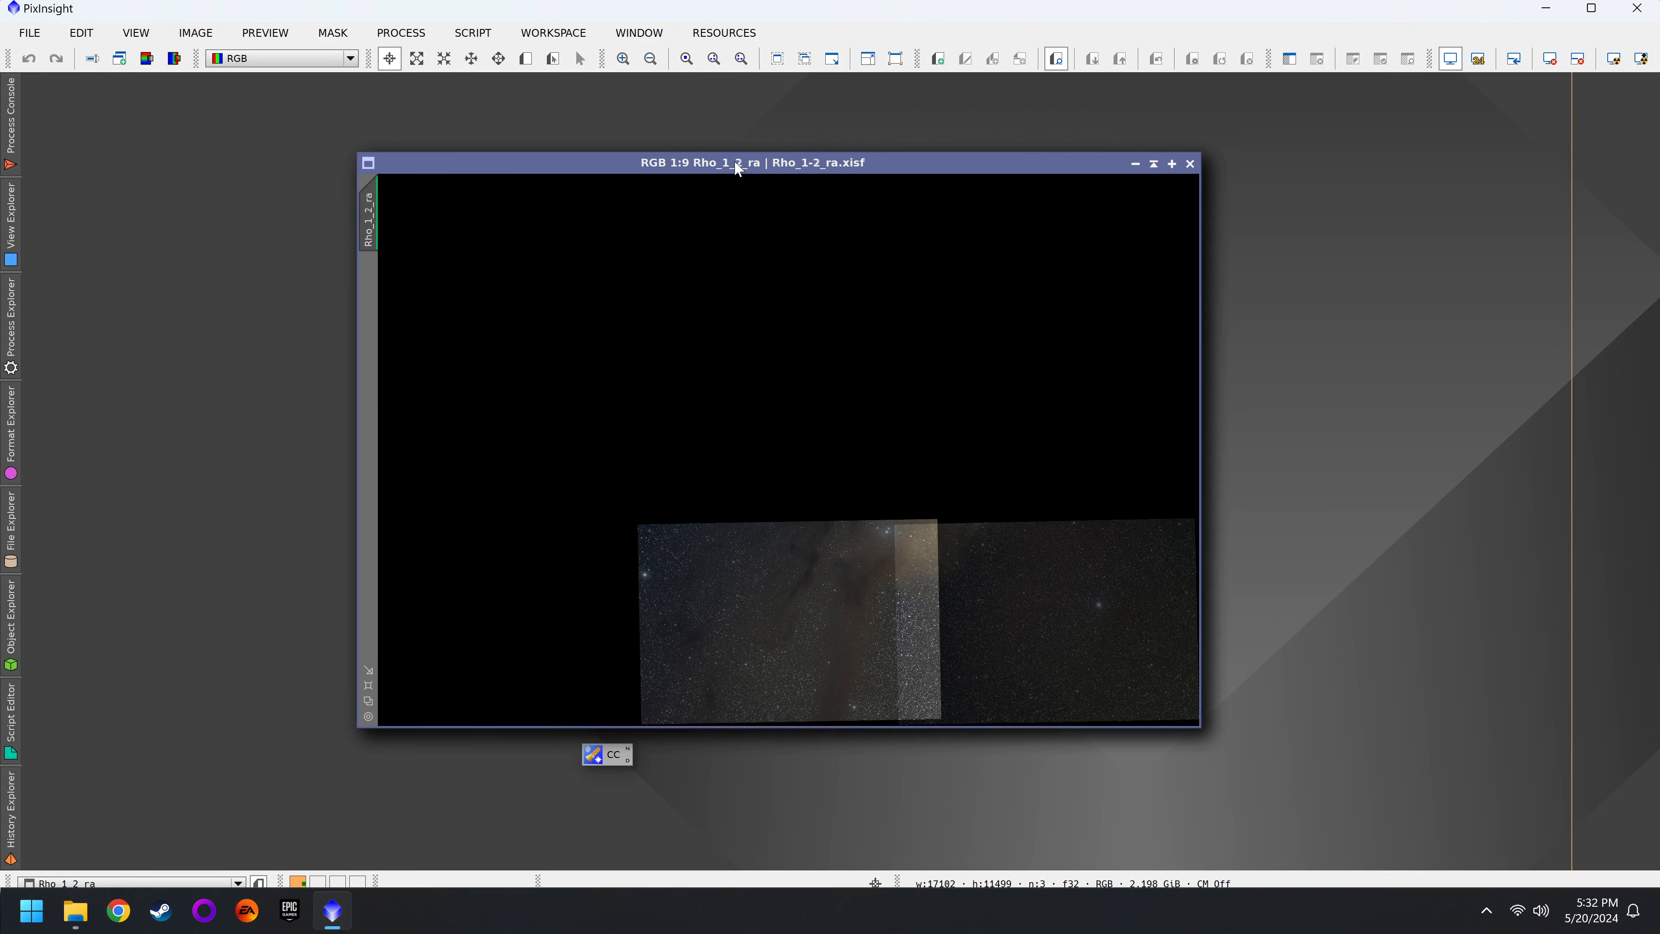
mouse_move(852, 165)
mouse_down()
mouse_move(848, 233)
mouse_move(845, 165)
mouse_up()
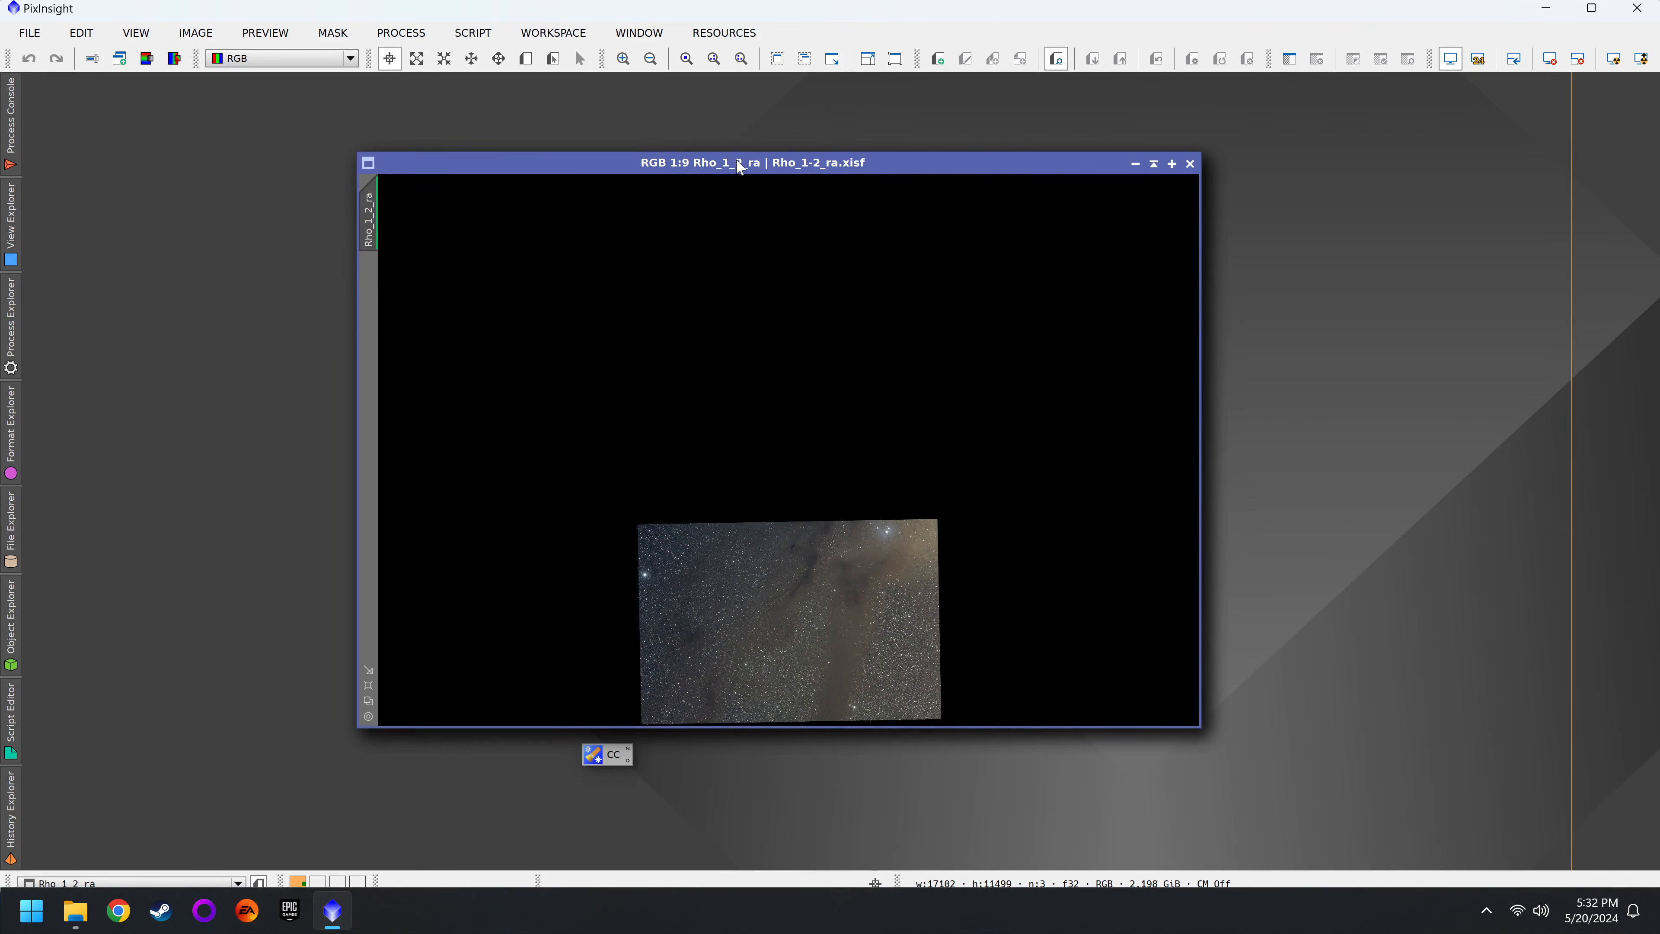
click(741, 167)
Step: Search the processes for mosai, view the GradientMergeMosaic documentation, and launch the GradientMergeMosaic process
click(10, 321)
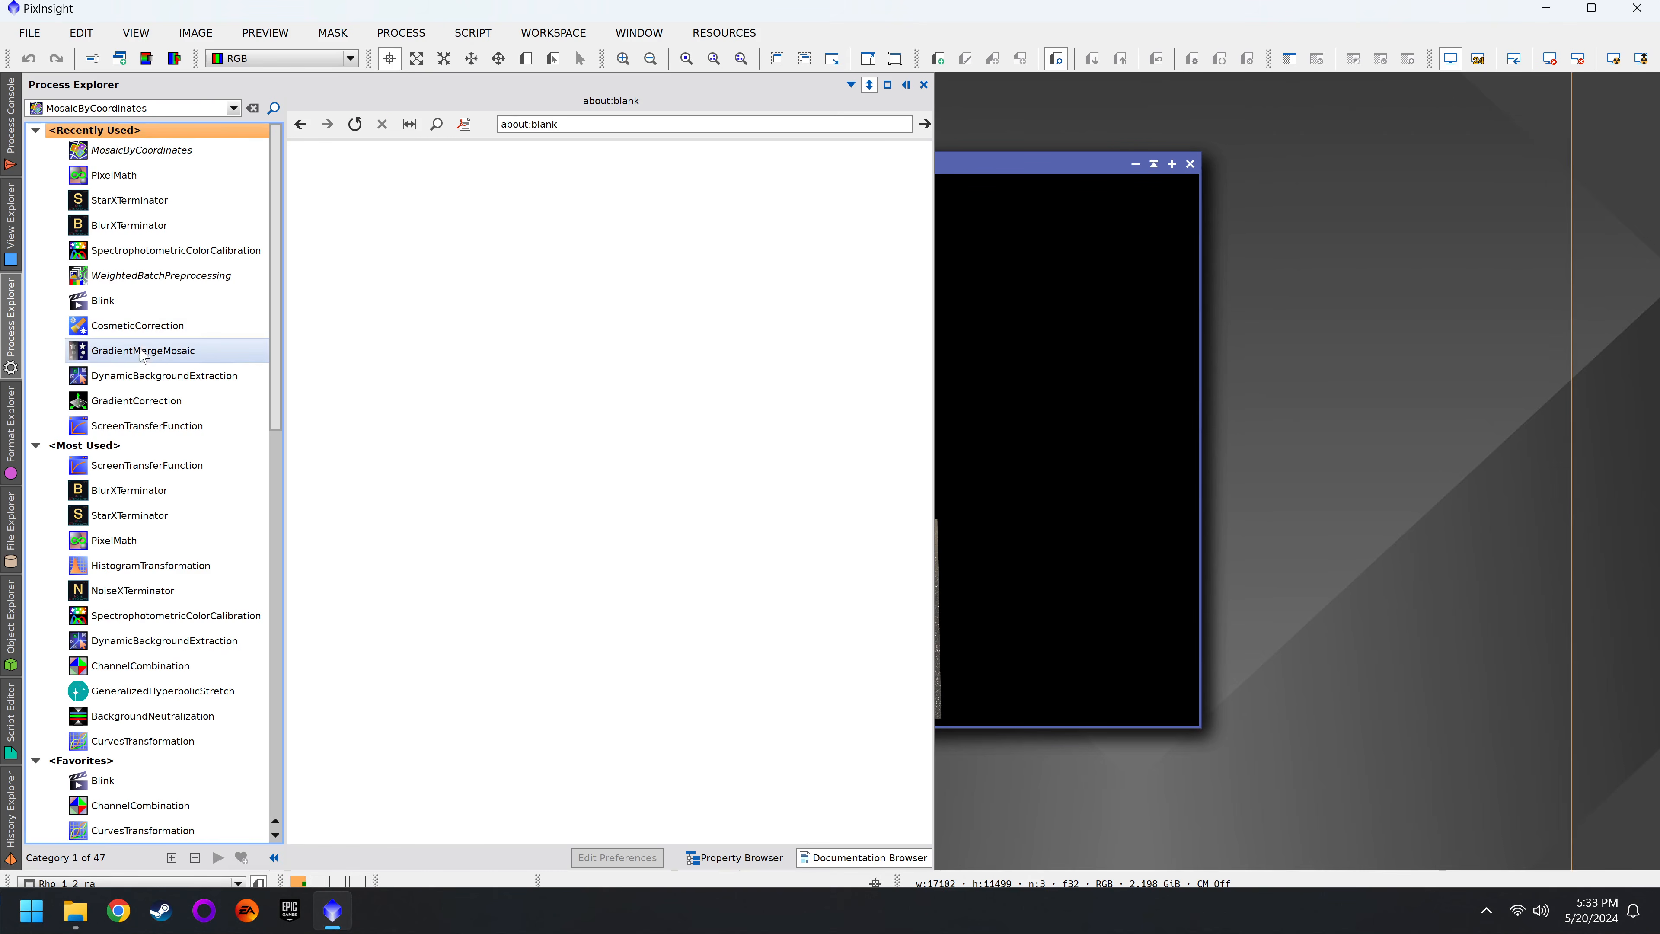
click(142, 108)
text(mosai)
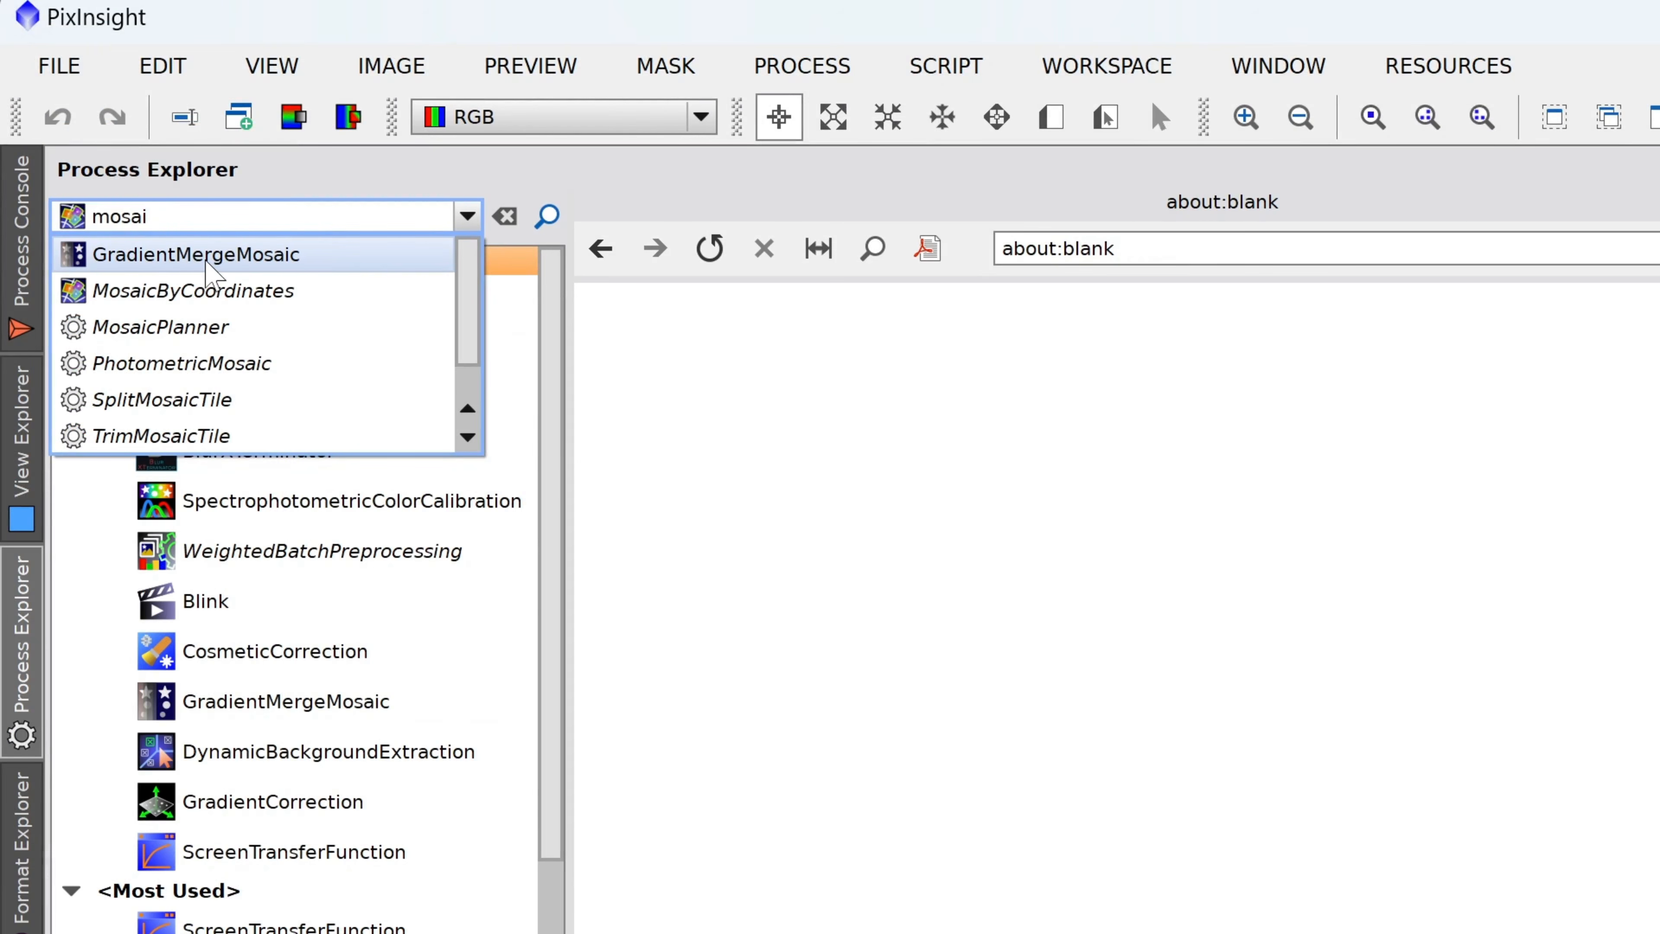
click(197, 254)
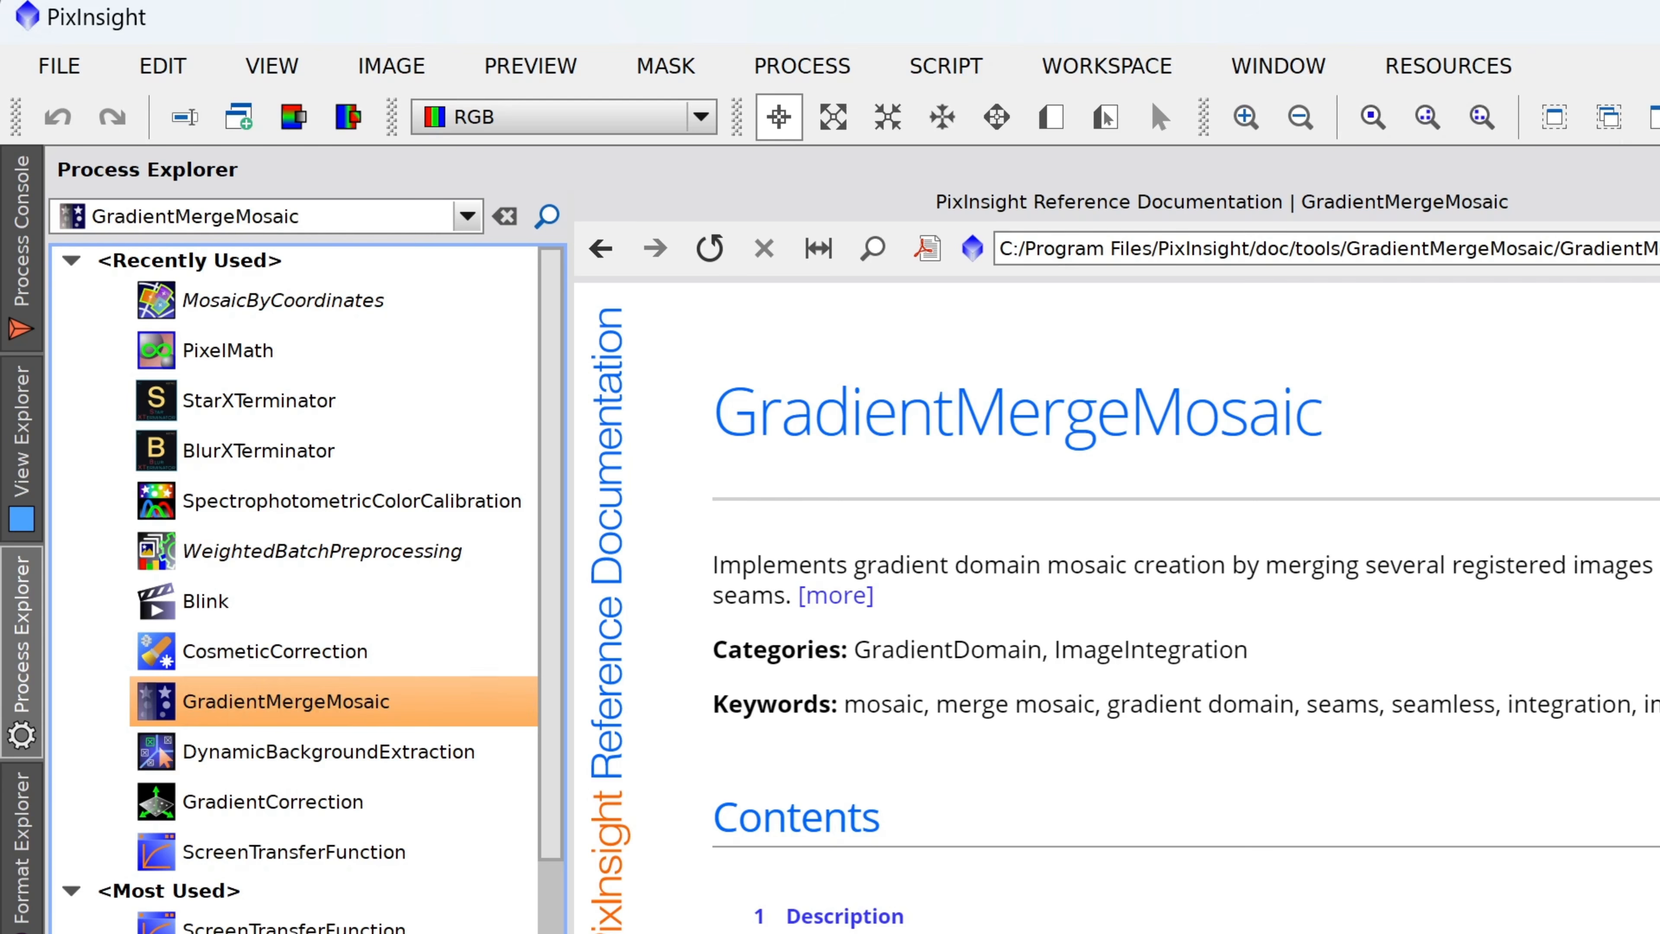
drag(848, 564, 1302, 565)
click(1101, 474)
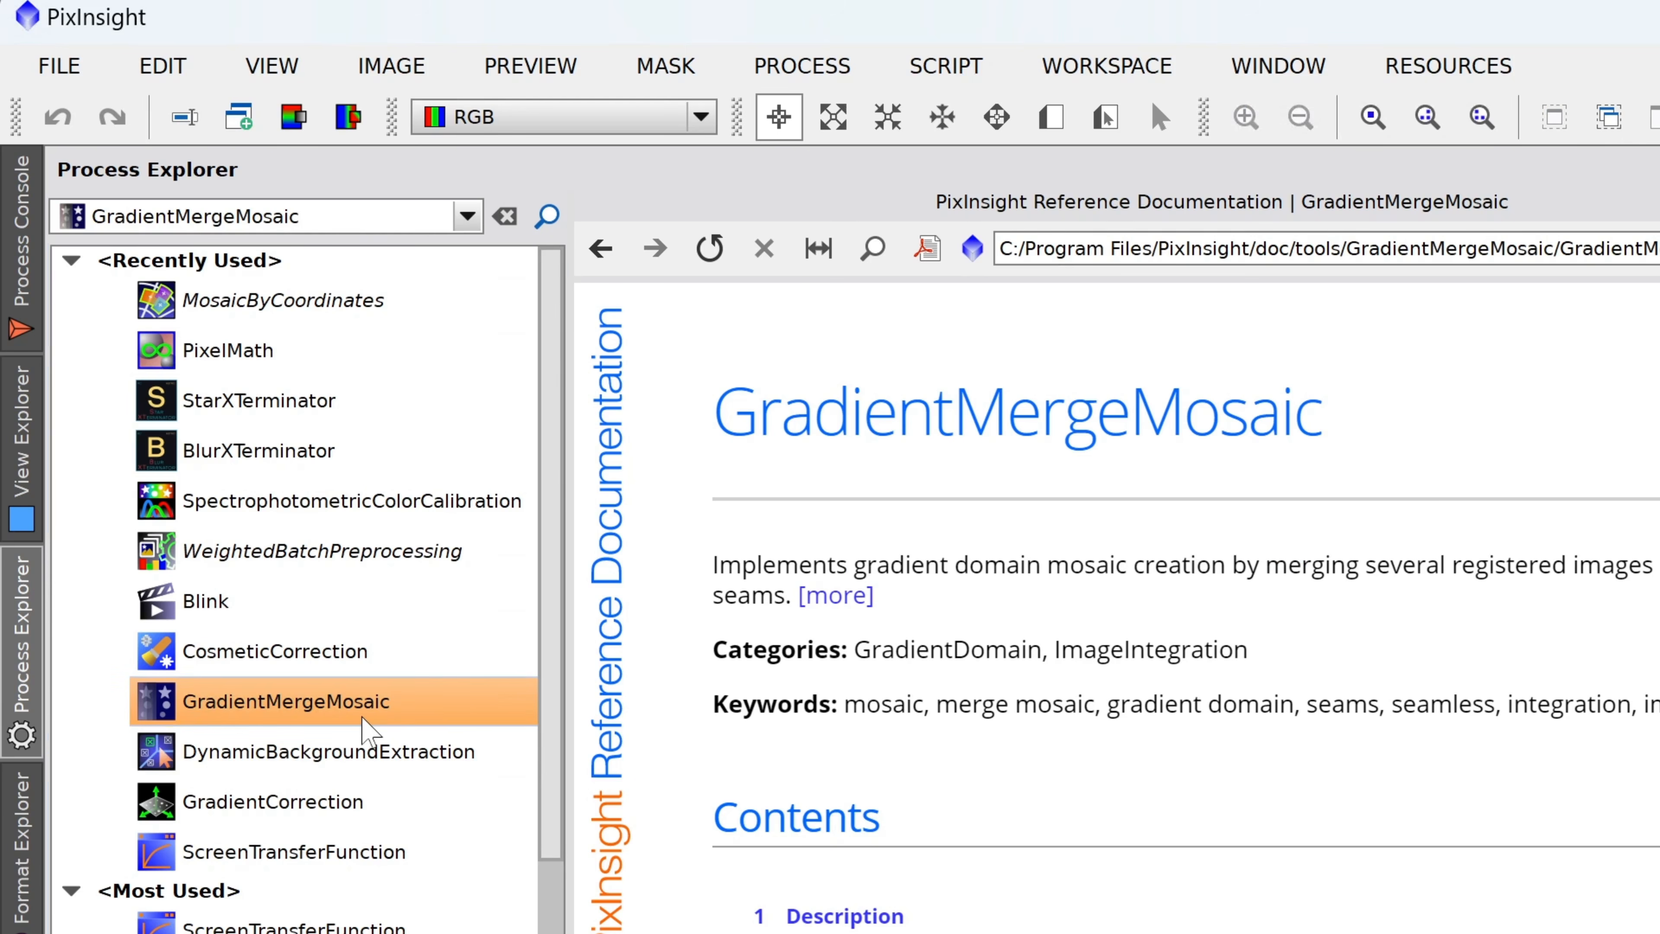
double_click(286, 701)
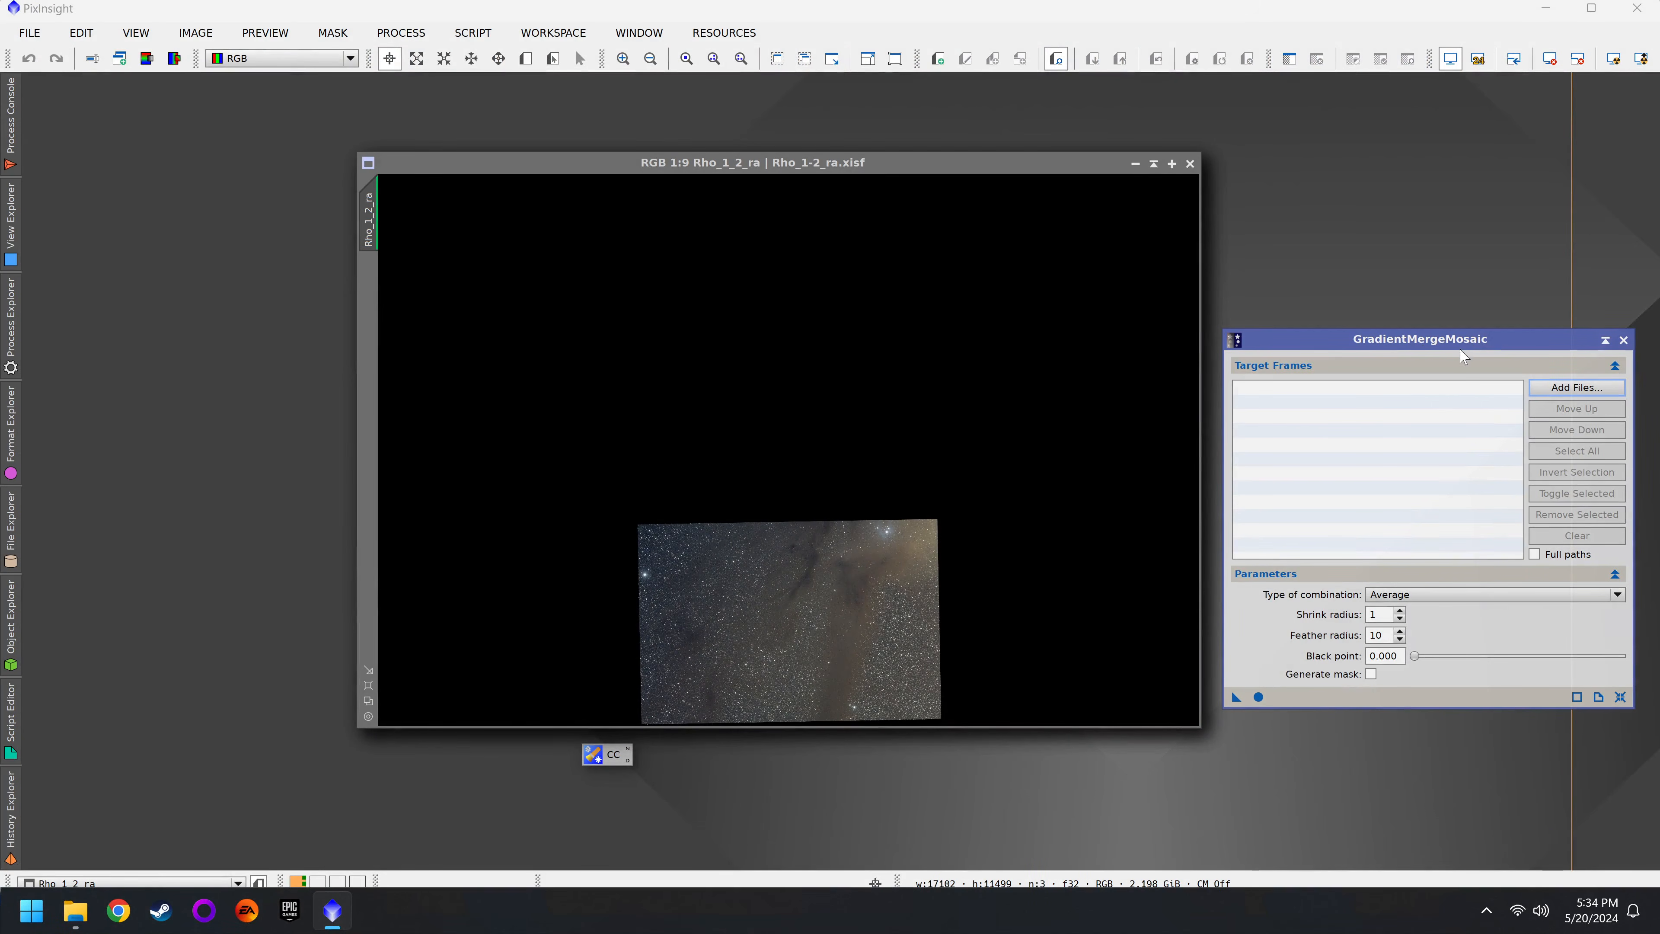
Step: Add the Rho _ra.xisf panels 1-1, 1-2, 1-3, 2-2, 2-3, 3-1, 3-2 and 3-3 from the Master folder as target frames
click(1582, 388)
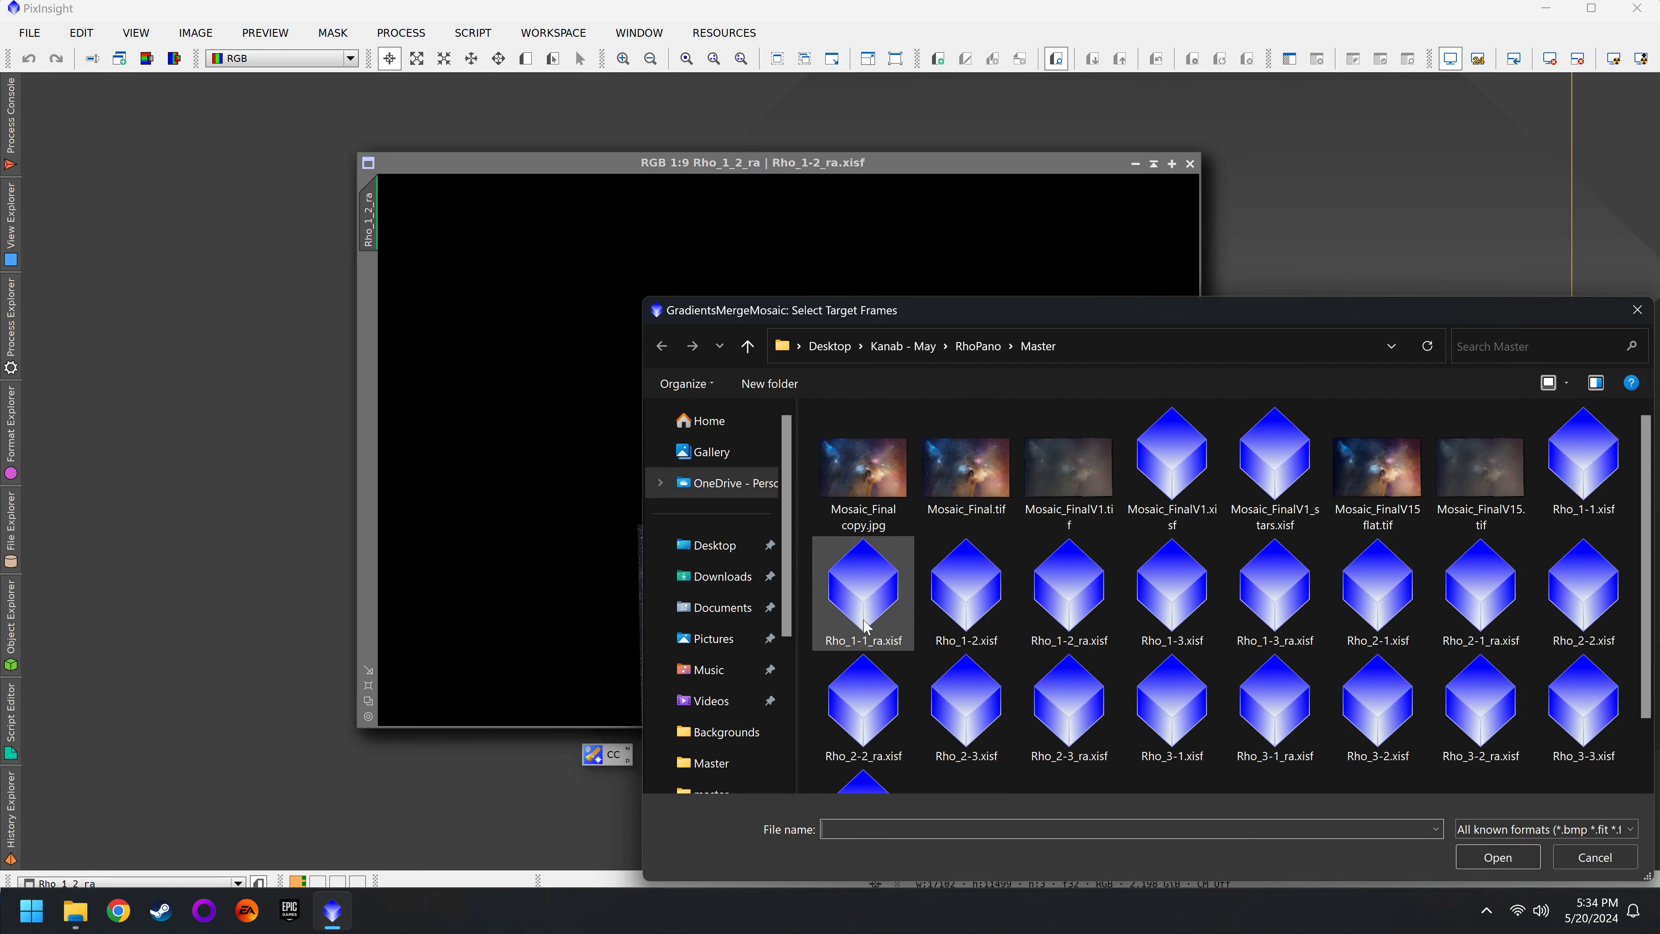
click(899, 642)
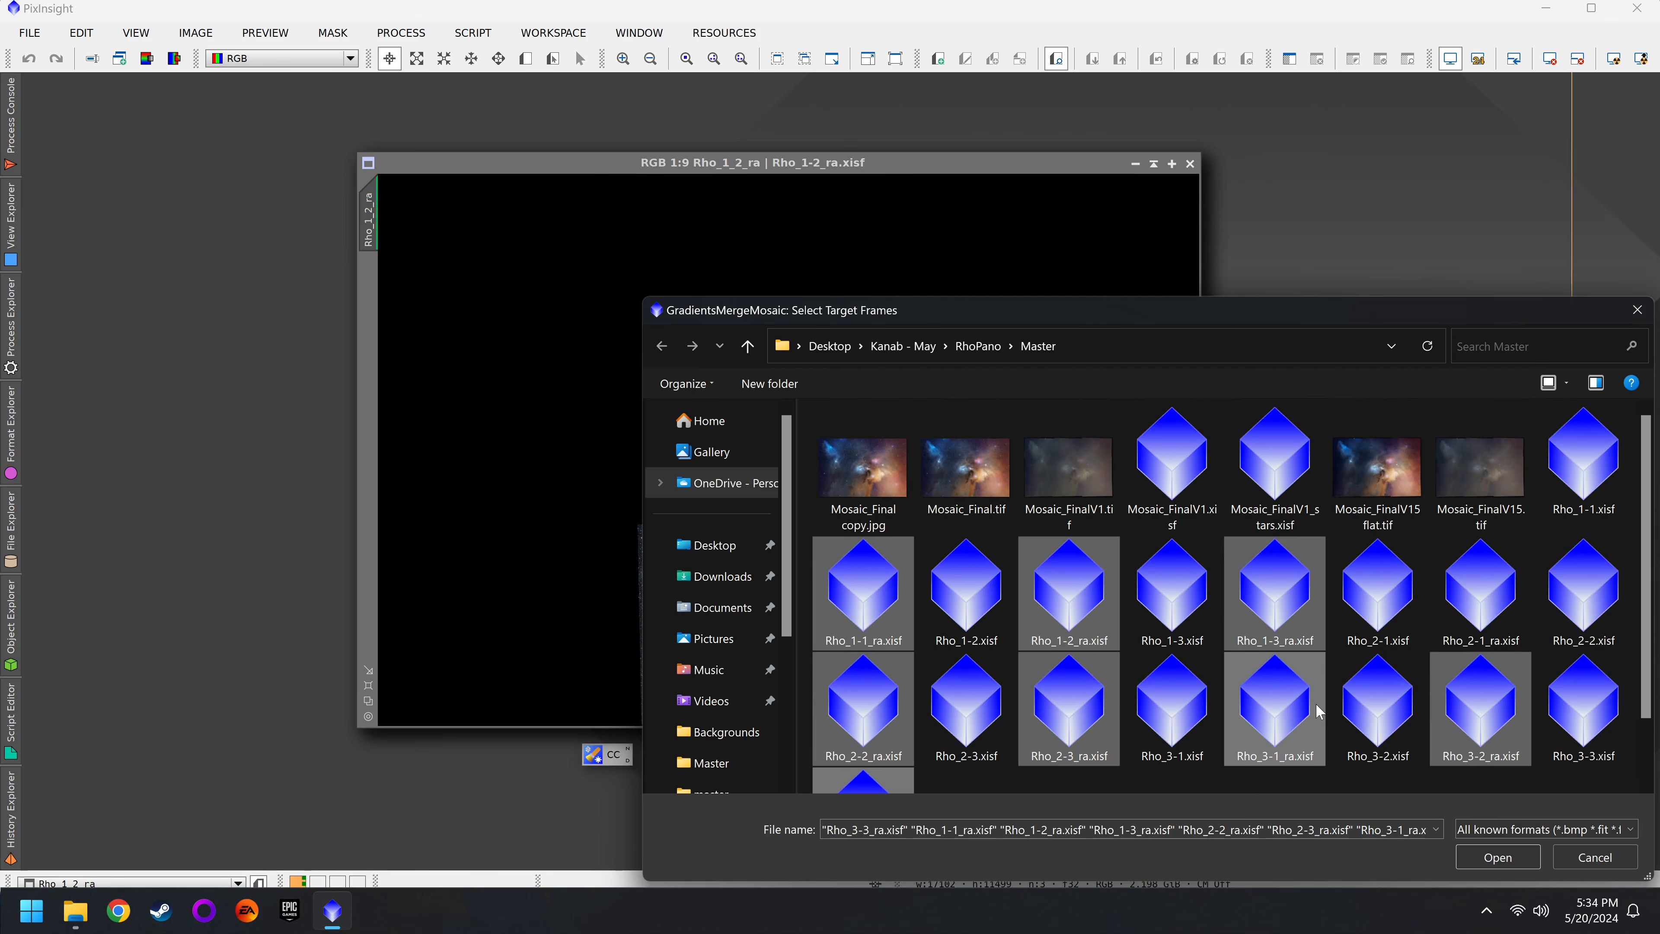
click(1493, 861)
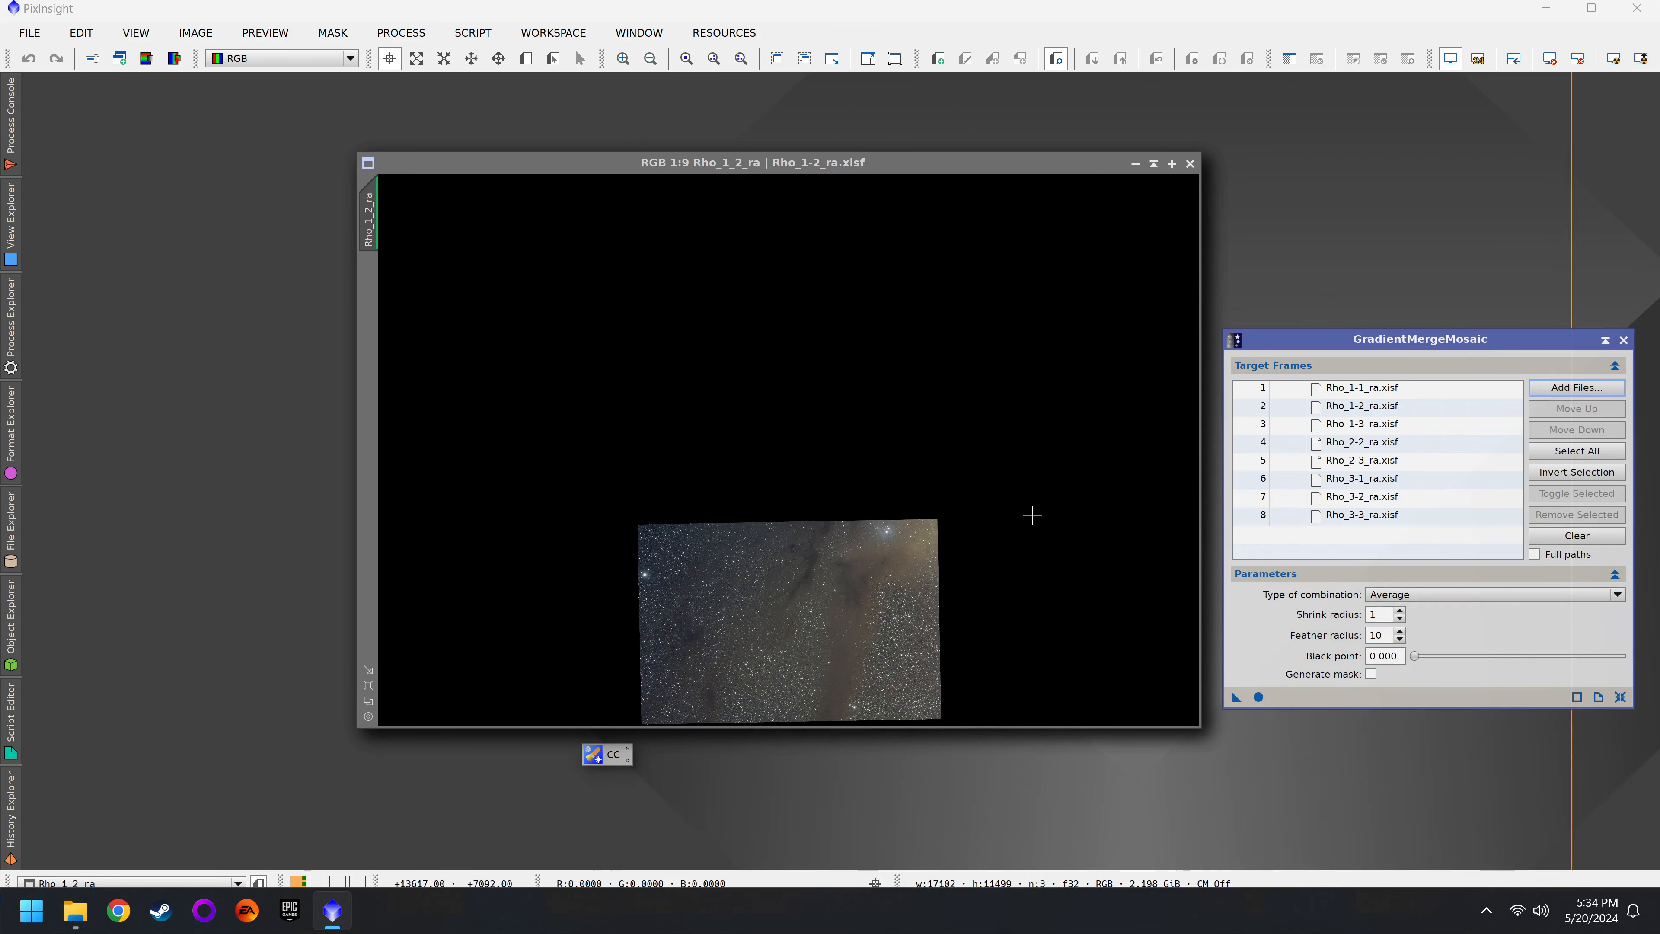
Step: Choose Average as the type of combination for the target frames in GradientMergeMosaic
click(1386, 394)
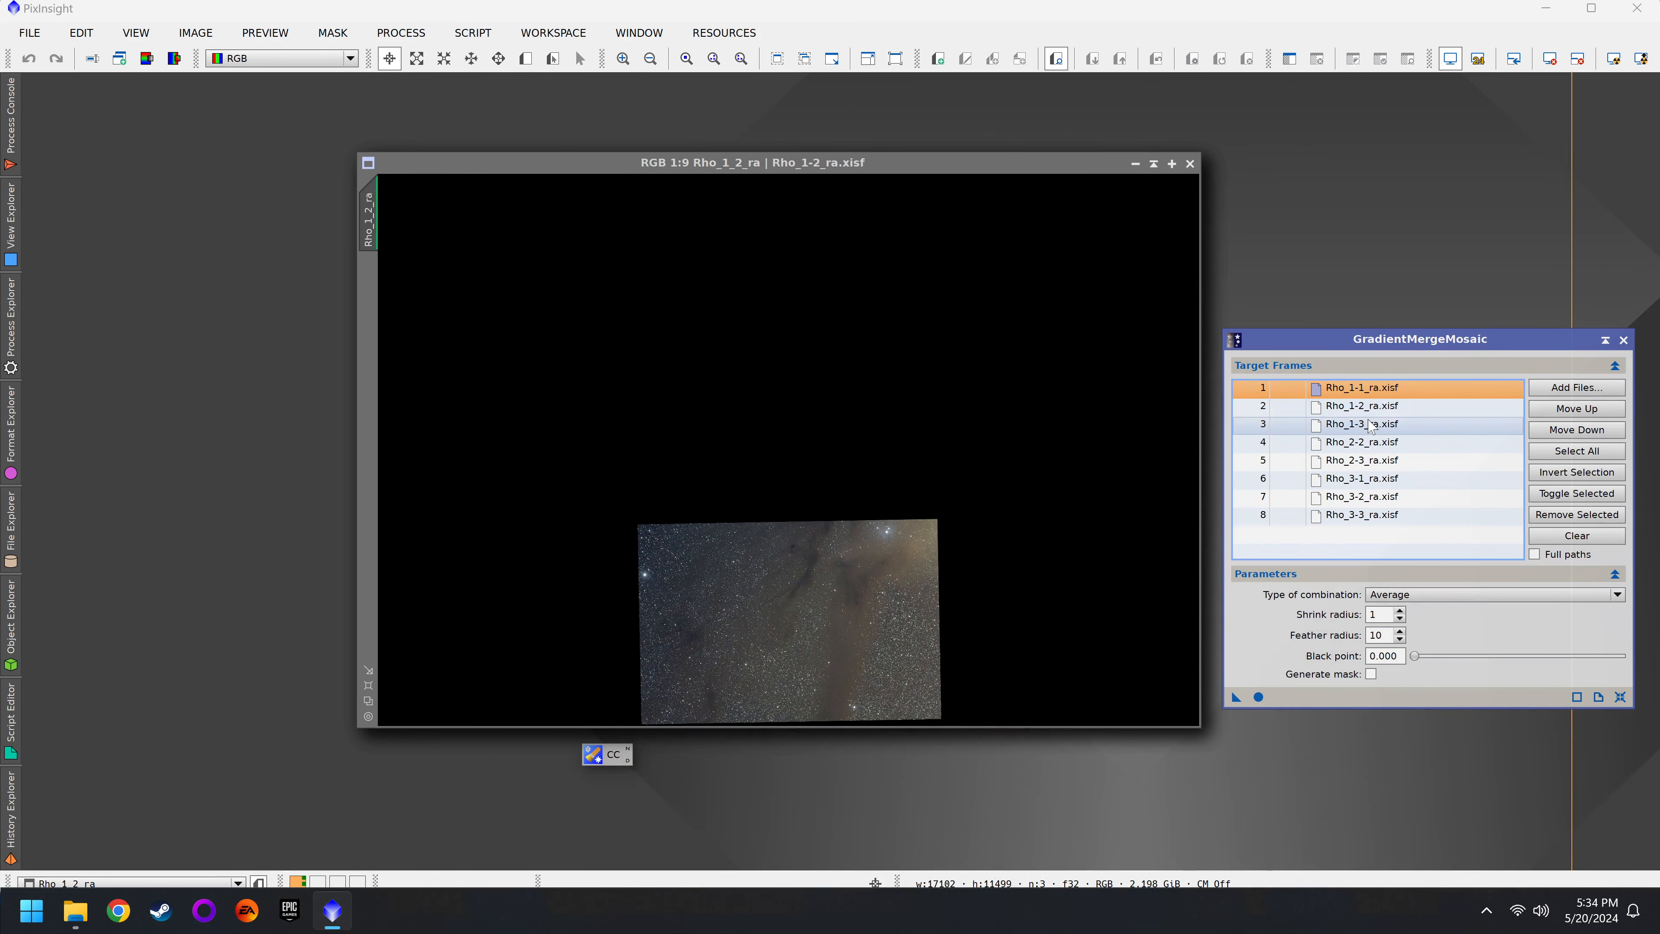
click(1372, 407)
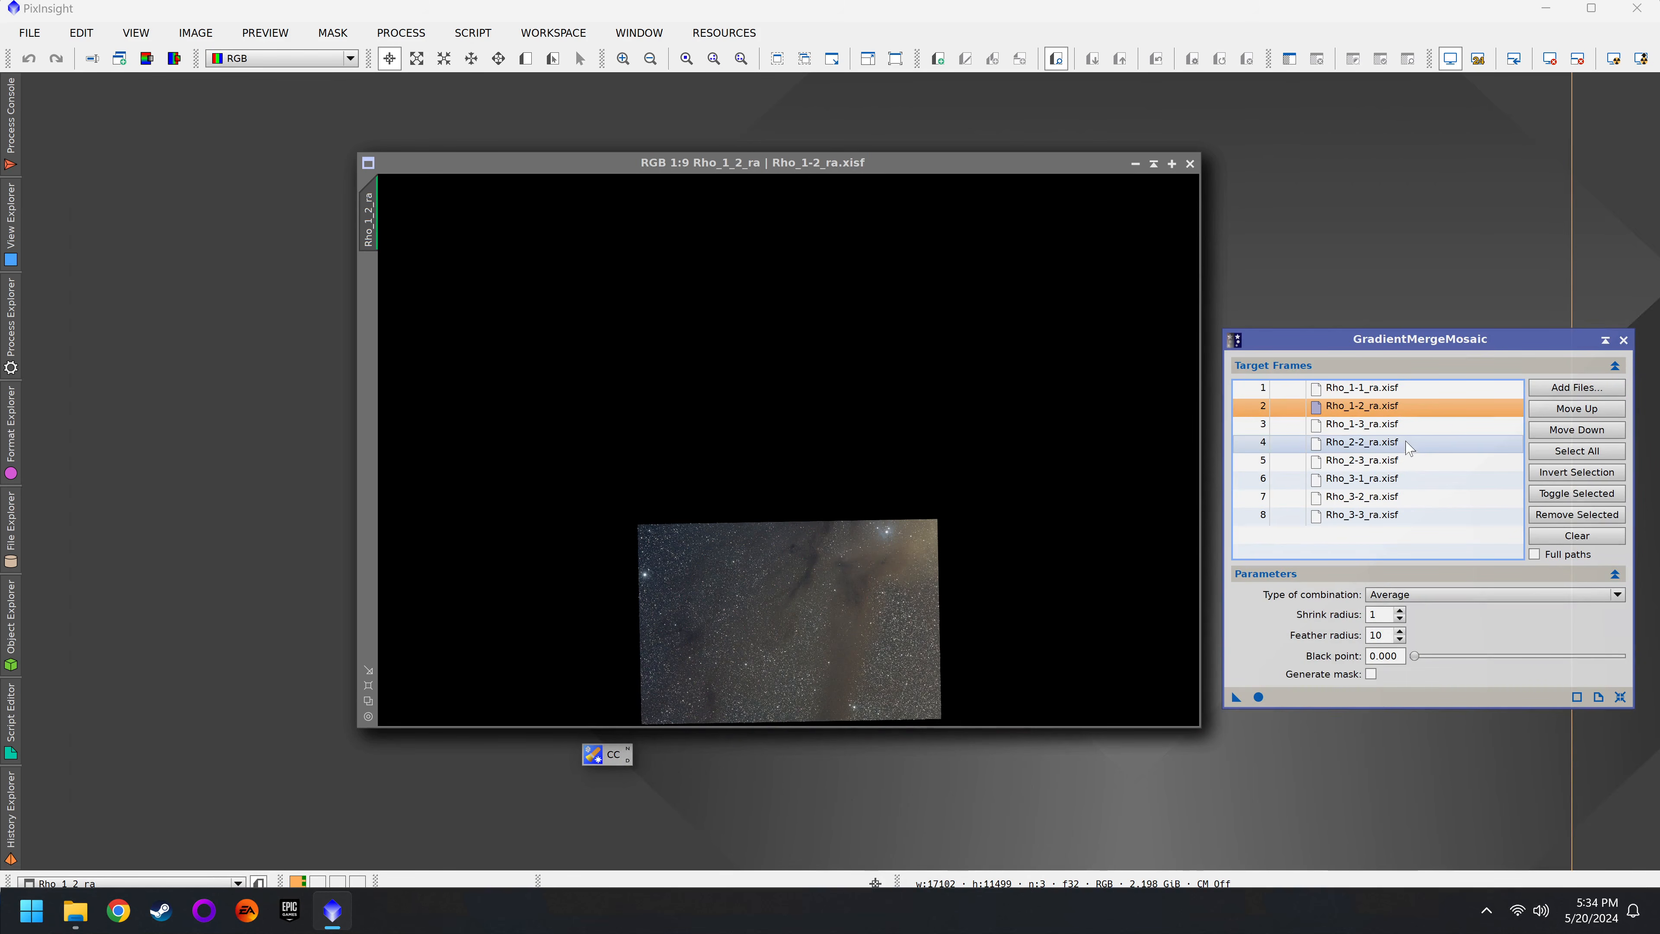
click(1373, 461)
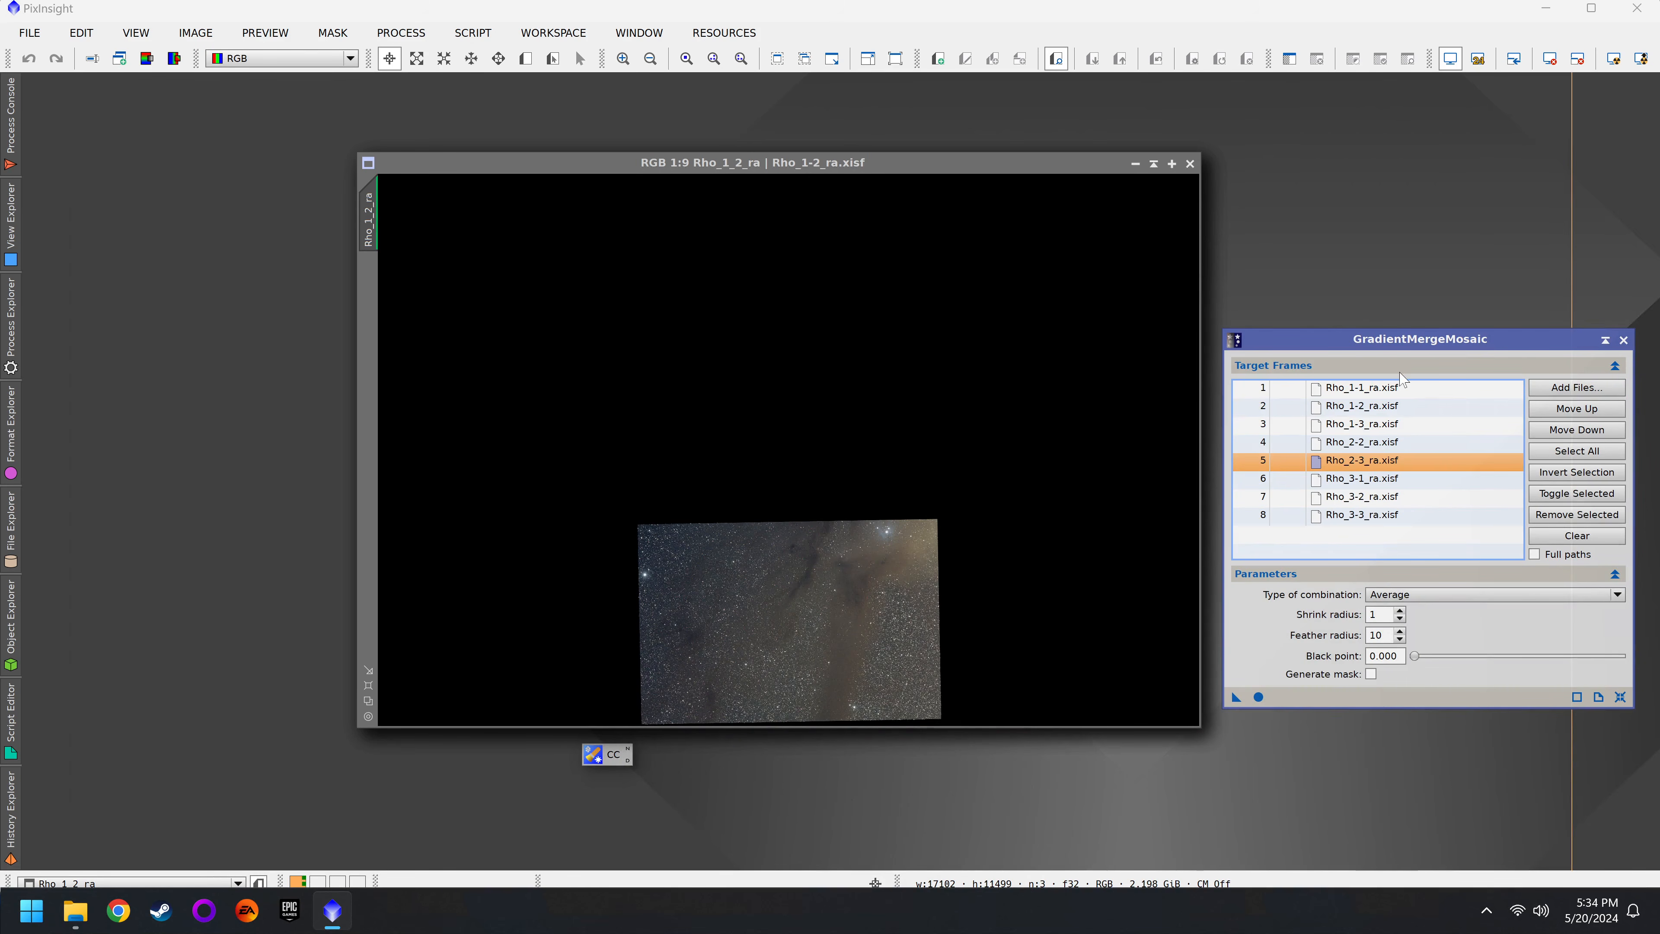
click(1458, 596)
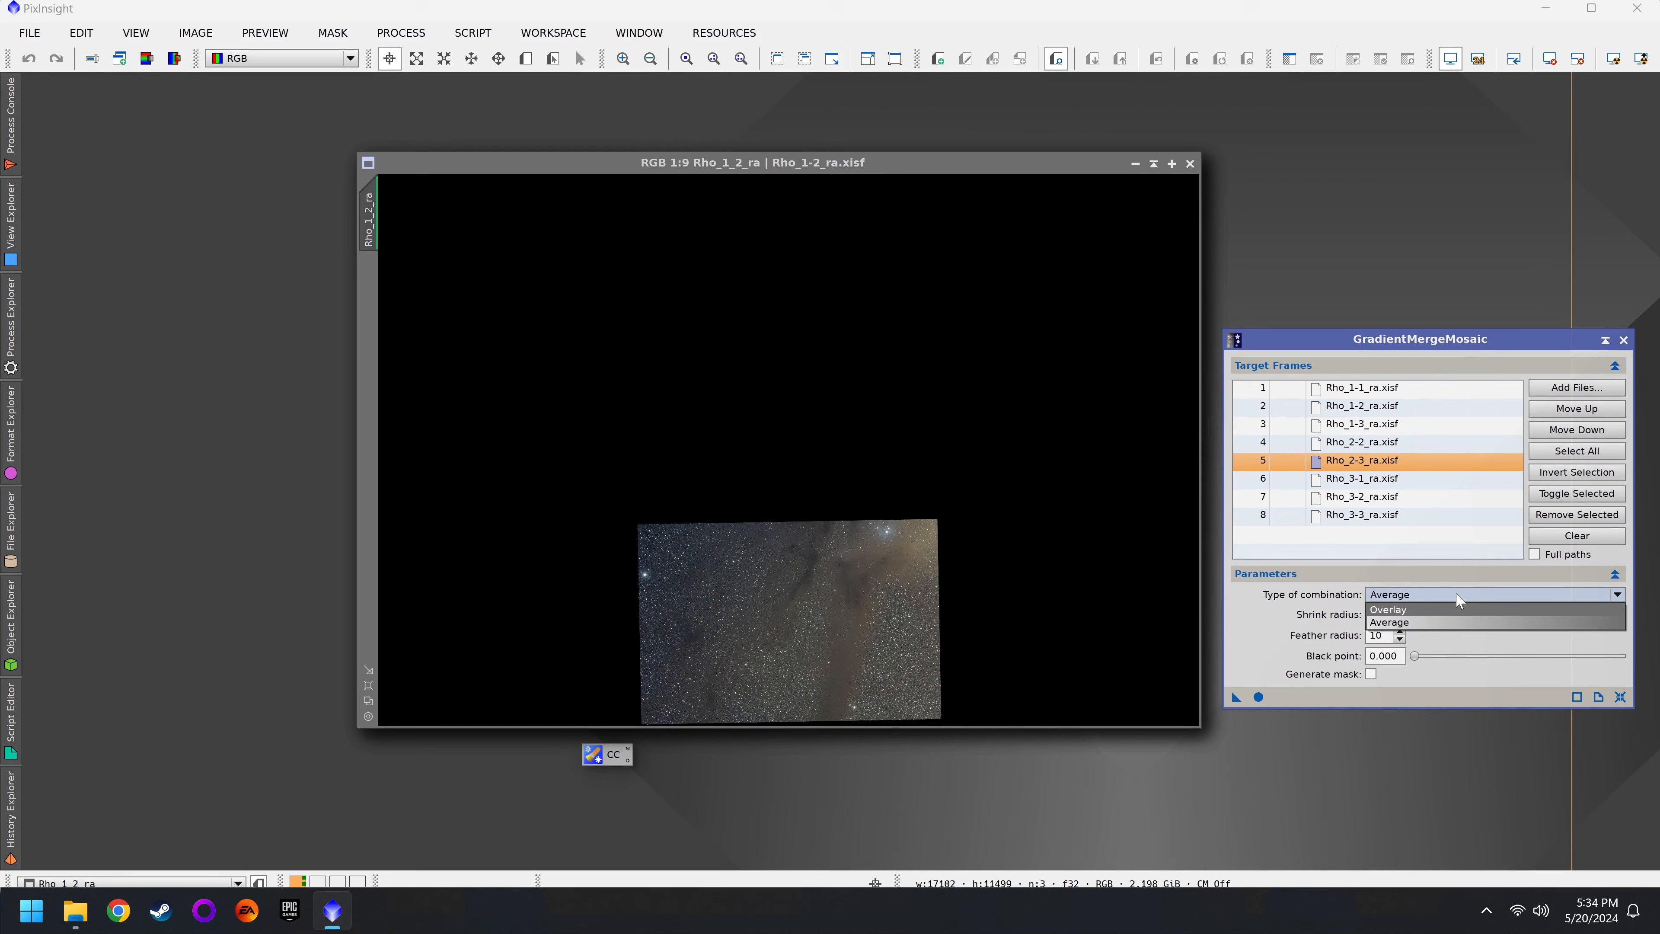
click(1460, 622)
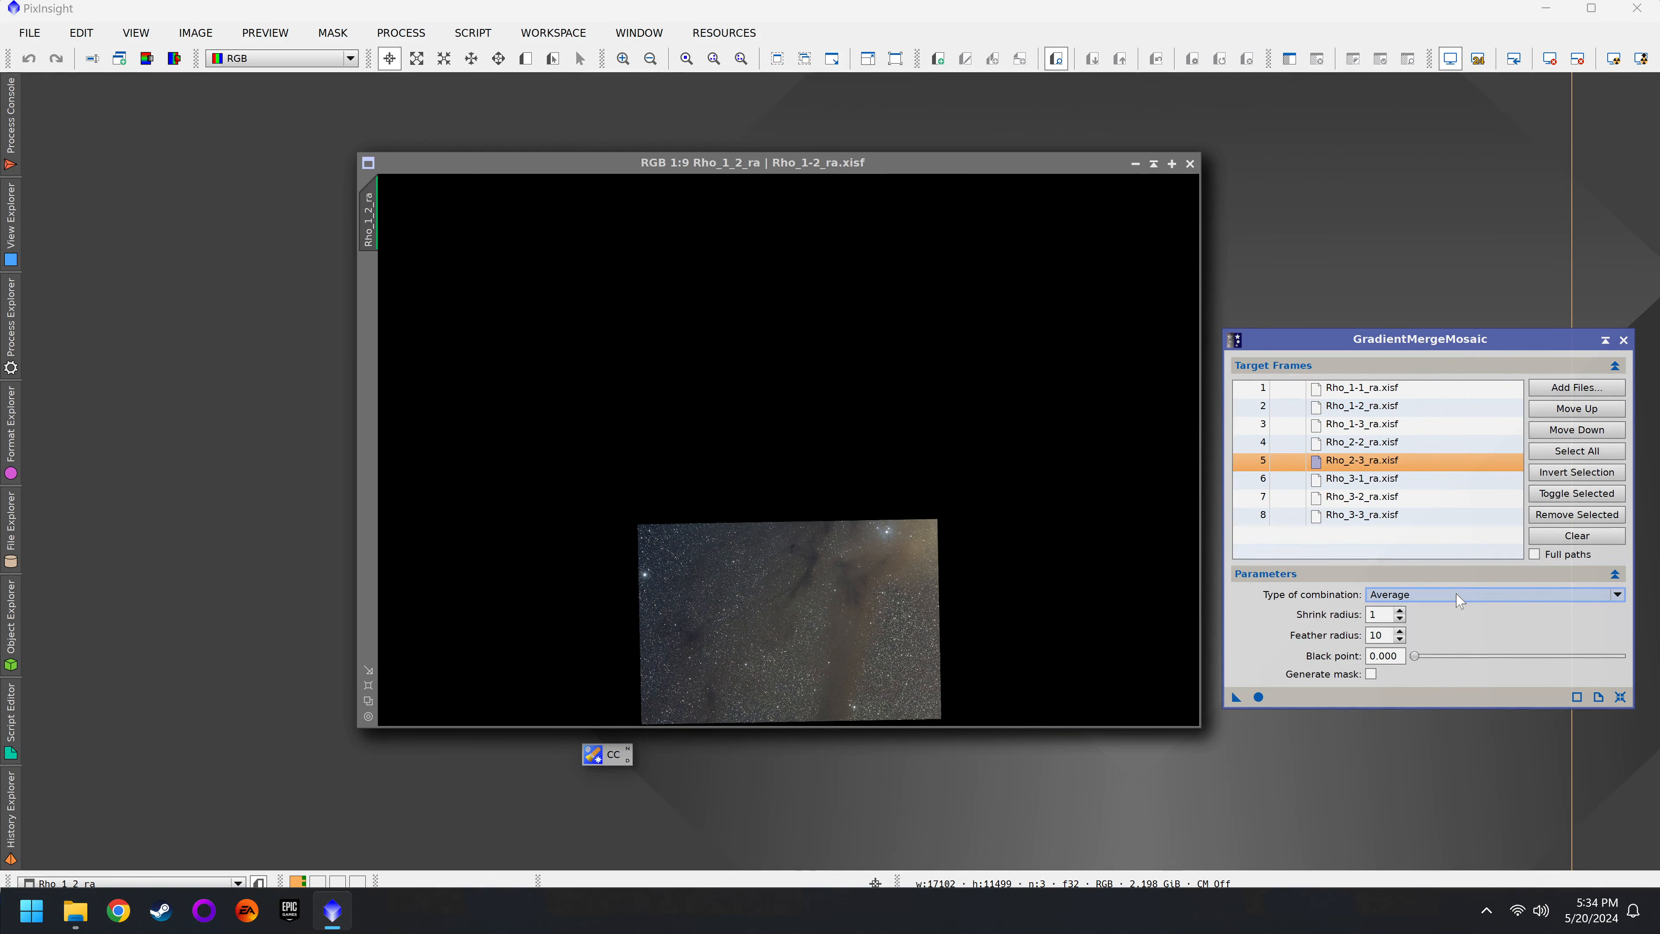
Step: Read the GradientMergeMosaic documentation on the Overlay and Average combination modes and the Shrink Radius parameter
click(1599, 697)
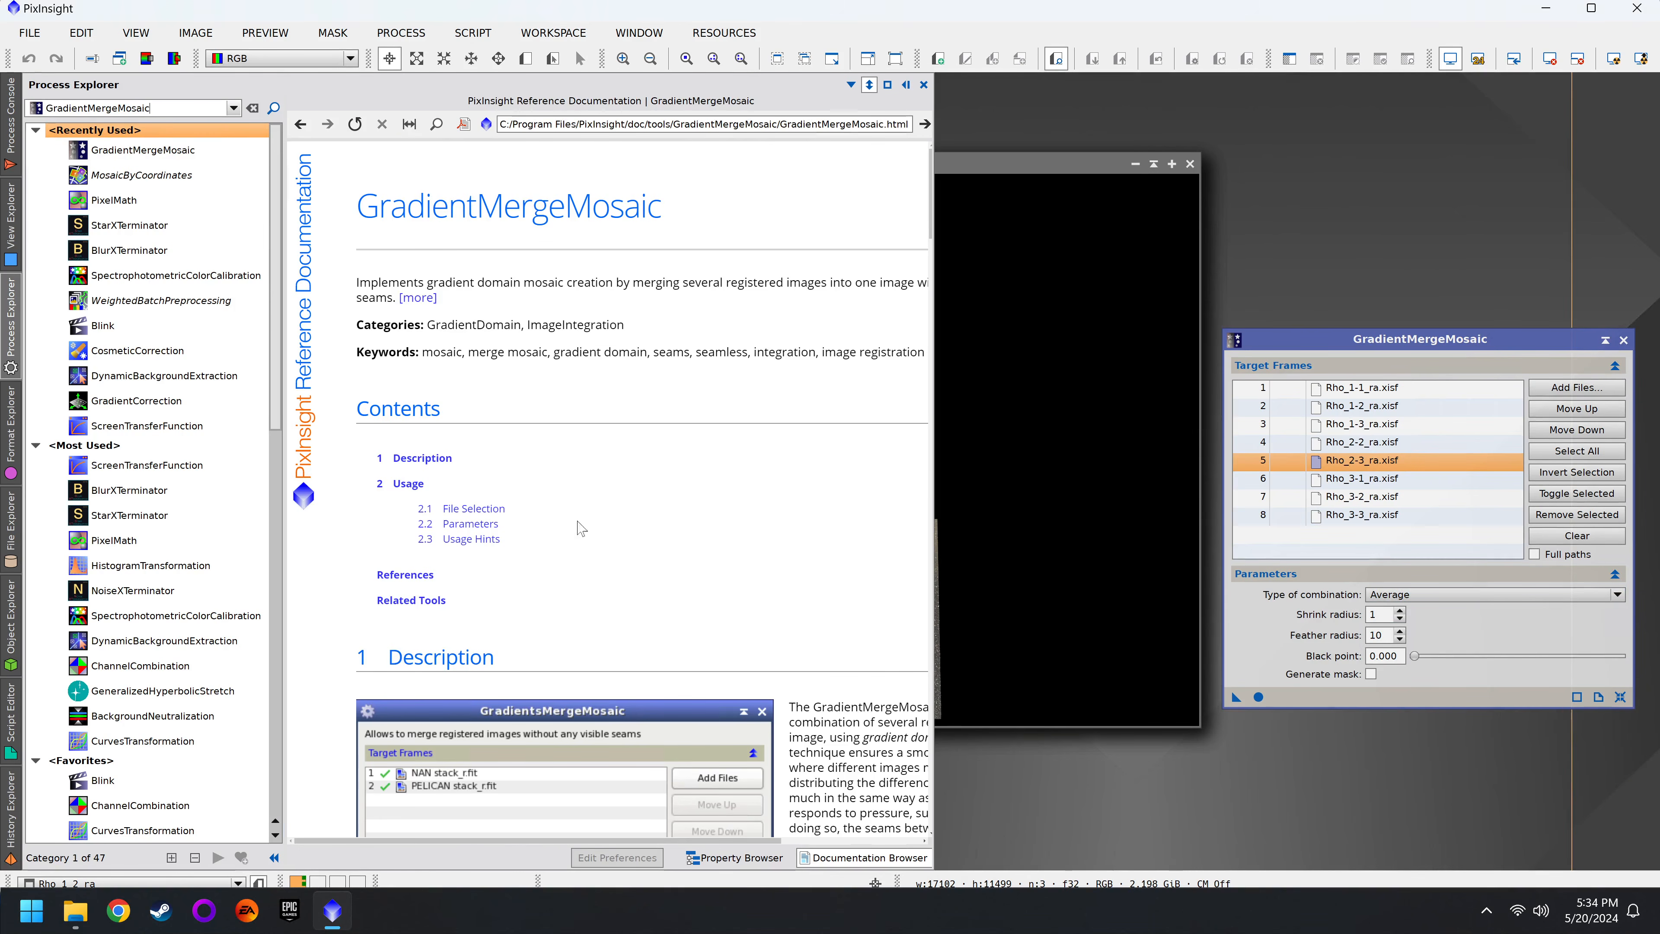
scroll(638, 563, down, 3)
scroll(643, 566, down, 15)
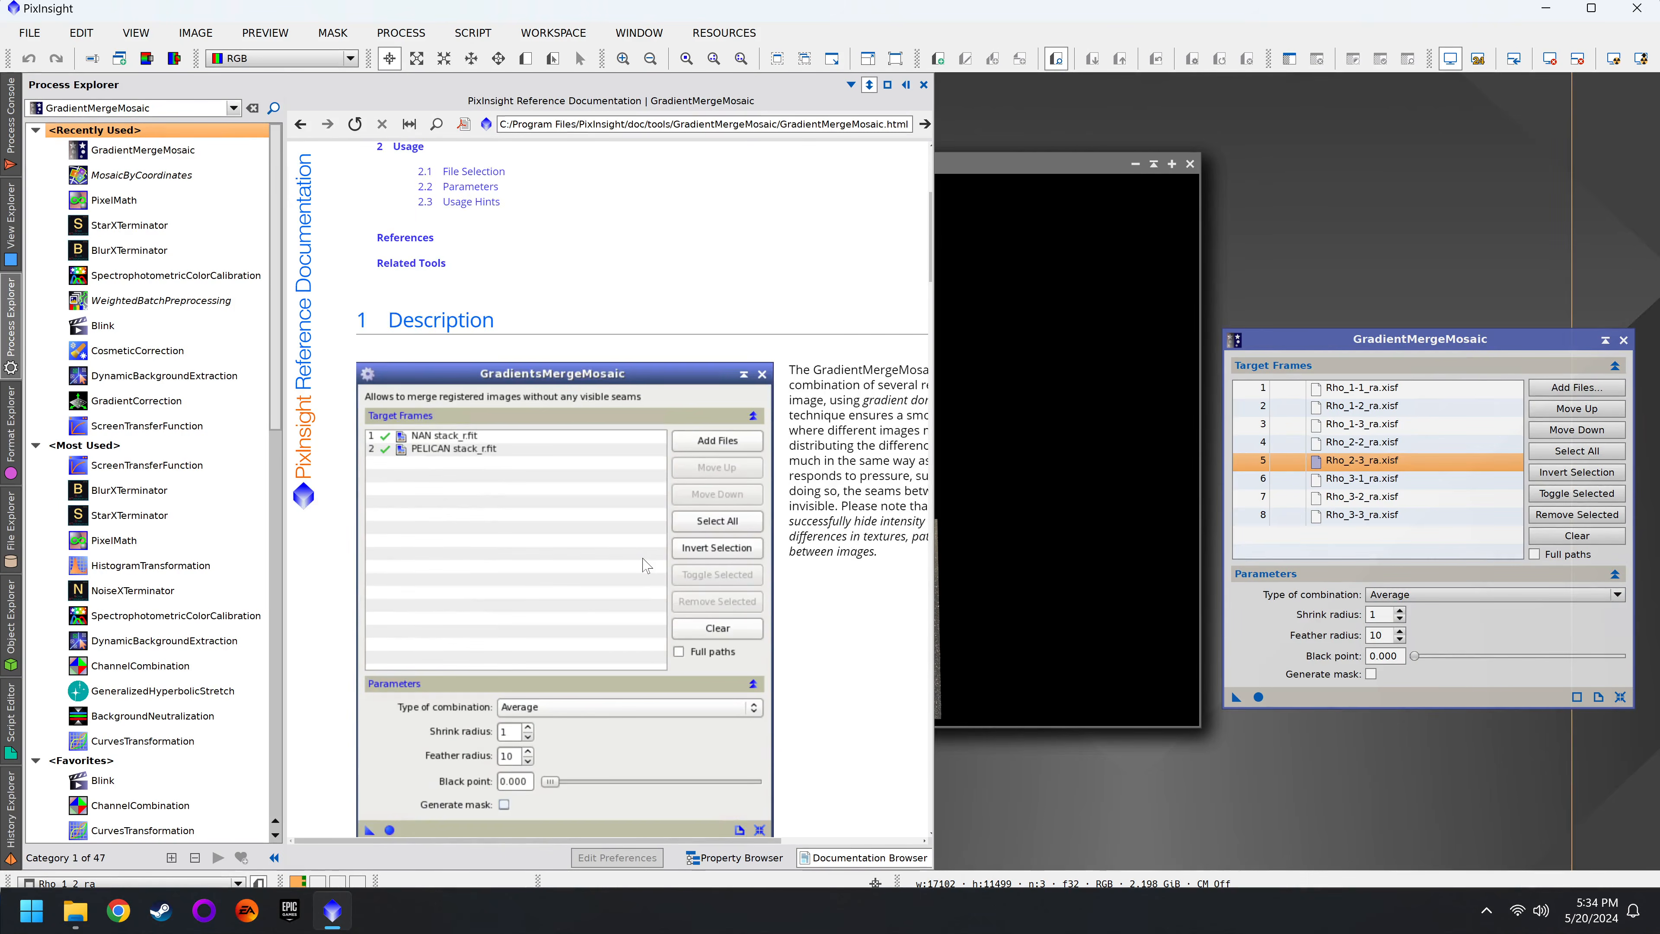
scroll(649, 564, down, 3)
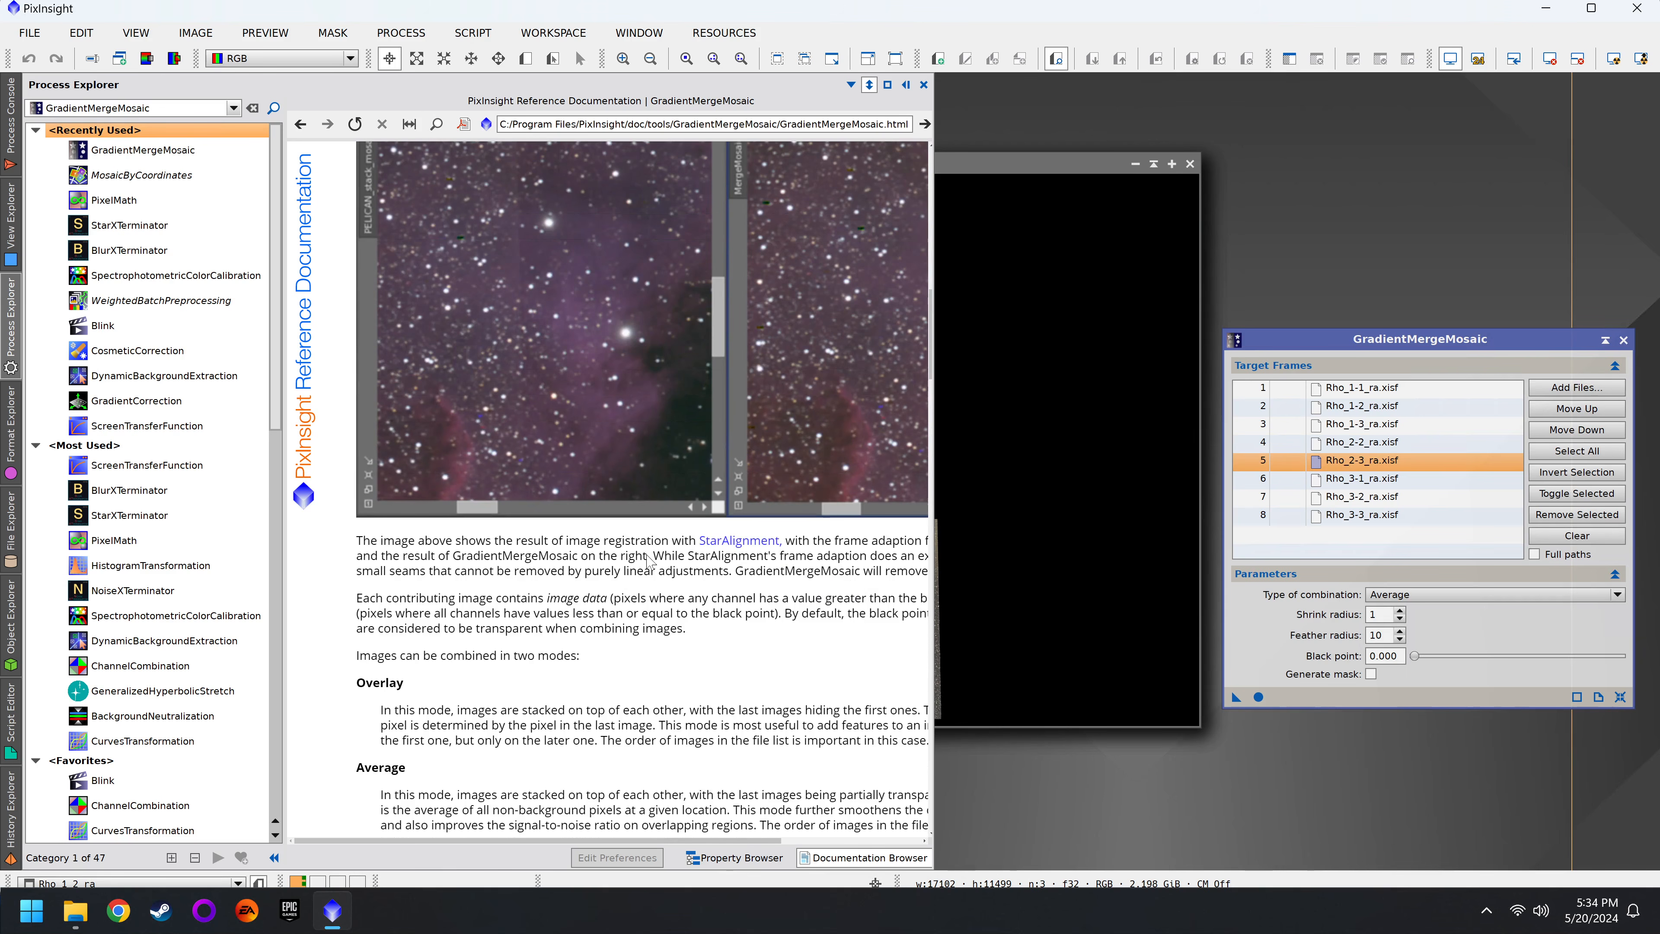
scroll(647, 561, down, 3)
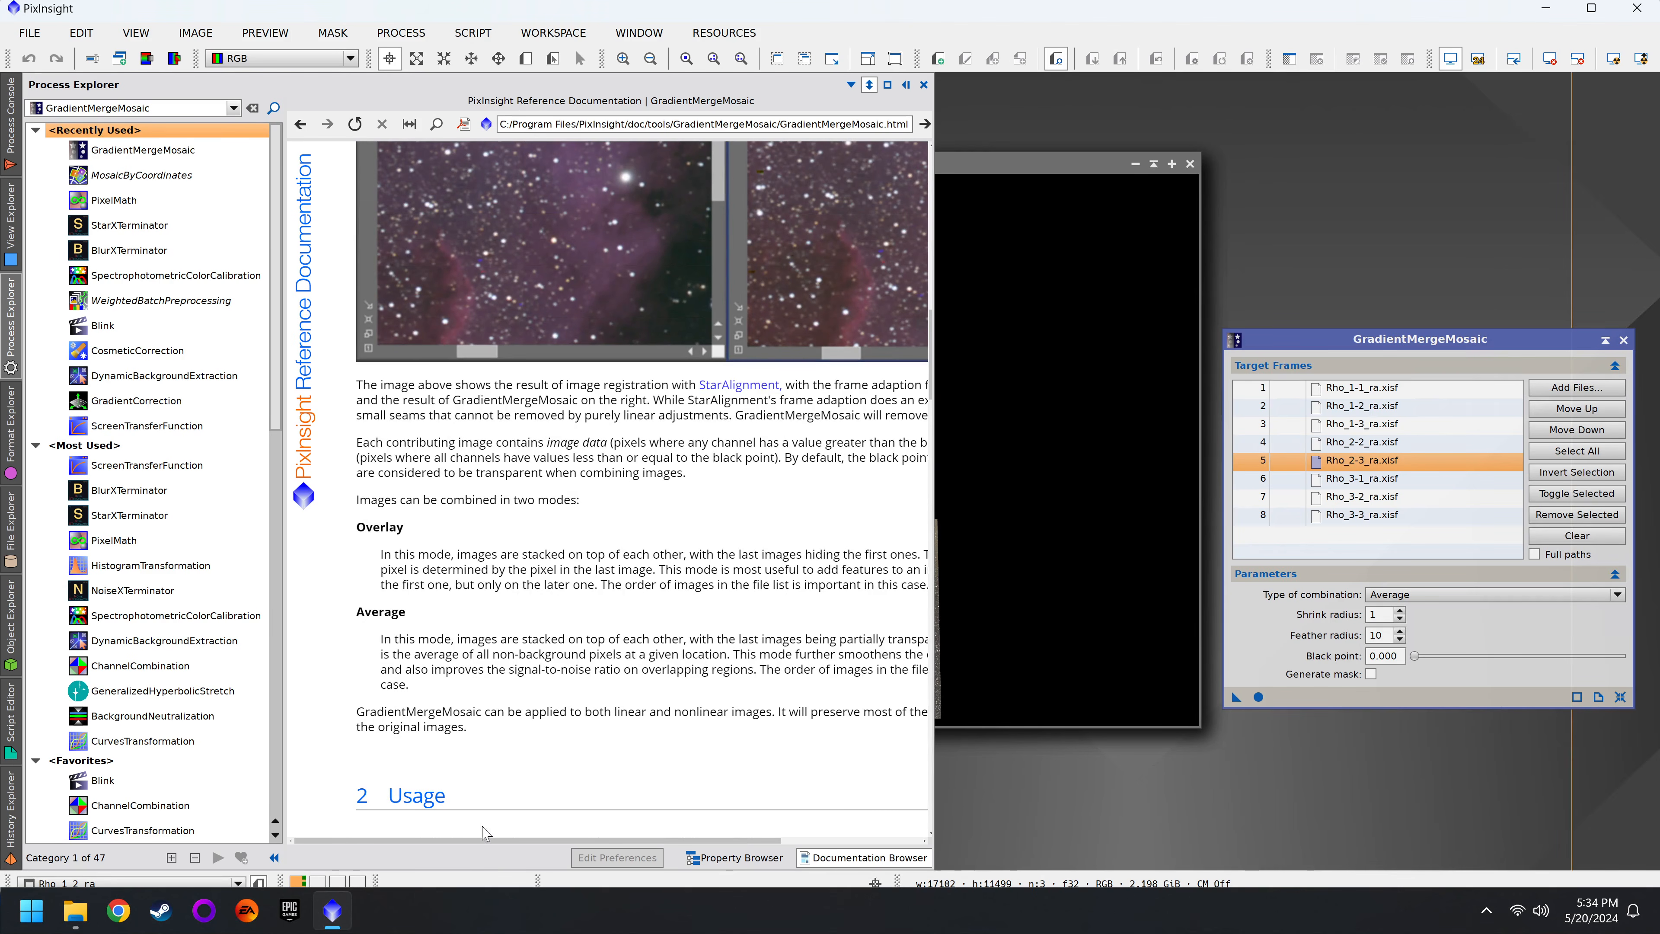
mouse_move(481, 841)
mouse_down()
mouse_move(517, 845)
mouse_move(465, 842)
mouse_up()
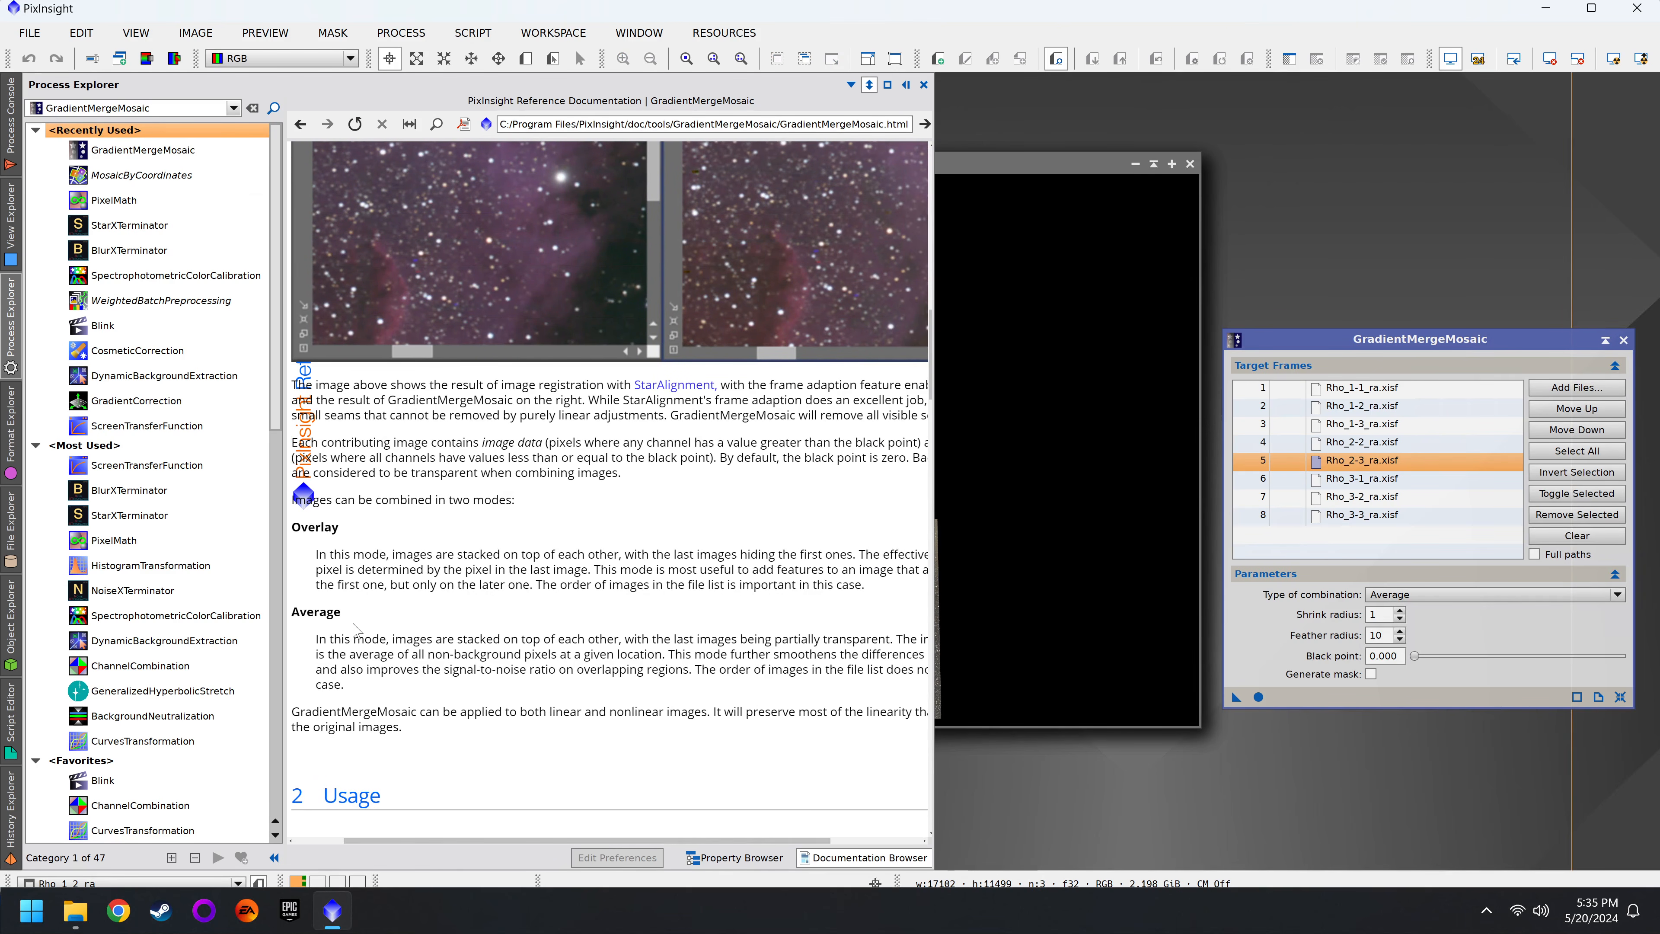
drag(552, 841, 531, 842)
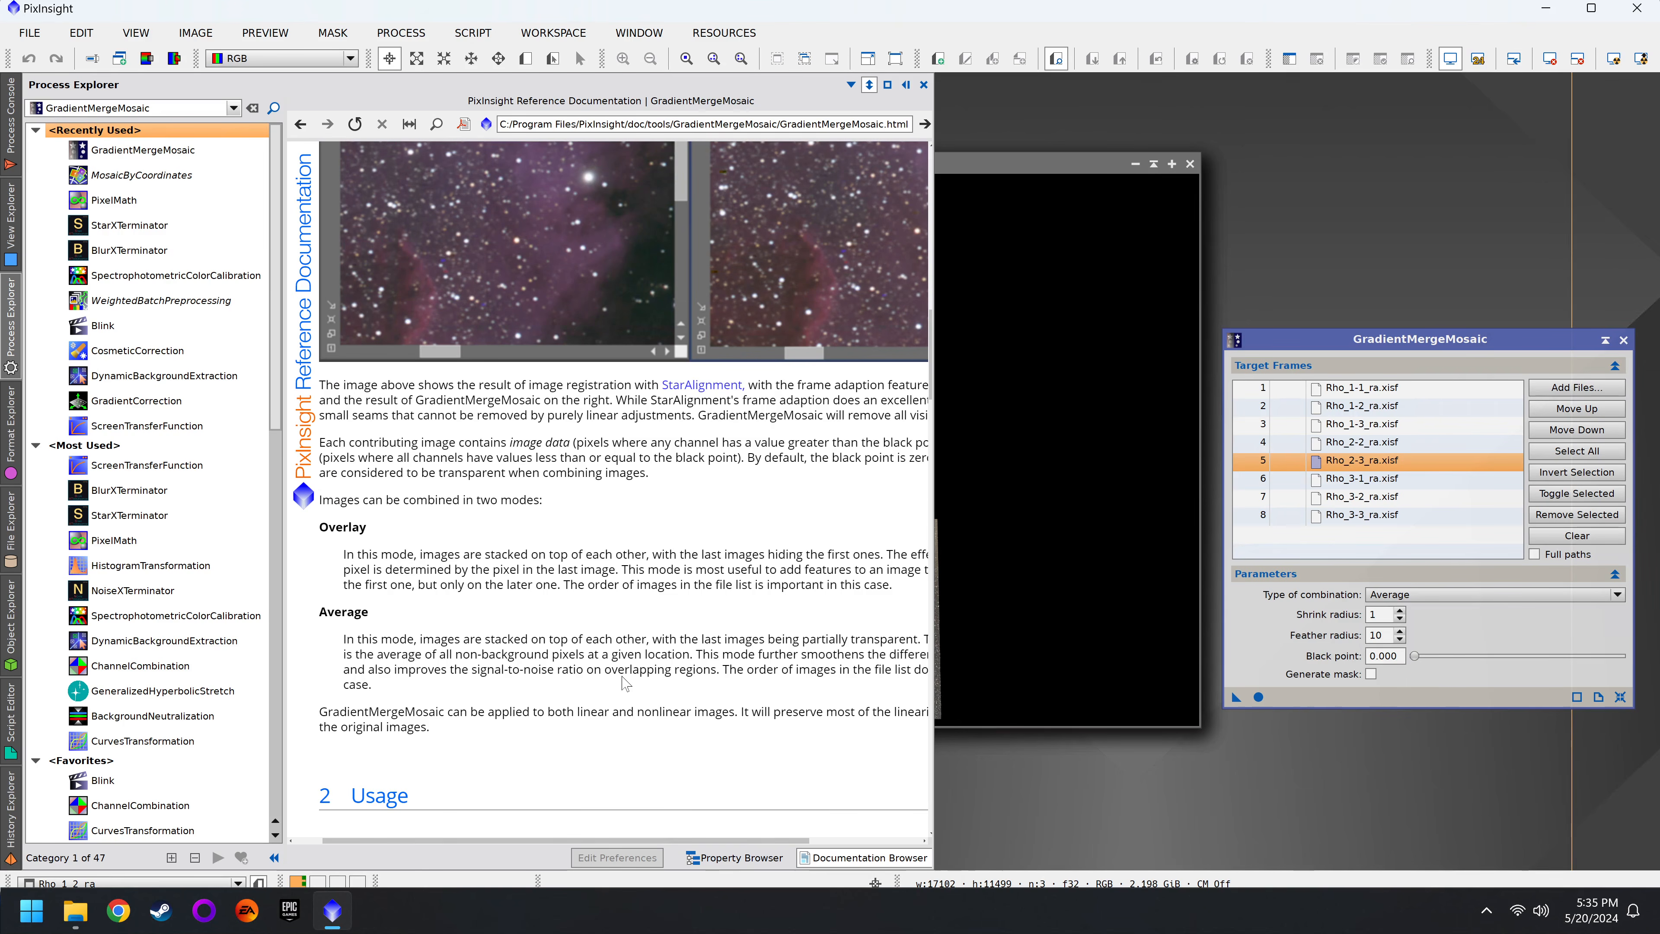
scroll(625, 682, down, 15)
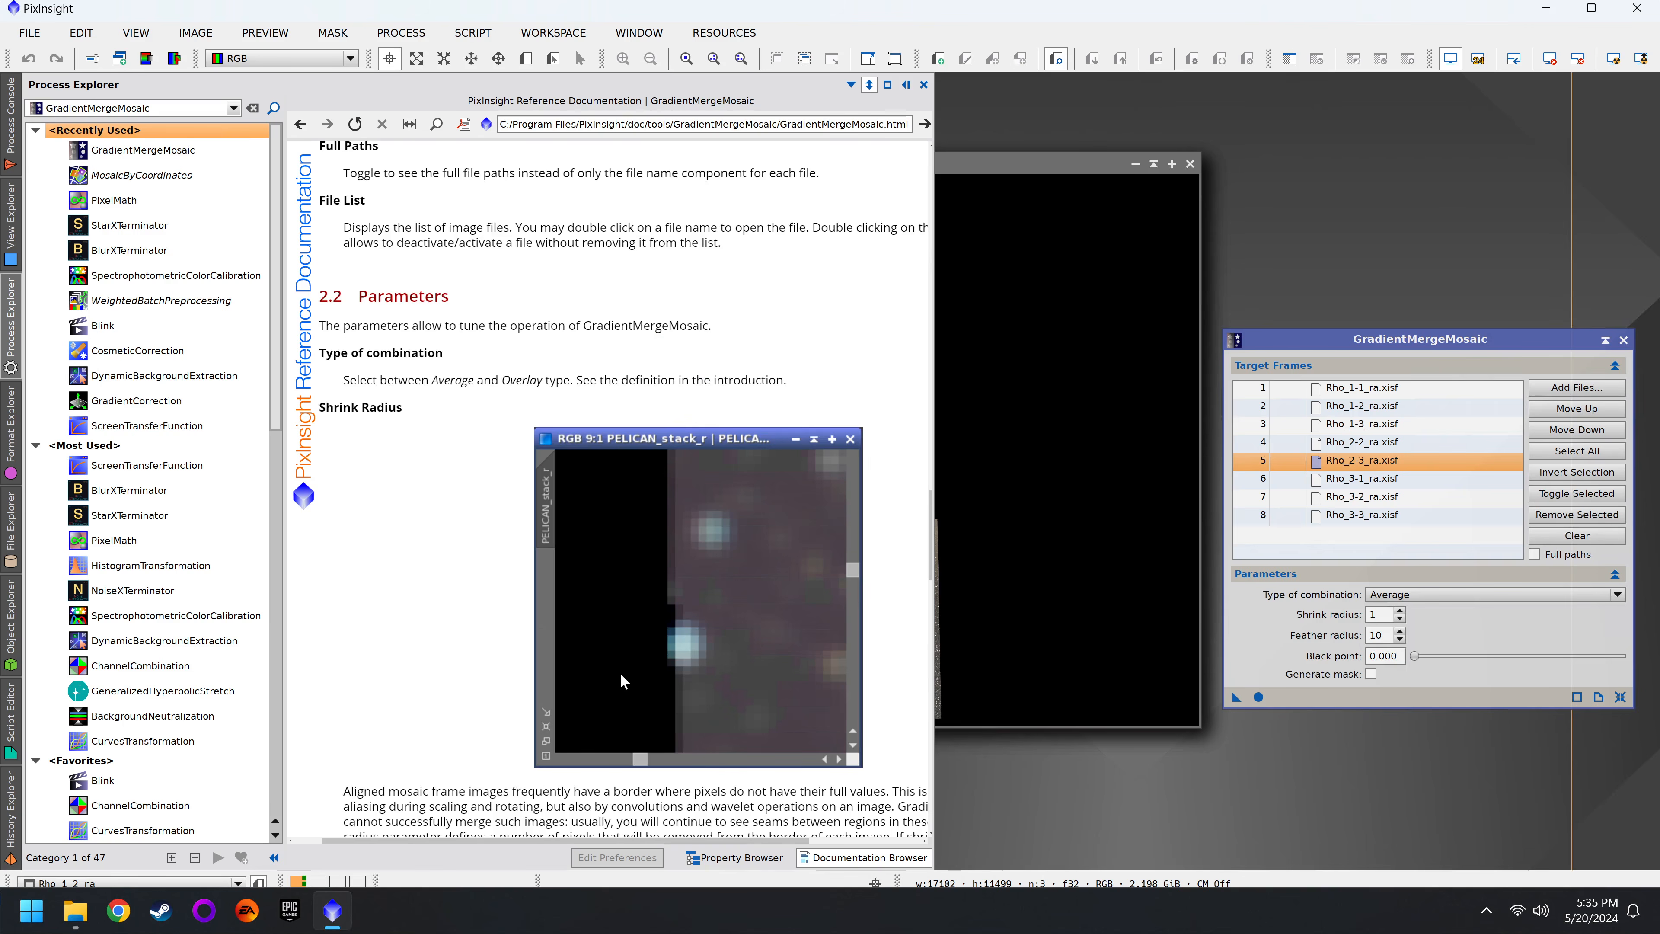
scroll(625, 682, down, 1)
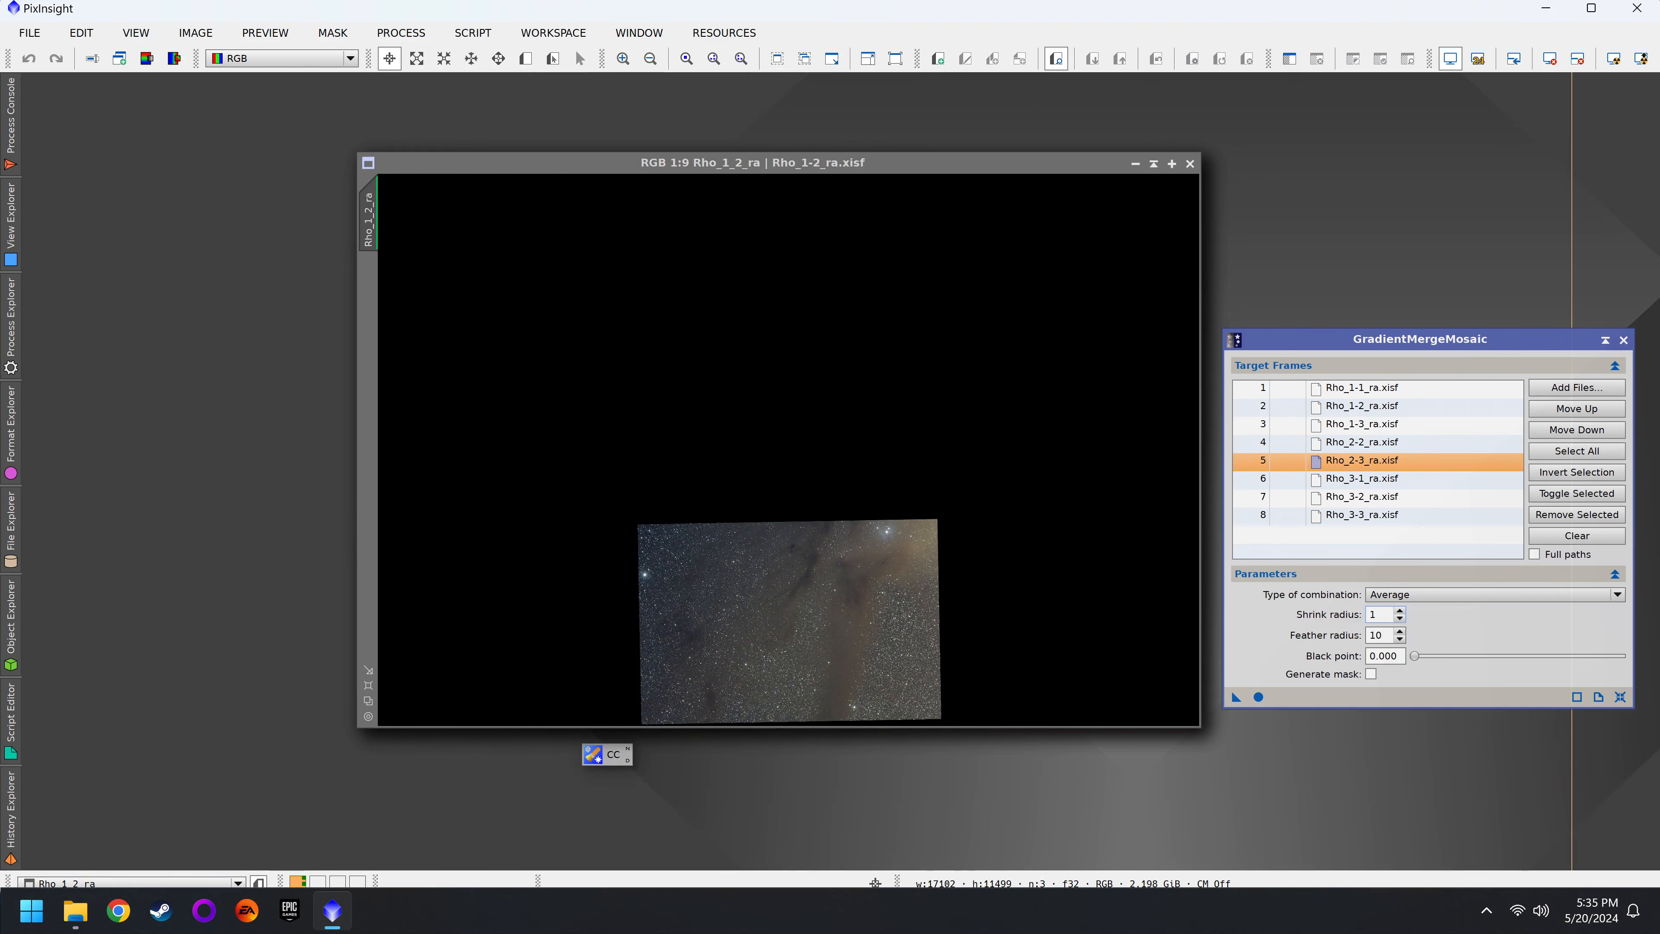
Step: Examine the documentation's Feather Radius and Black Point sections, including the example of star artifacts at image seams
click(1380, 635)
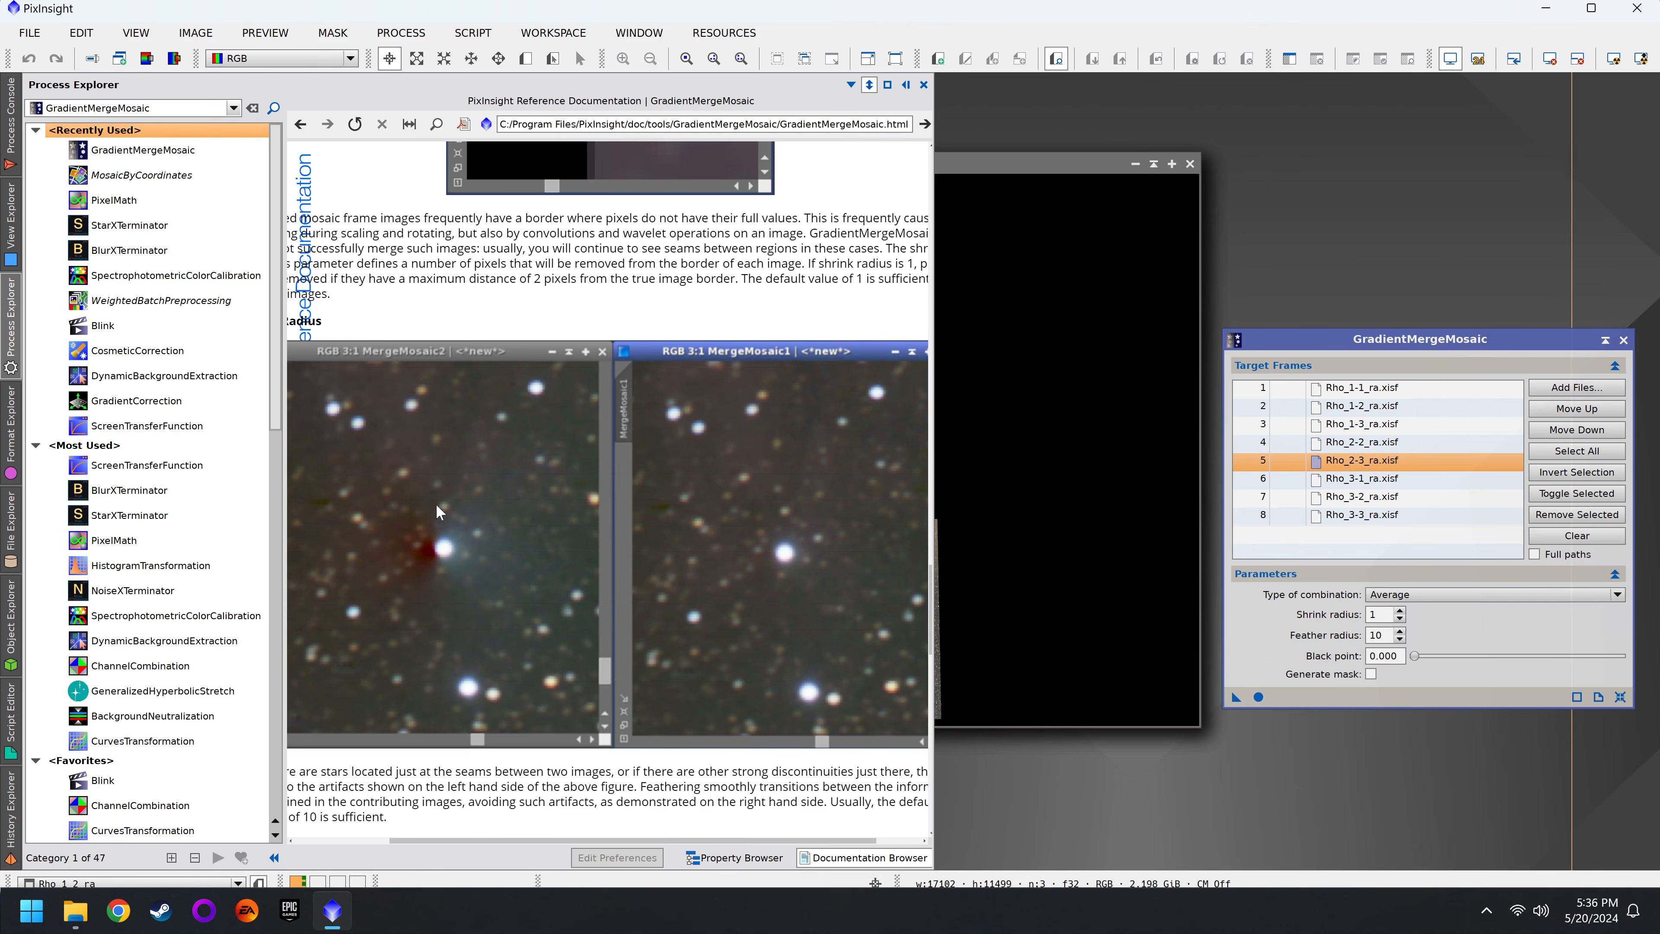
scroll(641, 729, down, 3)
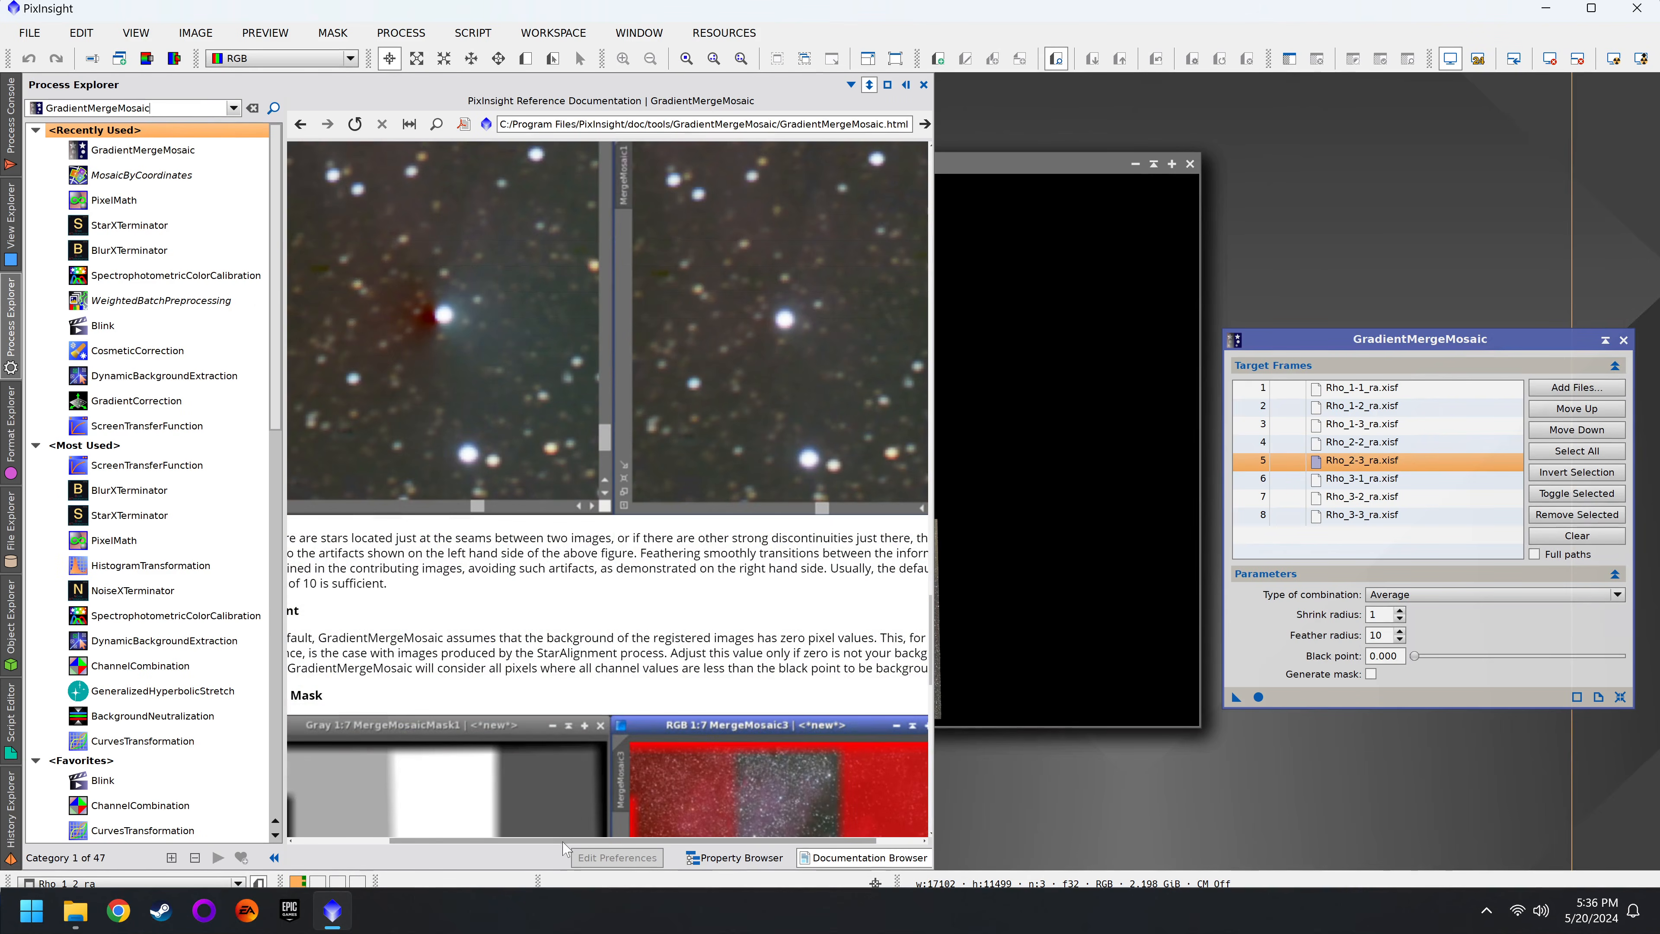
drag(562, 842, 496, 846)
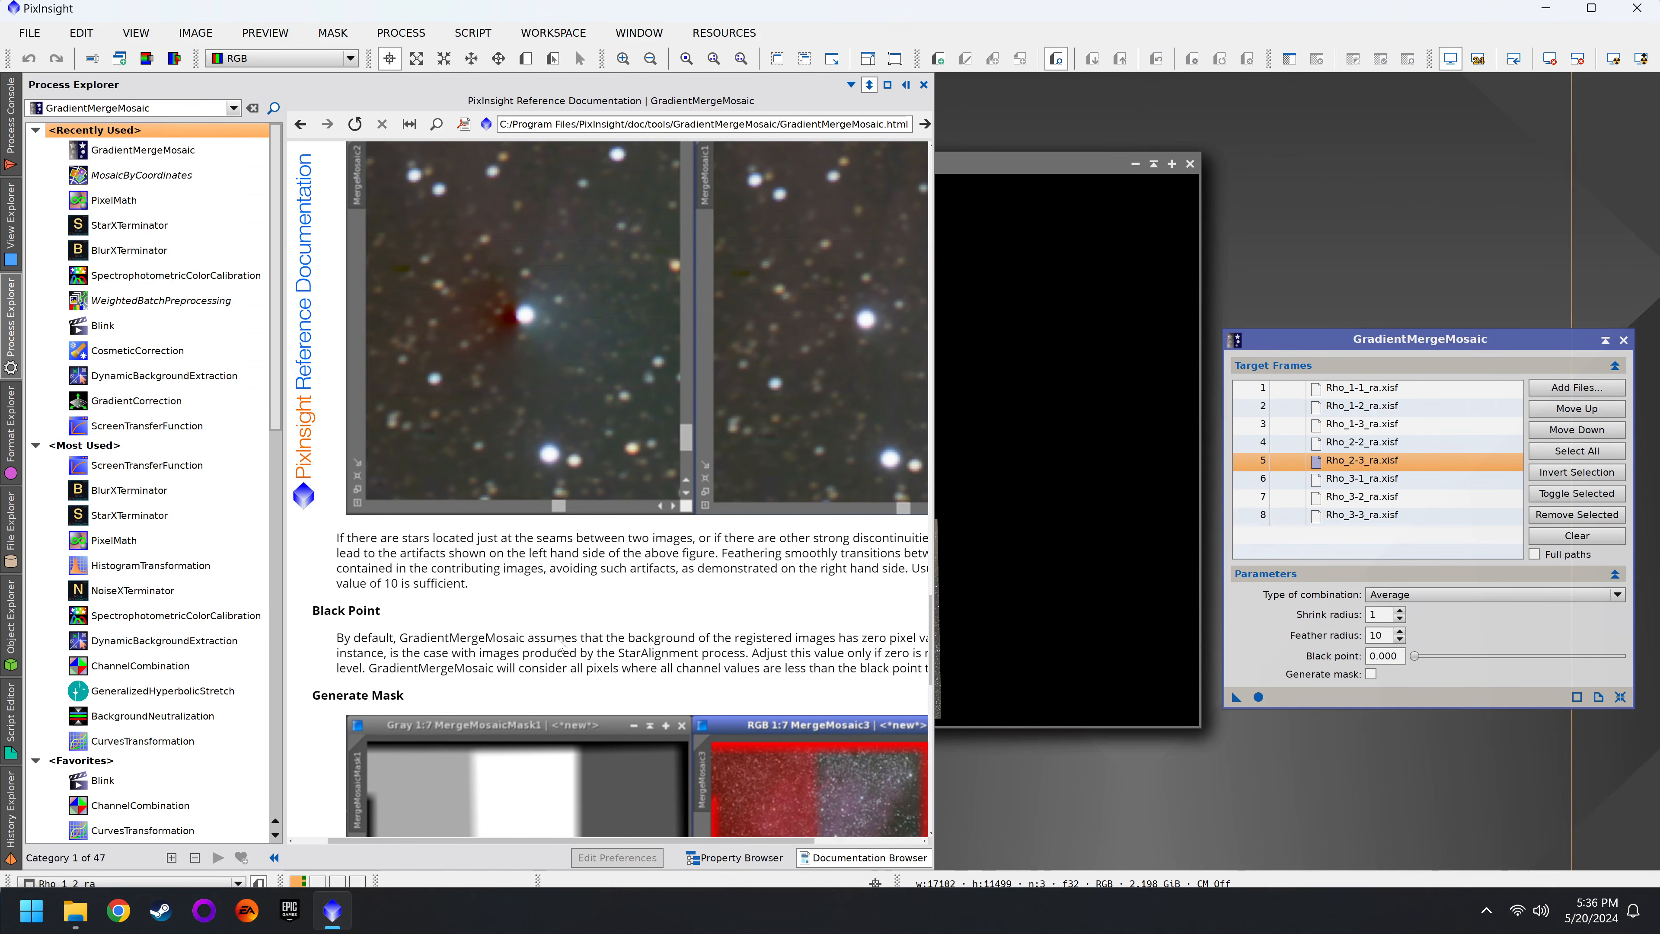
scroll(526, 571, up, 5)
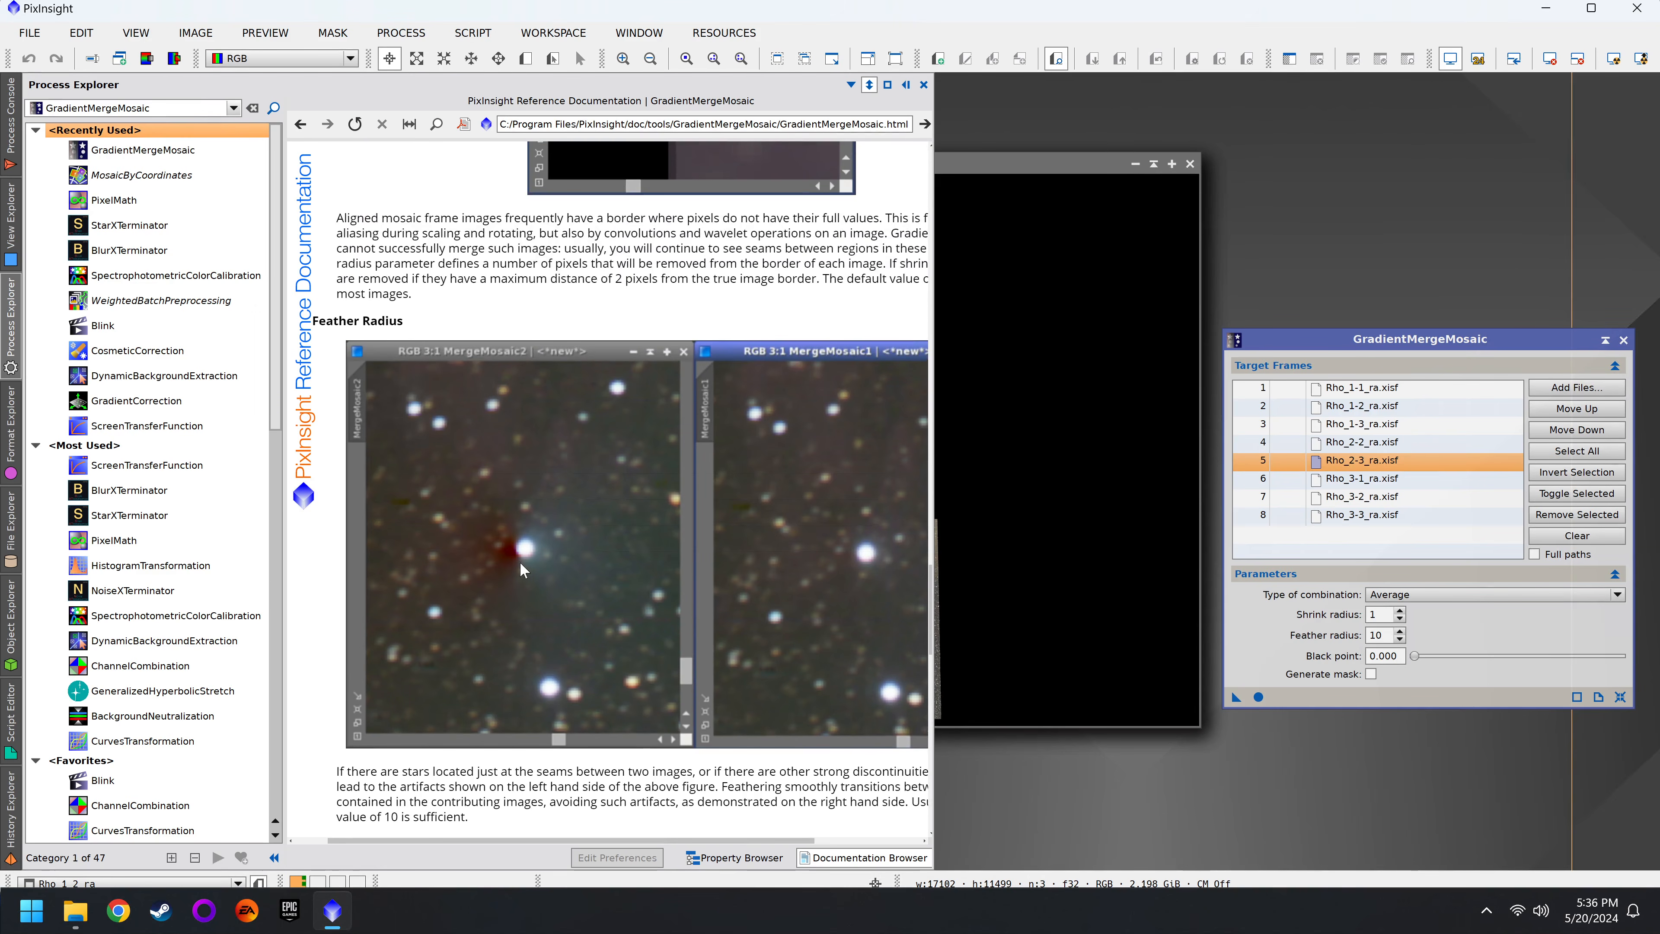
scroll(442, 477, up, 3)
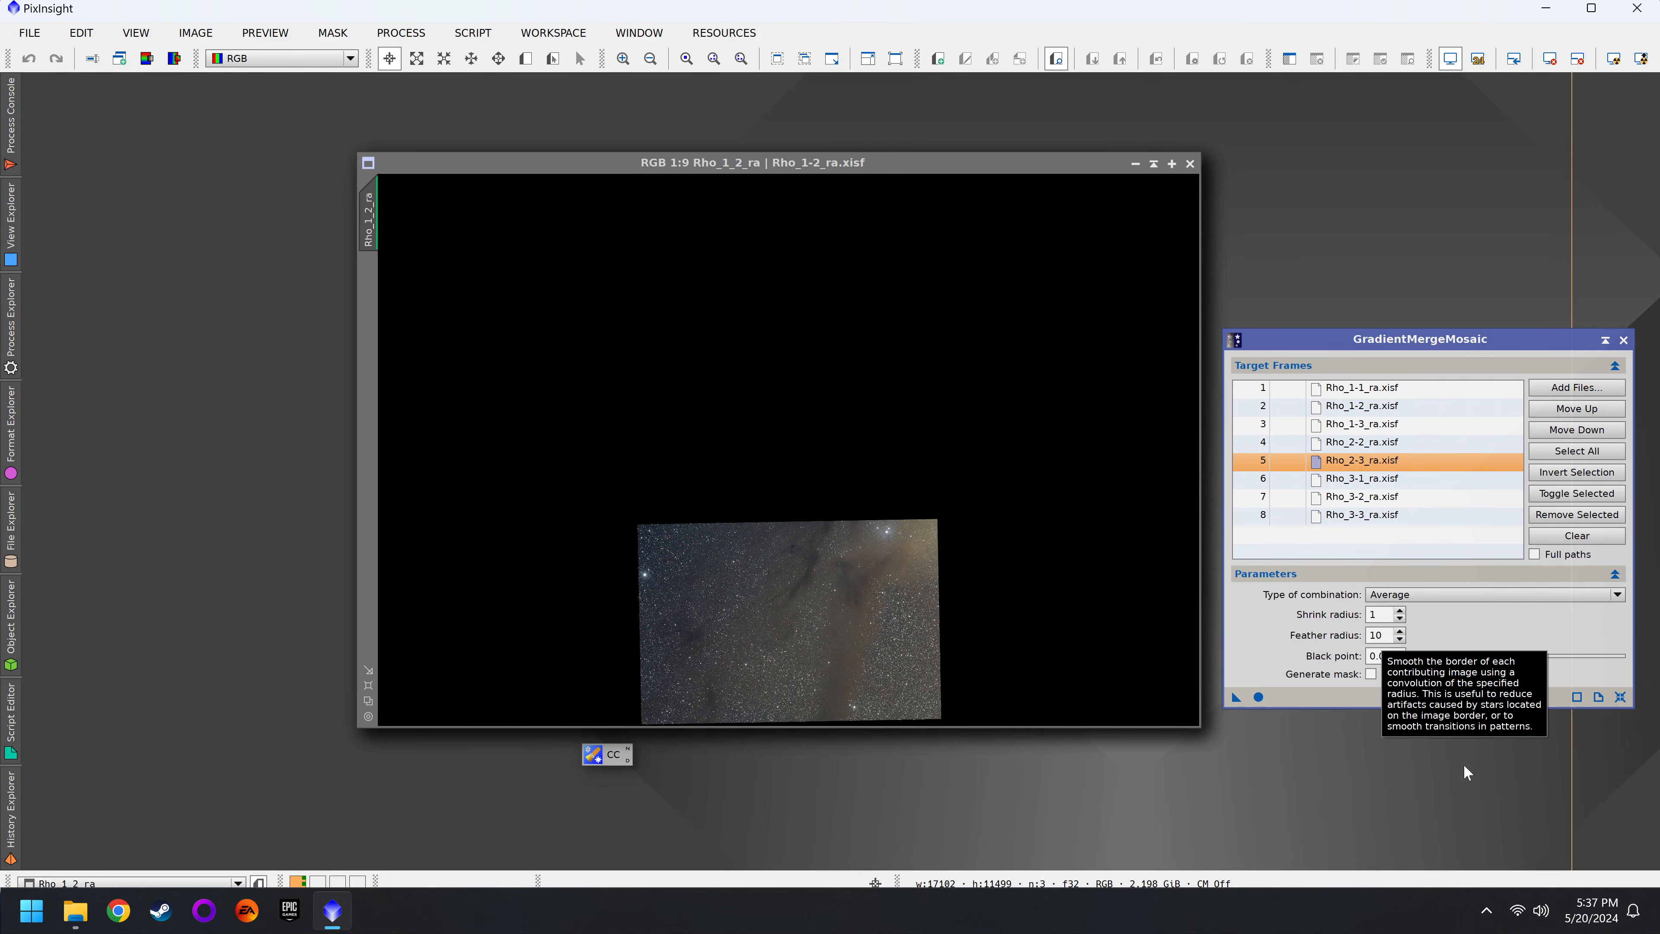
Step: Enable mask generation and run GradientMergeMosaic with Average combination, shrink radius 1 and feather radius 10
click(1370, 673)
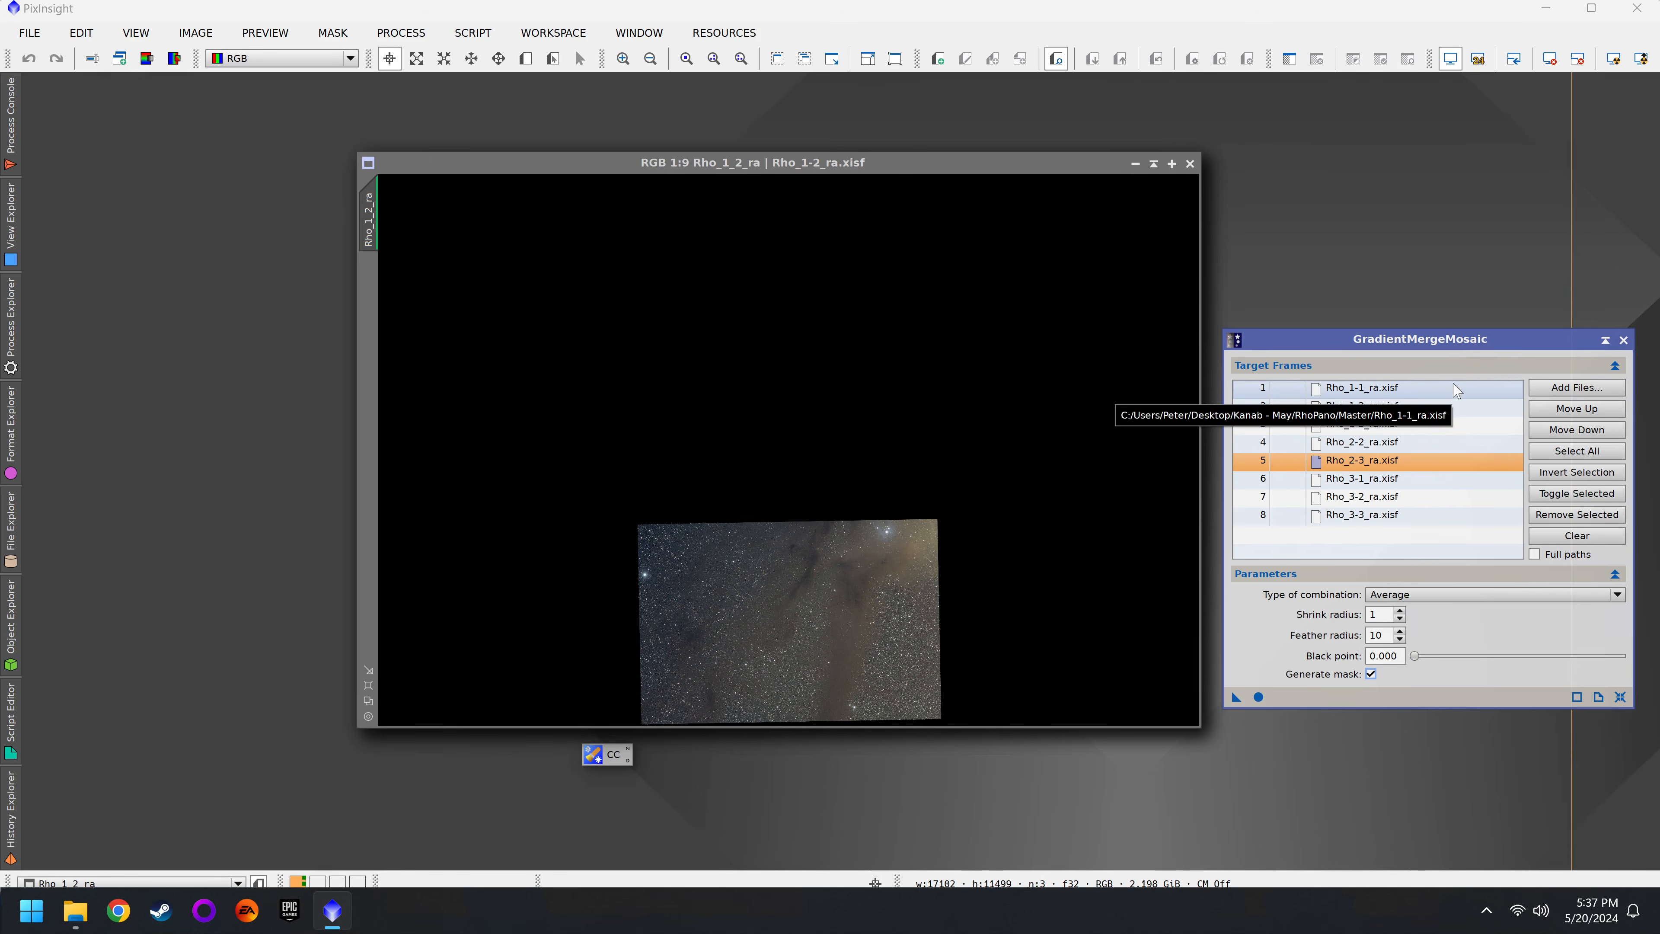
click(1475, 594)
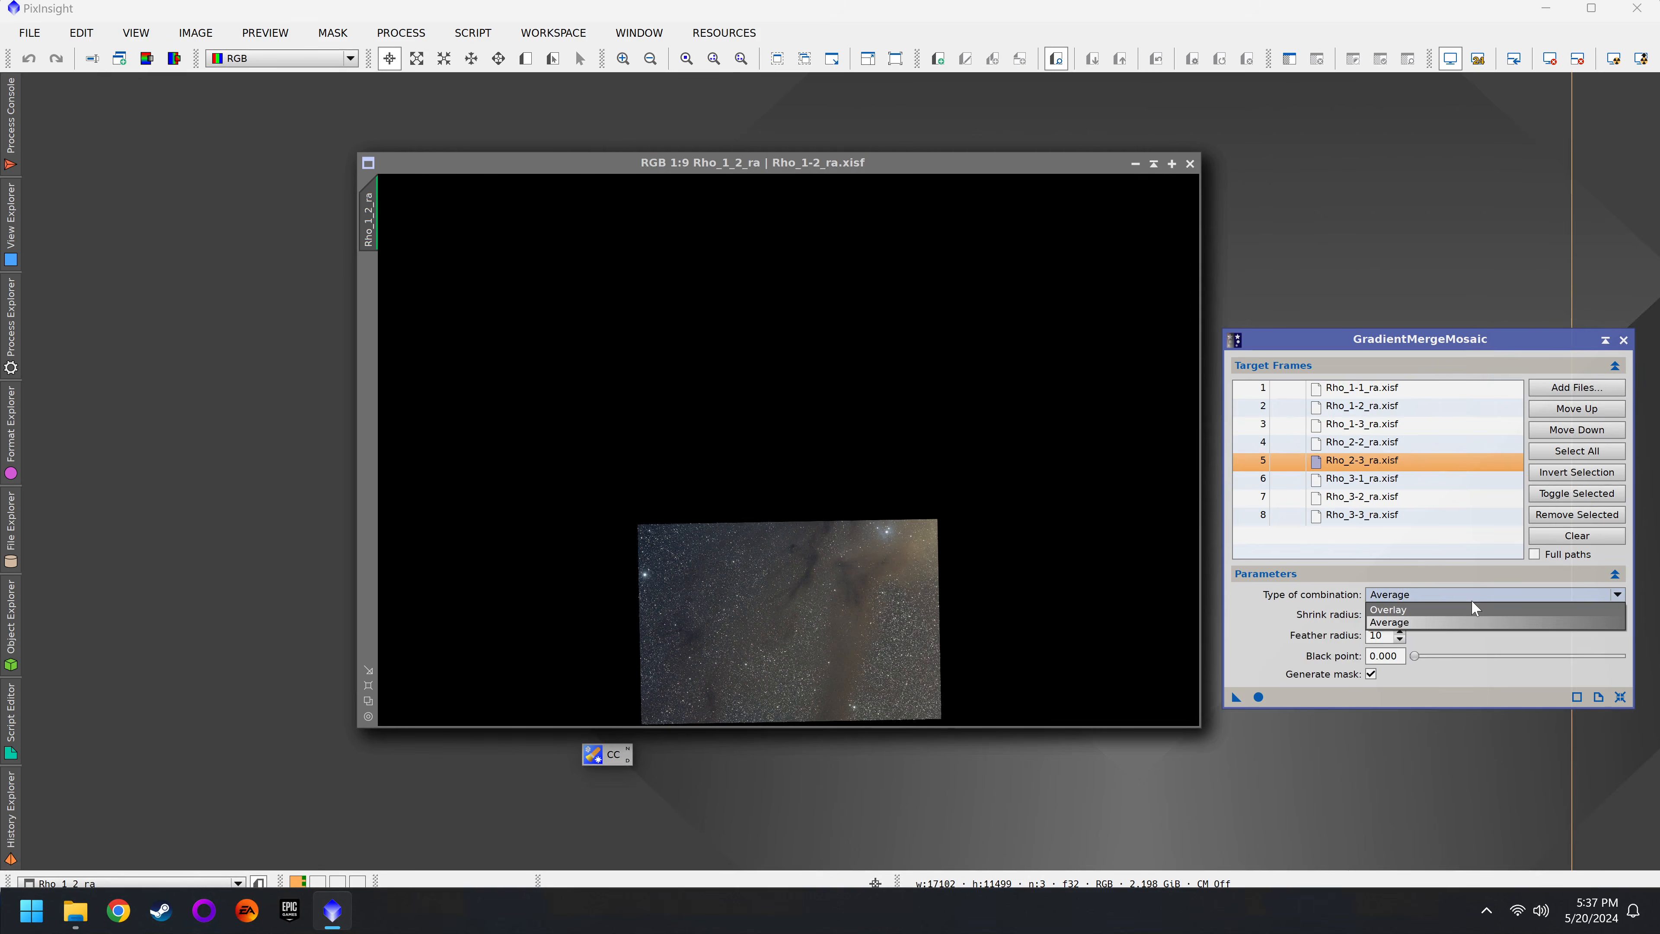
click(1472, 587)
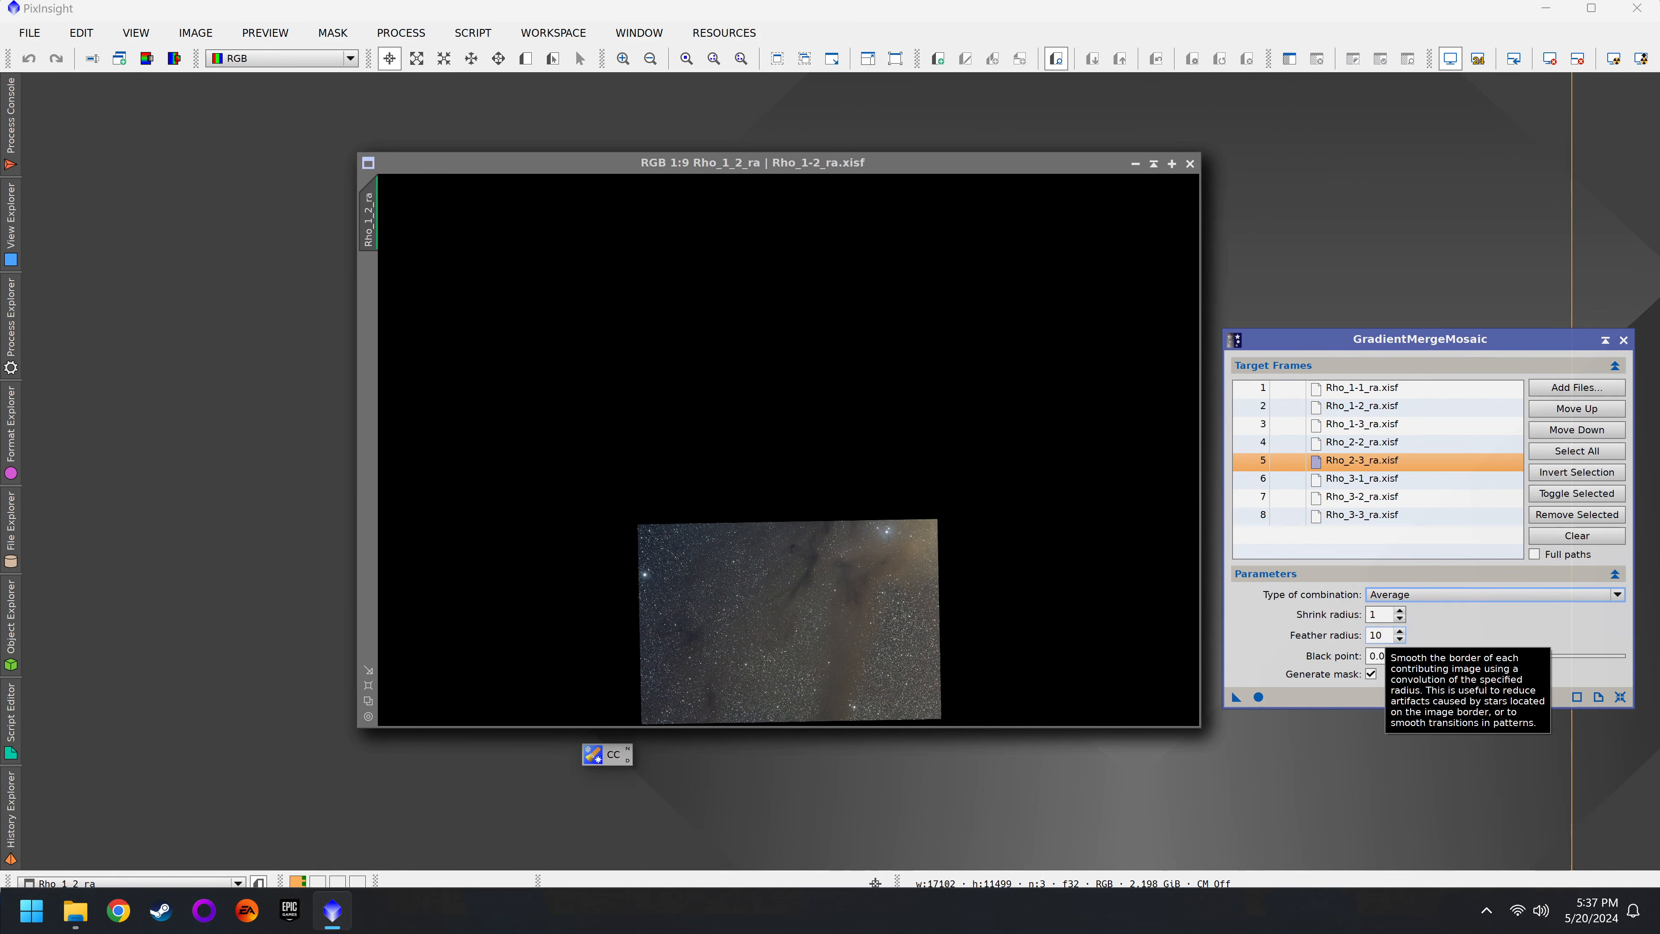
click(1258, 697)
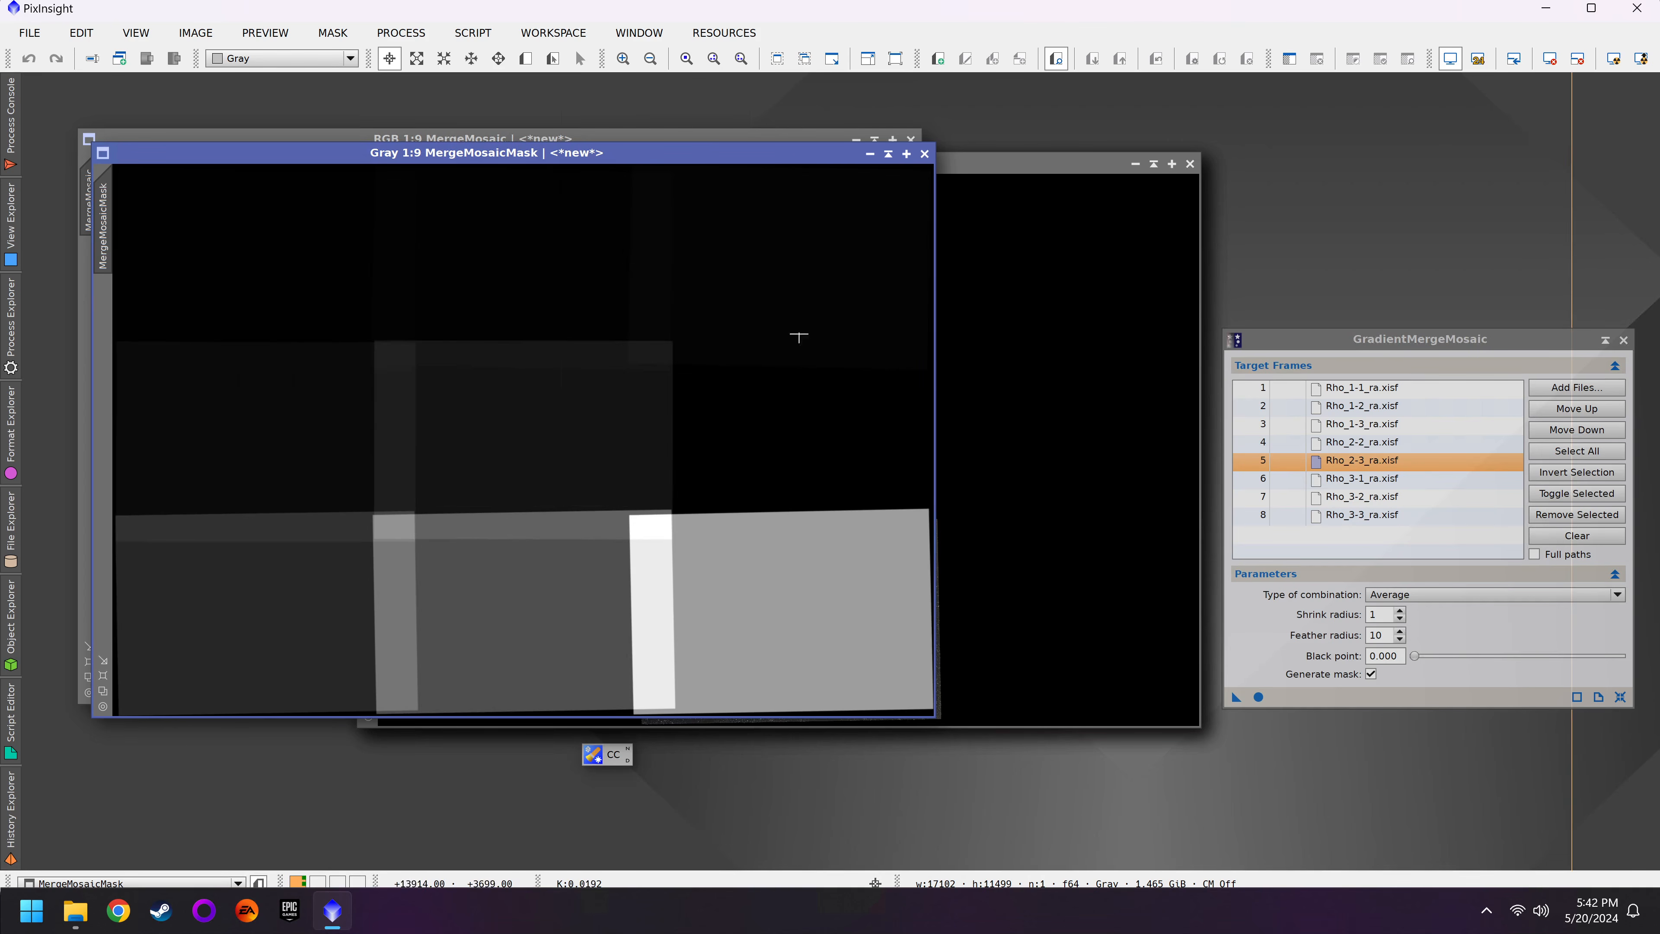
Step: Close the generated mosaic mask and apply an auto-stretch to the merged mosaic image
click(924, 155)
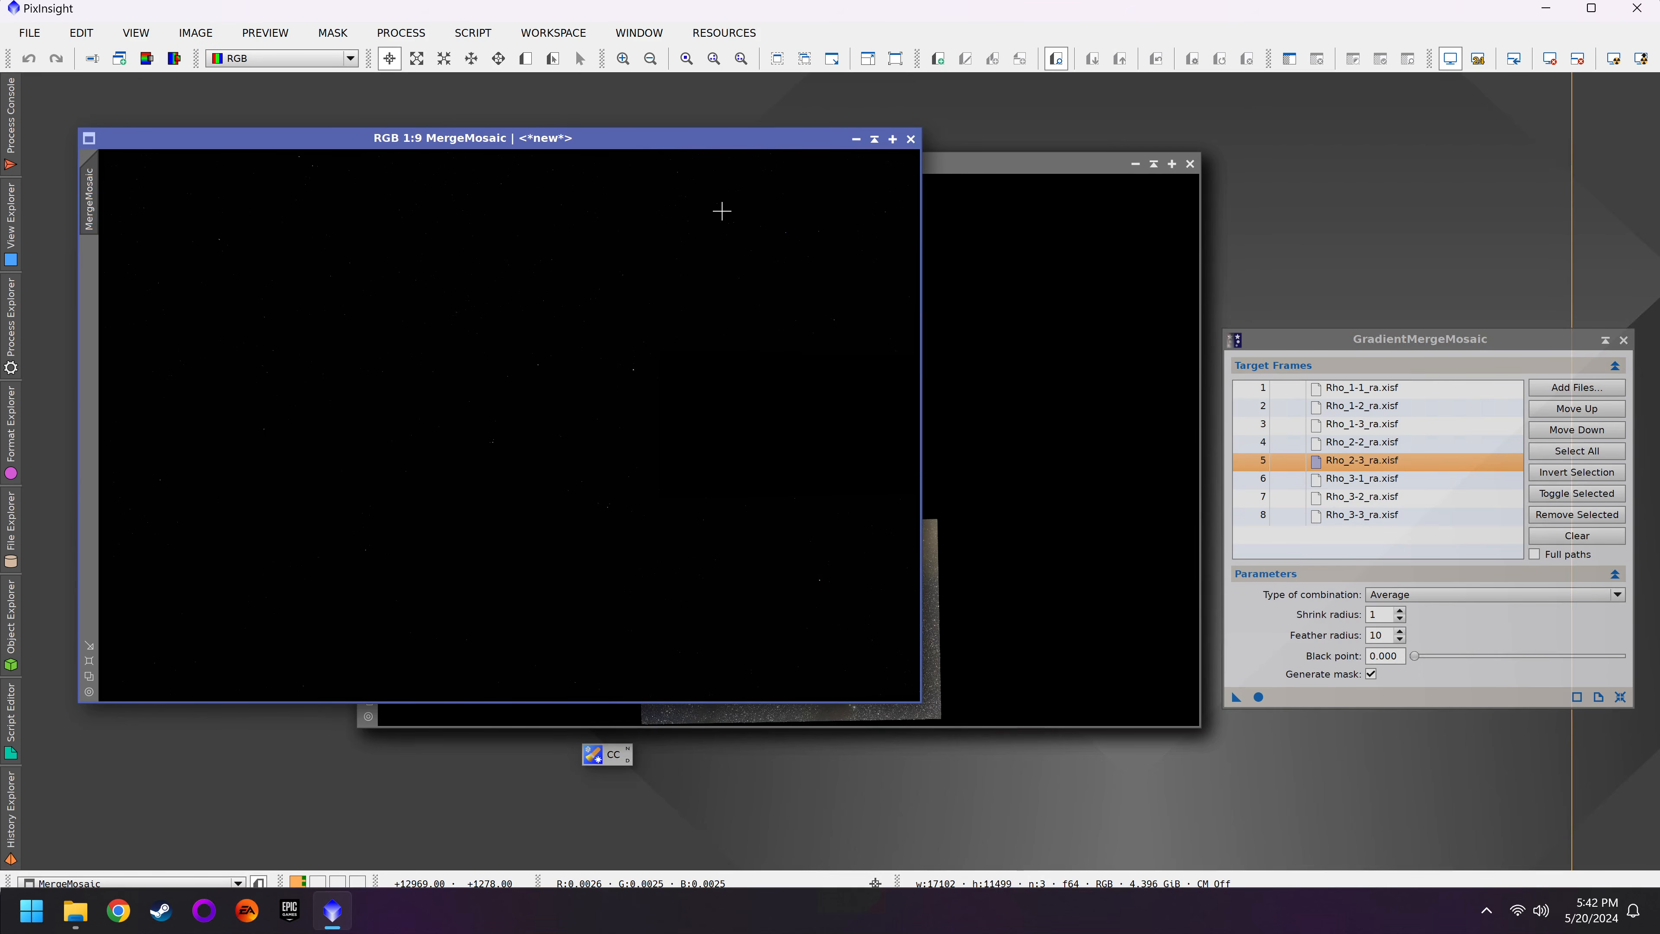
key(ctrl+a)
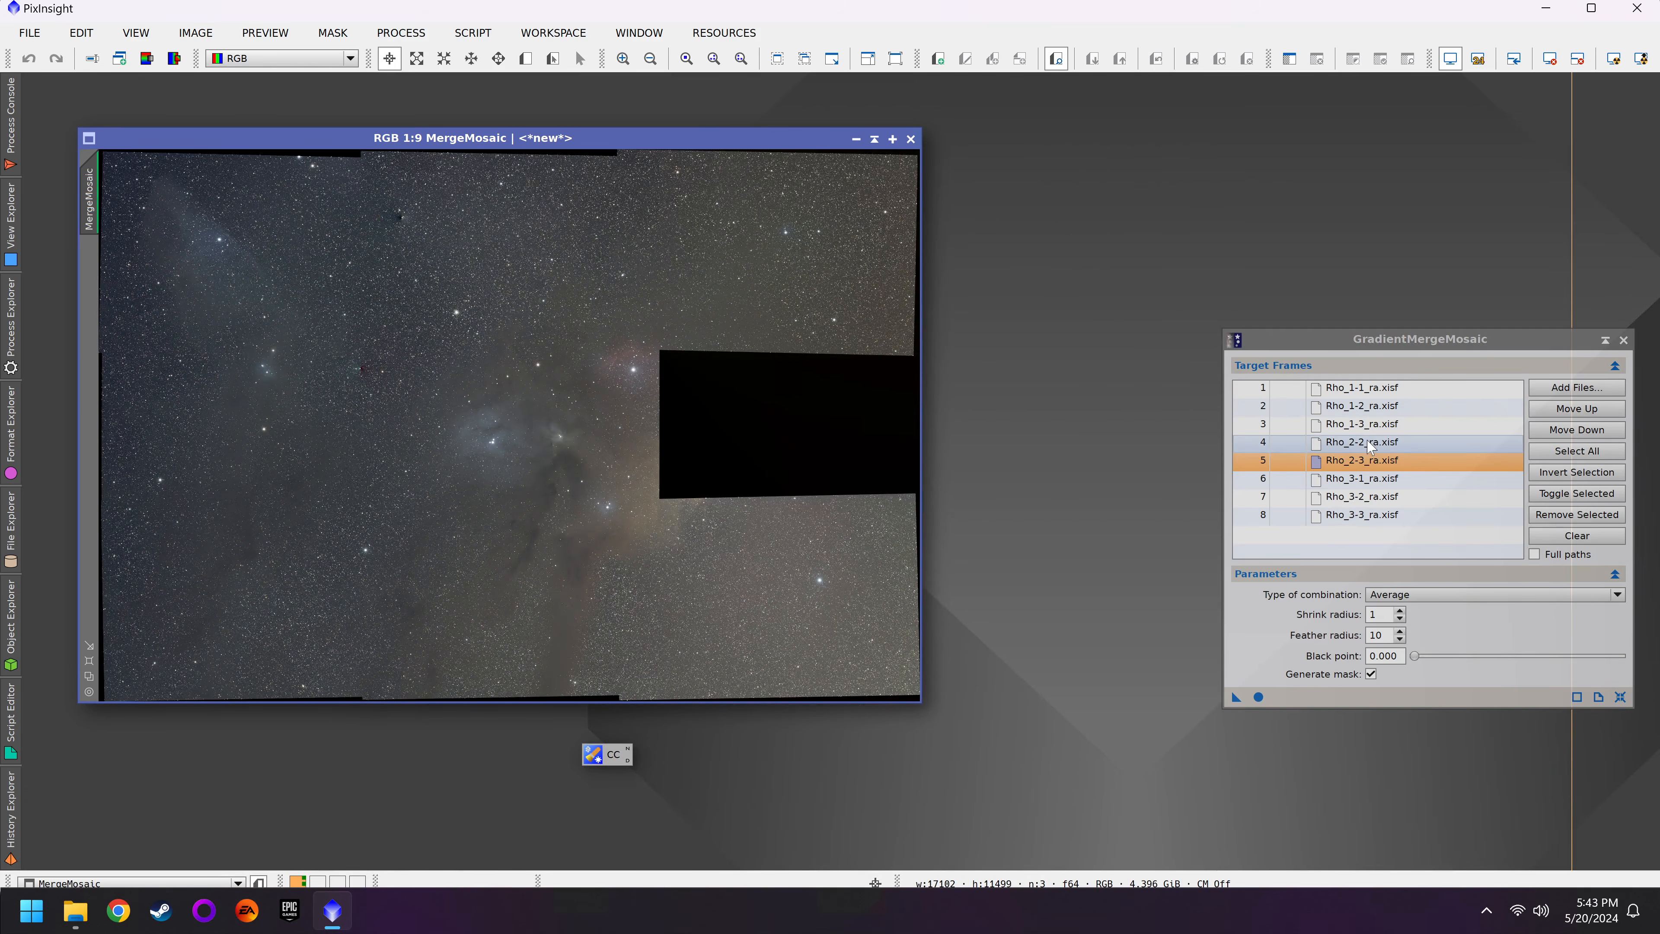
click(1384, 391)
click(1381, 406)
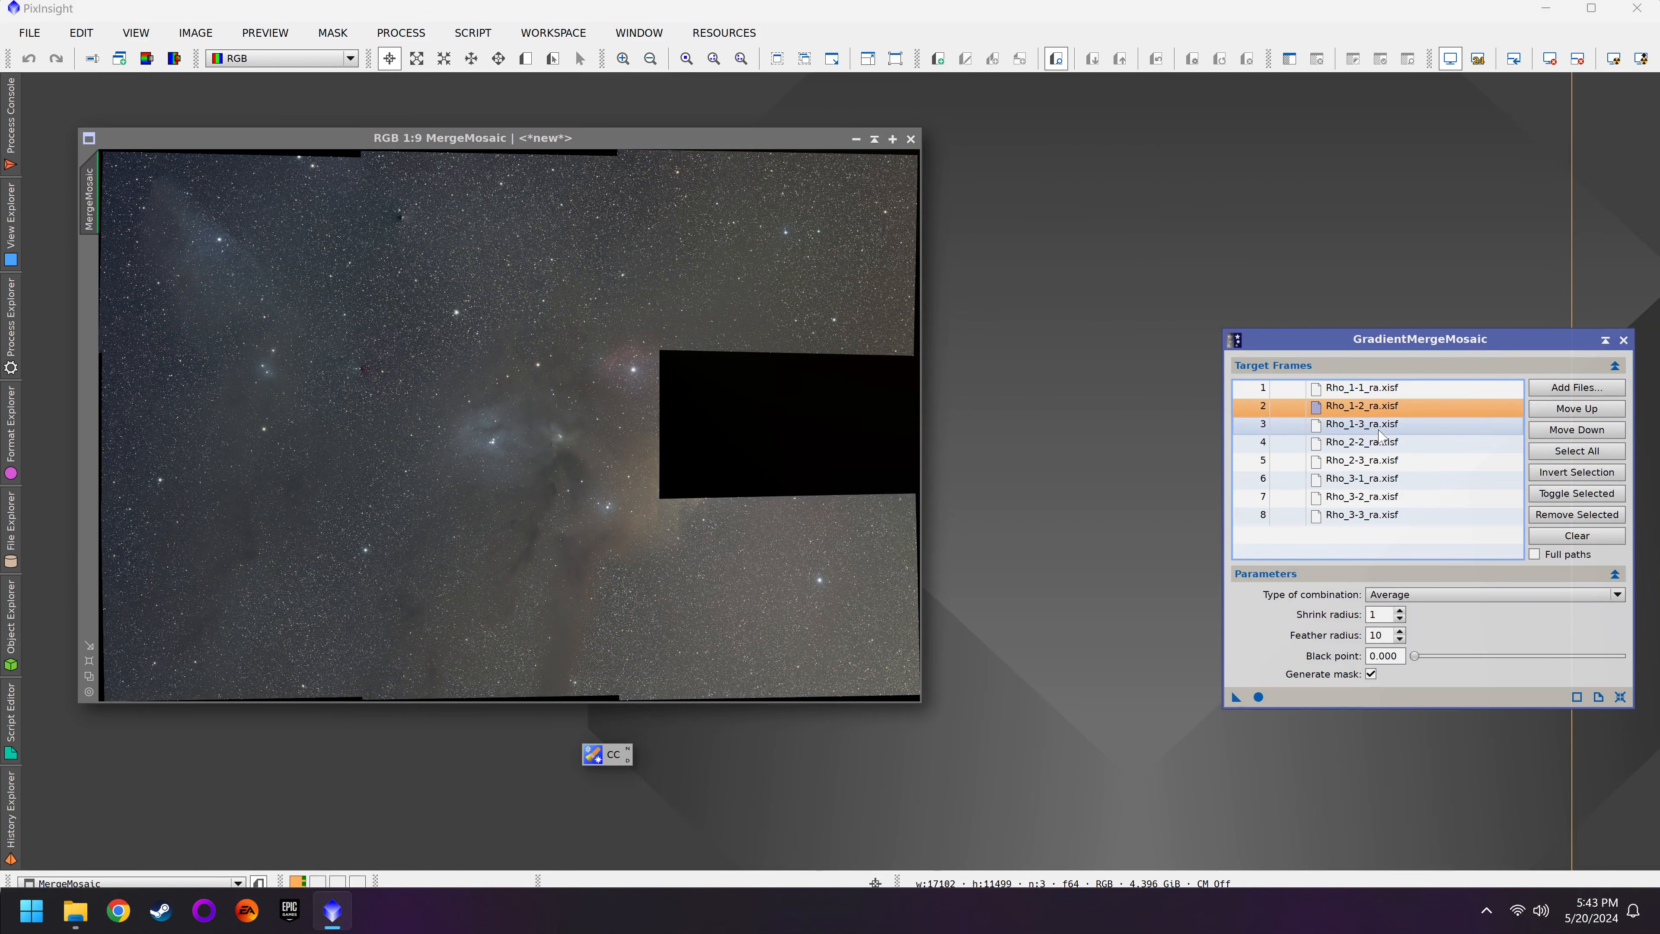
click(1379, 425)
click(1379, 444)
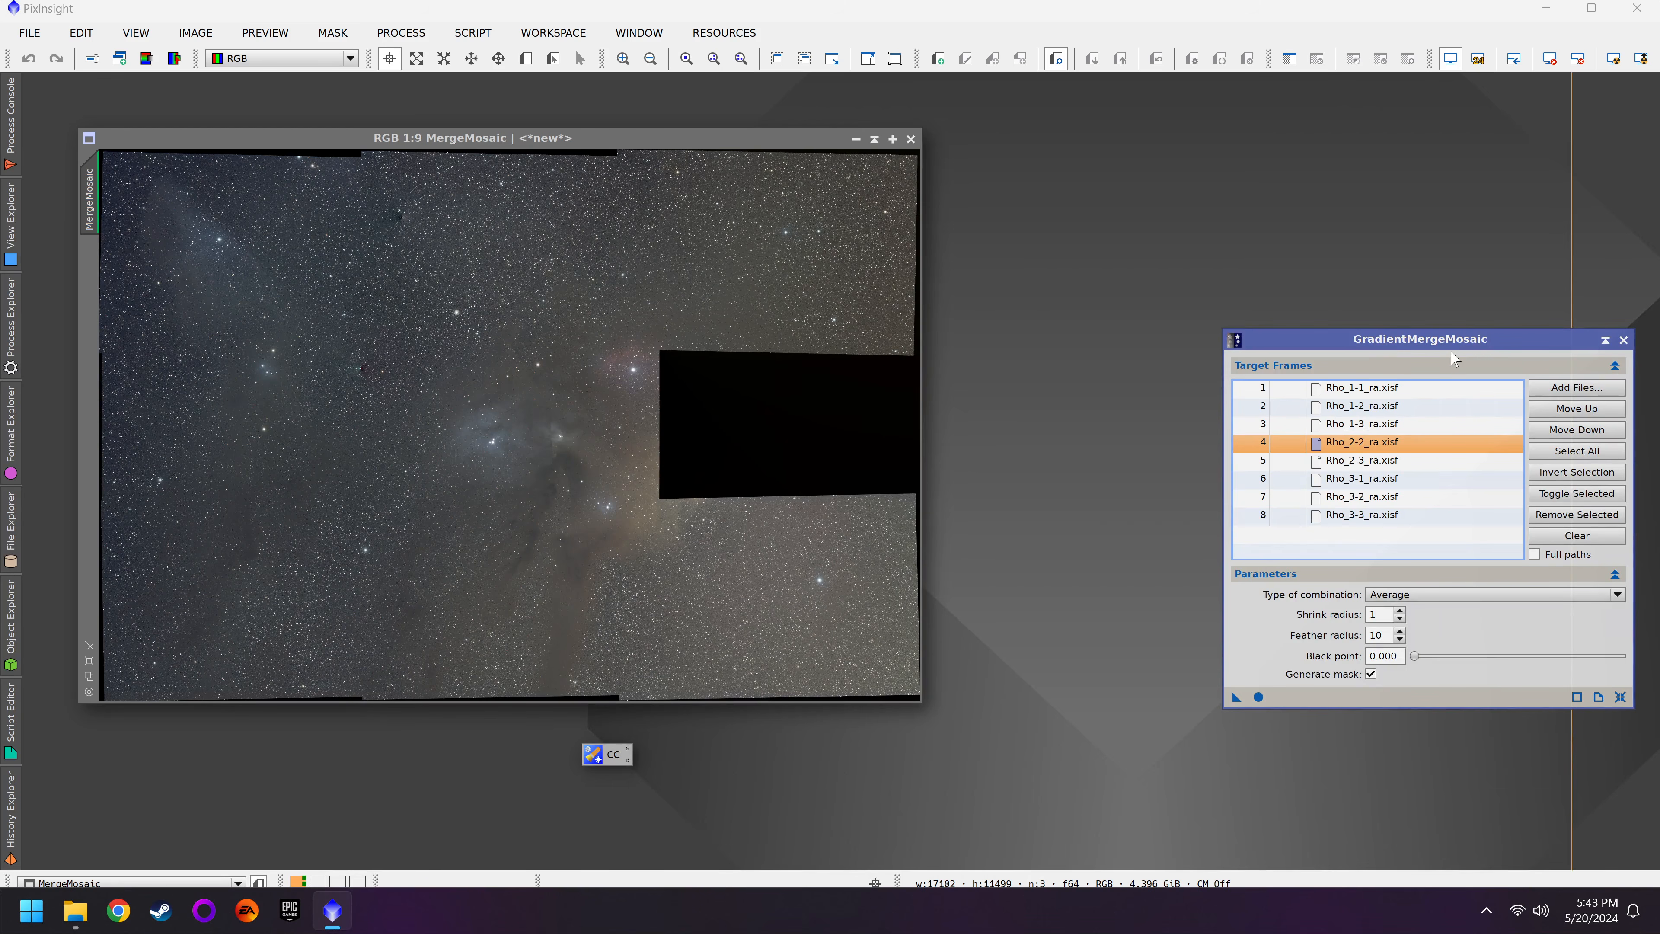
Step: Inspect the star at the panel seam in the merged mosaic closely and compare it with the documentation's Feather Radius example
scroll(359, 363, up, 7)
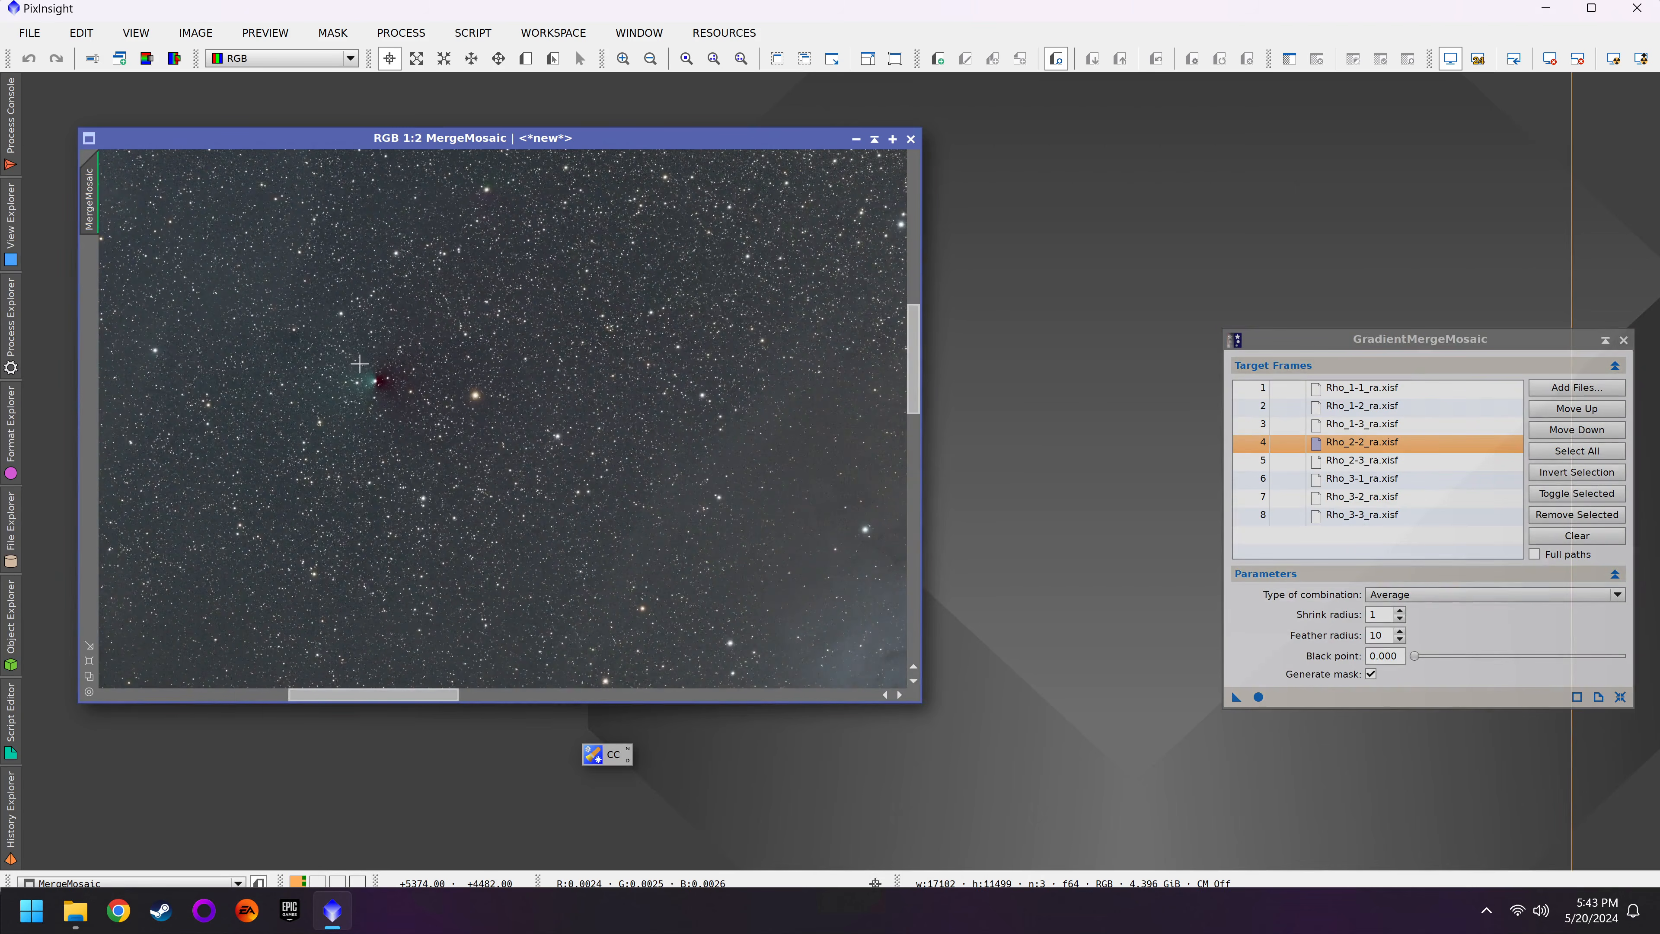
scroll(402, 405, up, 3)
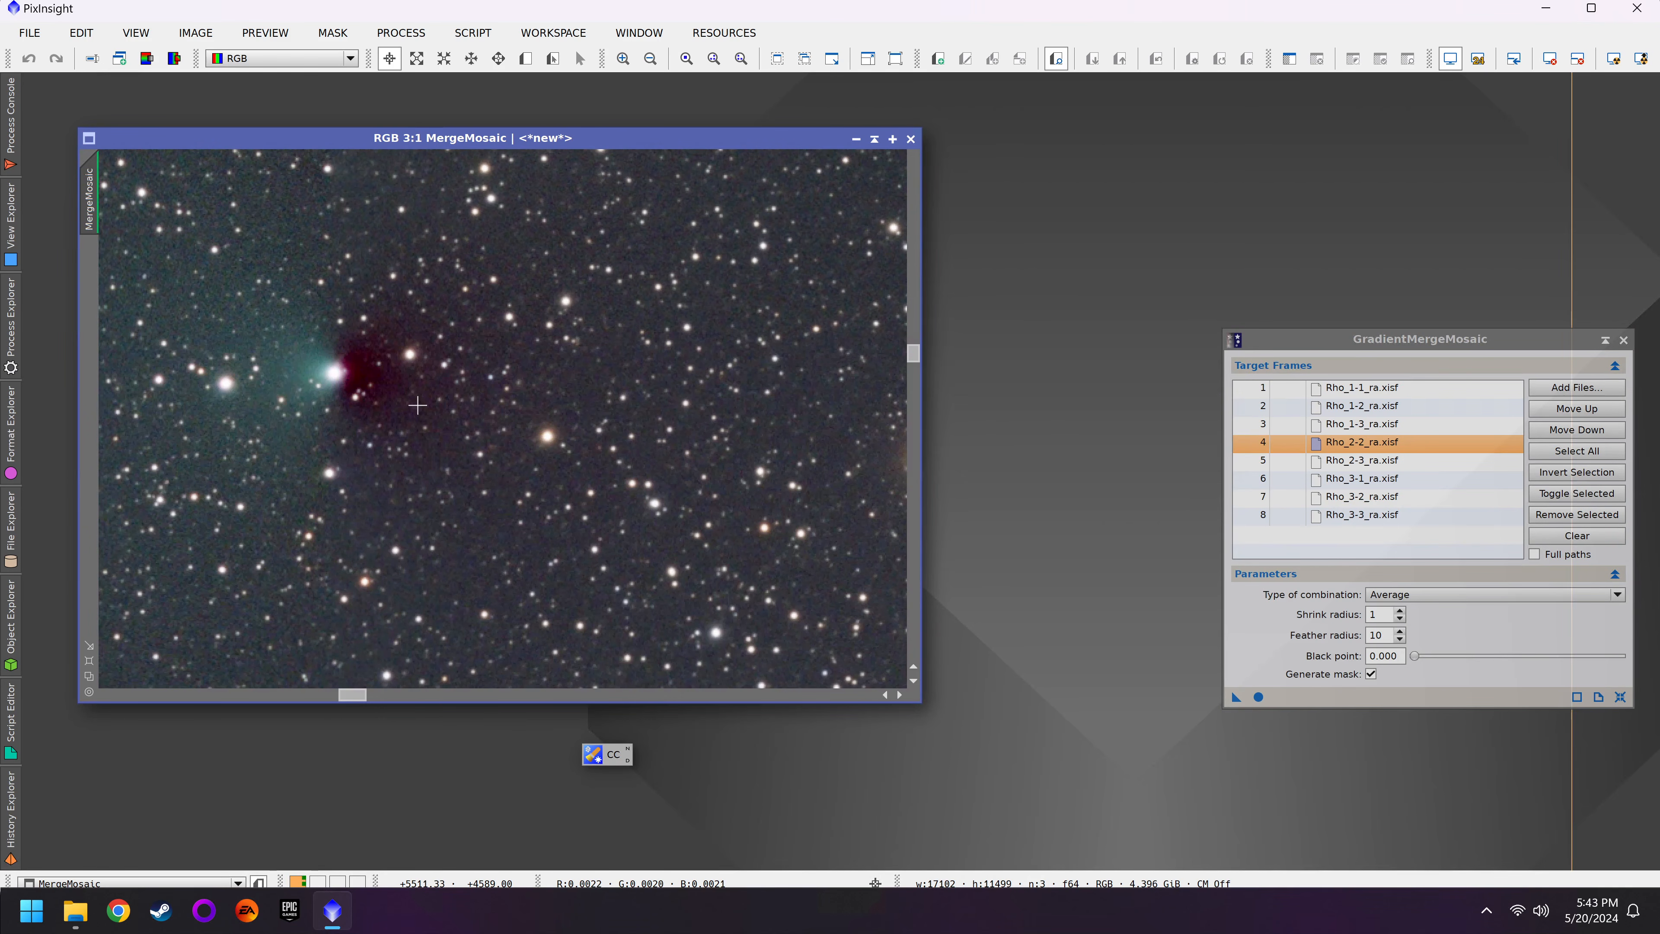
click(1598, 697)
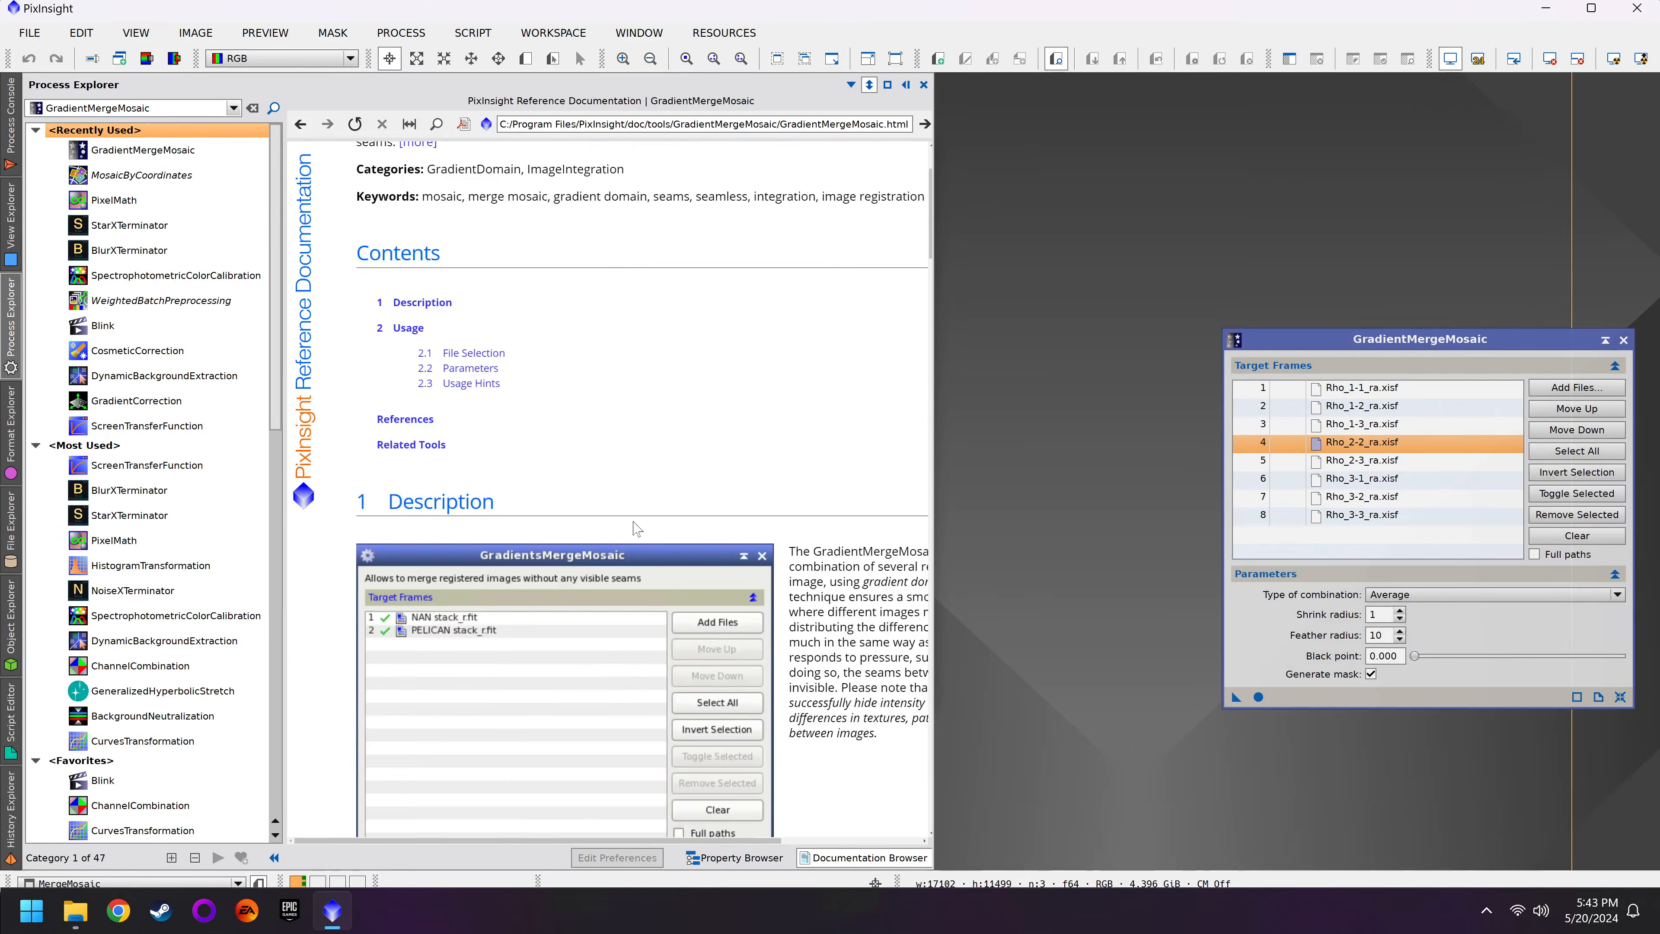
scroll(633, 521, down, 20)
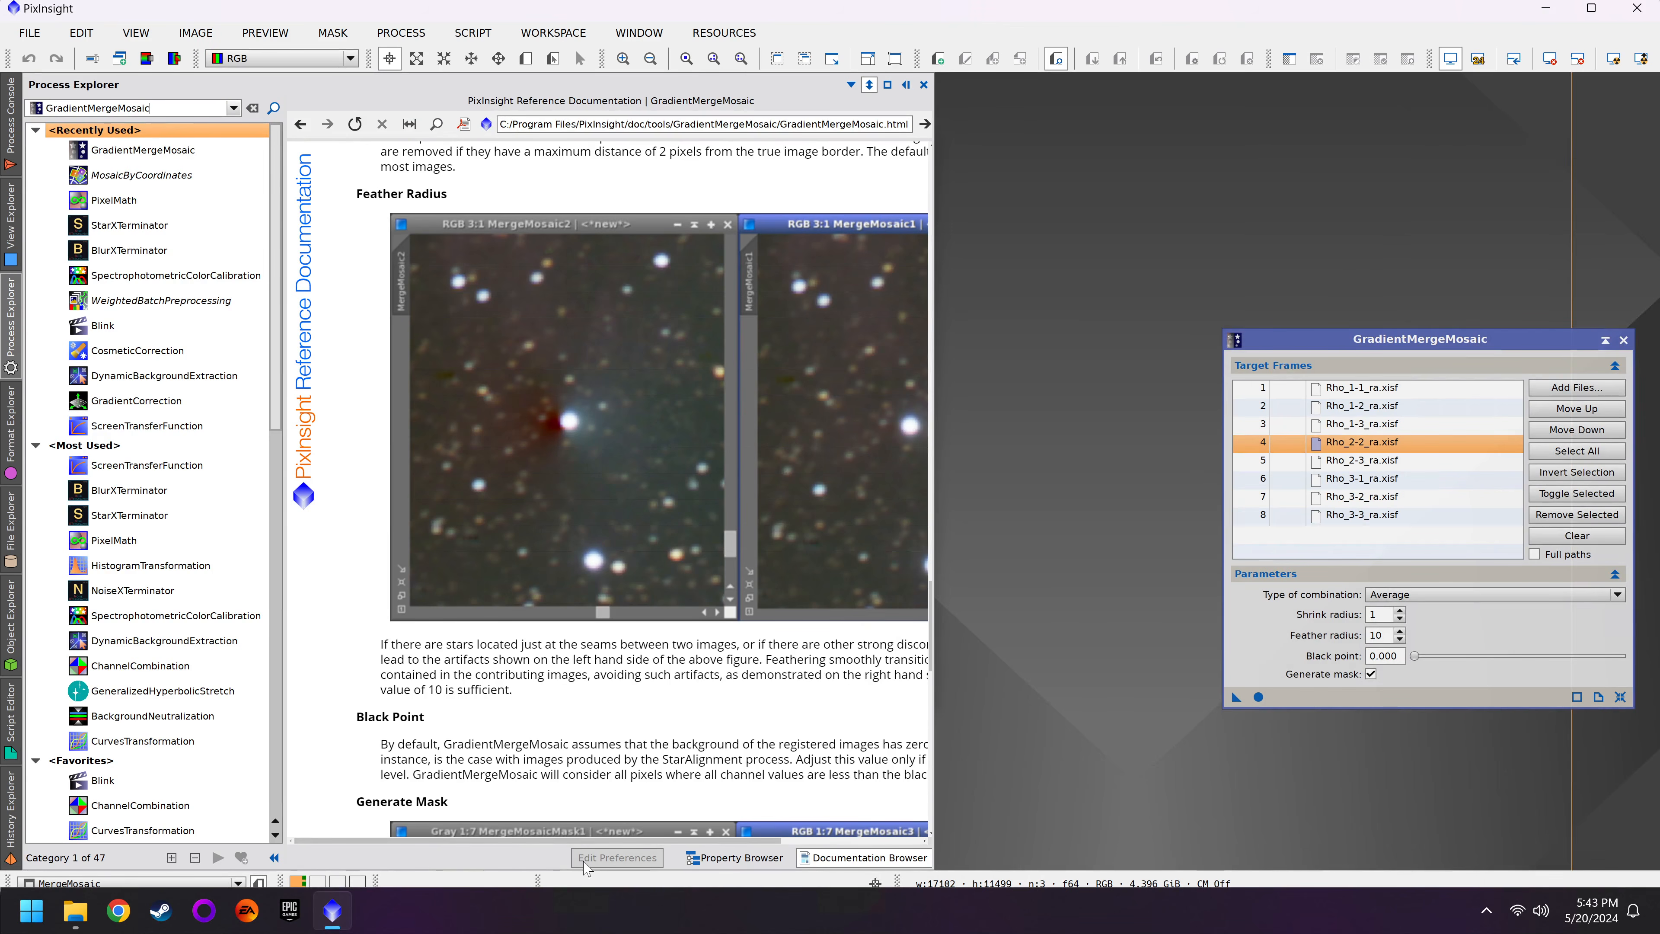
drag(575, 841, 722, 844)
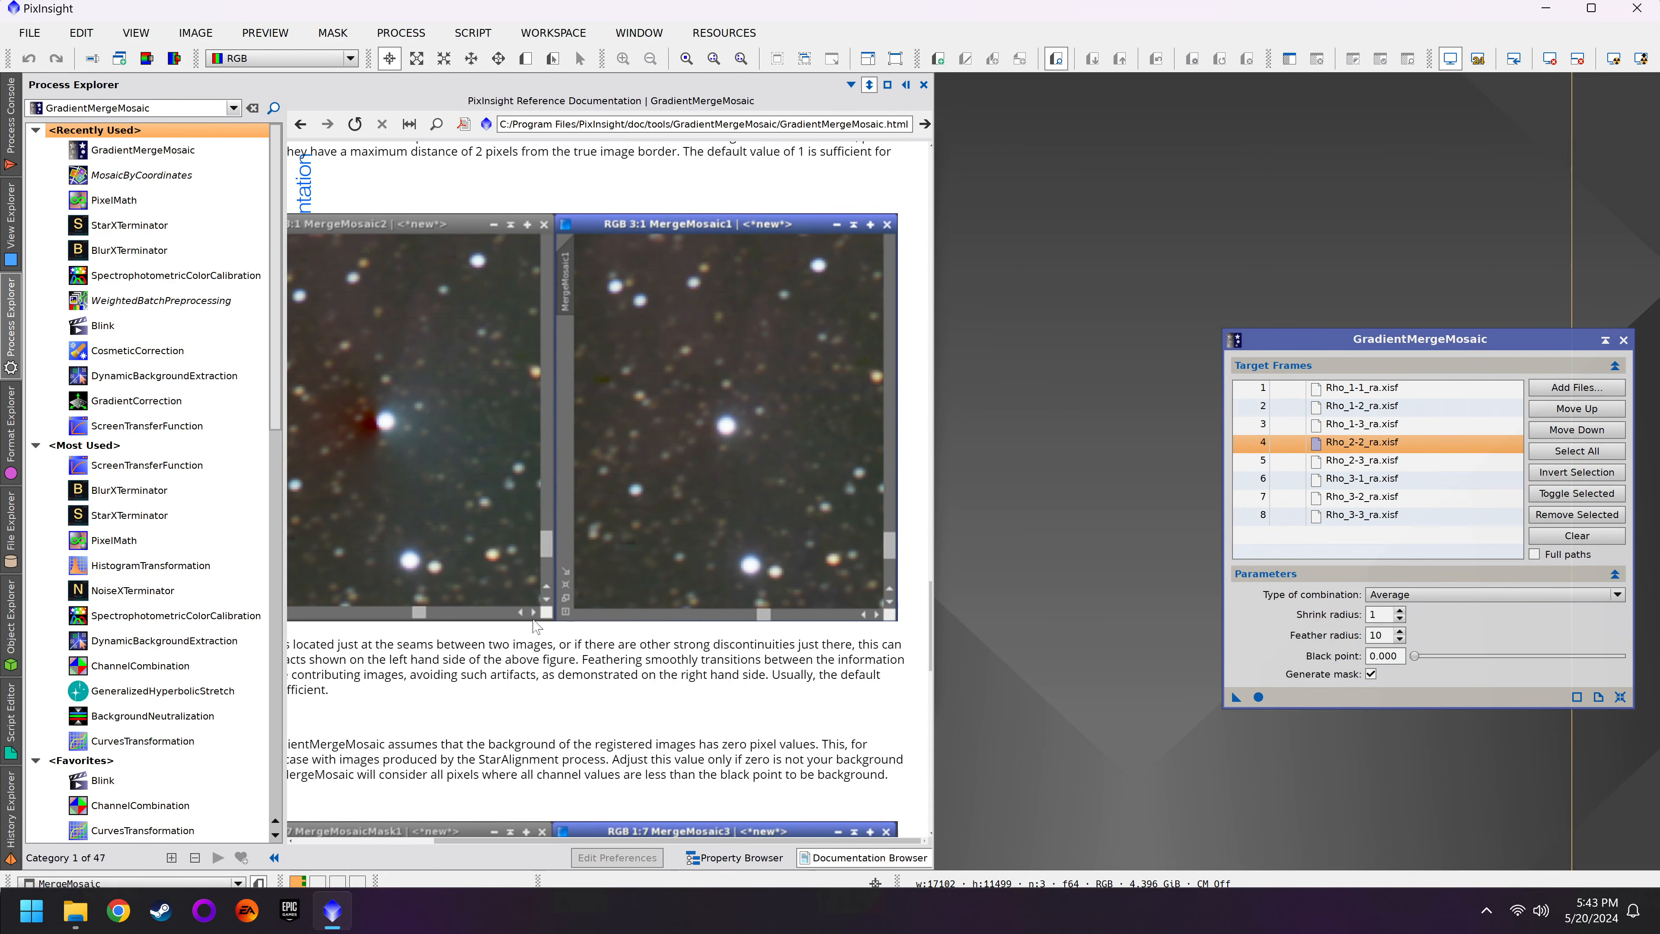
click(1353, 343)
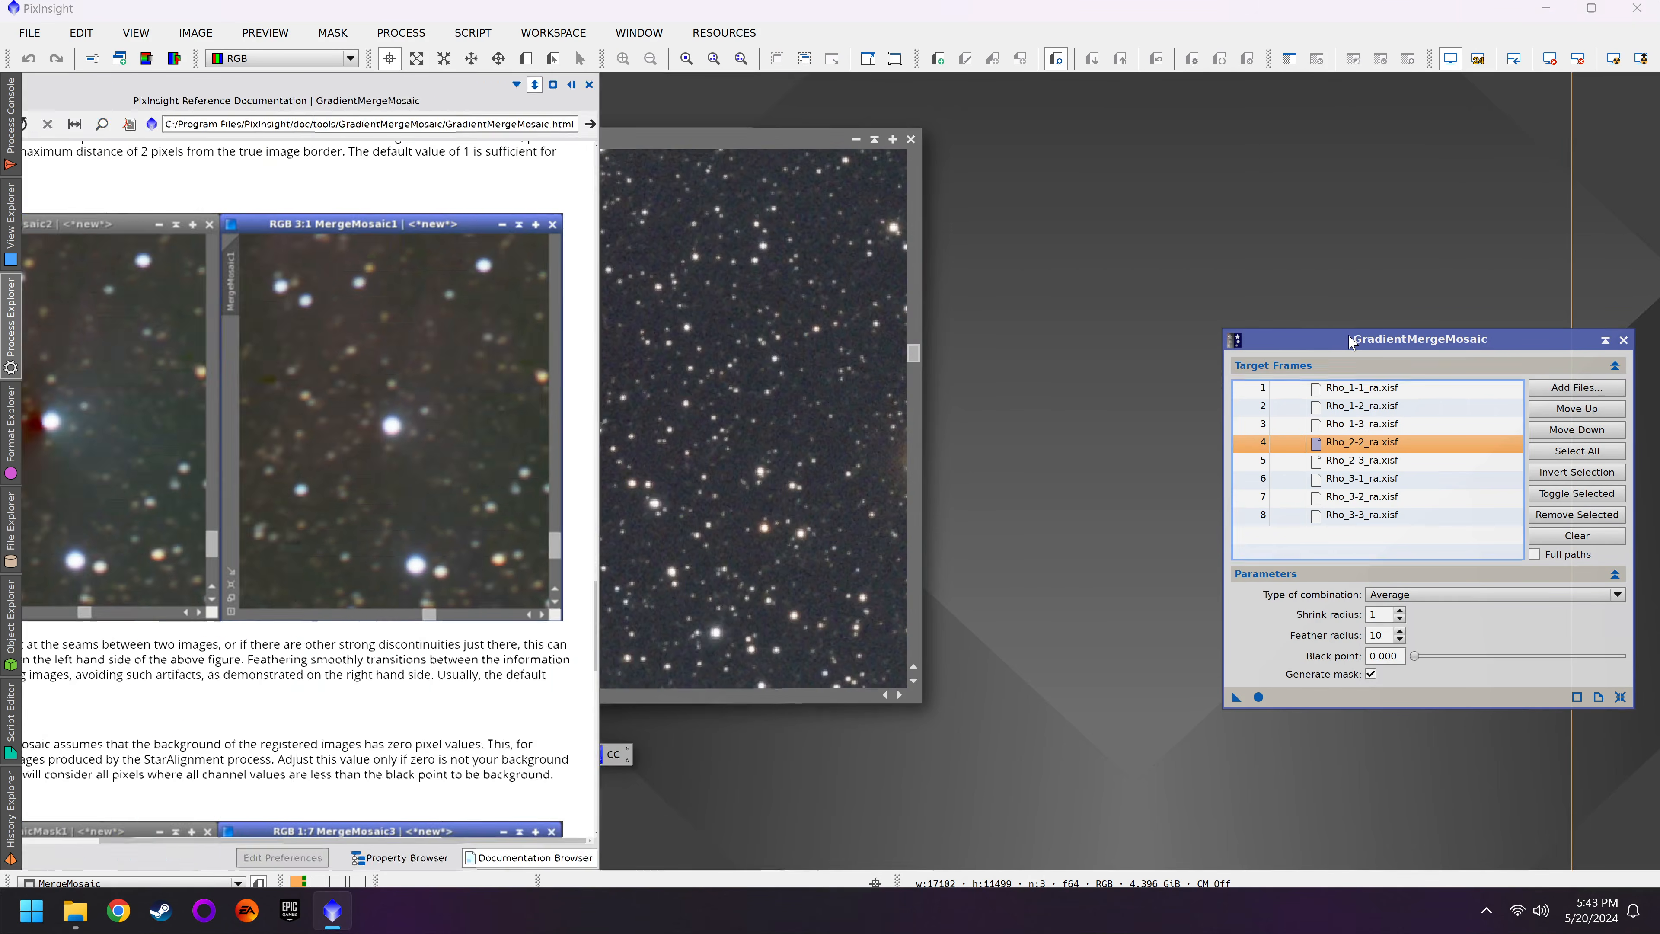
scroll(572, 451, down, 2)
scroll(572, 452, down, 2)
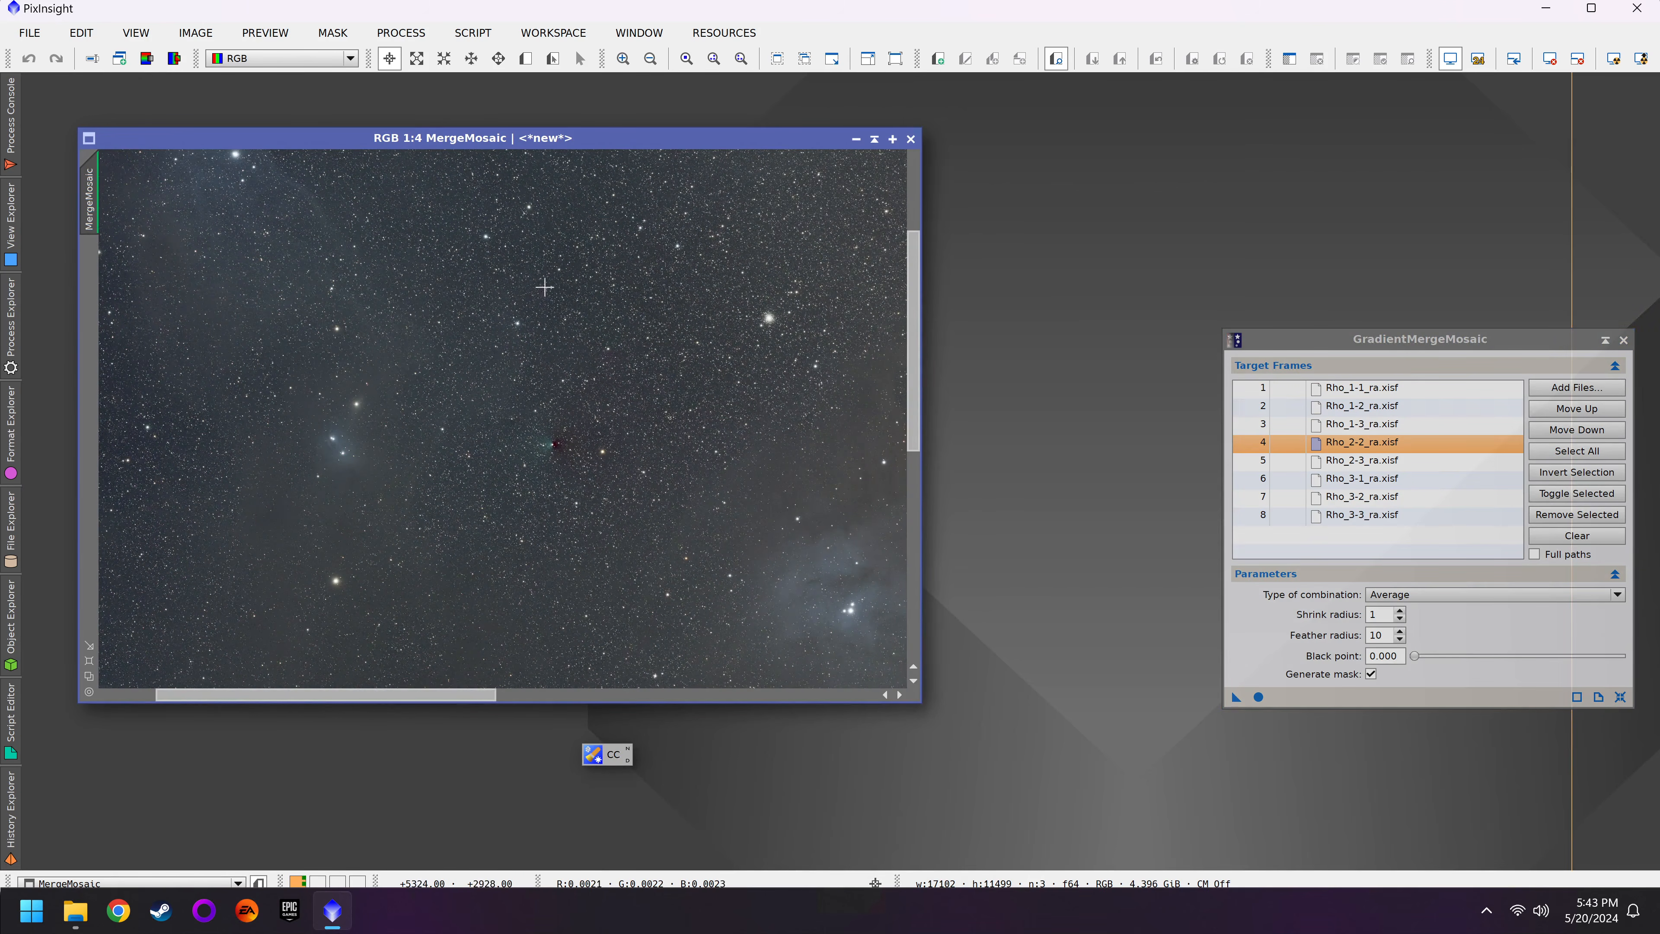
scroll(567, 429, down, 3)
scroll(555, 345, down, 2)
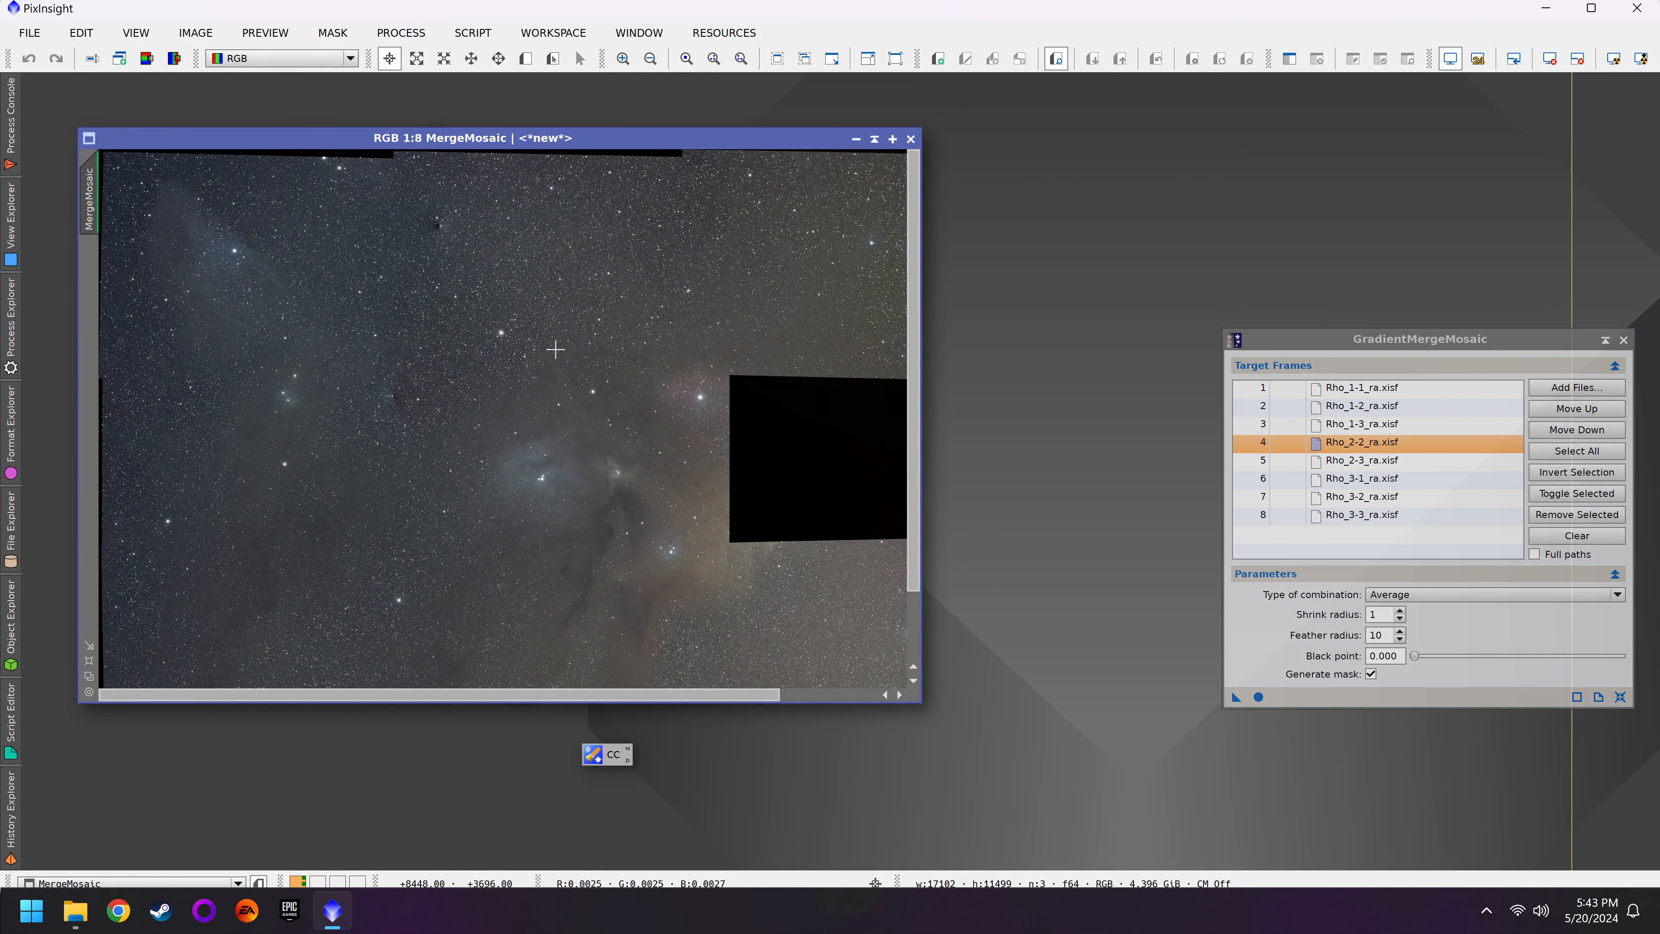
scroll(556, 354, down, 1)
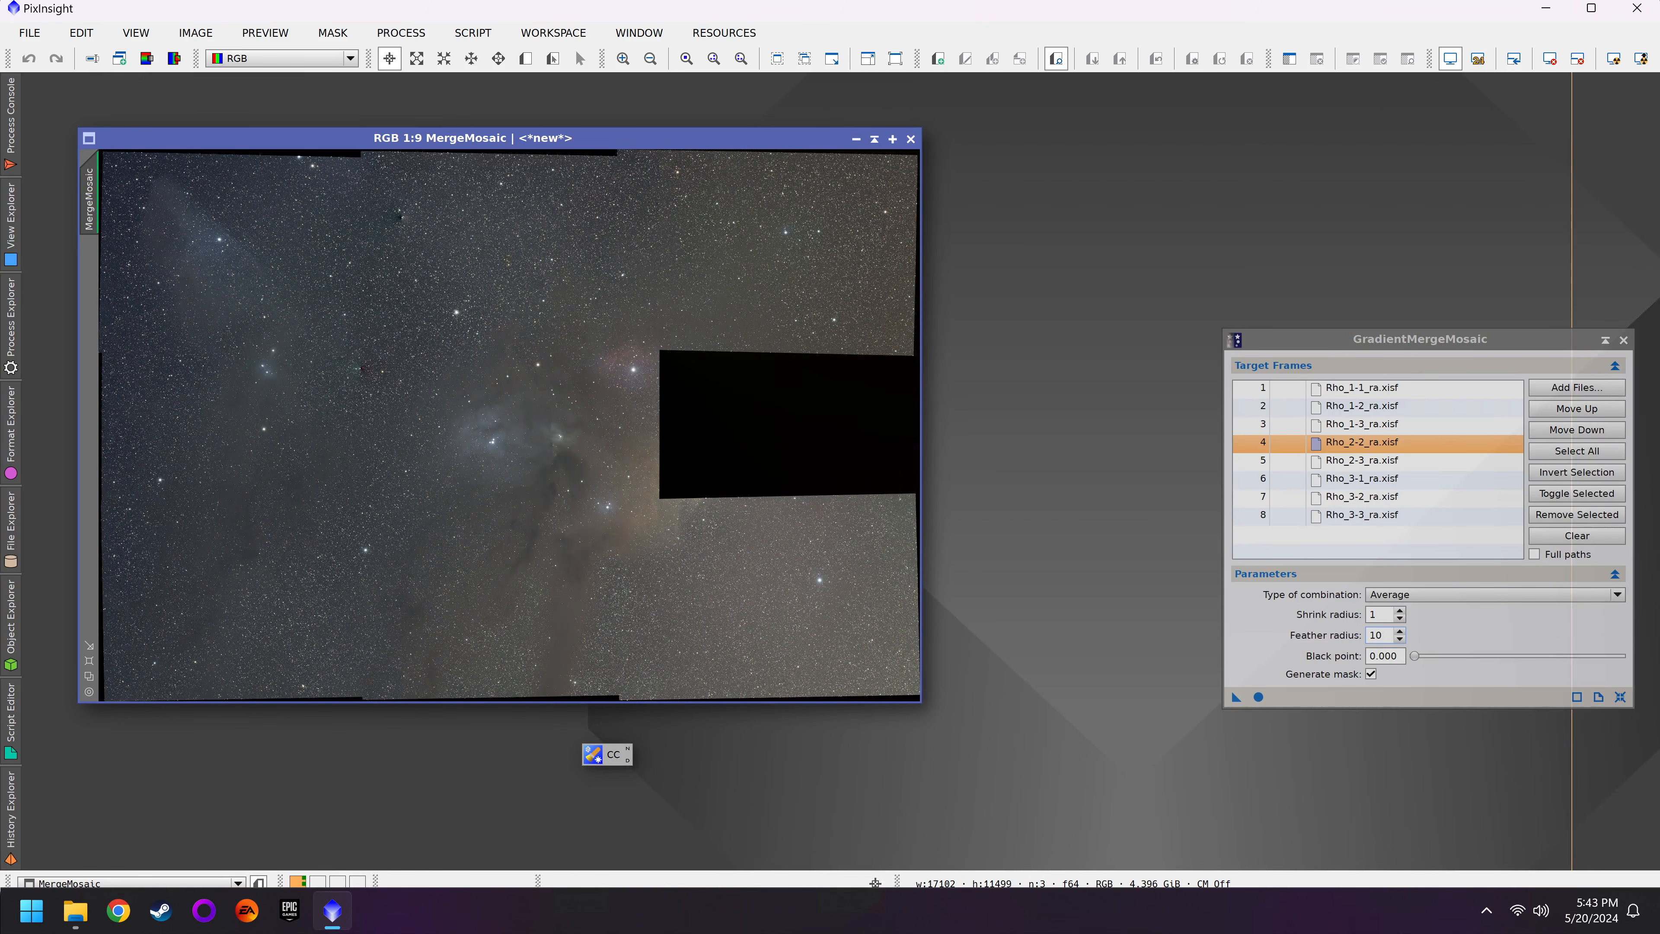
Step: Run StarXTerminator on the merged mosaic with star image generation turned off and close its dialog
click(4, 298)
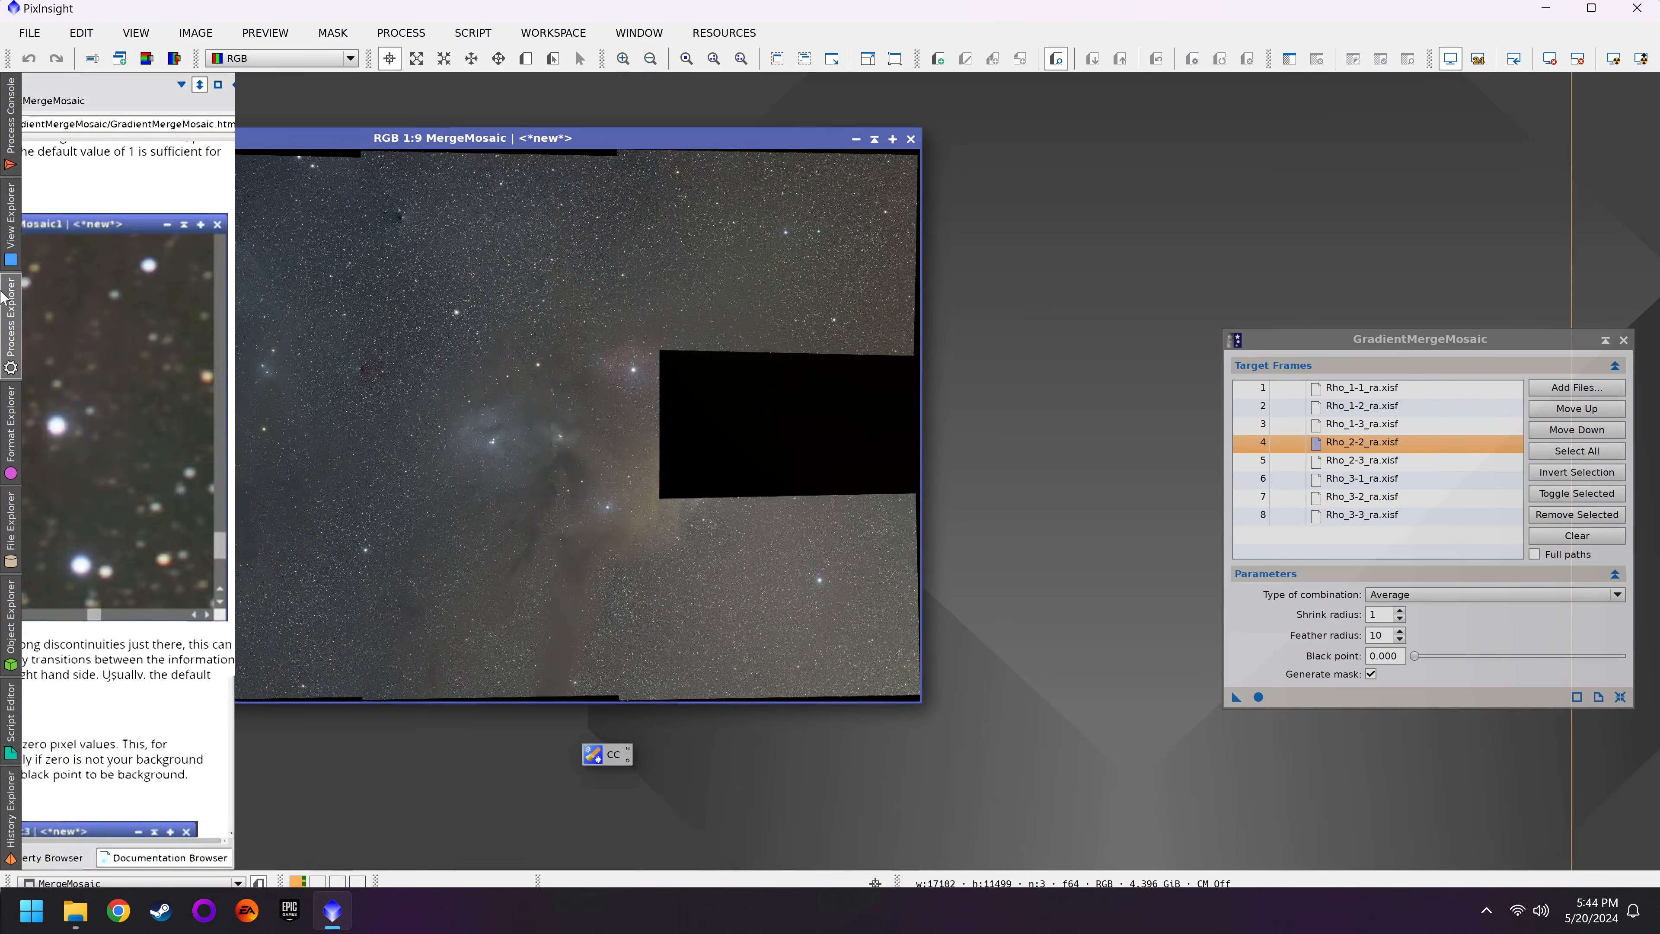
double_click(129, 514)
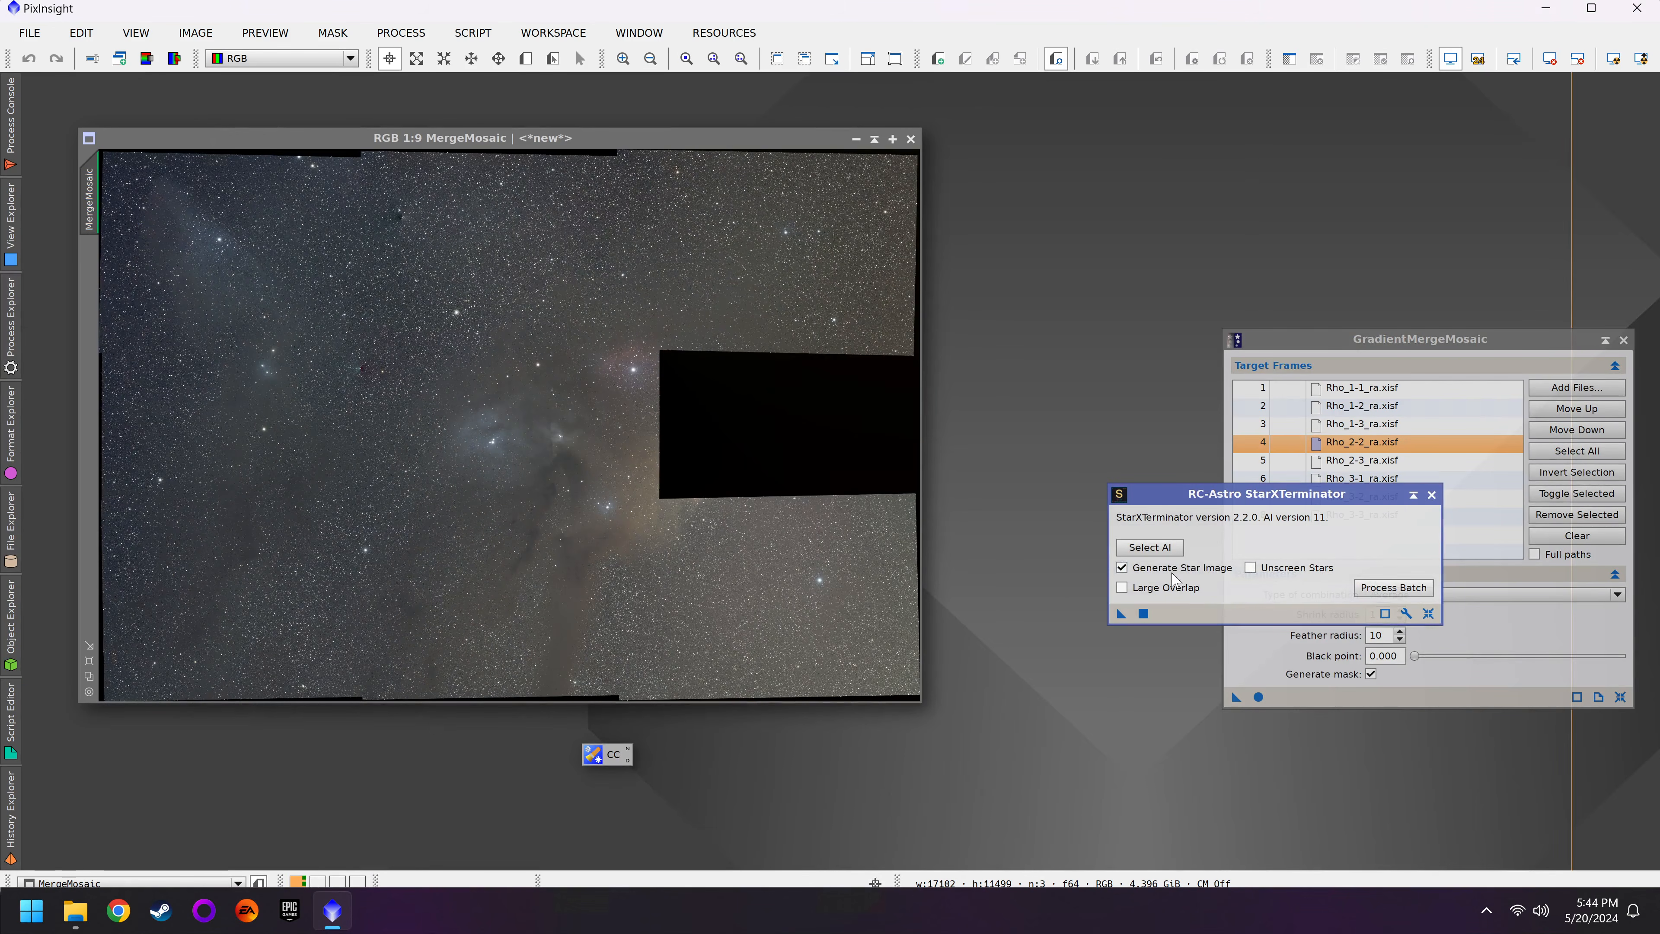
click(1121, 567)
click(1121, 614)
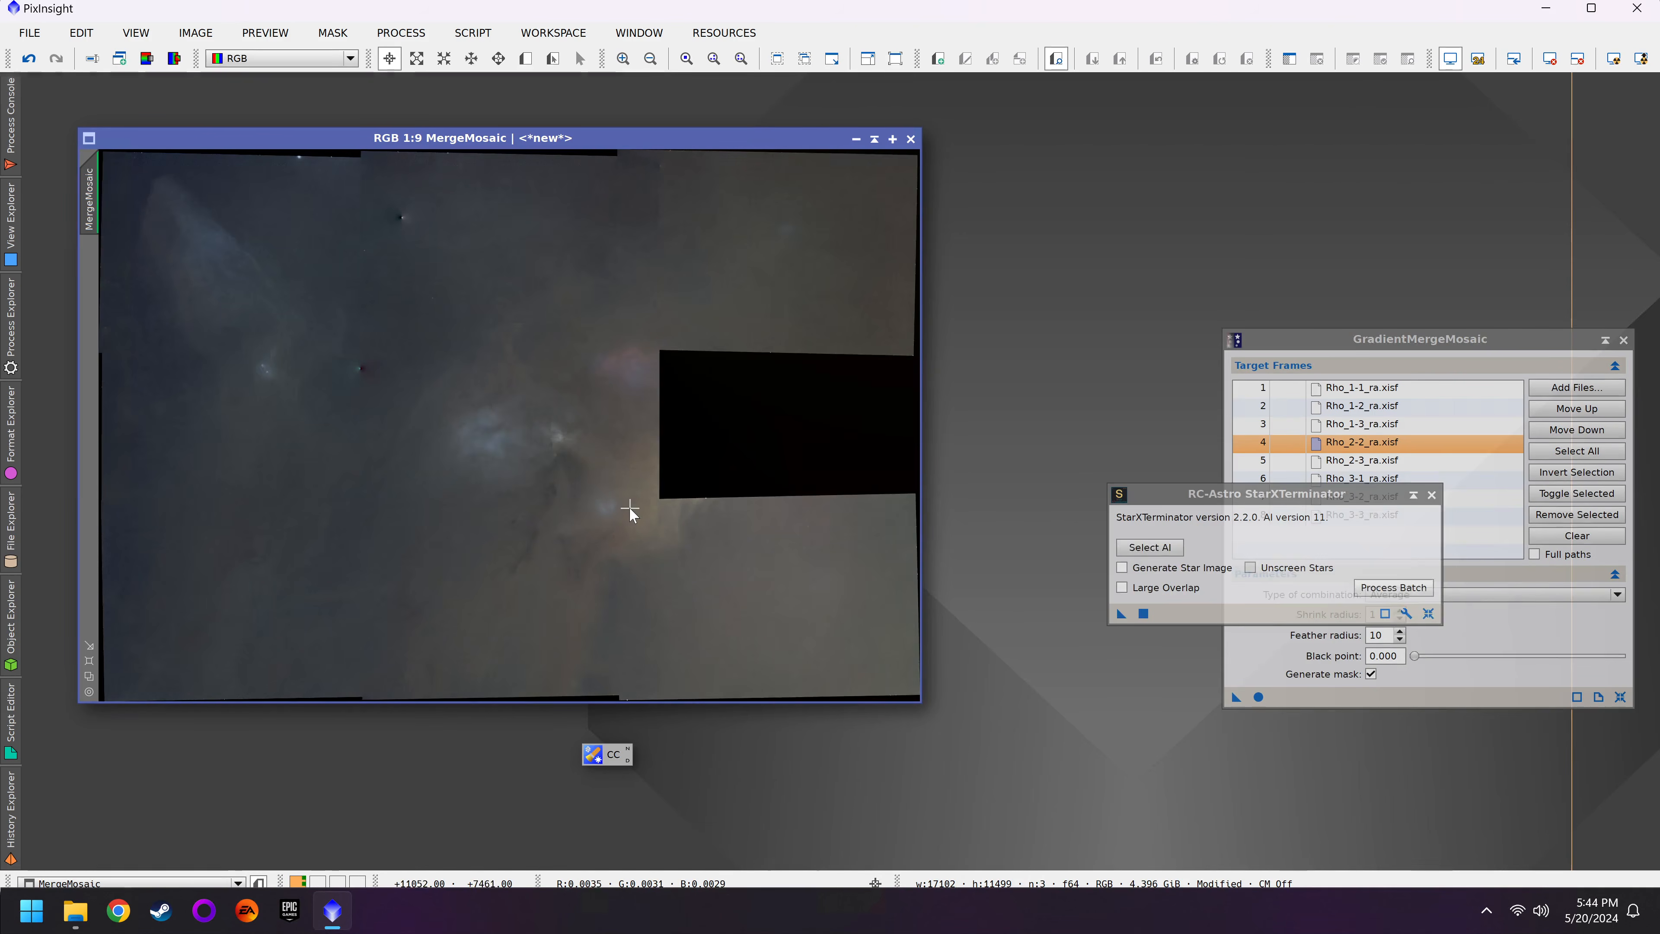
click(1431, 495)
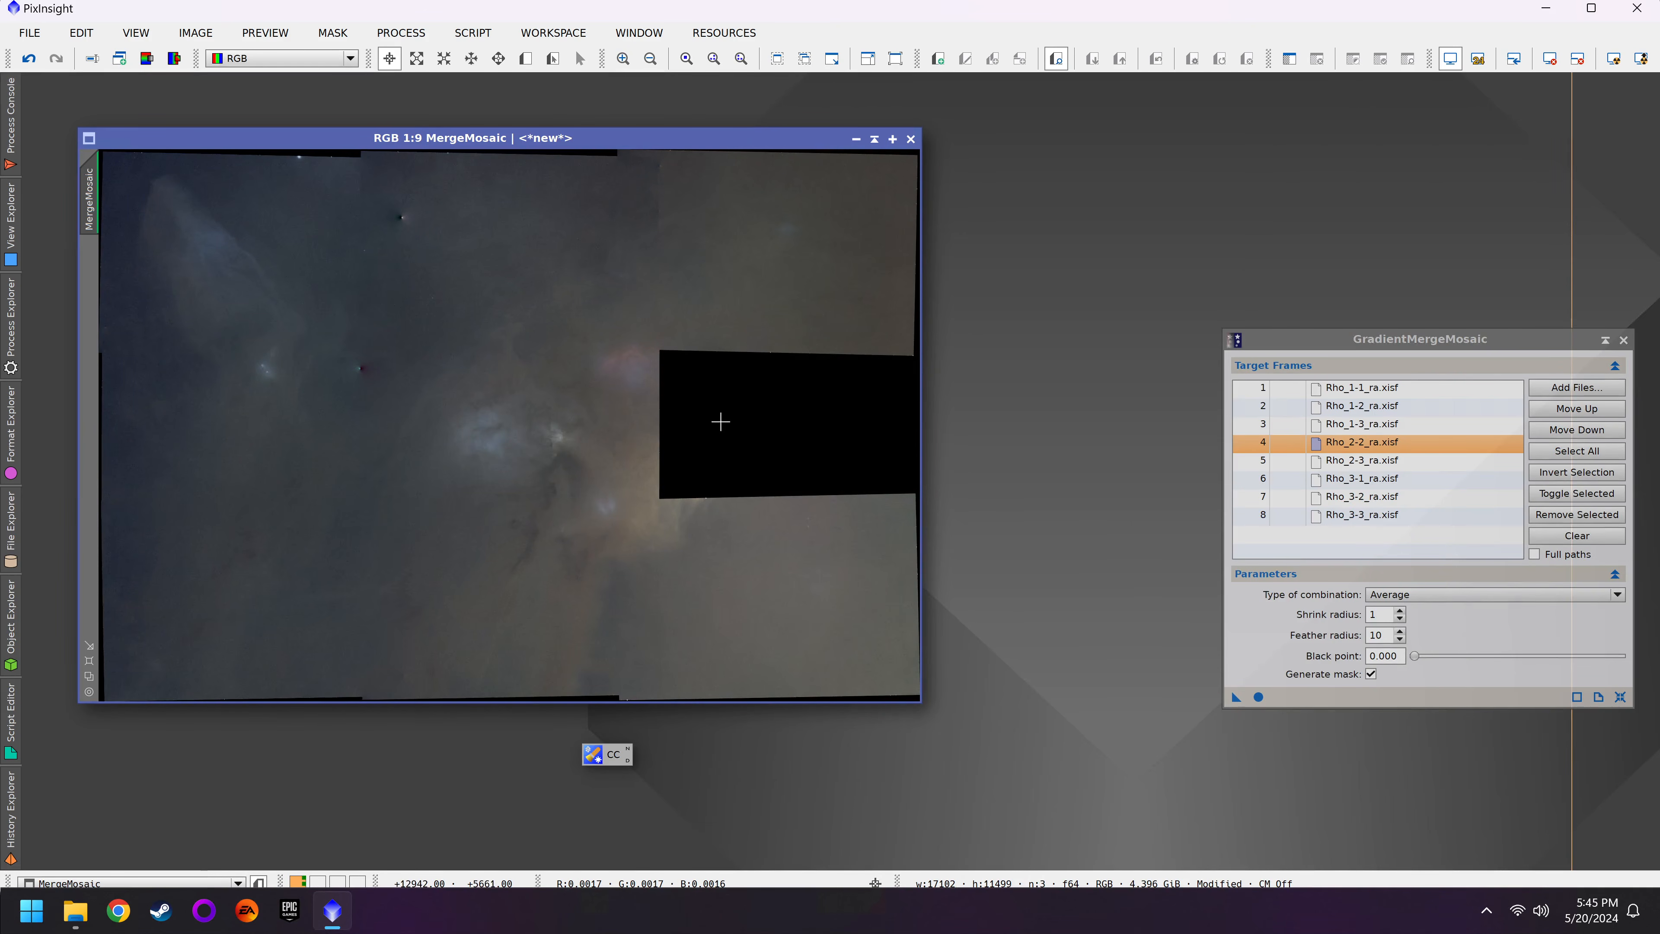
Step: Inspect the vertical panel seam above the missing panel in the starless mosaic for visible transitions
scroll(684, 157, up, 1)
scroll(685, 156, up, 5)
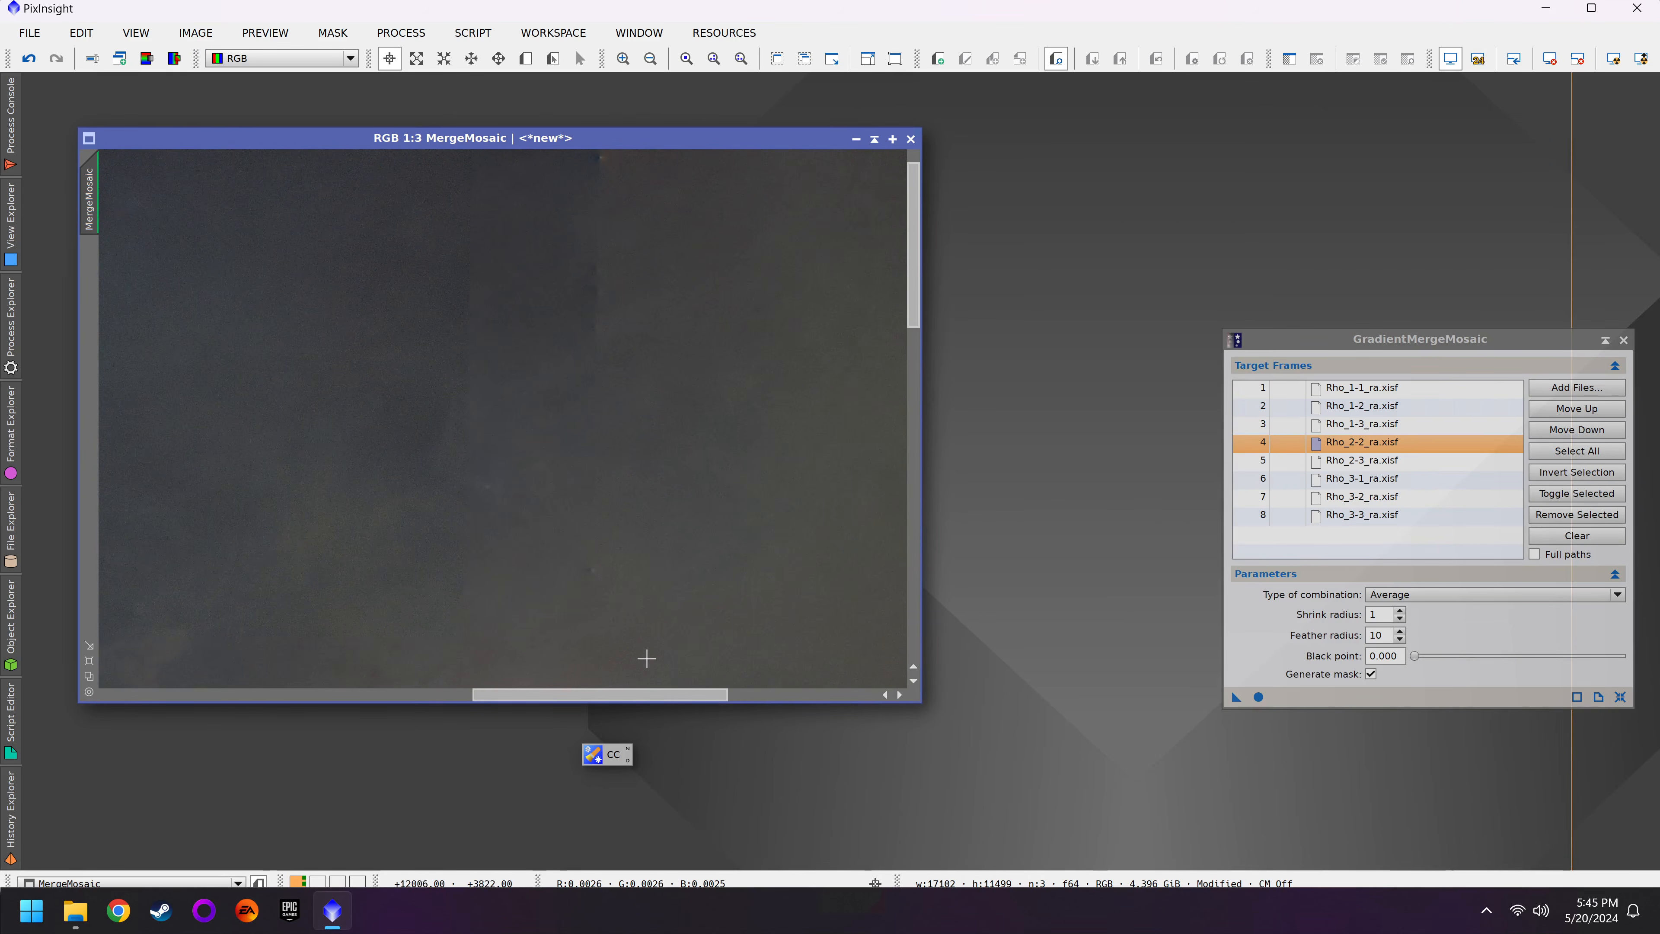
scroll(640, 480, down, 1)
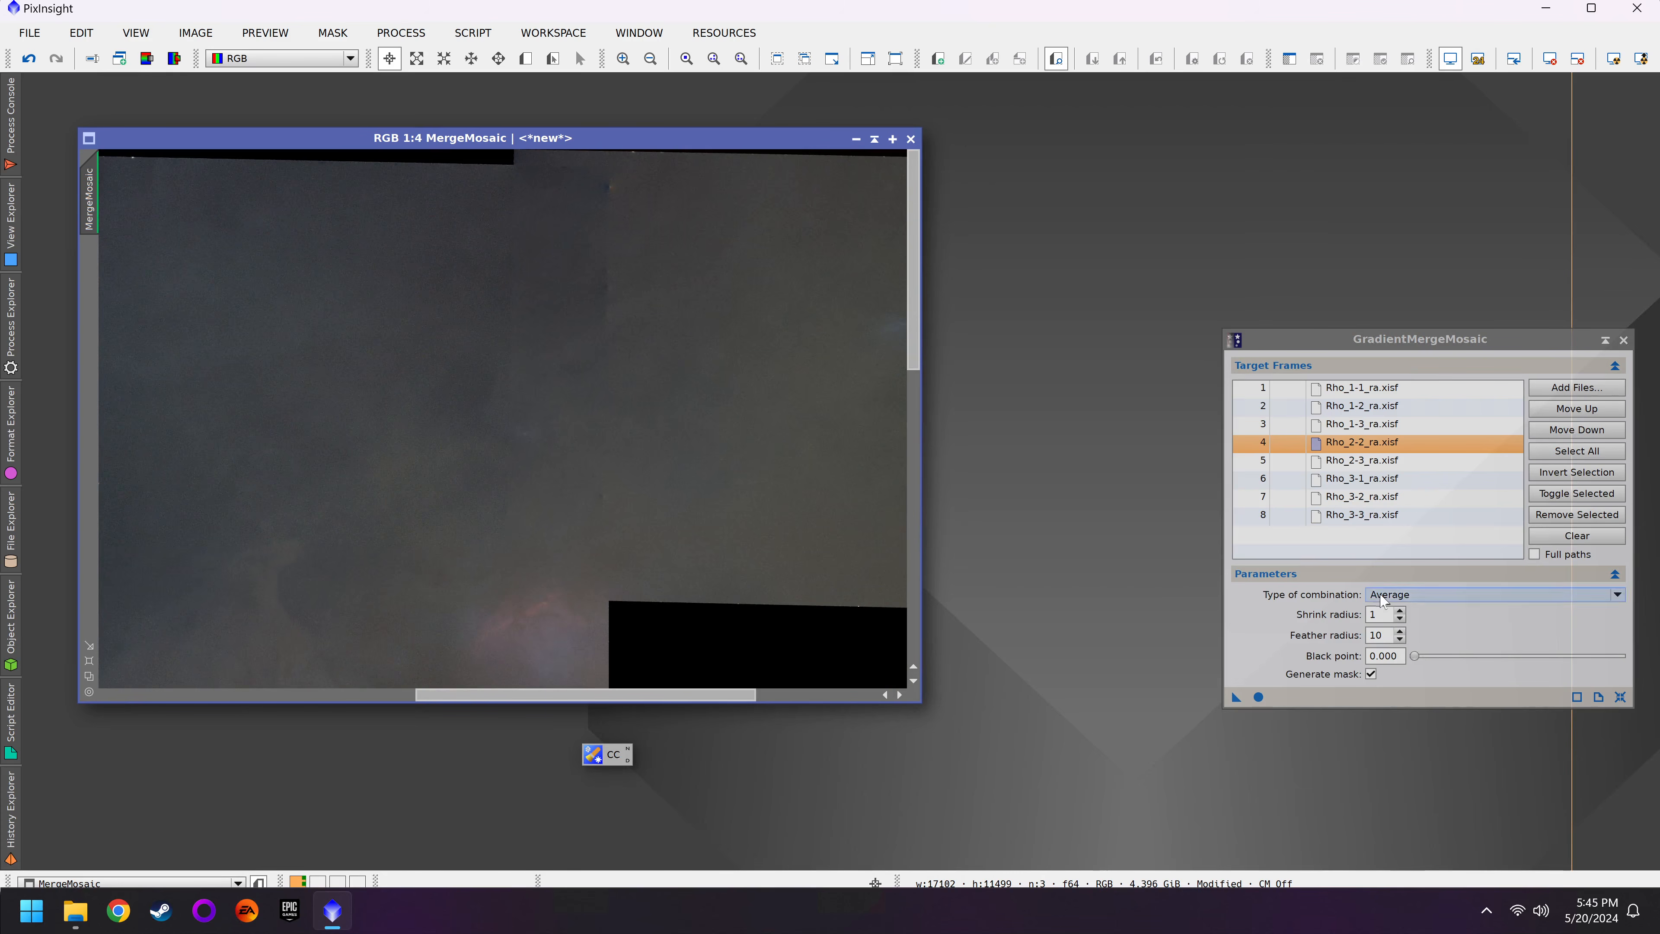
scroll(694, 479, down, 1)
scroll(694, 480, down, 4)
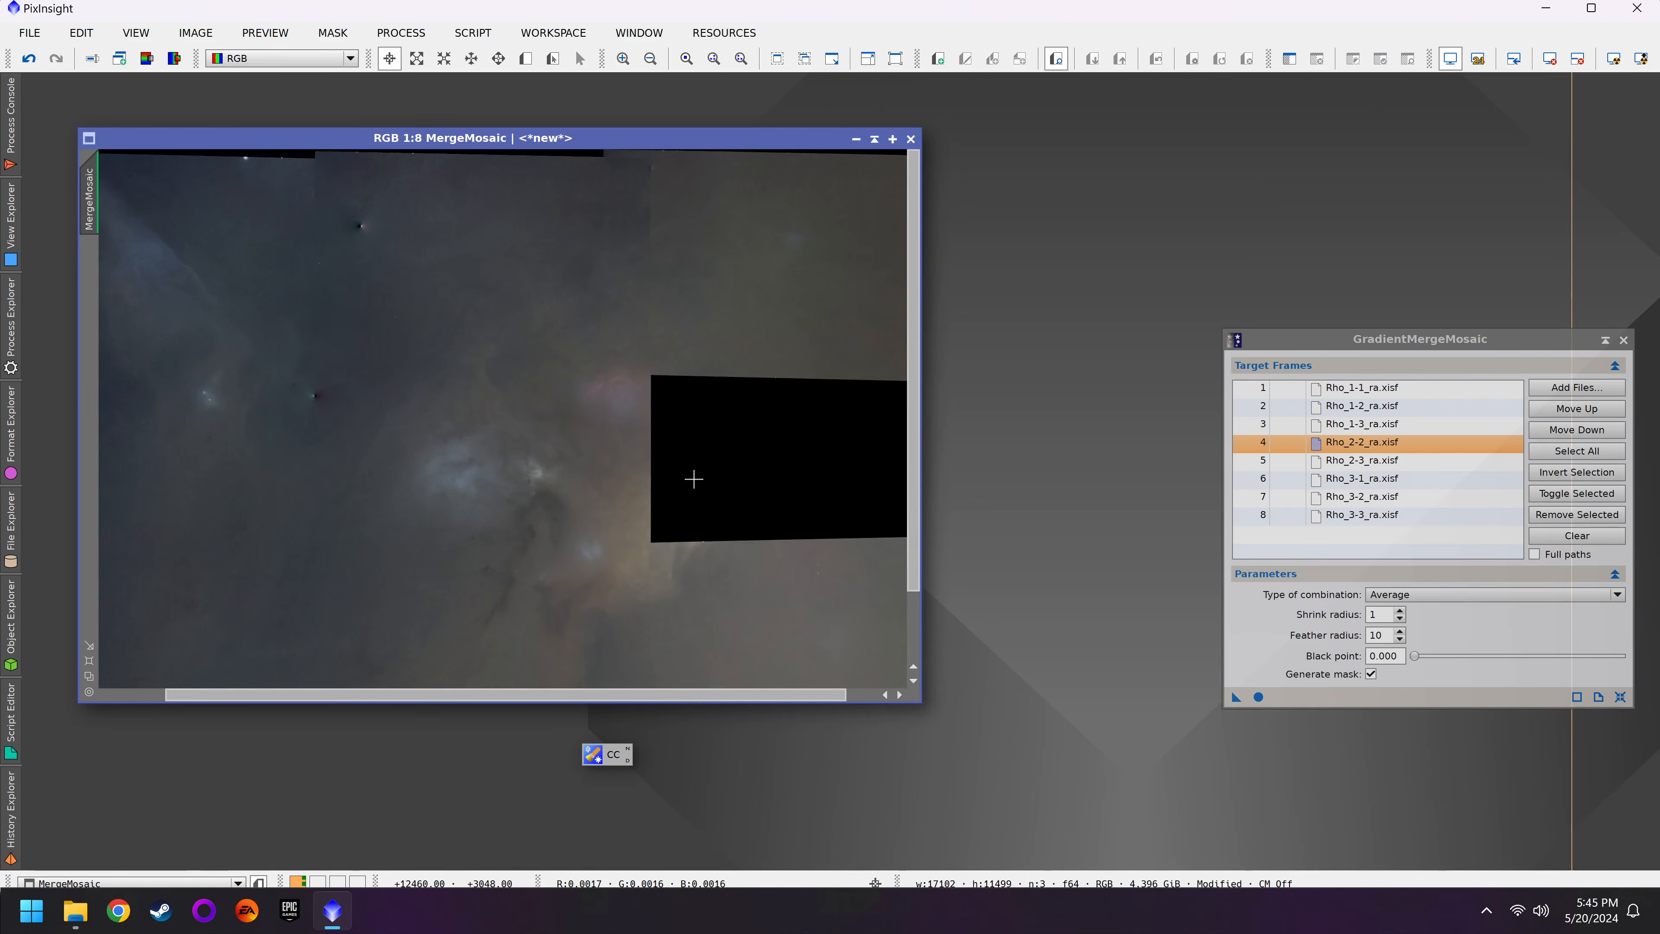
click(1461, 334)
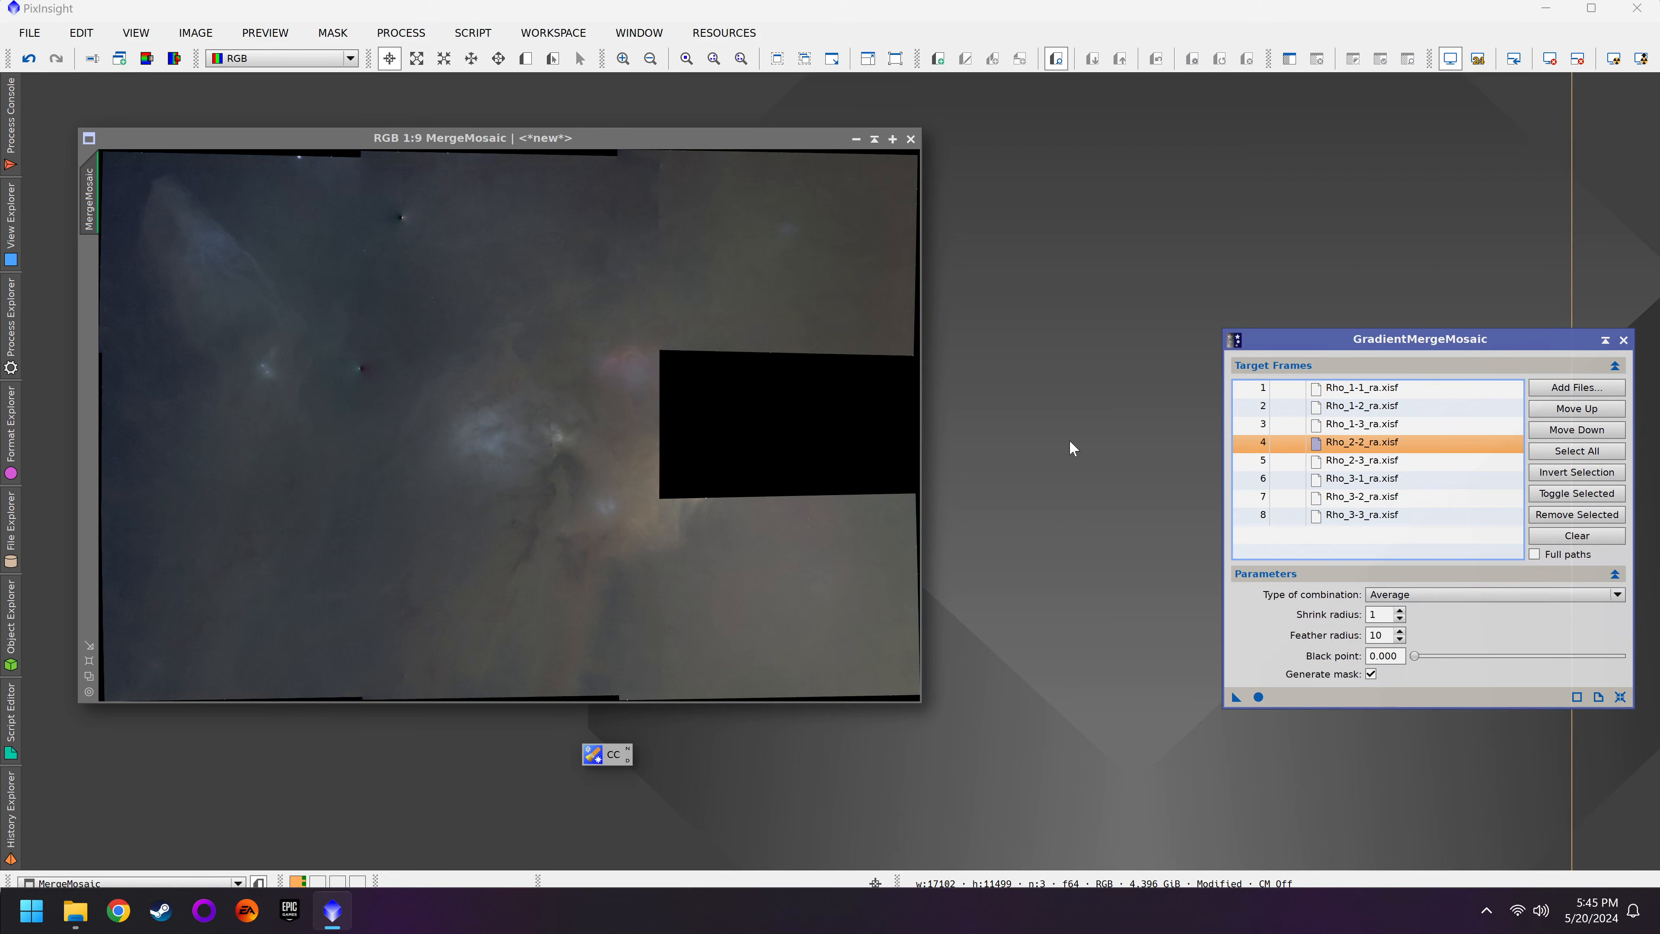
mouse_move(1456, 599)
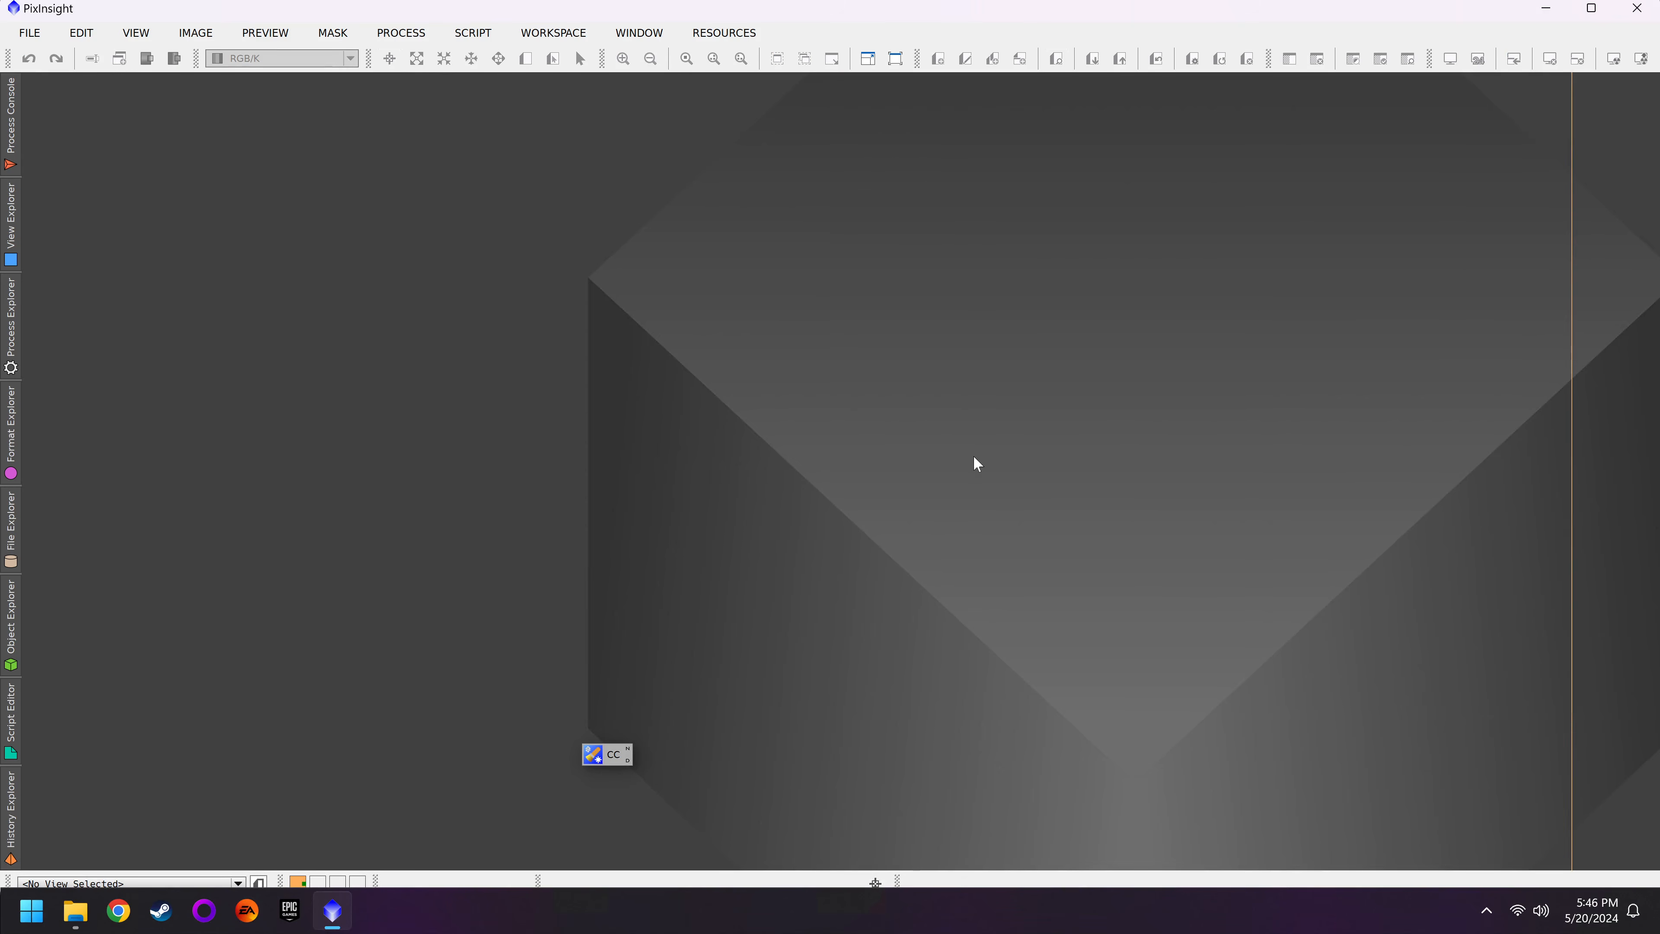
click(740, 34)
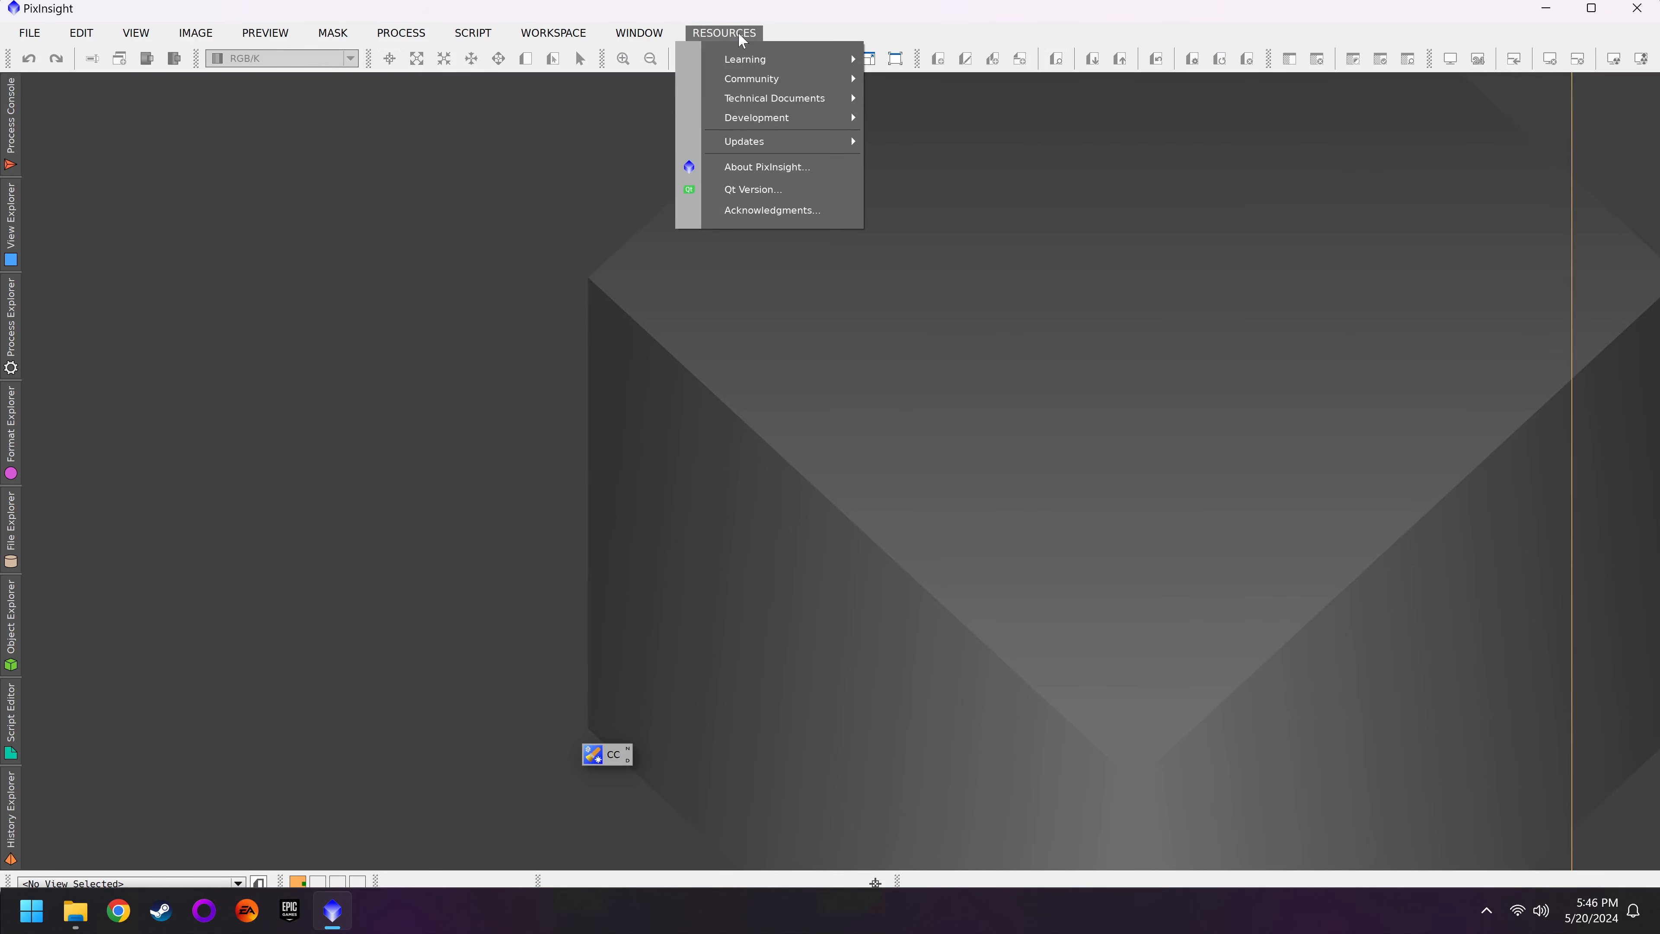
mouse_move(764, 141)
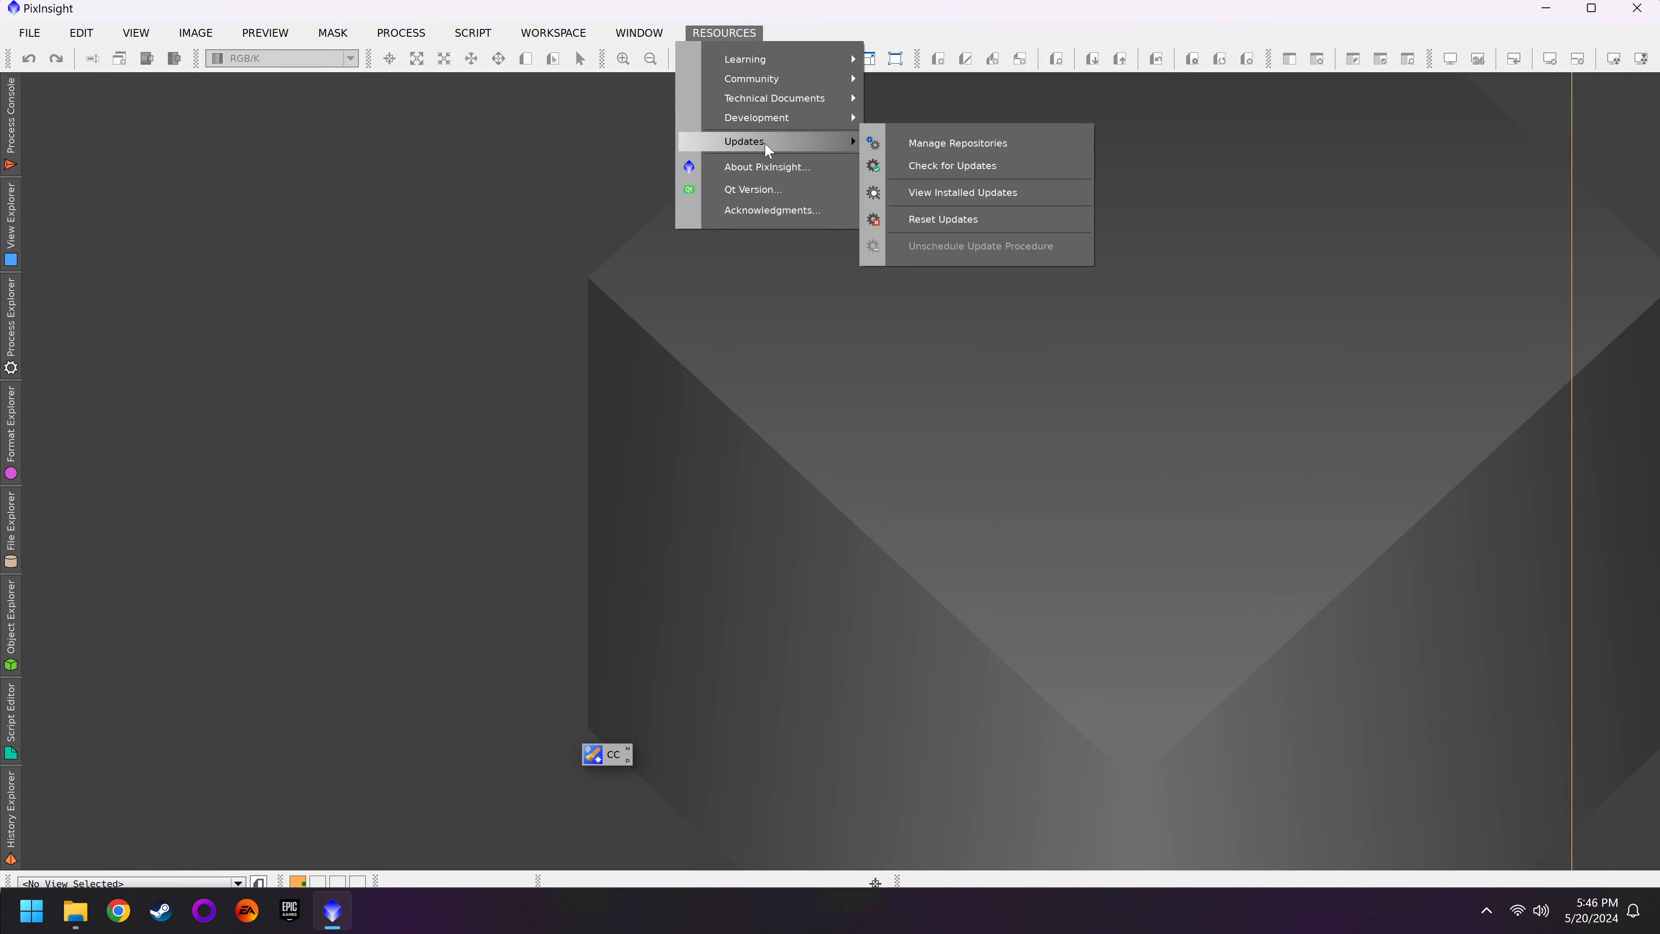
click(1022, 142)
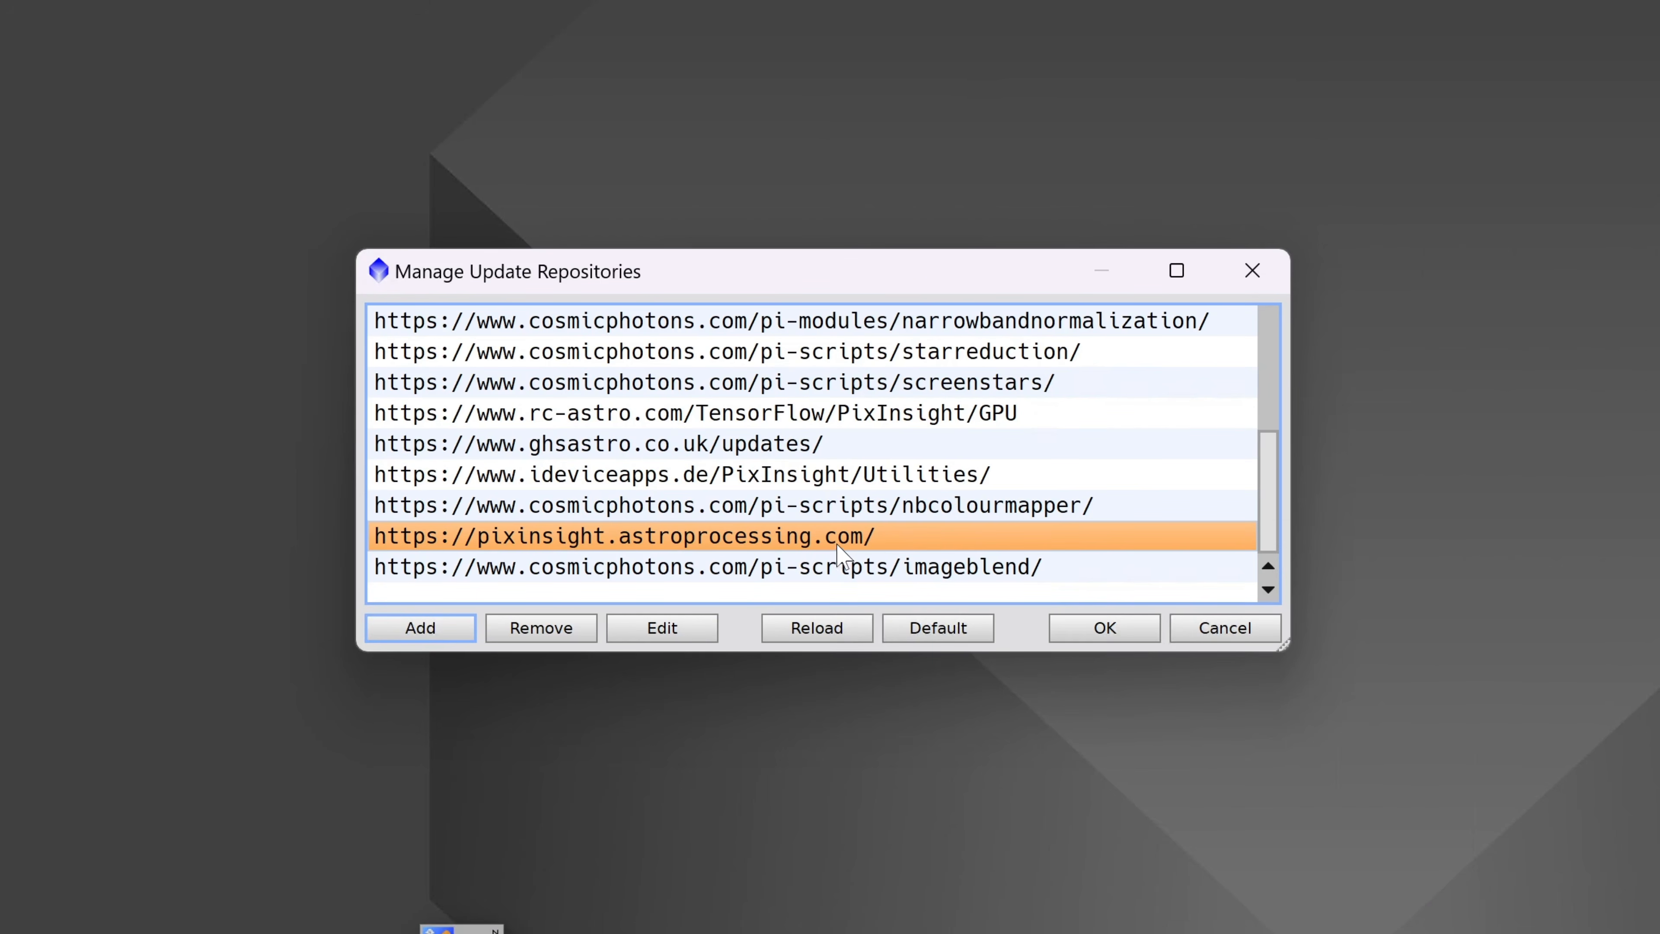
click(1105, 627)
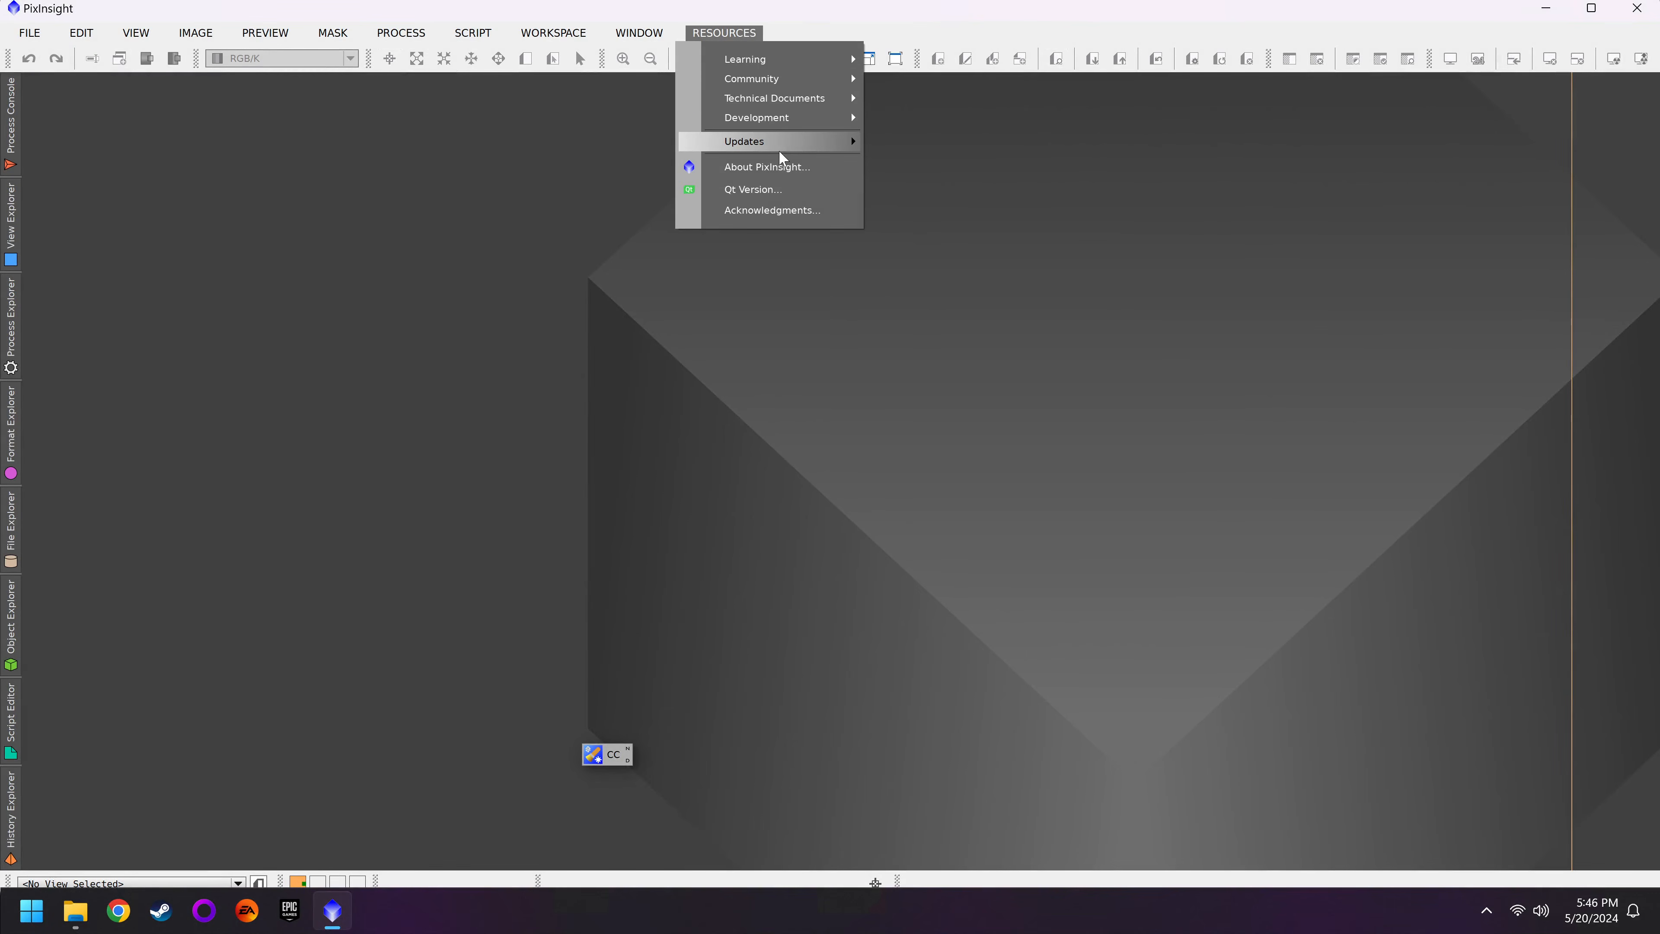
mouse_move(780, 141)
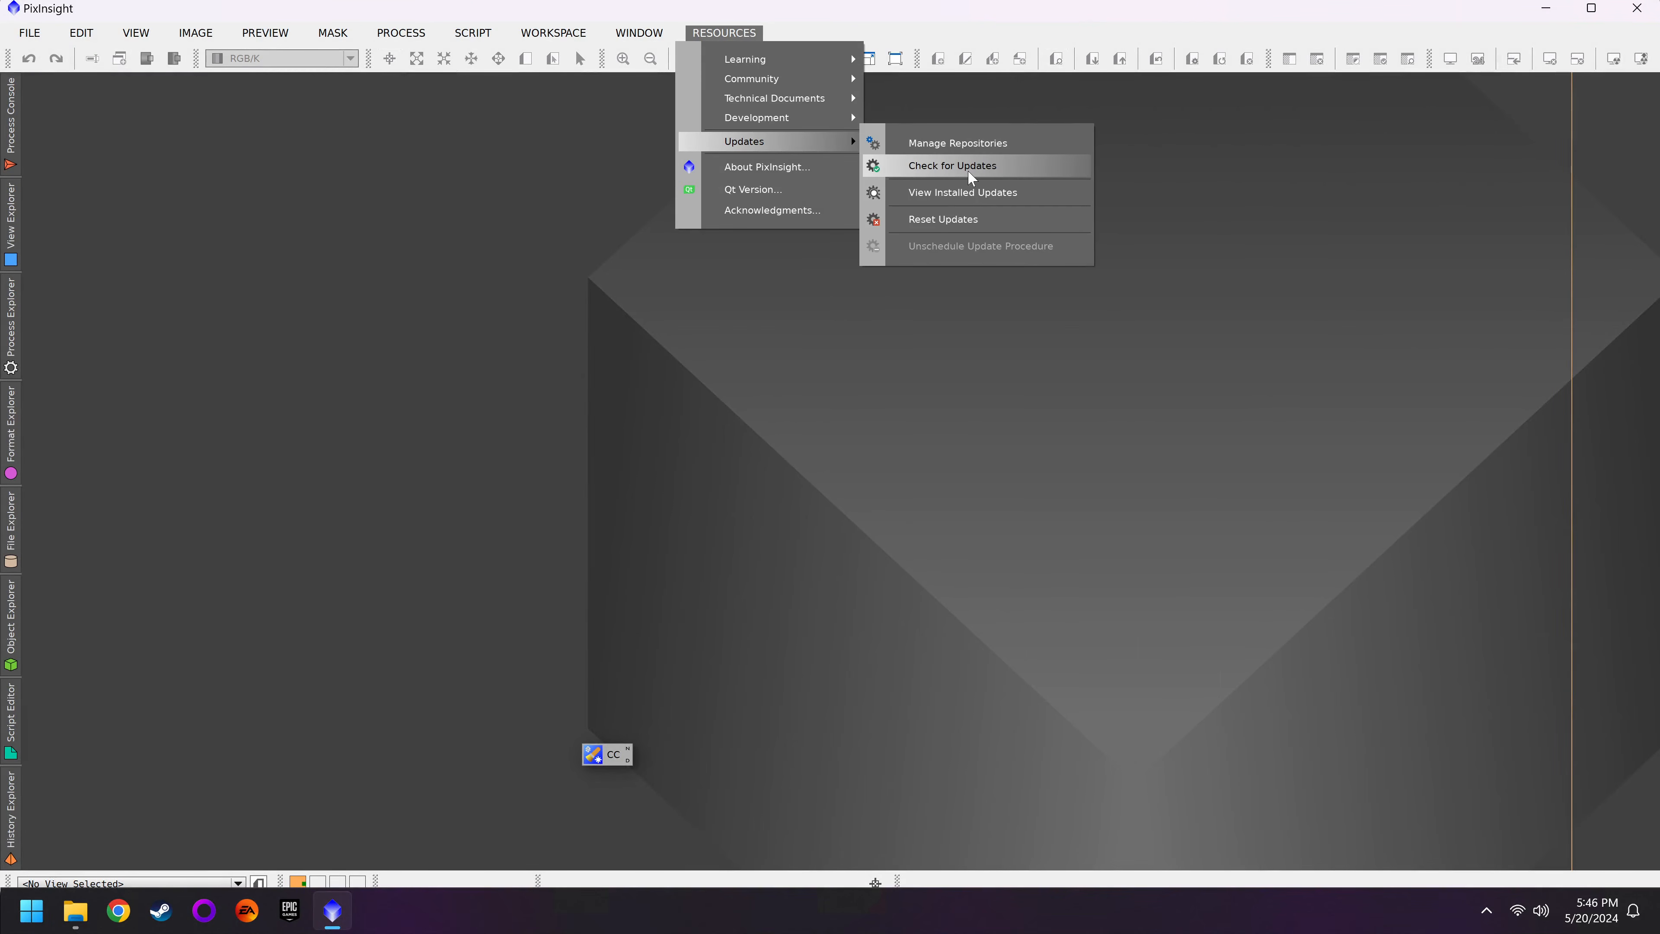
click(1169, 209)
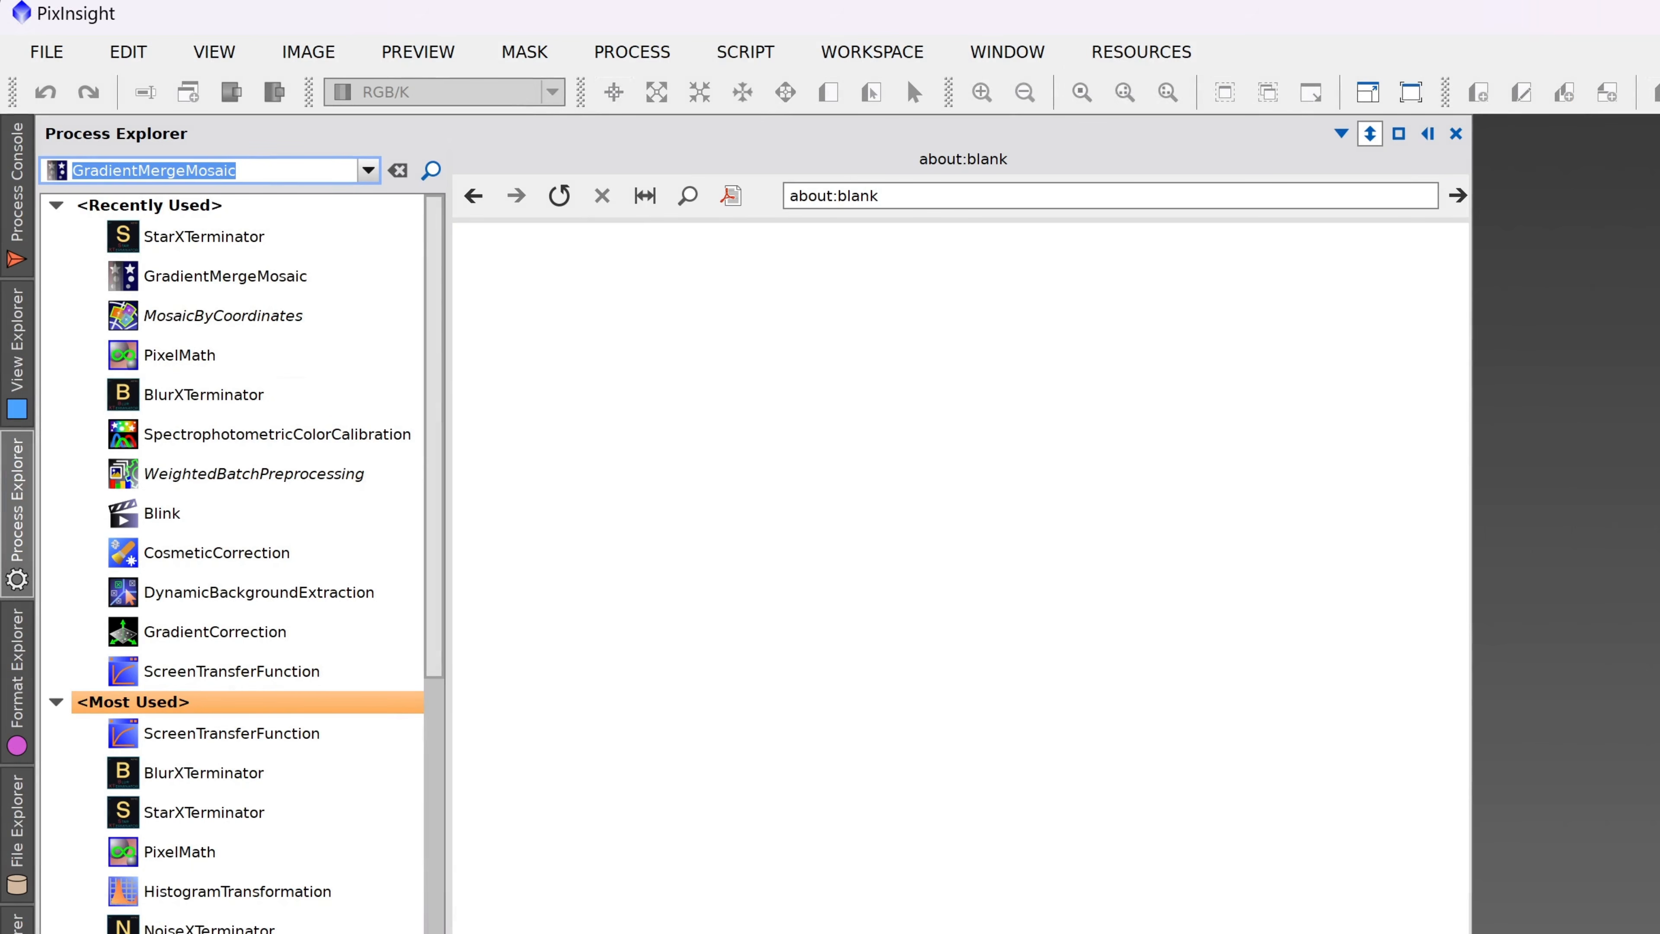
Step: Find the PhotometricMosaic script by searching for "photo" and launch it
text(photo)
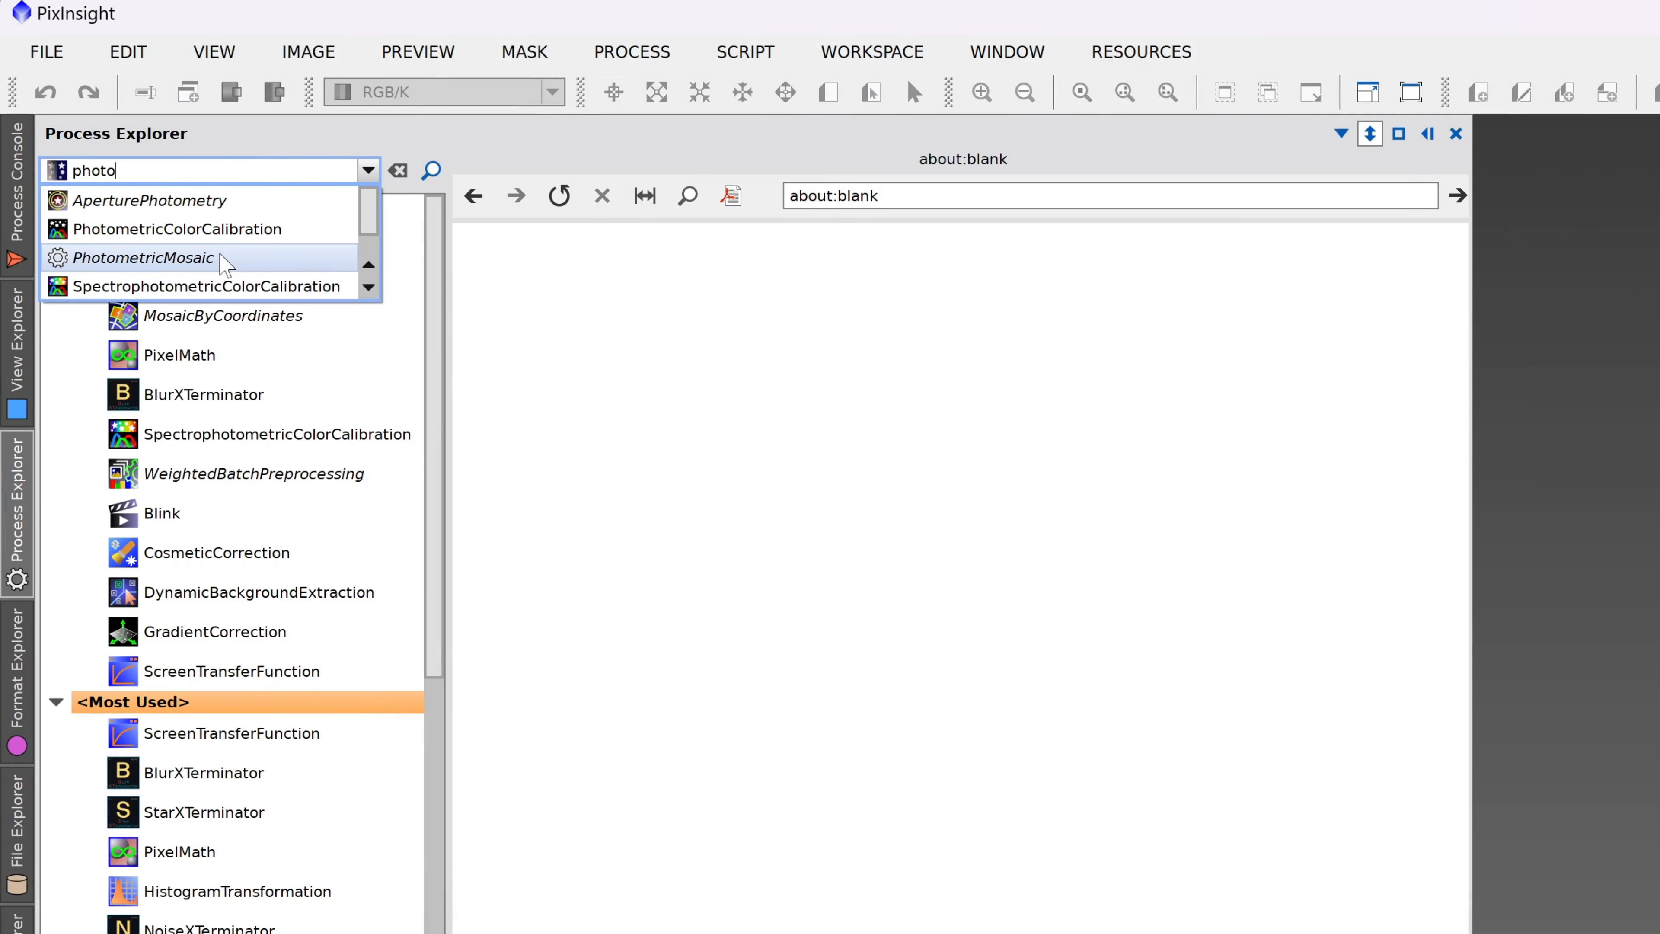
click(222, 259)
scroll(962, 801, down, 12)
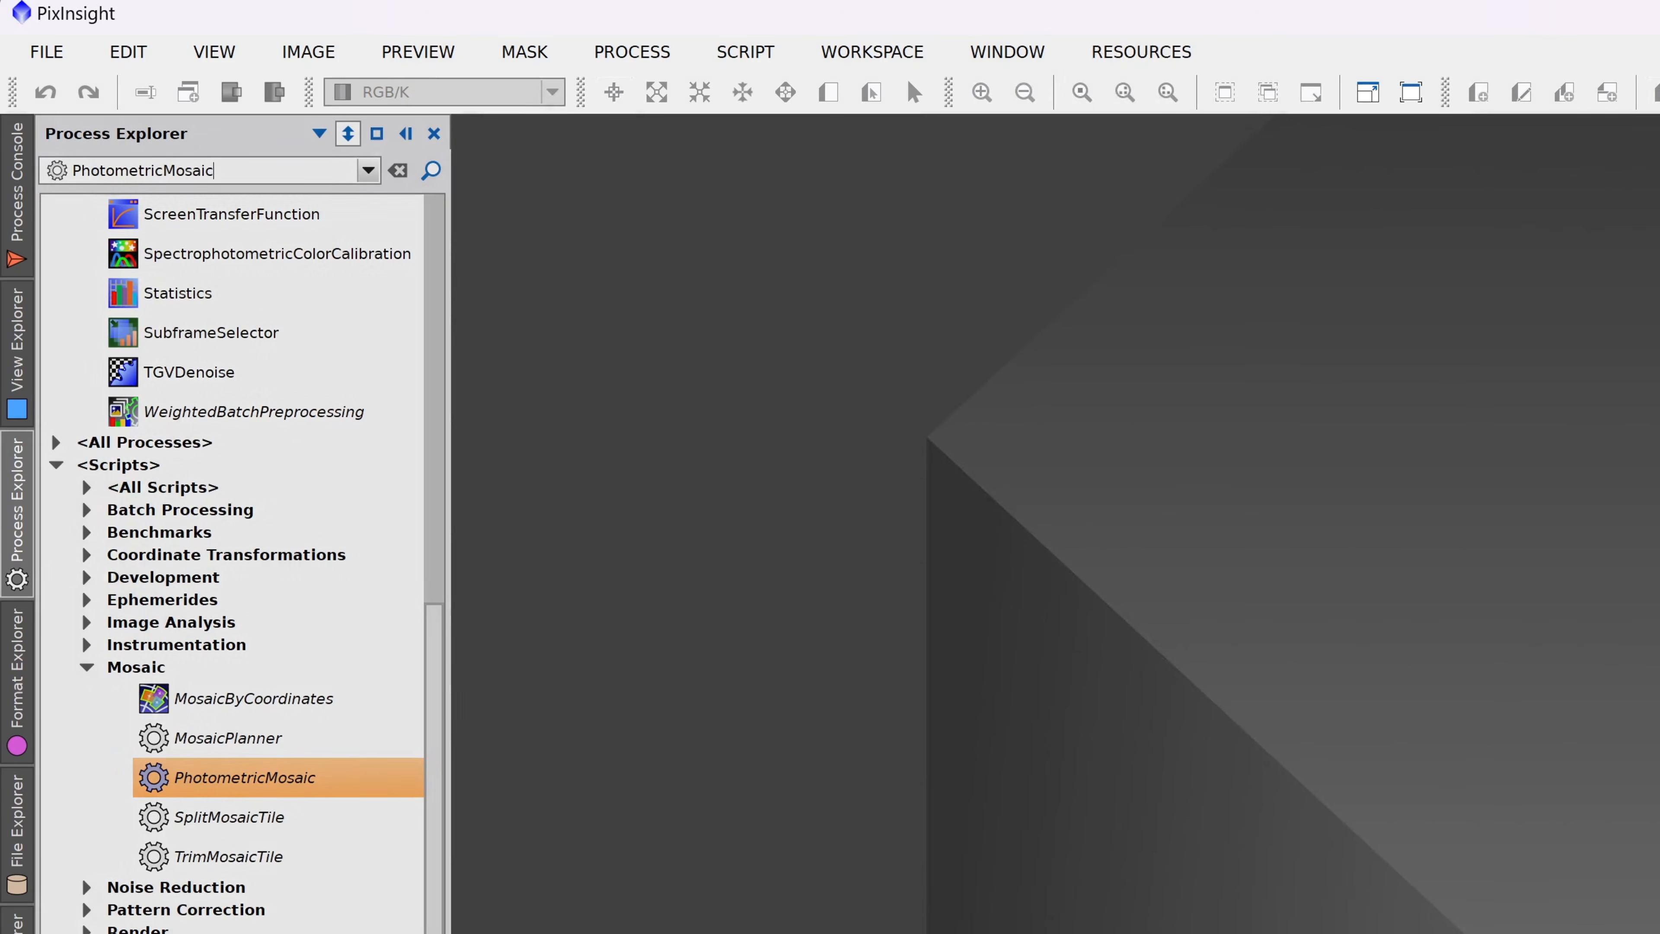
double_click(319, 784)
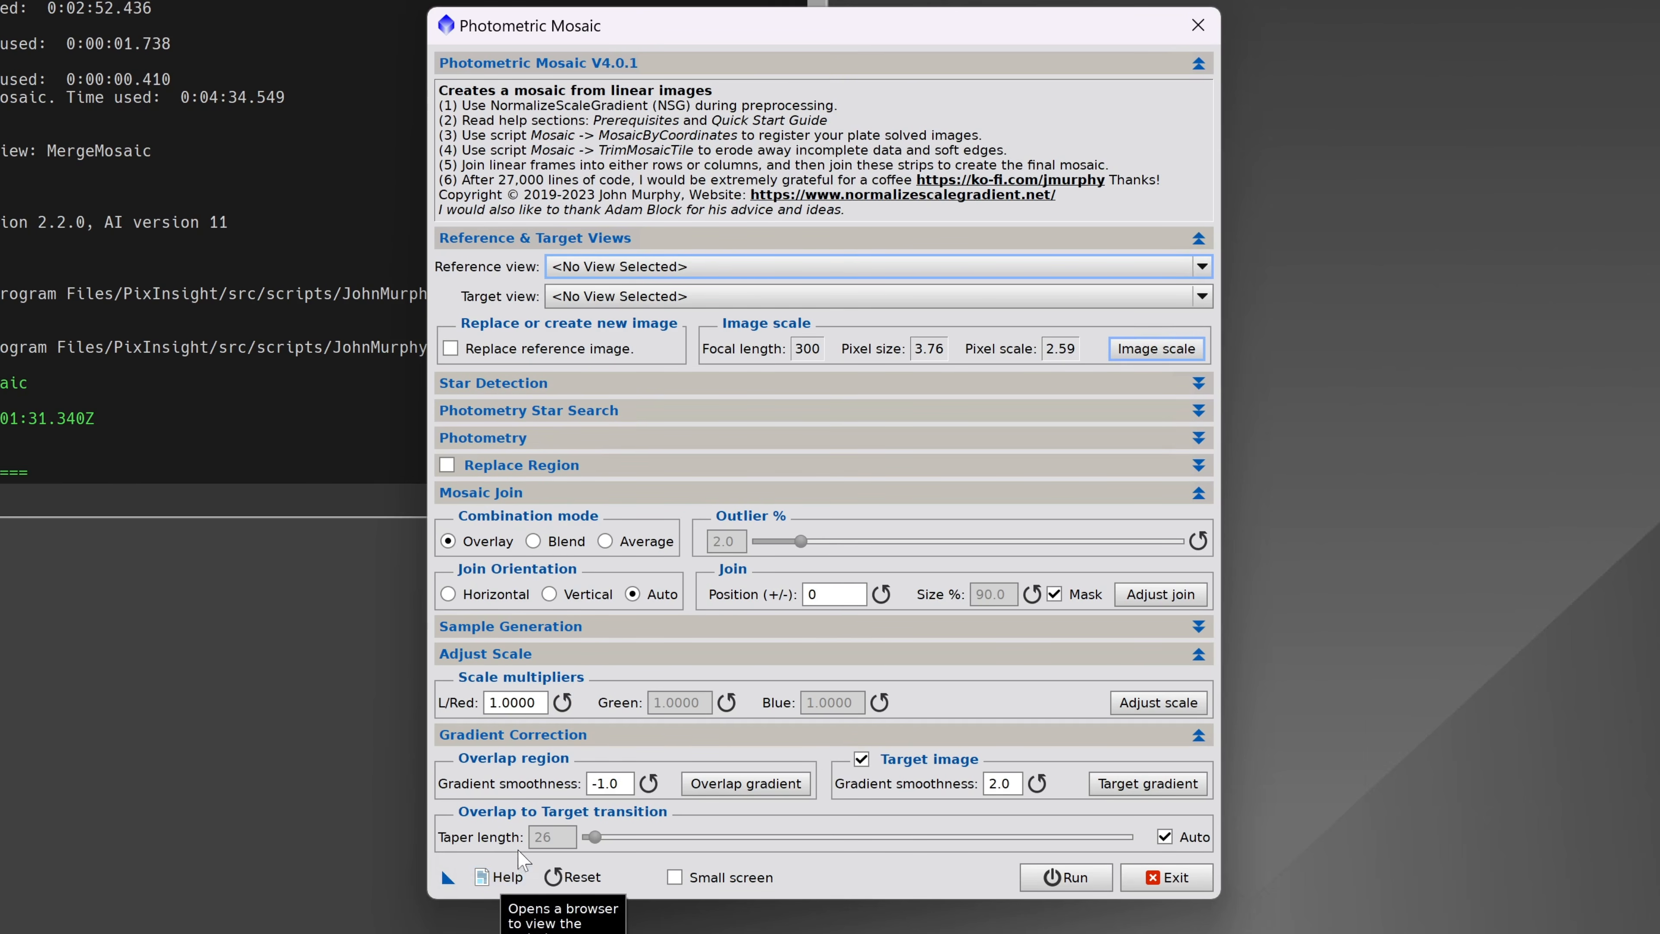
Step: Examine the Introduction in the PhotometricMosaic help documentation and close it
click(502, 878)
scroll(732, 618, down, 15)
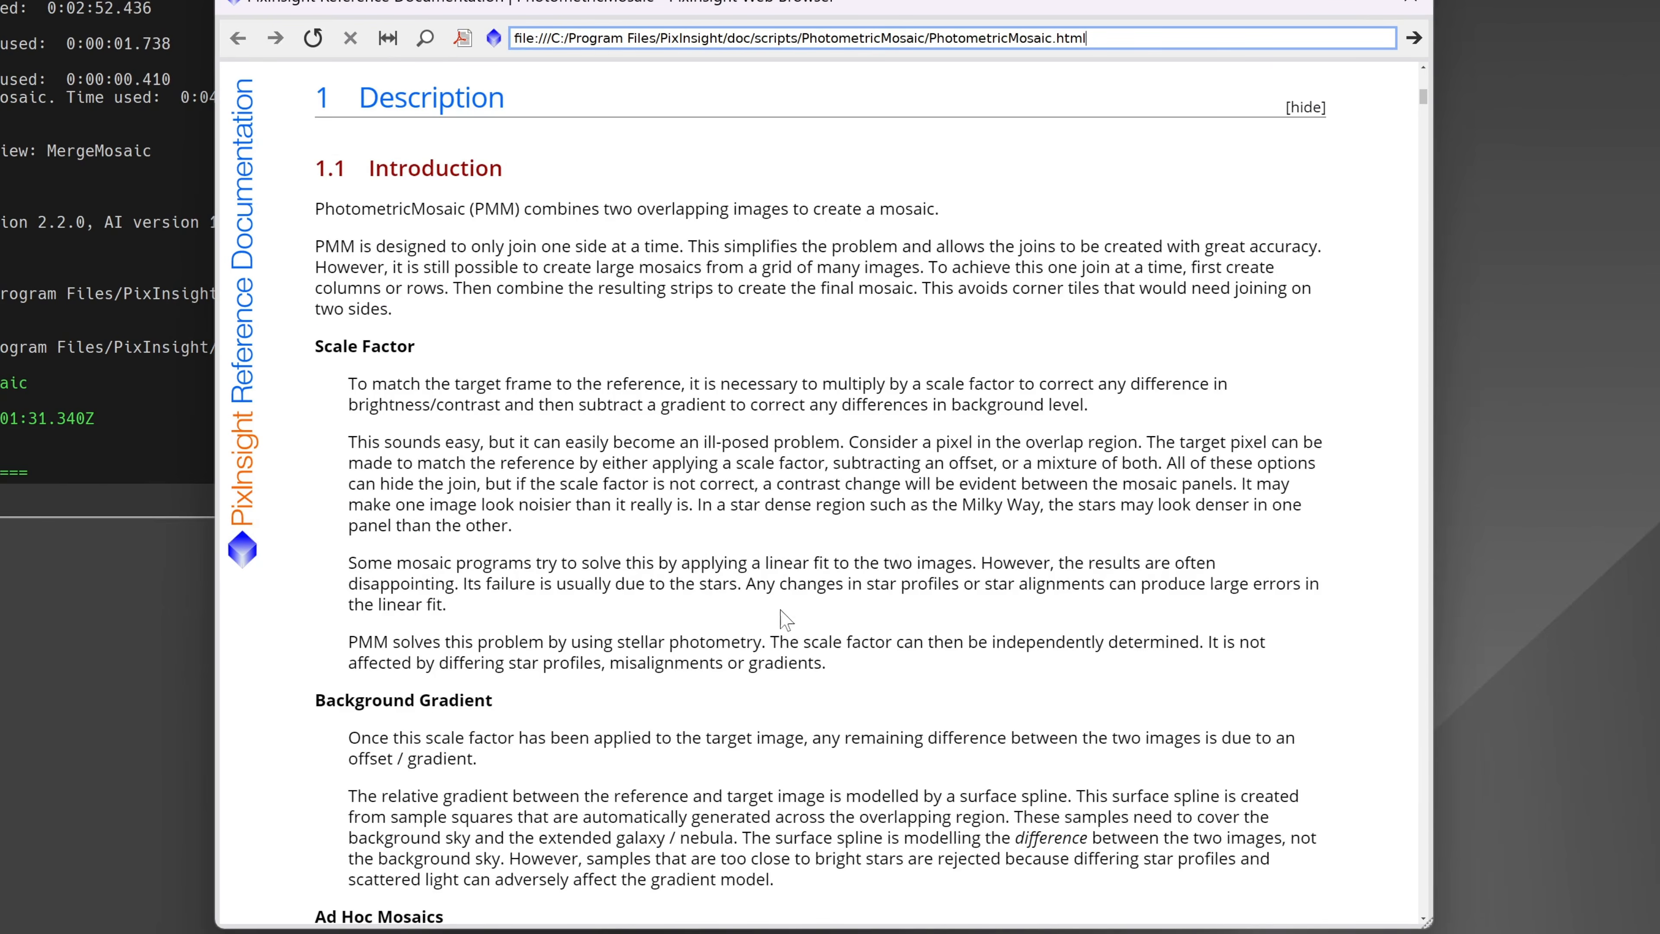
click(1410, 3)
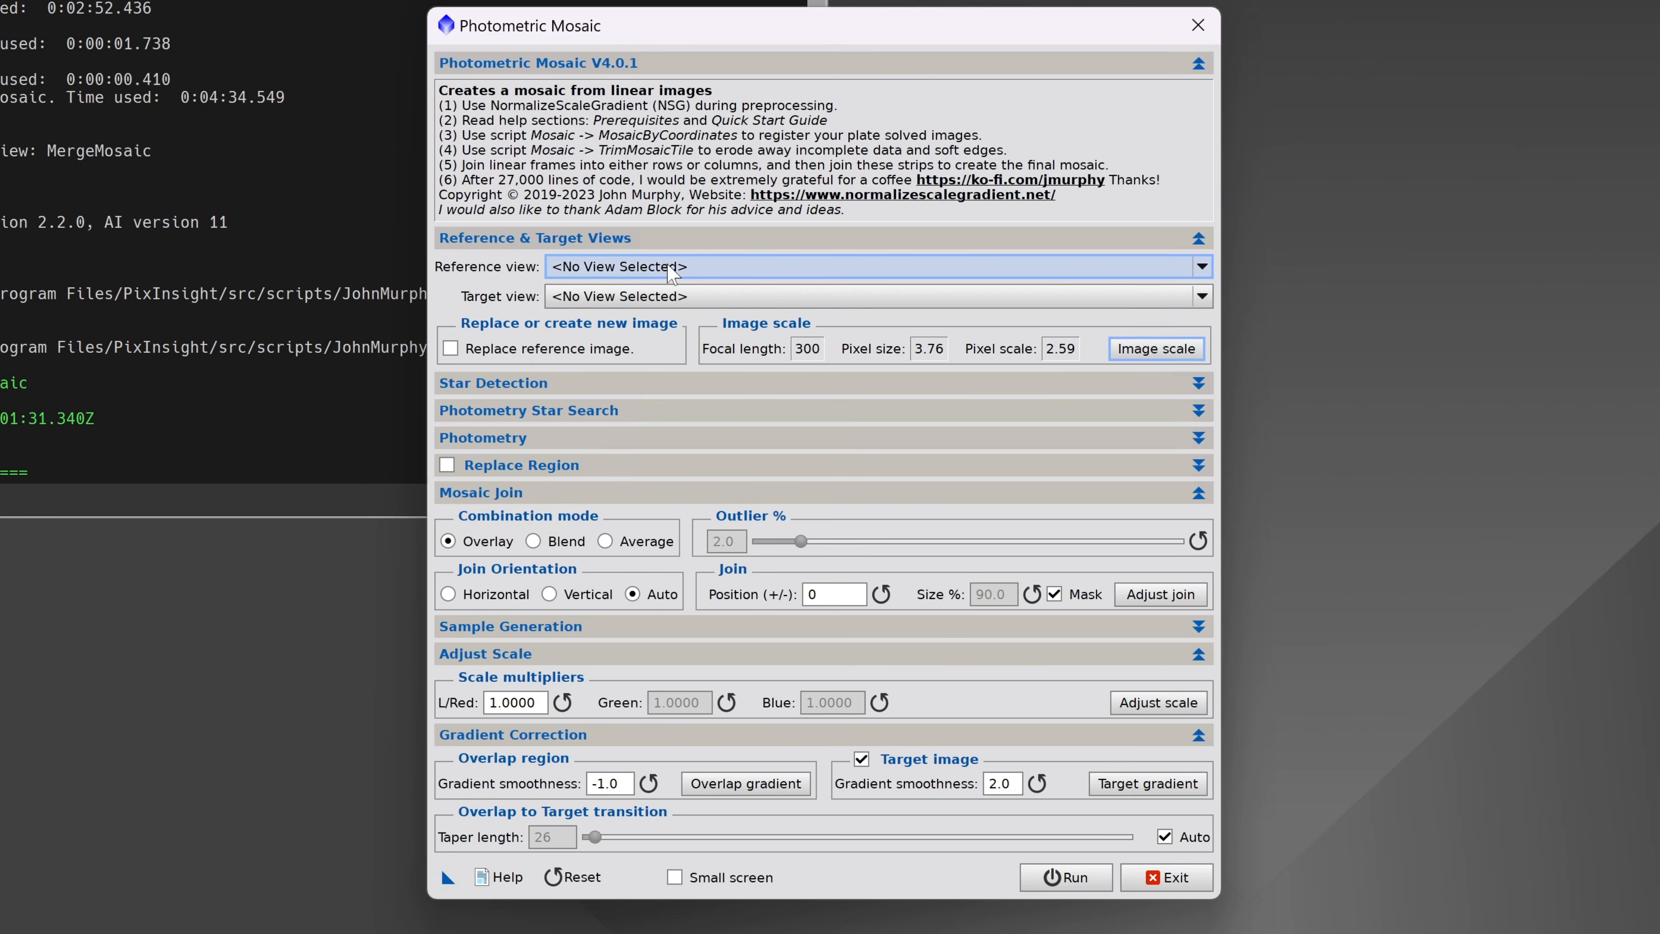
Step: Check which reference views are available in Photometric Mosaic and exit the script
click(672, 273)
click(672, 272)
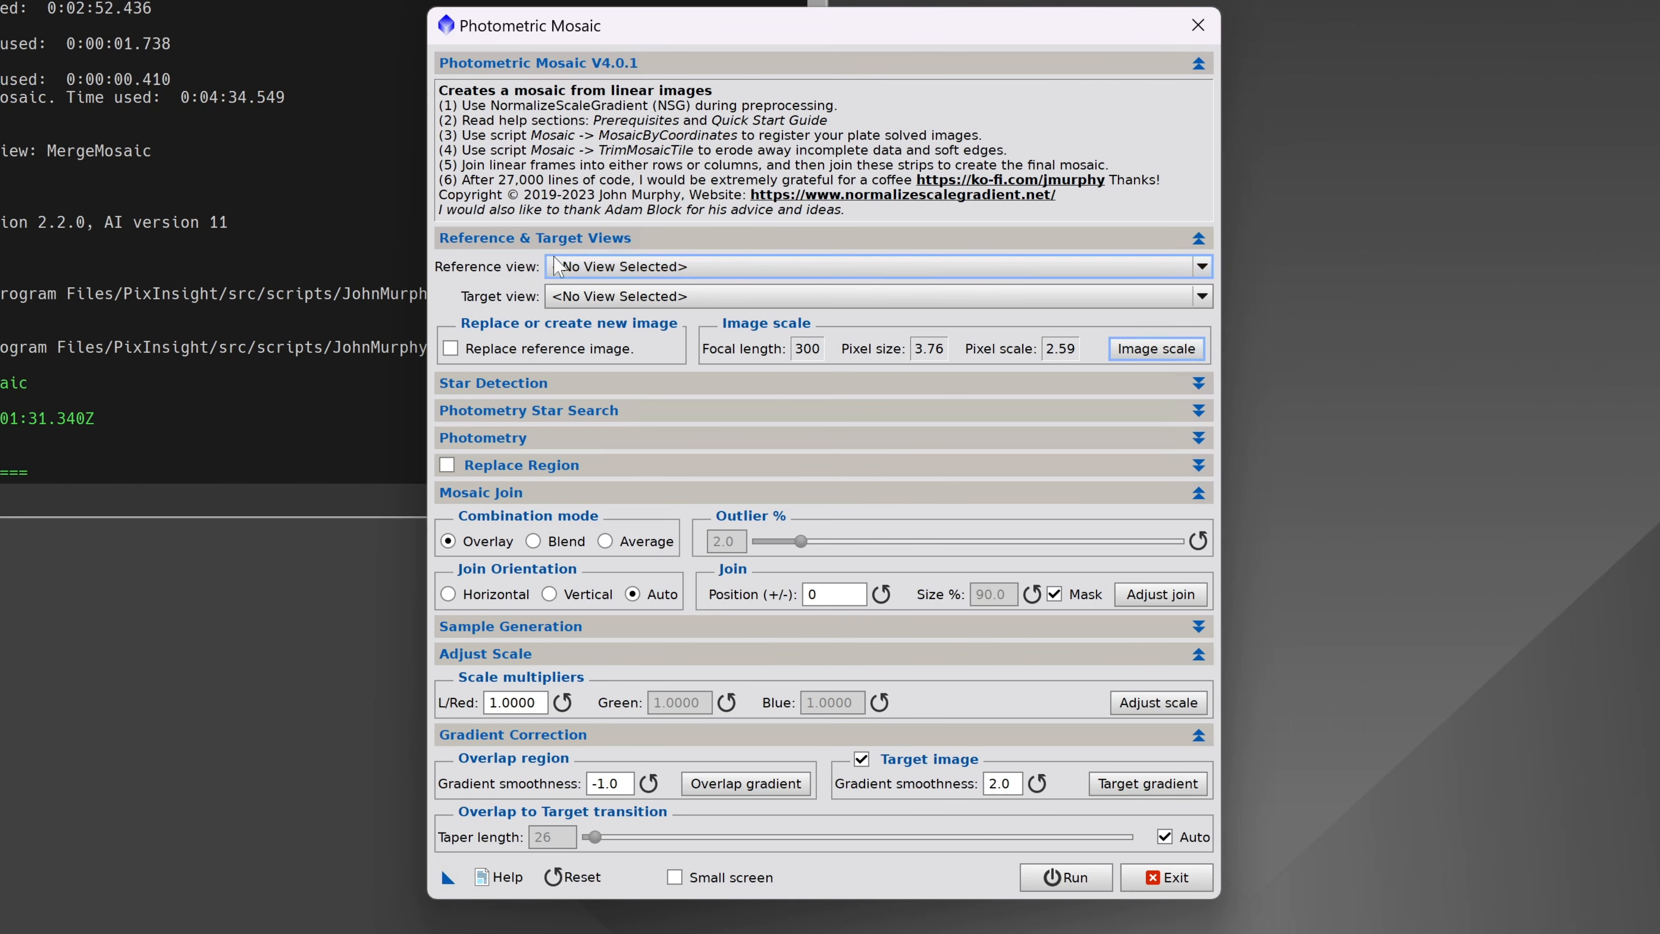
click(1174, 880)
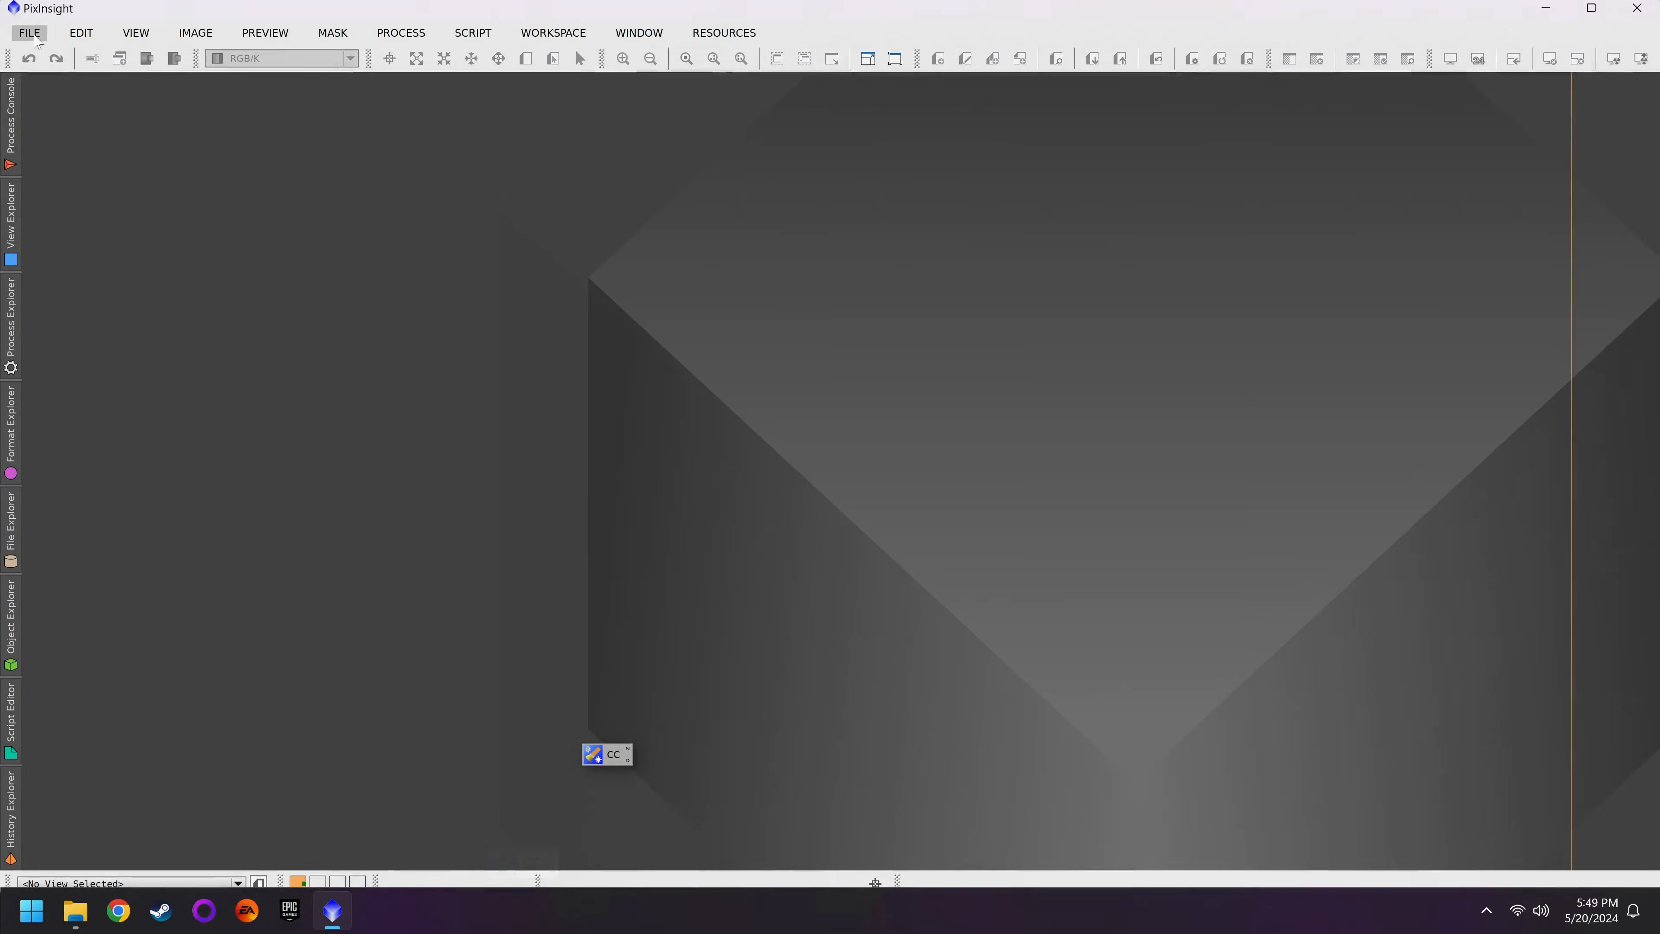
Step: Open the registered panels Rho_1-1_ra.xisf, Rho_1-2_ra.xisf and Rho_1-3_ra.xisf from the Master folder
click(30, 34)
click(54, 61)
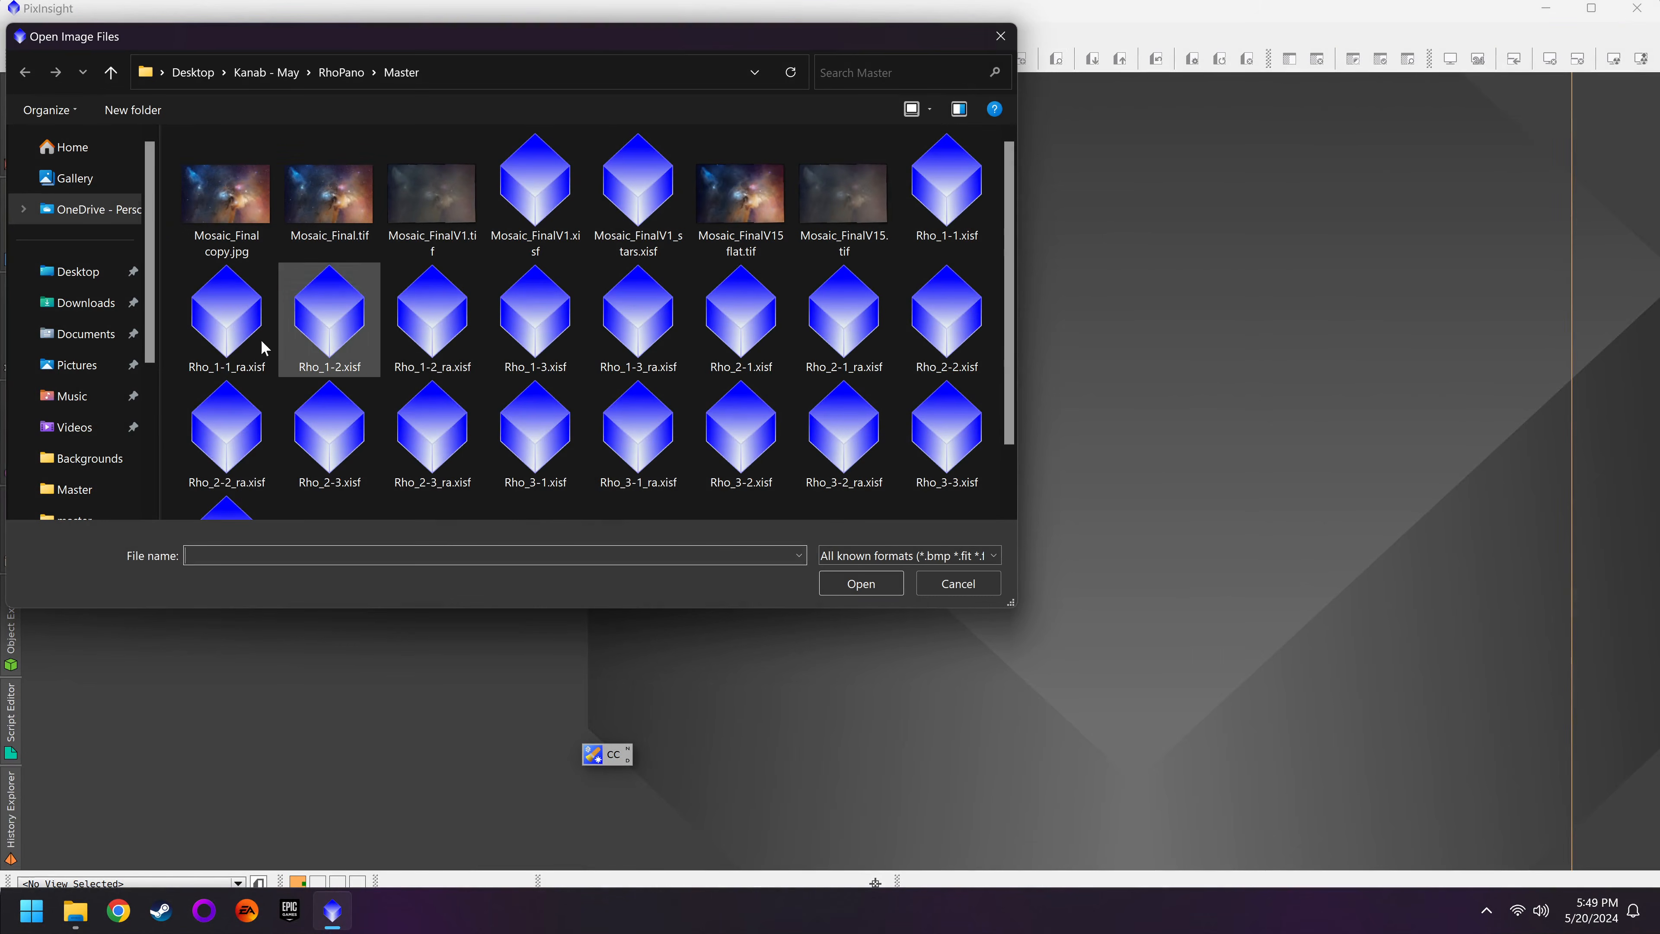
click(235, 337)
ctrl+click(422, 327)
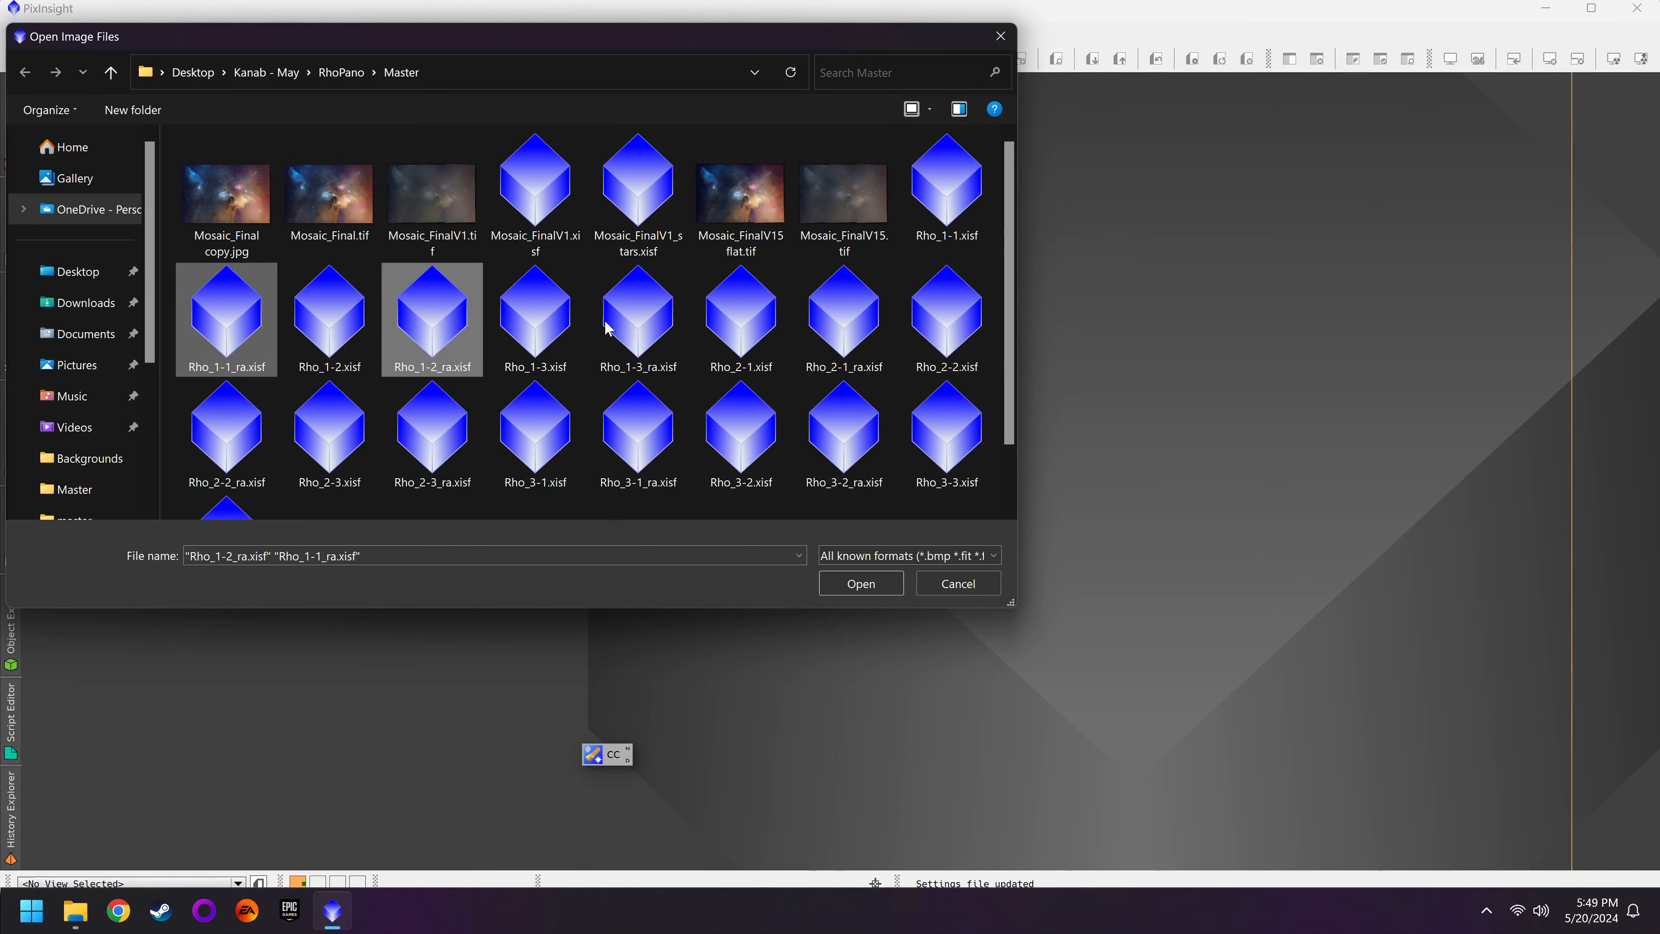
ctrl+click(644, 327)
click(903, 585)
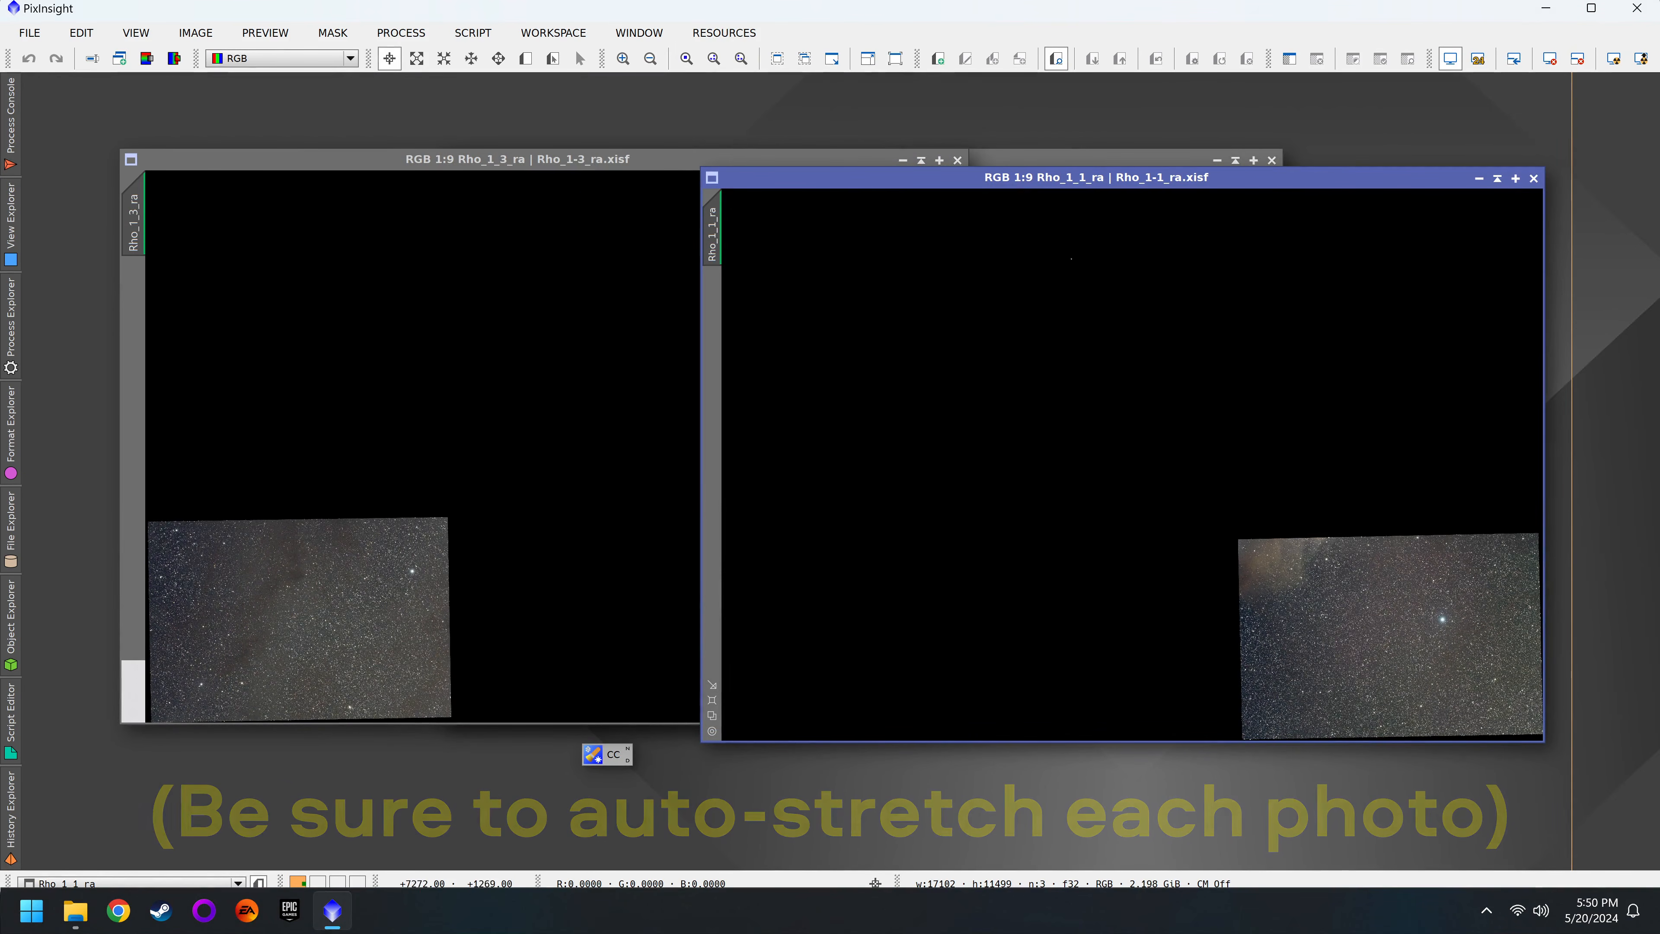
Step: View the Rho_1_2_ra and Rho_1_3_ra panels in turn, ending with Rho_1_2_ra in front
click(1026, 163)
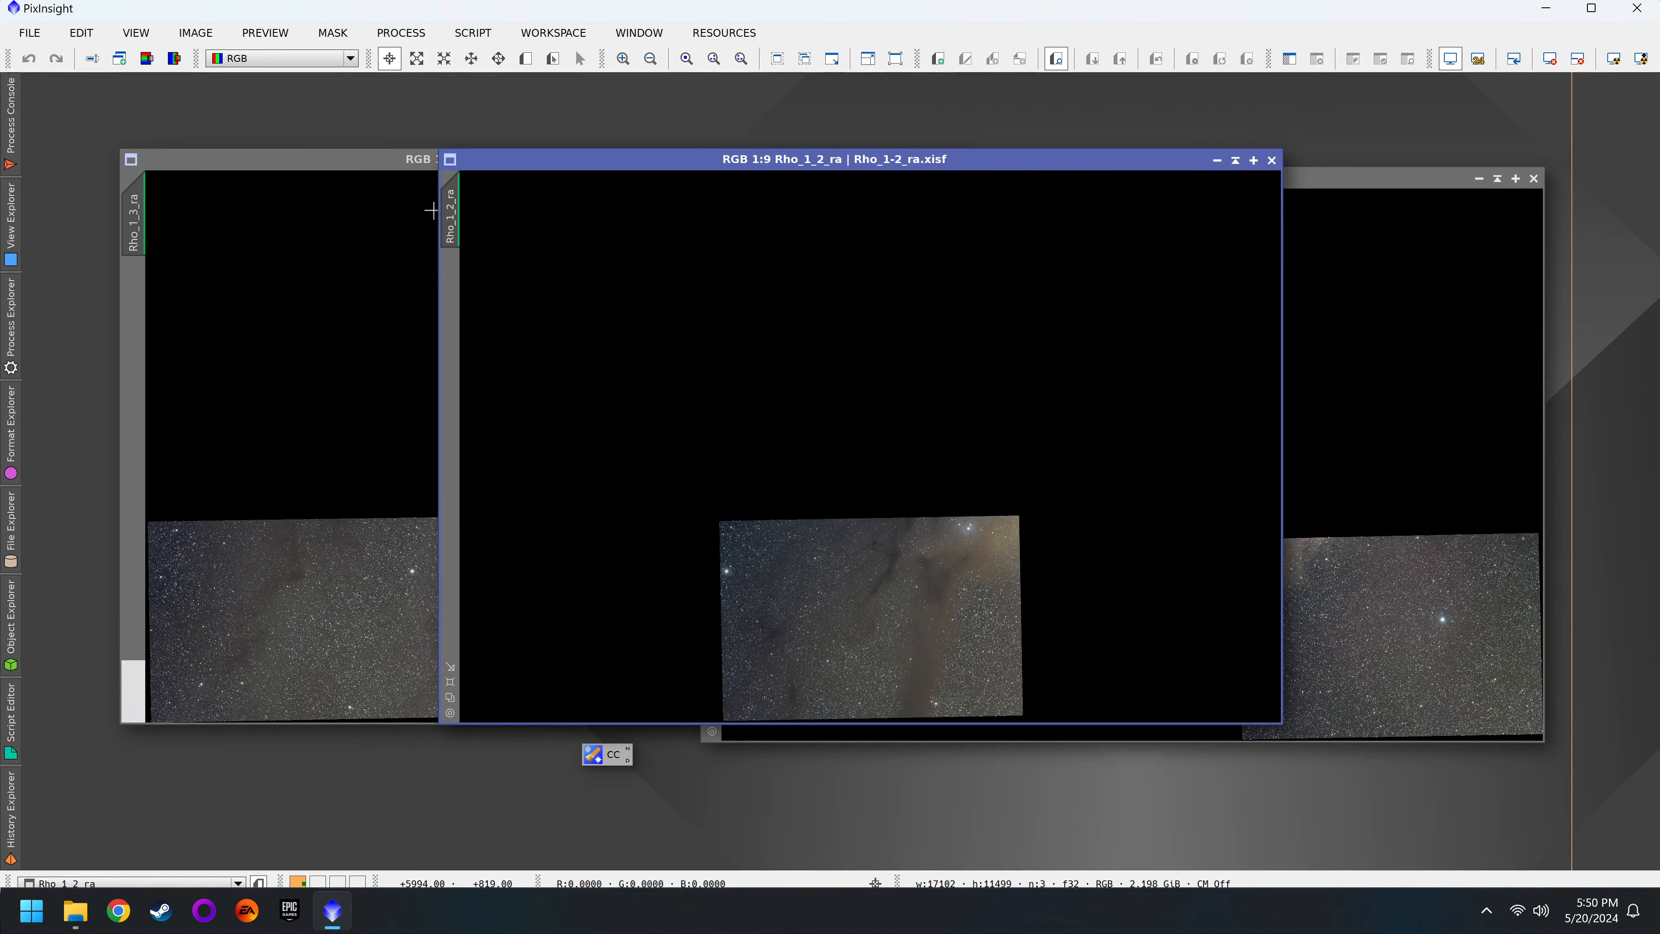
click(374, 181)
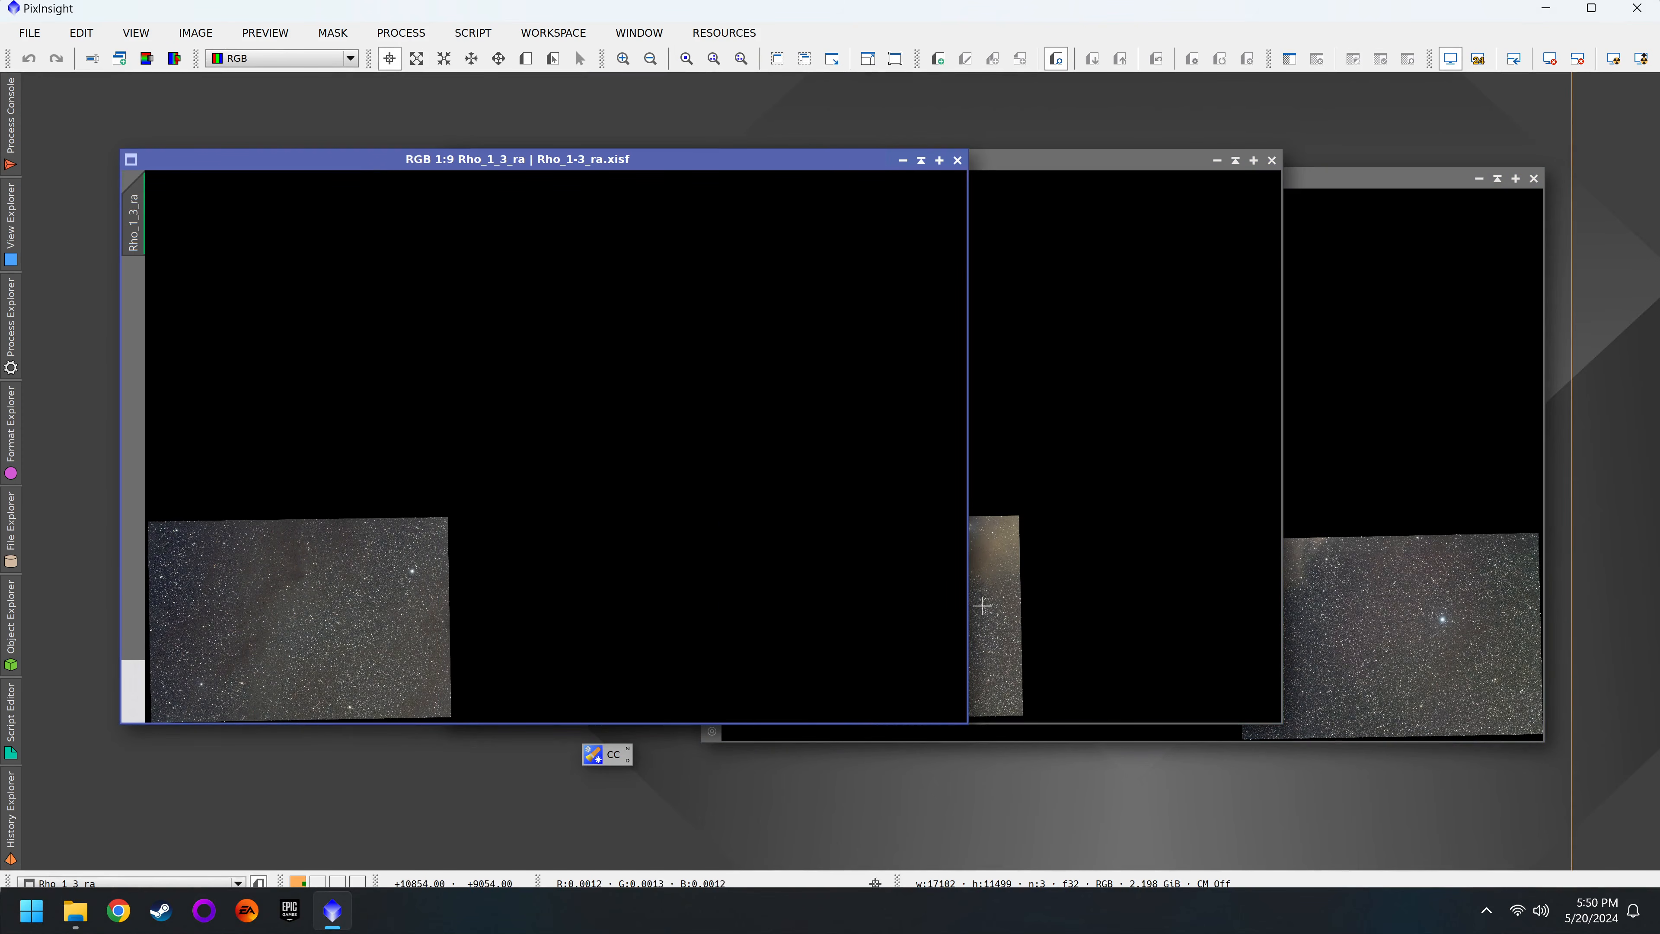
click(1160, 160)
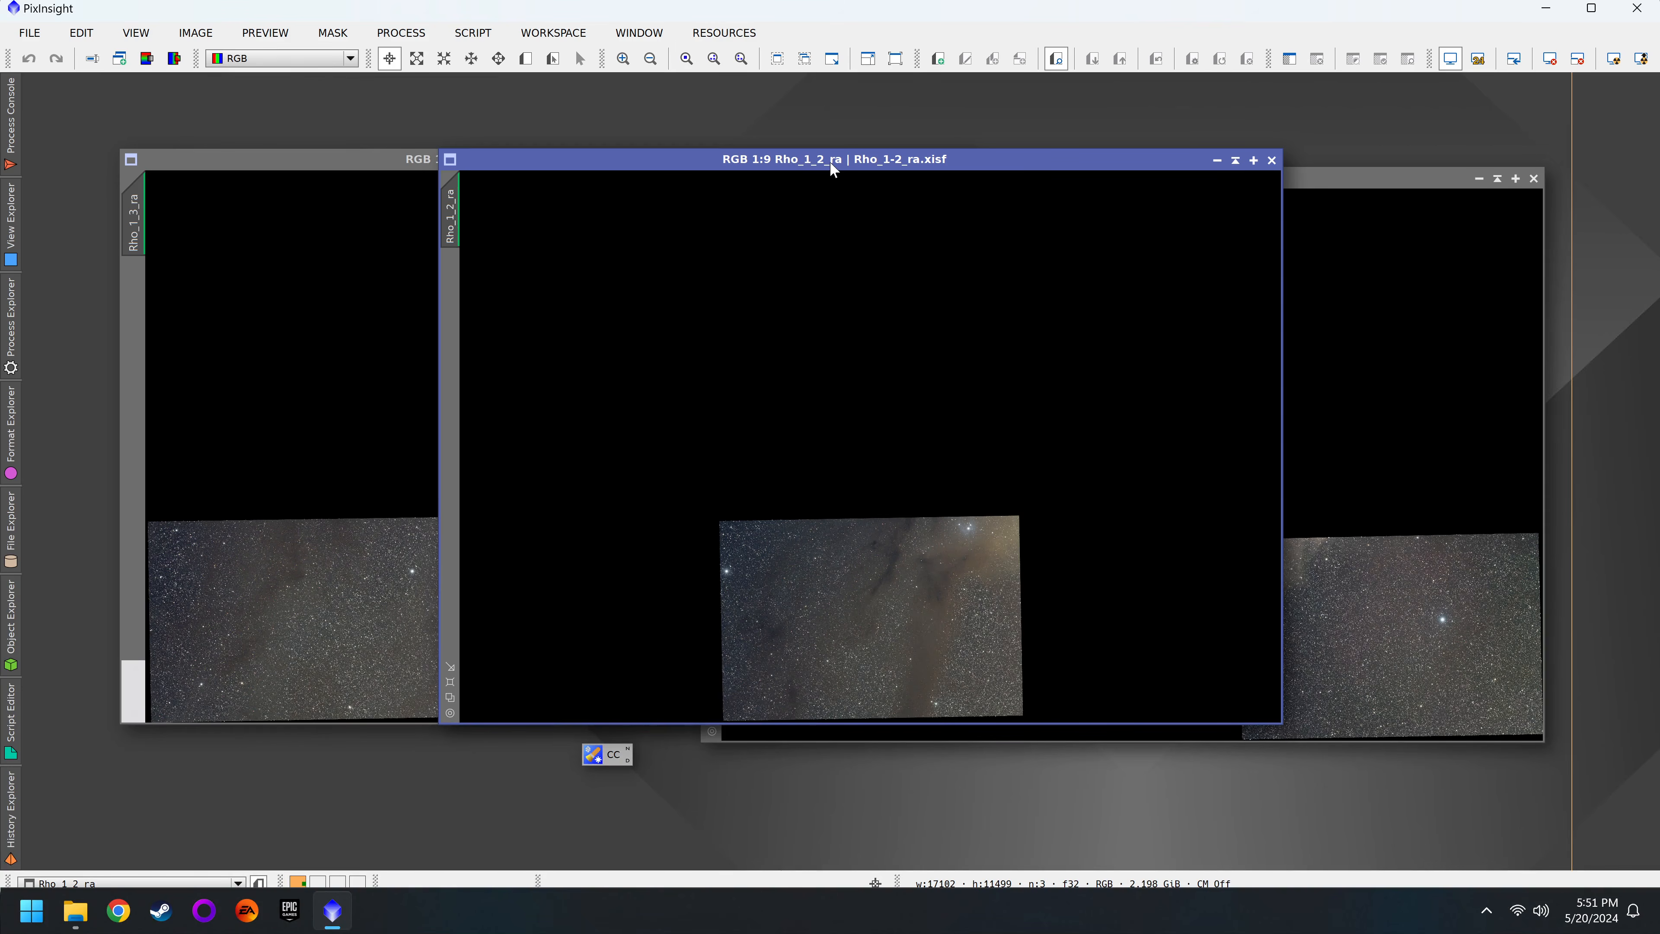
Step: Launch PhotometricMosaic with Rho_1_2_ra as the reference view and Rho_1_1_ra as the target view
click(12, 327)
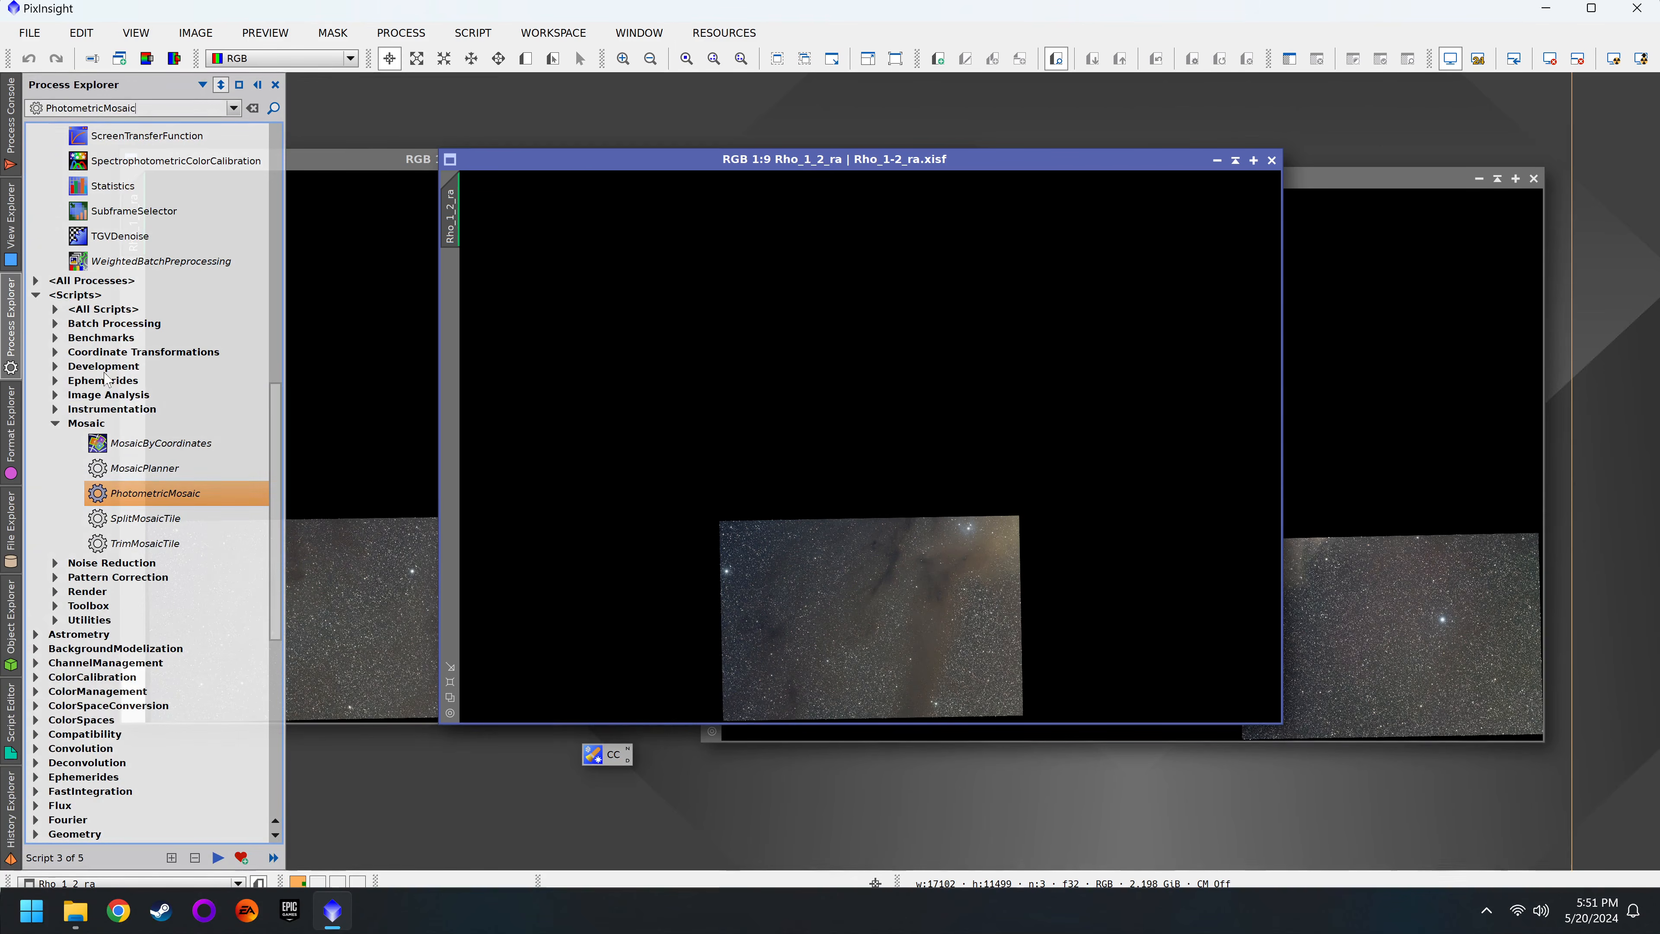
double_click(97, 494)
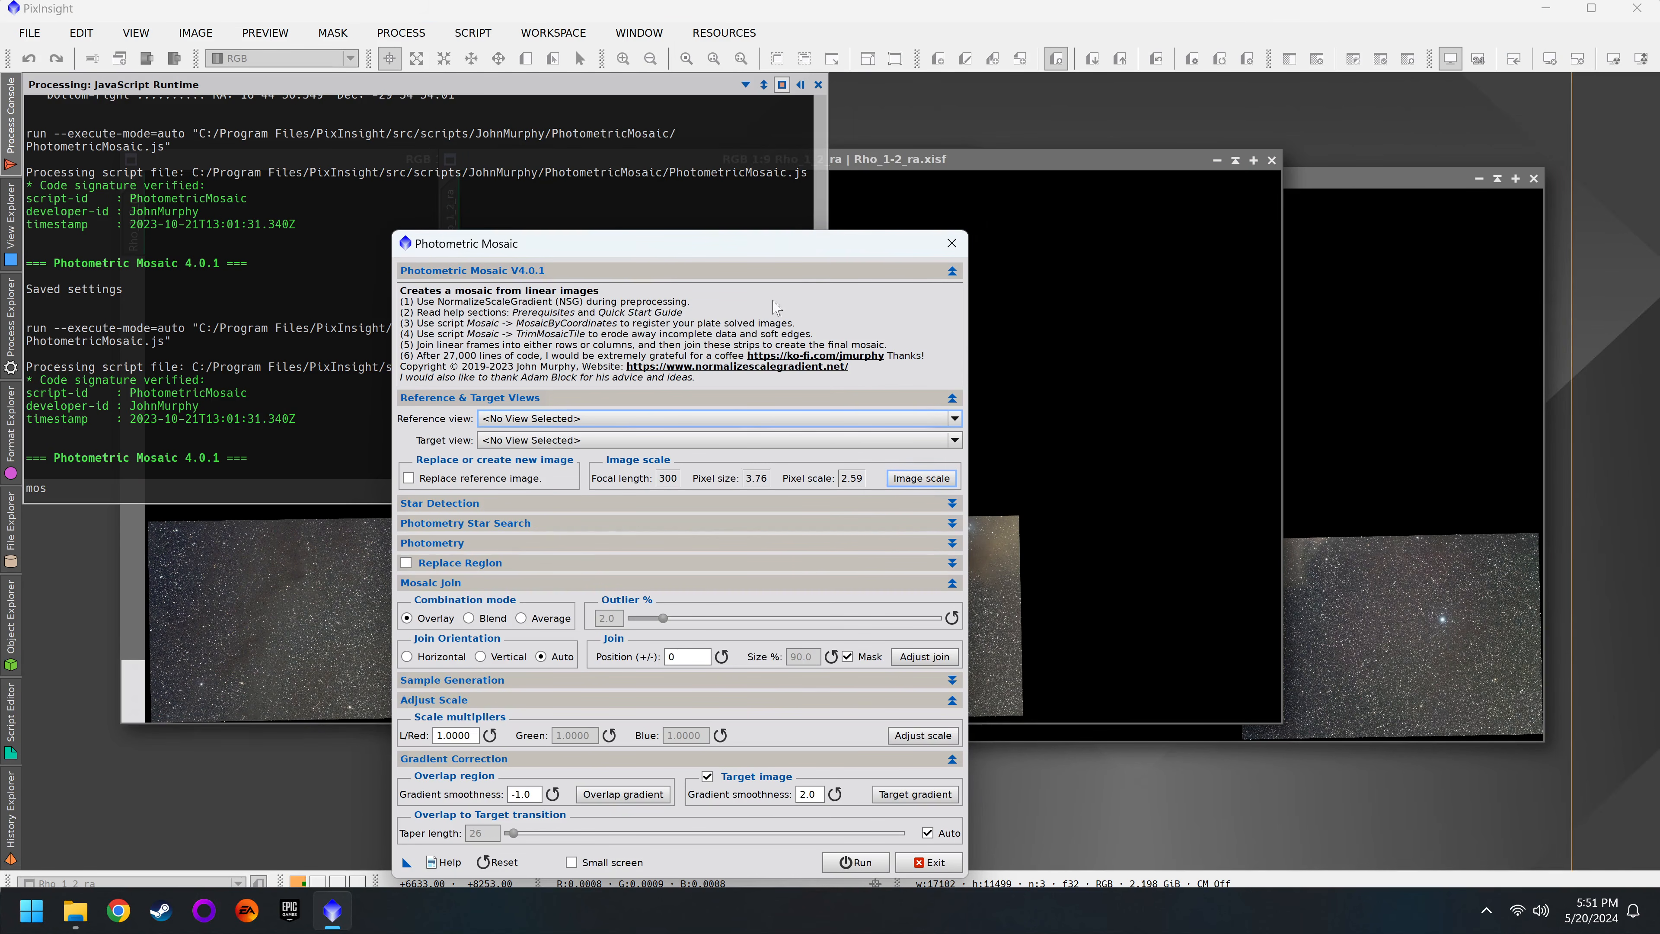
click(745, 419)
click(762, 466)
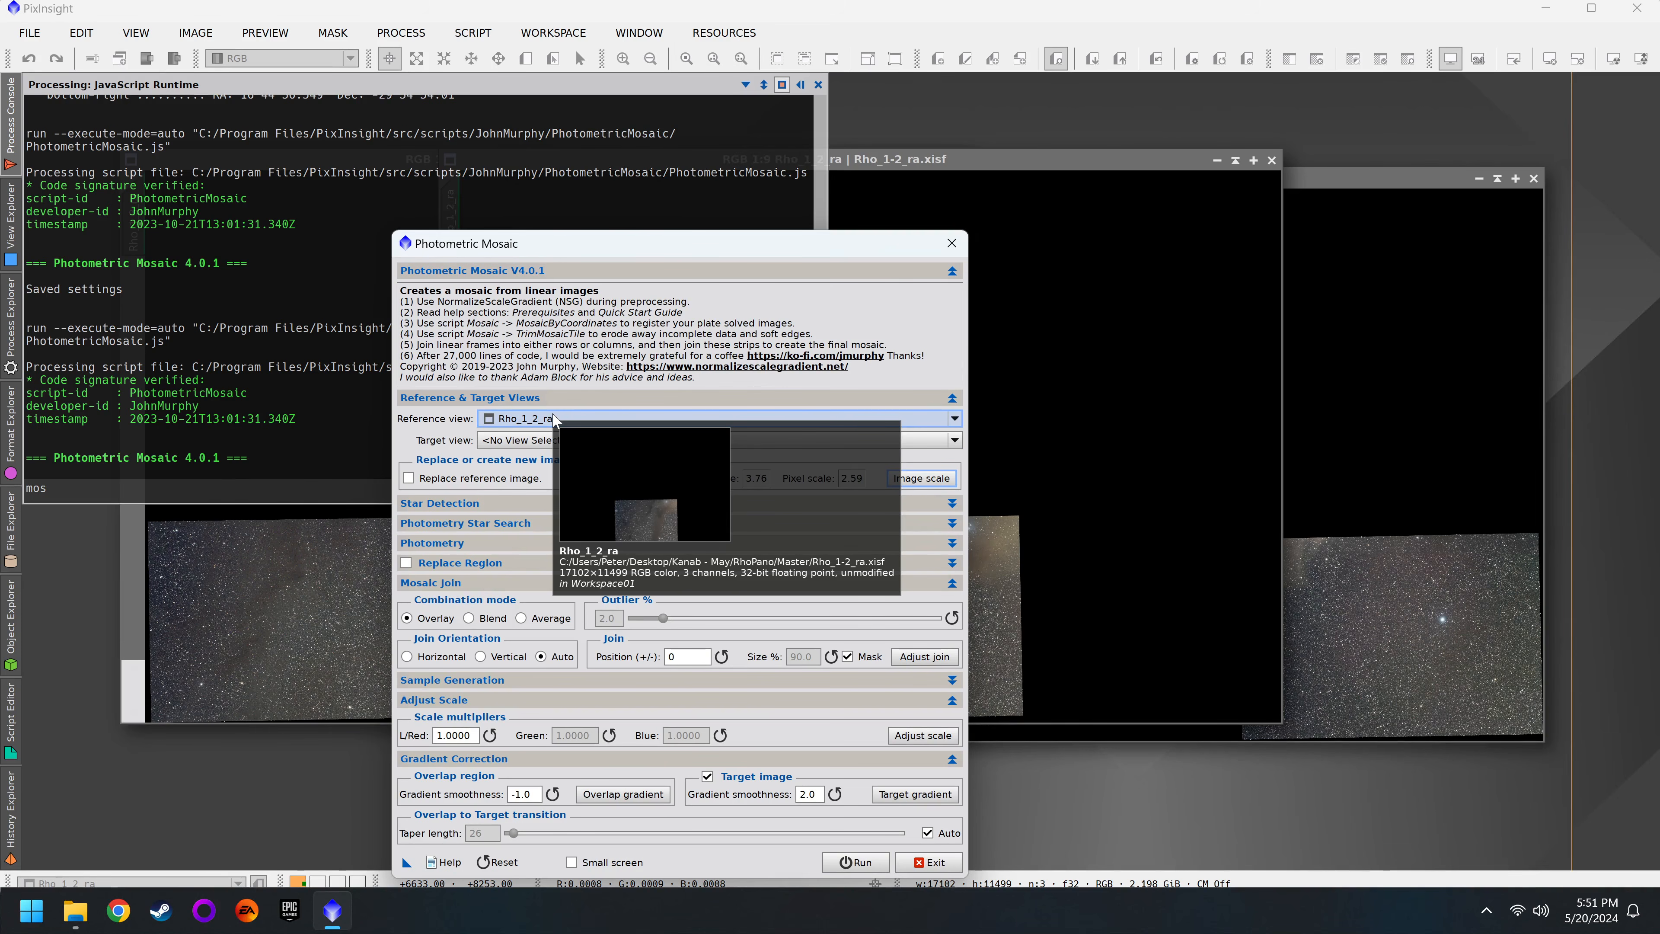
click(540, 440)
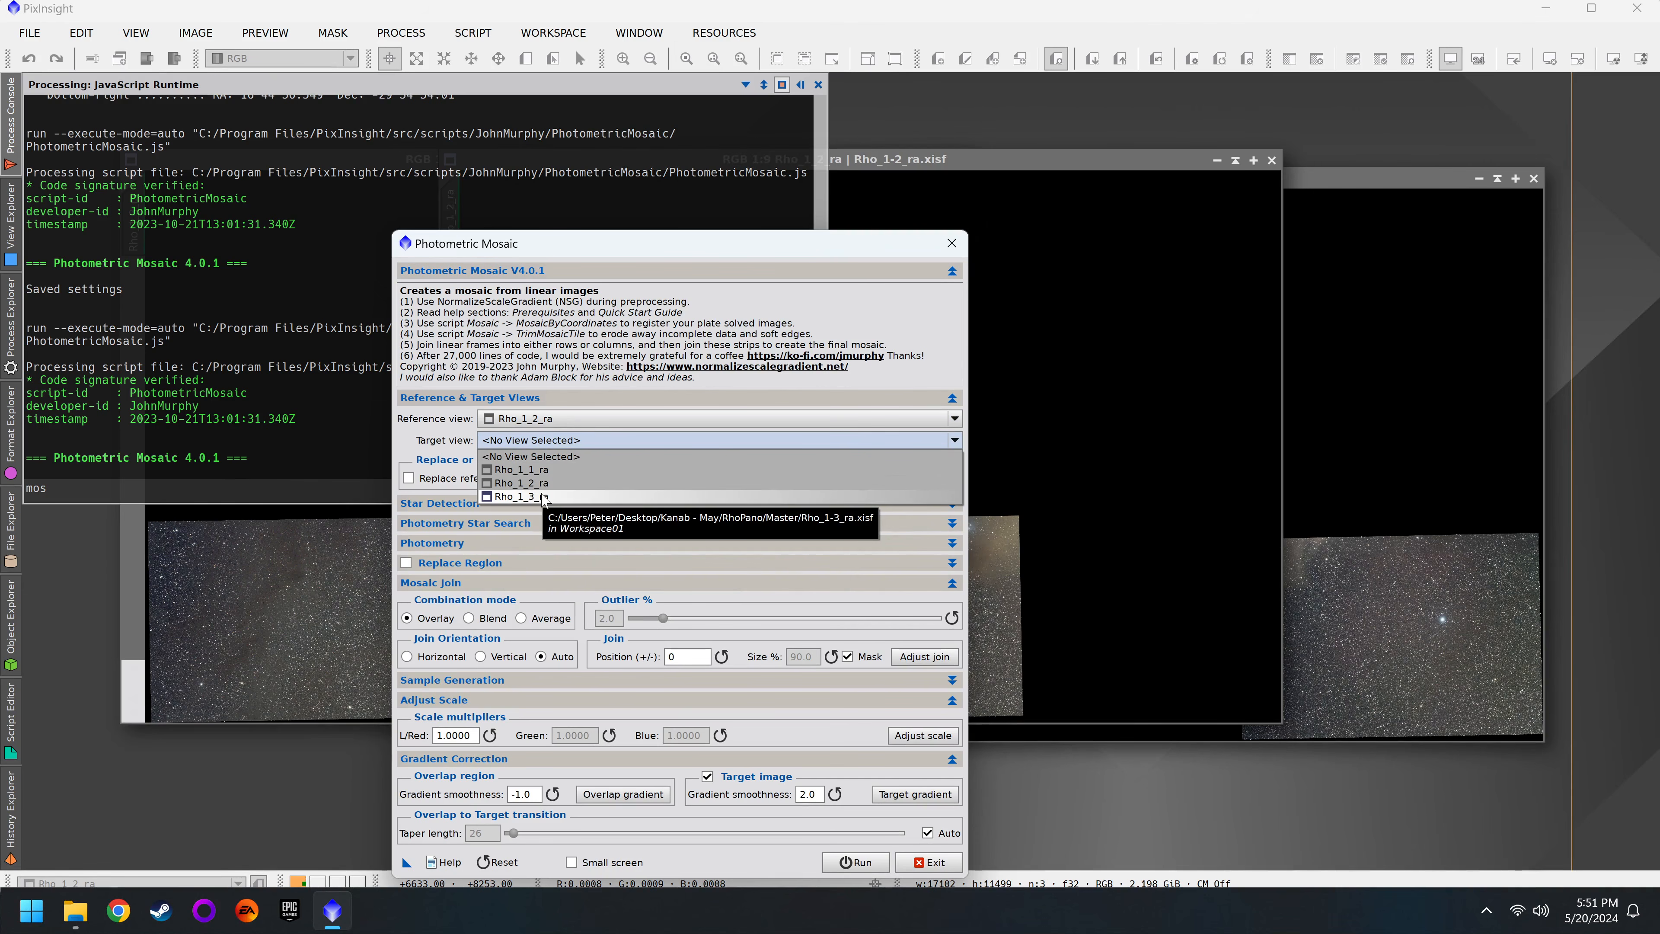
click(552, 470)
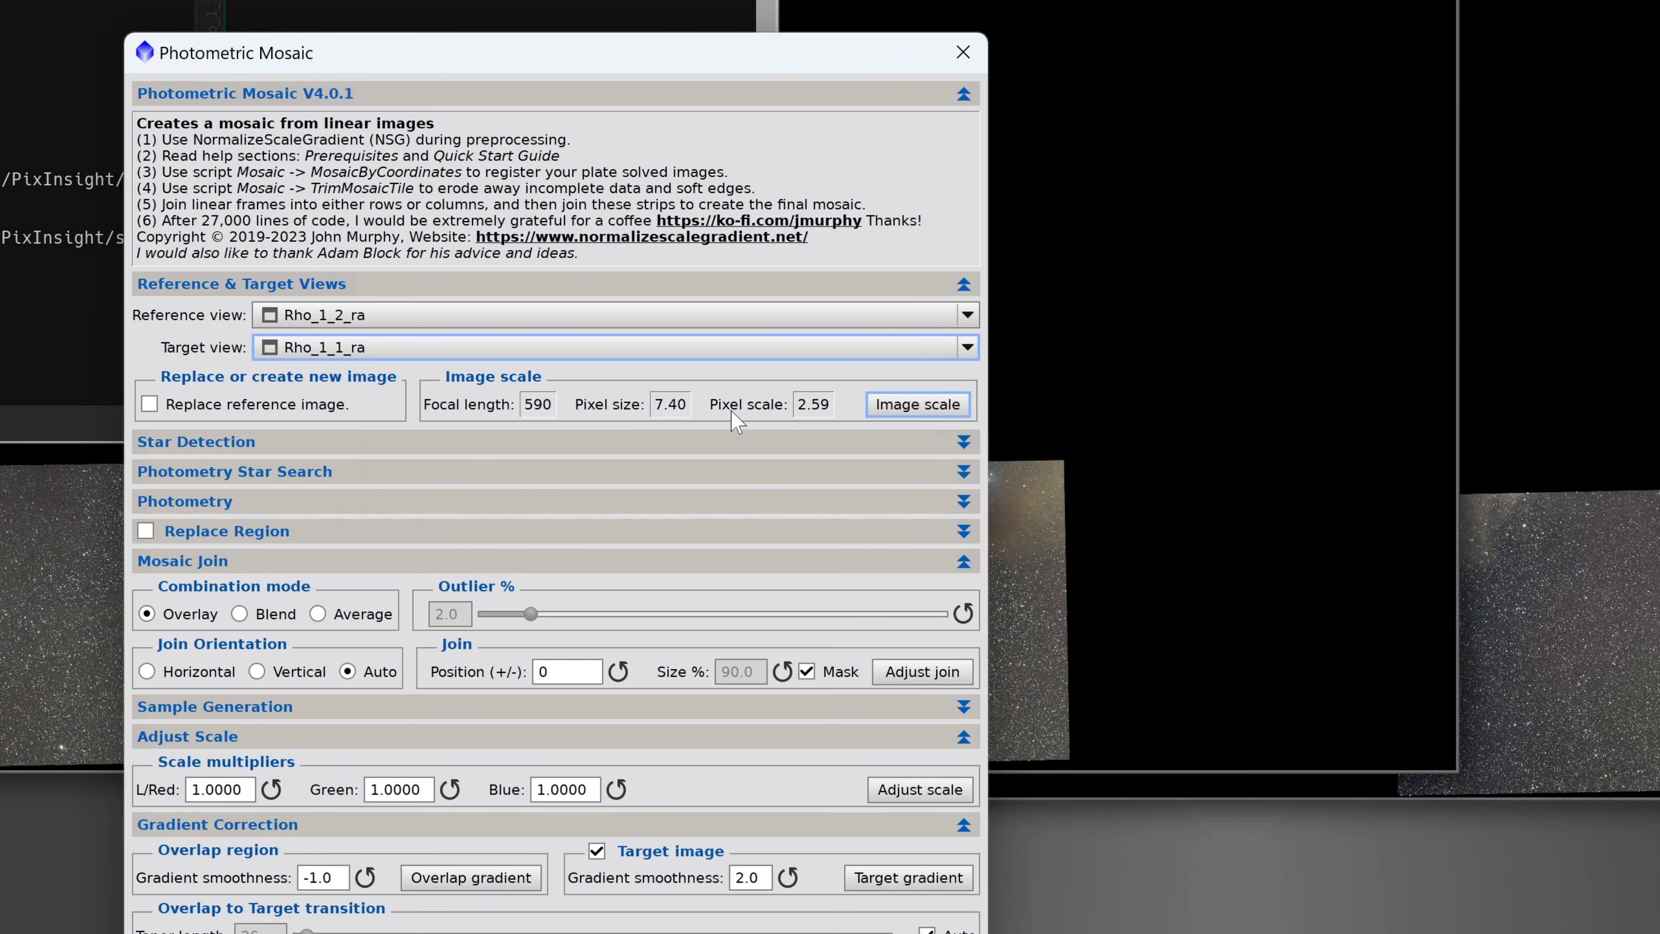
Step: Set the image scale to a pixel size of 3.76 microns and a focal length of 300 mm
click(916, 408)
drag(954, 386, 785, 390)
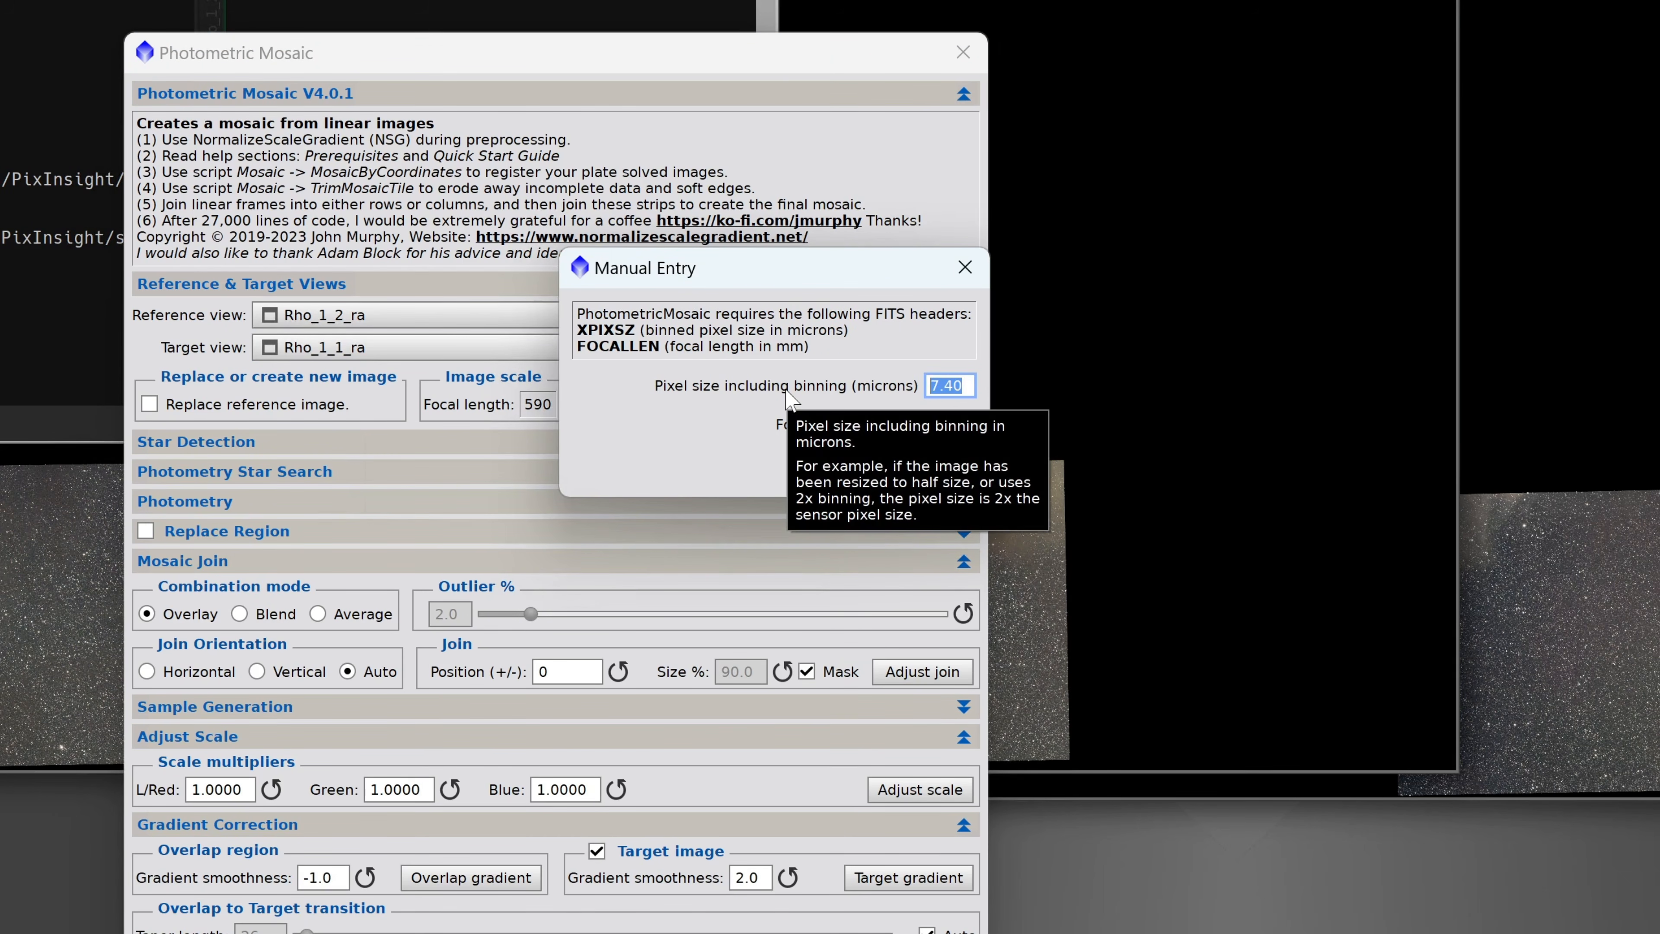
text(3.76)
key(Tab)
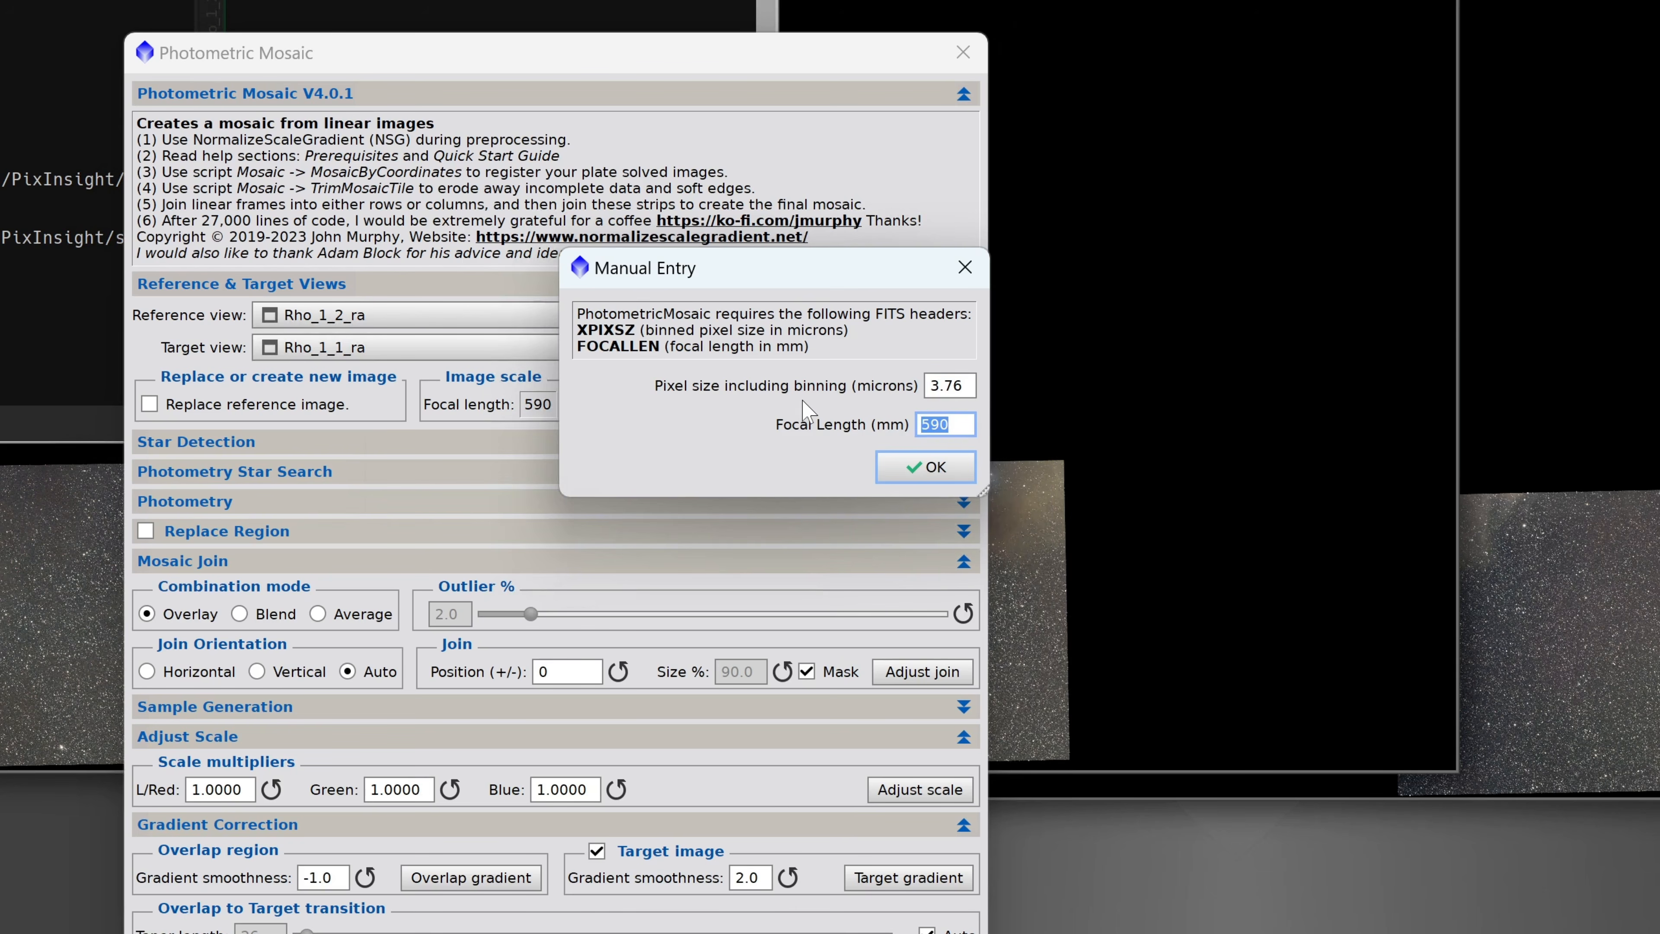
text(300)
click(924, 466)
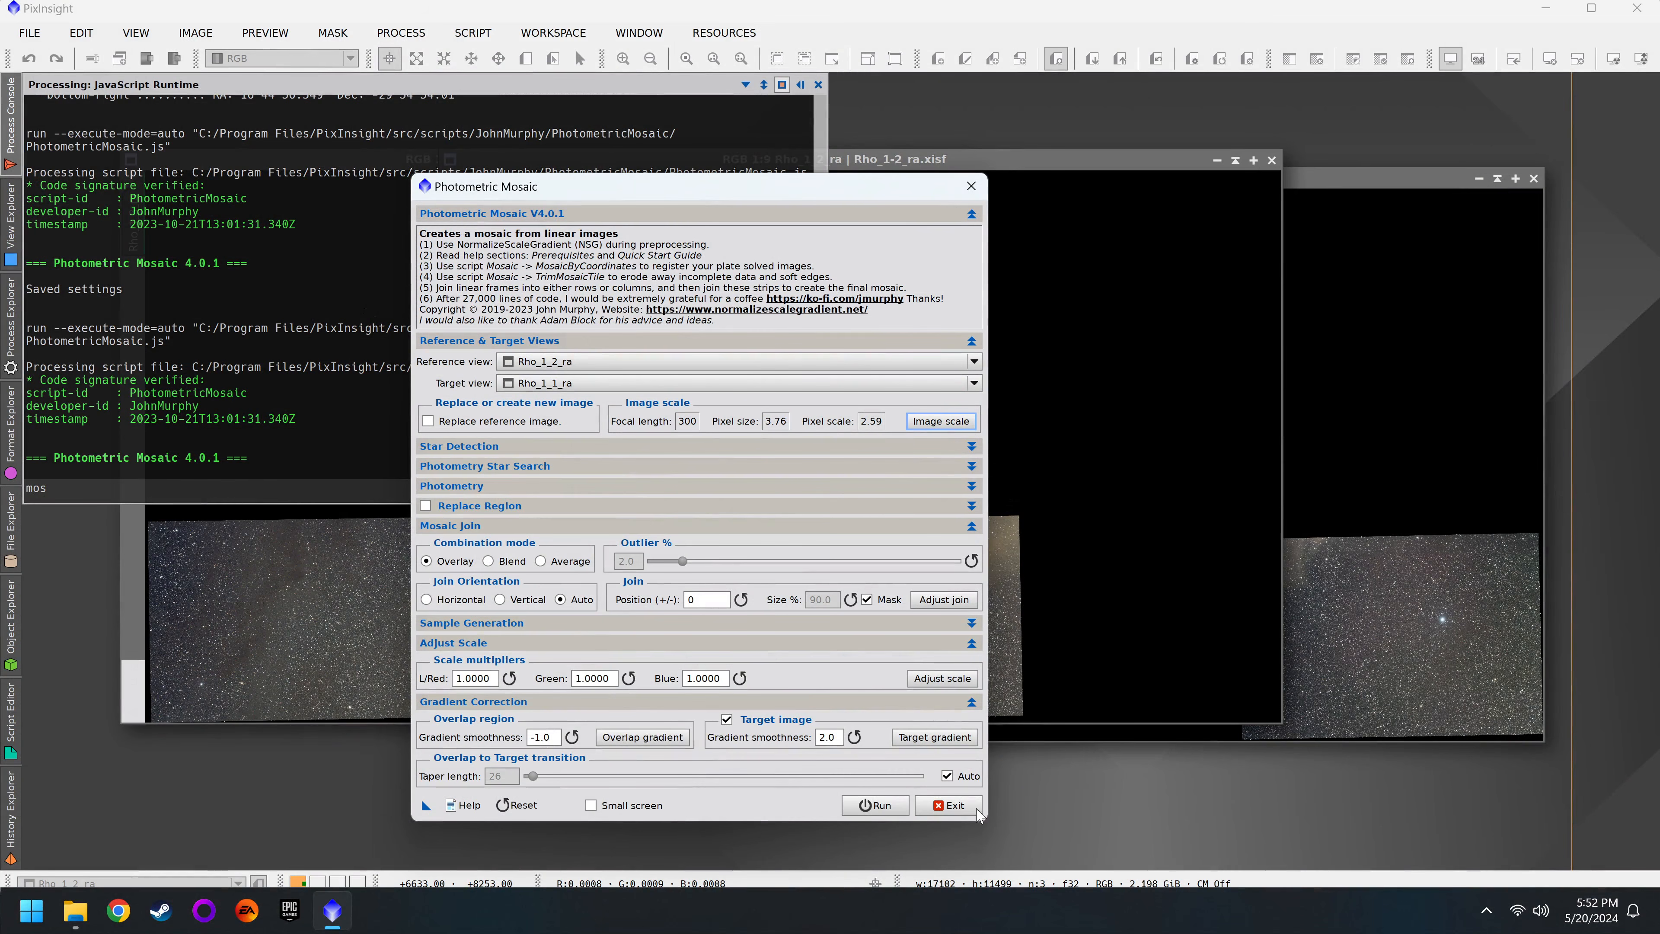
Step: Run Photometric Mosaic to join Rho_1_1_ra to Rho_1_2_ra, ignoring the soft-edge warnings about untrimmed tiles
click(896, 809)
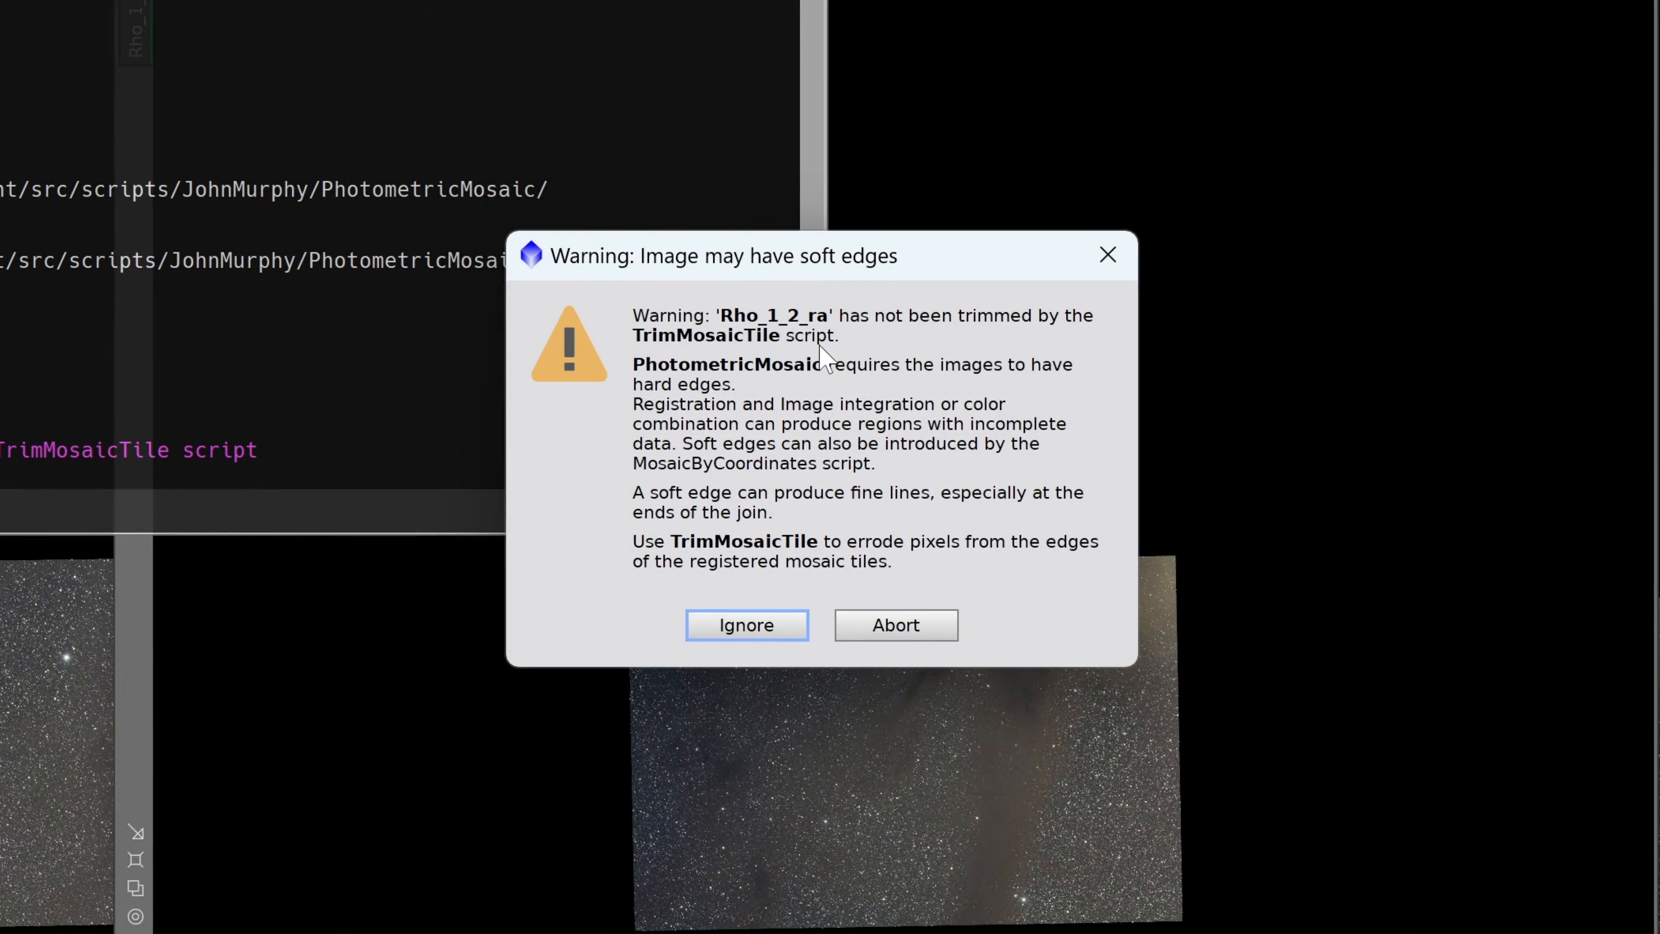
click(773, 632)
click(776, 625)
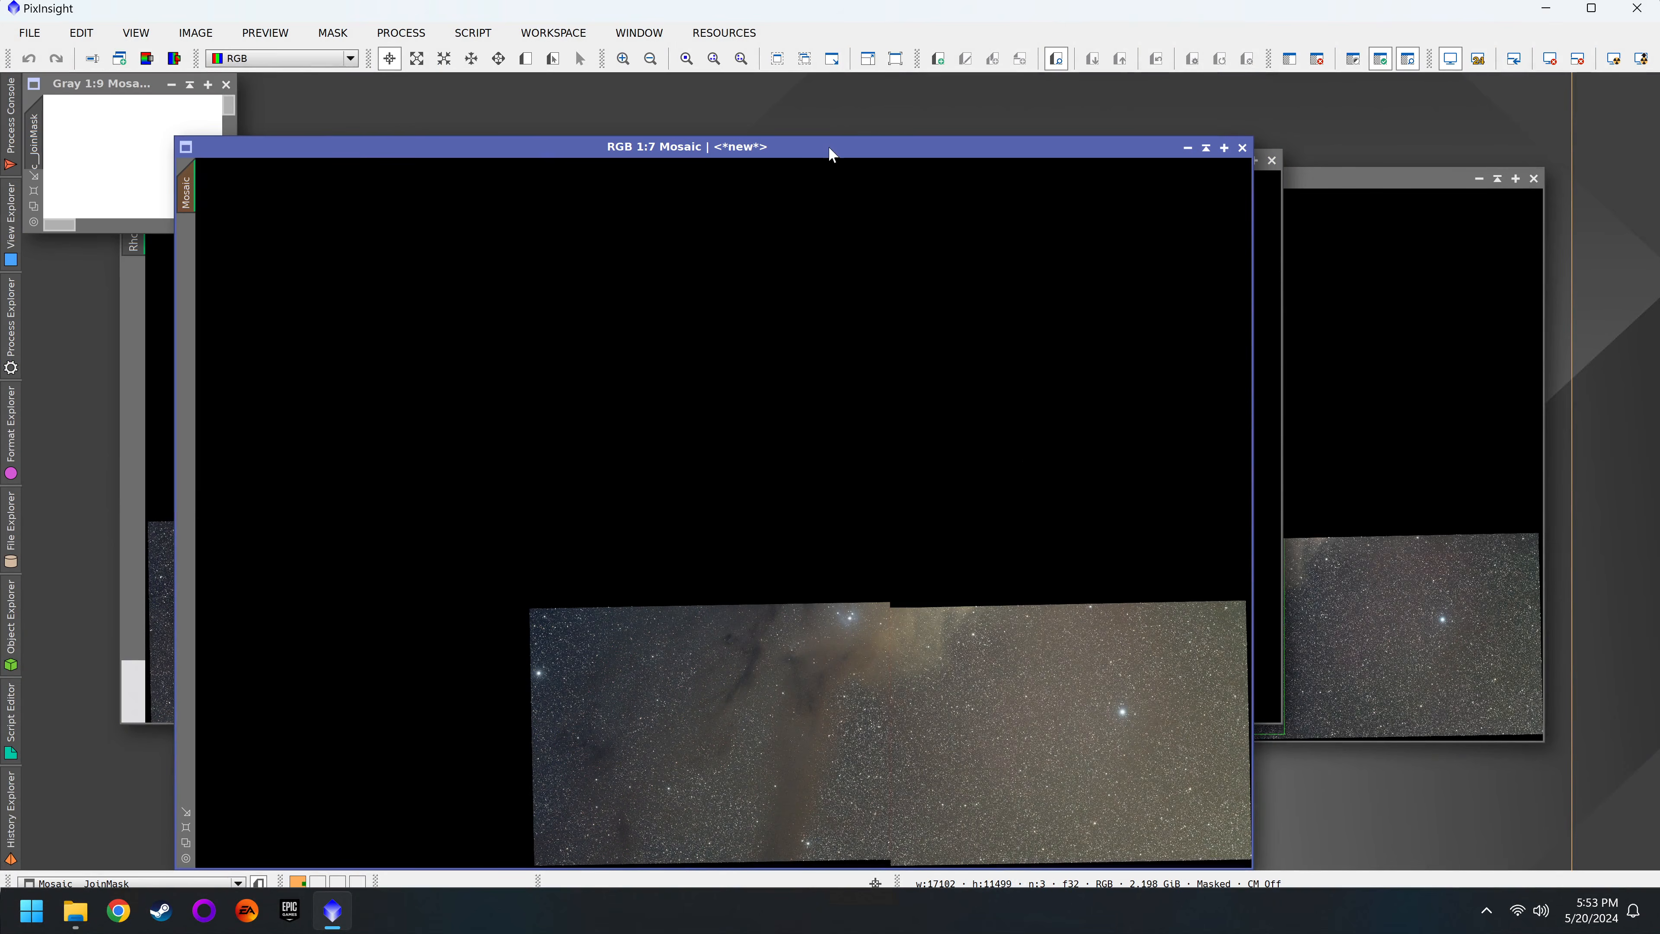
Step: Inspect the join in the new Mosaic image up close and close its join mask, accepting that the mask references are broken
drag(829, 147, 837, 102)
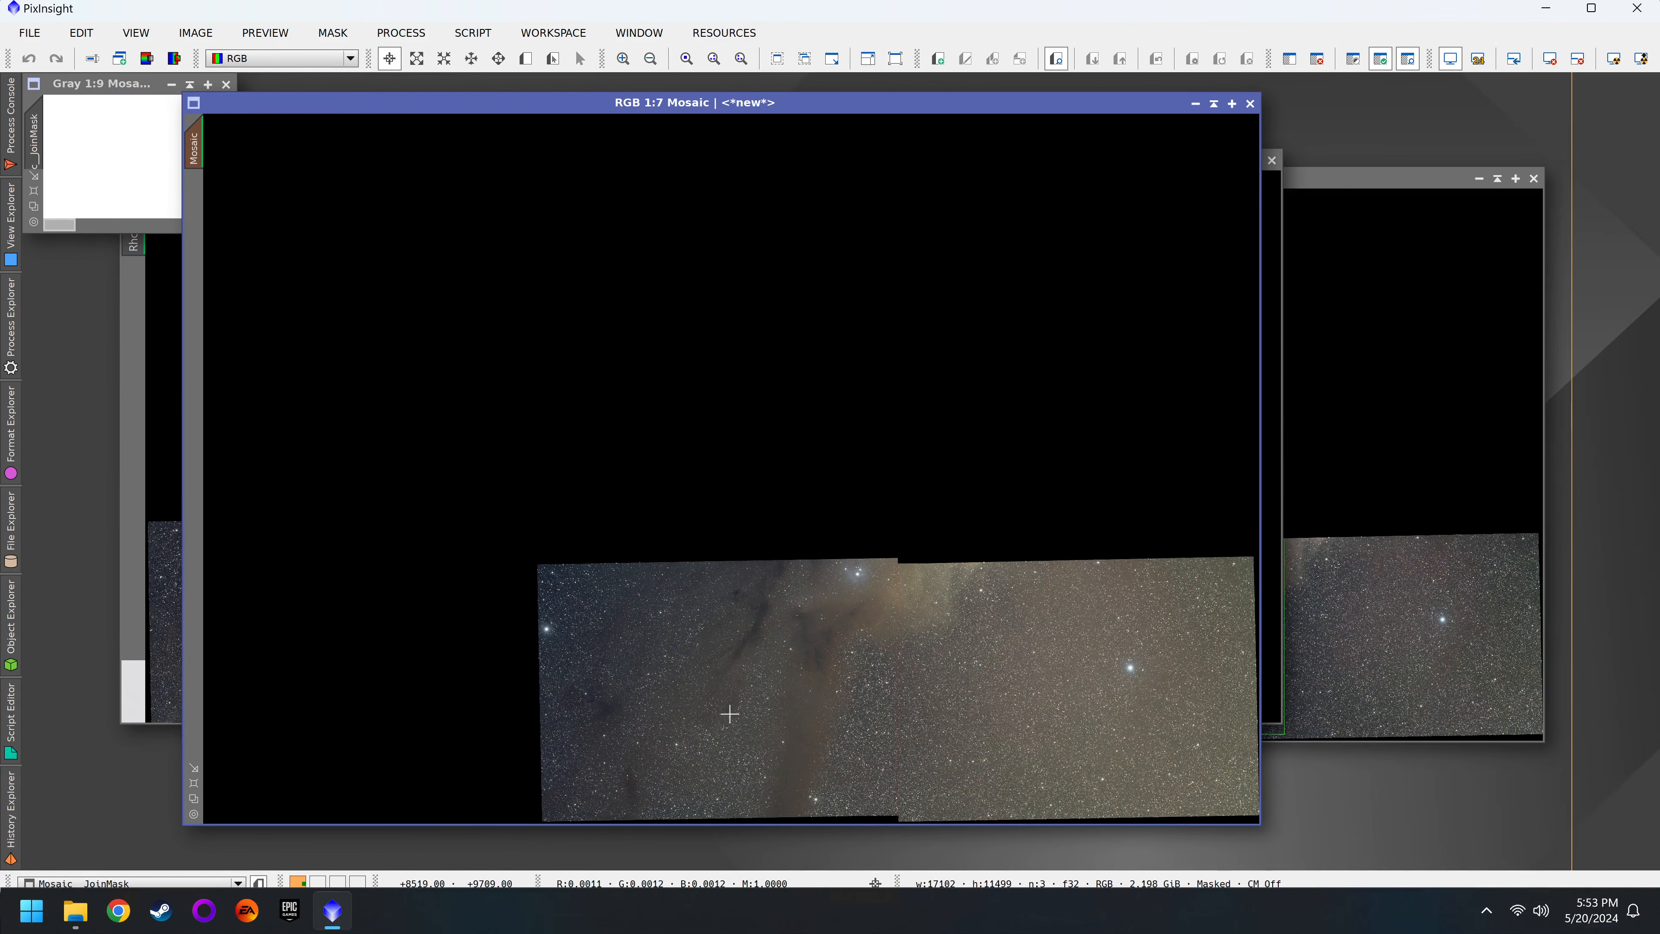
scroll(901, 615, up, 4)
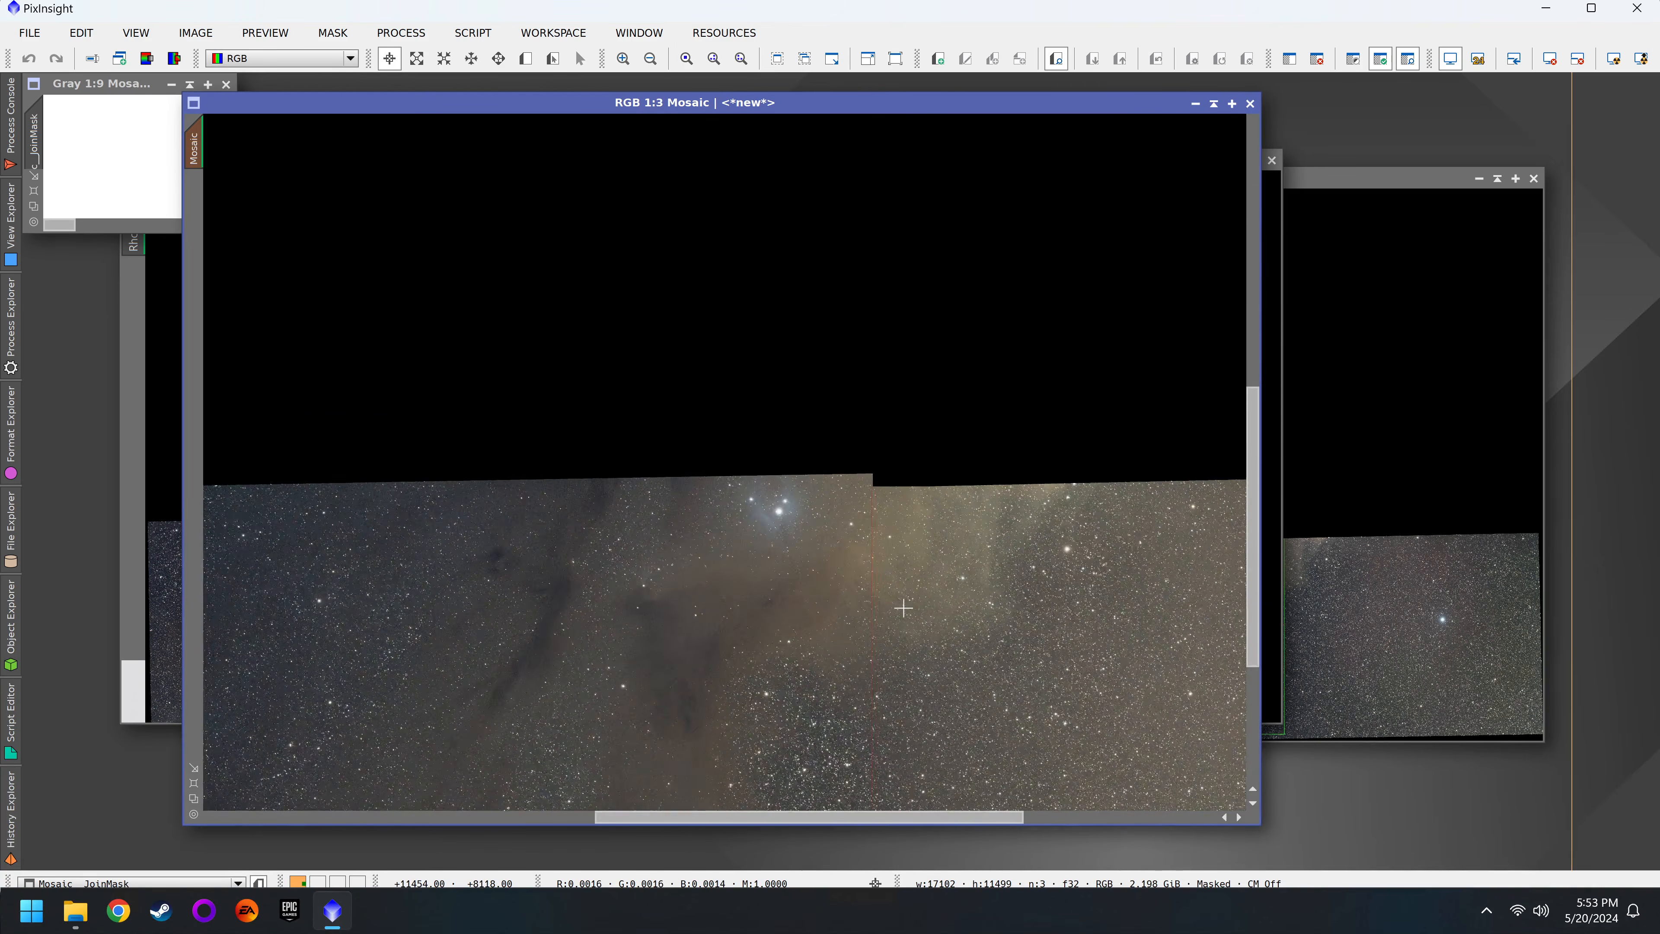
scroll(903, 608, up, 4)
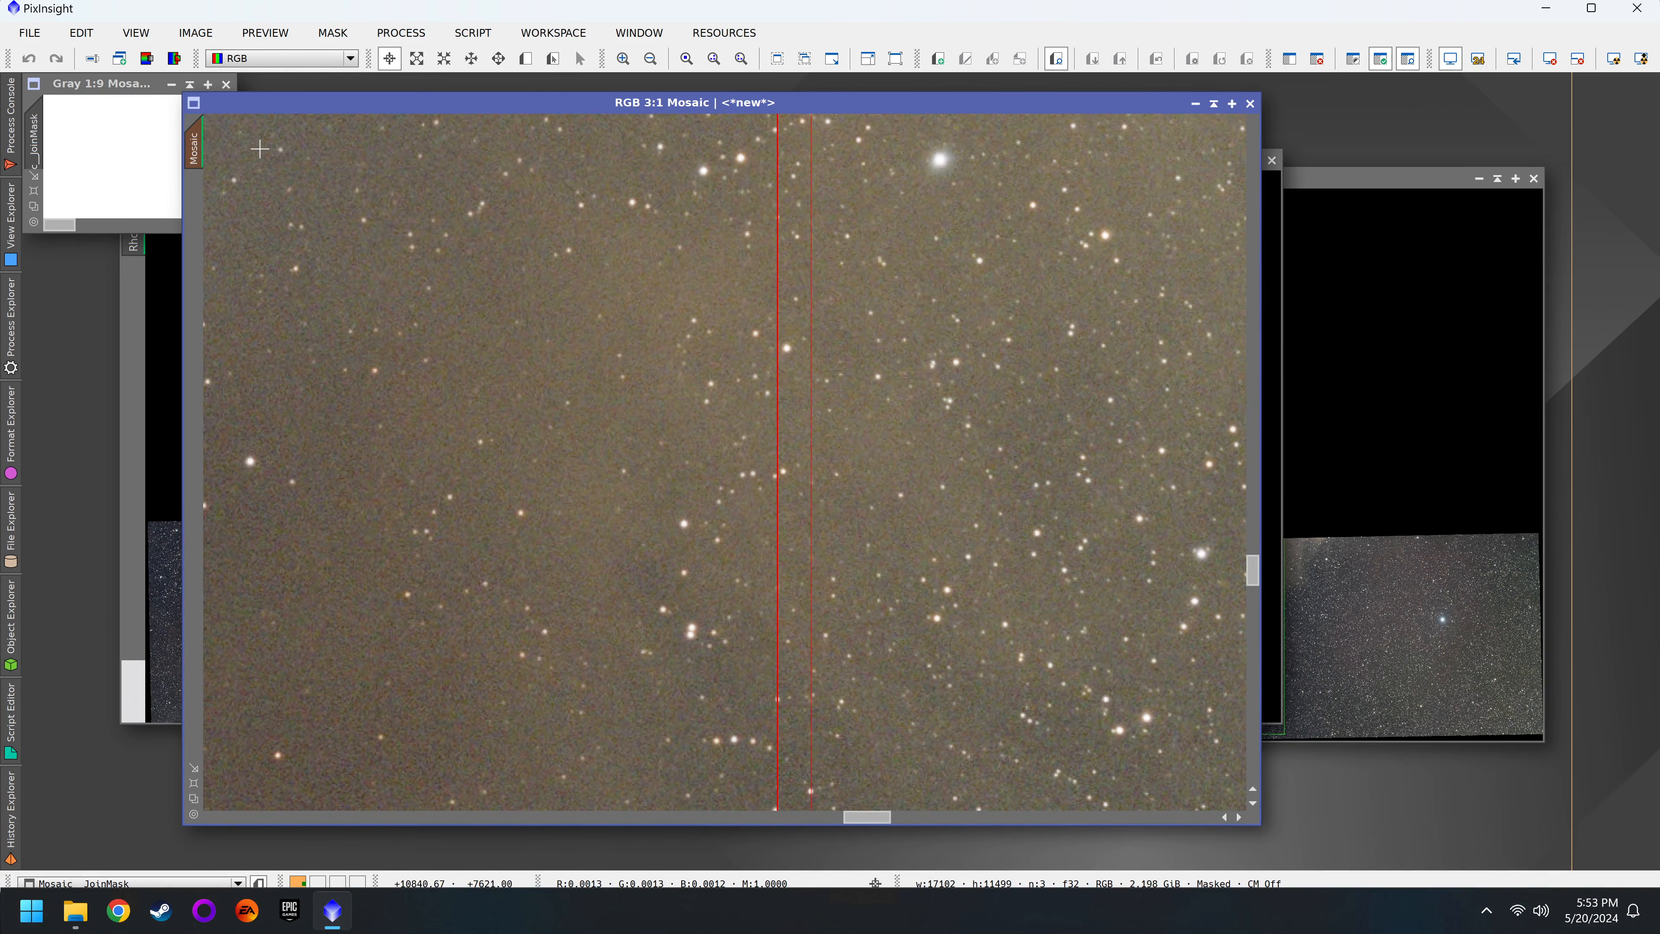
click(116, 86)
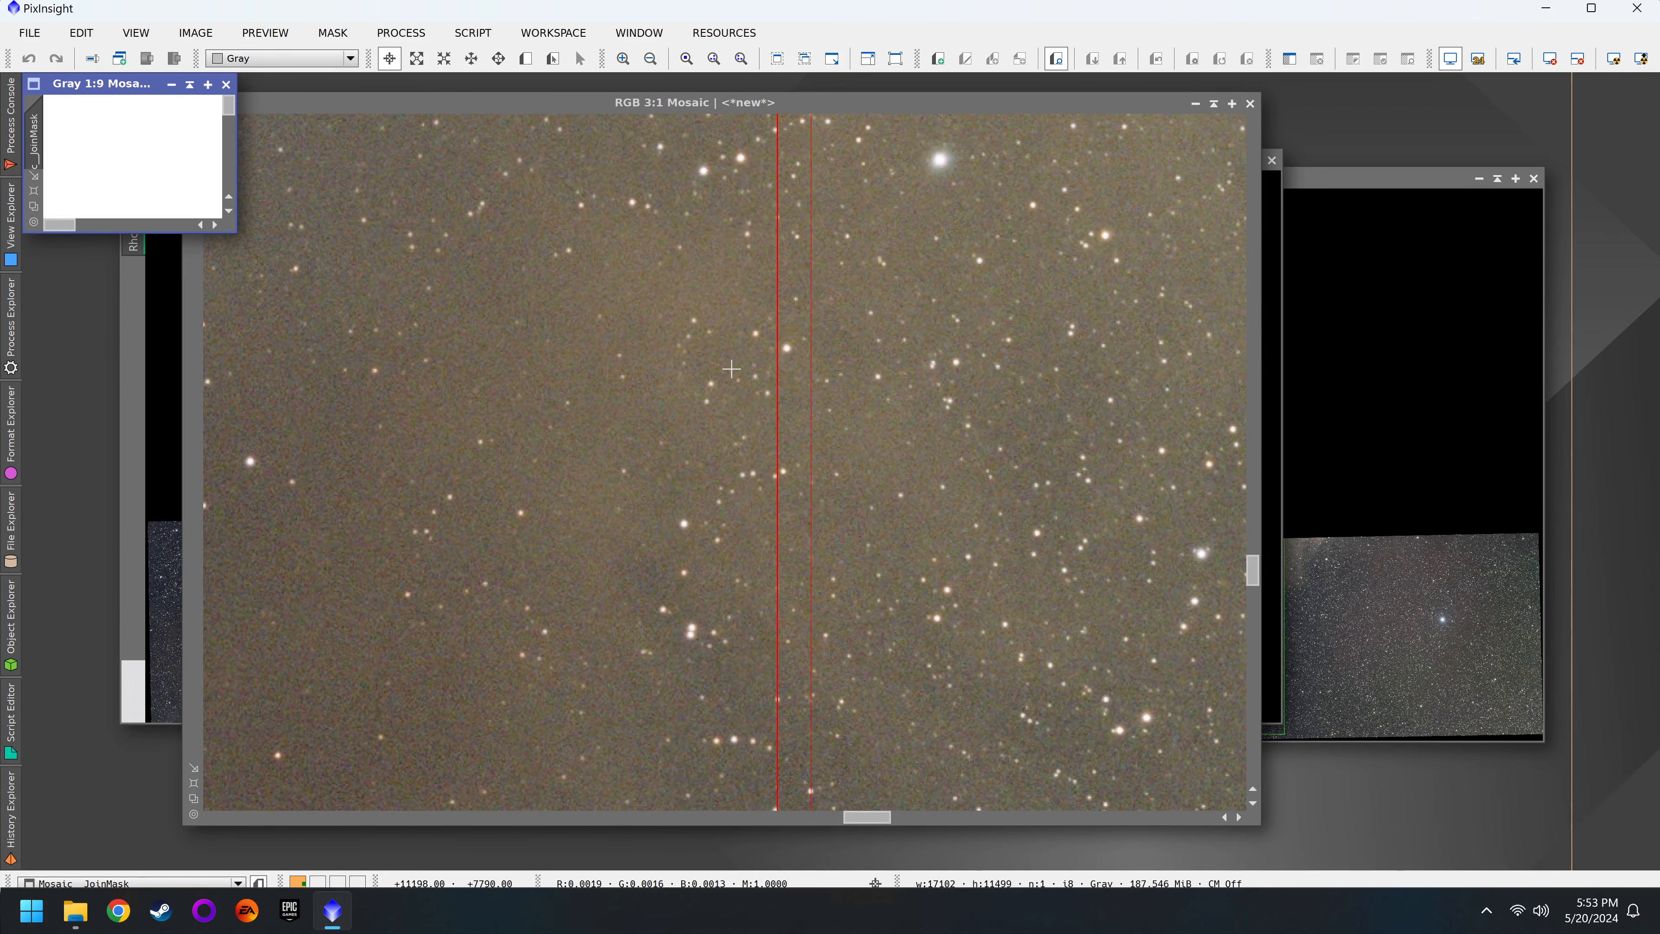
scroll(789, 437, down, 3)
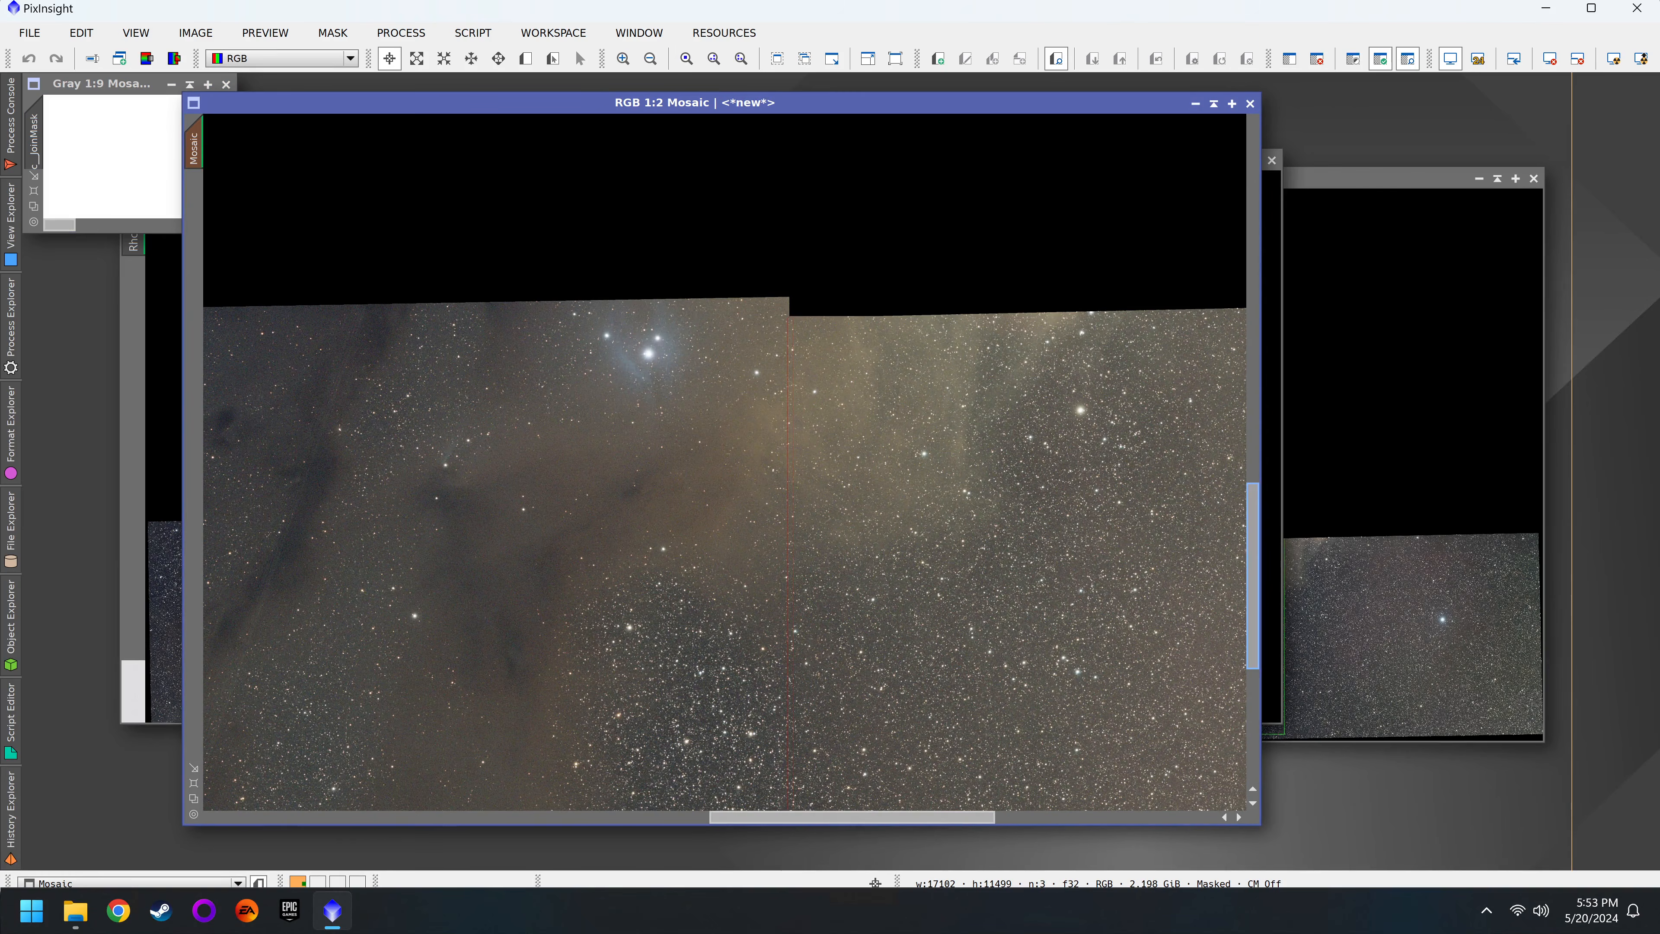
drag(1253, 575, 1252, 582)
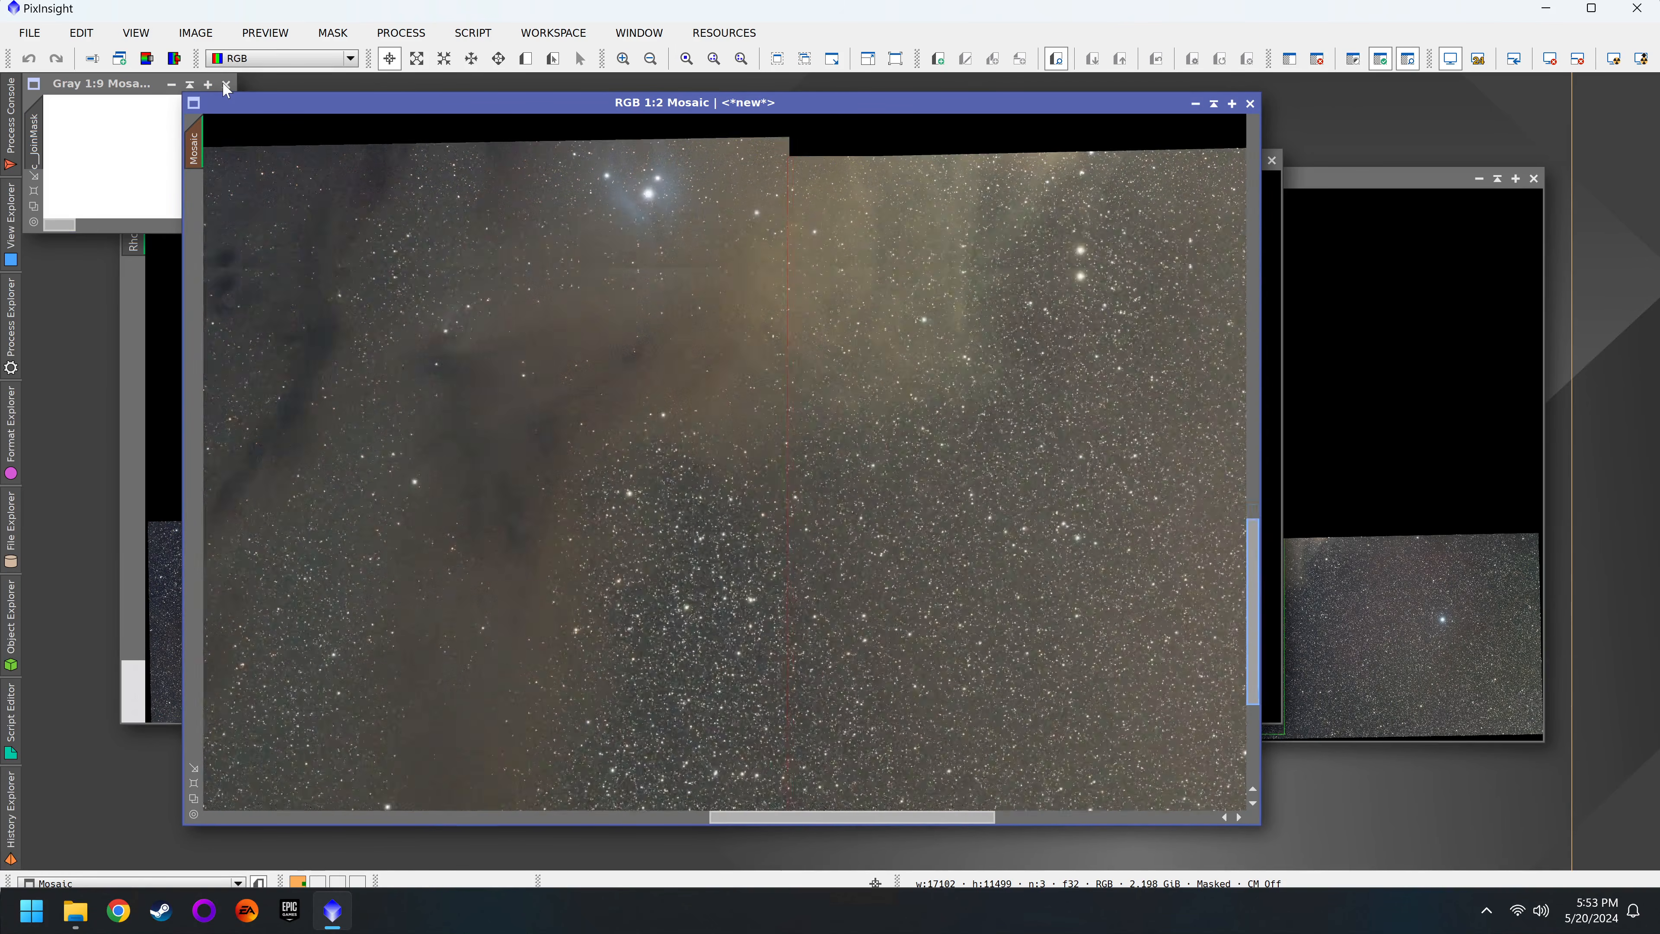
click(226, 84)
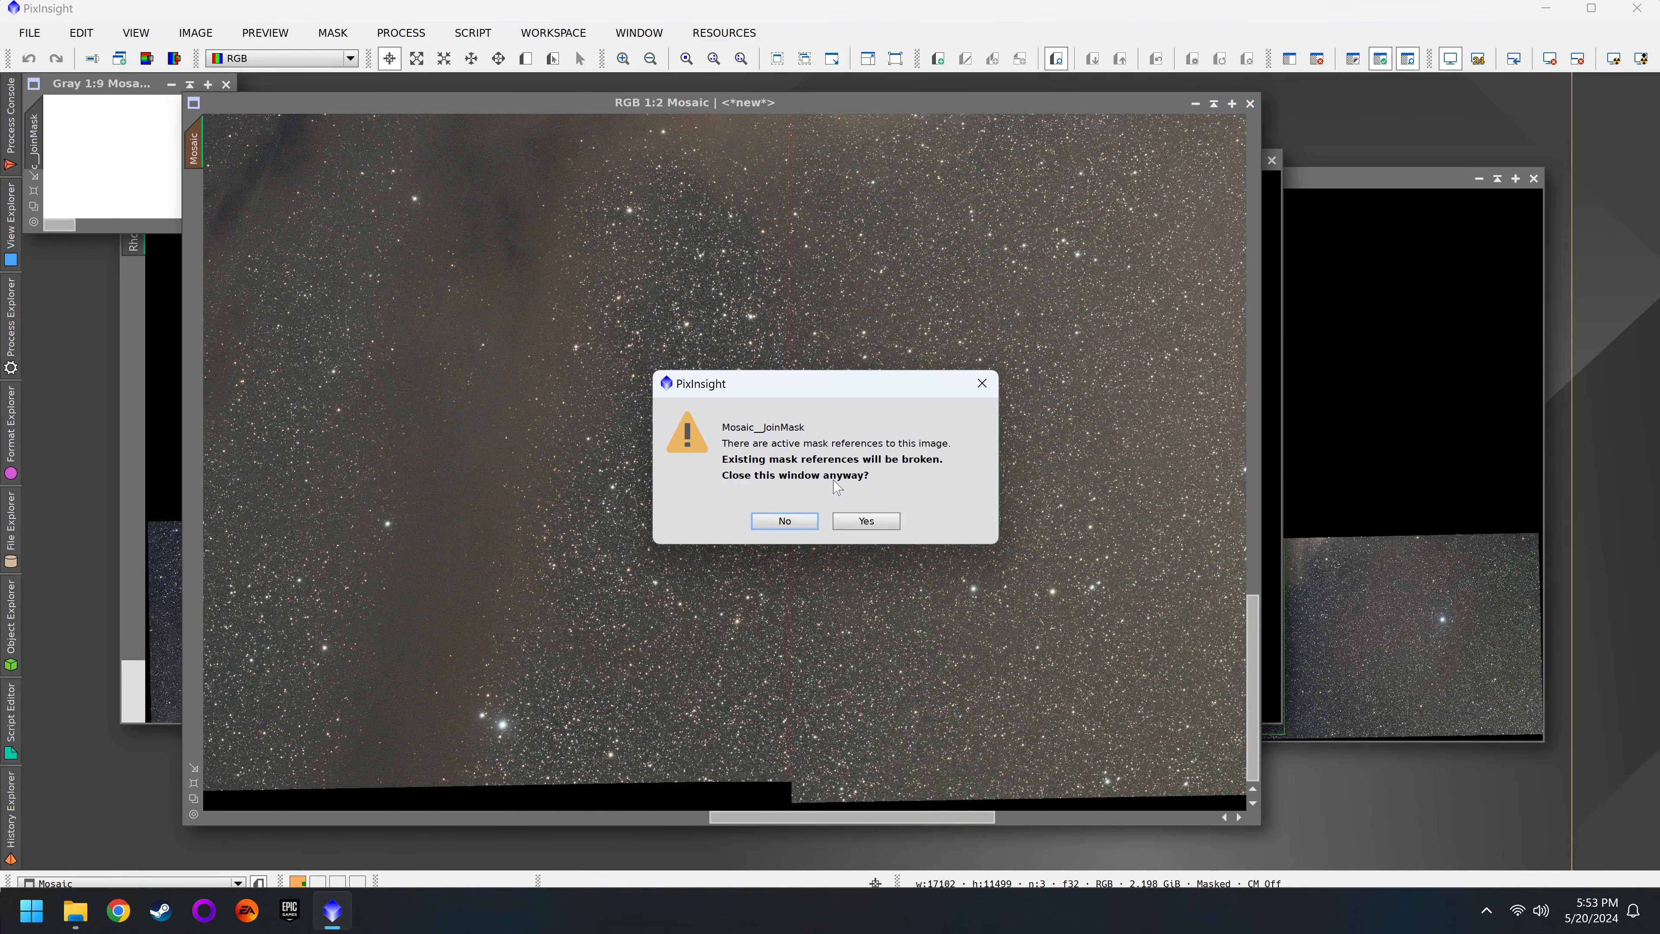
click(864, 521)
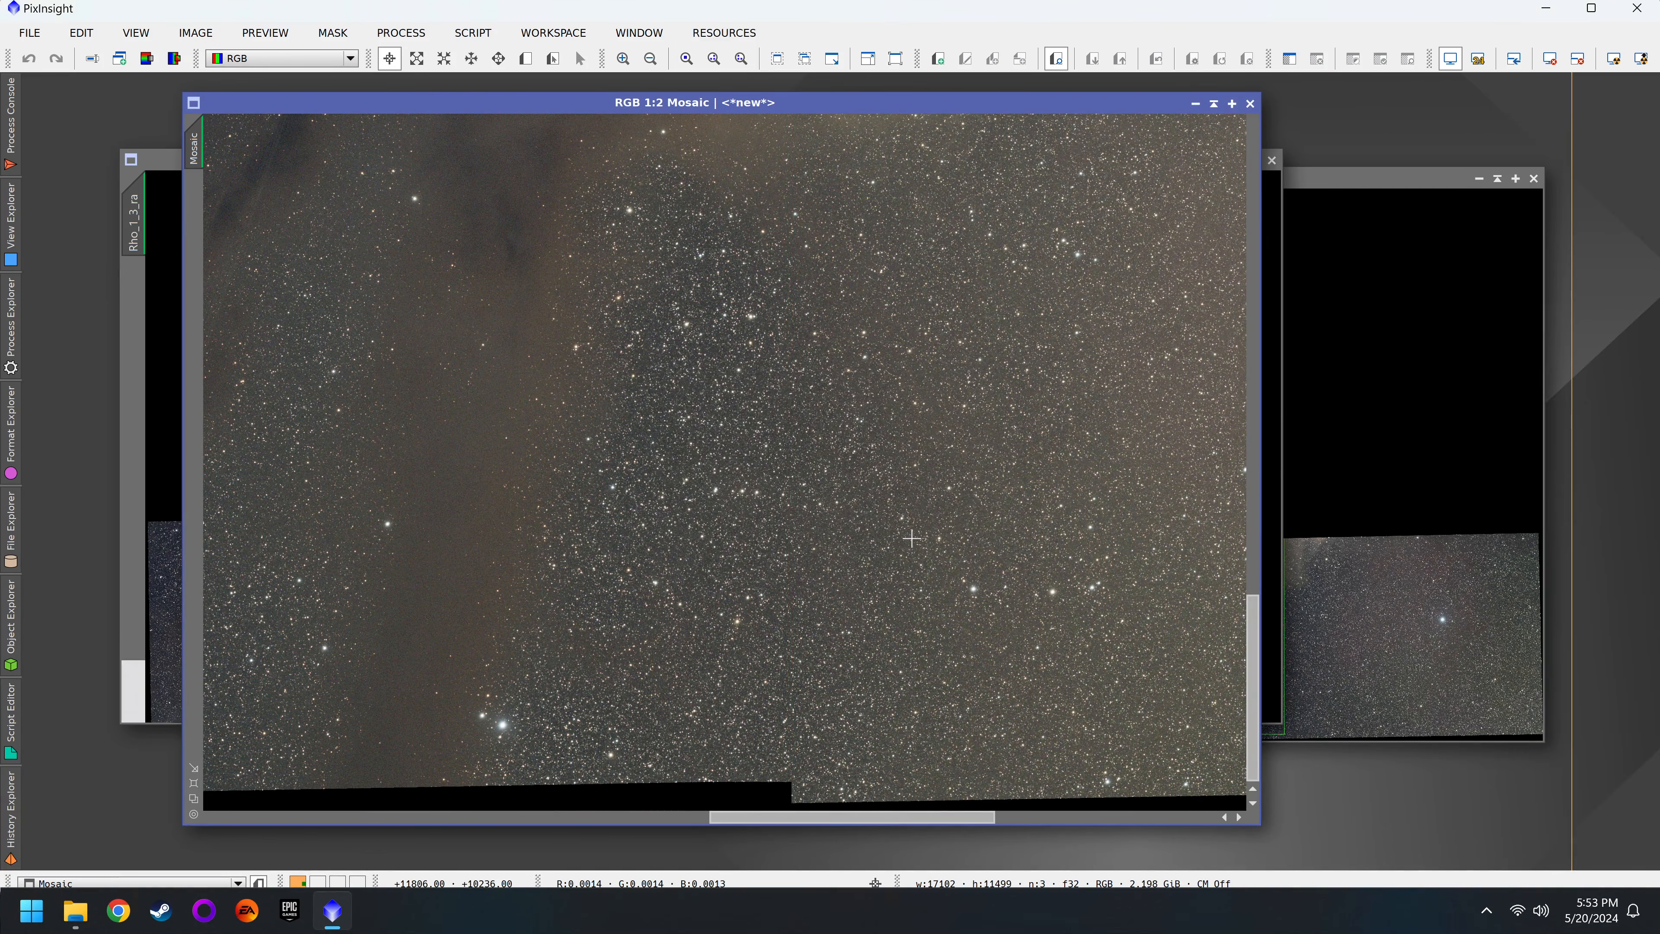
scroll(967, 640, down, 5)
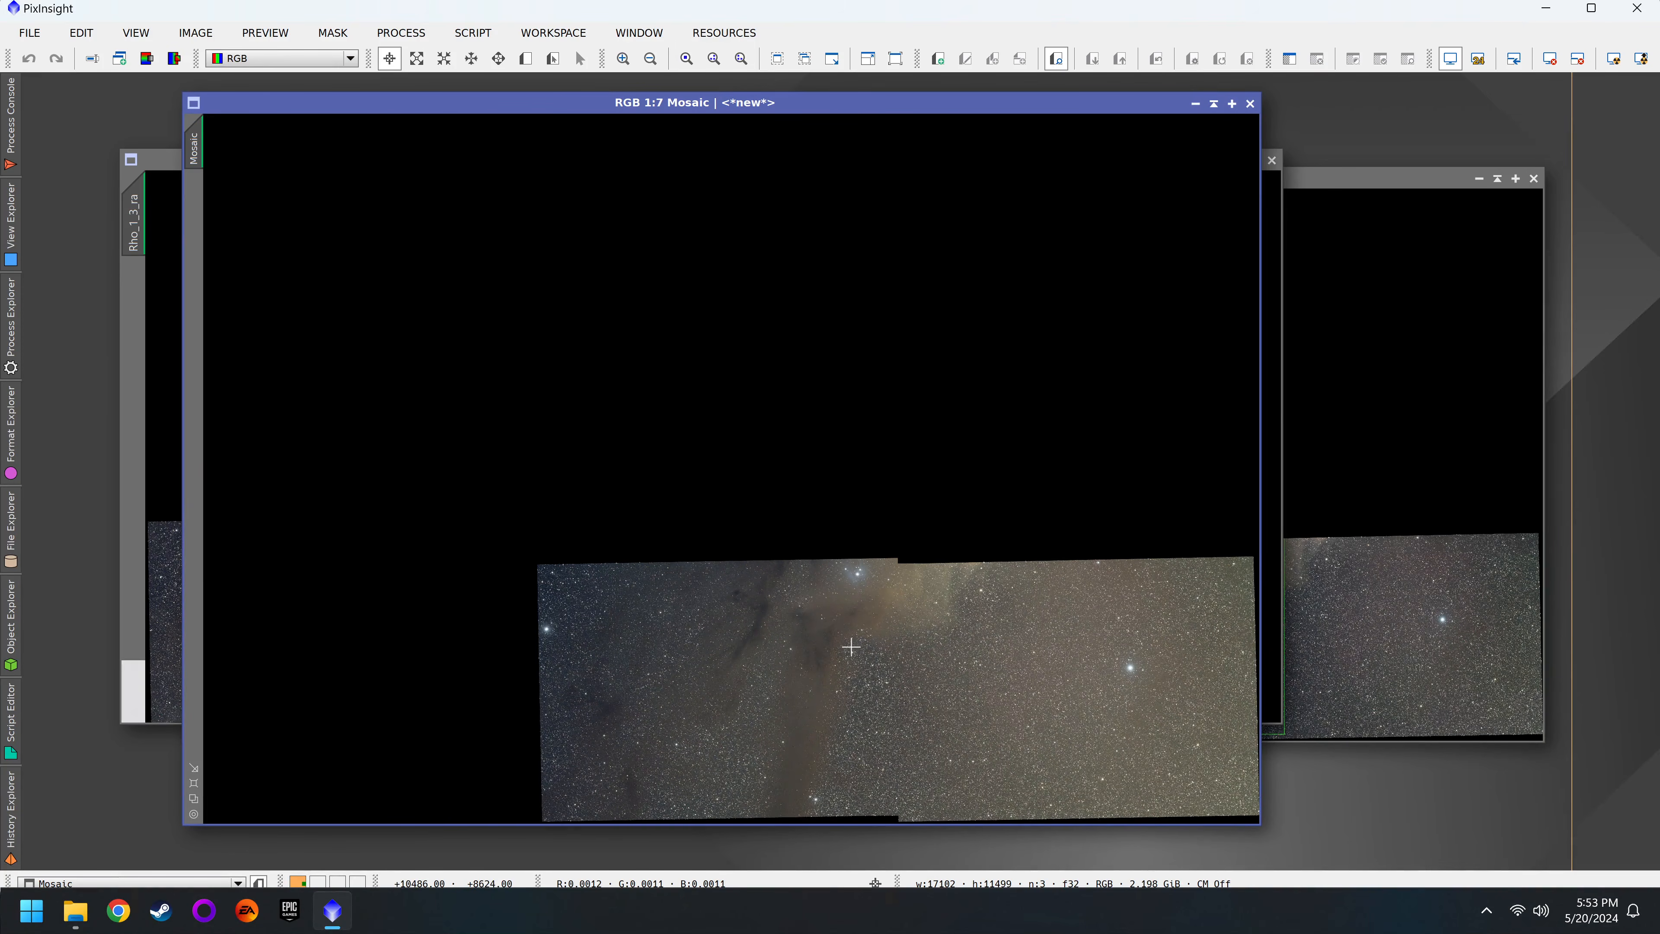
Step: Launch PhotometricMosaic again with Mosaic as the reference view and Rho_1_3_ra as the target view
click(6, 356)
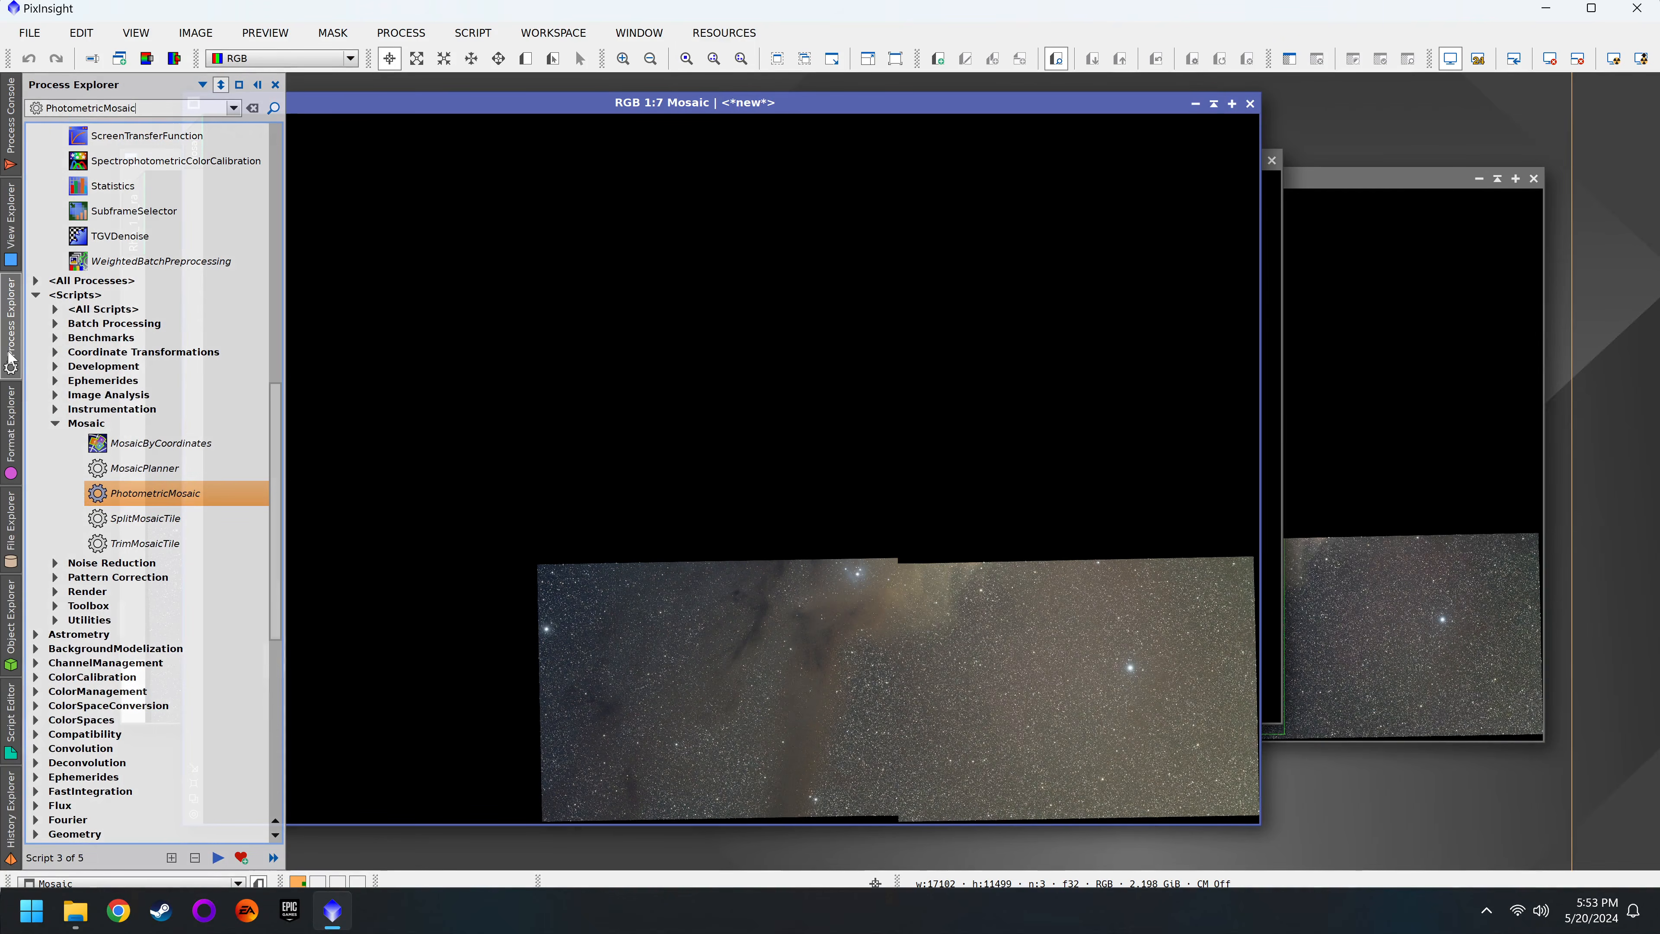
double_click(155, 493)
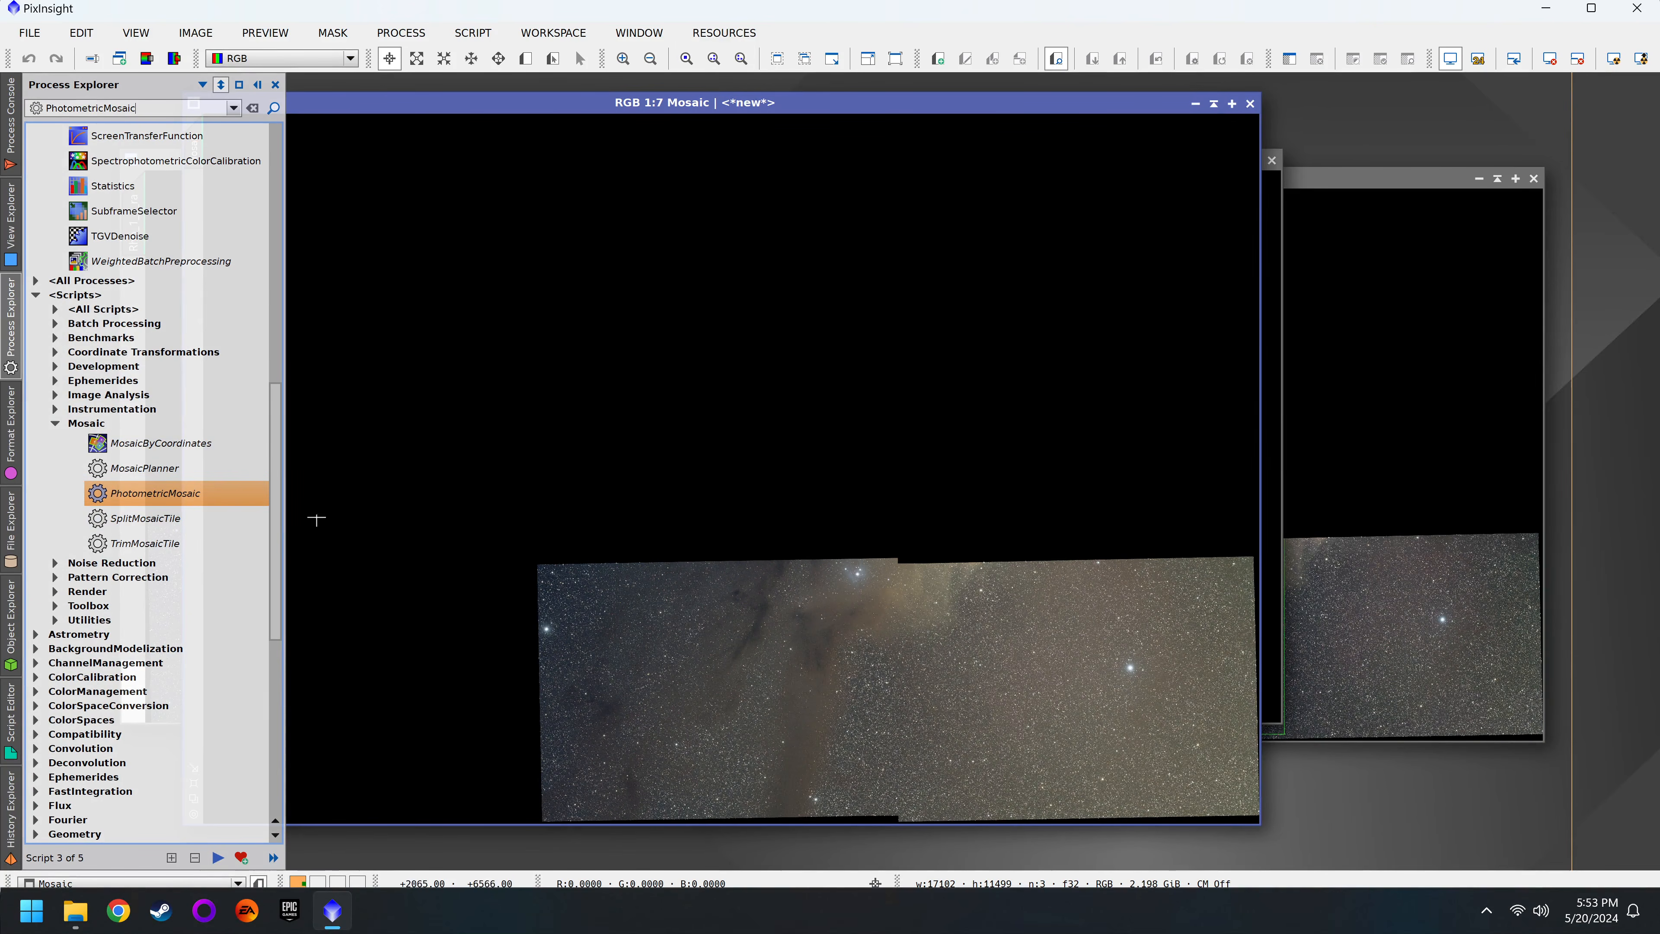
click(761, 251)
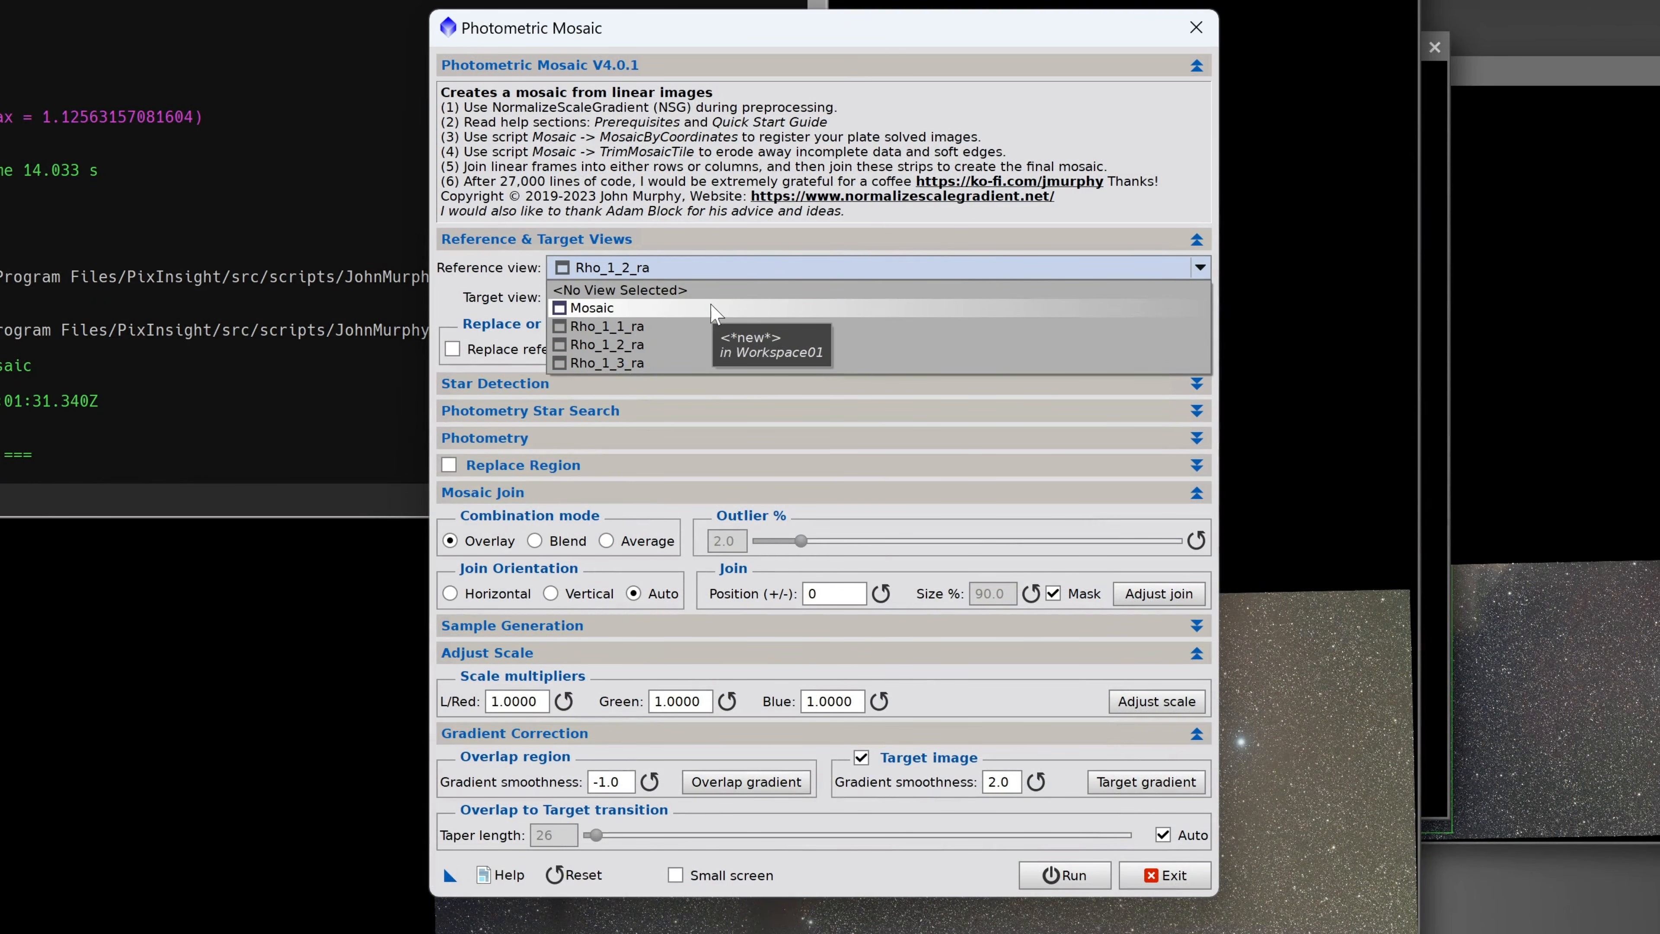
click(715, 309)
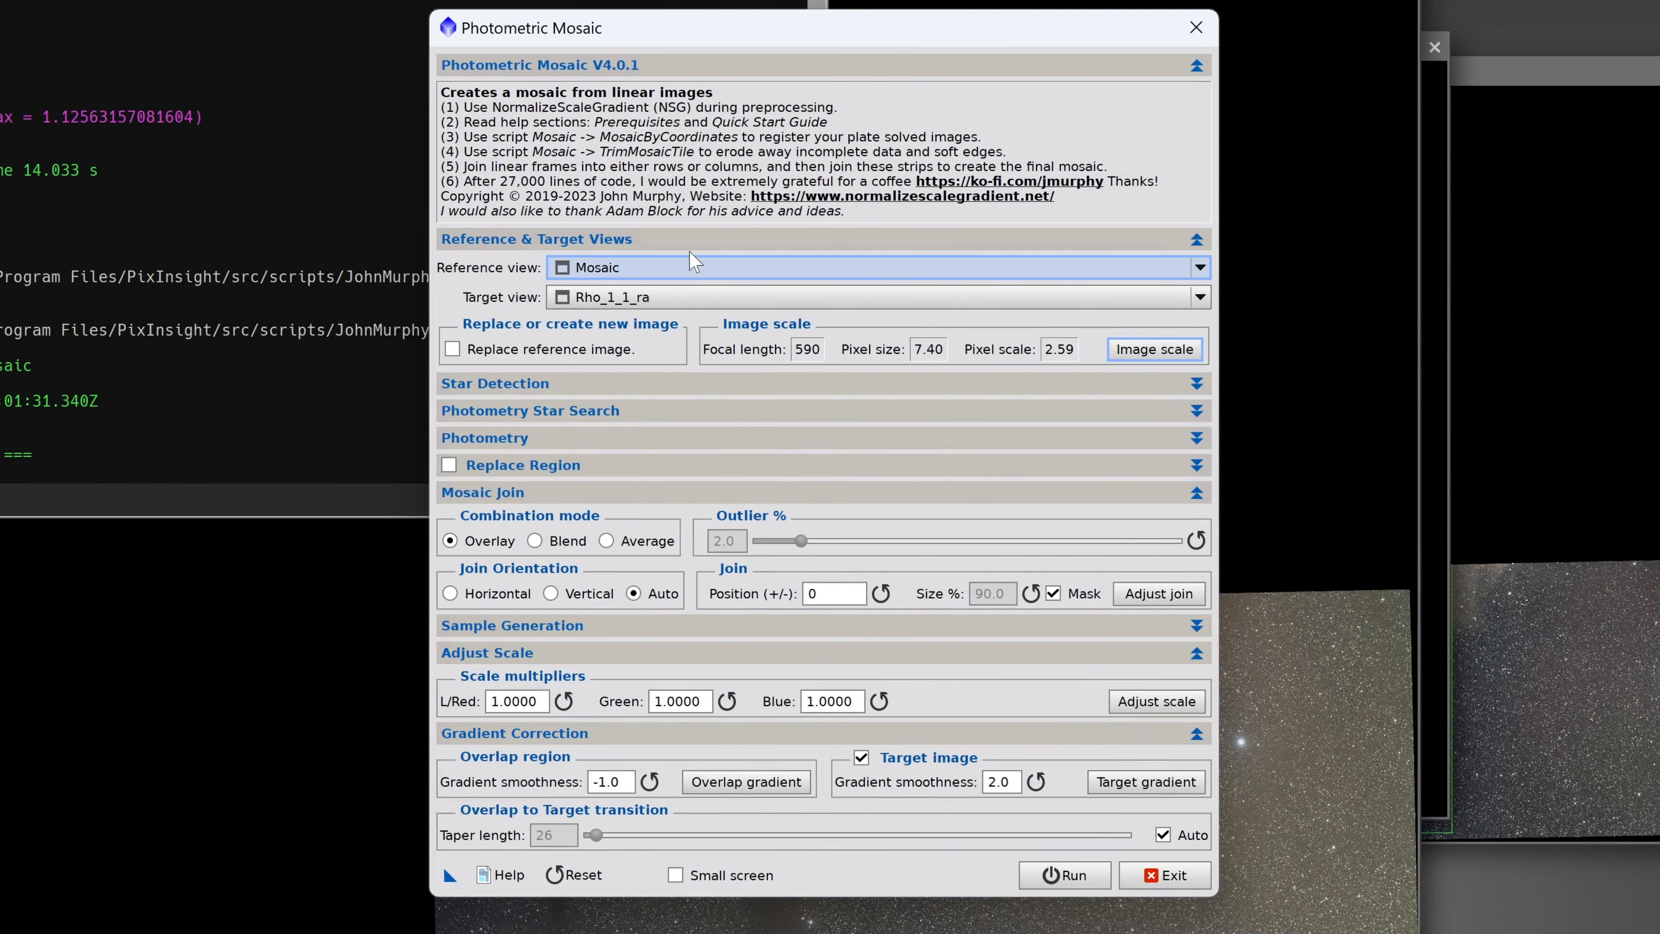
mouse_move(671, 282)
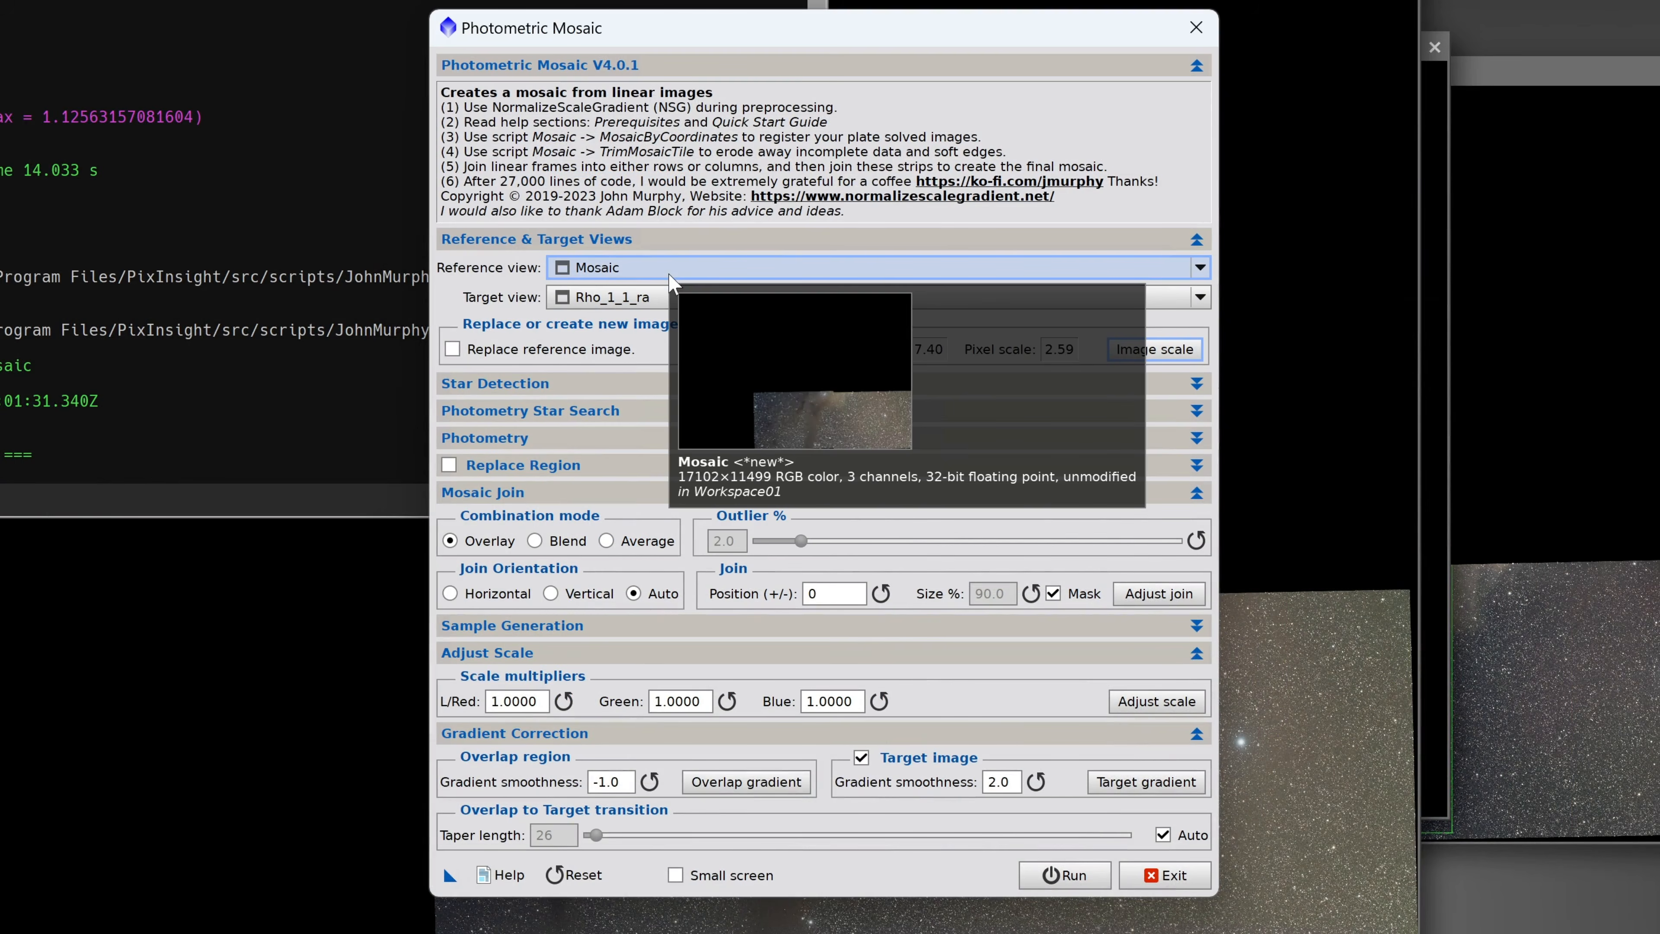
click(673, 298)
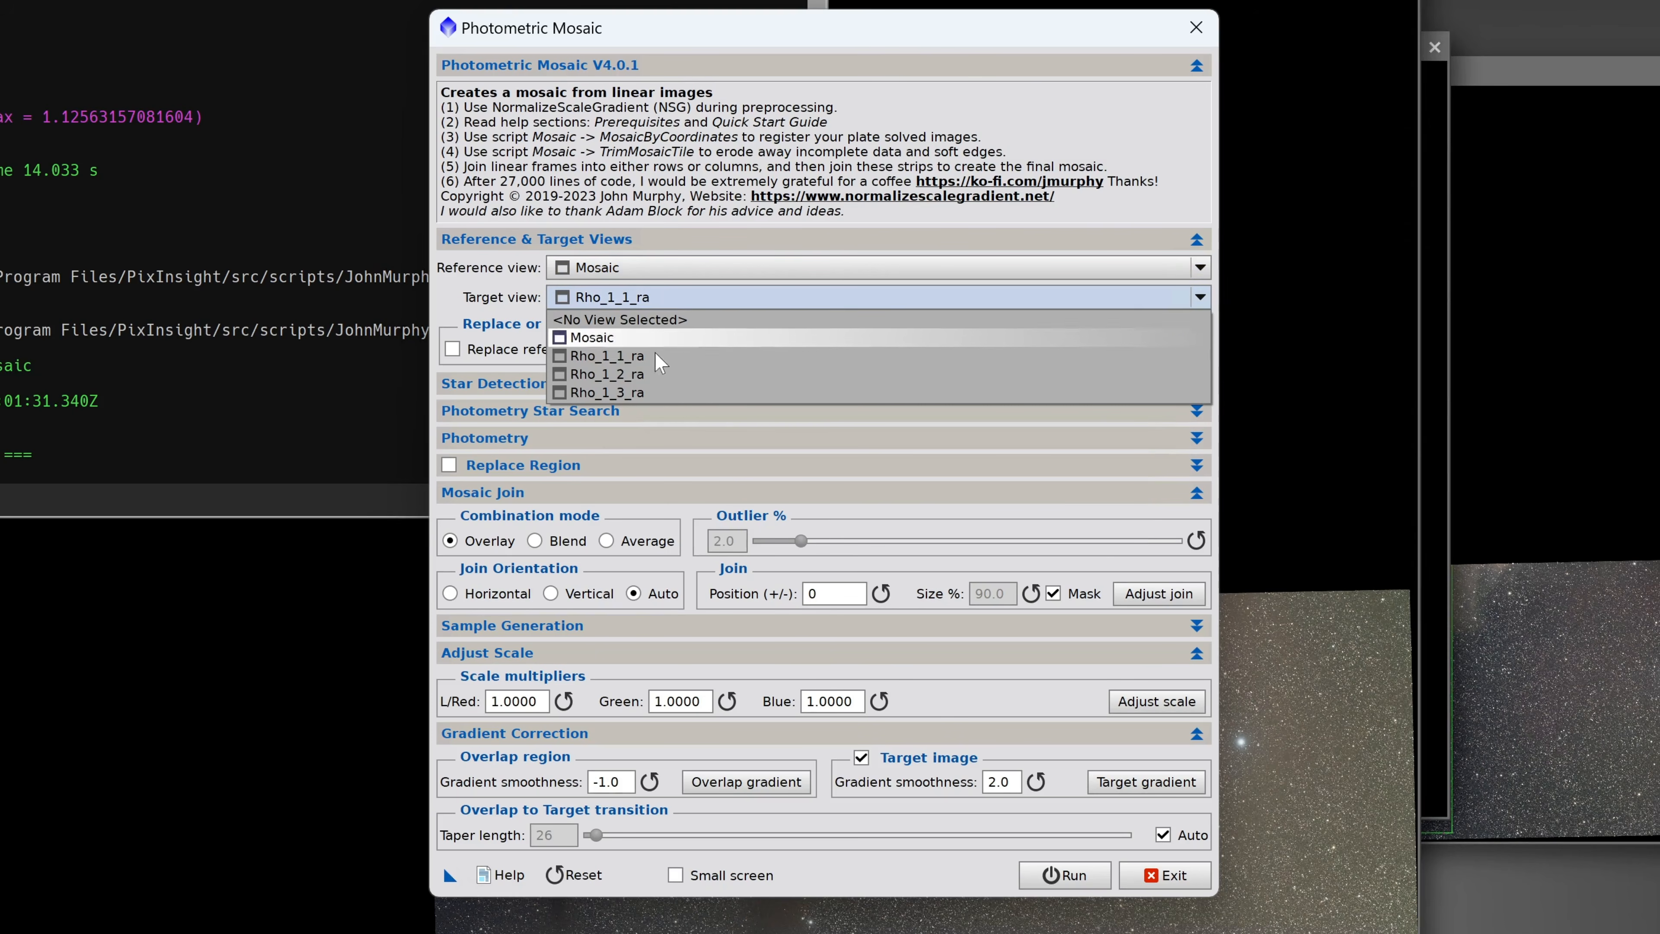
click(647, 394)
mouse_move(640, 313)
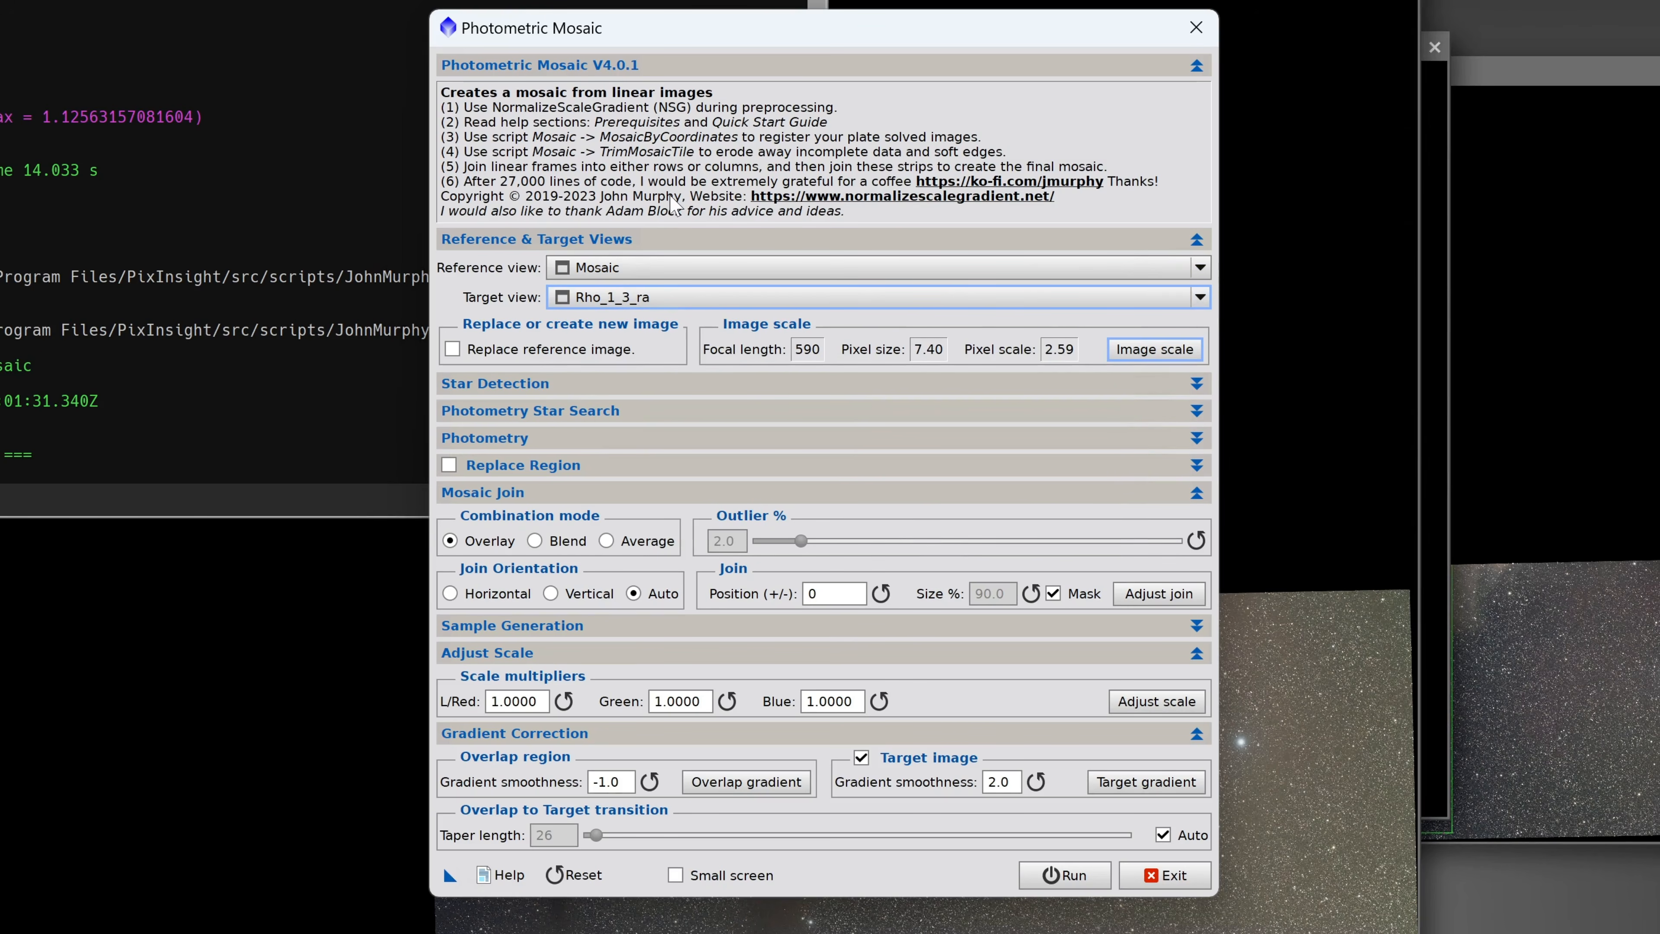
Step: Enter a 3.76 micron pixel size and a 300 mm focal length as the image scale for the Rho_1_3_ra join
click(1156, 352)
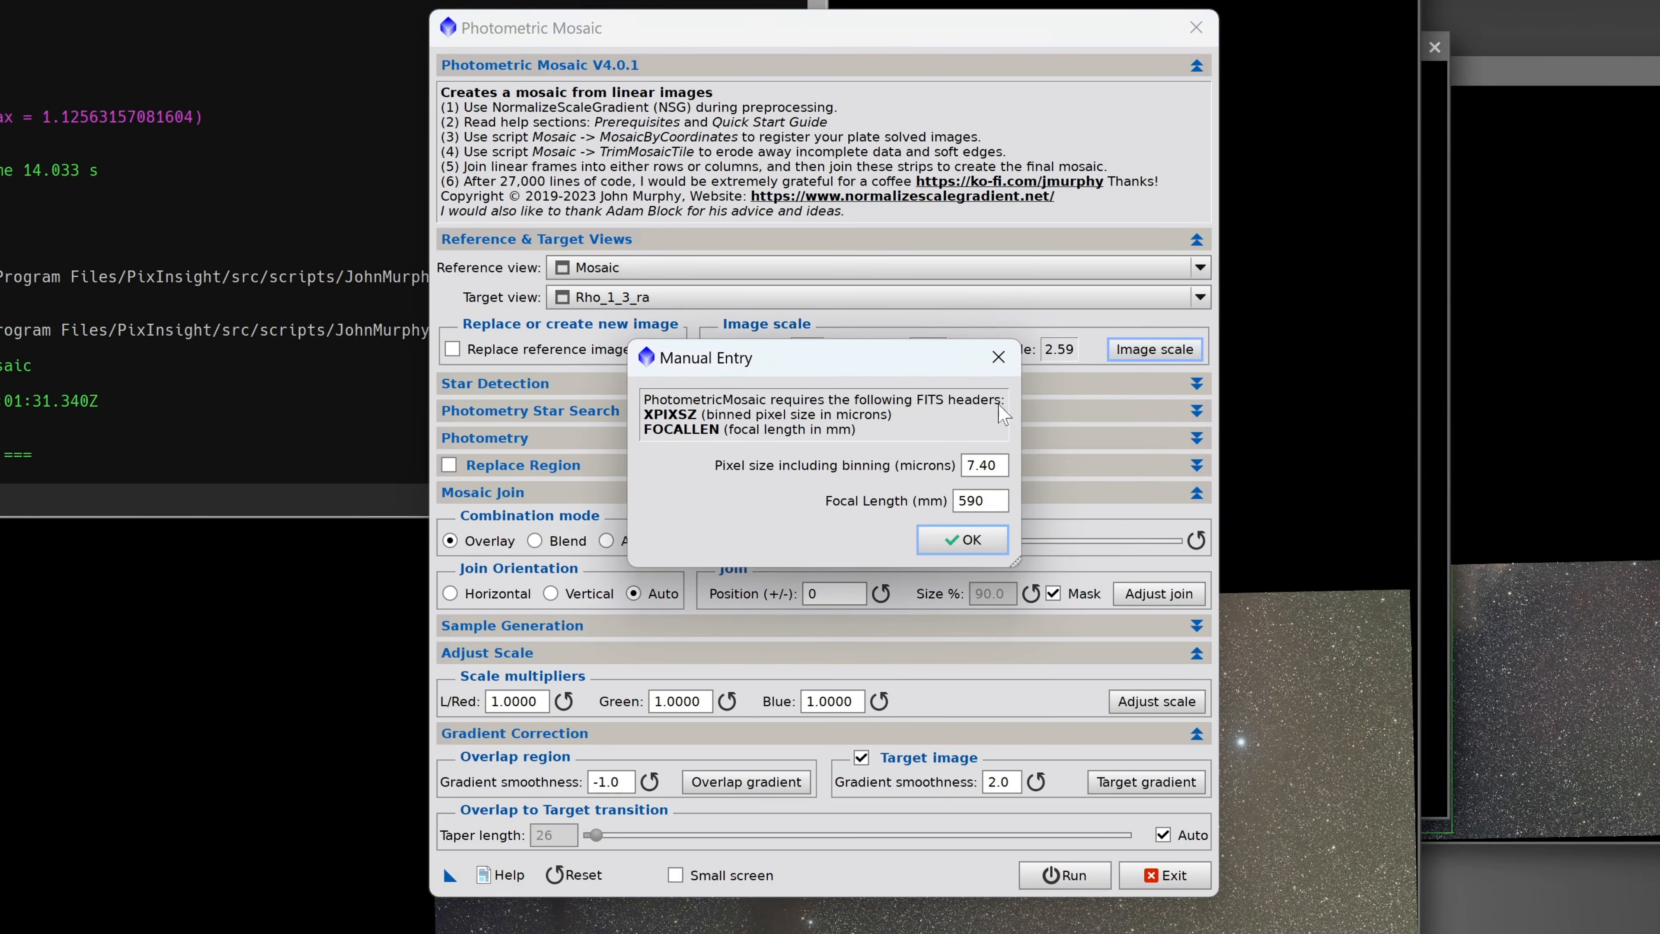
double_click(984, 464)
text(3.76)
key(Tab)
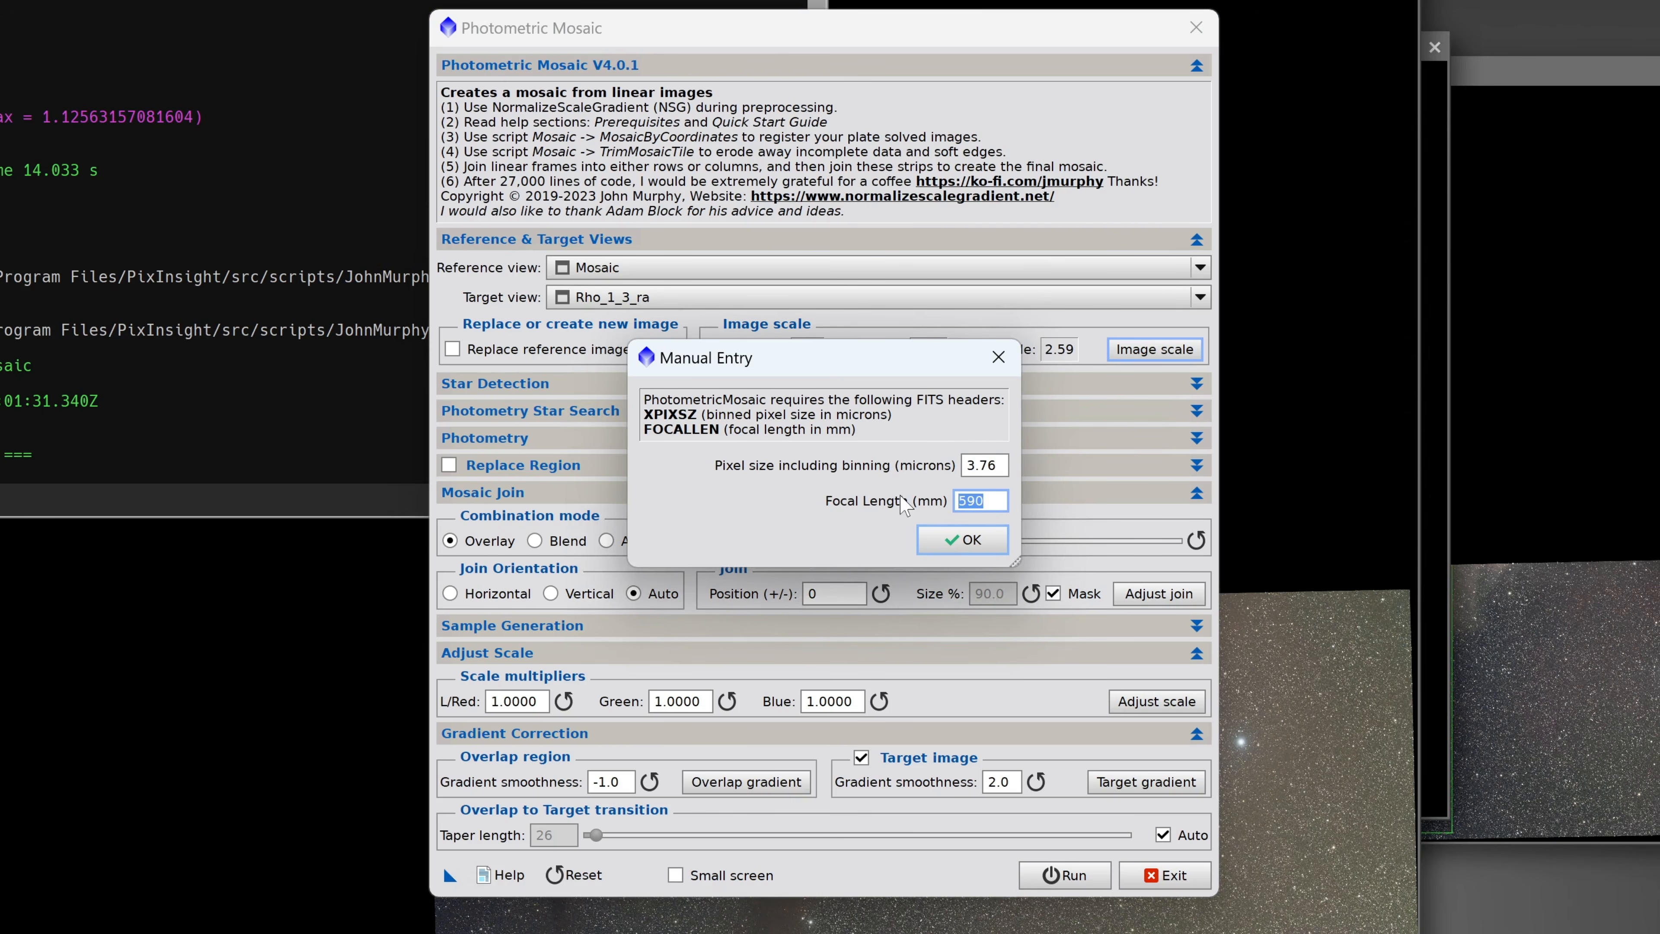
text(300)
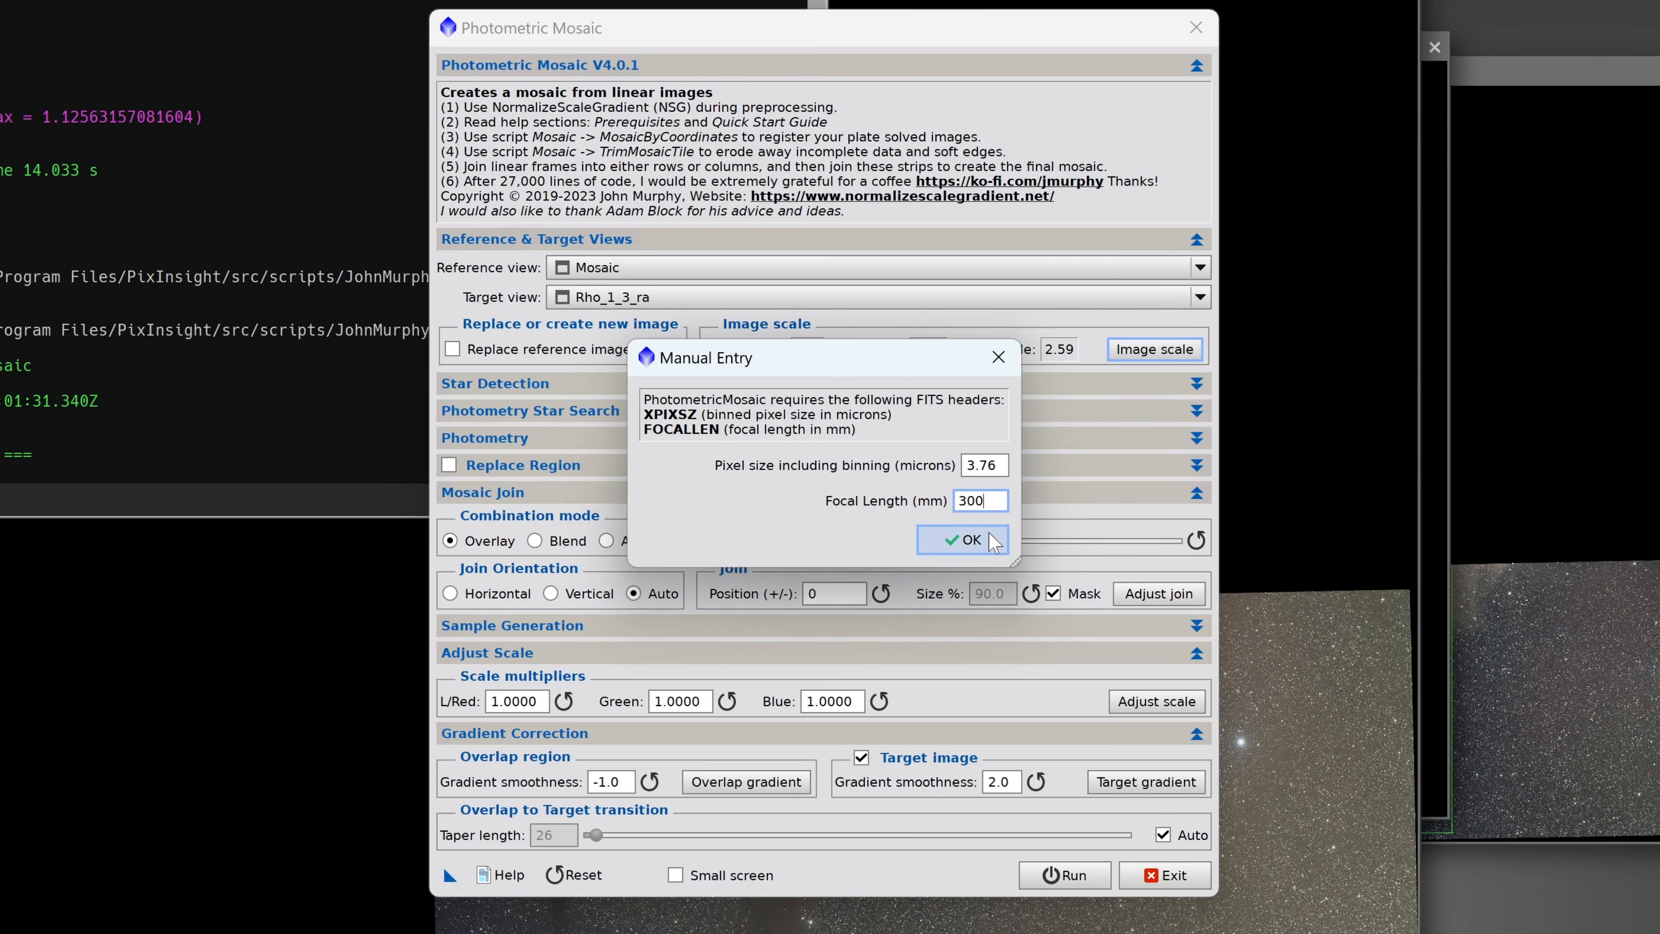
click(994, 541)
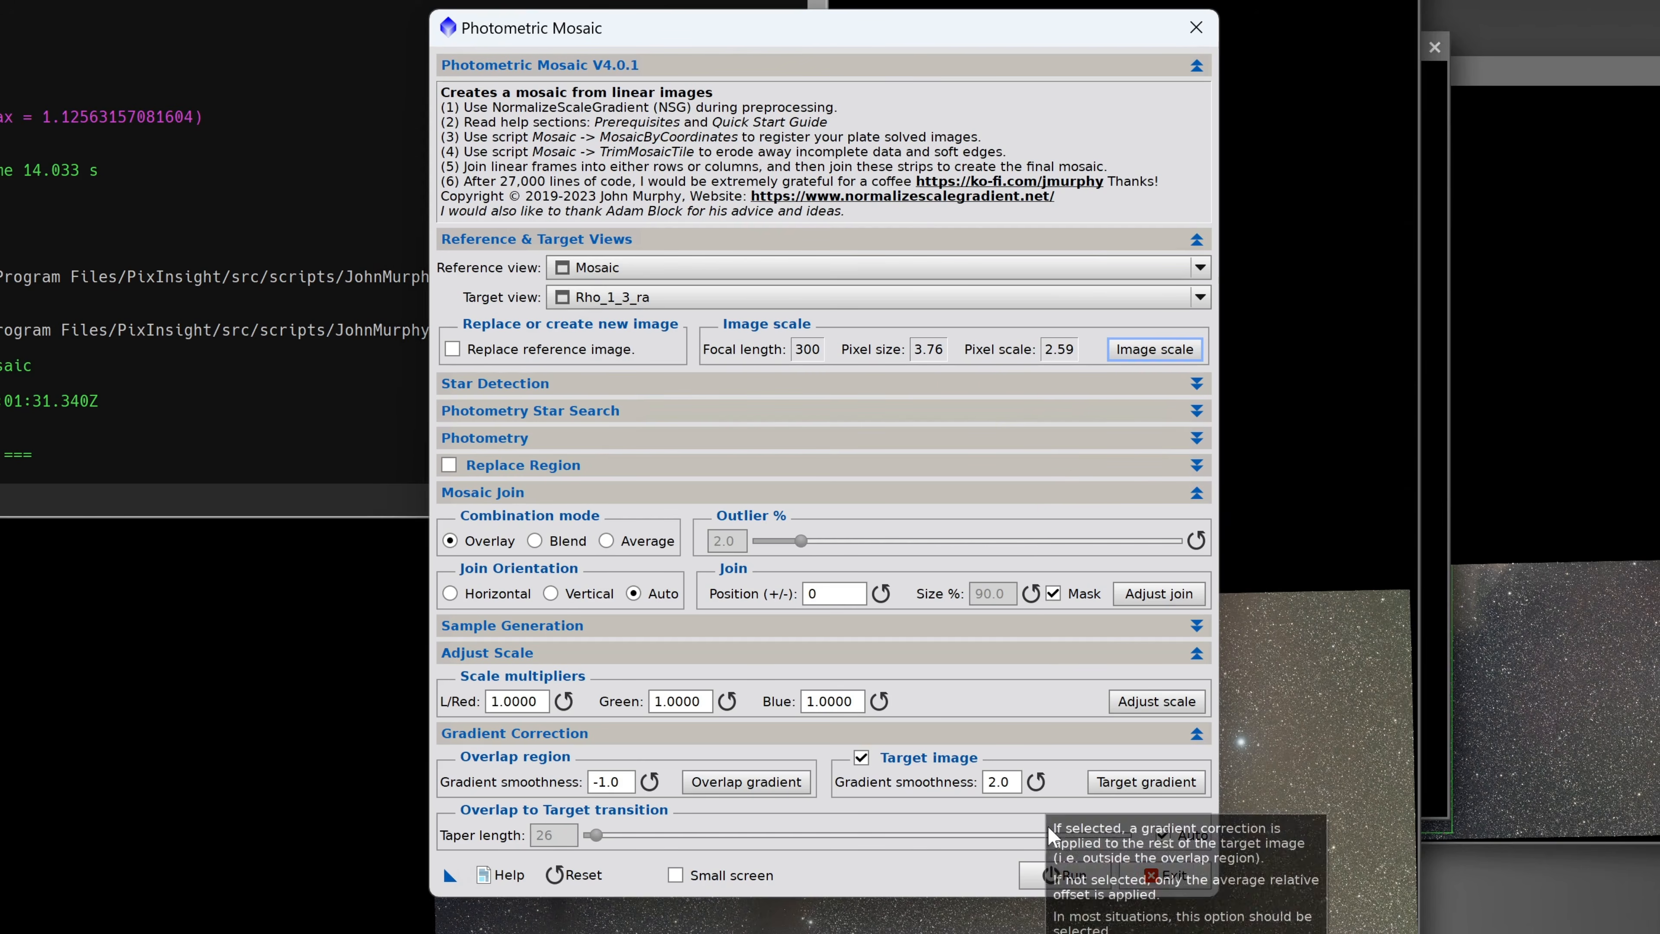
Step: Run the join of Rho_1_3_ra onto Mosaic, ignoring the soft-edge warnings, and exit the script
click(1062, 876)
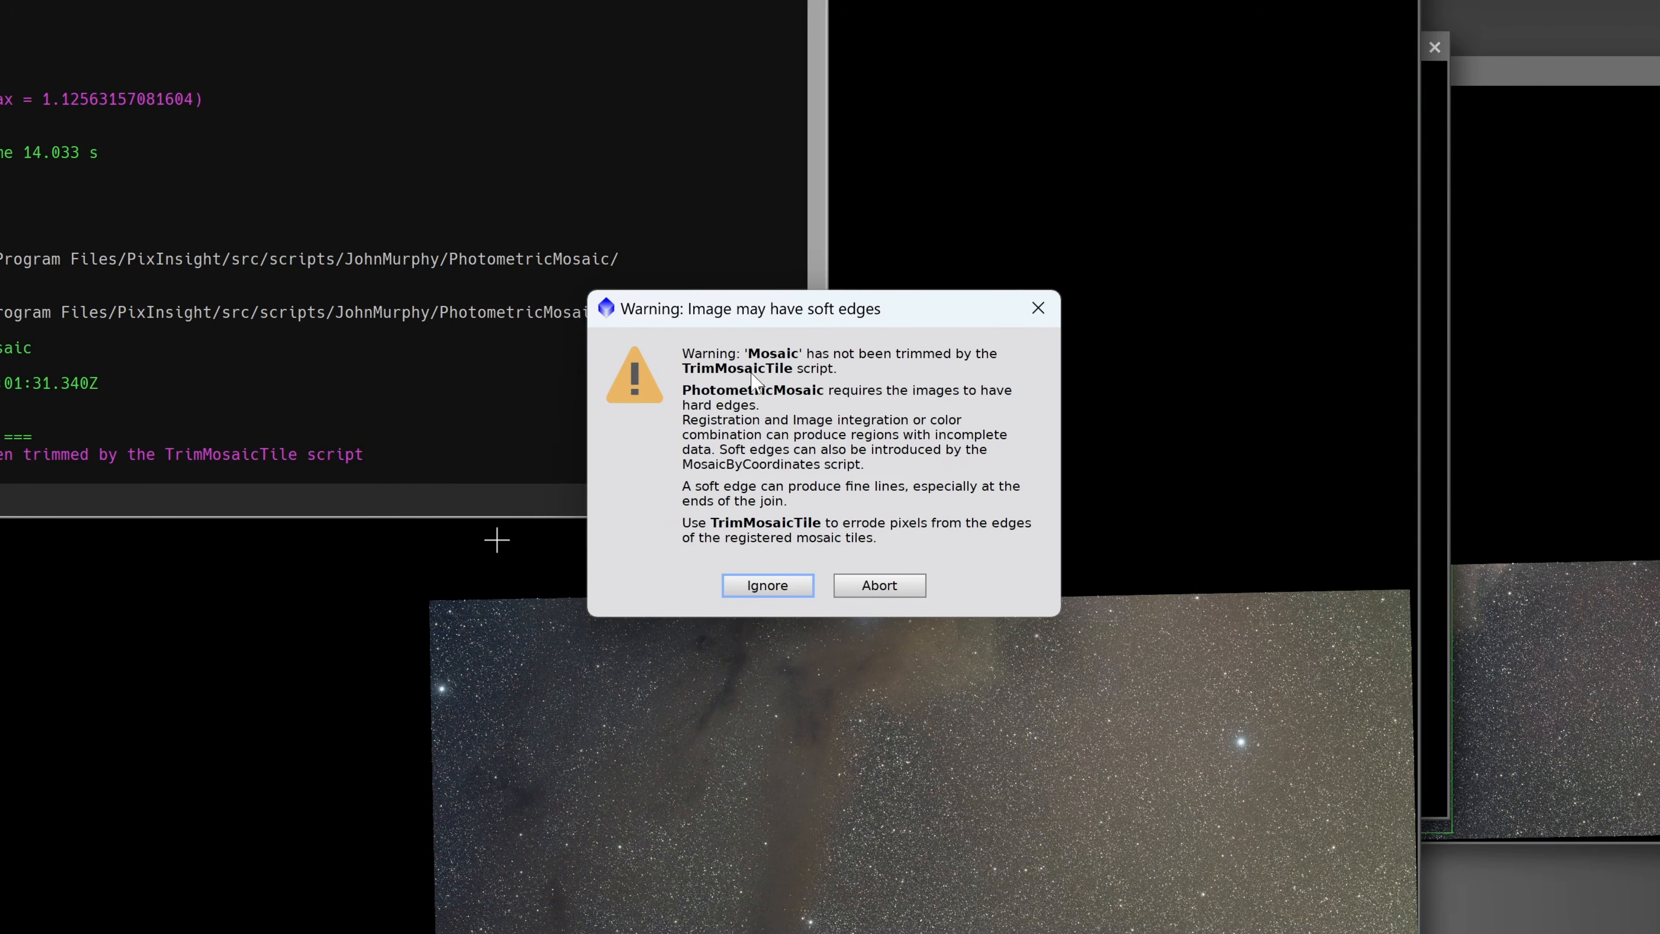
click(765, 588)
click(764, 586)
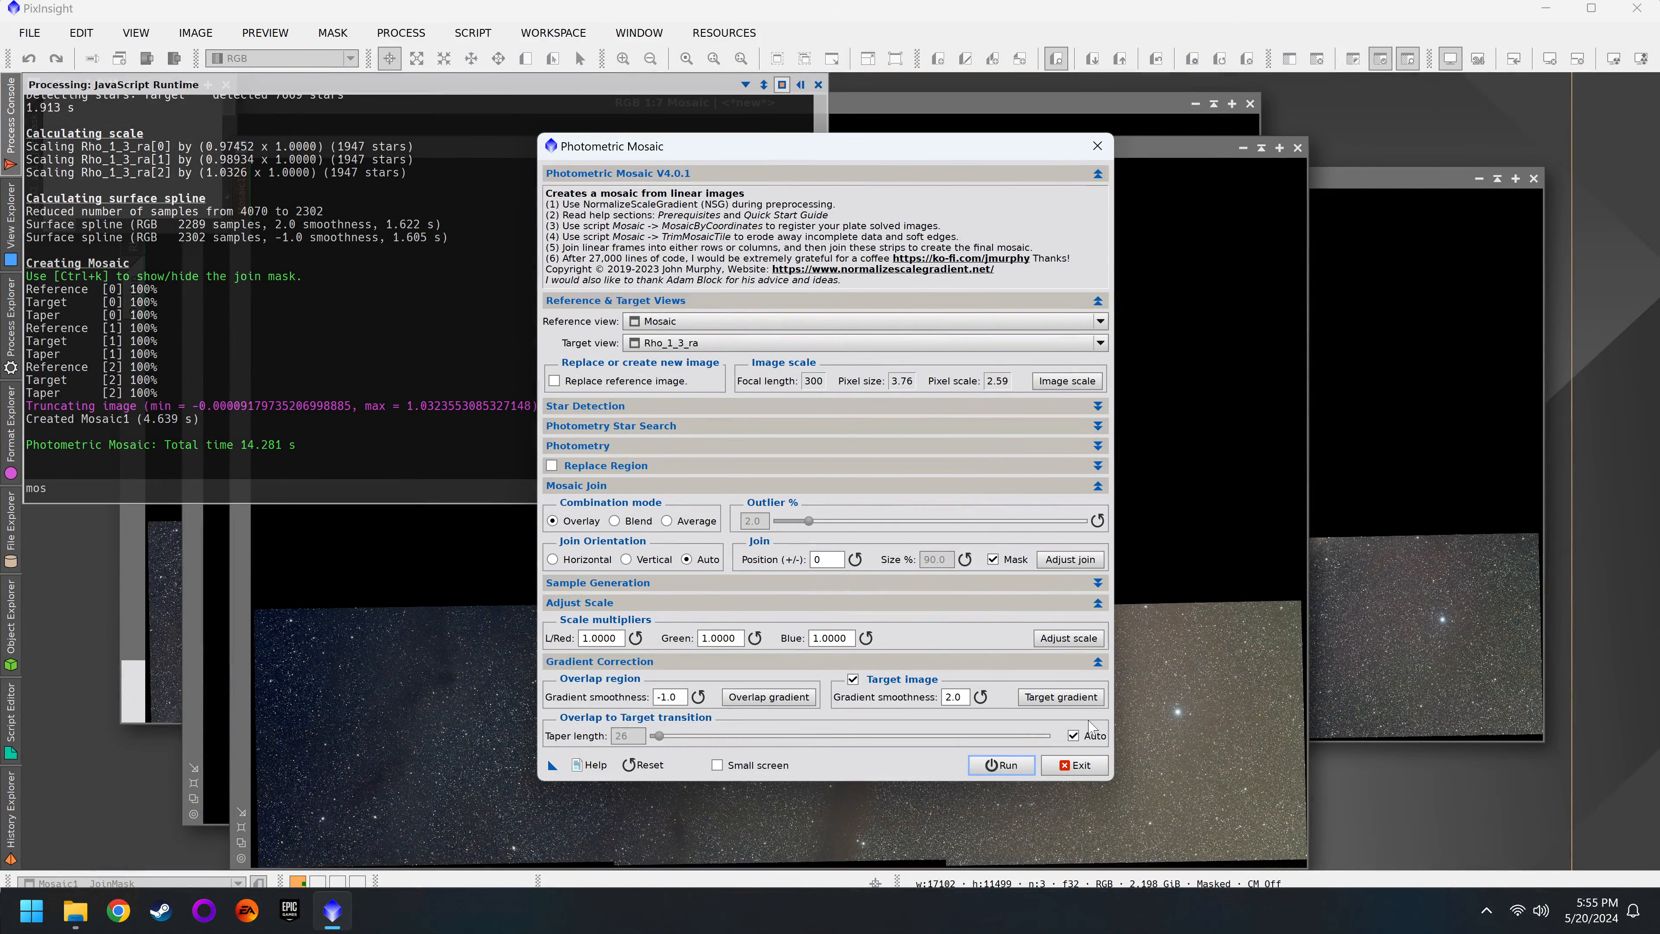
click(1075, 765)
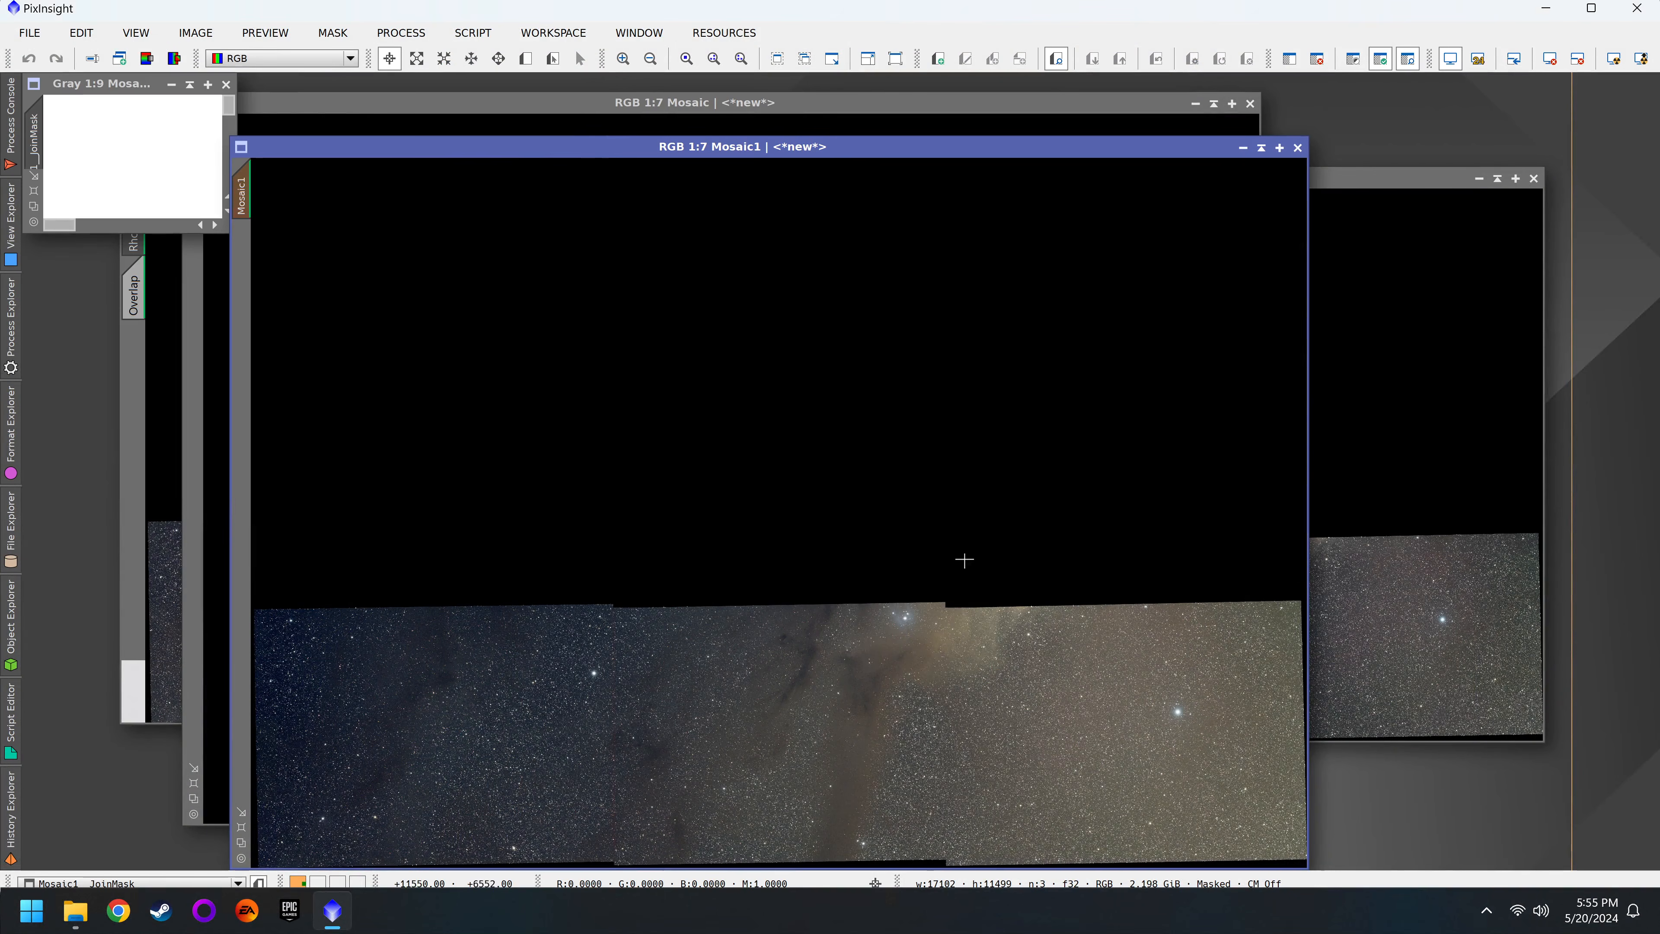
Step: Check the Mosaic1 join, close its join mask despite the active references, and bring the two-panel Mosaic image to the front
click(226, 85)
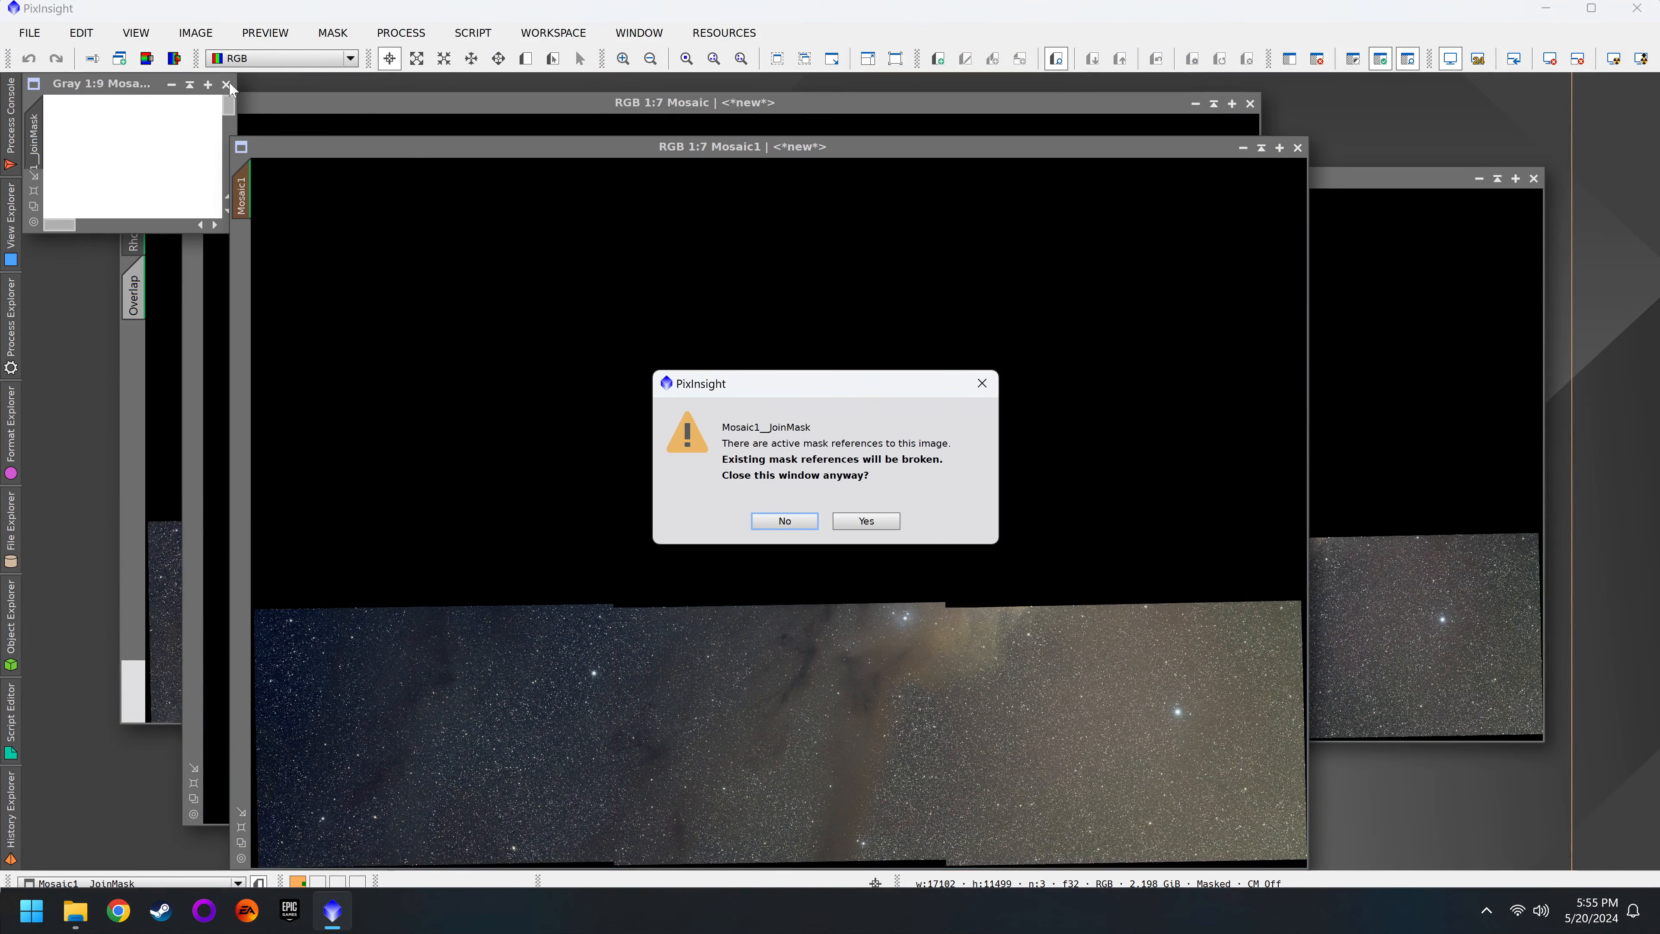
click(866, 521)
scroll(619, 651, up, 3)
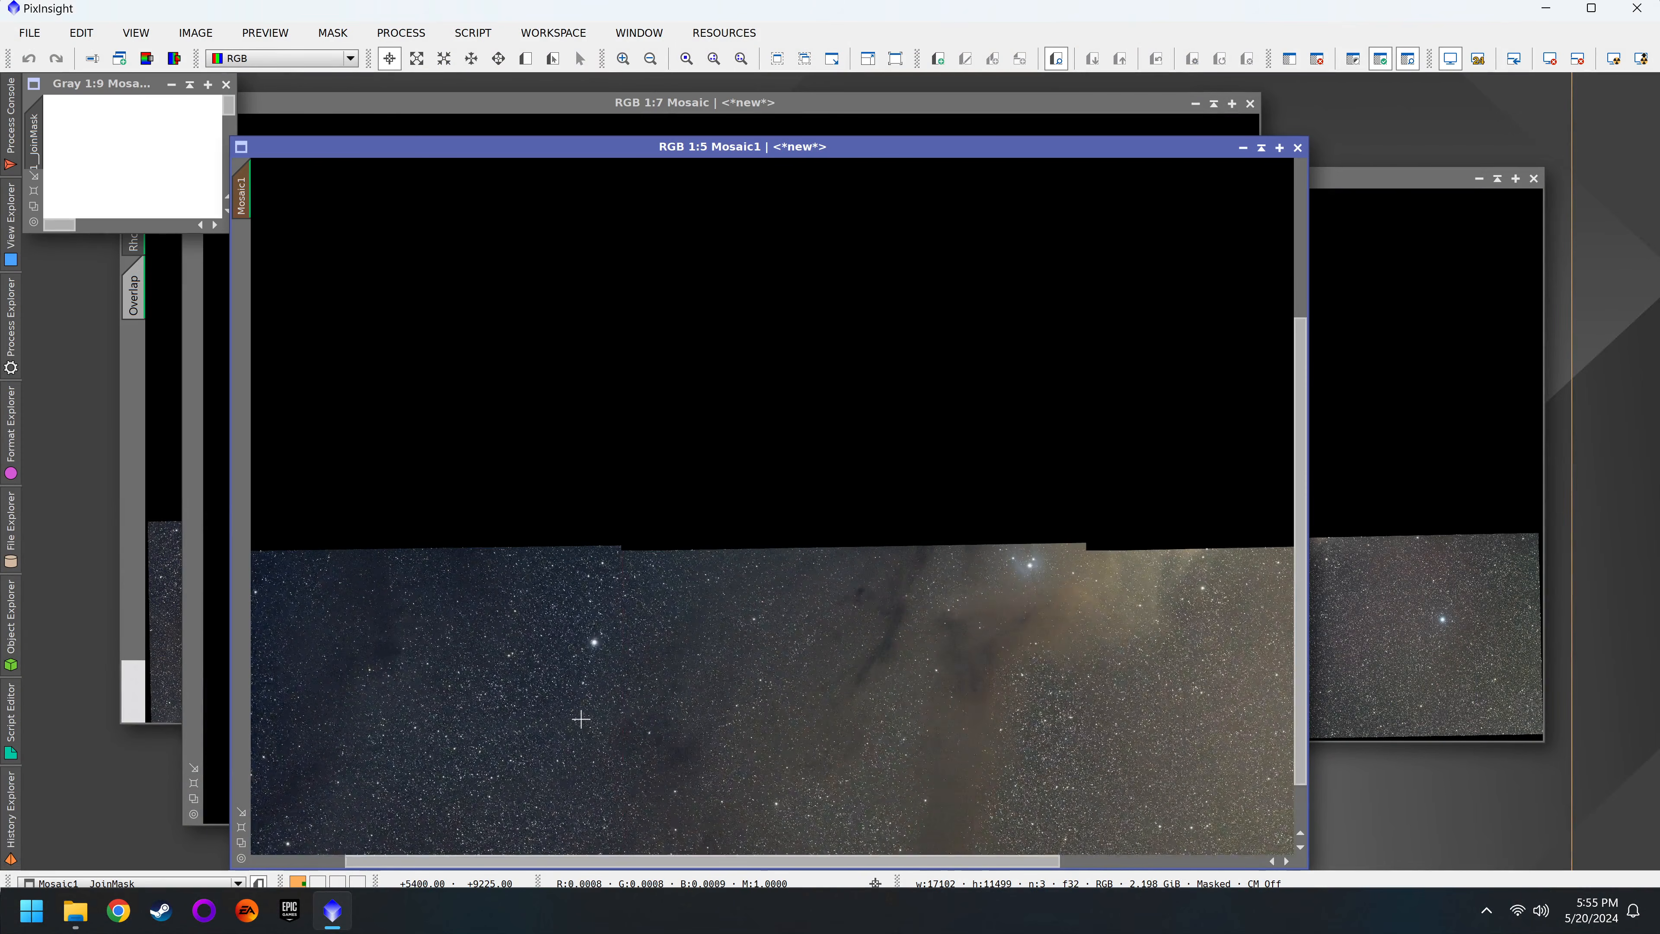
scroll(619, 651, up, 4)
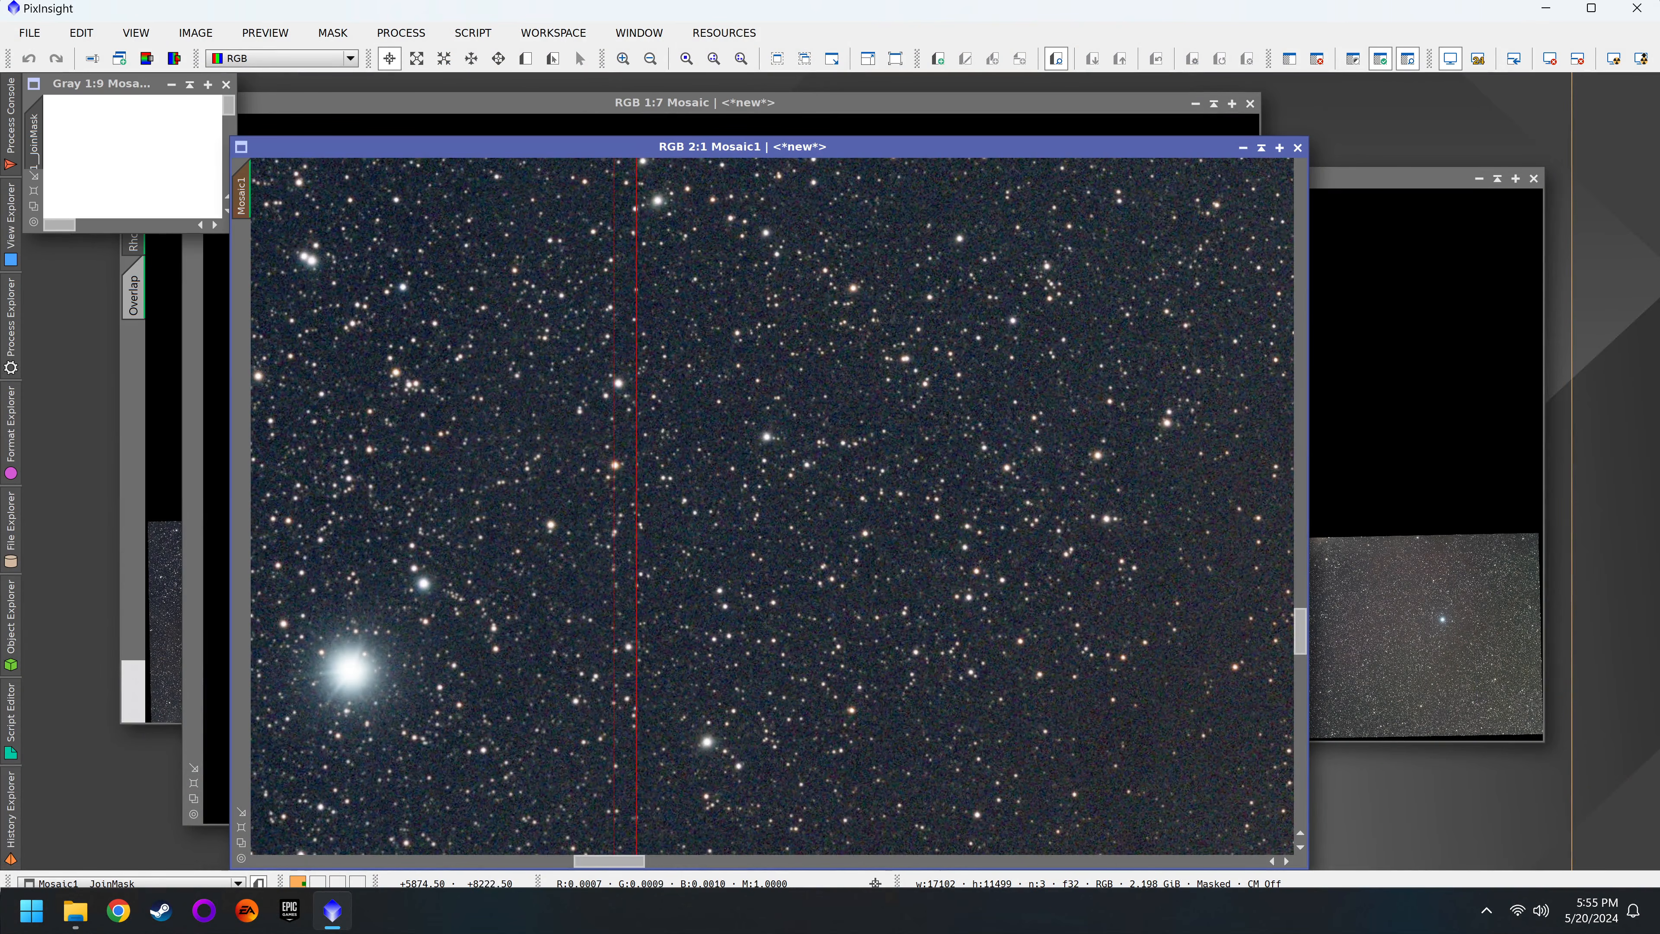
click(226, 85)
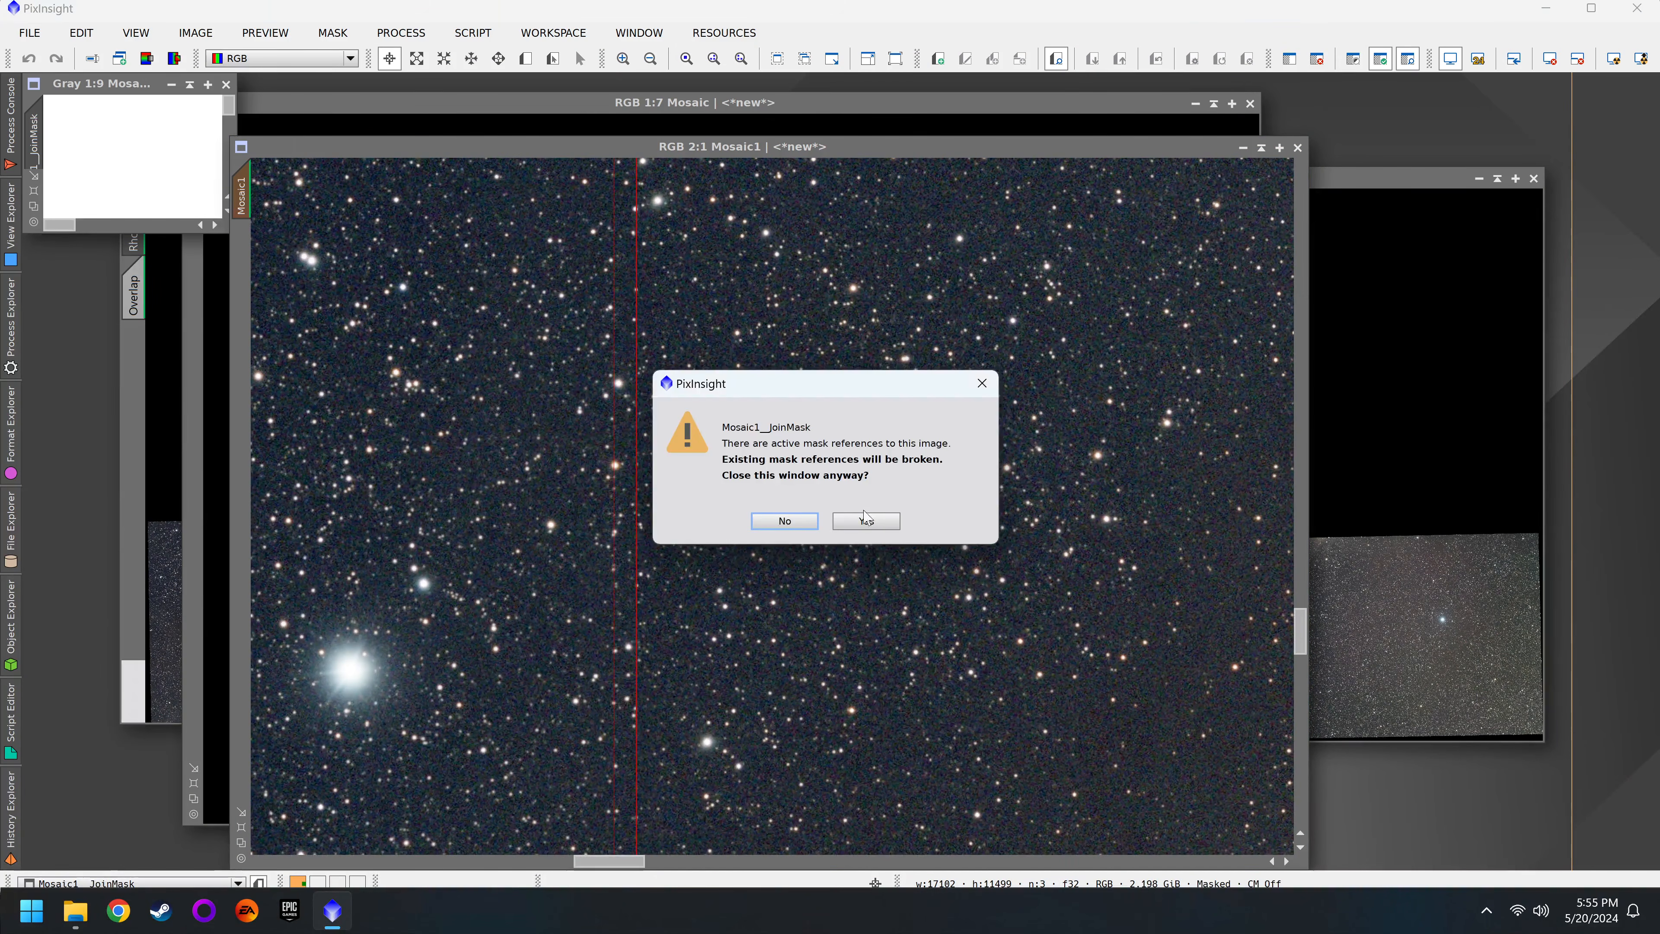
click(863, 519)
scroll(761, 458, down, 11)
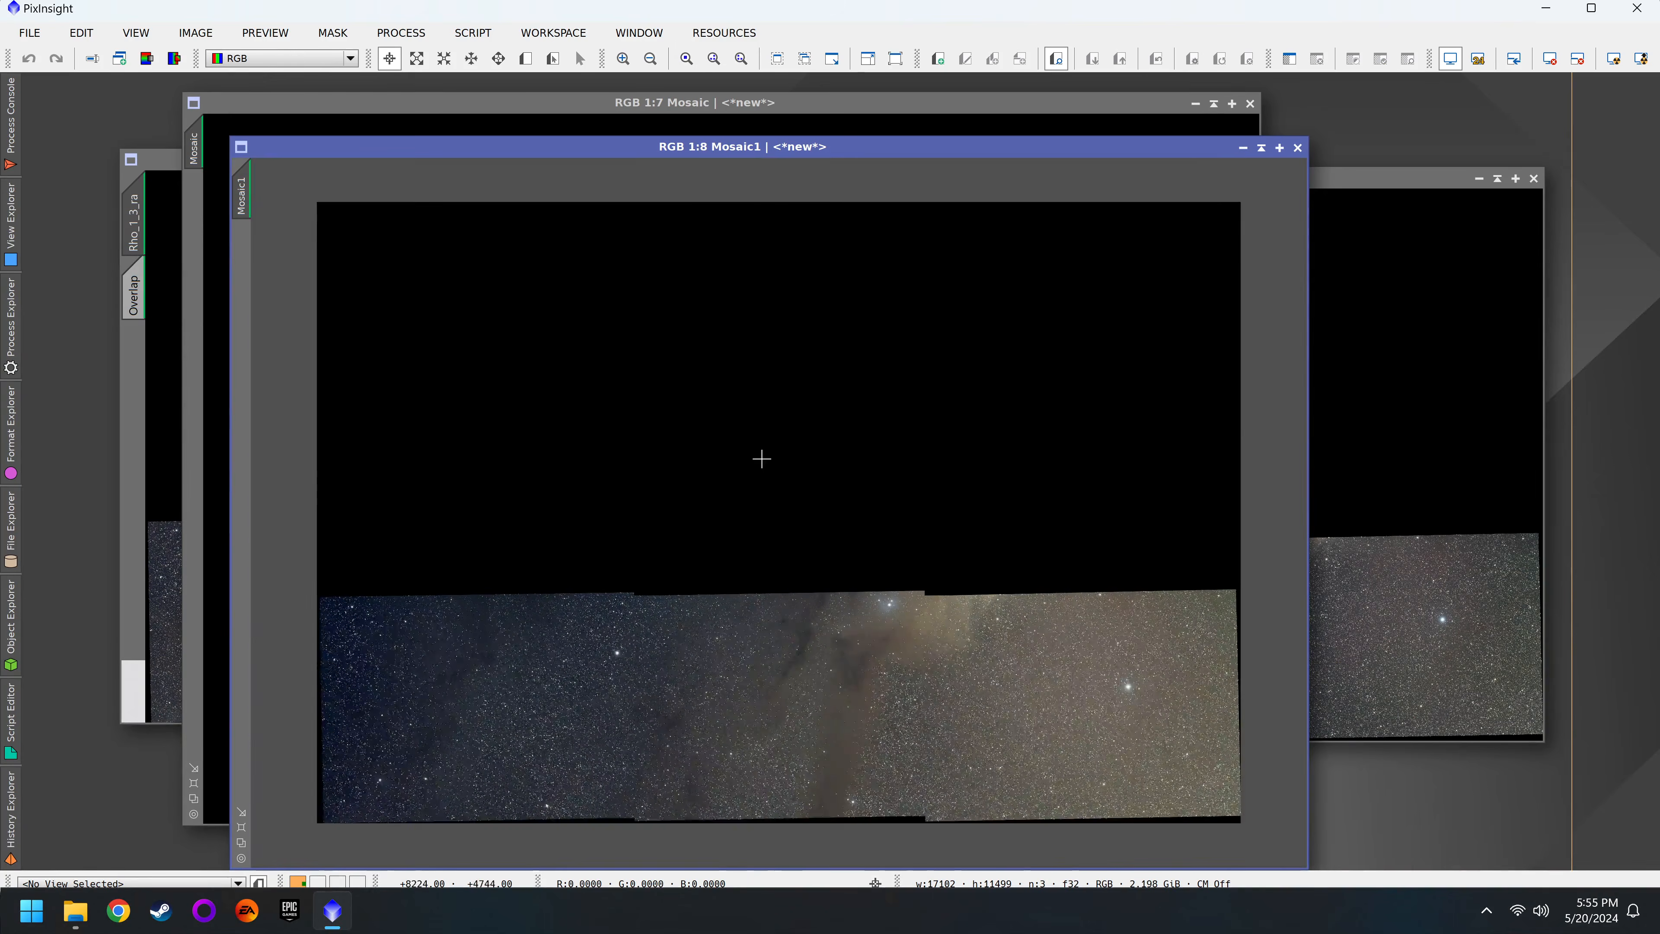
scroll(567, 719, up, 1)
scroll(847, 680, up, 1)
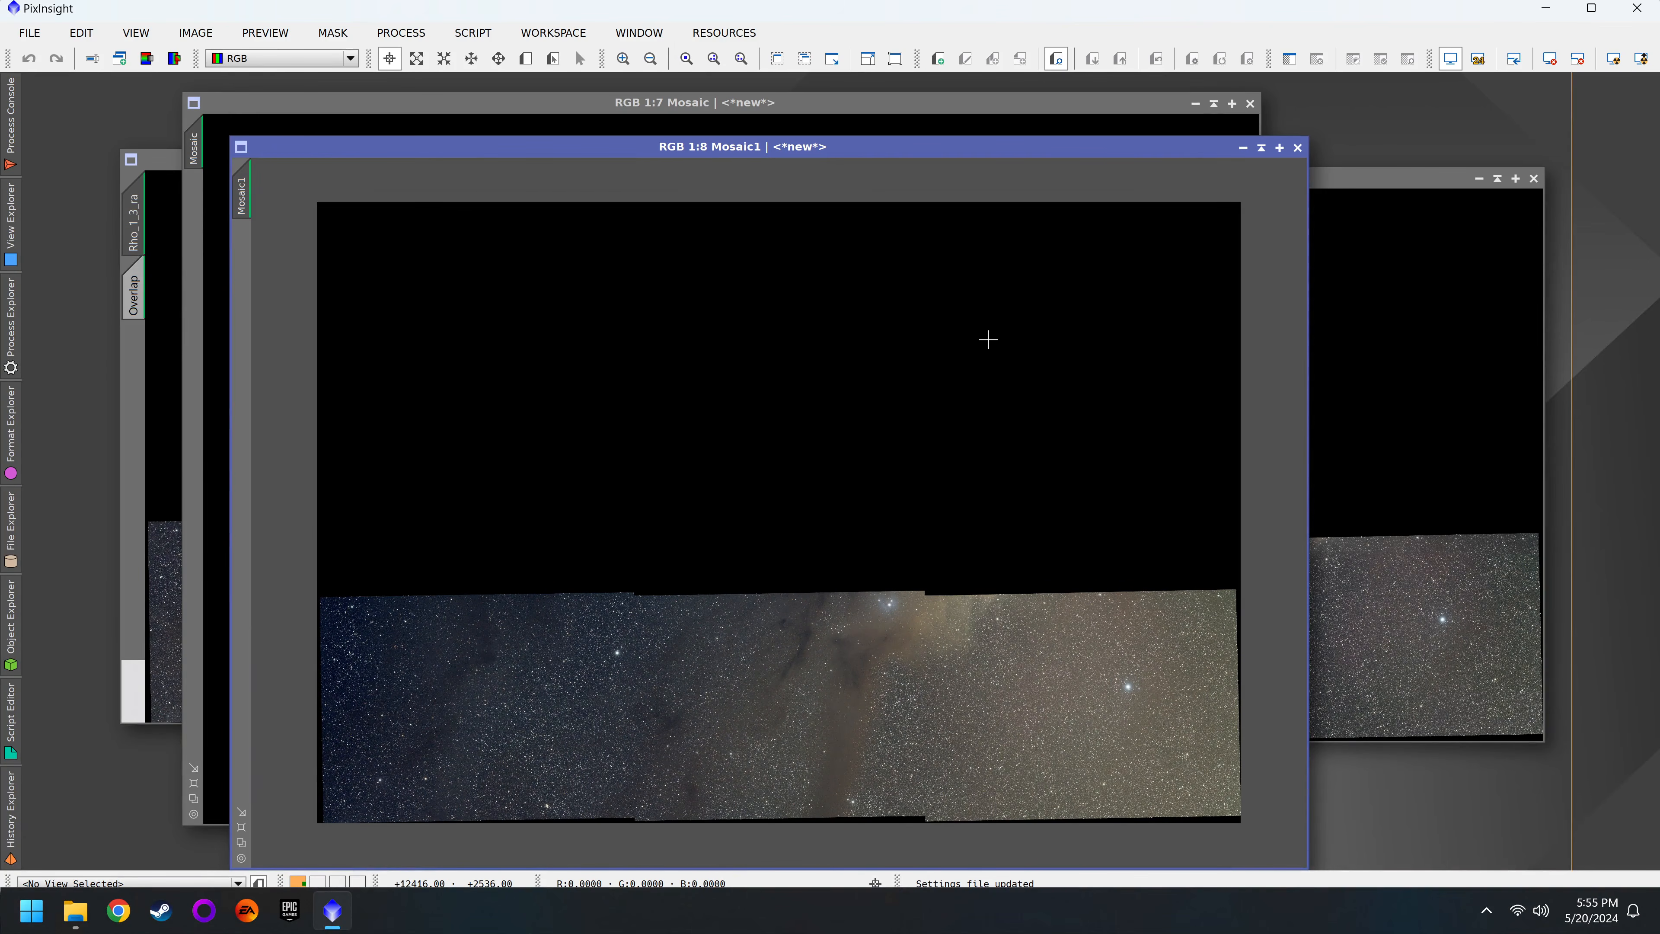
click(927, 93)
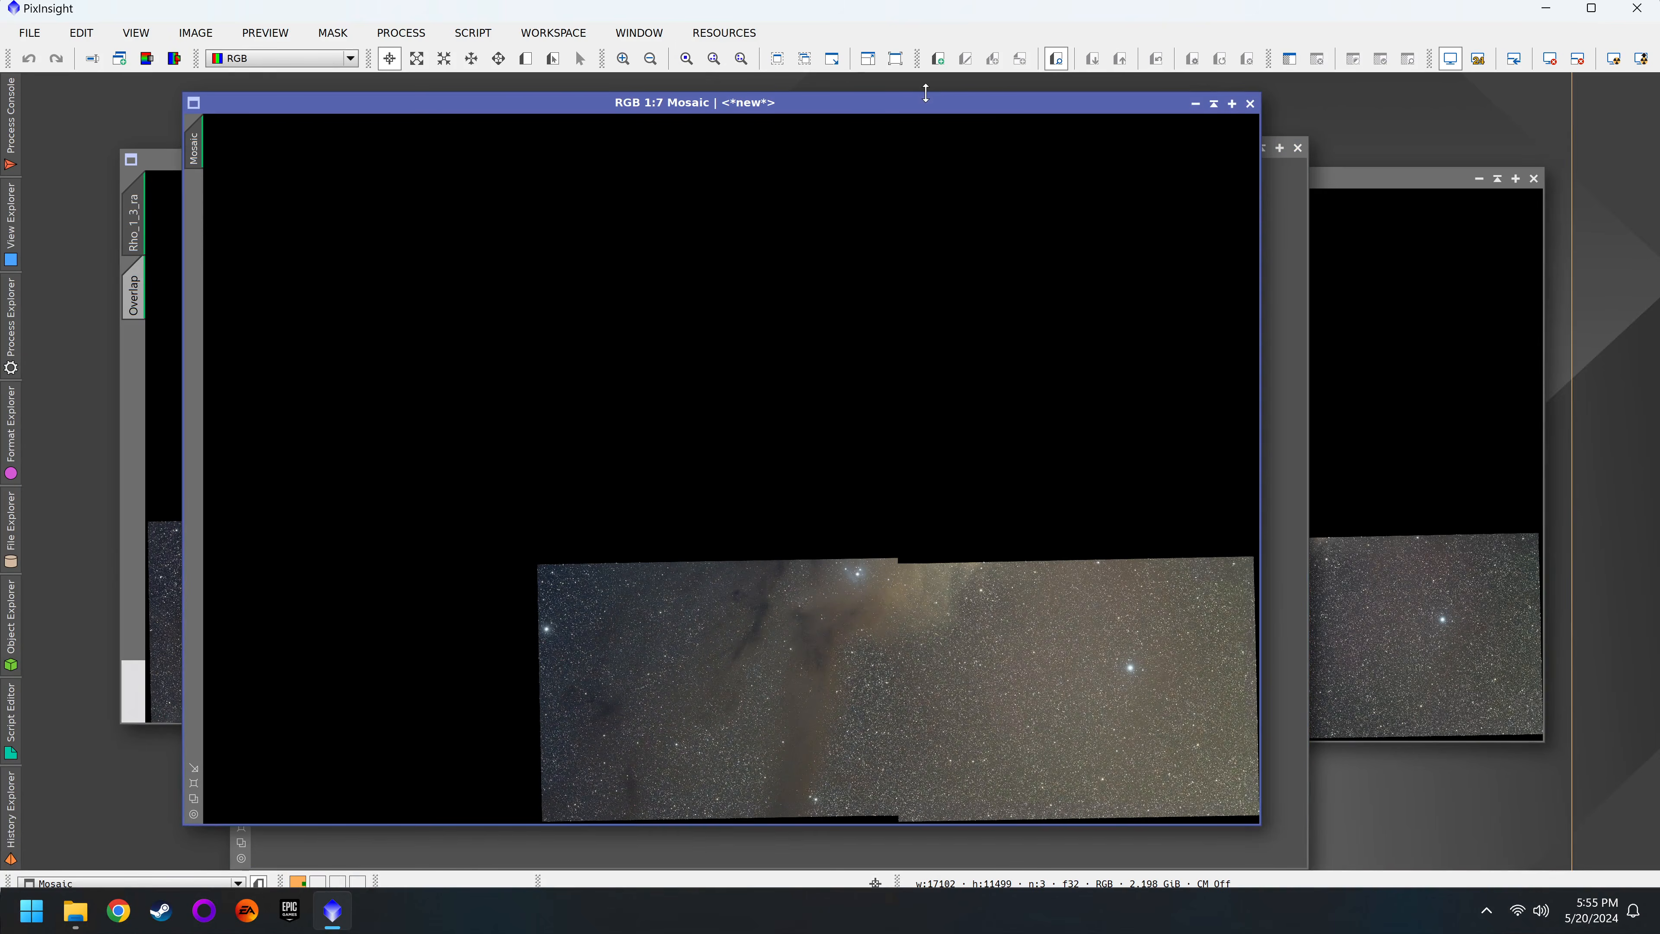
Step: Close the two-panel Mosaic image and rename the three-panel Mosaic1 image as bottom_row
click(1249, 104)
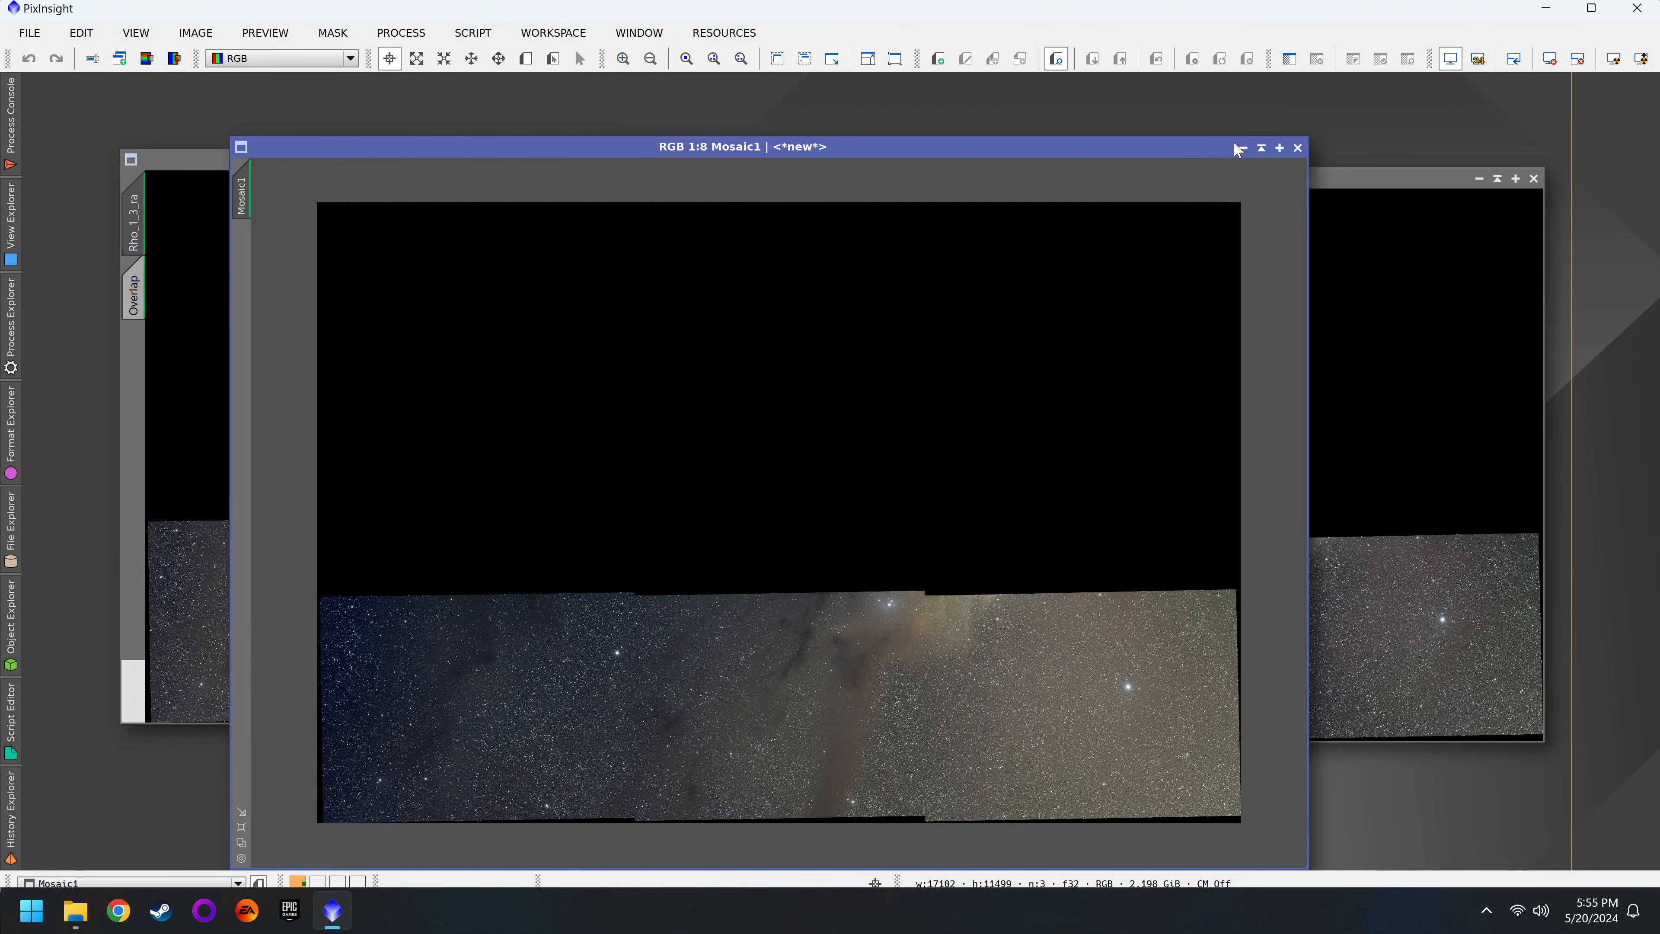
double_click(254, 194)
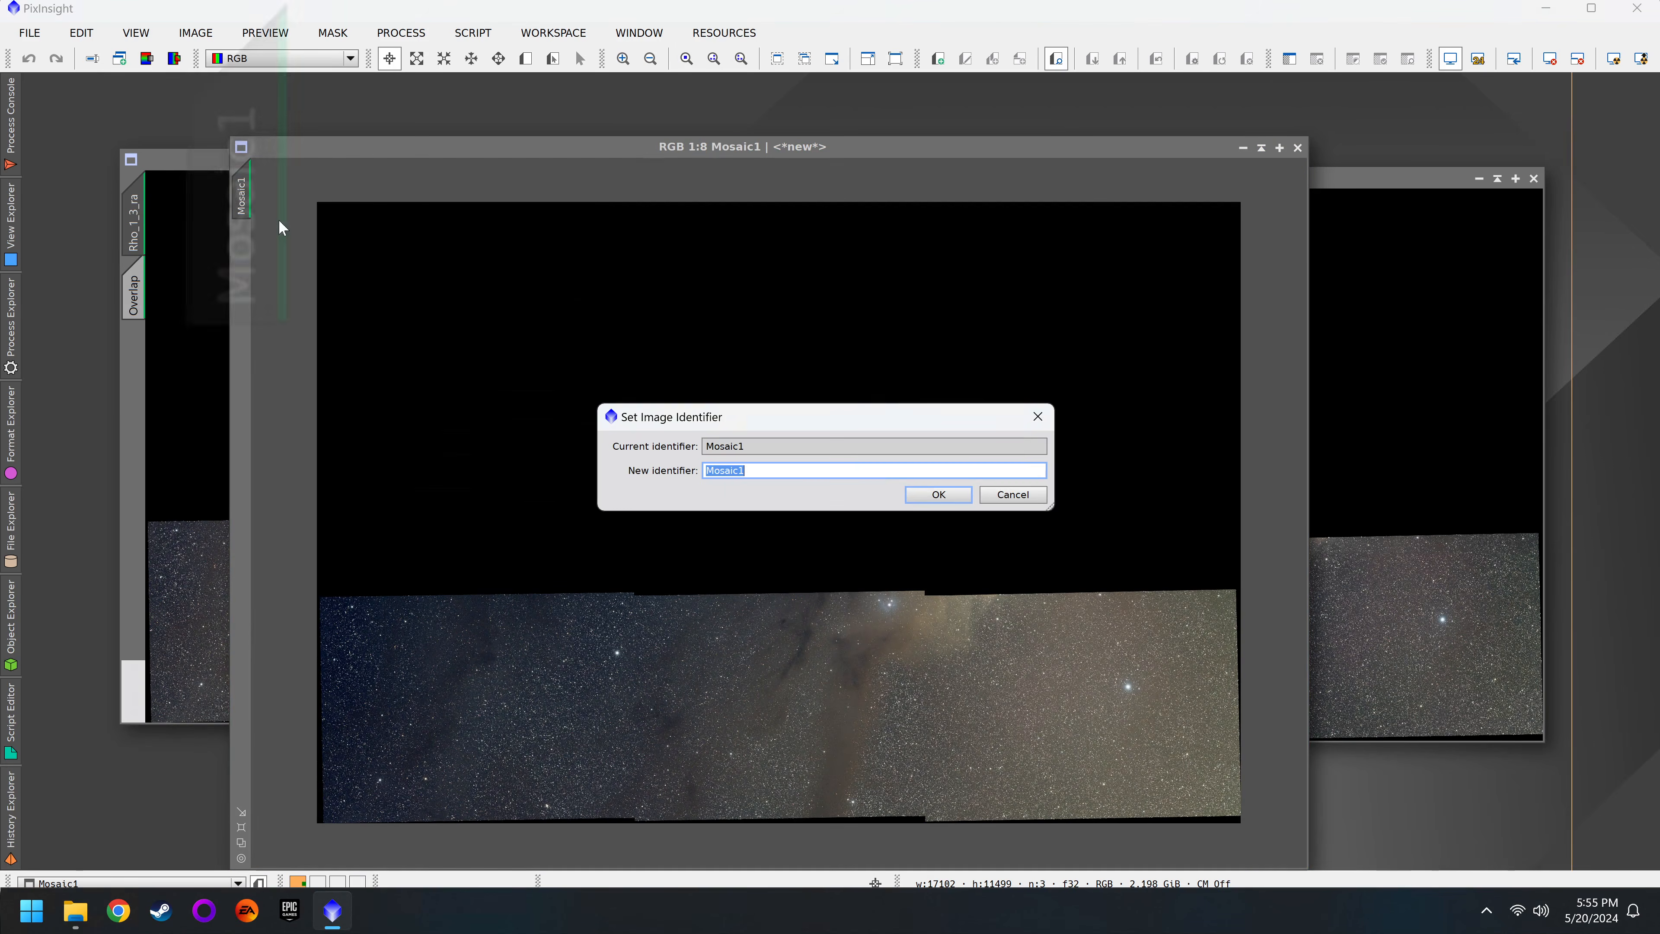
text(bottom)
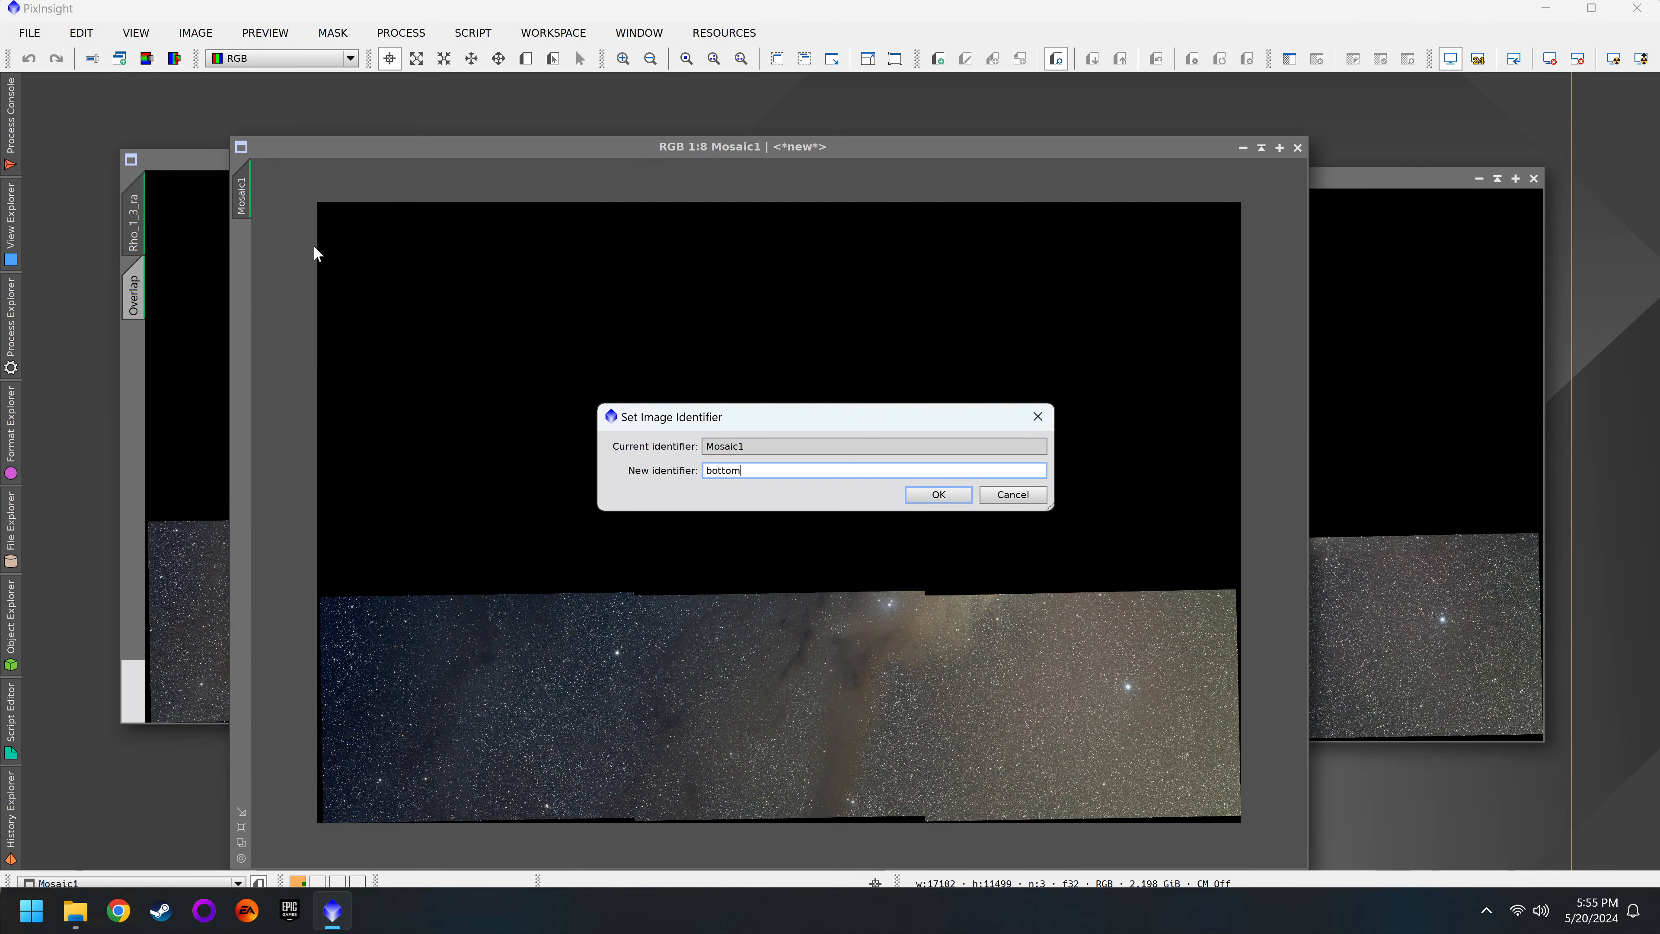
text(_row)
key(Return)
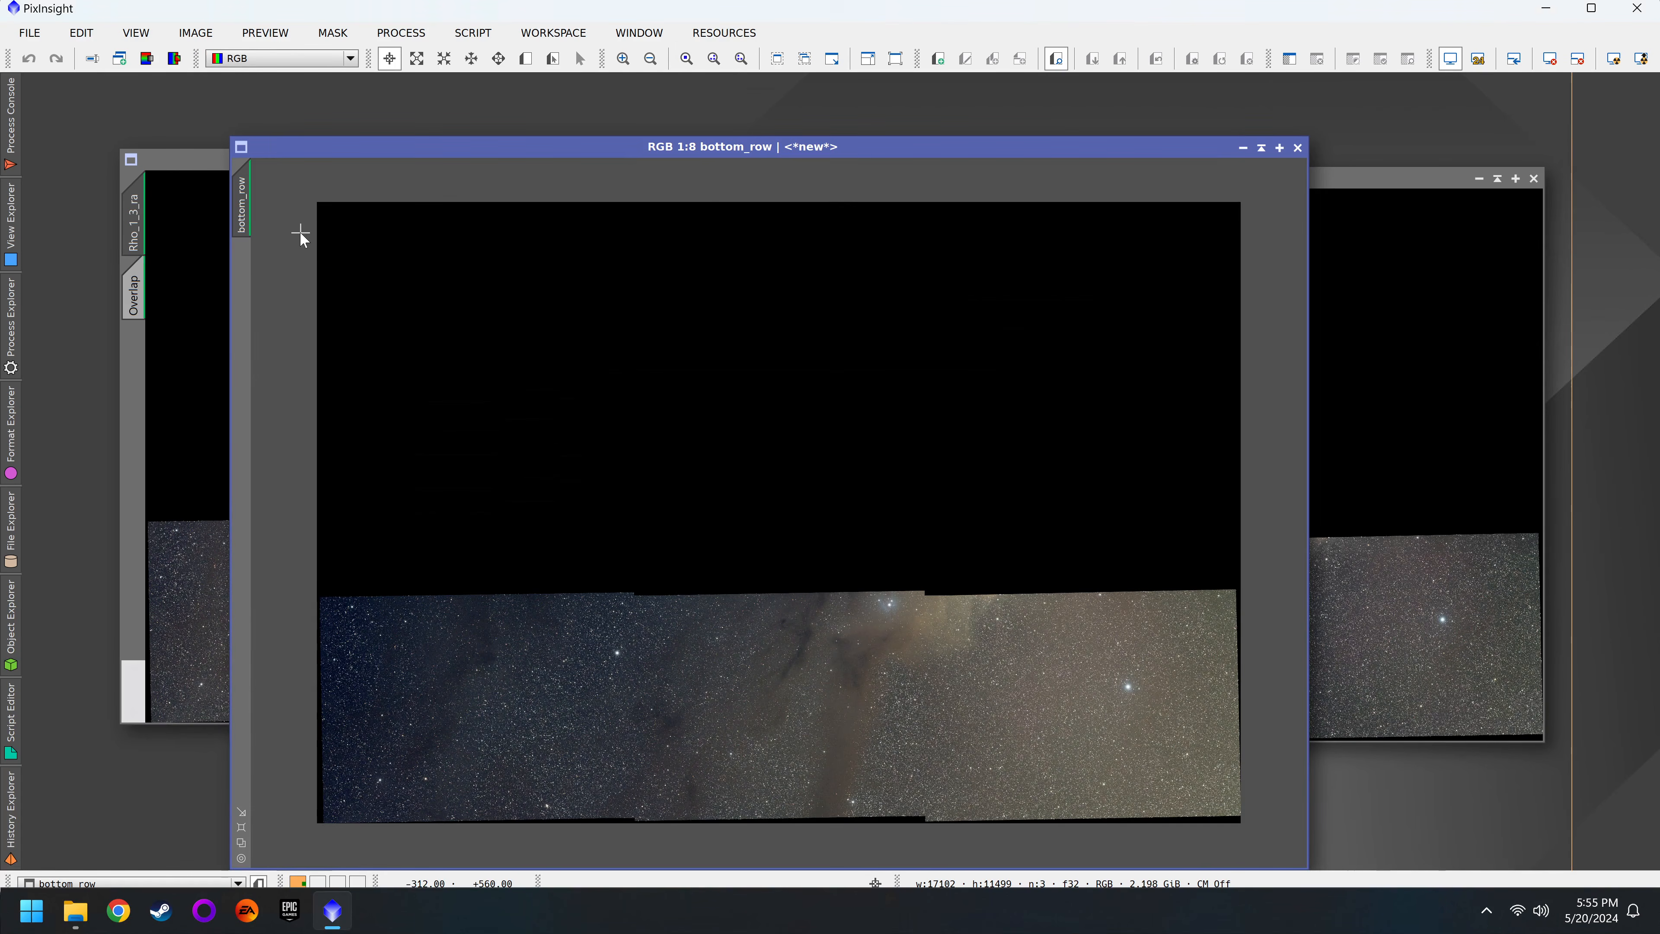
Step: Collapse the bottom_row image and park it out of the way, and close the three Rho_1 panel images
click(1261, 148)
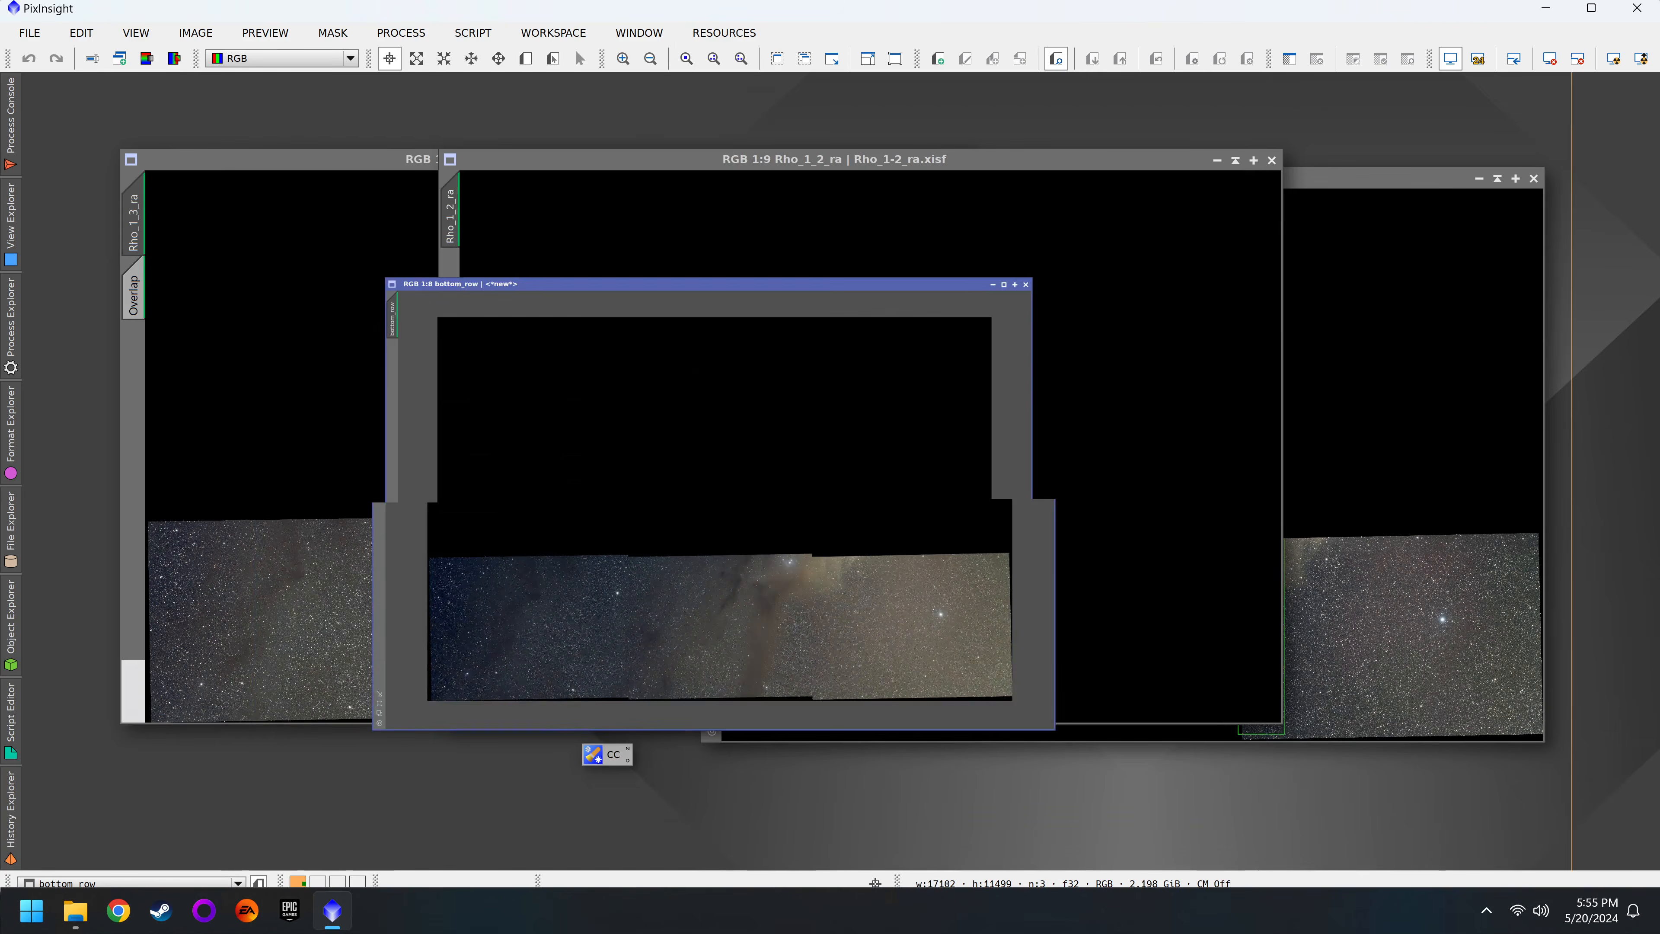
mouse_move(728, 512)
mouse_down()
mouse_move(1236, 208)
mouse_move(1382, 97)
mouse_up()
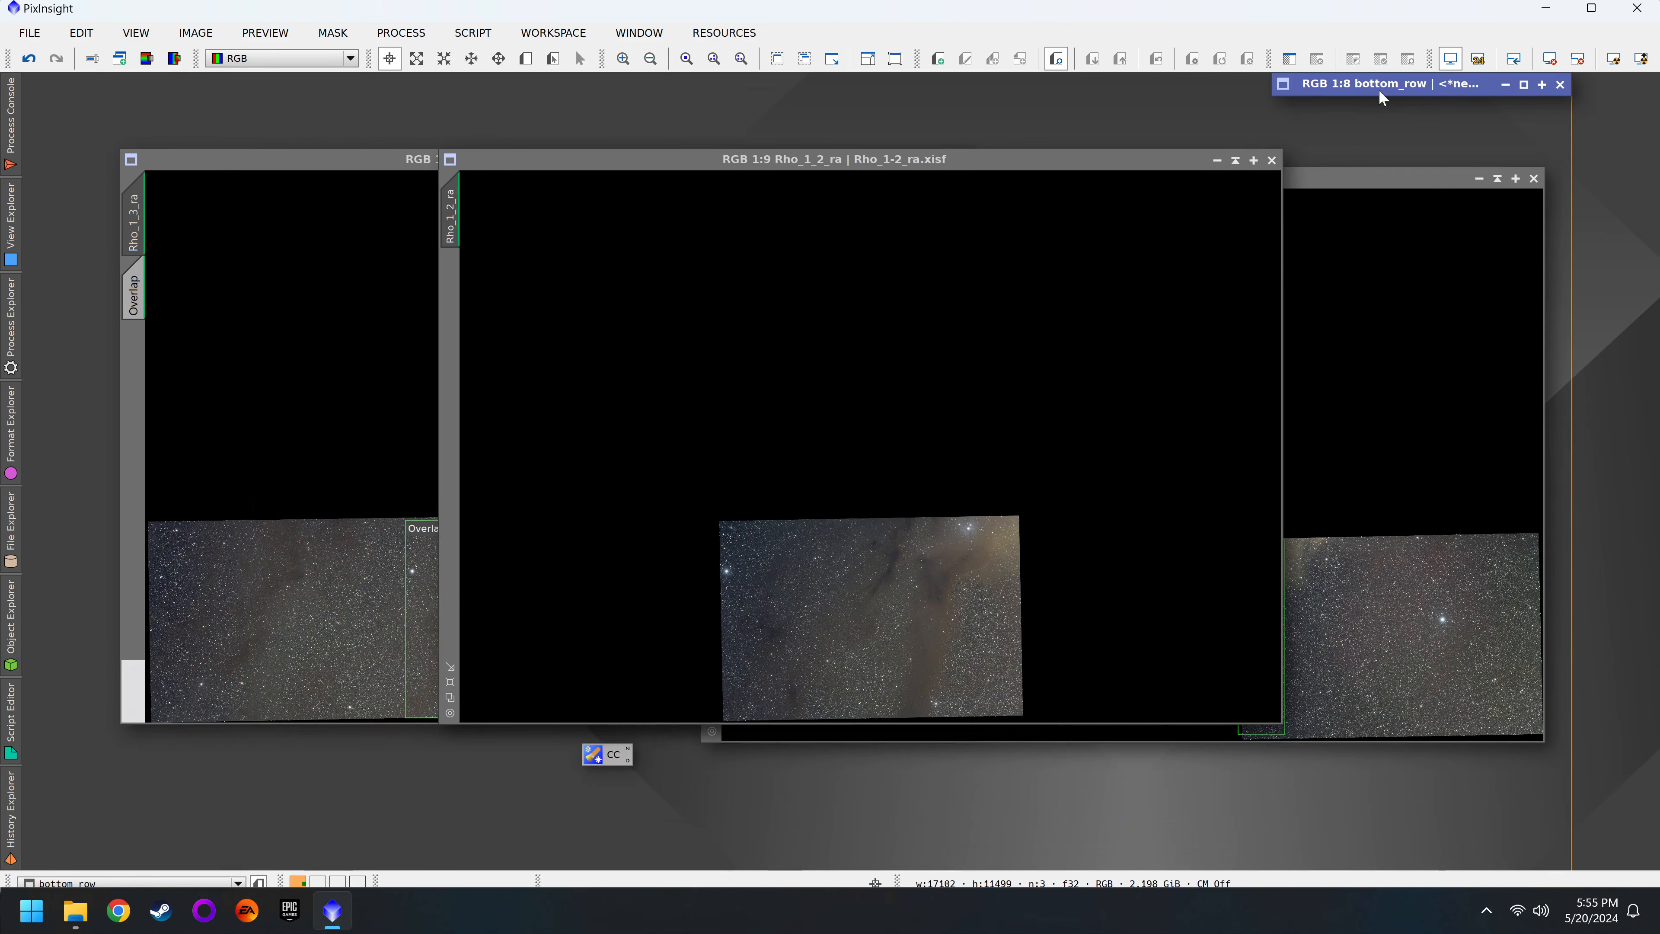
click(1271, 159)
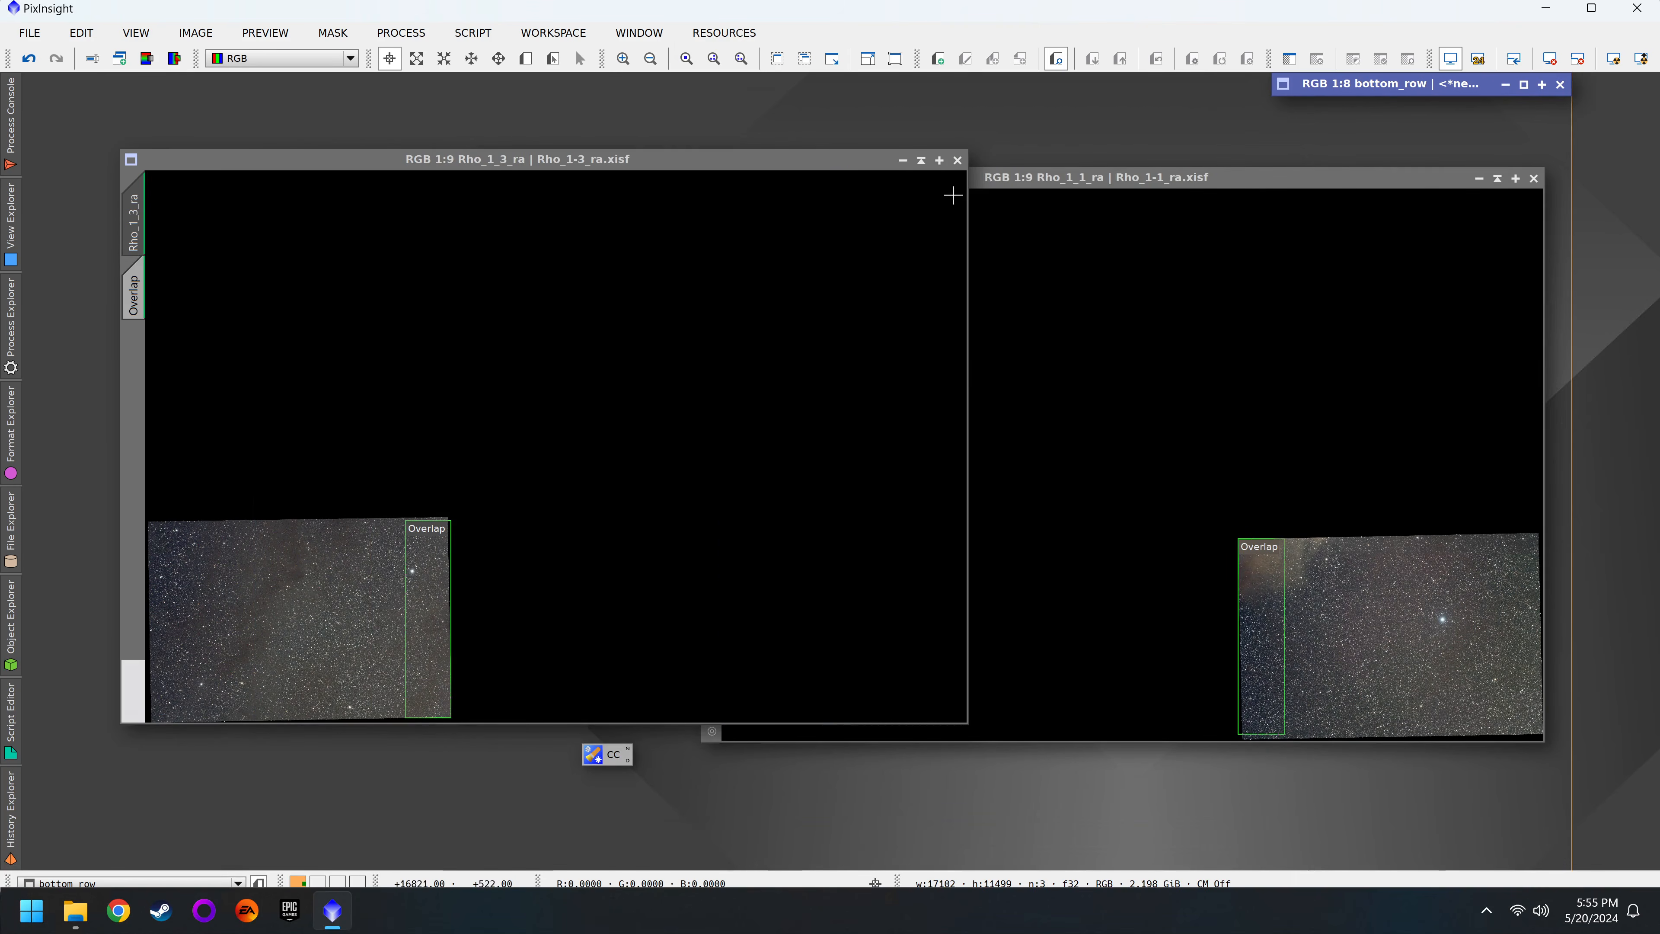
click(958, 161)
click(1534, 178)
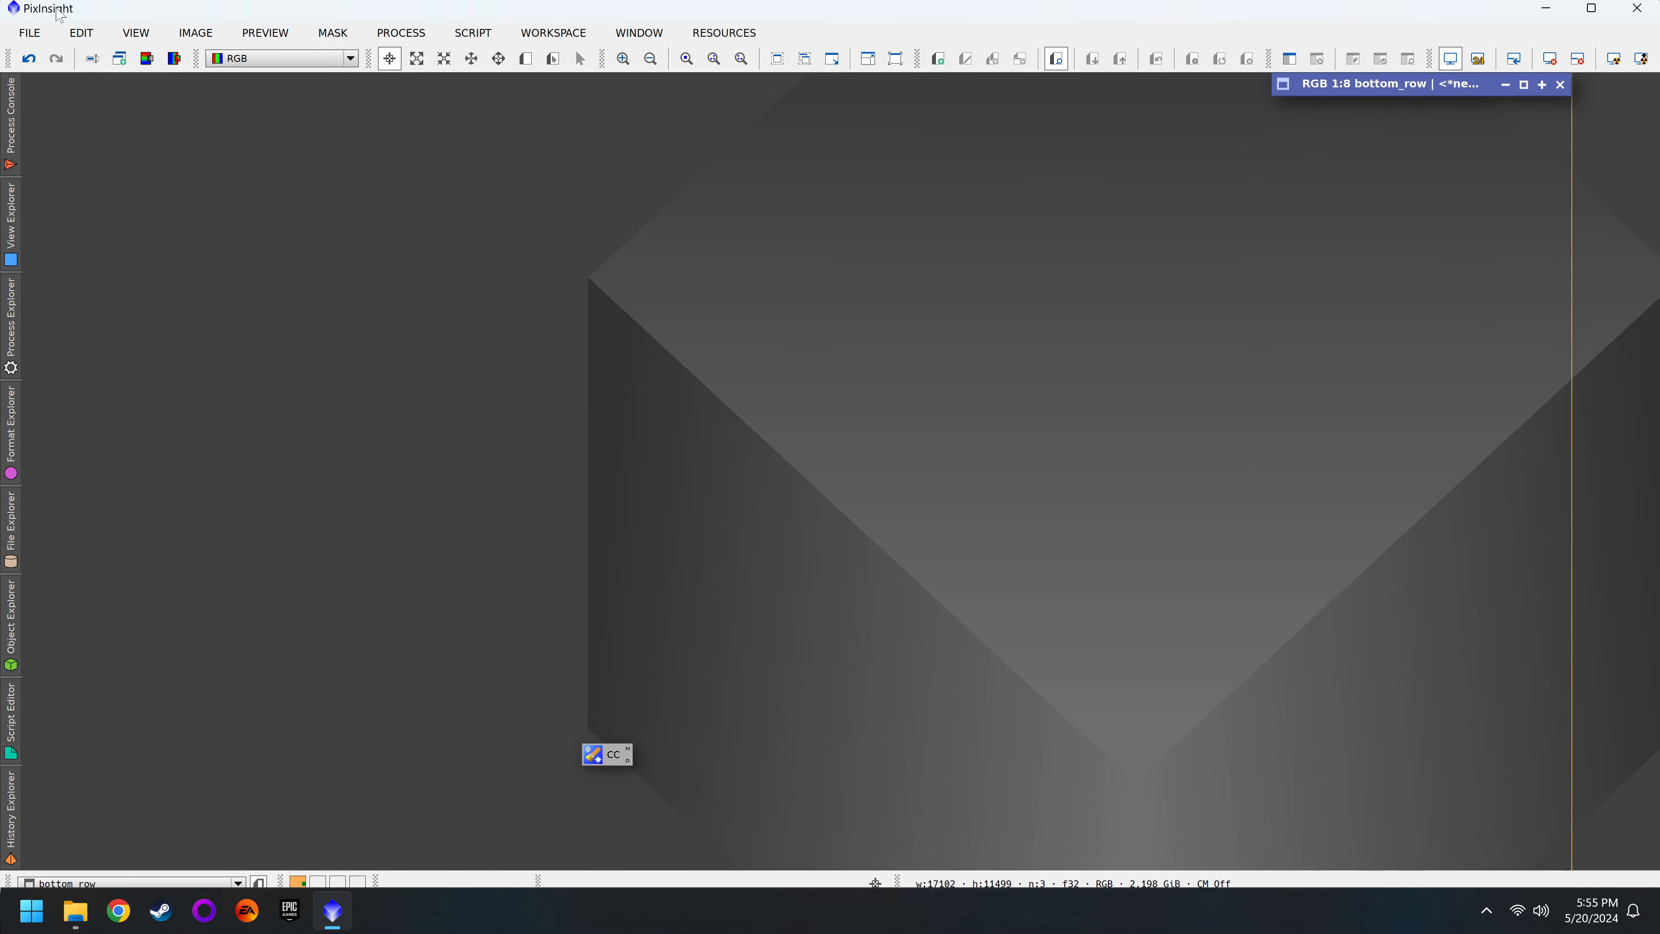
Step: Open the second-row panels Rho_2-1_ra.xisf, Rho_2-2_ra.xisf and Rho_2-3_ra.xisf from the Master folder
click(43, 34)
click(52, 62)
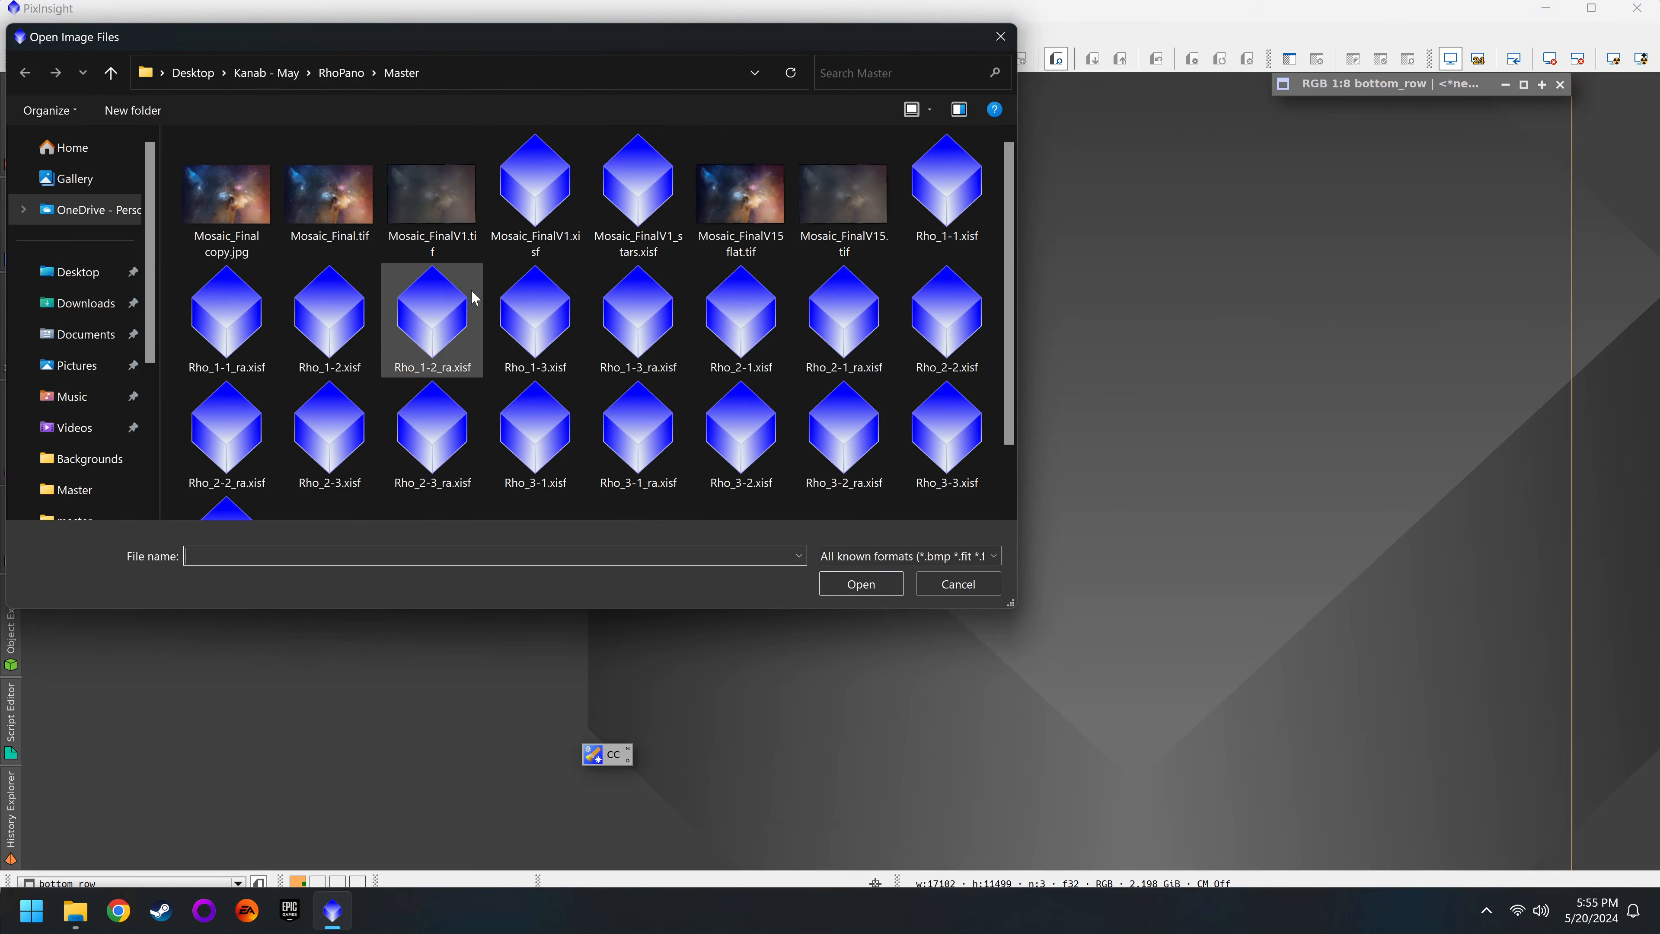
click(843, 344)
ctrl+click(226, 431)
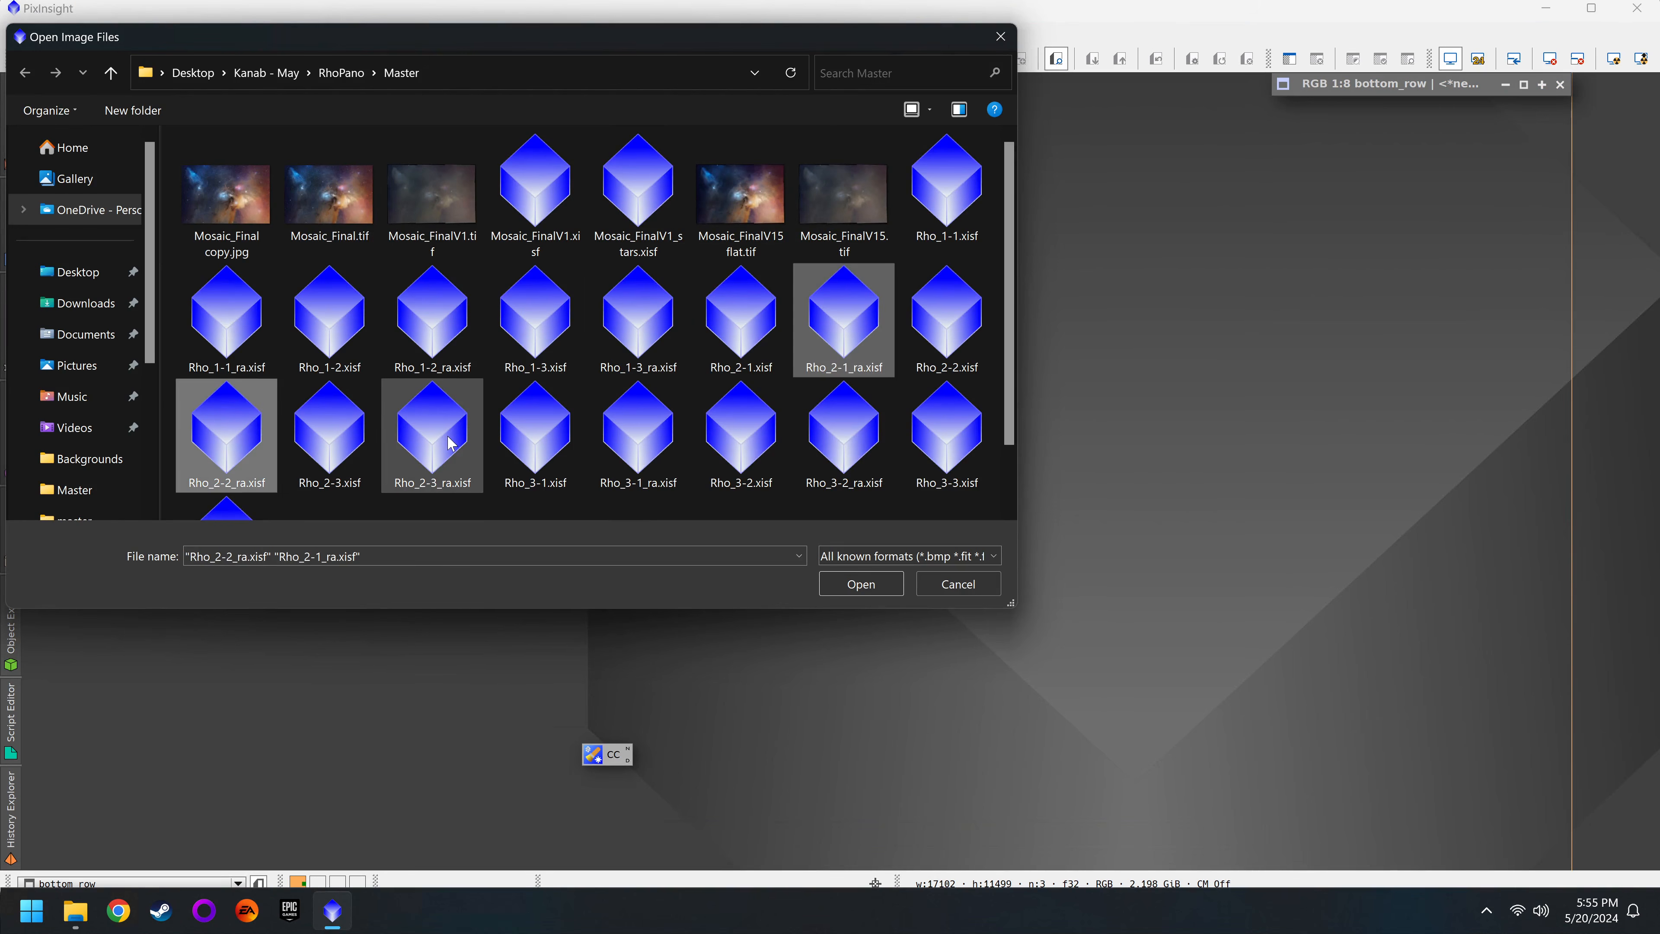
ctrl+click(451, 445)
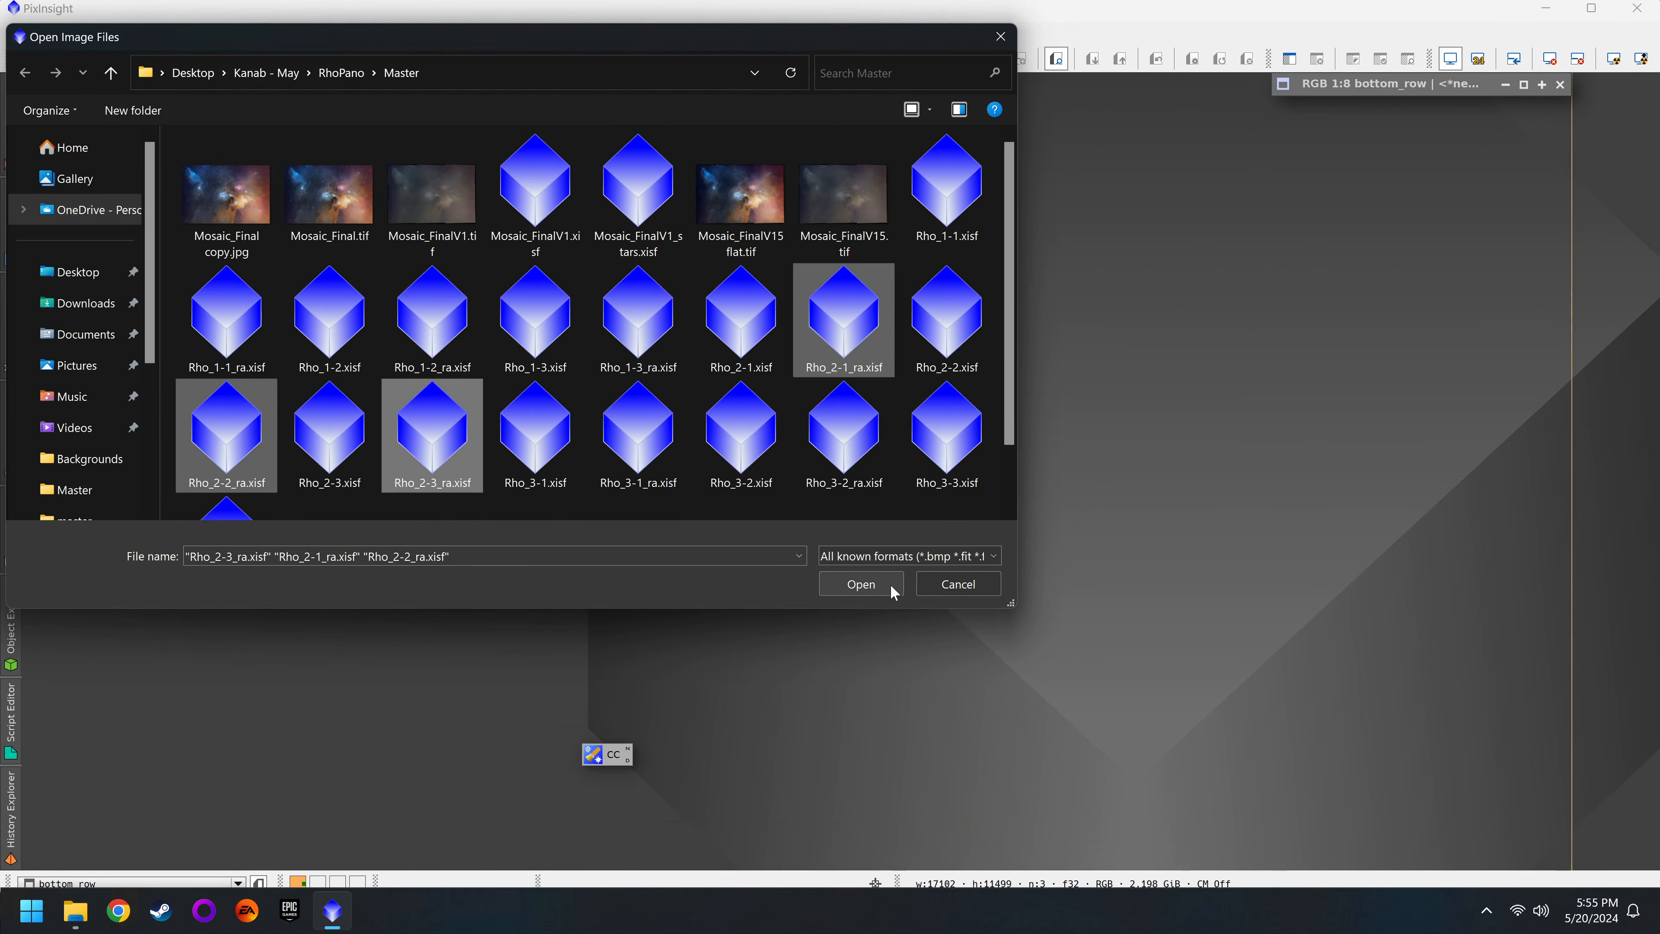
click(861, 584)
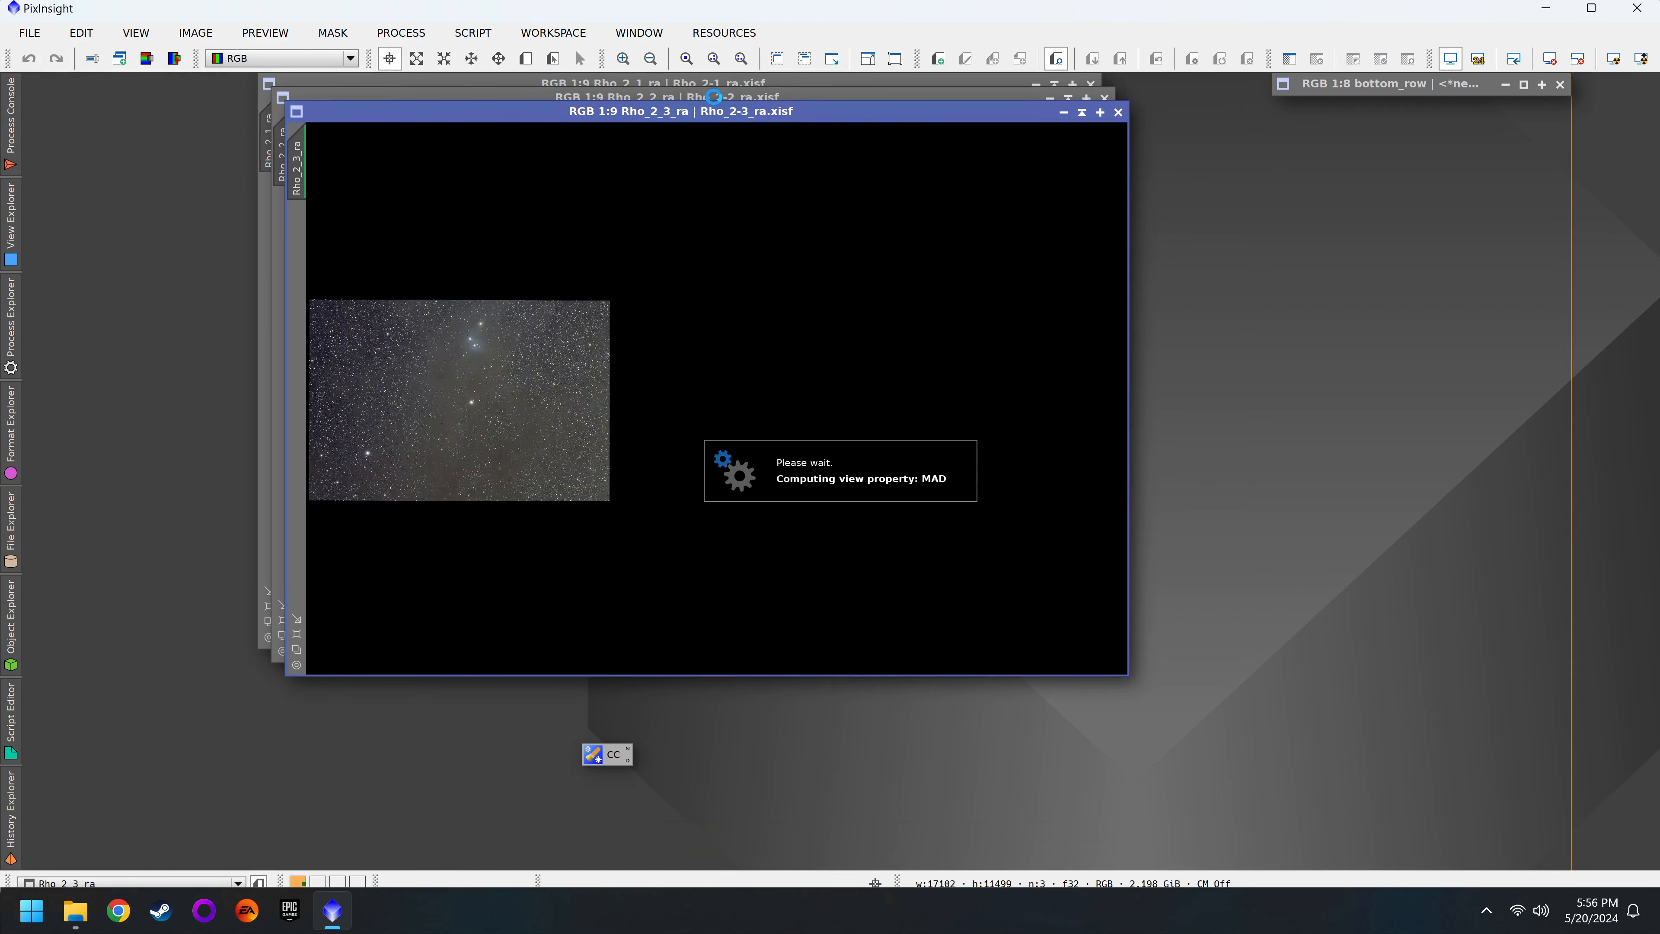
Step: Launch PhotometricMosaic with Rho_2_2_ra as the reference view and Rho_2_1_ra as the target view
click(716, 98)
click(716, 82)
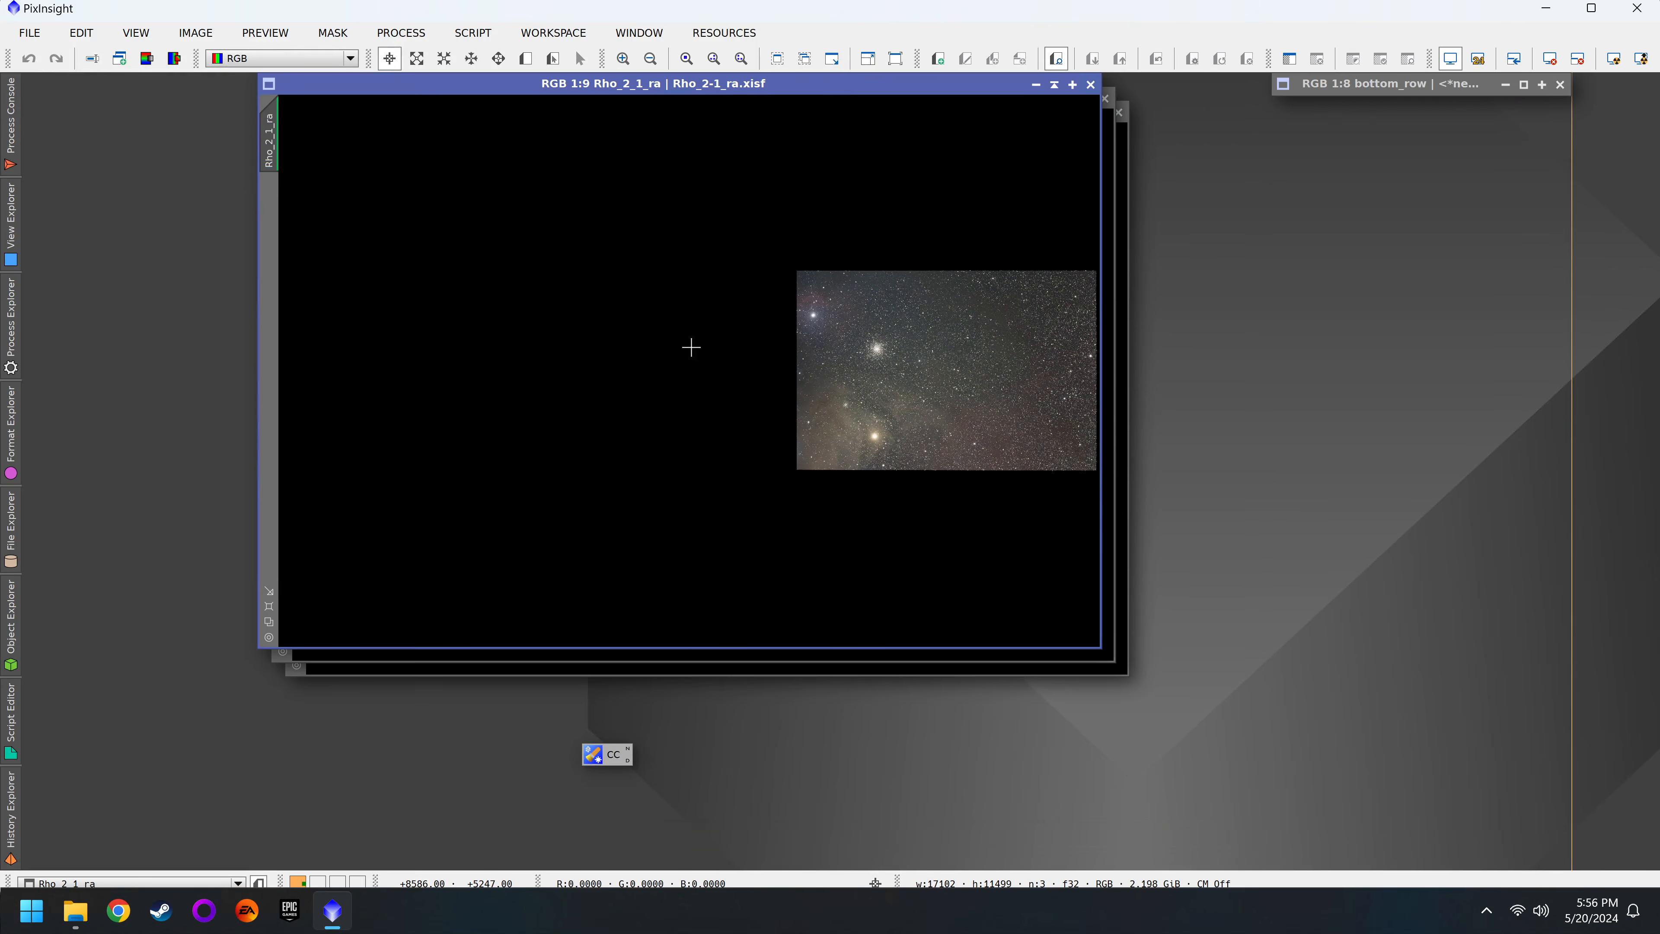
click(10, 324)
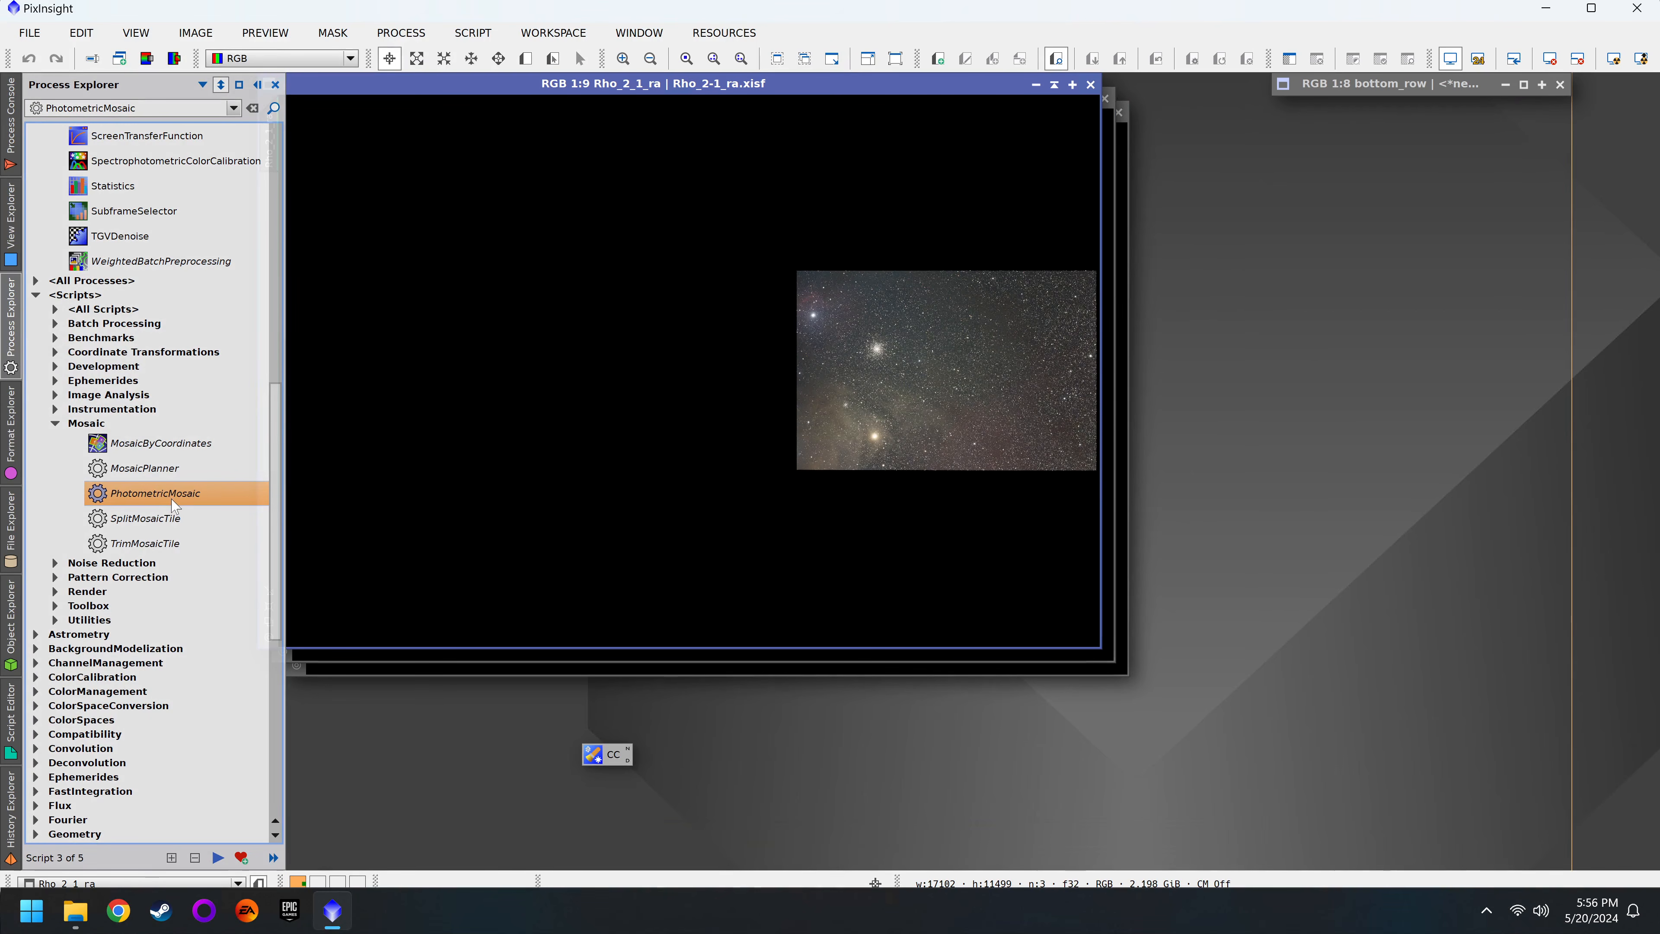
double_click(208, 496)
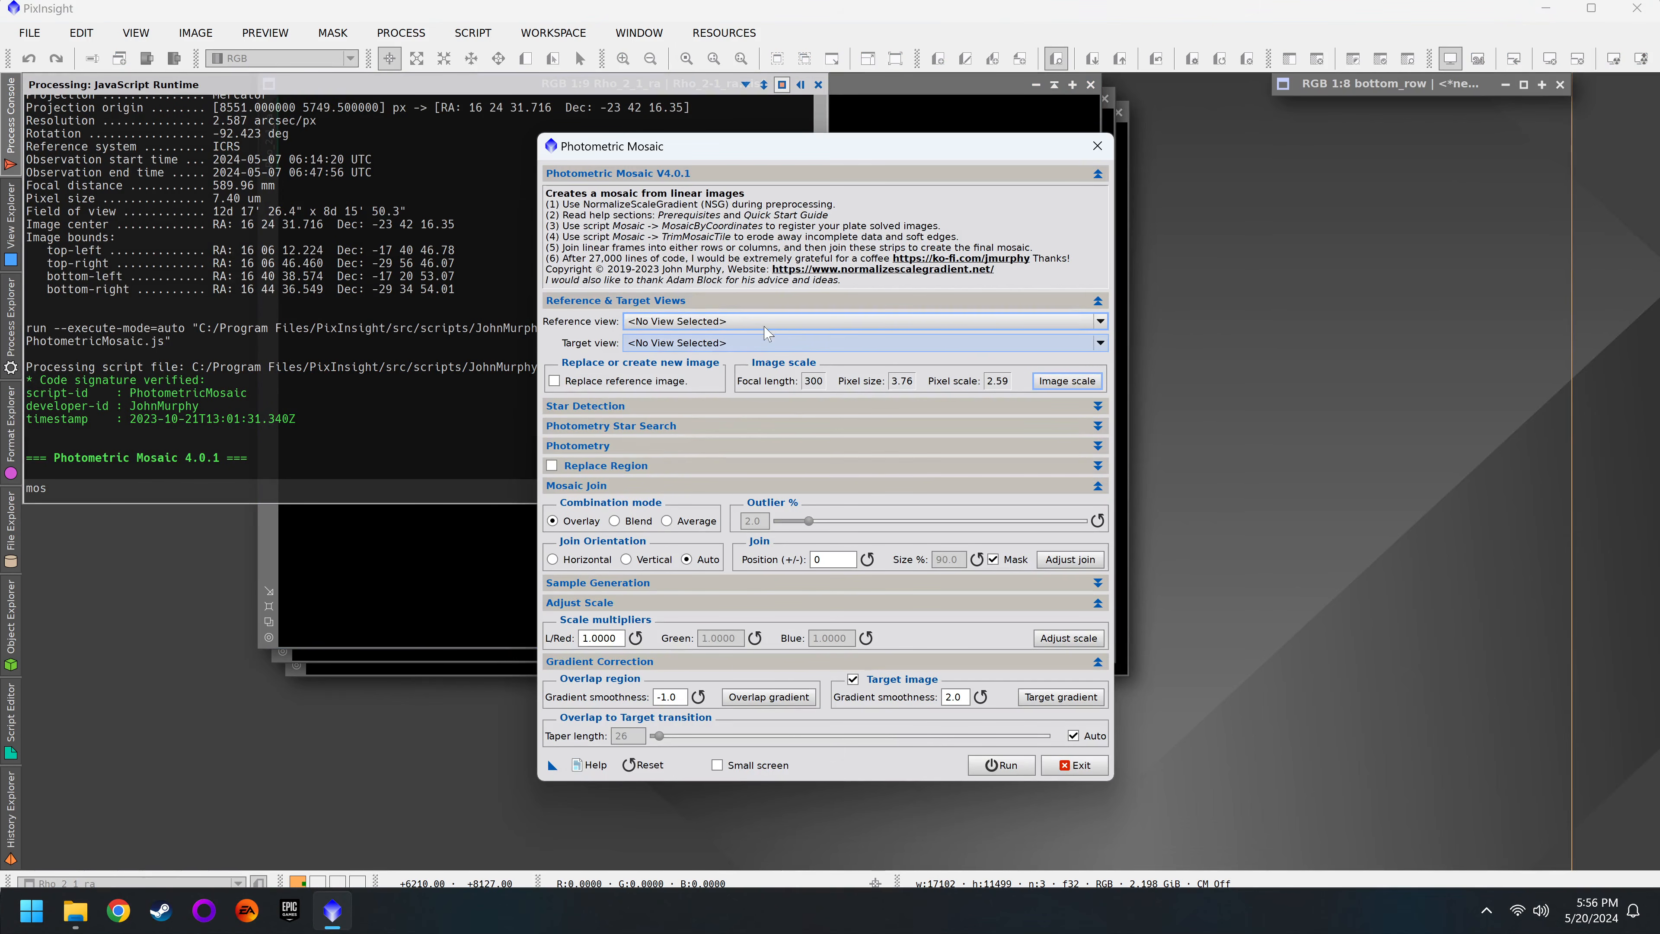
click(767, 322)
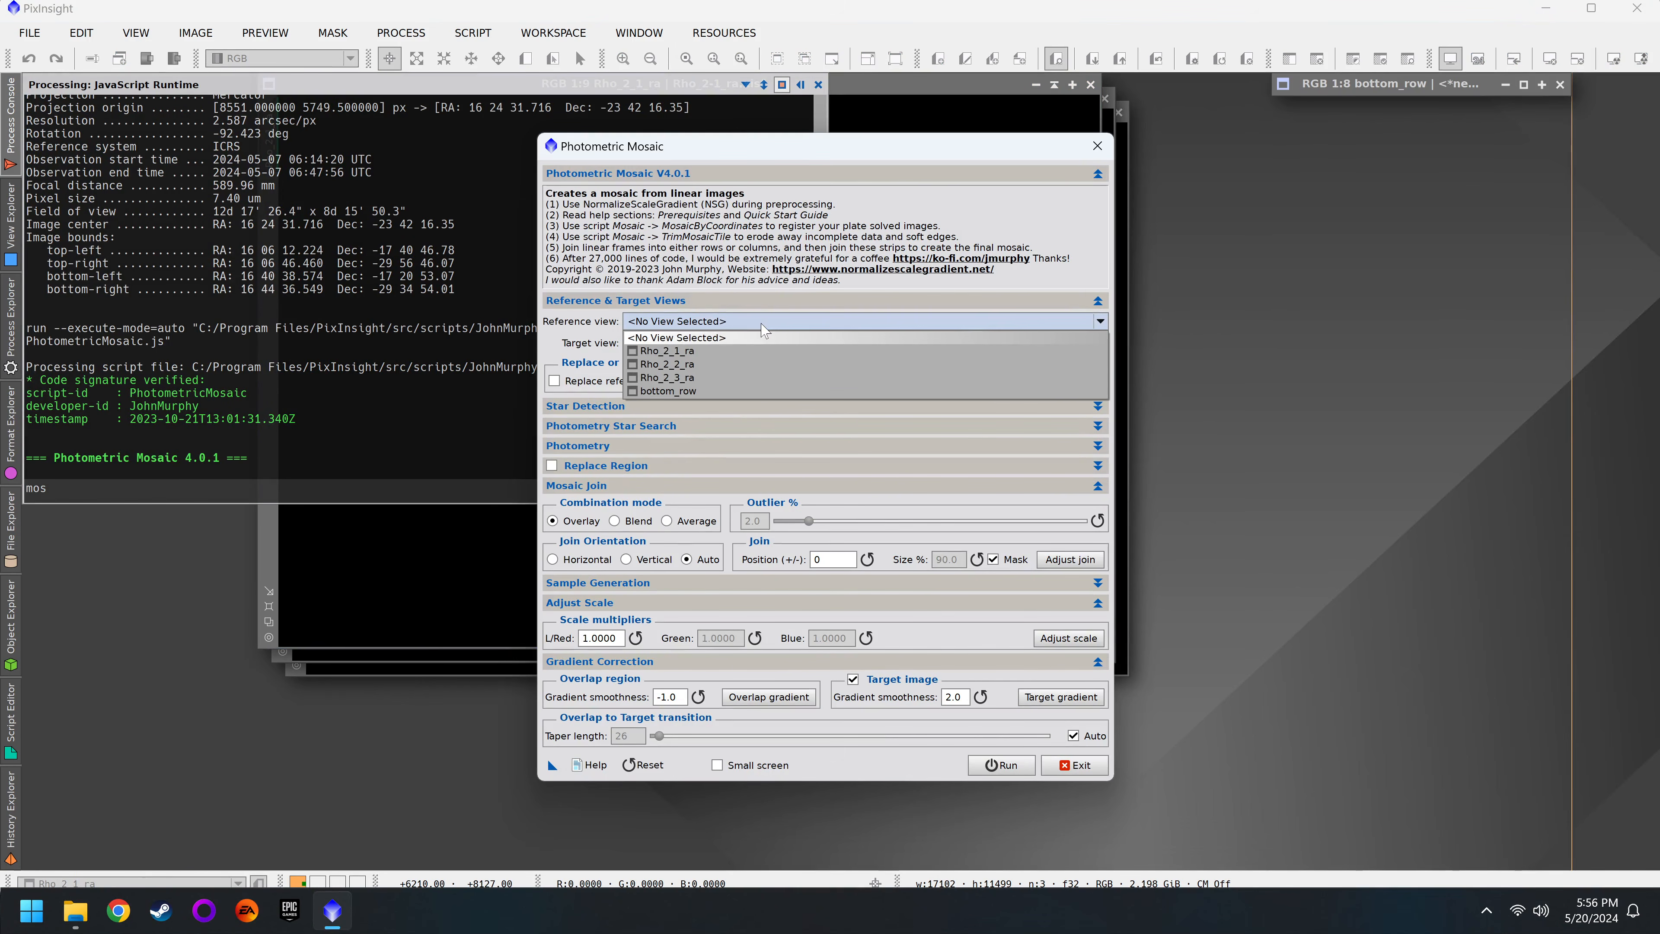
click(747, 366)
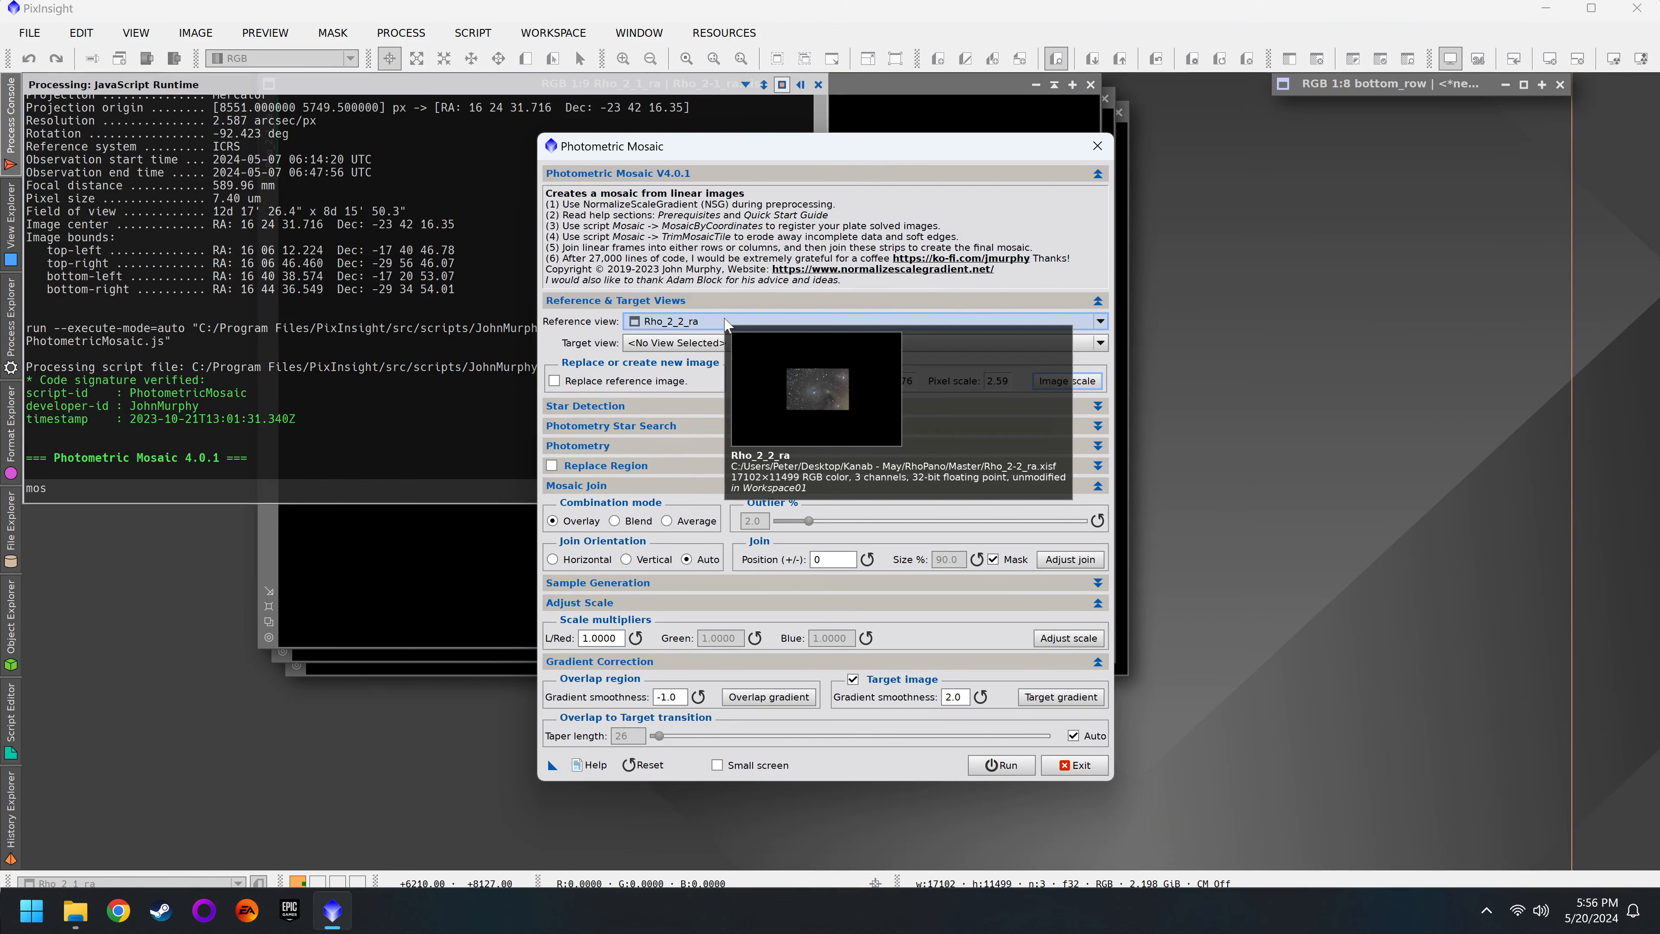
click(727, 343)
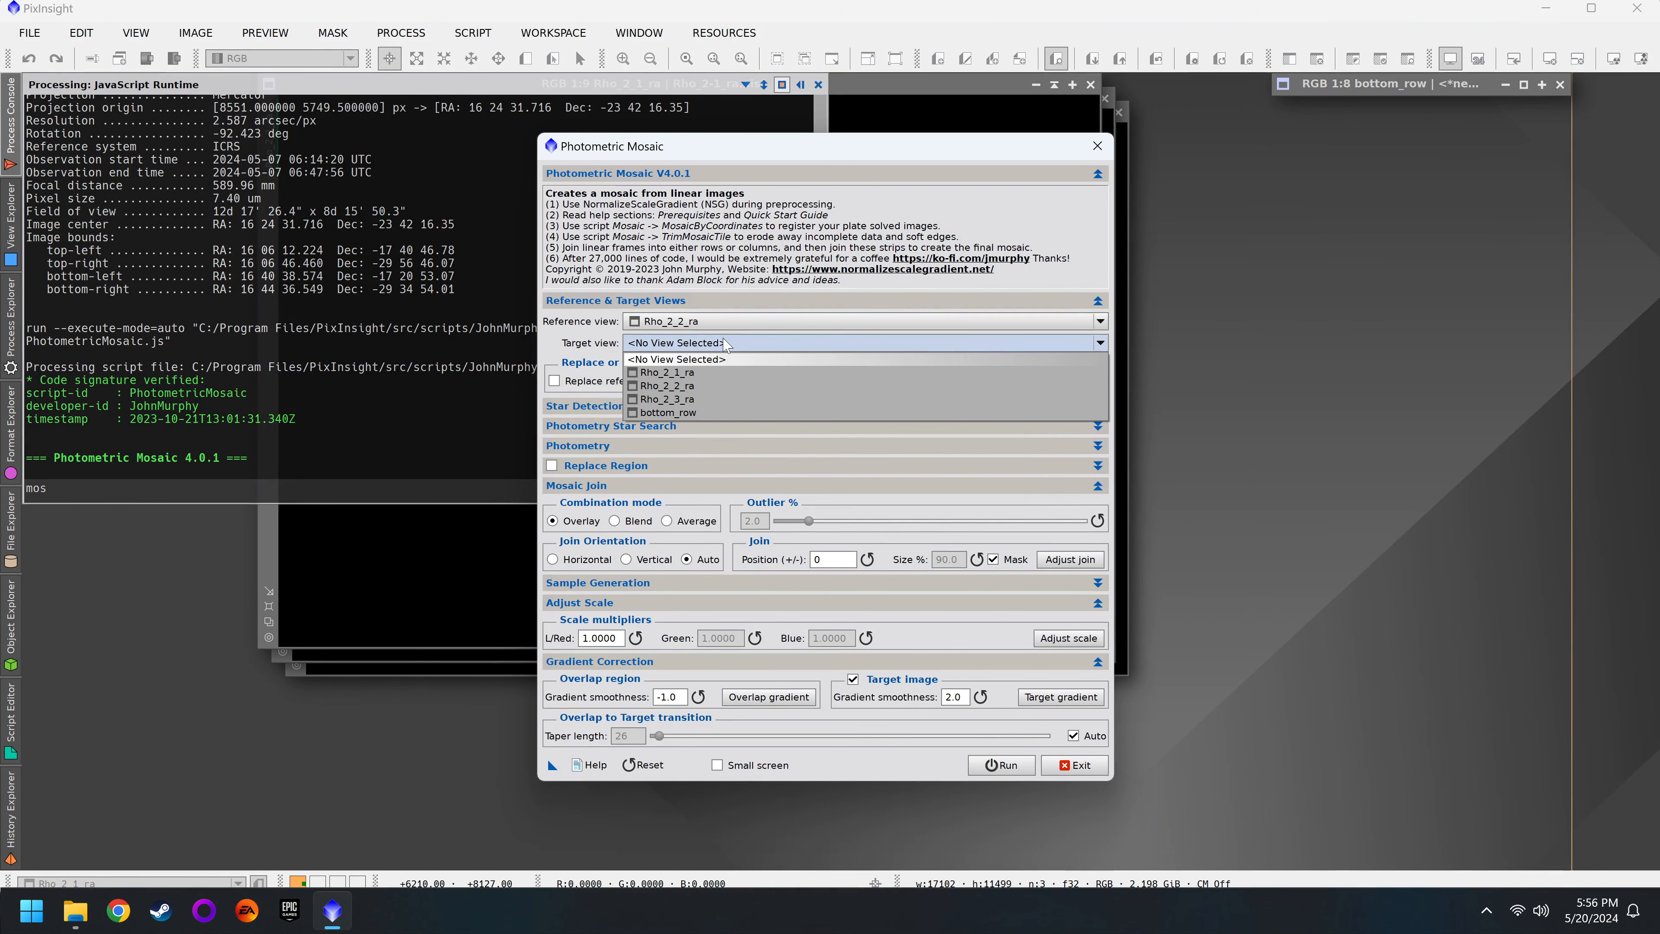
click(719, 373)
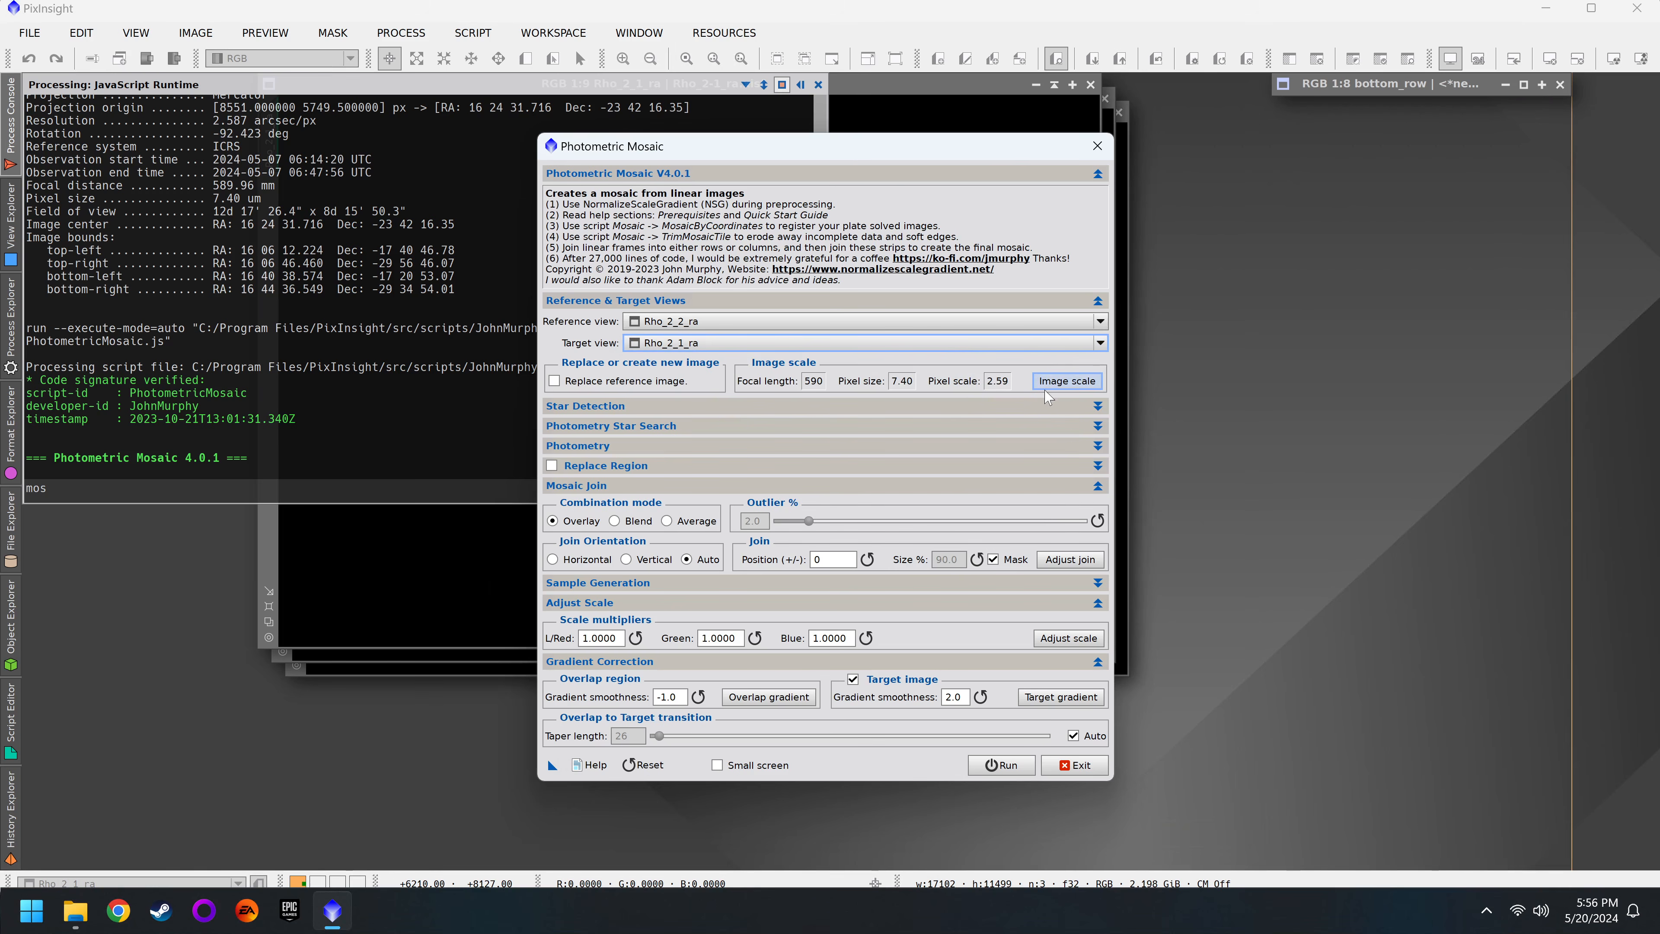
Step: Set the image scale to 3.76 micron pixels and 300 mm focal length, and run the join of Rho_2_1_ra onto Rho_2_2_ra
click(1053, 385)
click(951, 463)
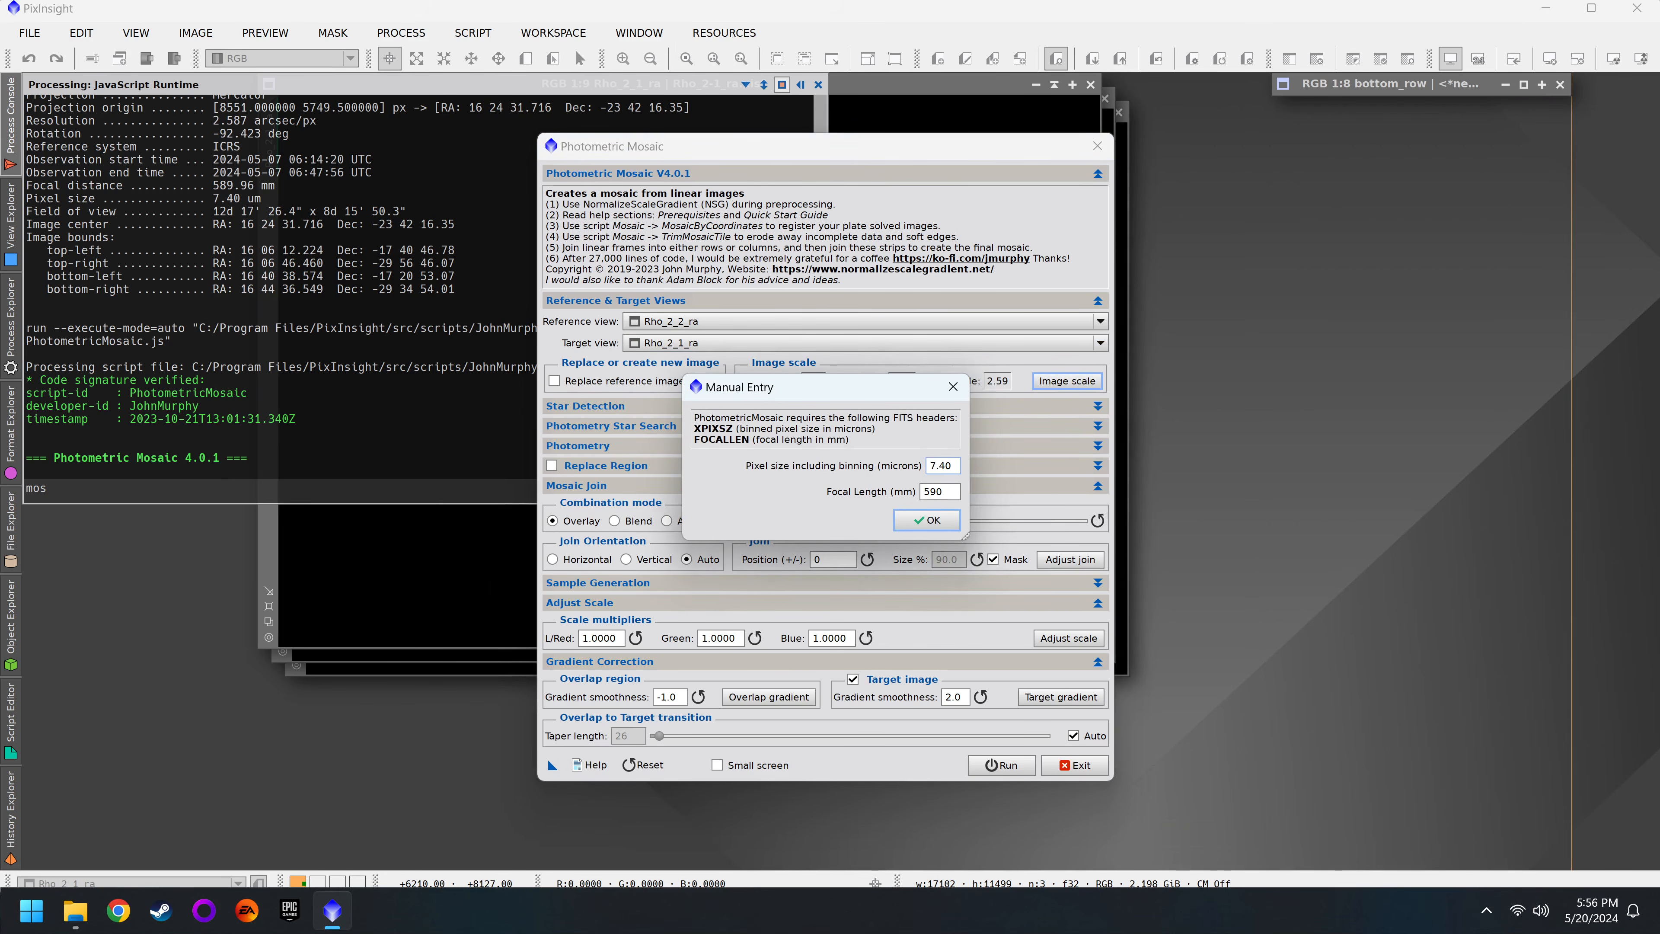
text(37)
key(ctrl+a)
text(3)
key(Tab)
key(Return)
click(1023, 766)
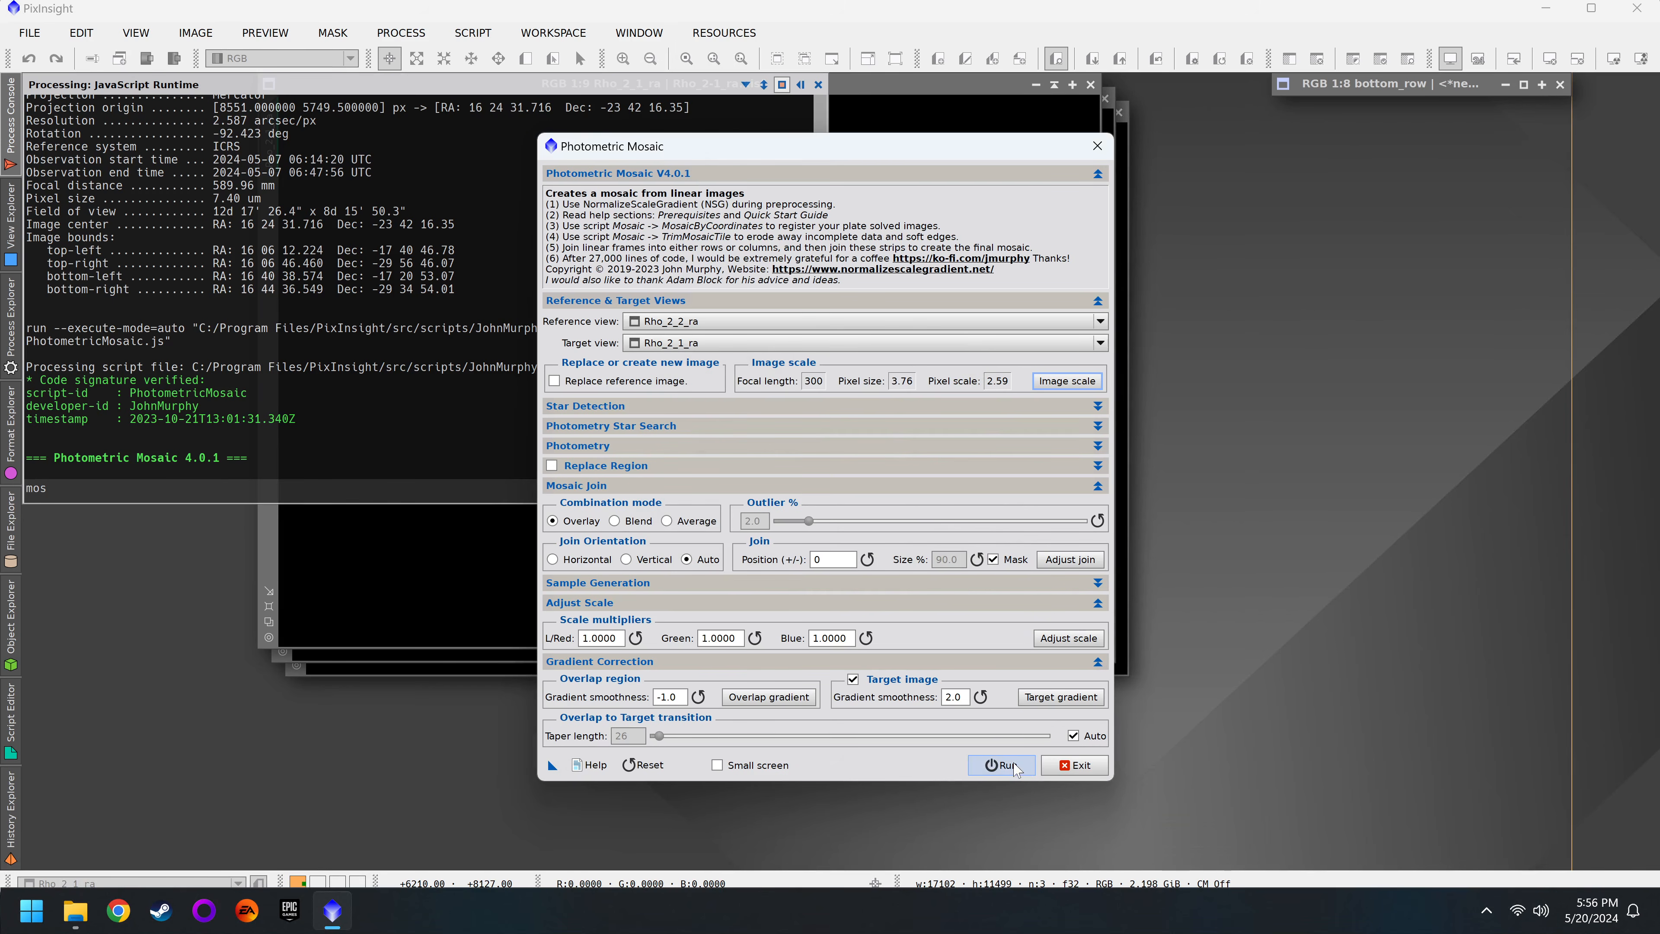
click(784, 553)
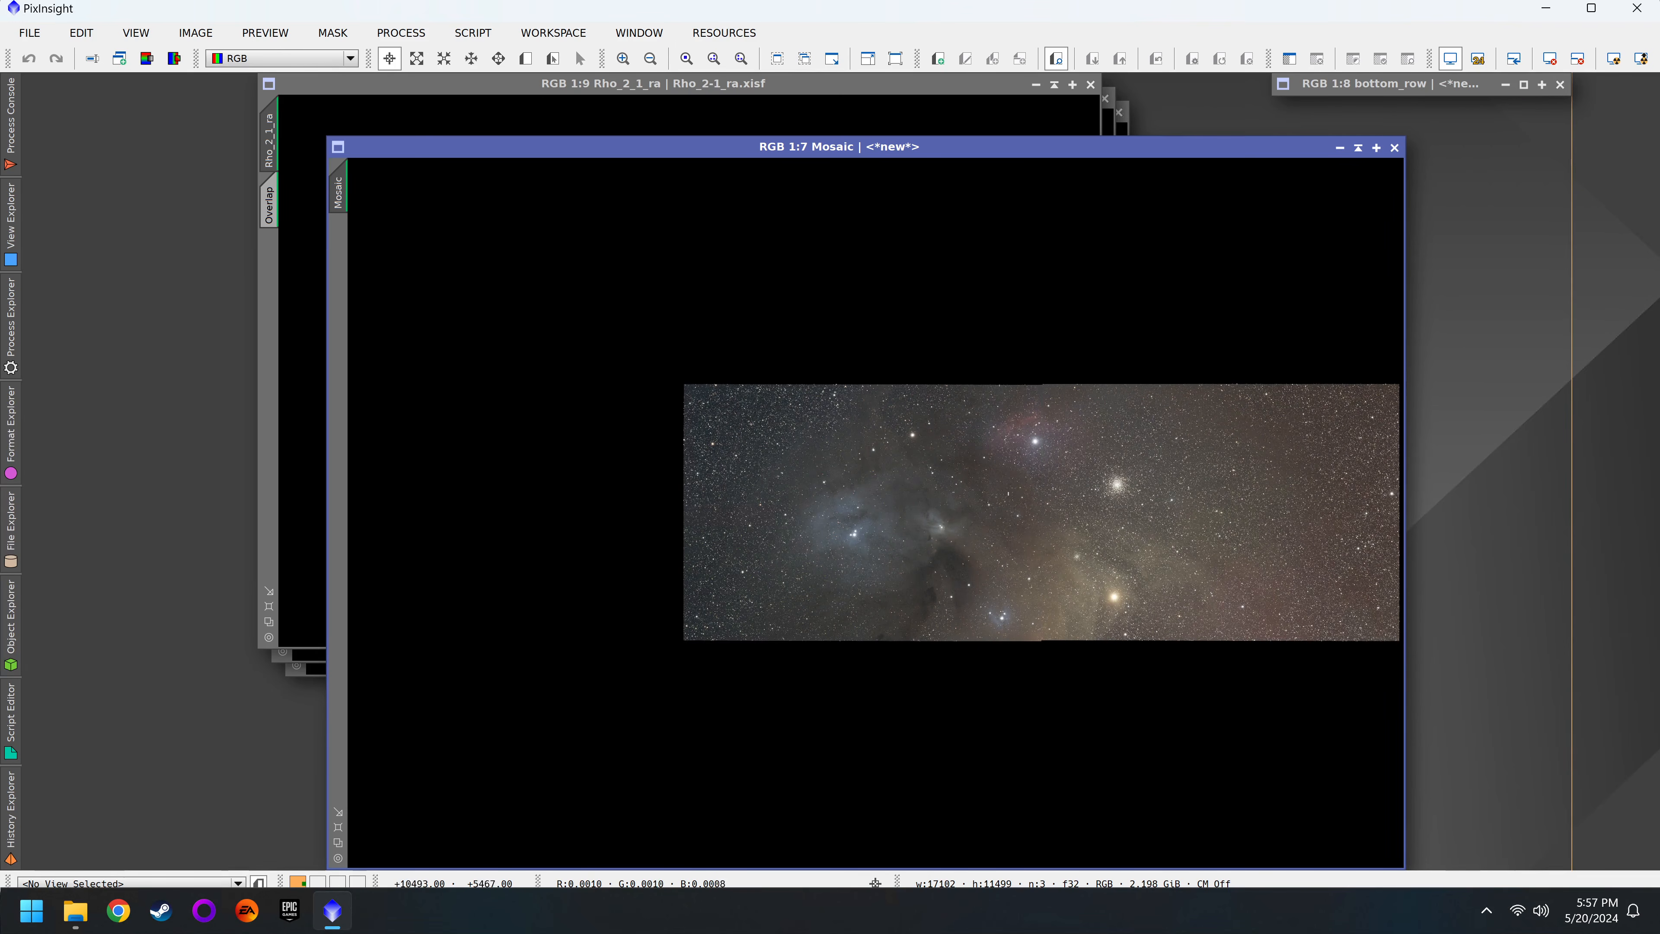
Step: Launch PhotometricMosaic again with Mosaic as the reference view and Rho_2_3_ra as the target view
click(11, 327)
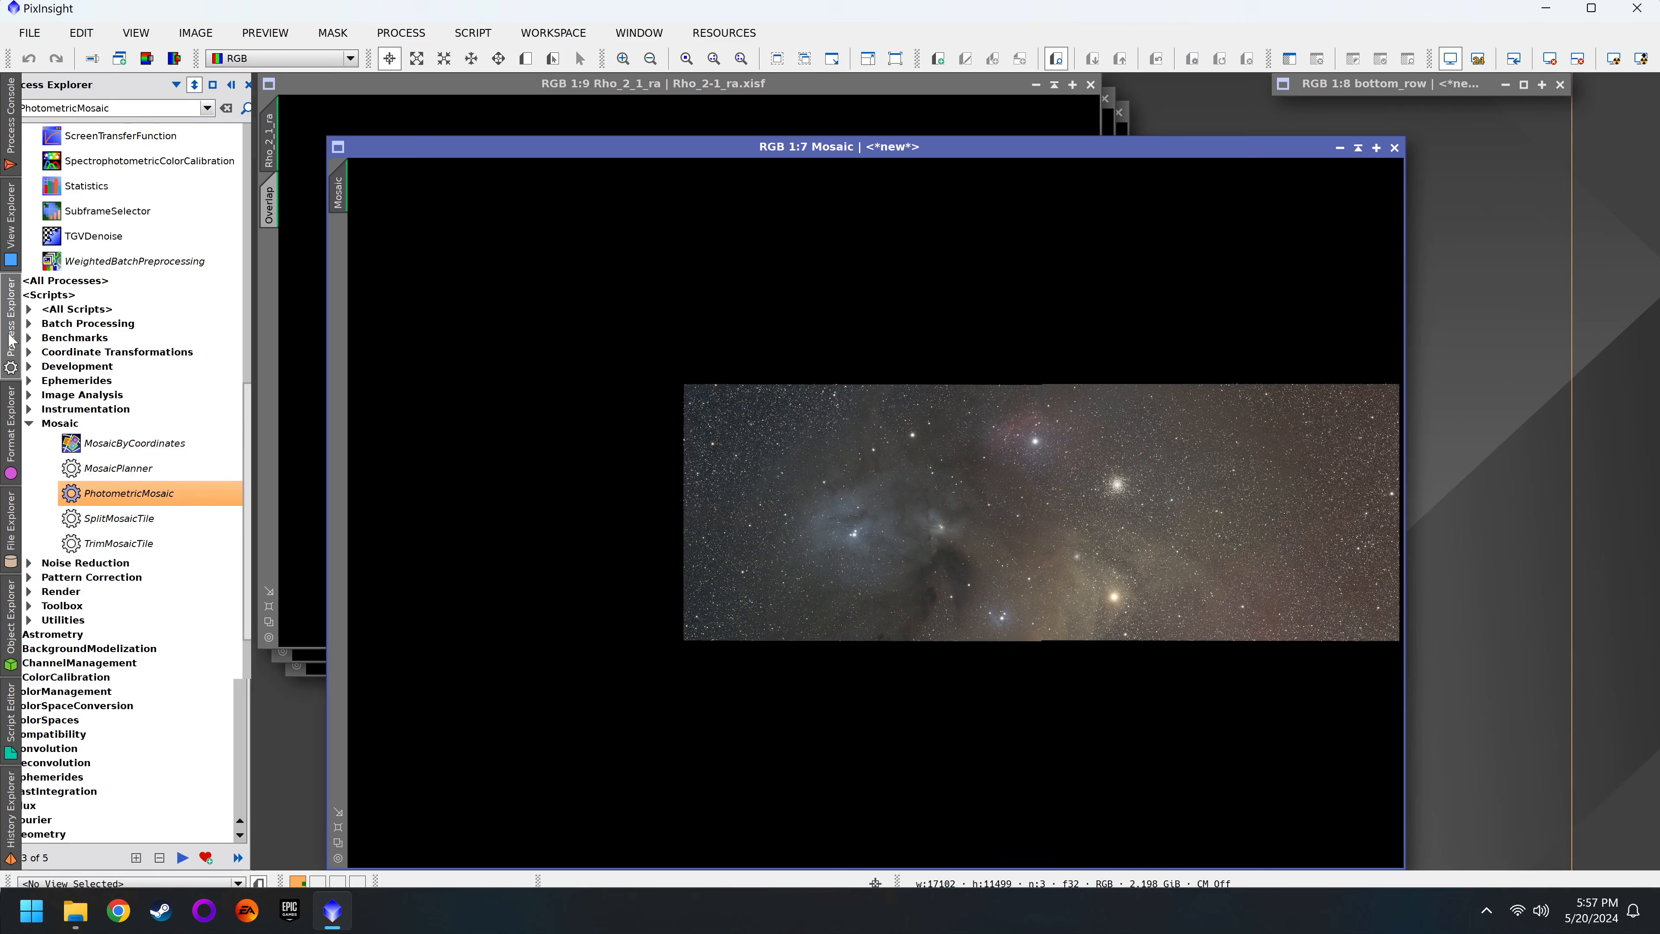
double_click(198, 502)
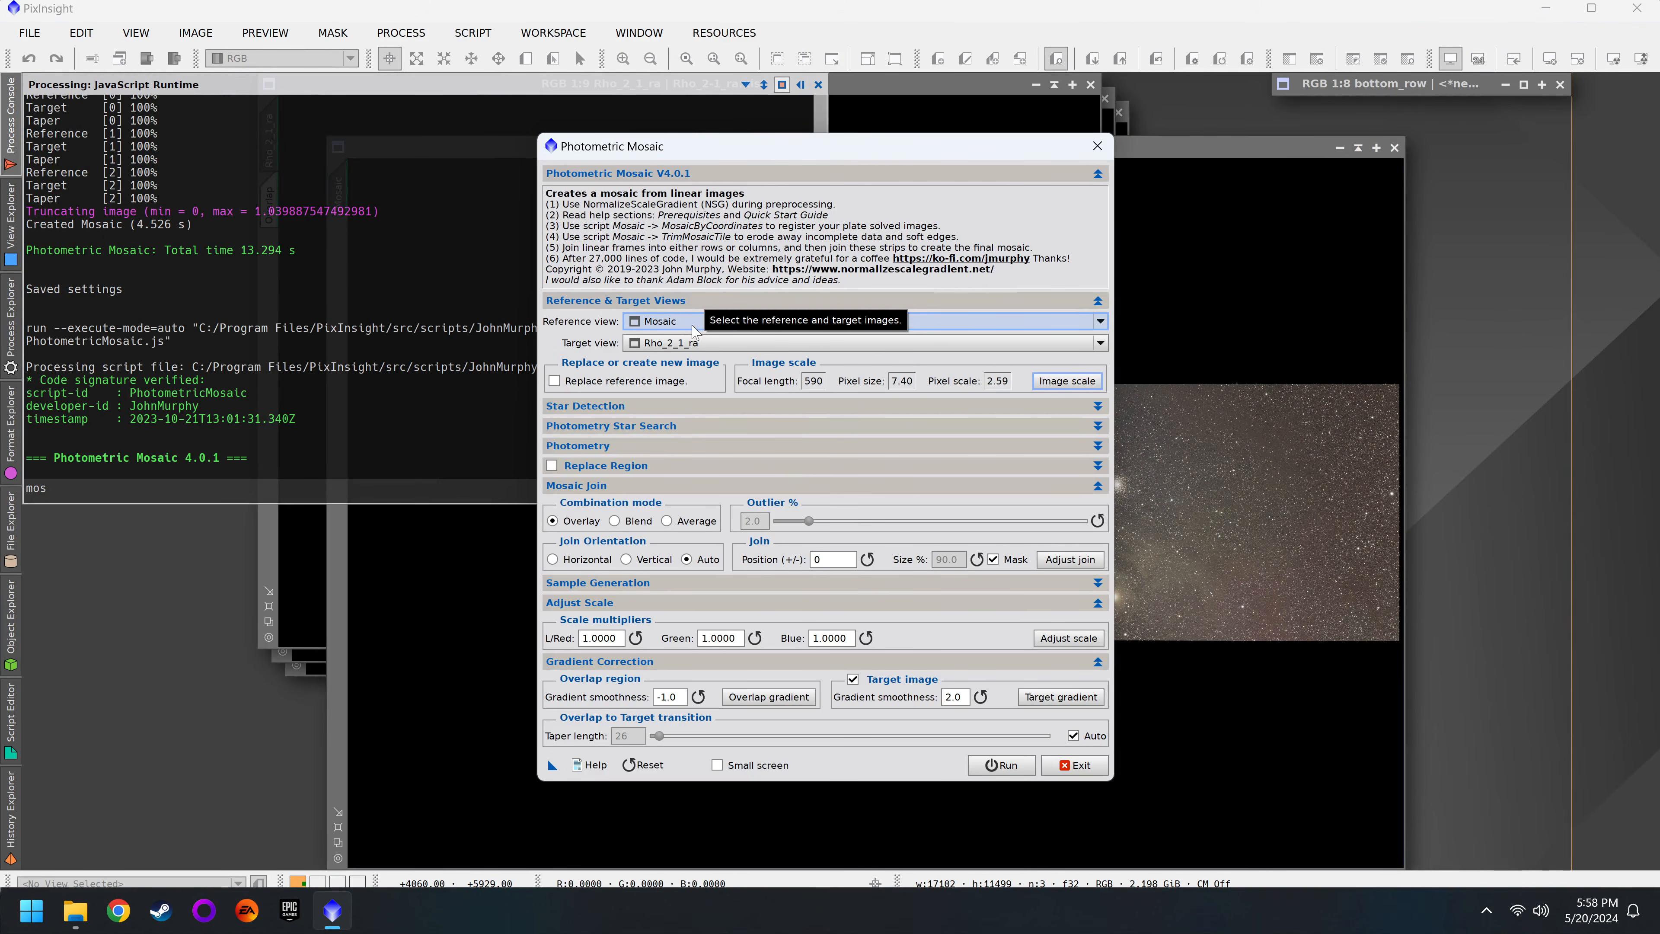
click(695, 343)
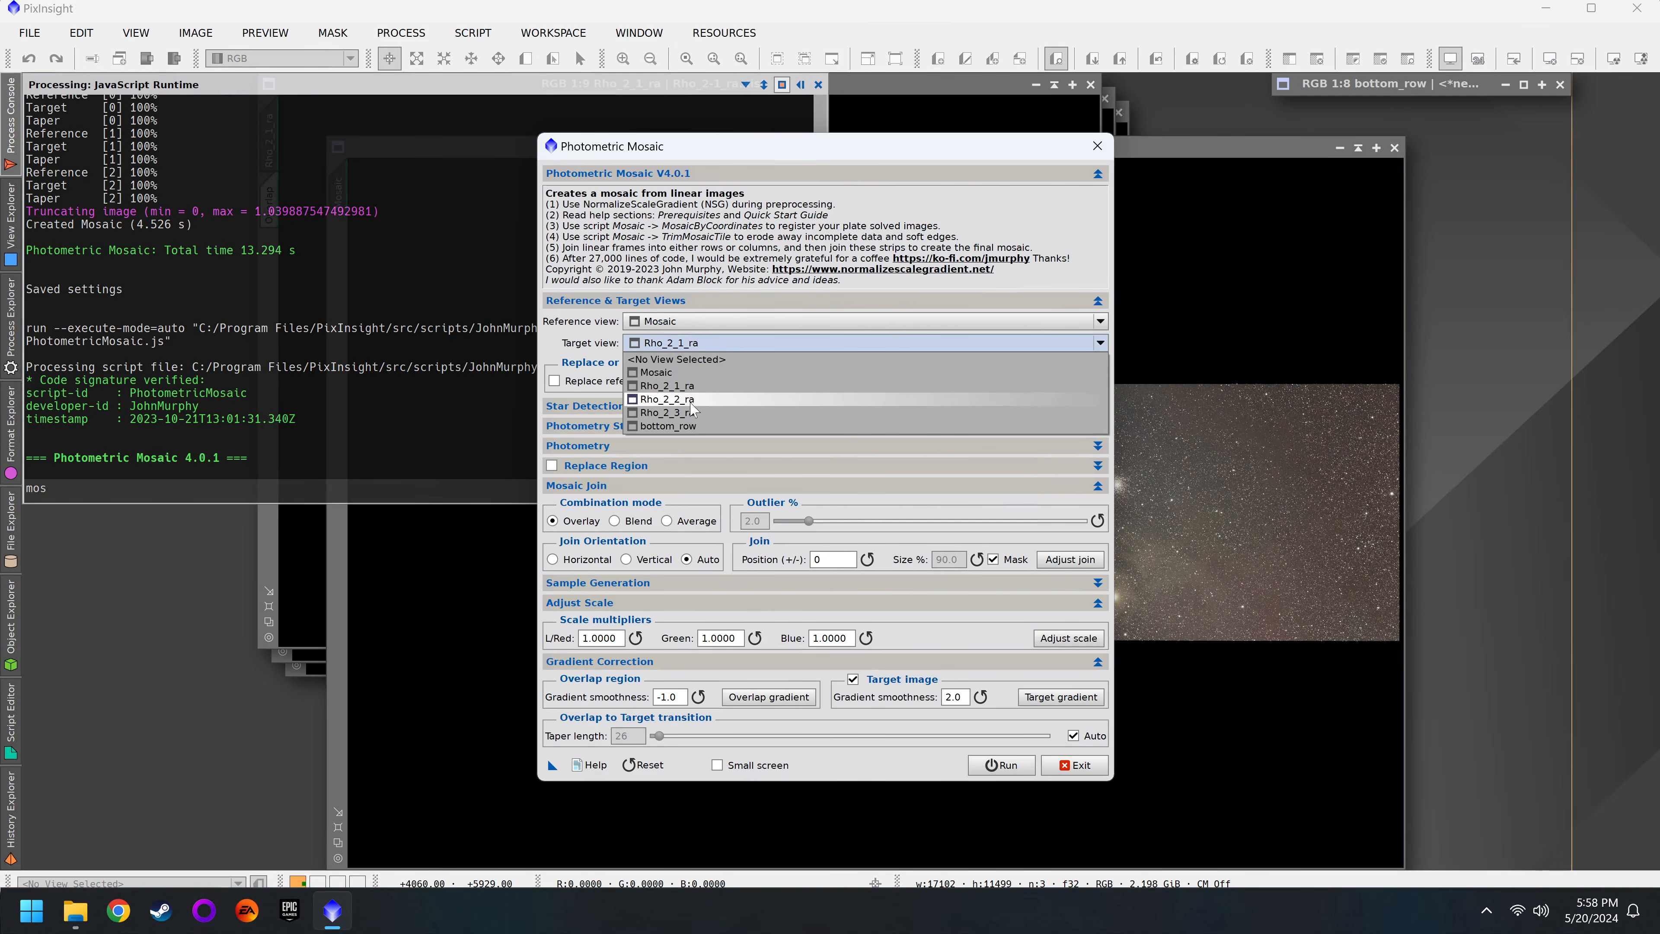
click(695, 419)
mouse_move(696, 352)
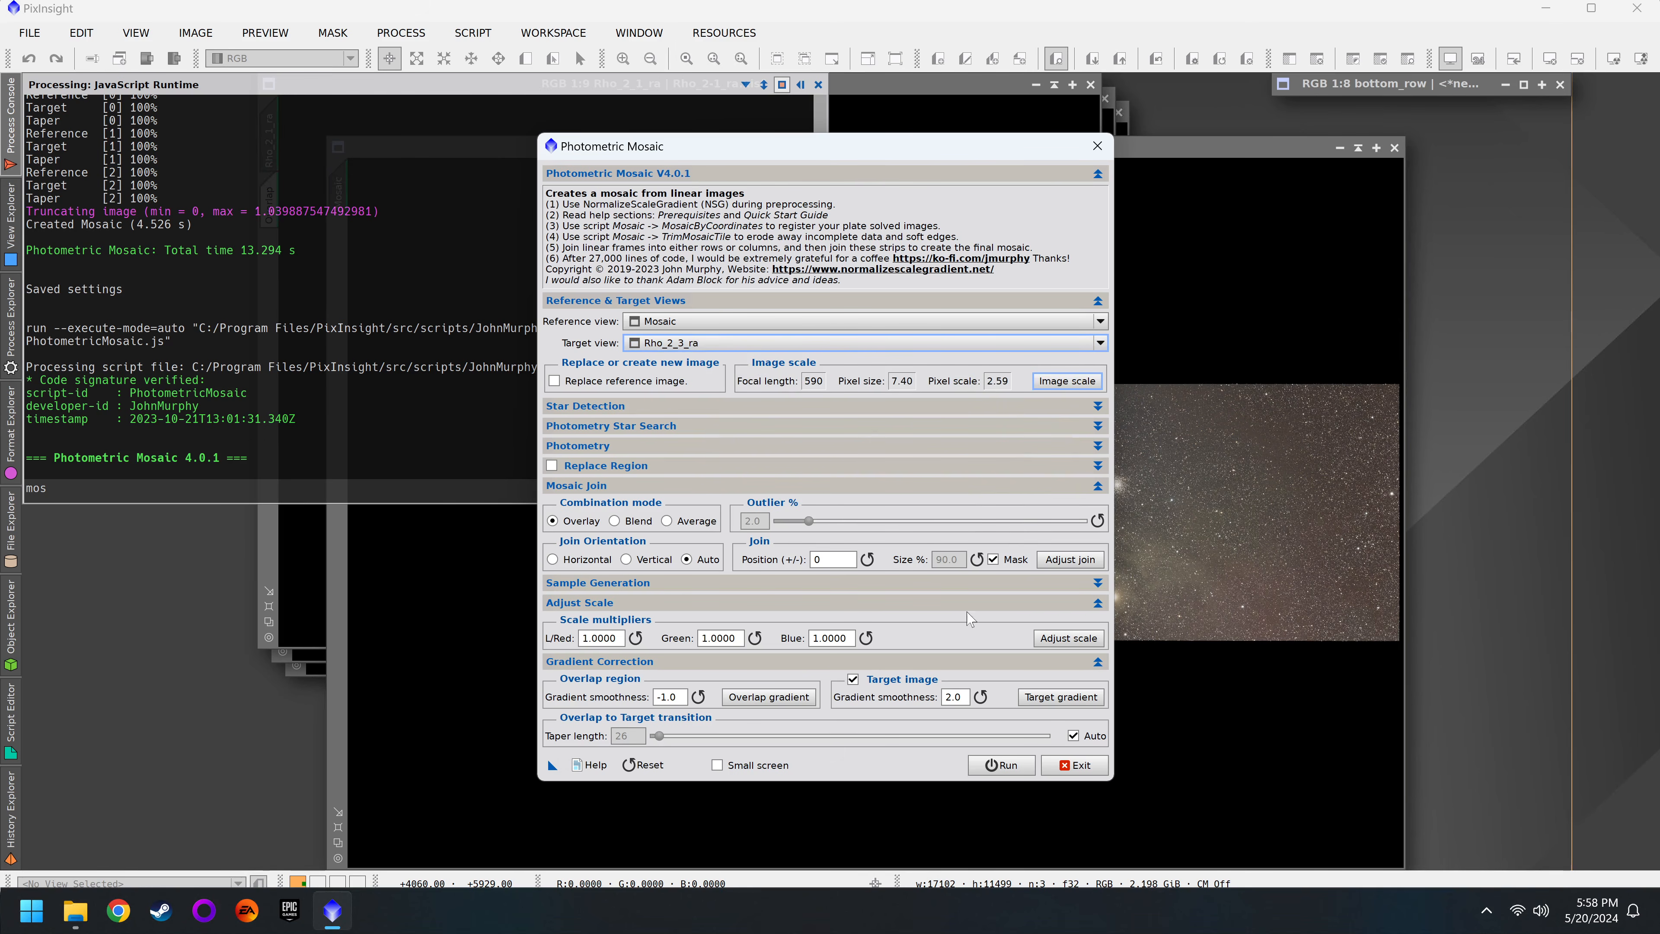
Step: Set the image scale to 3.76 micron pixels and 300 mm focal length, and run the join of Rho_2_3_ra onto Mosaic
click(1067, 381)
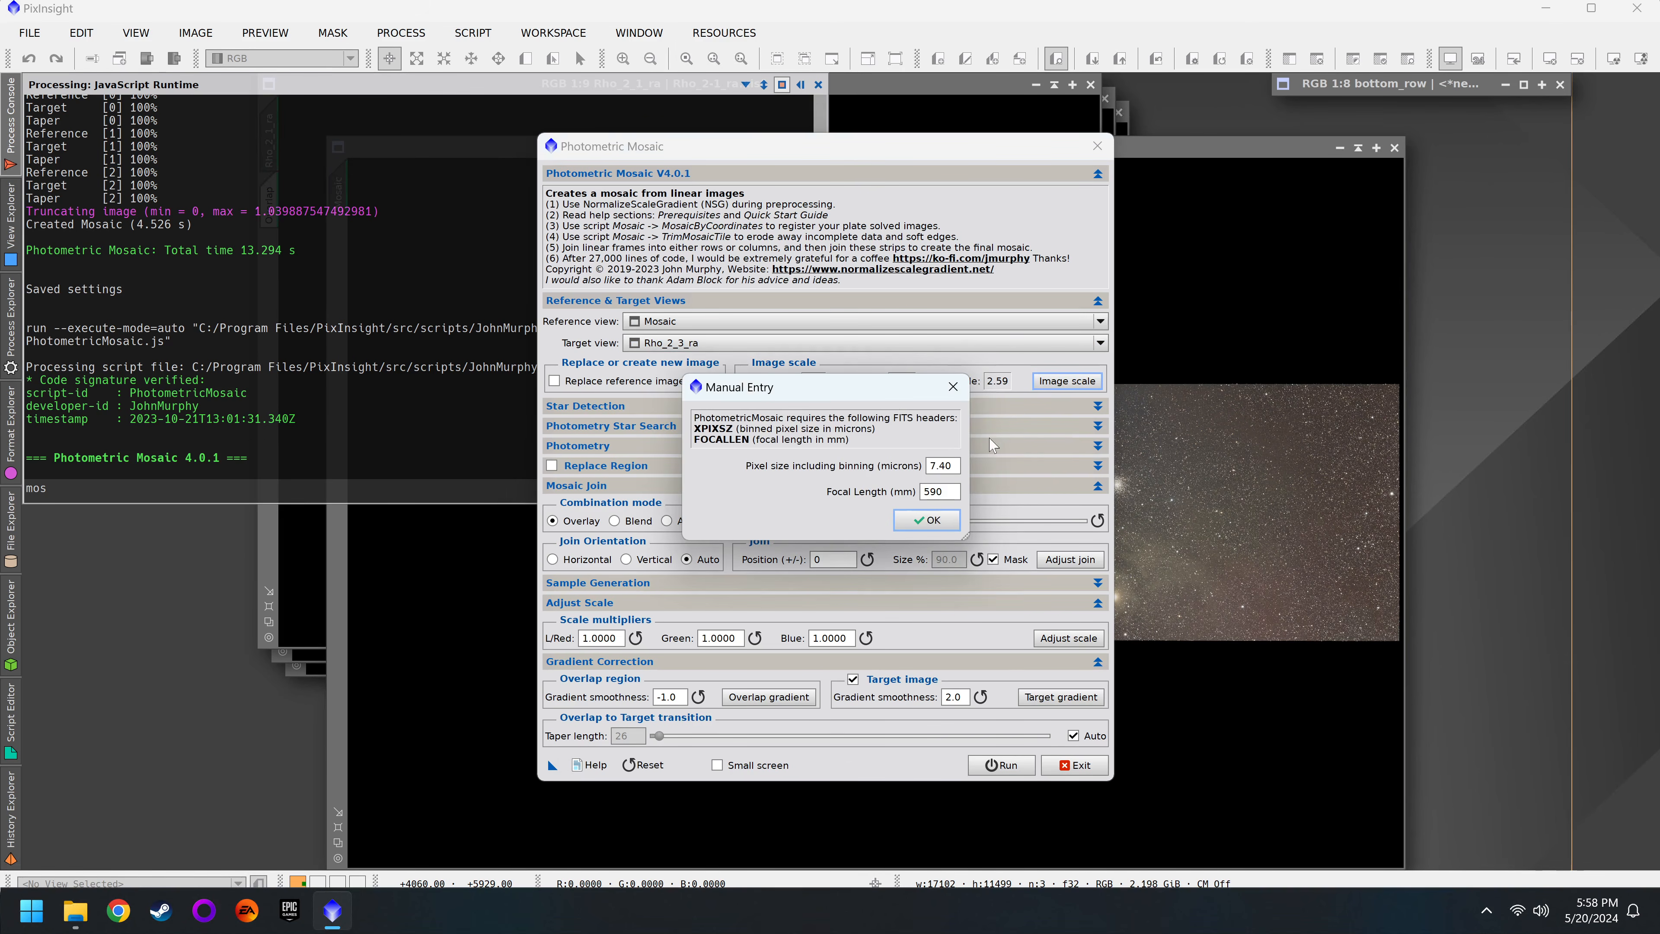
drag(956, 466, 864, 468)
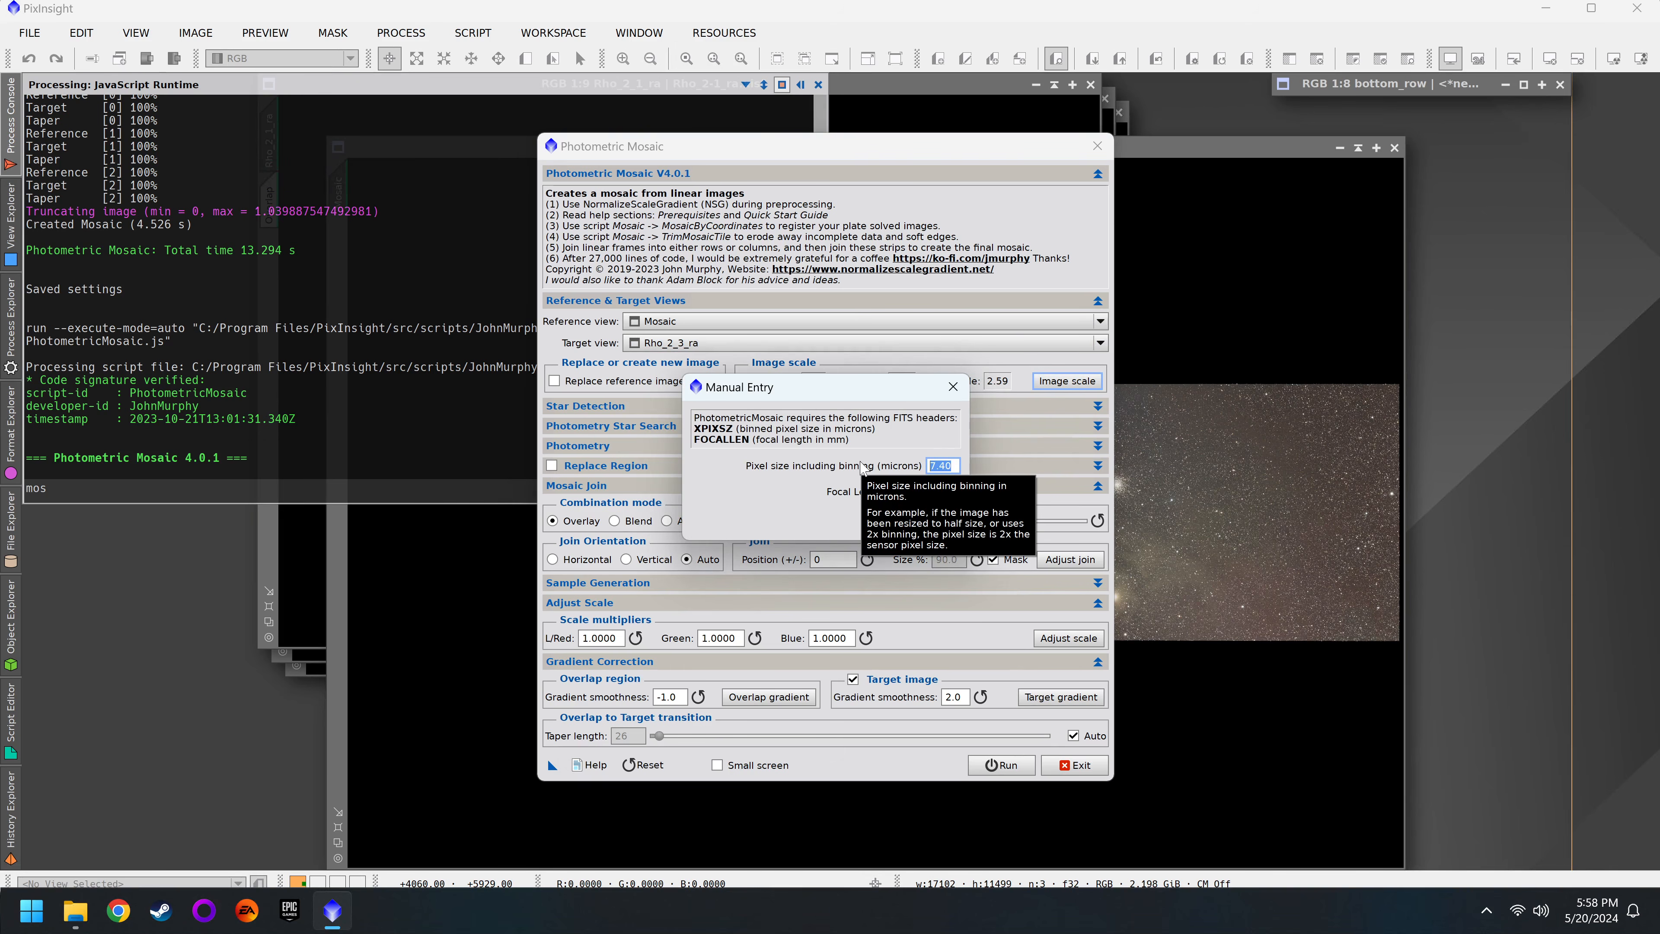
key(Escape)
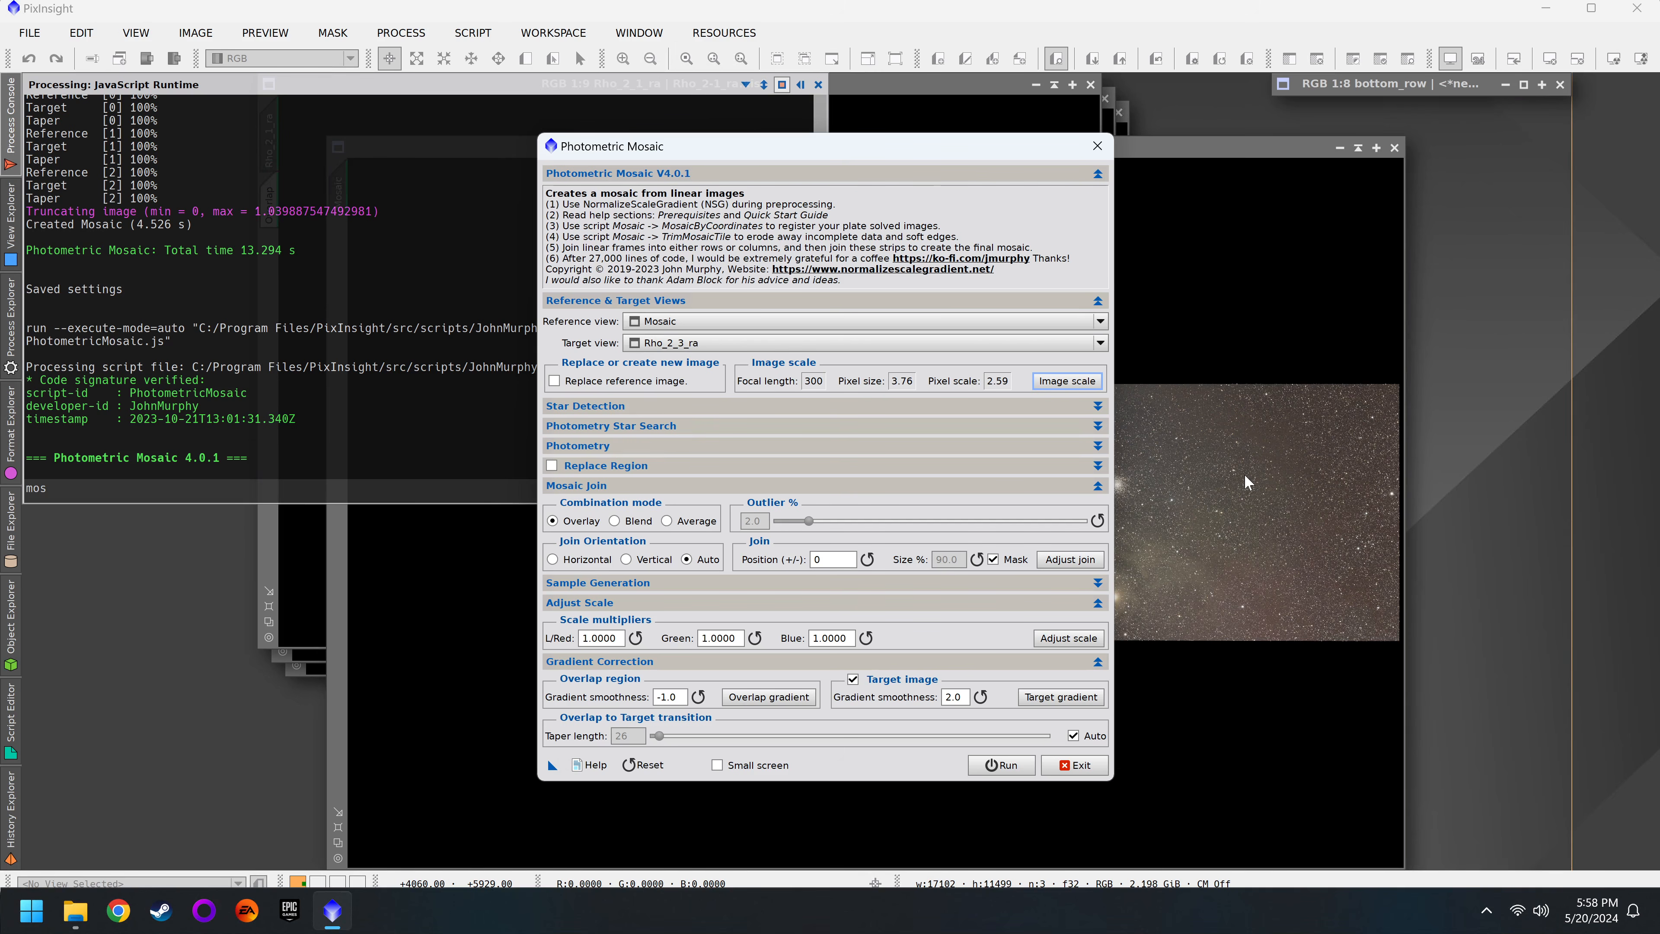
click(1001, 765)
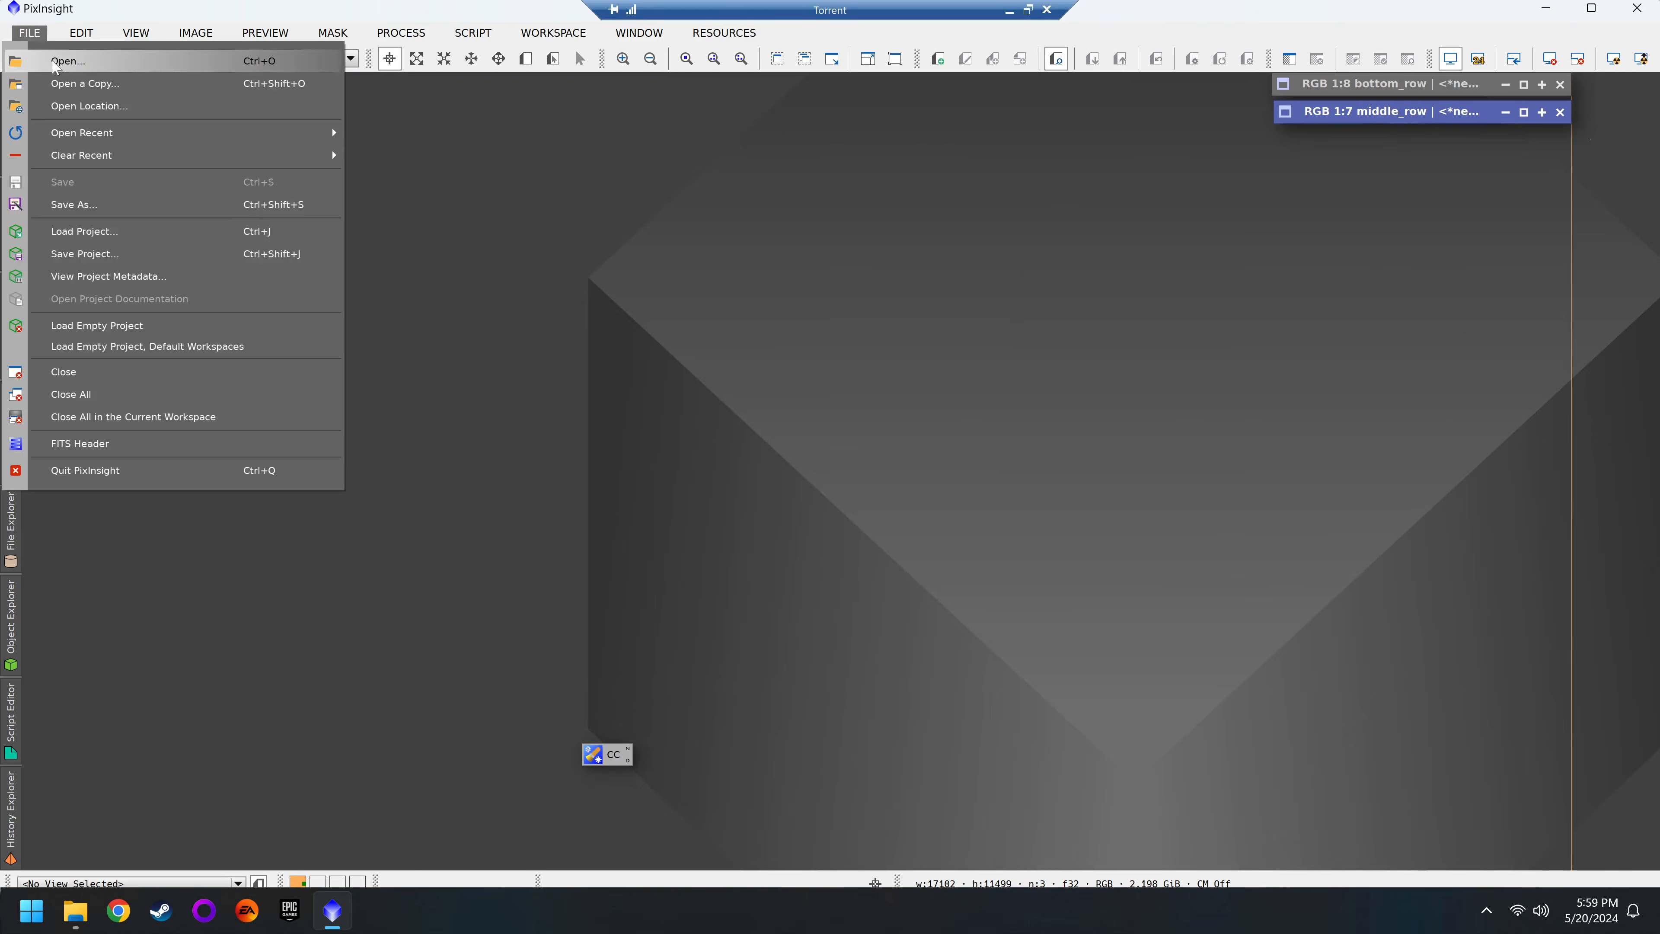
Step: Open the third-row Rho_3 panels and set up PhotometricMosaic with Mosaic as the reference view and Rho_3_3_ra as the target view
click(63, 59)
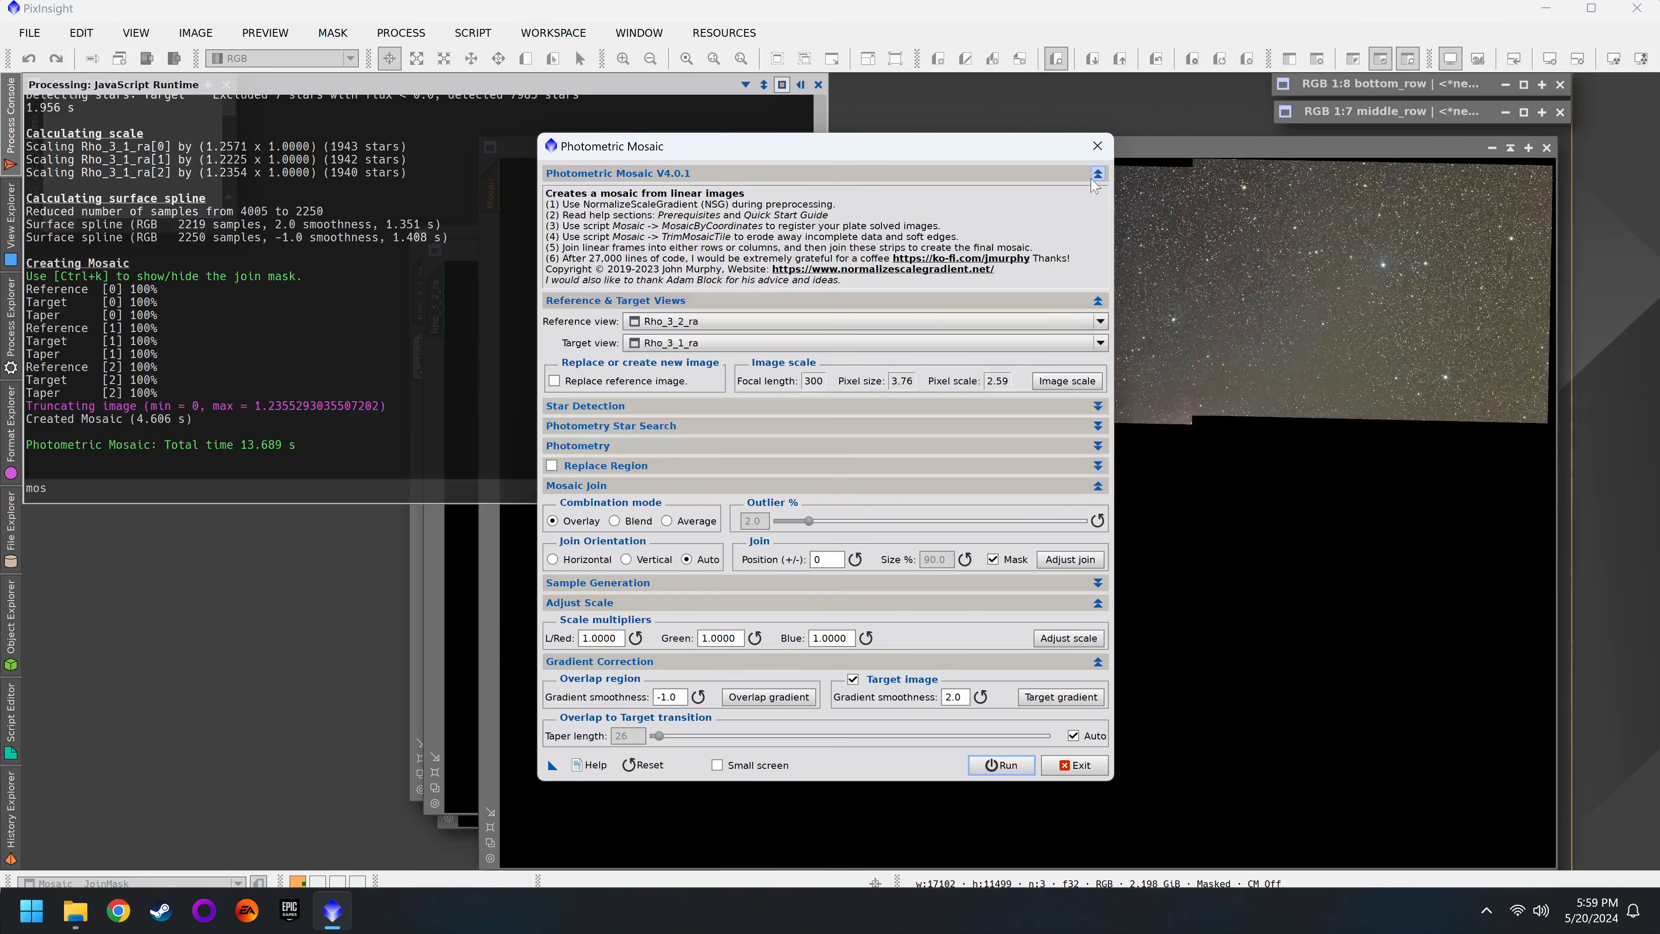
click(734, 321)
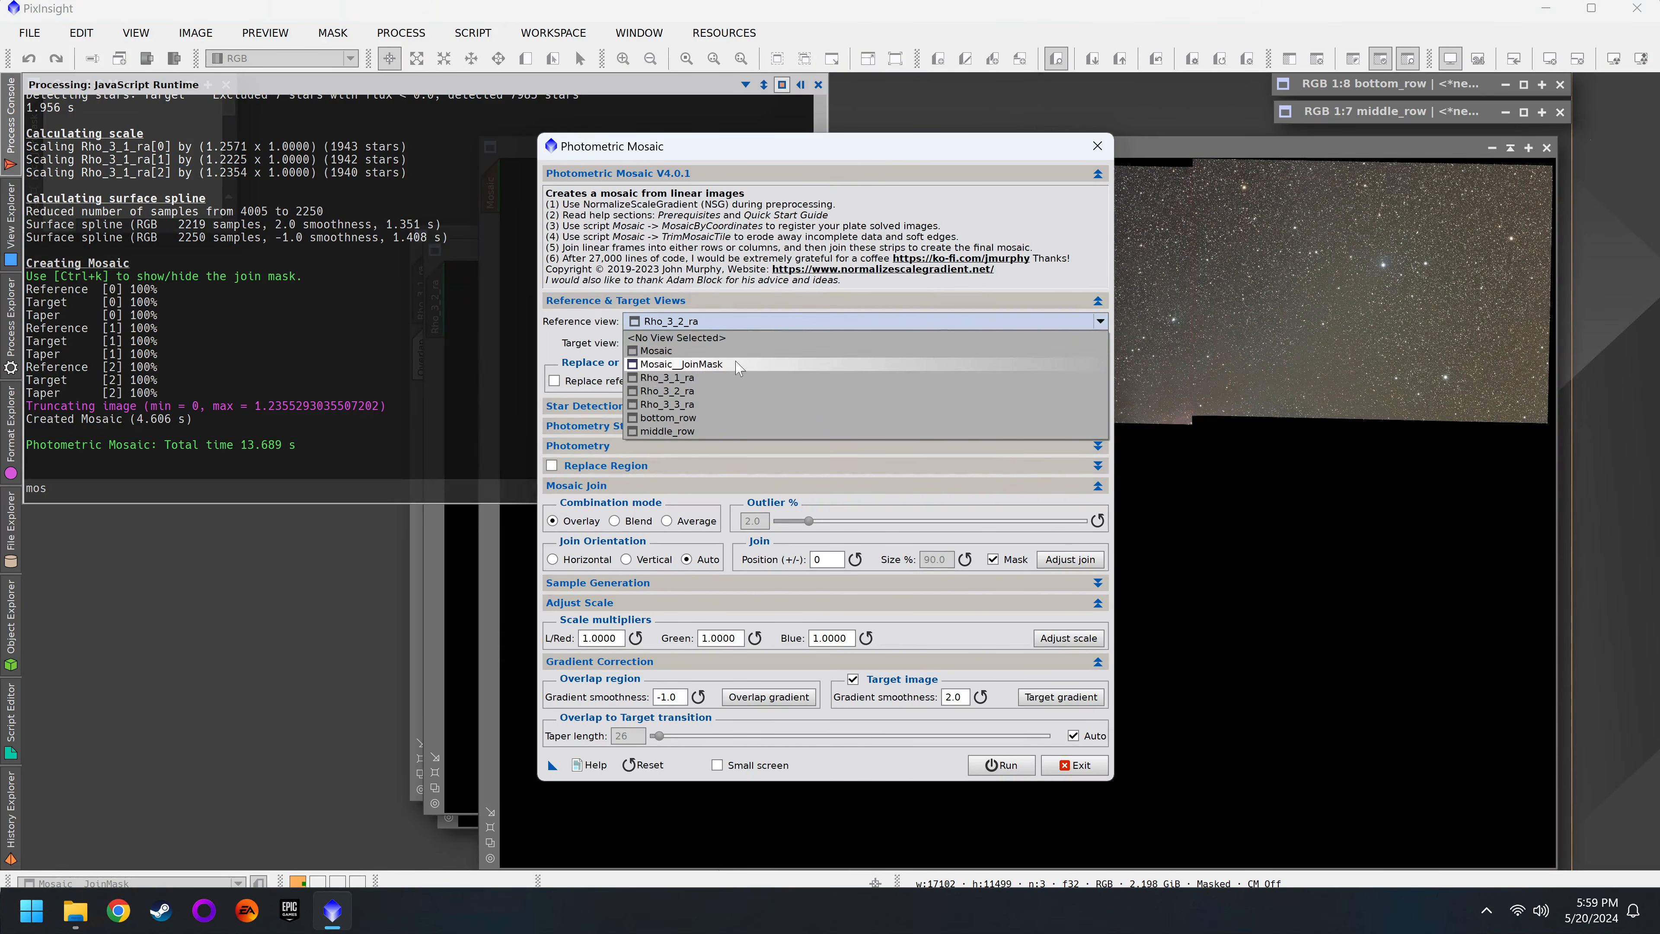
click(734, 321)
click(734, 343)
click(734, 406)
Step: Enter a 3.76 micron pixel size and a 300 mm focal length as the image scale for the Rho_3_3_ra join
click(1068, 381)
text(3.76)
key(Tab)
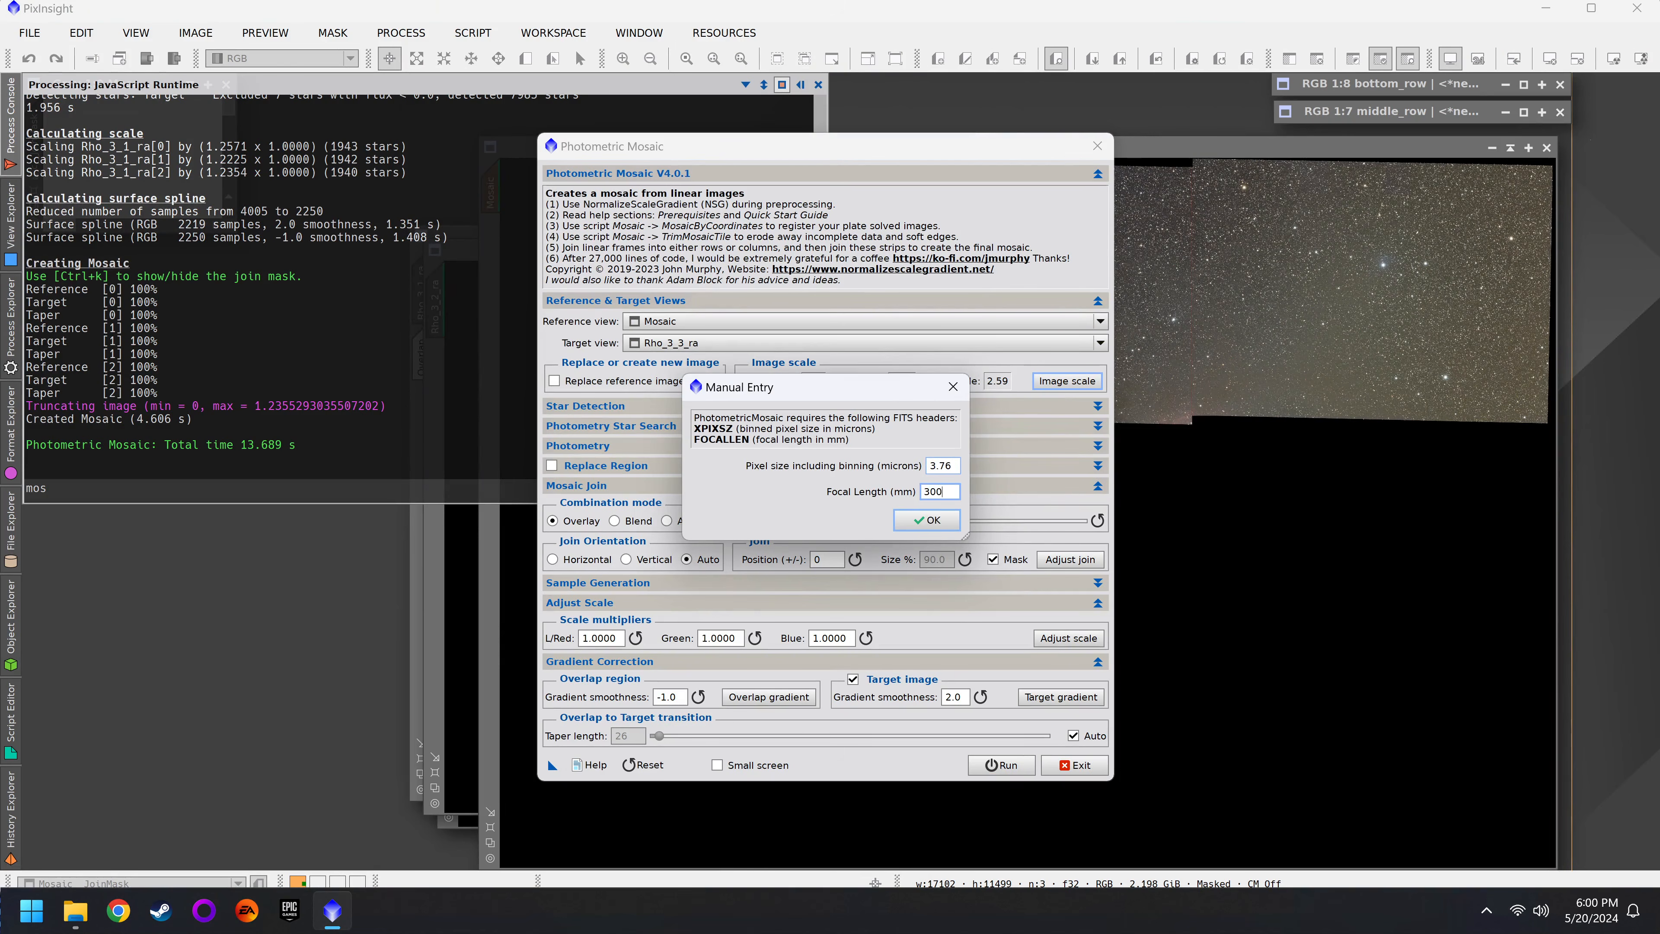
text(300)
key(Return)
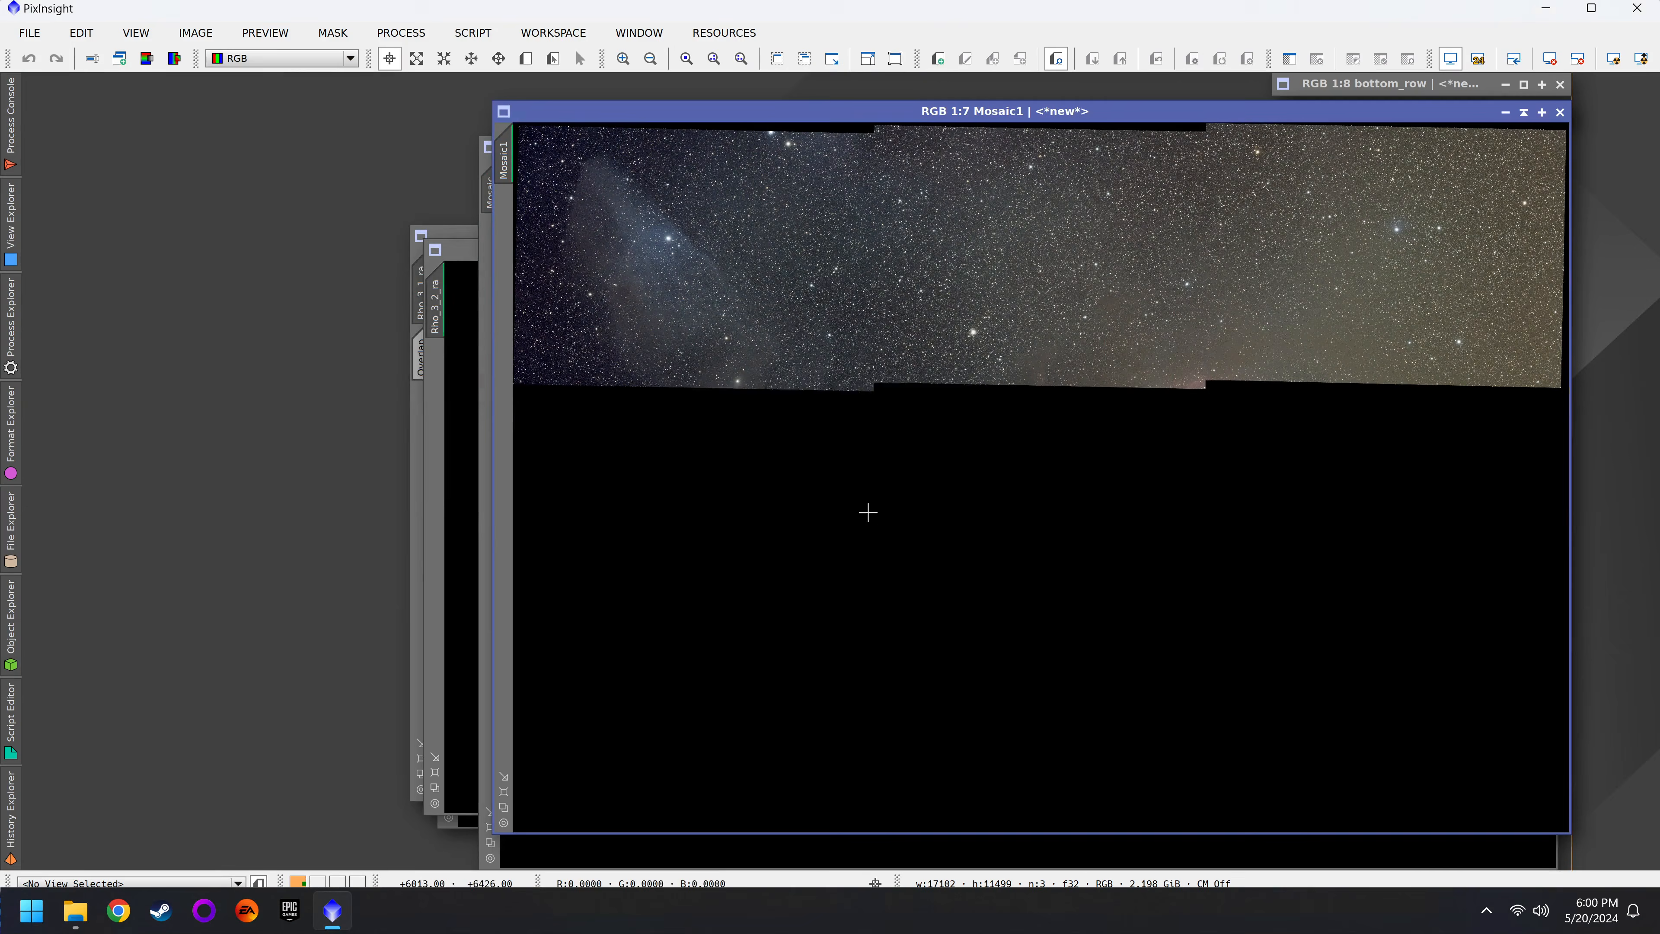
Step: Rename the joined Mosaic1 image of the upper panels as top_row
double_click(503, 160)
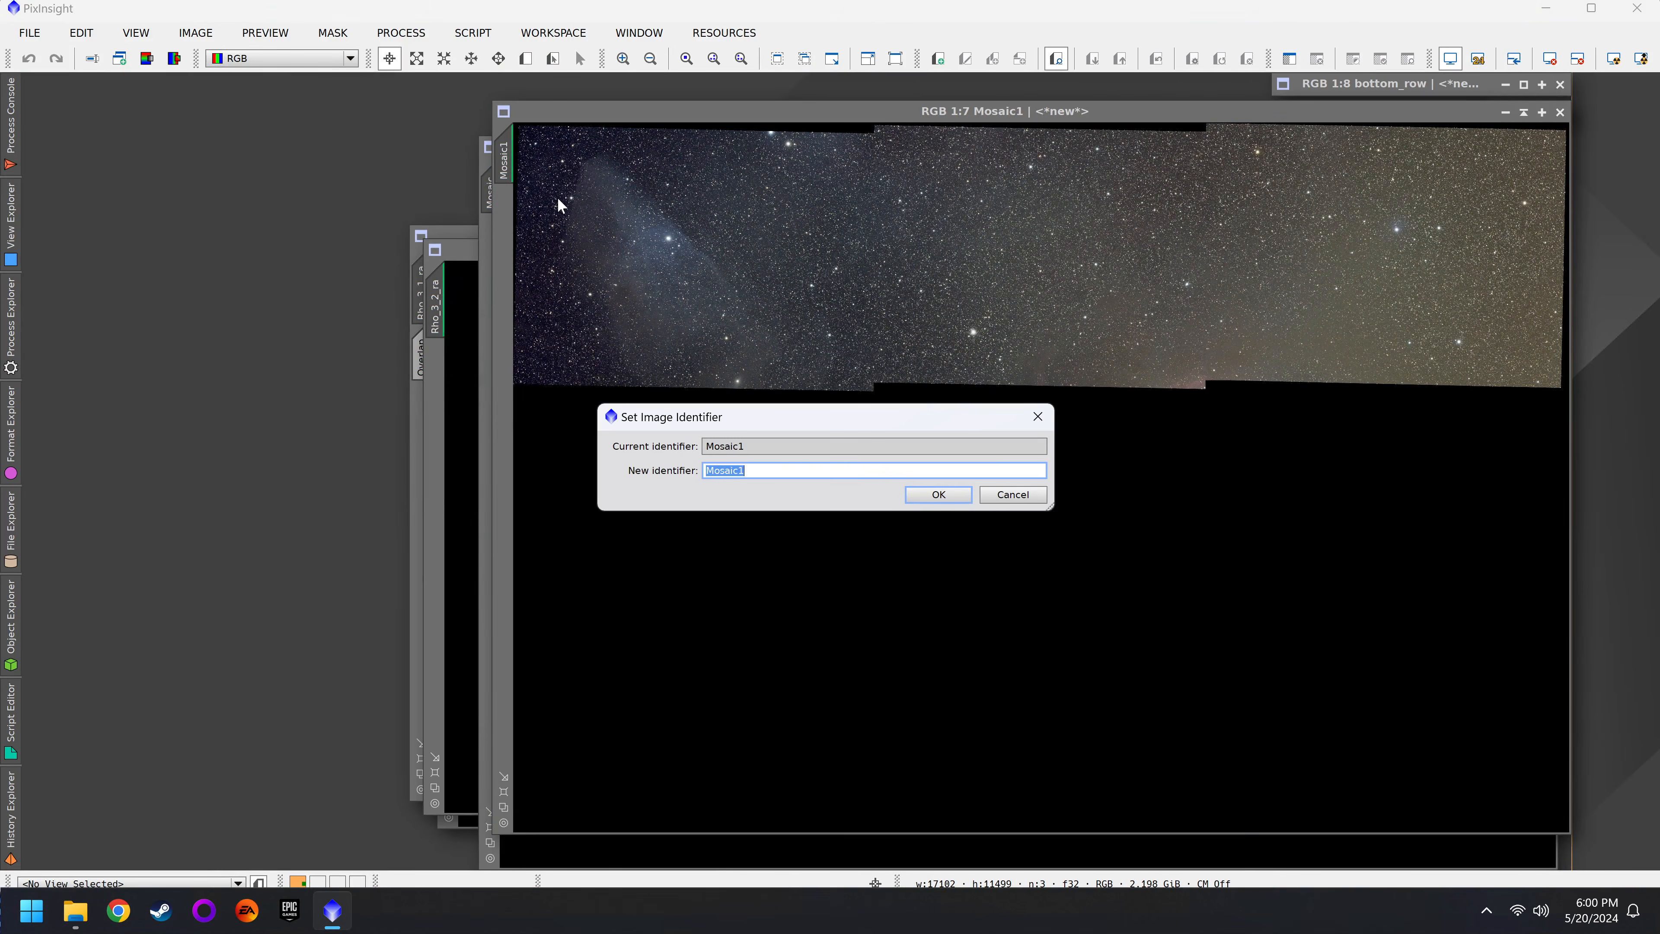
text(top_row)
key(Return)
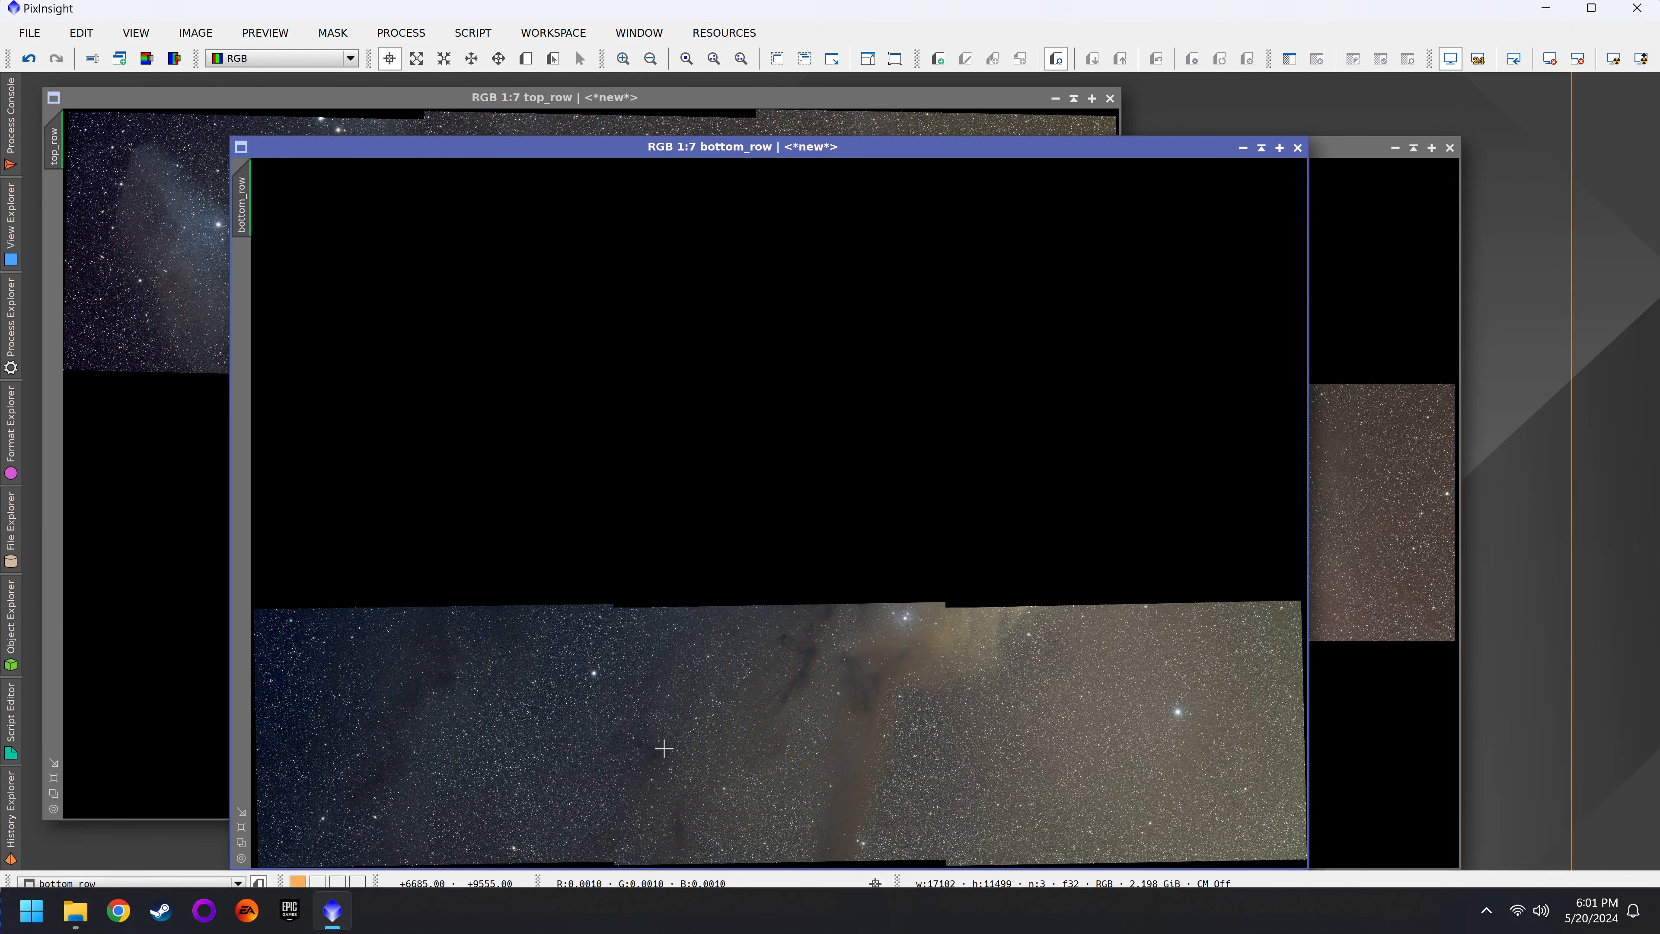
Step: Launch PhotometricMosaic with middle_row as the reference view and bottom_row as the target view
click(1387, 711)
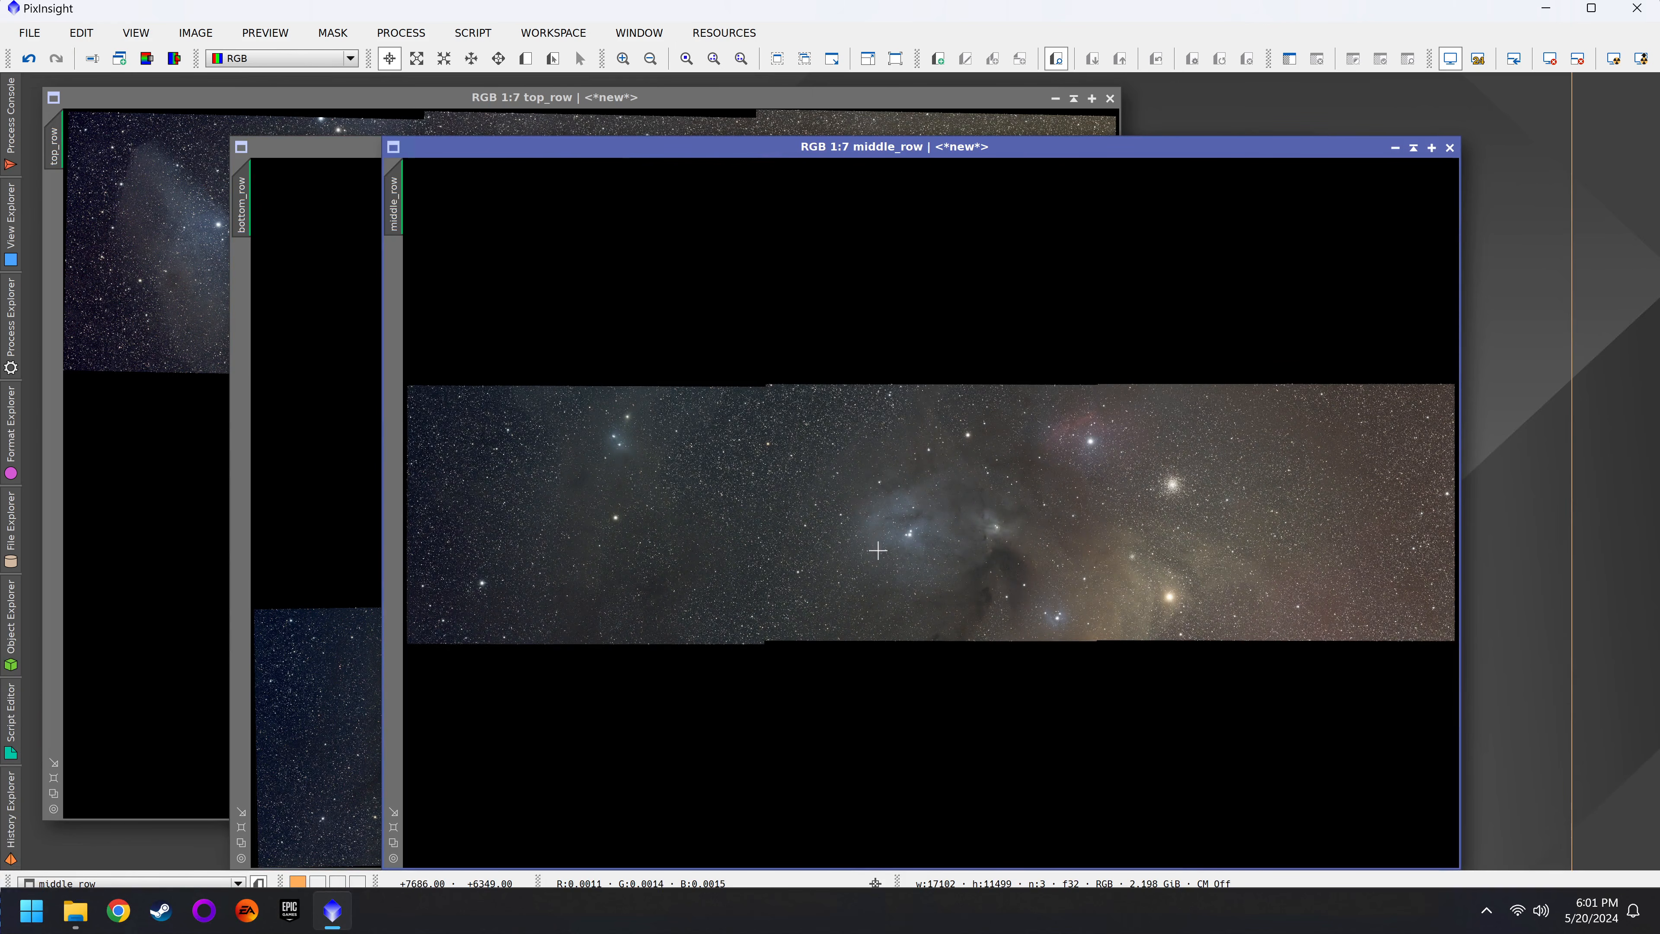
click(549, 104)
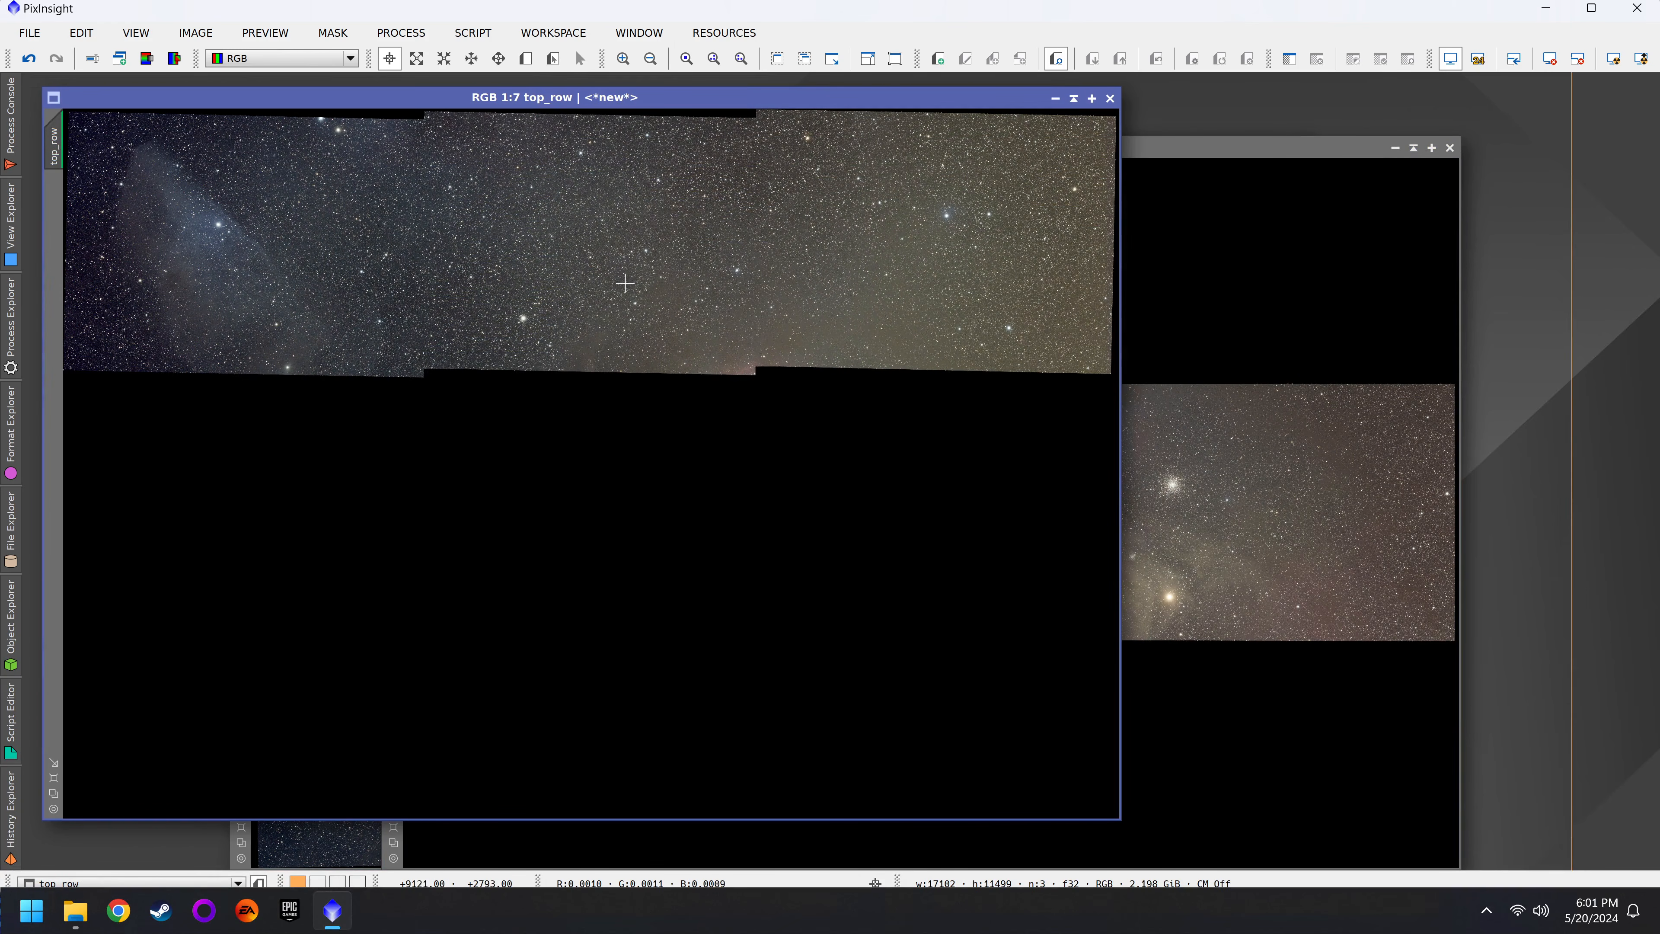
mouse_move(1, 327)
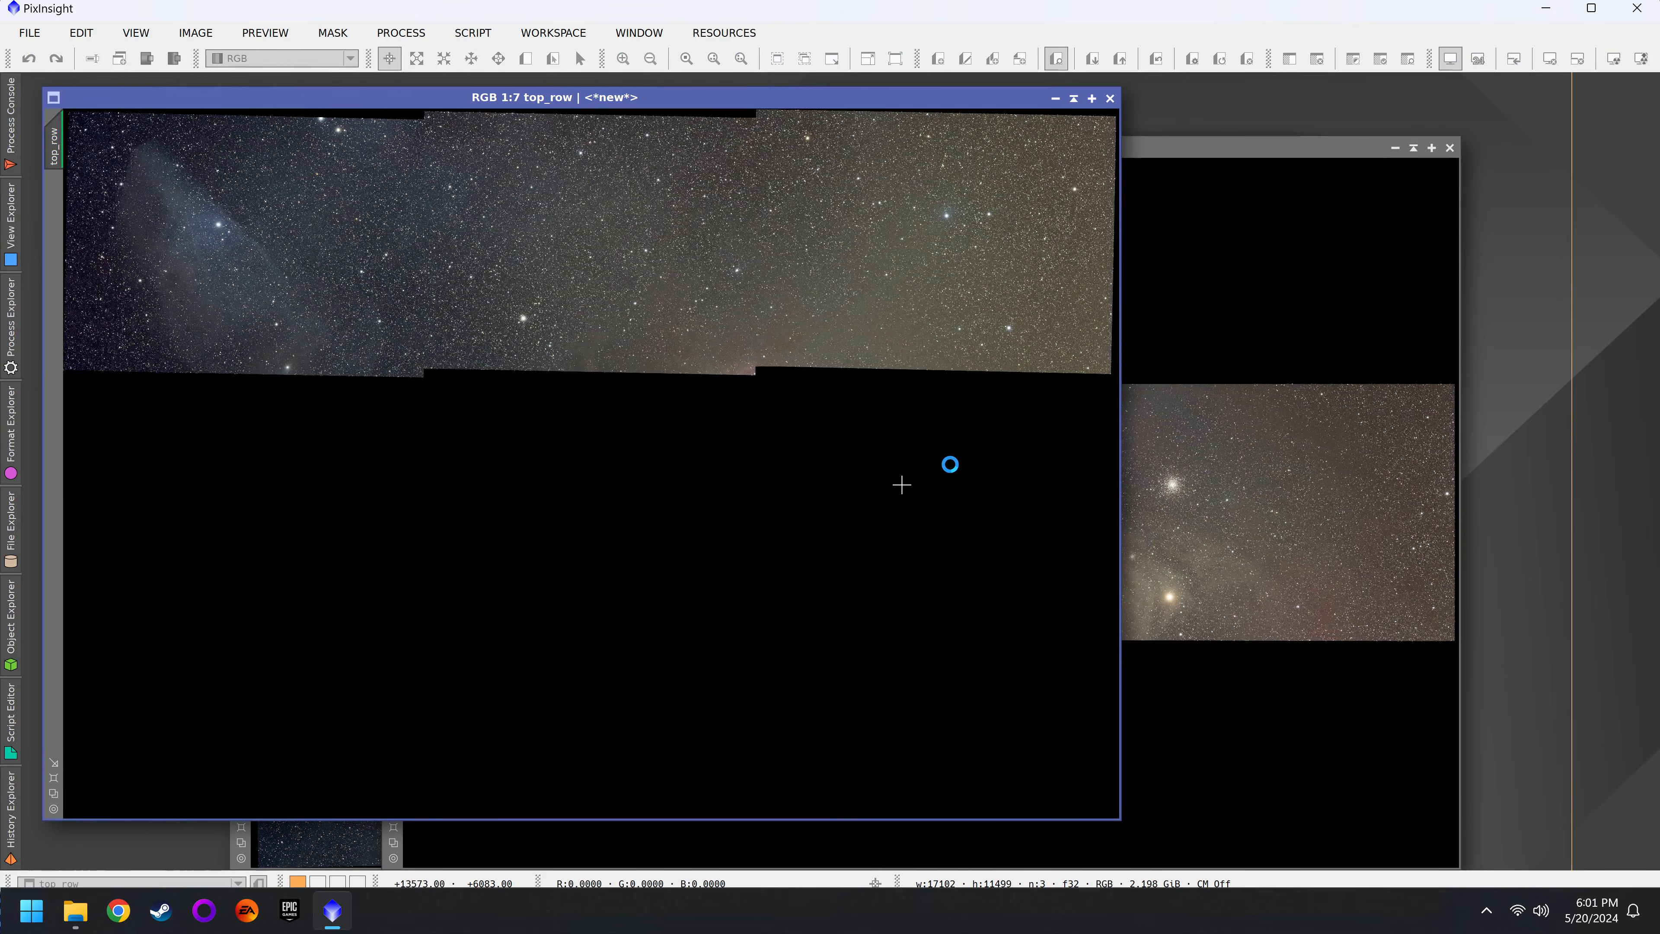
click(728, 329)
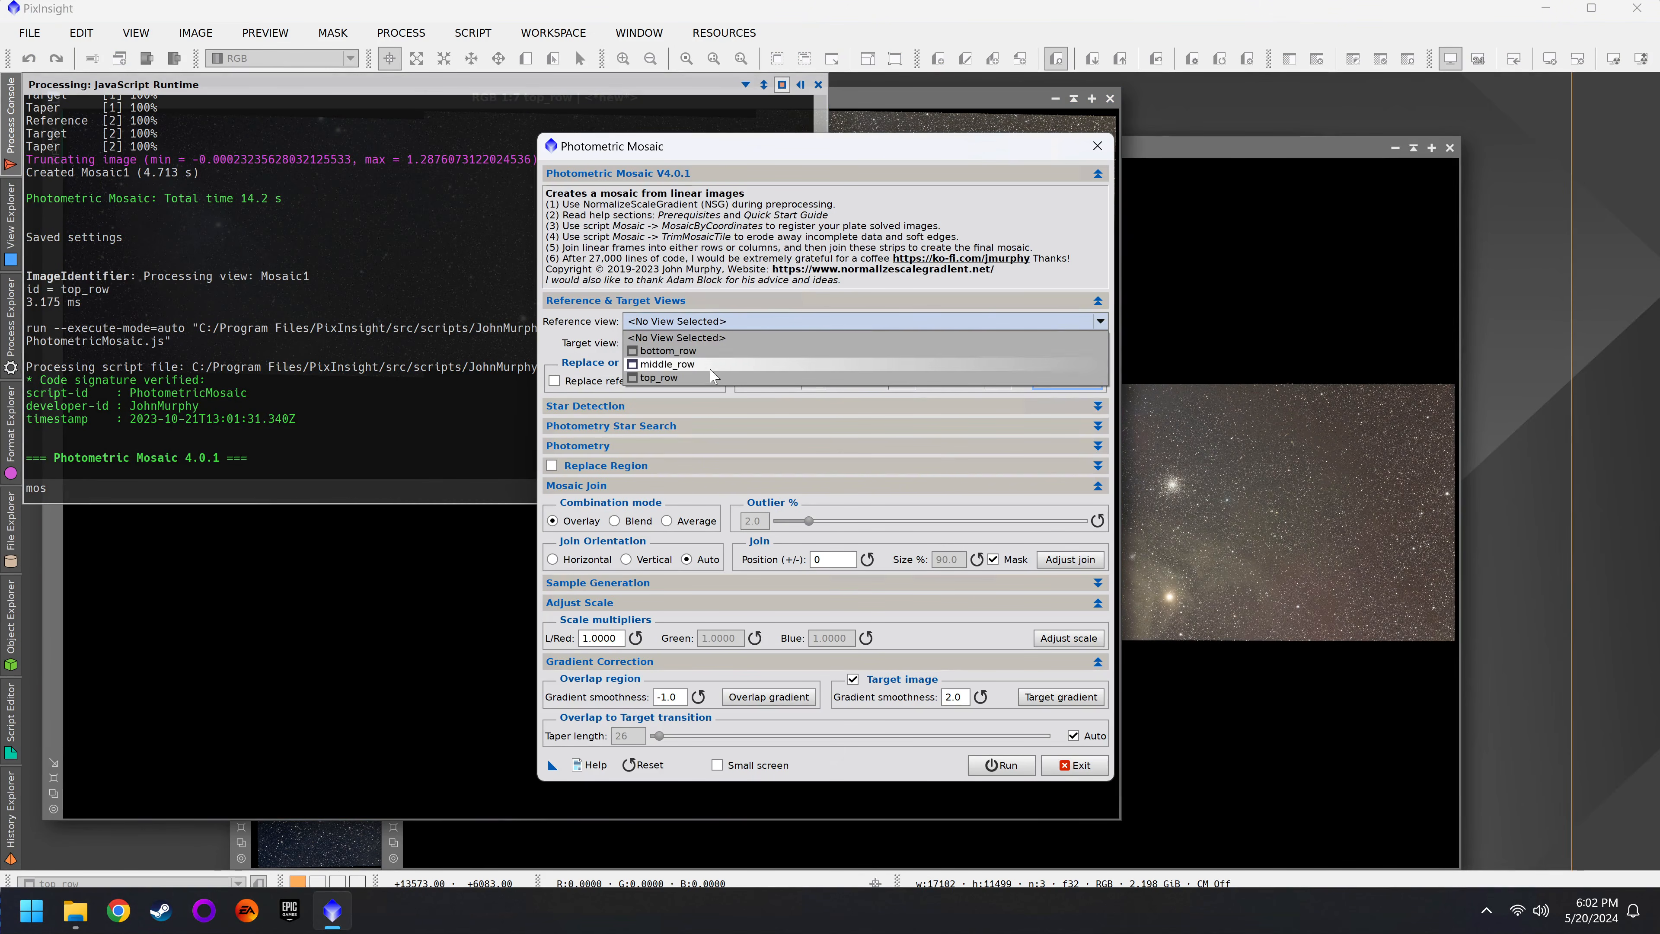
click(654, 342)
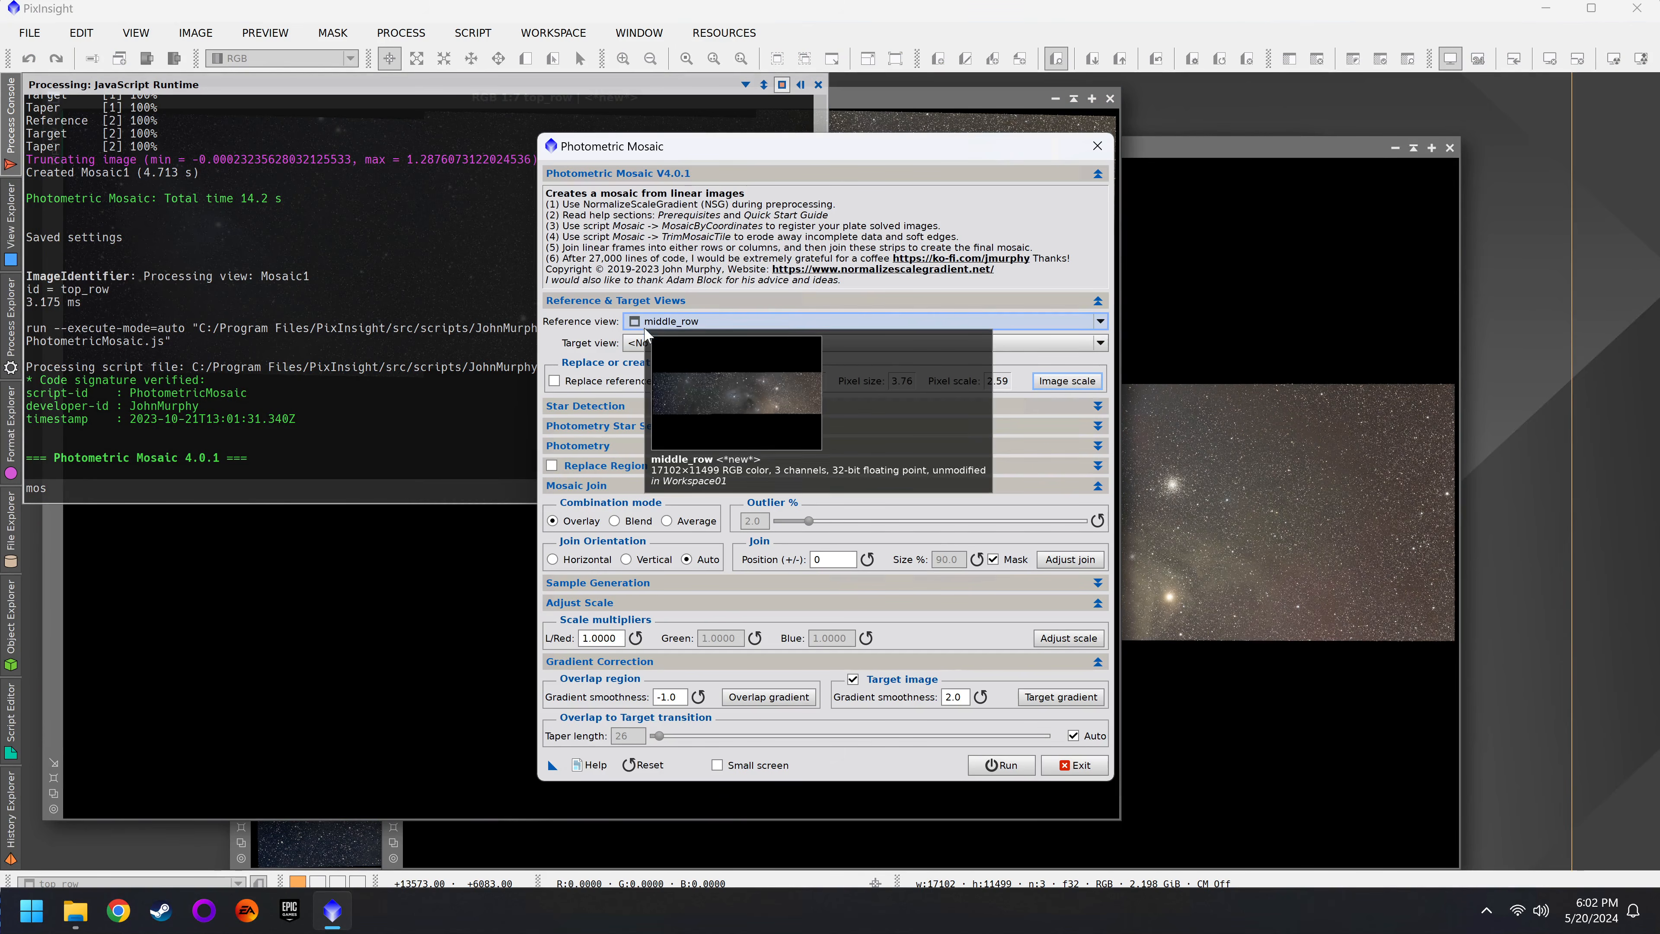
click(647, 344)
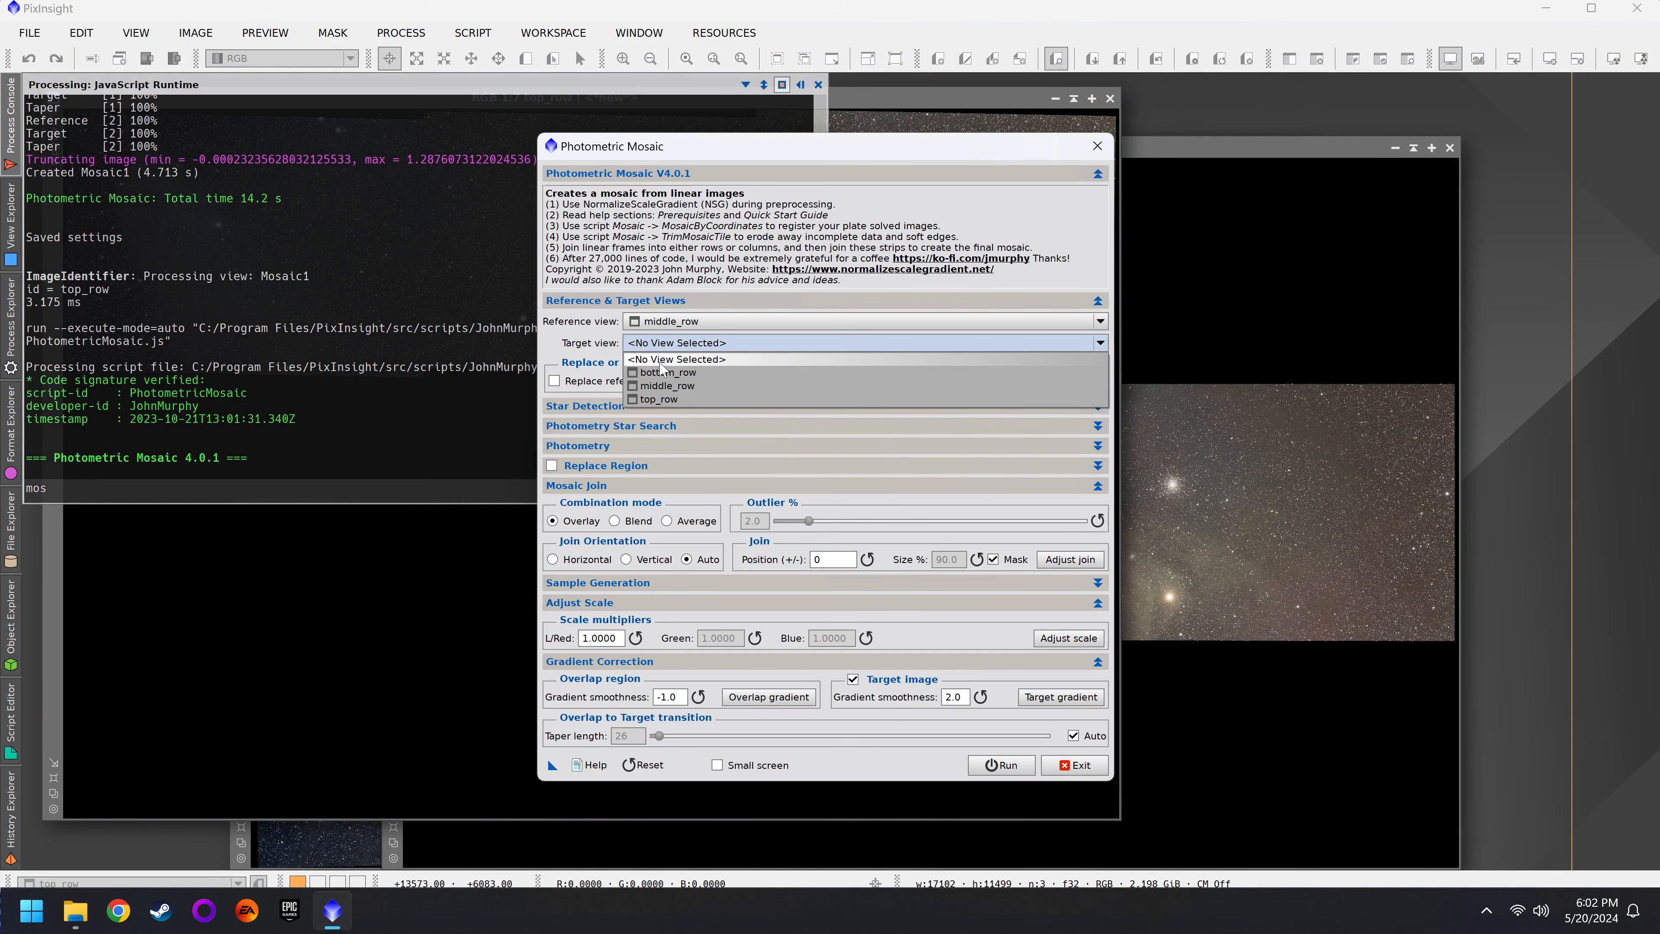
click(665, 372)
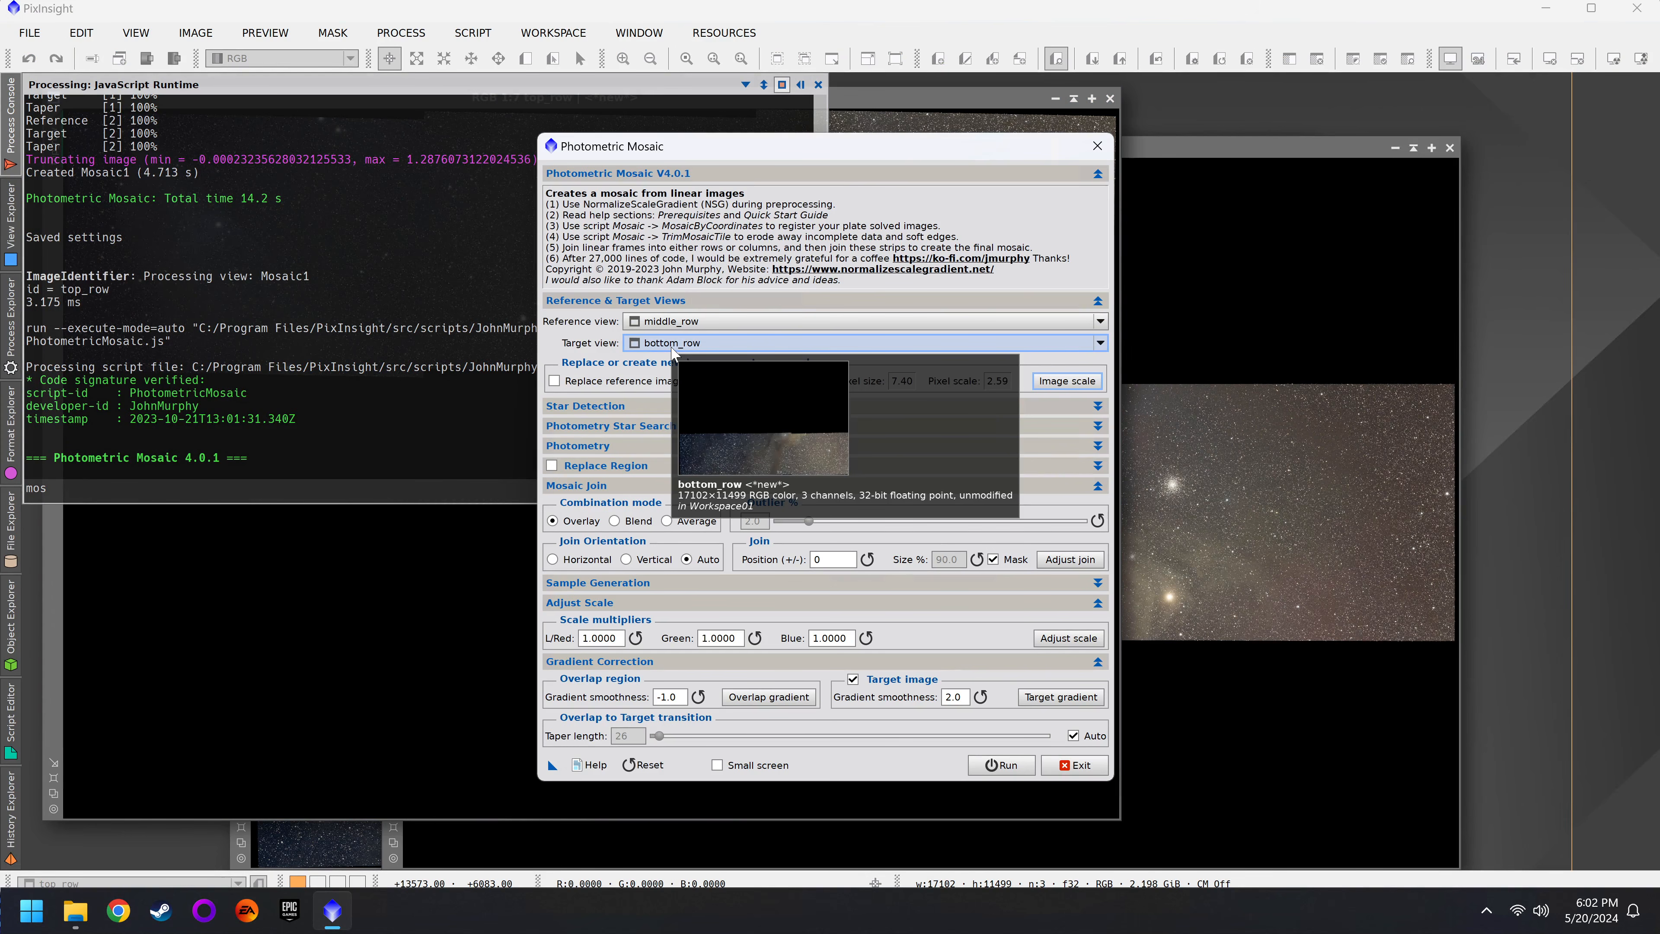
Step: Set the image scale to 3.76 micron pixels and 300 mm focal length, and run the bottom_row join, ignoring the soft-edge warnings
click(1079, 382)
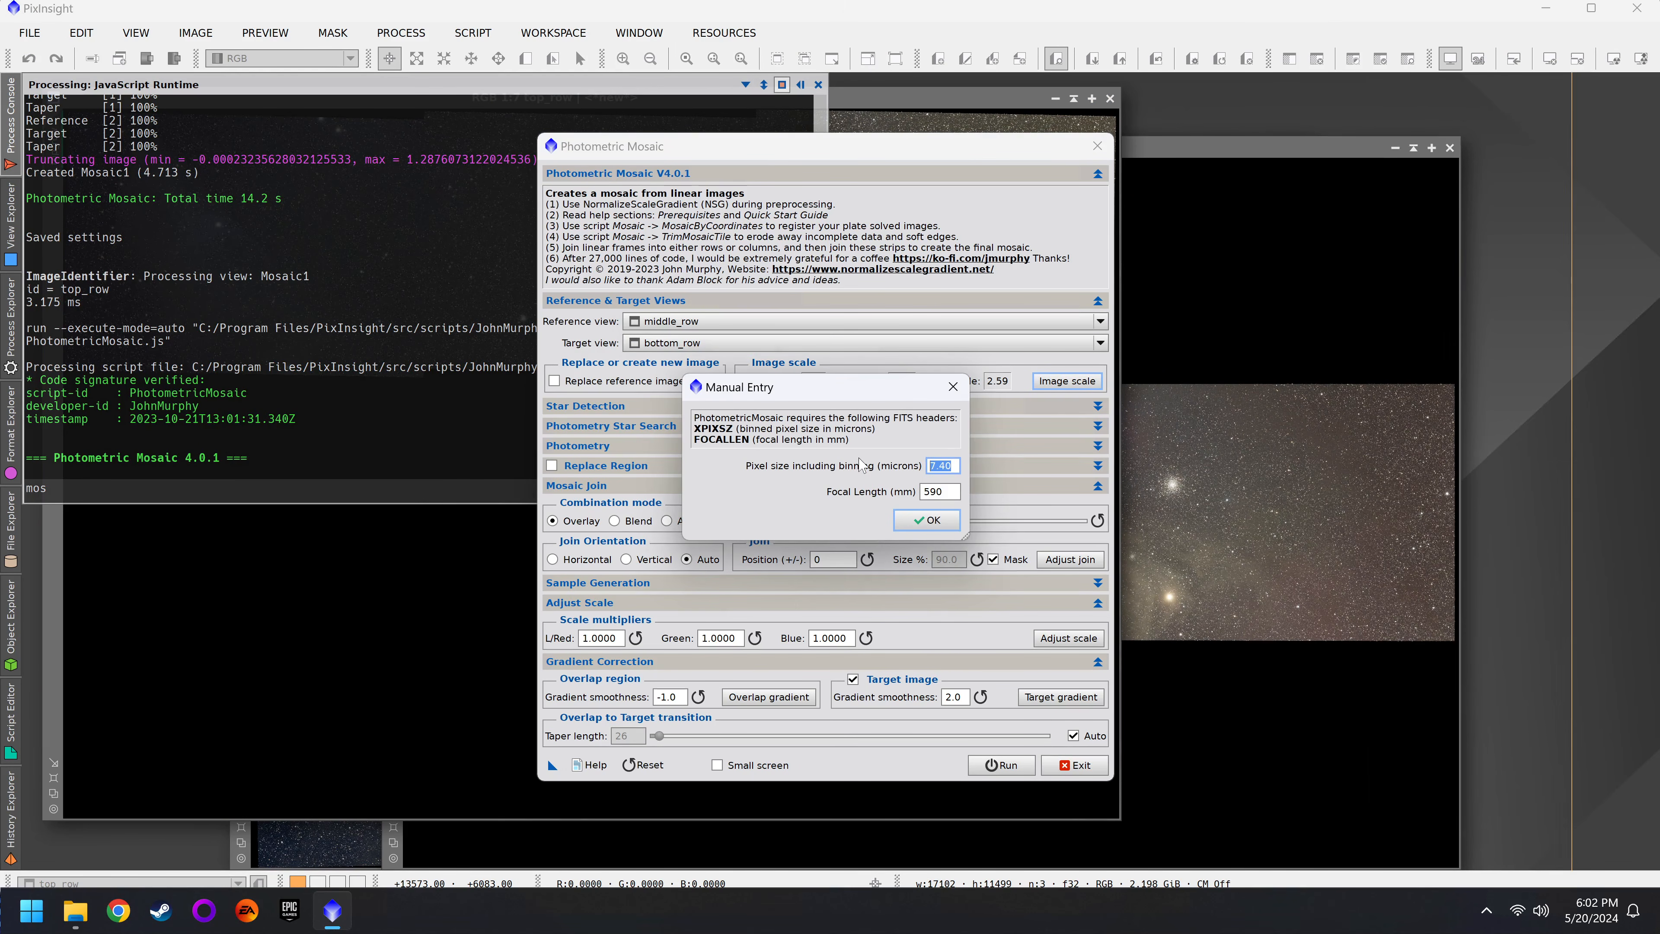
text(3.76)
key(Tab)
text(300)
key(Return)
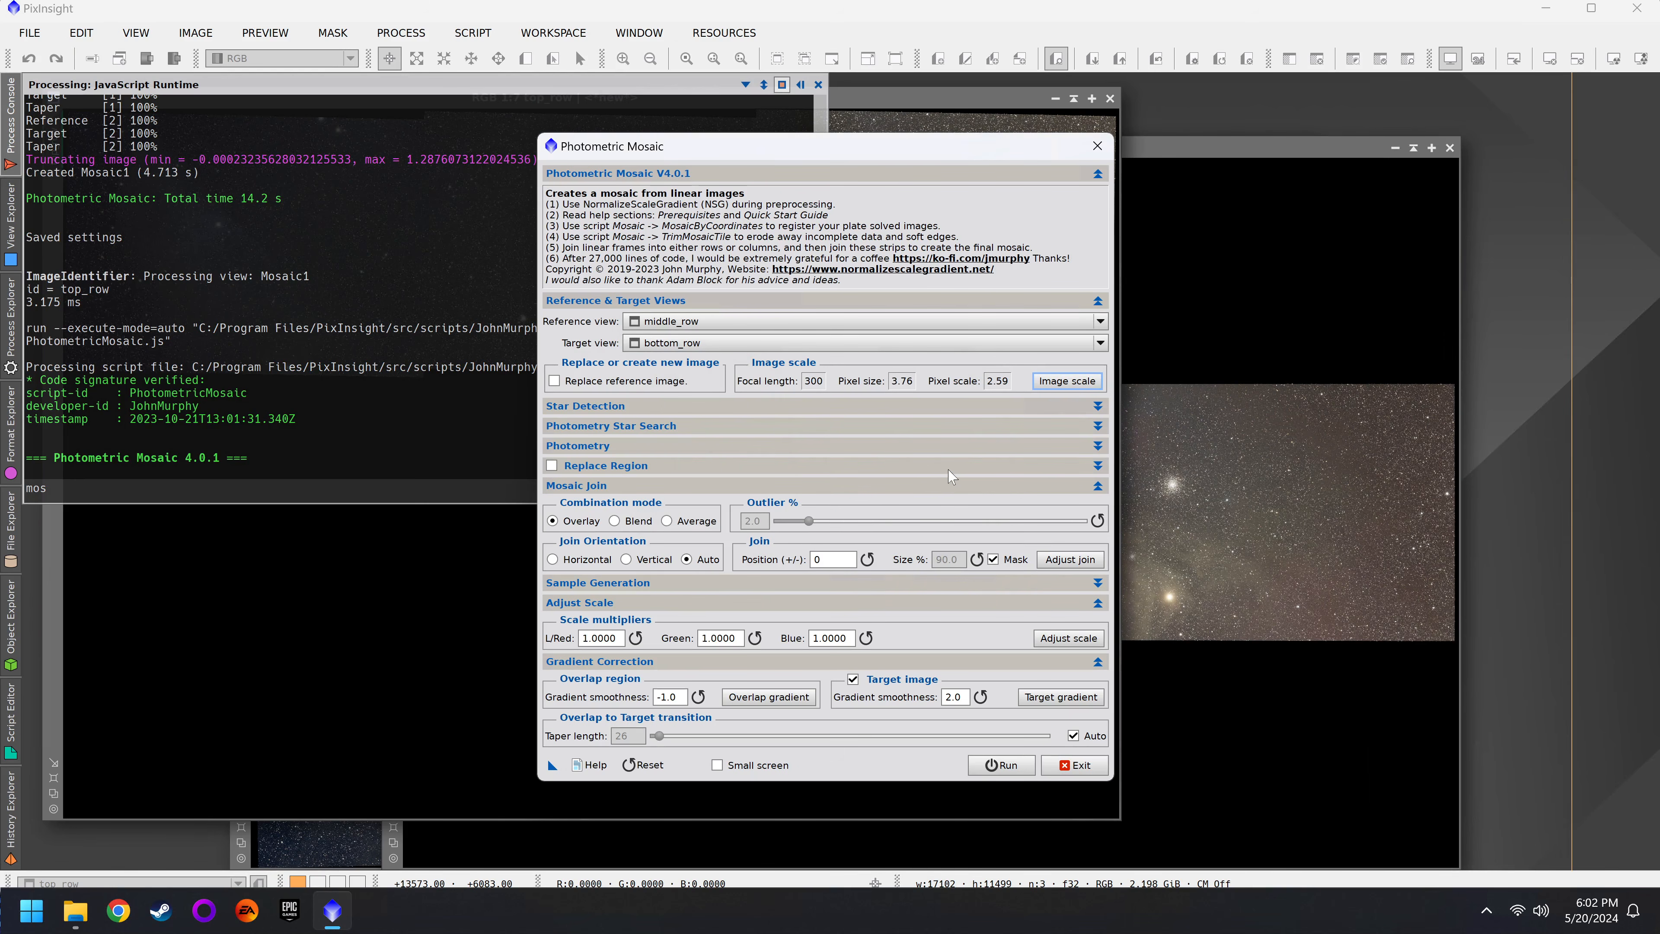
click(1004, 760)
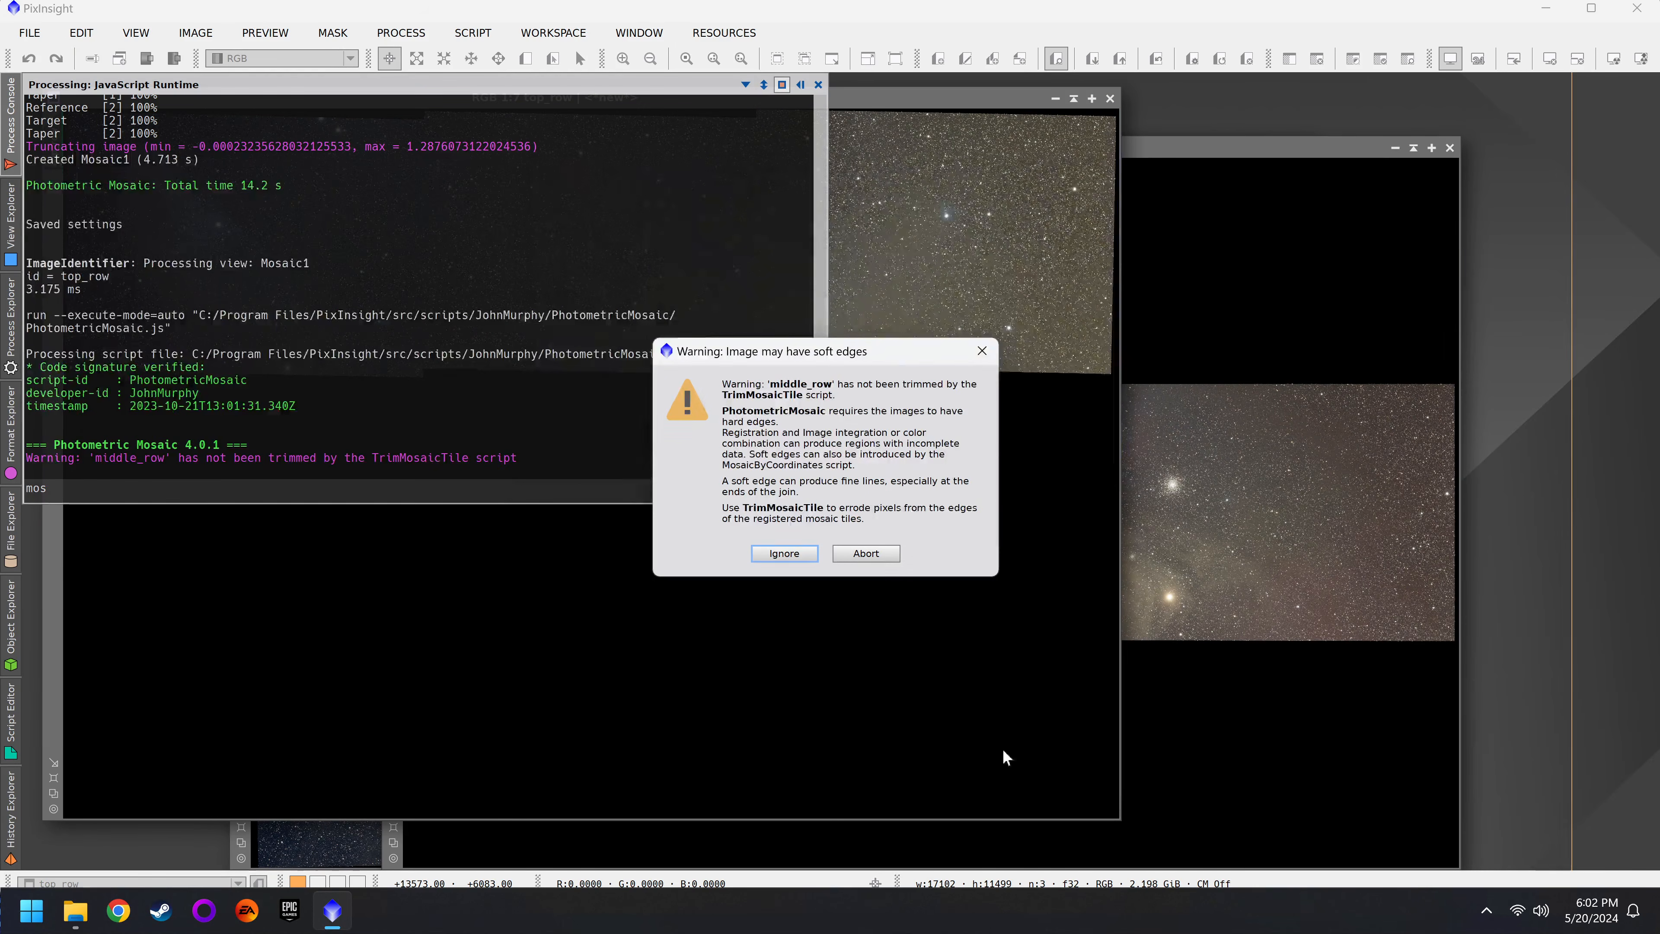
click(784, 554)
click(787, 553)
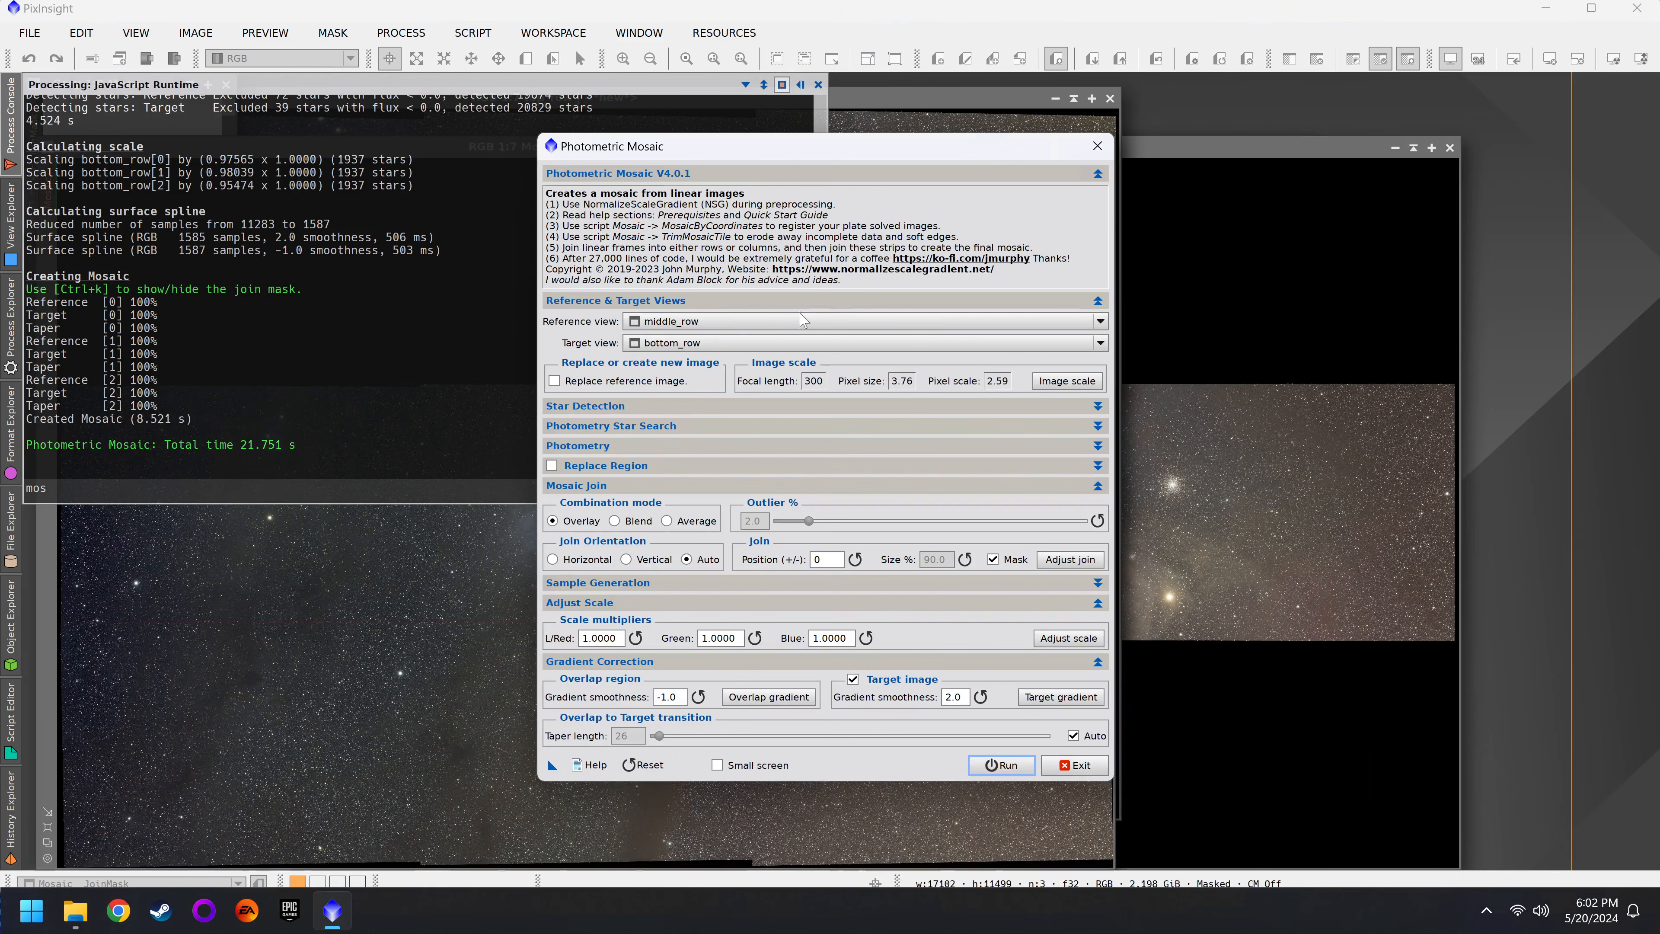
Step: Set up the final PhotometricMosaic join with Mosaic as the reference view and top_row as the target view
click(803, 320)
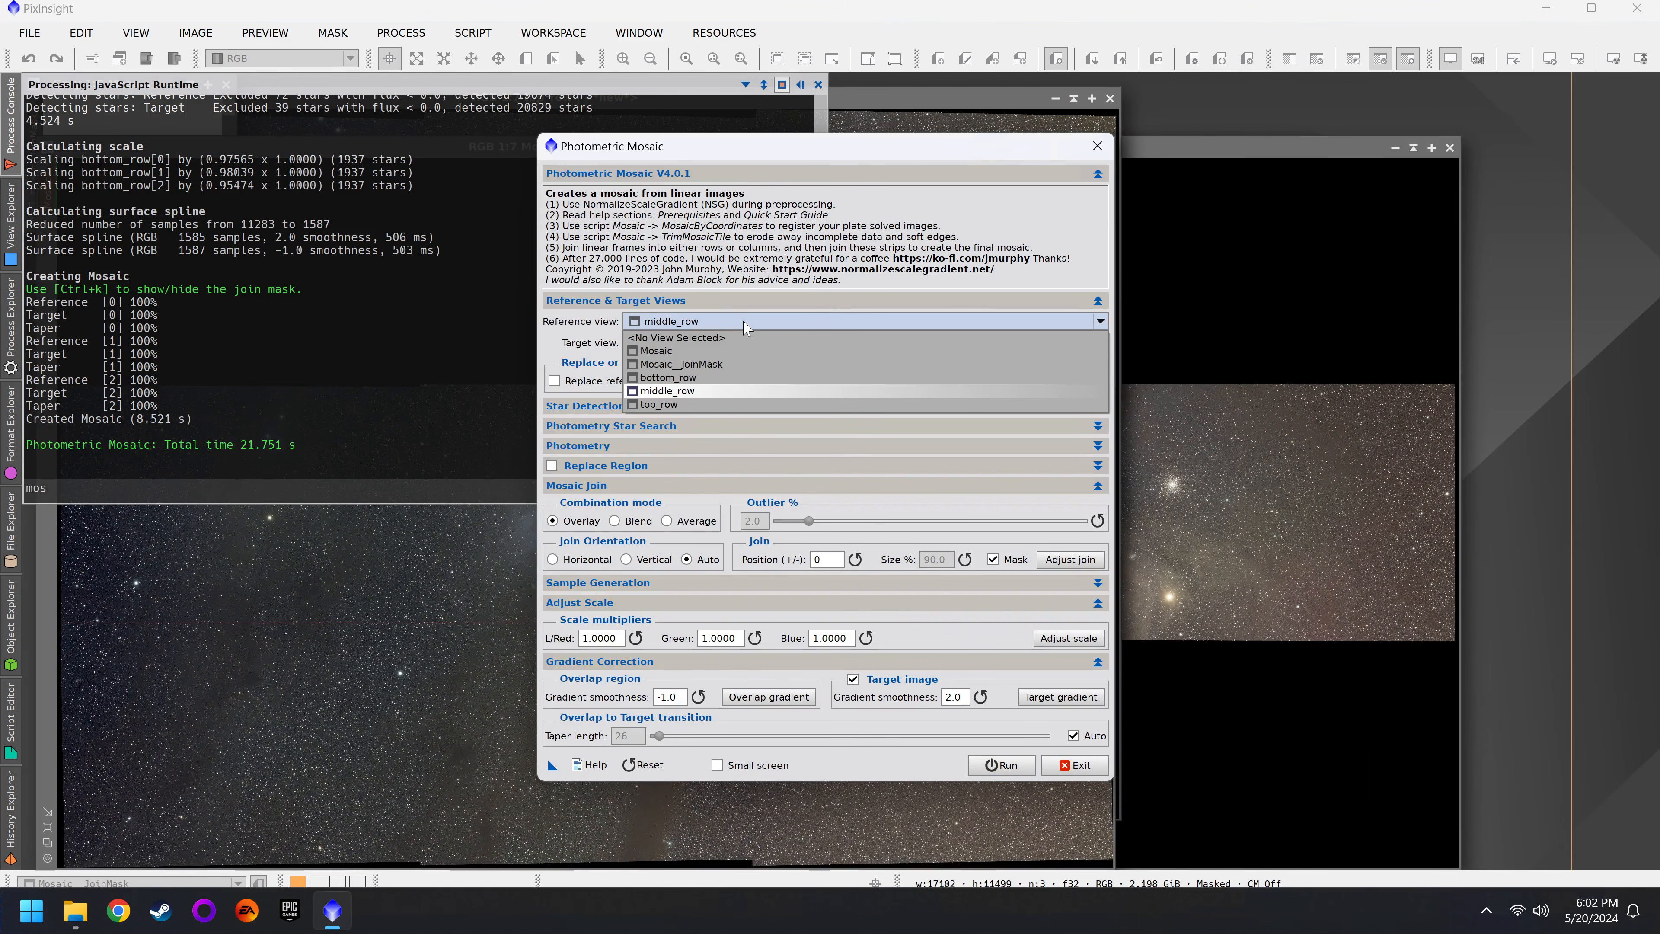
click(730, 361)
mouse_move(712, 327)
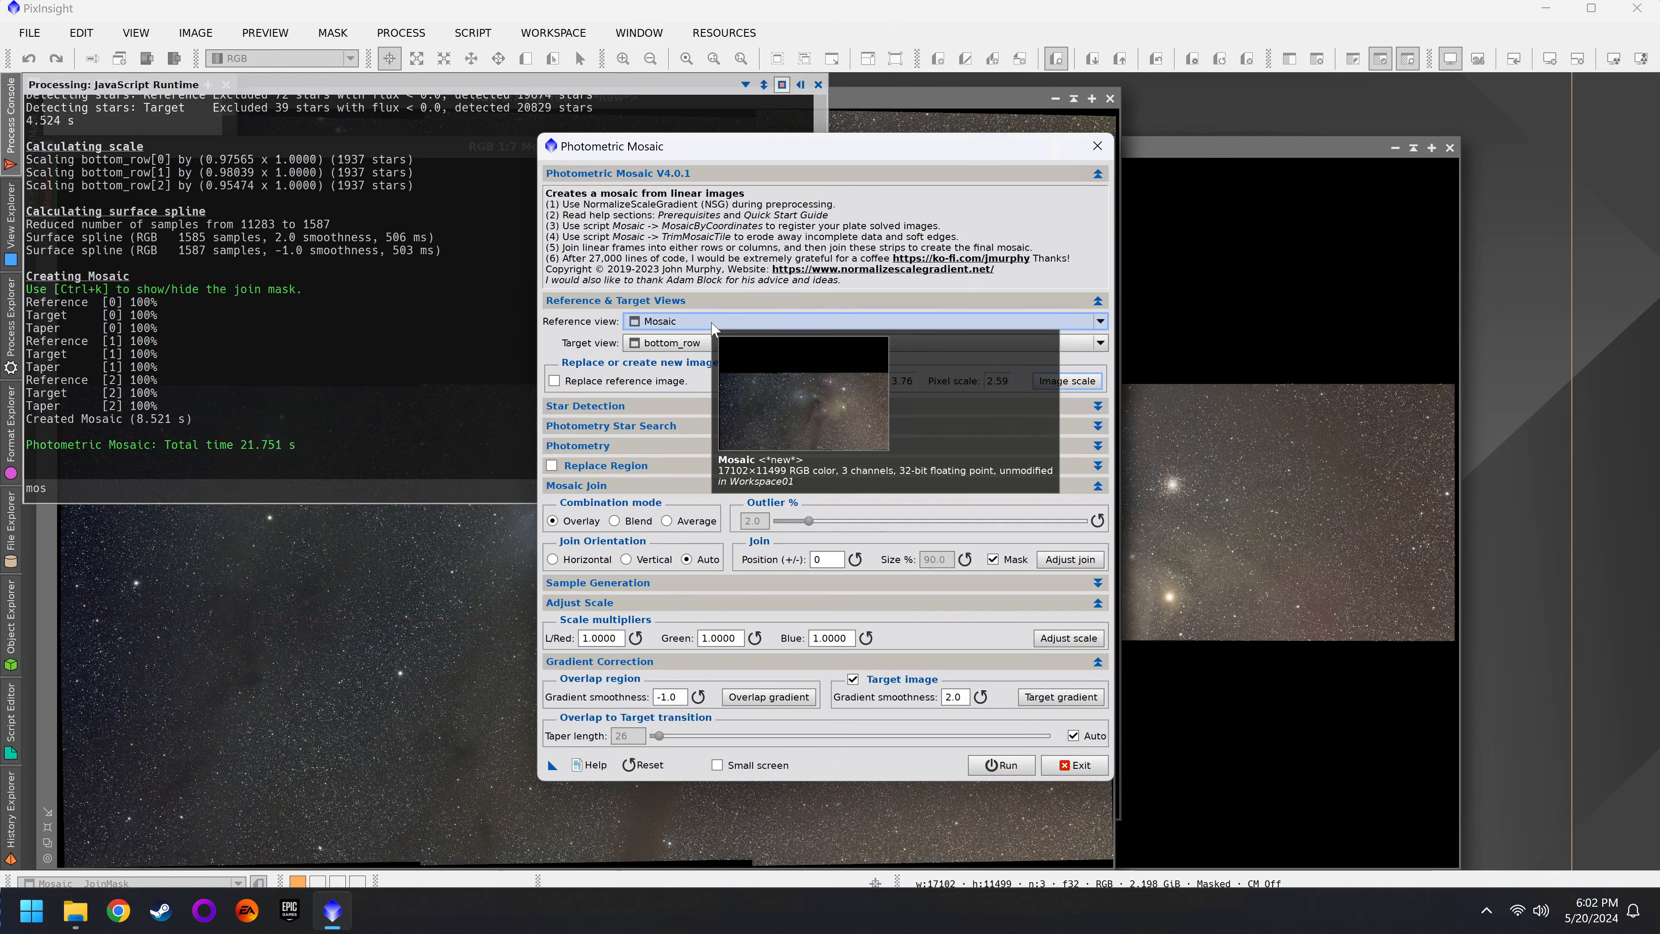
click(709, 343)
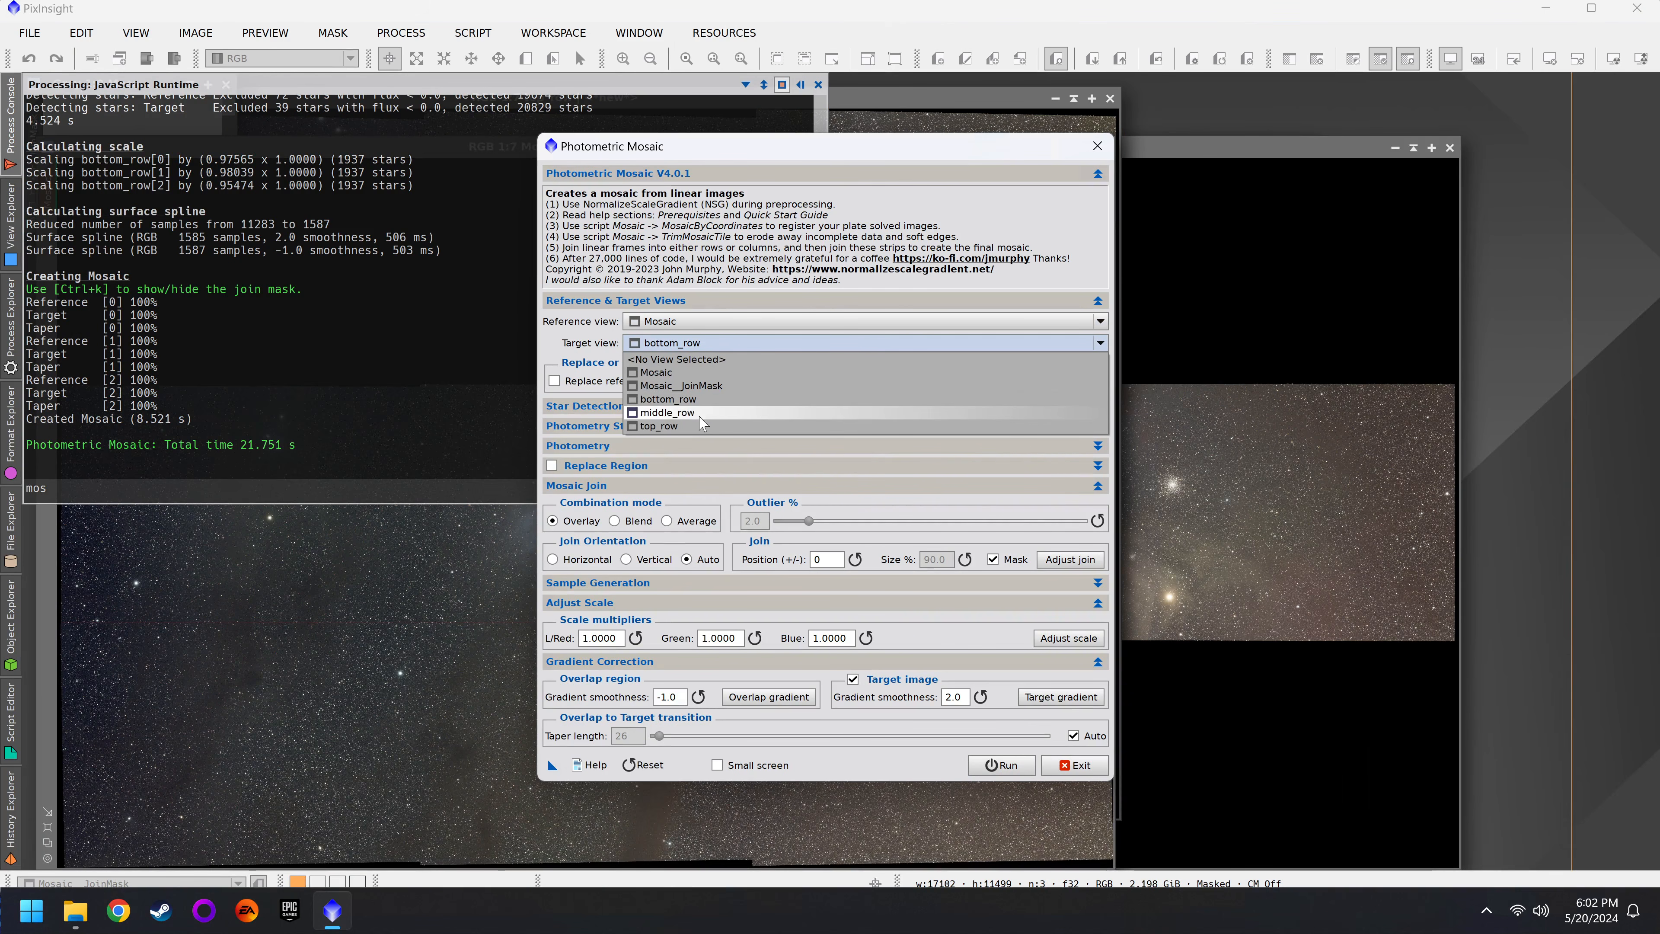
click(699, 430)
mouse_move(693, 351)
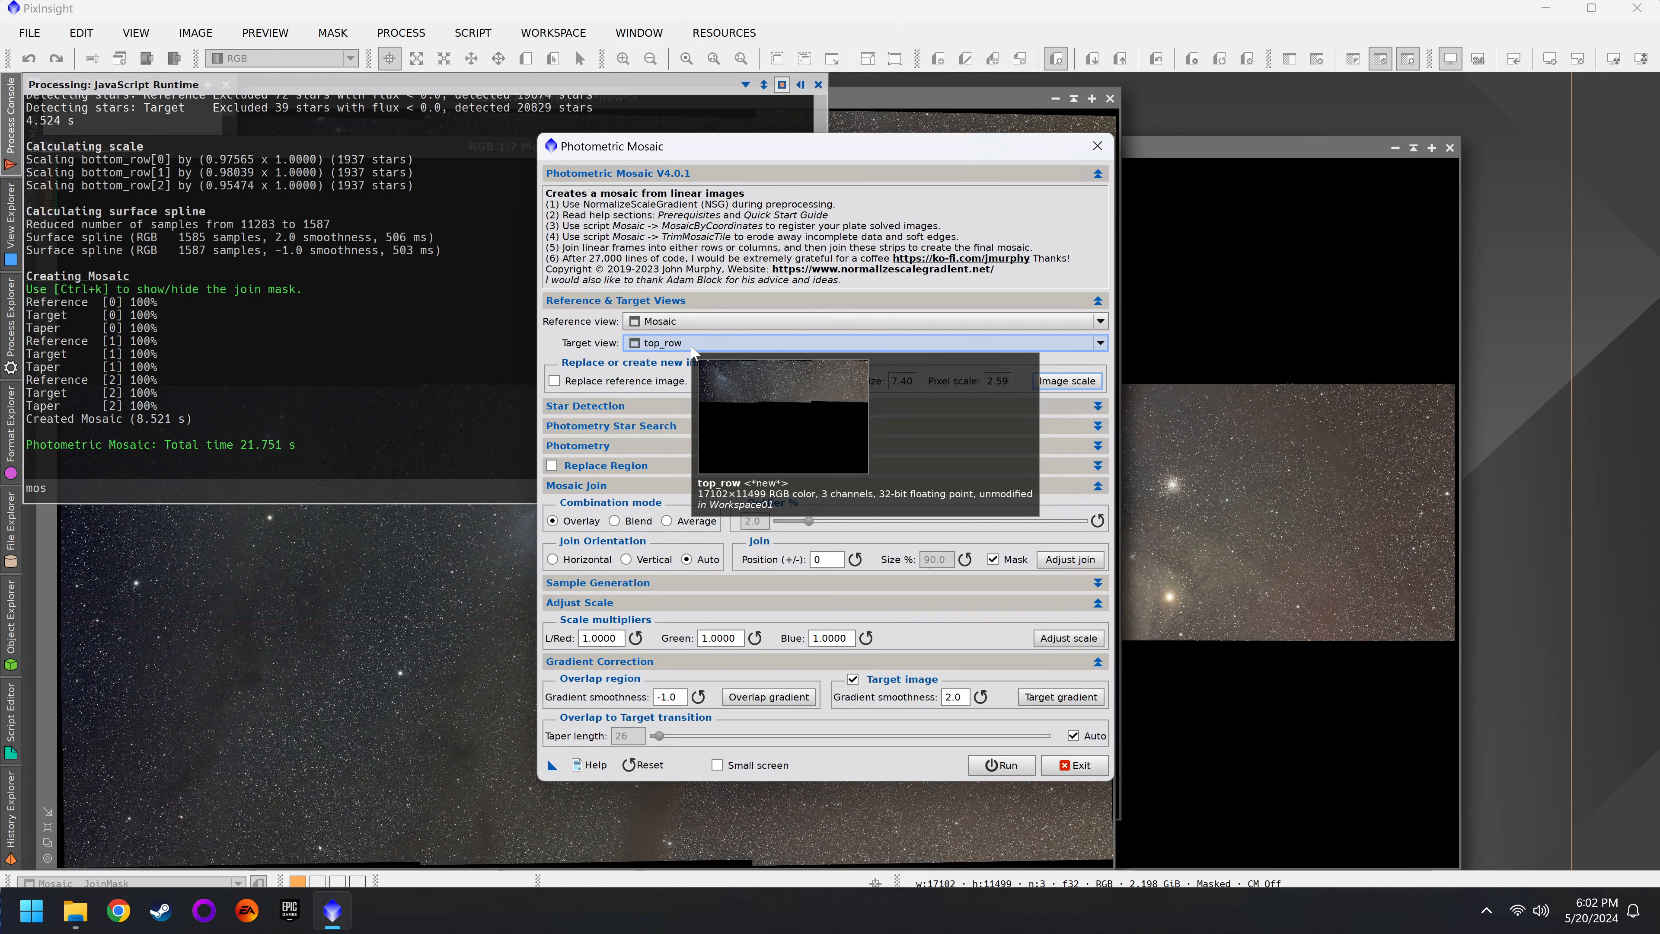
Step: Enter a 3.76 micron pixel size and 300 mm focal length, and run the top_row join, ignoring the trim warnings
click(1075, 383)
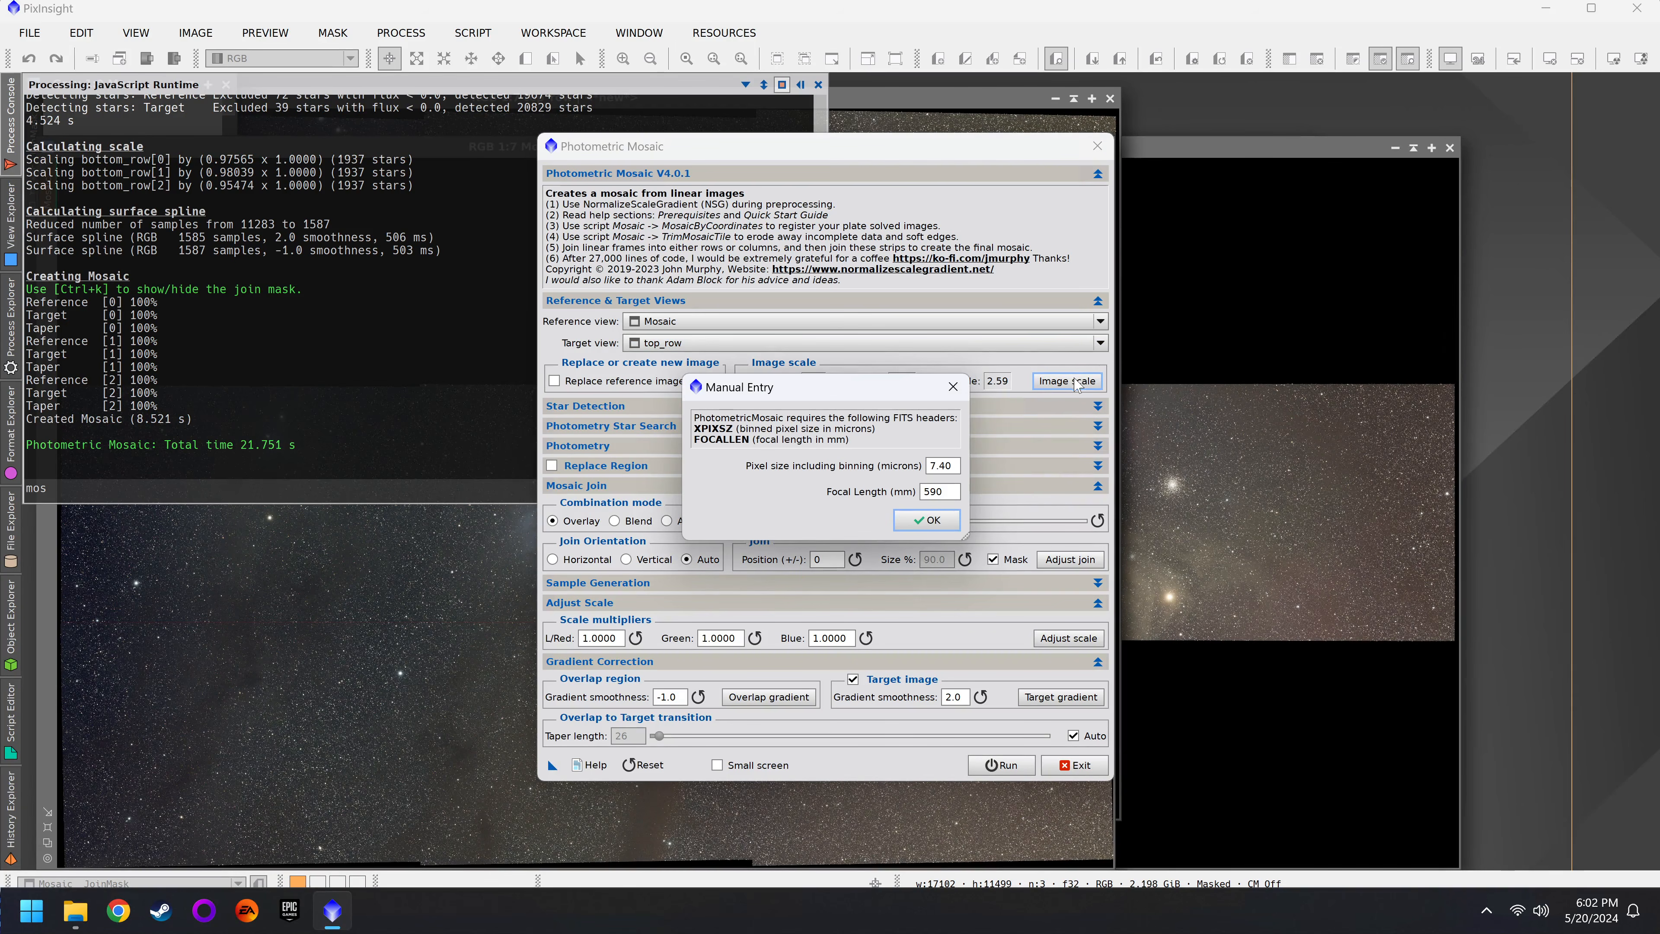
click(939, 466)
click(927, 521)
click(1006, 764)
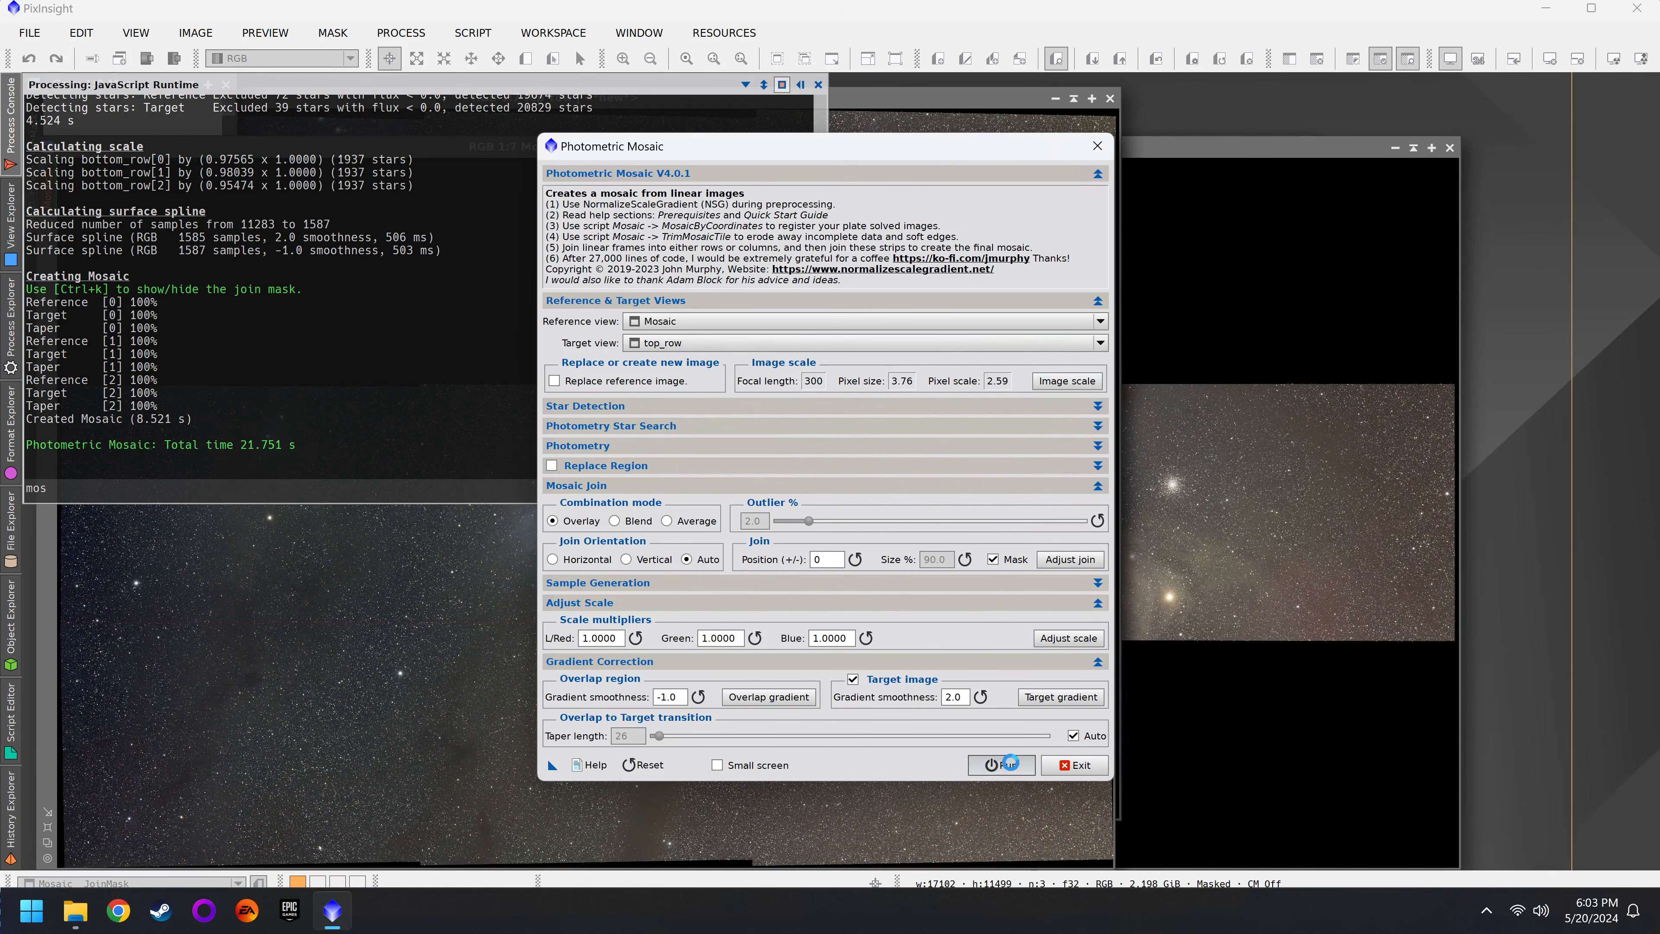
click(783, 552)
click(783, 552)
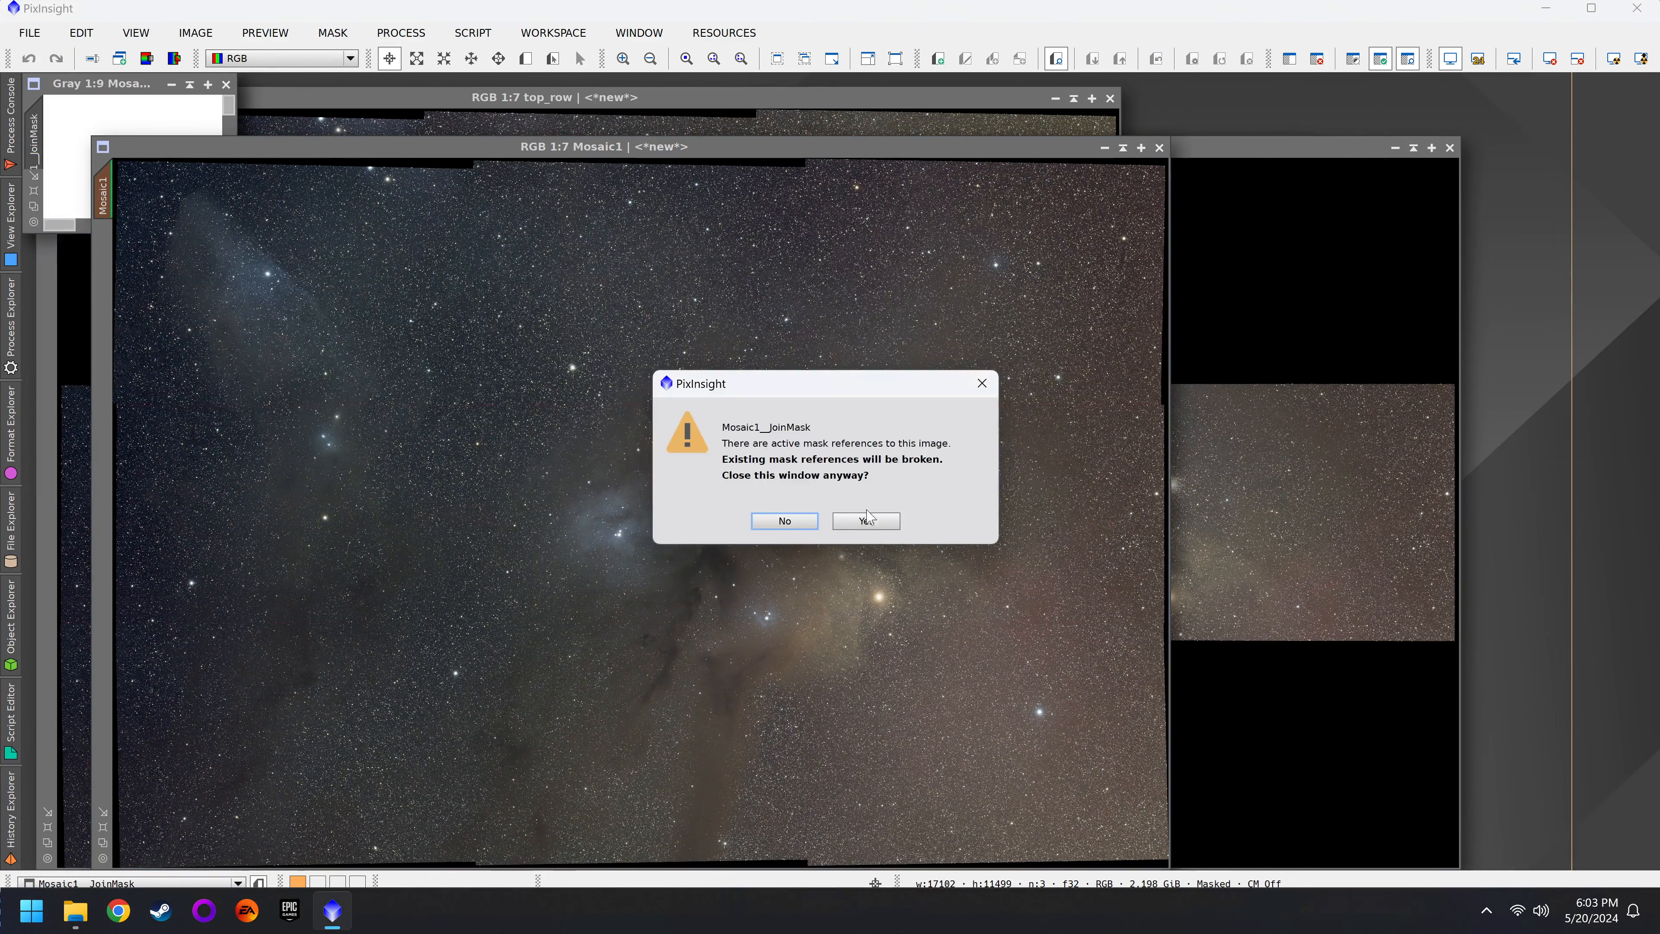
Step: Close the join masks, the three row strips and the intermediate Mosaic without saving, keeping only Mosaic1 open
click(866, 520)
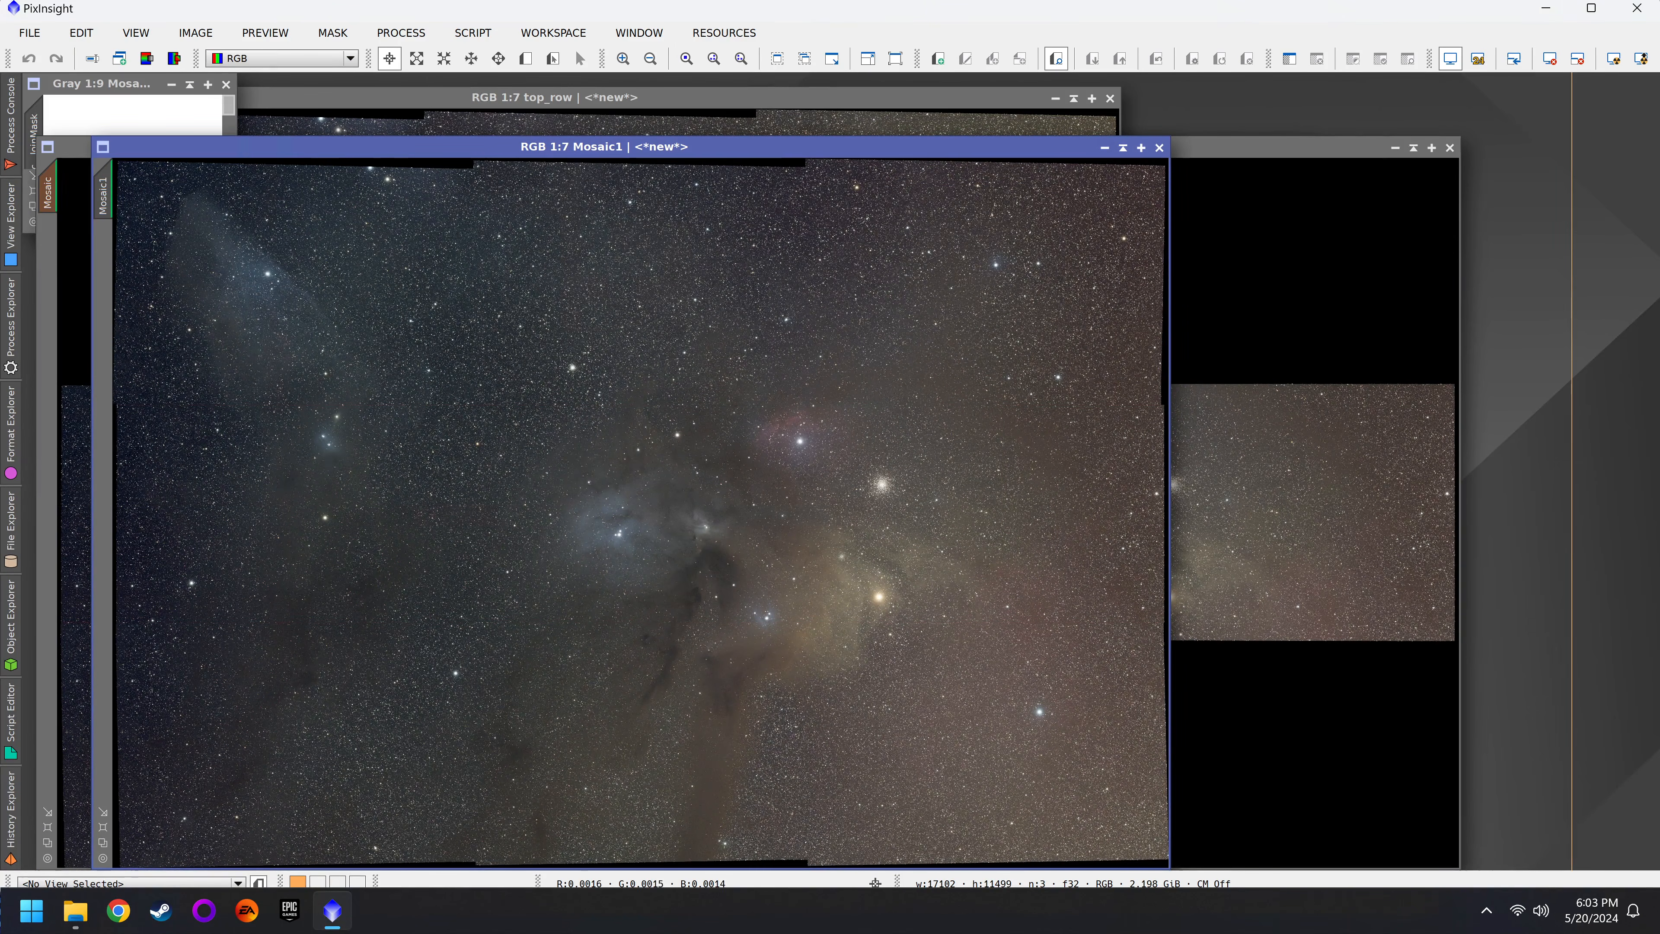
click(1110, 99)
click(961, 520)
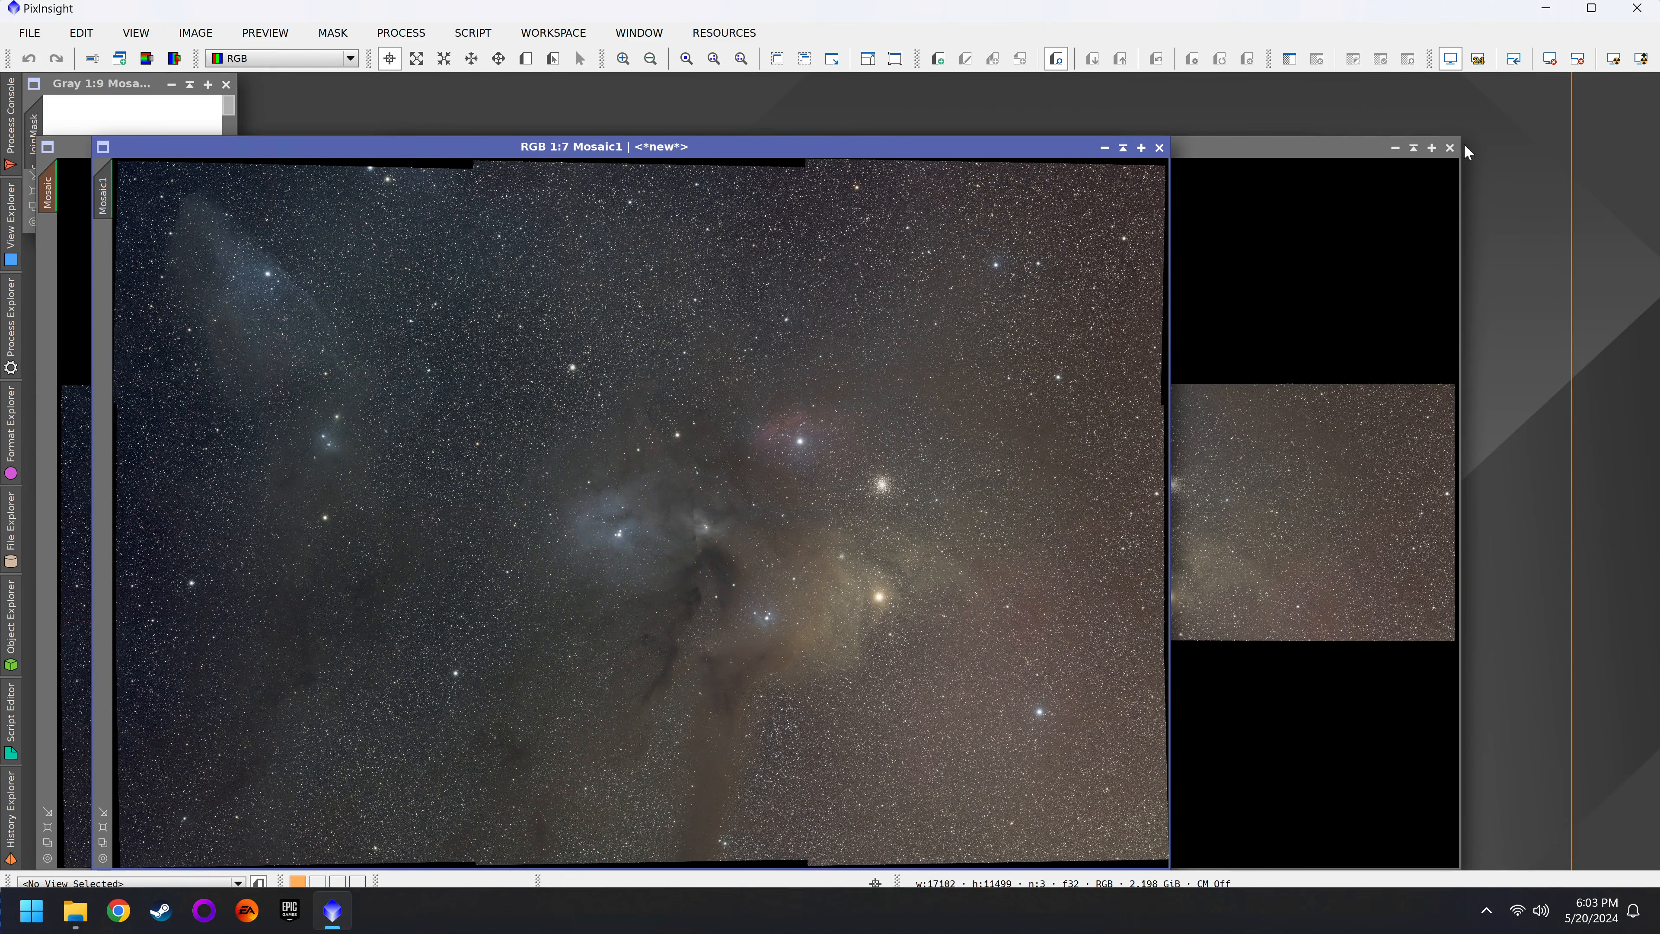
click(1450, 148)
click(959, 520)
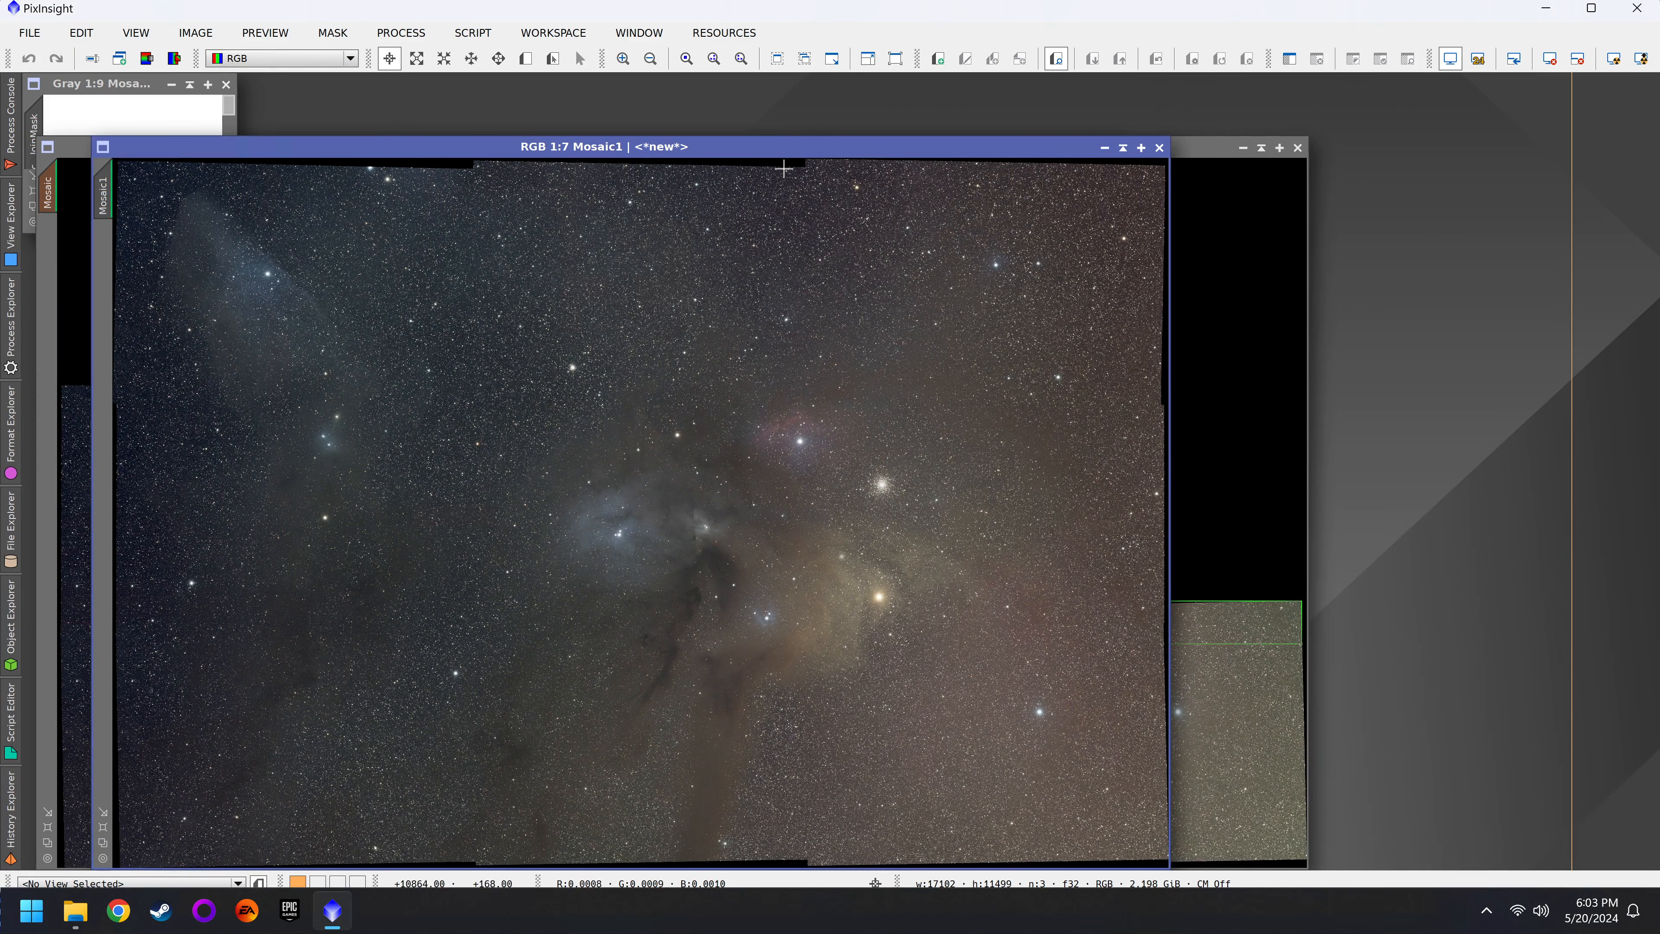
click(1298, 148)
click(960, 518)
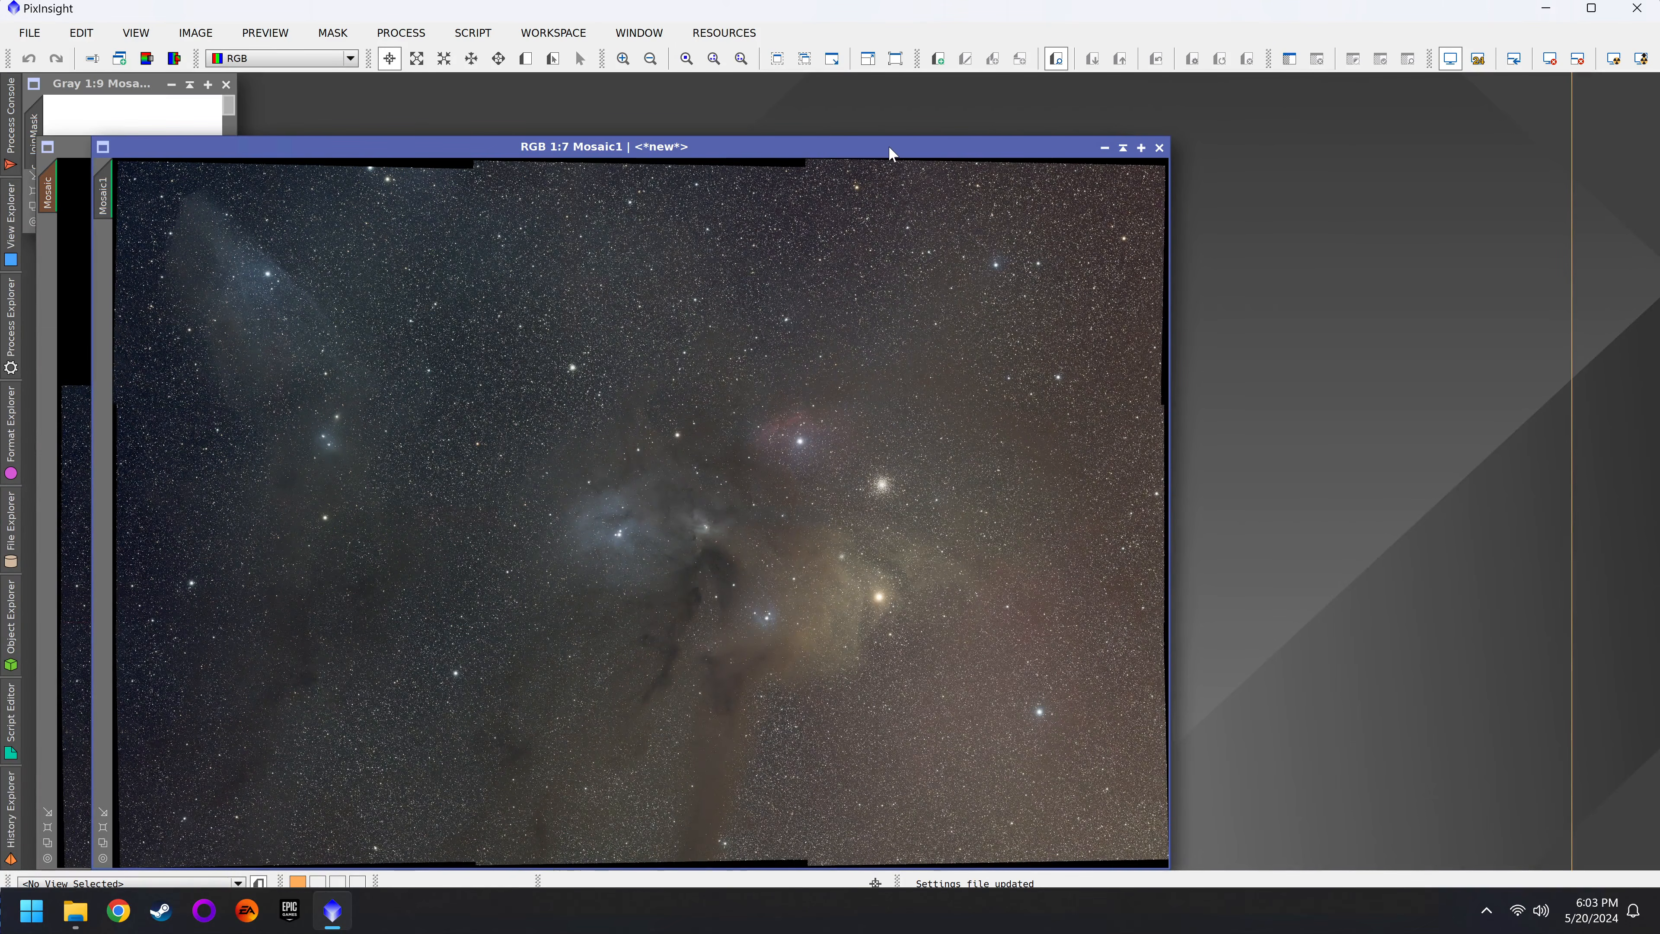
drag(890, 152, 1120, 152)
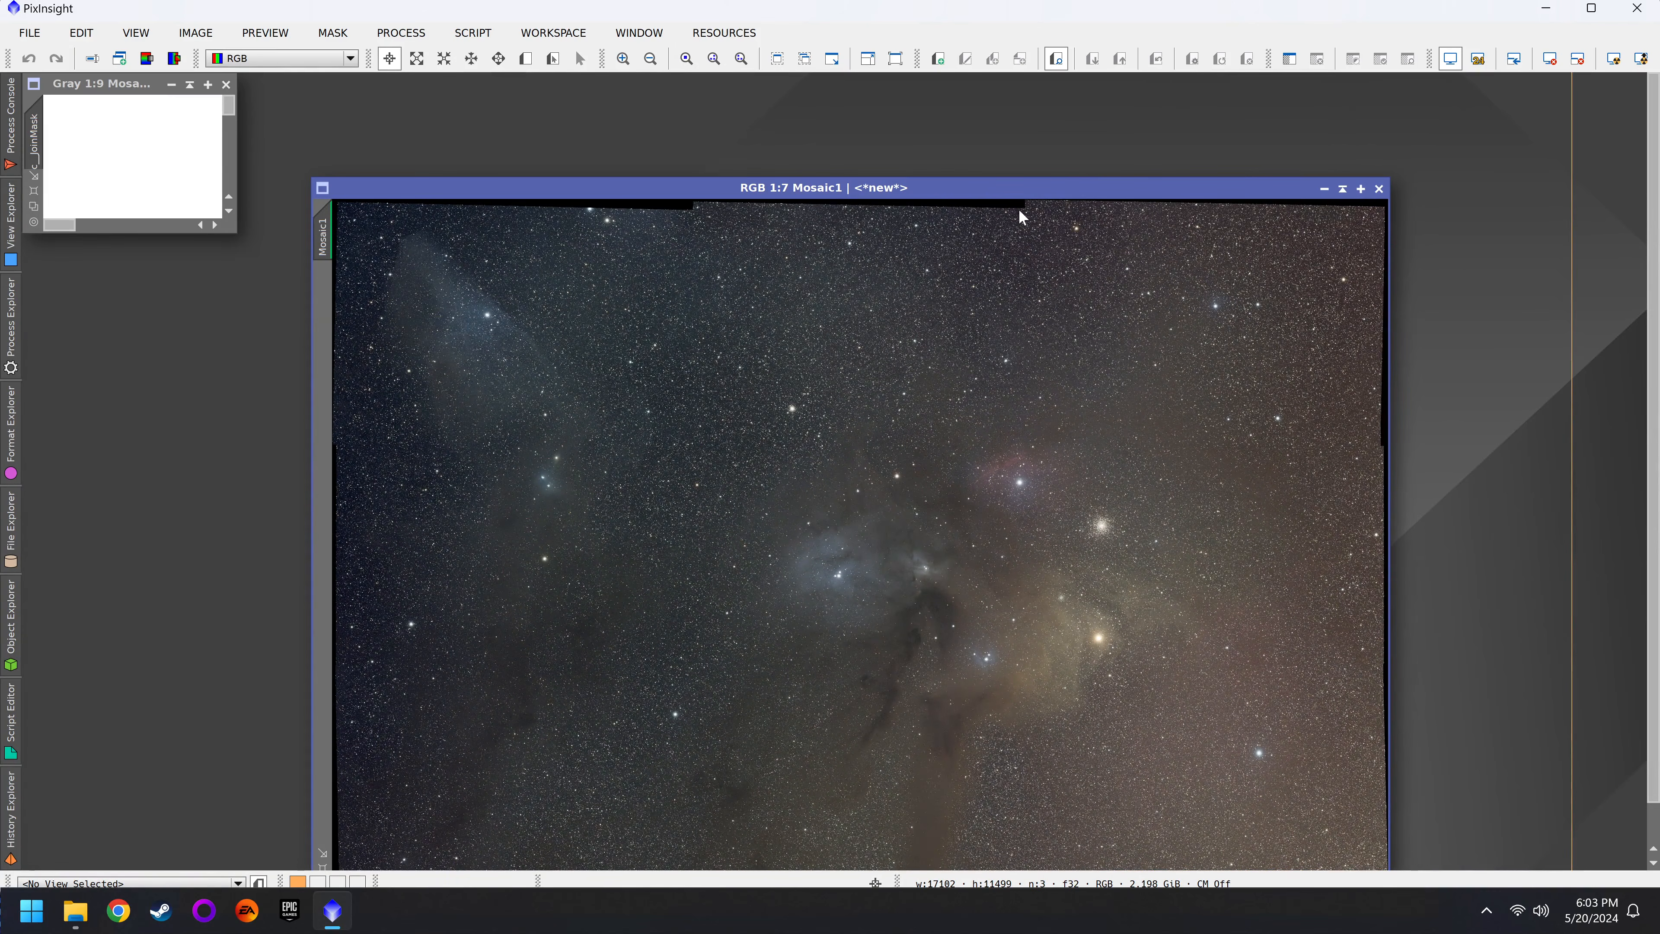
click(226, 84)
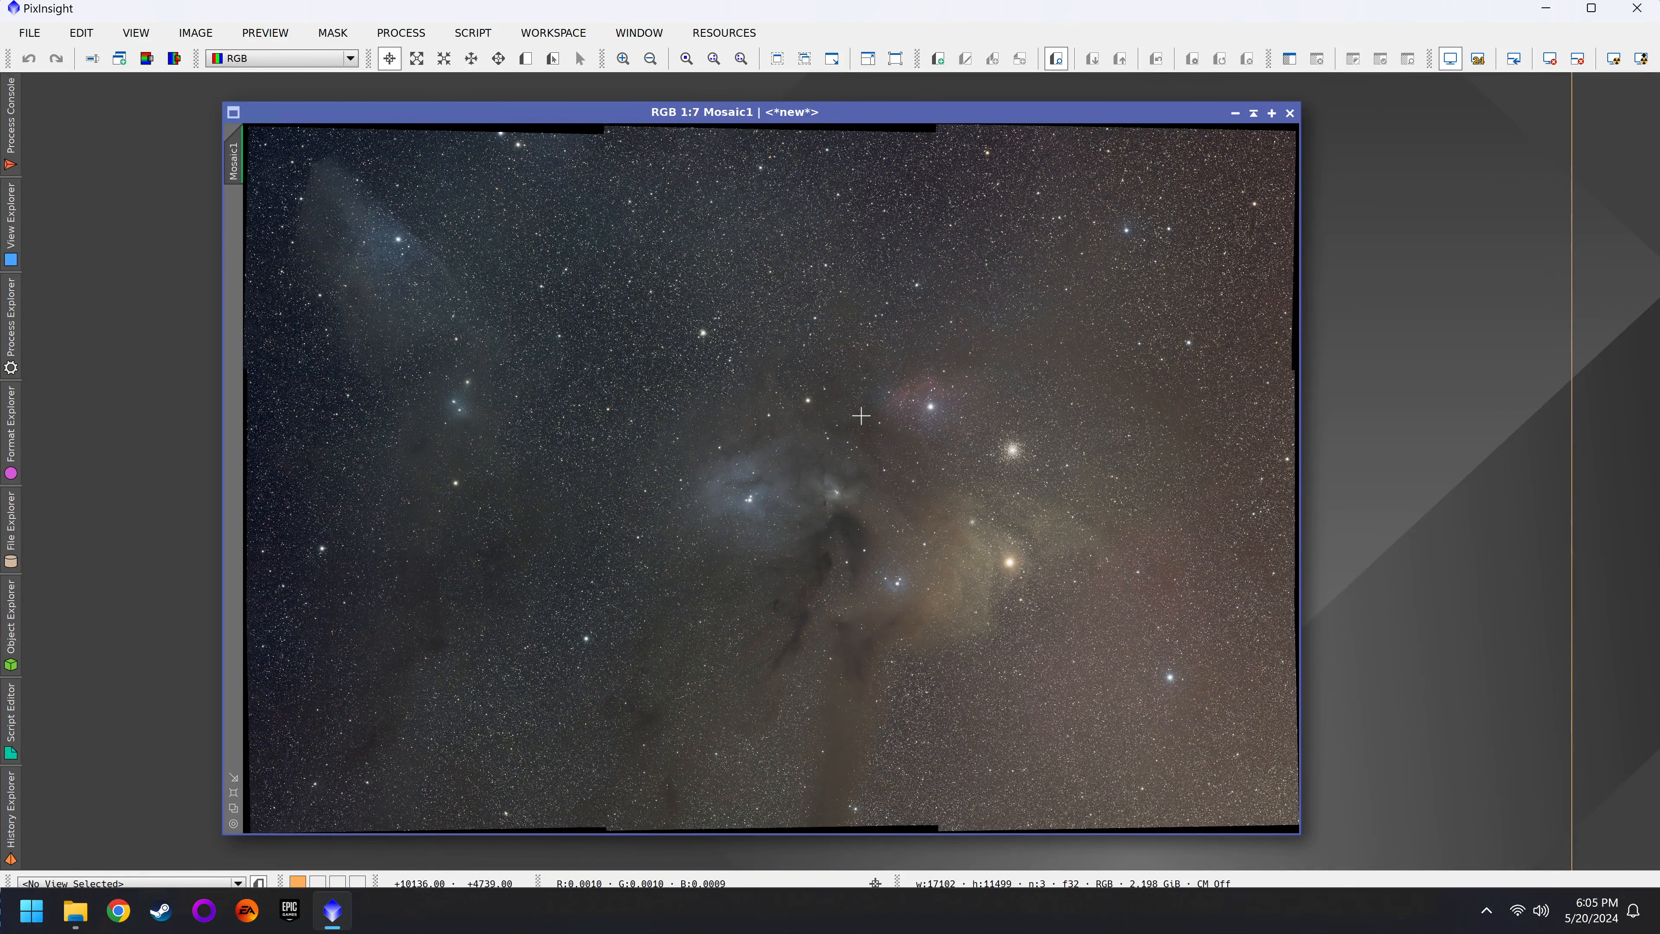
Step: Open BlurXTerminator, lower the Sharpen Stars amount, and apply it to Mosaic1
click(10, 350)
scroll(210, 296, up, 5)
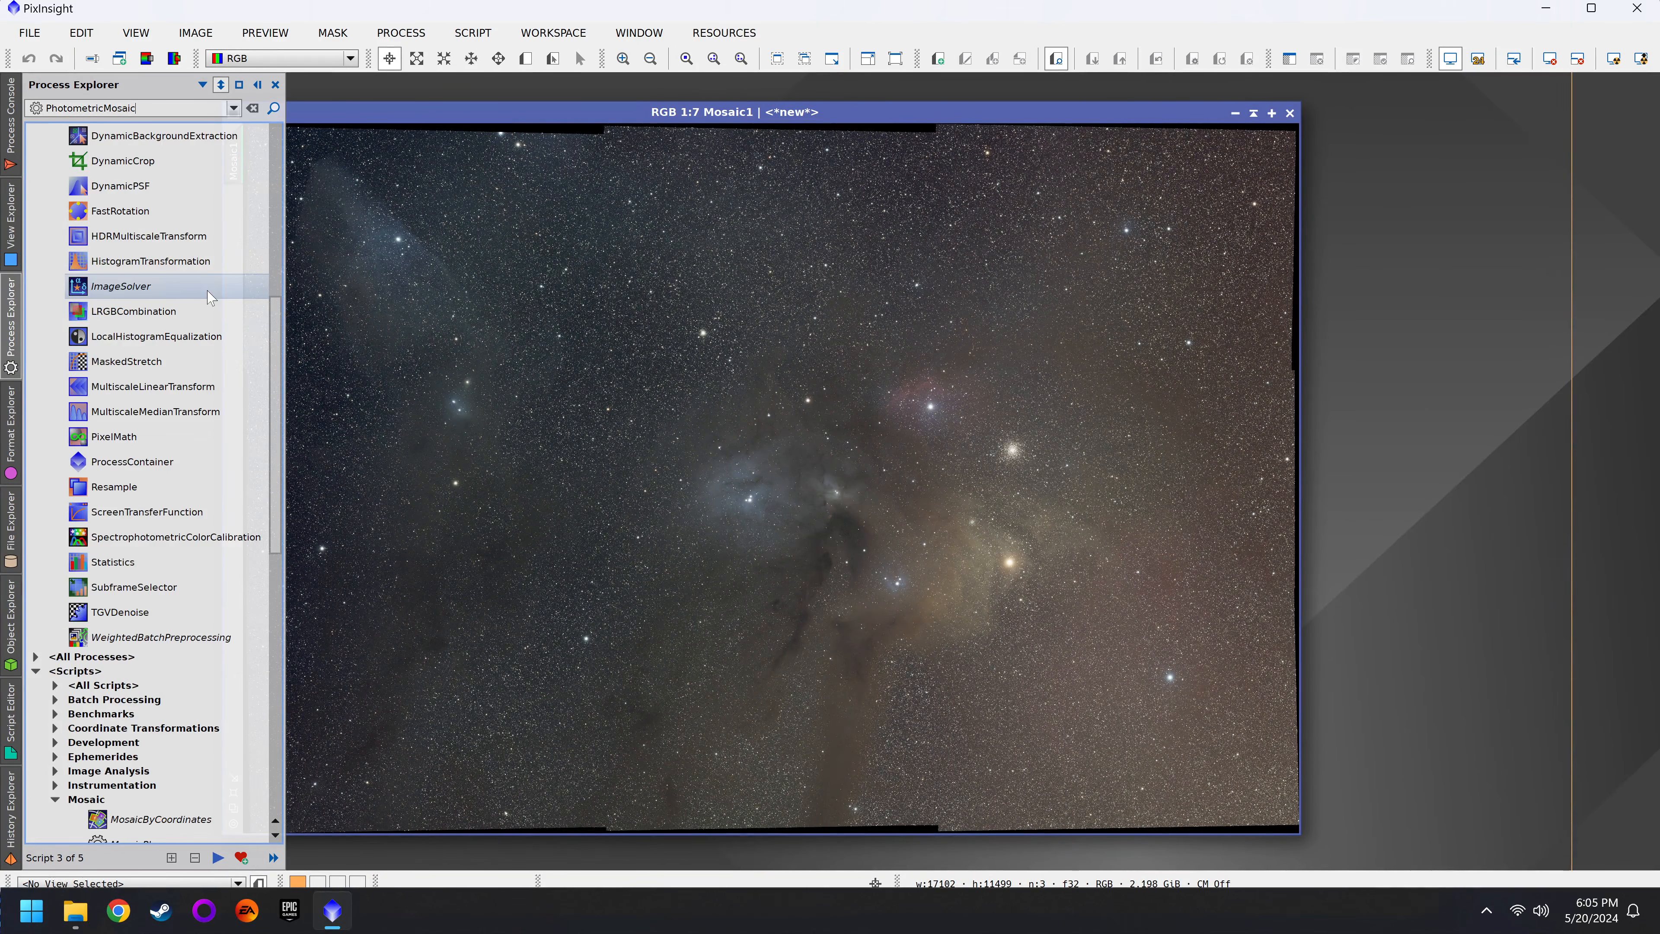
scroll(210, 296, up, 5)
click(182, 278)
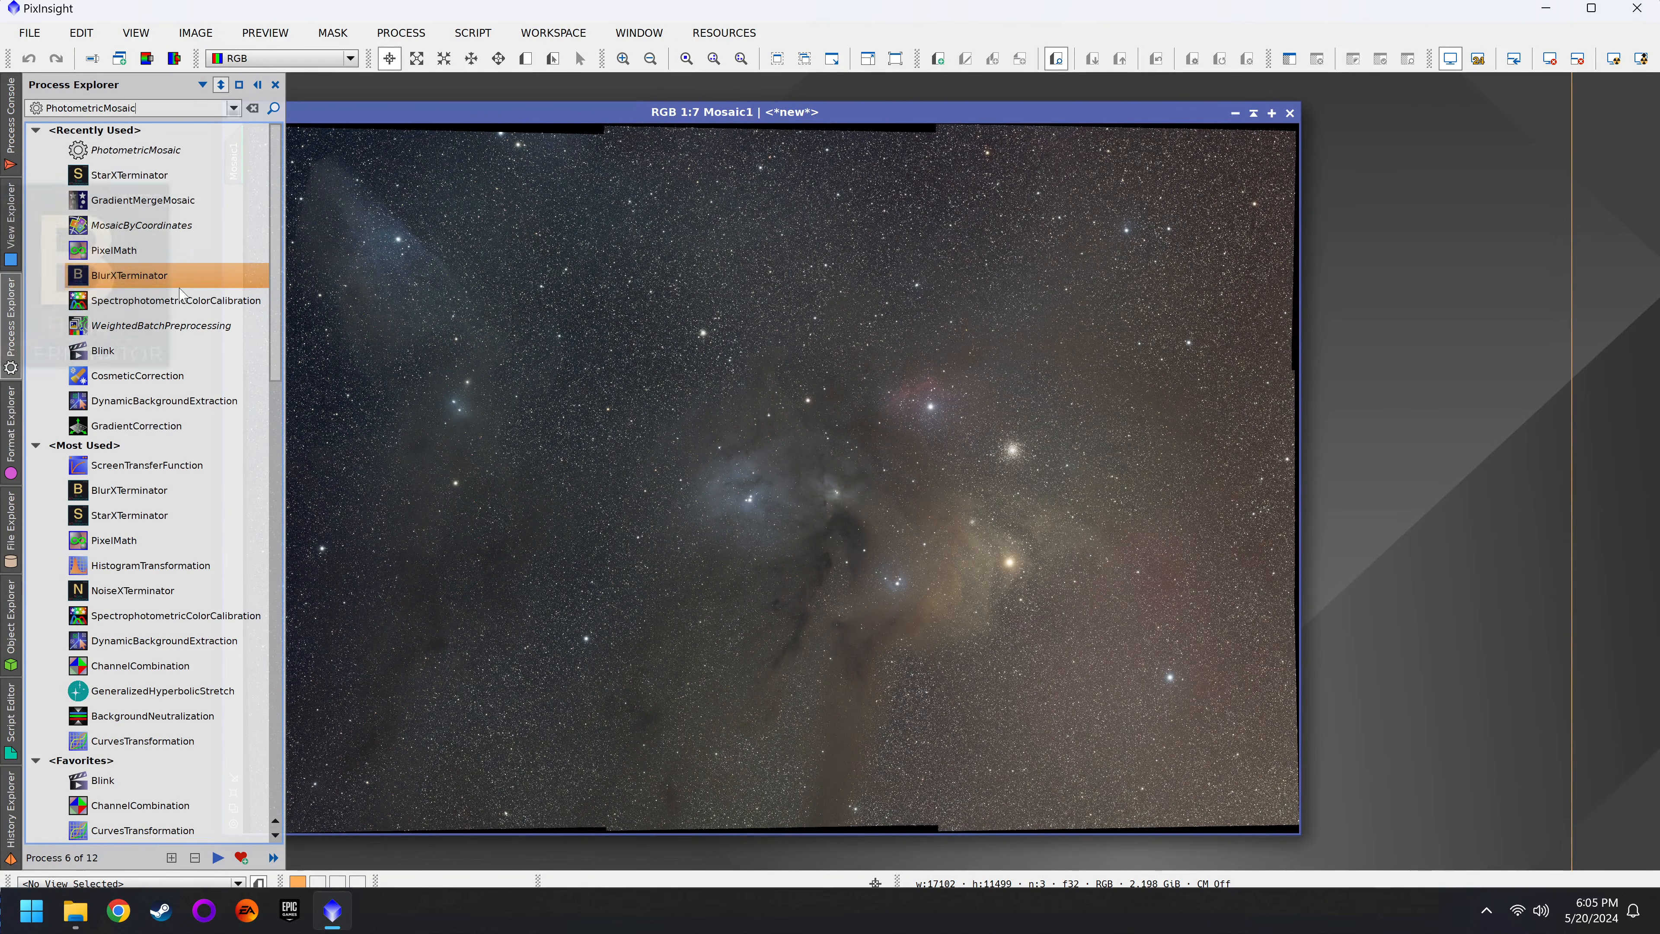
double_click(181, 285)
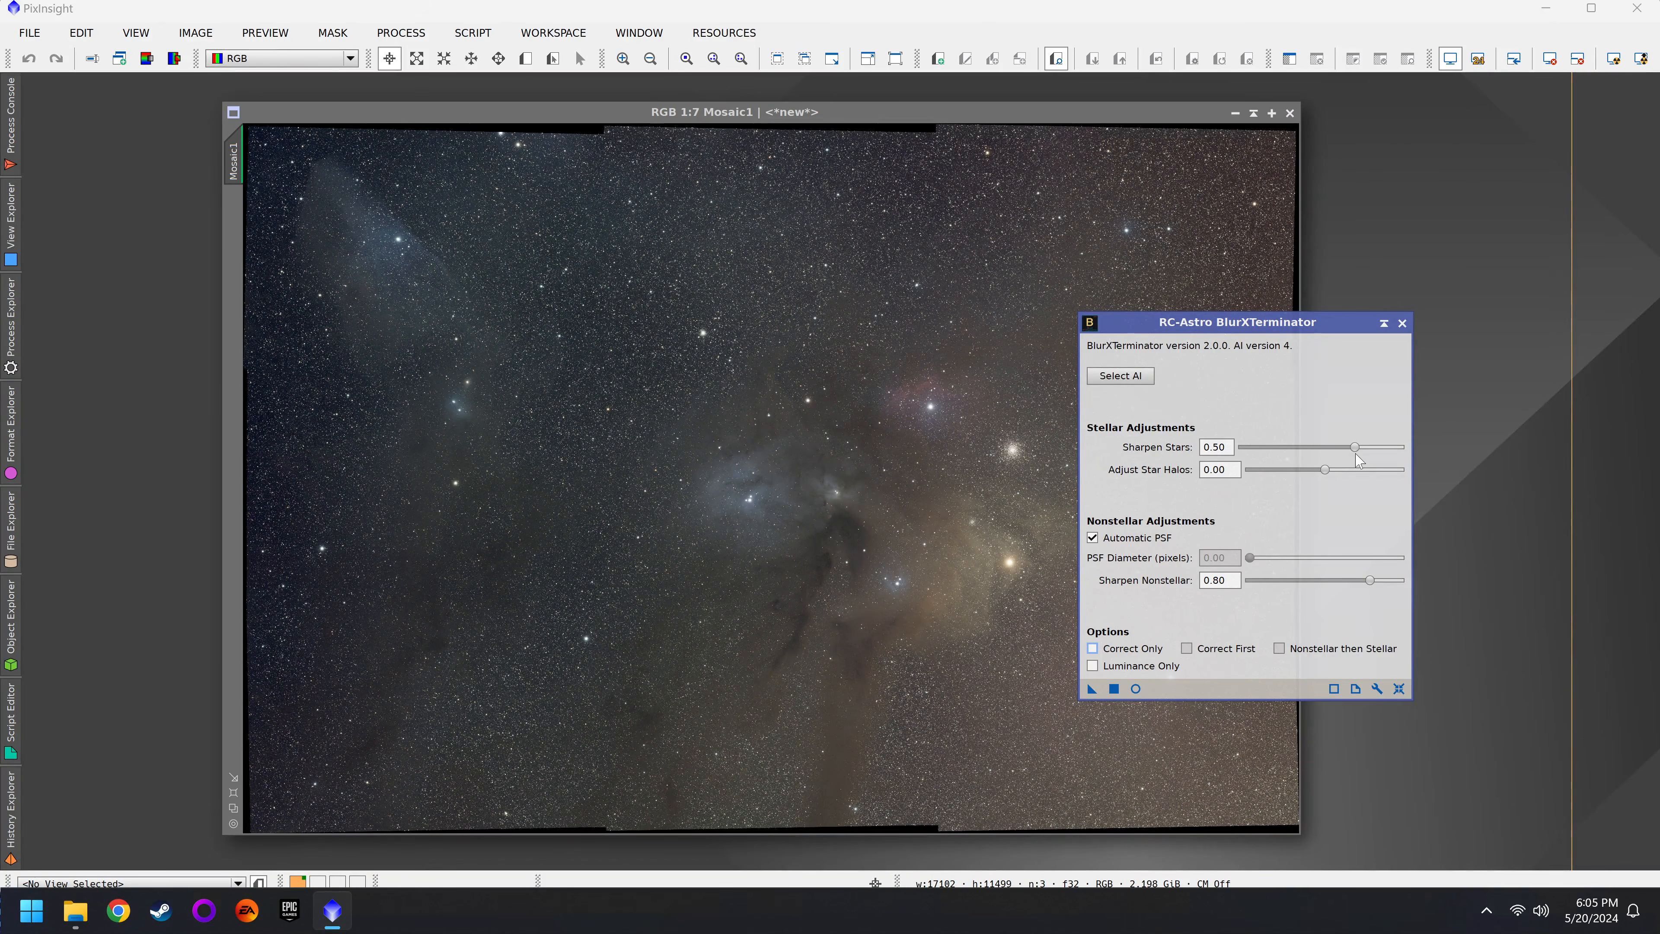
drag(1354, 448, 1313, 446)
drag(1092, 689, 969, 651)
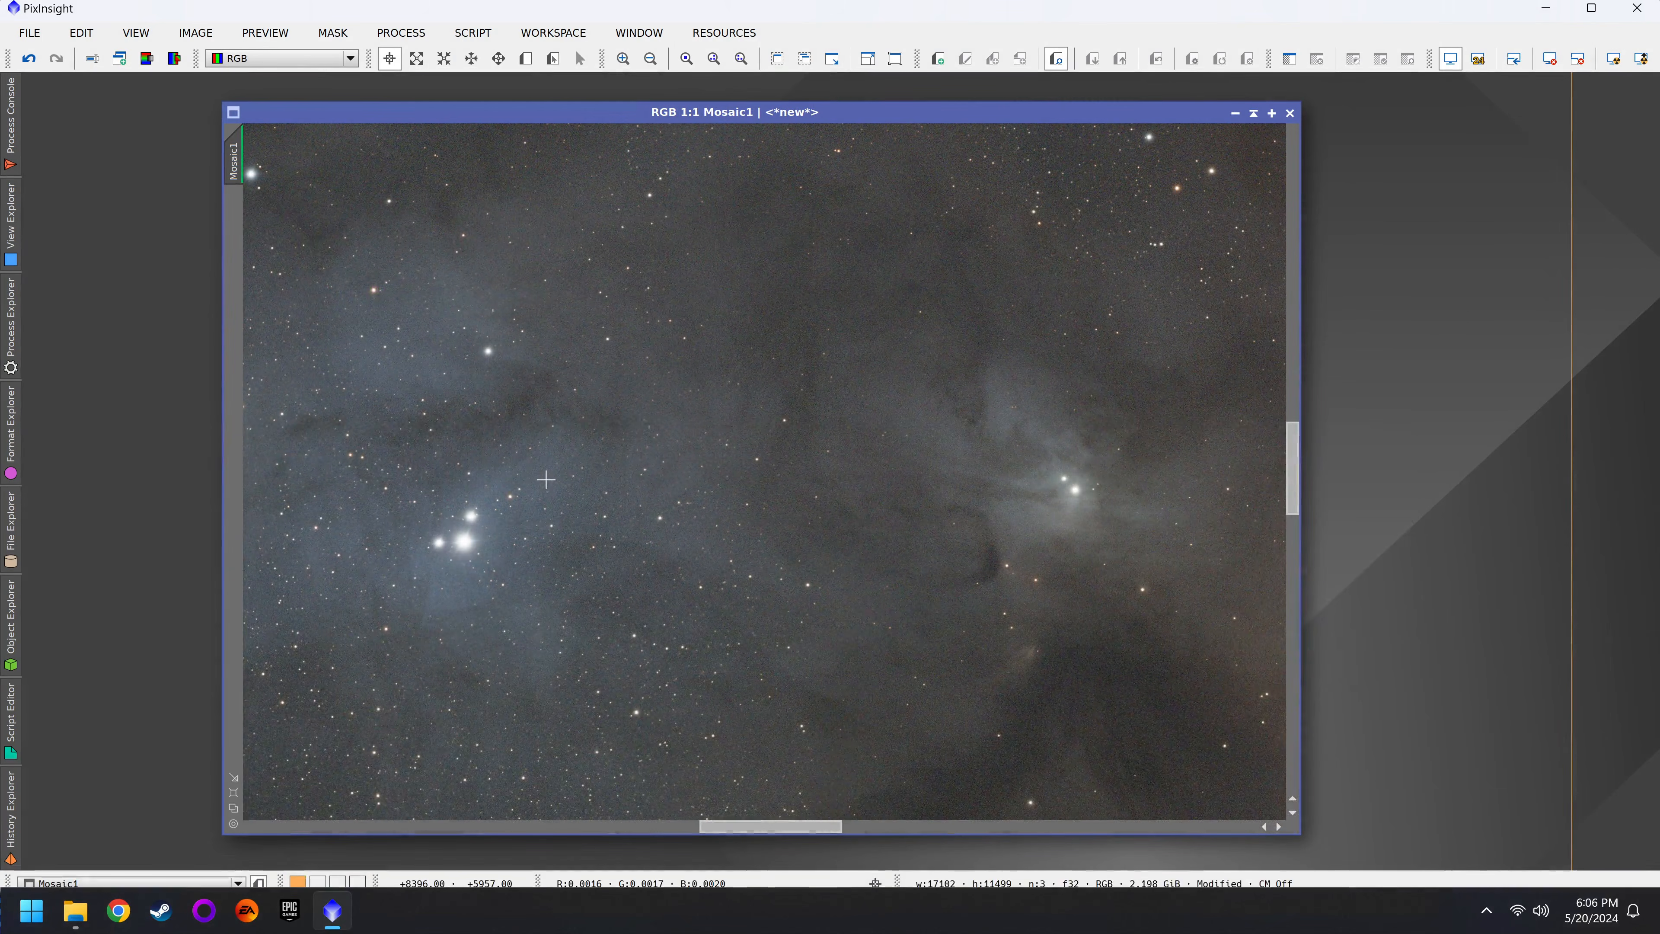
Step: Apply StarXTerminator to Mosaic1 with Generate Star Image enabled to separate the stars from the nebula
scroll(545, 479, down, 5)
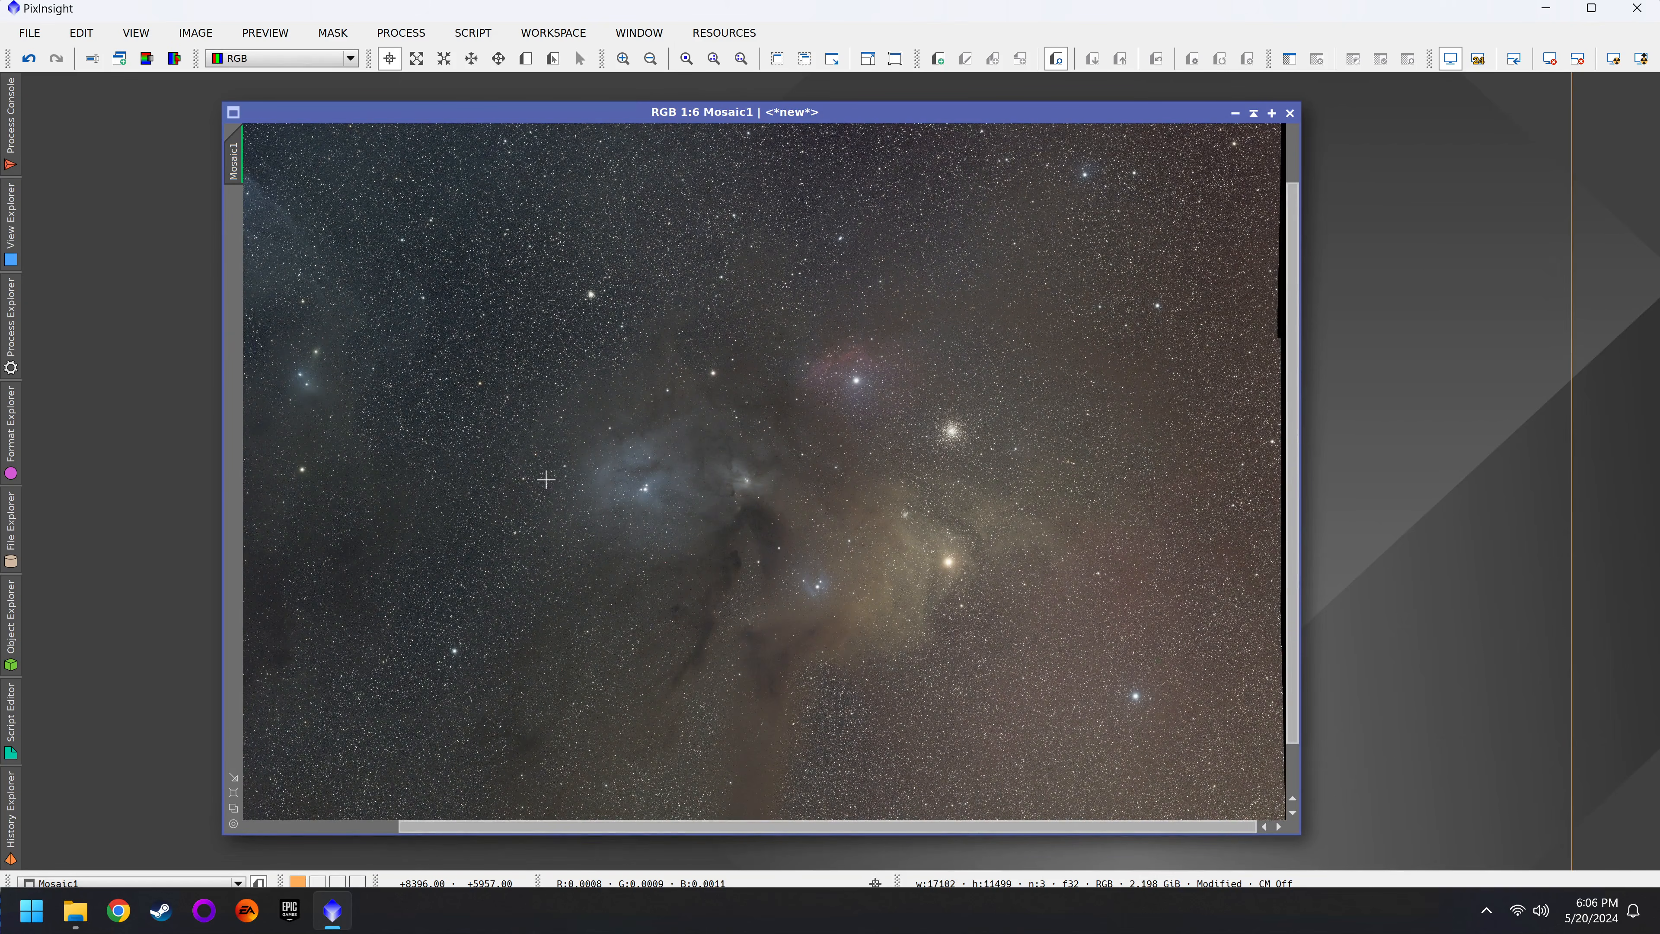
scroll(545, 480, down, 2)
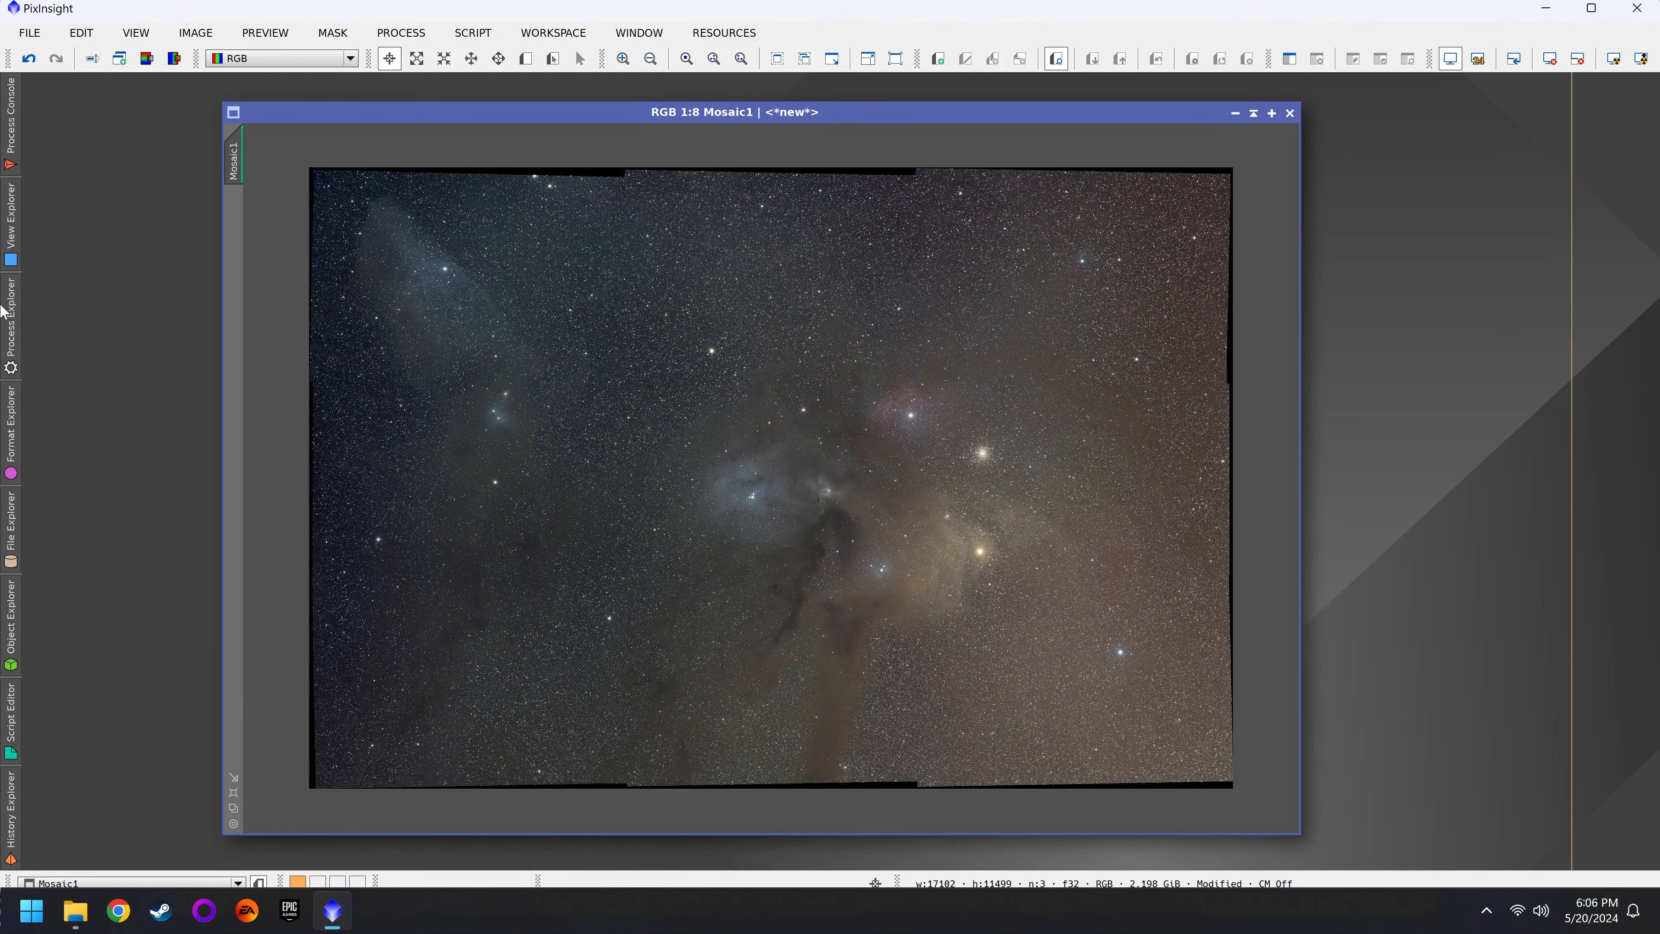
click(11, 321)
double_click(129, 200)
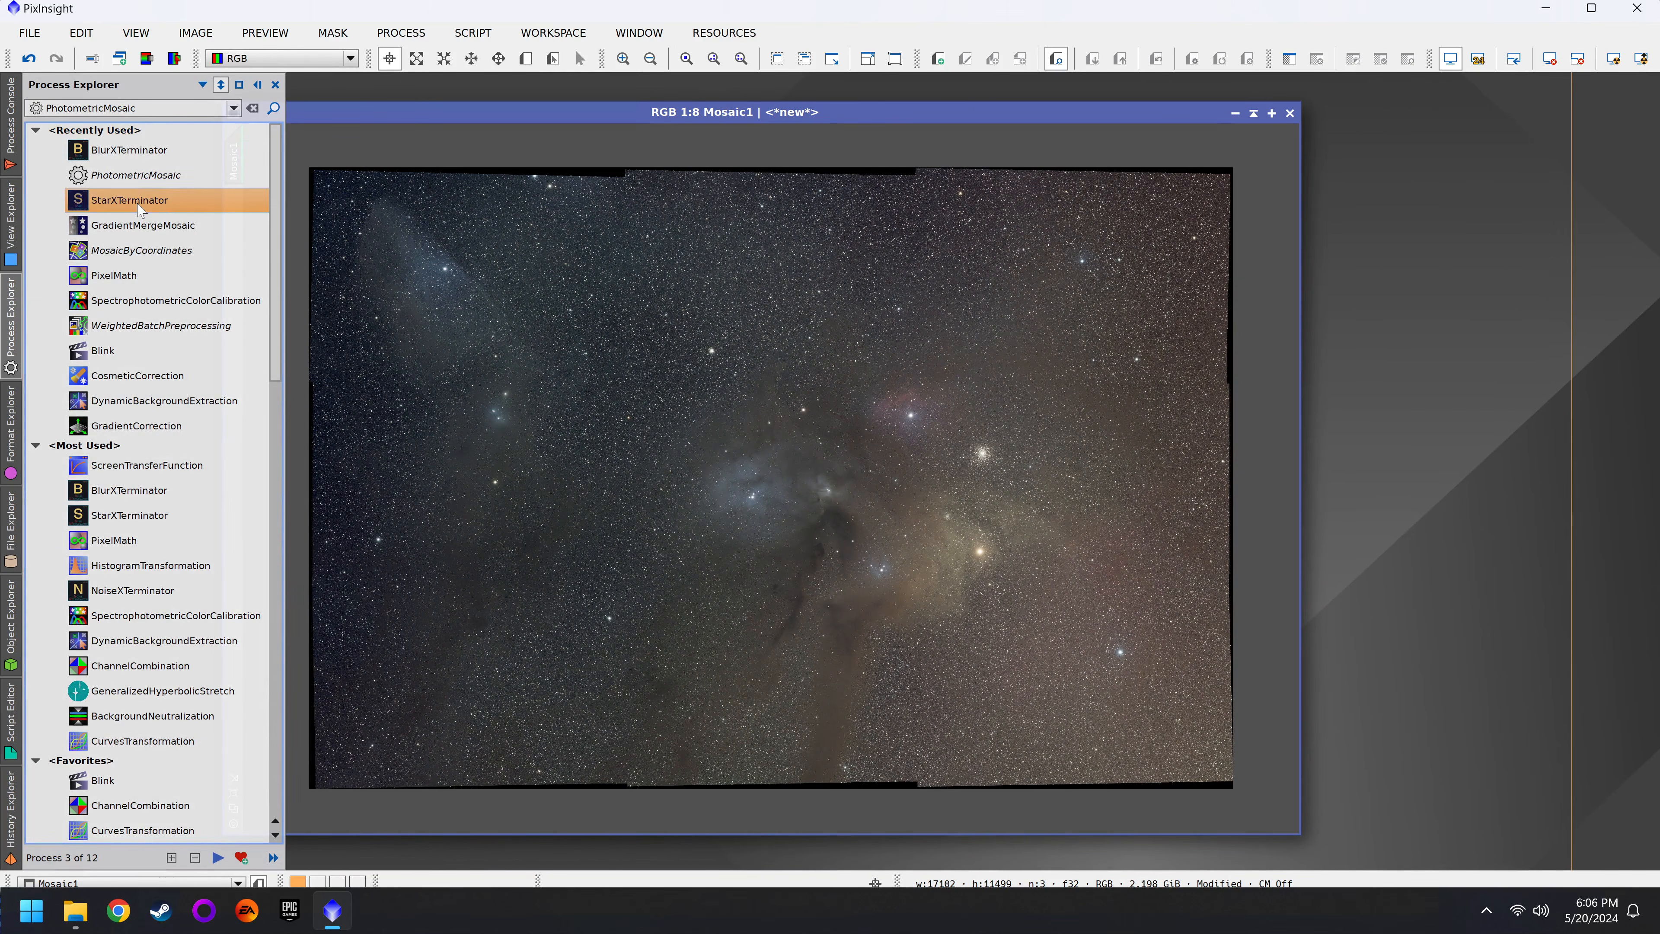
click(1195, 571)
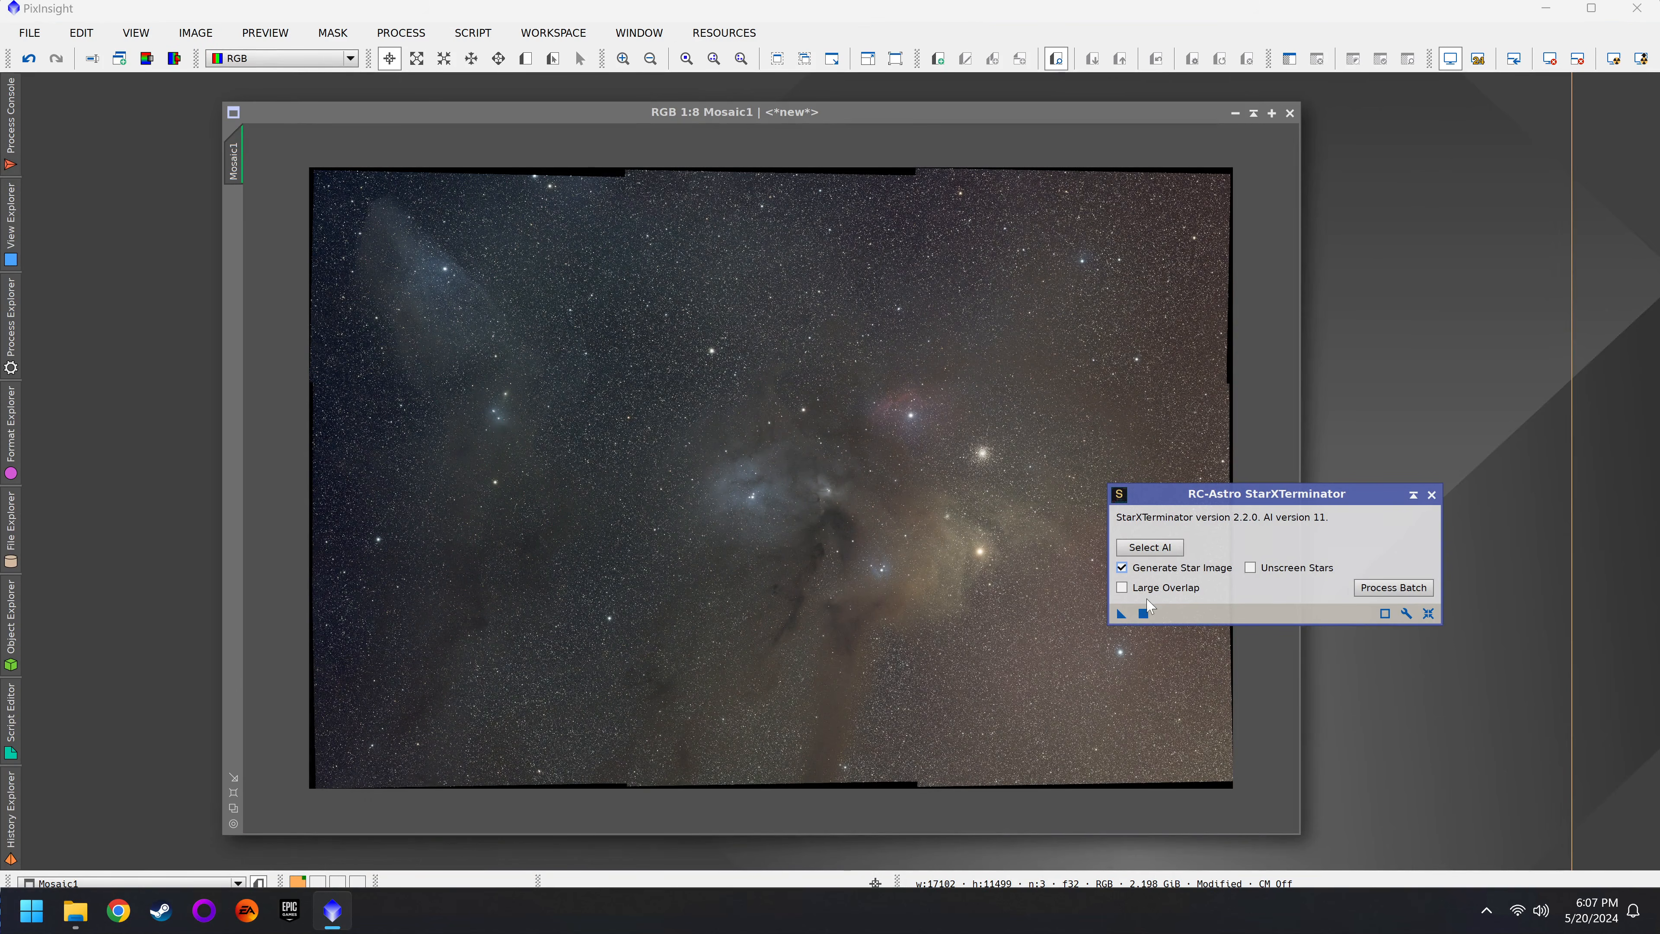
drag(1122, 614, 922, 613)
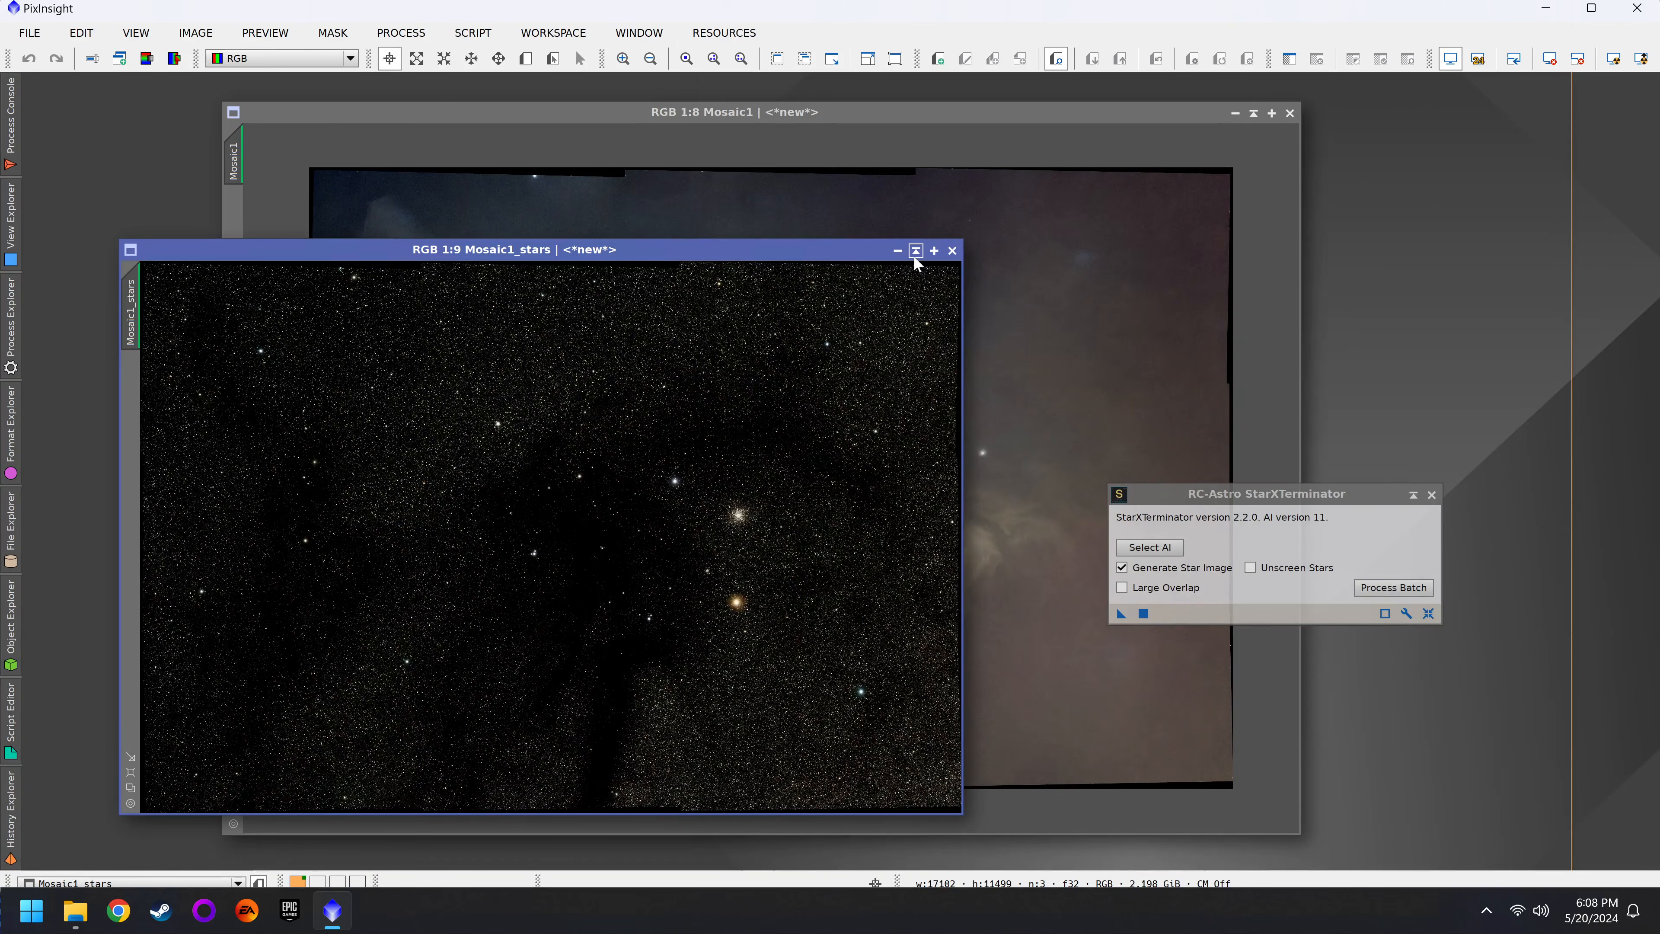
Step: Collapse the Mosaic1_stars window, close StarXTerminator, and inspect the starless Mosaic1
click(912, 252)
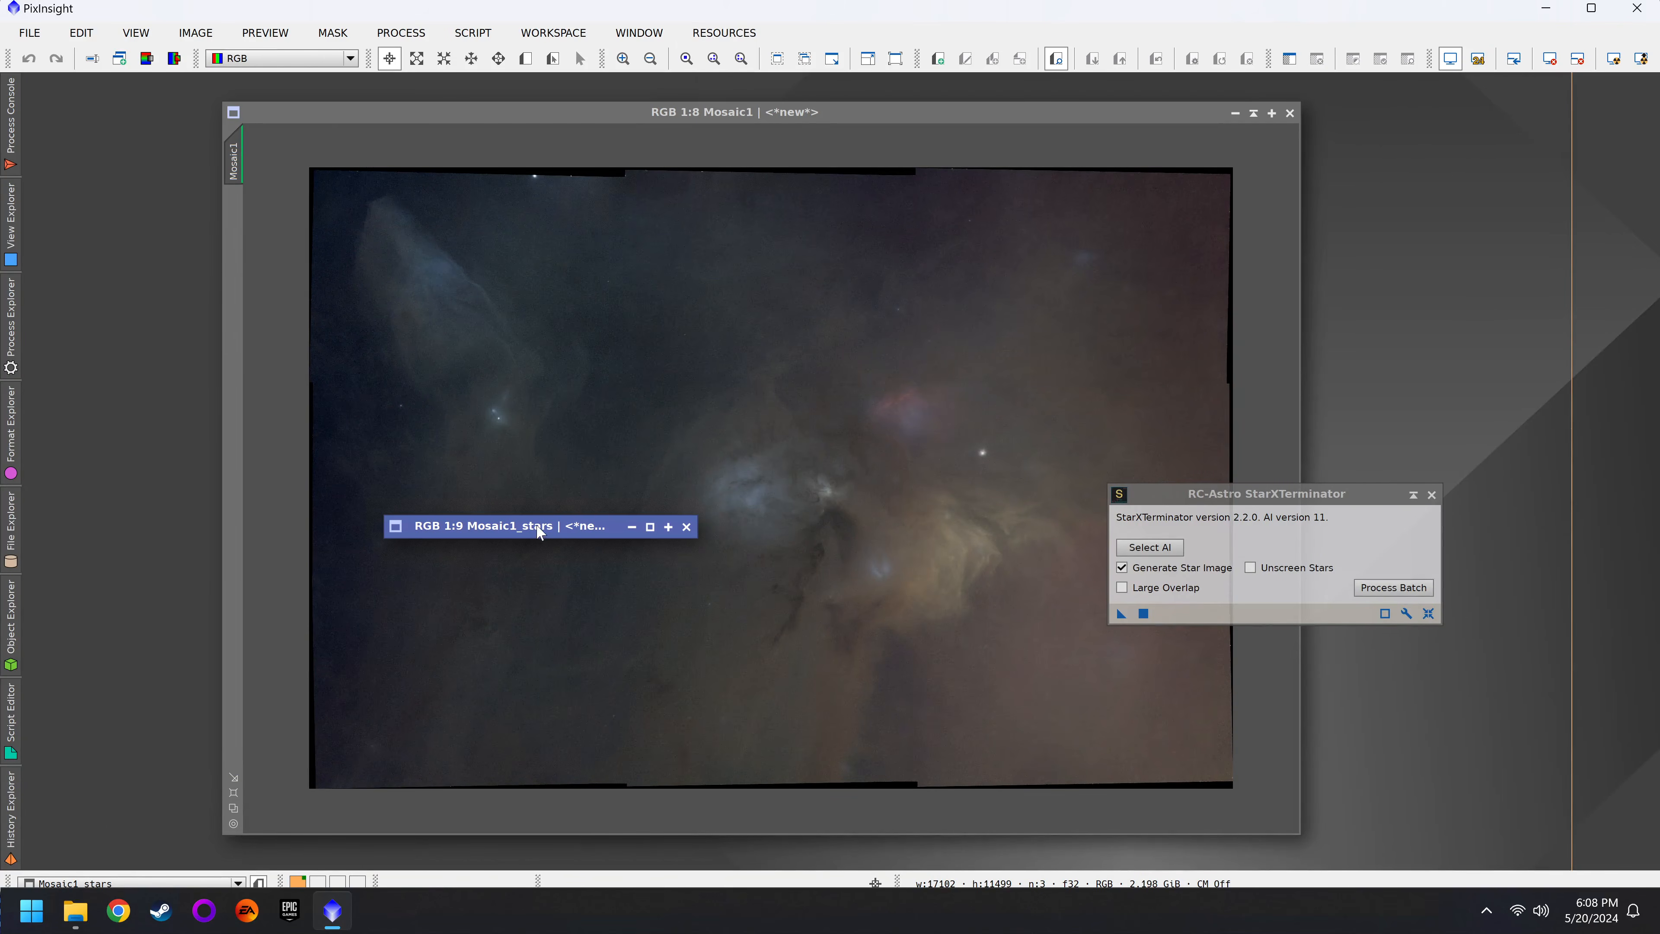
click(544, 544)
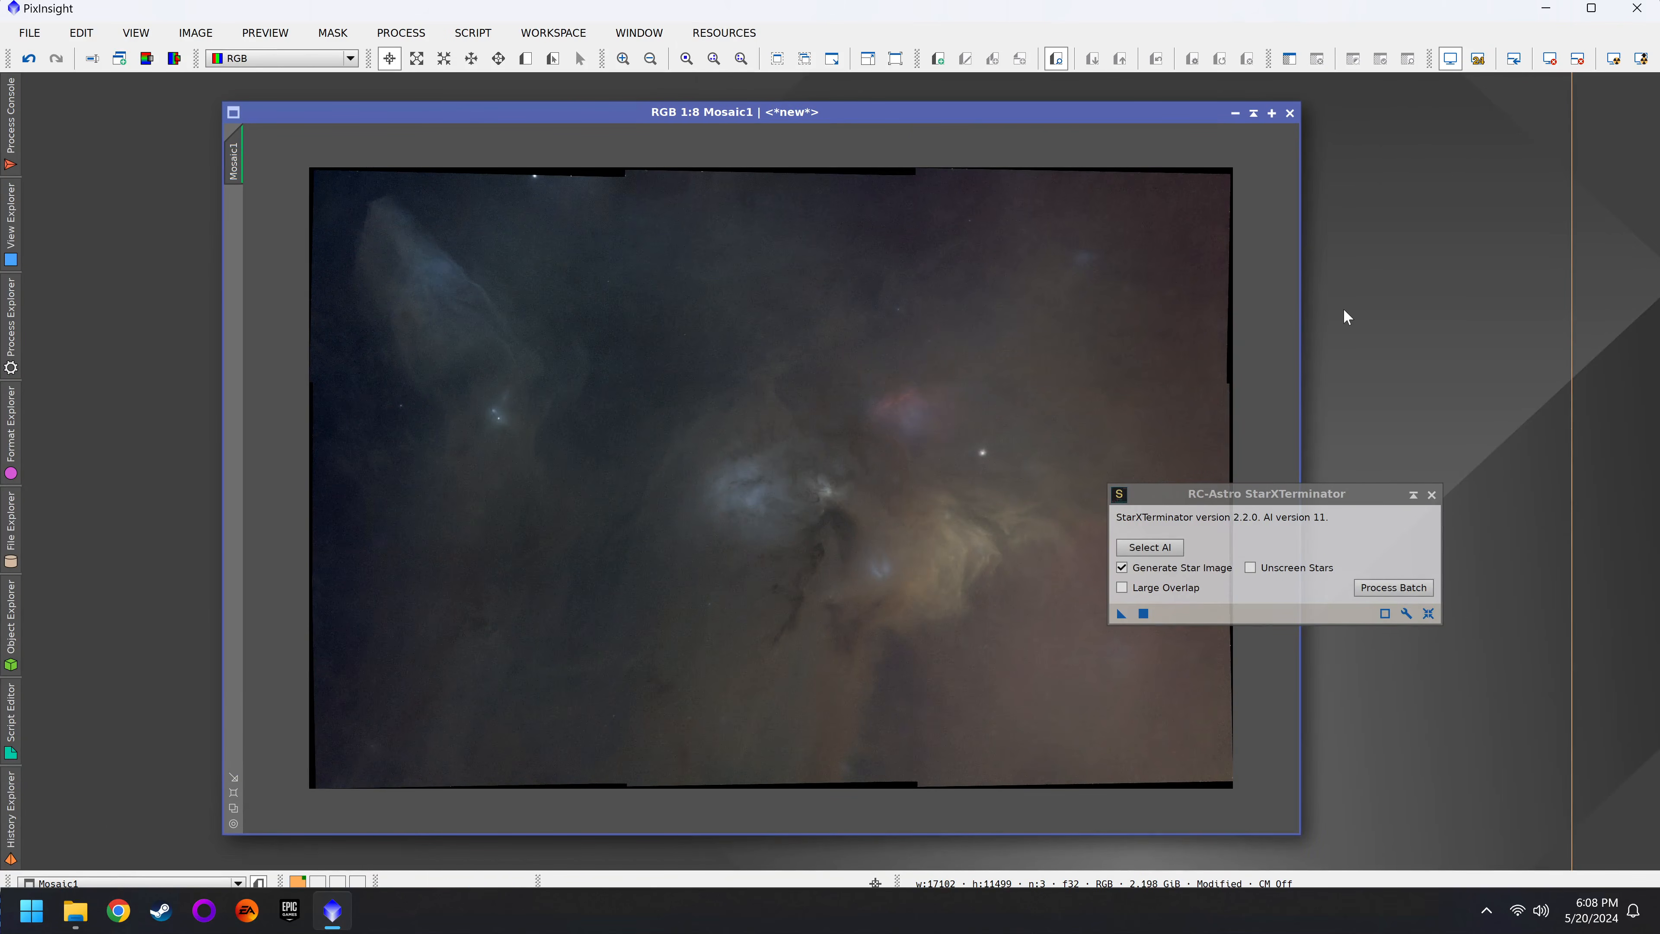
click(1432, 495)
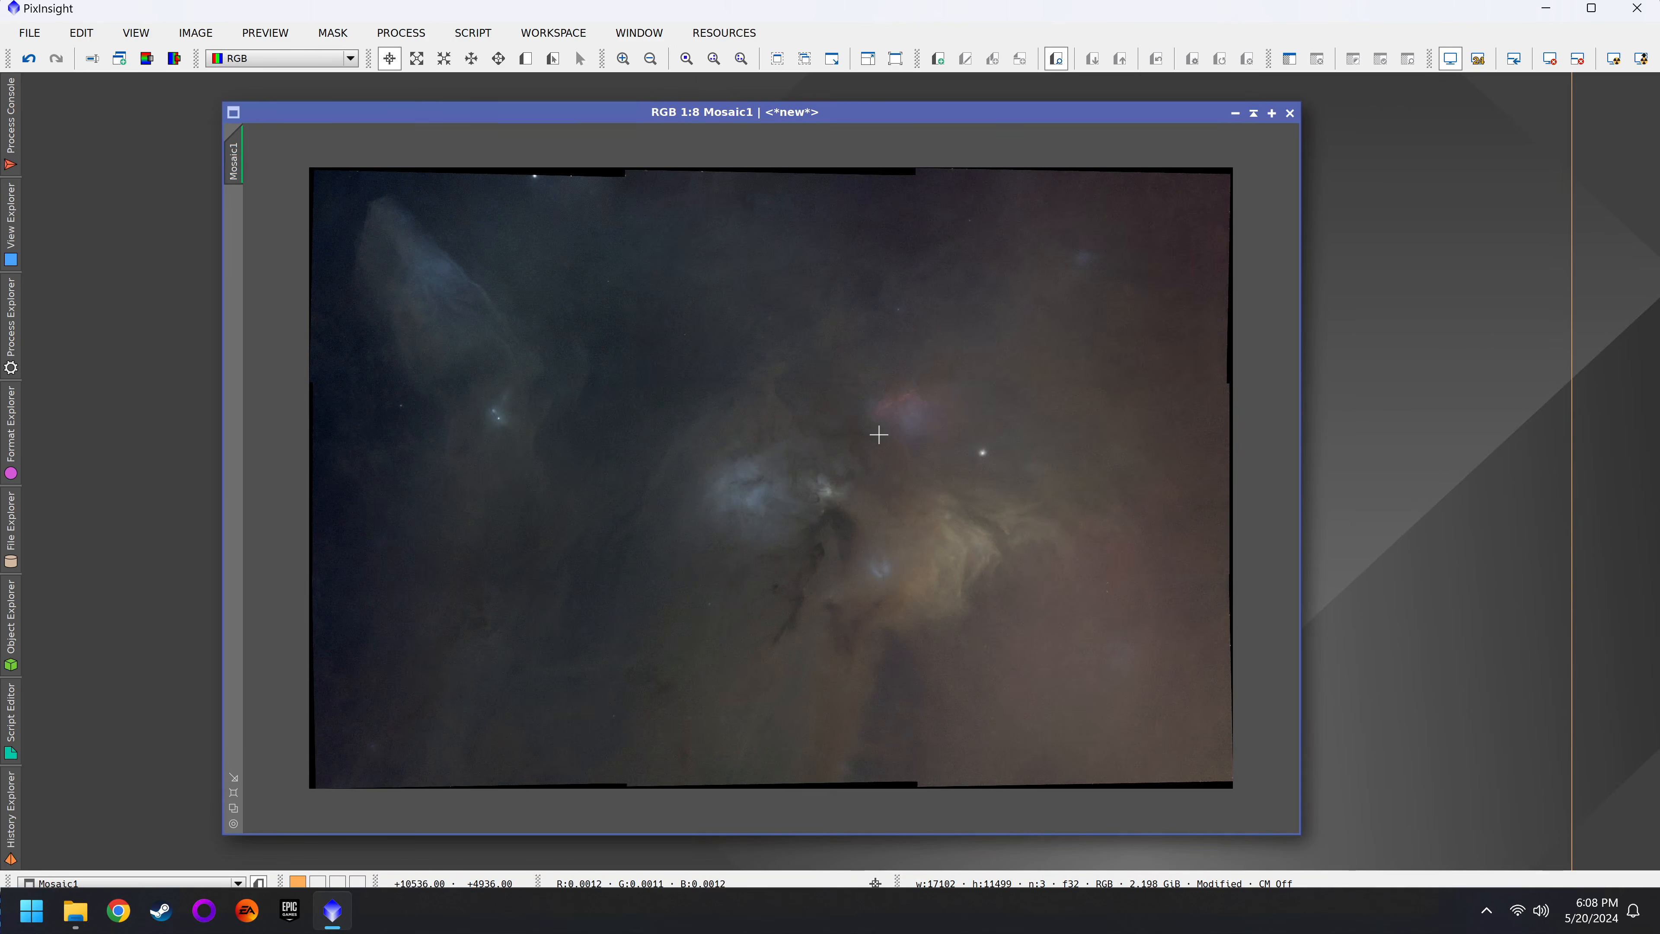
scroll(659, 400, up, 4)
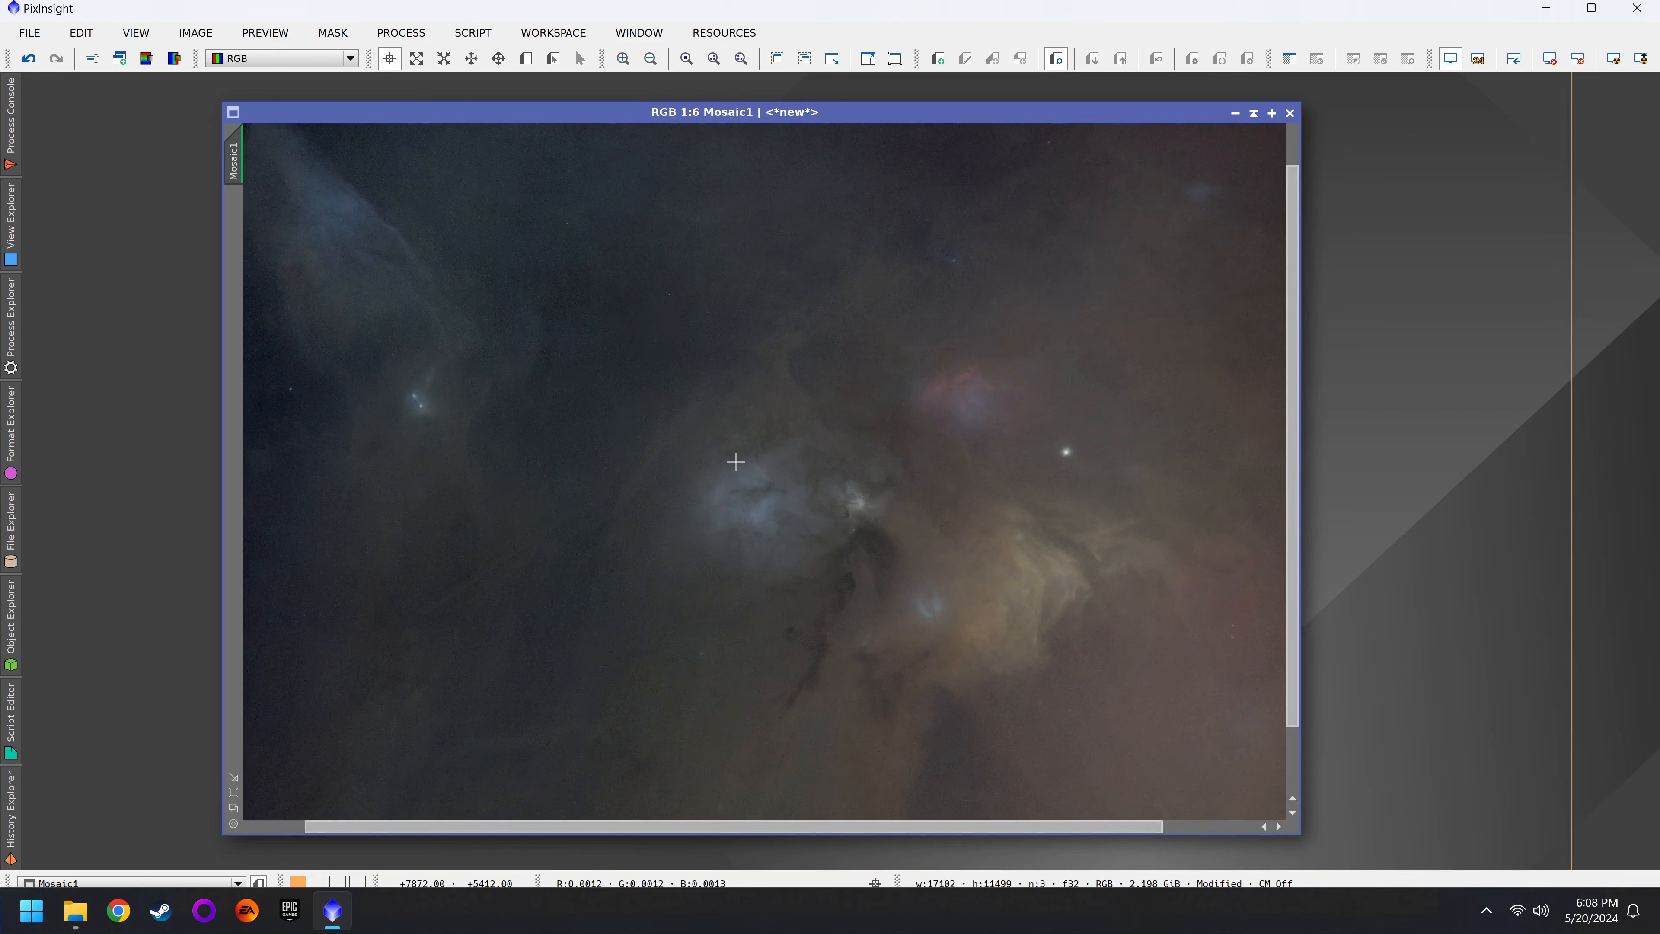
scroll(523, 401, down, 4)
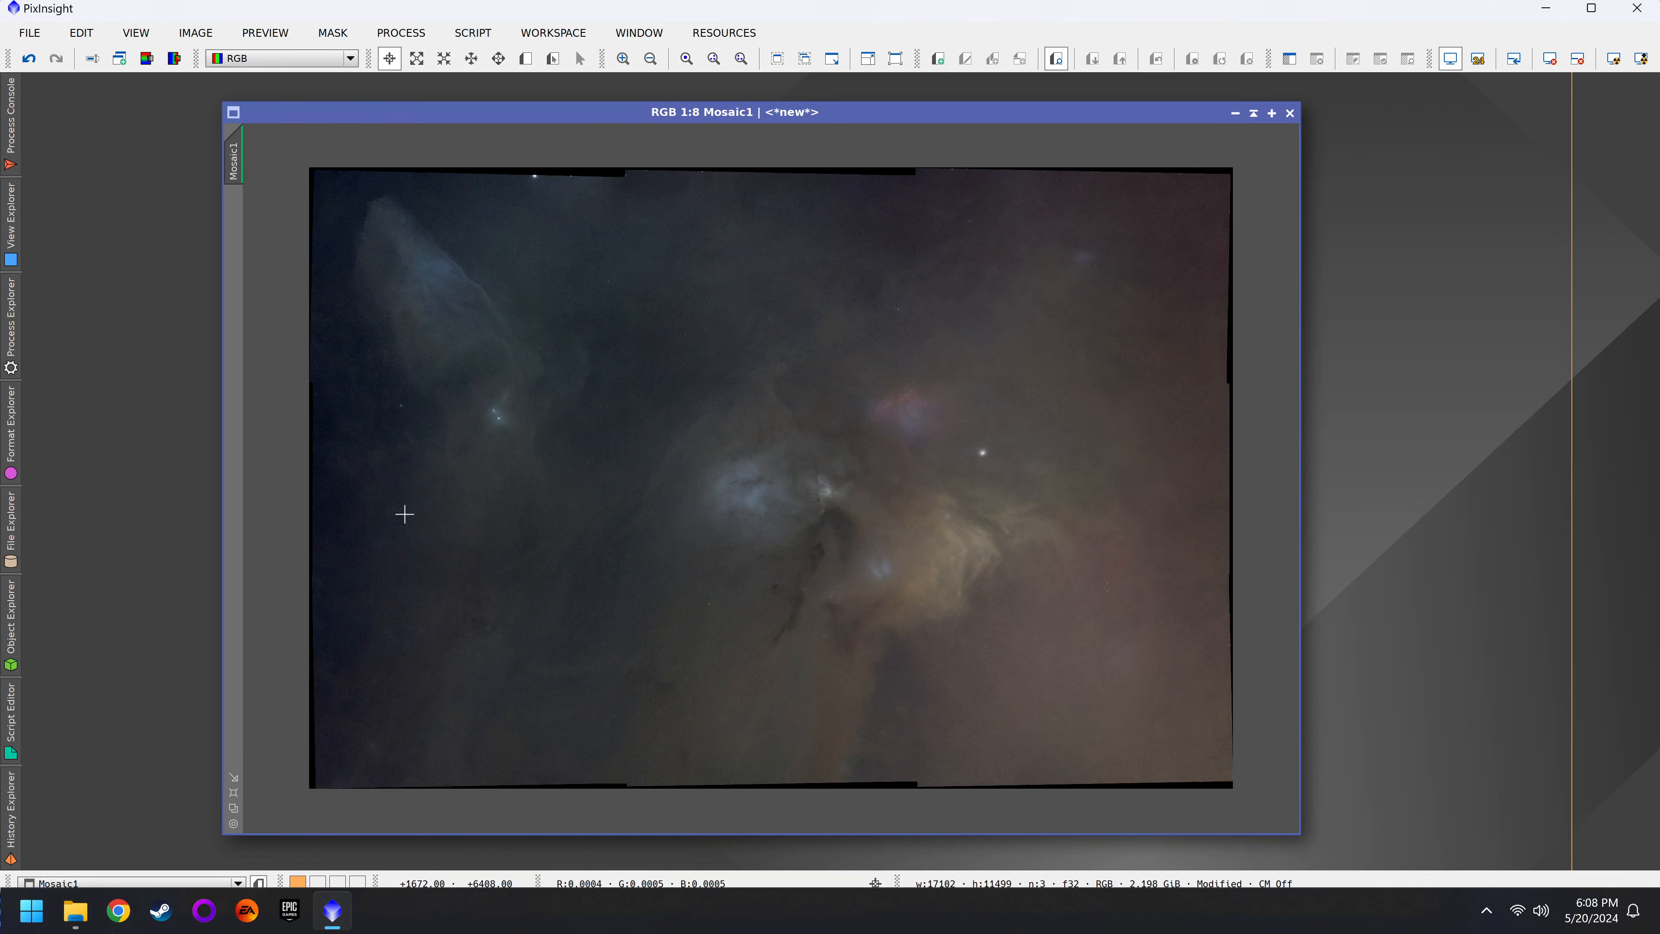
click(18, 342)
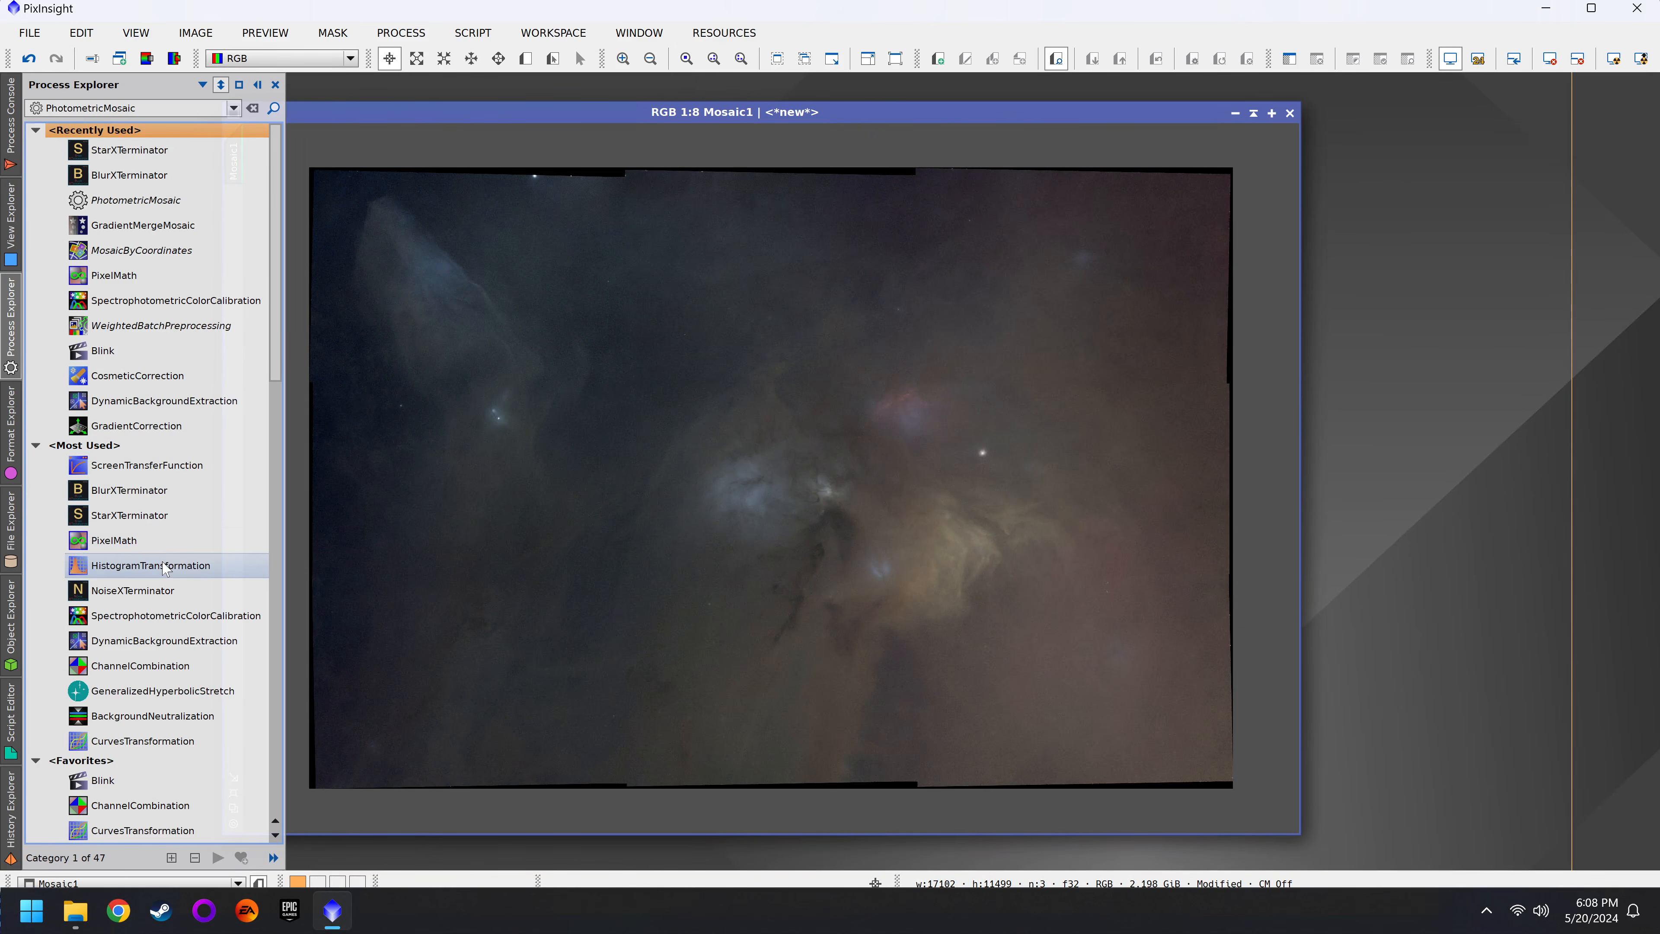
double_click(171, 592)
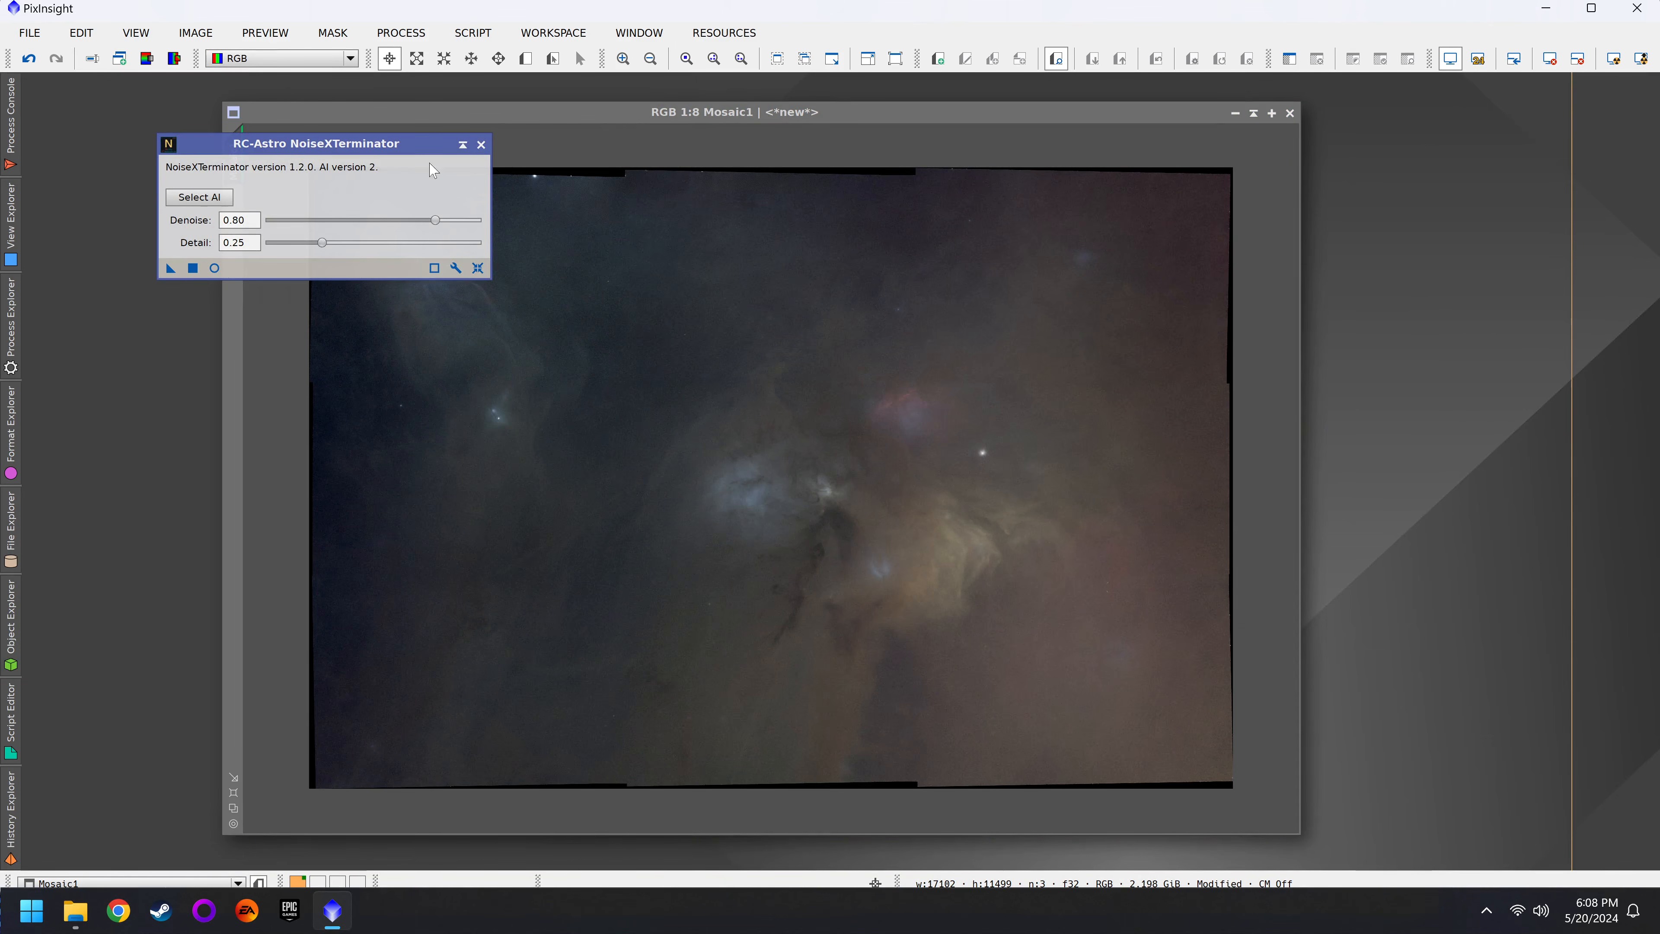
click(482, 144)
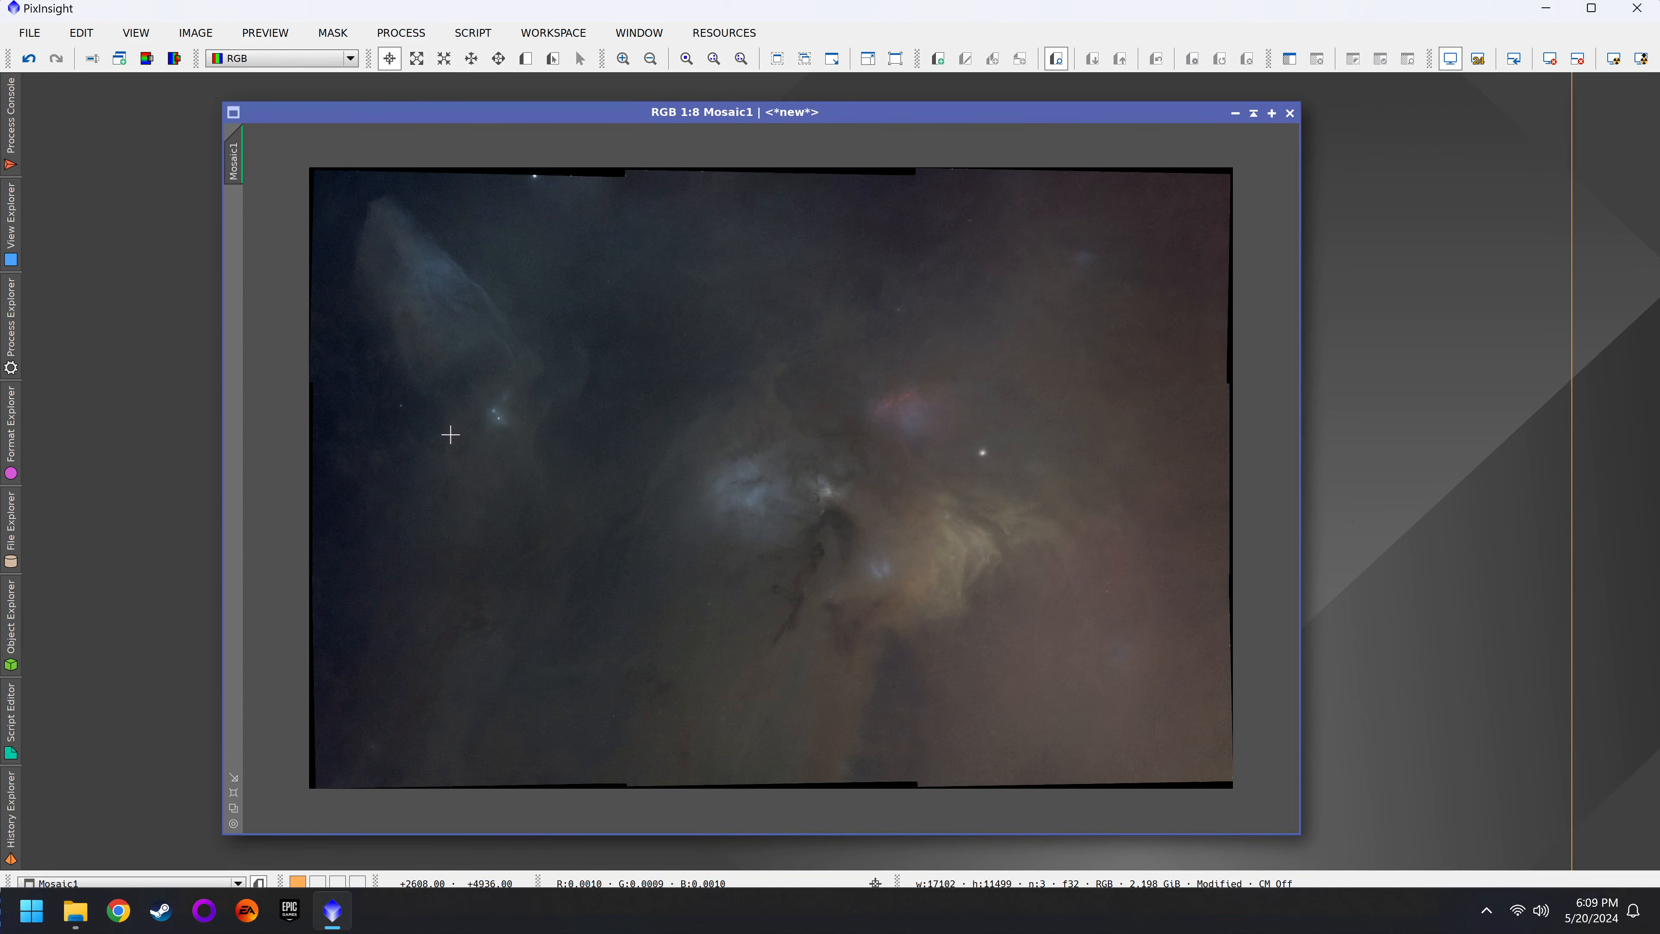
Step: Save the starless Mosaic1 in the Master folder as MosaicDSC.xisf, in XISF format with 32-bit floating point samples
click(30, 33)
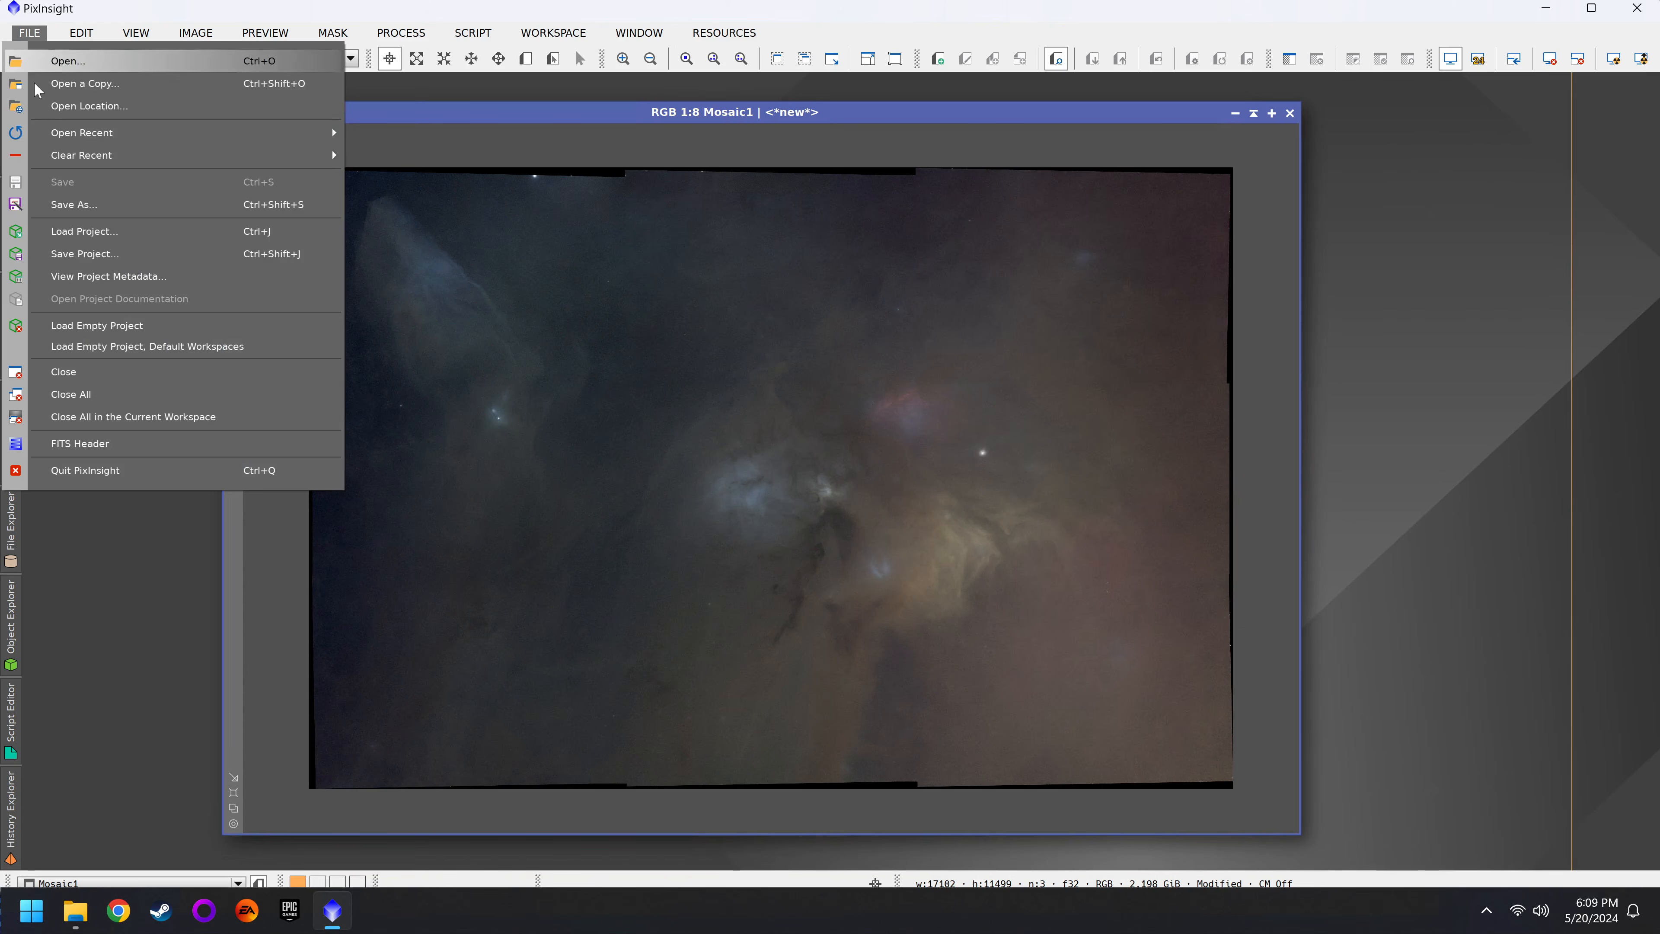
click(60, 211)
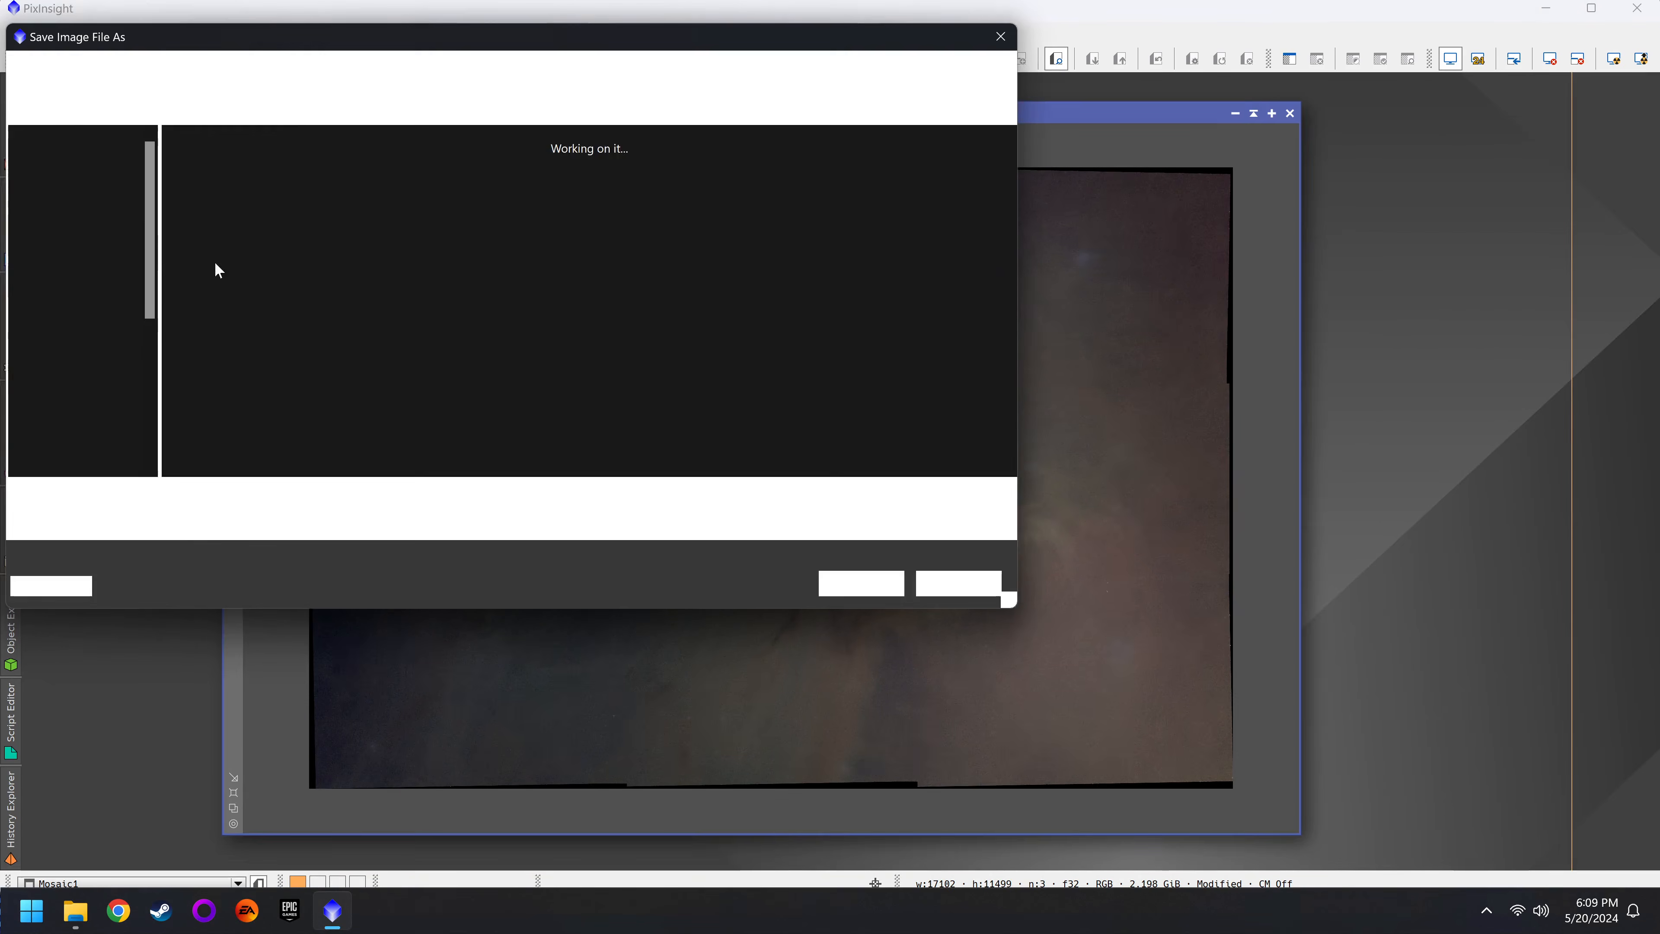
click(198, 519)
click(174, 729)
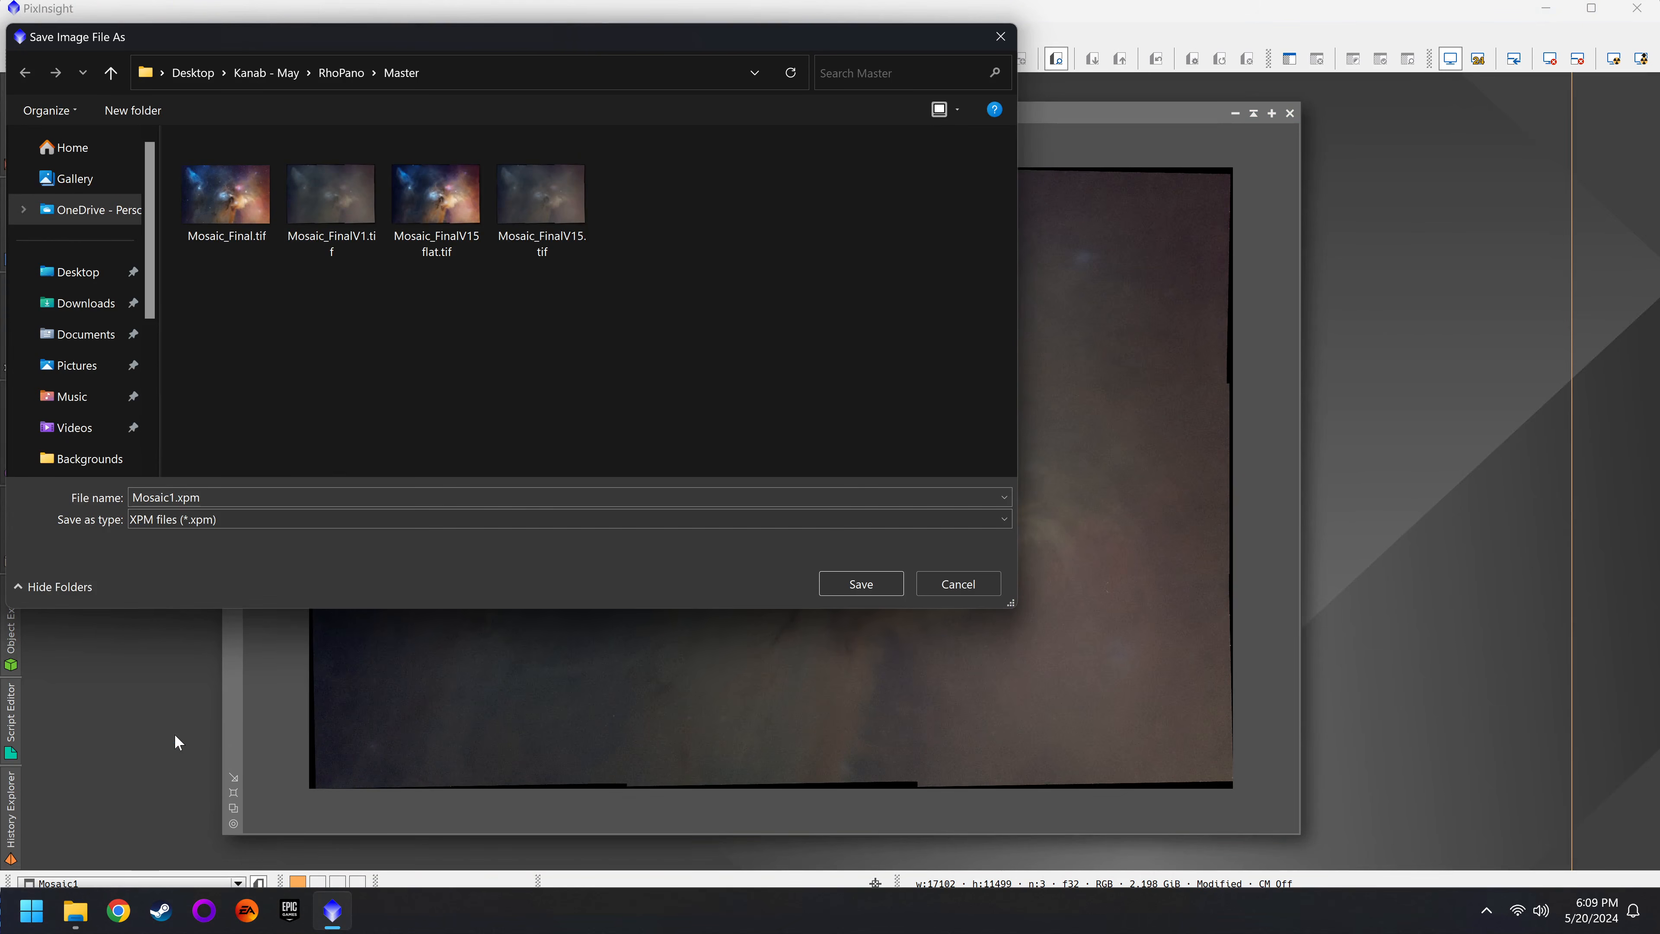
click(197, 527)
click(180, 711)
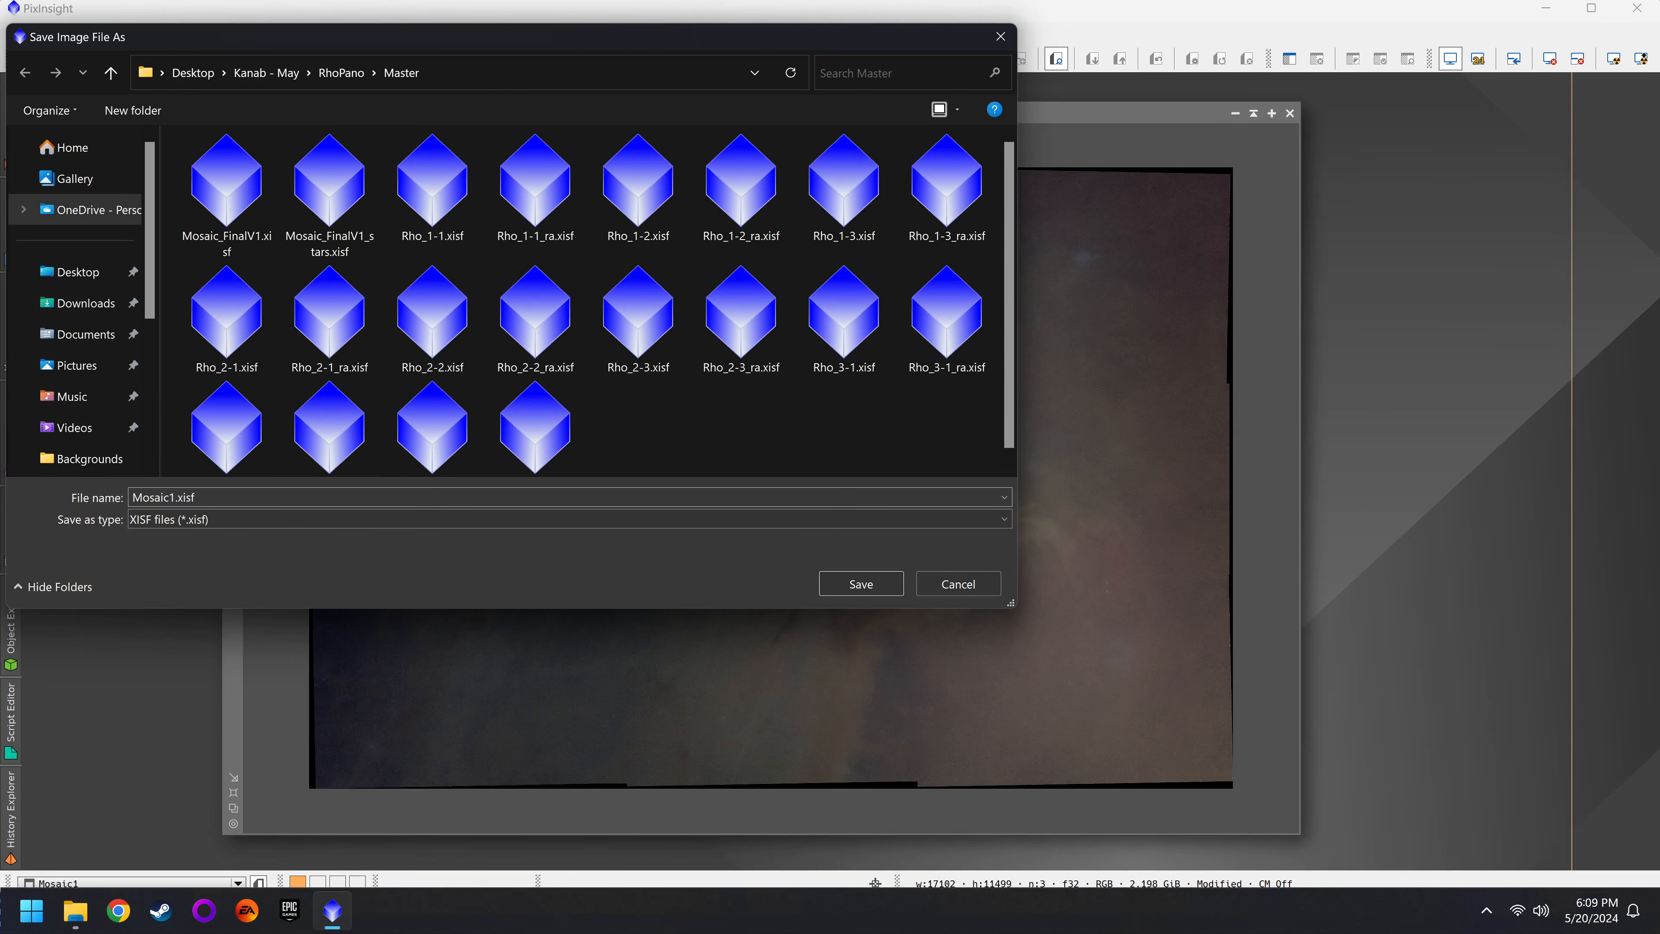
click(172, 498)
click(175, 497)
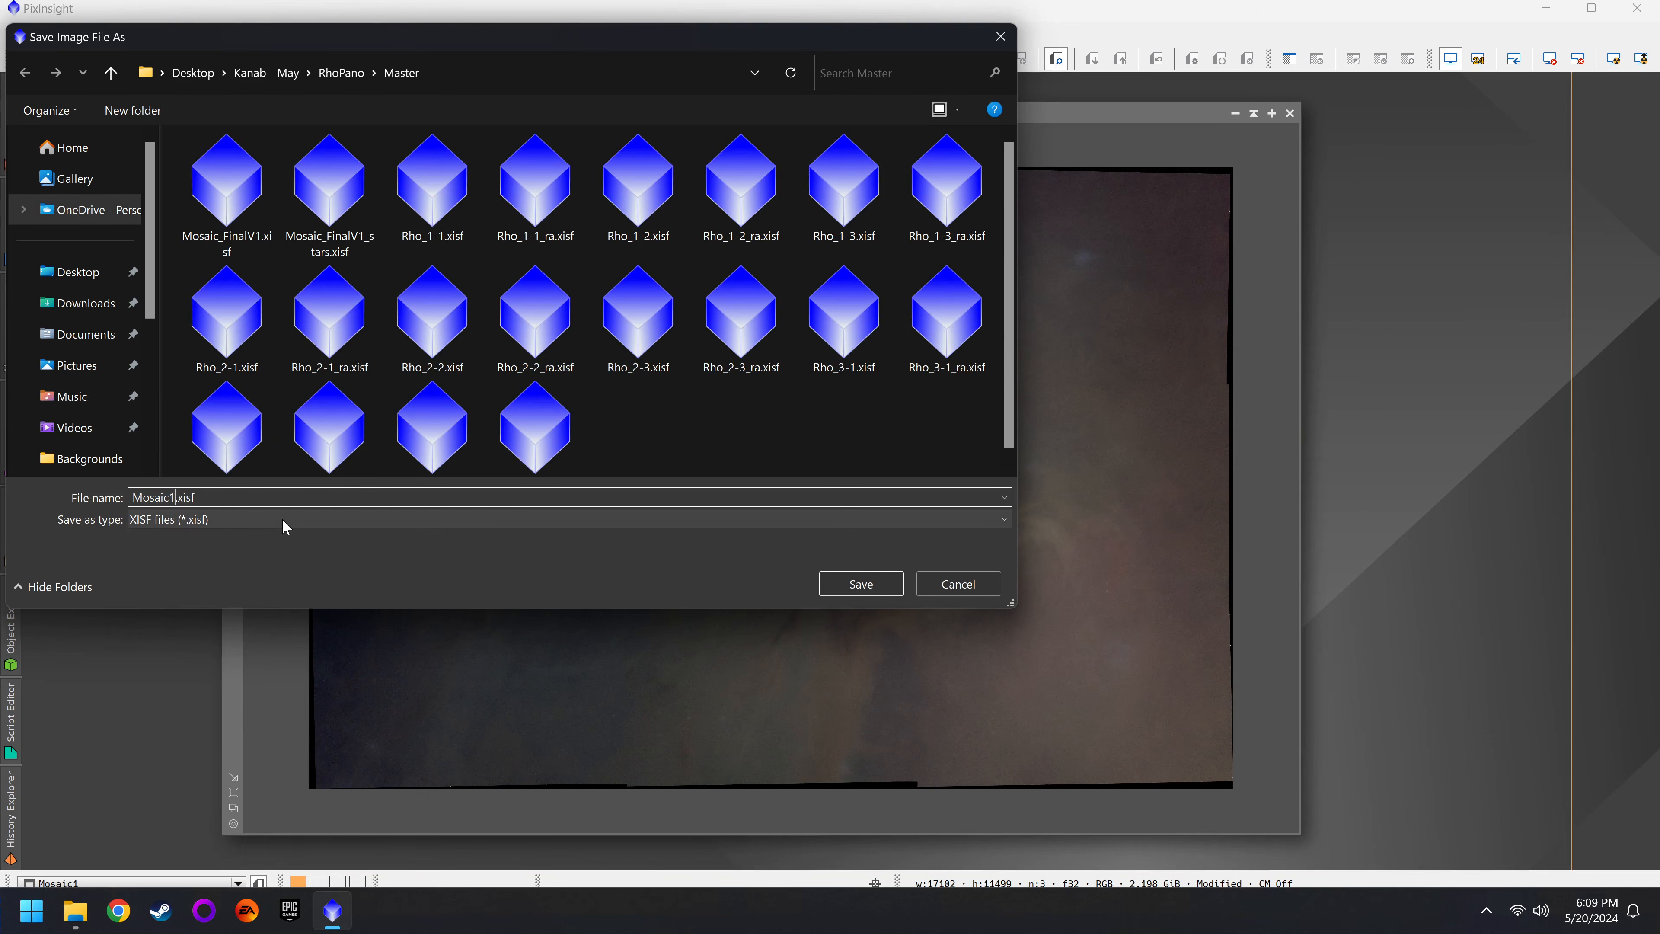
key(BackSpace)
text(DSC)
click(856, 583)
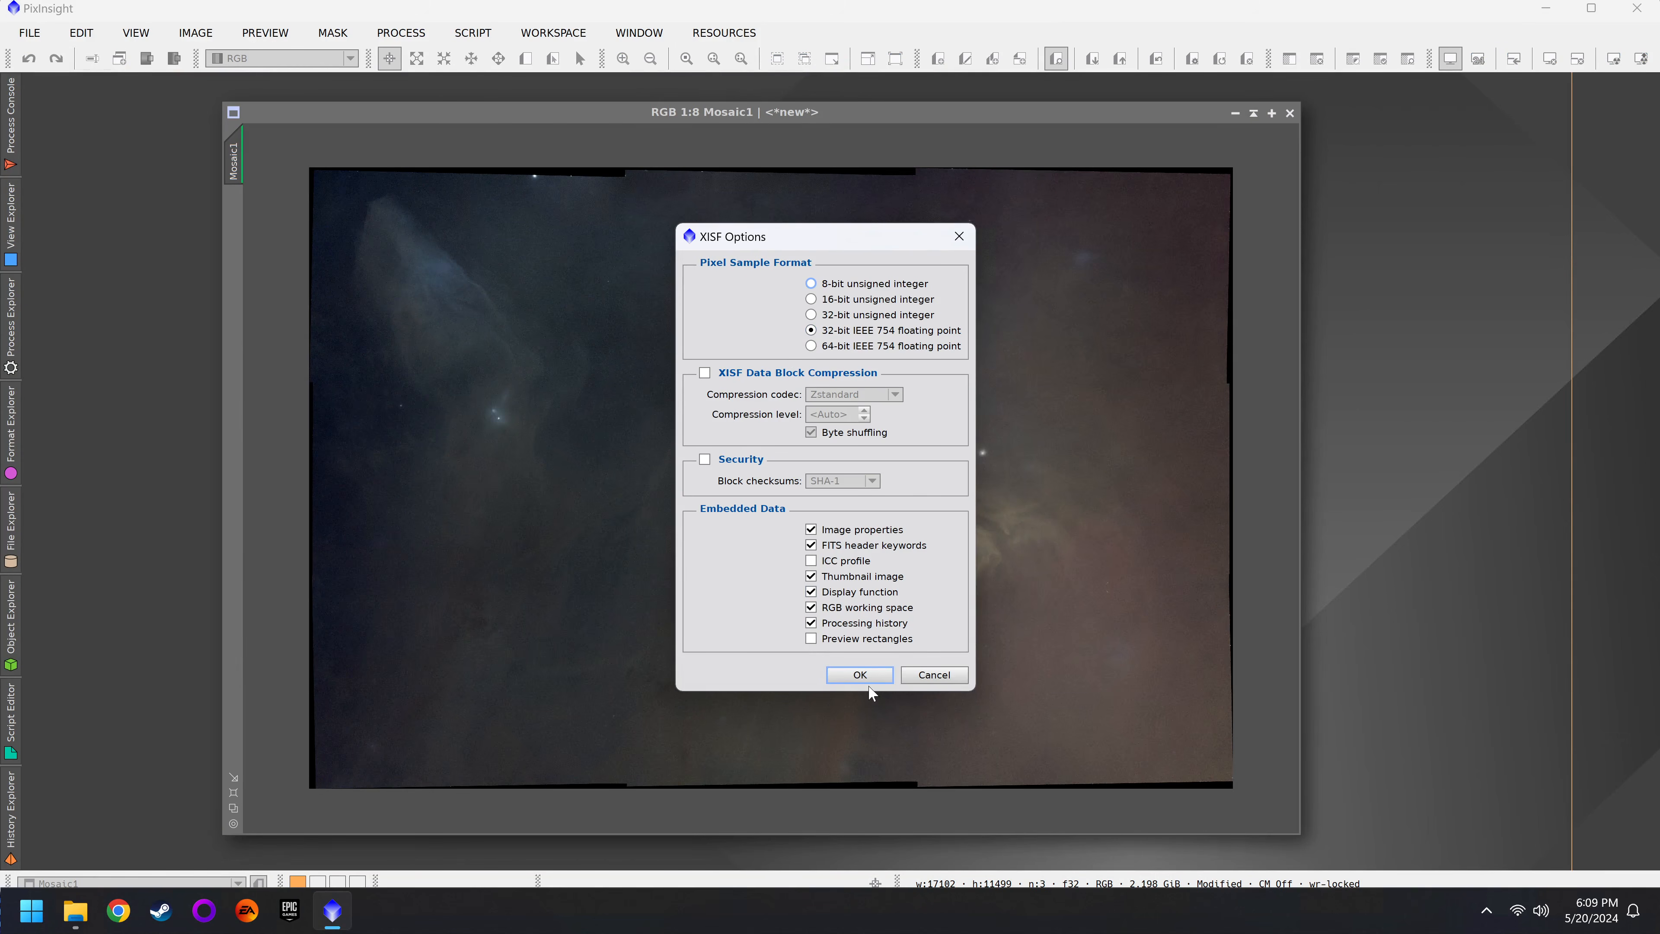
click(861, 676)
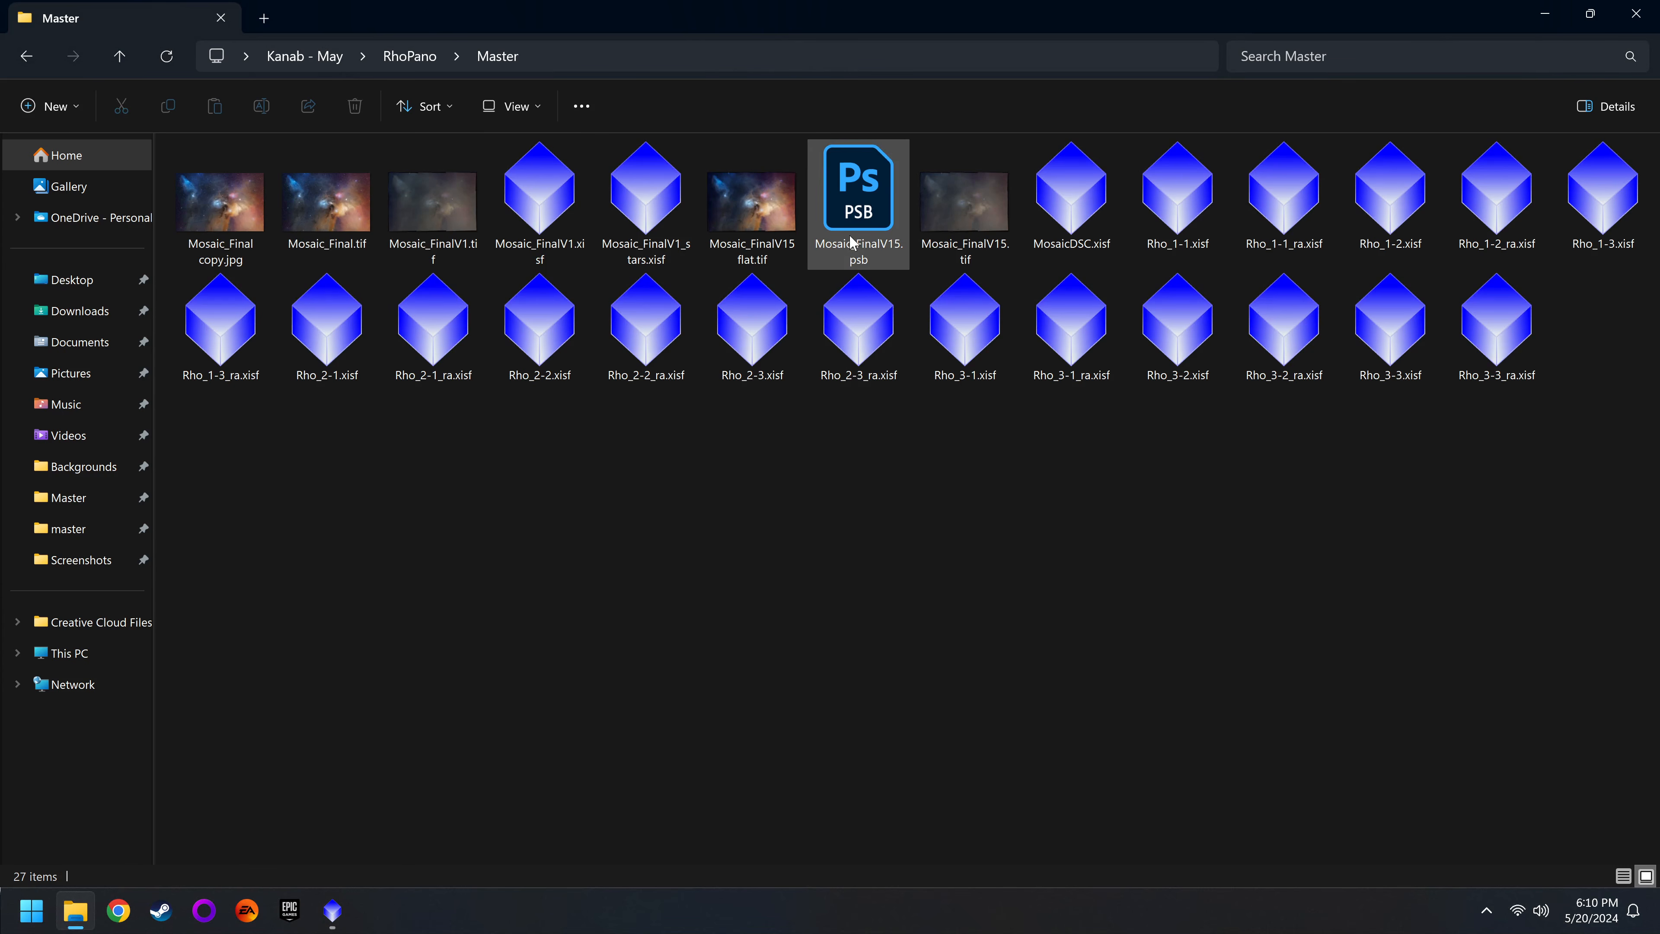
Step: Close PixInsight and open Mosaic_FinalV15.psb from the Master folder in Photoshop
mouse_move(852, 242)
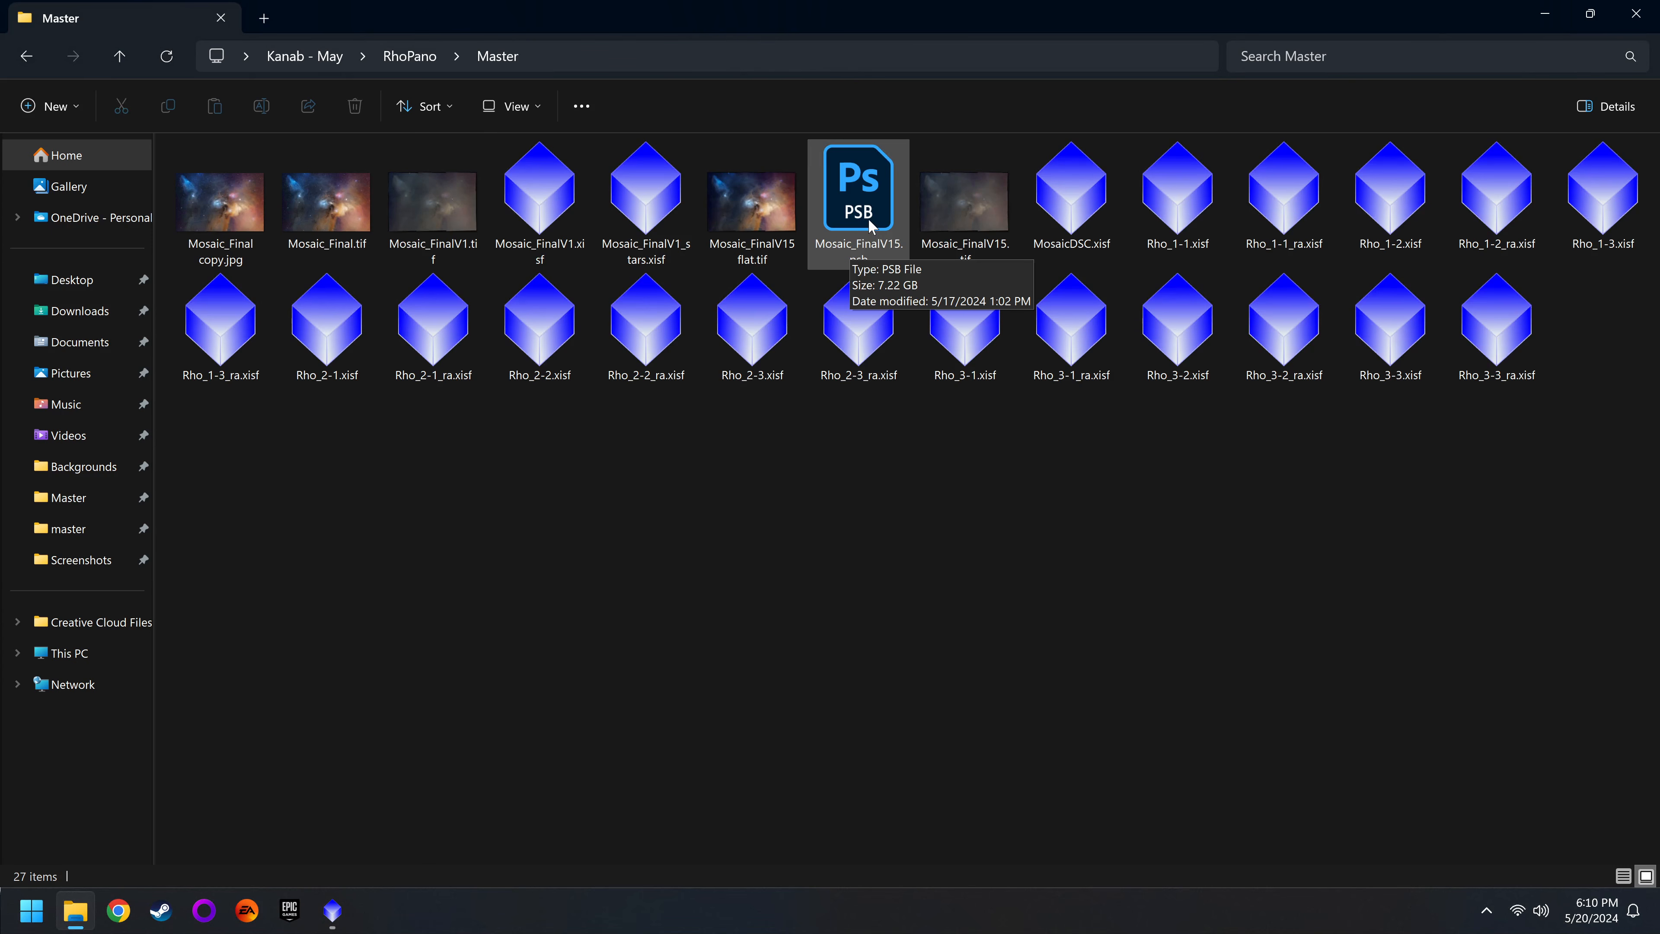
click(333, 911)
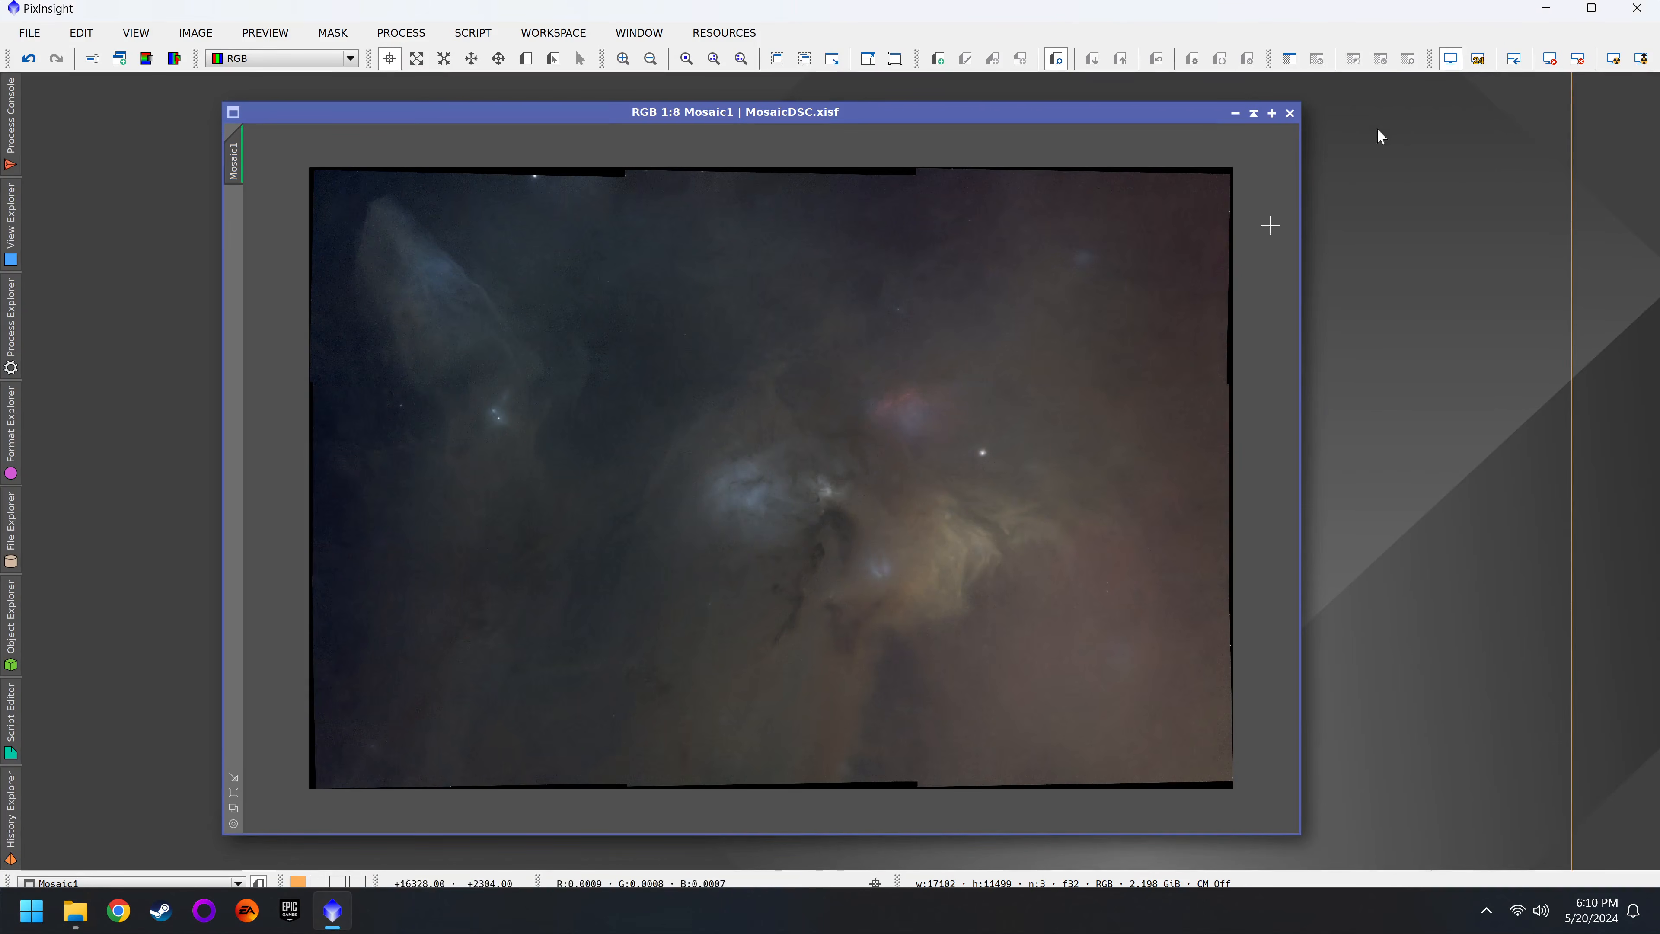
click(1627, 7)
click(862, 209)
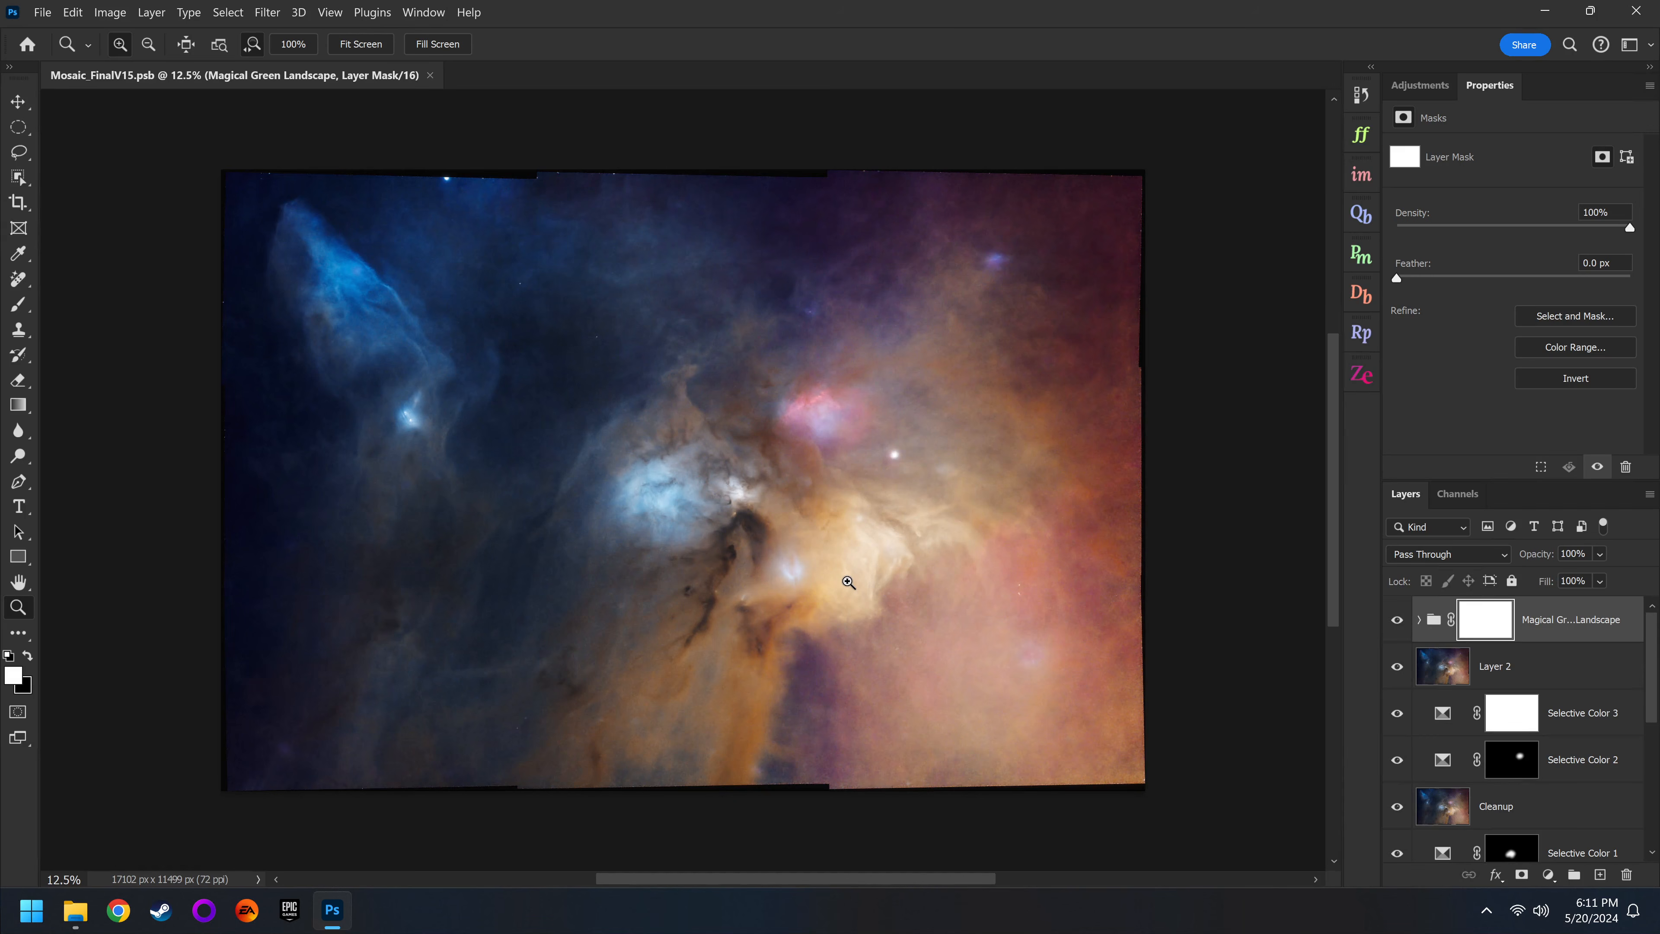
Step: Review the layer stack of Mosaic_FinalV15.psb, from the top group down to the Background layer
scroll(1505, 718, down, 5)
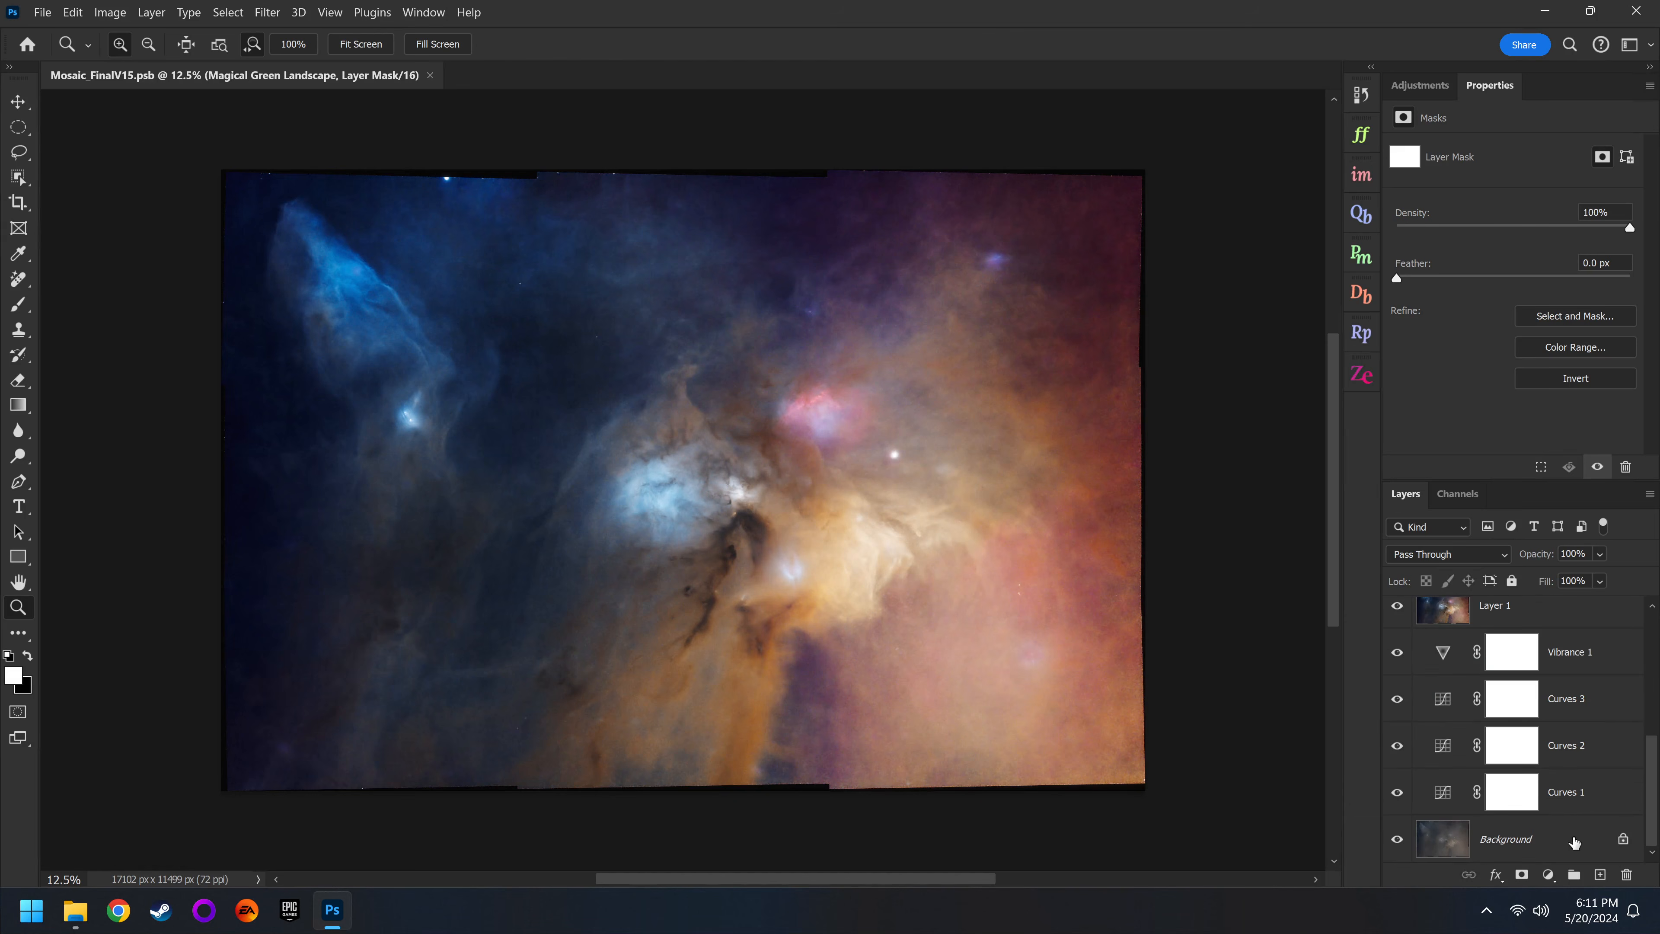
scroll(1582, 687, up, 3)
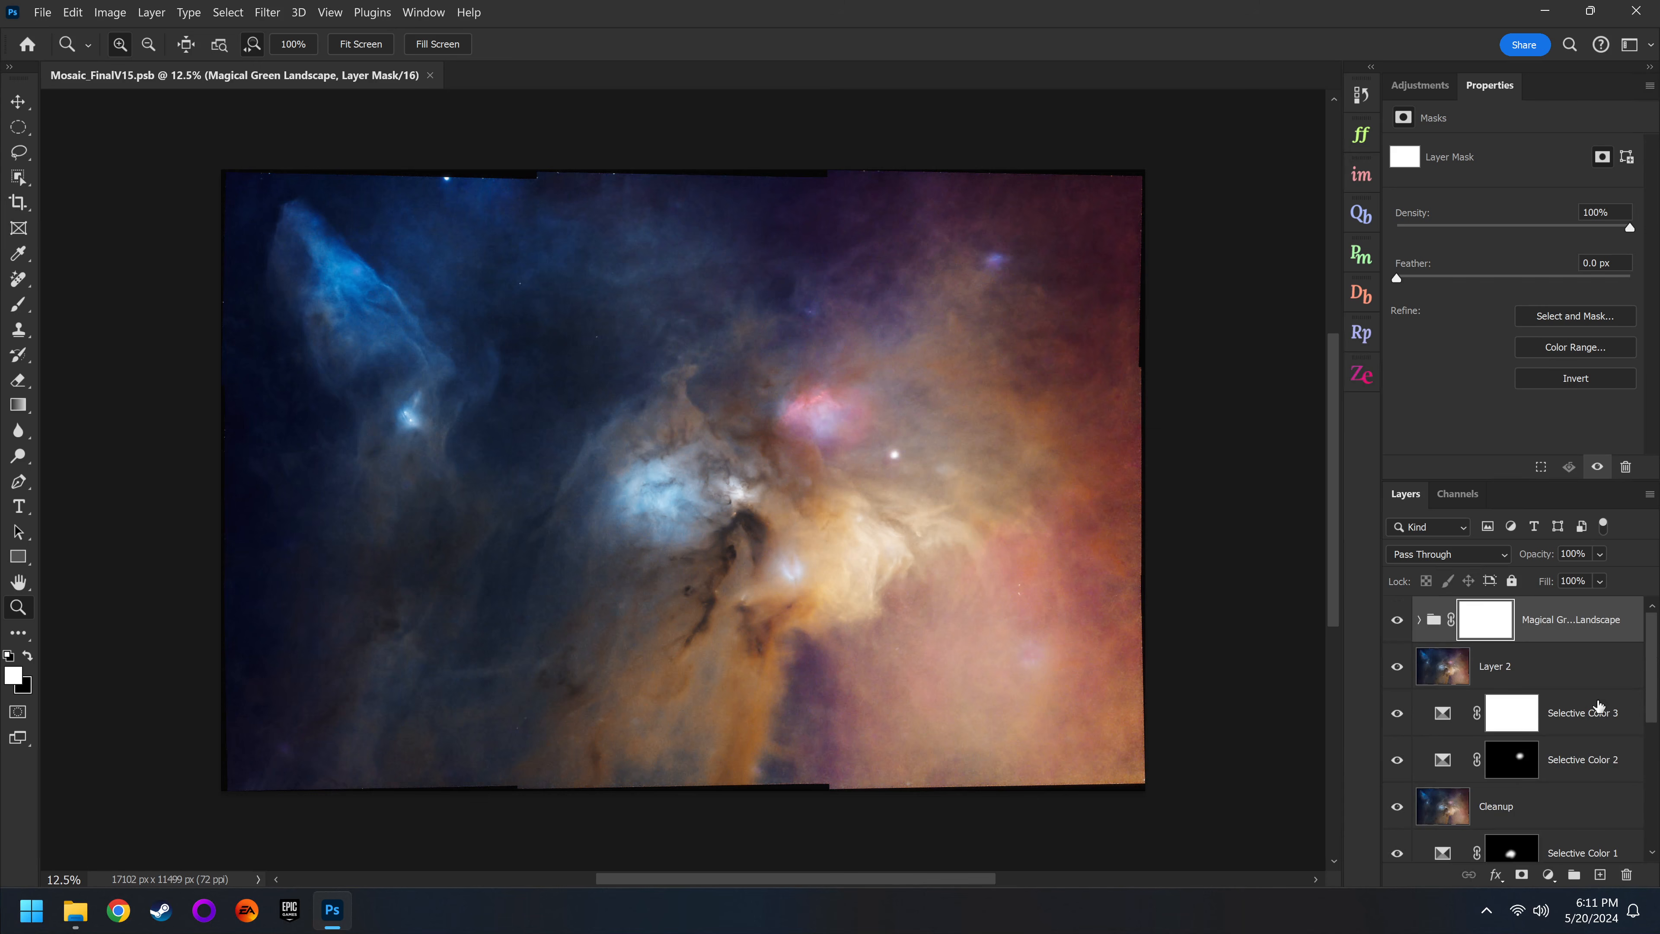
scroll(1526, 746, up, 1)
scroll(1569, 722, down, 3)
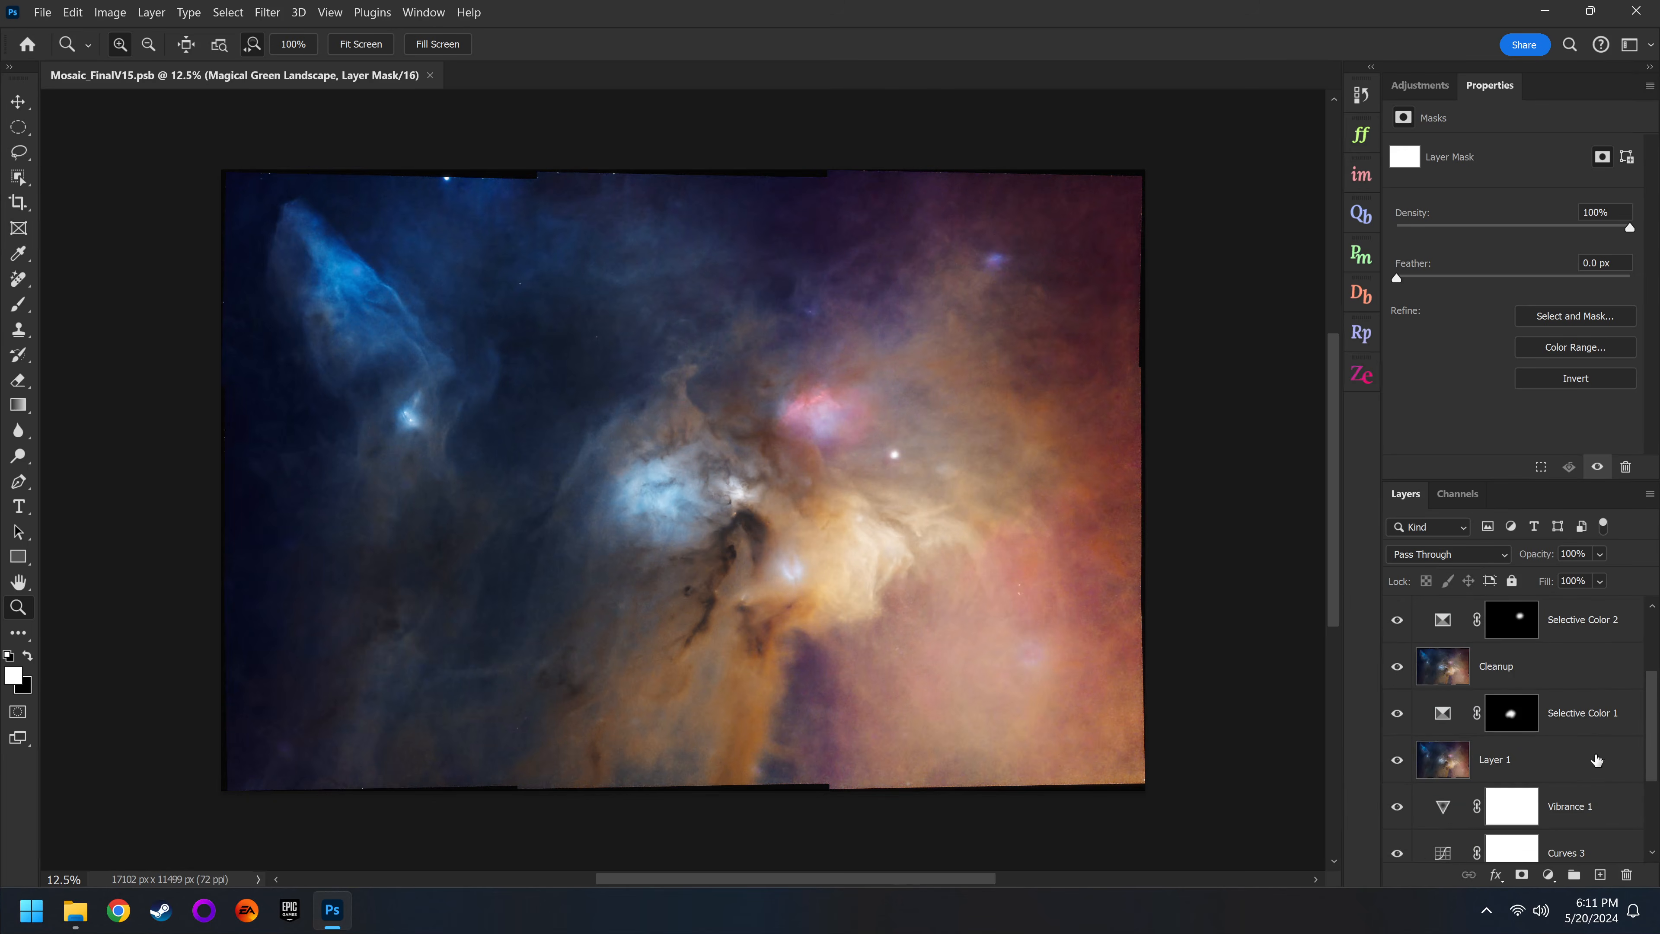
scroll(1477, 765, up, 3)
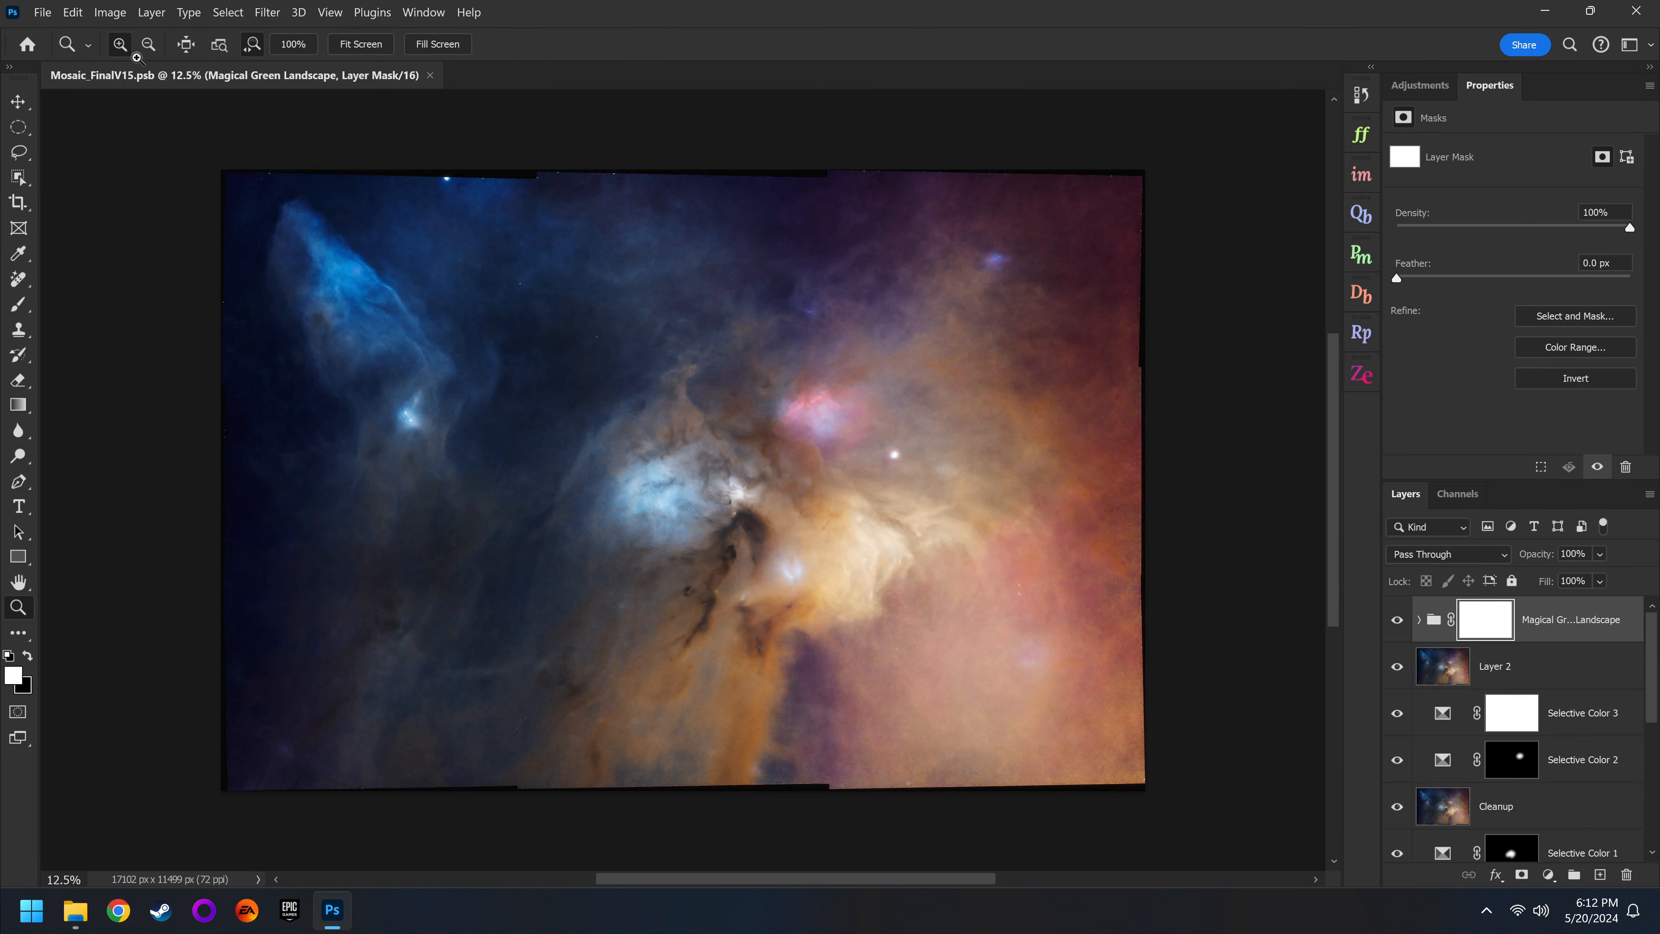
key(ctrl+o)
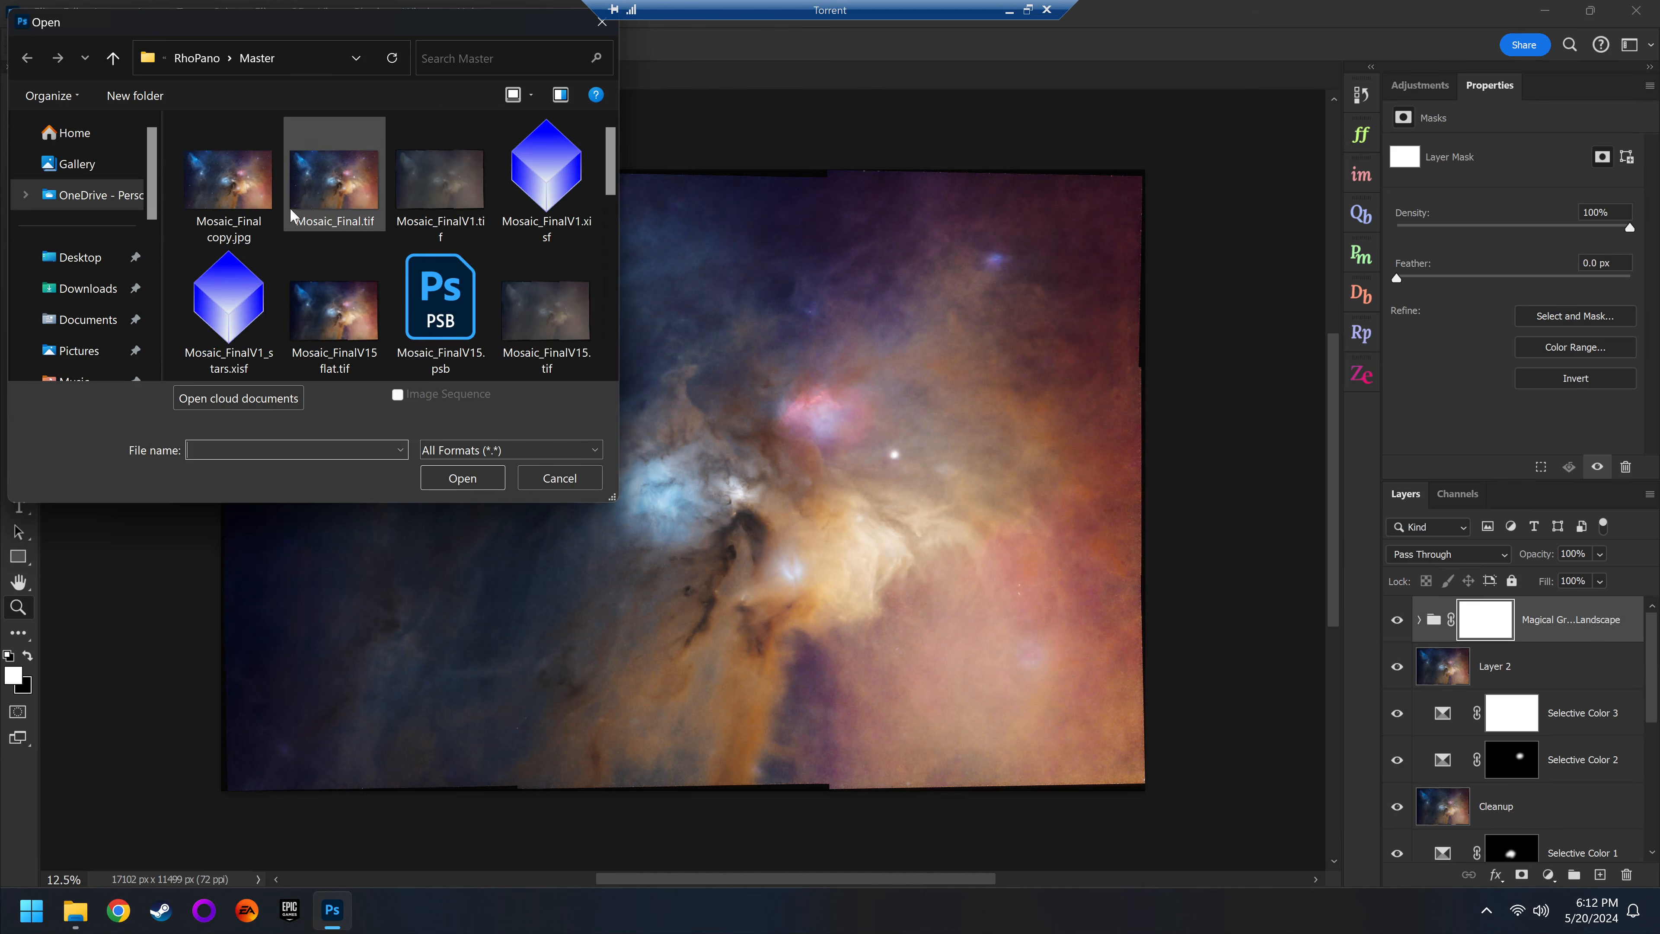
click(578, 480)
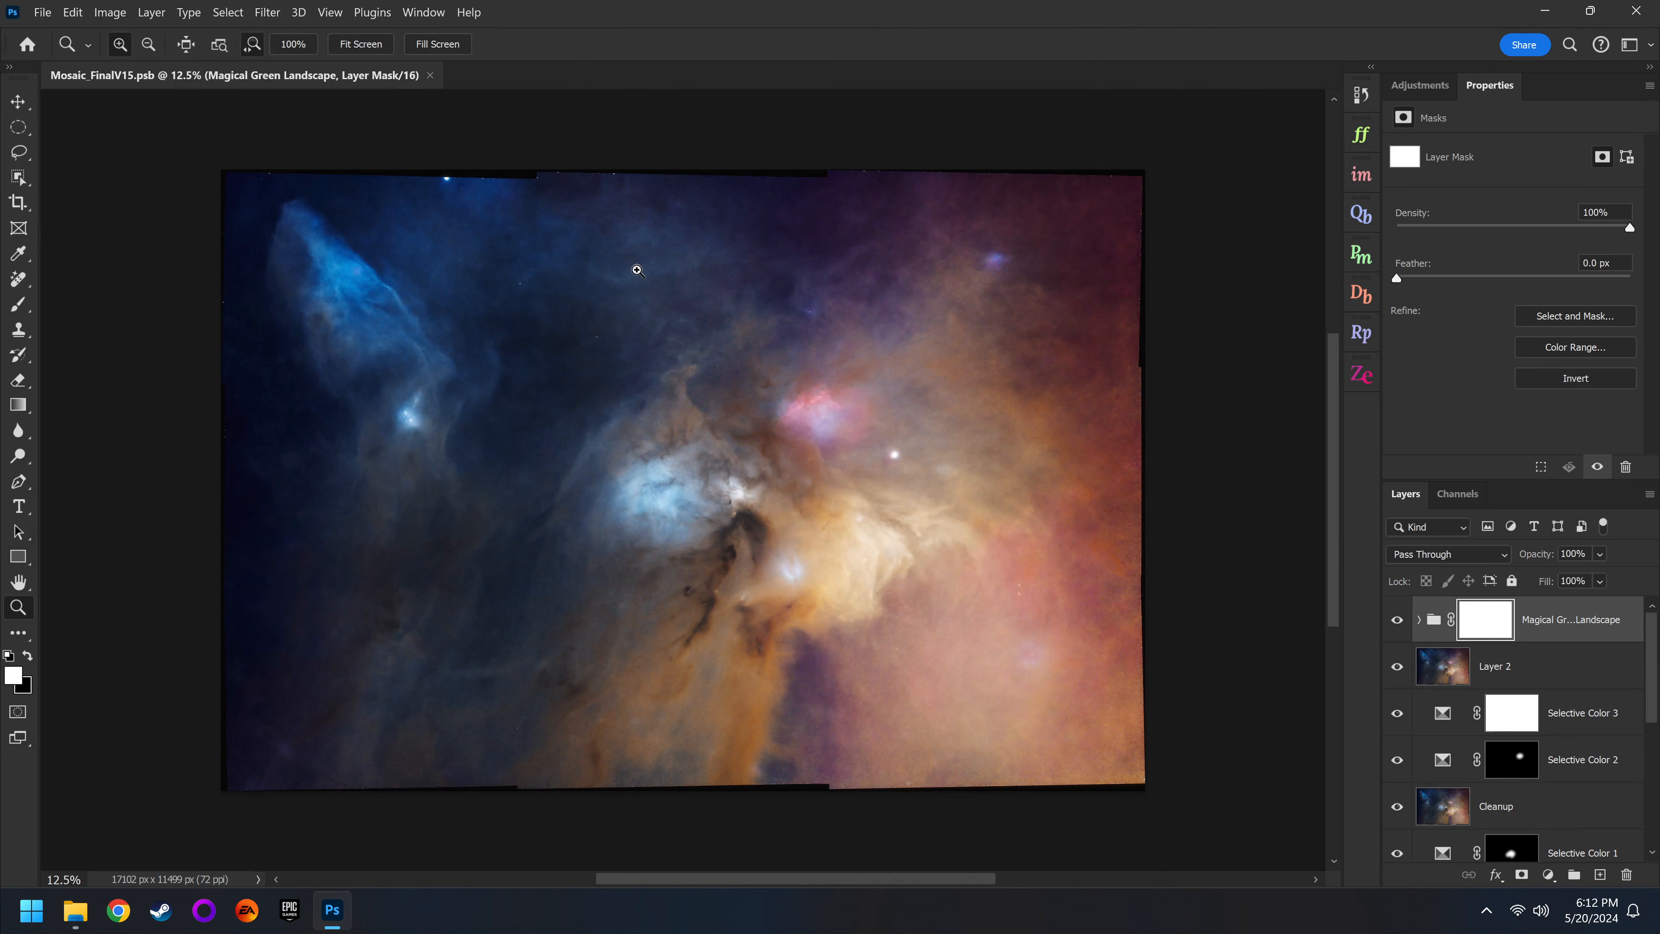
Step: Crop the mosaic at its original aspect ratio, trimming the uneven black borders around the edges
click(13, 204)
click(174, 52)
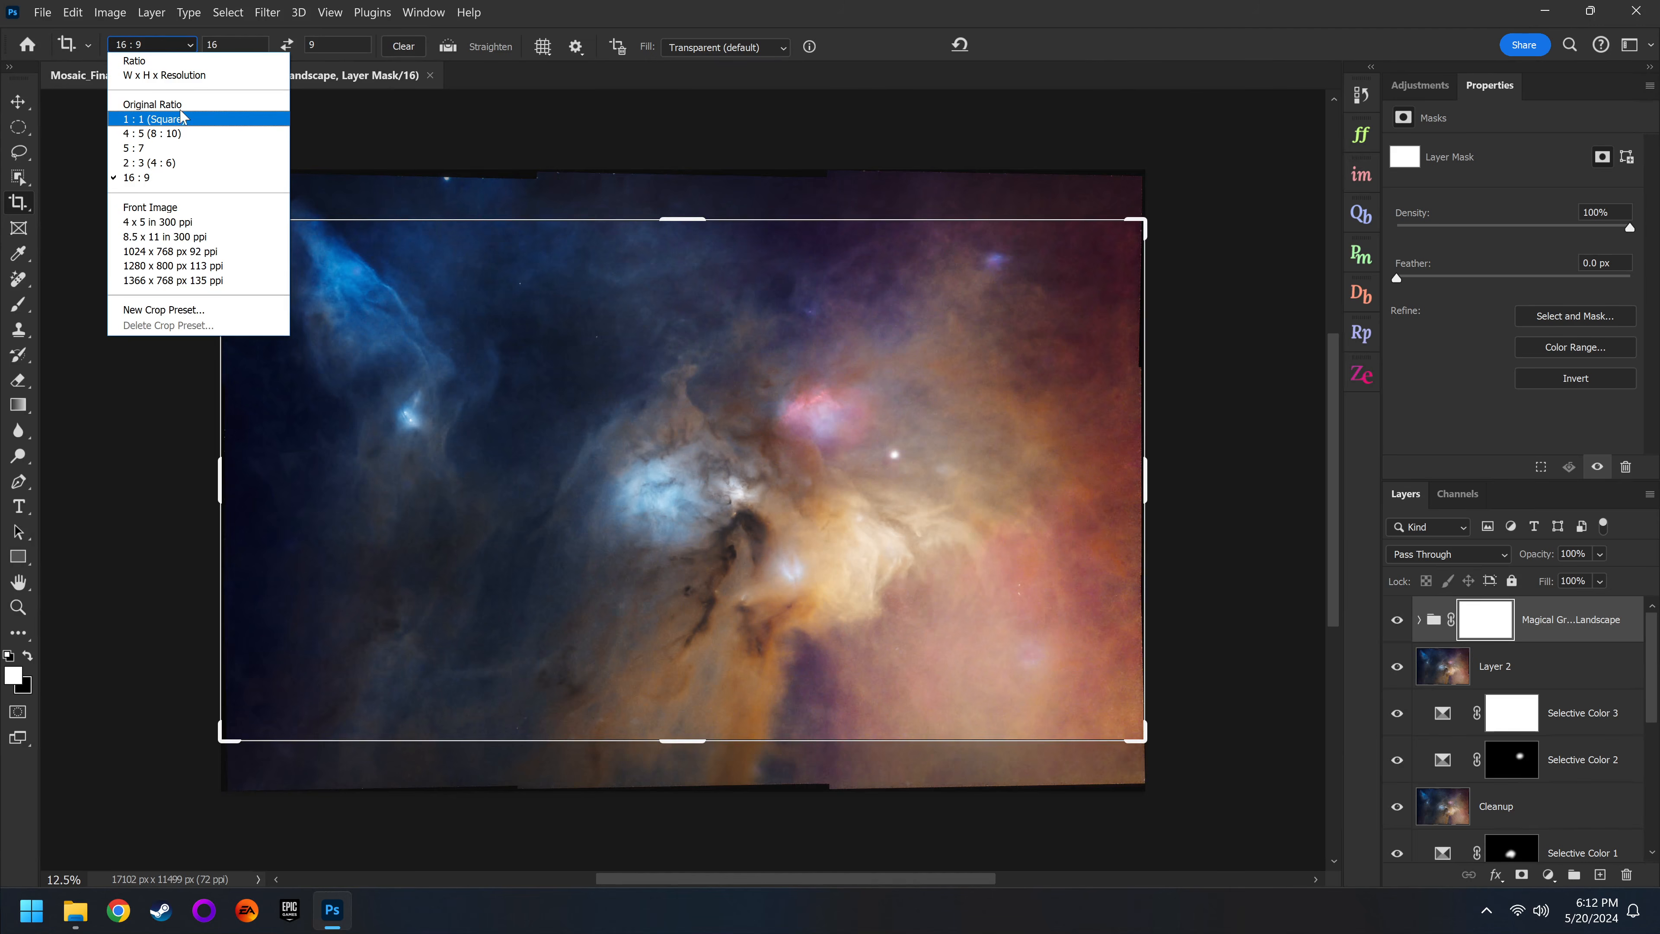
click(152, 104)
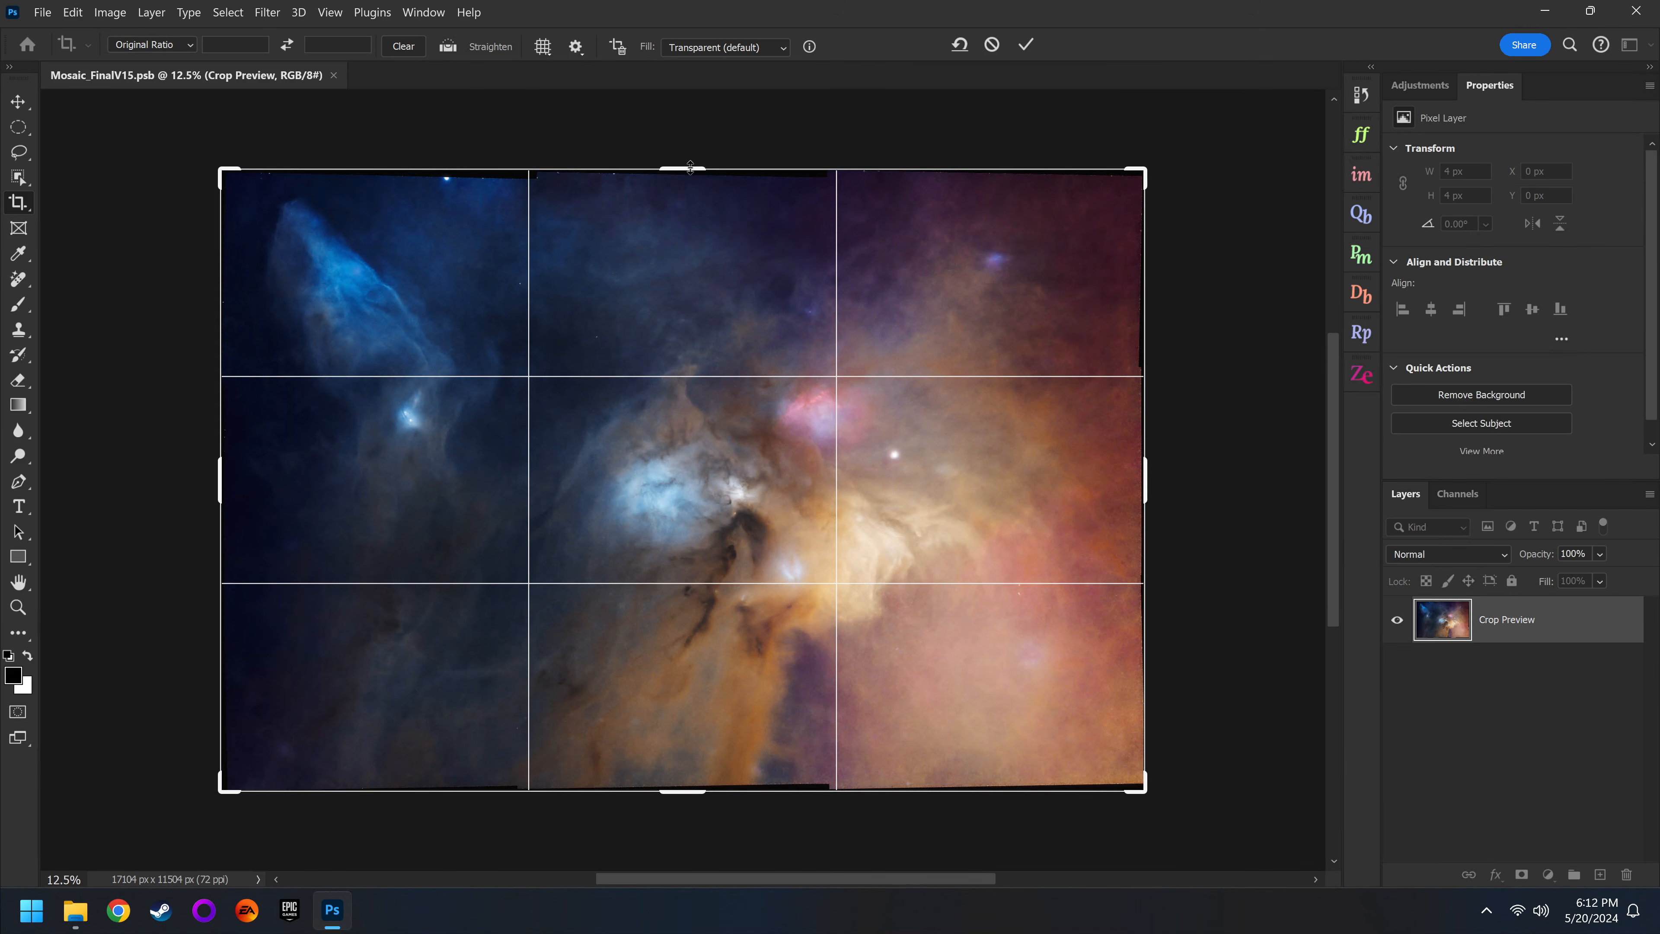
drag(693, 169, 699, 175)
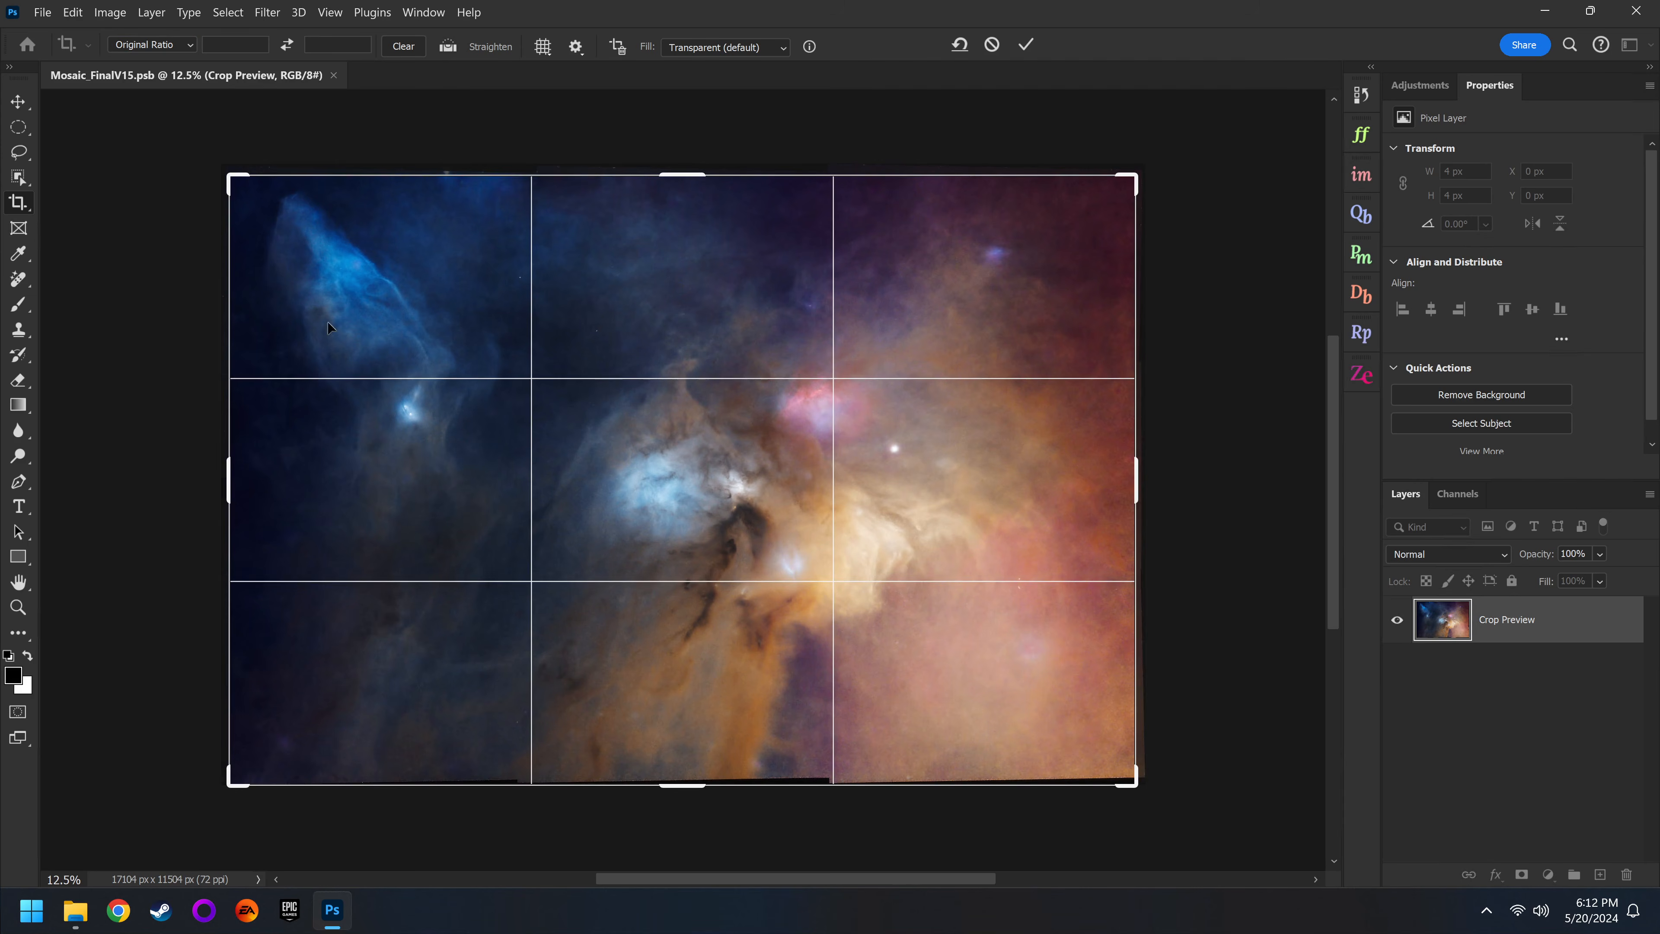
drag(683, 785, 684, 779)
click(1021, 48)
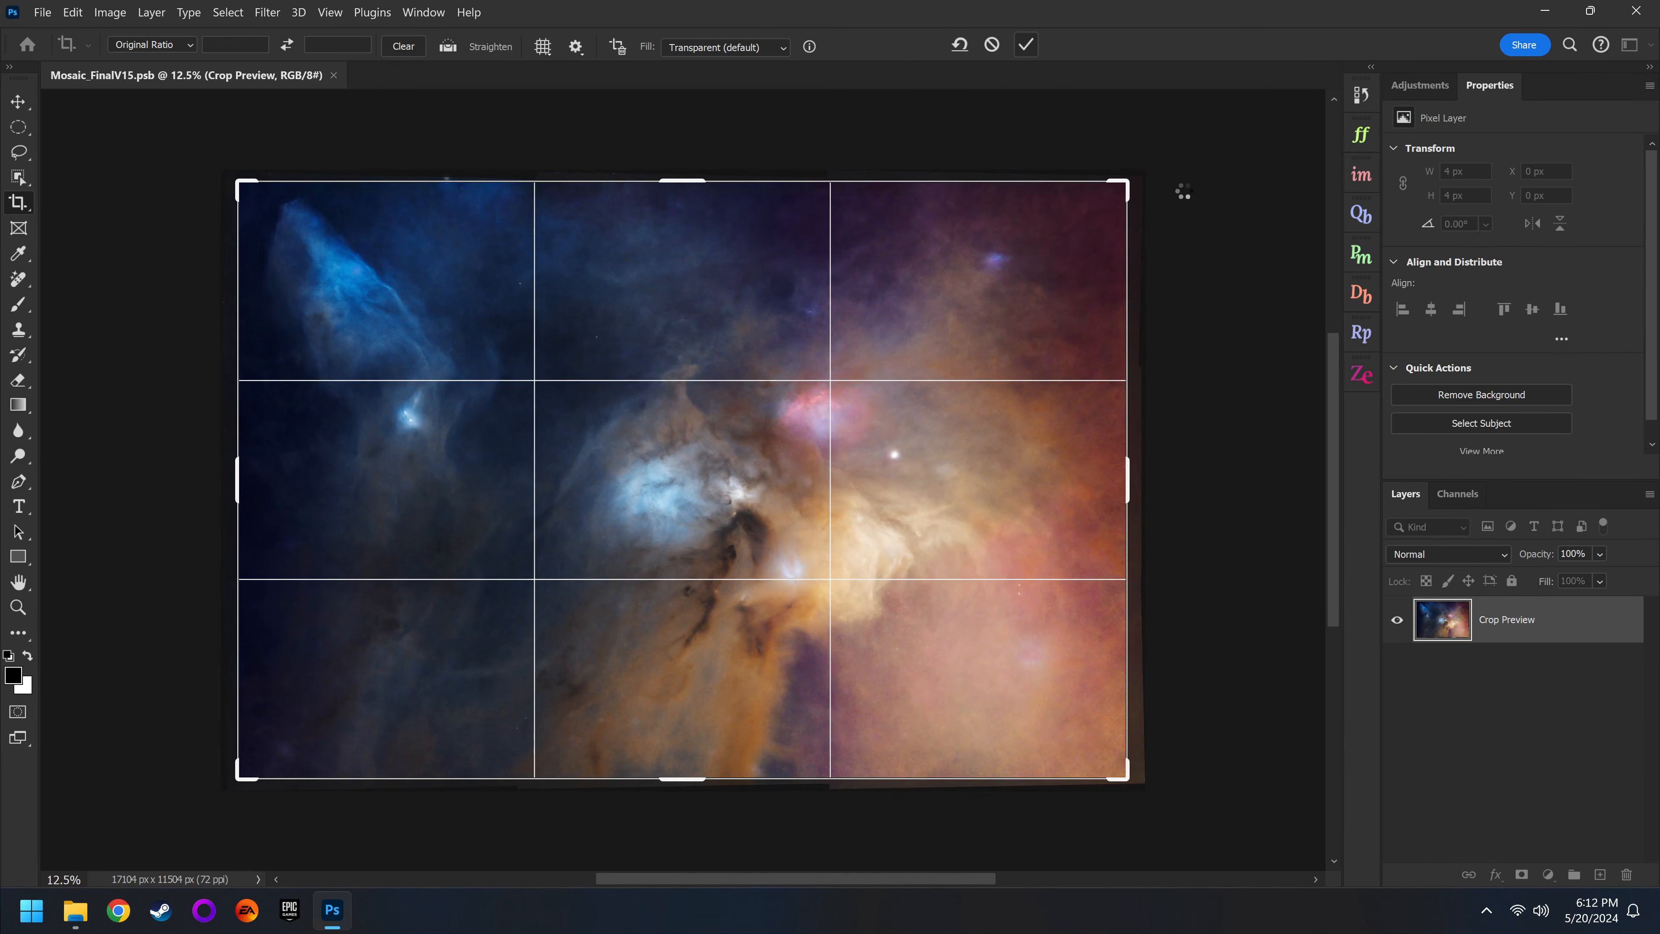